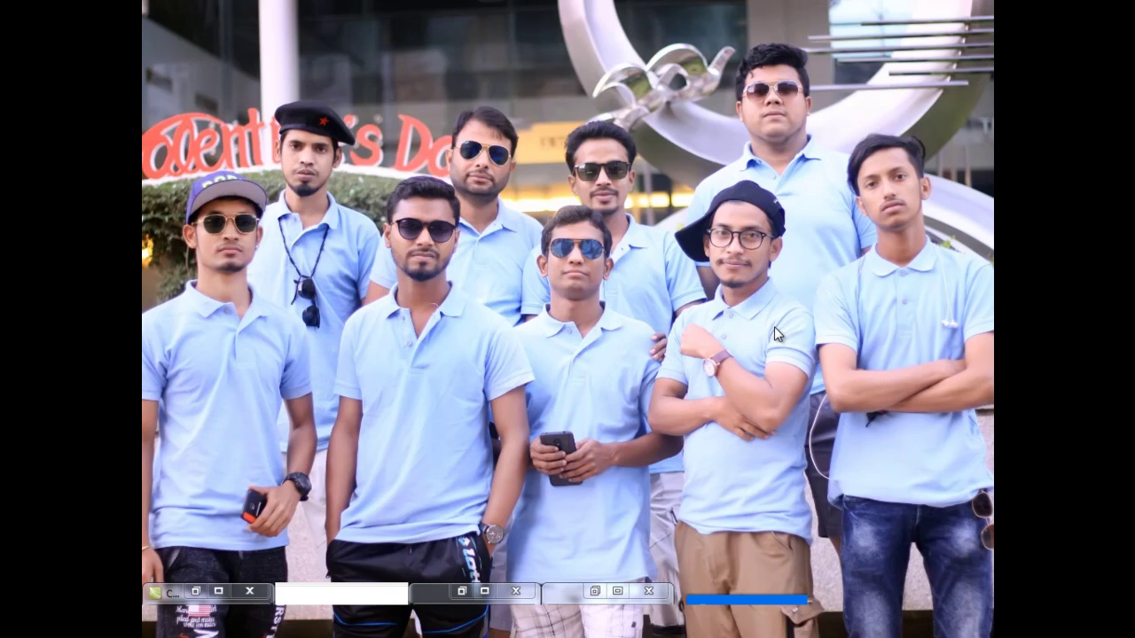
- Bring Photoshop CS3 forward with the bride-in-red portrait, Crop tool ready and view zoomed out
key("alt+Tab")
key("alt+Tab")
key("alt+Tab")
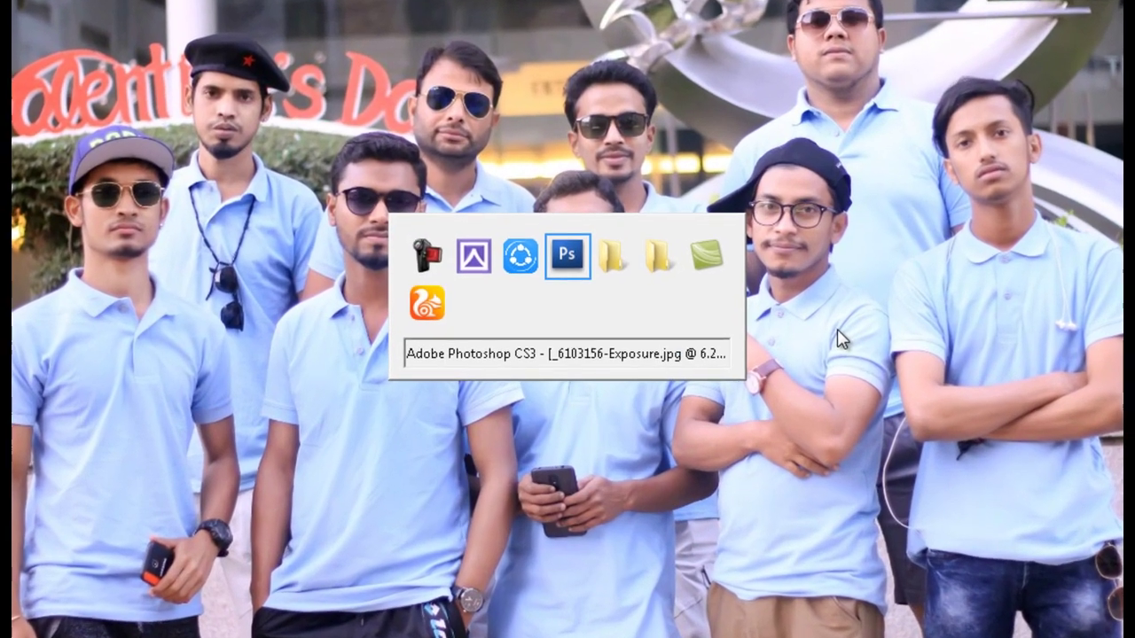
key("c")
key("ctrl+minus")
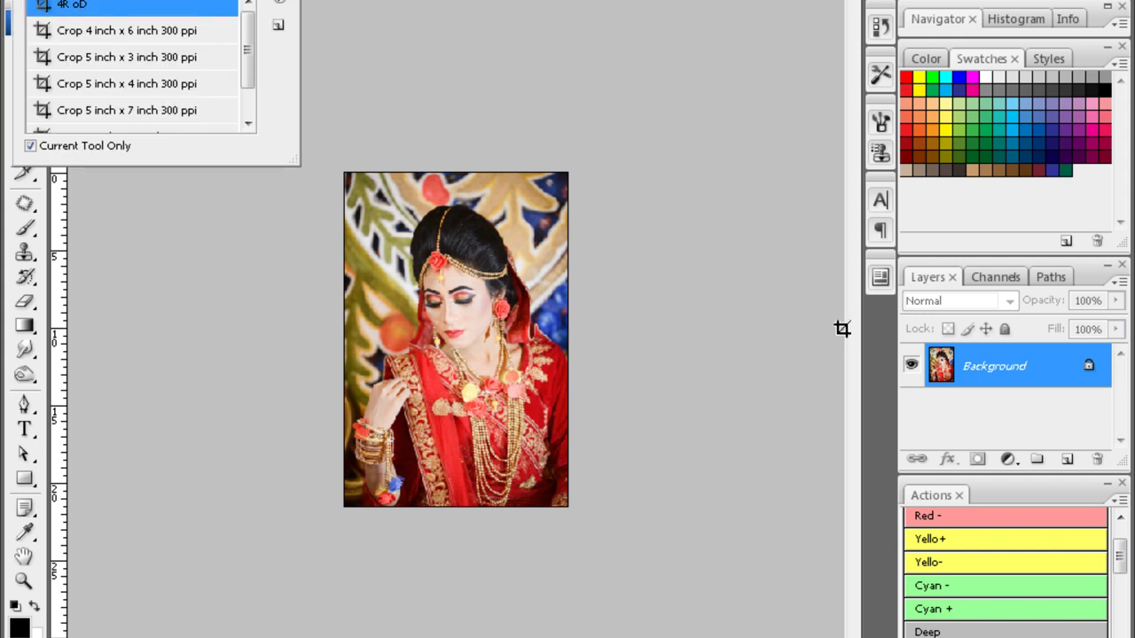
- Commit the crop, then darken the lassoed face with an 80 px feather and Curves
key("Return")
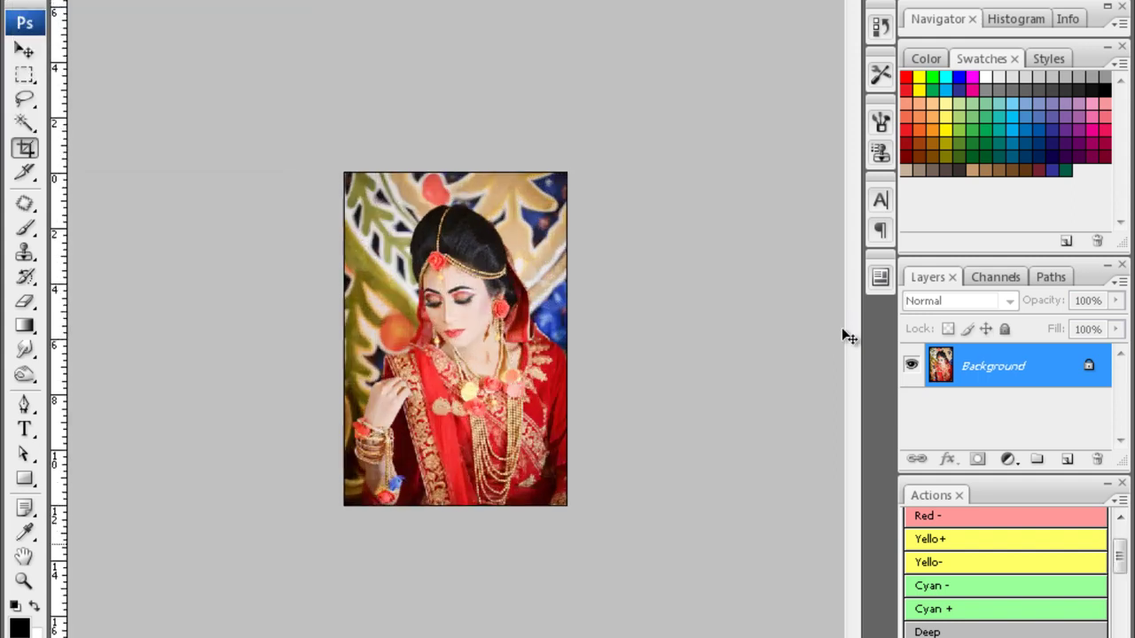
left_click(843, 330, "ctrl")
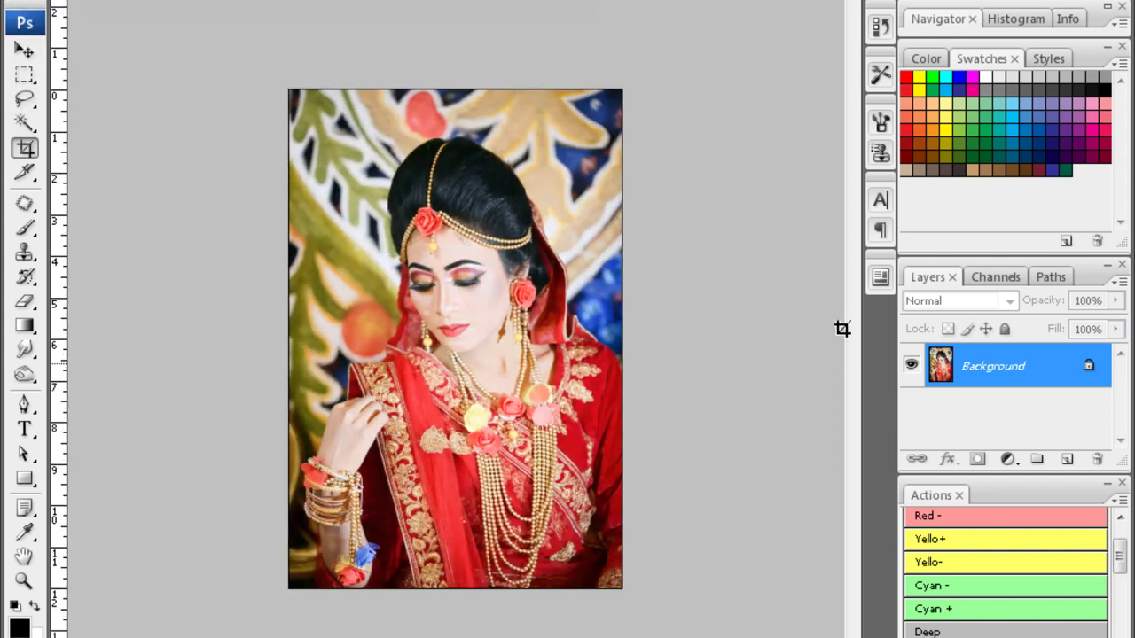
left_click(843, 330, "ctrl")
key("l")
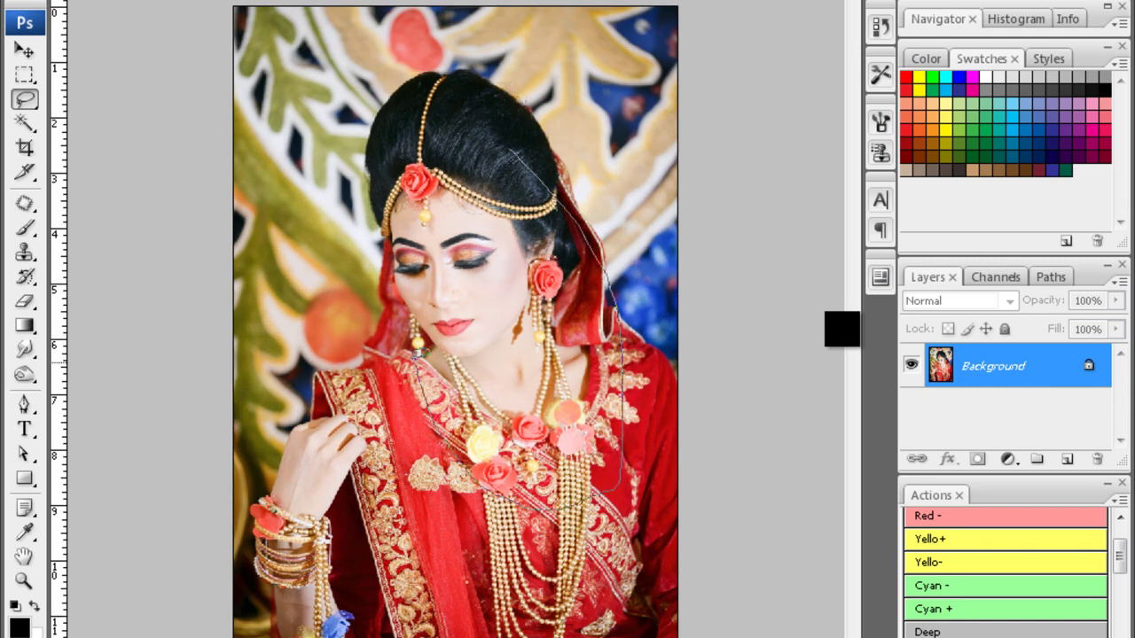
key("shift+F6")
type("80")
key("Return")
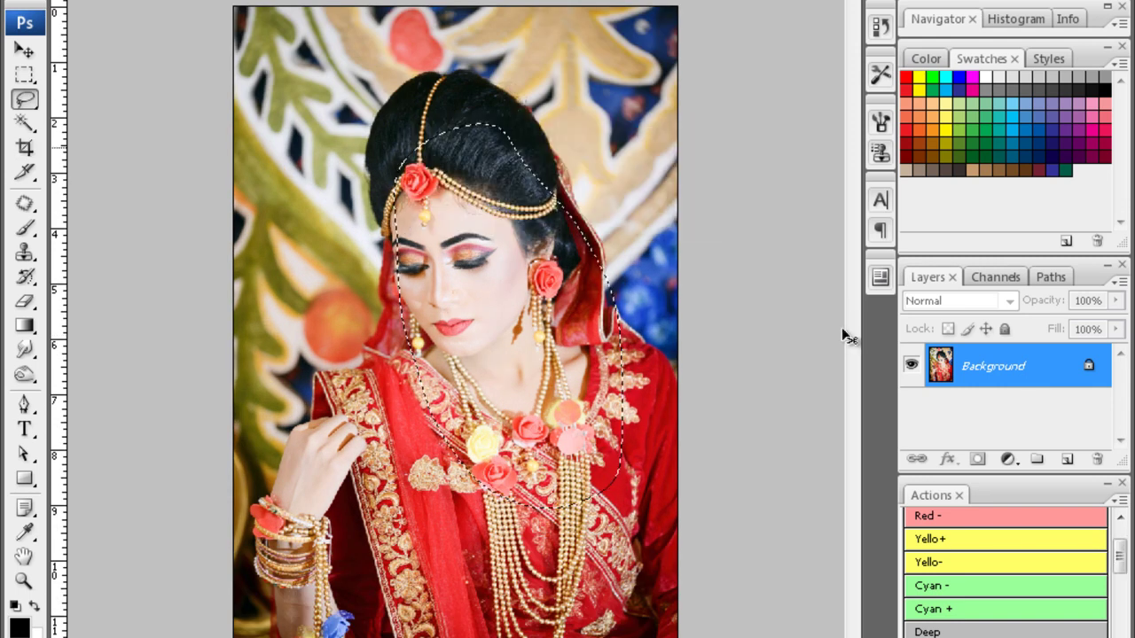
key("ctrl+m")
left_click_drag(843, 330, 829, 365)
key("Return")
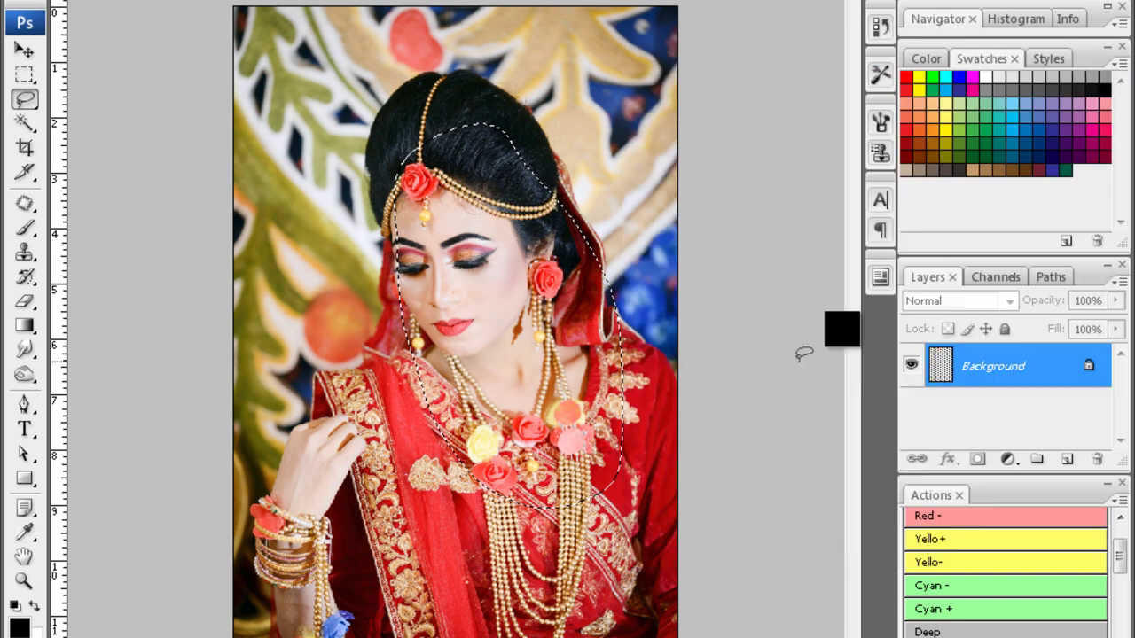
- Darken the feathered Magic Wand skin selection with Curves, then smooth it with Noiseware Professional
key("w")
key("ctrl+plus")
left_click(530, 321)
key("shift+F6")
key("Return")
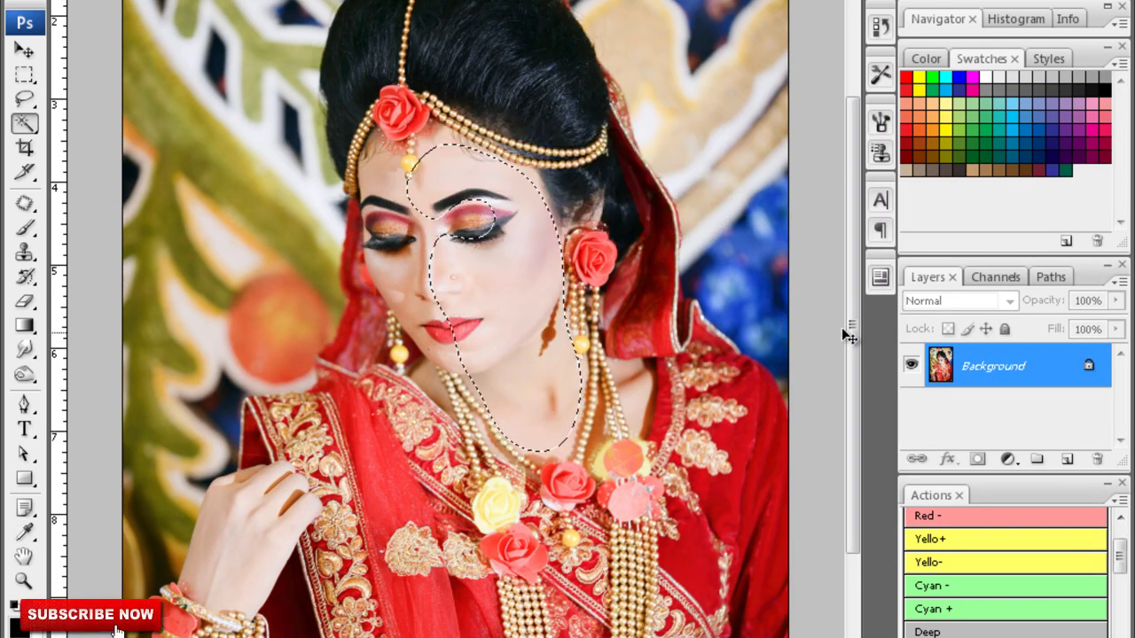
key("ctrl+m")
left_click_drag(843, 330, 845, 332)
key("Return")
key("ctrl+d")
key("ctrl+alt+f")
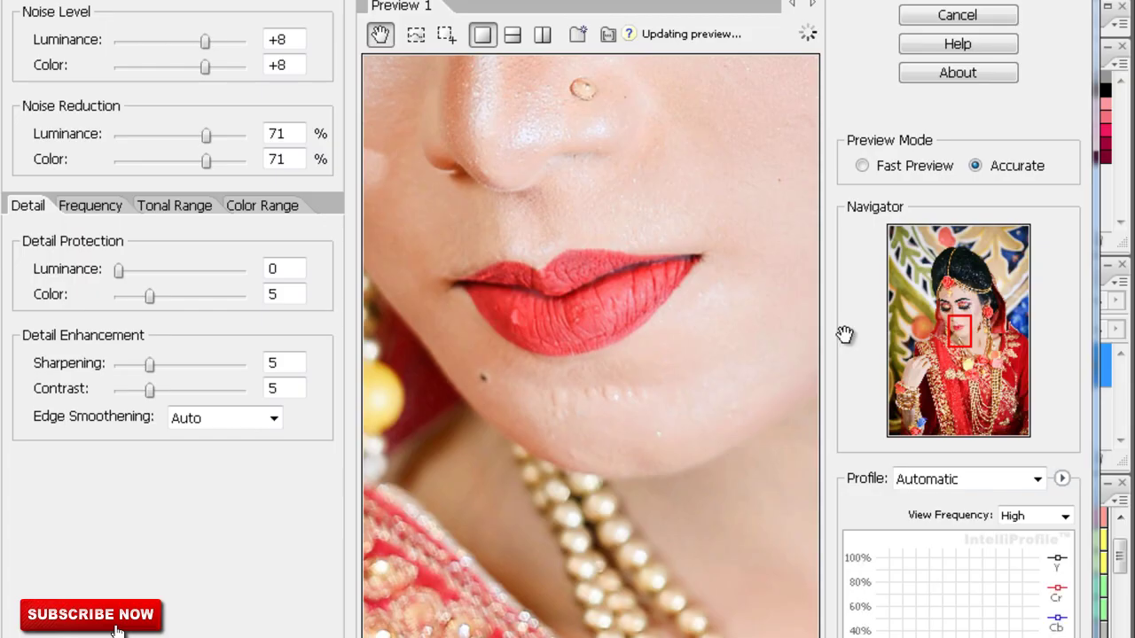
key("Return")
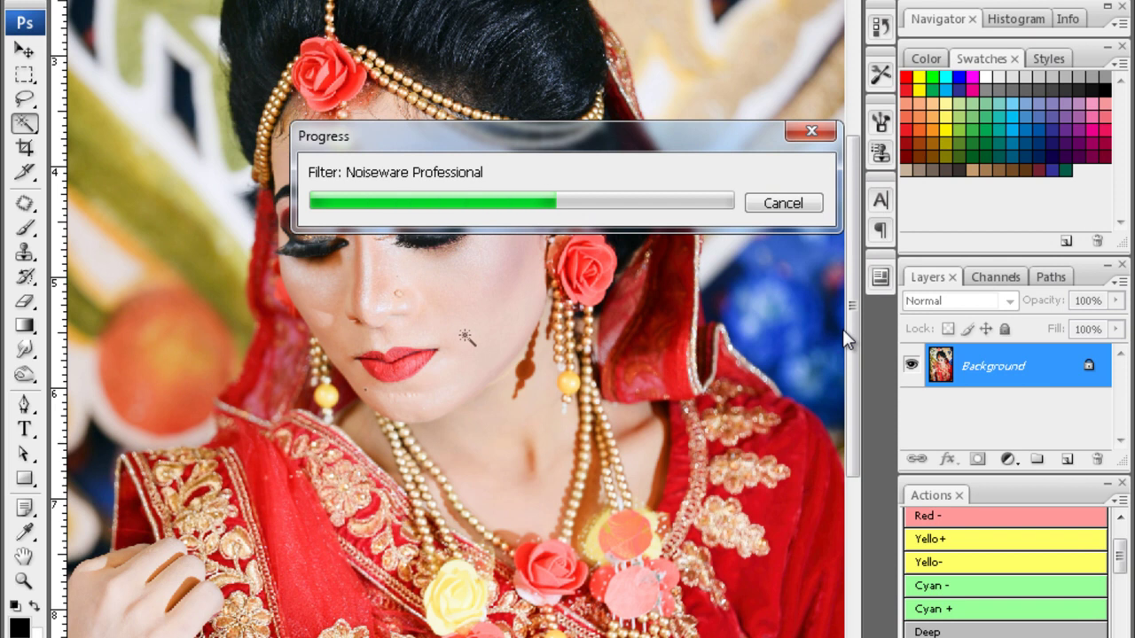
- Feather the selection, darken it again with Curves, deselect and zoom out
key("ctrl+alt+d")
key("Return")
key("ctrl+m")
left_click_drag(842, 330, 821, 363)
key("Return")
key("ctrl+d")
key("ctrl+minus")
key("ctrl+minus")
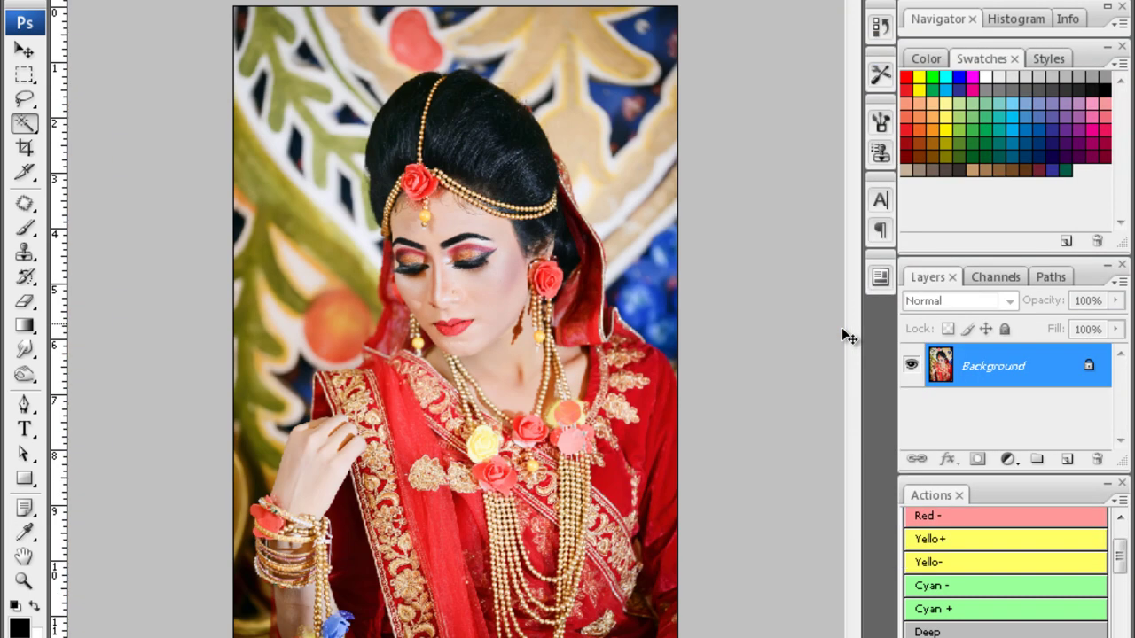
- Apply Color Balance to the portrait and zoom in on the necklace area
key("ctrl+b")
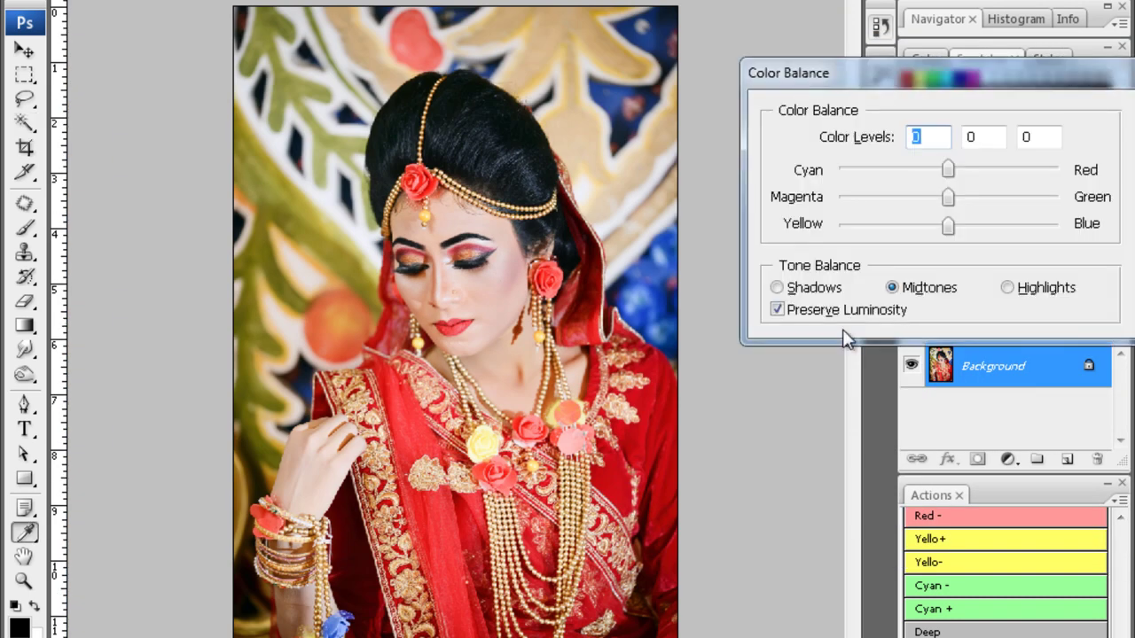
key("Return")
key("ctrl+minus")
key("o")
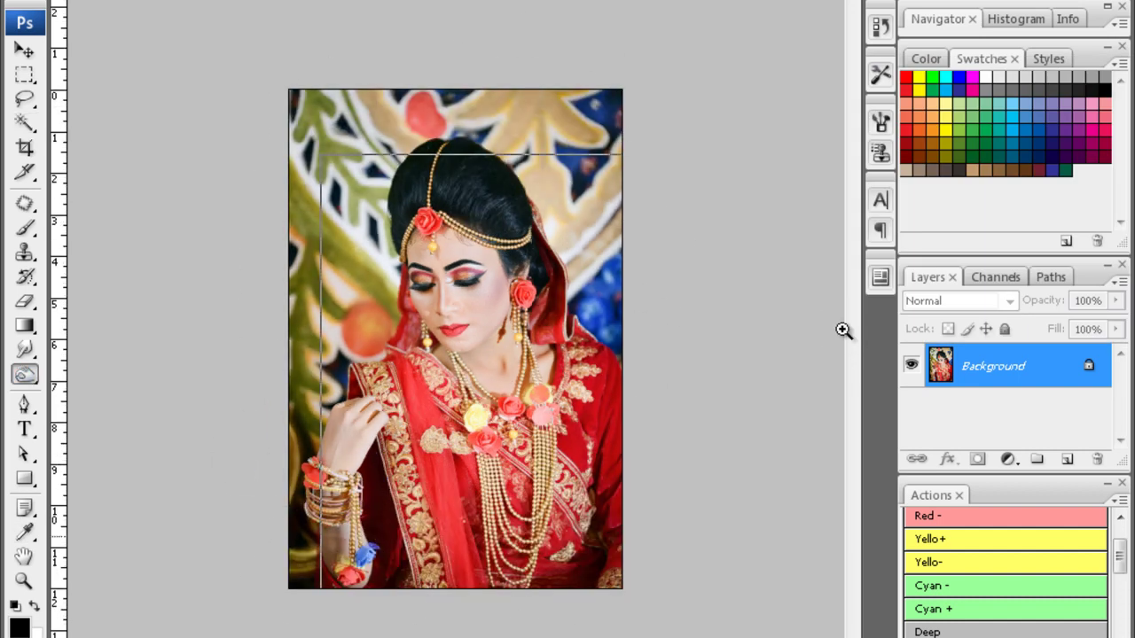
key("ctrl+plus")
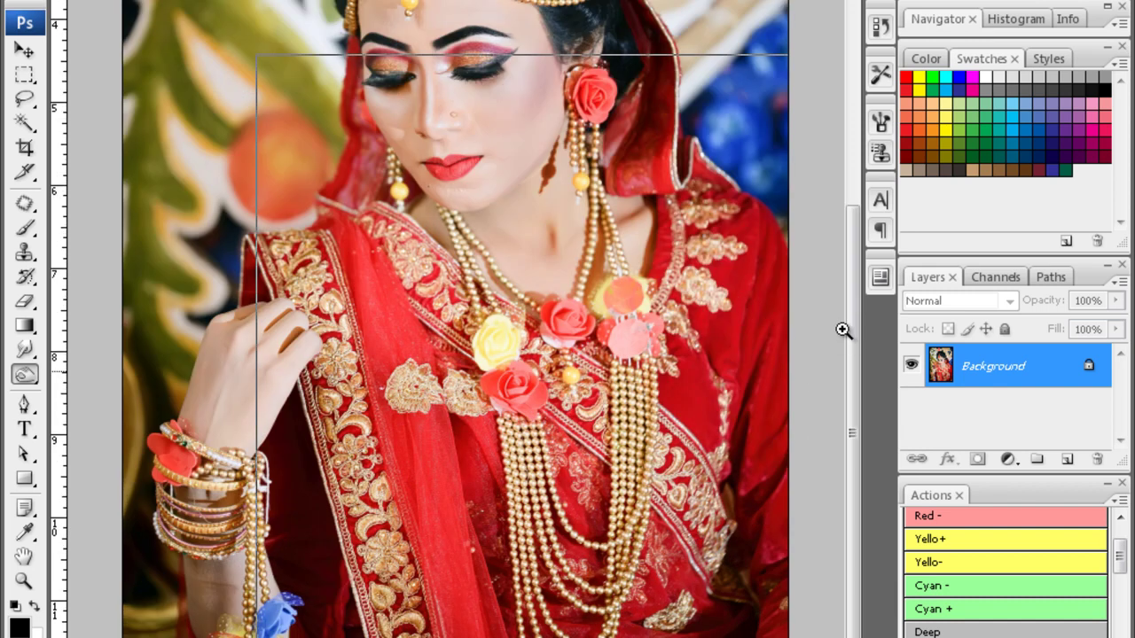
key("ctrl+plus")
- Try the Clone Stamp, Dodge and Blur tools while scrolling over the face and neck
key("s")
scroll(842, 330, "up", 10)
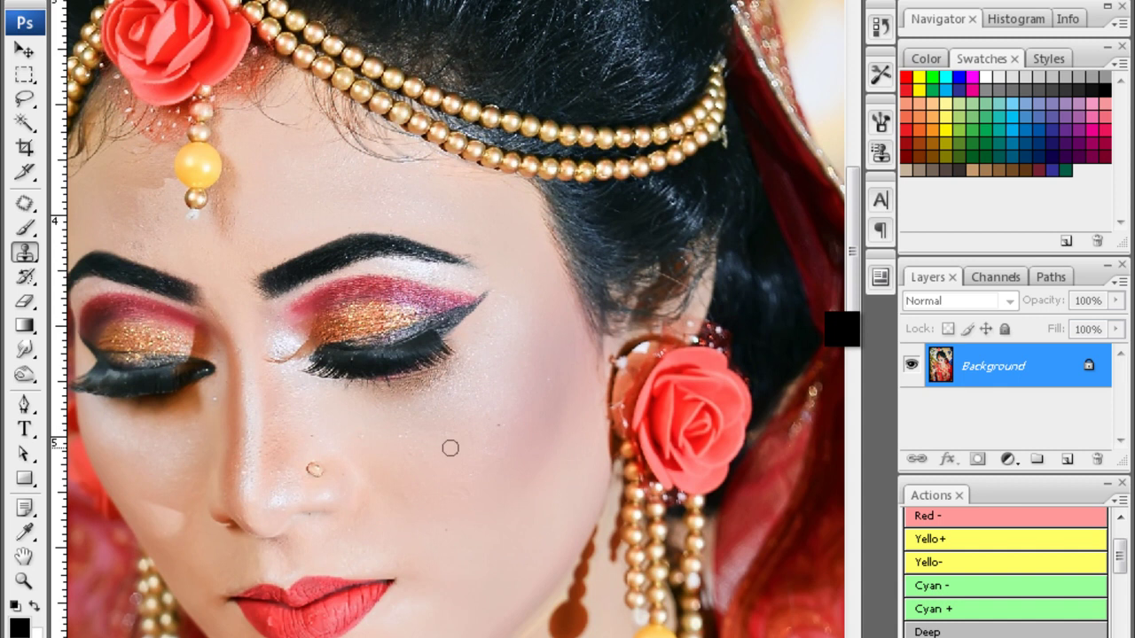
key("o")
key("r")
scroll(843, 329, "down", 1)
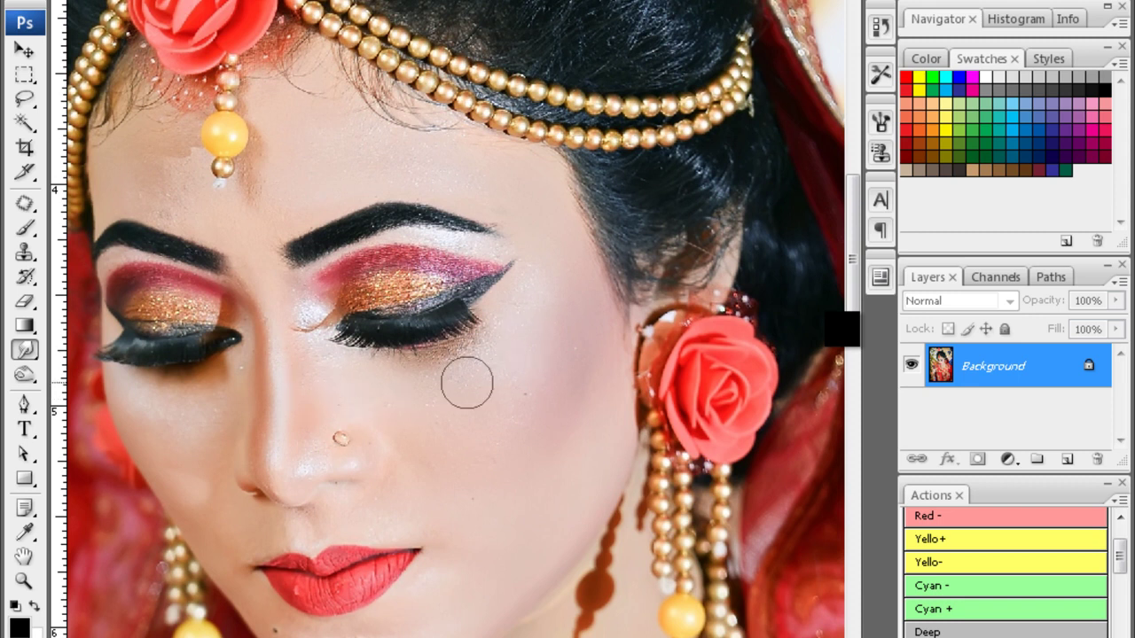
scroll(399, 355, "up", 2)
scroll(248, 291, "up", 1)
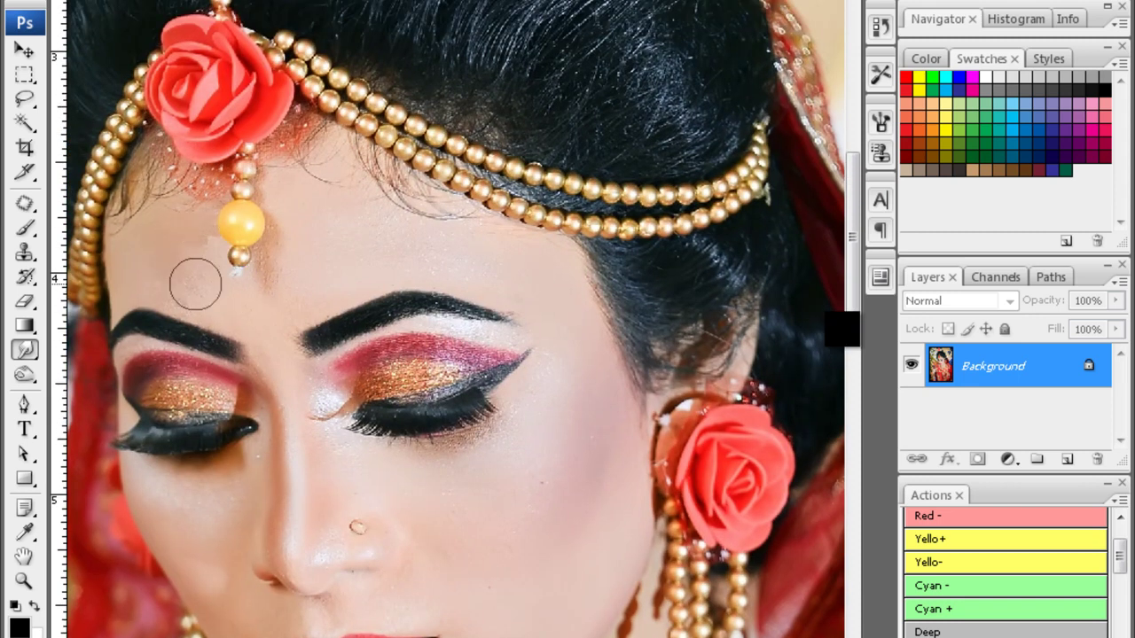
scroll(363, 186, "down", 3)
scroll(473, 464, "down", 2)
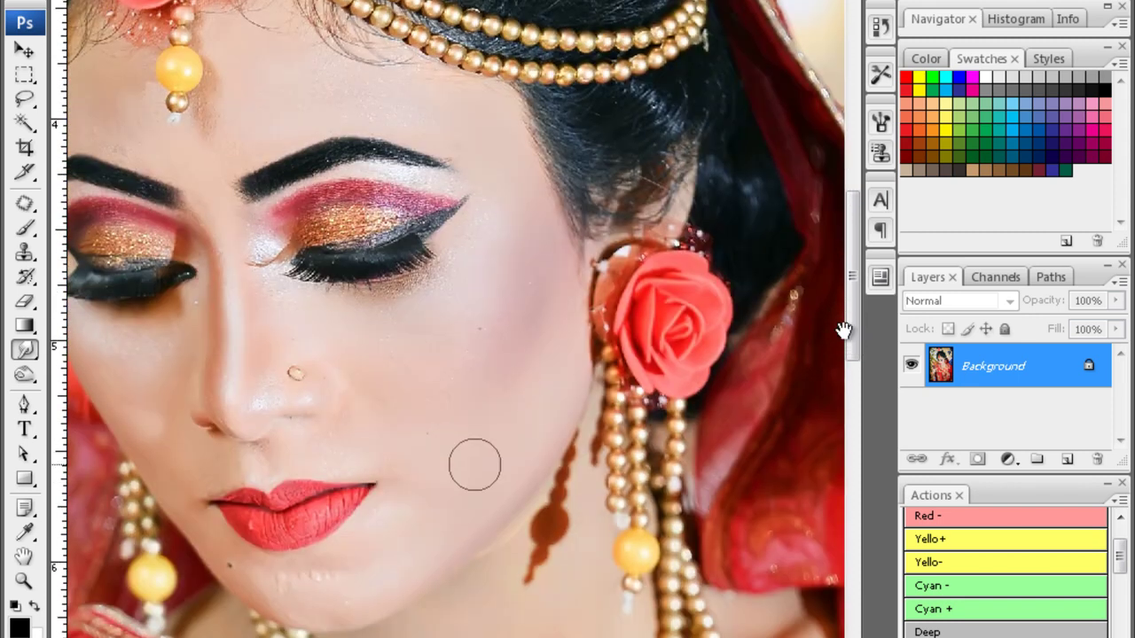
scroll(321, 412, "down", 5)
- Clone clean neck skin over the dark neck shadow, then zoom back out
key("s")
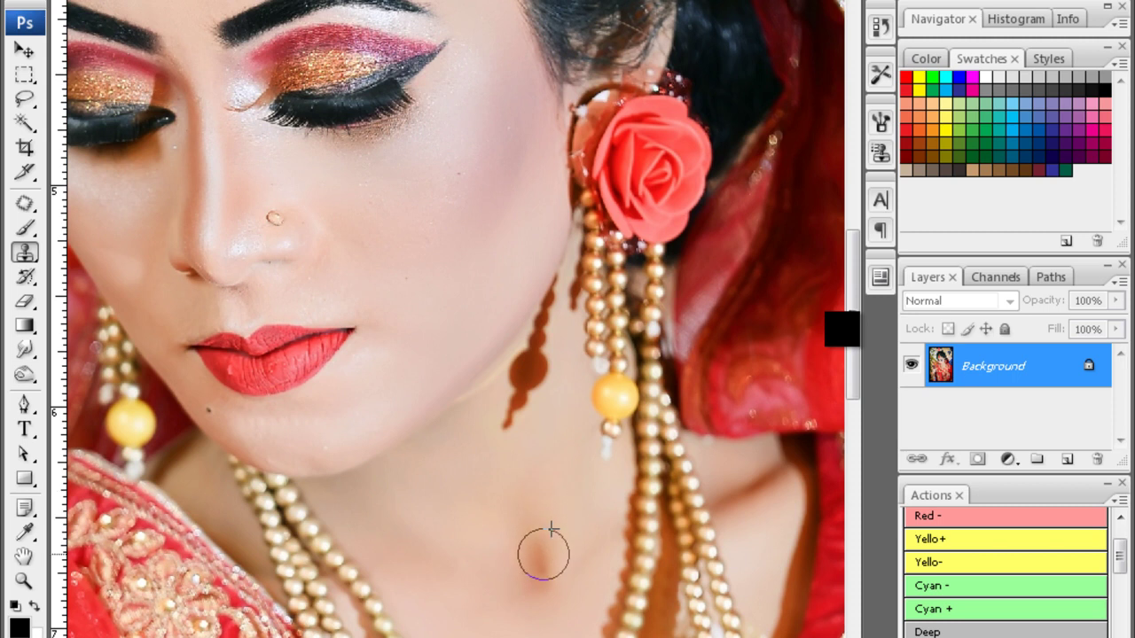
left_click(547, 469, "alt")
left_click_drag(526, 540, 536, 588)
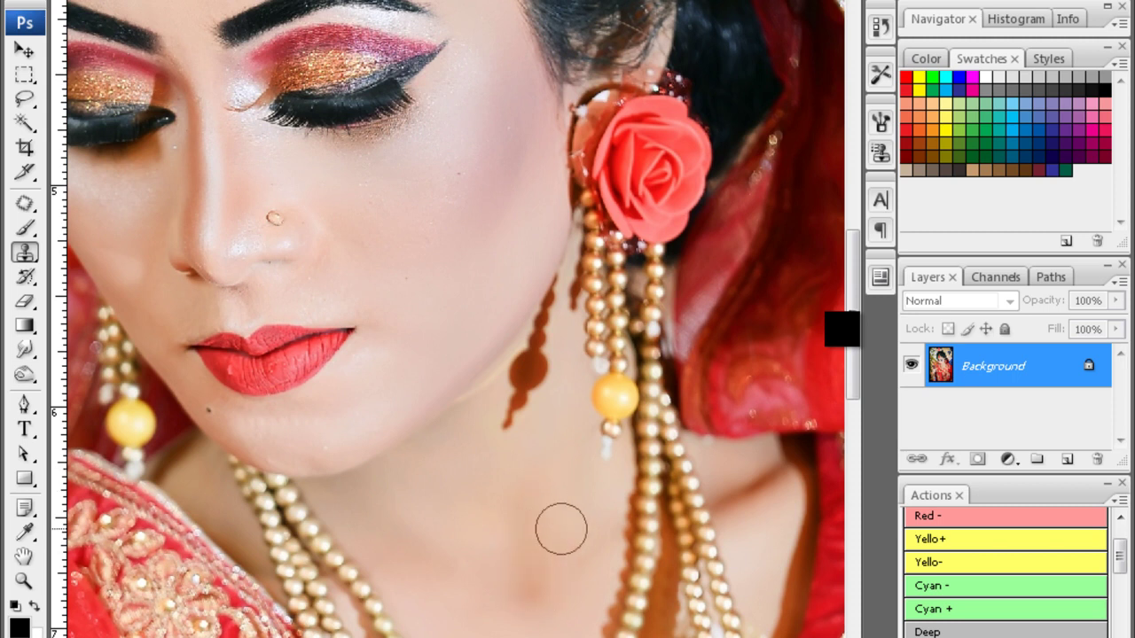
left_click(842, 329, "alt")
left_click(842, 329, "alt")
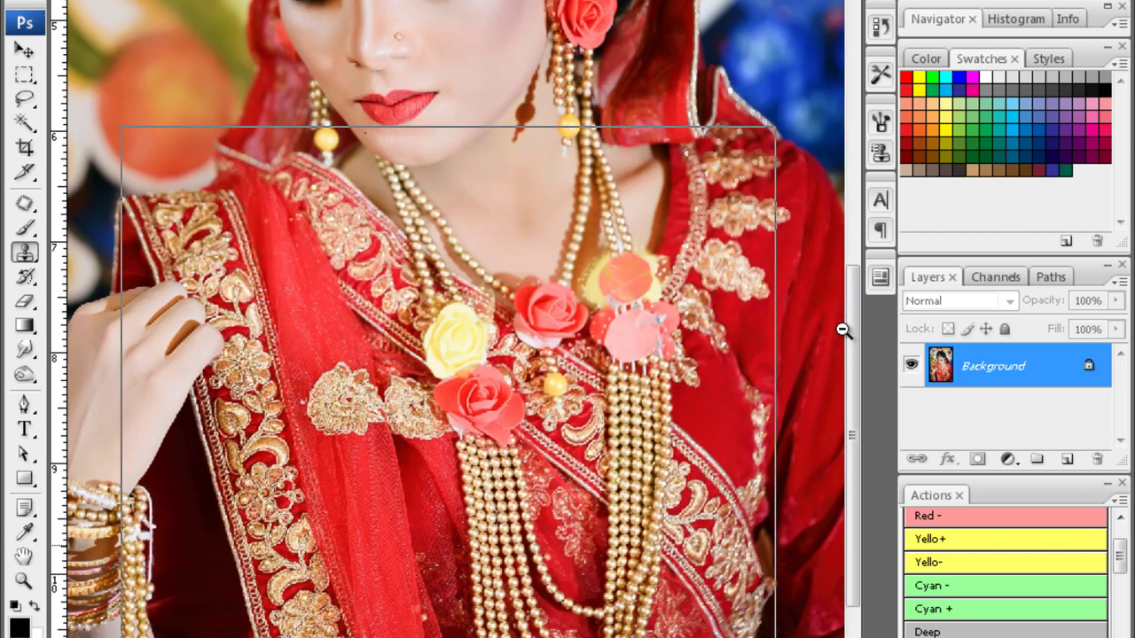
left_click(843, 330, "alt")
left_click(843, 329, "alt")
left_click(843, 330, "alt")
left_click(843, 330, "alt")
key("o")
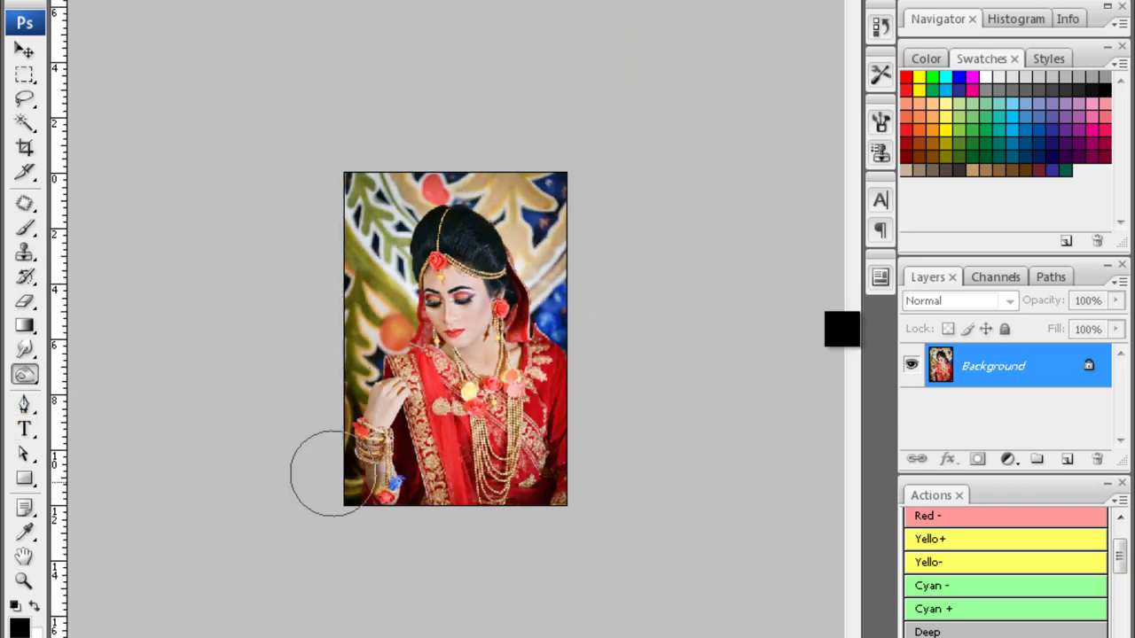
left_click(841, 329, "alt")
- Close the portrait, saving it as a JPEG at maximum quality 12
key("ctrl+w")
key("Return")
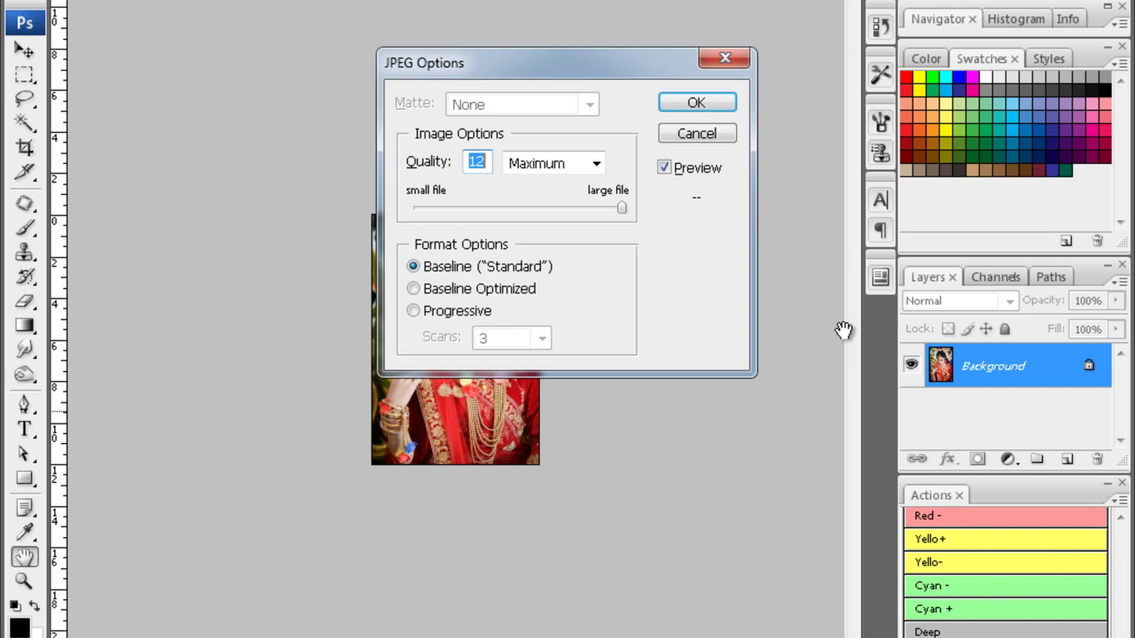
key("Return")
- Open the next bride photo through the app launcher using the search 'single'
key("alt+space")
type("single")
key("Down")
key("Down")
key("Return")
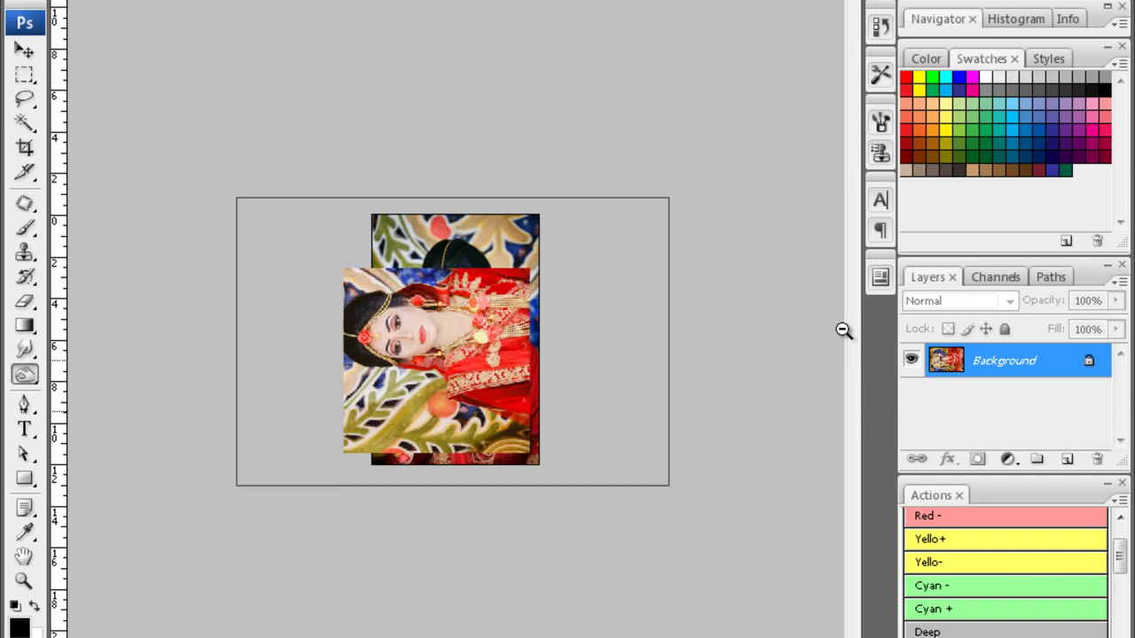
- Turn the sideways seated-bride photo upright and zoom in to fill the window
key("ctrl+plus")
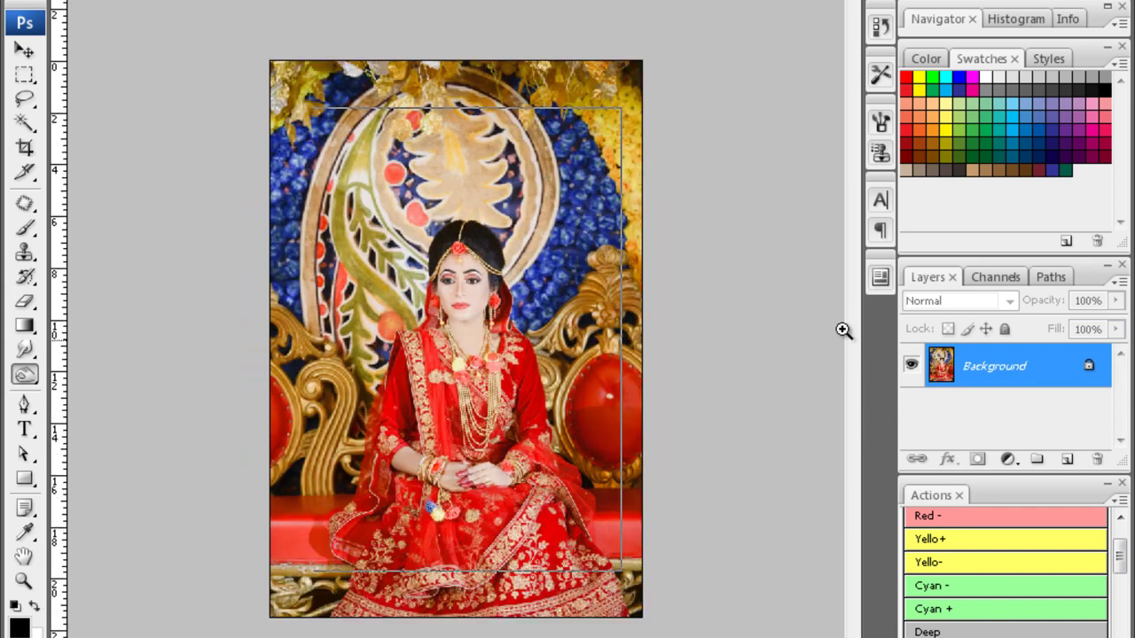
key("ctrl+plus")
key("ctrl+m")
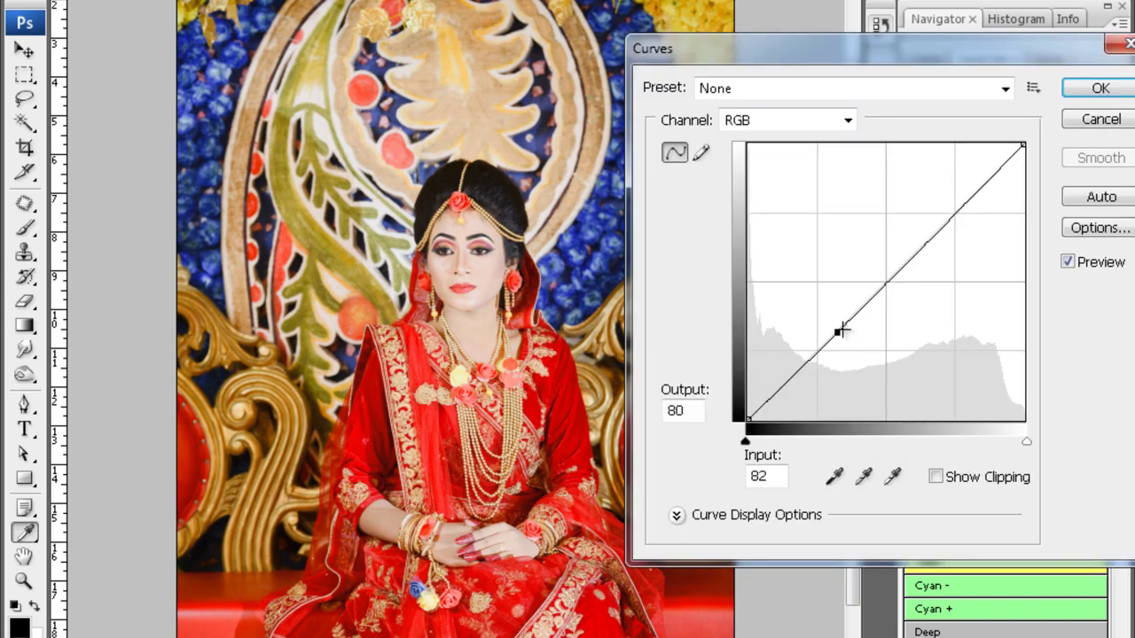
key("Escape")
- Lasso the bride's head, feather the selection and adjust its tone with Curves
key("l")
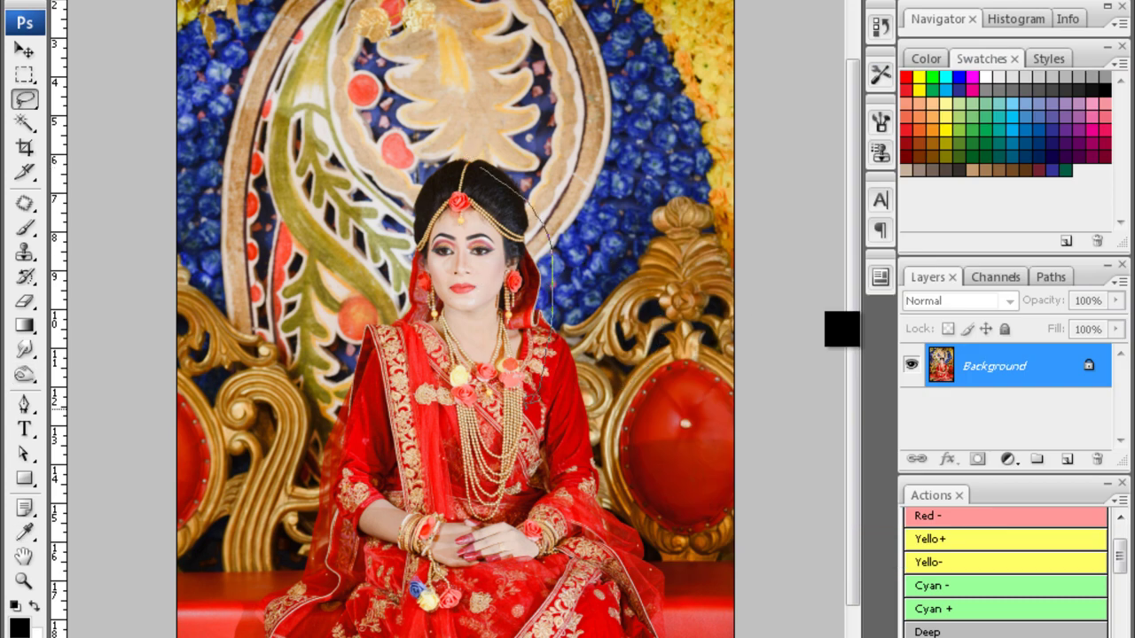
left_click_drag(552, 321, 423, 346)
key("shift+F6")
key("Return")
key("ctrl+m")
left_click_drag(847, 339, 843, 331)
key("Return")
- Smooth the skin with Noiseware Professional noise reduction
key("ctrl+alt+f")
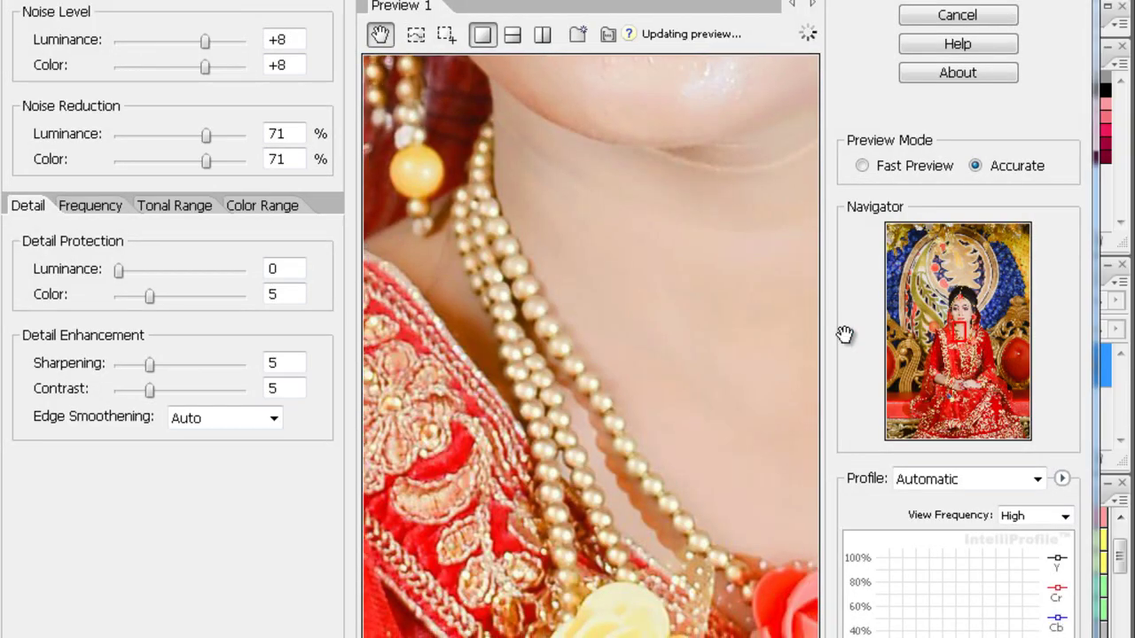
key("Return")
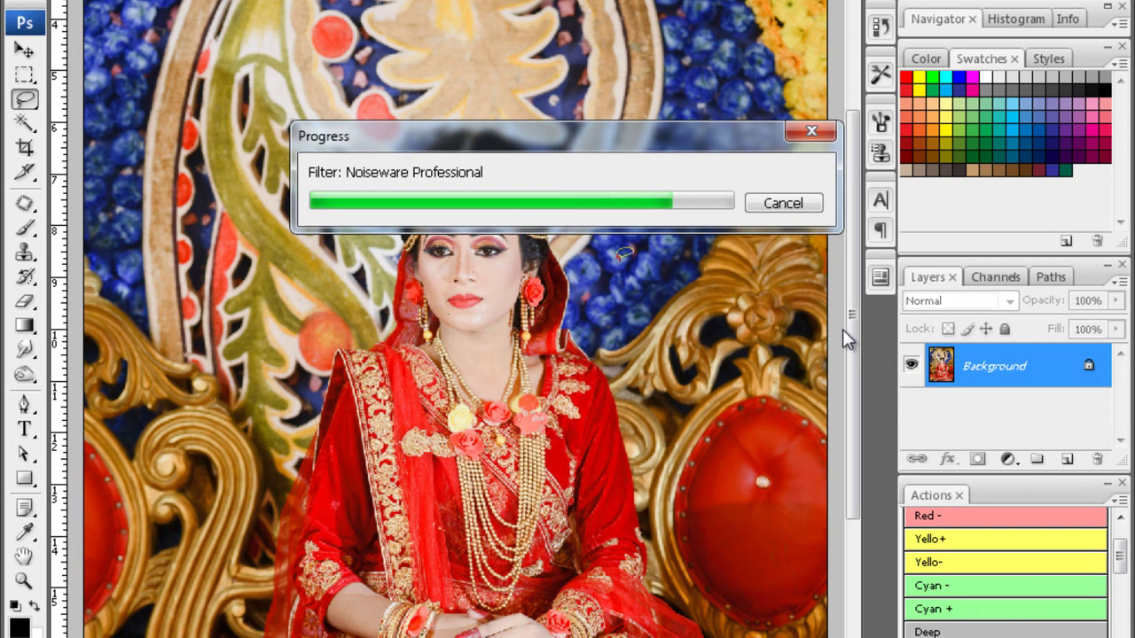
key("c")
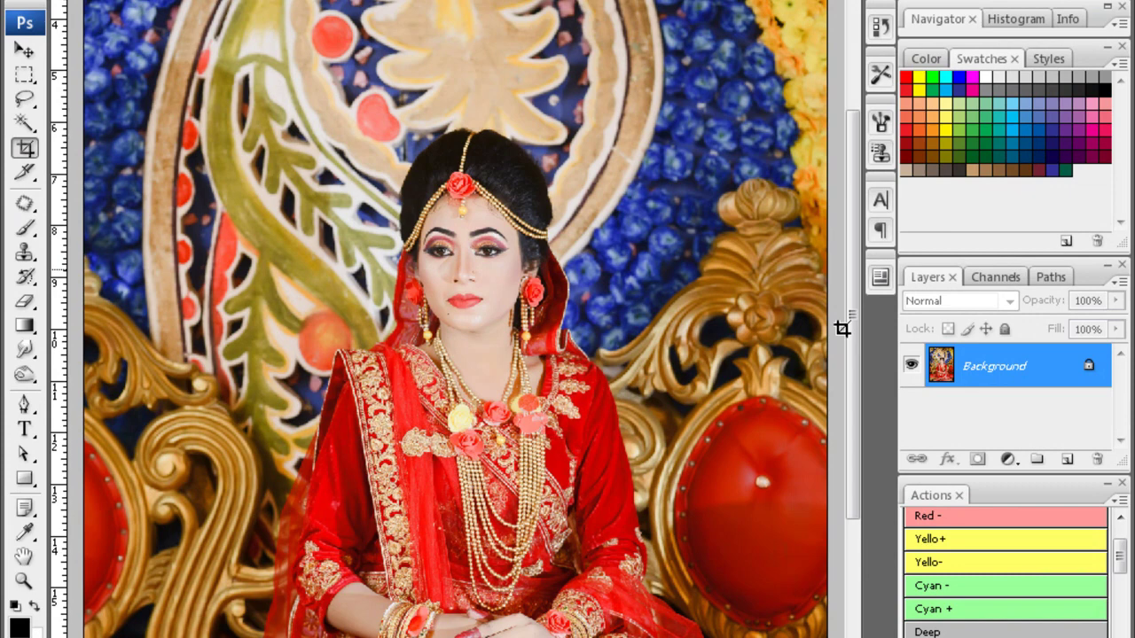
- Magic Wand the forearm and hand skin, feather it 30 px and darken it with Curves
scroll(842, 330, "up", 1)
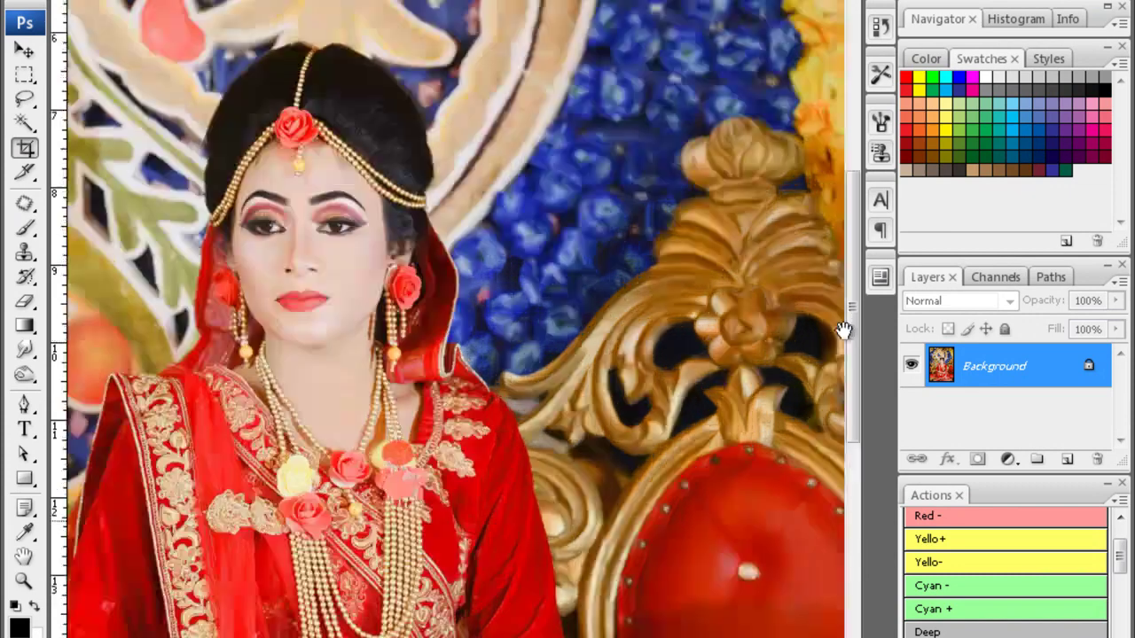
scroll(842, 330, "down", 5)
key("w")
left_click(426, 220)
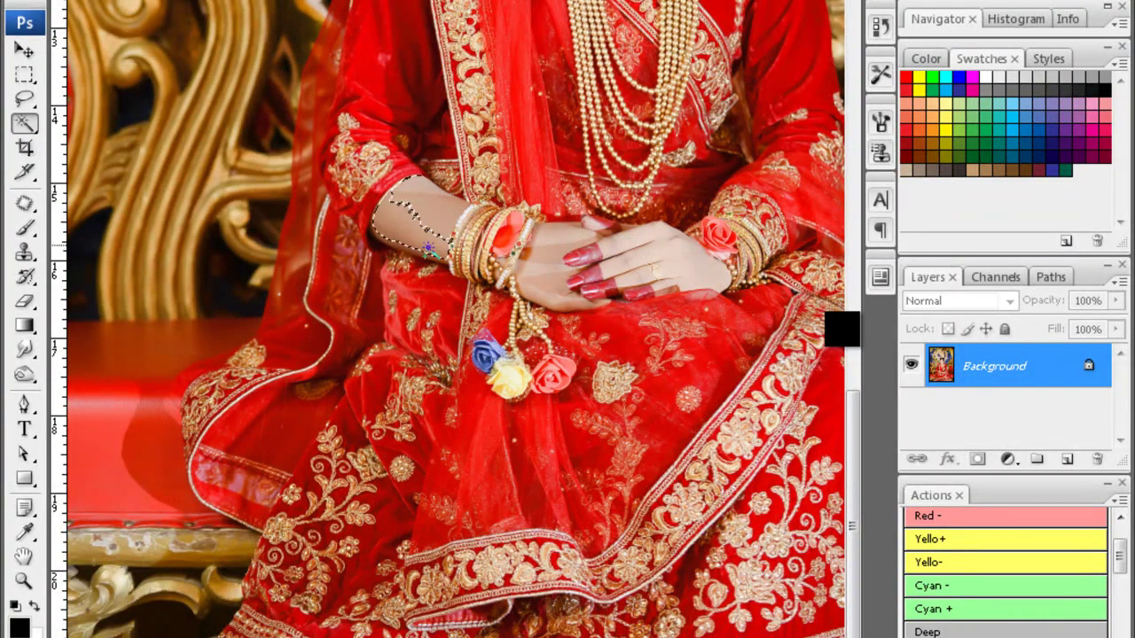
key("ctrl+alt+d")
key("Return")
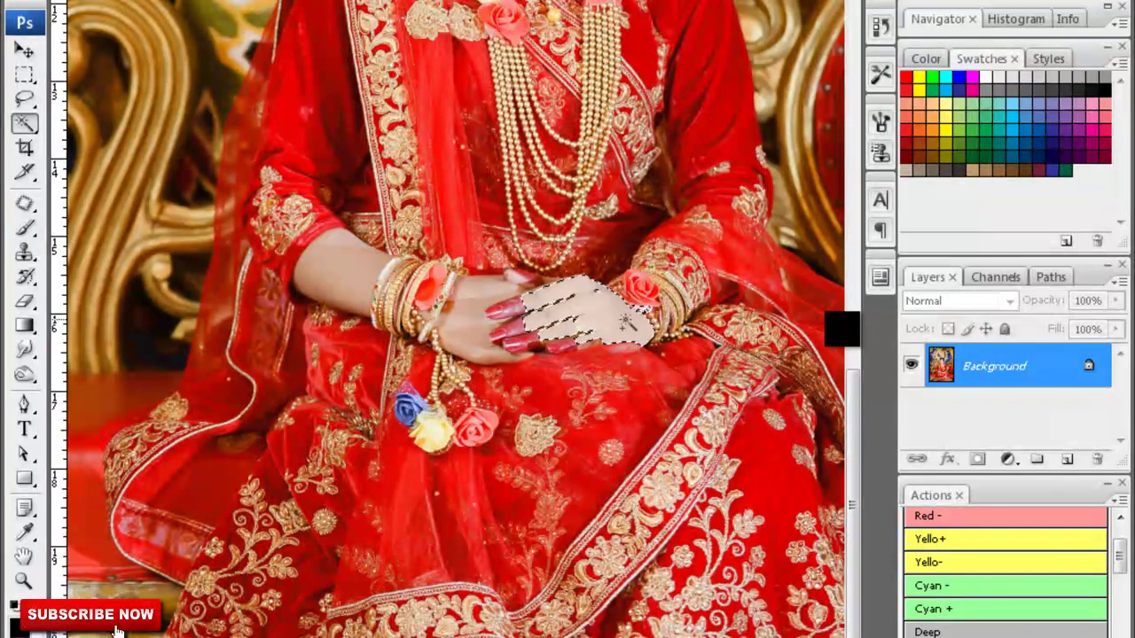
key("ctrl+alt+d")
key("Return")
key("ctrl+m")
left_click(843, 334)
key("Return")
- Zoom in on the bride's face with the Clone Stamp tool selected
key("ctrl+minus")
scroll(843, 330, "up", 2)
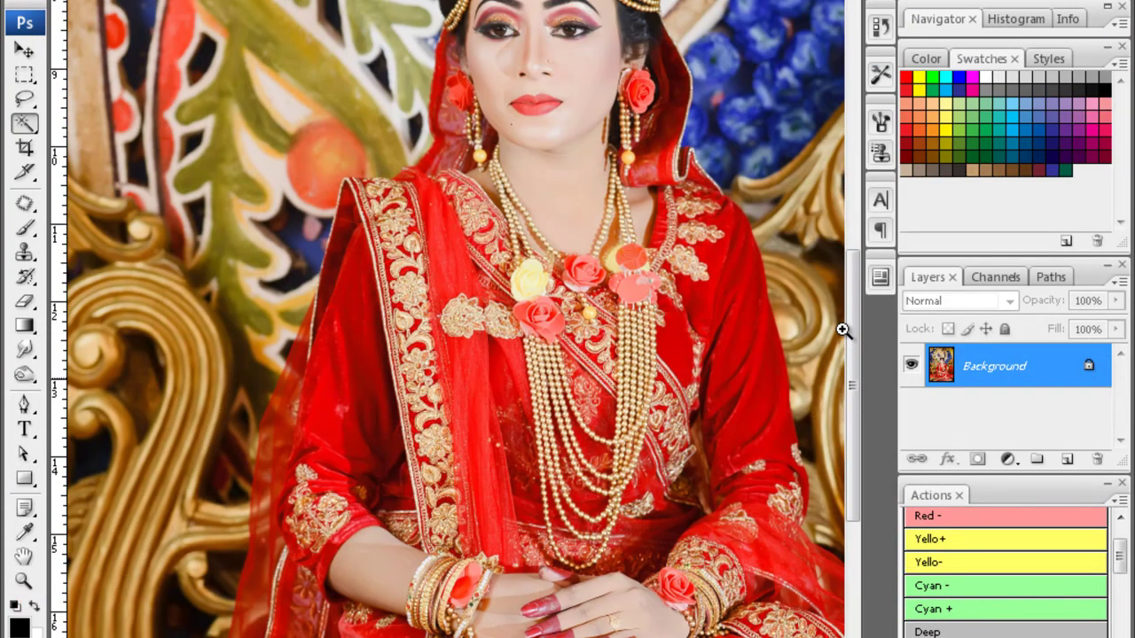
key("ctrl+plus")
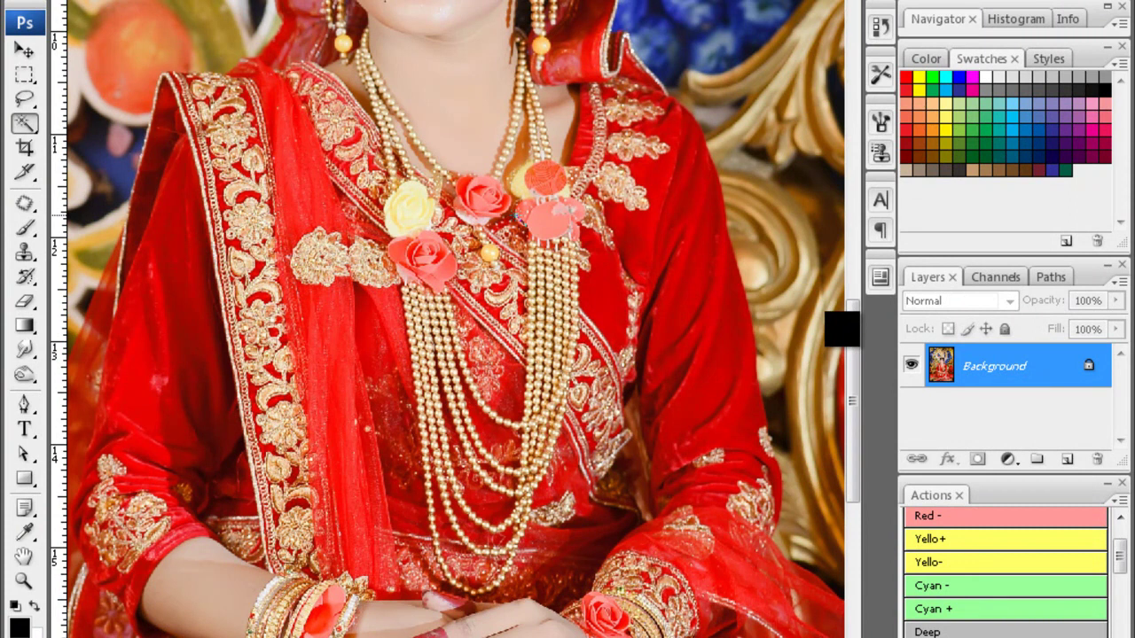
scroll(843, 330, "up", 2)
scroll(843, 330, "up", 2)
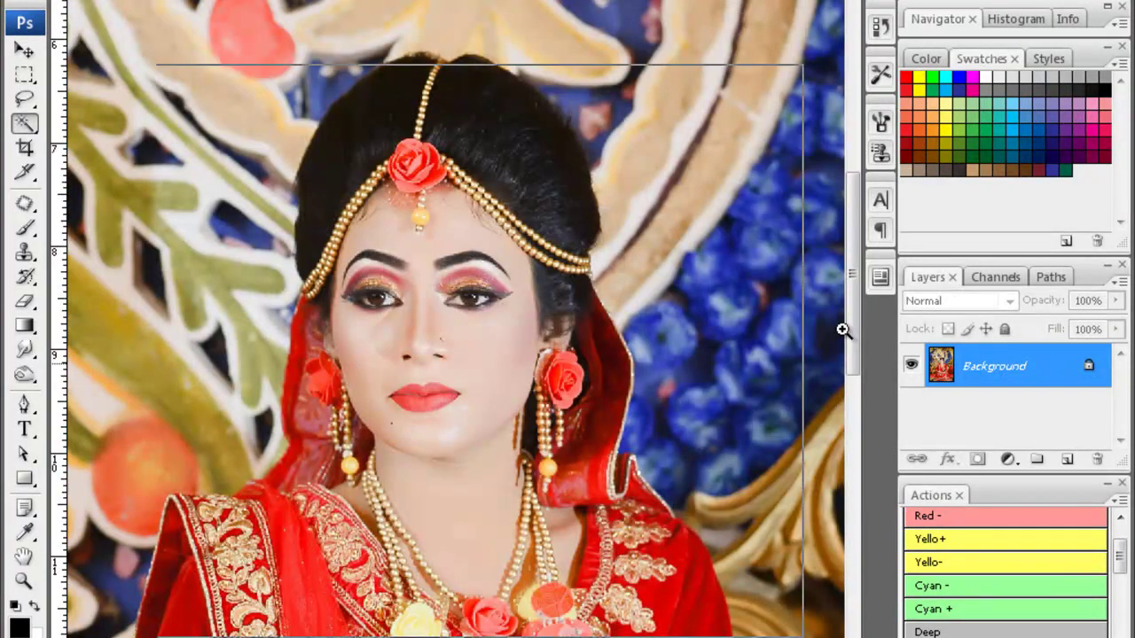
key("ctrl+plus")
key("ctrl+plus")
key("ctrl+minus")
key("s")
key("ctrl+plus")
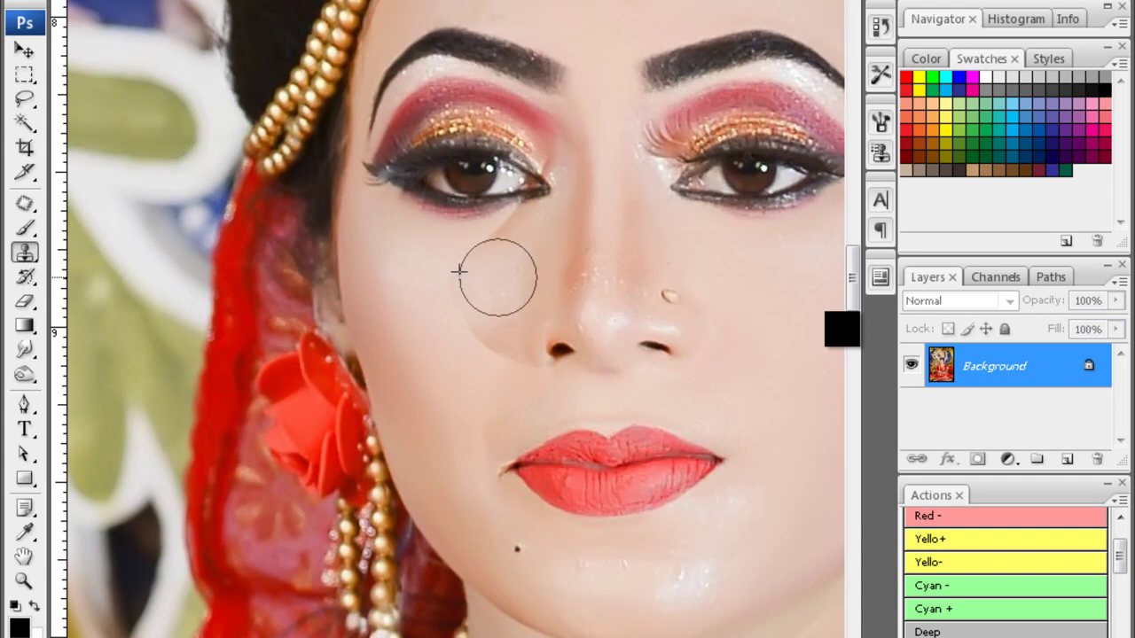
- Clone clean cheek skin over the blemishes beside the nose and under the left eye
left_click(446, 266, "alt")
mouse_move(458, 314)
left_mouse_down()
mouse_move(512, 336)
mouse_move(493, 341)
mouse_move(477, 323)
left_mouse_up()
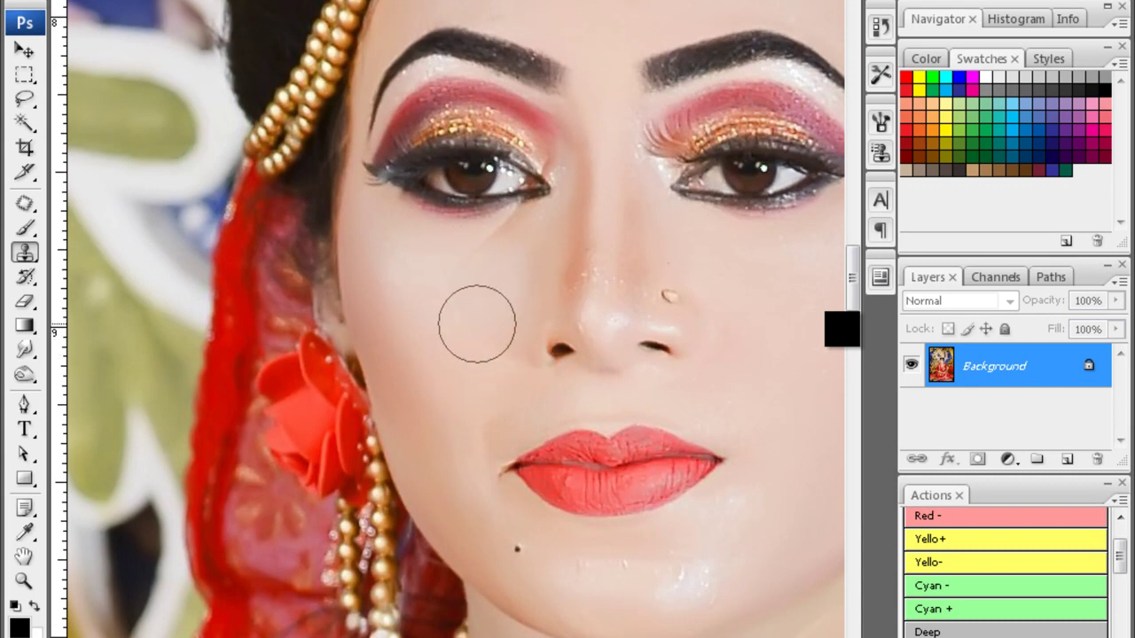
left_click_drag(464, 260, 505, 243)
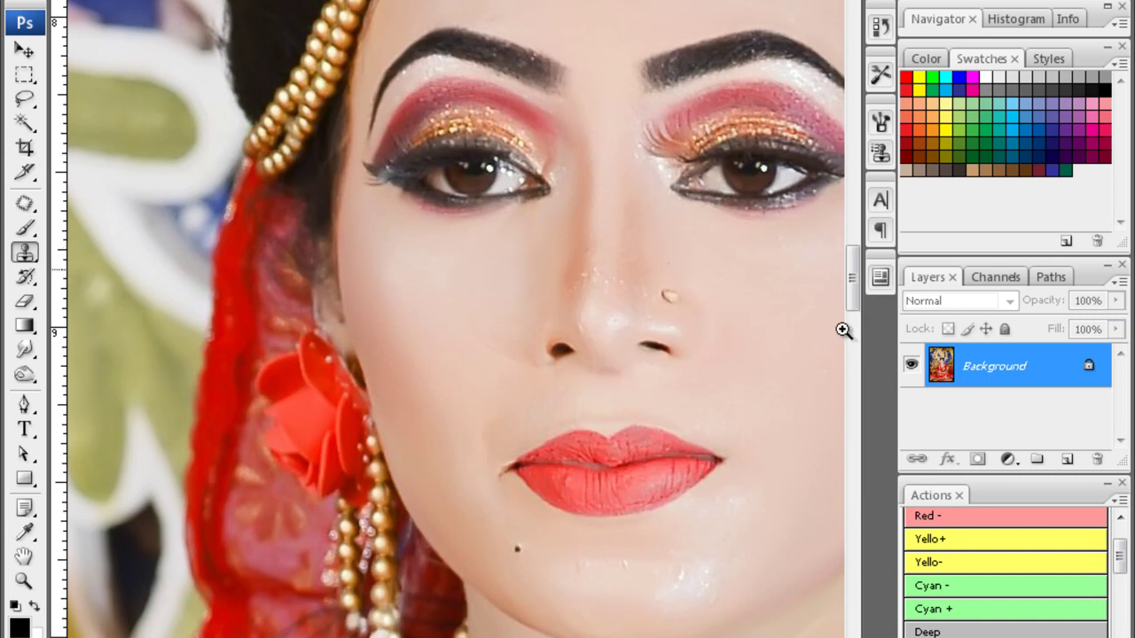
left_click(485, 222, "ctrl")
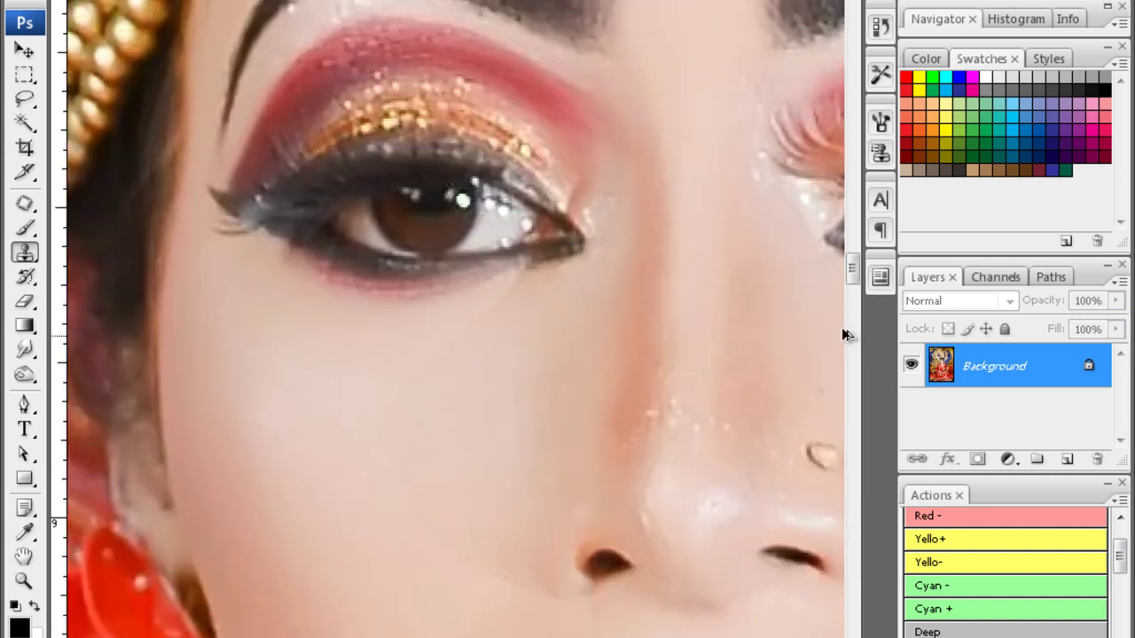
left_click_drag(843, 329, 870, 272)
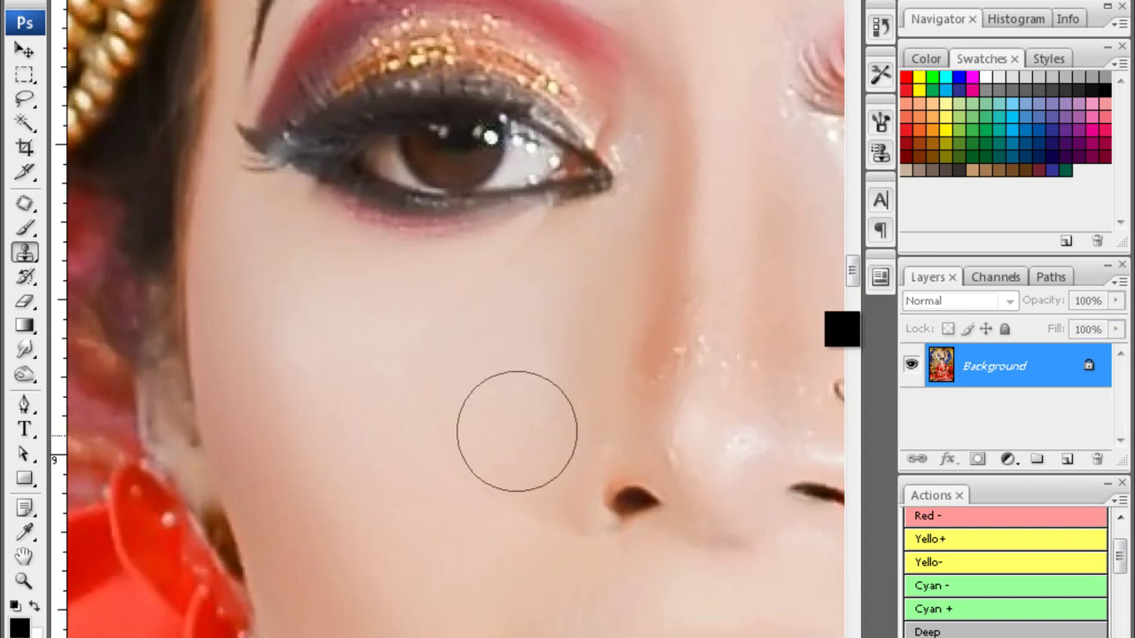
left_click_drag(843, 329, 723, 401)
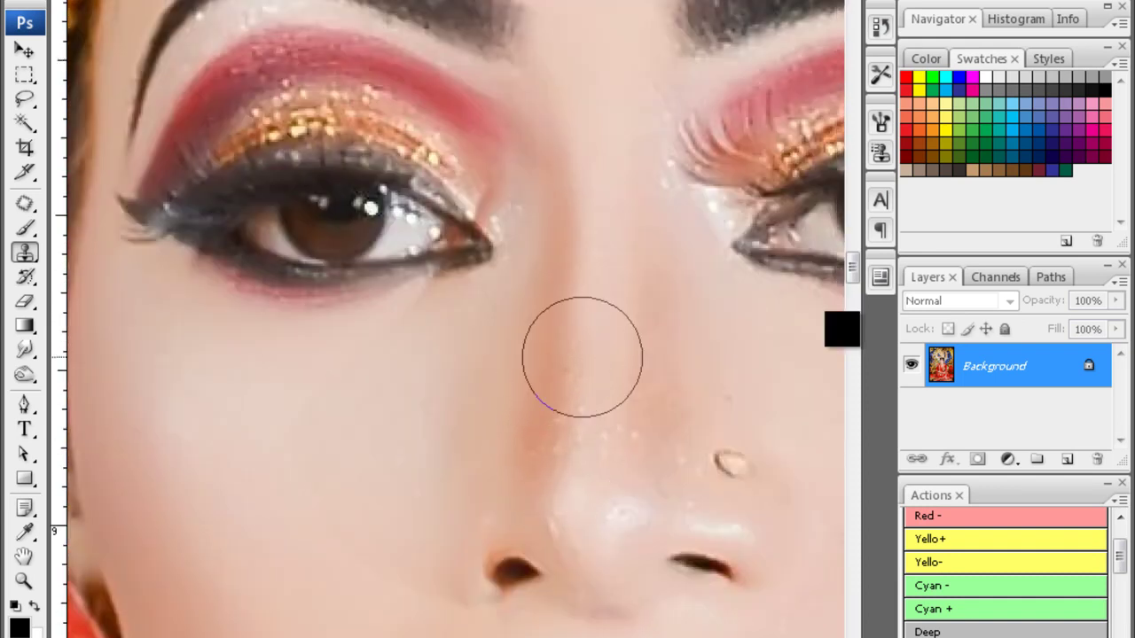
- Heal the specks along the nose bridge toward the nostrils, then zoom out to the whole face
left_click(653, 393, "alt")
left_click_drag(646, 473, 589, 447)
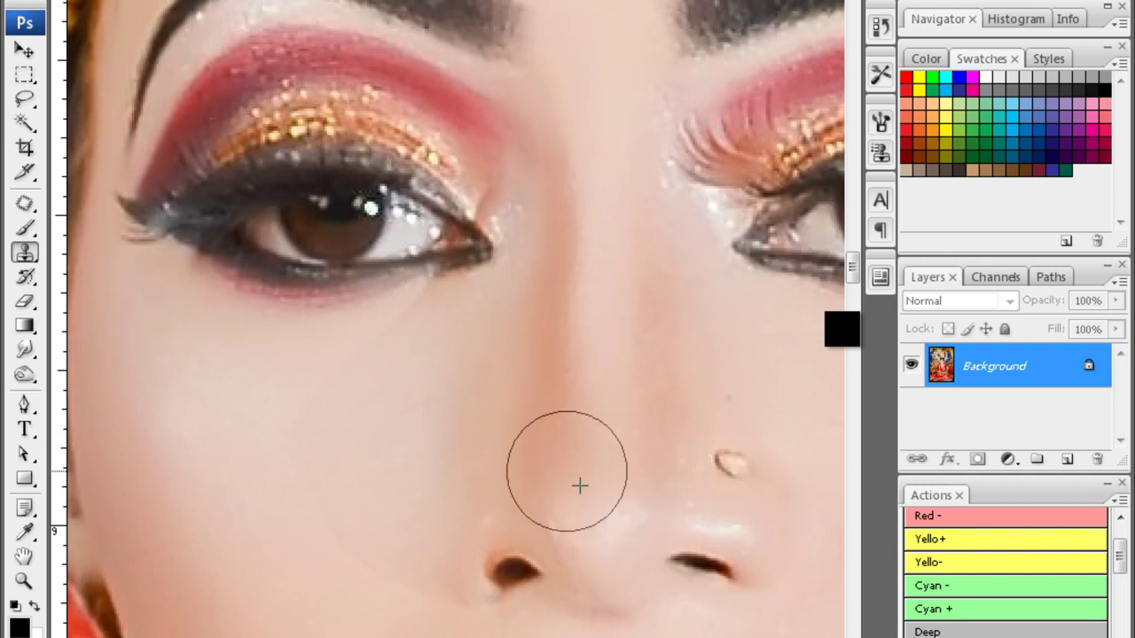
left_click_drag(845, 329, 805, 390)
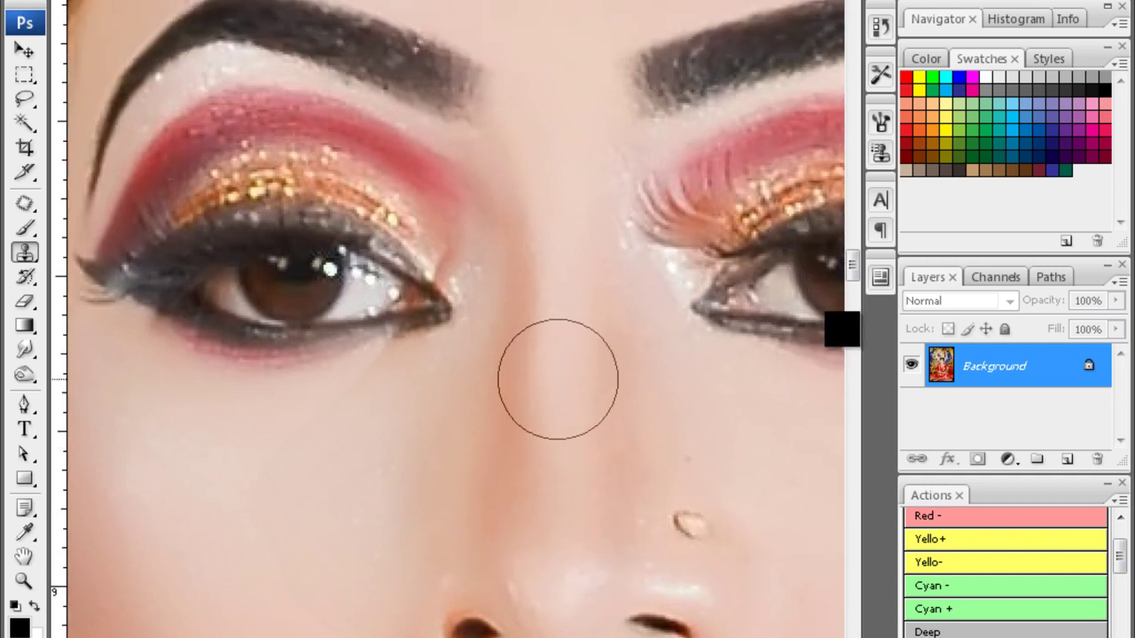
left_click_drag(558, 377, 266, 284)
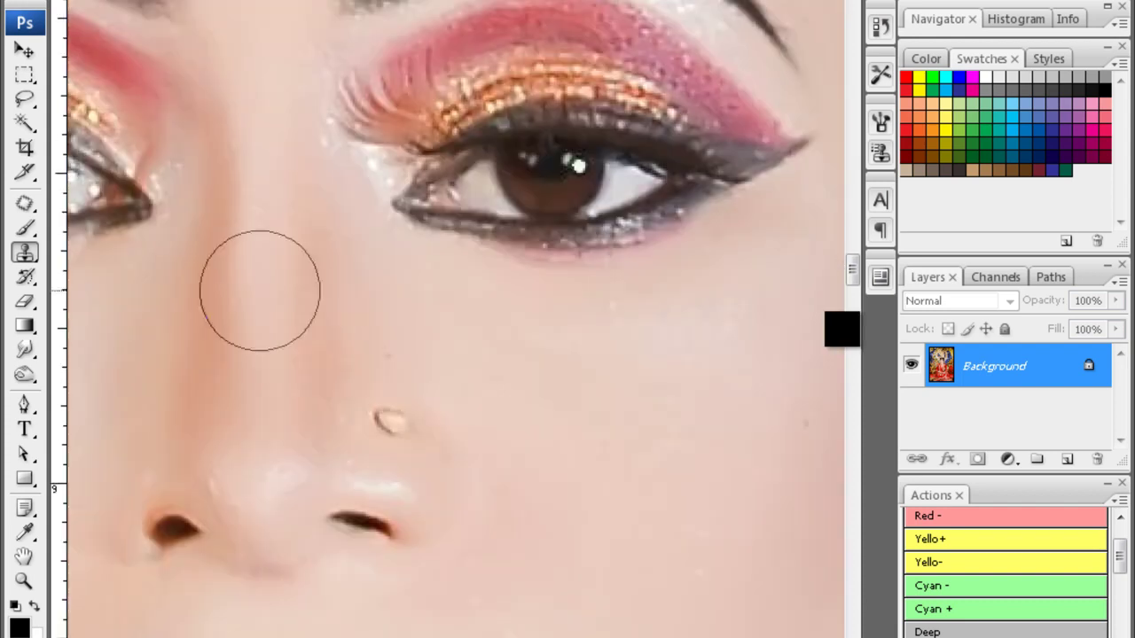
left_click_drag(349, 304, 417, 253)
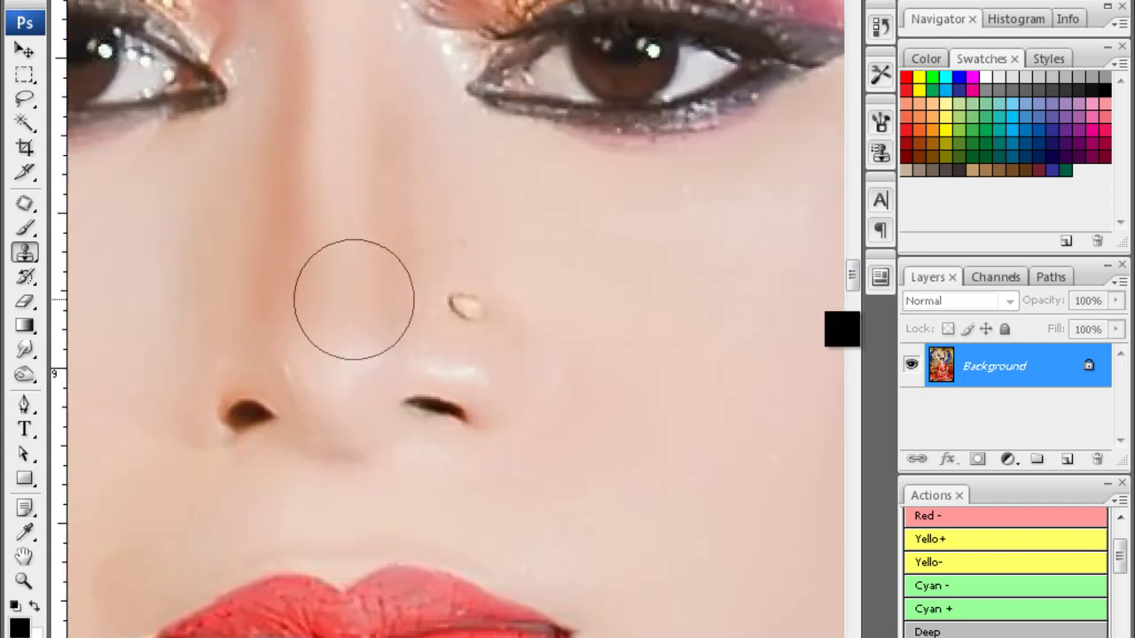
scroll(843, 328, "up", 3)
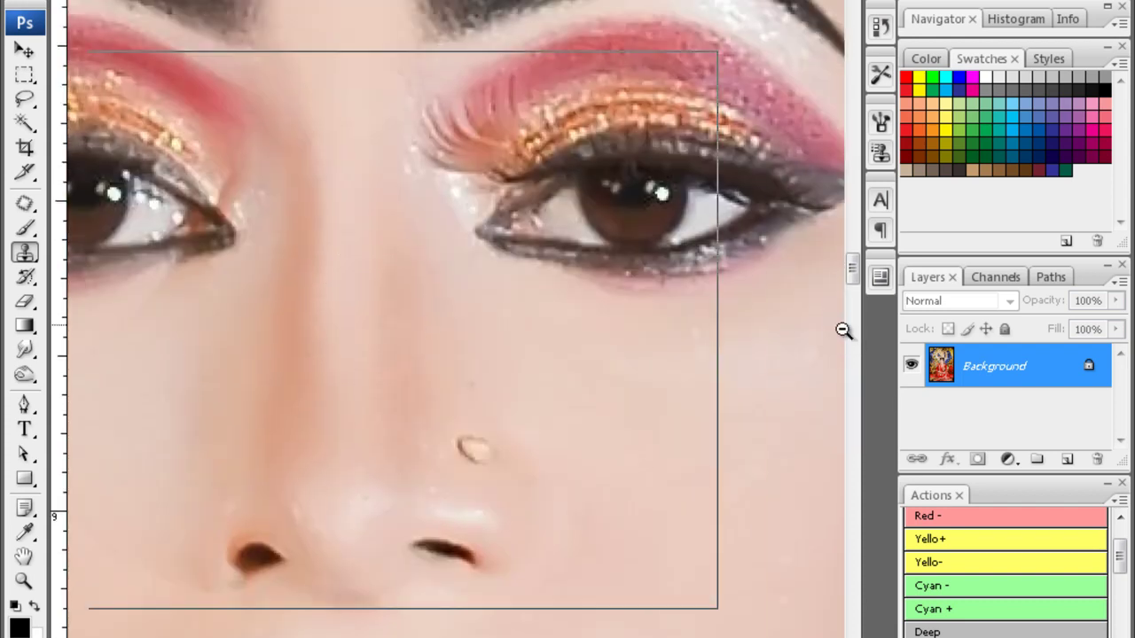
key("ctrl+minus")
key("ctrl+minus")
- Apply Curves to the feathered Magic Wand face selection, deselect and fit the photo on screen
key("w")
left_click(635, 450)
key("ctrl+alt+d")
key("Return")
key("ctrl+m")
key("Return")
key("ctrl+d")
key("ctrl+0")
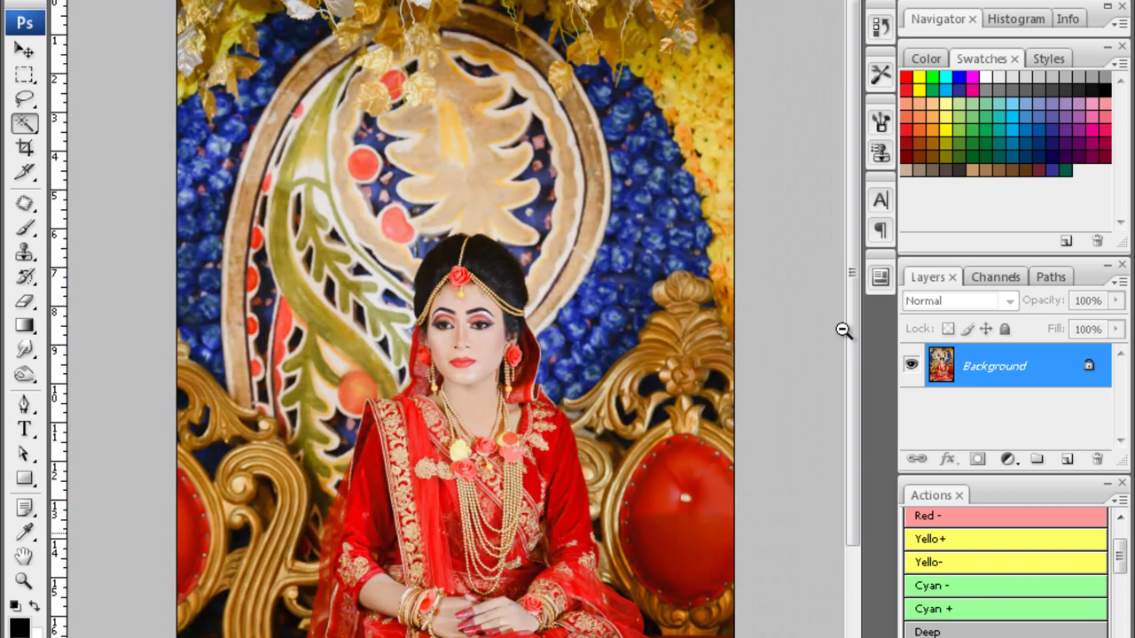
- Close the portrait without saving, then rotate the next photo and cancel the stray crop
key("ctrl+w")
key("n")
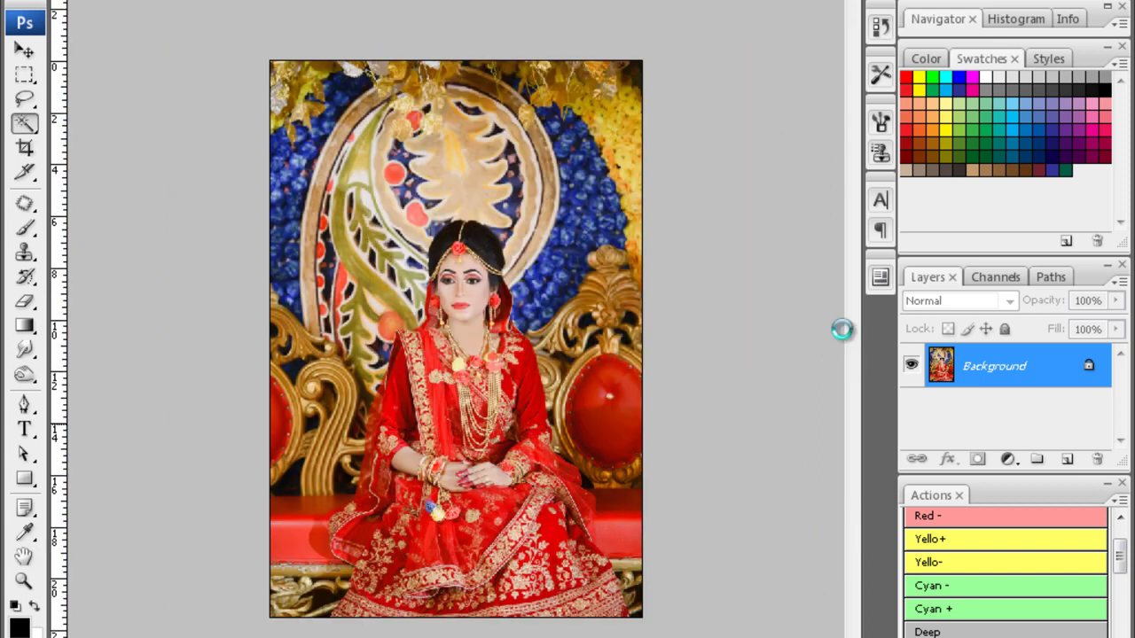
key("F2")
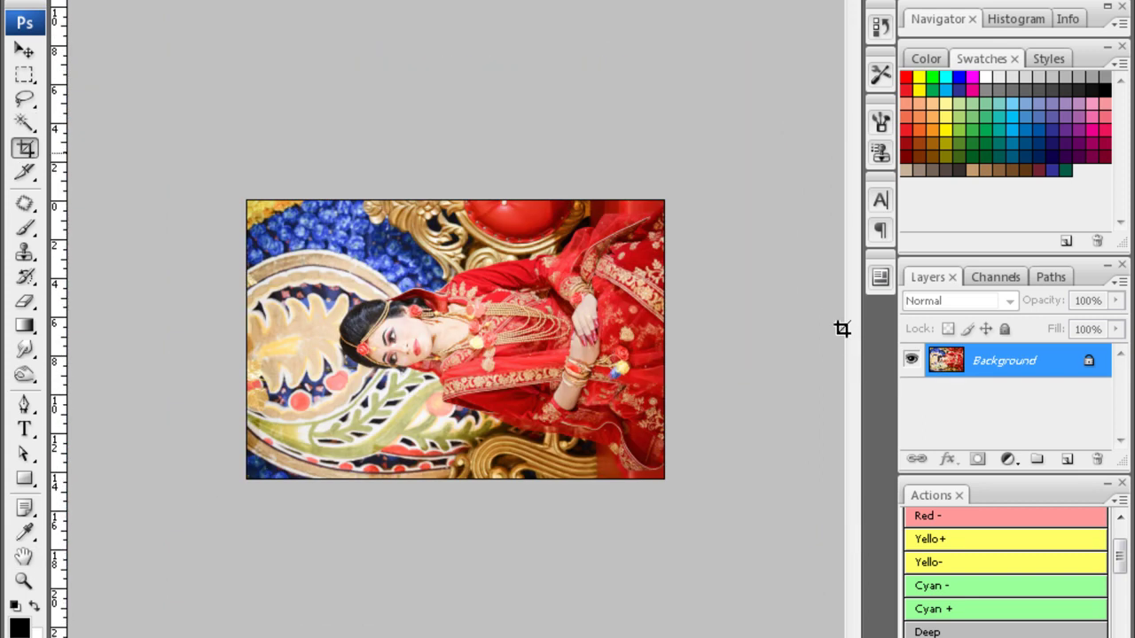
key("ctrl+z")
key("ctrl+z")
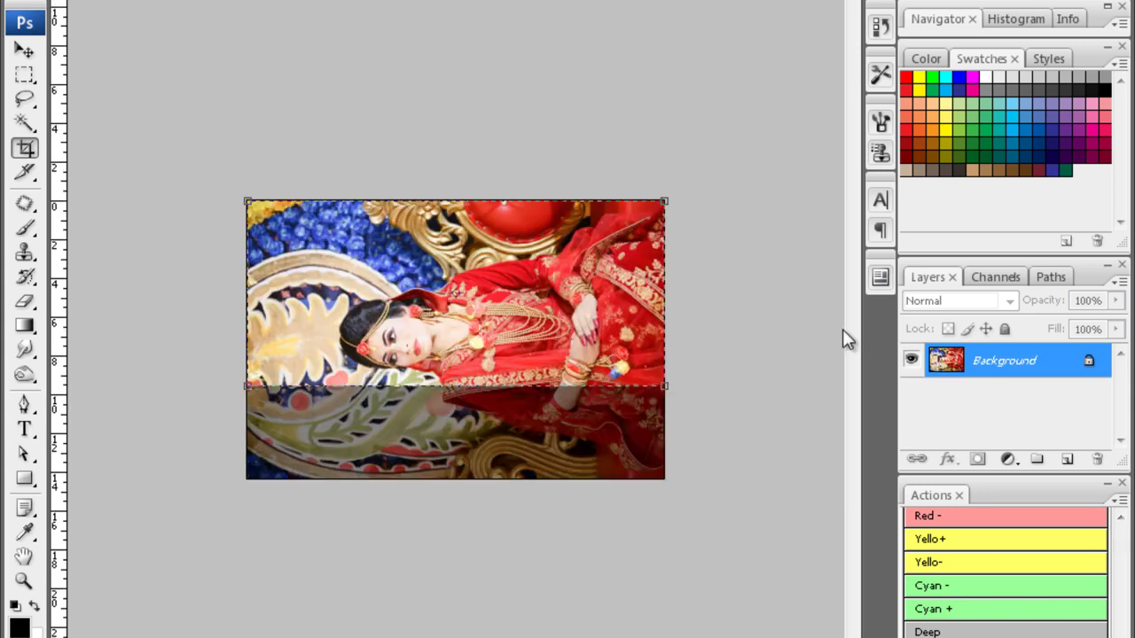
key("Return")
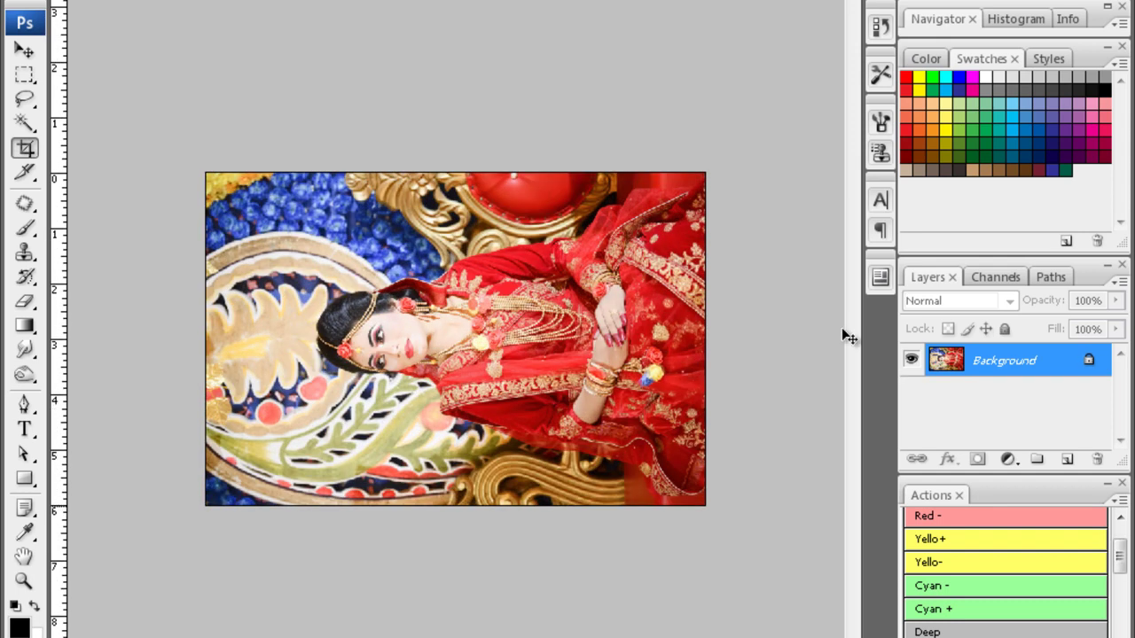
- Darken the whole photo with Curves and rotate it 90° clockwise back upright
key("ctrl+m")
left_click_drag(843, 331, 849, 337)
key("Return")
key("ctrl+plus")
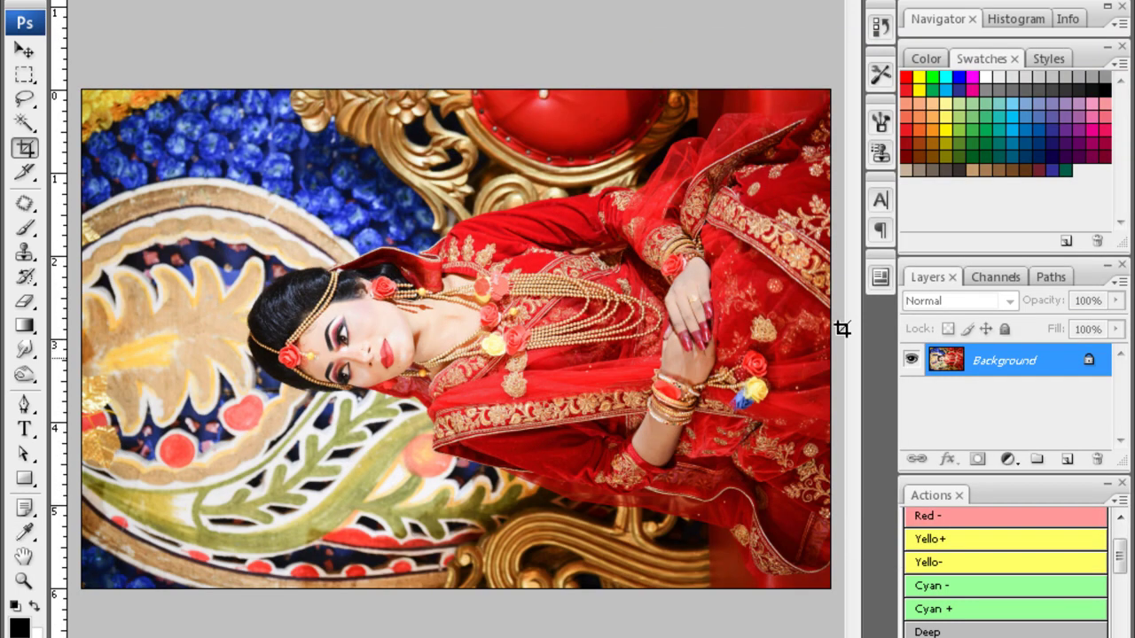
key("ctrl+alt+9")
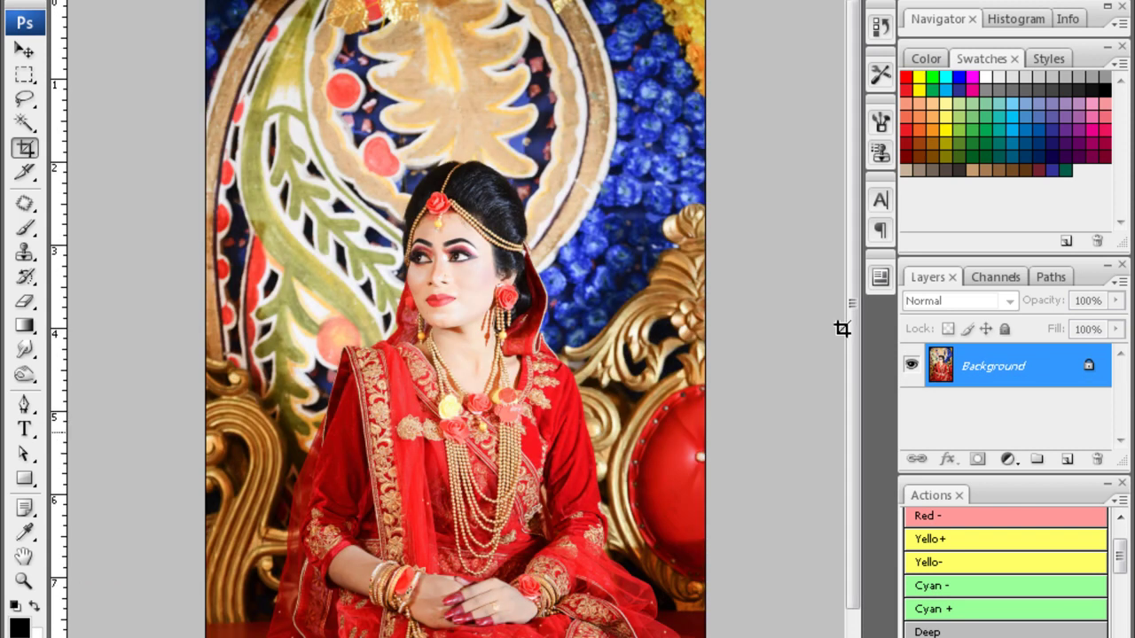
- Magic Wand the bride's hands, feather 20 px and run the Yello- action to cut yellow
key("w")
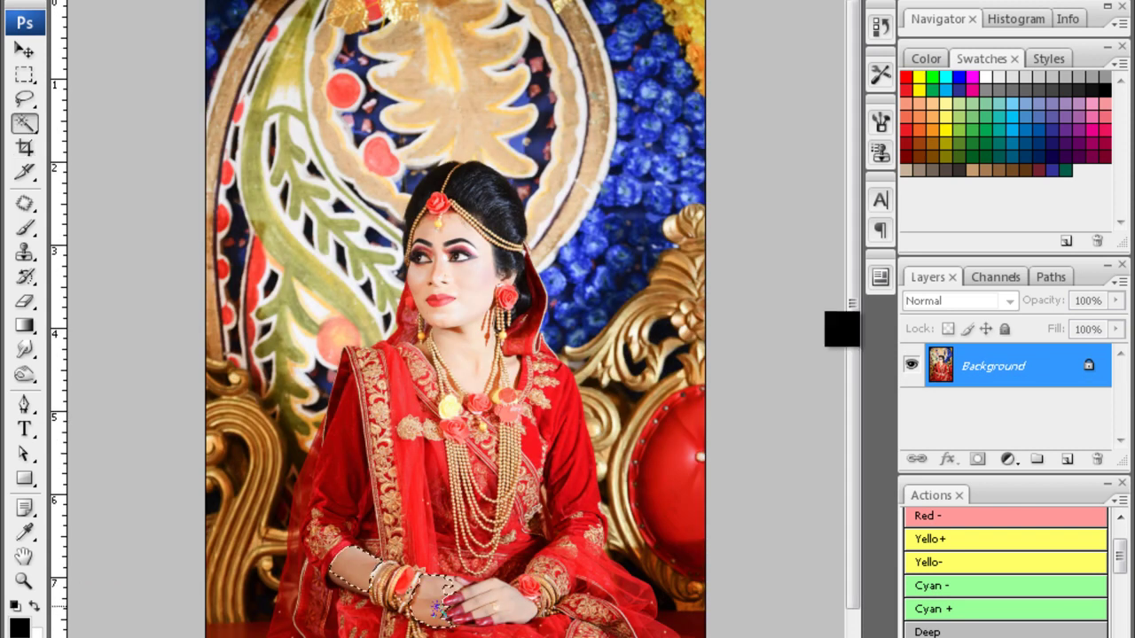
key("ctrl+alt+d")
key("Return")
key("Return")
key("ctrl+alt+d")
type("20")
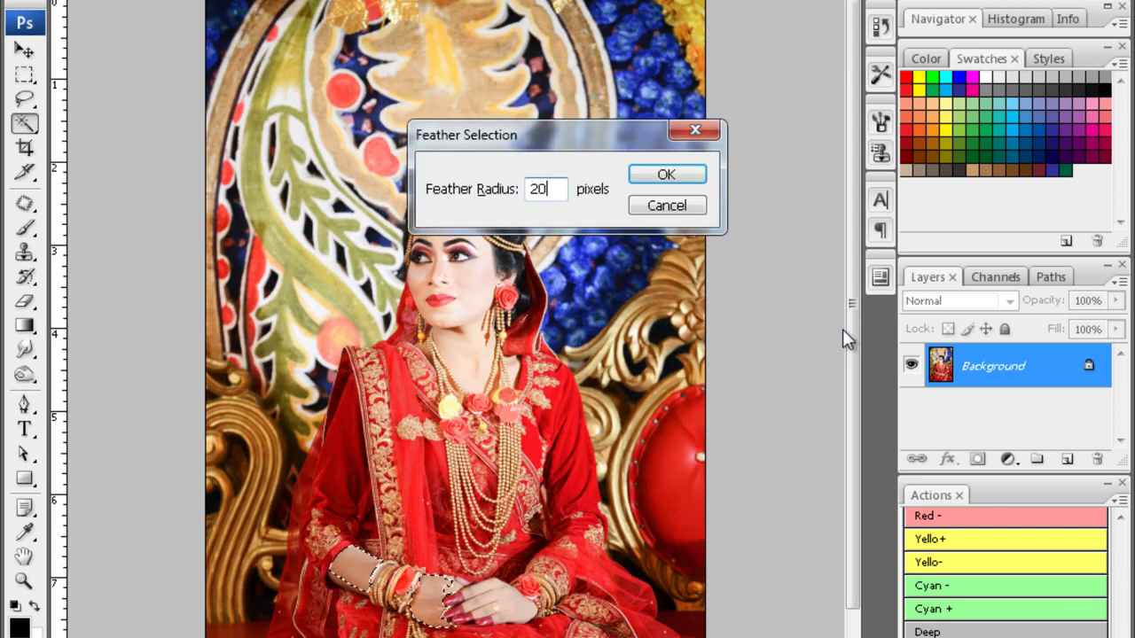
key("Return")
key("F4")
- Feather the face and neck selection, darken it with Curves and apply Noiseware smoothing
key("ctrl+plus")
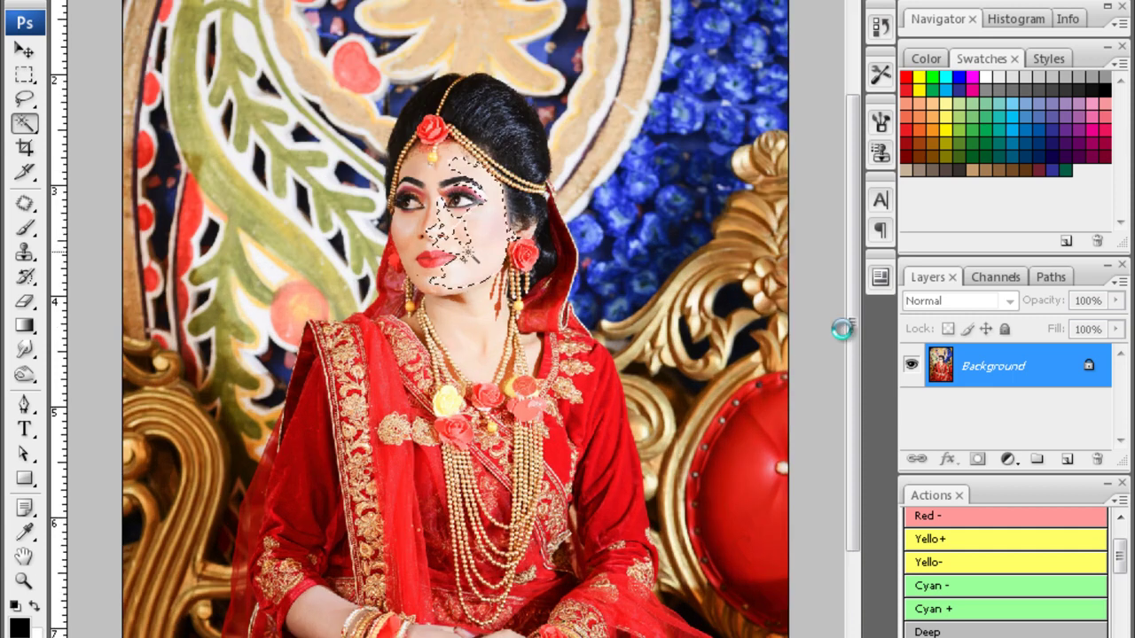
key("ctrl+alt+d")
key("Return")
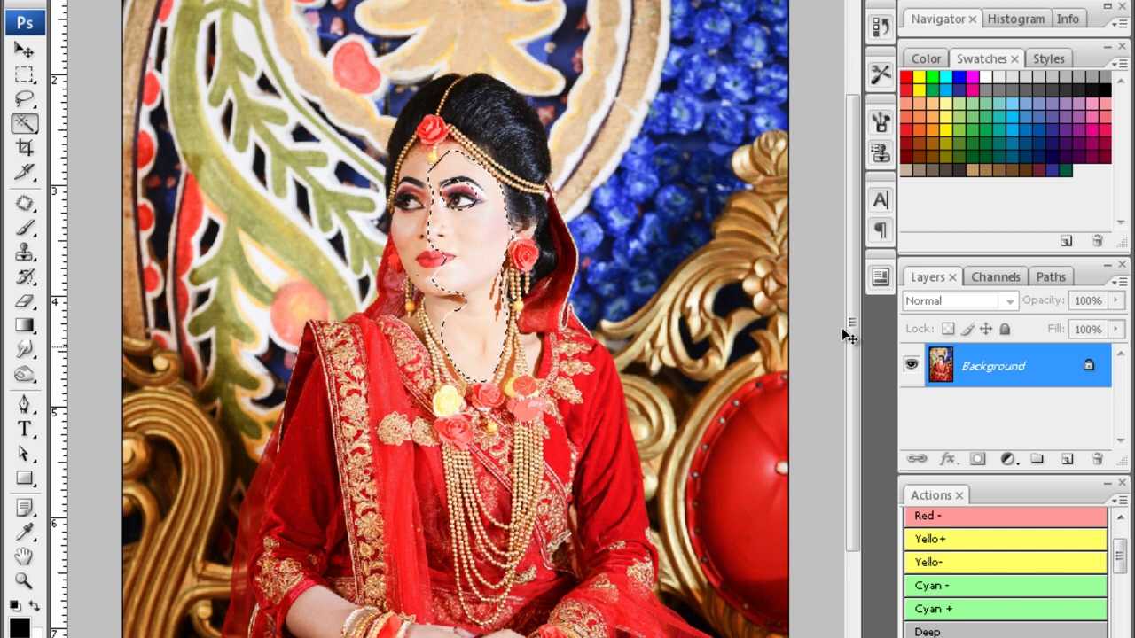
key("Return")
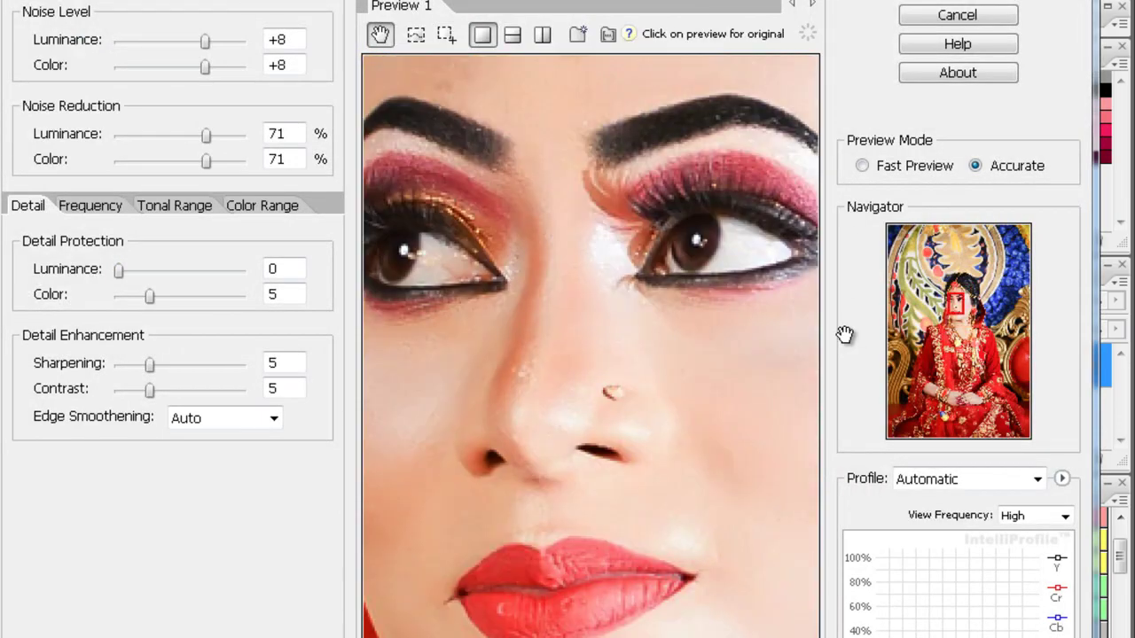
key("Return")
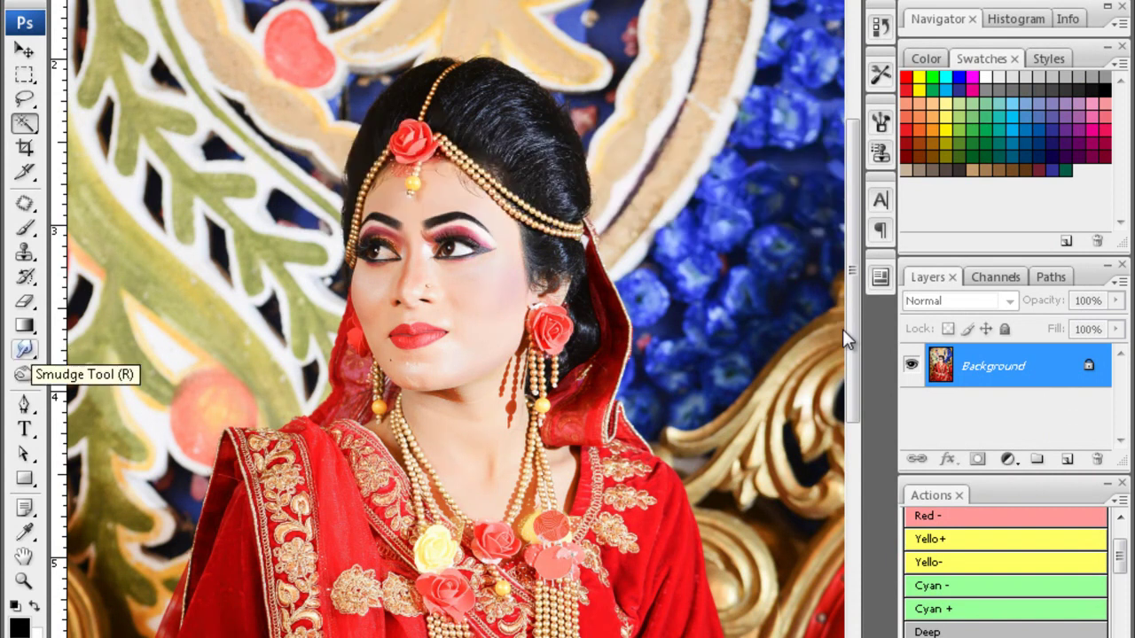
- Zoom in and soften the skin near the nose and chin with a smaller Smudge brush
key("r")
key("ctrl+plus")
key("ctrl+plus")
key("ctrl+plus")
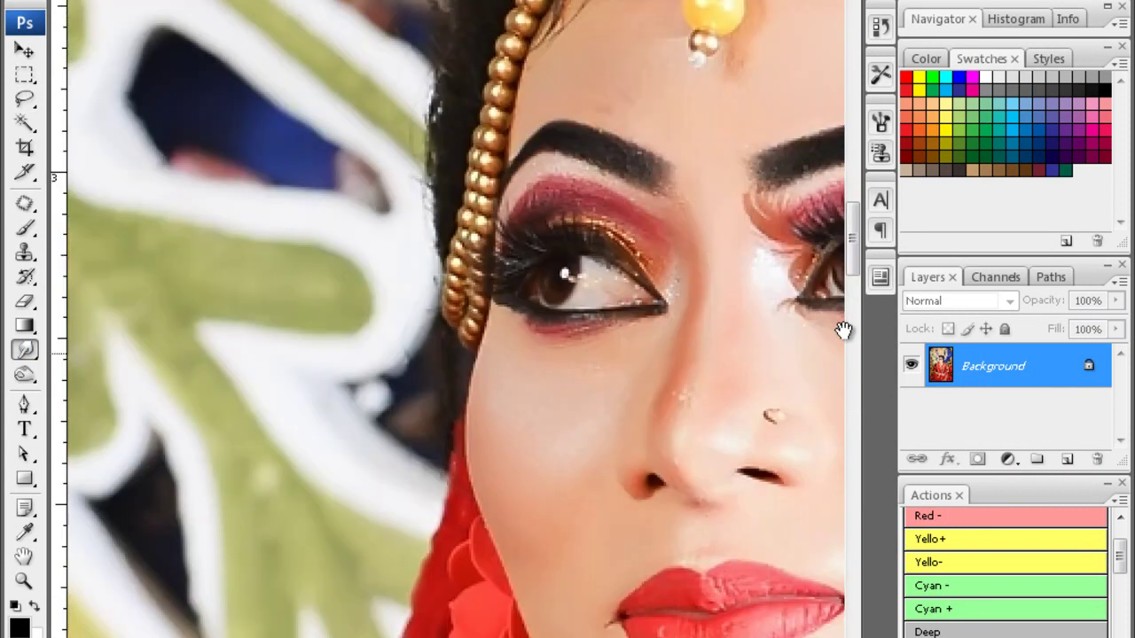
key("ctrl+plus")
key("bracketleft")
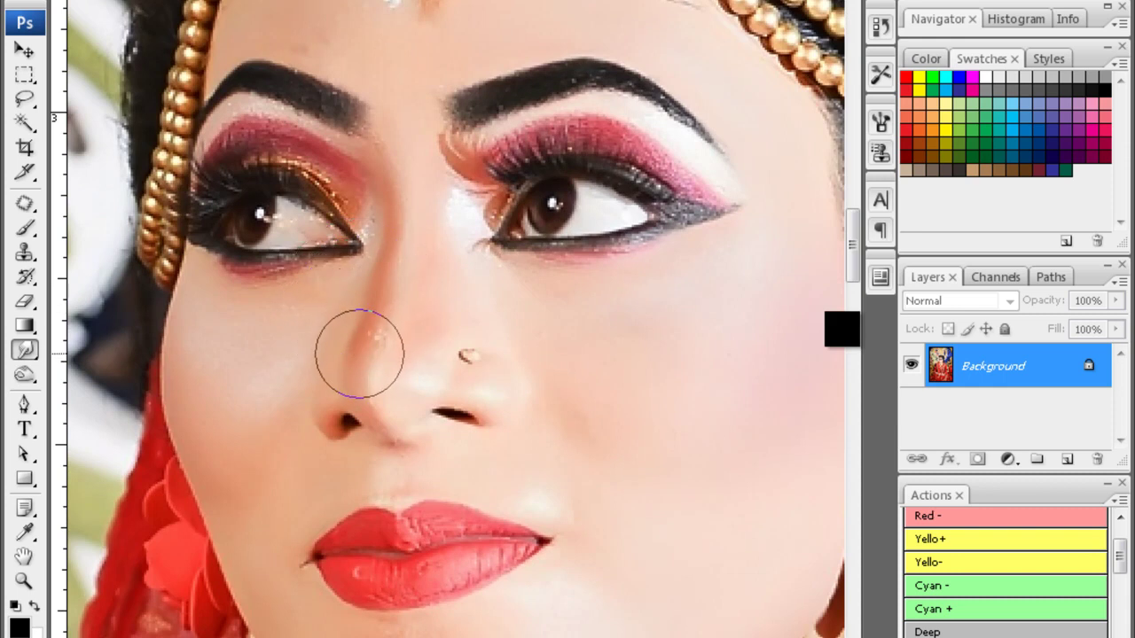
scroll(369, 321, "down", 4)
scroll(425, 380, "down", 1)
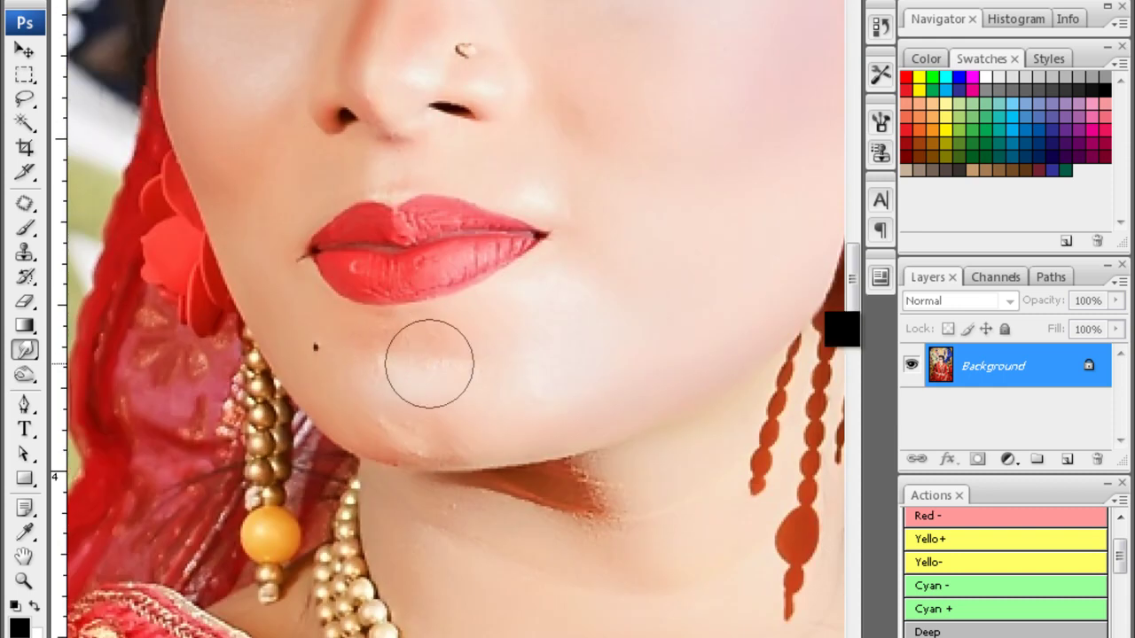
scroll(457, 394, "down", 2)
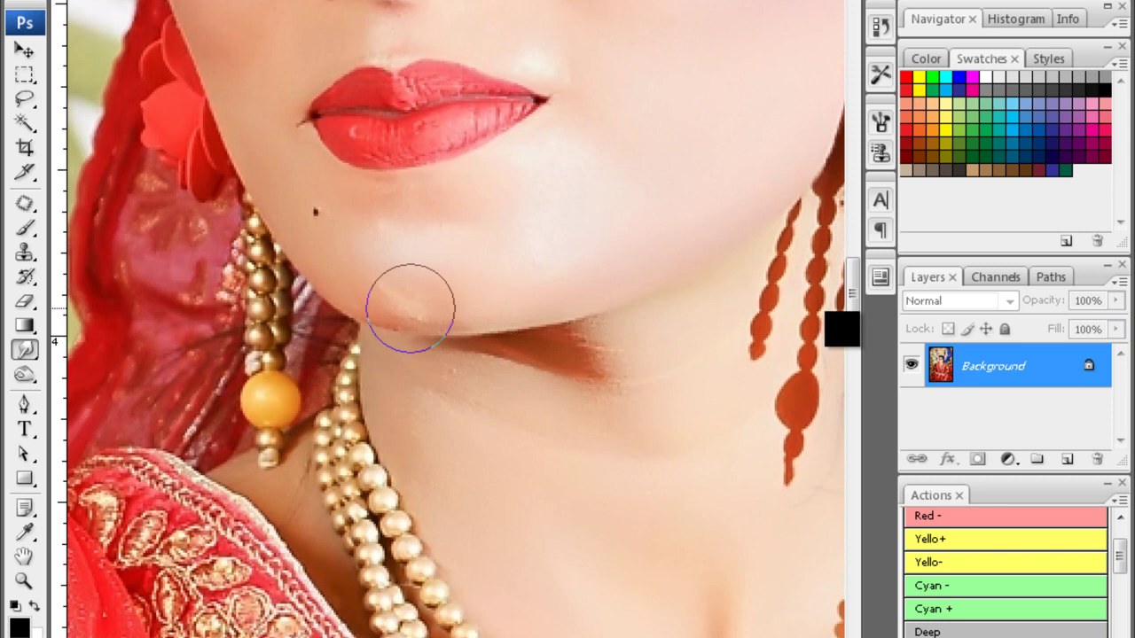
scroll(410, 307, "up", 1)
scroll(430, 183, "up", 2)
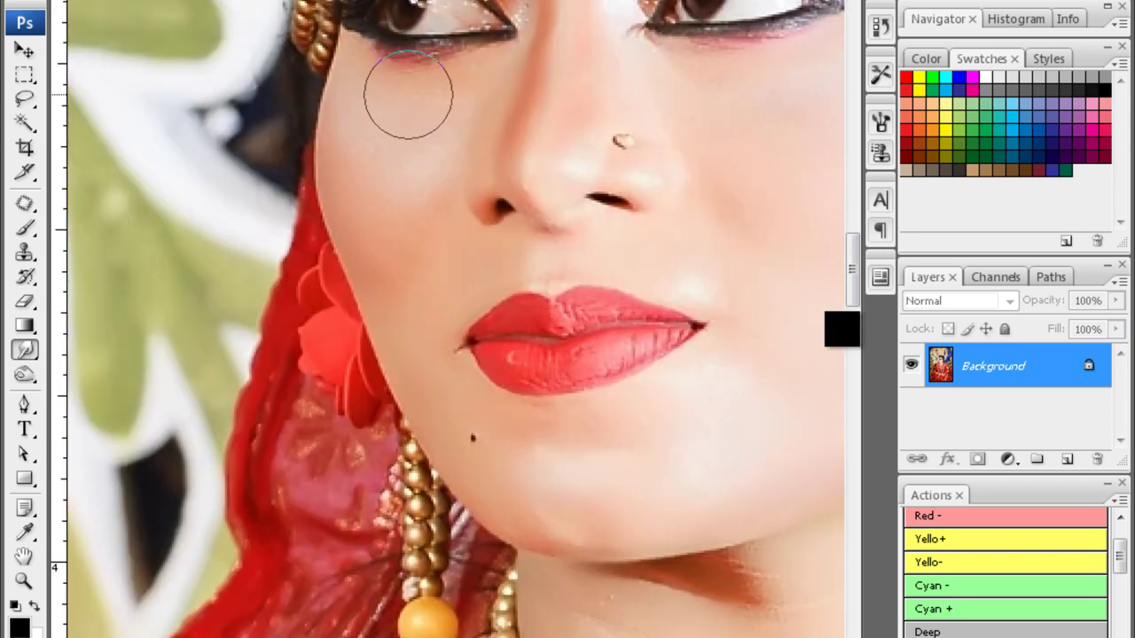
scroll(408, 94, "up", 1)
scroll(461, 142, "right", 2)
scroll(533, 200, "right", 2)
- Select the pale facial skin and darken it gently with a downward Curves adjustment
left_click(539, 264)
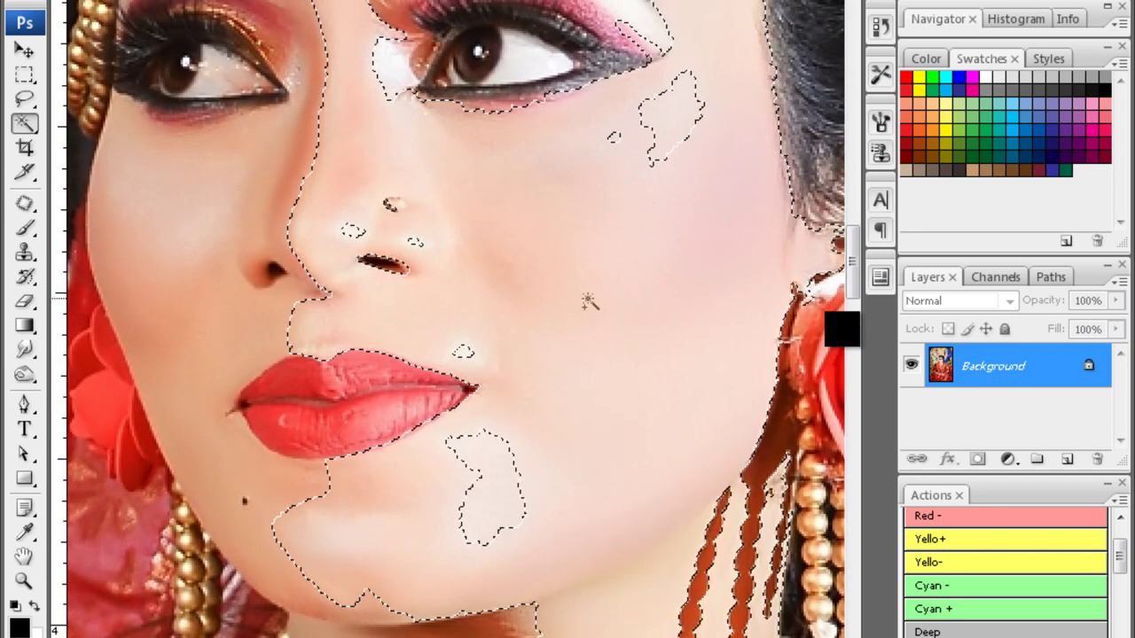
key("ctrl+m")
left_click_drag(843, 336, 801, 370)
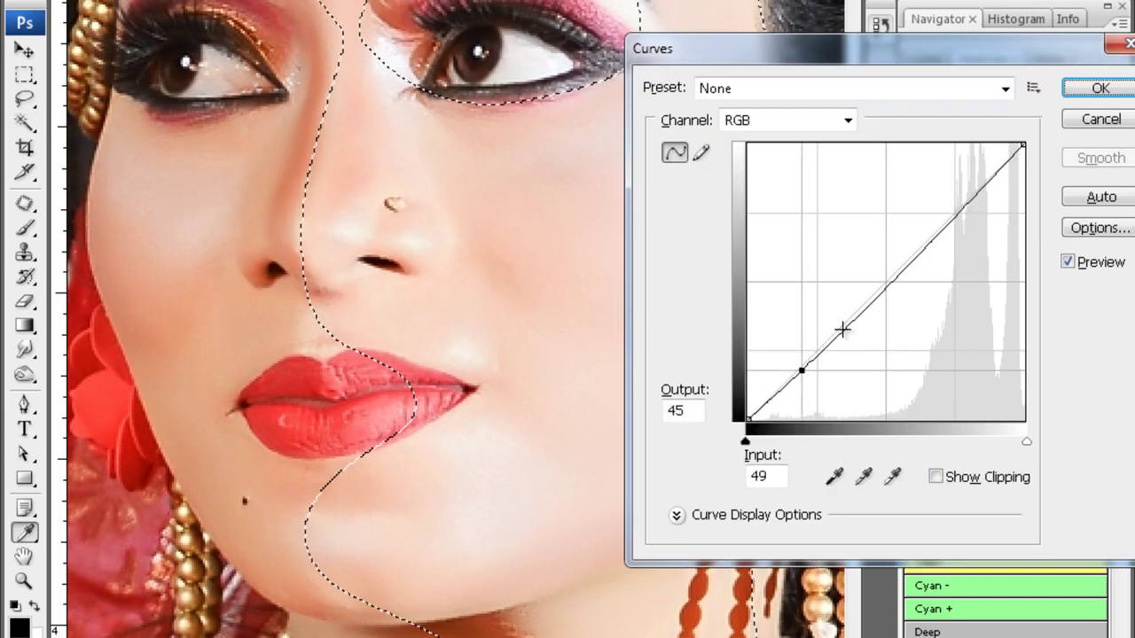
key("Return")
key("ctrl+d")
- Dismiss Color Balance unchanged, deselect, and zoom out to the whole portrait
key("ctrl+minus")
key("ctrl+minus")
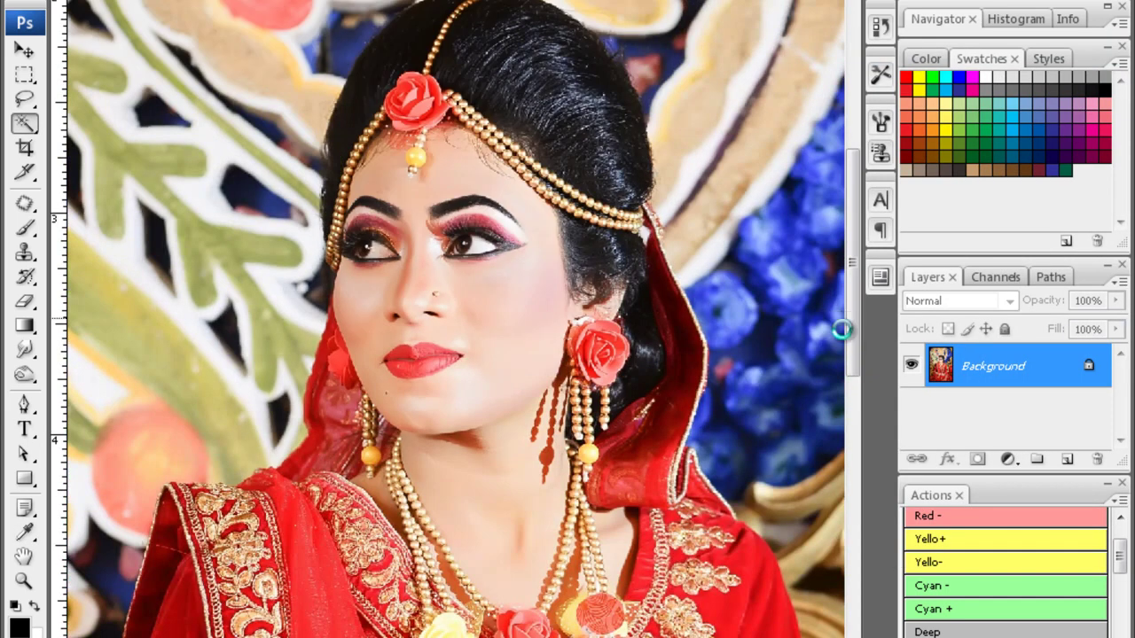
key("ctrl+b")
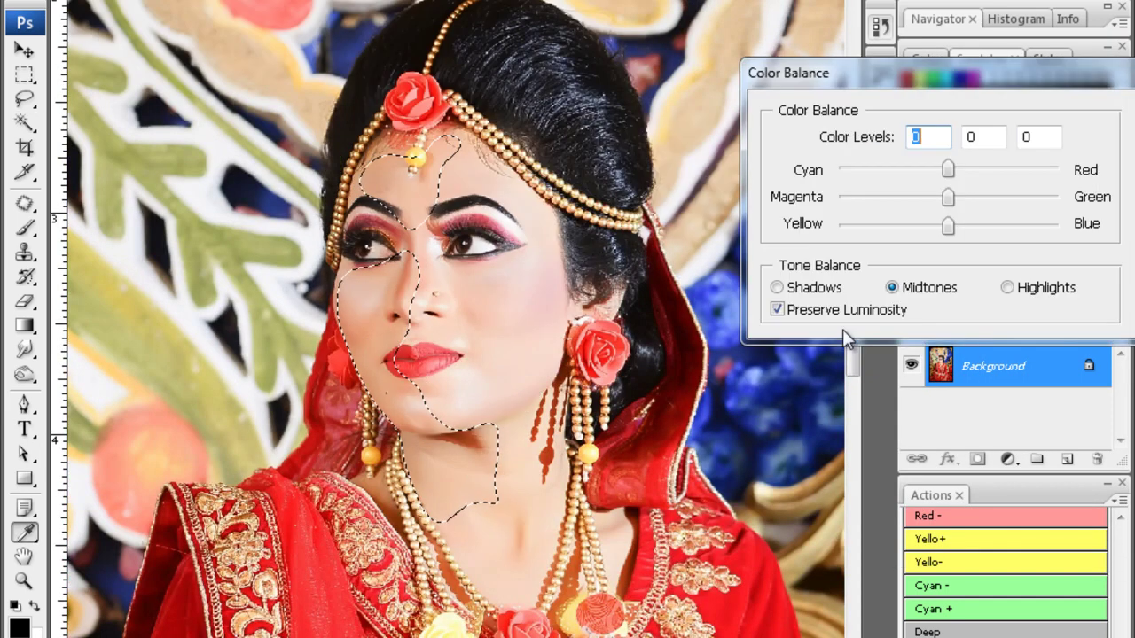
key("Return")
key("ctrl+d")
key("ctrl+minus")
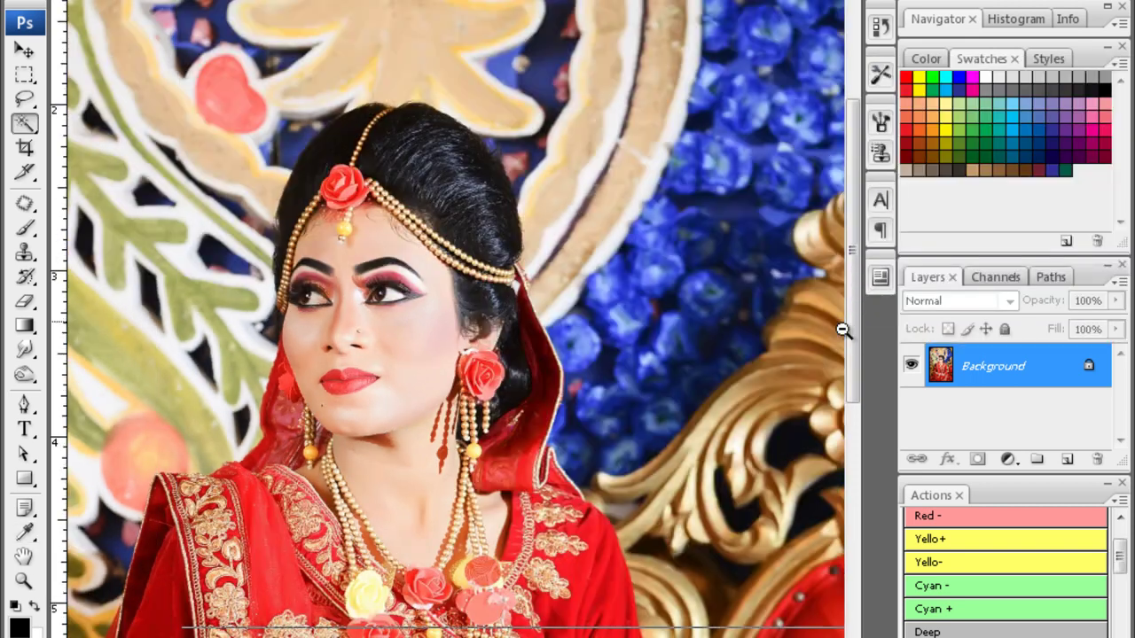
left_click(843, 330, "alt")
left_click(843, 330, "alt")
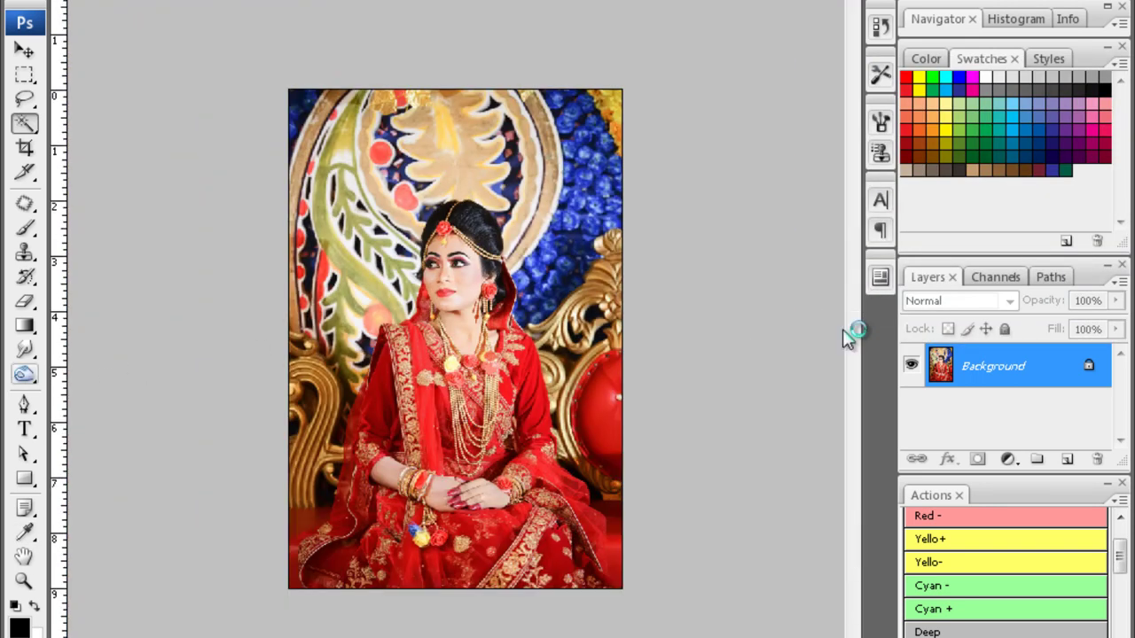
- Close the finished portrait and rotate the next photo 90° counter-clockwise
key("ctrl+w")
key("n")
key("c")
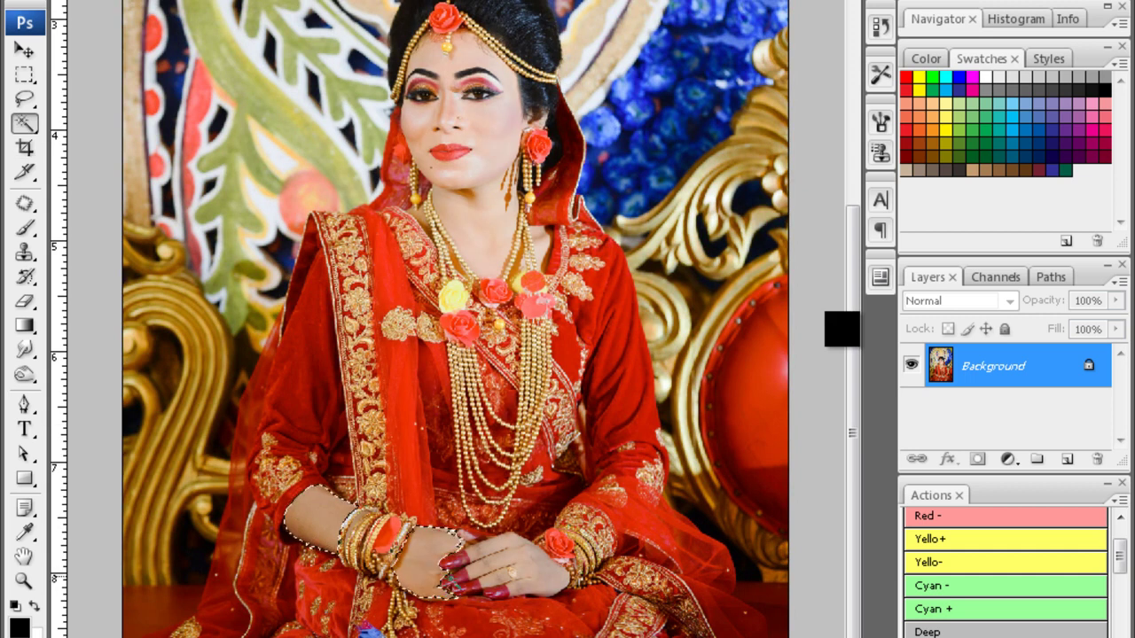
- Cool the arm and hand selection with Color Balance Cyan -42 and Blue +30, then deselect
key("ctrl+b")
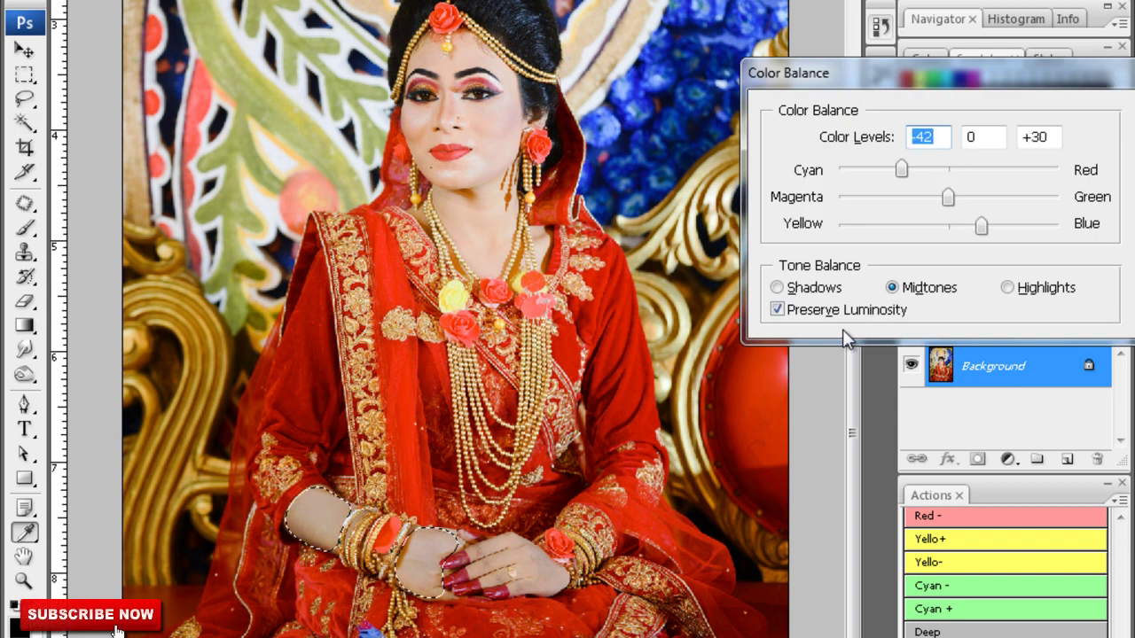
key("Return")
key("ctrl+d")
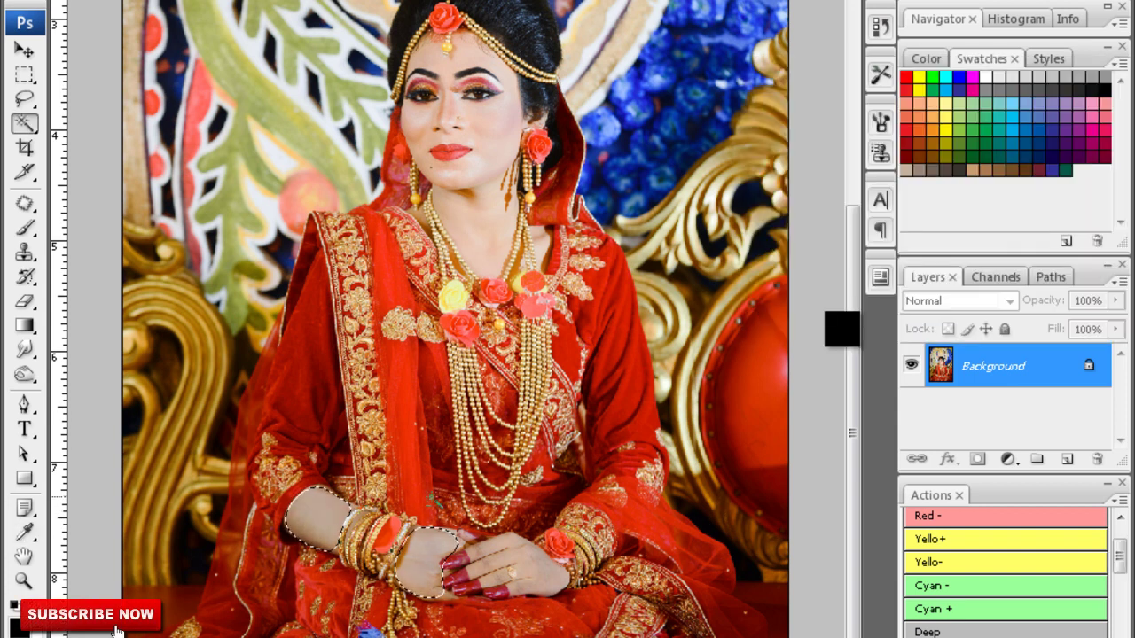
key("shift+o")
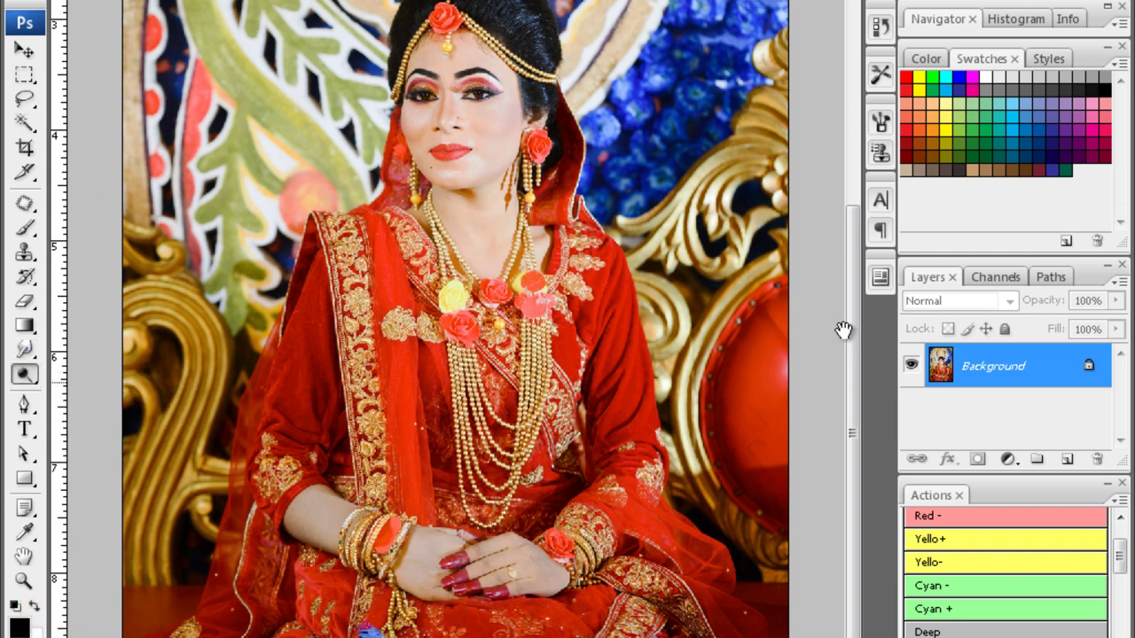
- Zoom in and clone-stamp skin spots beneath the chin and beside the nose
key("ctrl+plus")
key("ctrl+plus")
key("ctrl+plus")
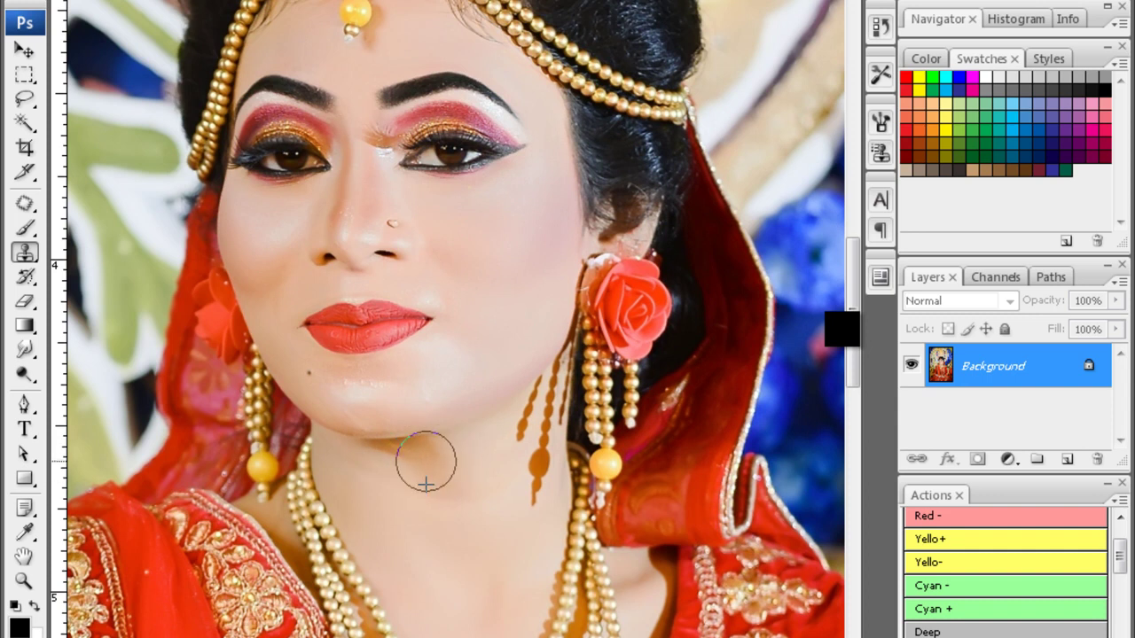
scroll(434, 444, "up", 2)
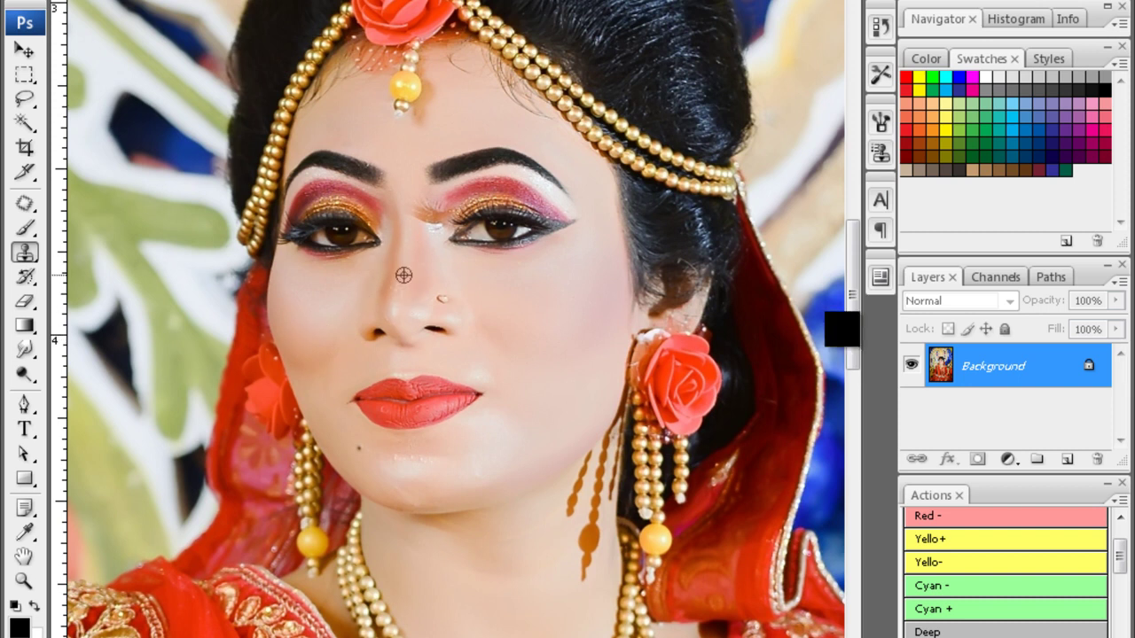
scroll(435, 369, "down", 3)
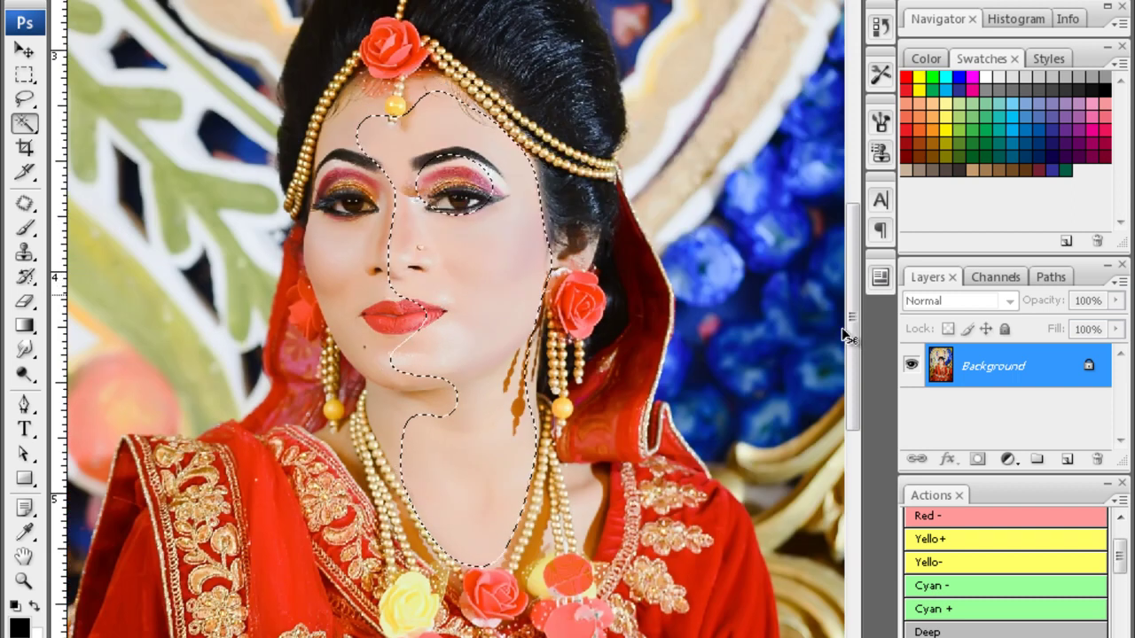
- Feather the right-half face selection by 3 pixels, cancel Curves, and fit the photo on screen
key("ctrl+alt+d")
type("3")
key("Return")
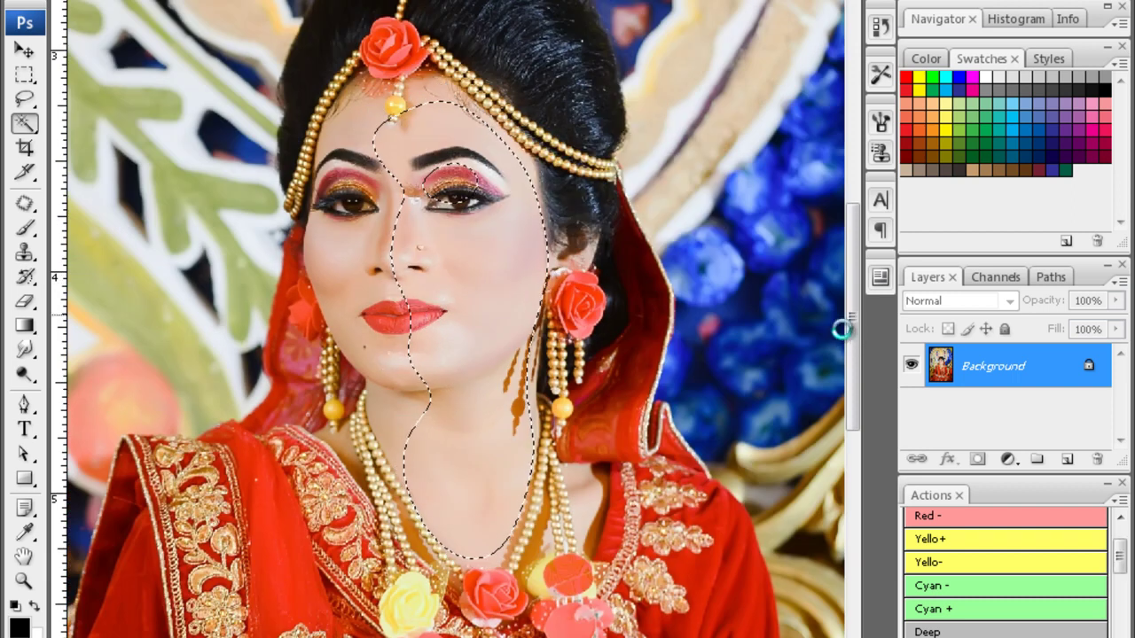
key("ctrl+m")
key("Escape")
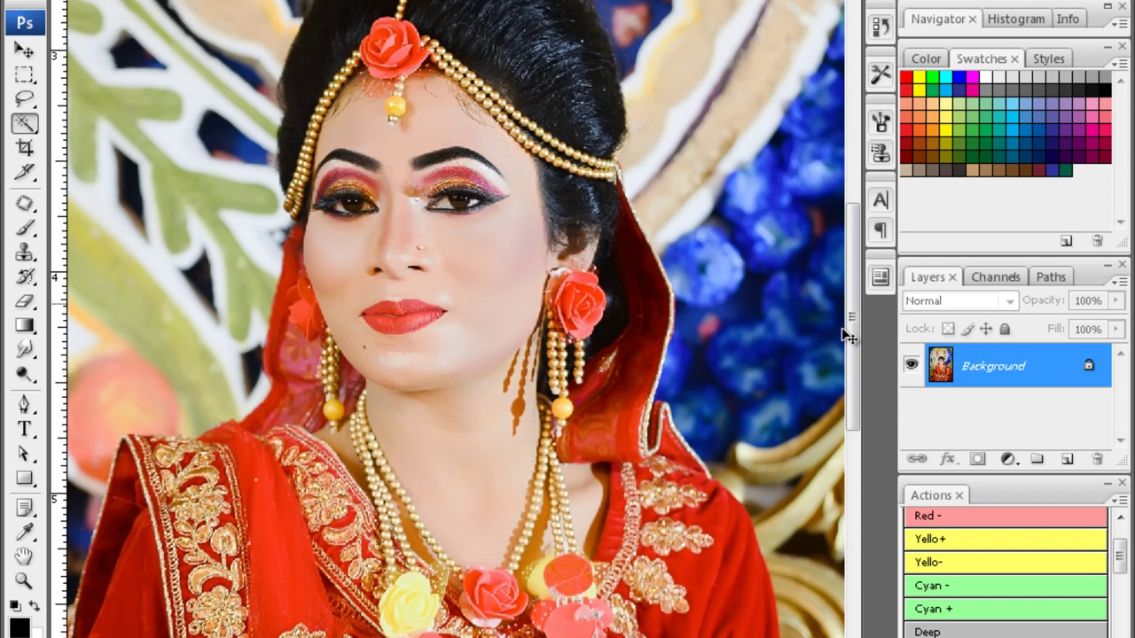
key("ctrl+0")
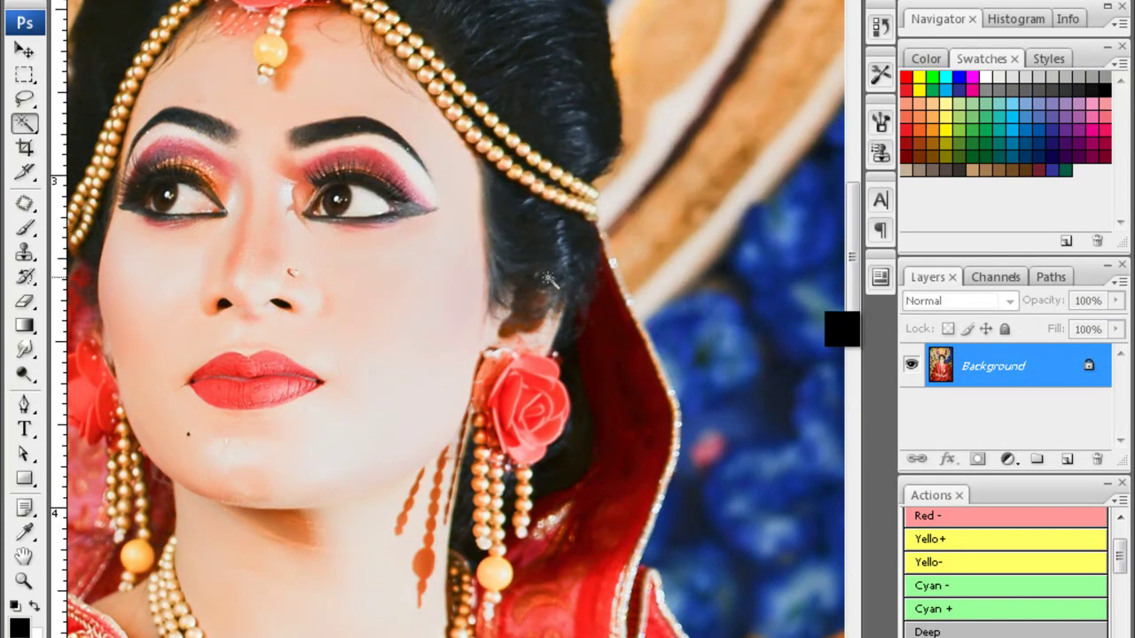
- Heal blemishes on the nose, lips and chin, then Magic Wand-select the facial skin
key("ctrl+plus")
key("j")
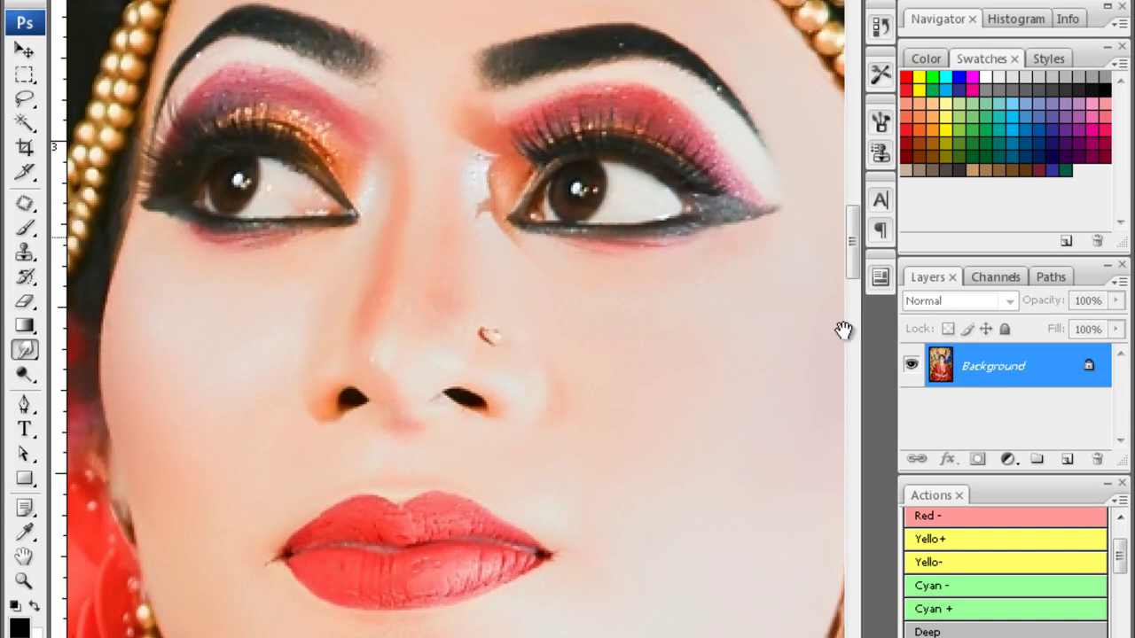
scroll(399, 234, "down", 3)
scroll(402, 391, "down", 6)
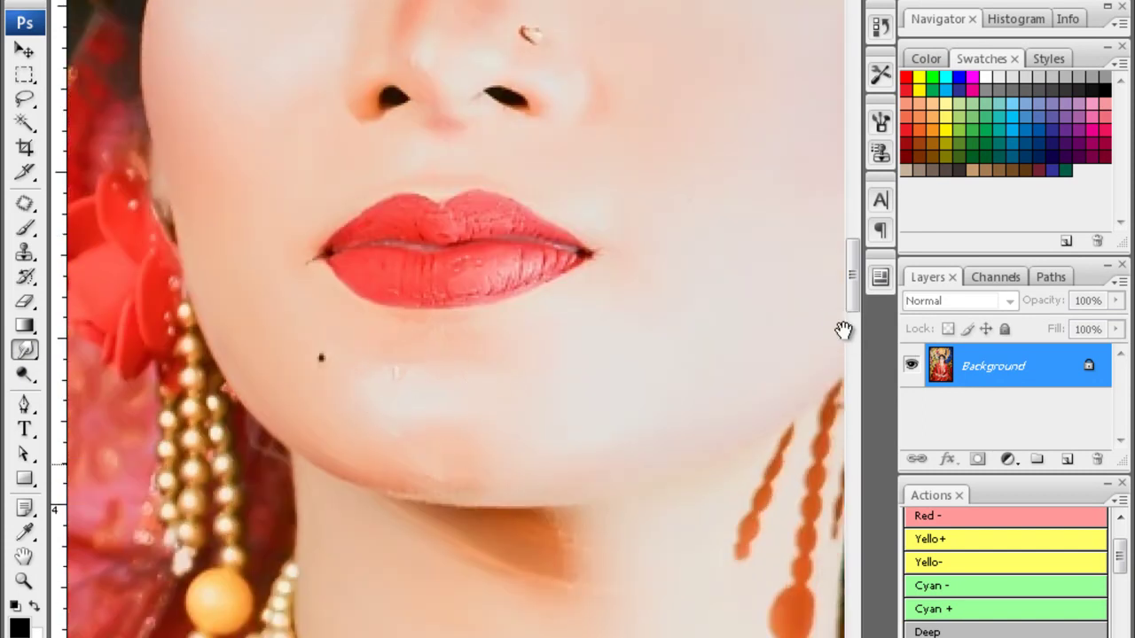
scroll(559, 387, "down", 5)
scroll(404, 379, "up", 2)
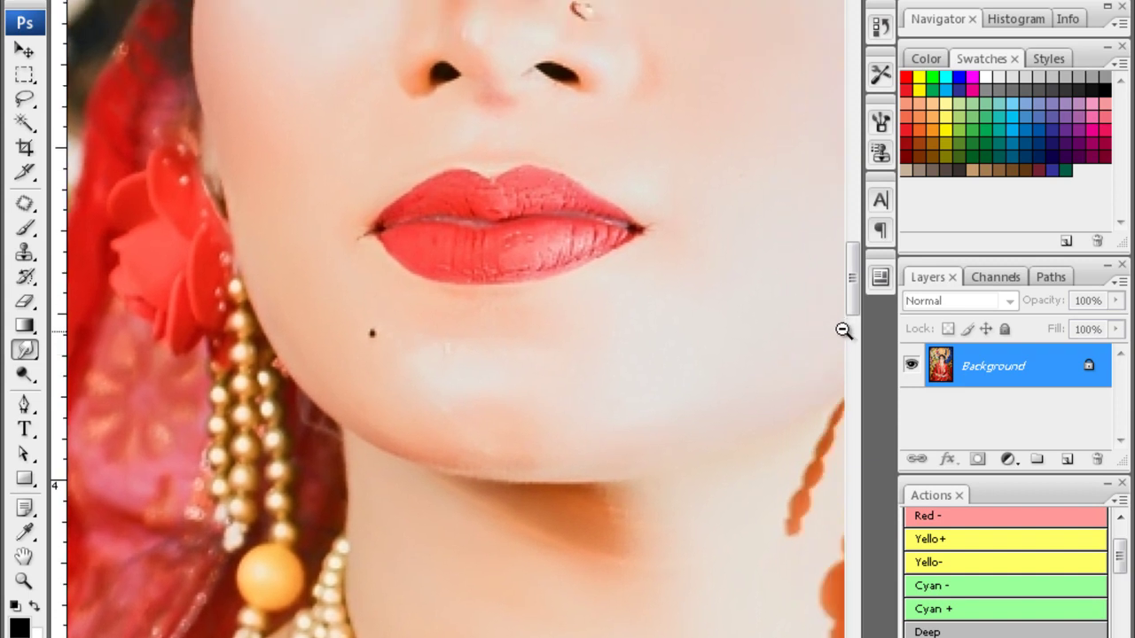
scroll(843, 329, "down", 3)
key("w")
left_click(454, 315)
- Feather the face selection, cancel Curves without adjusting, and deselect
key("ctrl+alt+d")
key("Return")
key("ctrl+m")
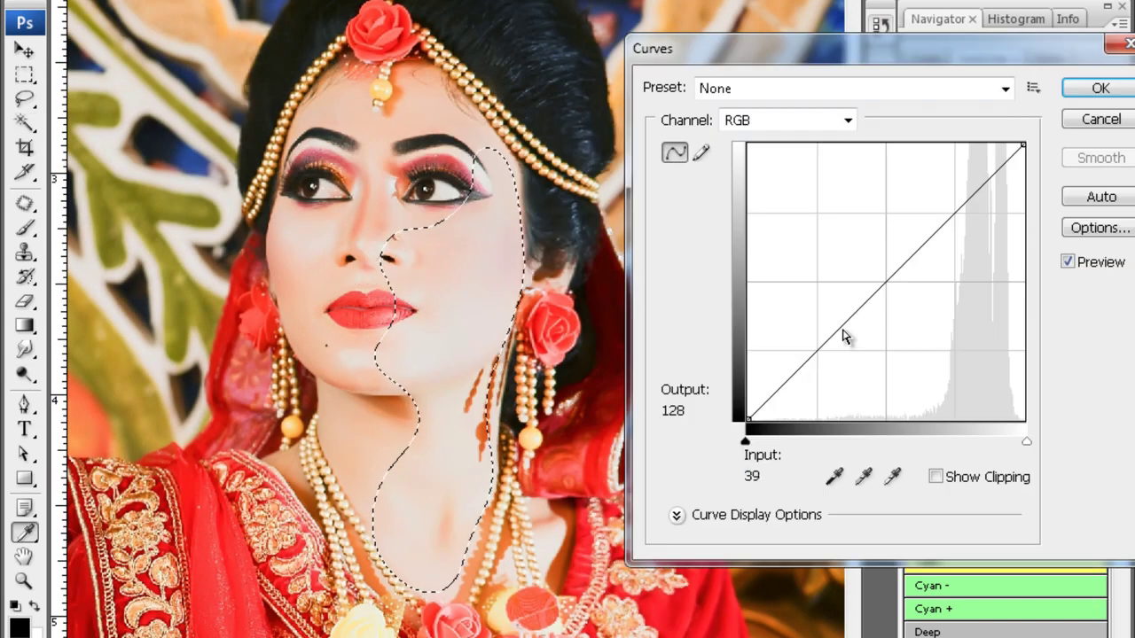
key("Escape")
key("ctrl+d")
scroll(846, 336, "down", 3)
- Close the retouched portrait through the save prompt and zoom out on the sideways next photo
key("ctrl+w")
key("n")
key("ctrl+minus")
- Rotate the new bride photo 90° clockwise so it stands upright
key("ctrl+plus")
key("ctrl+plus")
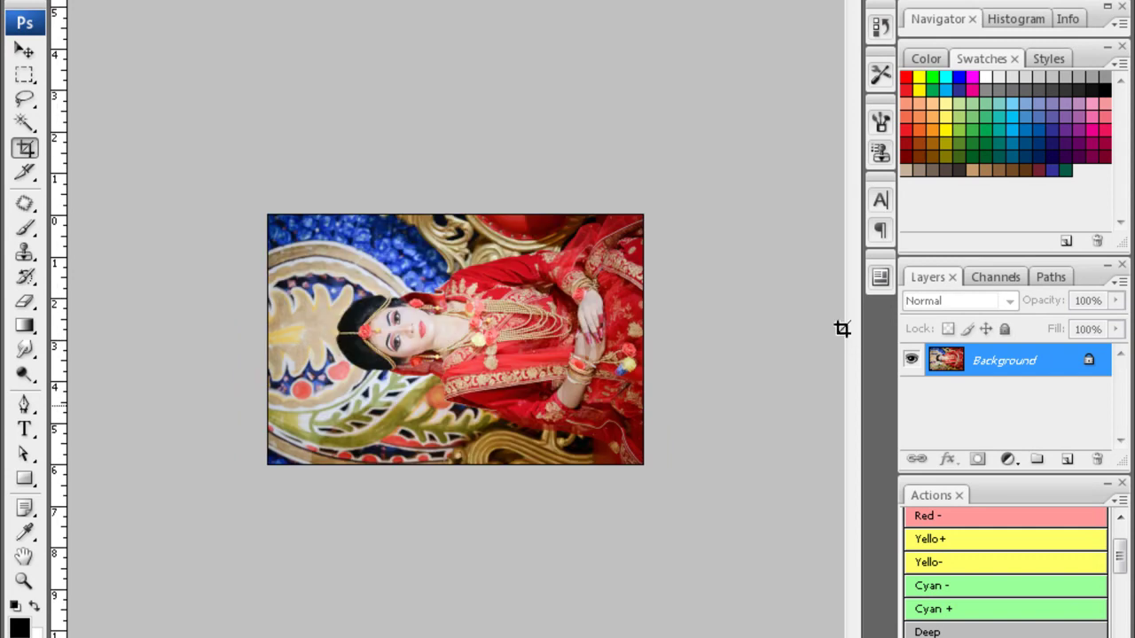
key("ctrl+plus")
key("ctrl+plus")
key("ctrl+alt+9")
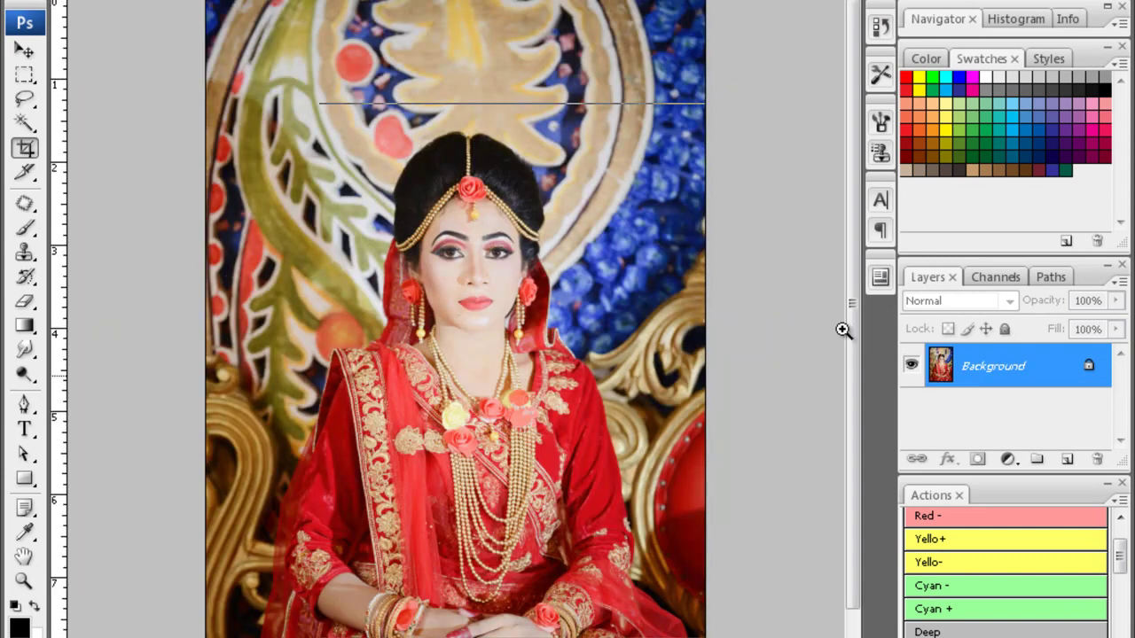
key("ctrl+plus")
- Magic Wand the wrist and facial skin and feather each selection
key("w")
key("ctrl+alt+d")
key("Return")
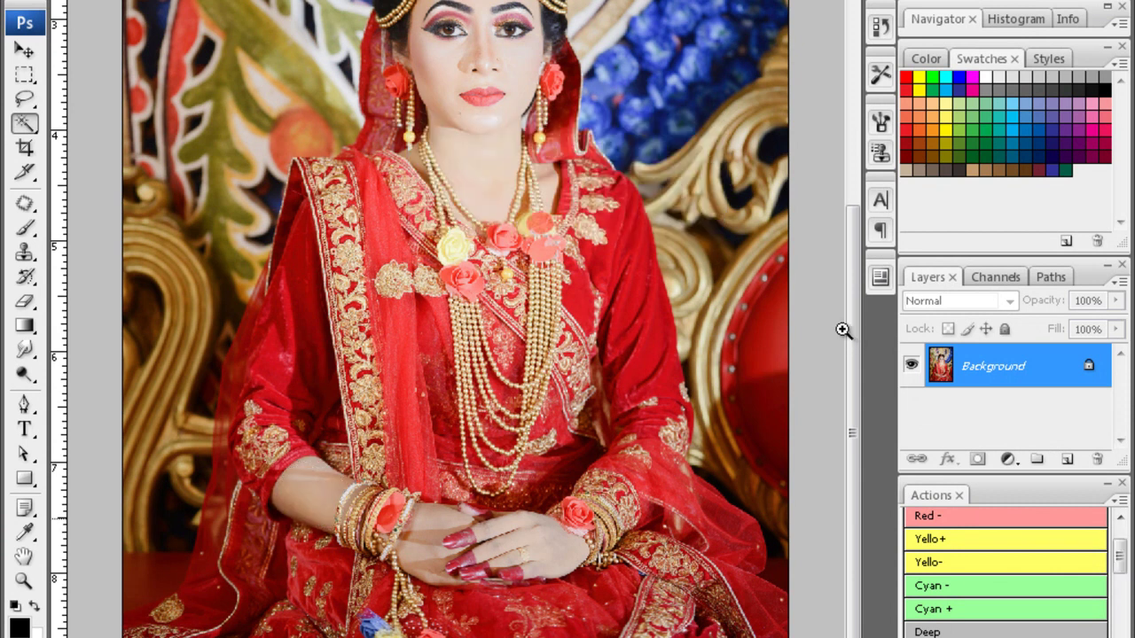
key("ctrl+plus")
scroll(843, 328, "up", 5)
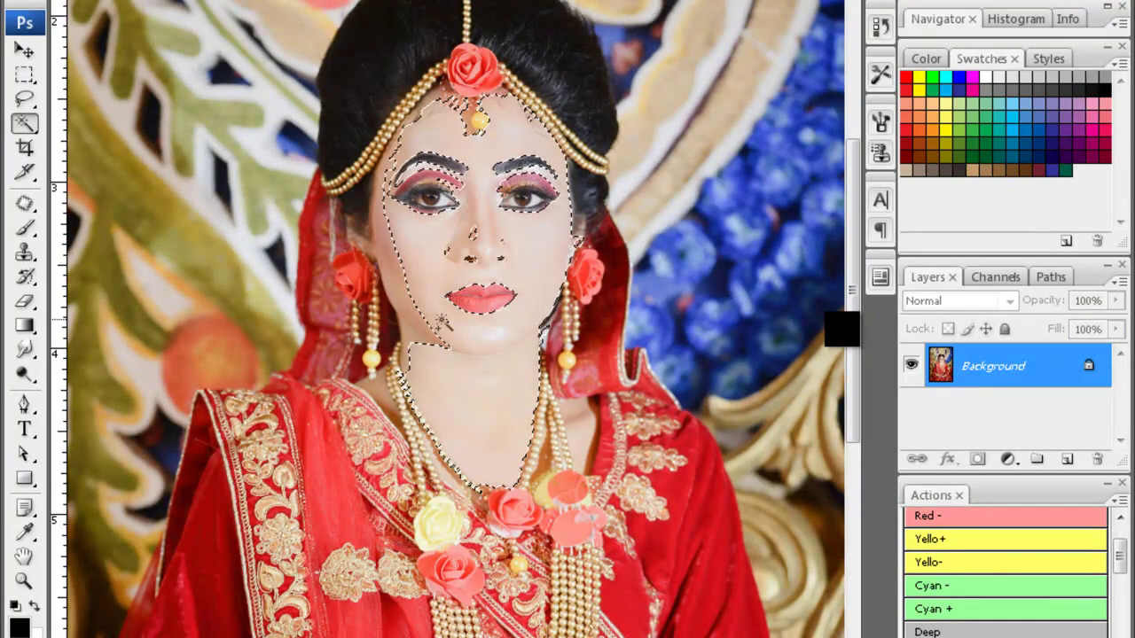
key("ctrl+alt+d")
key("Return")
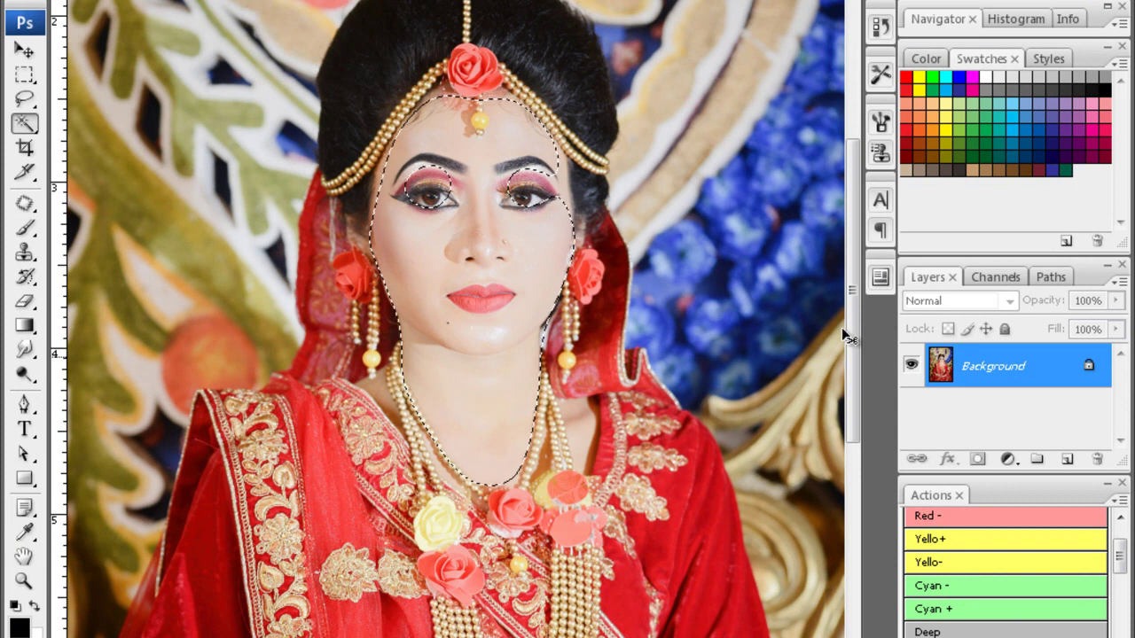
- Darken the face selection slightly with Curves and apply Noiseware noise reduction
key("ctrl+m")
left_click_drag(843, 330, 843, 335)
key("Return")
key("ctrl+alt+f")
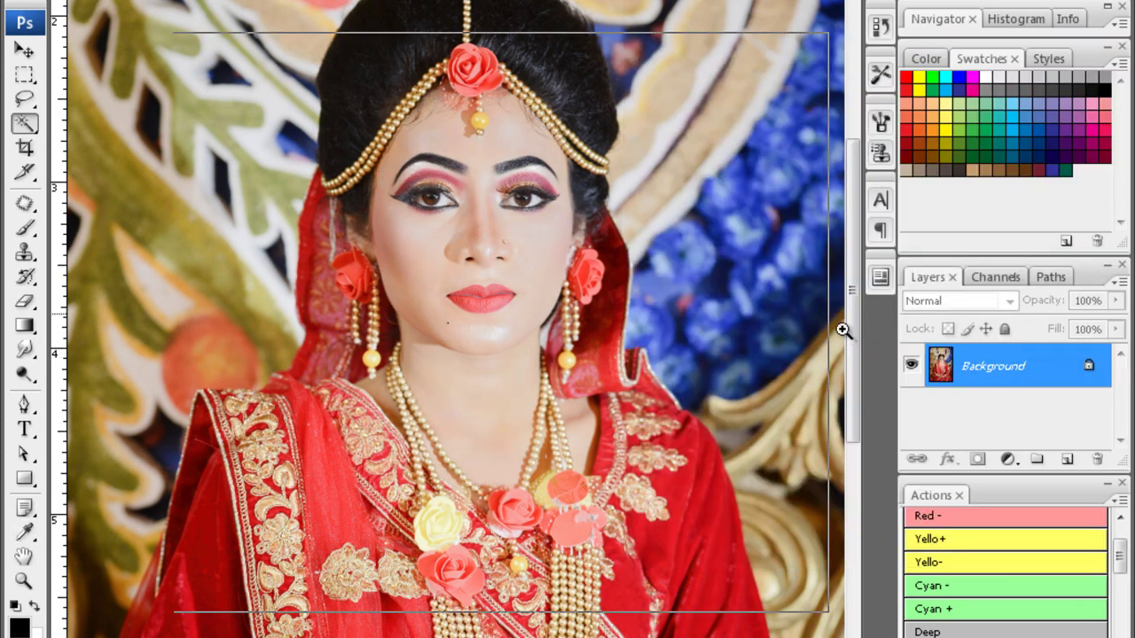
key("Return")
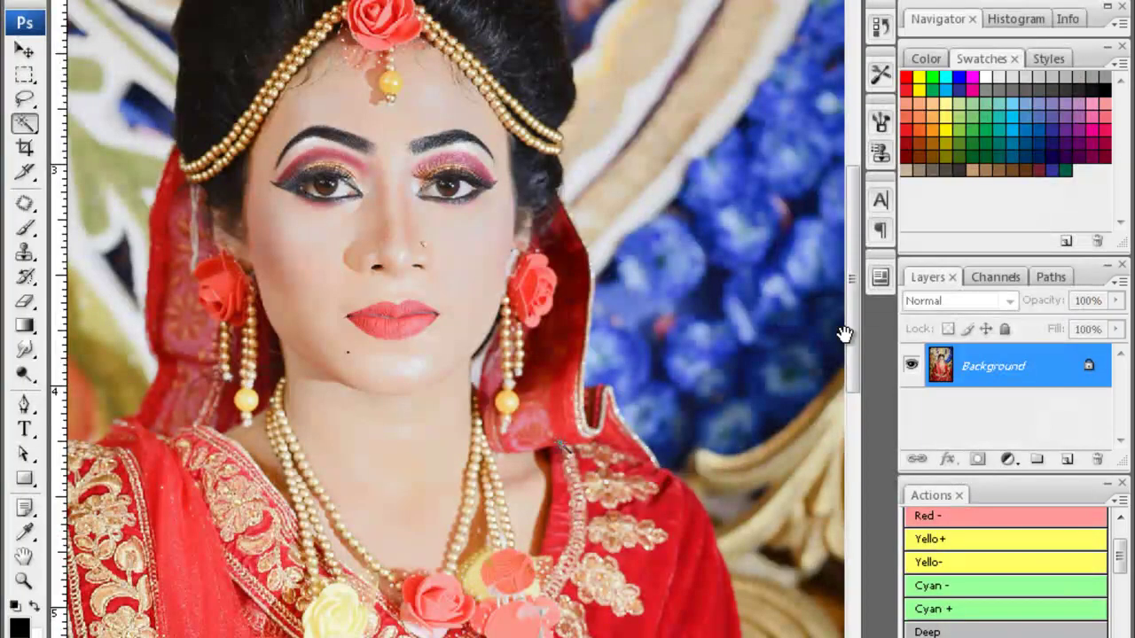
- Adjust the Blacks range in Selective Color to warm the facial skin
key("alt+i")
key("a")
key("s")
key("alt+Down")
key("End")
key("Return")
key("Return")
key("Home")
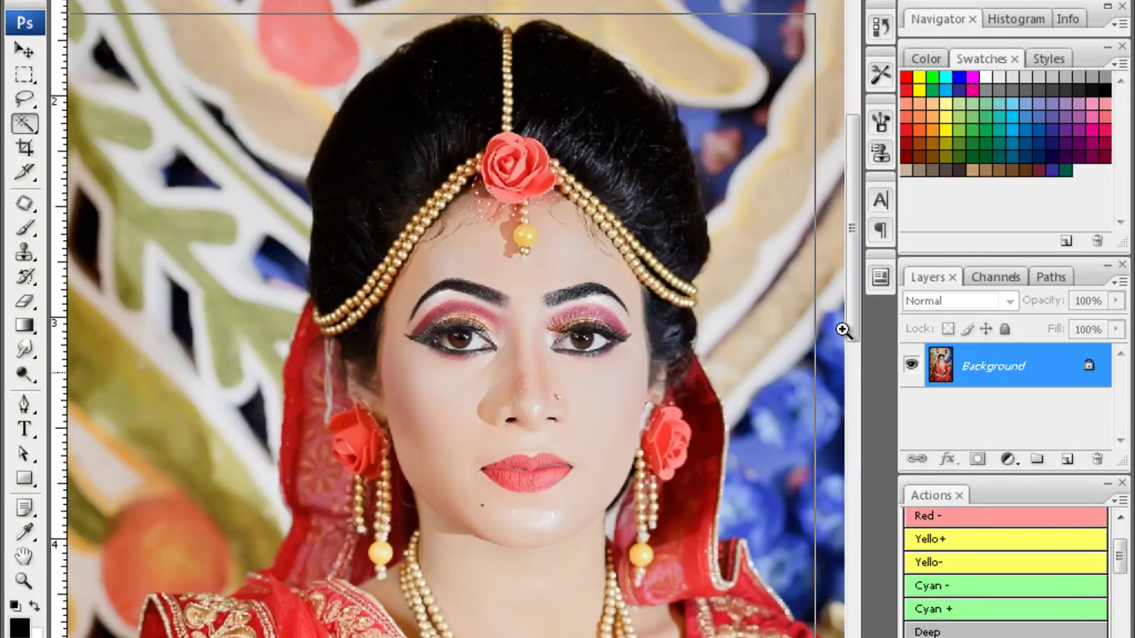
key("ctrl+plus")
key("ctrl+plus")
key("ctrl+plus")
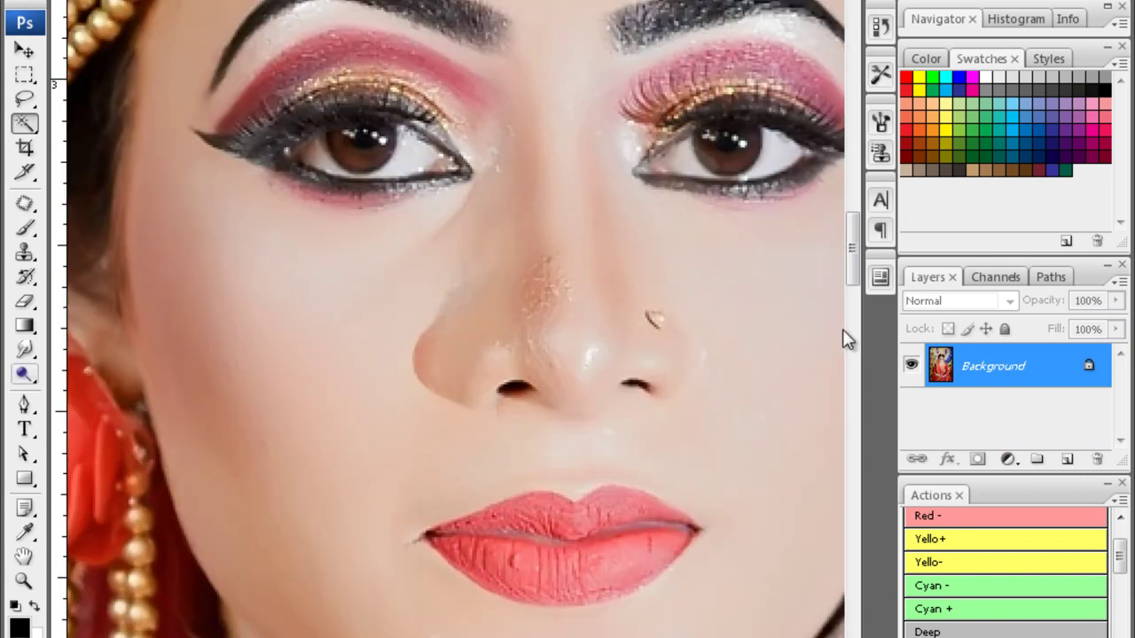
- Smudge the skin along the nose and chin, then zoom out to fit the whole portrait
key("r")
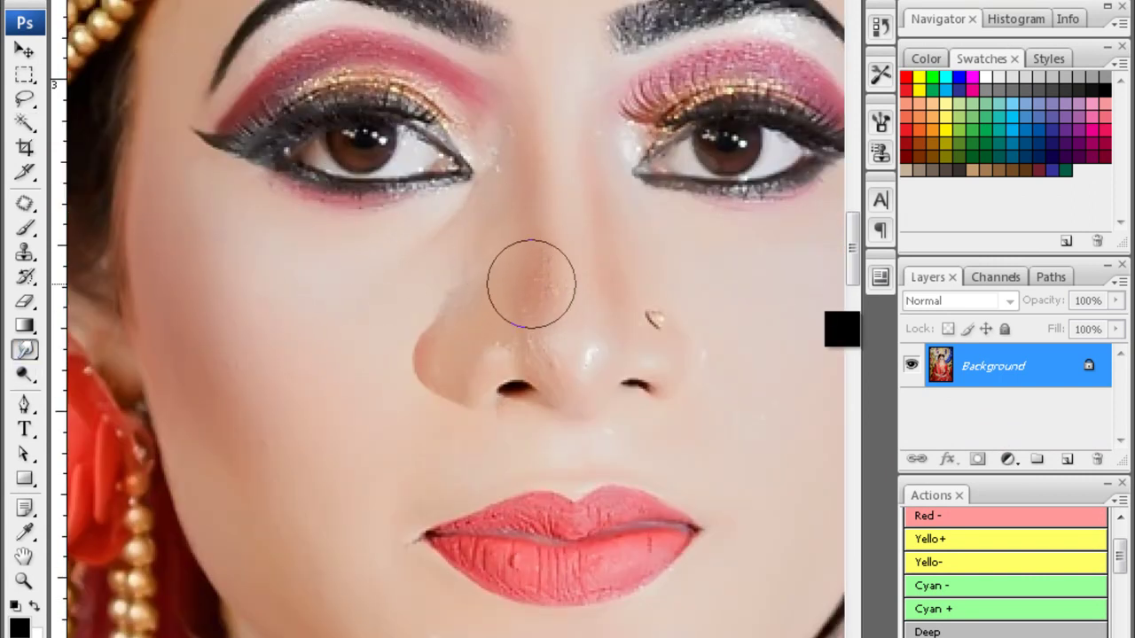
scroll(567, 166, "up", 2)
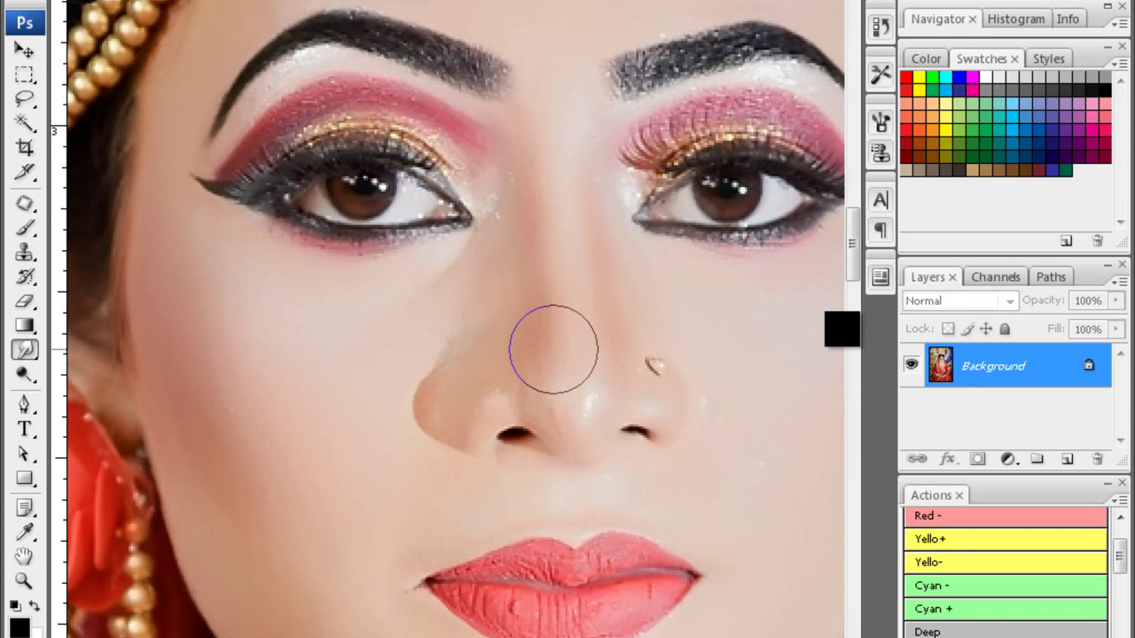
scroll(550, 344, "down", 10)
scroll(551, 346, "down", 2)
scroll(554, 350, "down", 3)
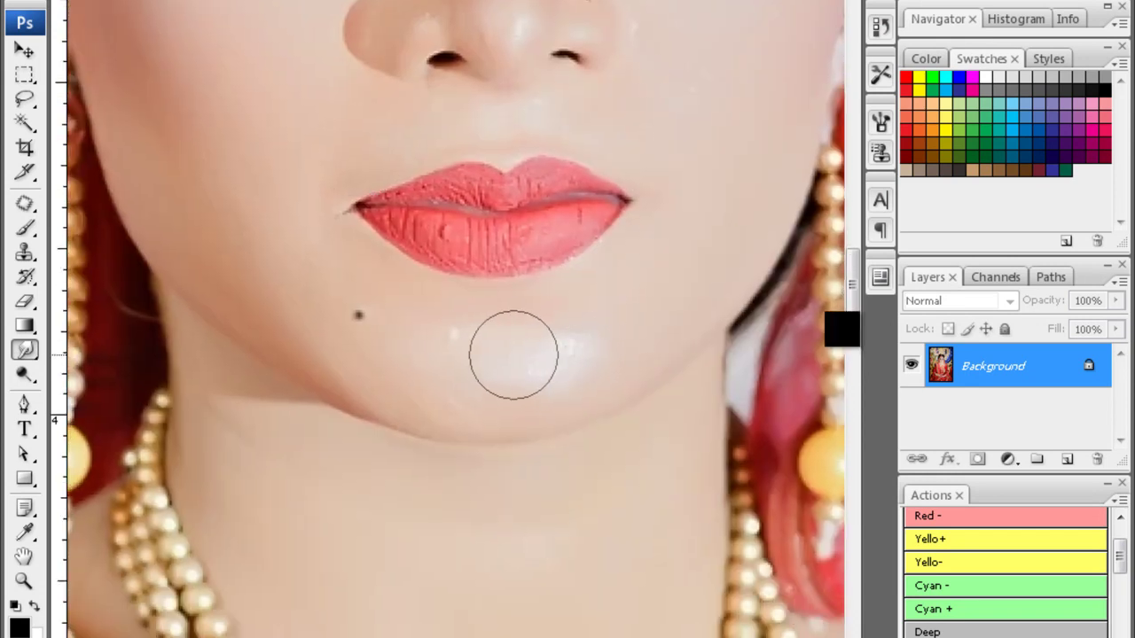
scroll(496, 355, "right", 5)
scroll(495, 356, "up", 2)
scroll(495, 356, "up", 3)
scroll(496, 356, "up", 3)
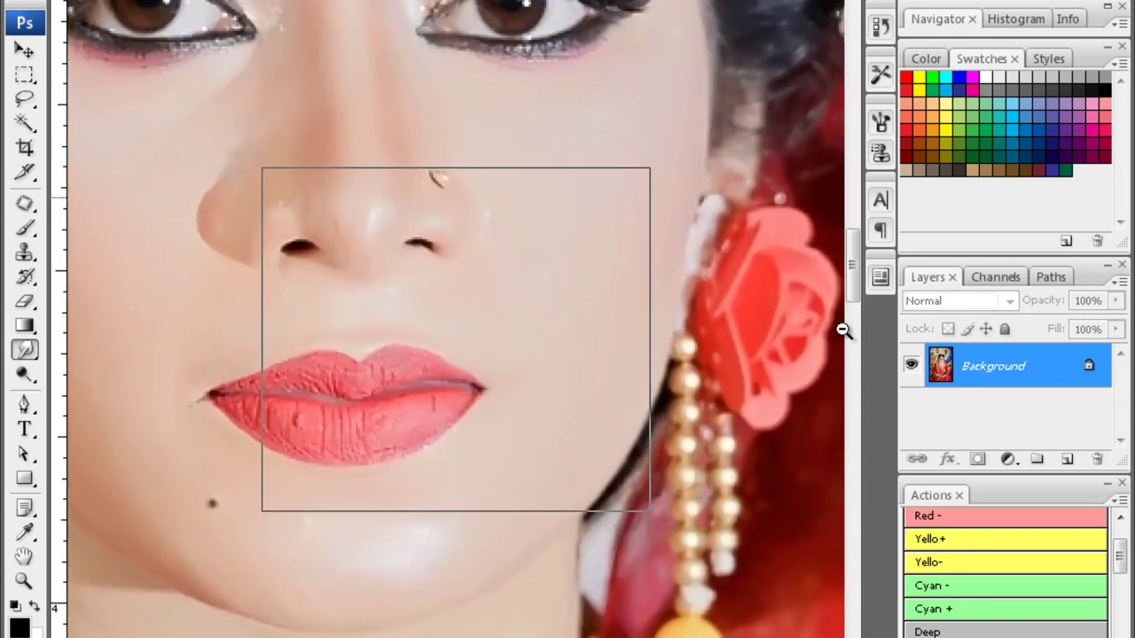
left_click(843, 330, "ctrl+alt")
left_click(843, 329, "ctrl+alt")
key("ctrl+0")
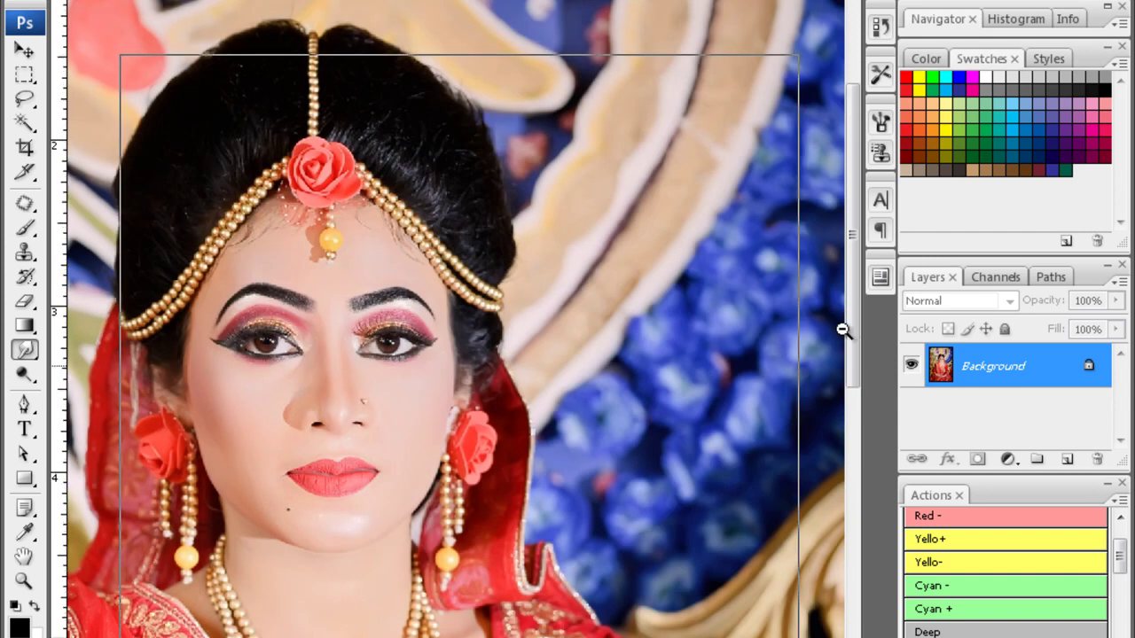
- Clone out blemishes on the seated bride's face and deepen its Blacks with Selective Color
key("o")
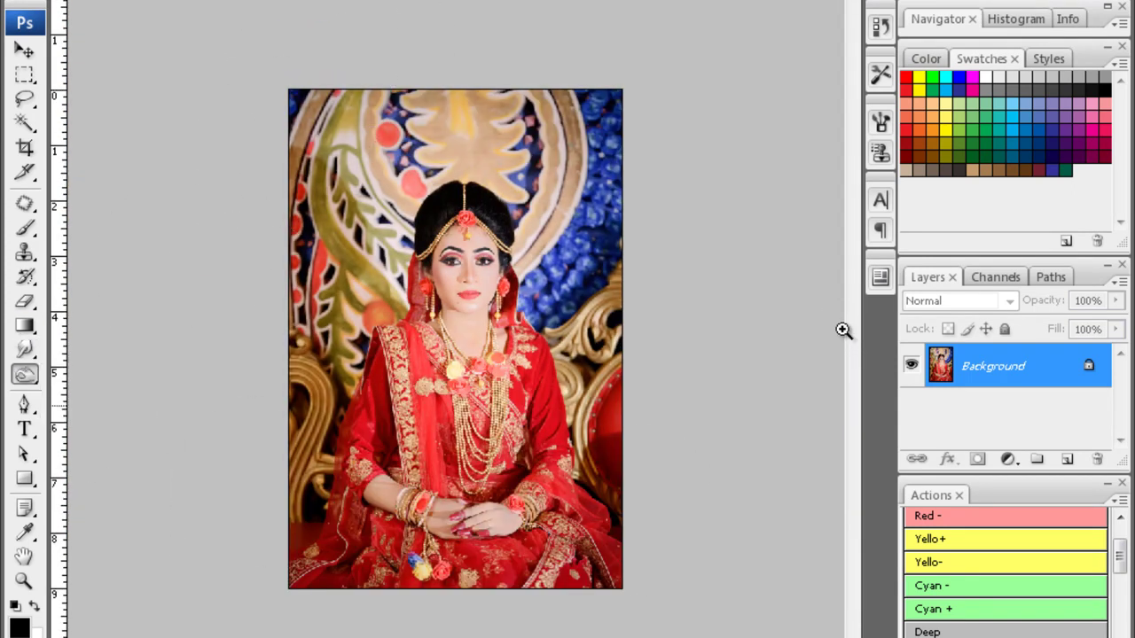
key("ctrl+plus")
key("ctrl+plus")
key("ctrl+plus")
key("s")
scroll(844, 330, "up", 5)
scroll(621, 443, "up", 3)
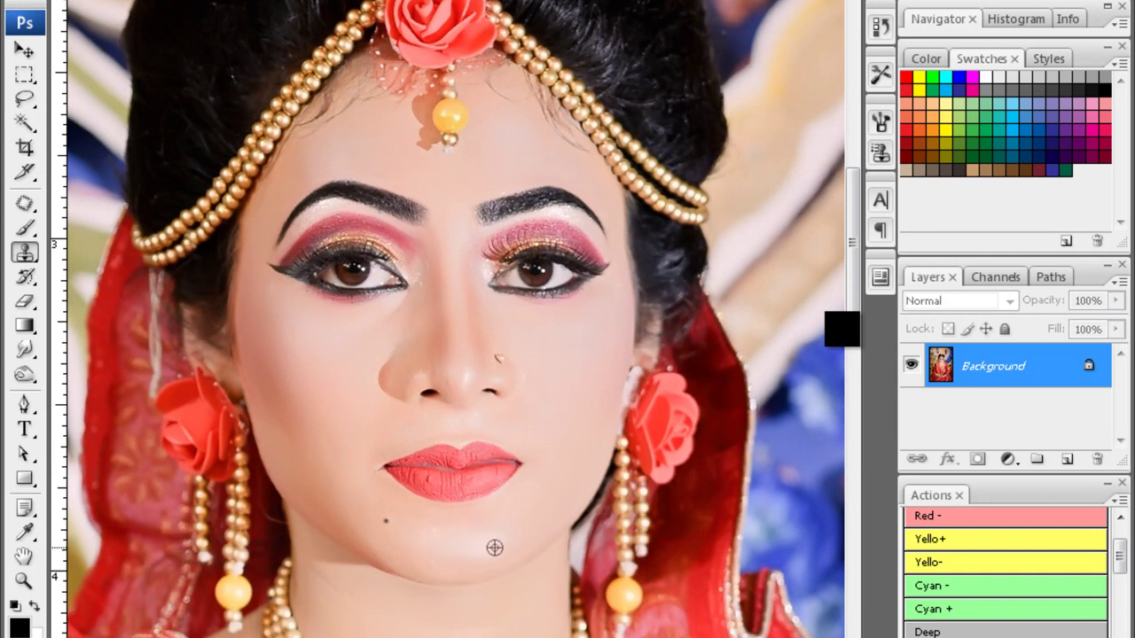
scroll(426, 425, "up", 2)
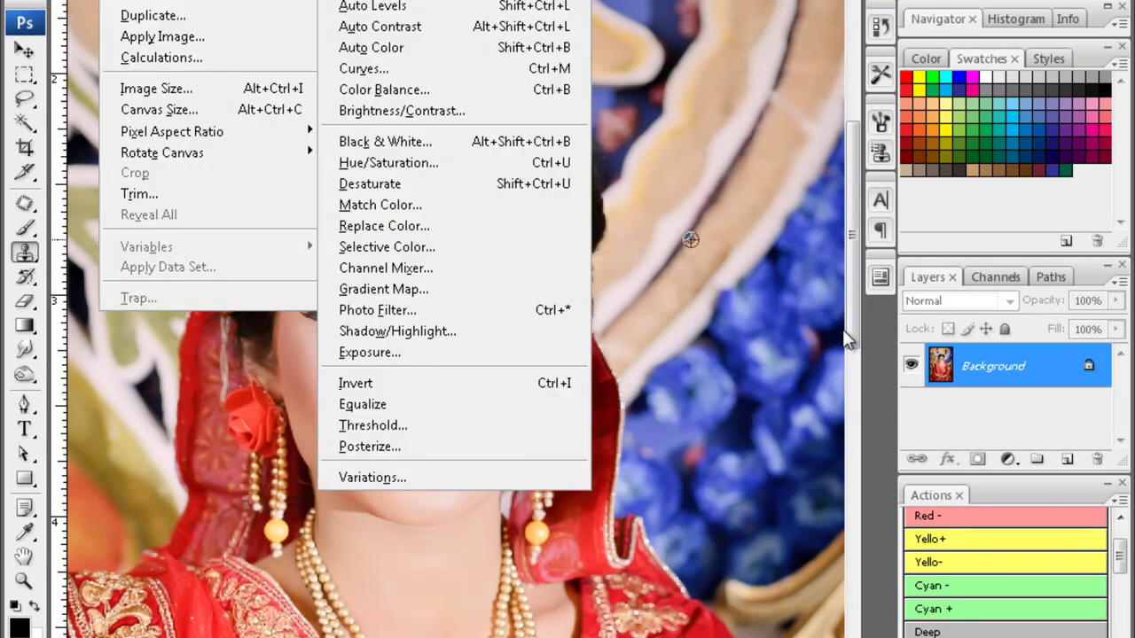
key("Down")
key("Down")
key("Return")
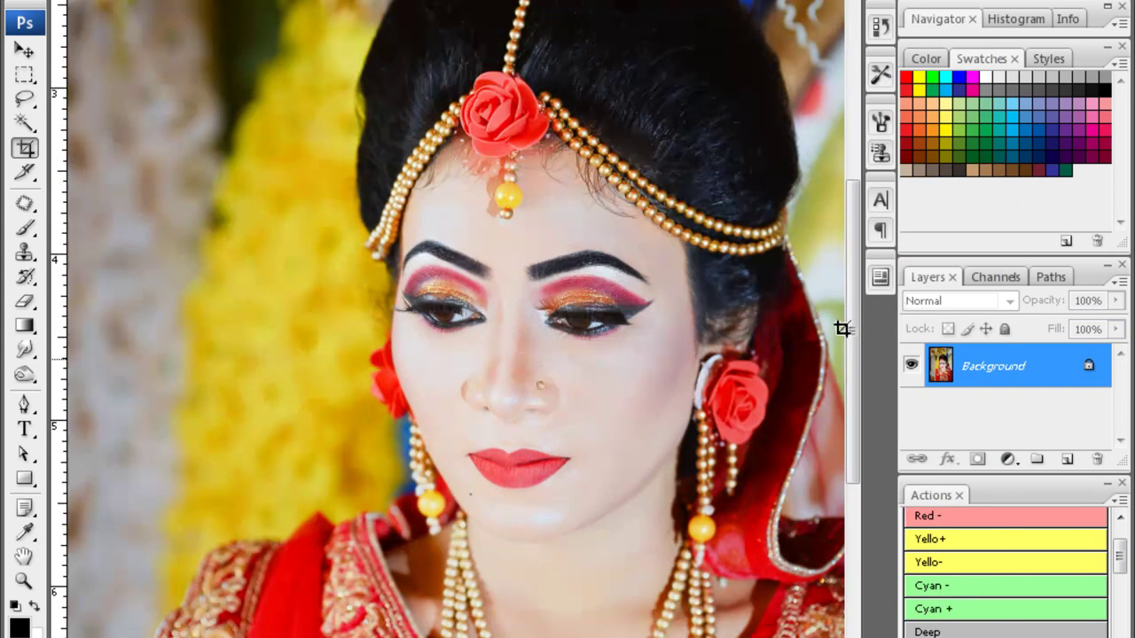
- Feather the face selection by 8 px and set its Levels midtone to 0.76
key("ctrl+alt+d")
key("Return")
key("ctrl+alt+d")
key("Return")
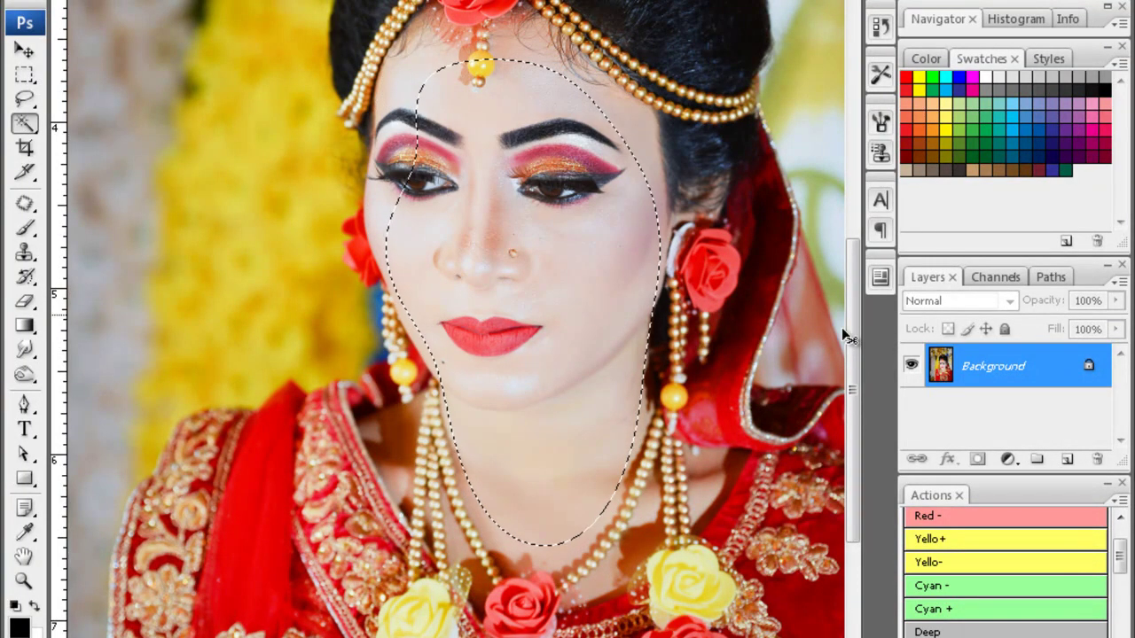
key("ctrl+l")
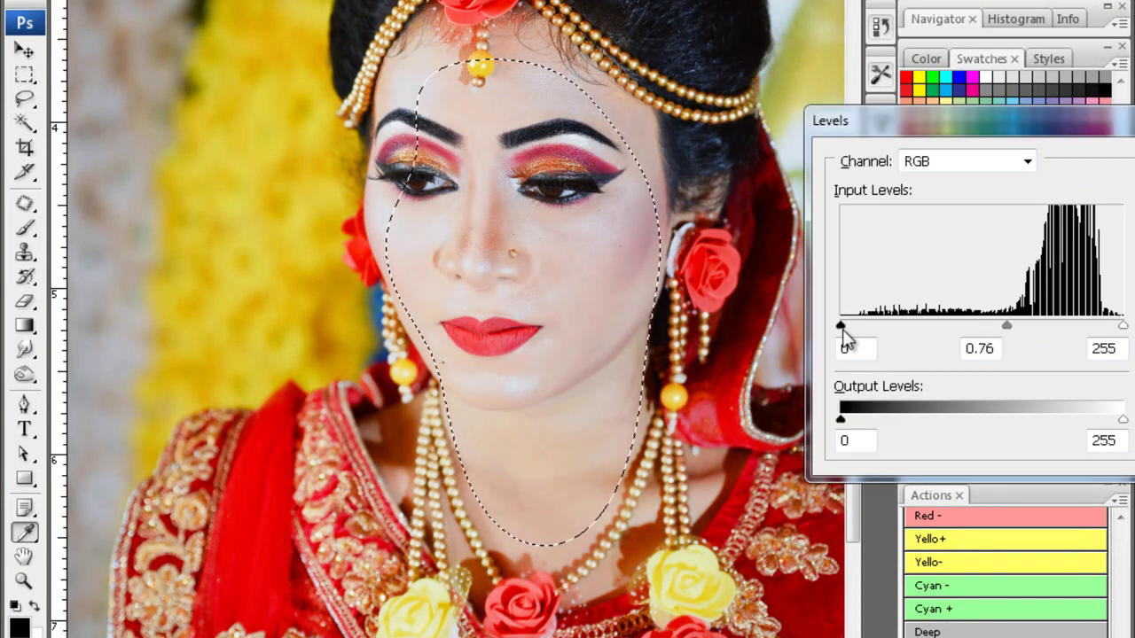
key("Return")
- Deselect and apply Noiseware noise reduction to smooth the skin
key("ctrl+d")
key("ctrl+f")
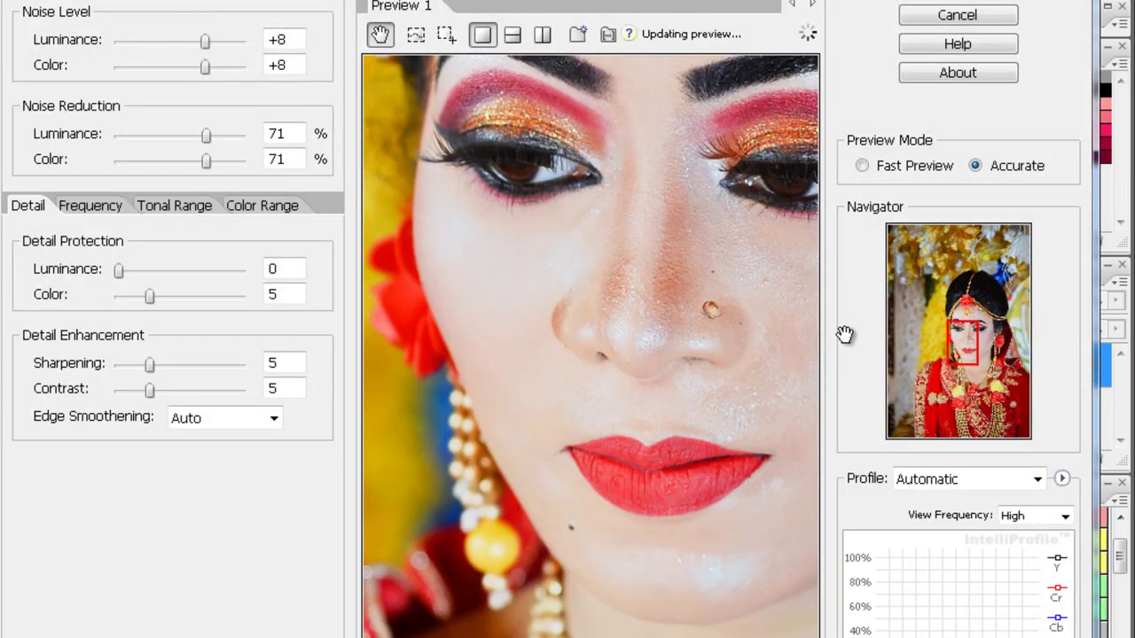
key("Return")
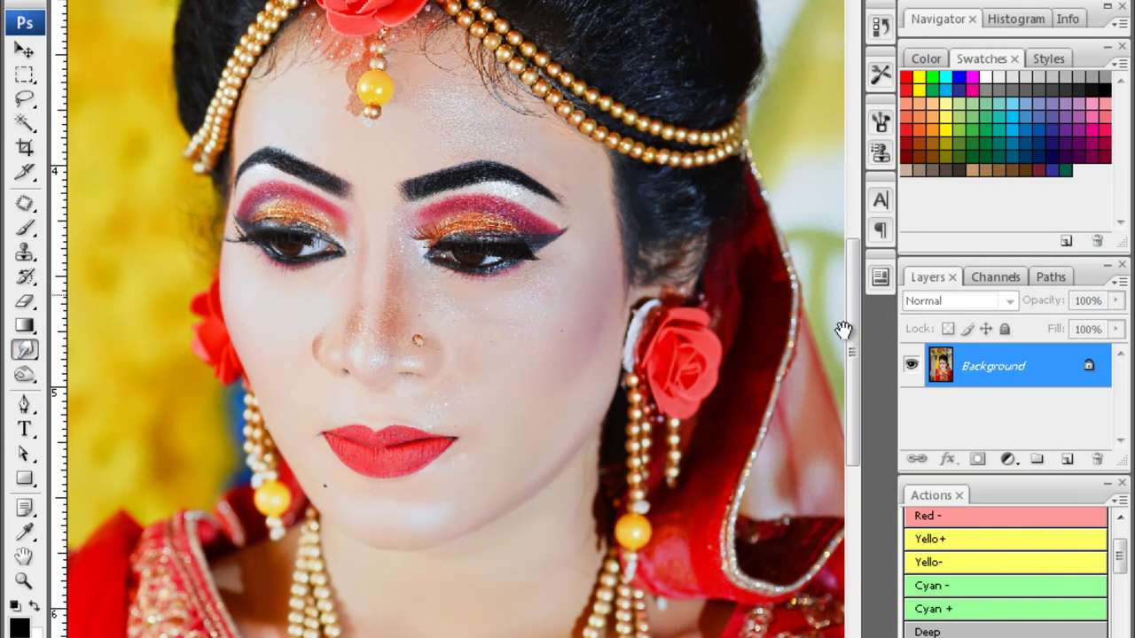
- Smudge-smooth the bride's nose, cheeks and forehead, then zoom out to the whole photo
left_click_drag(843, 330, 806, 391)
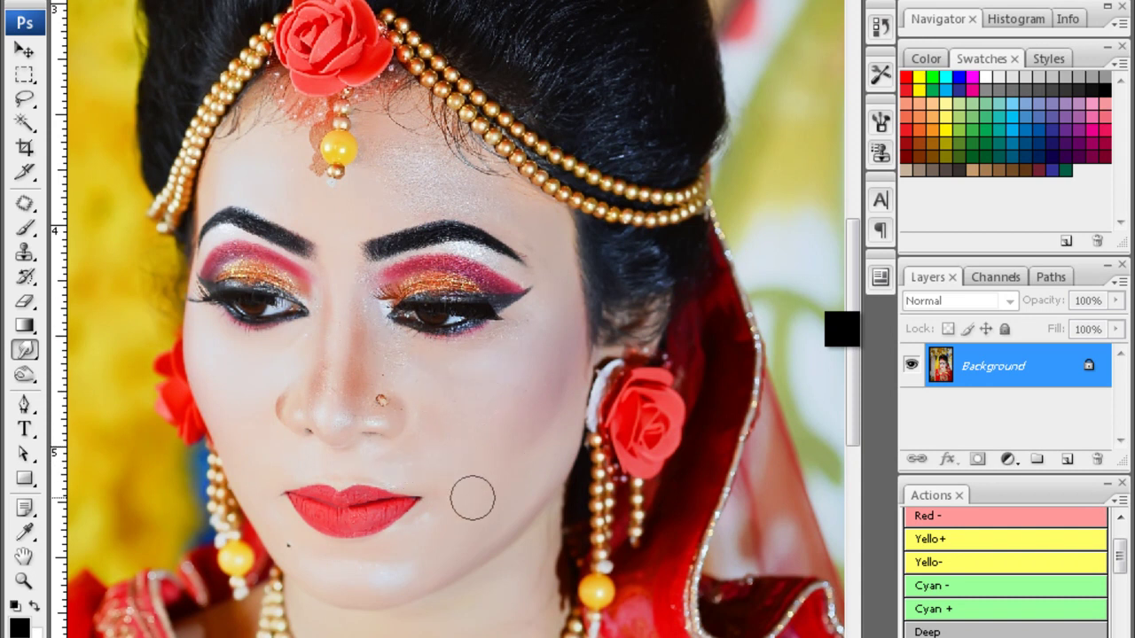
scroll(471, 496, "down", 2)
left_click_drag(420, 499, 491, 513)
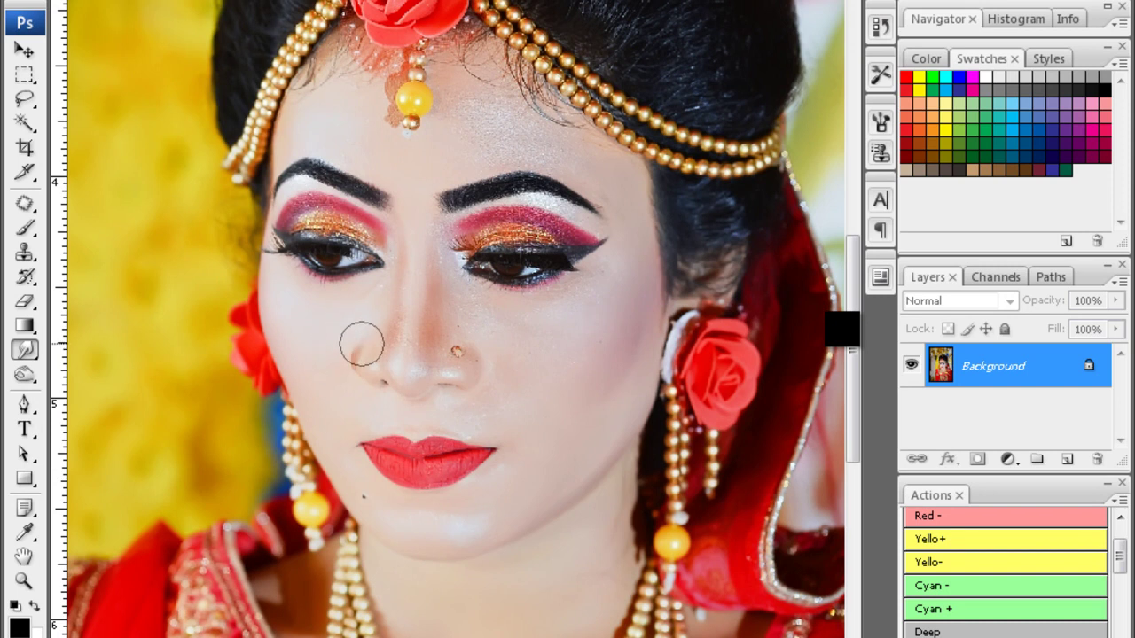
scroll(421, 312, "up", 2)
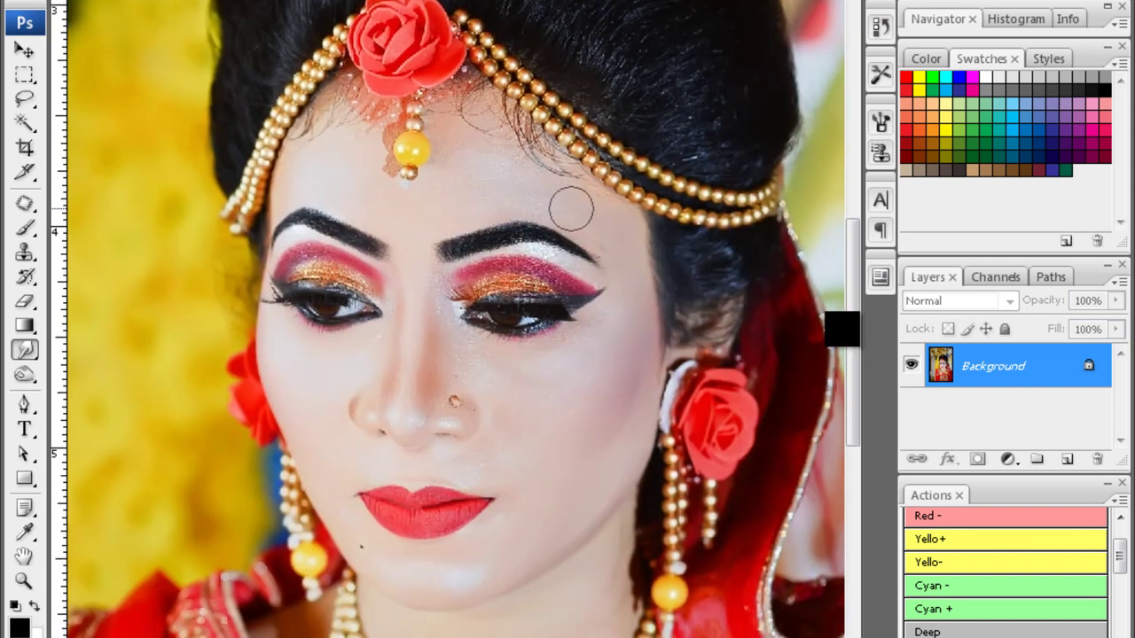
scroll(532, 266, "down", 10)
left_click(842, 330, "alt")
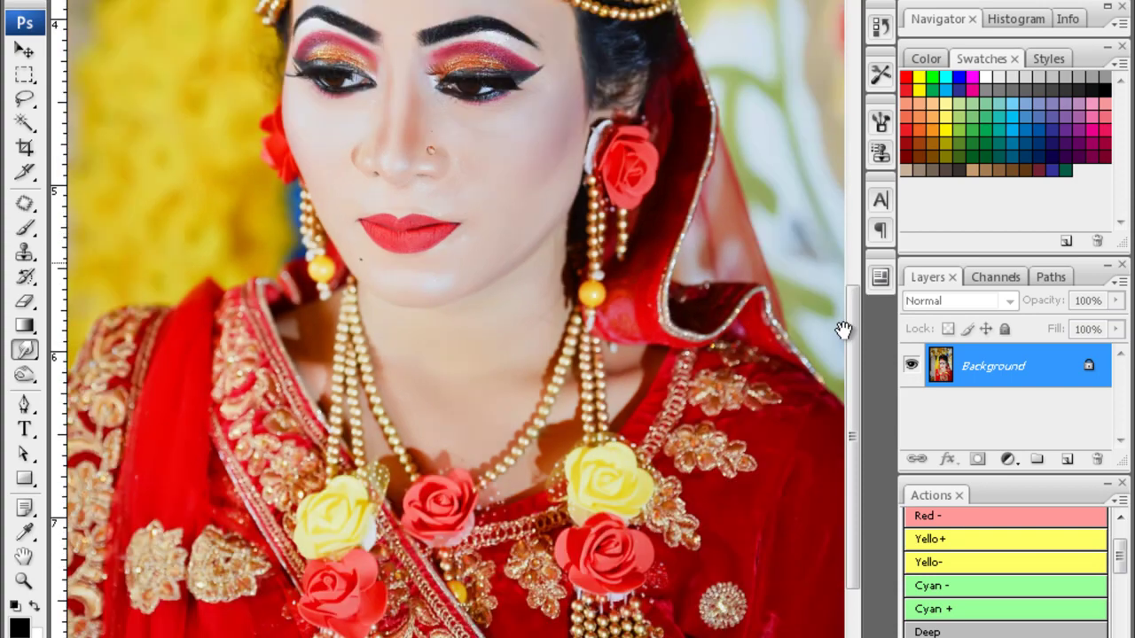
left_click(843, 329, "alt")
left_click(846, 335, "alt")
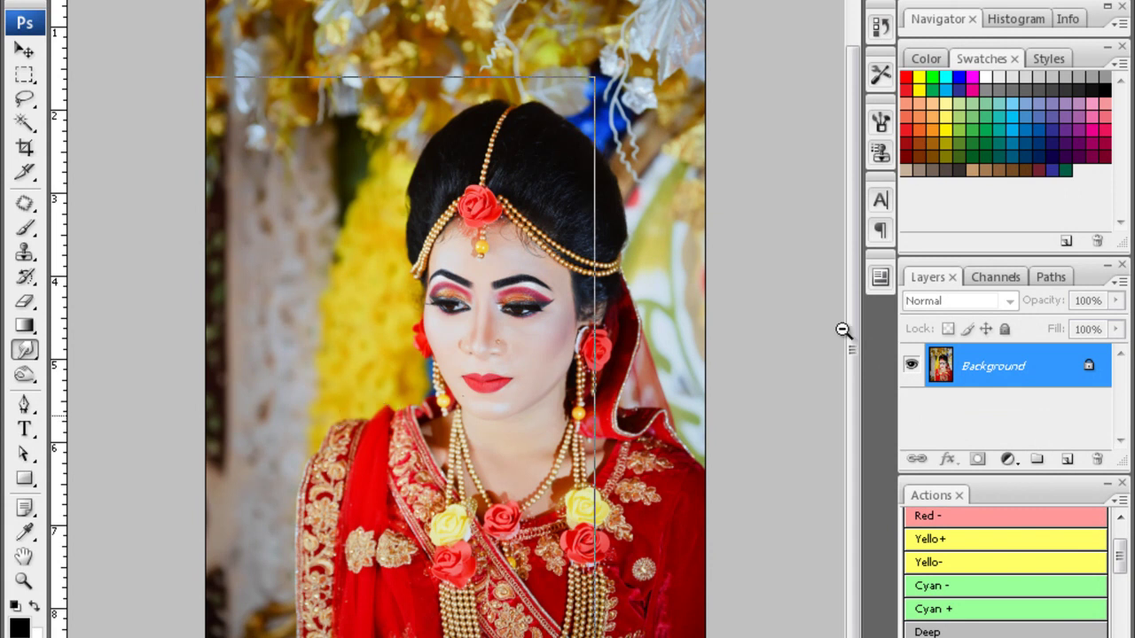
- Zoom out to the full portrait and run the F2 save action to export it as JPEG
left_click(843, 329, "alt")
left_click(844, 332, "alt")
key("o")
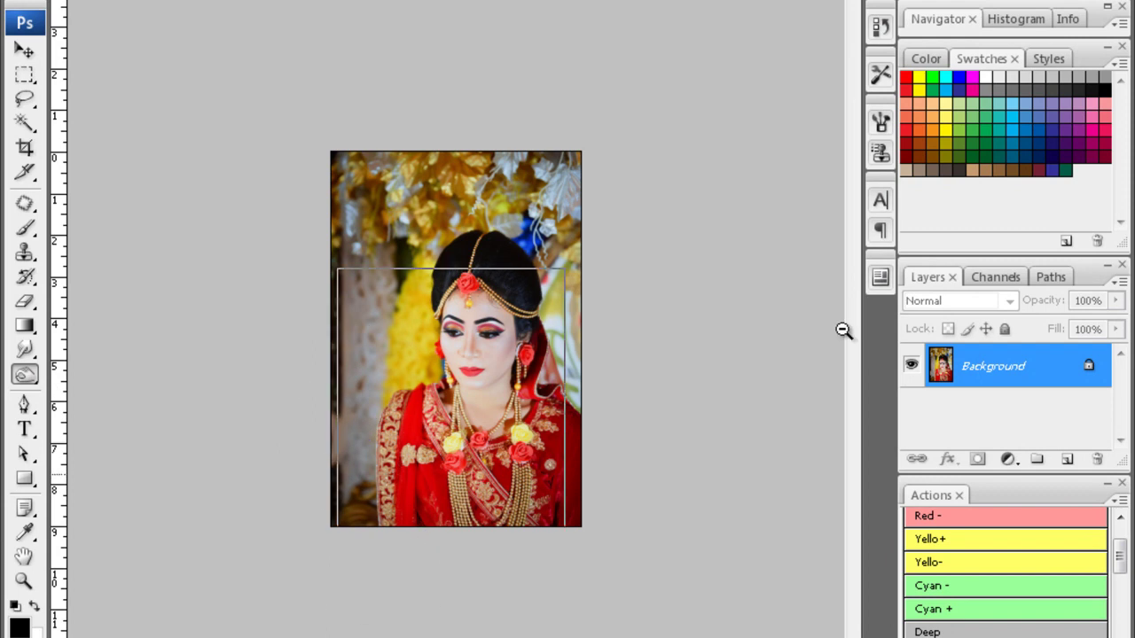
key("F2")
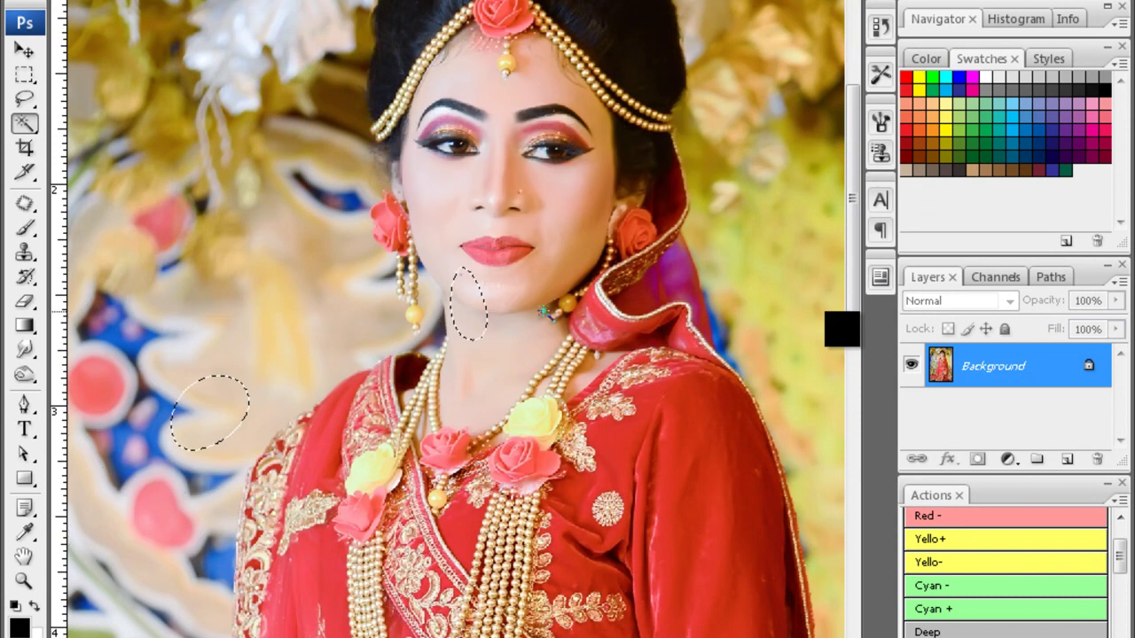
- Feather the face selection 20 px and darken it with a lowered curve (65→46)
type("20")
key("Return")
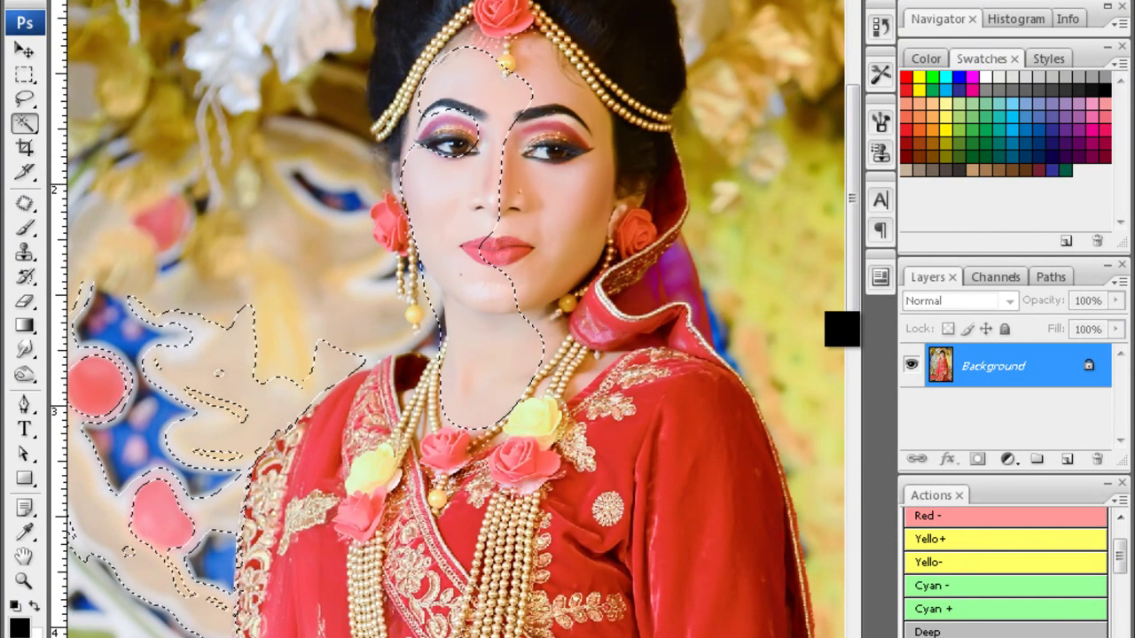
key("ctrl+m")
key("Return")
key("ctrl+d")
- Smooth the bride's chin and nose close up, then switch to the YouTube video
key("ctrl+plus")
key("ctrl+plus")
key("ctrl+plus")
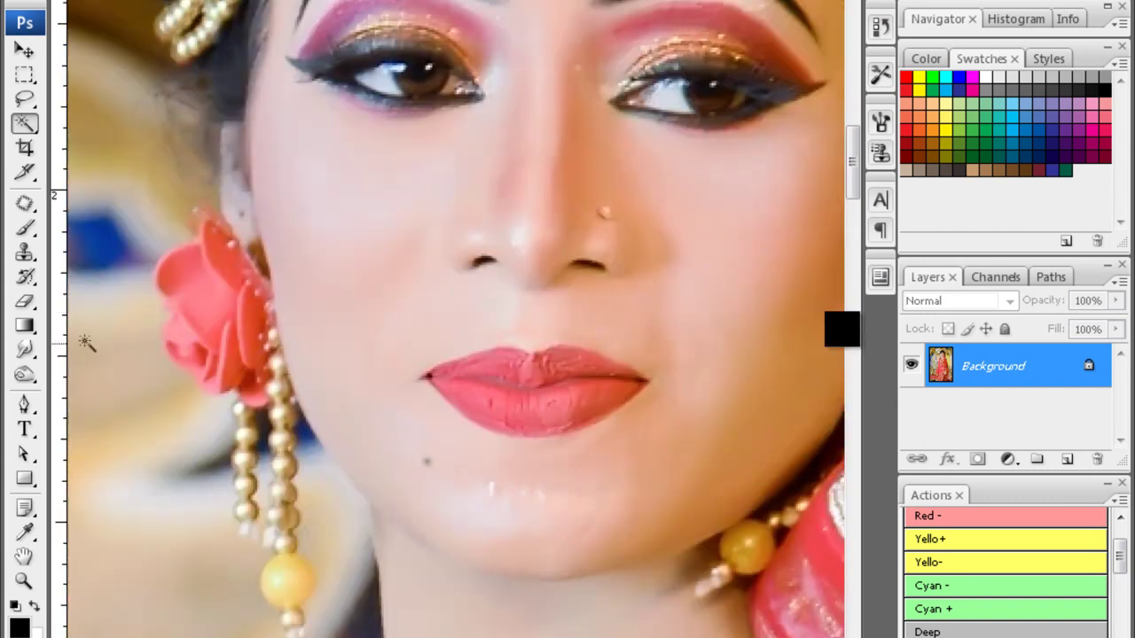
left_click_drag(847, 340, 843, 330)
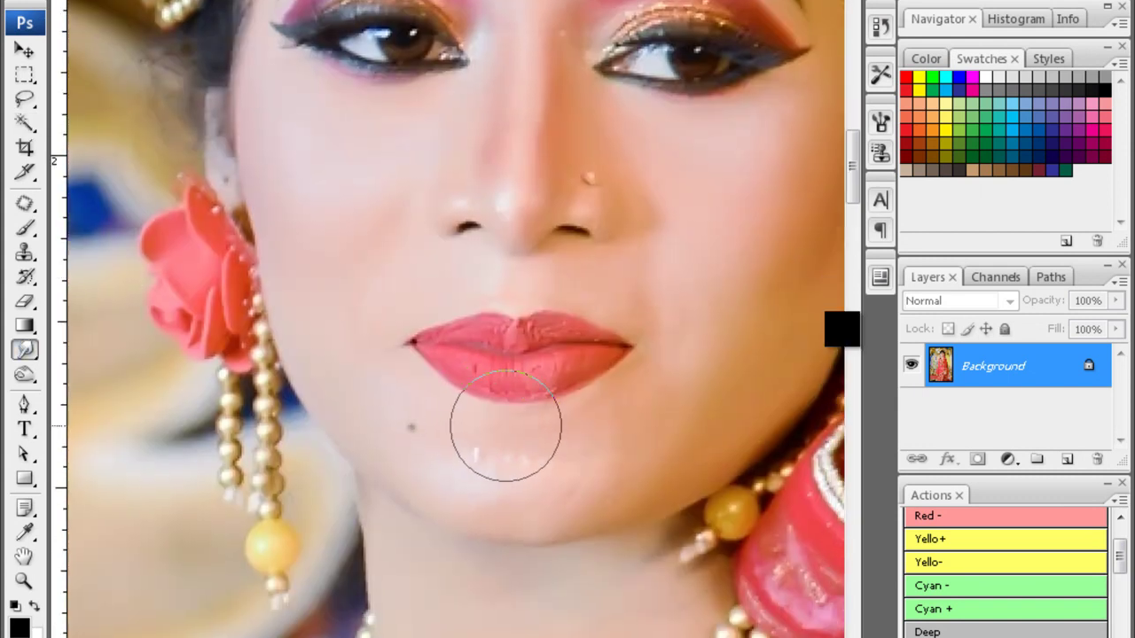
scroll(463, 472, "up", 2)
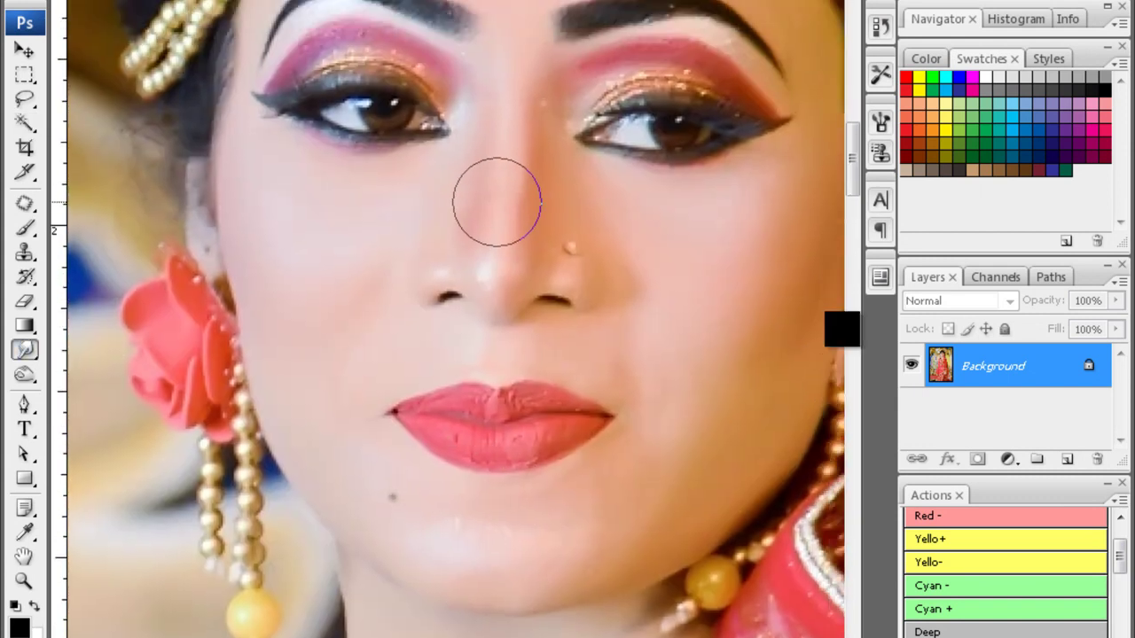
key("alt+Tab")
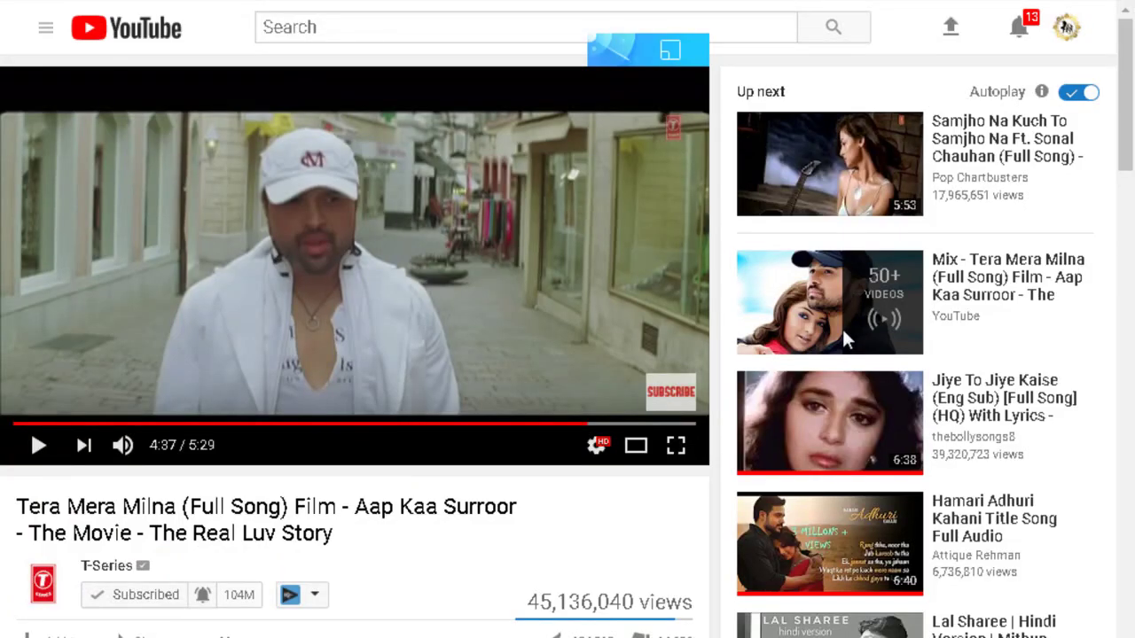
- Resume the Tera Mera Milna video and adjust its volume down, then slightly up
key("space")
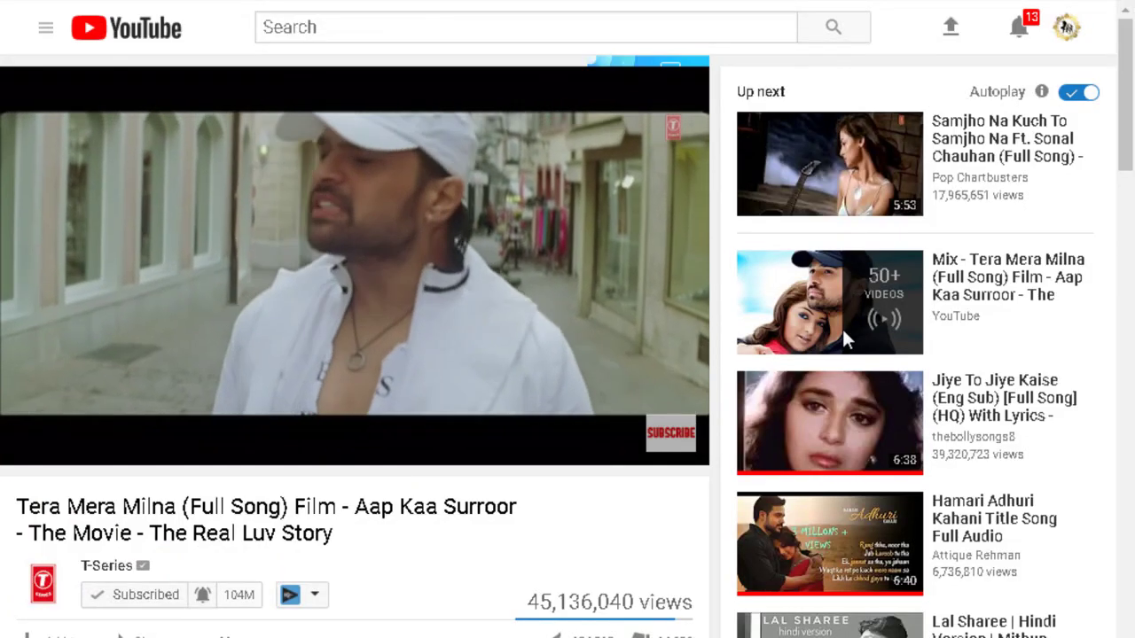
key("Down")
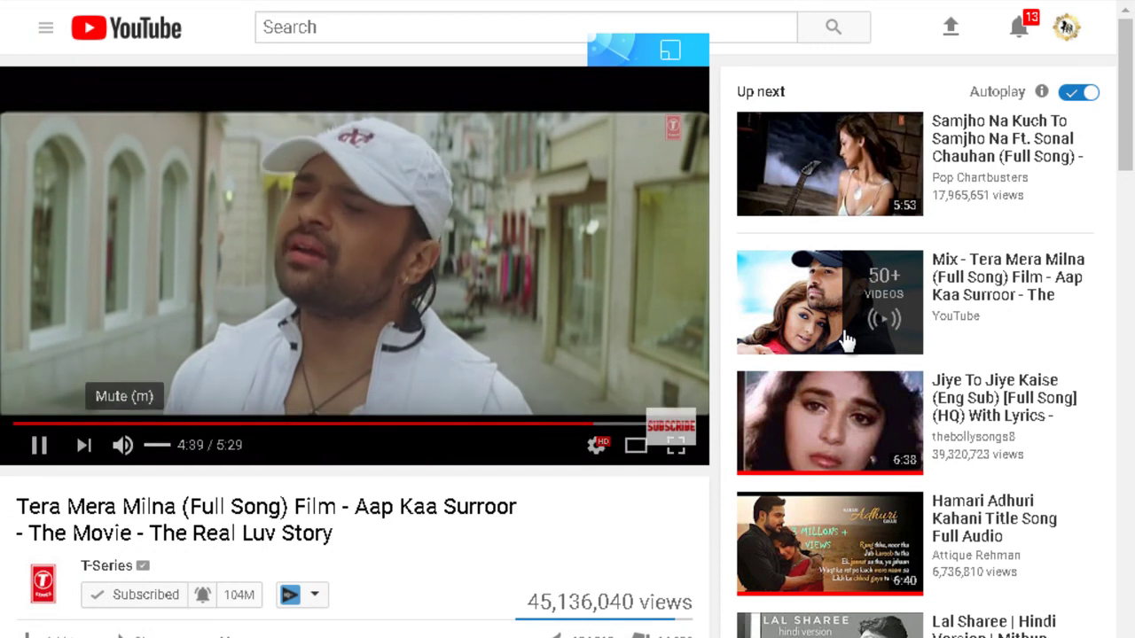
key("Down")
key("Down")
key("Down")
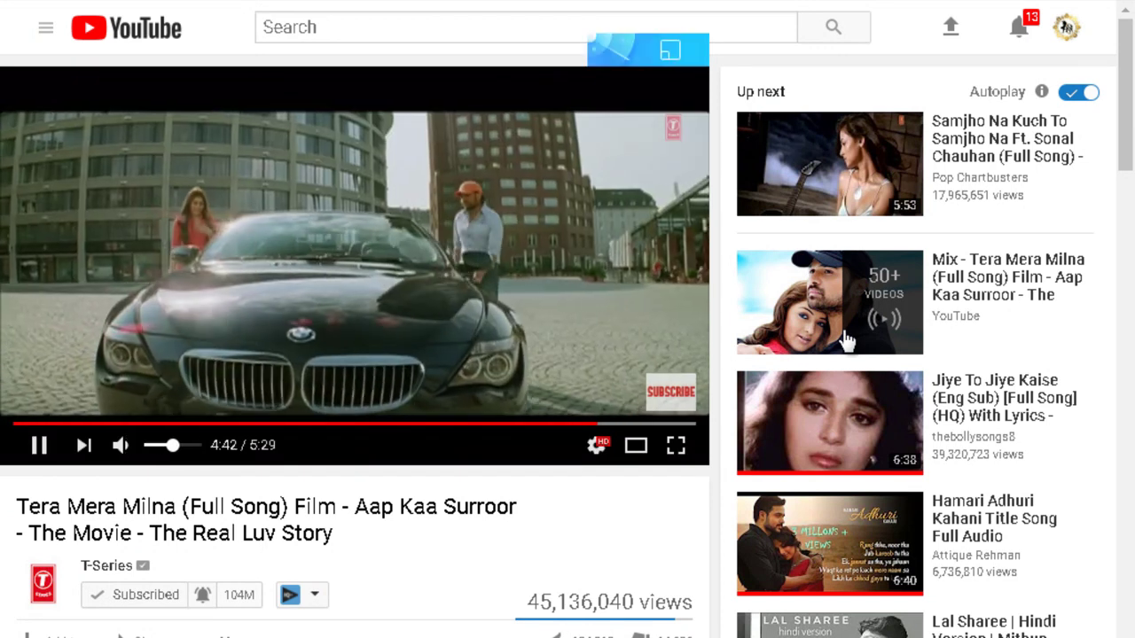
key("Up")
key("Up")
key("Up")
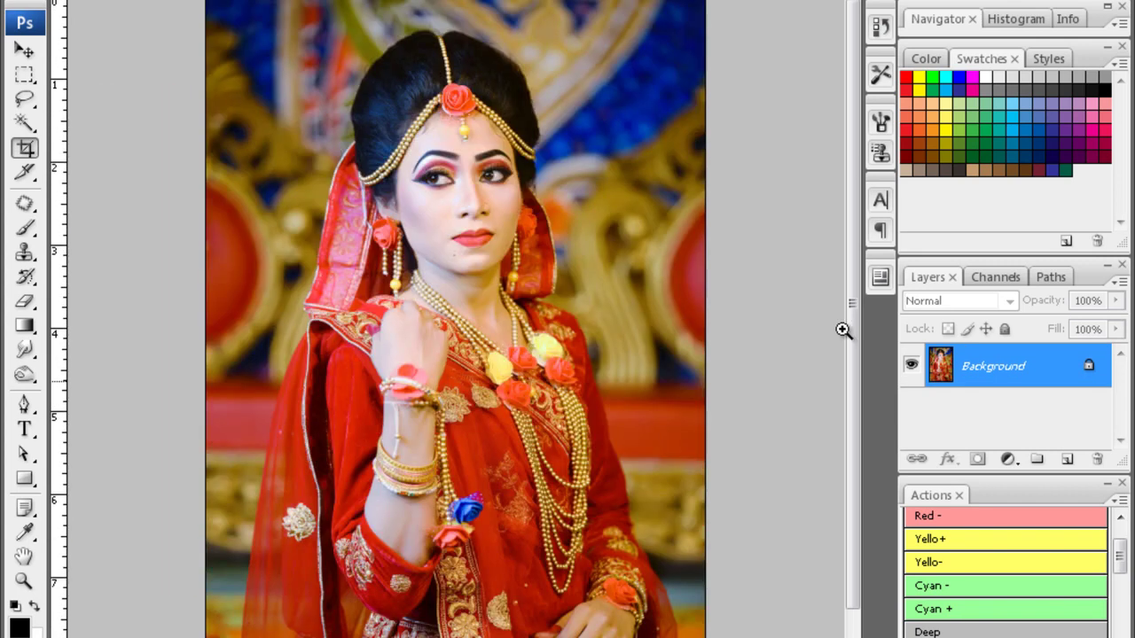
- Back in Photoshop, select the fingers of the bride's lower hand and feather them
key("ctrl+plus")
left_click_drag(670, 563, 628, 544)
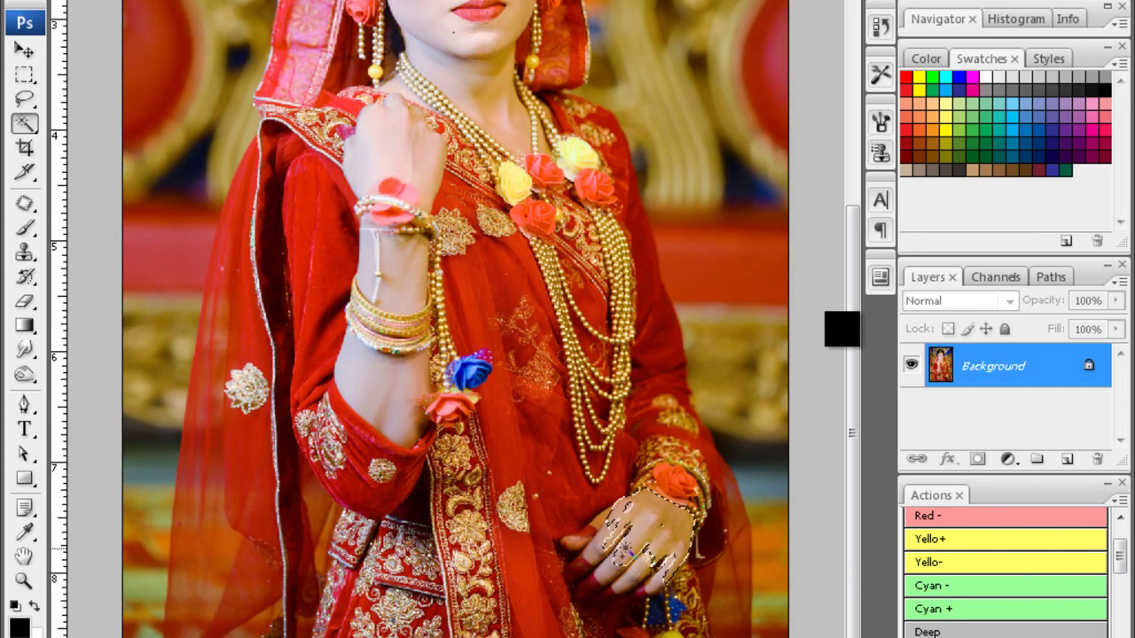
key("ctrl+alt+d")
key("Return")
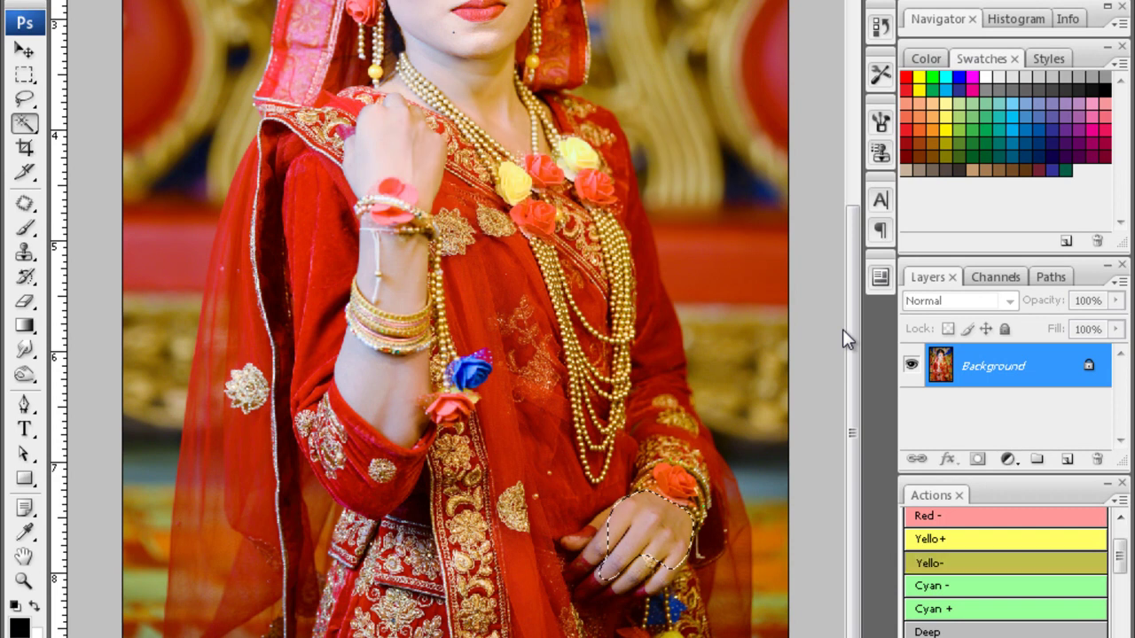
- Feather the left half-face selection and darken it with a lowered curve
scroll(843, 330, "up", 5)
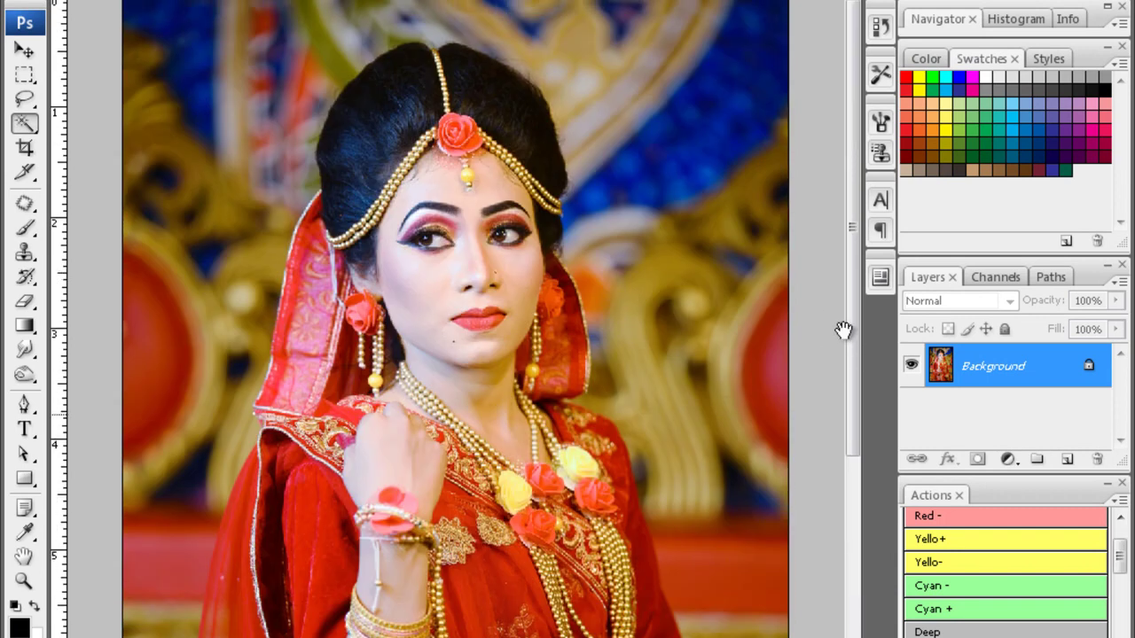
key("ctrl+alt+d")
key("Return")
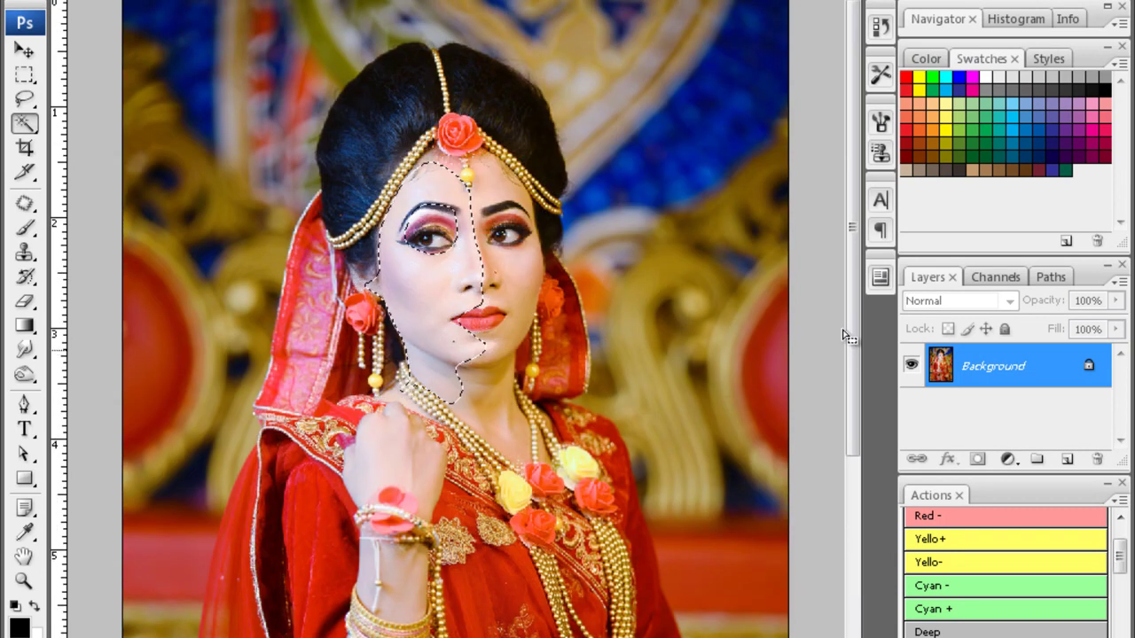
key("ctrl+m")
left_click(843, 334)
key("Return")
key("ctrl+d")
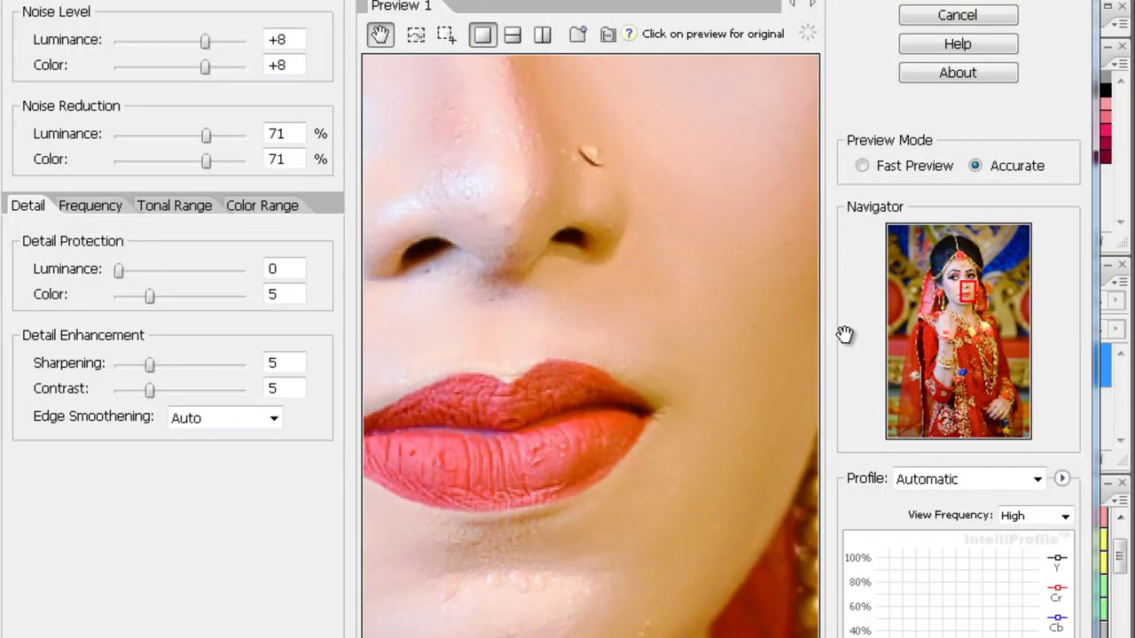
- Apply noise reduction, then select the right cheek and neck skin without the hair strip
key("Return")
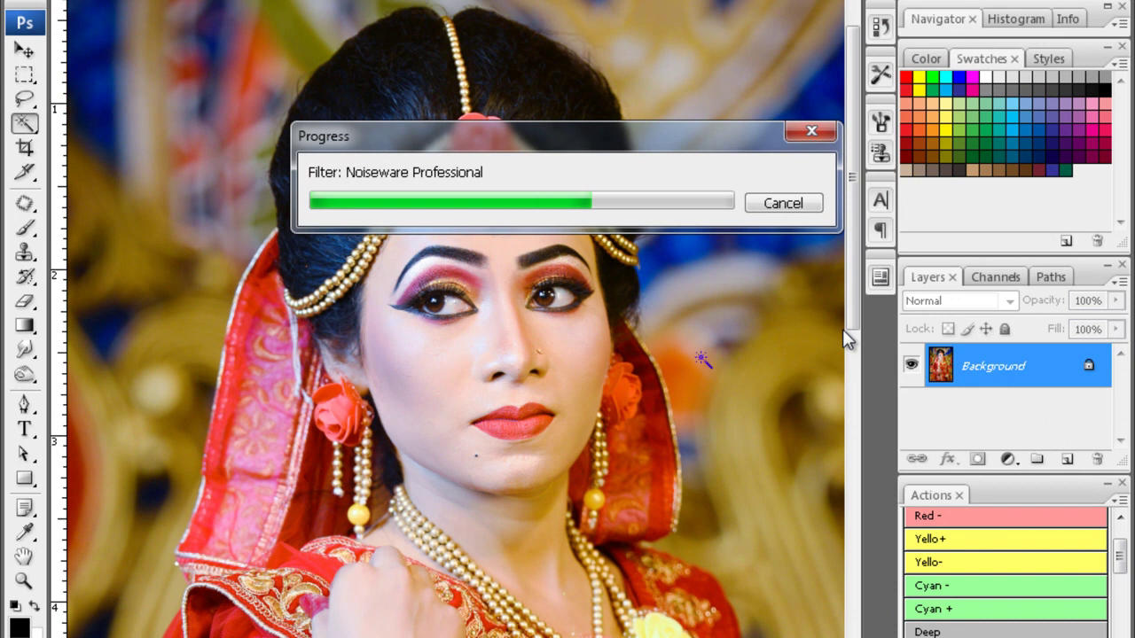
key("ctrl+plus")
left_click_drag(541, 434, 565, 306)
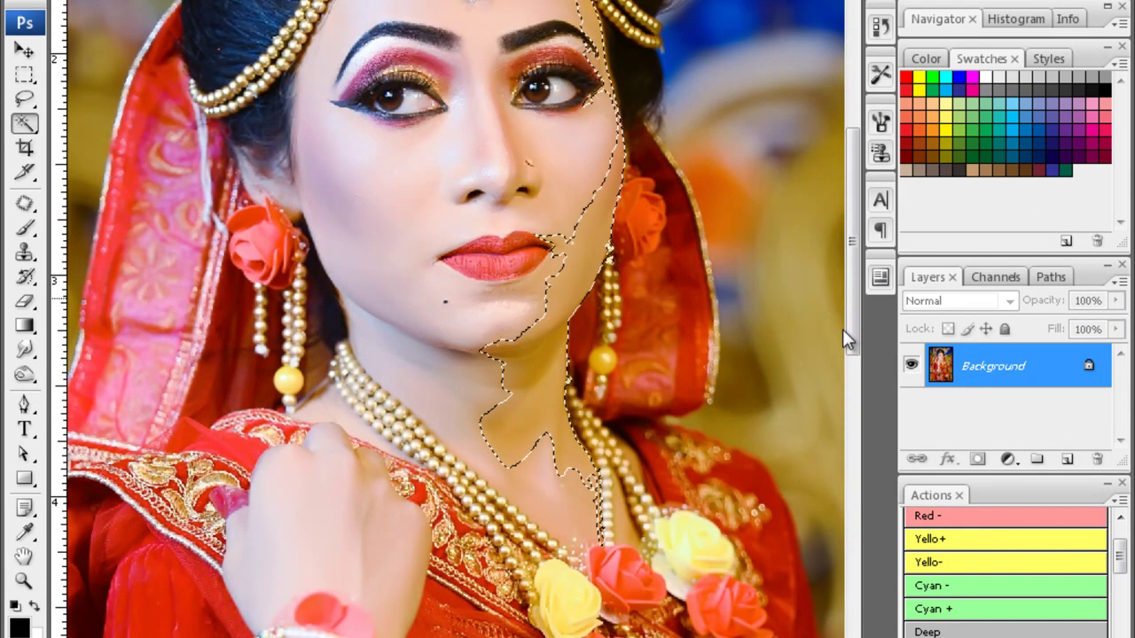
left_click_drag(611, 106, 734, 401)
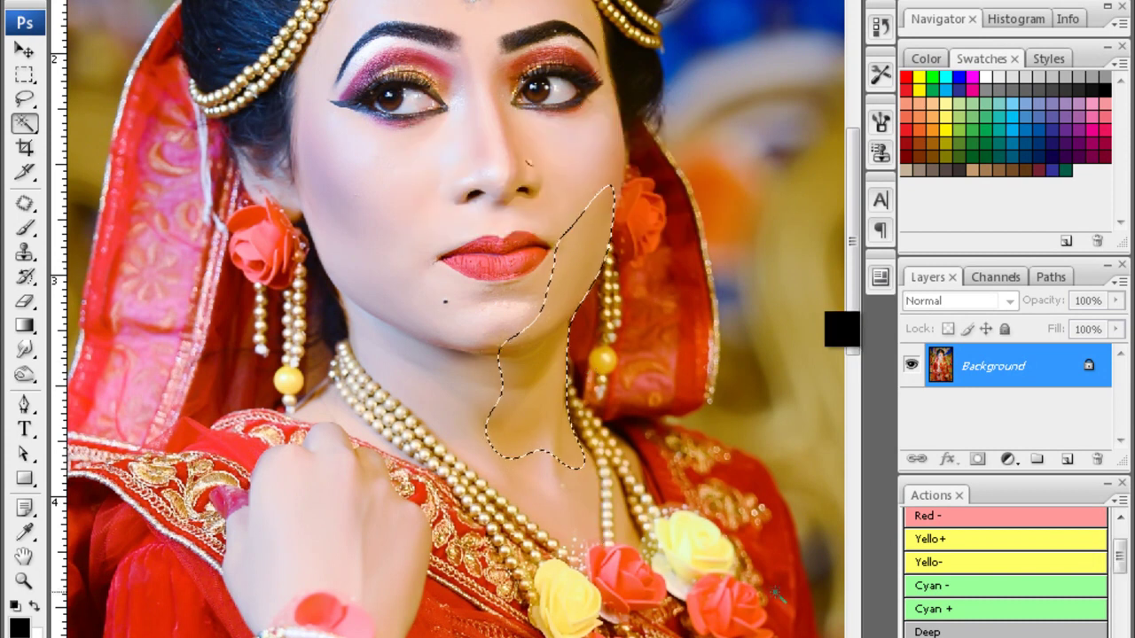
- Blur-smooth the skin around the nose at close zoom, then fit the photo to the window
key("ctrl+plus")
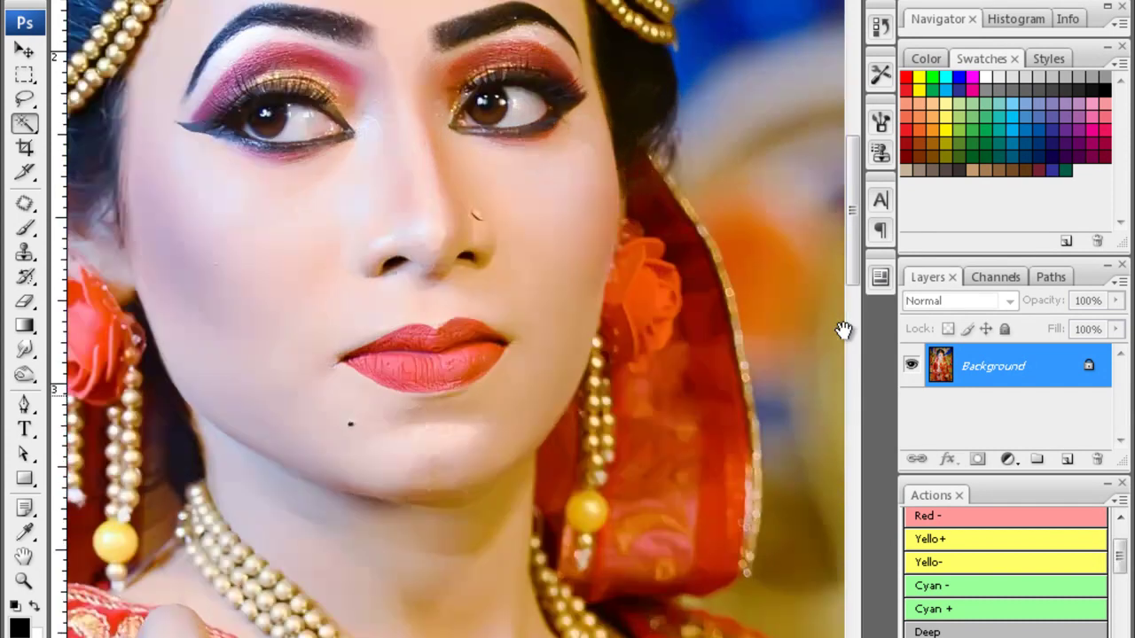
key("ctrl+plus")
key("r")
key("ctrl+plus")
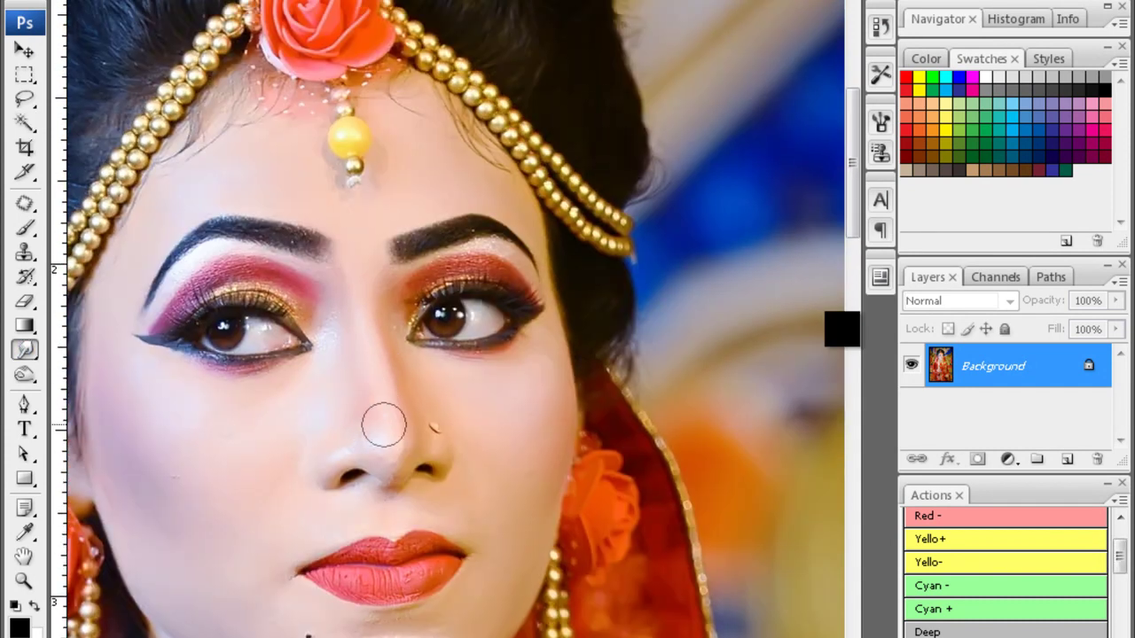
scroll(843, 330, "down", 5)
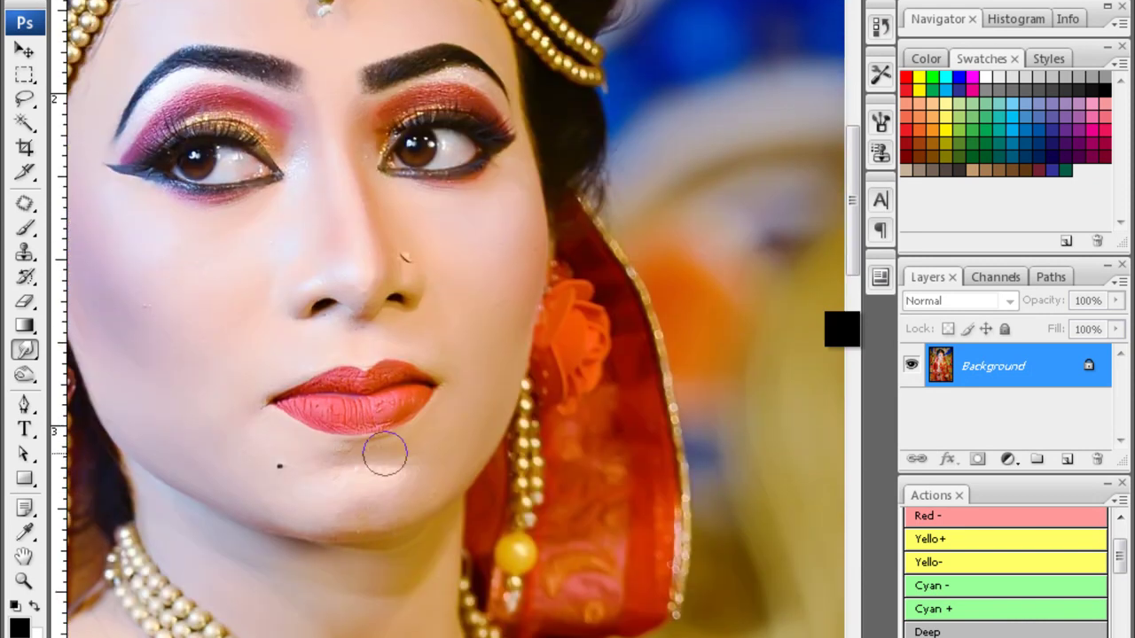
scroll(356, 472, "up", 2)
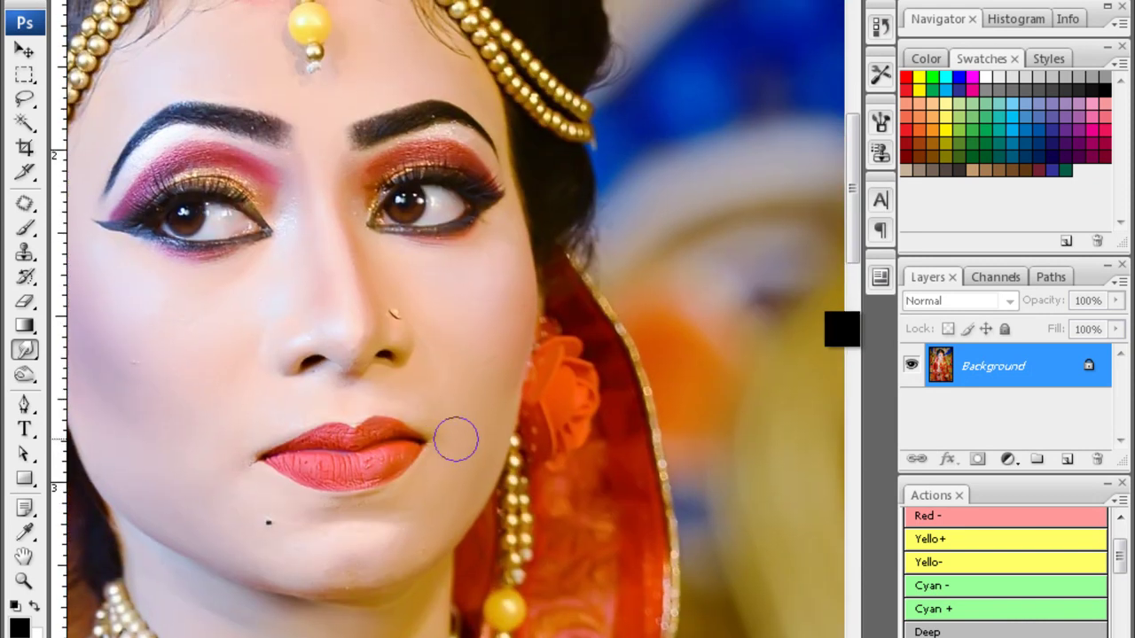
scroll(505, 371, "down", 5)
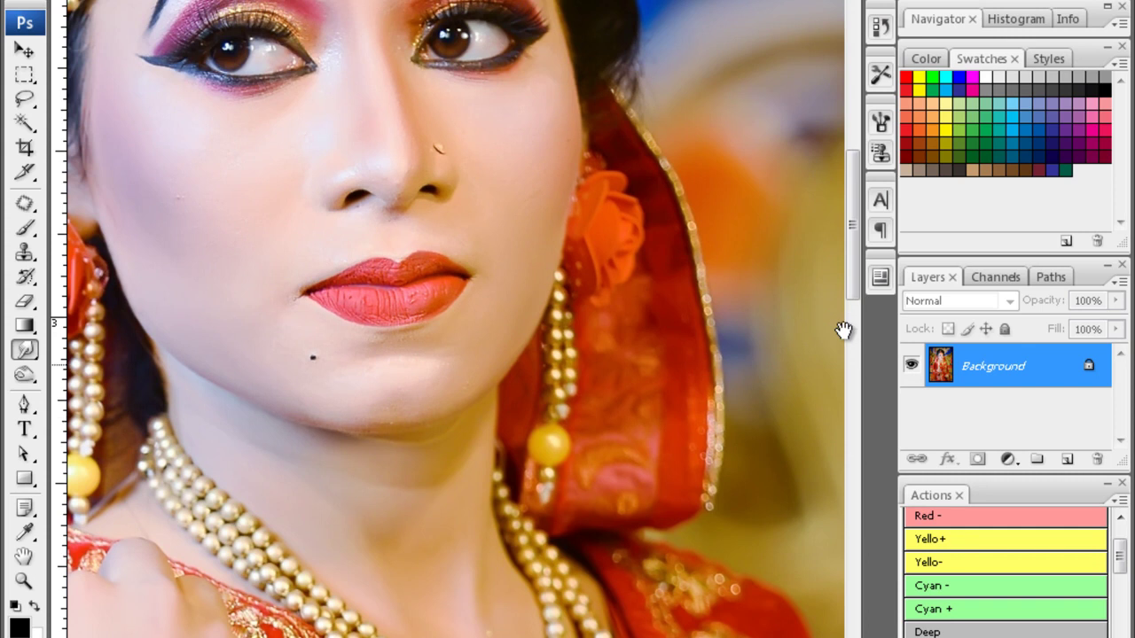
scroll(219, 175, "up", 1)
scroll(405, 266, "up", 3)
scroll(405, 266, "up", 2)
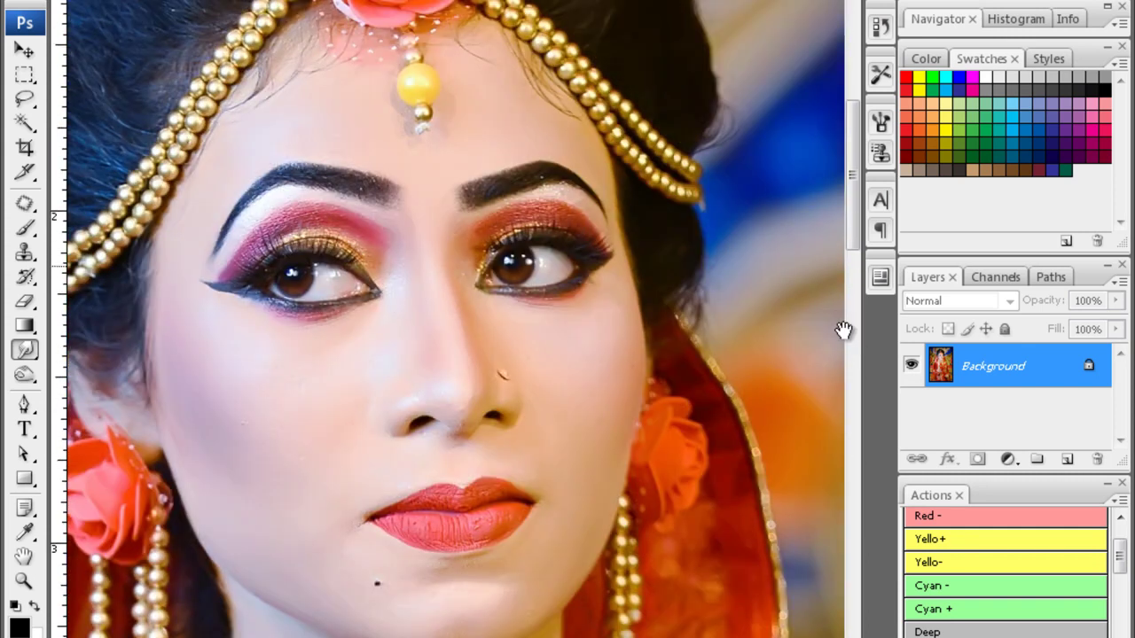
left_click_drag(843, 329, 788, 374)
scroll(388, 365, "down", 2)
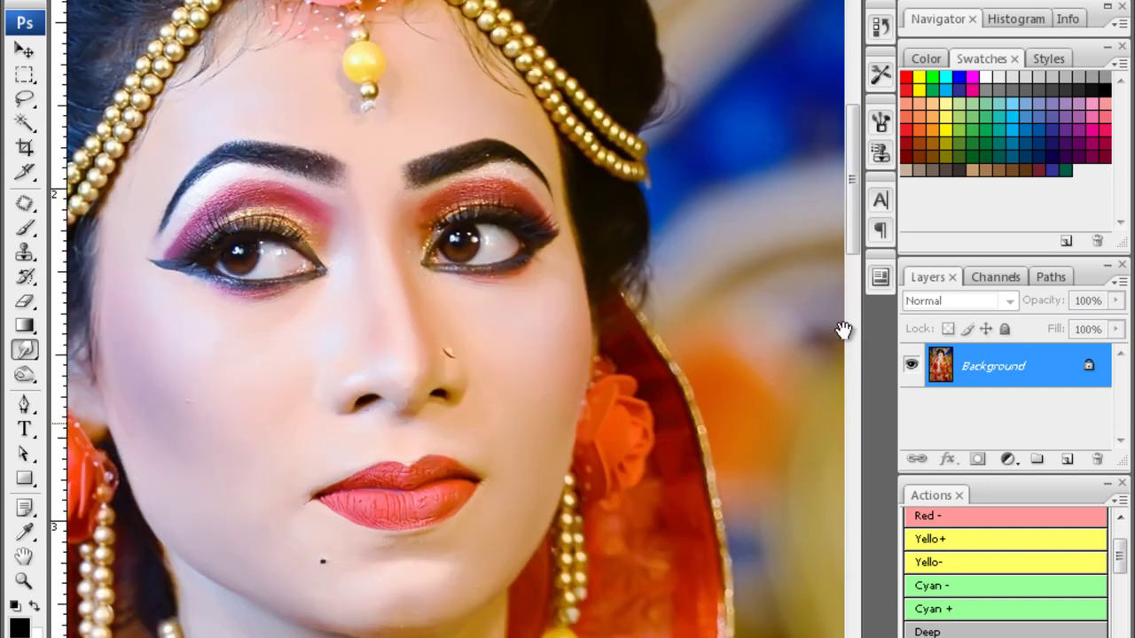
scroll(843, 329, "down", 1)
key("ctrl+minus")
key("ctrl+minus")
key("ctrl+minus")
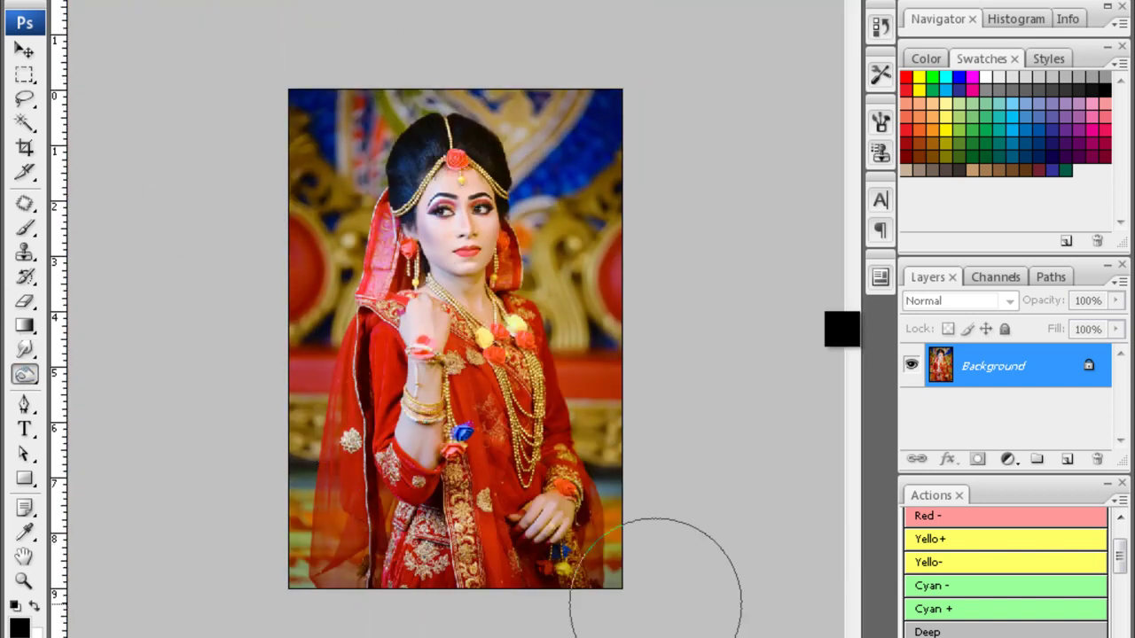
- Close the finished portrait and rotate the next sideways bride photo upright
key("ctrl+minus")
key("ctrl+w")
key("Escape")
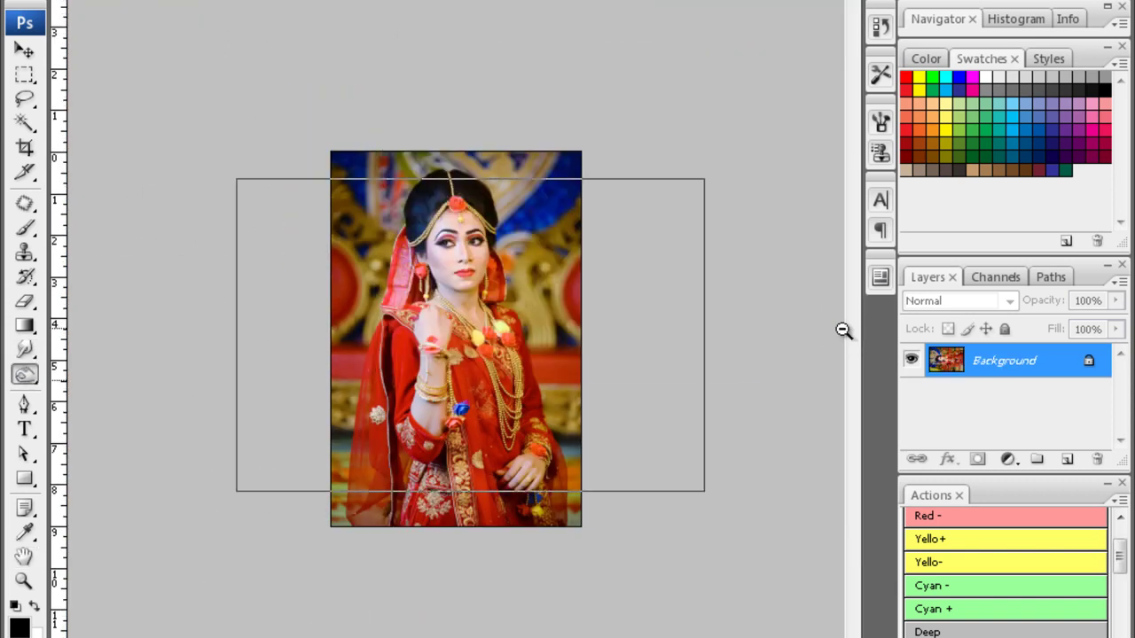
key("ctrl+minus")
key("ctrl+plus")
key("alt+i")
key("Escape")
key("ctrl+alt+z")
key("ctrl+alt+z")
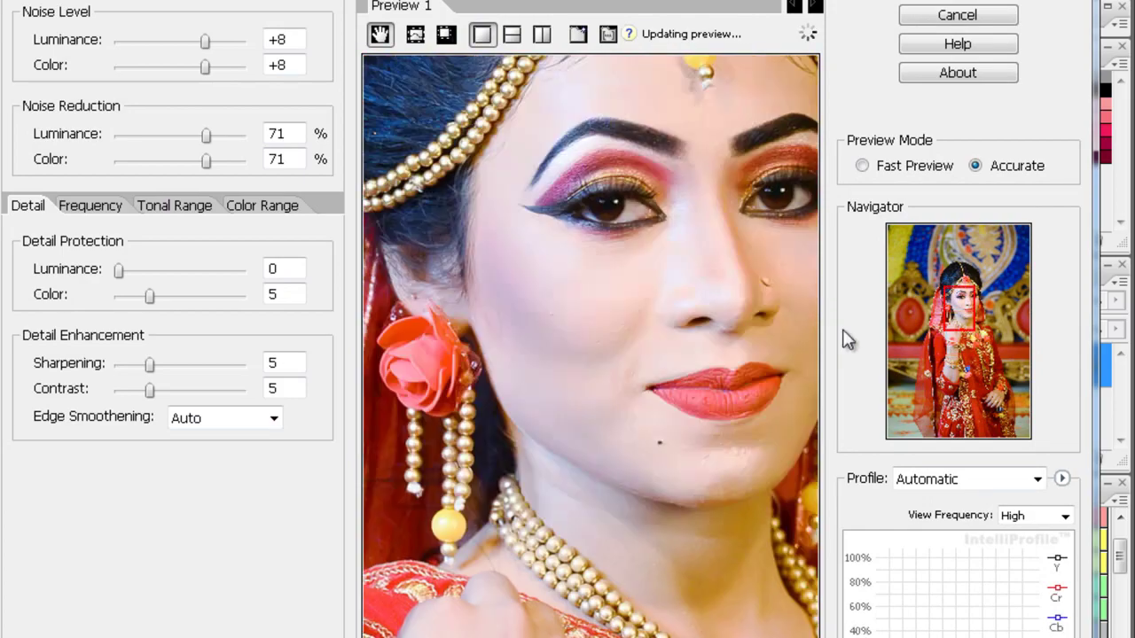
- Apply Noiseware, then feather the face selection 20 px and darken it with Curves
key("Return")
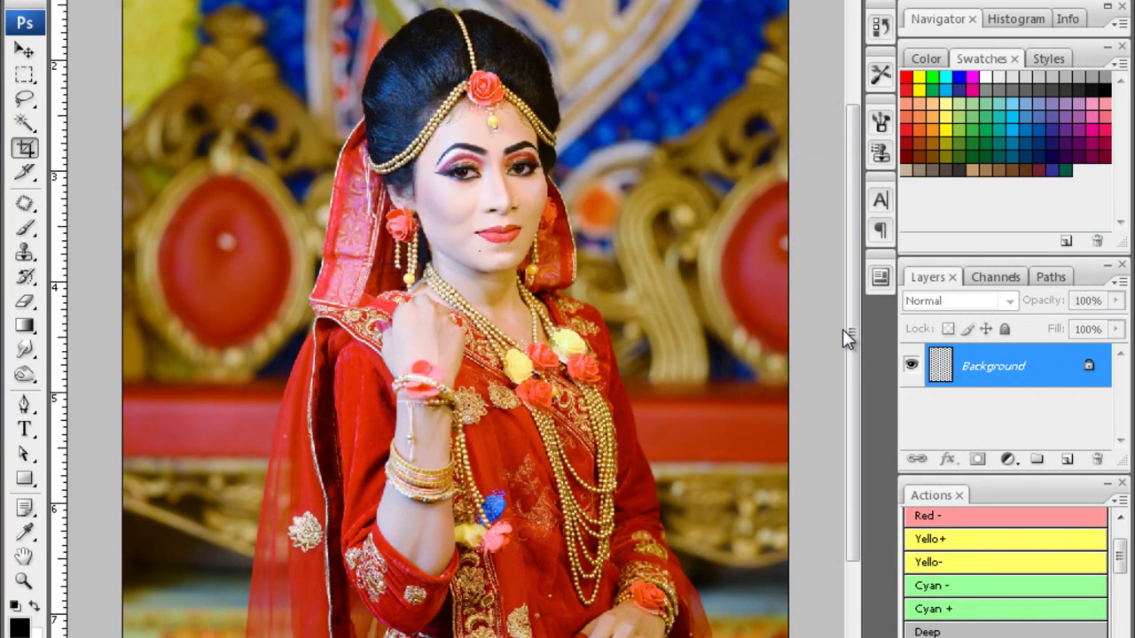
key("w")
key("ctrl+plus")
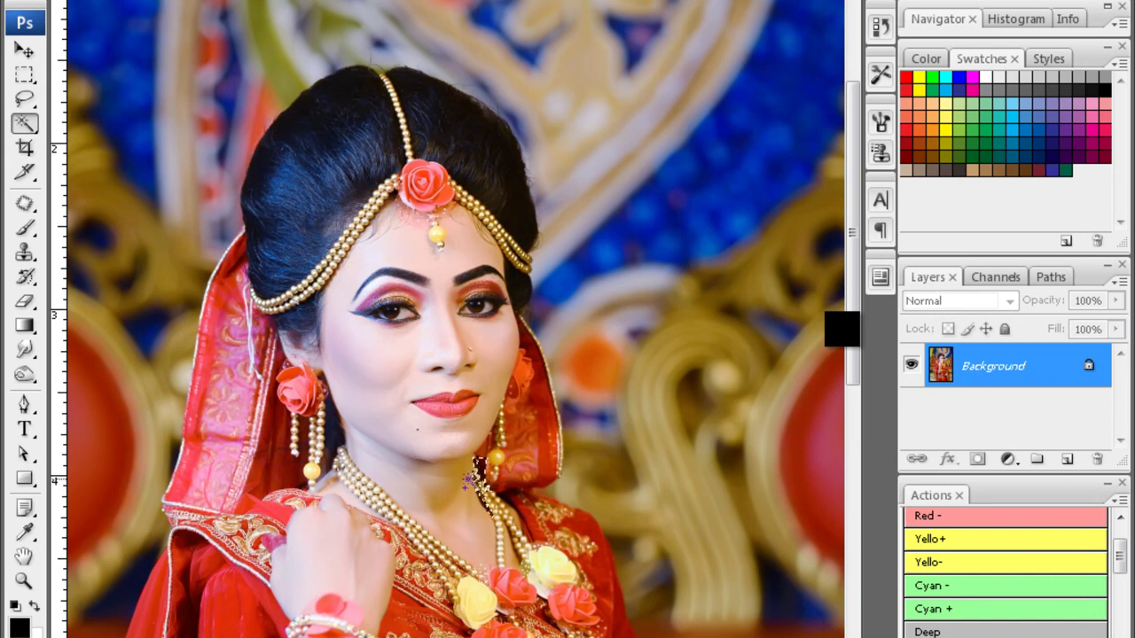
key("ctrl+alt+d")
key("Return")
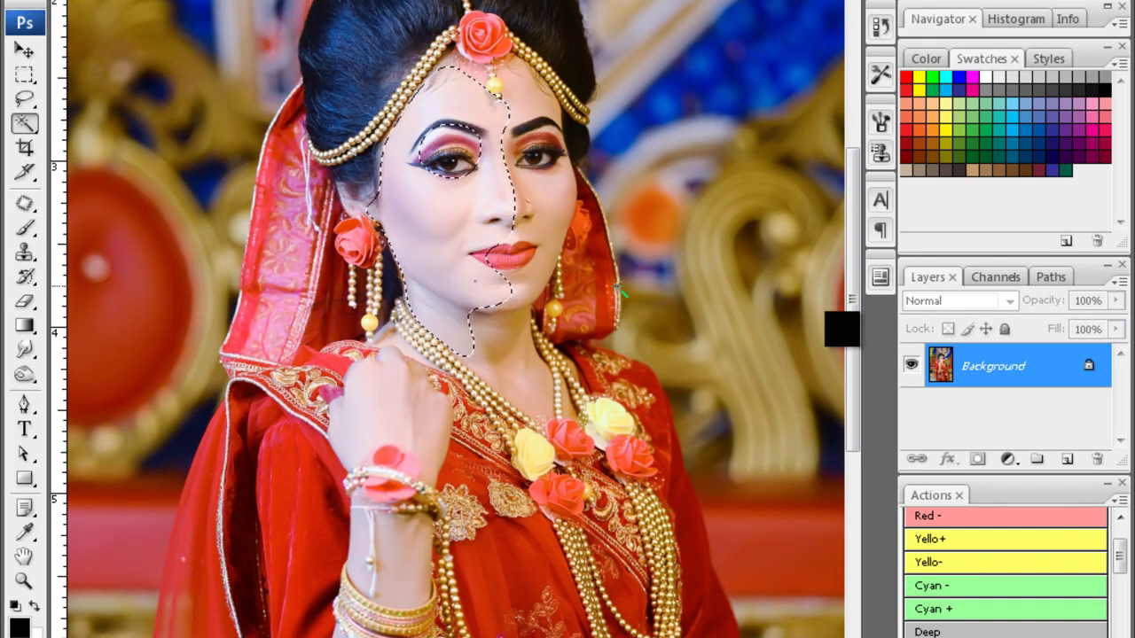
key("ctrl+m")
key("Return")
- Select the bride's hand and correct its Blacks with Selective Color
scroll(843, 329, "down", 5)
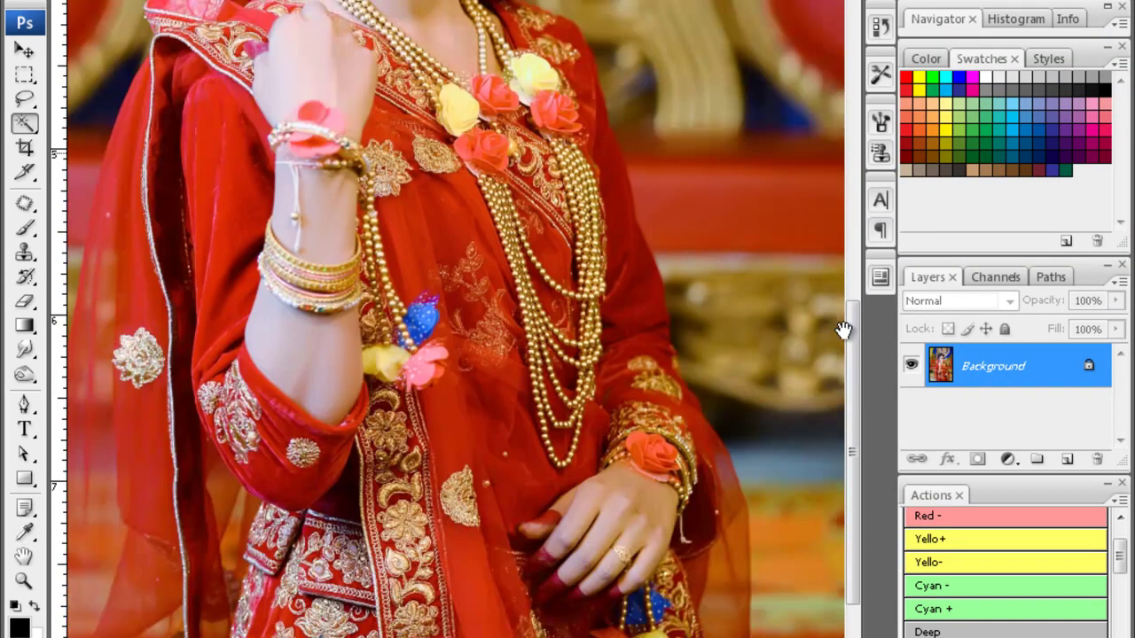
left_click_drag(631, 487, 625, 545)
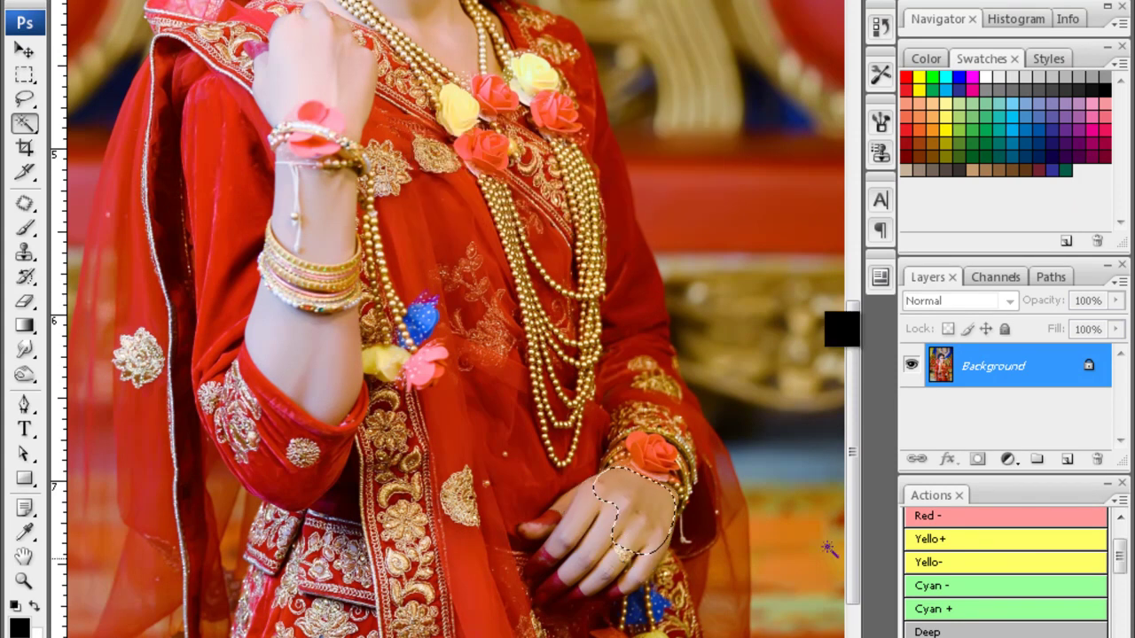
key("ctrl+0")
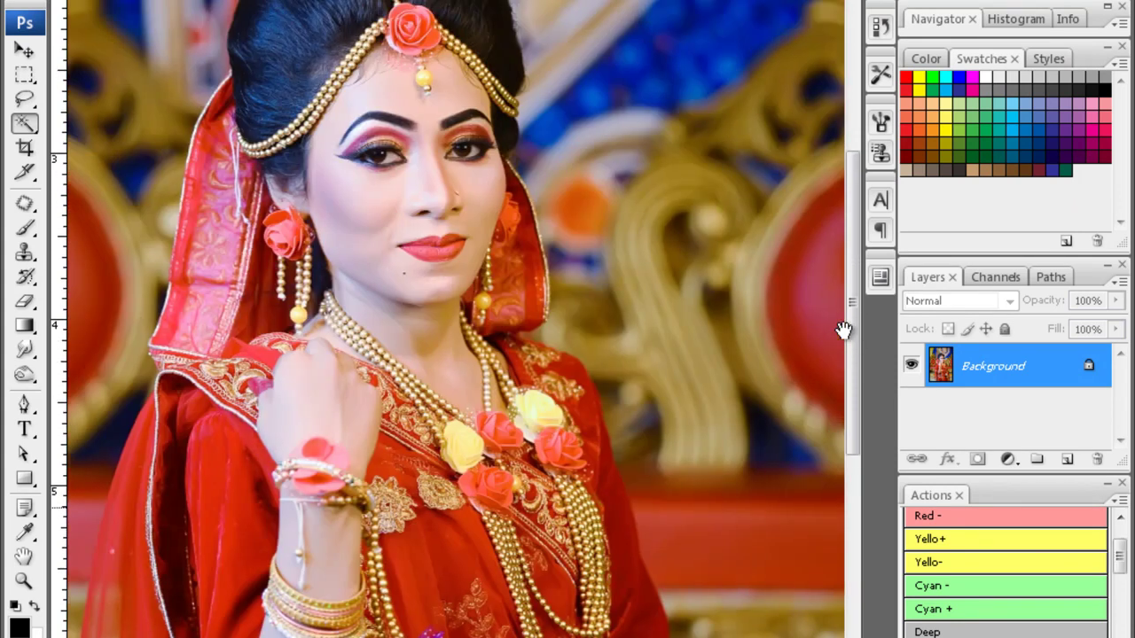
key("alt+i")
key("a")
key("s")
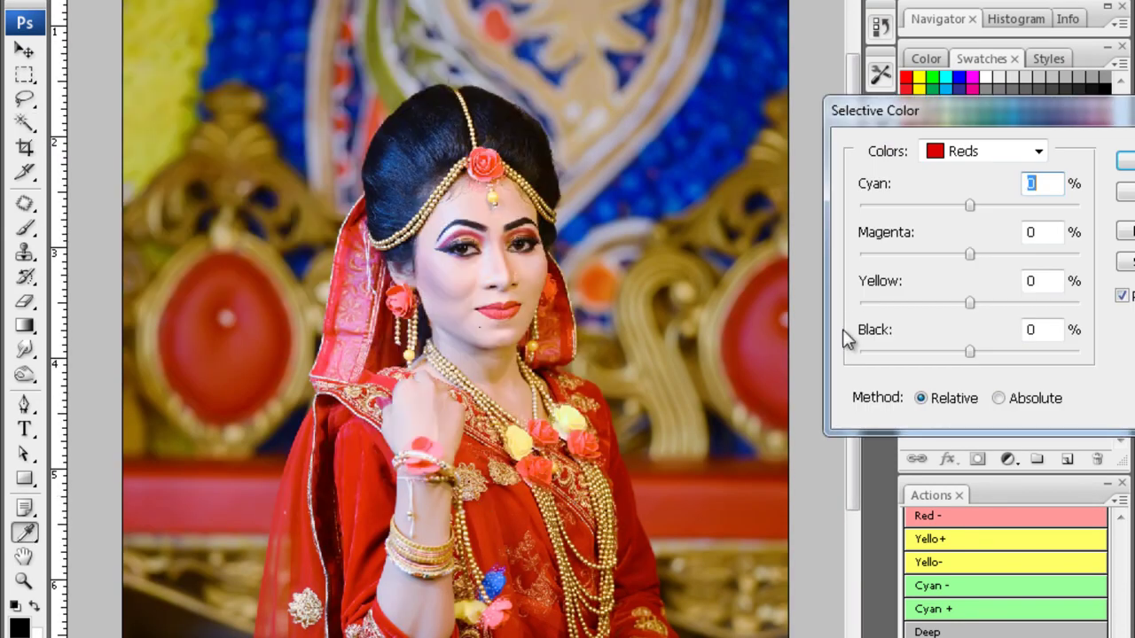
key("alt+Down")
key("End")
key("Return")
key("Return")
- Save the portrait as a maximum-quality JPEG (quality 12) and open the next bride photo
key("ctrl+minus")
key("o")
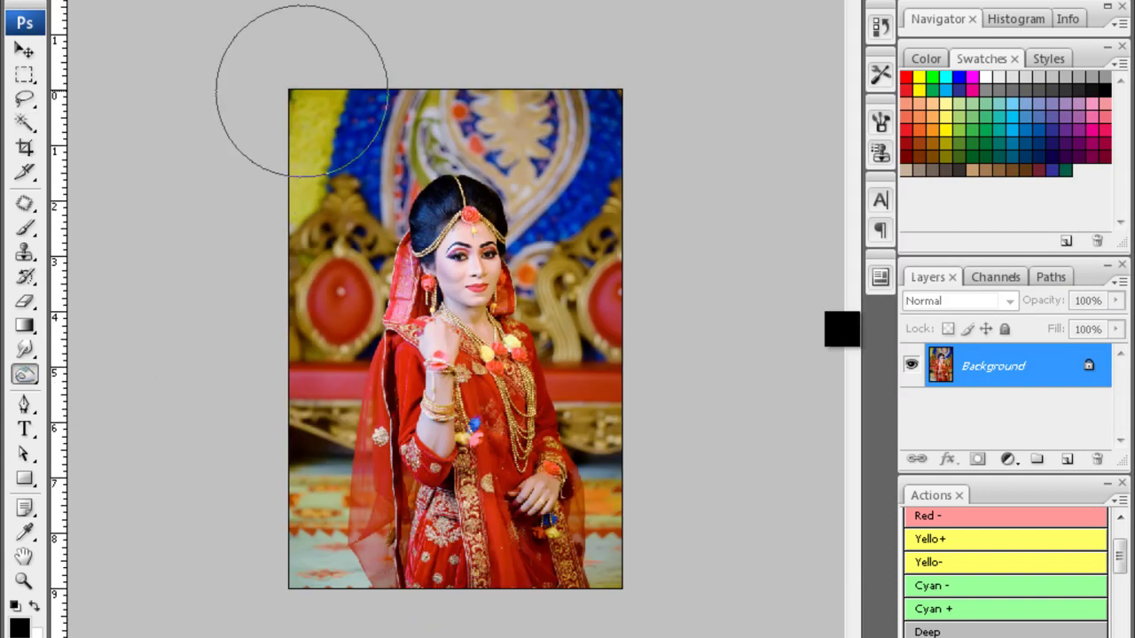
key("ctrl+s")
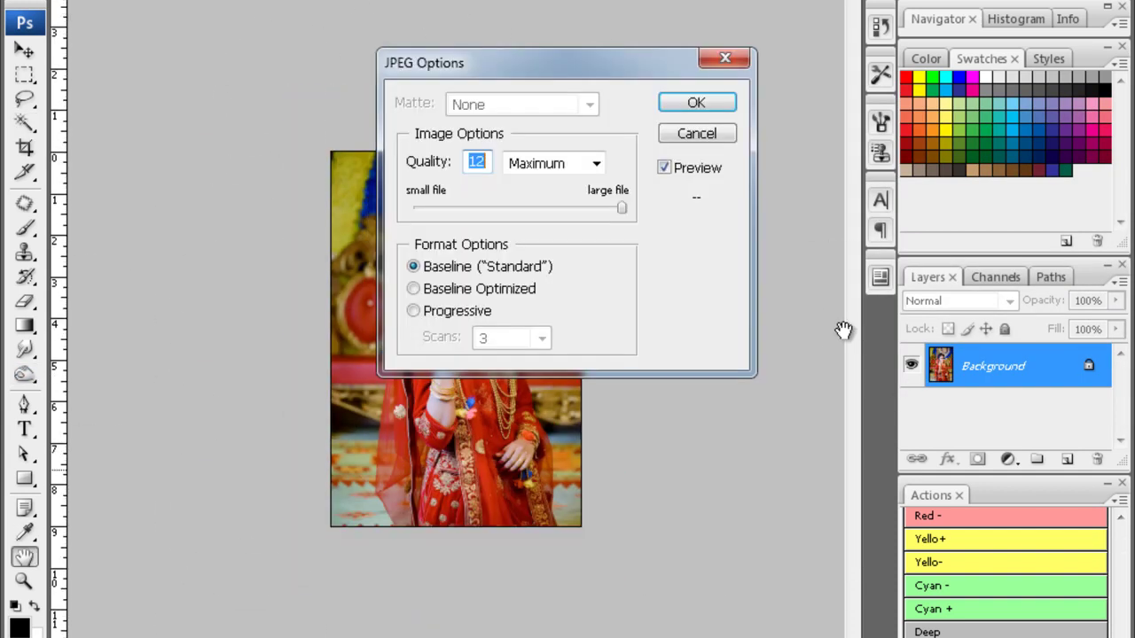
key("Return")
key("c")
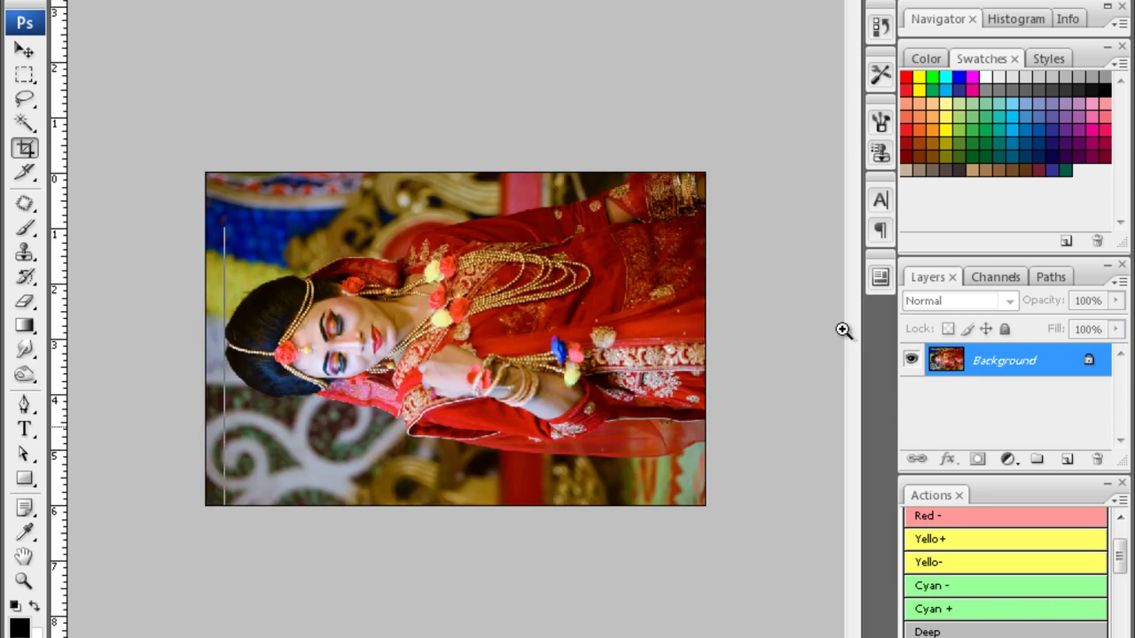
- Extend the skin selection over the bride's neck and face and feather it
key("ctrl+plus")
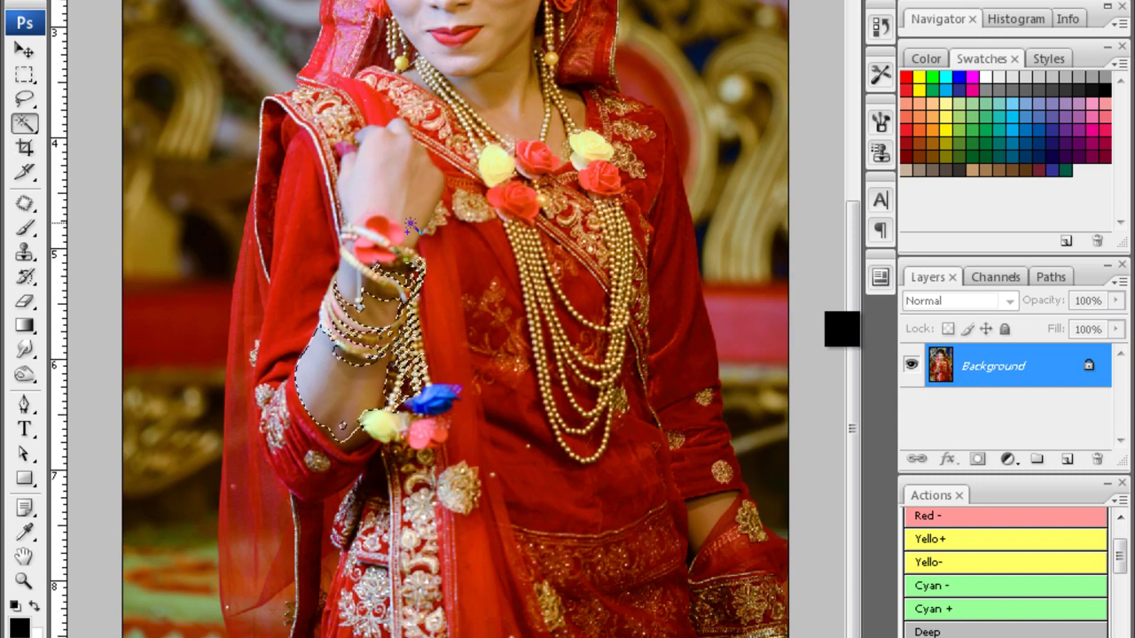
scroll(843, 330, "up", 2)
left_click_drag(550, 204, 556, 234)
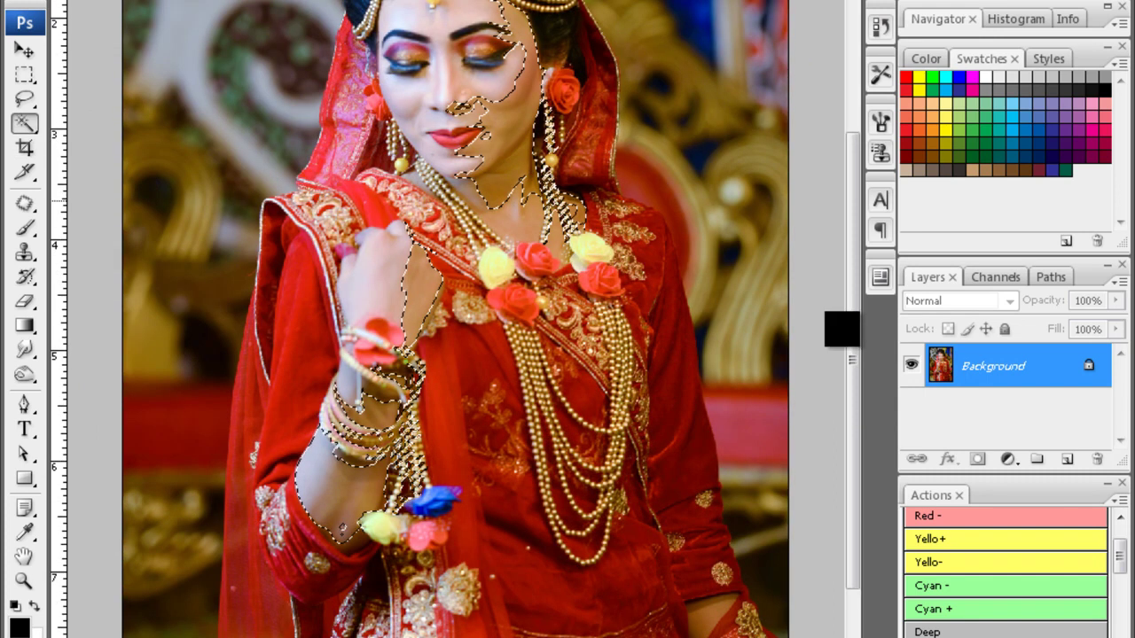
scroll(696, 503, "down", 2)
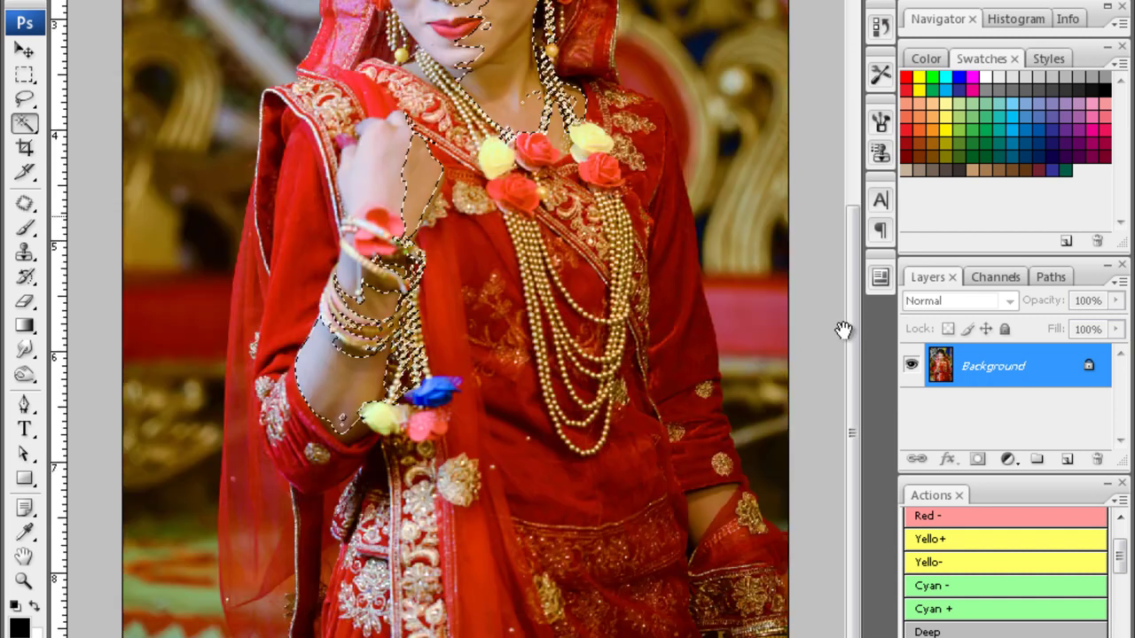
key("ctrl+alt+d")
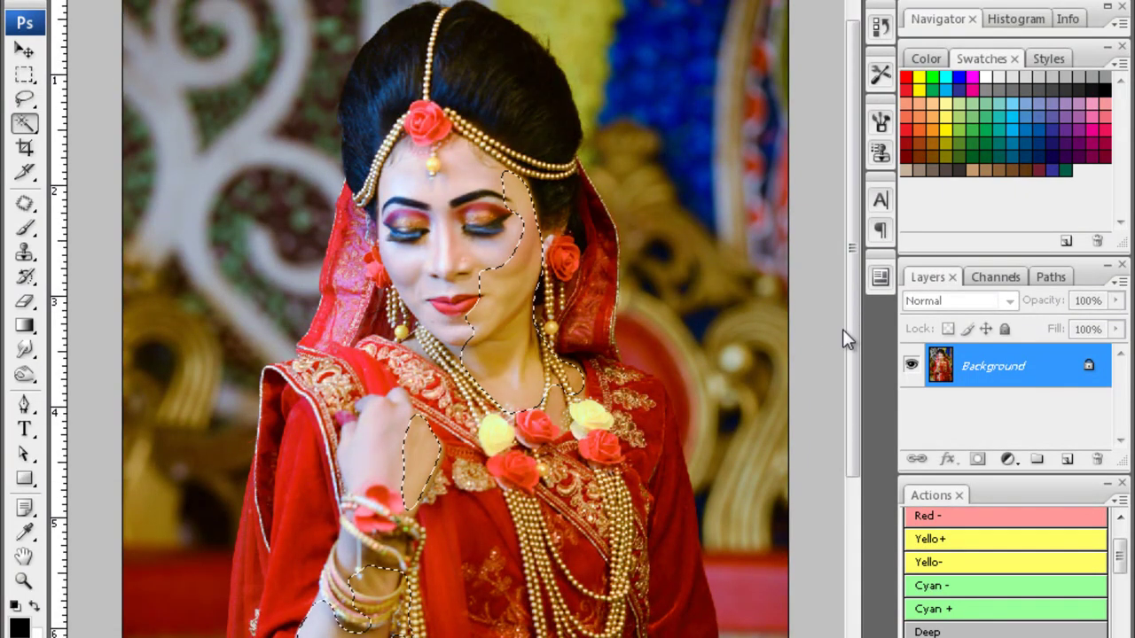
- Reduce noise on the selected skin, apply Color Balance +11, 0, -16, and run the Yello- action
key("ctrl+alt+f")
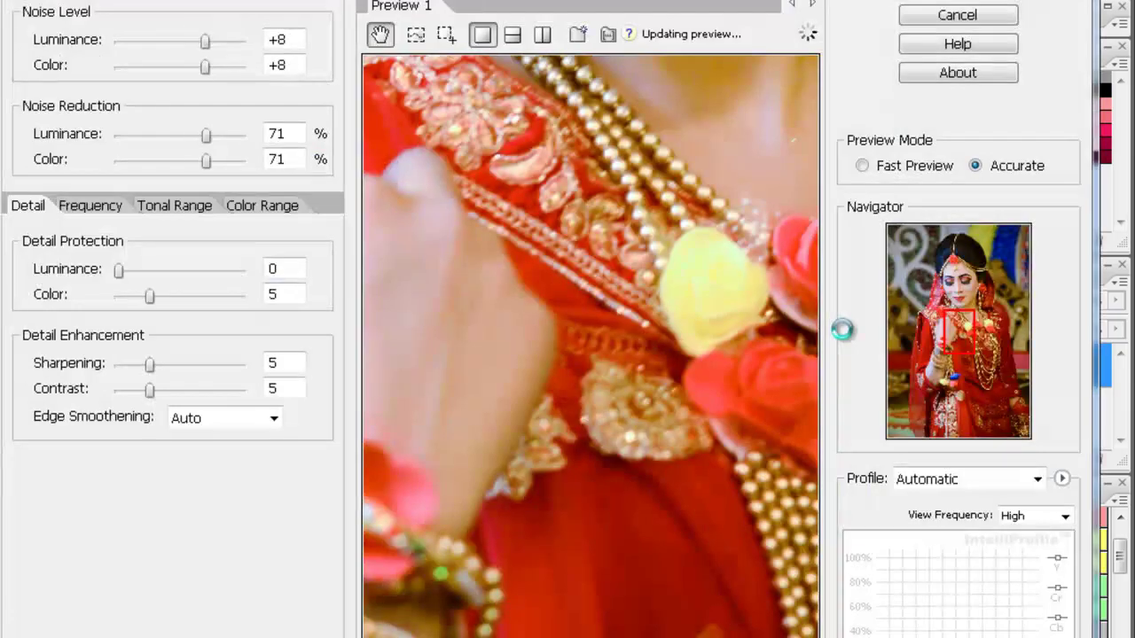
key("Return")
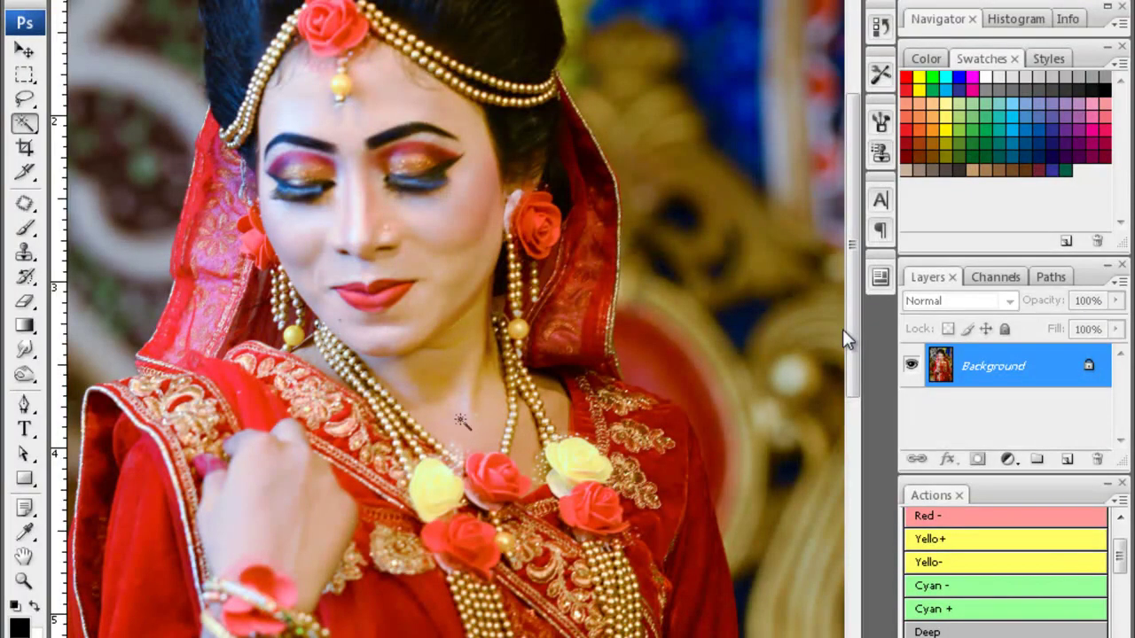
key("ctrl+b")
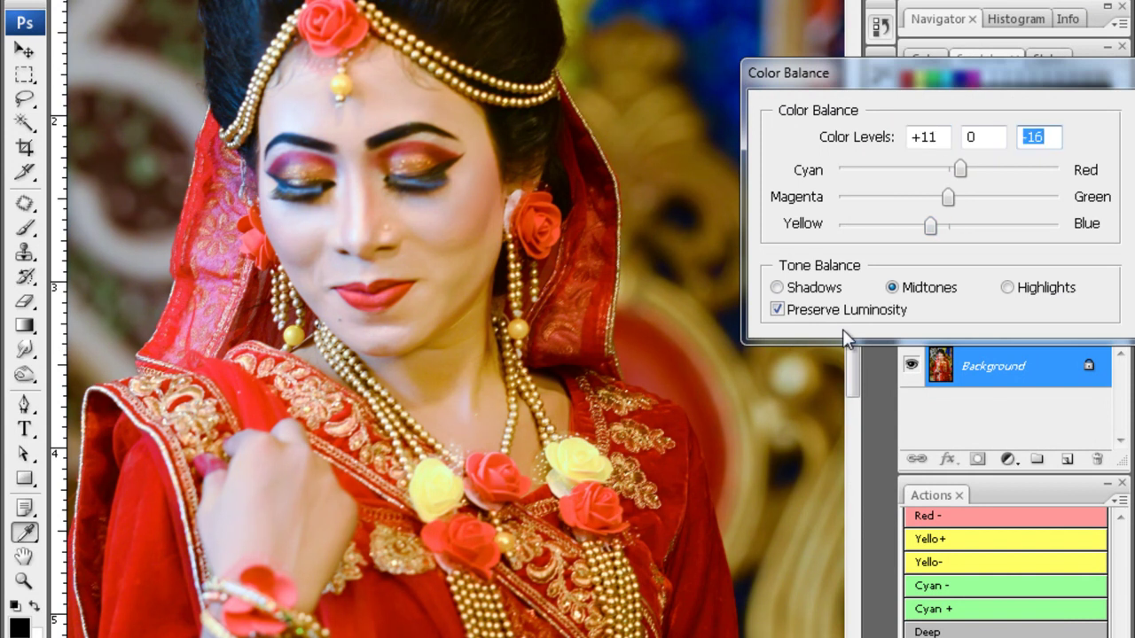
key("Return")
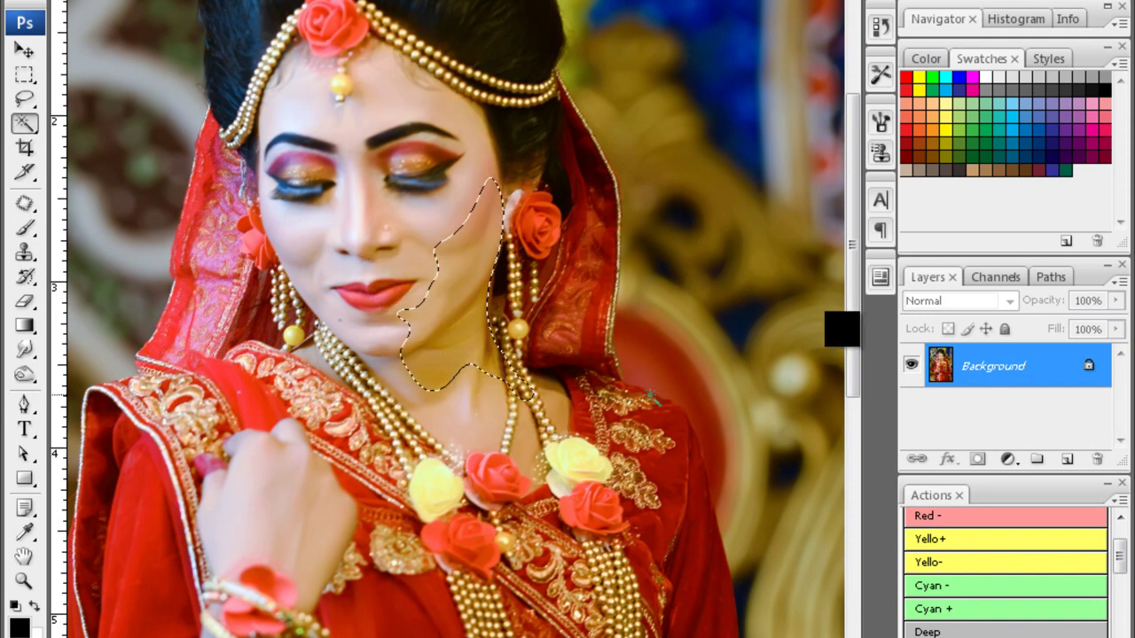
key("F5")
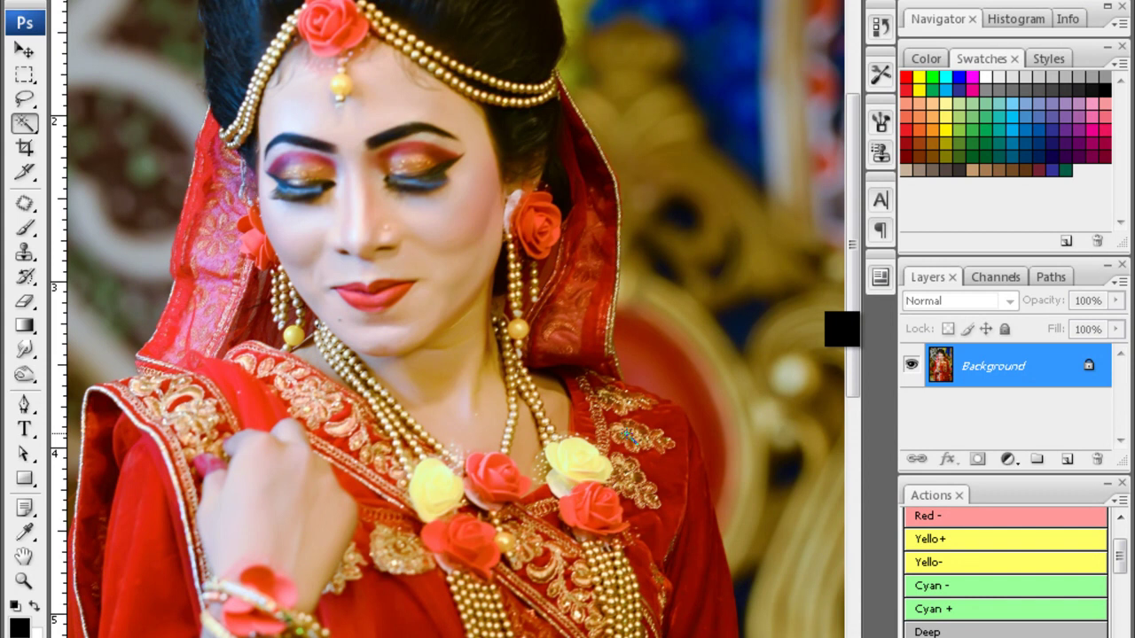
- Zoom out to the whole portrait and choose Blacks in Selective Color to deepen the shadows
key("ctrl+minus")
key("ctrl+minus")
key("ctrl+minus")
key("alt+i")
key("a")
key("s")
key("Return")
key("alt+Down")
key("End")
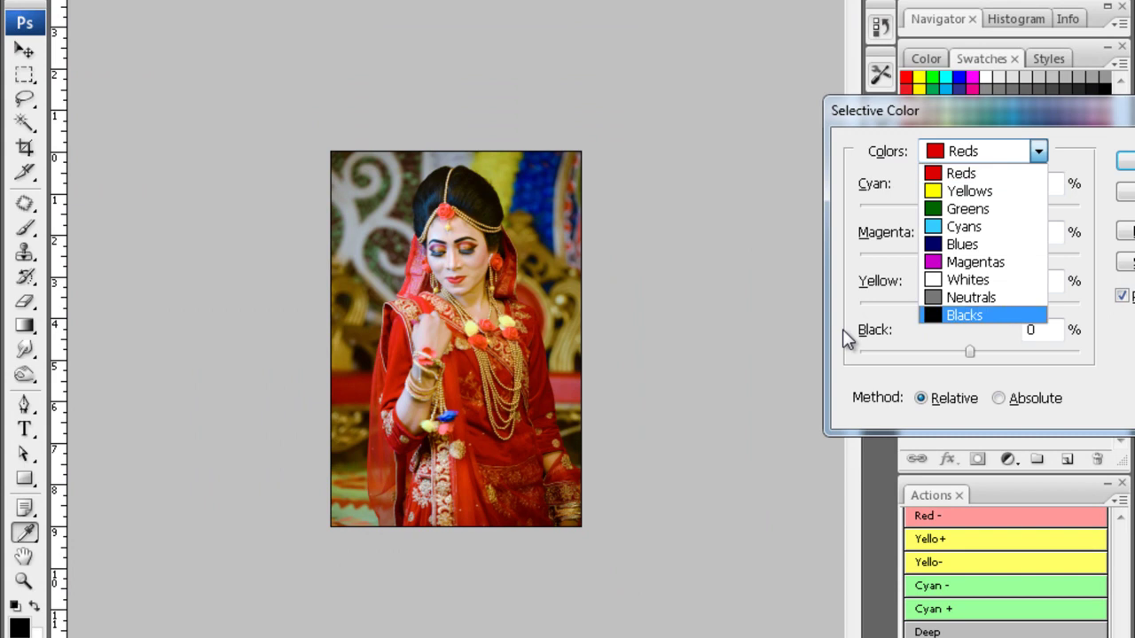
key("Return")
key("Return")
- Apply the deeper Blacks to the whole portrait and pick the skin-softening tool
key("ctrl+plus")
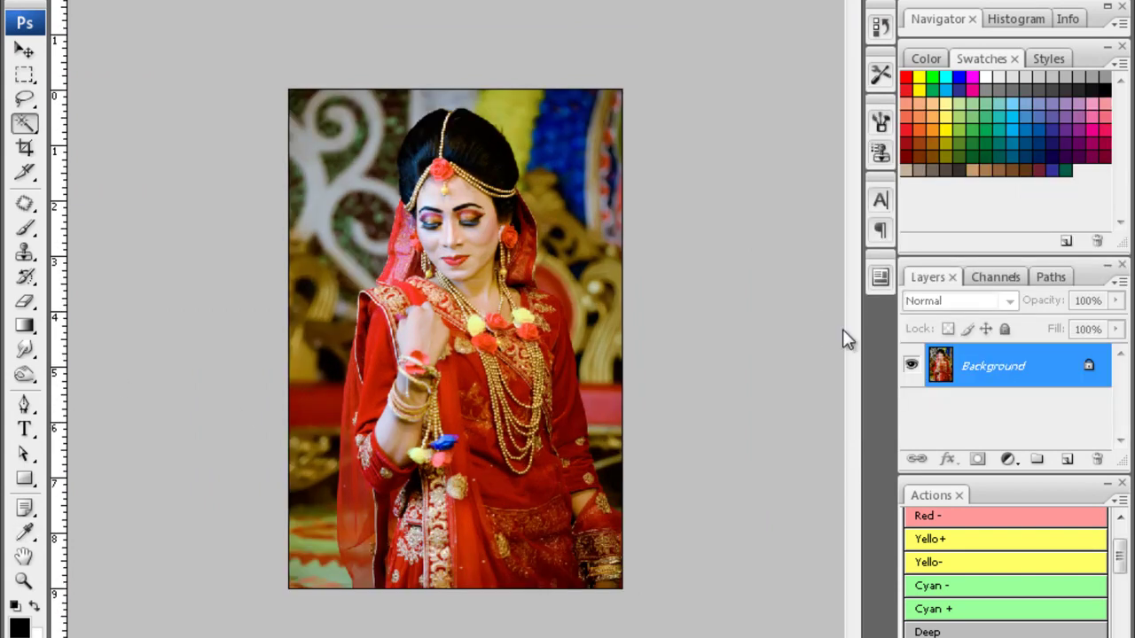
key("o")
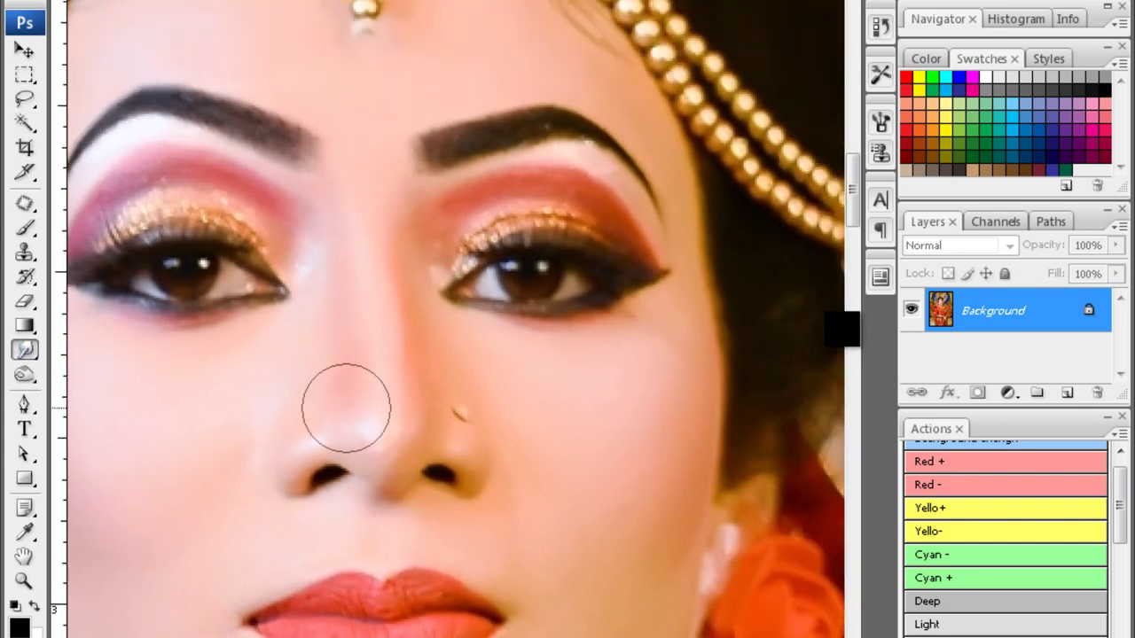
- Scroll the view down to the bride's shadowed chin and neck
scroll(376, 310, "down", 2)
scroll(481, 380, "down", 3)
scroll(491, 337, "down", 1)
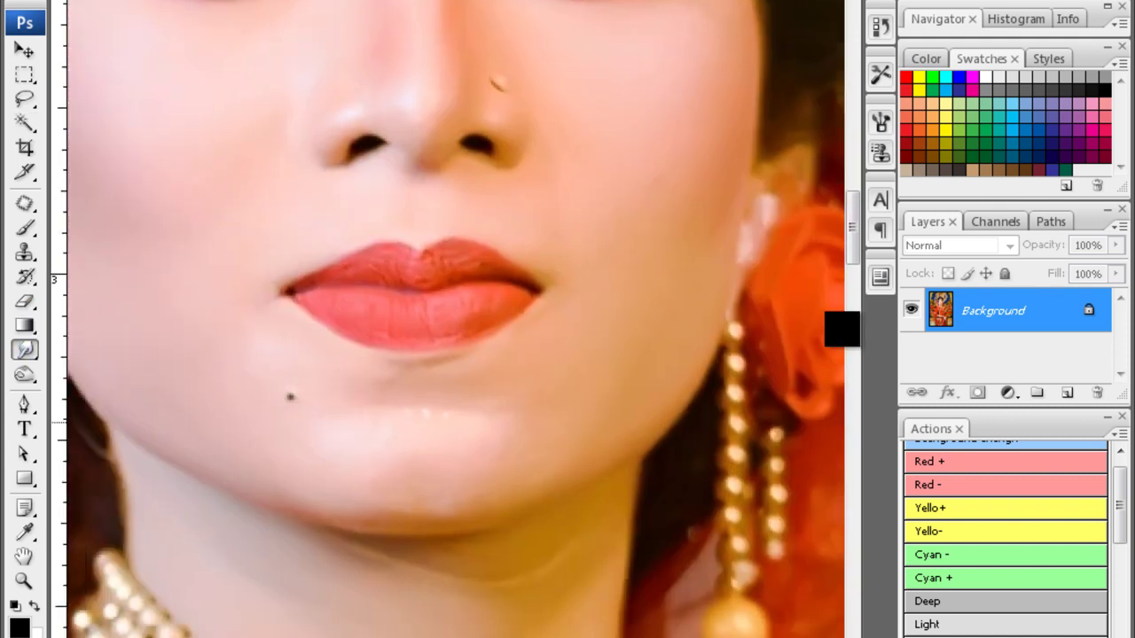
scroll(444, 381, "down", 1)
scroll(582, 317, "down", 2)
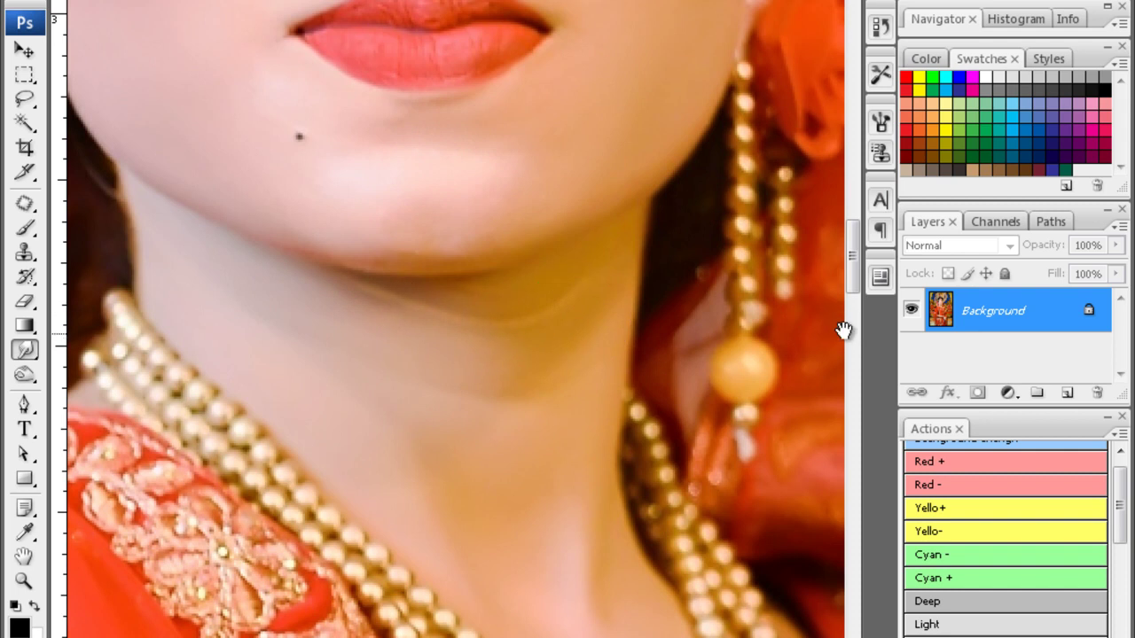
scroll(308, 220, "left", 2)
scroll(308, 220, "right", 2)
scroll(461, 254, "down", 1)
scroll(461, 253, "up", 1)
scroll(537, 329, "up", 2)
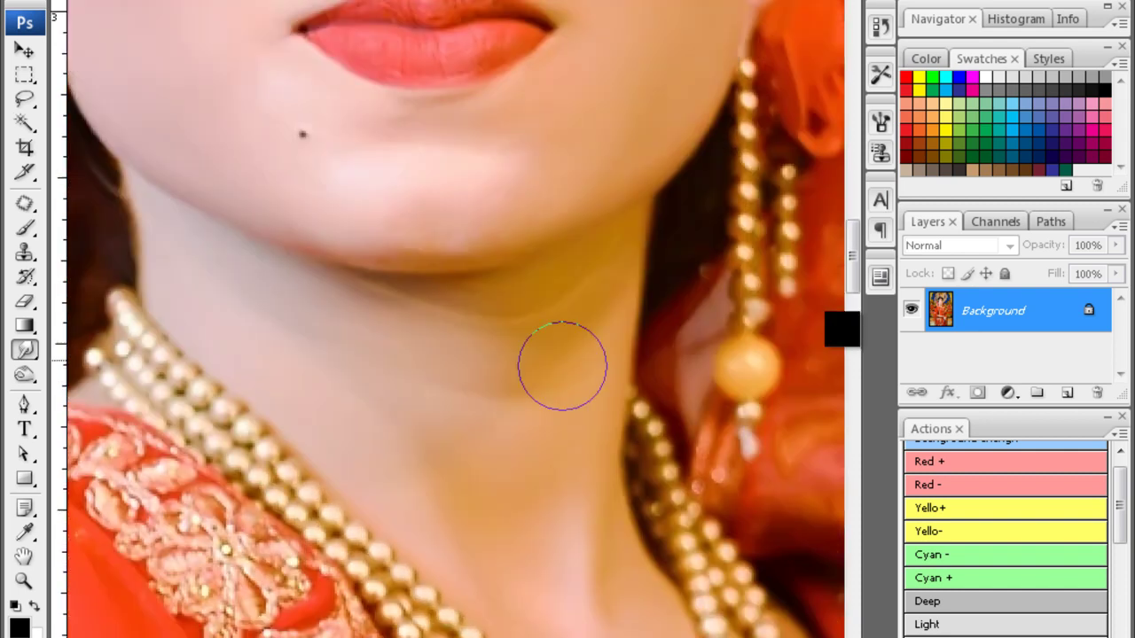
- Magic Wand-select the shadowed neck and chin skin, ready for a 10-pixel feather
key("w")
left_click(608, 263)
left_click(603, 167, "shift")
scroll(603, 168, "down", 2)
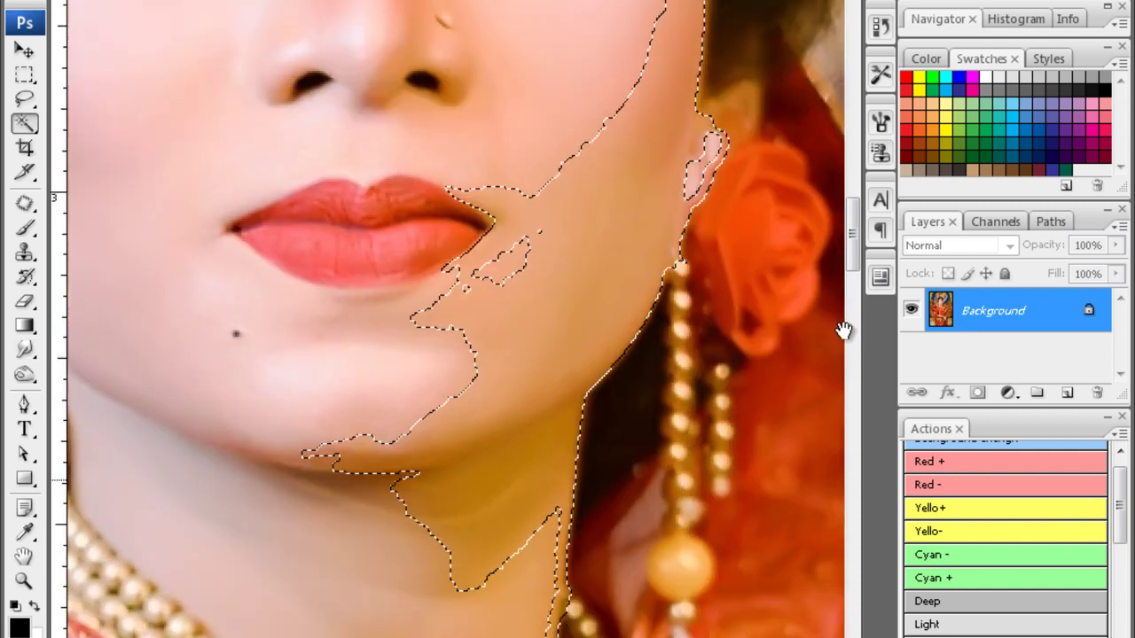
scroll(529, 512, "up", 2)
key("ctrl+alt+d")
- Feather the chin-and-neck selection by 200 pixels
type("10")
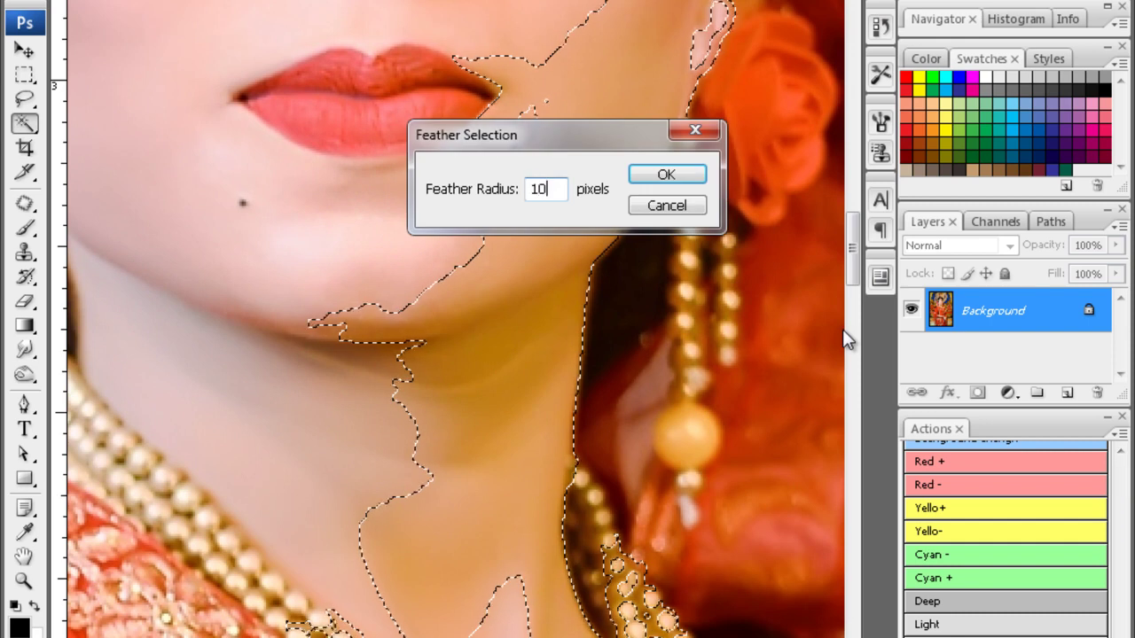
key("BackSpace")
key("BackSpace")
type("200")
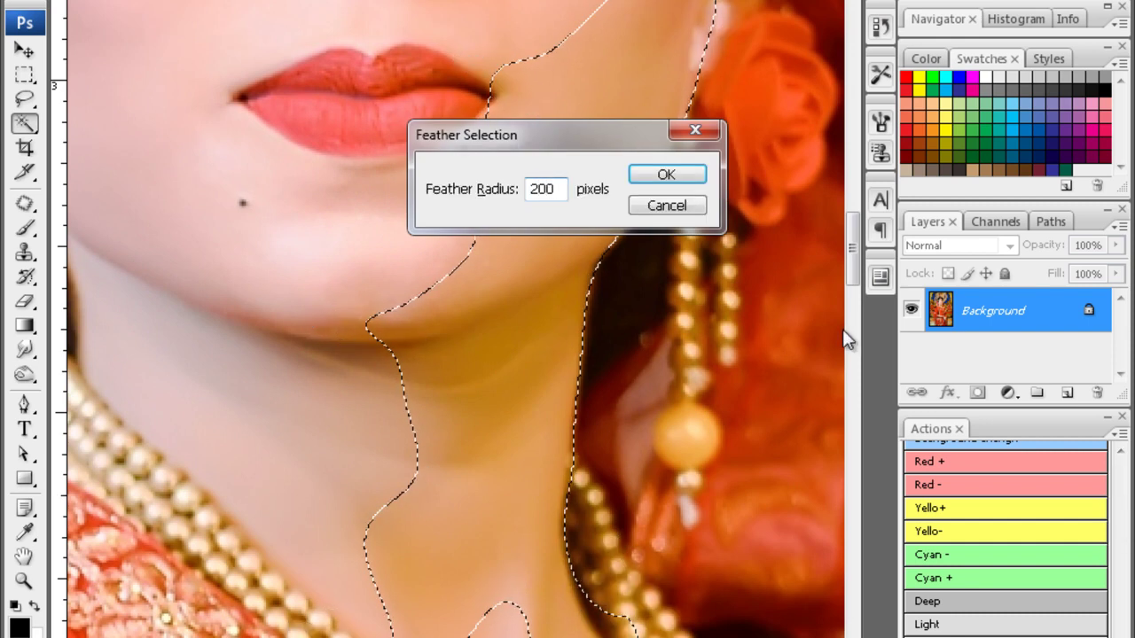
key("Return")
- Apply Selective Color with Yellows cut by -68 to the neck area
key("alt+i")
key("a")
key("s")
key("alt+Down")
key("Down")
key("Return")
key("alt+y")
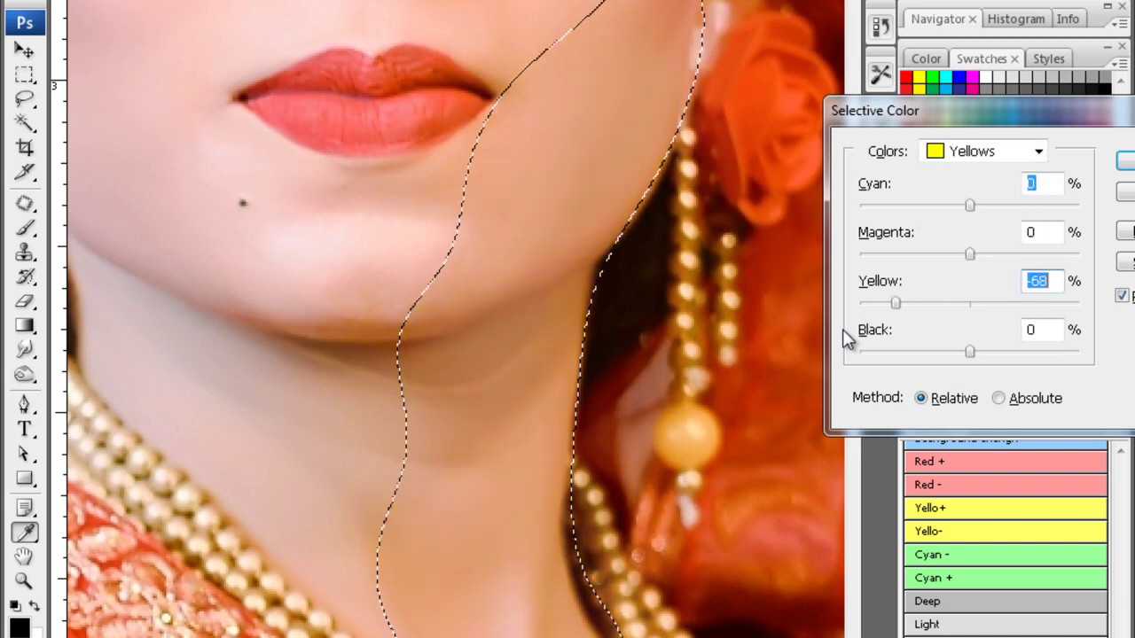
key("Escape")
scroll(846, 340, "down", 1)
scroll(846, 337, "down", 1)
scroll(844, 333, "down", 1)
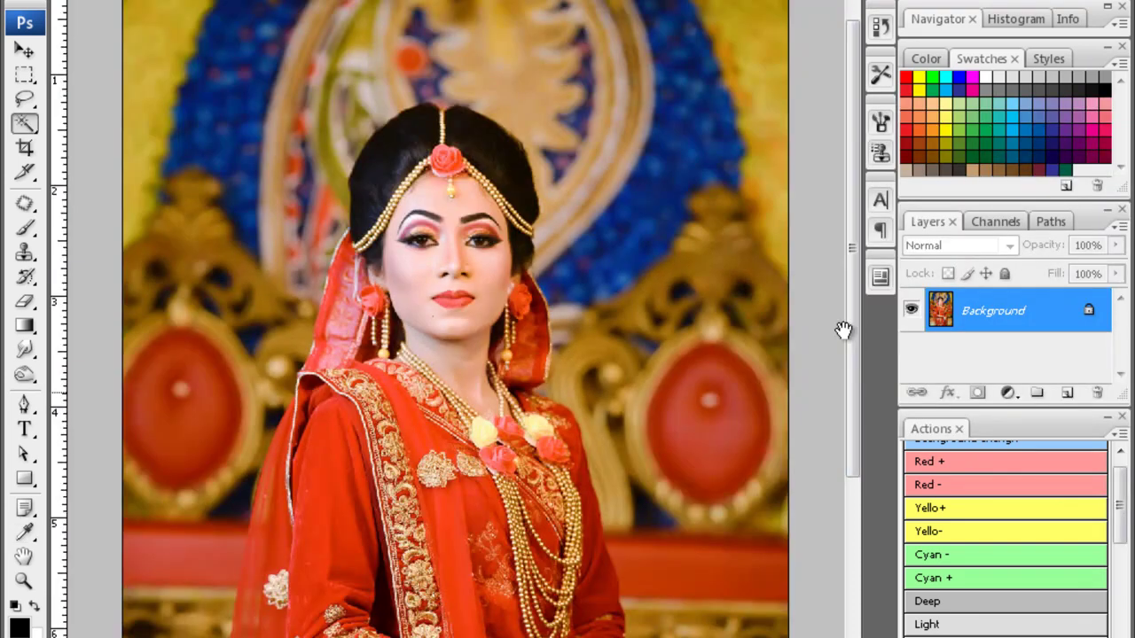
- Feather the hand selection and reduce its Yellows with Selective Color
scroll(842, 329, "down", 1)
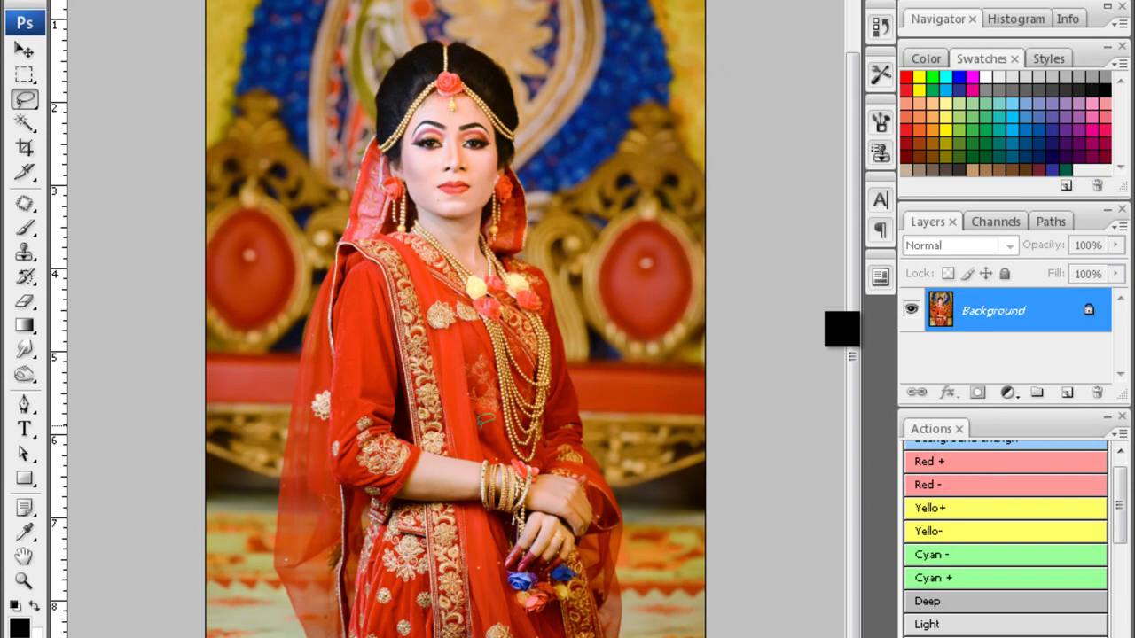
key("ctrl+alt+d")
key("Return")
key("alt+i")
key("a")
key("s")
key("alt+Down")
key("Down")
key("Return")
key("alt+y")
key("Return")
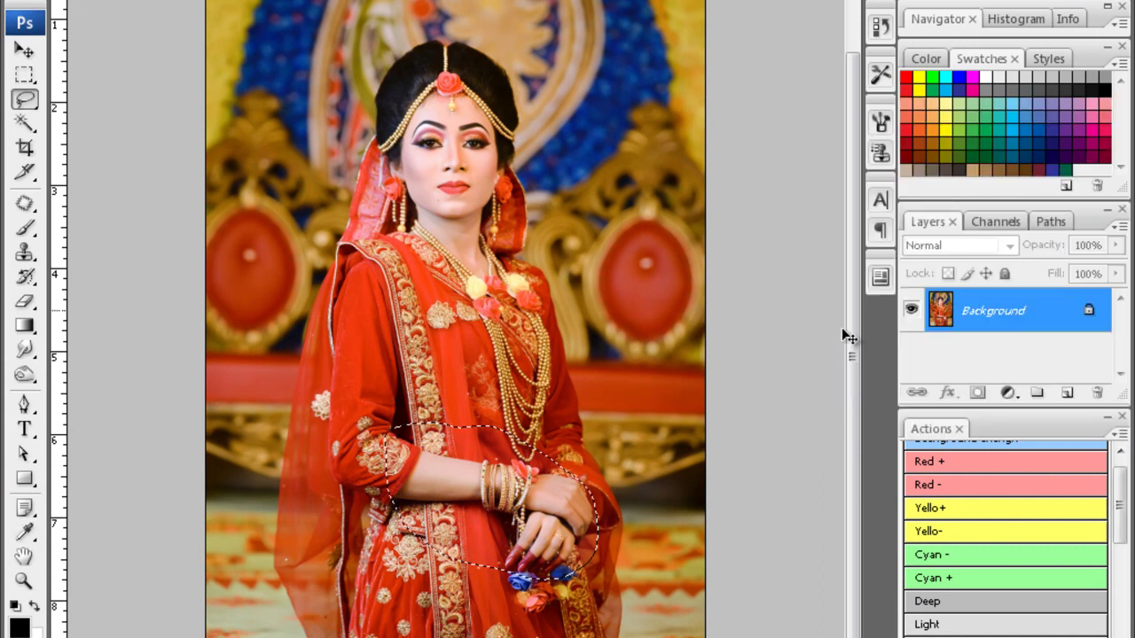
- Close the photo, answering the save prompt, and fit the next portrait in the window
key("ctrl+w")
key("n")
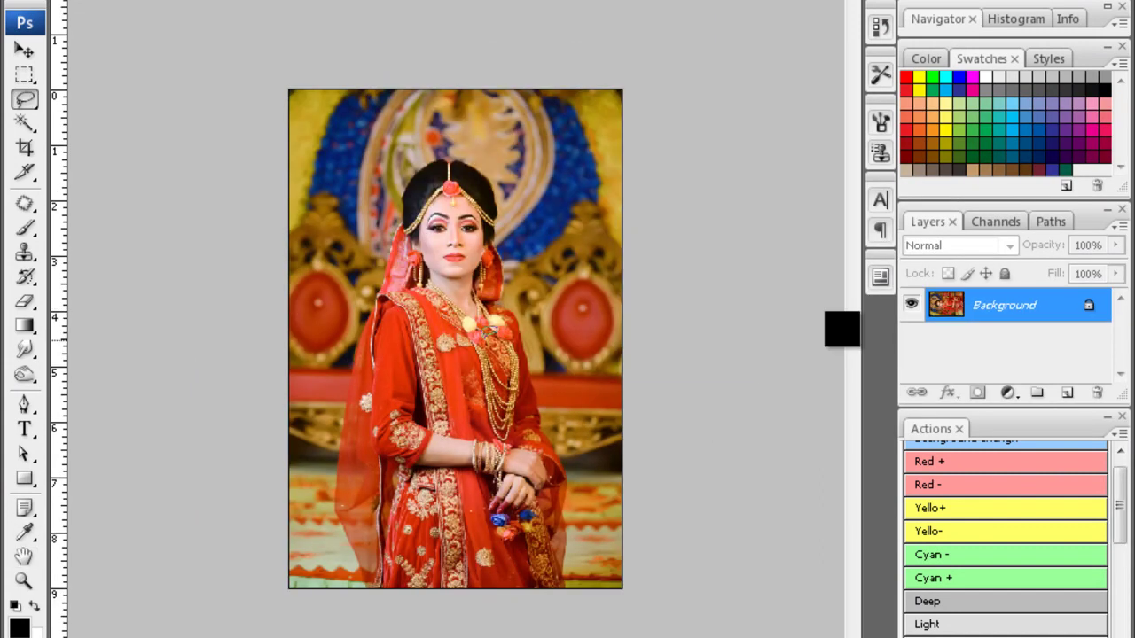
key("c")
key("F2")
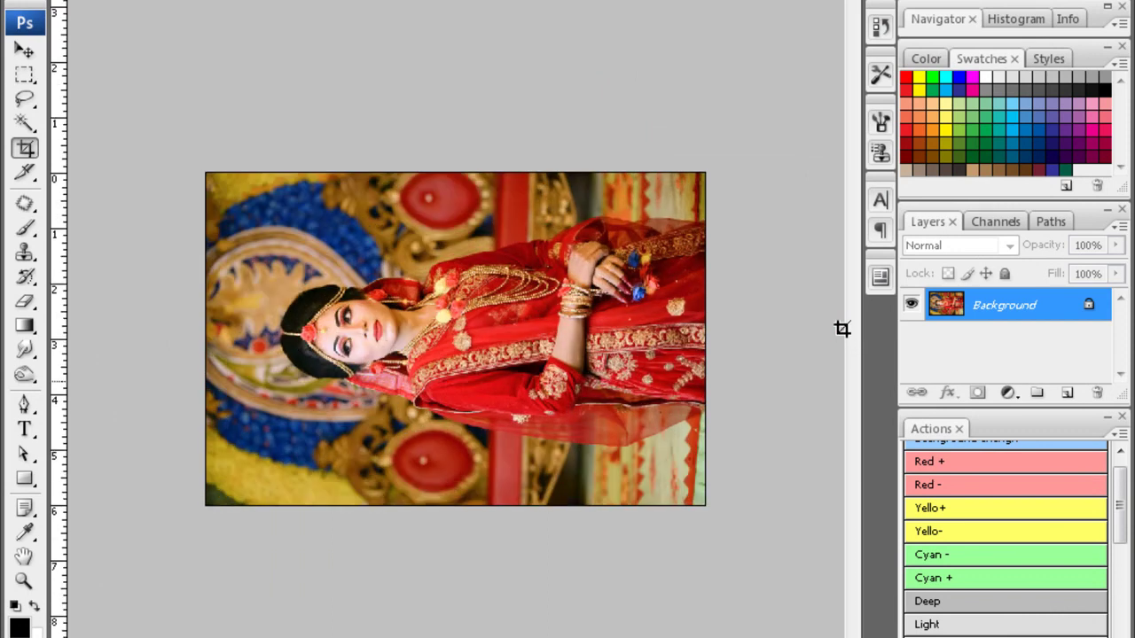
- Magic Wand-select and feather the forearm, then zoom in on the crossed hands
key("w")
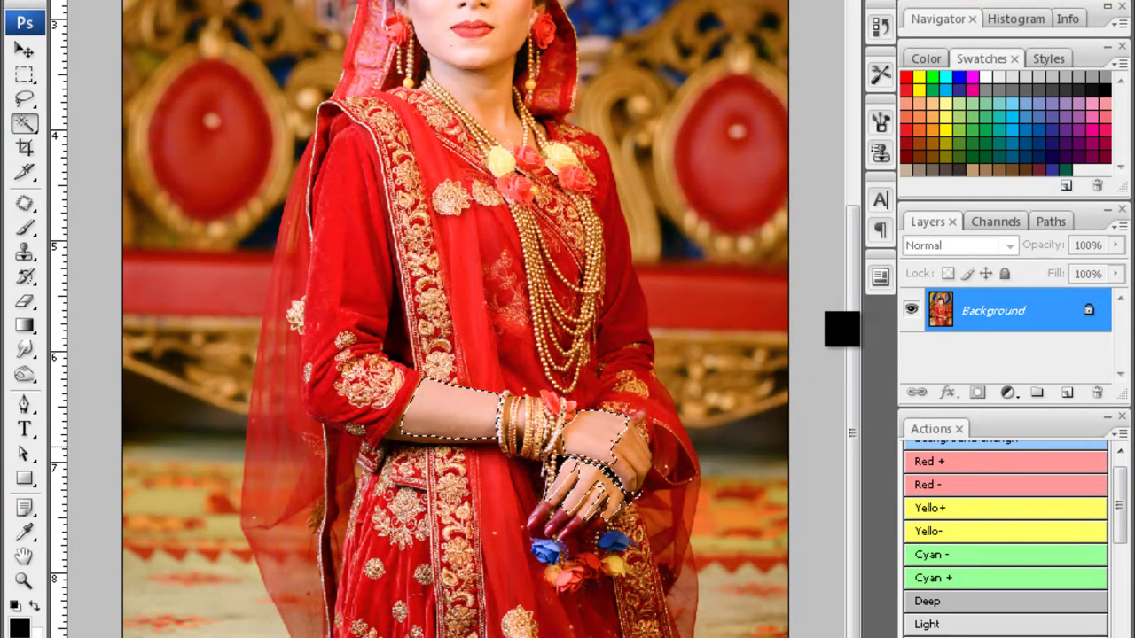
key("ctrl+alt+d")
key("Return")
key("ctrl+plus")
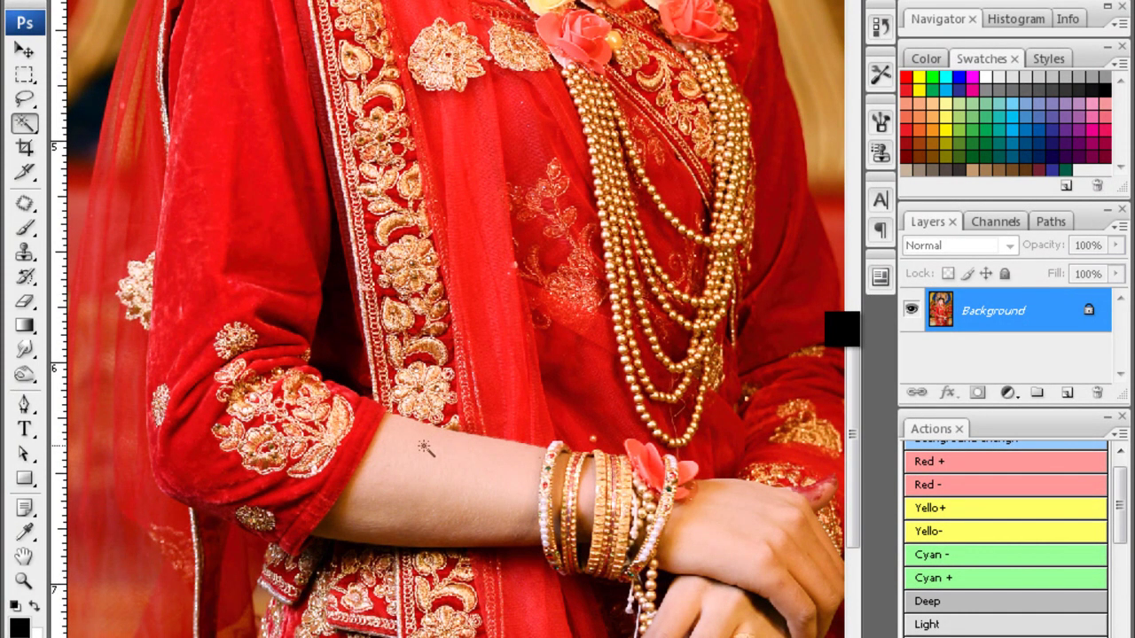
left_click_drag(843, 330, 693, 213)
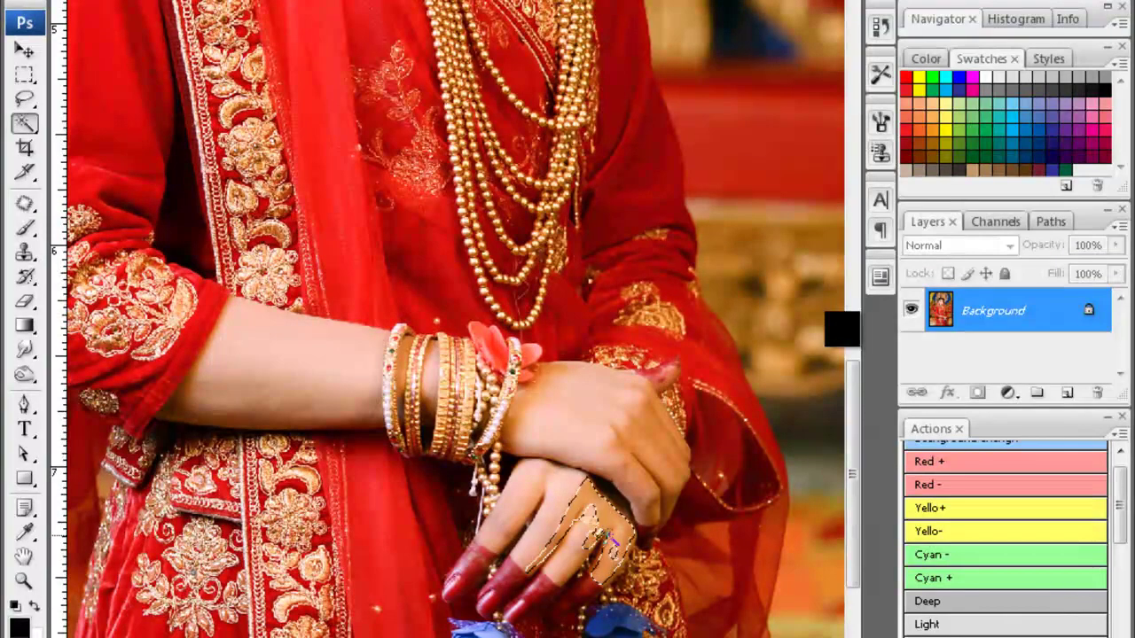
- Feather the hand selection and reduce its Yellows with Selective Color
key("ctrl+alt+d")
key("Return")
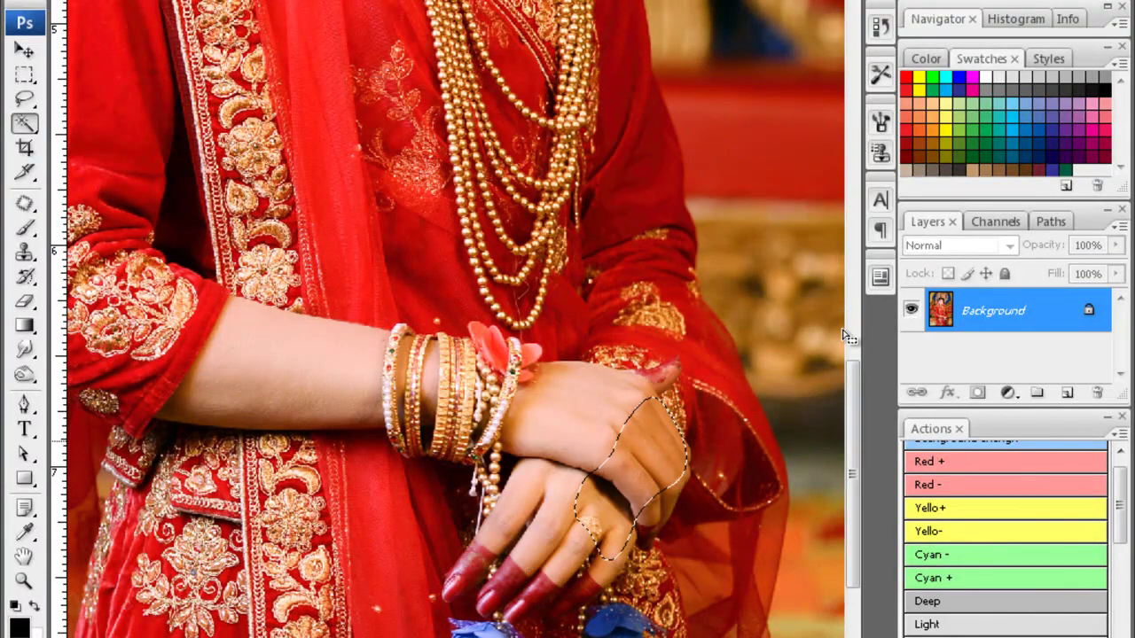
key("alt+i")
key("a")
key("s")
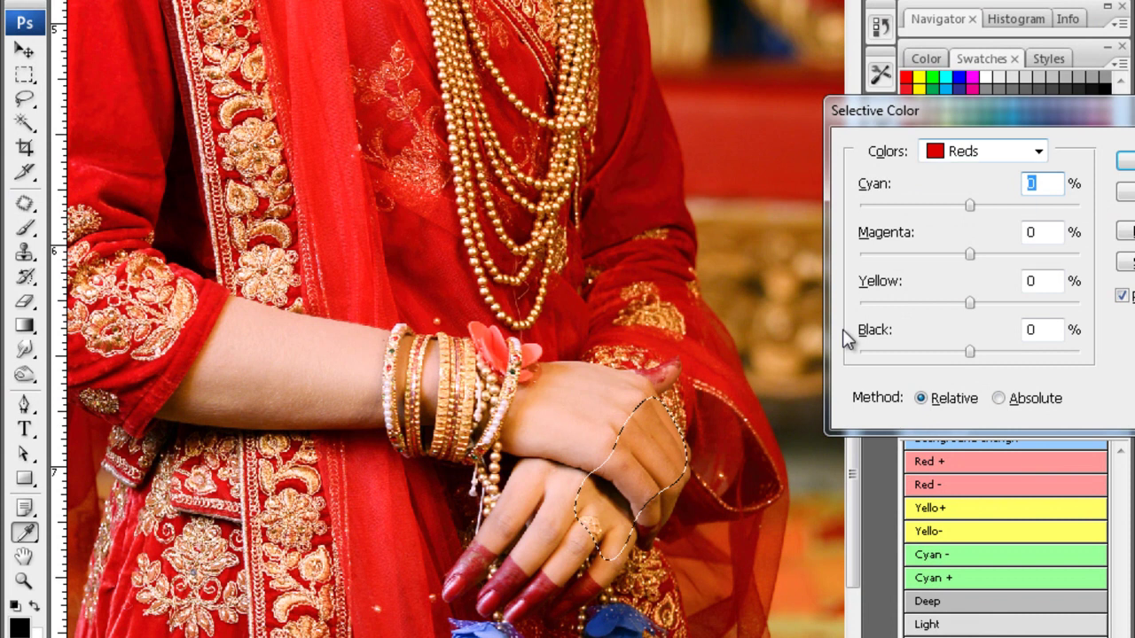
key("ctrl+2")
key("Tab")
key("Tab")
key("Tab")
key("Escape")
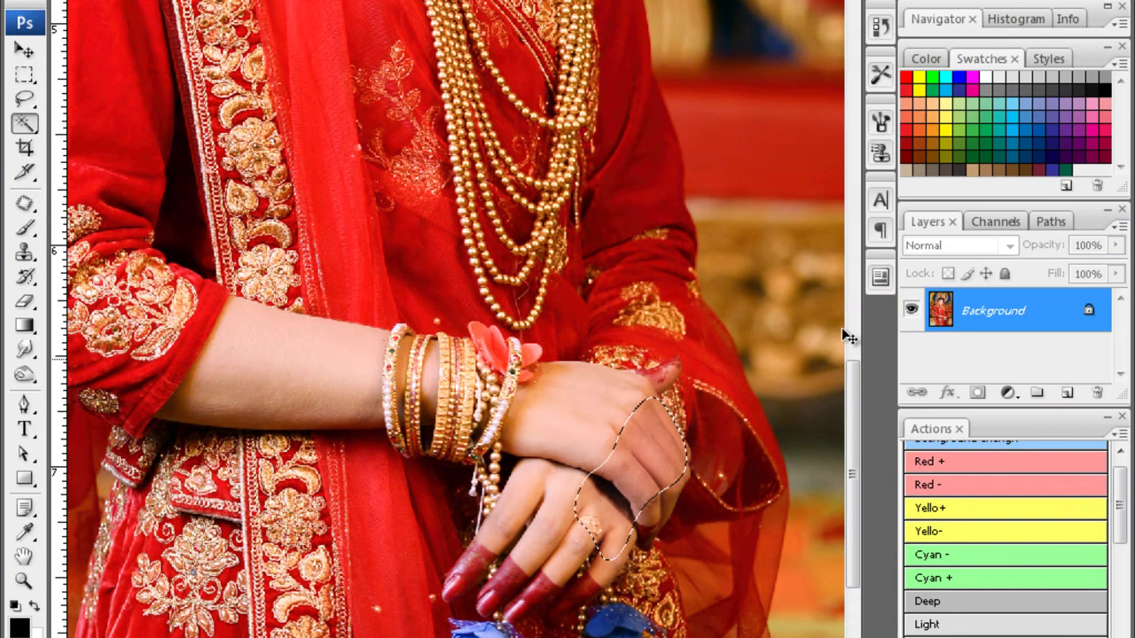
- Select the darker right side of the bride's face
key("w")
scroll(843, 326, "up", 5)
scroll(843, 326, "up", 3)
left_click_drag(416, 390, 469, 178)
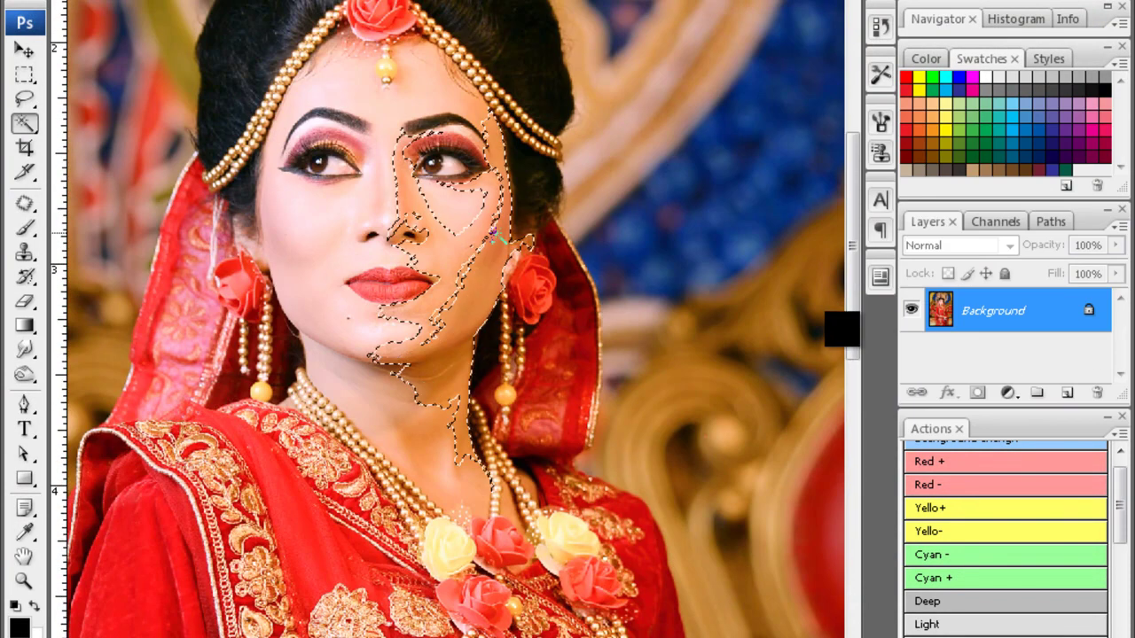
- Feather the right-face selection and reduce its Yellows with Selective Color
key("ctrl+alt+d")
key("Return")
key("alt+i")
key("a")
key("s")
key("alt+Down")
key("Down")
key("Return")
- Save the photo as a JPEG, then trace and feather a neck selection
key("Return")
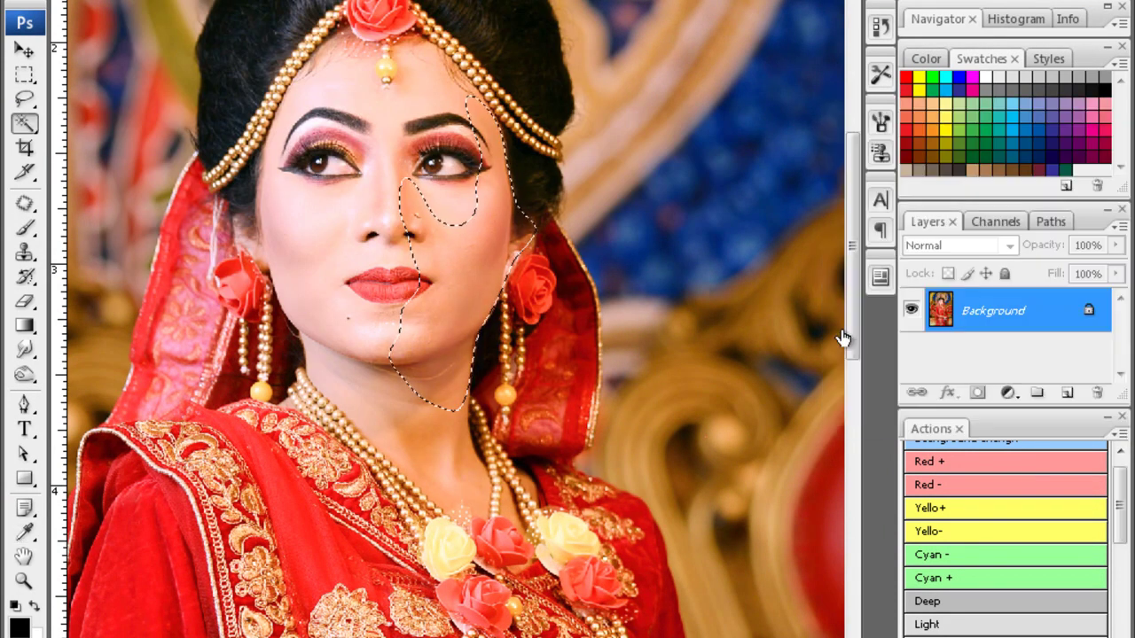
key("ctrl+s")
key("Return")
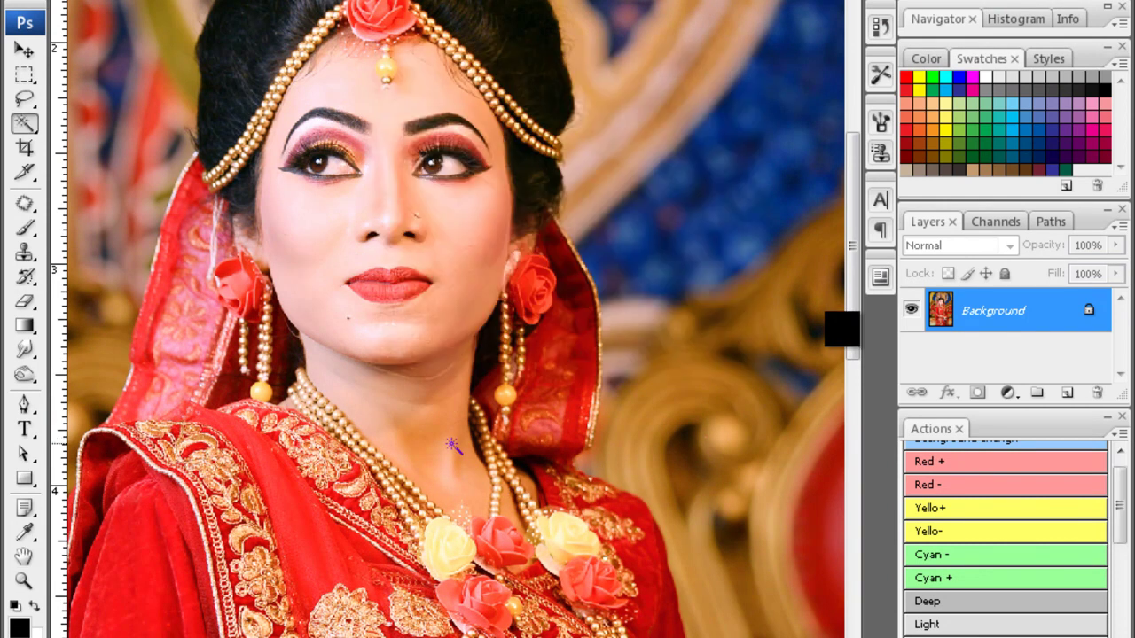
left_click_drag(452, 445, 408, 364)
key("ctrl+alt+d")
key("Return")
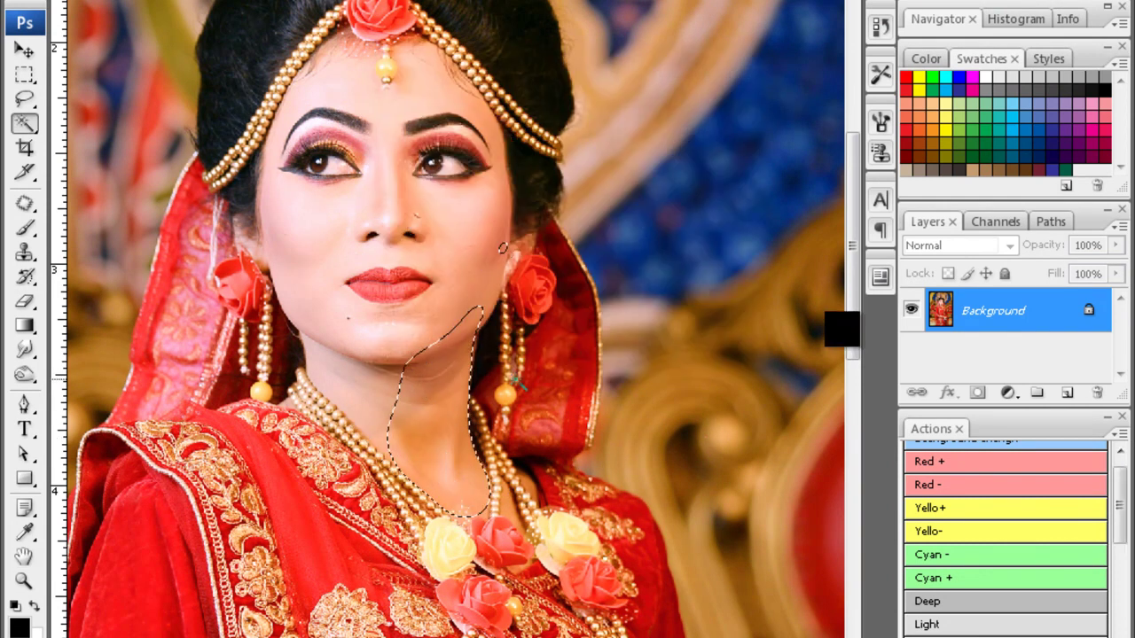
key("ctrl+plus")
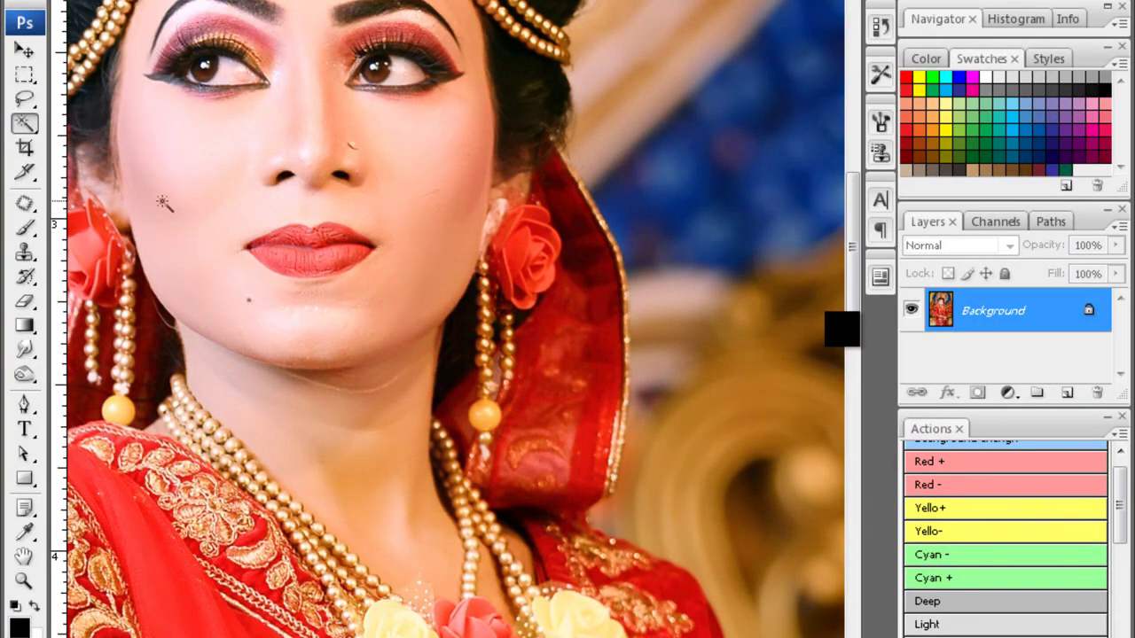
- Brighten the feathered left cheek with Curves and apply a Color Balance pass
key("ctrl+alt+d")
key("Return")
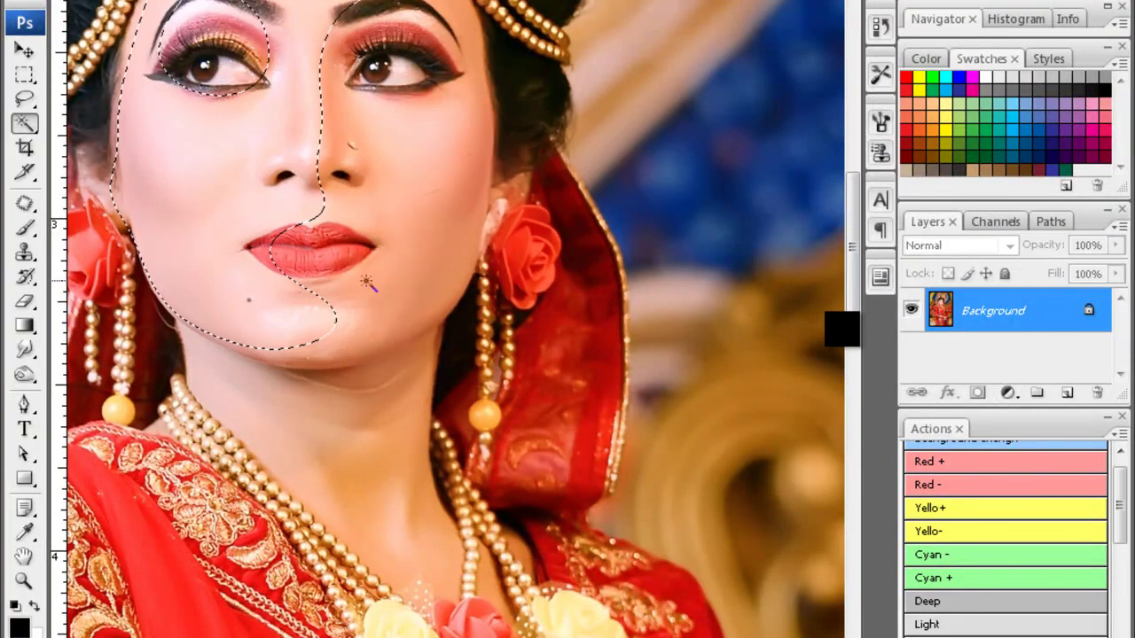
key("ctrl+m")
left_click_drag(843, 336, 847, 331)
key("Return")
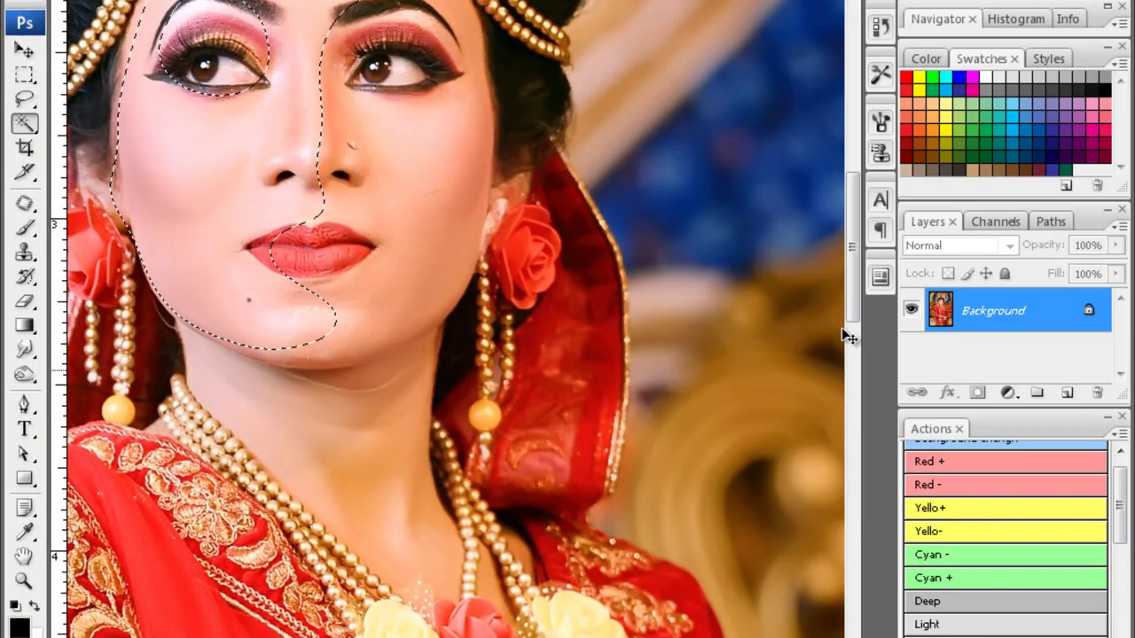
key("ctrl+b")
key("Return")
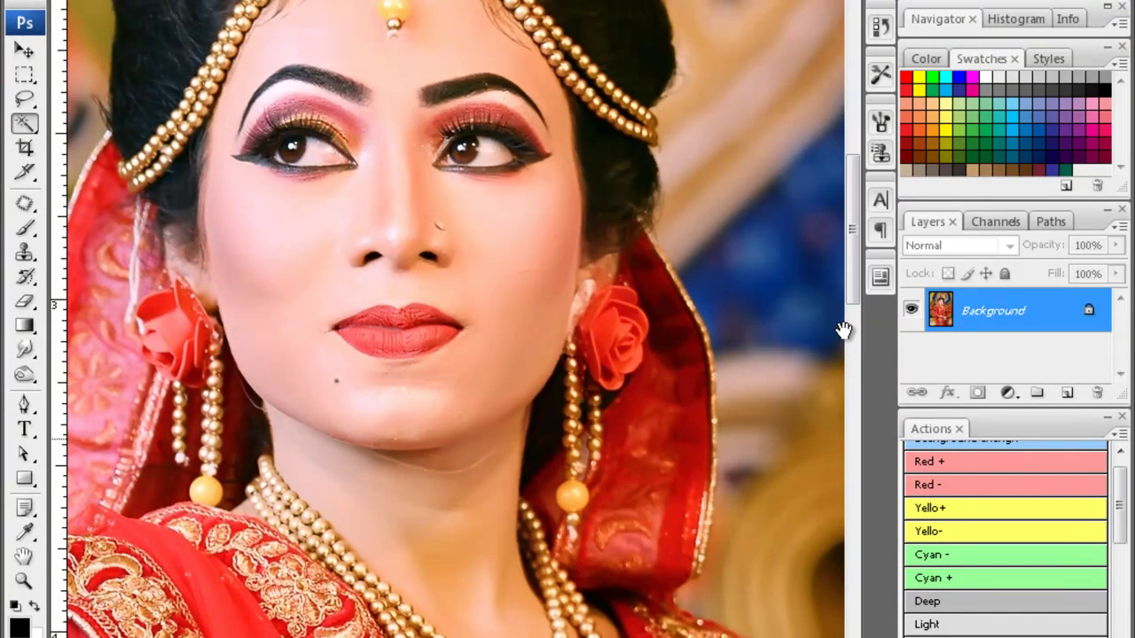
scroll(444, 354, "down", 5)
- Magic Wand-select the neck skin in three clicks and feather it by 10 pixels
key("w")
left_click(625, 292)
left_click(542, 309, "shift")
left_click(558, 235, "shift")
key("ctrl+alt+d")
type("10")
key("Return")
- Reduce the neck's Yellows with Selective Color, then apply Color Balance on the full view
key("alt+i")
key("a")
key("s")
key("alt+Down")
key("Down")
key("Return")
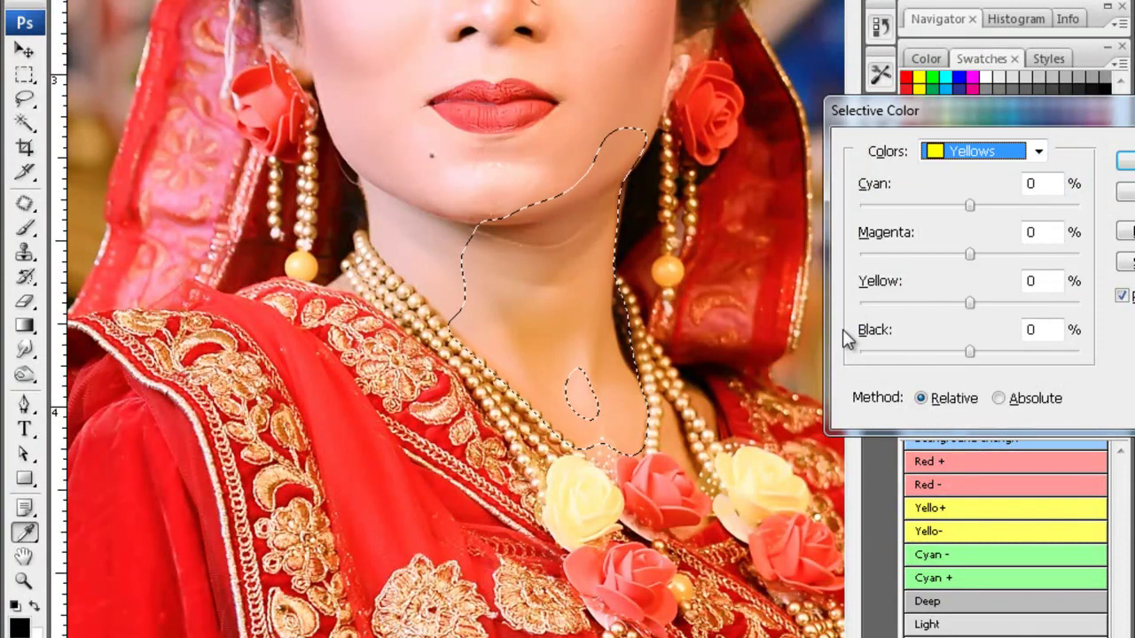
key("Tab")
key("Escape")
key("ctrl+0")
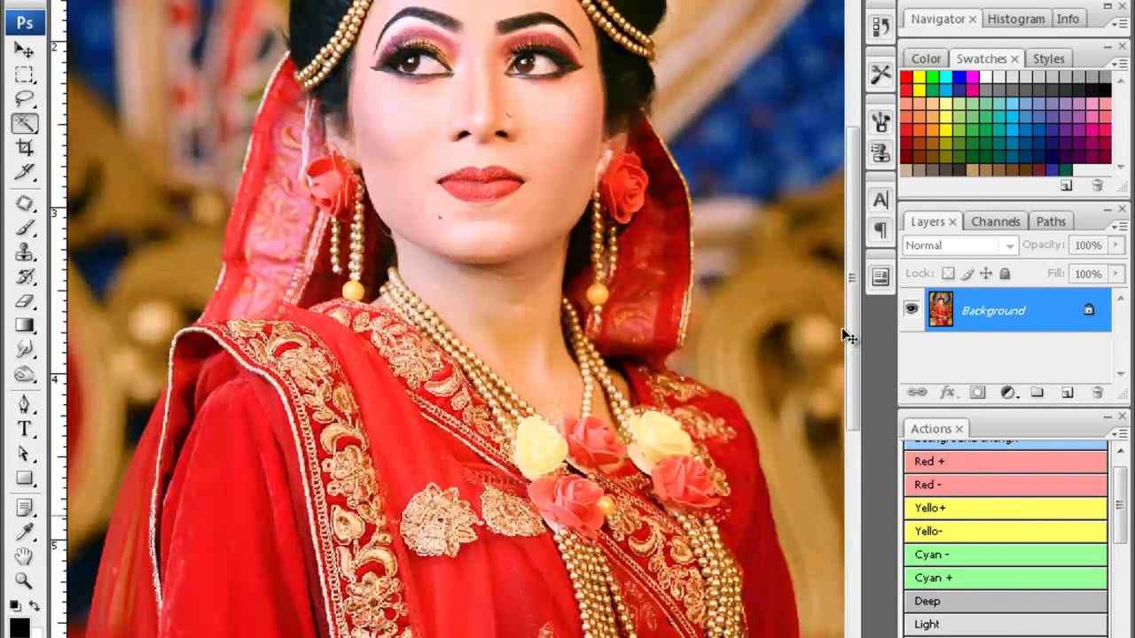
key("ctrl+b")
key("Escape")
- Apply a Selective Color adjustment on the Blacks range of the whole portrait
key("ctrl+0")
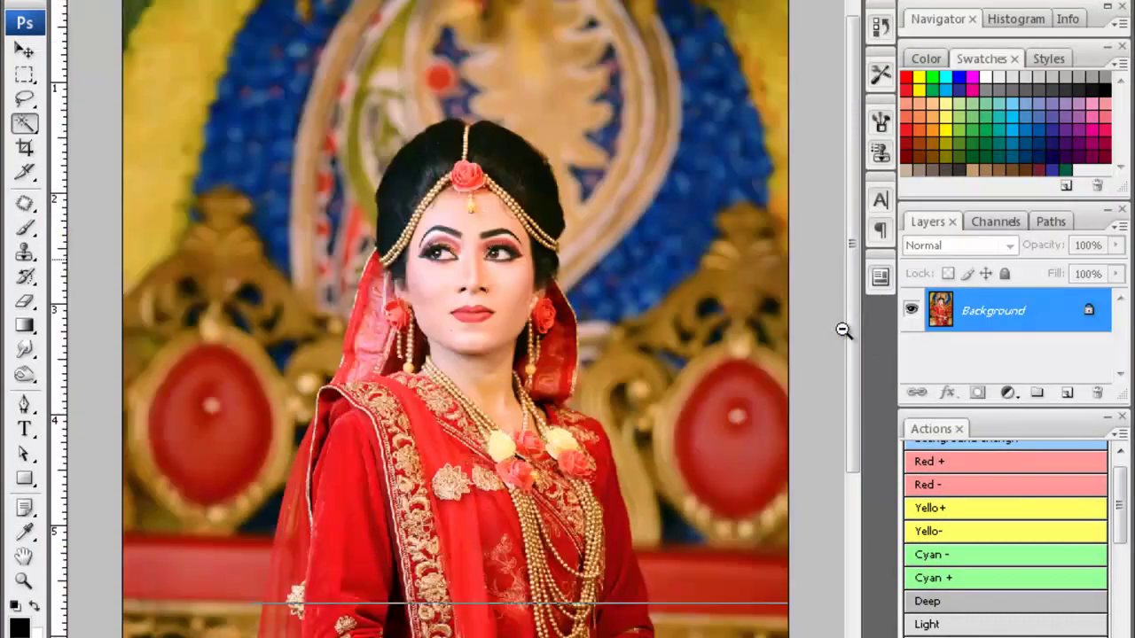
key("alt+i")
key("a")
key("s")
key("alt+Down")
key("End")
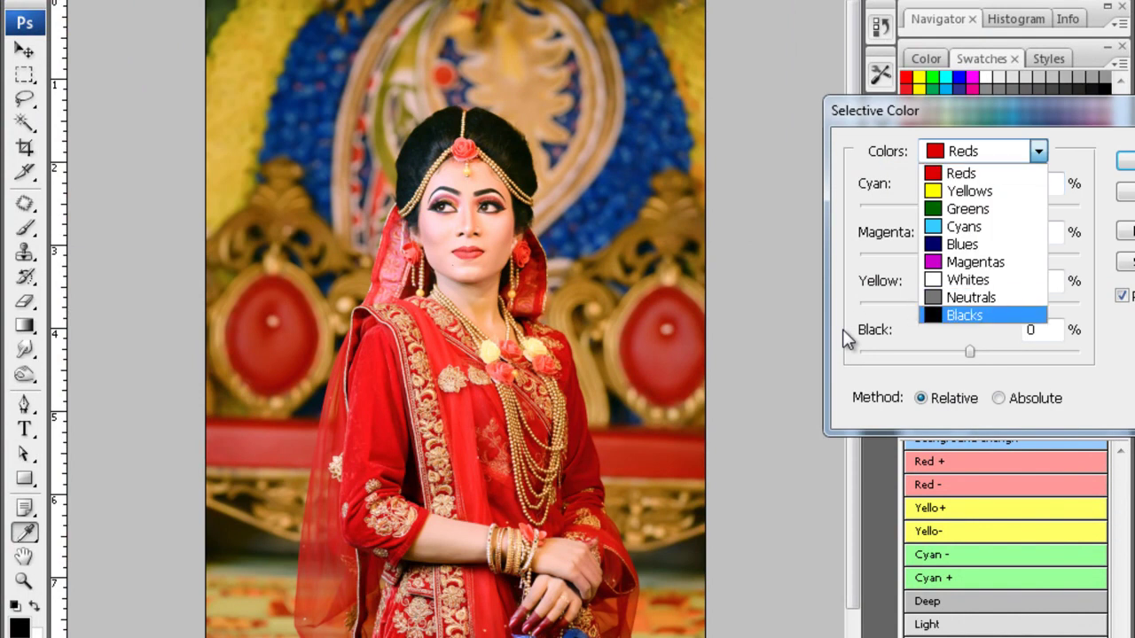
key("Return")
key("Escape")
- Cancel Brightness/Contrast without changes, zoom out, and close the portrait
key("alt+i")
key("a")
key("c")
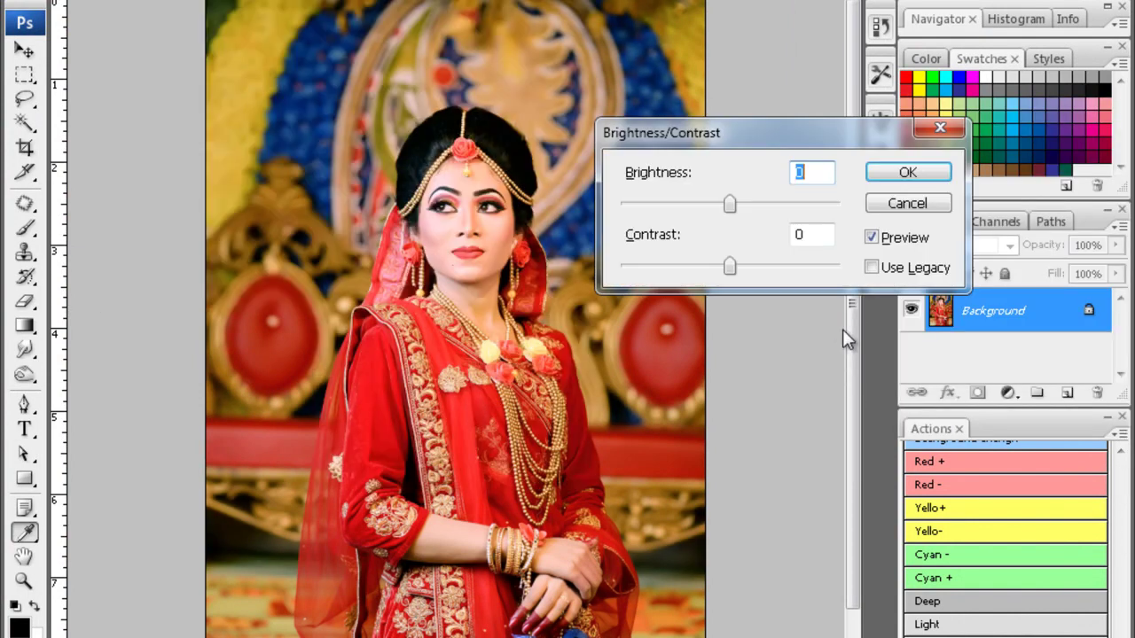
key("Escape")
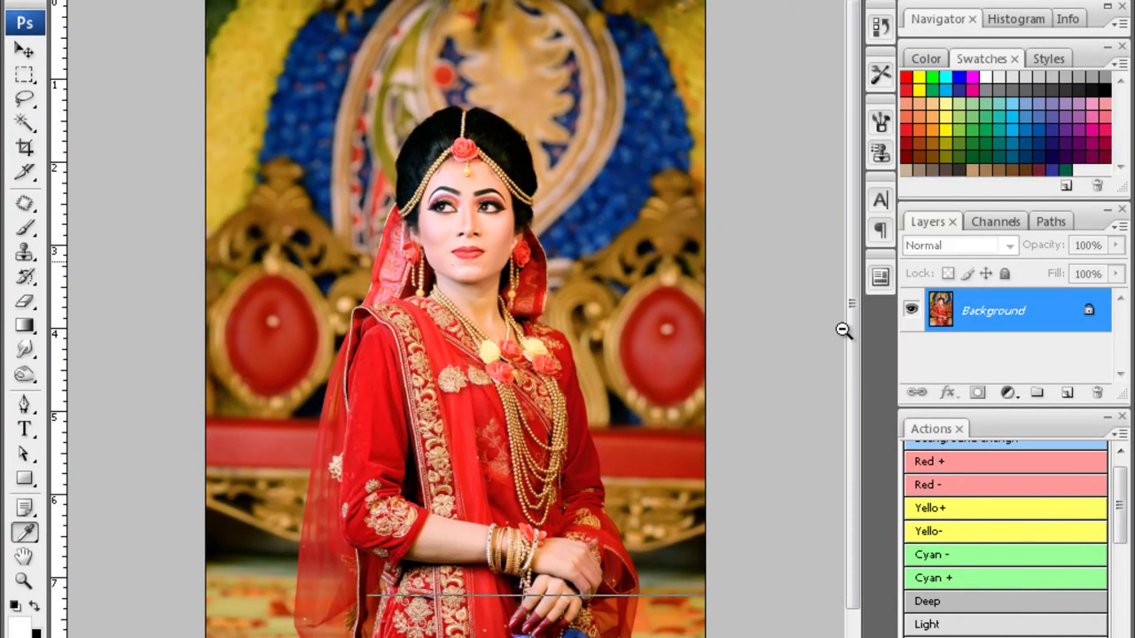
left_click(842, 330, "alt")
left_click(842, 330, "alt")
key("o")
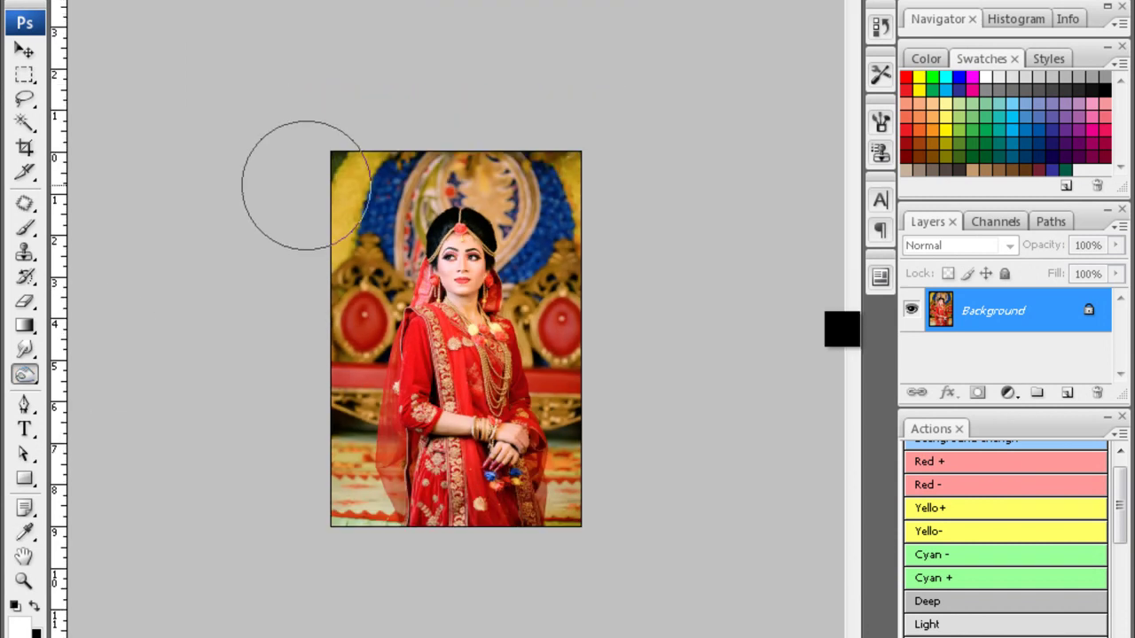
key("ctrl+w")
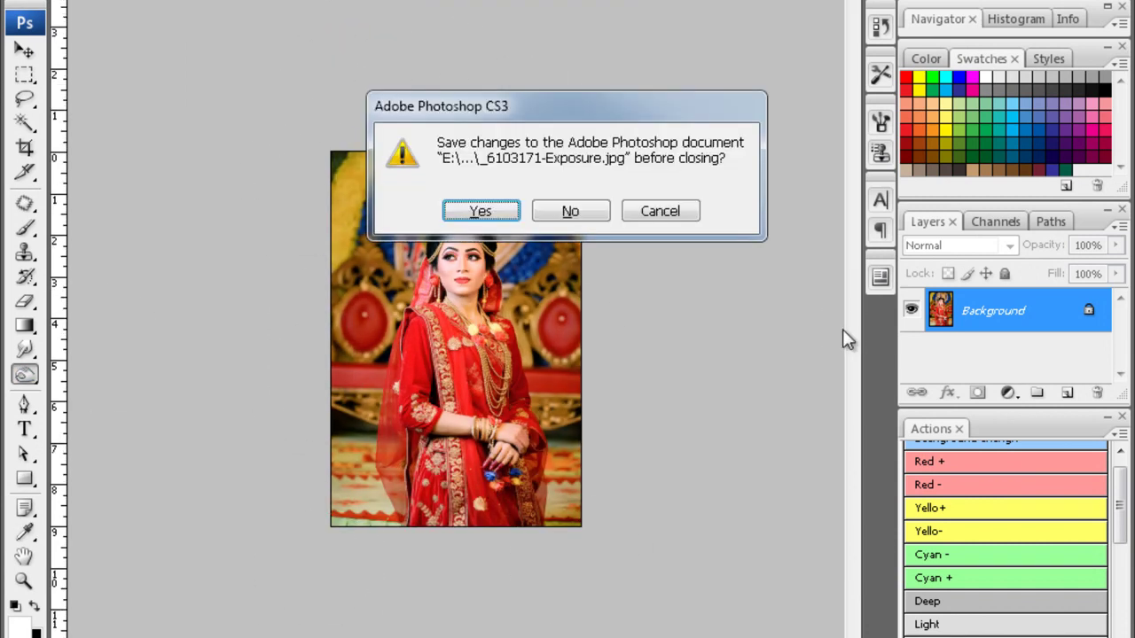
- Answer the save prompt and crop the next sideways bride photo
key("n")
key("c")
key("ctrl+alt+r")
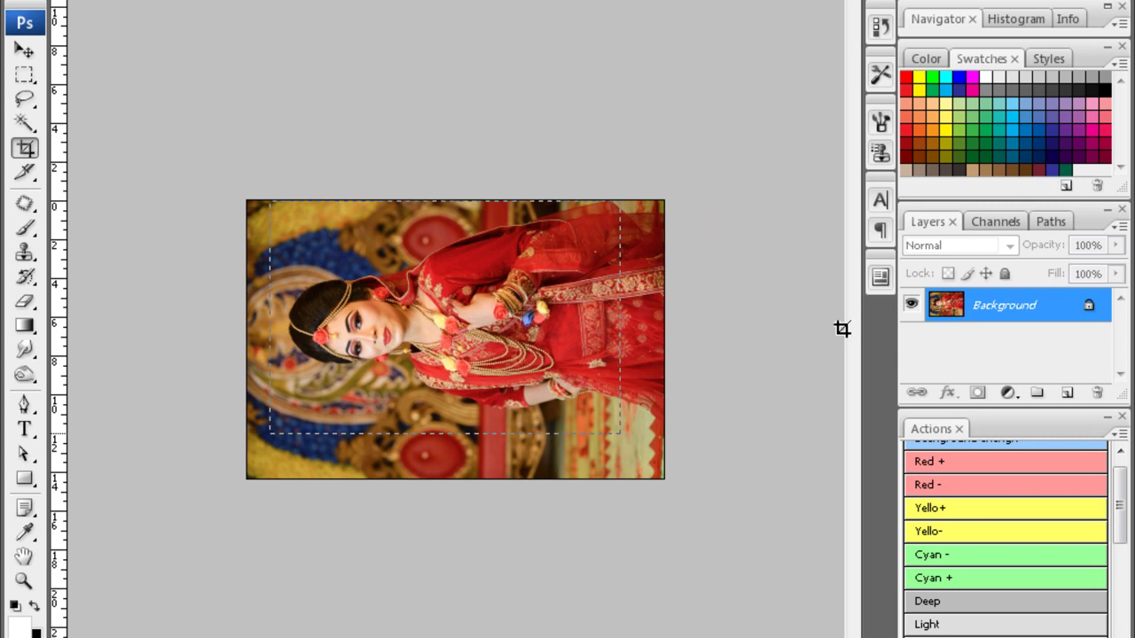
key("Return")
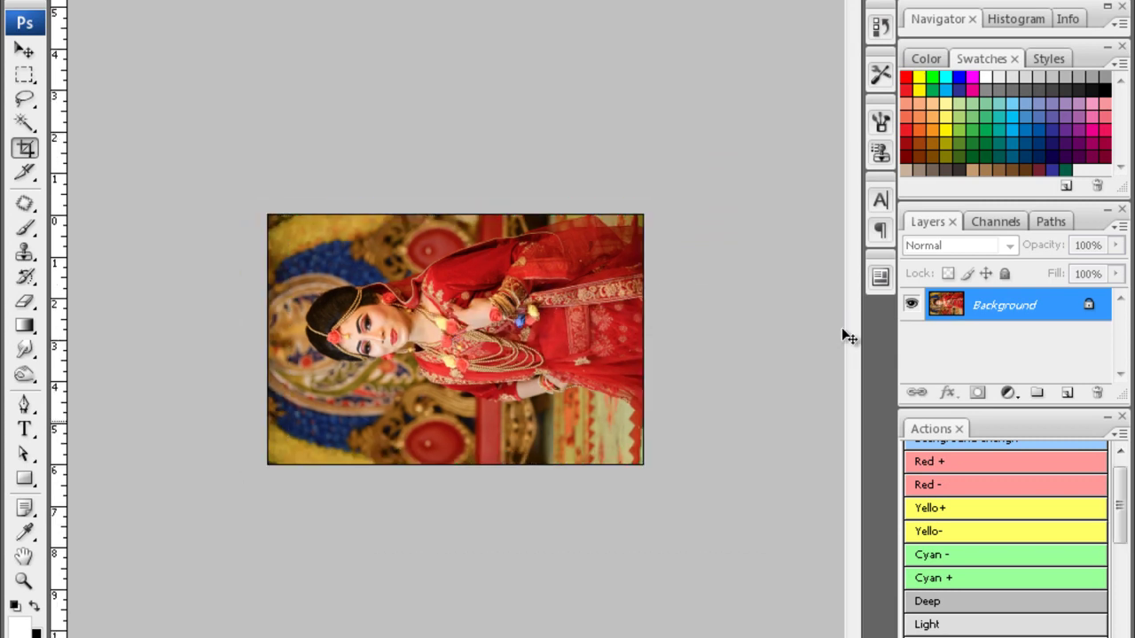
- Zoom in on the new photo and rotate it back upright
key("ctrl+plus")
key("alt+i")
key("Escape")
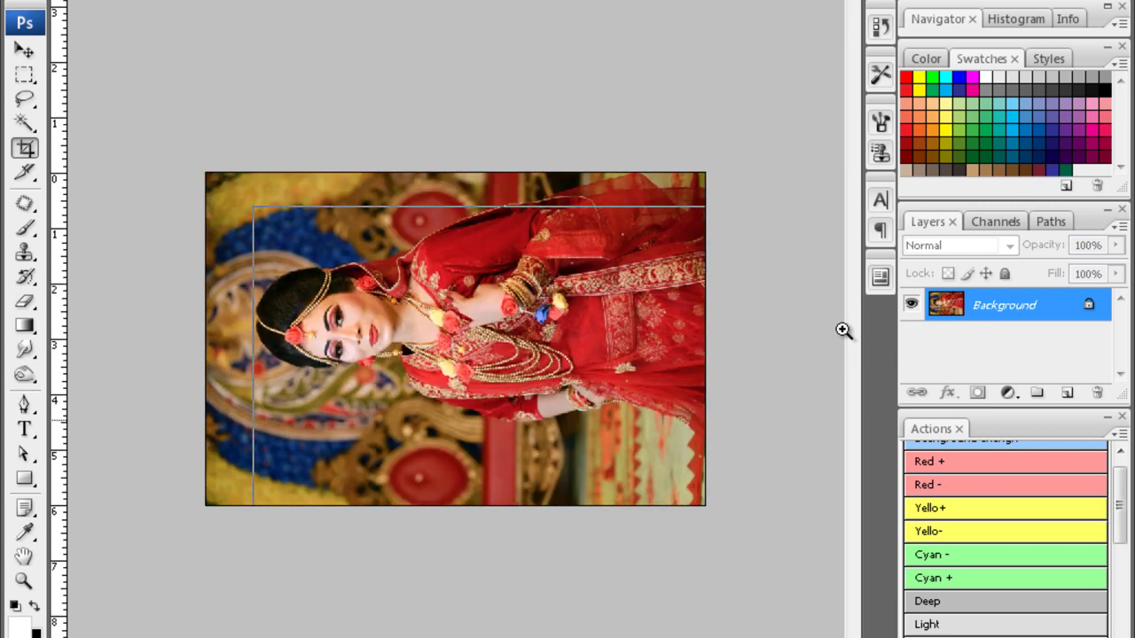
key("ctrl+plus")
key("ctrl+plus")
key("ctrl+z")
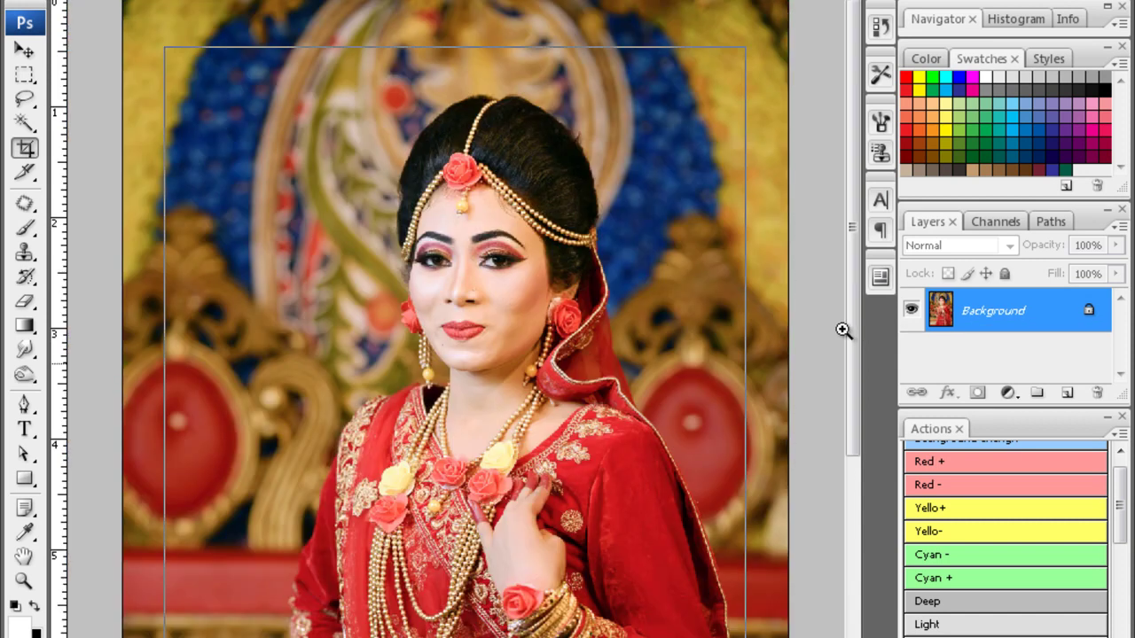
- Close and feather the cheek outline, then adjust its Yellows with Selective Color
double_click(561, 335)
key("ctrl+alt+d")
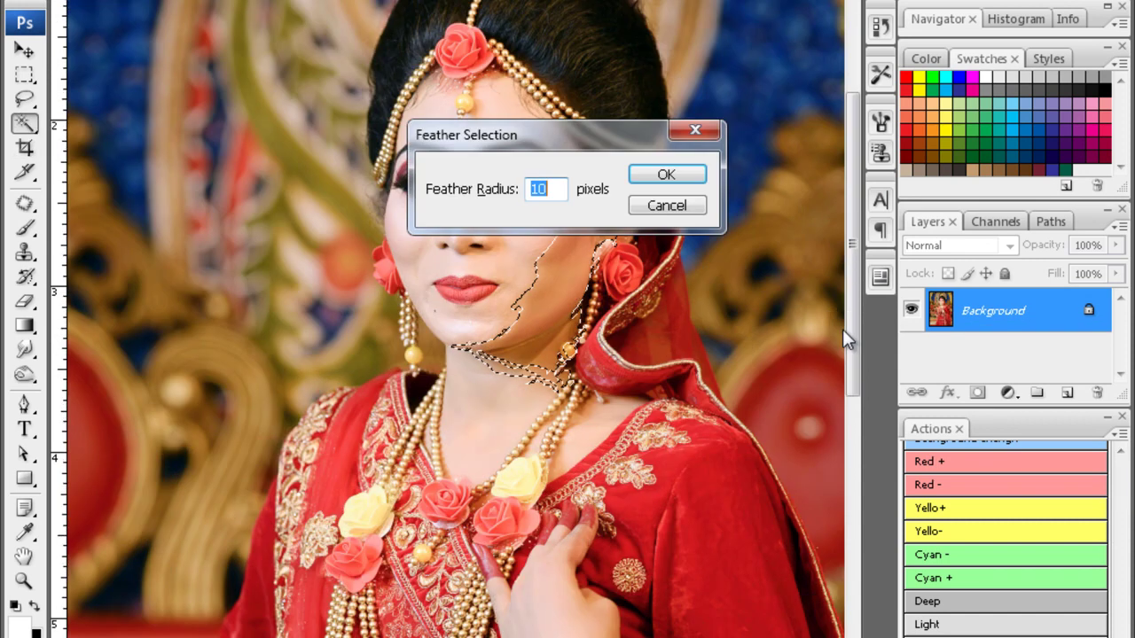
key("Return")
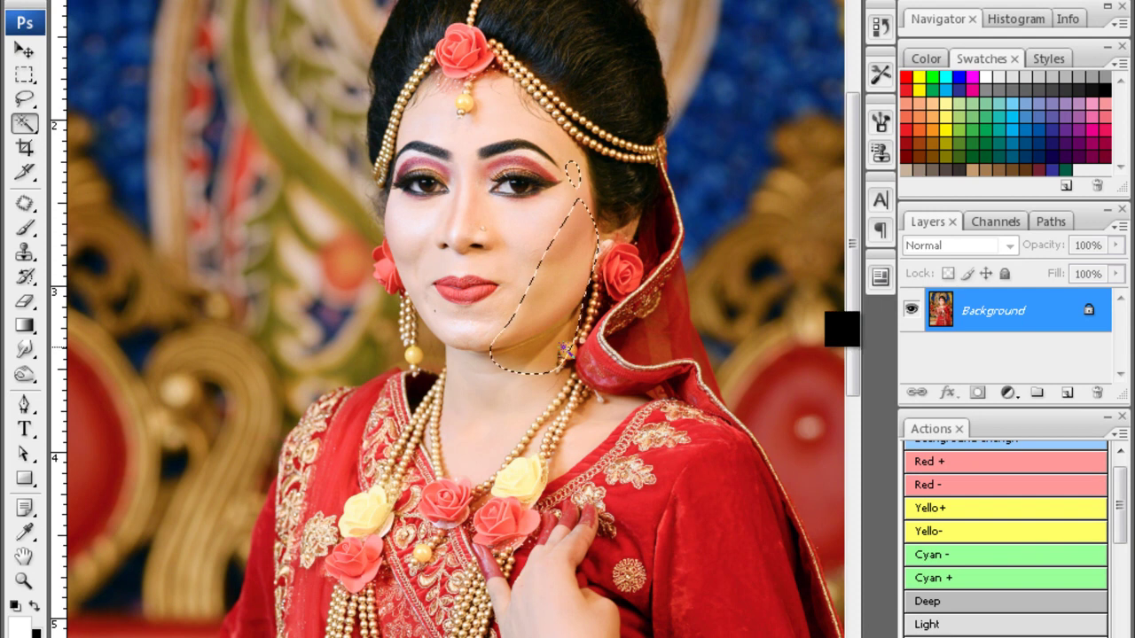
key("alt+i")
key("a")
key("s")
key("alt+Down")
key("Down")
key("Return")
key("Tab")
key("Return")
- Deselect the cheek, zoom in on the face, and feather the face selection by 30 px
key("ctrl+d")
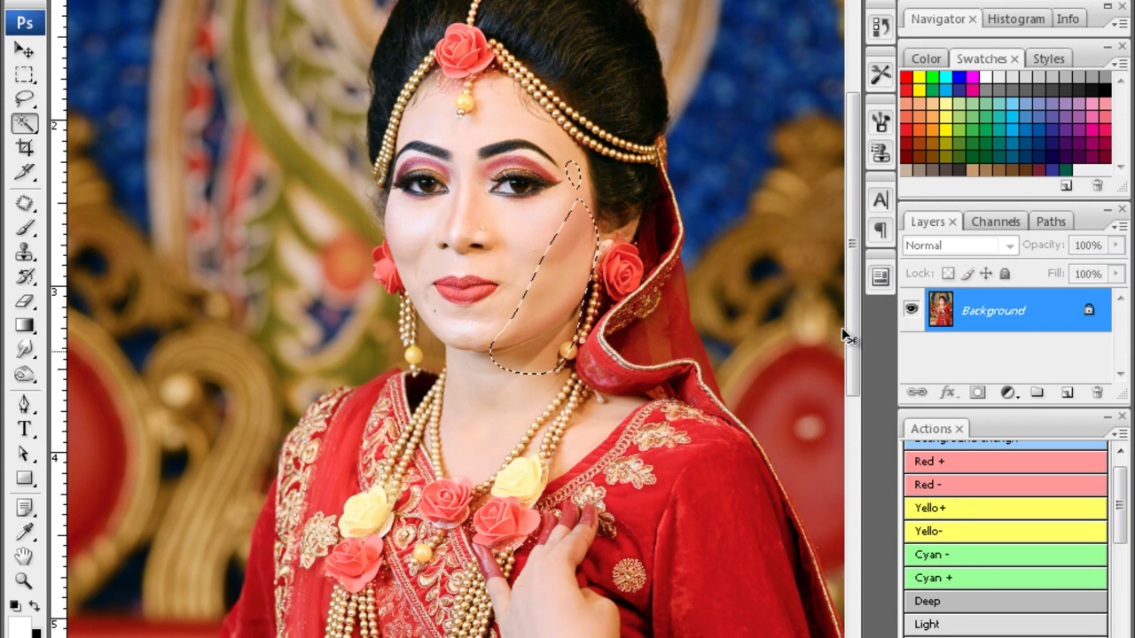
key("ctrl+plus")
scroll(233, 325, "up", 3)
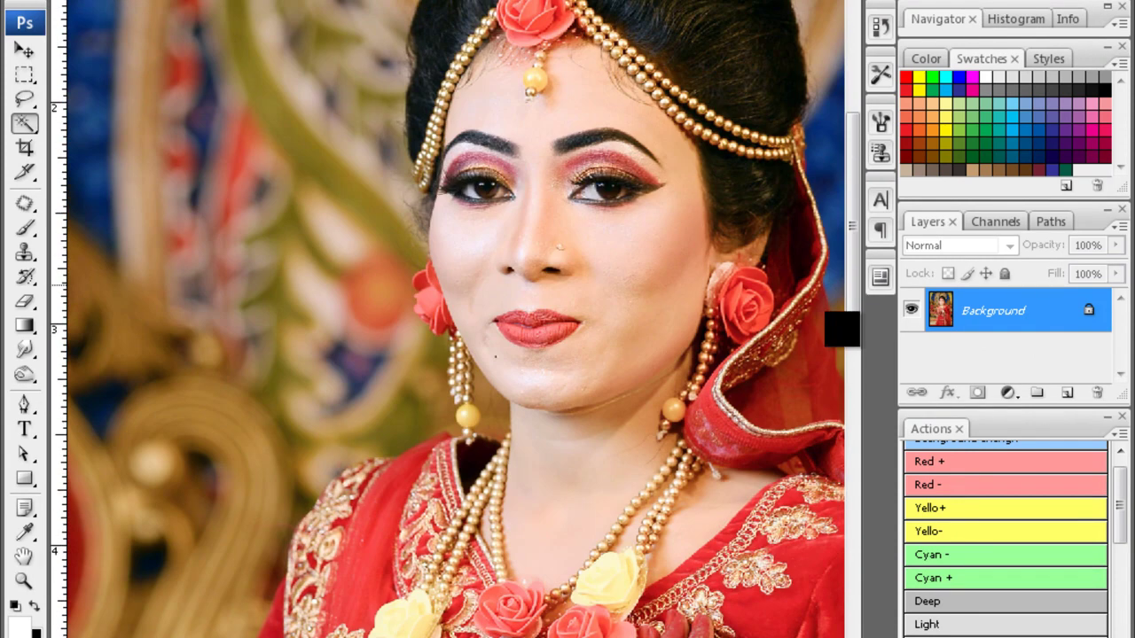
key("ctrl+shift+d")
key("ctrl+alt+d")
key("Return")
- Lower the face's tone curve, then smooth the skin with Noiseware noise reduction
key("ctrl+m")
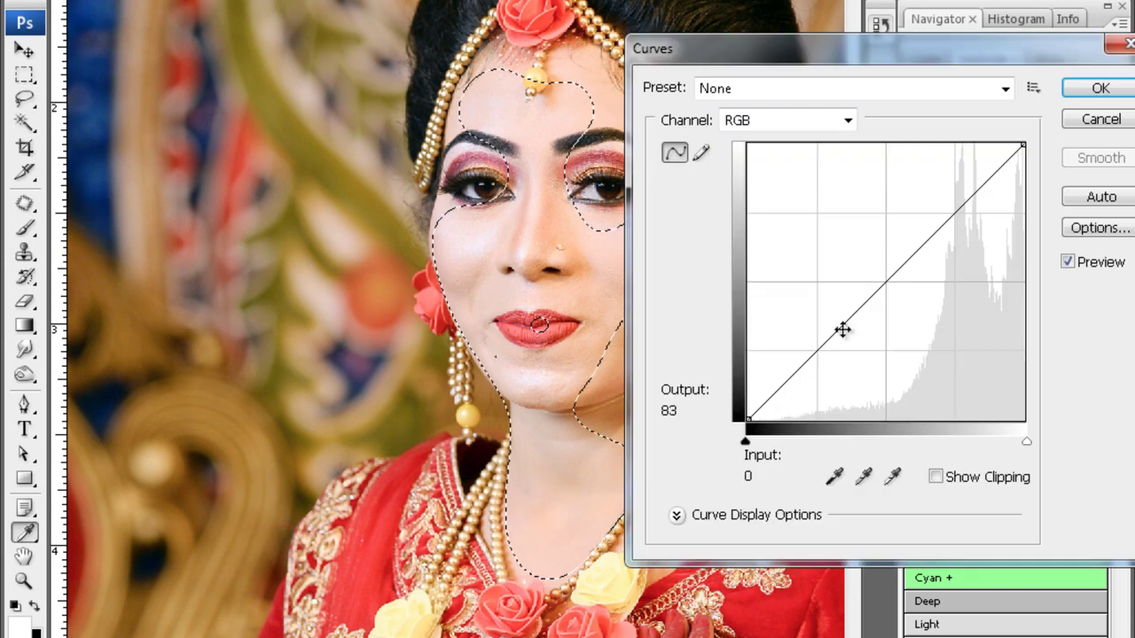
left_click_drag(842, 330, 799, 373)
key("Return")
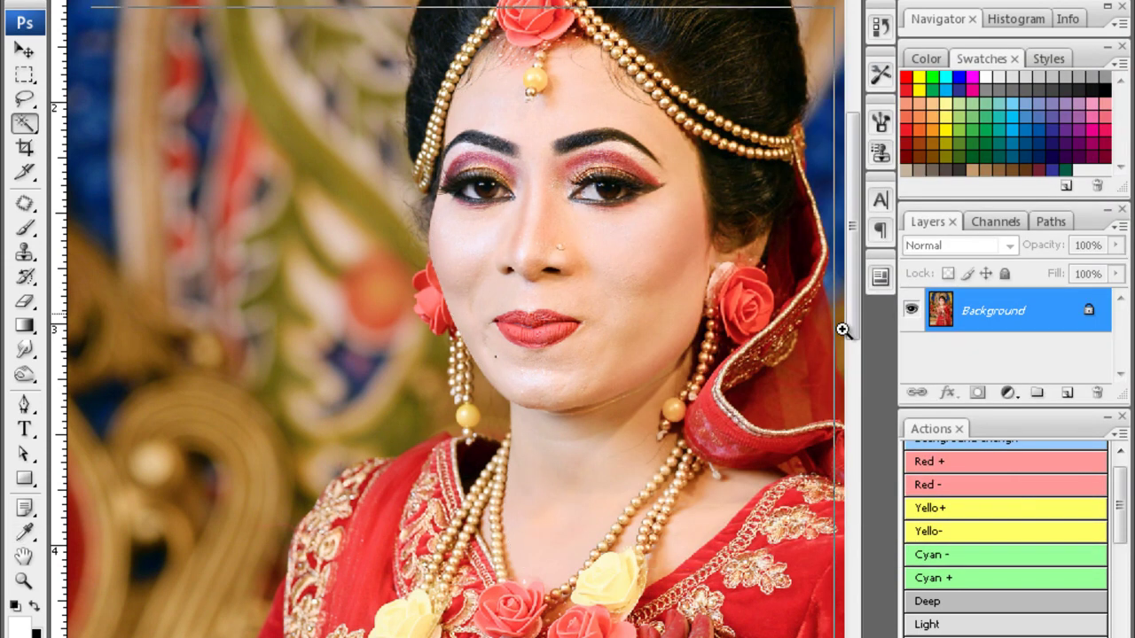
key("ctrl+alt+f")
key("Return")
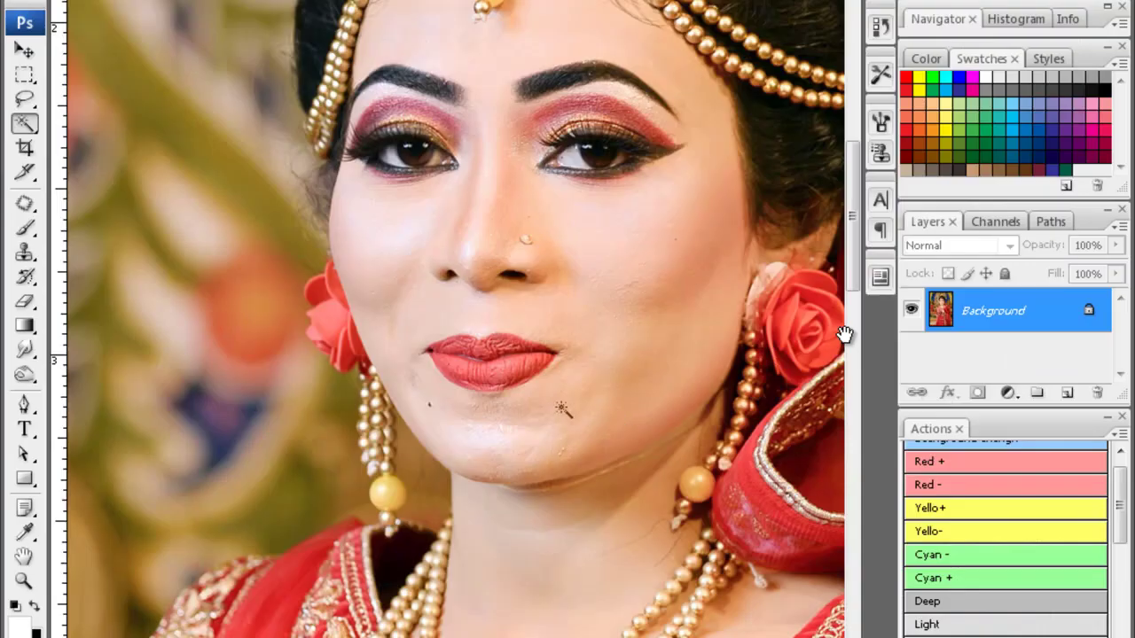
- Clone clean chin skin over blemishes, then select the shaded forehead and cheek for feathering
key("s")
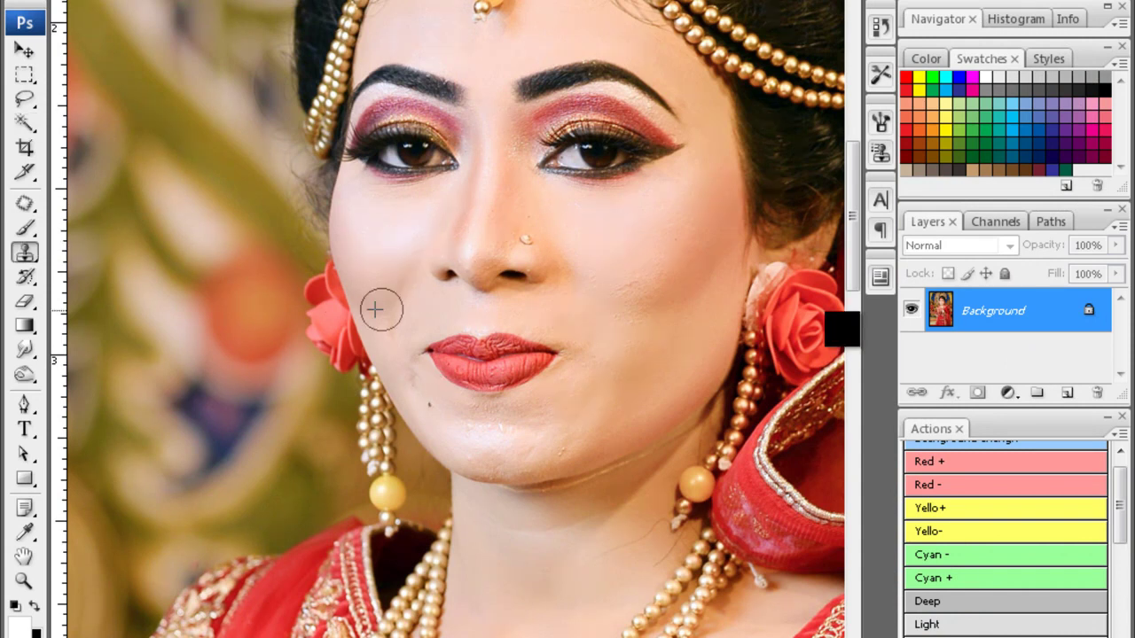
left_click_drag(487, 213, 393, 264)
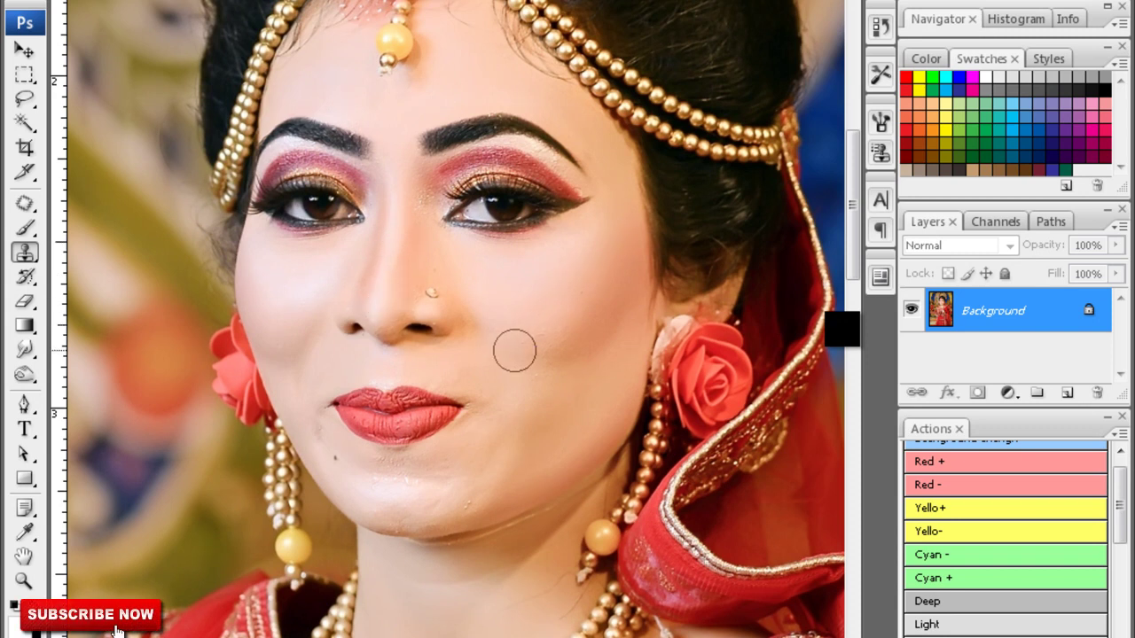
scroll(514, 352, "down", 2)
left_click(400, 446, "alt")
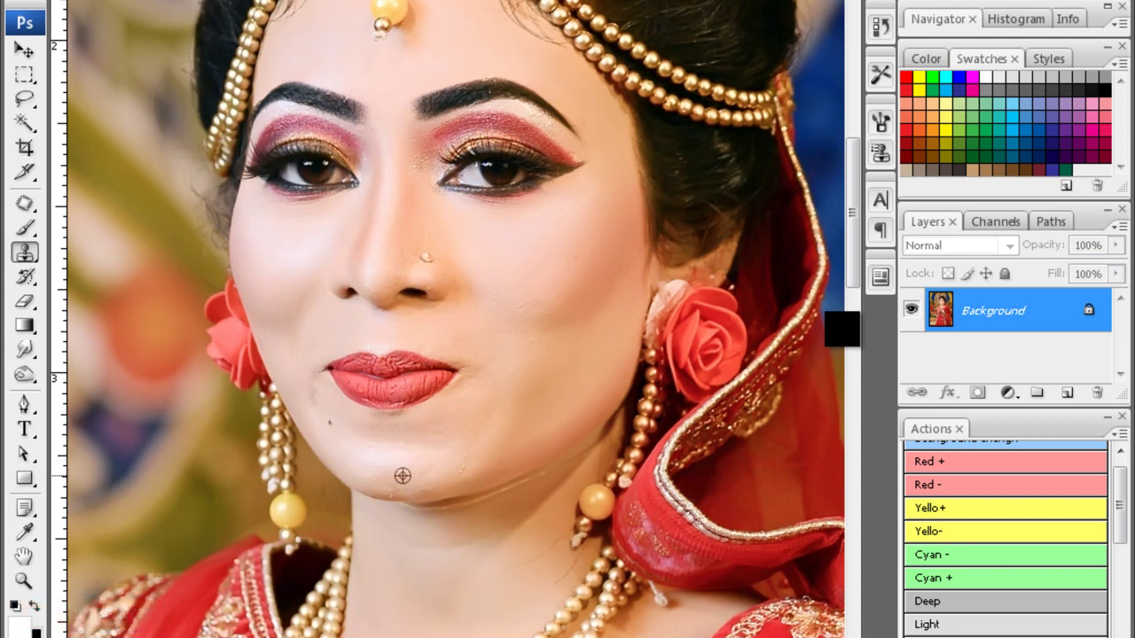
scroll(356, 392, "left", 2)
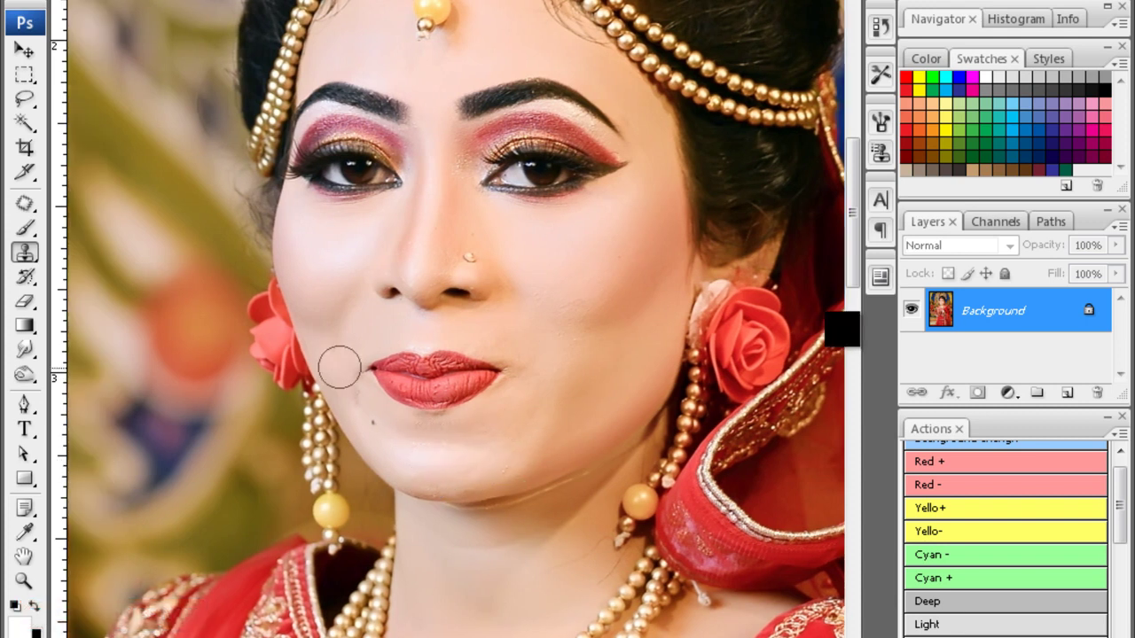
scroll(345, 396, "up", 2)
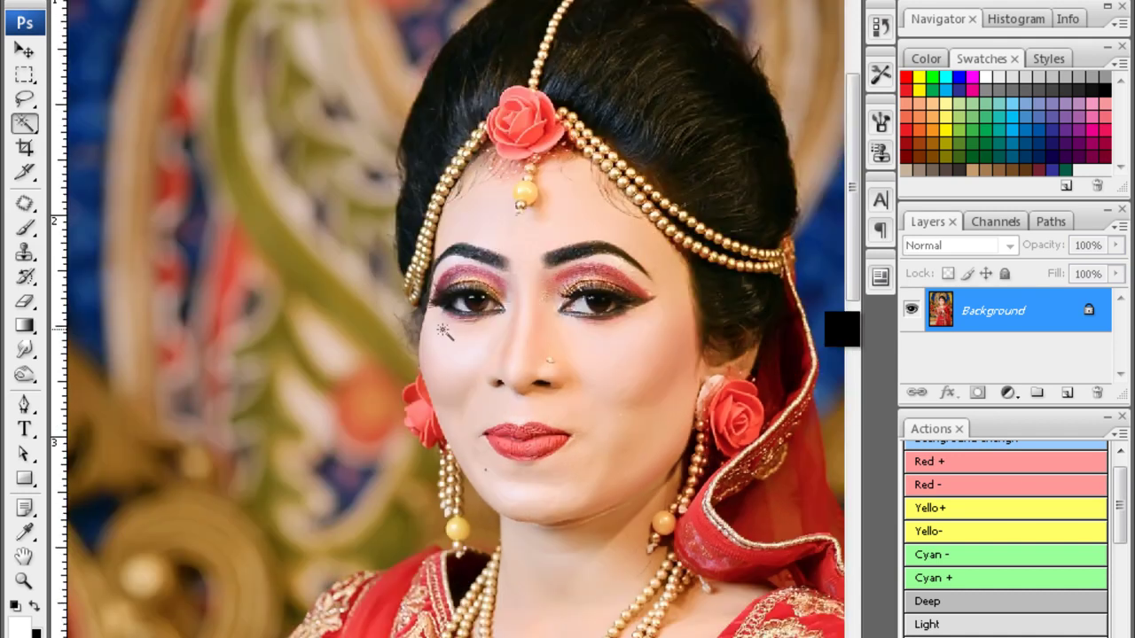
left_click(441, 330)
key("ctrl+alt+d")
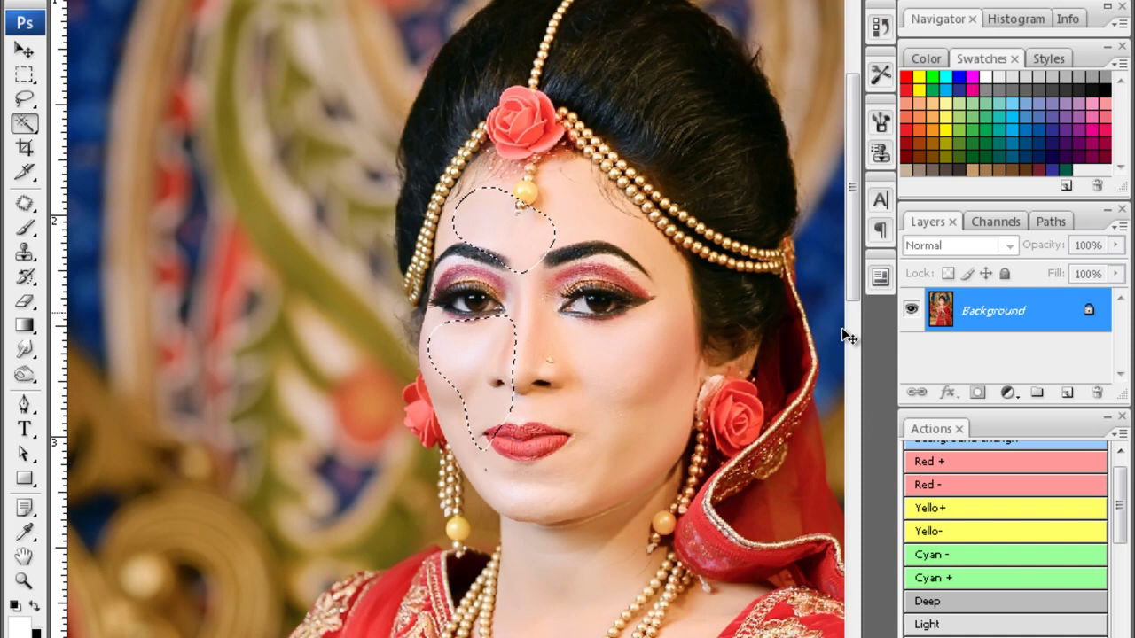
- Brighten the feathered forehead and cheek area with Curves and deselect
key("ctrl+m")
left_click_drag(836, 345, 842, 329)
key("Return")
key("ctrl+d")
- Zoom out to the full photo, then zoom back in on it in steps
key("ctrl+0")
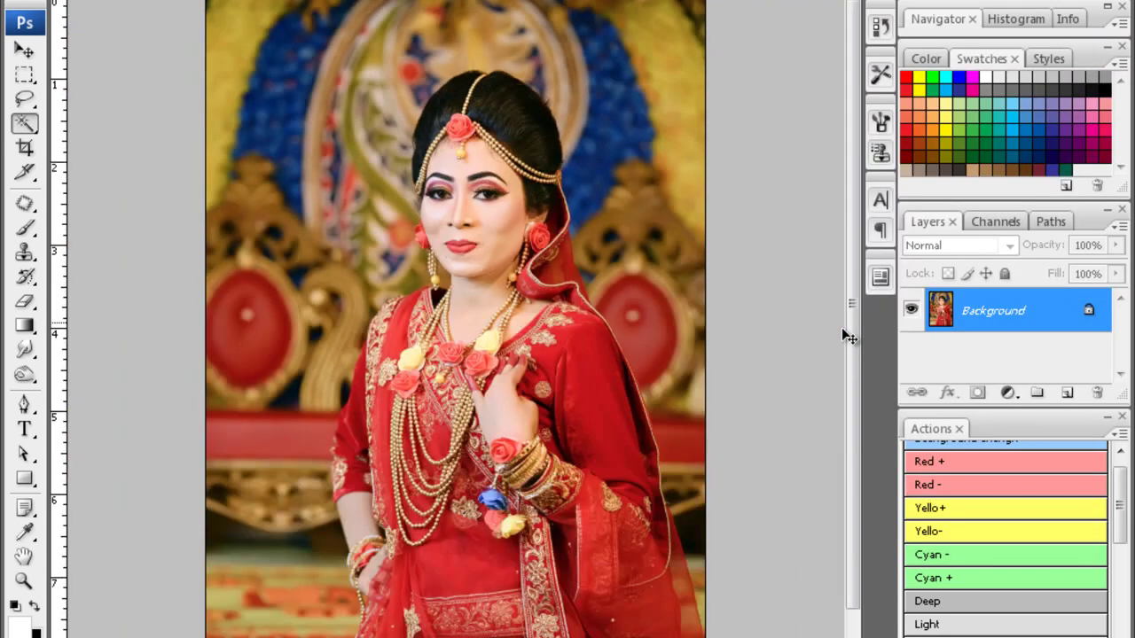
key("ctrl+minus")
key("ctrl+minus")
key("o")
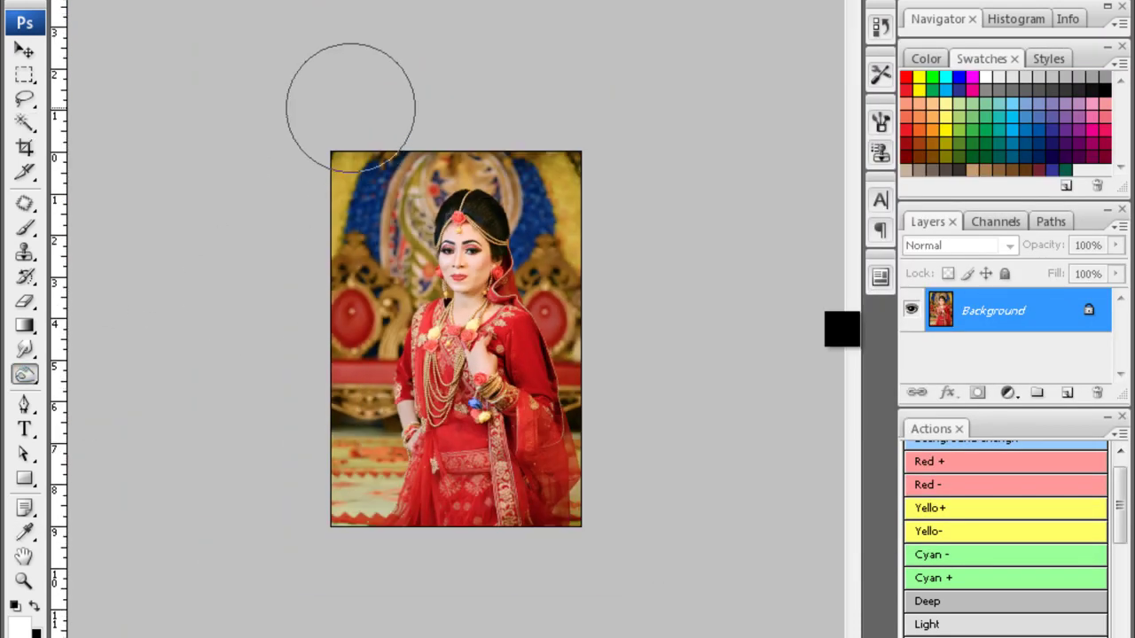
left_click(843, 330, "ctrl")
left_click(842, 330, "ctrl")
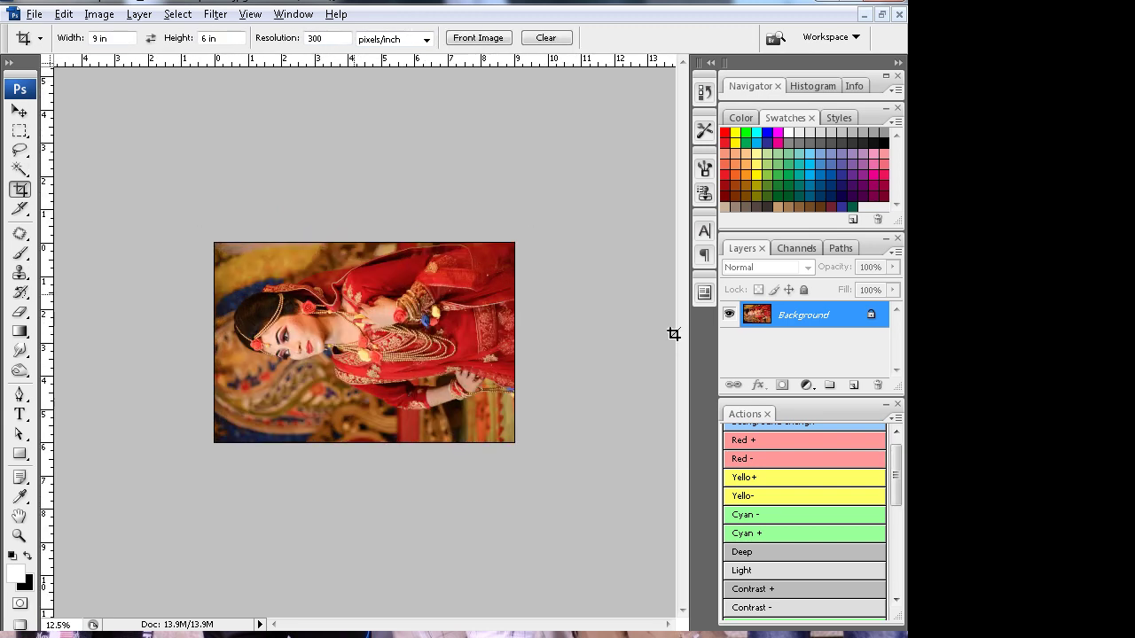
left_click(674, 334, "ctrl")
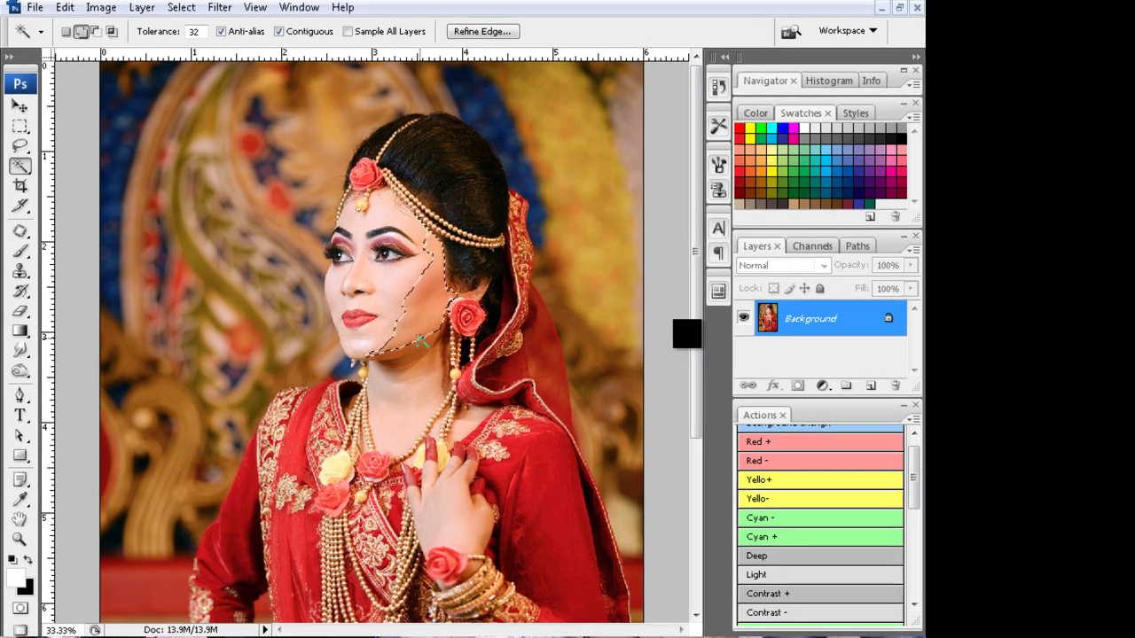
- Feather the chin and cheek selections by 30 px and apply Color Balance to the cheek
key("alt+ctrl+d")
key("Return")
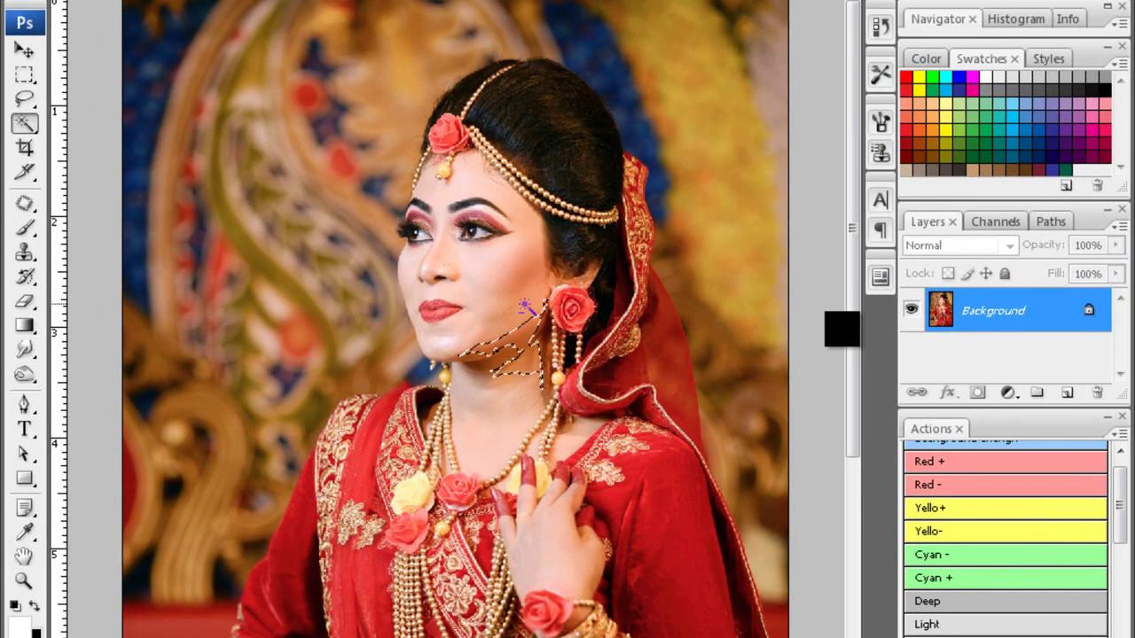
key("alt+ctrl+d")
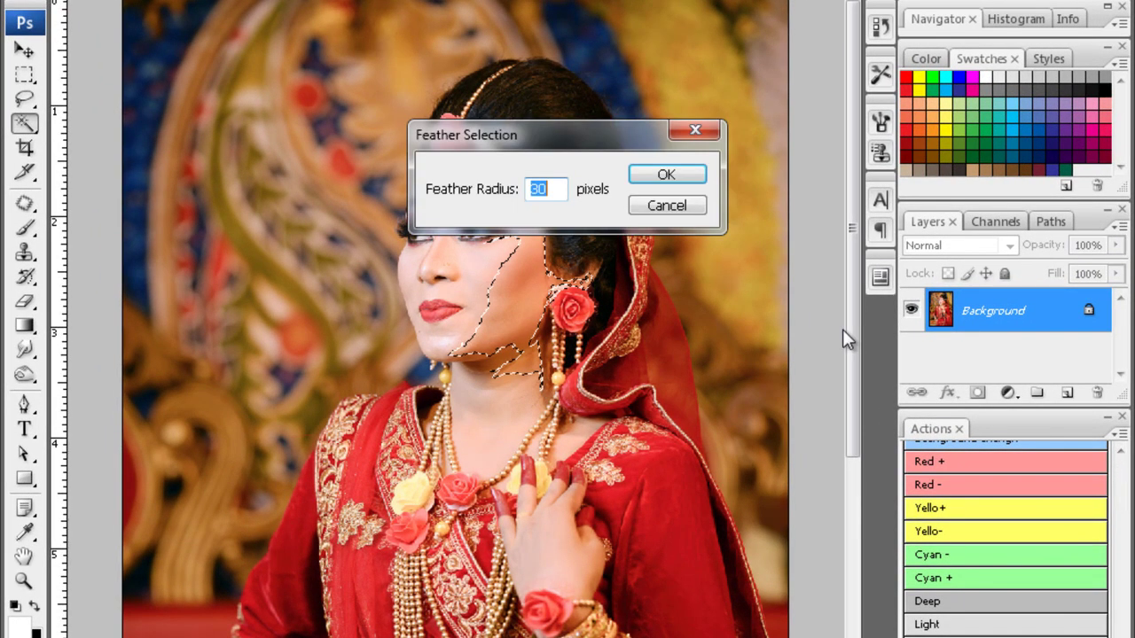
key("Return")
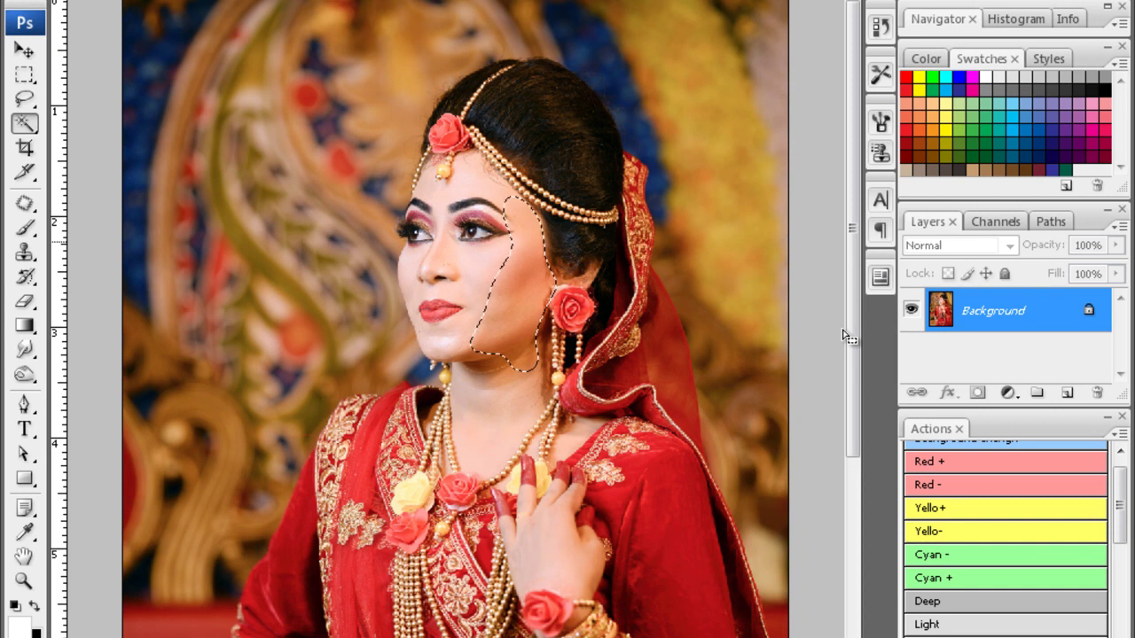
key("ctrl+b")
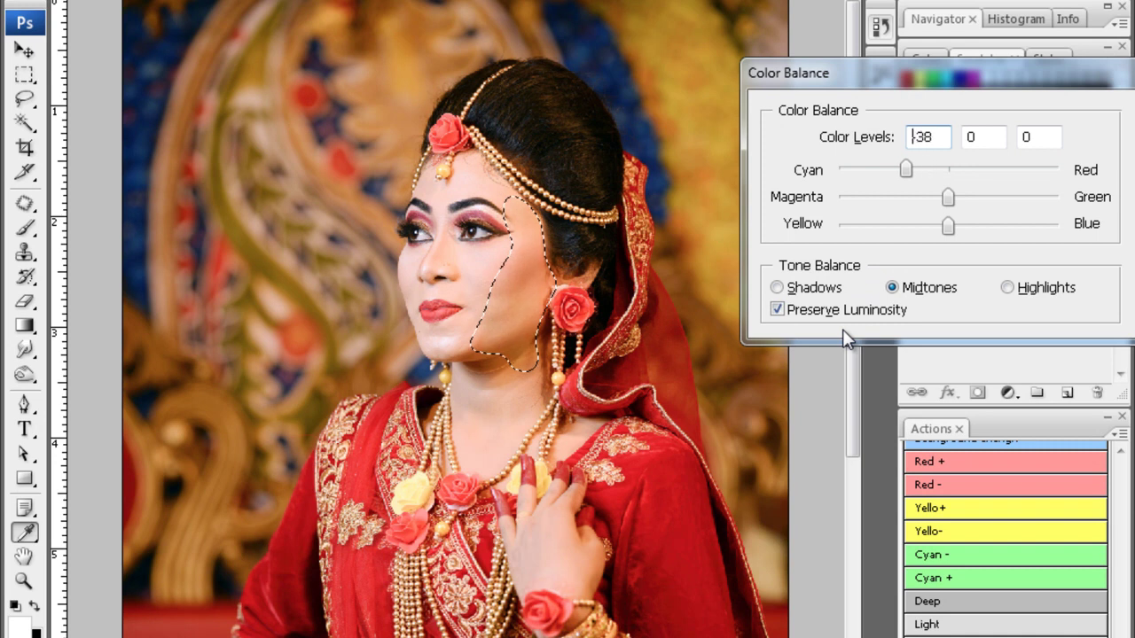
key("Return")
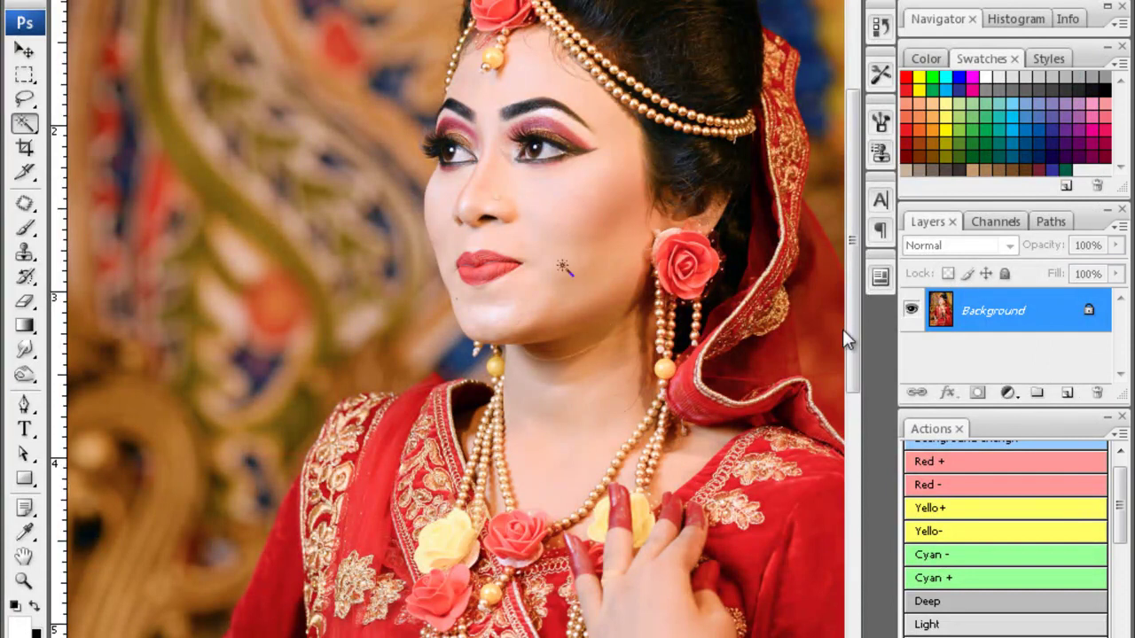
- Apply a slight Curves adjustment (input 78, output 80) to the feathered face, then deselect
key("ctrl+alt+d")
key("Return")
key("i")
key("ctrl+m")
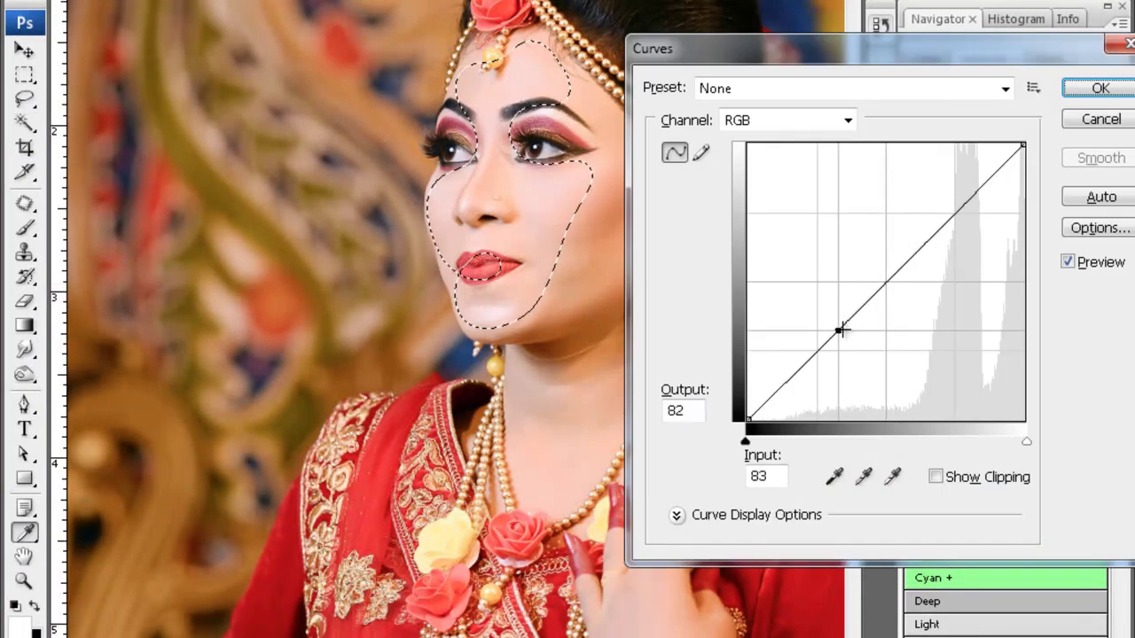
key("Escape")
key("w")
key("ctrl+m")
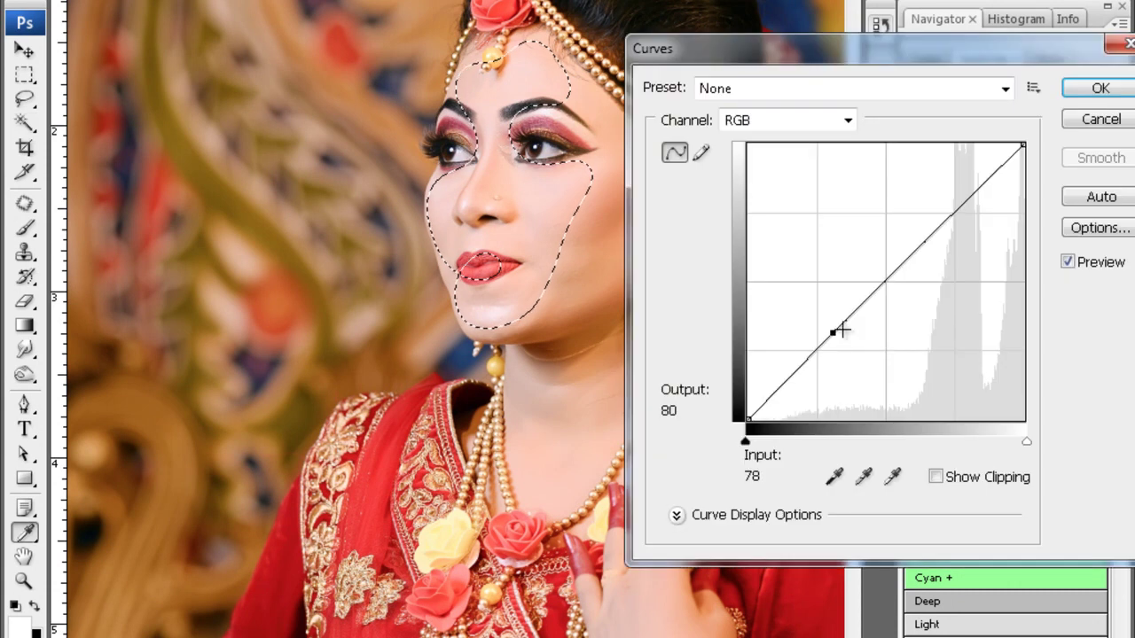
left_click(836, 329)
left_click_drag(836, 329, 840, 345)
key("Return")
key("ctrl+d")
- Magic Wand the shaded neck and cheek up to the hairline and feather 2 px
key("ctrl+b")
key("Escape")
scroll(843, 329, "down", 3)
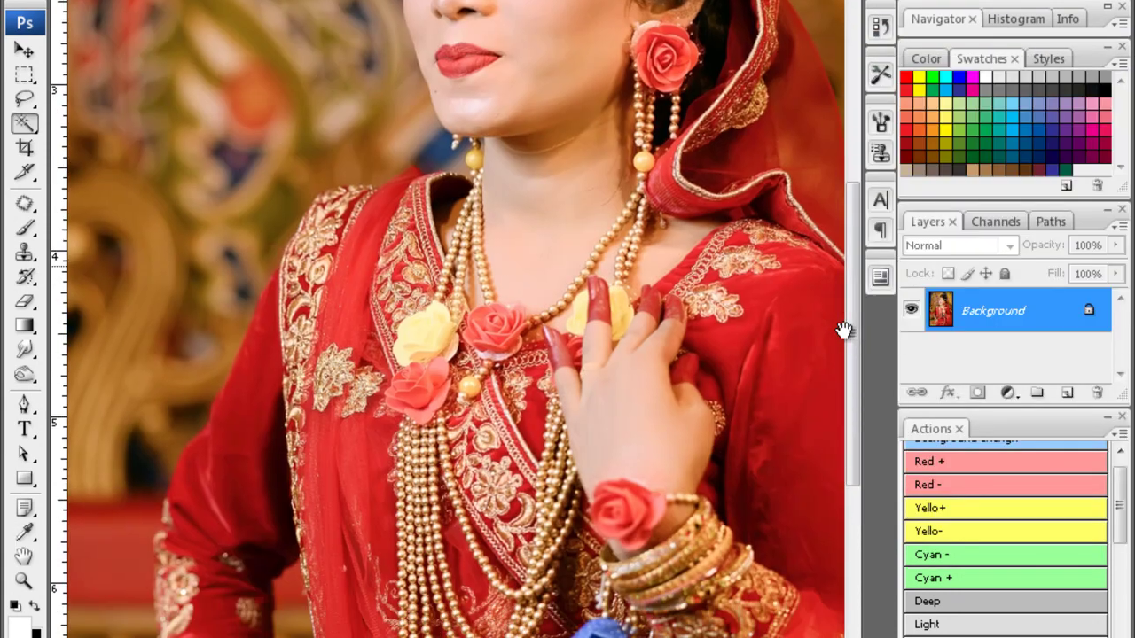
scroll(843, 329, "up", 3)
left_click(612, 244)
left_click(603, 277, "shift")
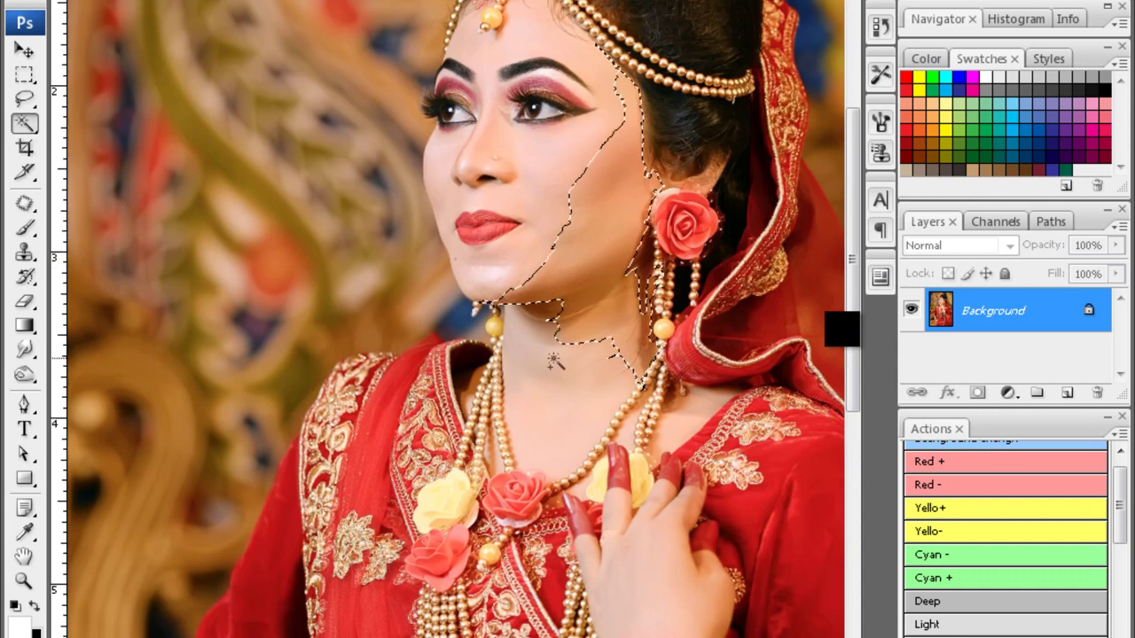
key("alt+ctrl+d")
key("Return")
- Correct the Yellows of the cheek and neck with Selective Color
key("alt+i")
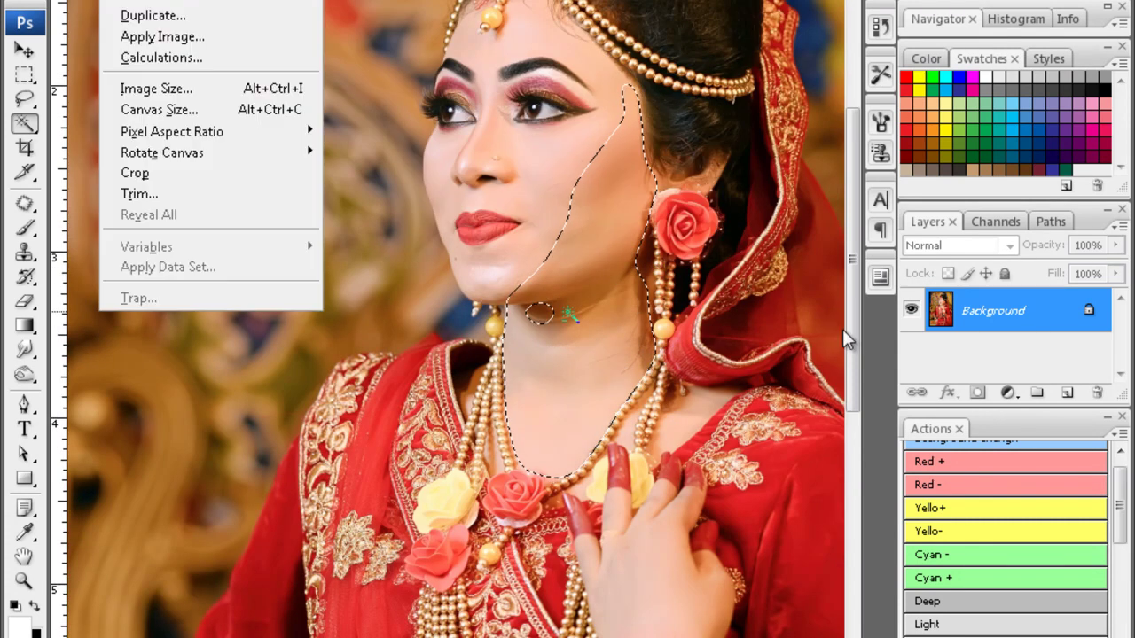
key("a")
key("s")
key("shift+Tab")
key("alt+Down")
key("Down")
key("Return")
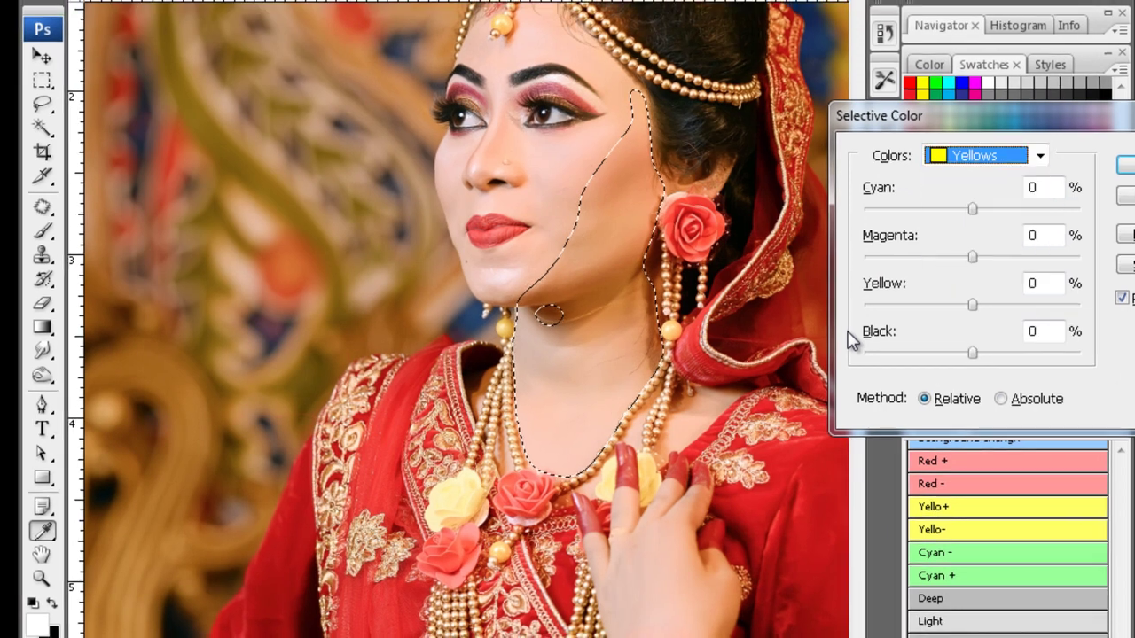
key("Return")
- Deselect, view the face at 100% with the Smudge tool, and pan around the skin
key("ctrl+d")
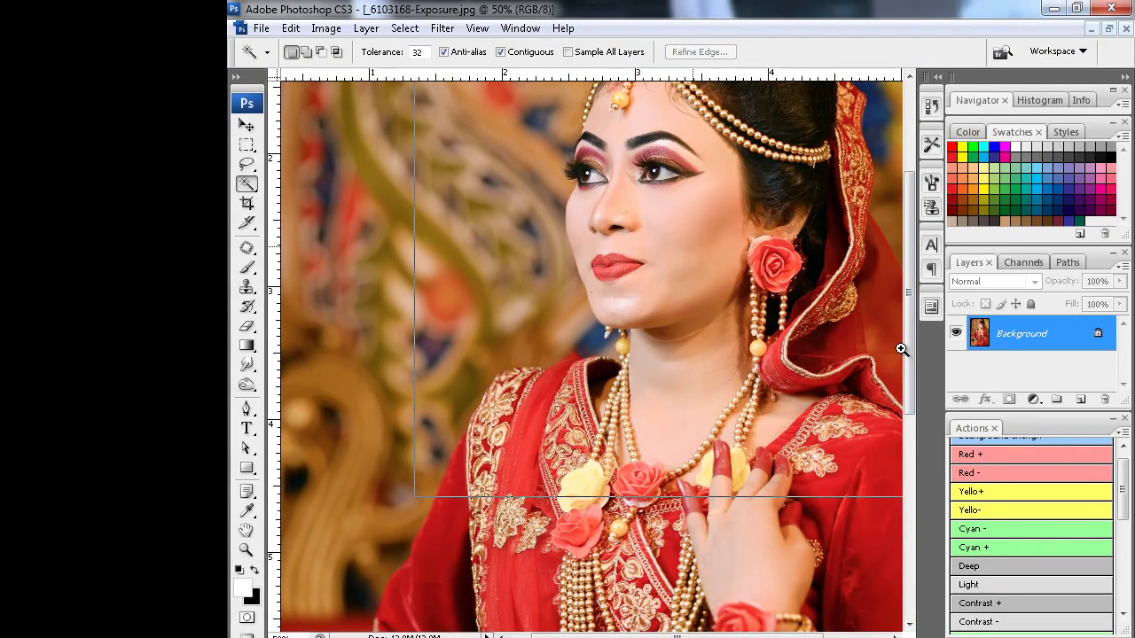
key("ctrl+plus")
key("ctrl+plus")
key("o")
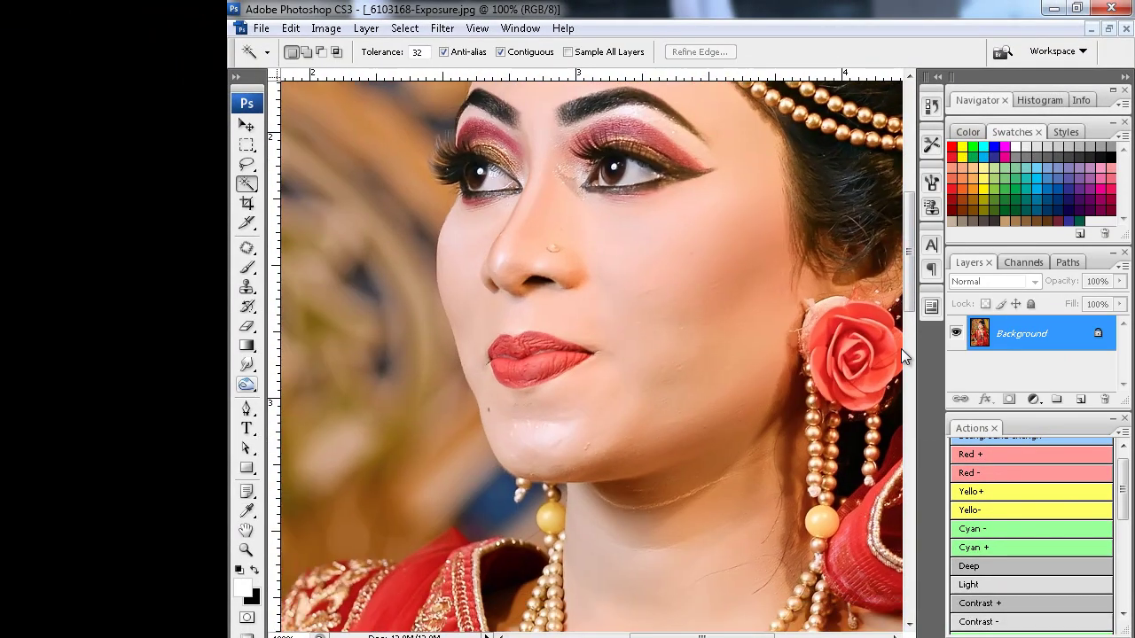
key("r")
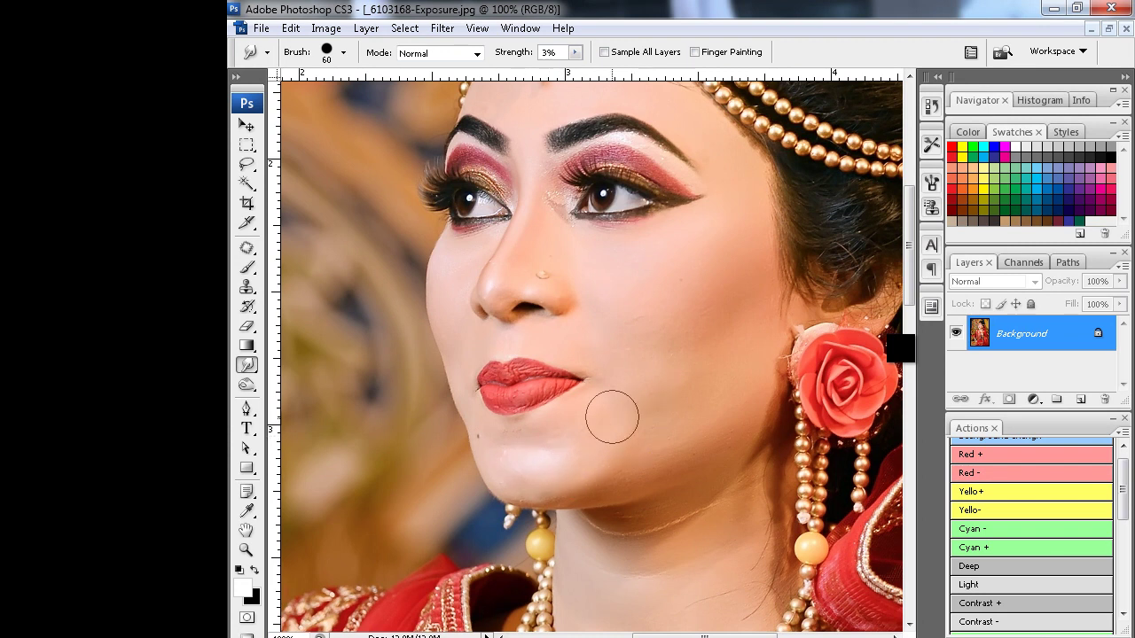
scroll(647, 310, "up", 2)
scroll(562, 281, "left", 1)
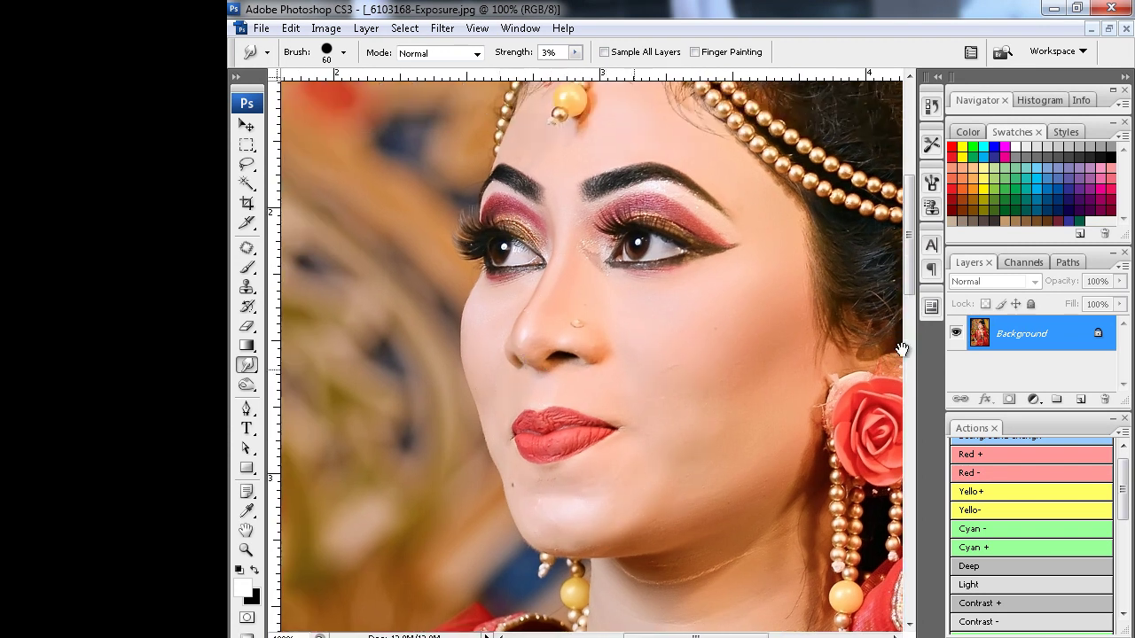
scroll(900, 348, "down", 1)
scroll(628, 400, "down", 2)
scroll(901, 349, "down", 2)
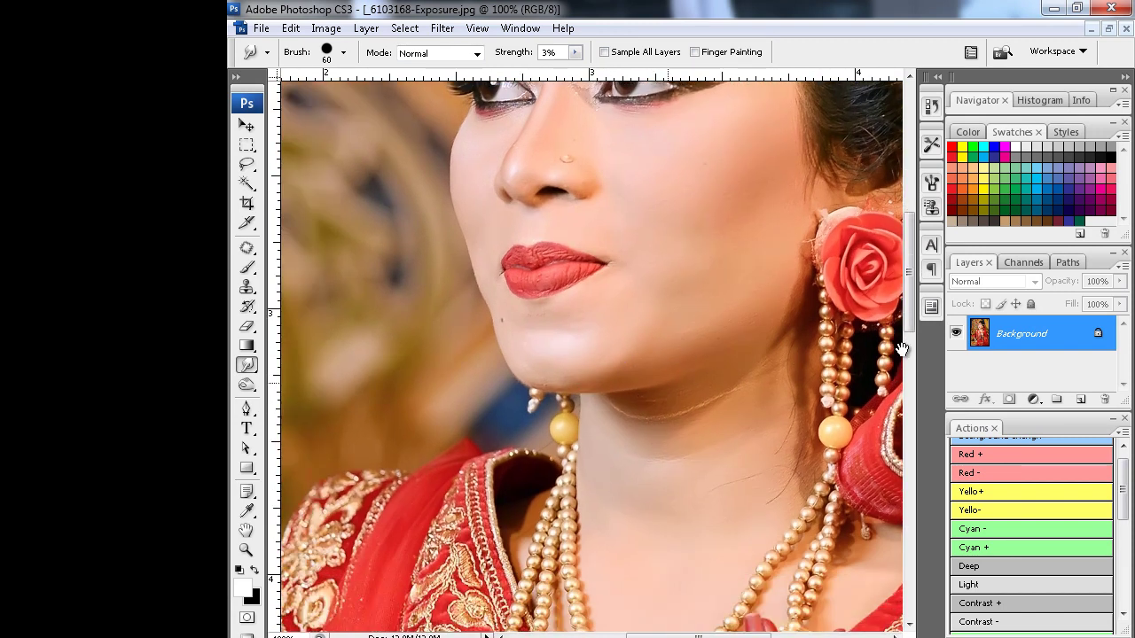
scroll(901, 349, "down", 2)
scroll(710, 443, "down", 3)
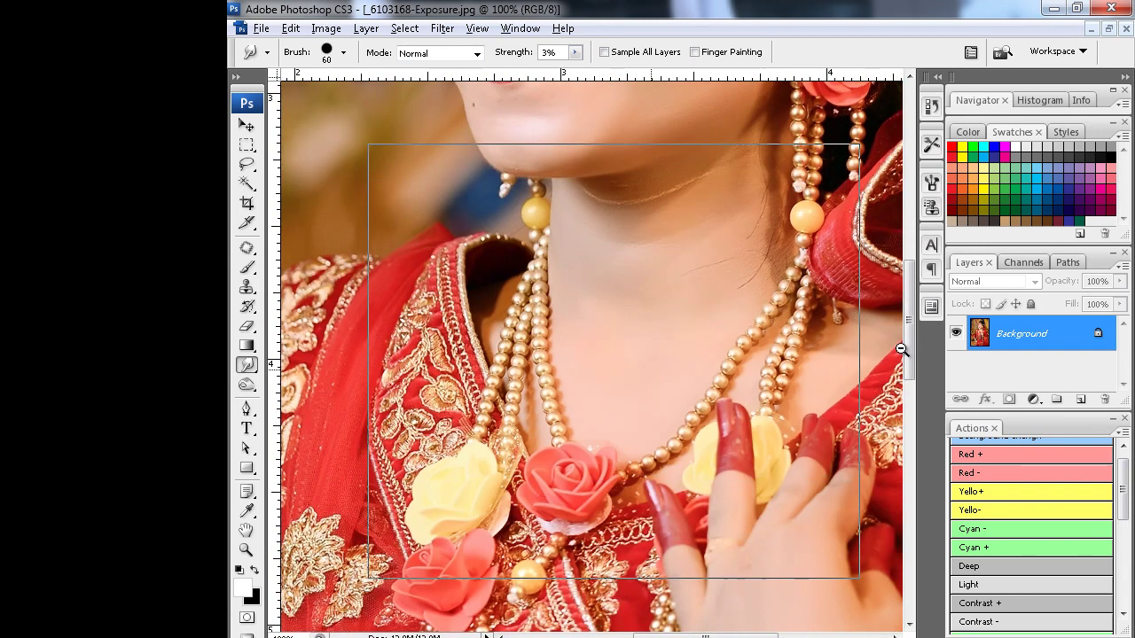
- Zoom out to the full-length portrait and save it
key("ctrl+minus")
key("ctrl+minus")
scroll(615, 374, "up", 5)
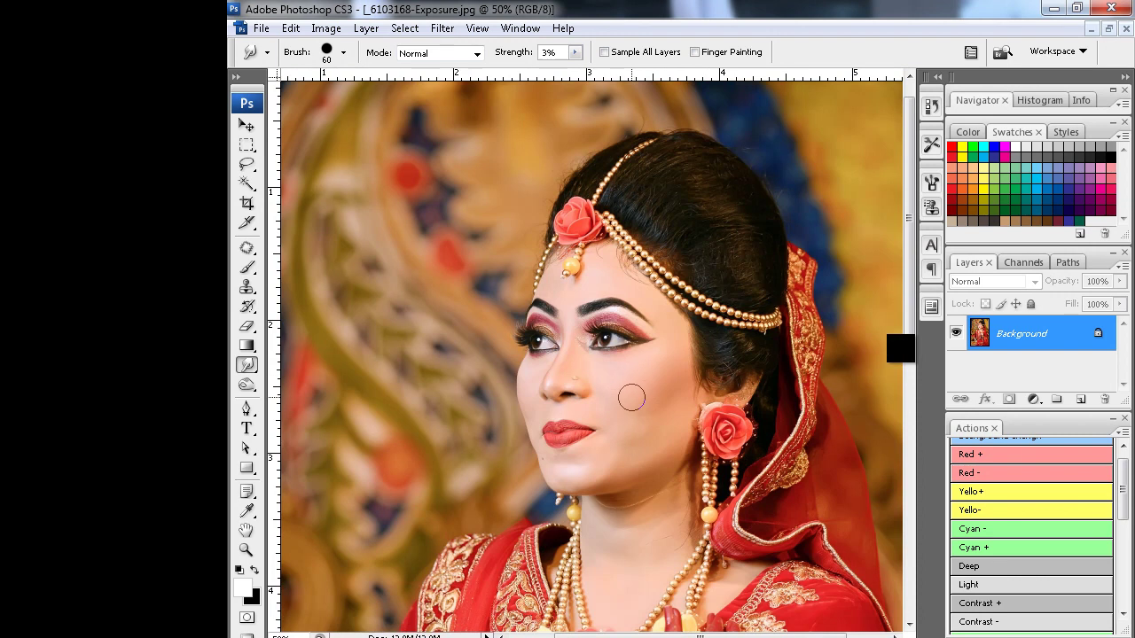
scroll(682, 335, "up", 1)
key("ctrl+minus")
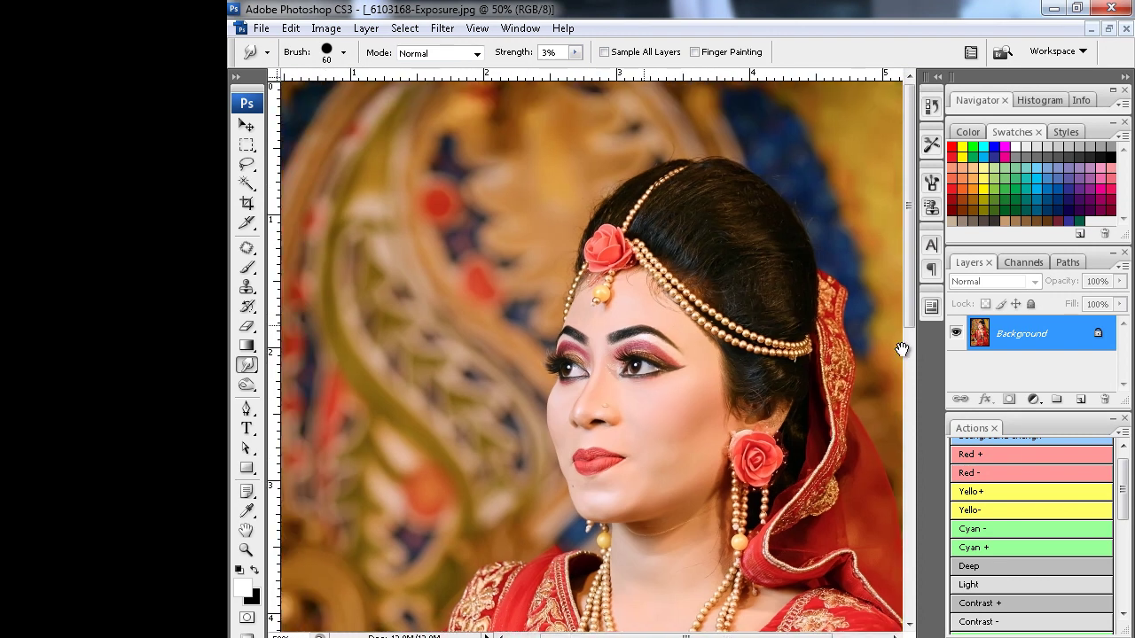
key("ctrl+minus")
key("ctrl+minus")
key("ctrl+minus")
key("ctrl+s")
- Confirm the JPEG options, then rotate 6103167-Exposure.jpg 90° upright and zoom in
key("Return")
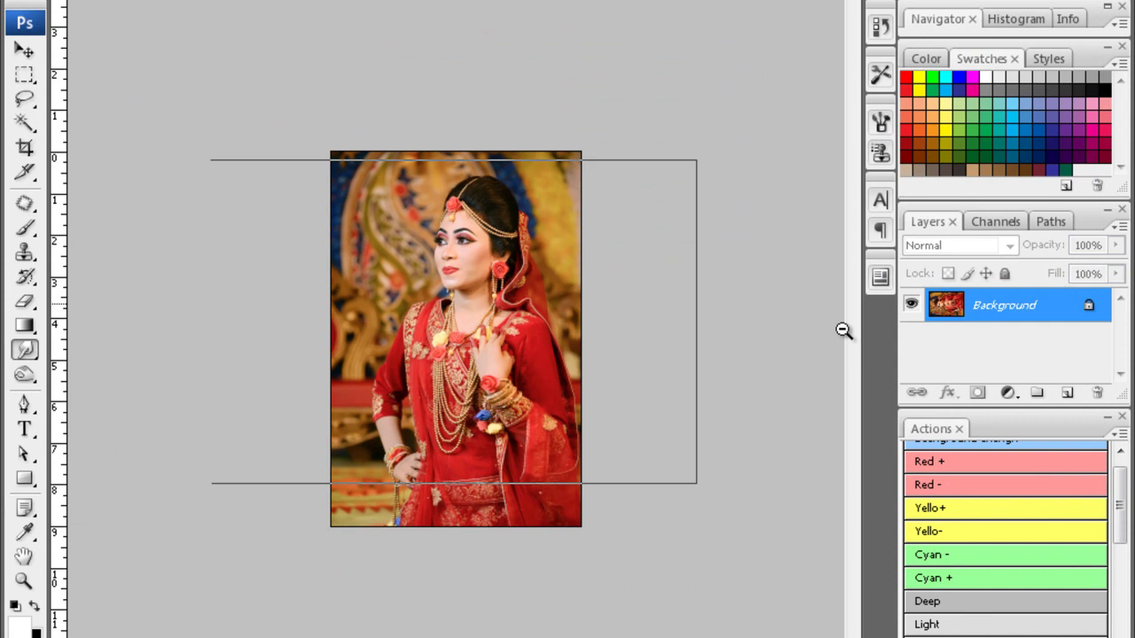
key("c")
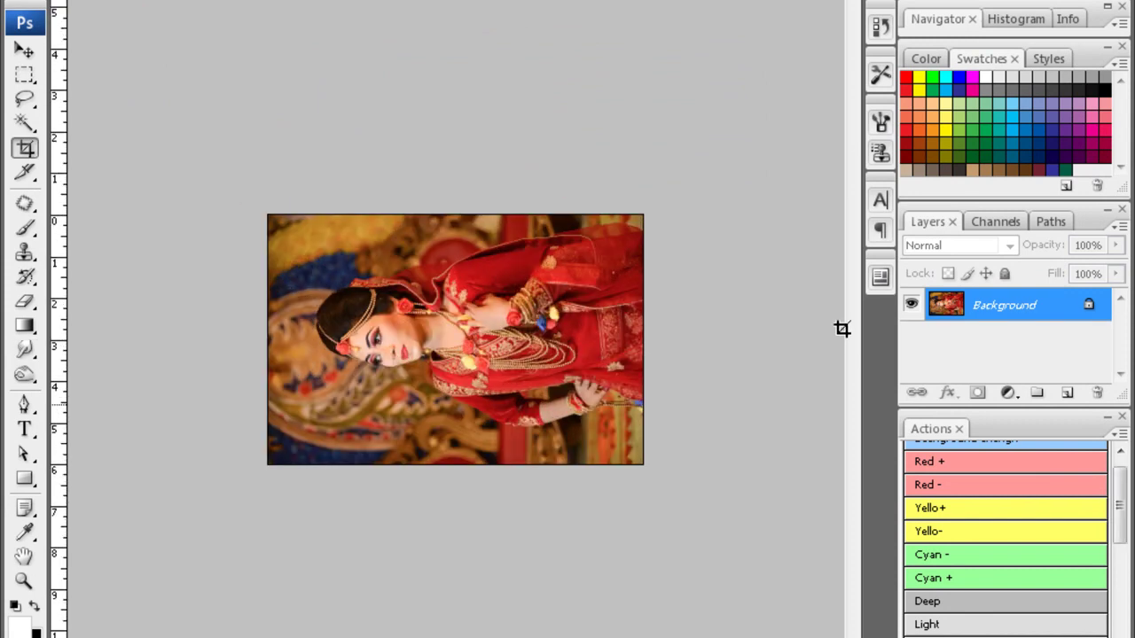
key("ctrl+plus")
key("ctrl+b")
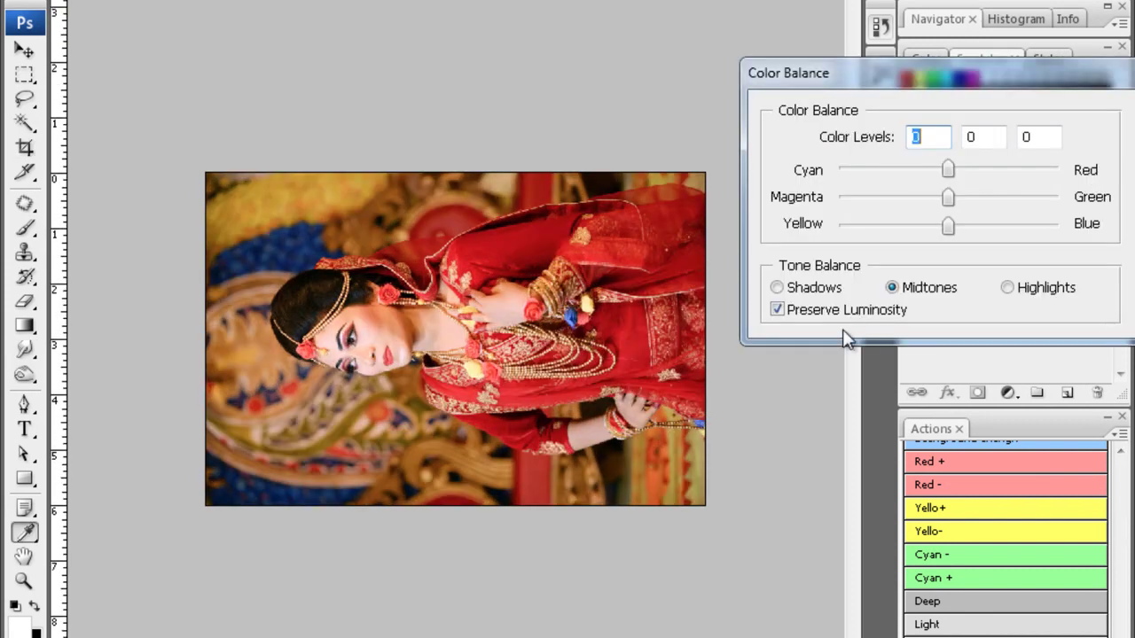
key("Return")
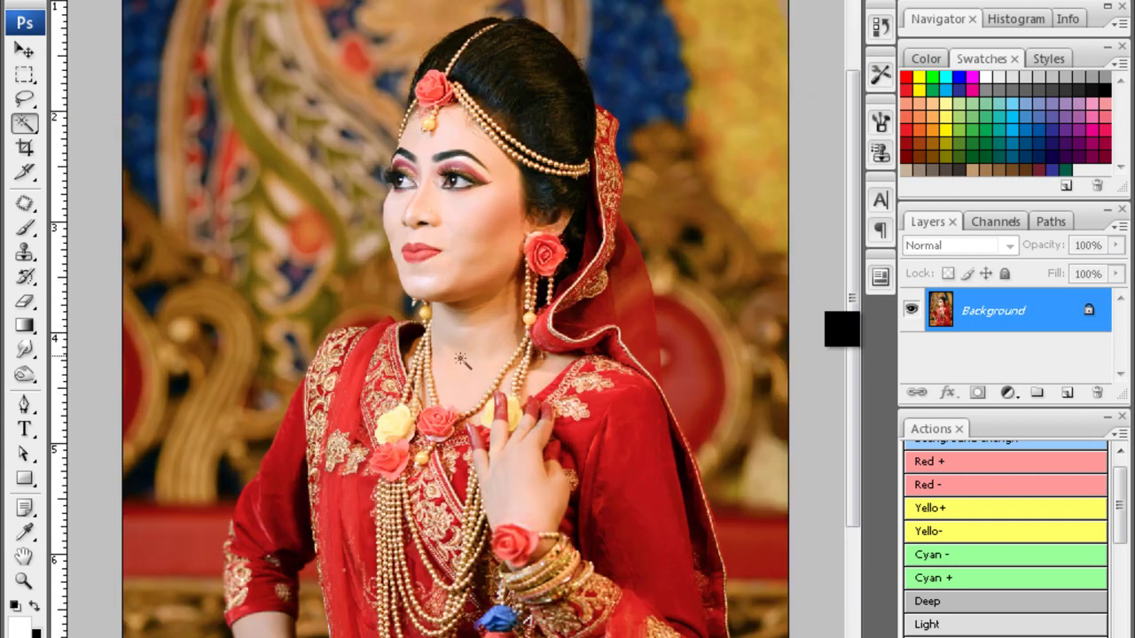
- Select the cheek and neck, feather 20 px, and darken with a Curves point at 55/43
mouse_move(461, 359)
left_mouse_down()
mouse_move(469, 306)
mouse_move(516, 208)
left_mouse_up()
key("ctrl+alt+d")
key("Return")
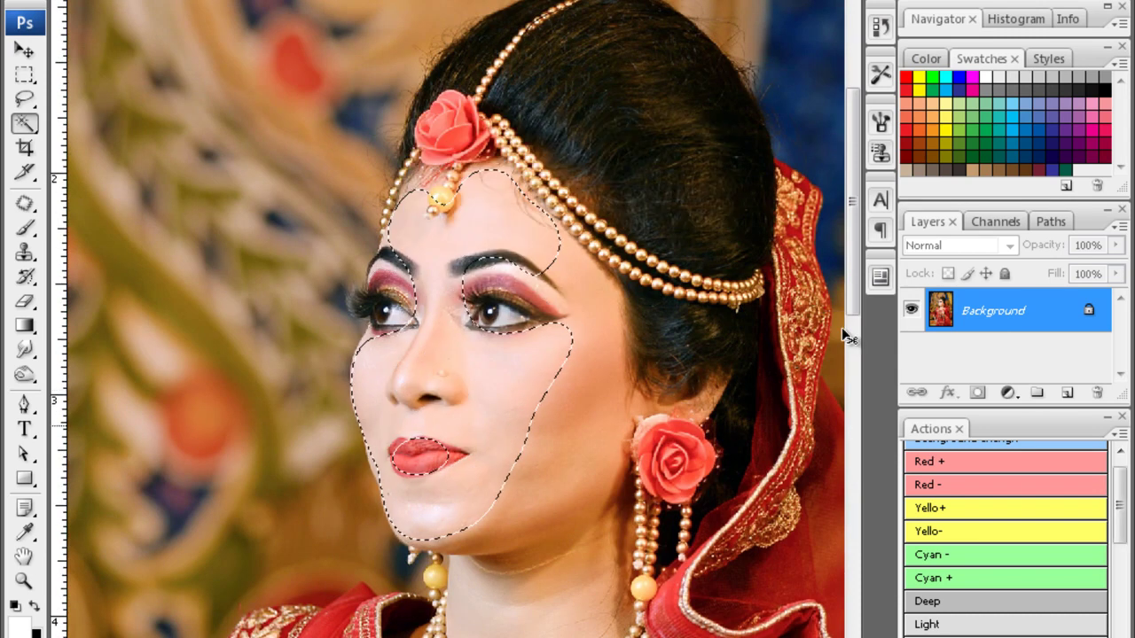
key("ctrl+m")
left_click_drag(843, 334, 807, 373)
key("Return")
key("ctrl+d")
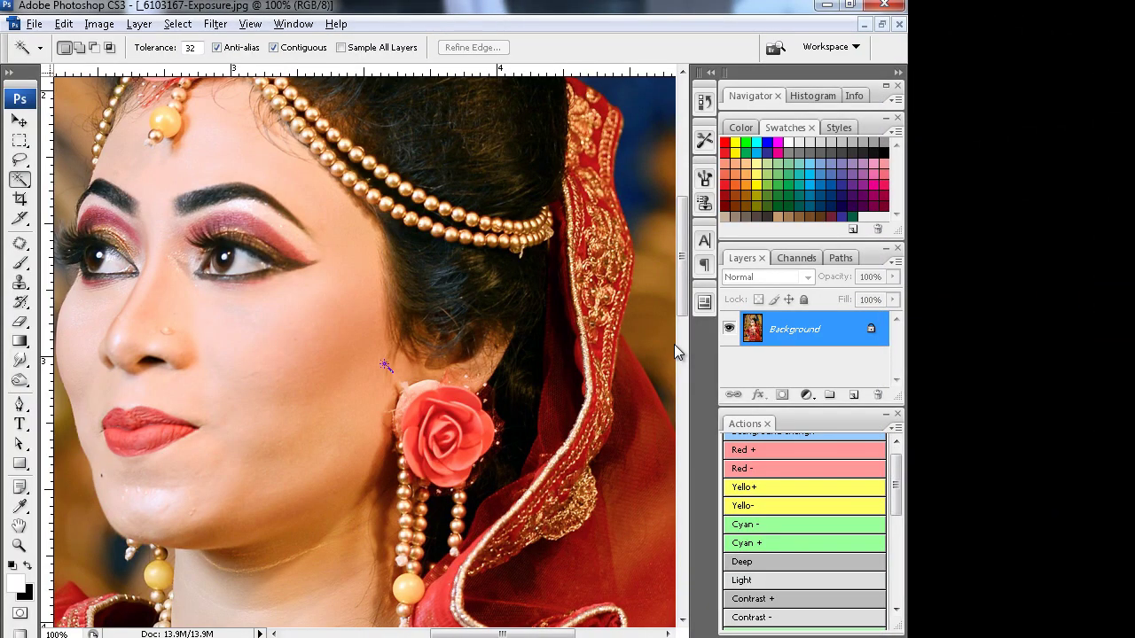
- Get past the 'Photoshop has stopped working' crash and switch away from the stopped program
left_click_drag(590, 419, 674, 344)
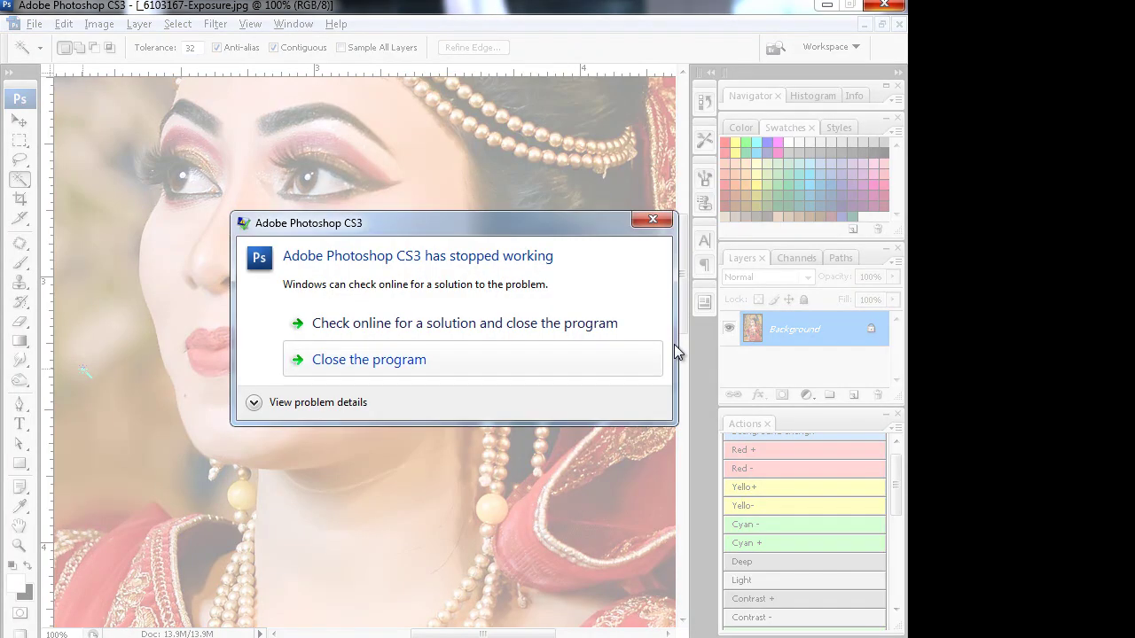
key("alt+Tab")
key("alt+Tab")
key("alt+Tab")
key("alt+Tab")
key("alt+Tab")
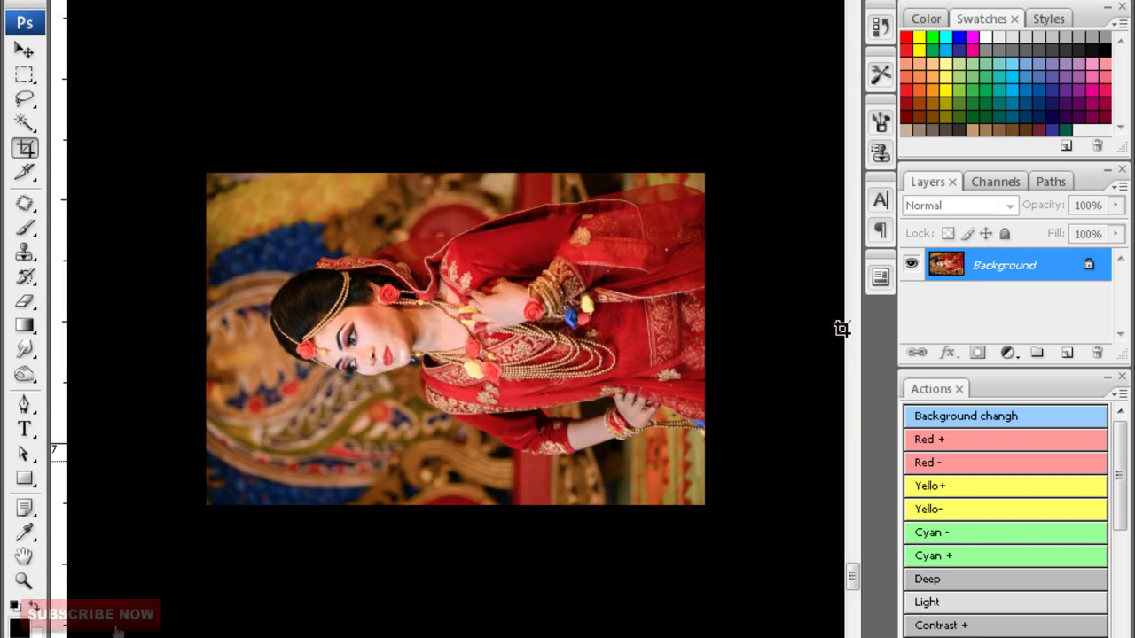
- Rotate the photo upright and apply Levels with gamma 1.26 to the feathered face shadow
key("ctrl+alt+0")
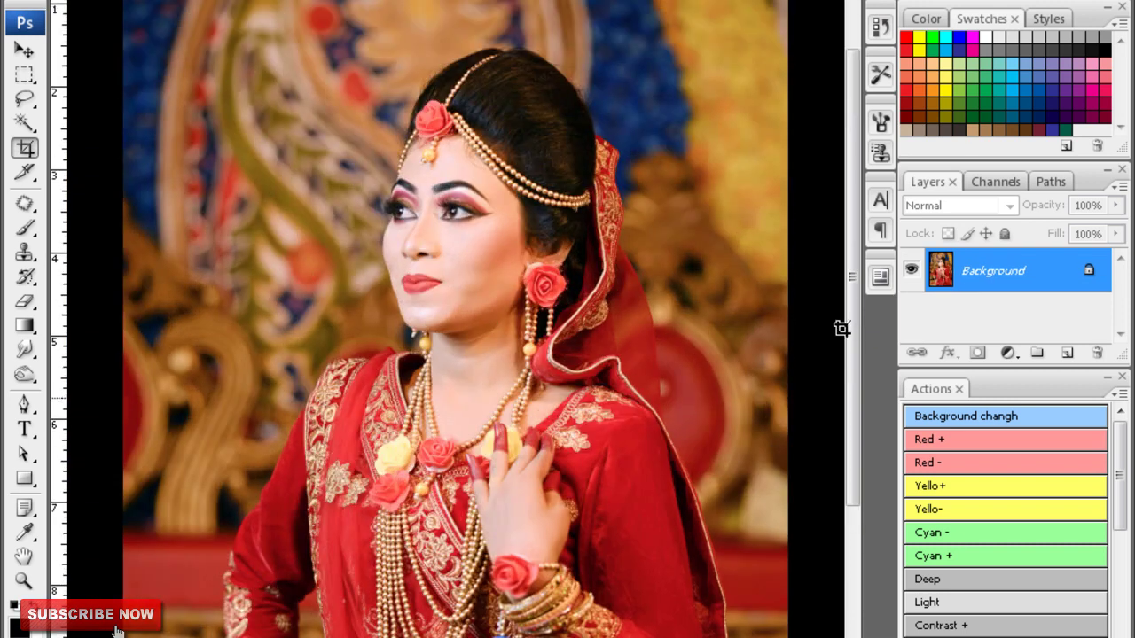
key("Return")
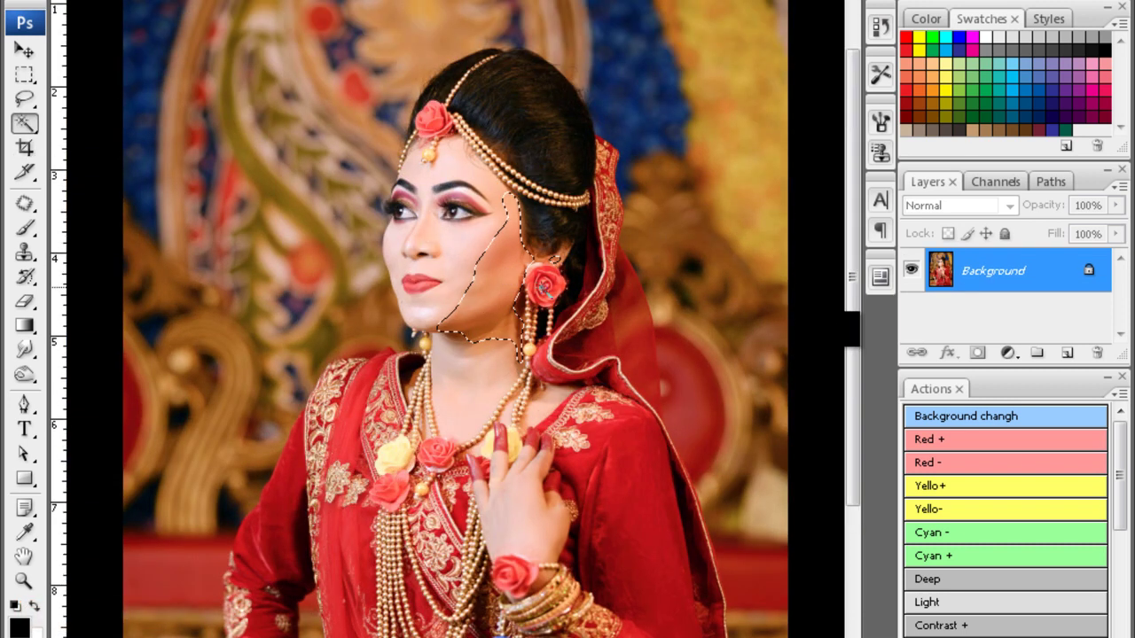
key("ctrl+l")
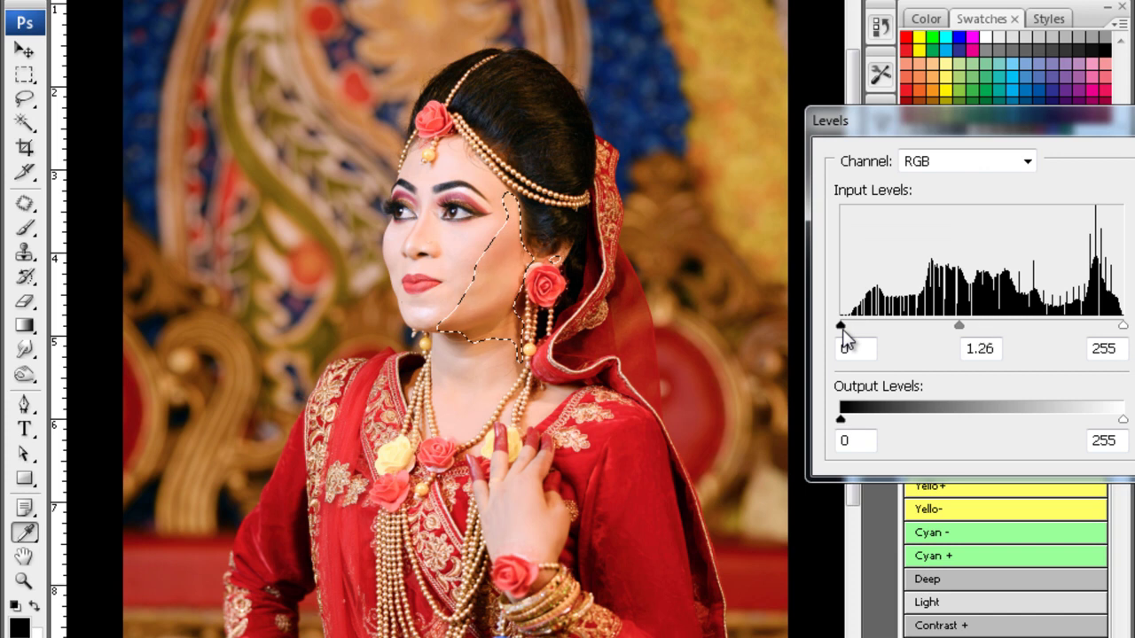
key("Return")
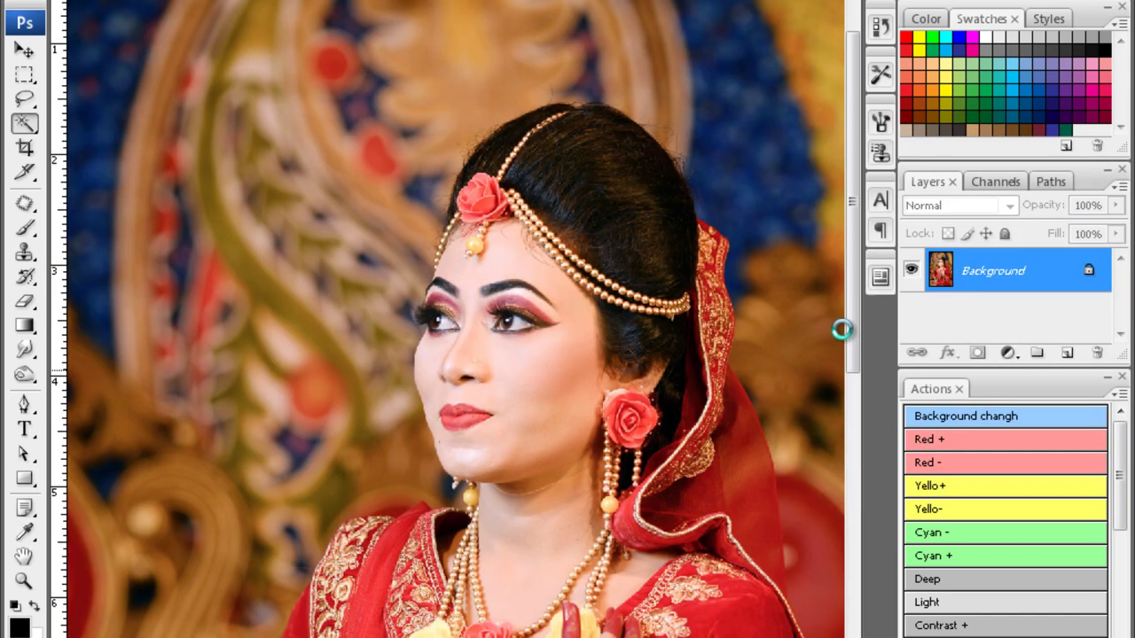
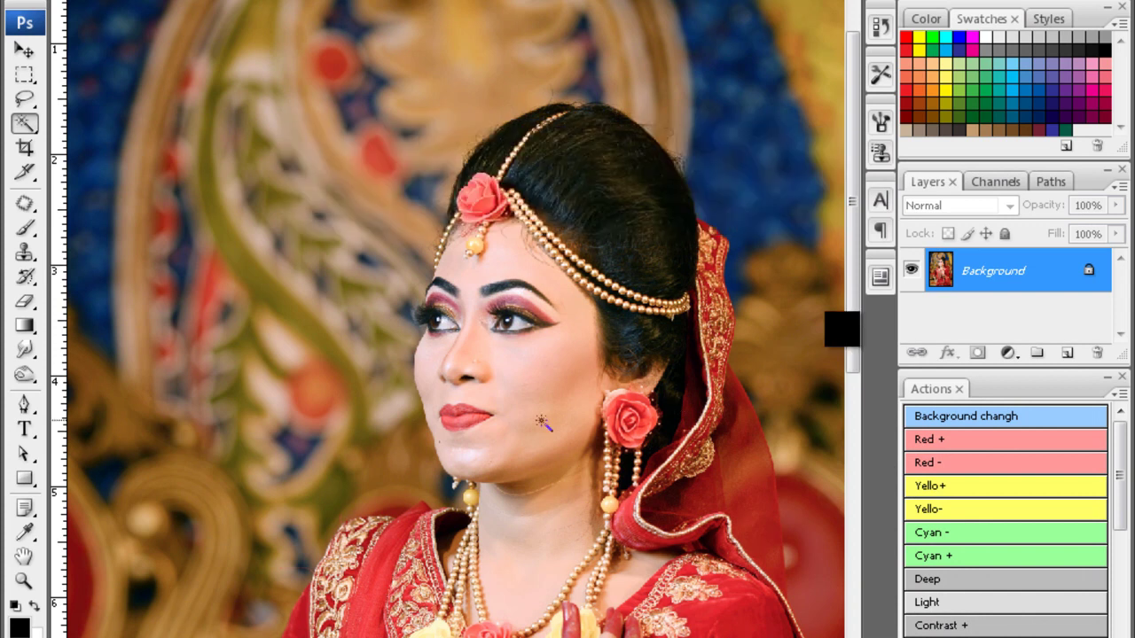
- Zoom in and soften the bride's cheek skin with the Blur tool
key("ctrl+plus")
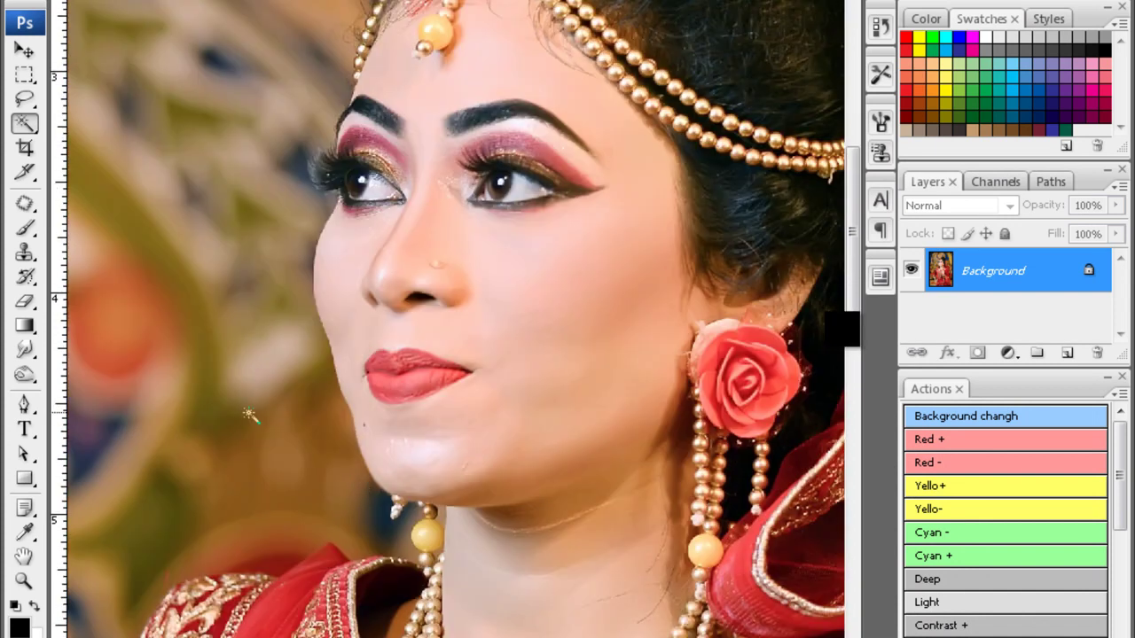
key("r")
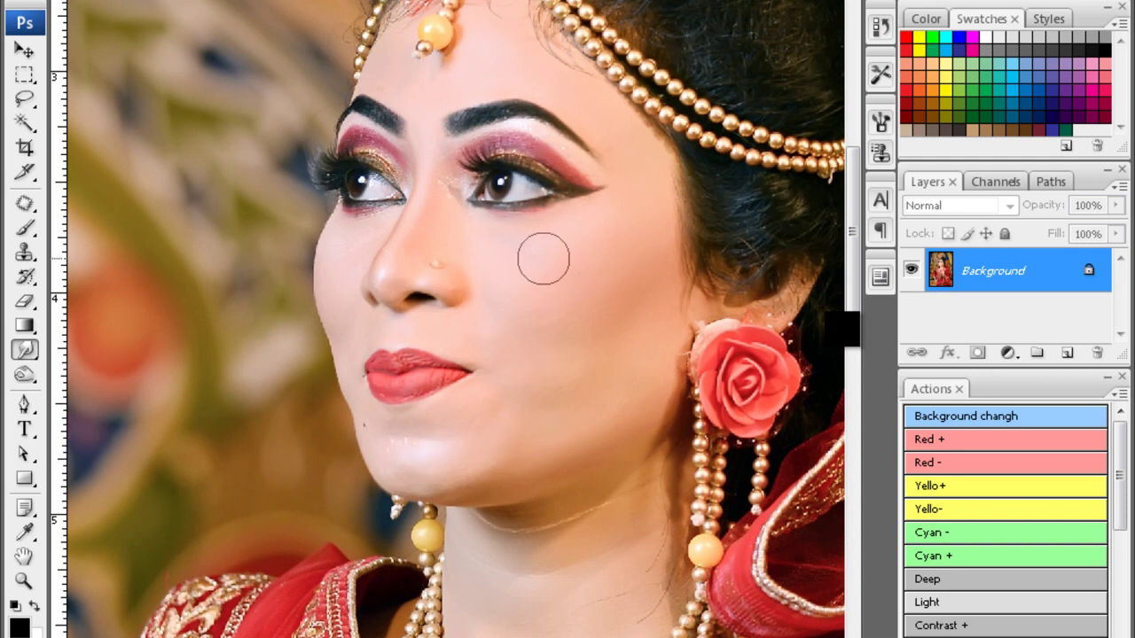
scroll(555, 290, "down", 3)
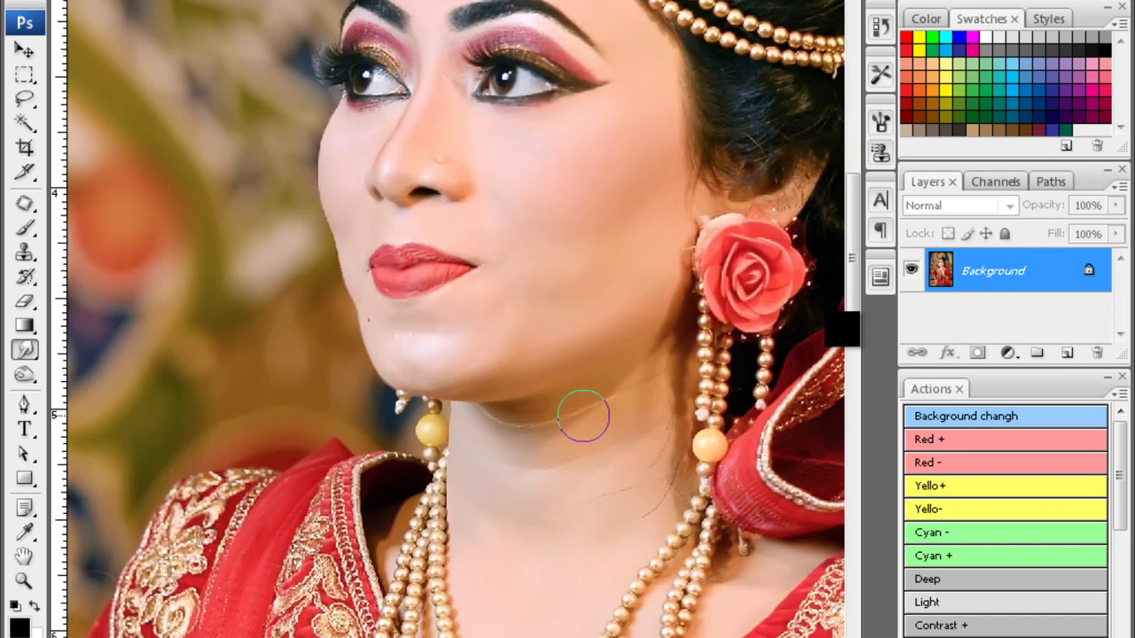
- Quick-select the bride's neck and jaw area and feather the selection
key("w")
mouse_move(612, 418)
left_mouse_down()
mouse_move(620, 426)
mouse_move(621, 410)
mouse_move(547, 468)
left_mouse_up()
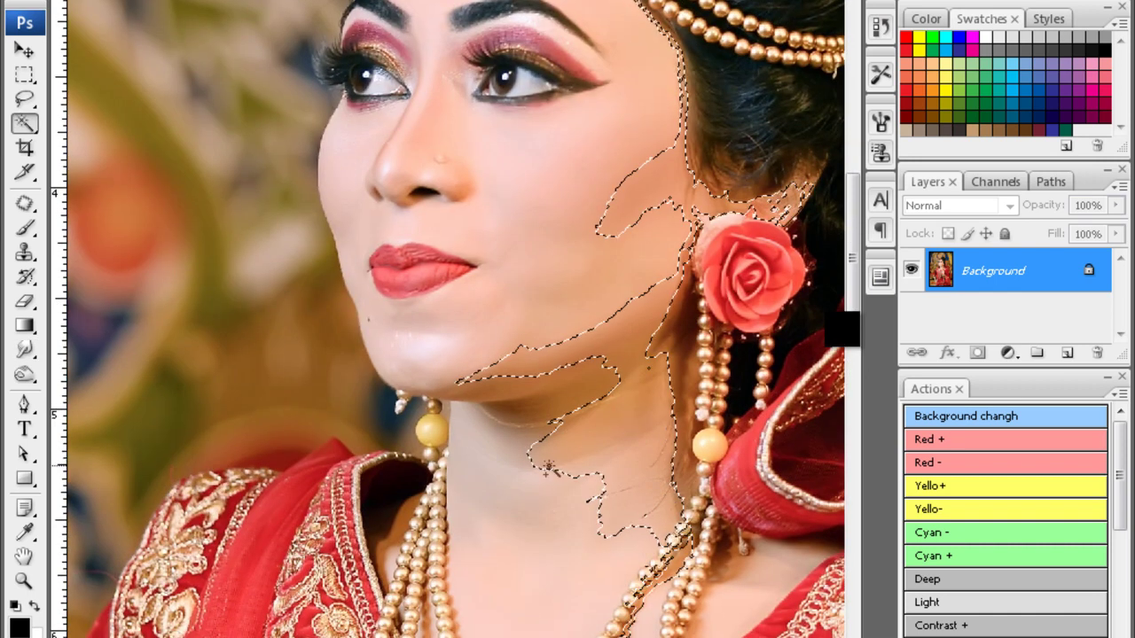
key("alt+ctrl+d")
key("Return")
key("ctrl+d")
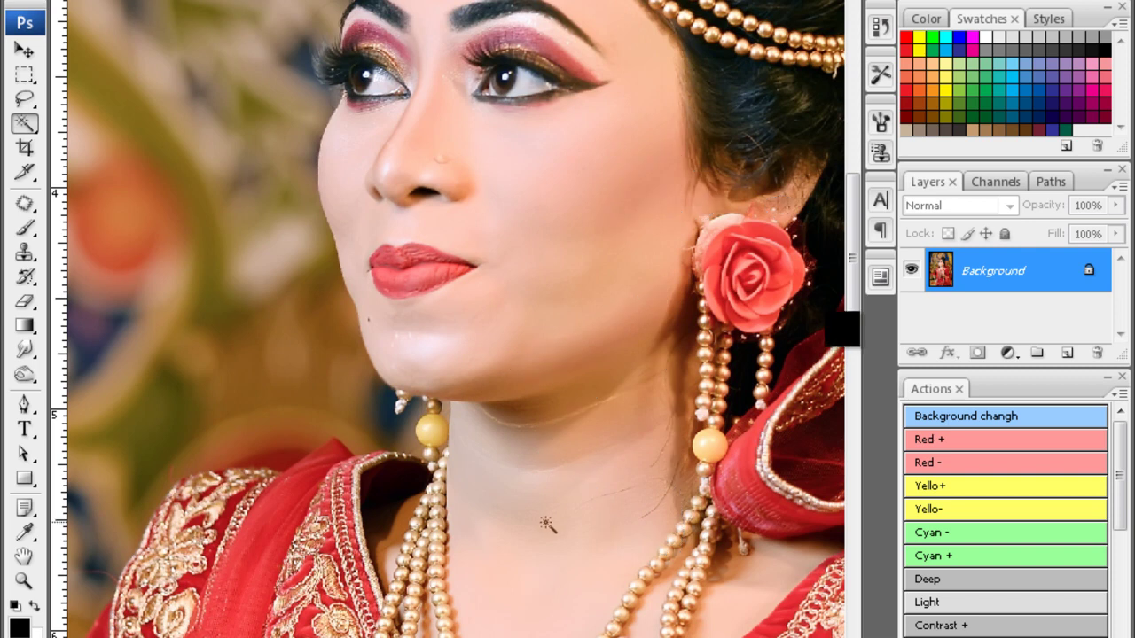
- Darken the neck and chest with Levels midtone 0.75, then deselect and zoom out
scroll(545, 523, "down", 5)
left_click_drag(620, 293, 570, 400)
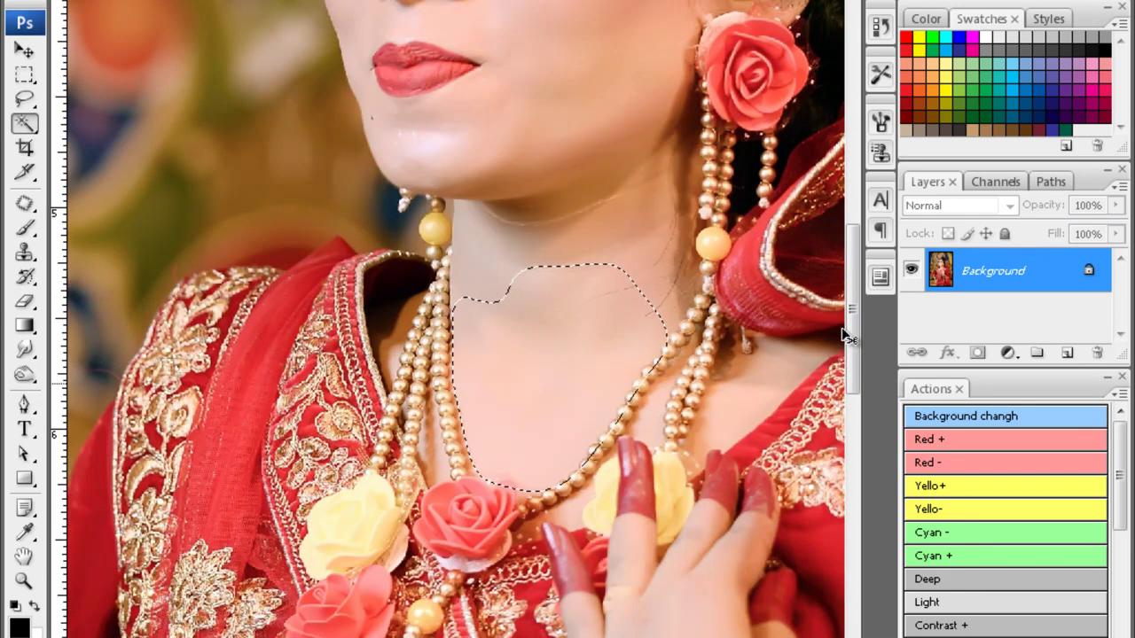
key("ctrl+l")
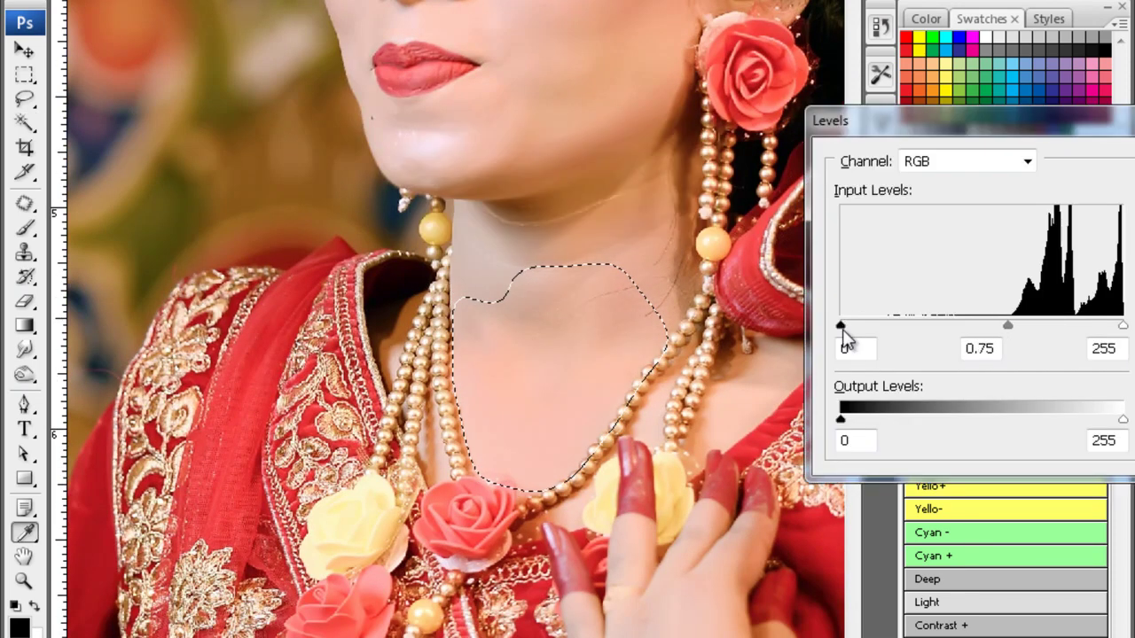
key("Return")
key("ctrl+d")
key("ctrl+minus")
- Zoom out and set the pasteboard around the photo to Gray
key("ctrl+minus")
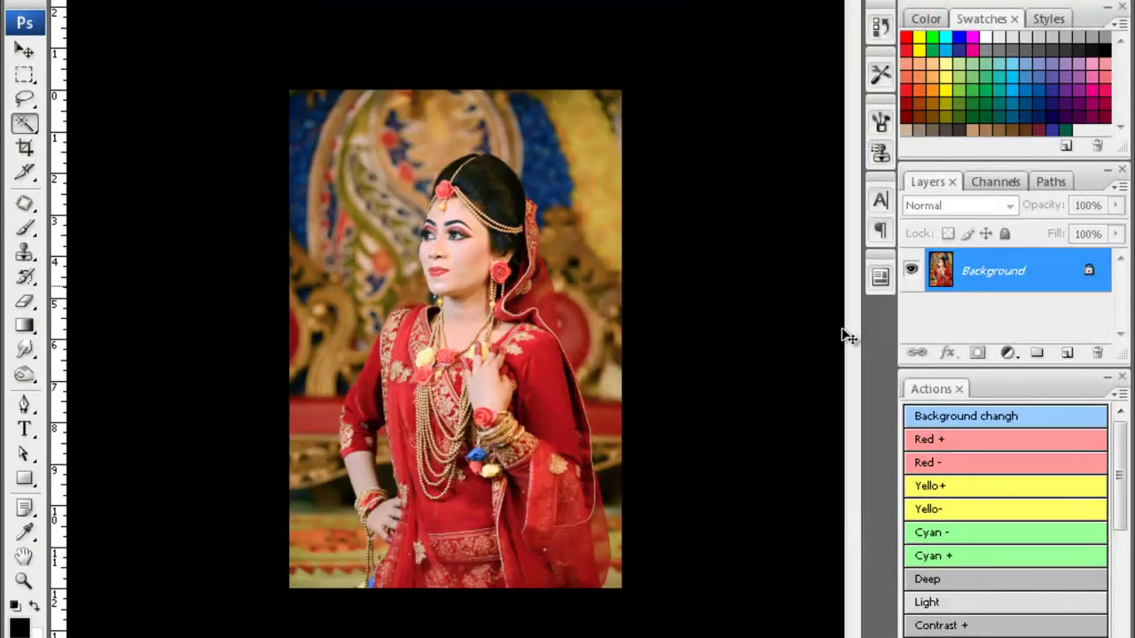
key("ctrl+minus")
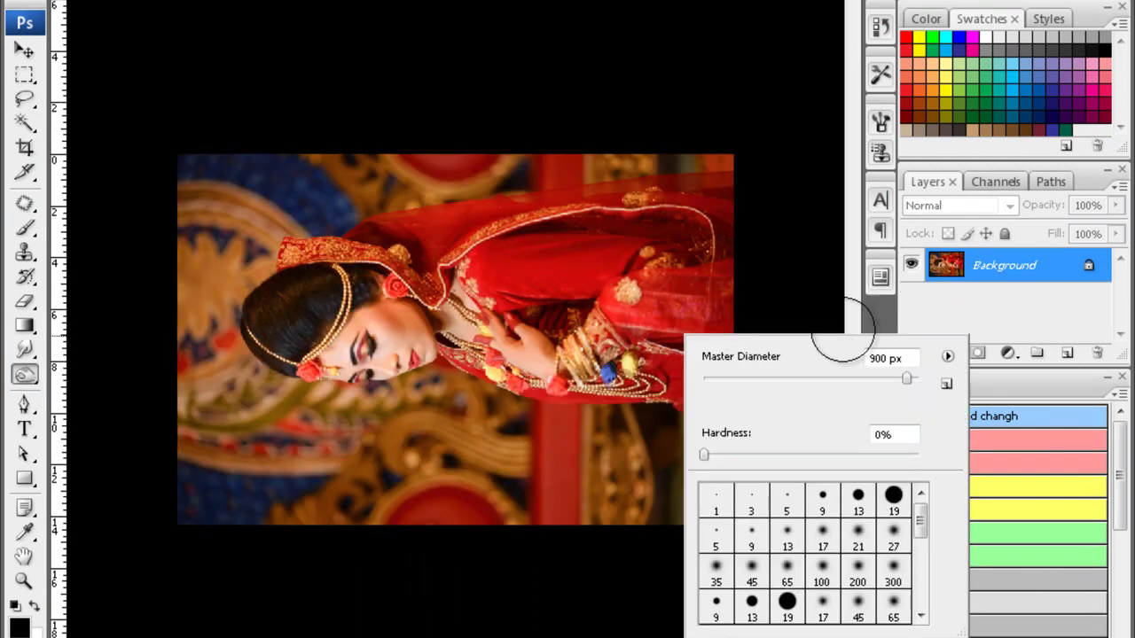
key("c")
right_click(583, 78)
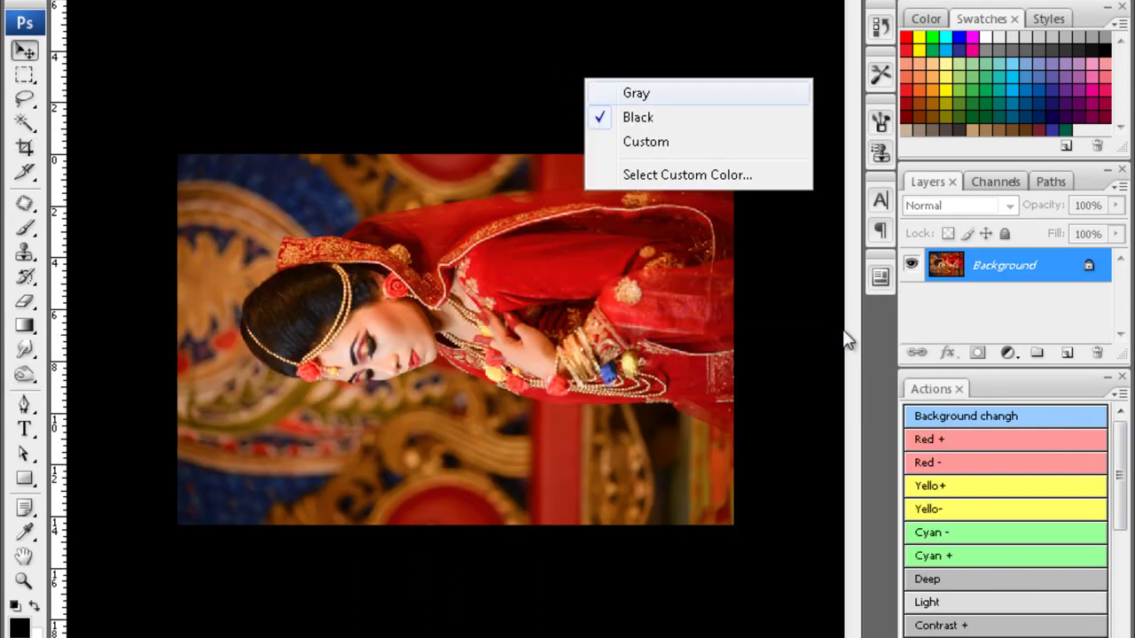
left_click(635, 94)
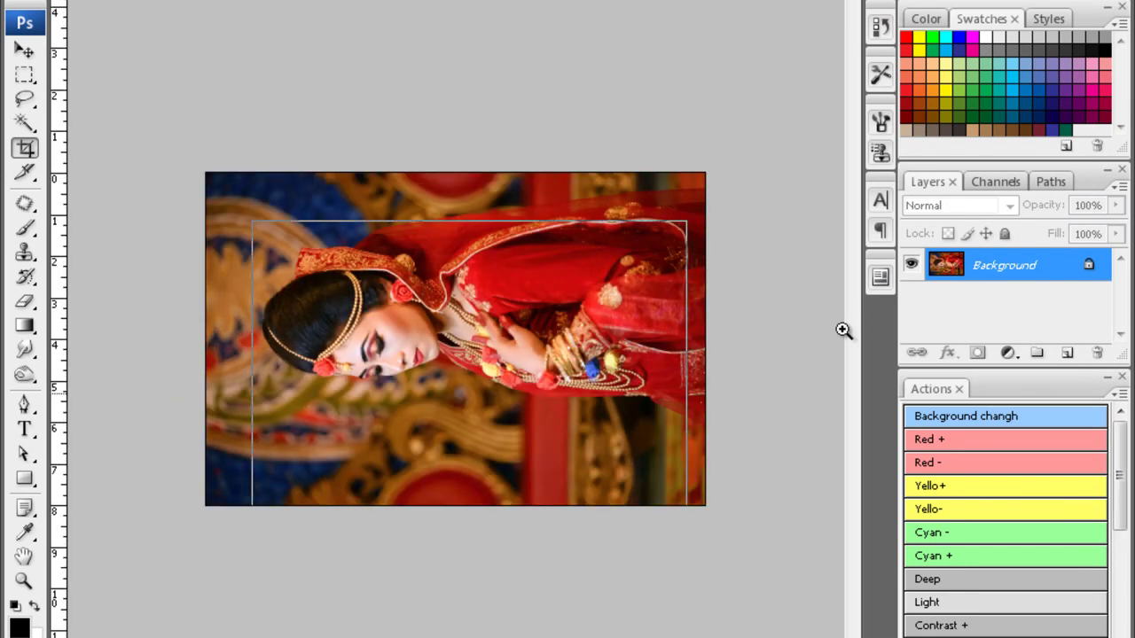
- Quick-select the face, shift it -12 toward cyan, and run Noiseware Professional
key("ctrl+plus")
key("ctrl+plus")
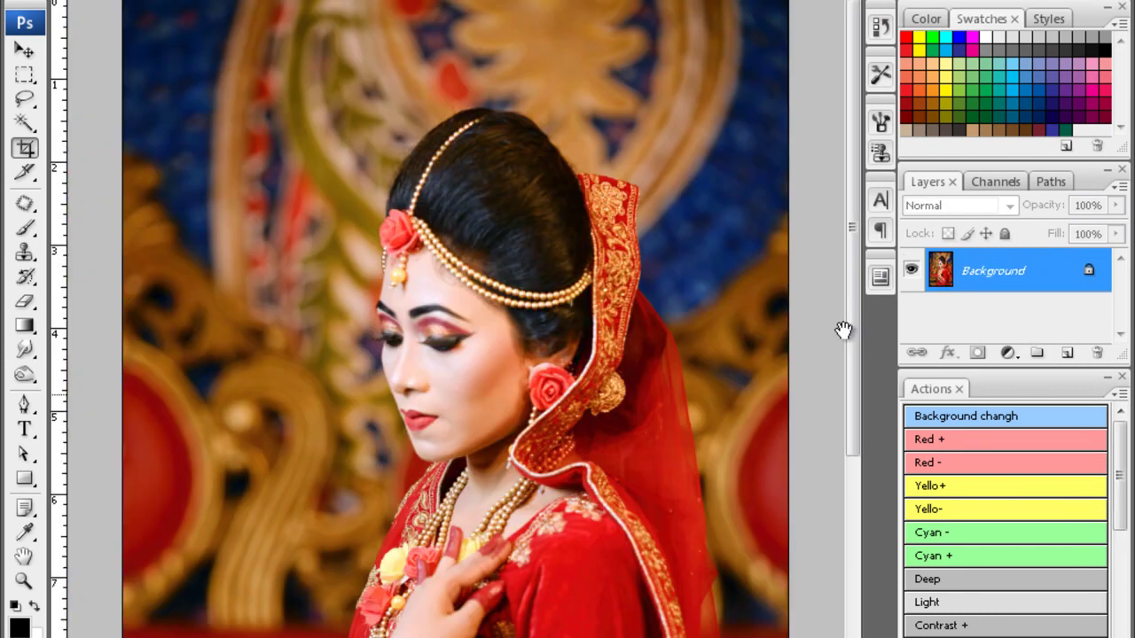
key("w")
left_click_drag(470, 302, 501, 275)
left_click_drag(511, 316, 549, 329)
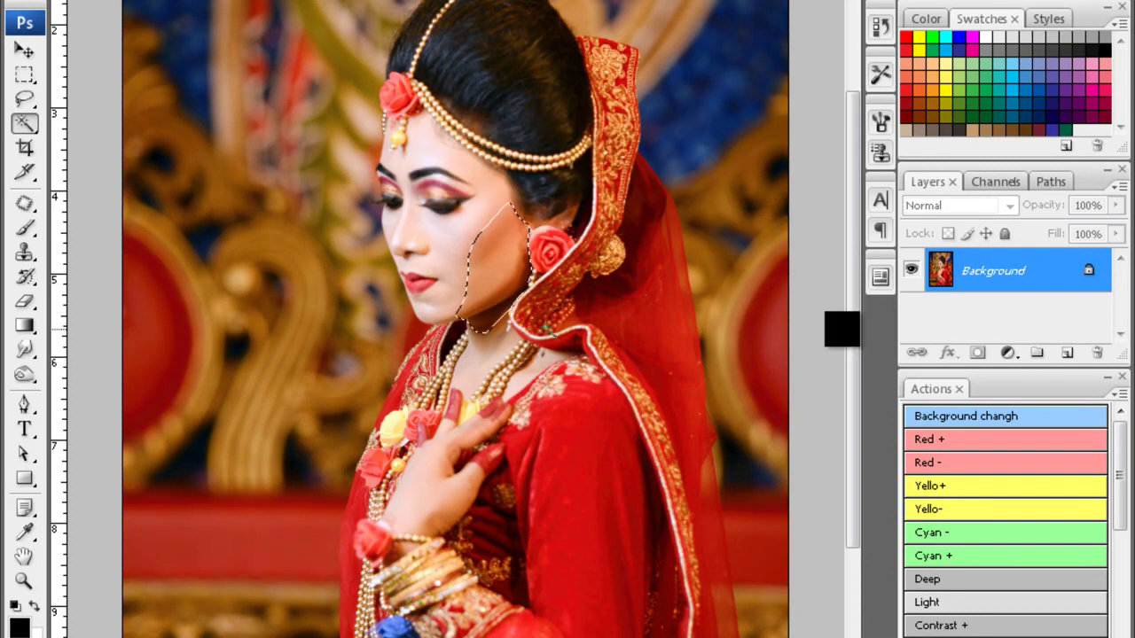
key("ctrl+b")
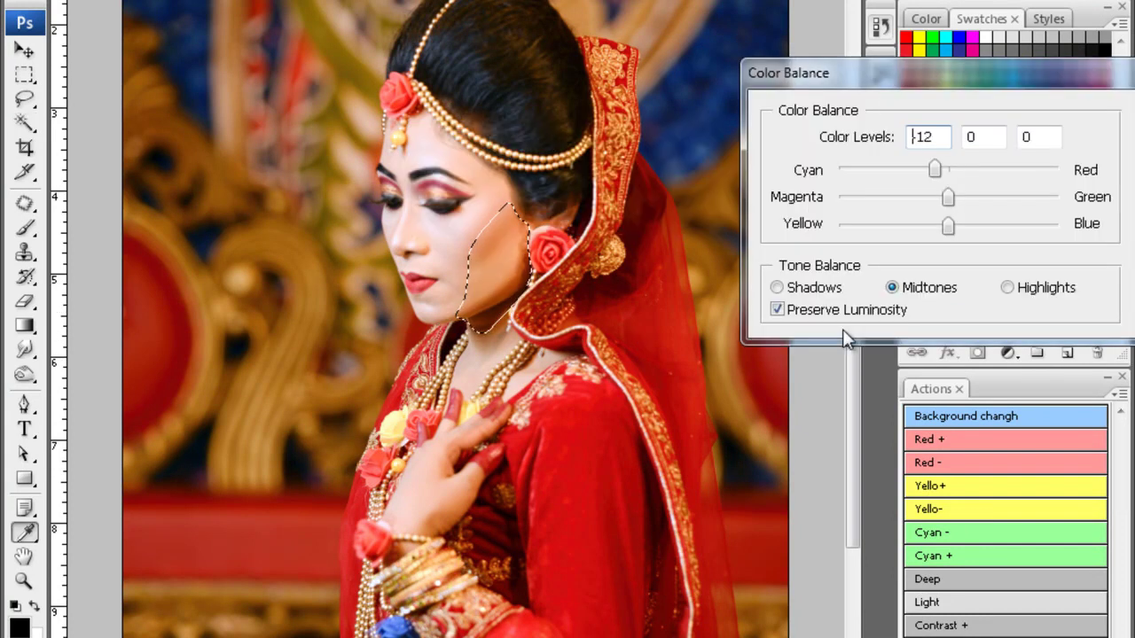
key("Return")
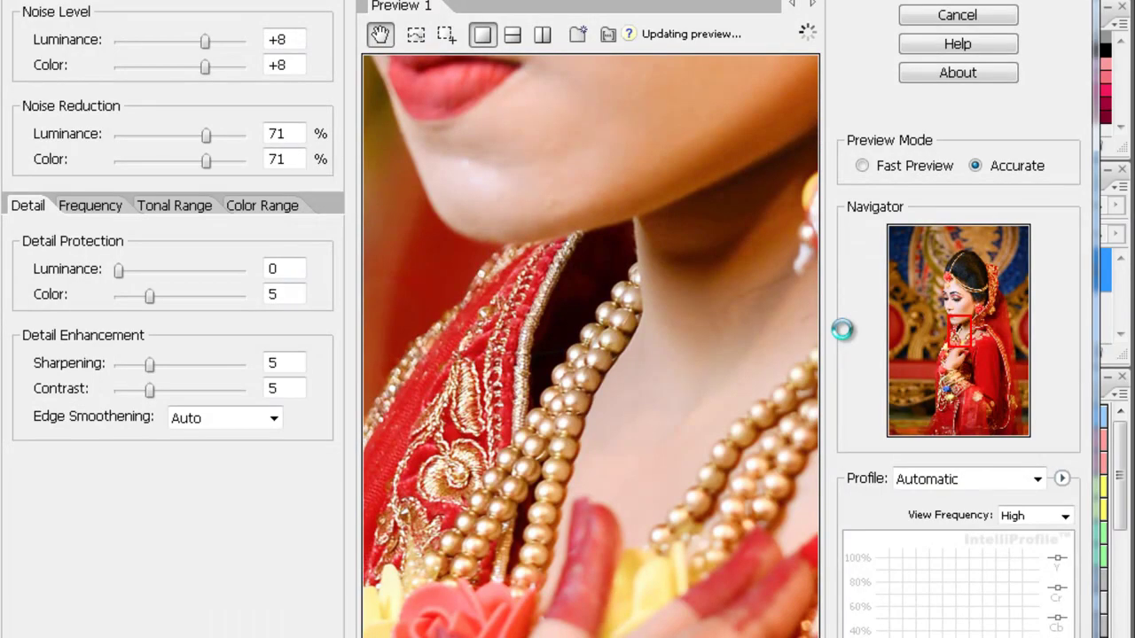
key("Return")
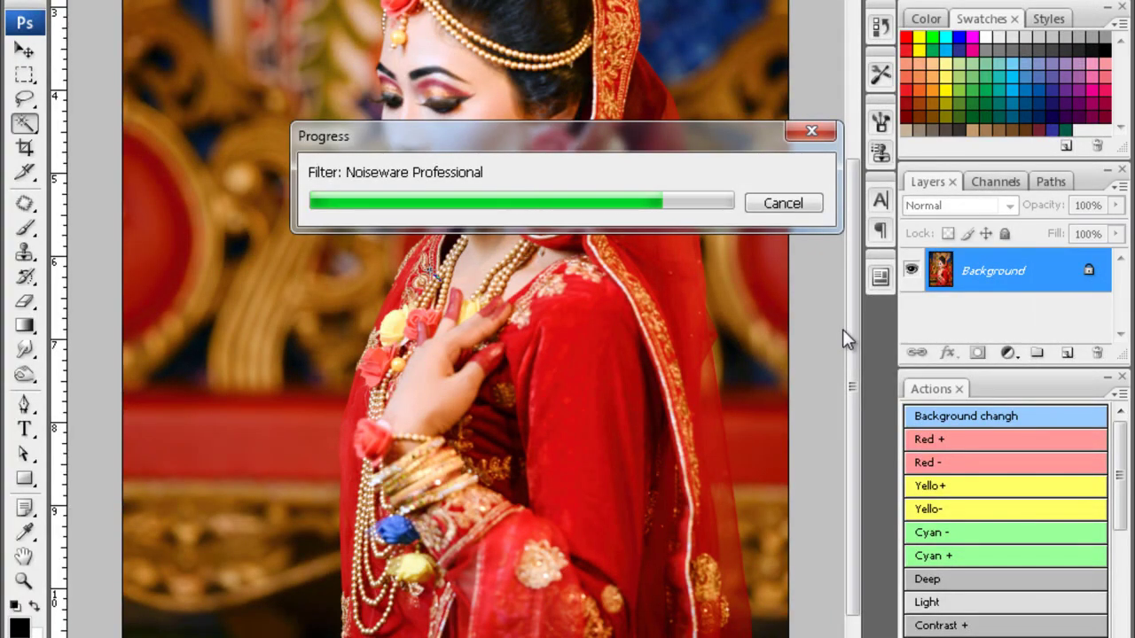
- Deepen the portrait's blacks with Selective Color on the Blacks range
left_click(842, 329, "alt")
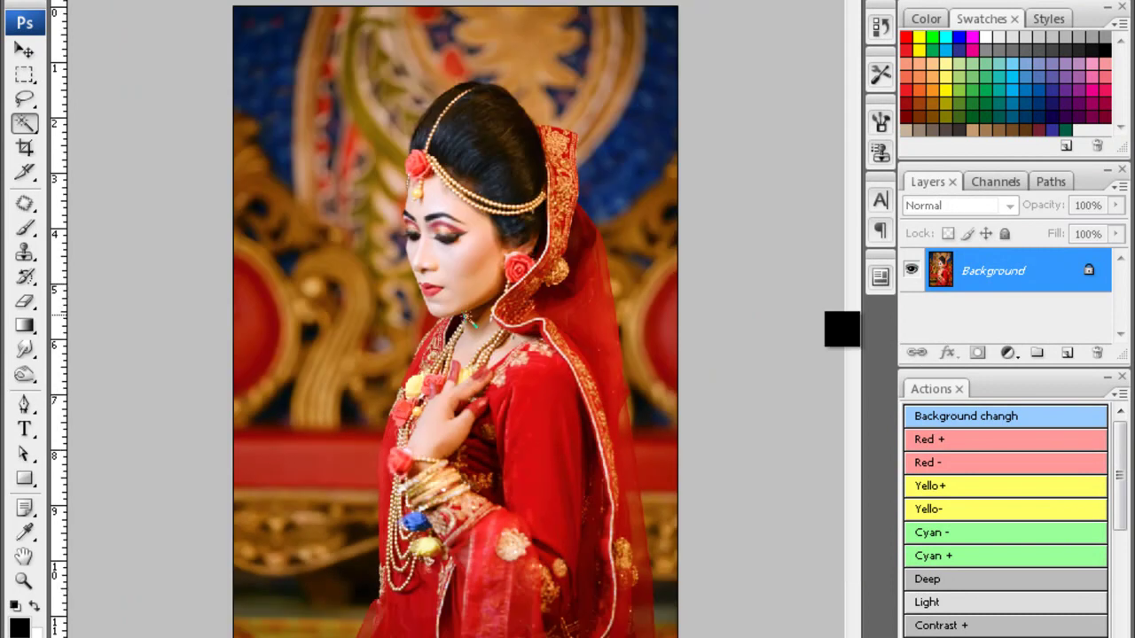
key("alt+i")
key("a")
key("s")
key("alt+Down")
key("End")
key("Return")
key("Return")
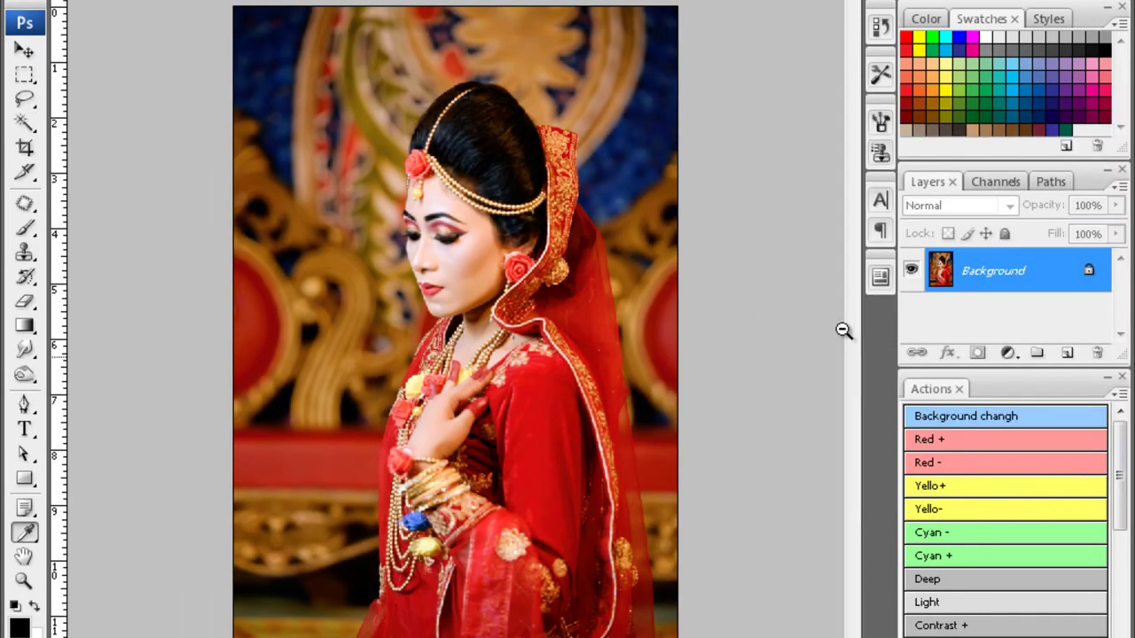
- Burn the photo's edges into a vignette with the Burn tool
left_click(842, 330, "alt")
key("o")
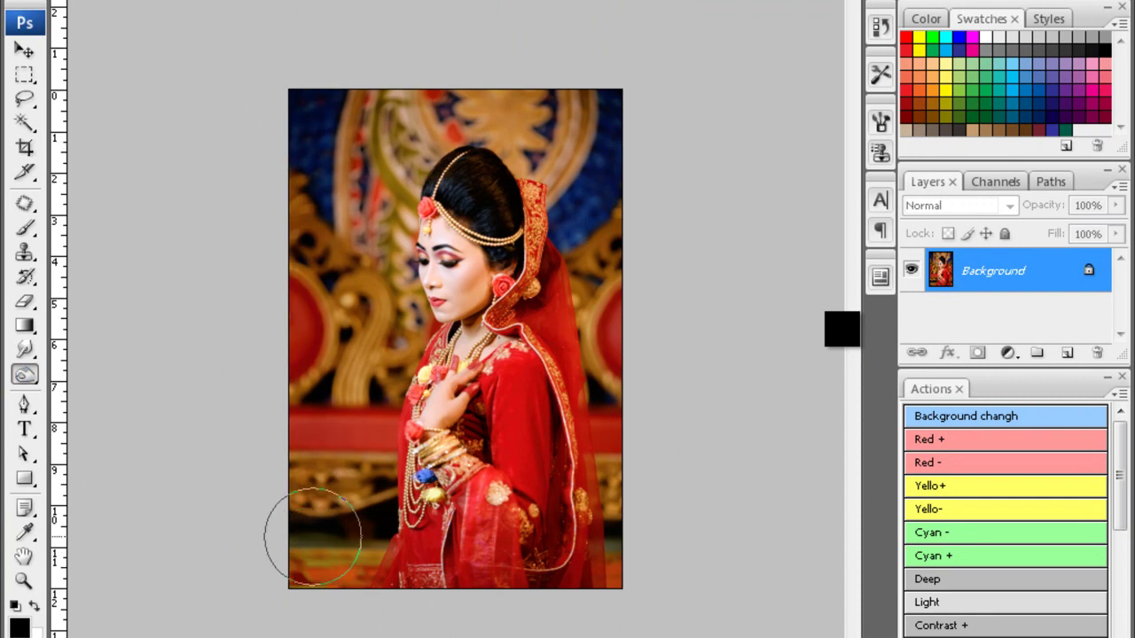
mouse_move(297, 191)
left_mouse_down()
mouse_move(328, 292)
mouse_move(349, 113)
mouse_move(587, 178)
mouse_move(577, 593)
left_mouse_up()
- Select the face, feather it by 20, darken shadows with a slight Curves dip, deselect
key("ctrl+plus")
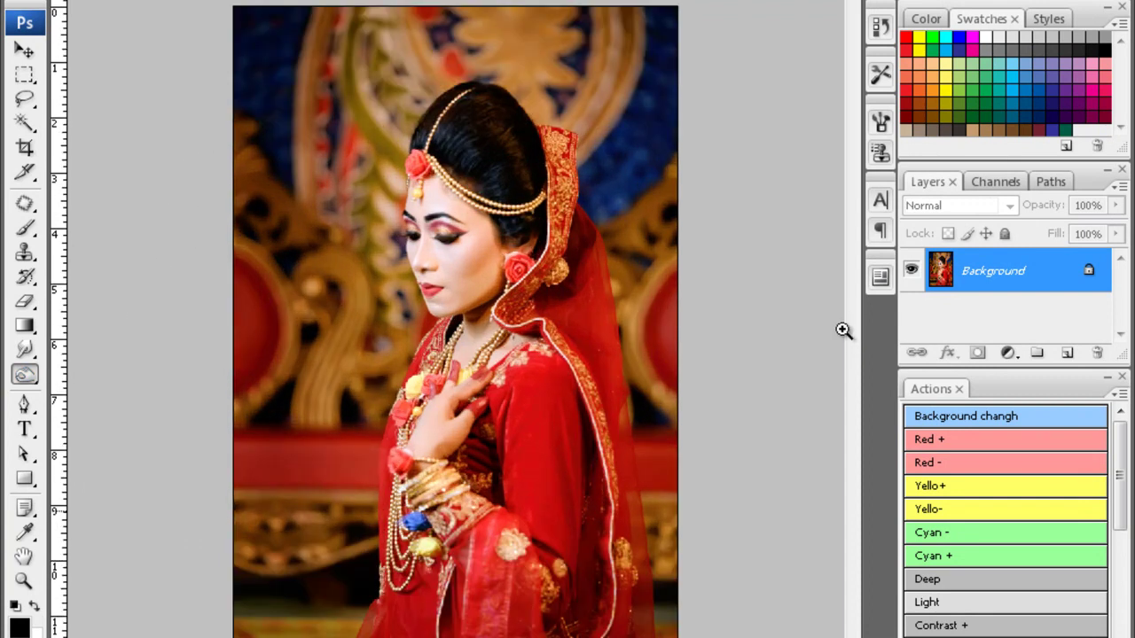
key("ctrl+plus")
scroll(843, 330, "up", 5)
key("w")
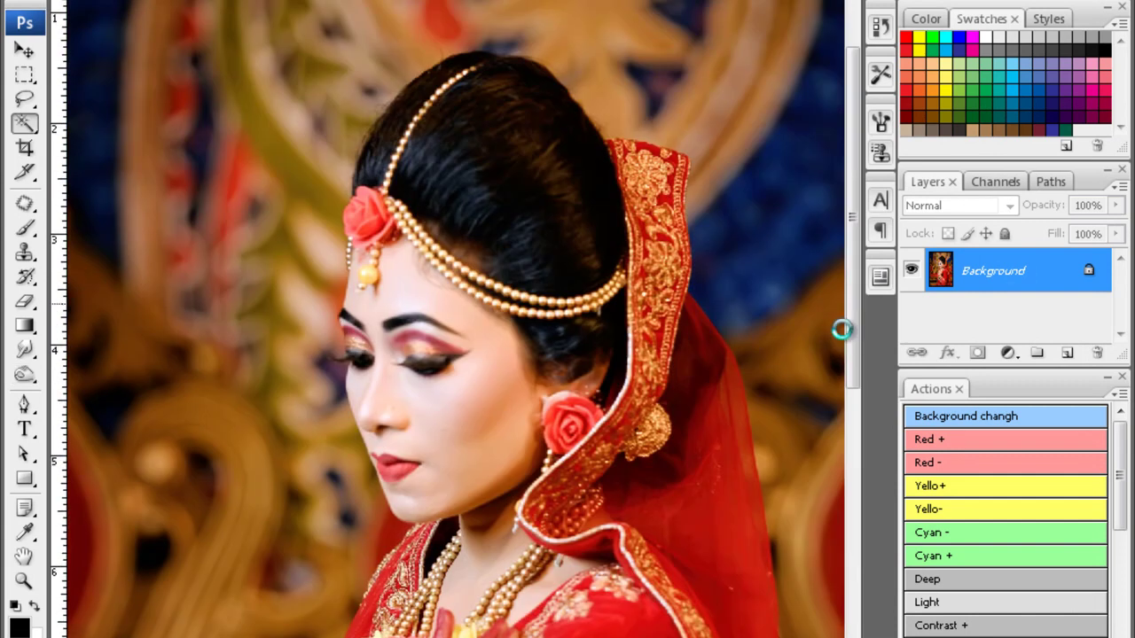
key("ctrl+shift+d")
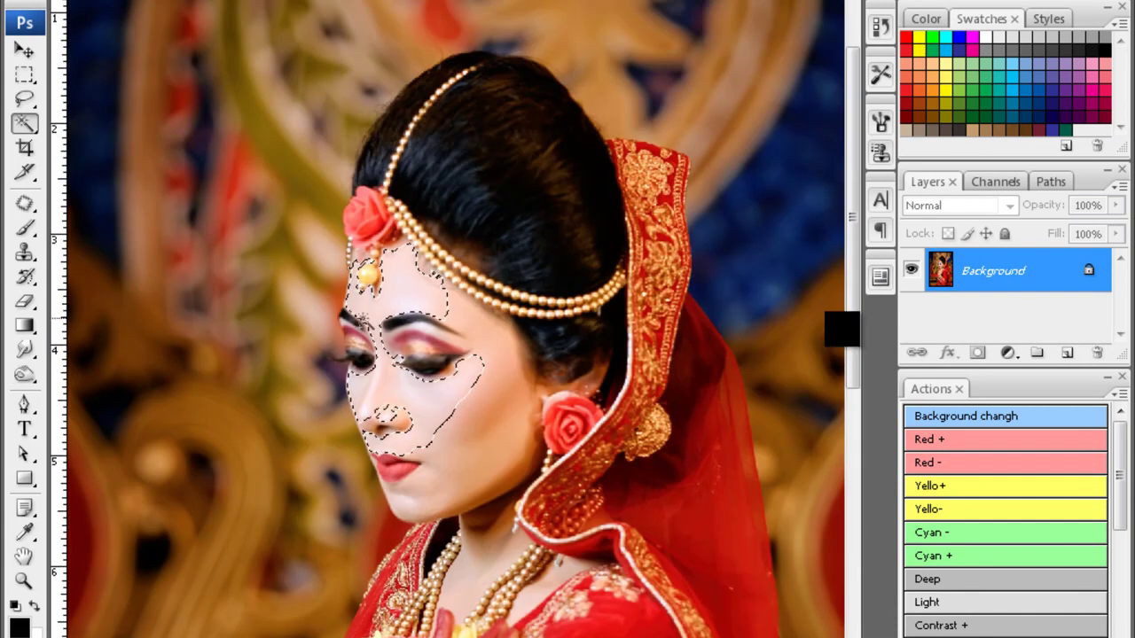
key("ctrl+alt+d")
key("Return")
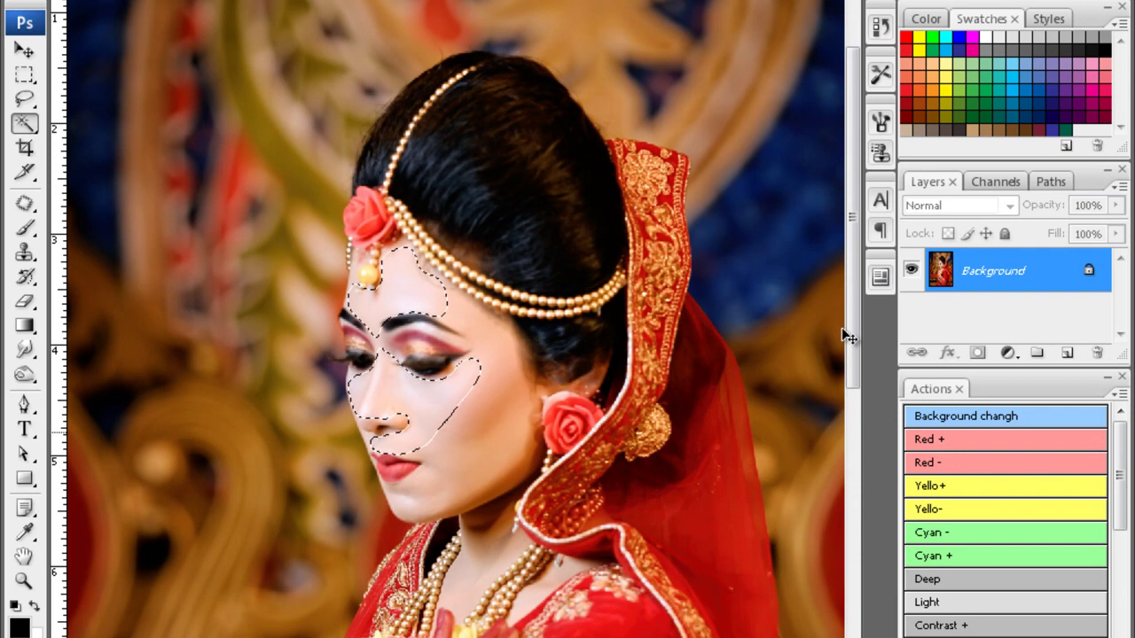
key("ctrl+m")
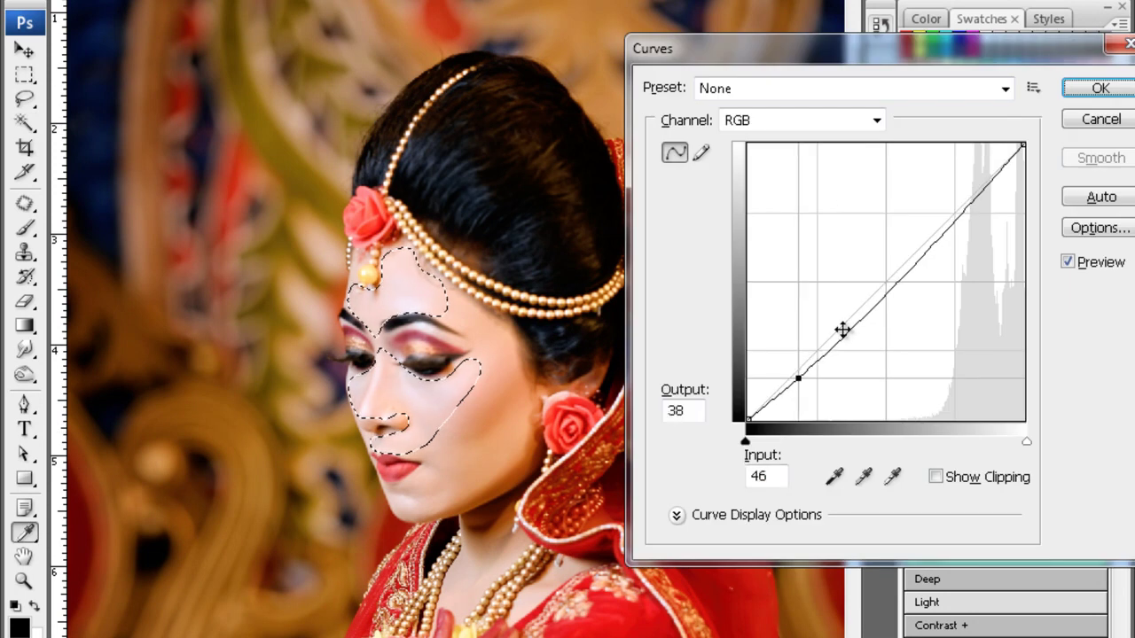
key("Return")
key("ctrl+d")
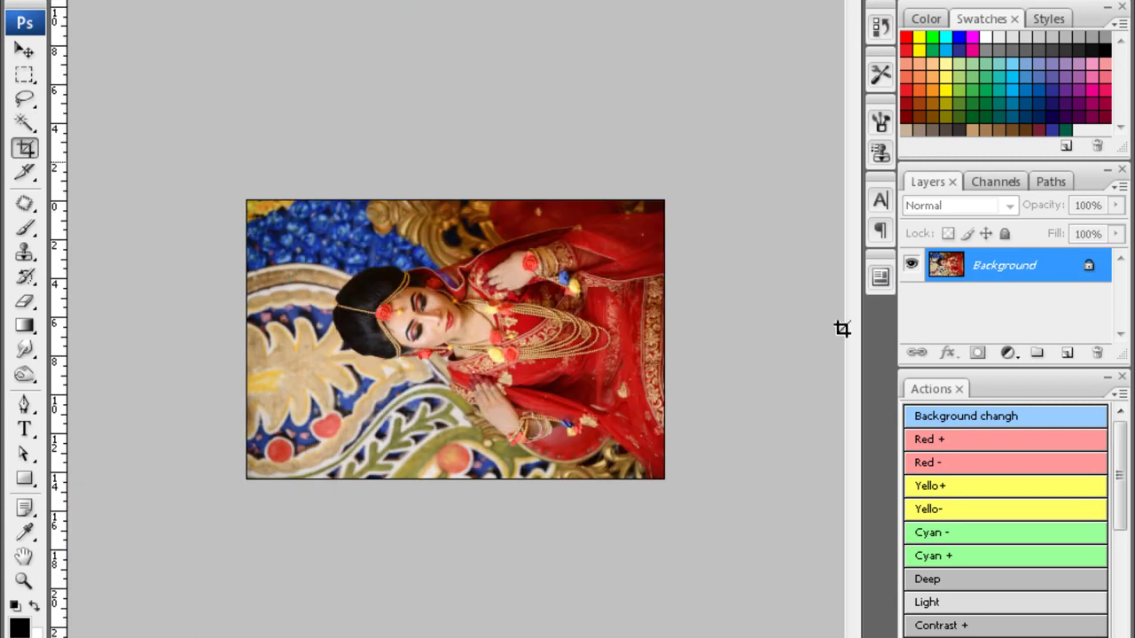
- Rotate the next portrait upright and apply Noiseware noise reduction
key("ctrl+plus")
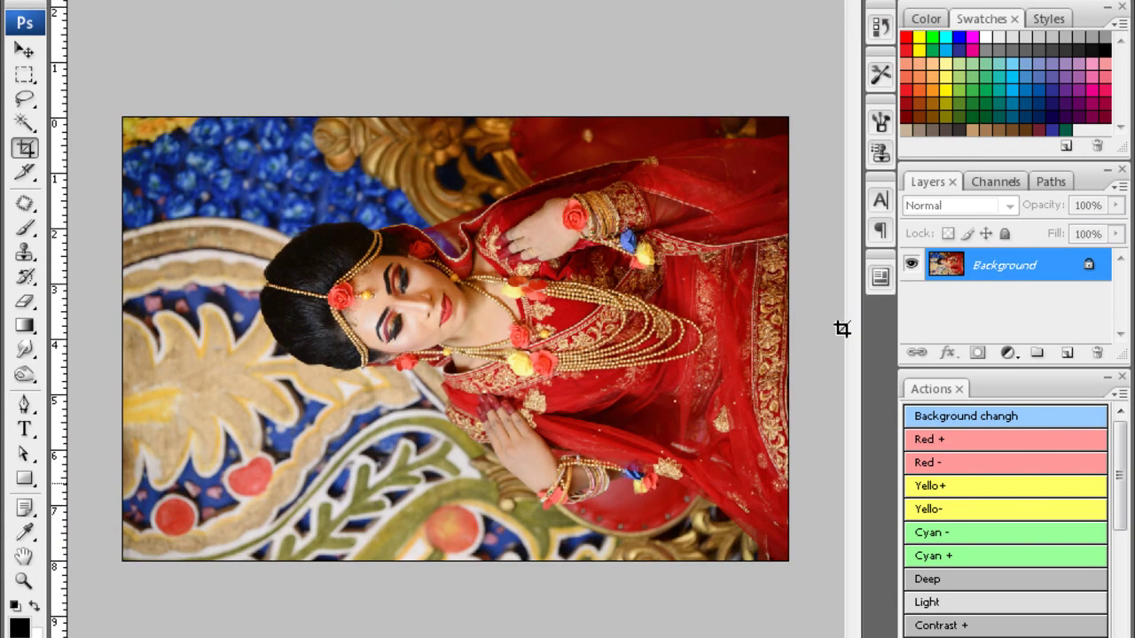
key("ctrl+plus")
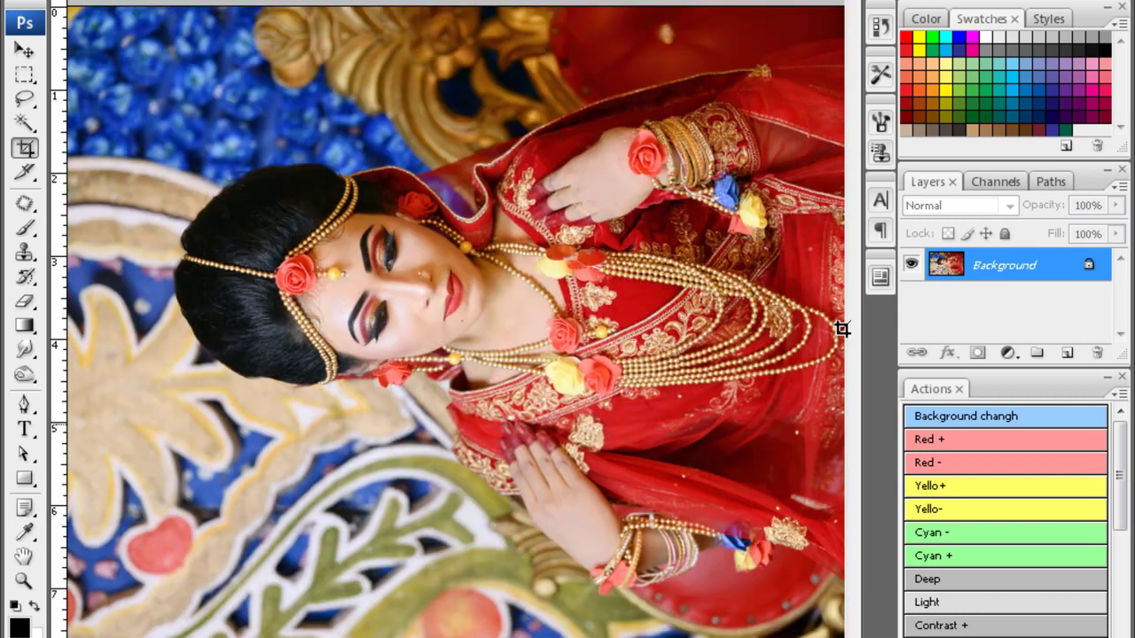
key("ctrl+alt+9")
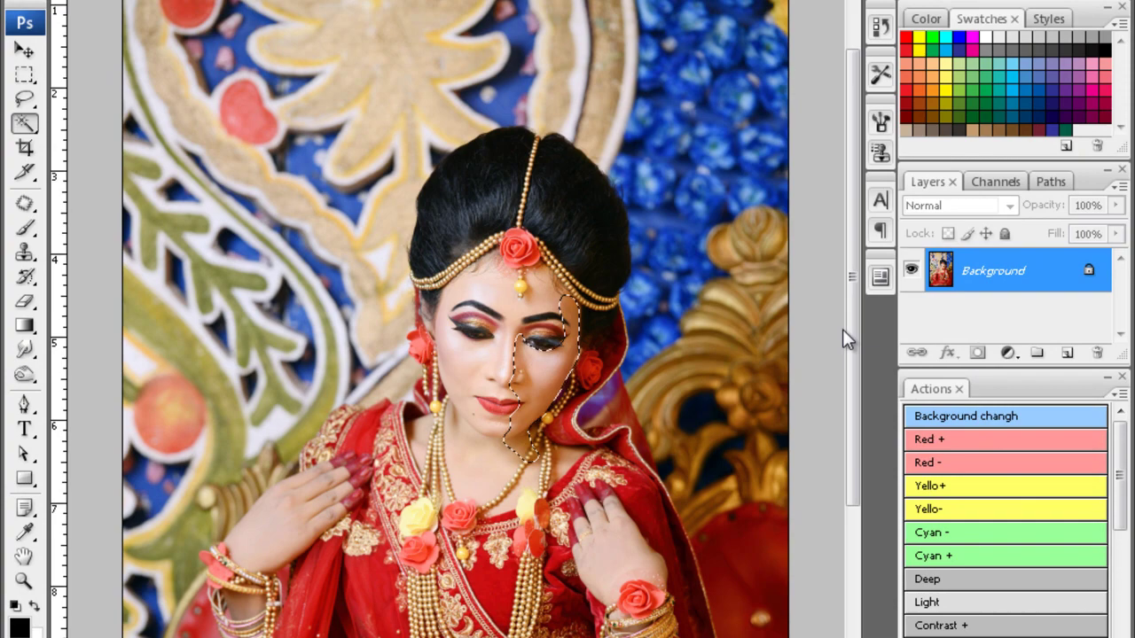
key("ctrl+alt+f")
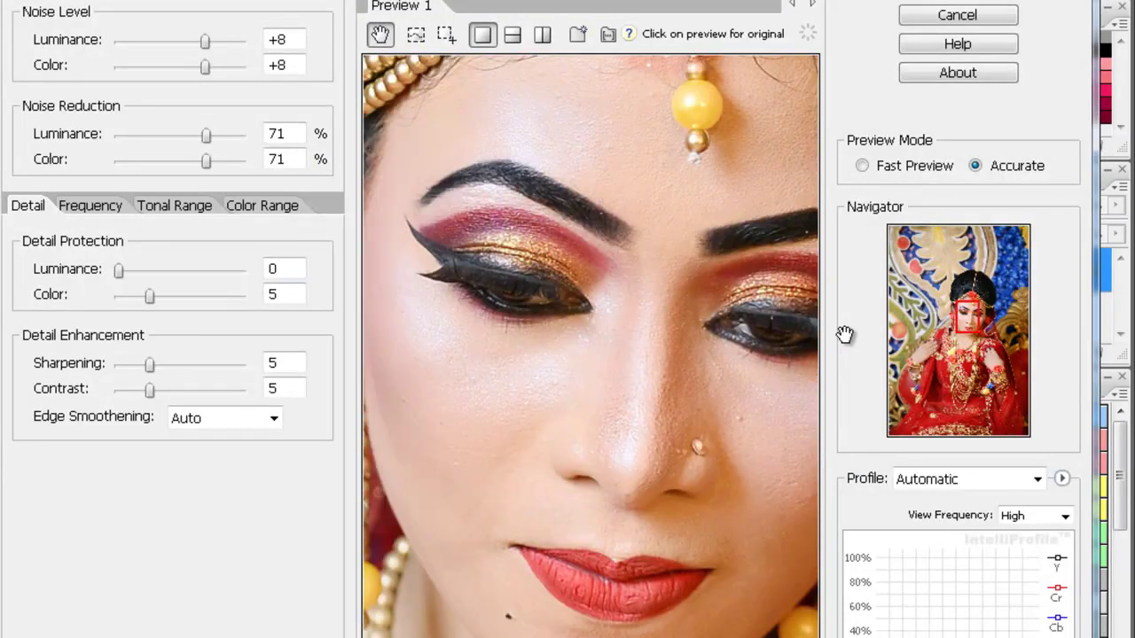
key("Return")
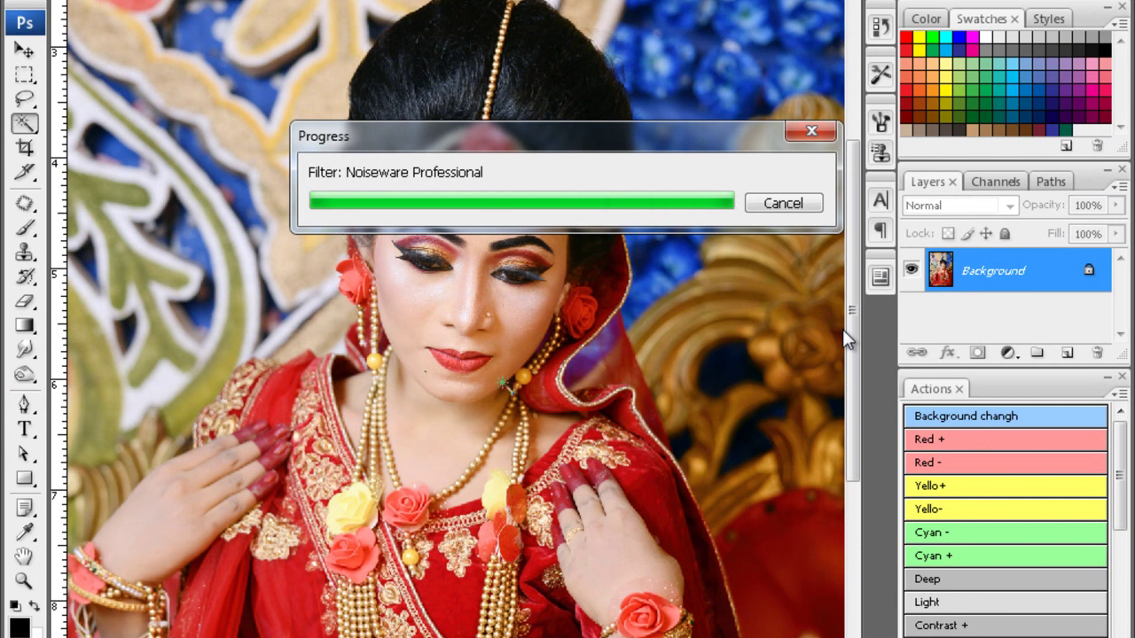
- Zoom in and out to inspect the bride's facial skin
key("c")
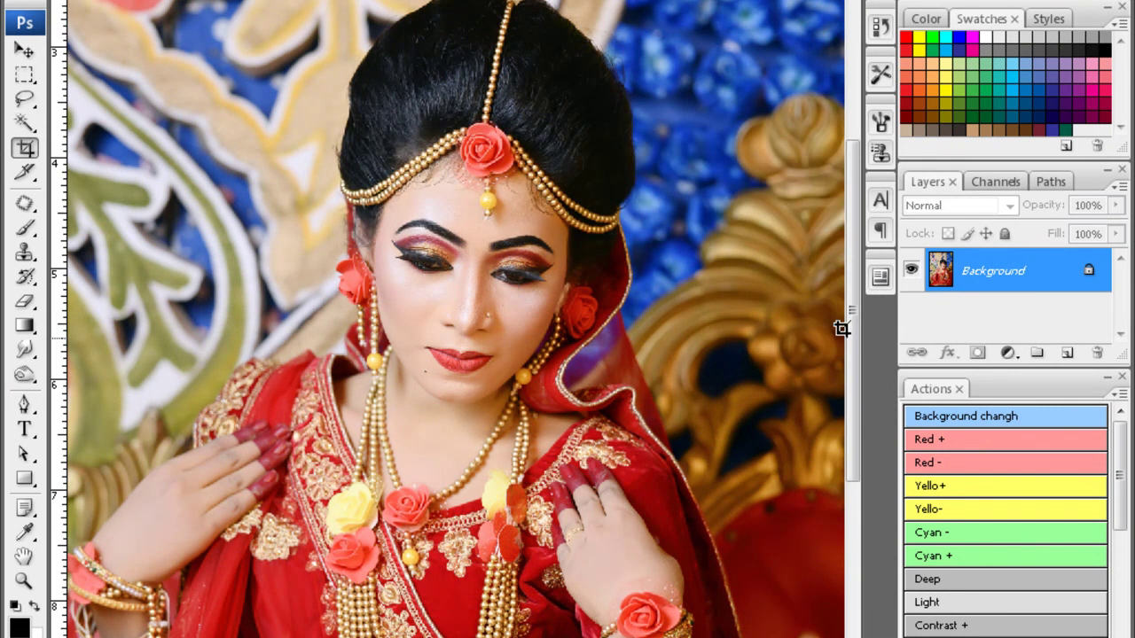
key("ctrl+plus")
key("ctrl+plus")
key("ctrl+plus")
key("ctrl+plus")
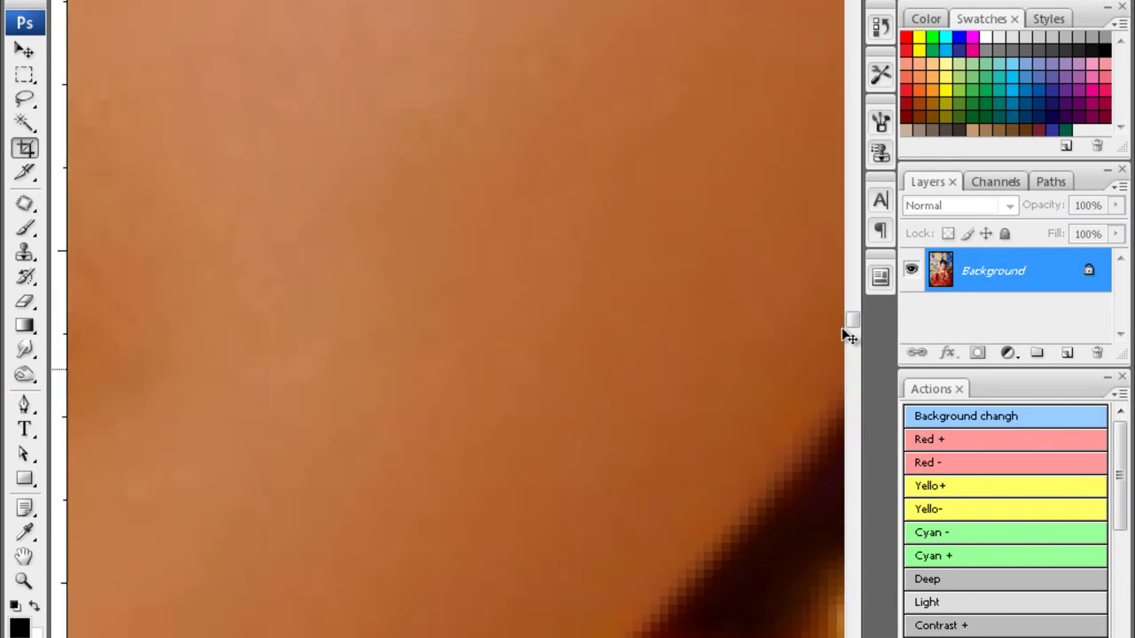
key("ctrl+minus")
key("ctrl+minus")
key("ctrl+minus")
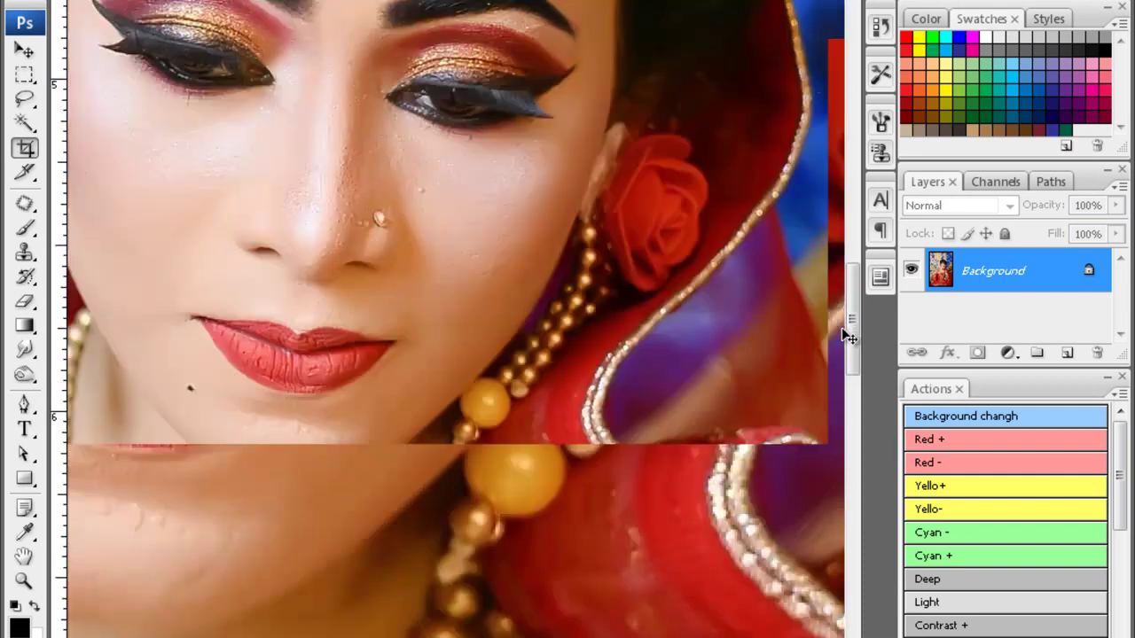
key("ctrl+minus")
key("ctrl+plus")
- Select and feather the face, neck and right hand, then apply Levels midtone 0.82
key("w")
left_click_drag(514, 160, 453, 319)
mouse_move(479, 222)
left_mouse_down()
mouse_move(443, 399)
mouse_move(496, 443)
left_mouse_up()
left_click_drag(638, 474, 683, 554)
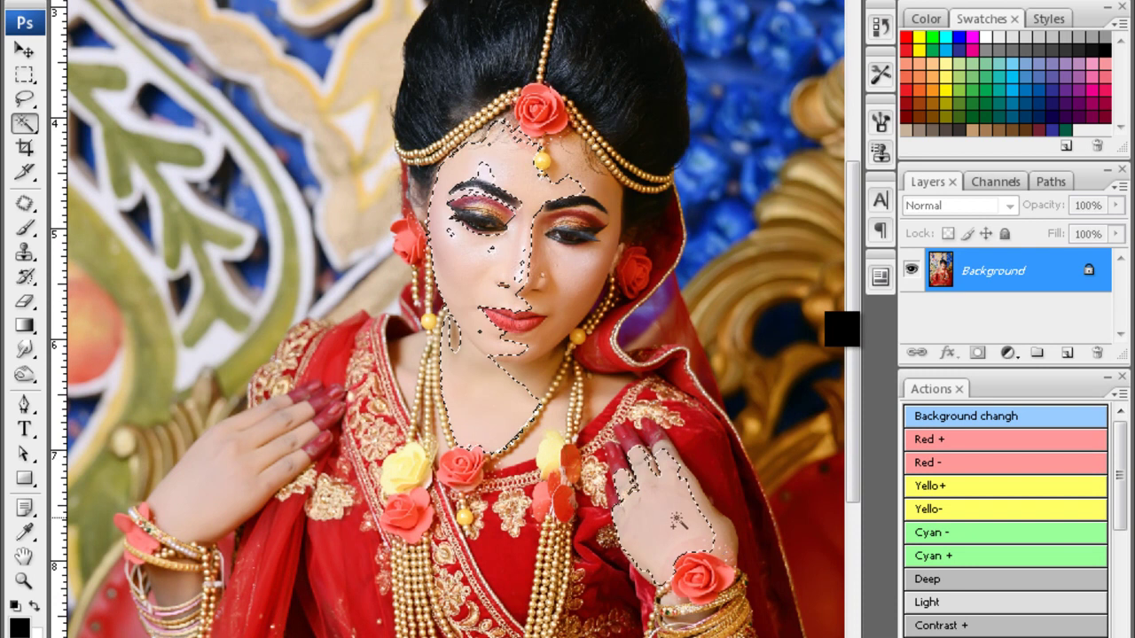
key("alt+ctrl+d")
key("Return")
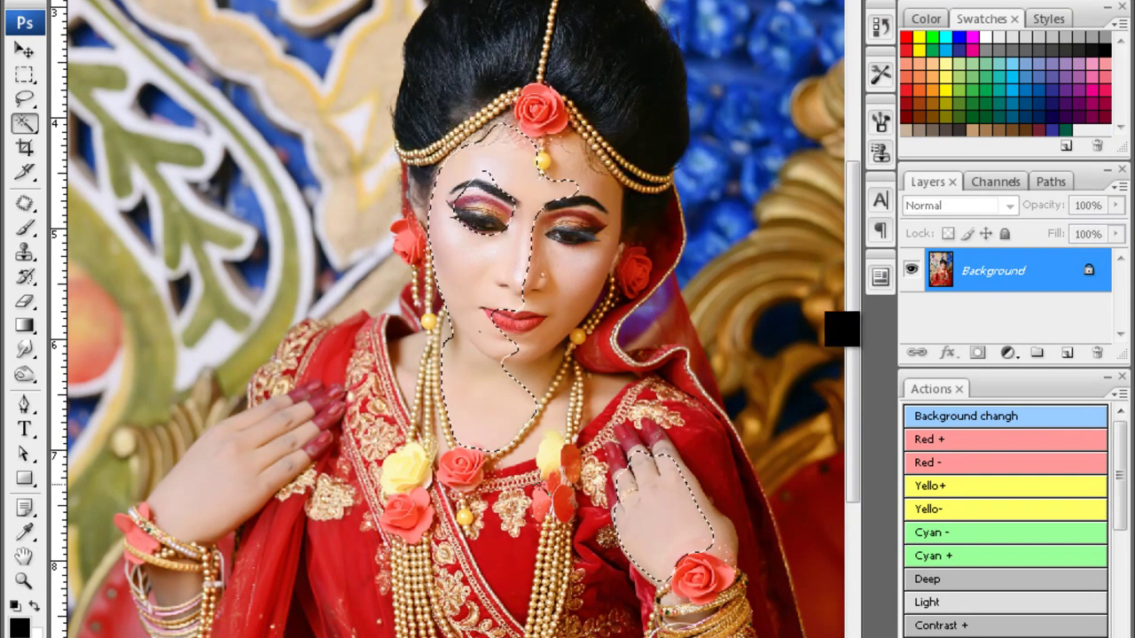
key("ctrl+l")
type("0.82")
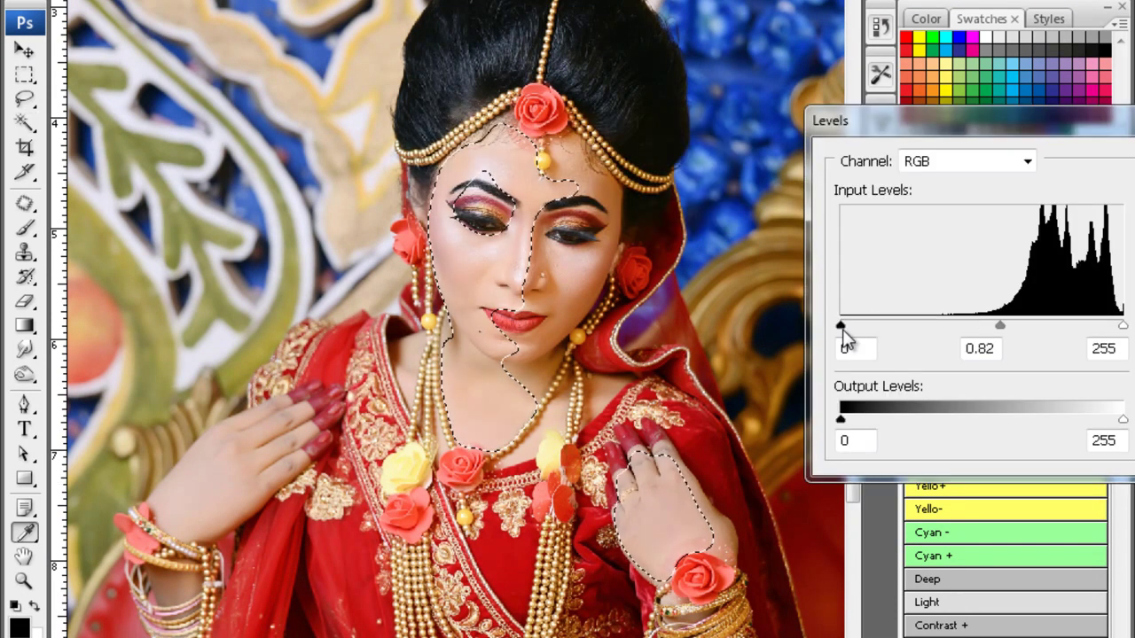
key("Return")
key("ctrl+d")
- Zoom in on the face and use the Clone Stamp over the lower face
key("ctrl+plus")
key("ctrl+plus")
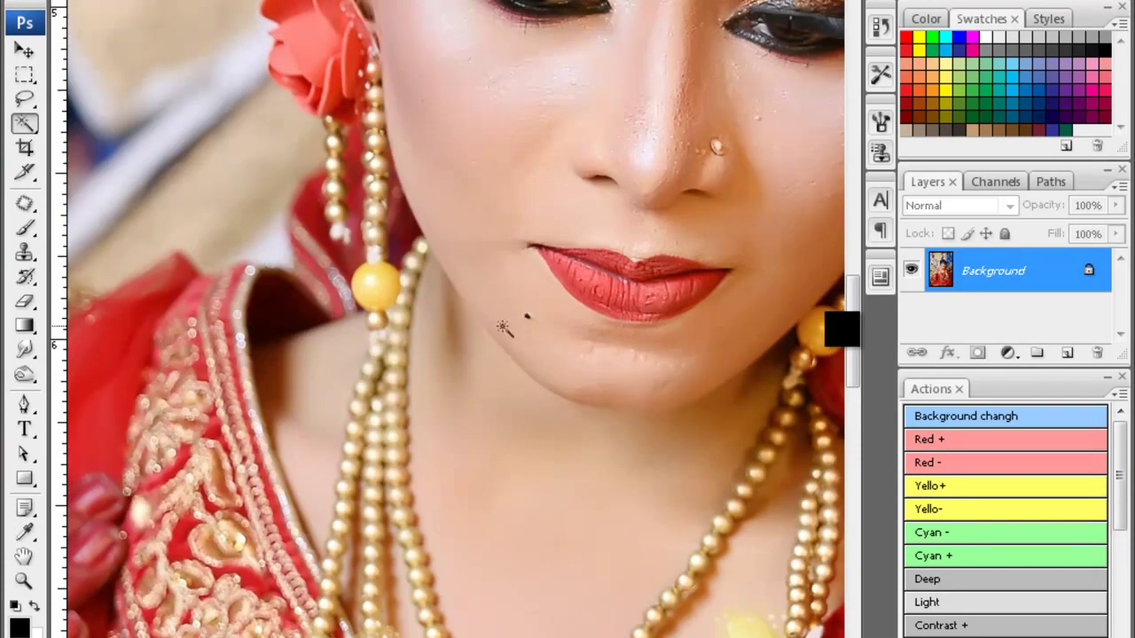
scroll(843, 331, "up", 3)
key("s")
left_click_drag(843, 330, 833, 368)
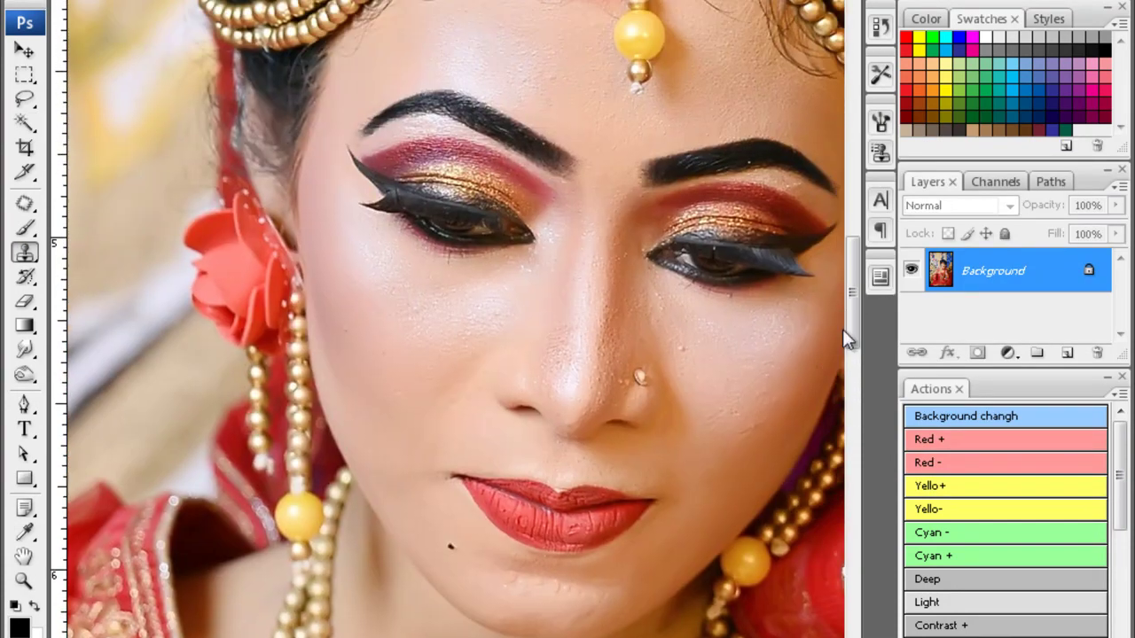
- Blur the bride's facial skin while panning across the face
key("r")
scroll(458, 319, "up", 2)
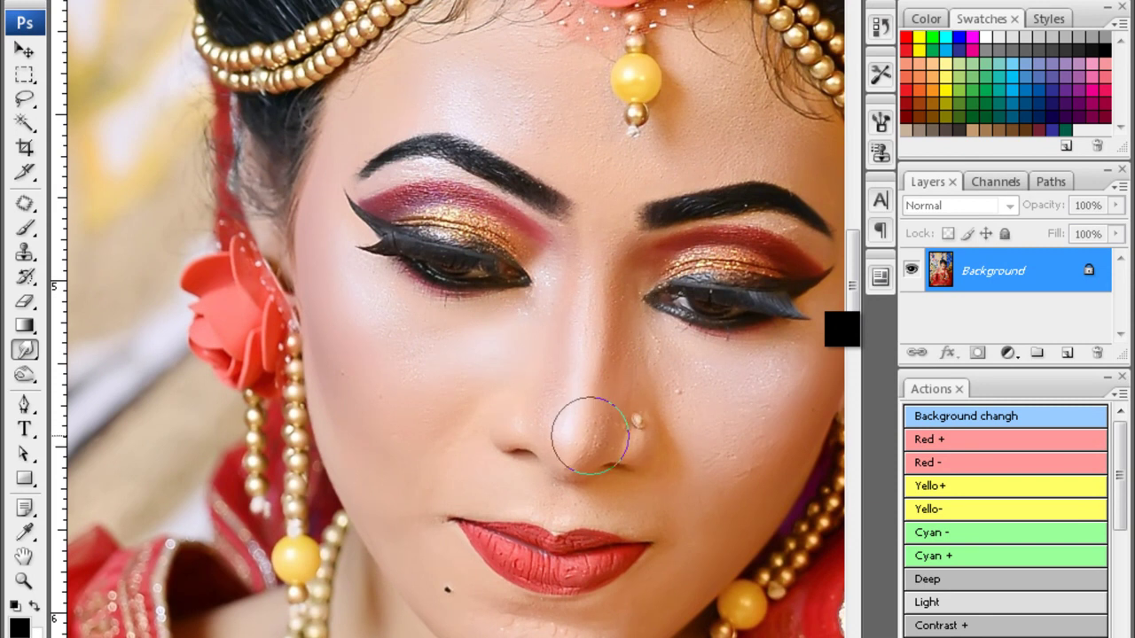
scroll(499, 204, "up", 5)
scroll(549, 232, "up", 1)
scroll(615, 285, "right", 3)
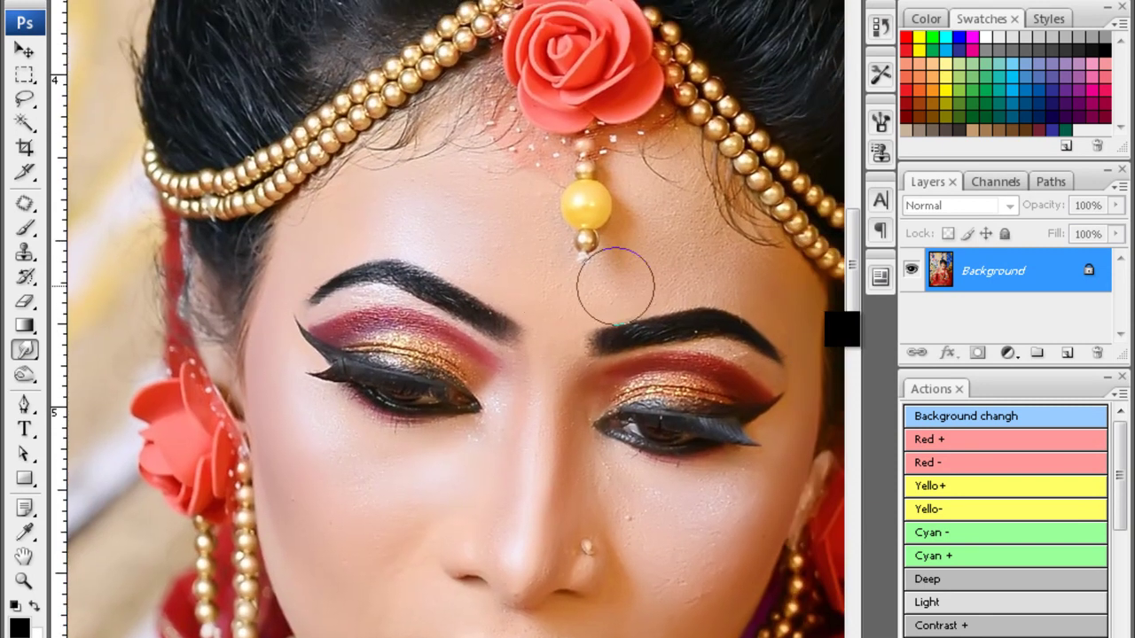
scroll(691, 253, "down", 5)
scroll(675, 497, "down", 2)
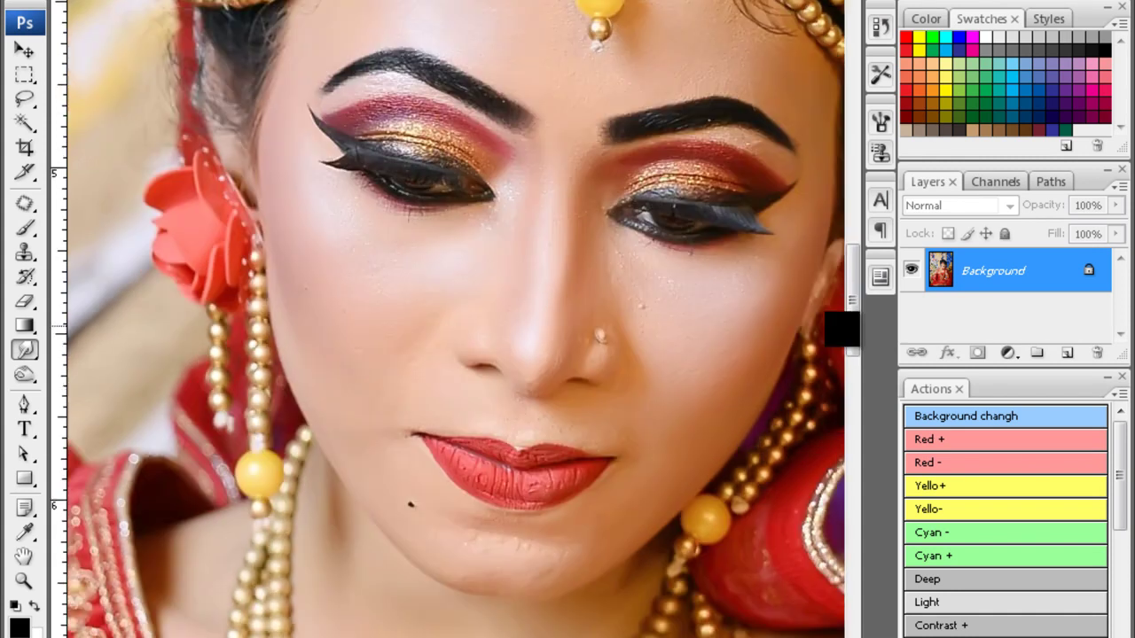
scroll(638, 487, "down", 2)
scroll(620, 483, "left", 3)
scroll(842, 329, "down", 1)
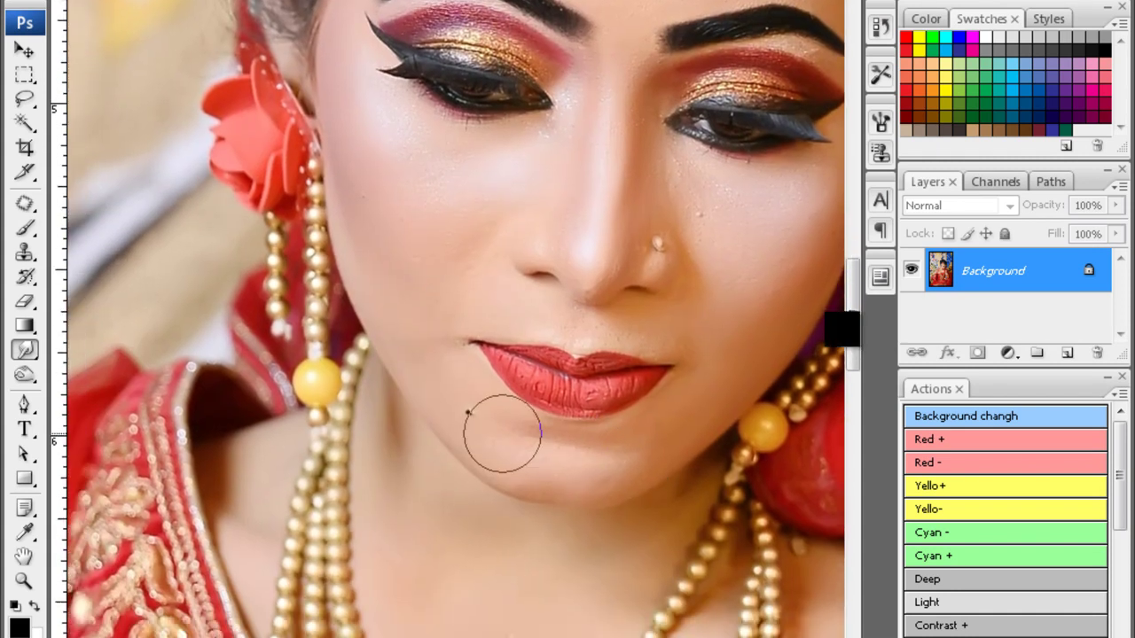
scroll(842, 327, "down", 1)
scroll(847, 333, "down", 1)
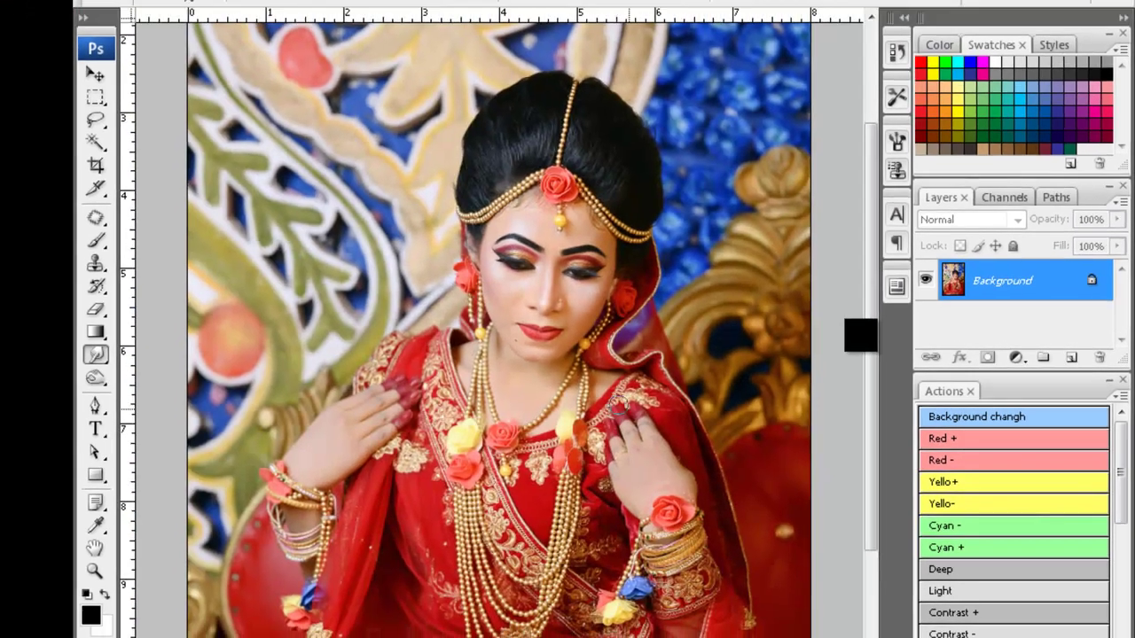
- Fine-tune the portrait's colours with Selective Color and zoom out
left_click(325, 29)
left_click(494, 278)
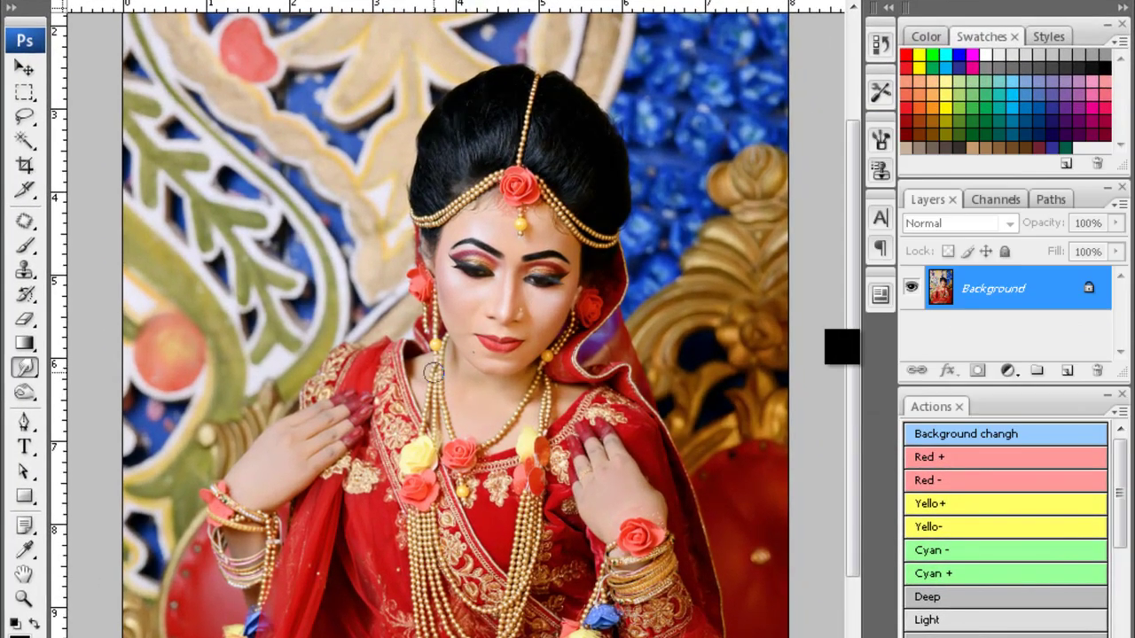
scroll(842, 348, "down", 1)
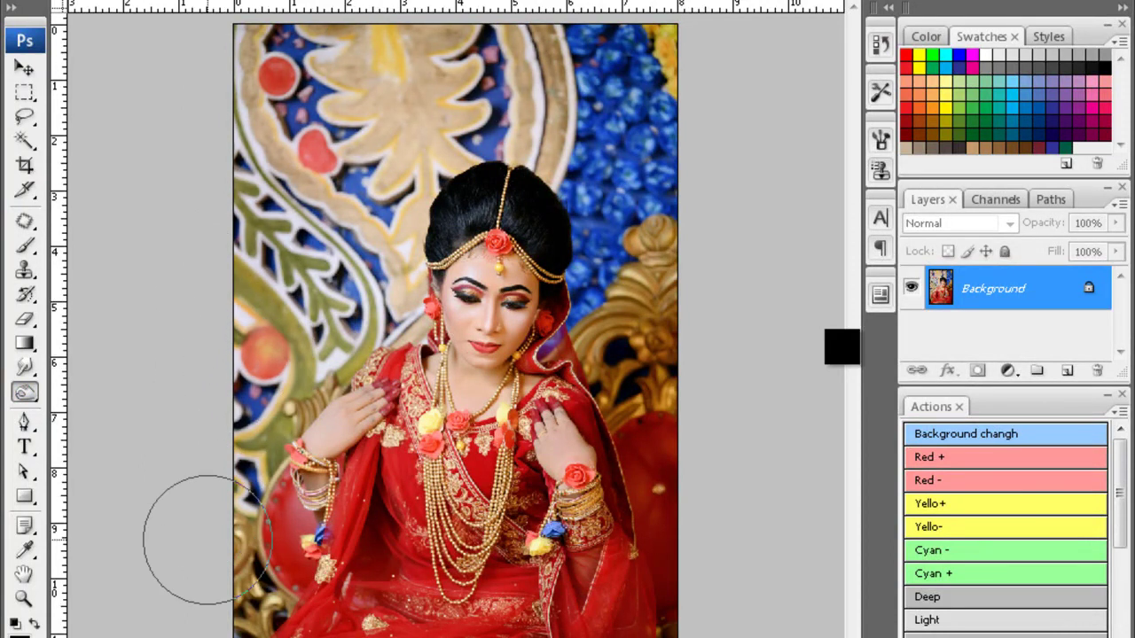
key("ctrl+minus")
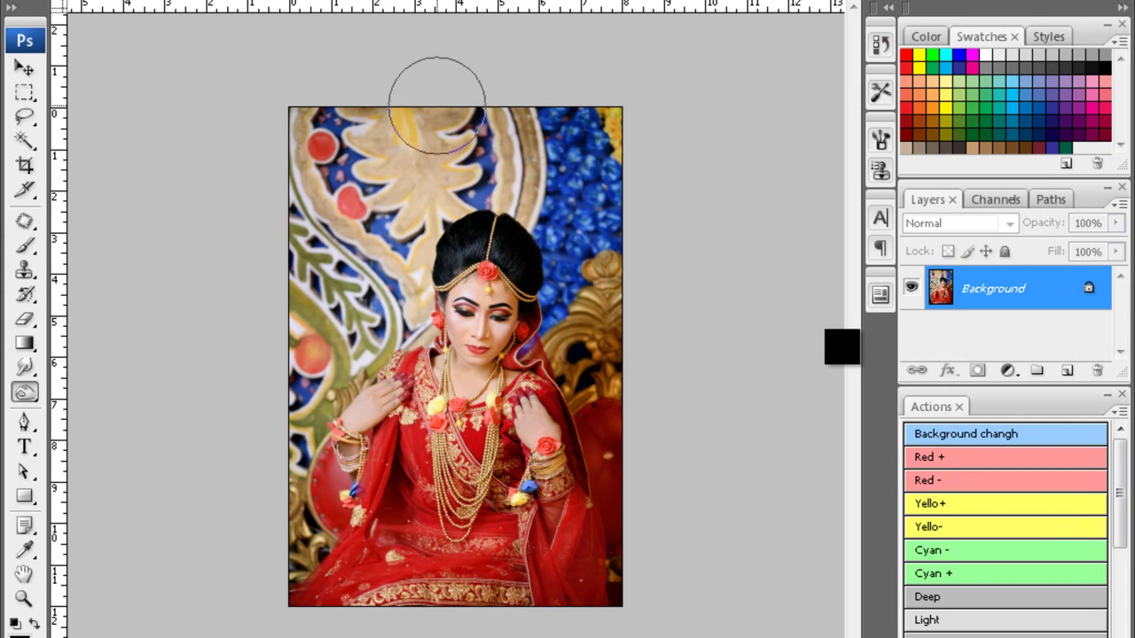
- Save the portrait as JPEG and bring up the bride-on-throne photo
key("ctrl+plus")
key("ctrl+s")
key("Return")
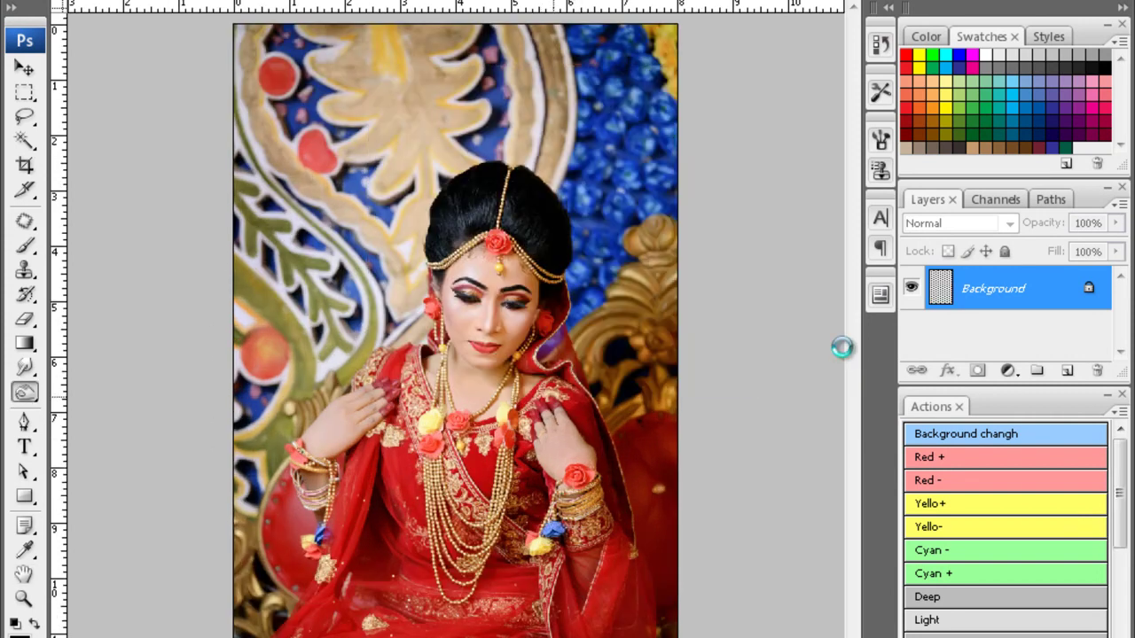
key("c")
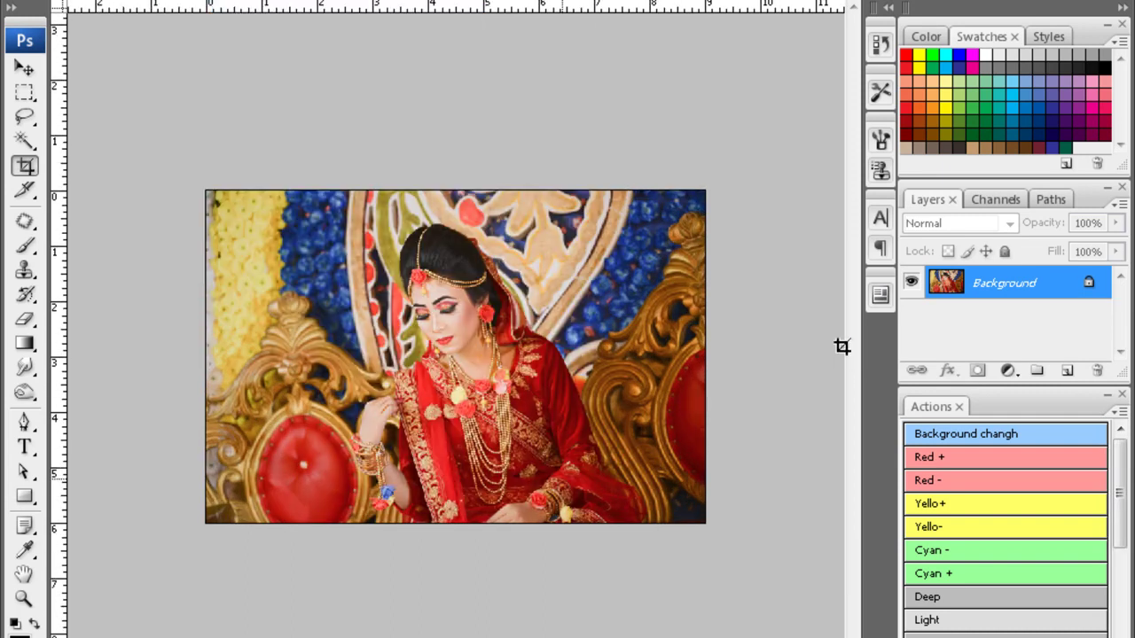
- Select and feather the seated bride's face, then darken it slightly with Curves
key("ctrl+plus")
key("w")
left_click_drag(415, 295, 426, 346)
key("shift+F6")
key("Return")
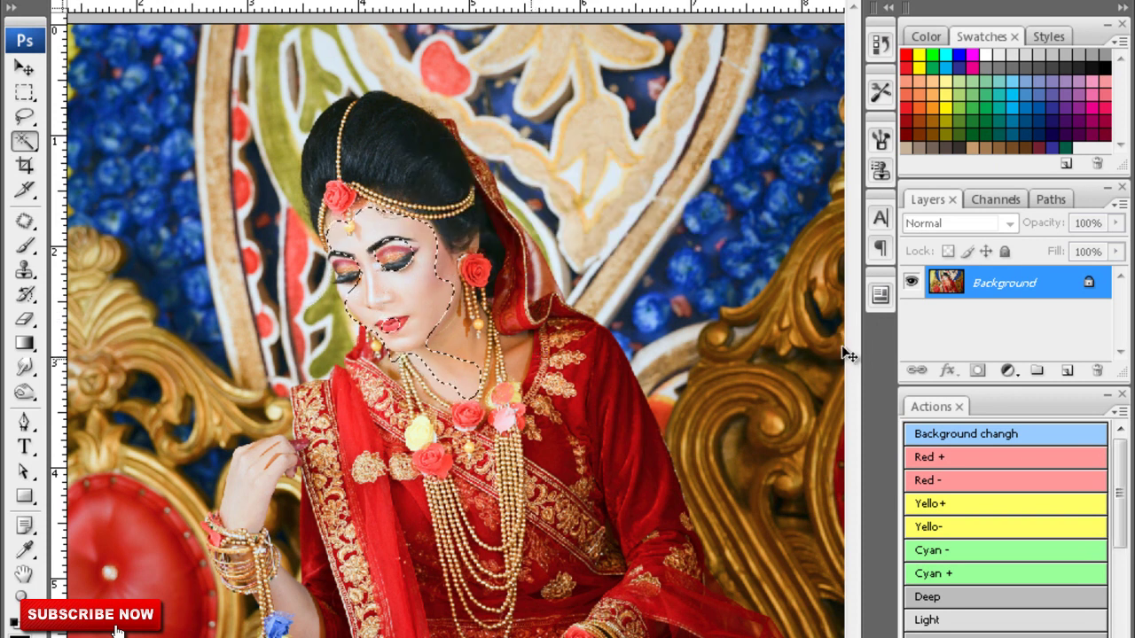
key("ctrl+m")
left_click_drag(800, 384, 803, 405)
key("Return")
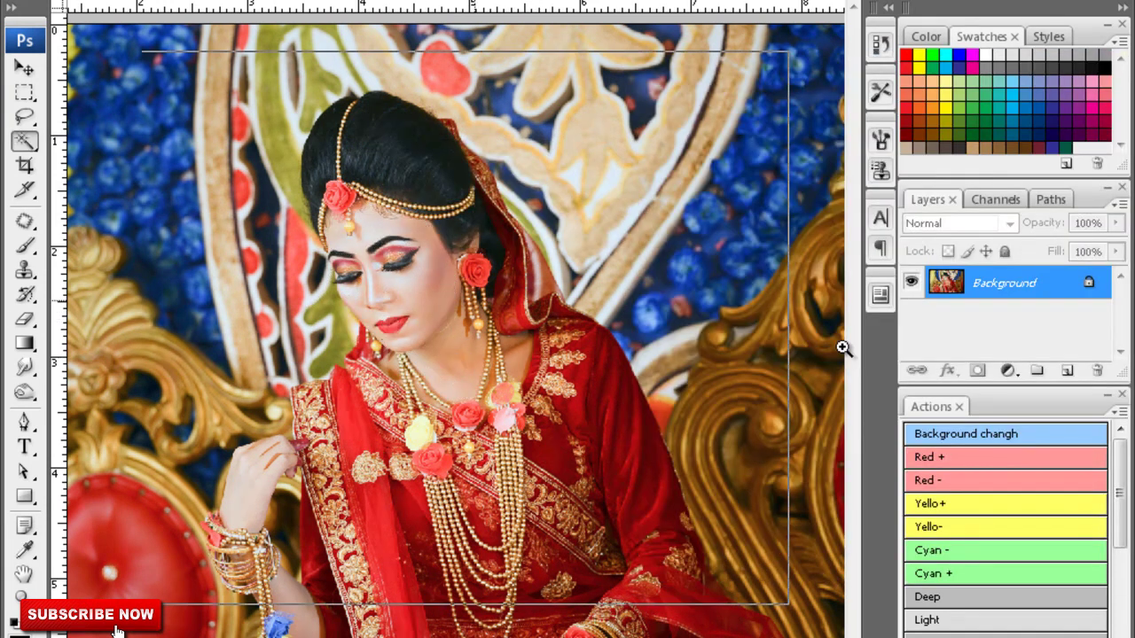
- Zoom in and extend the skin selection down the right side of the neck
key("ctrl+plus")
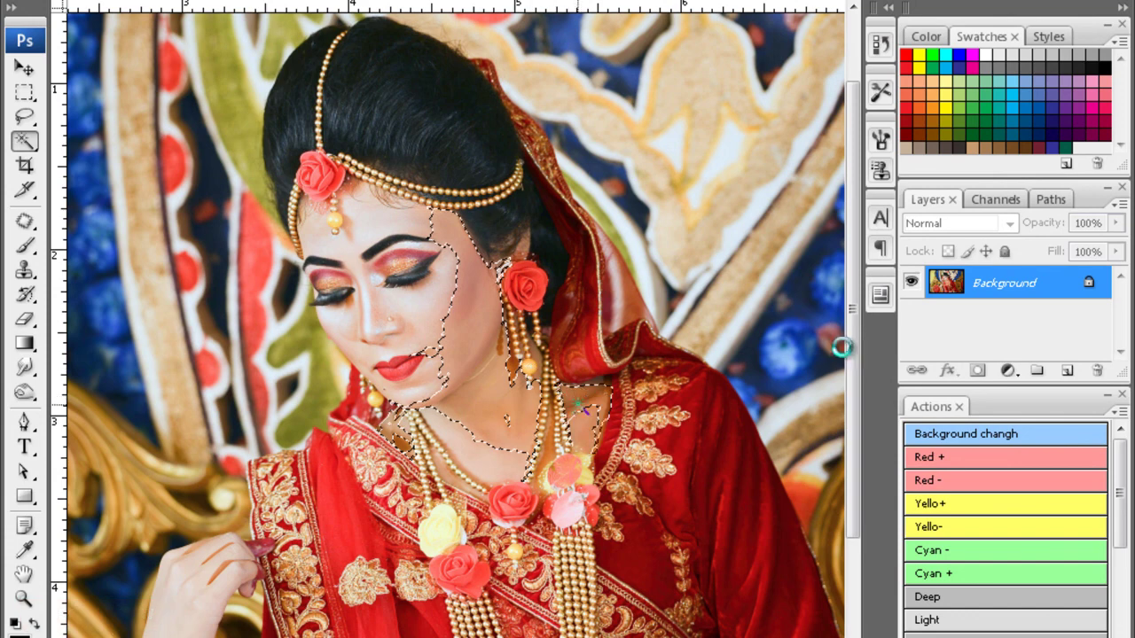
left_click_drag(558, 390, 599, 412)
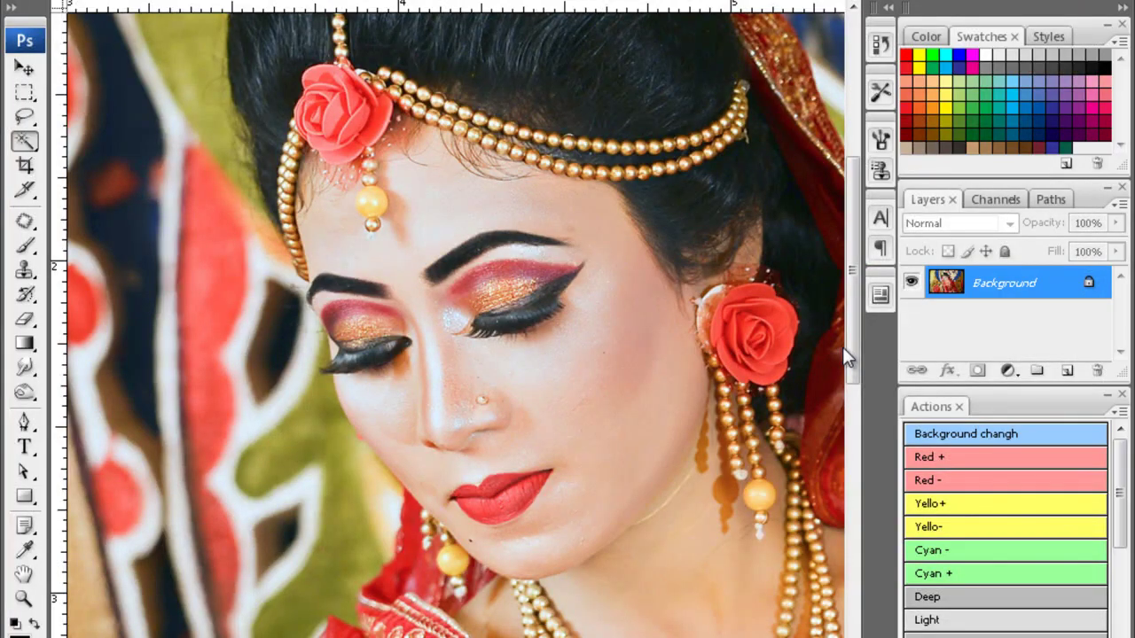
key("ctrl+plus")
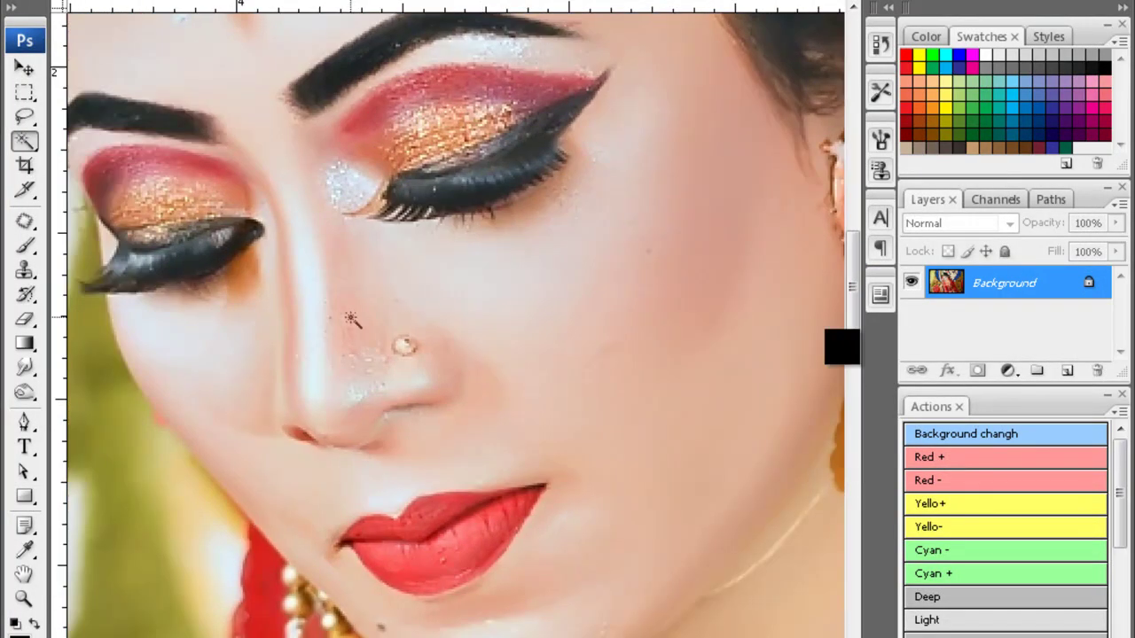
- Blur the seated bride's facial skin, then take the Sponge tool for the edges
key("r")
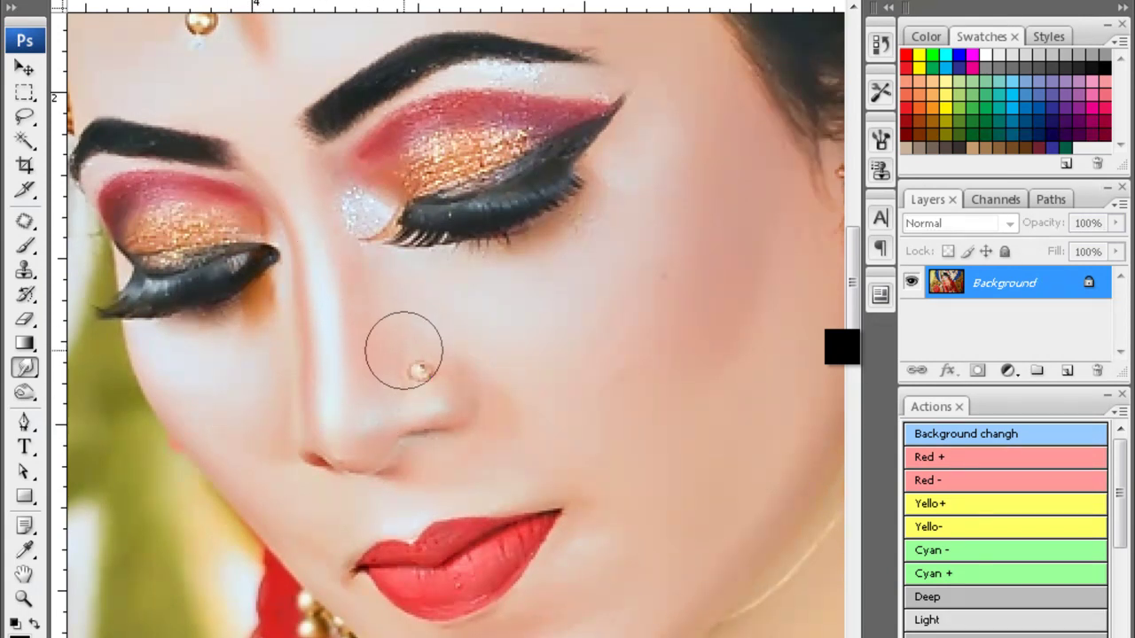
scroll(355, 399, "down", 2)
scroll(340, 473, "right", 5)
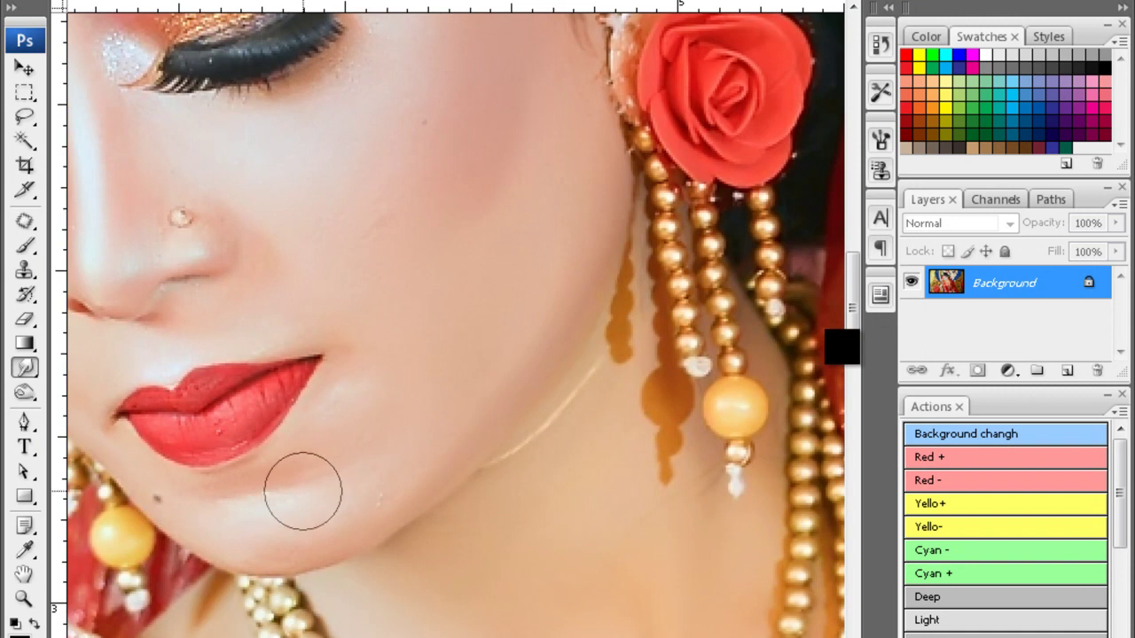
scroll(371, 398, "up", 3)
scroll(391, 196, "up", 6)
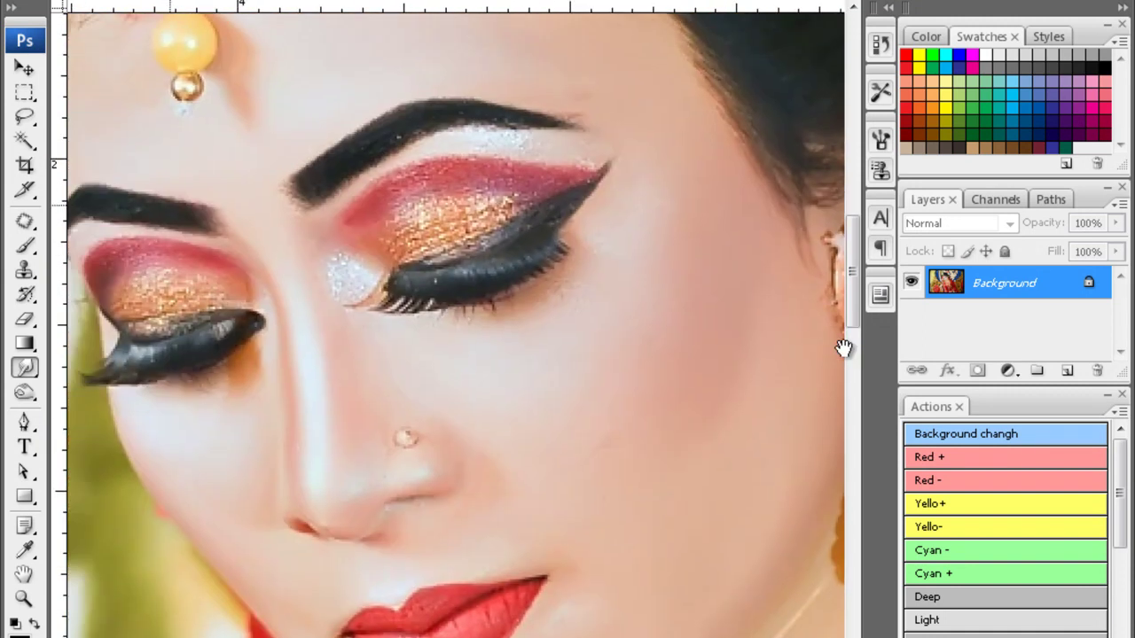
scroll(391, 197, "left", 6)
scroll(844, 347, "down", 1)
scroll(843, 347, "down", 1)
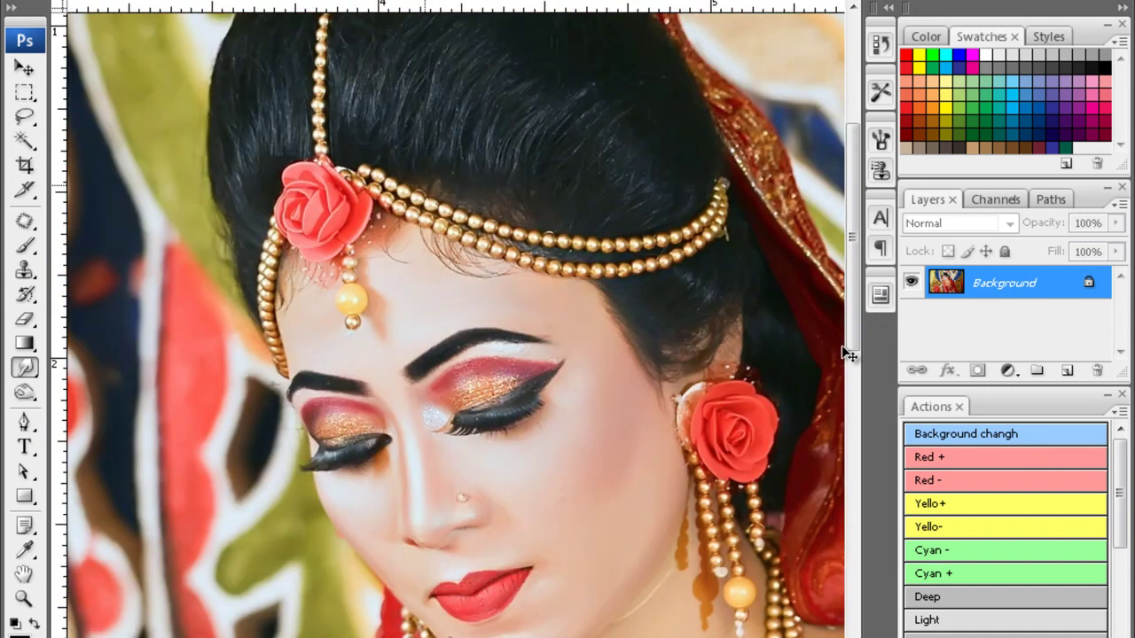
scroll(843, 347, "down", 1)
scroll(843, 347, "down", 1)
scroll(843, 348, "down", 1)
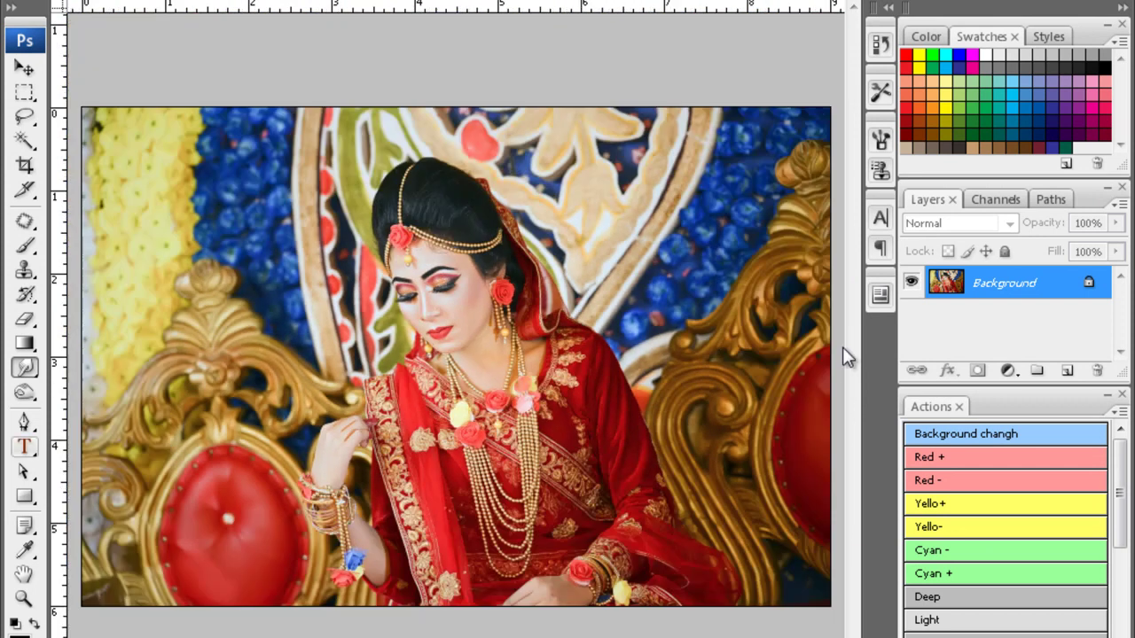
left_click_drag(24, 391, 113, 434)
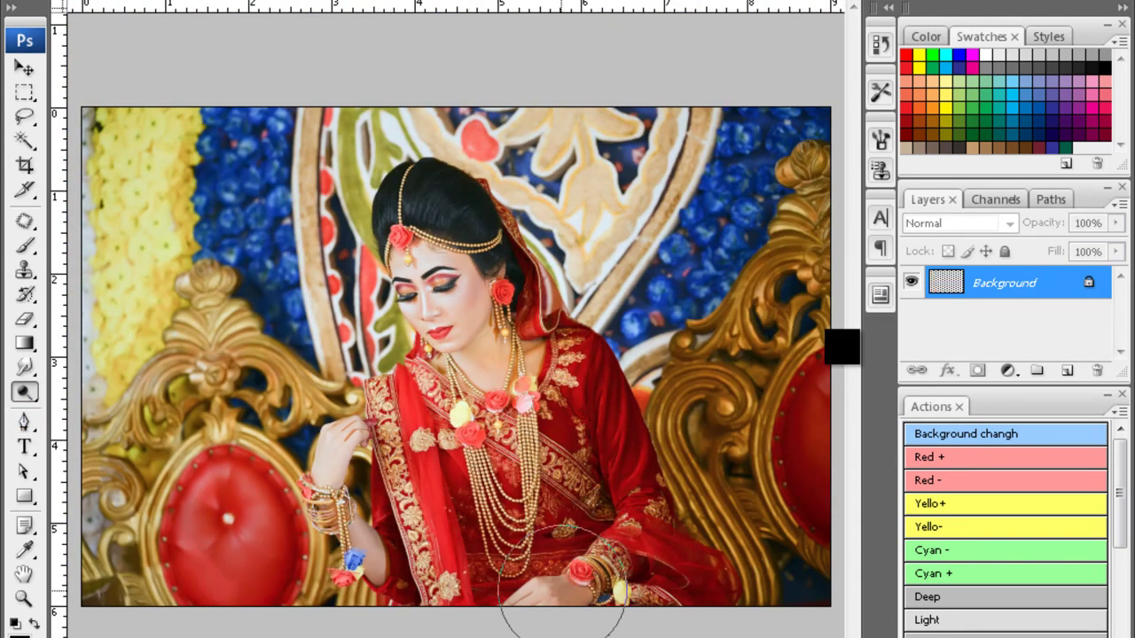
scroll(843, 347, "down", 1)
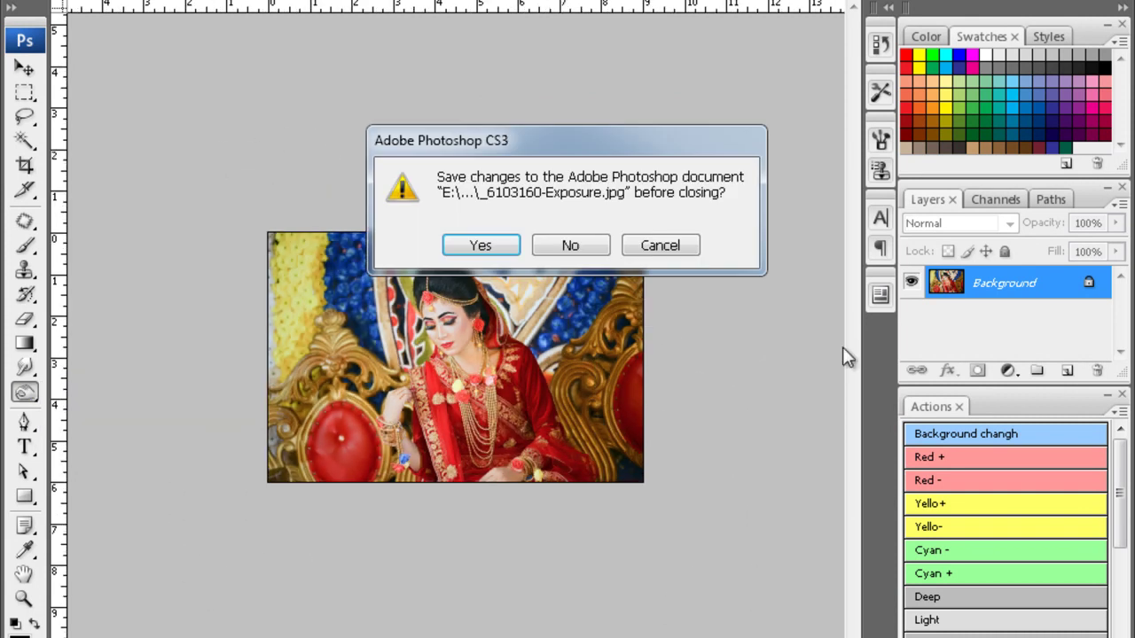
- Save the throne portrait and bring up the next sideways portrait
key("n")
key("c")
key("ctrl+minus")
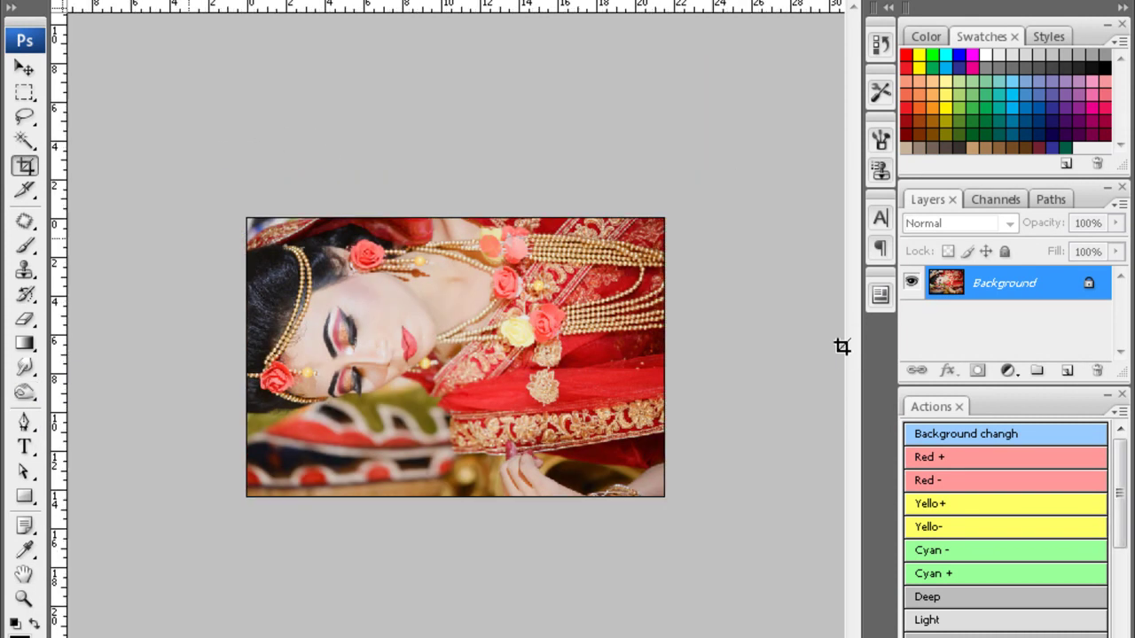
key("ctrl+minus")
key("ctrl+minus")
- Apply the Xe847 colour-correction filter and rotate the photo upright
key("ctrl+alt+f")
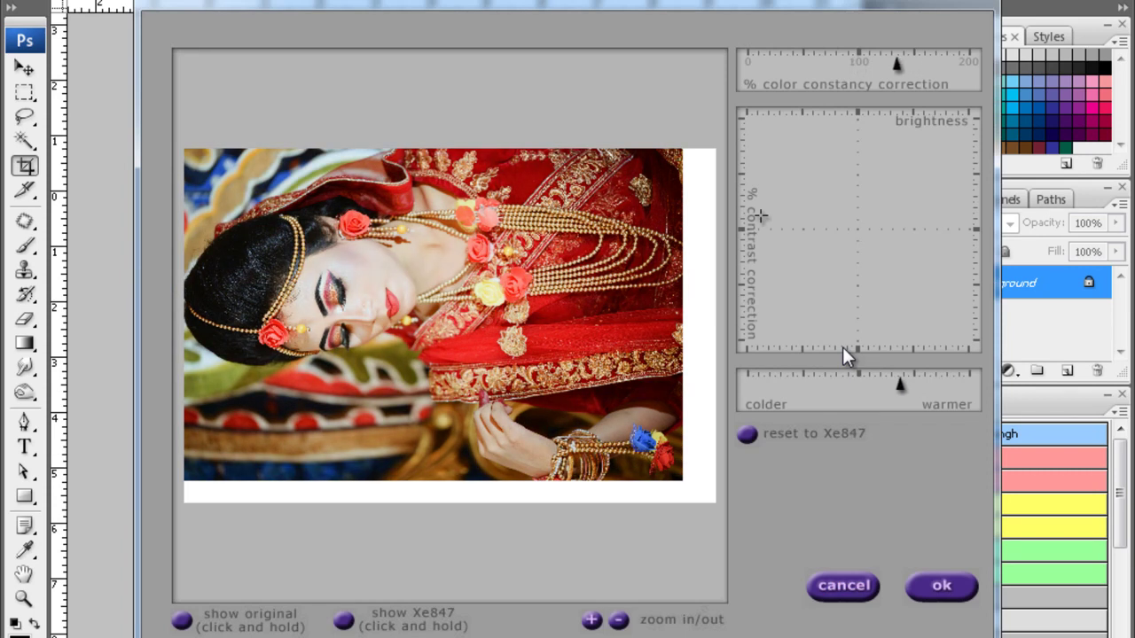
key("Return")
key("ctrl+0")
key("ctrl+alt+r")
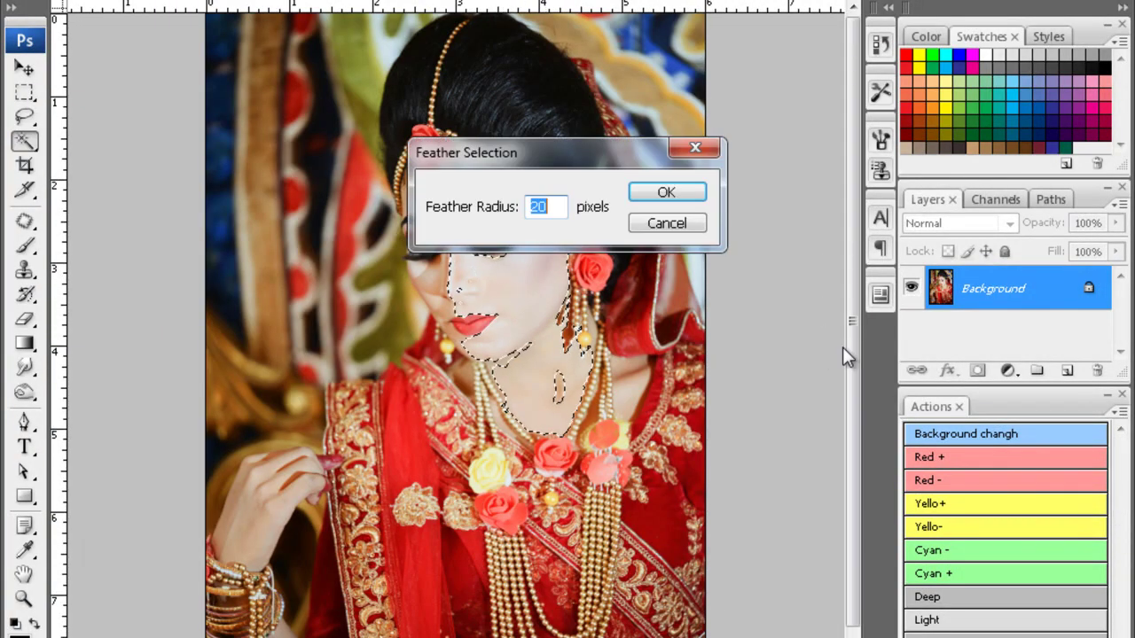
- Darken the face's midtones with a Curves adjustment, then deselect
key("ctrl+m")
left_click_drag(840, 345, 846, 371)
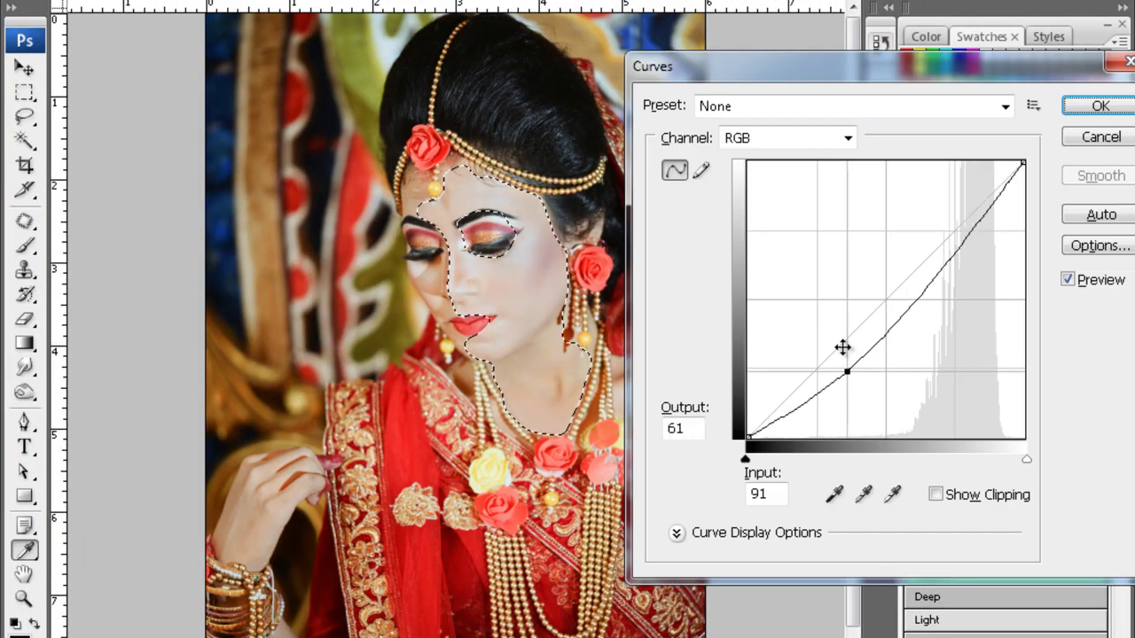
key("Return")
key("ctrl+d")
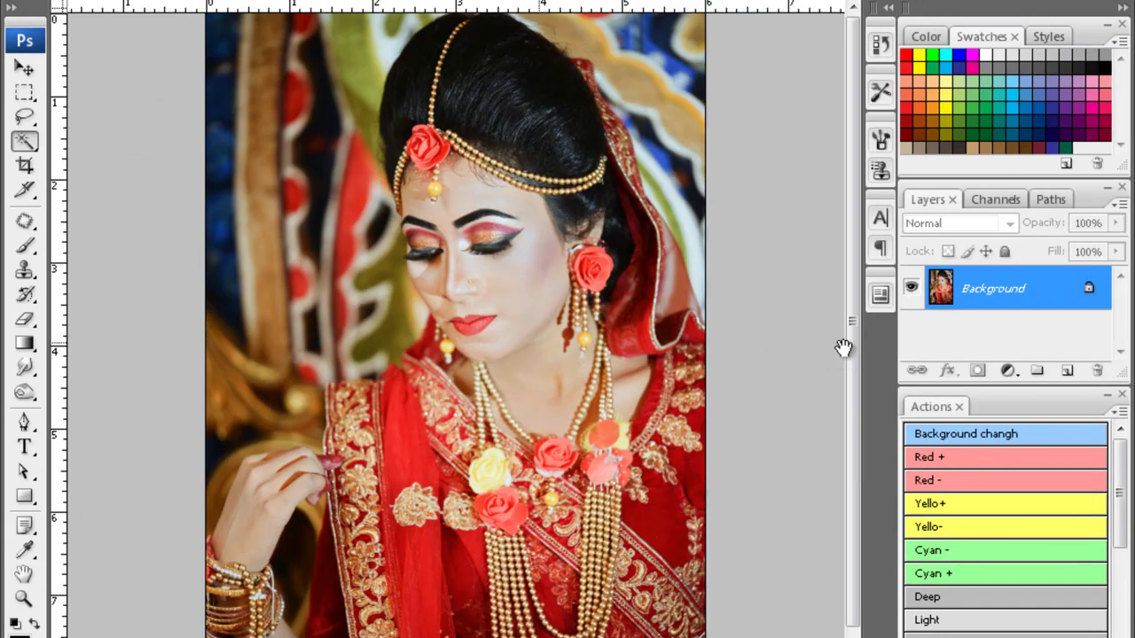
- Select the face and neck skin and lighten it with Levels
left_click_drag(434, 306, 470, 351)
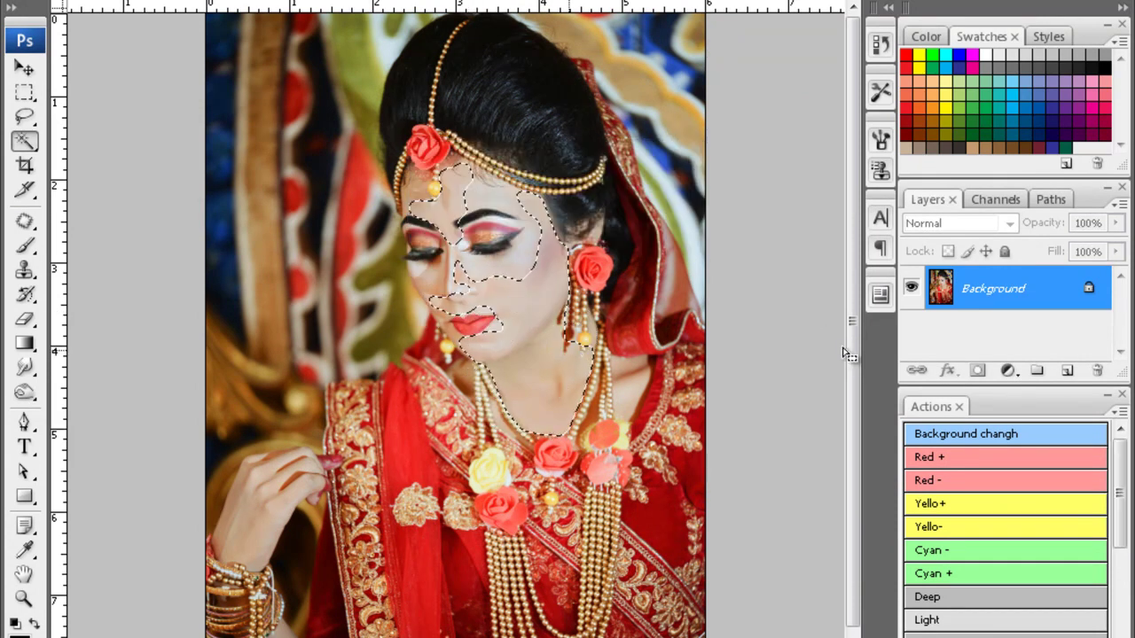
key("ctrl+plus")
key("ctrl+plus")
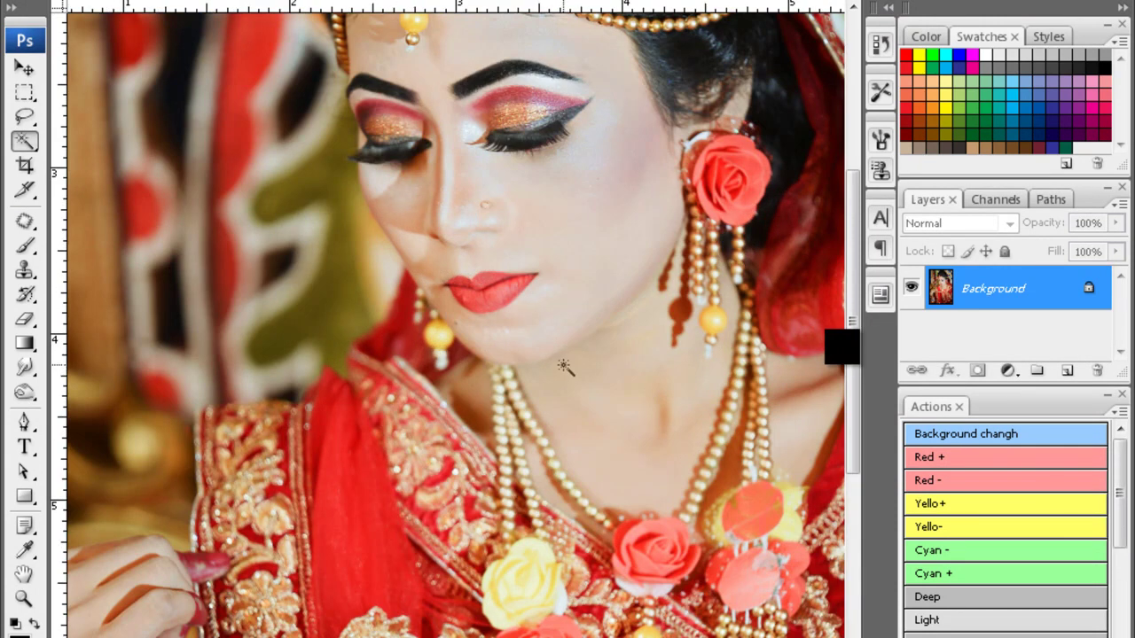
key("ctrl+l")
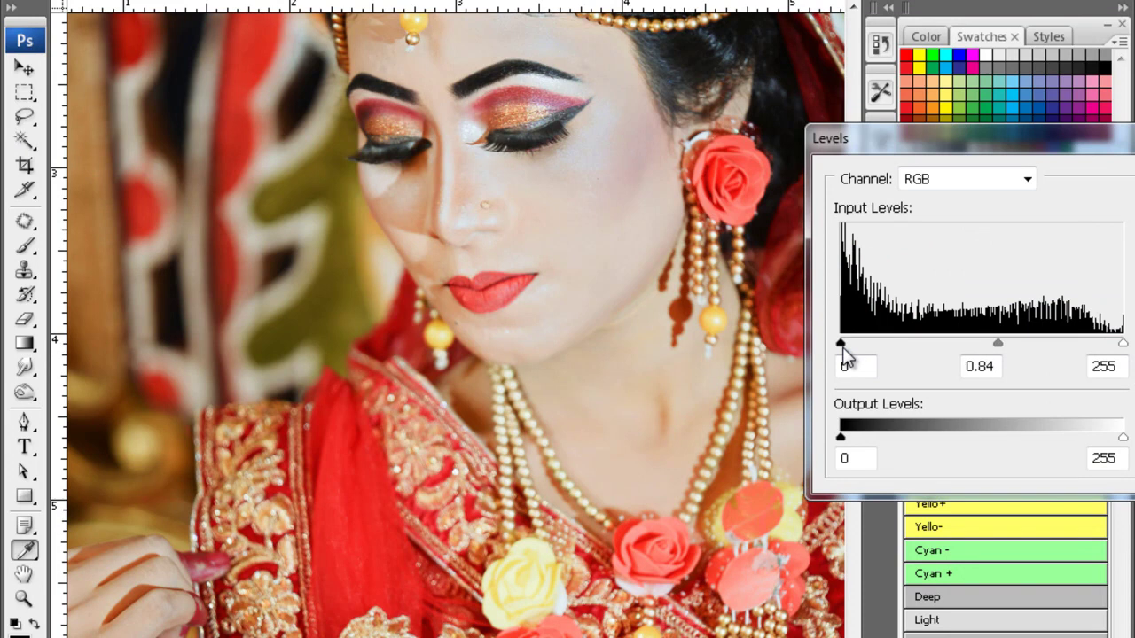
key("Return")
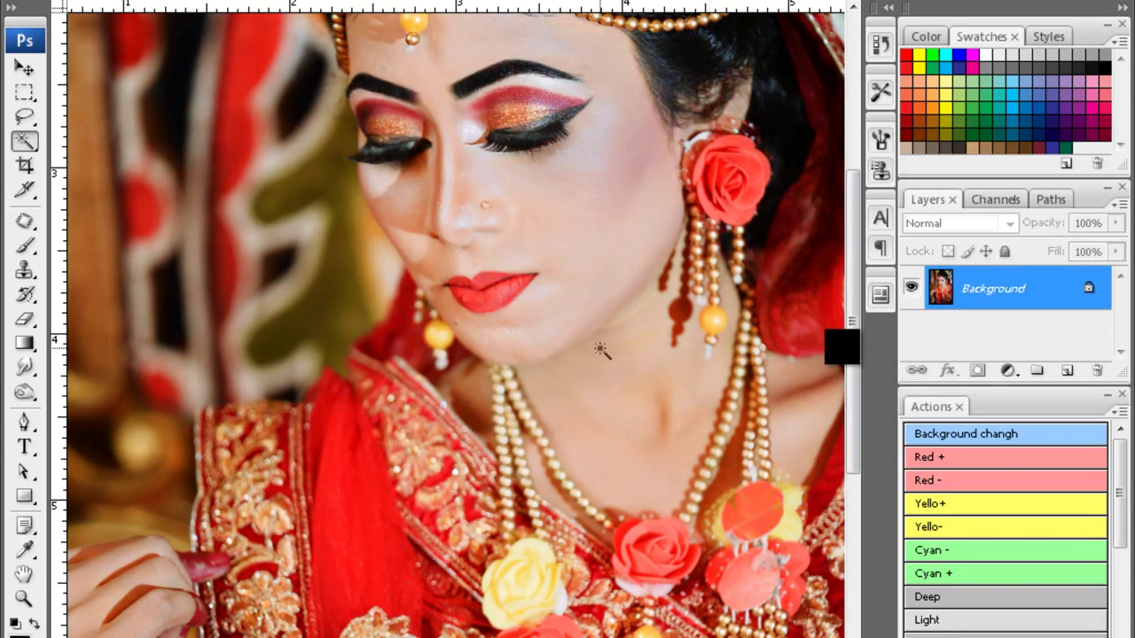
- Set Color Balance midtones to +6, 0, -8 on the skin, then open Noiseware
key("ctrl+b")
left_click_drag(948, 242, 939, 242)
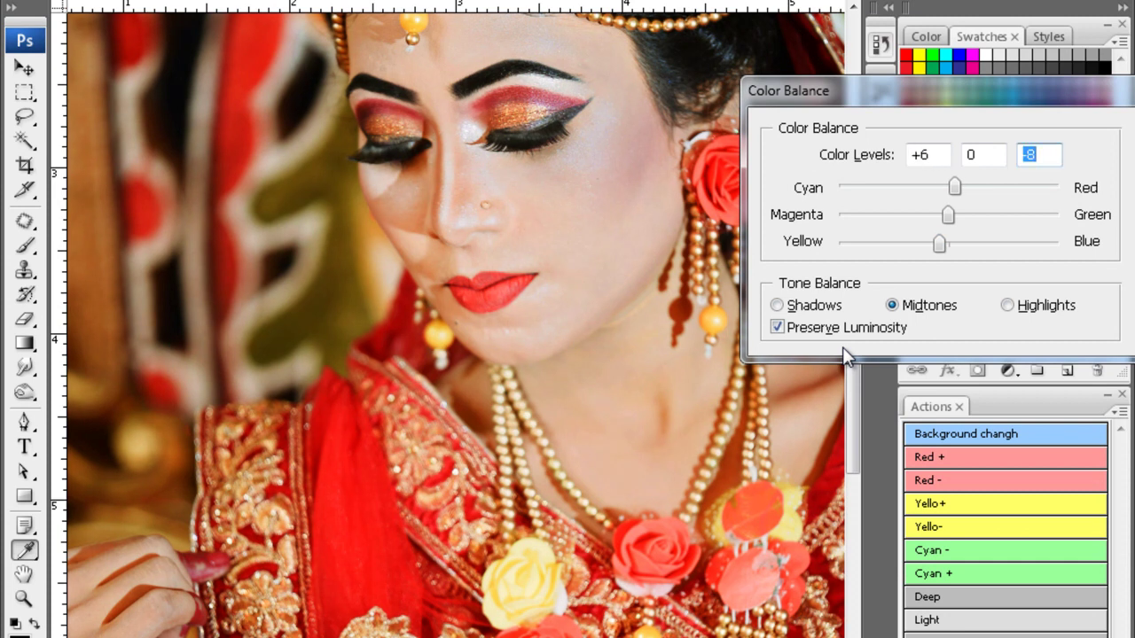
key("Return")
key("ctrl+alt+f")
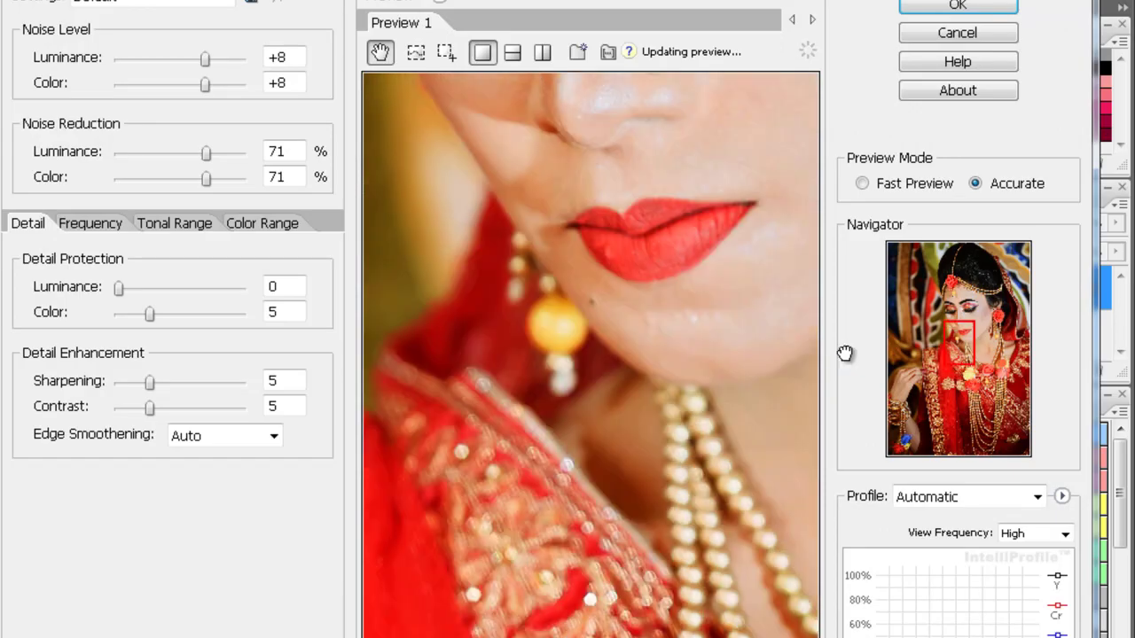
- Run Noiseware noise reduction, then clone smooth skin over blemishes on the zoomed-in face
key("Return")
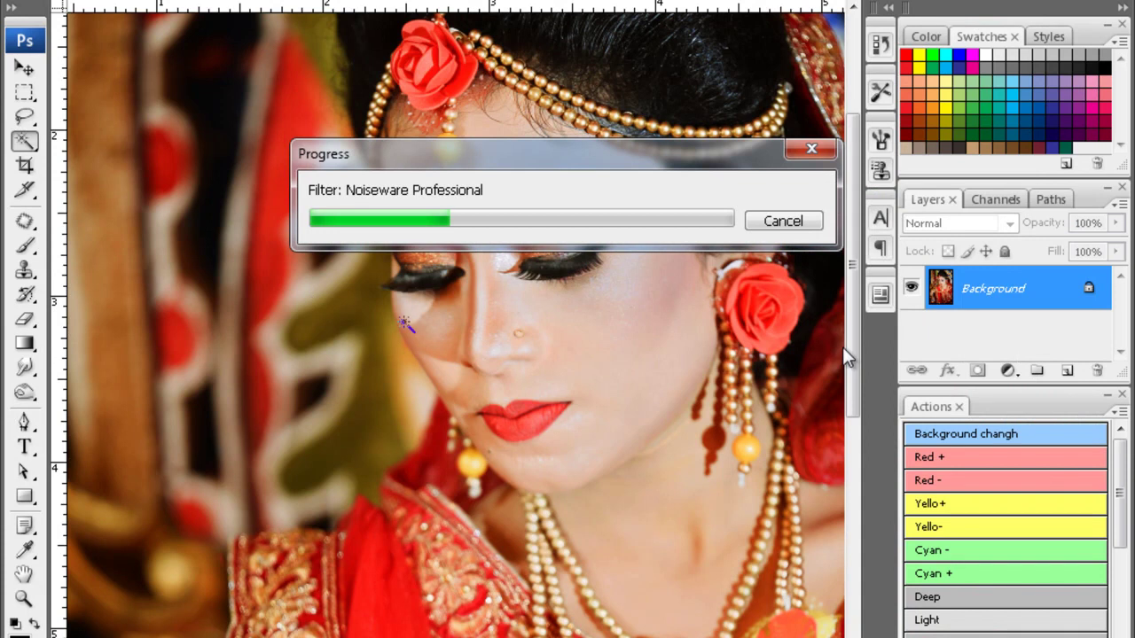
key("s")
key("ctrl+plus")
key("ctrl+plus")
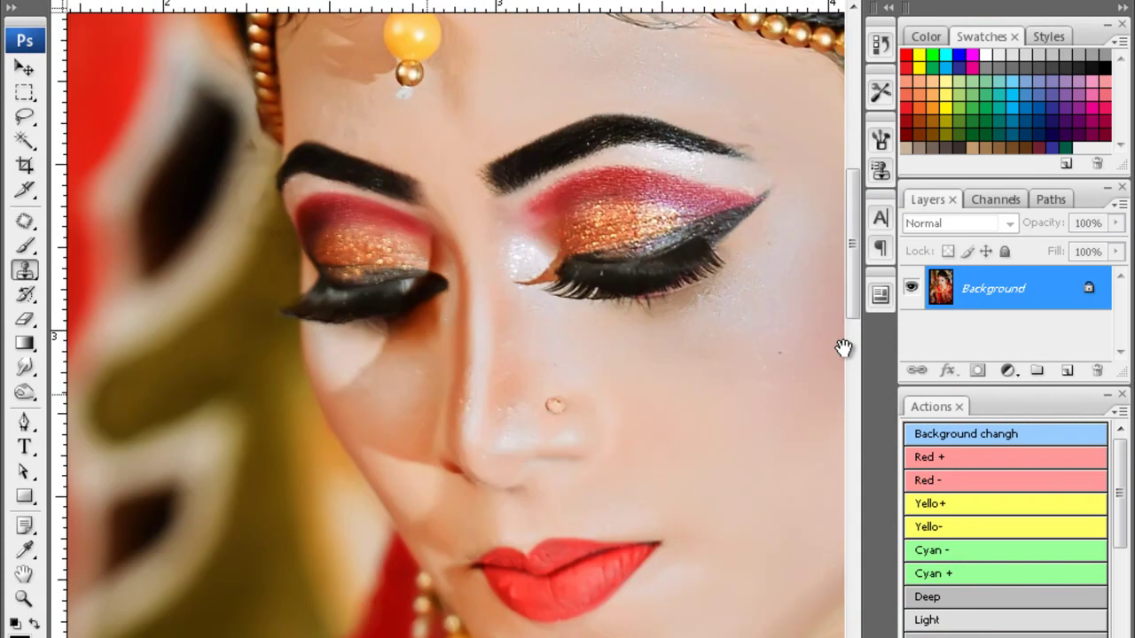
key("ctrl+plus")
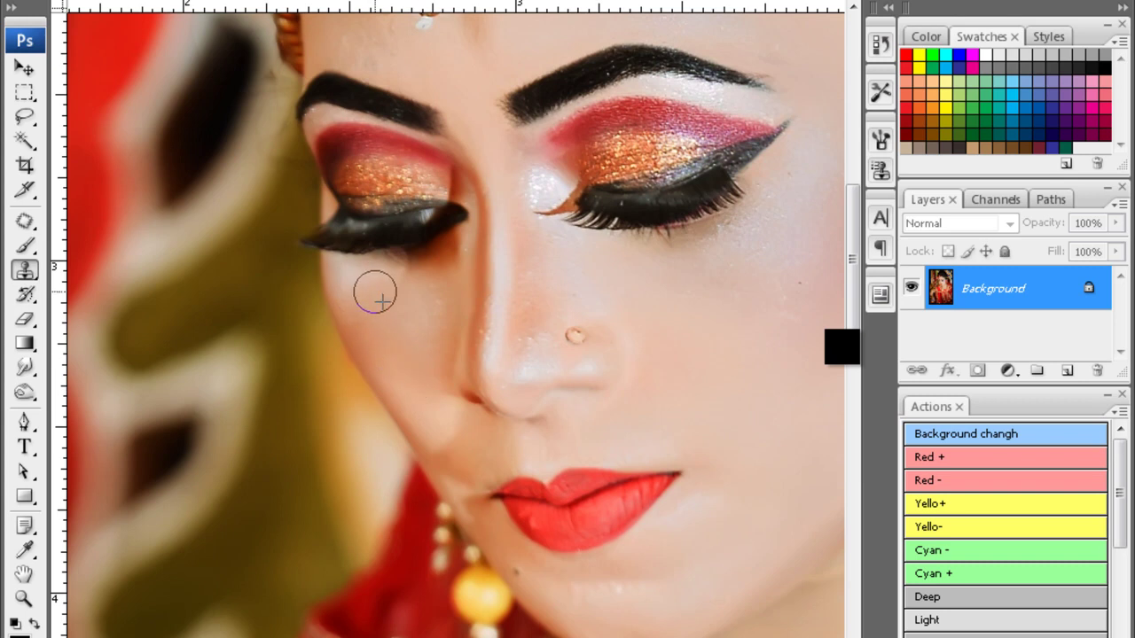
- Blur the cheeks, nose and forehead smooth, then fit the whole photo in view
key("r")
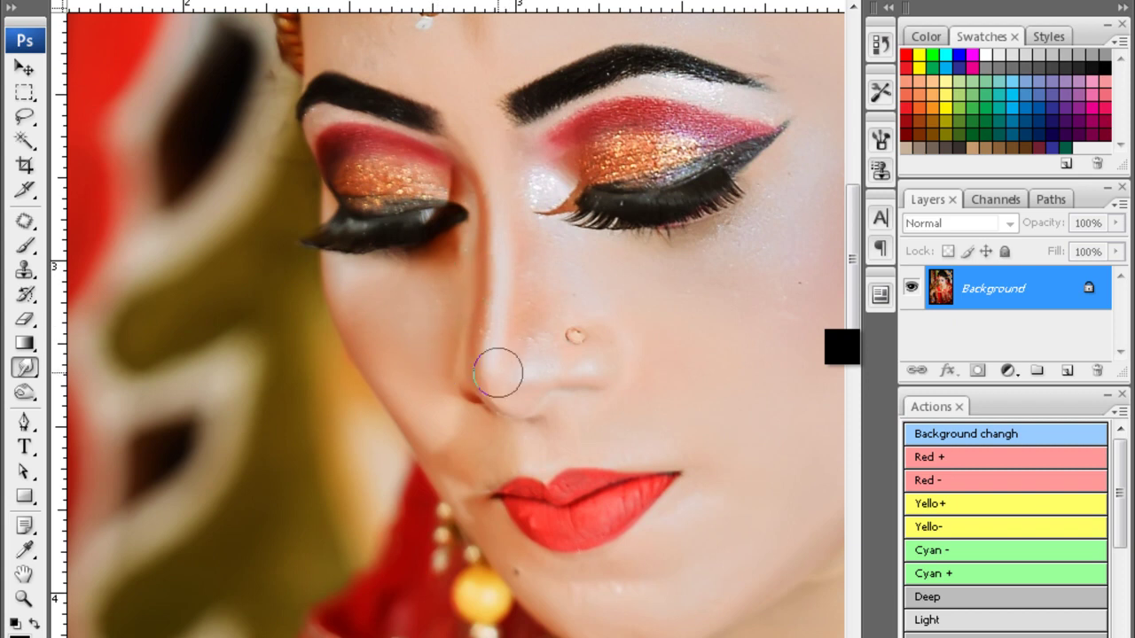
scroll(525, 152, "up", 1)
scroll(434, 211, "up", 3)
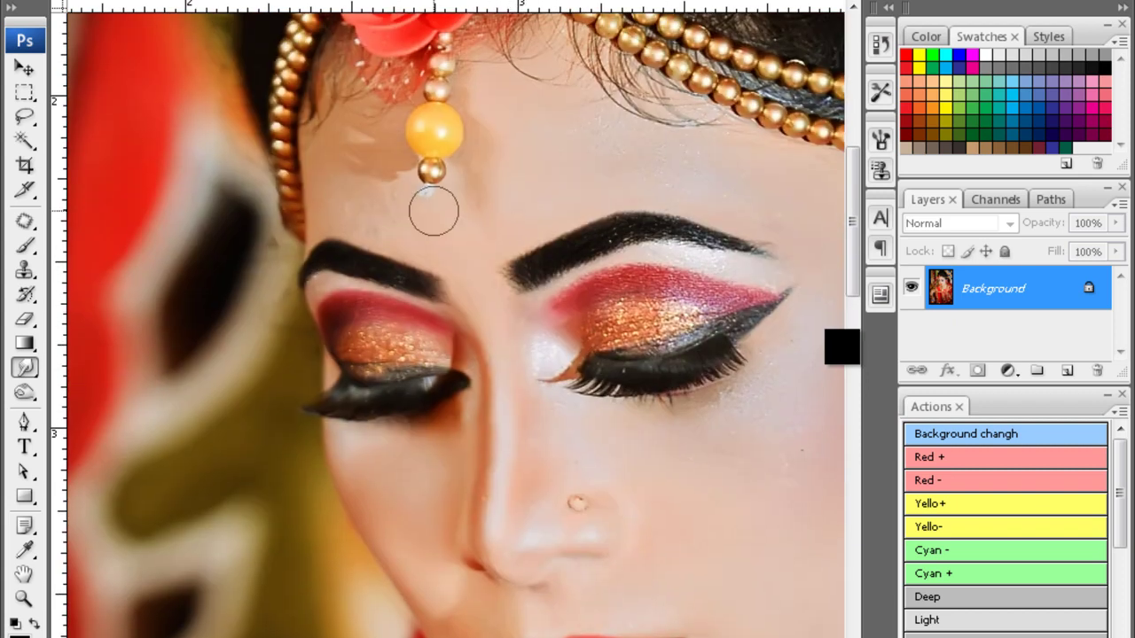
scroll(337, 216, "down", 4)
scroll(443, 257, "right", 4)
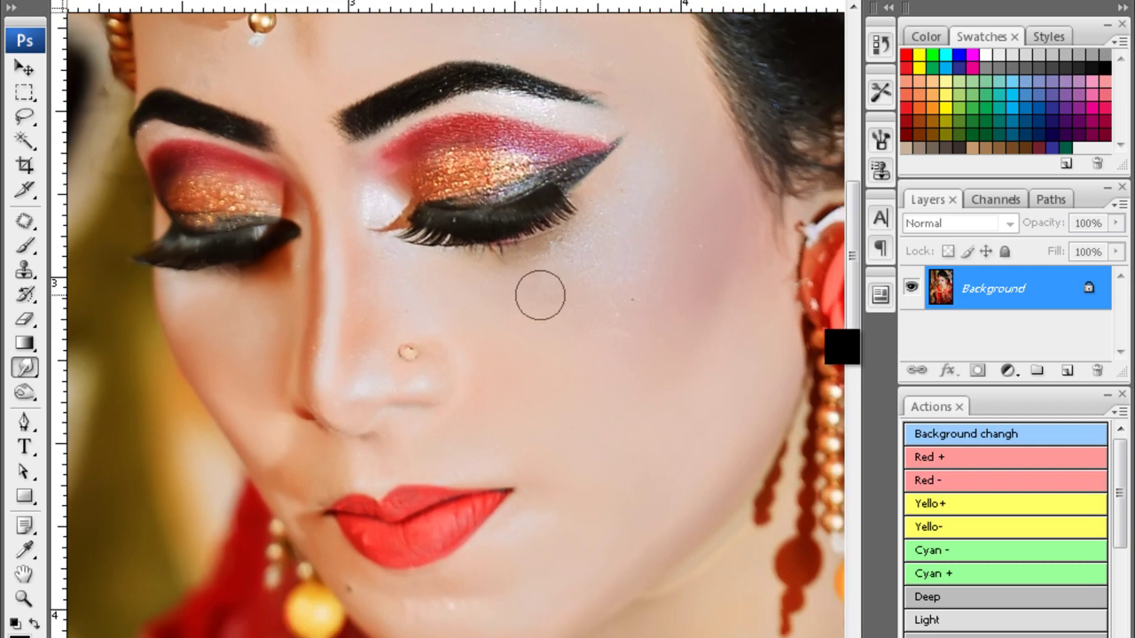
key("ctrl+minus")
key("ctrl+minus")
key("ctrl+minus")
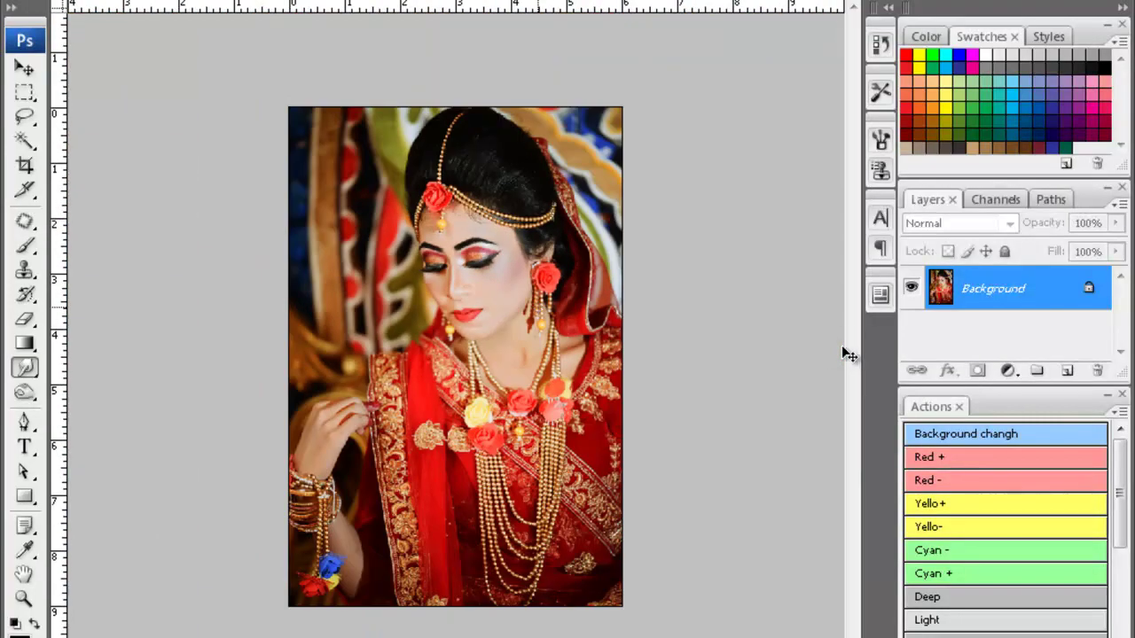
- Brighten the feathered lower-left corner around the hand with Curves, input 36 to output 47
key("w")
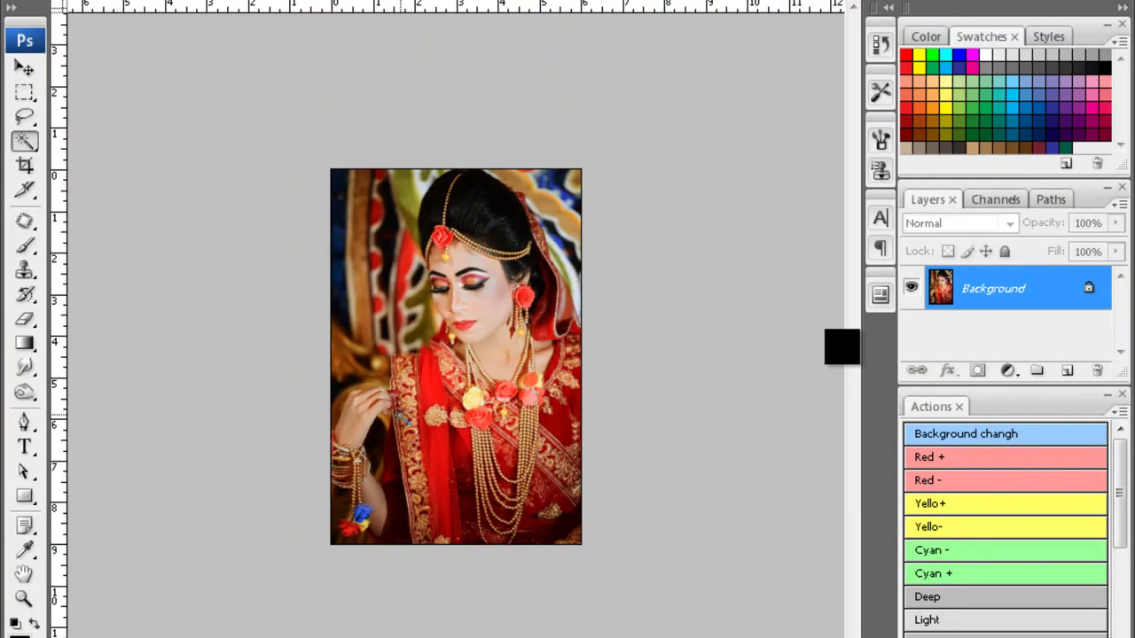
key("shift+F6")
key("Return")
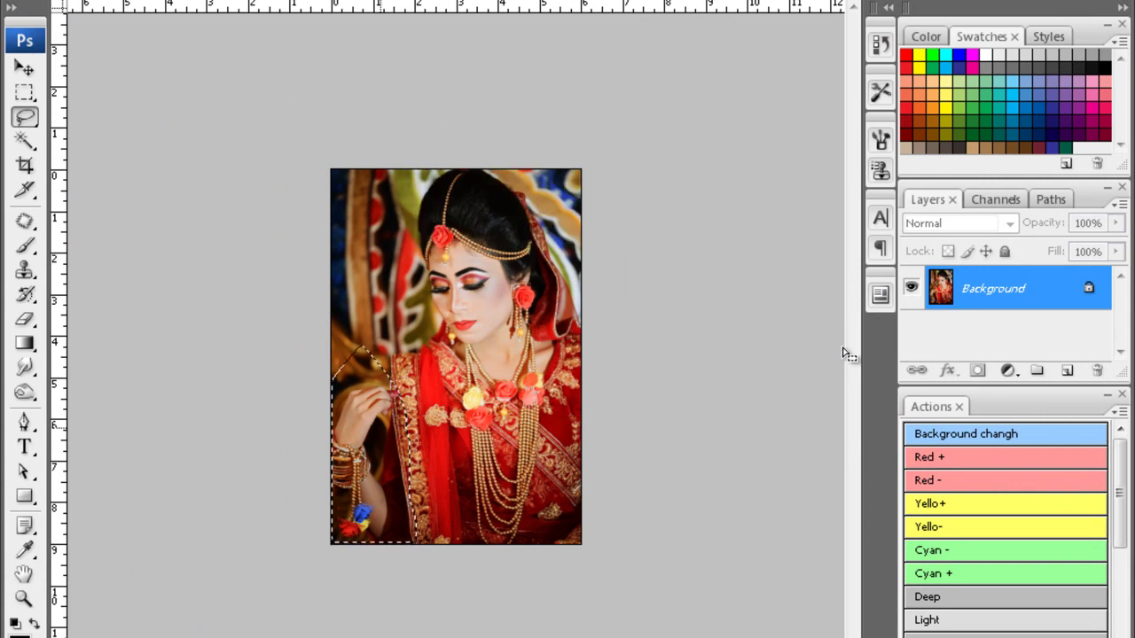
key("ctrl+m")
left_click(842, 346)
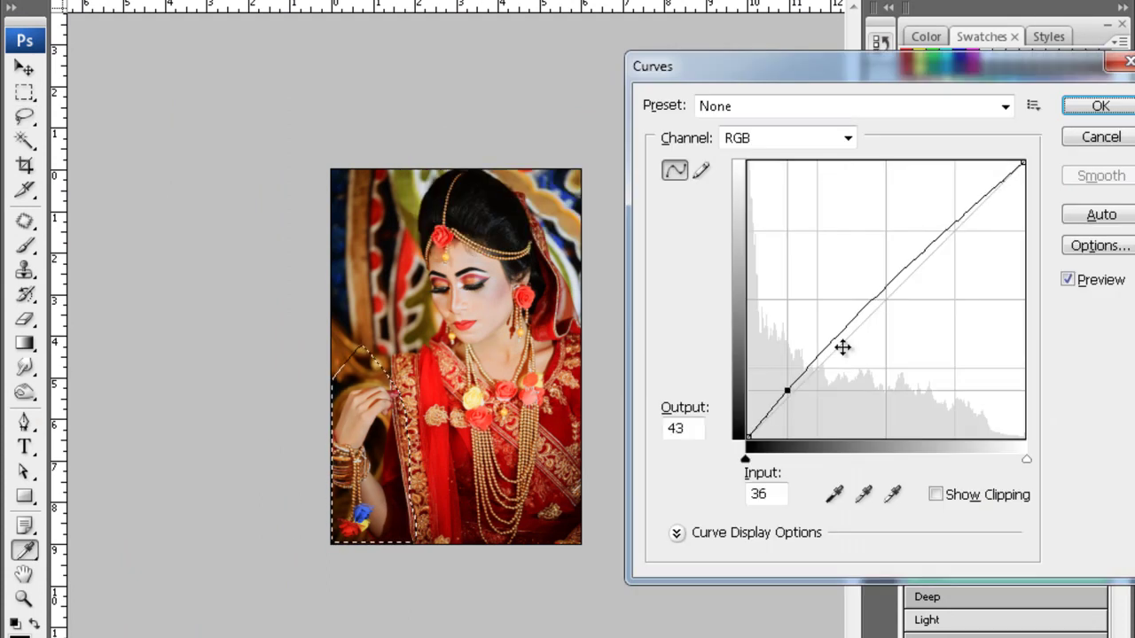
key("Up")
key("Up")
key("Up")
key("Return")
key("ctrl+d")
- Close the portrait, saving it as a Quality 12 (Maximum) JPEG
key("ctrl+w")
key("Return")
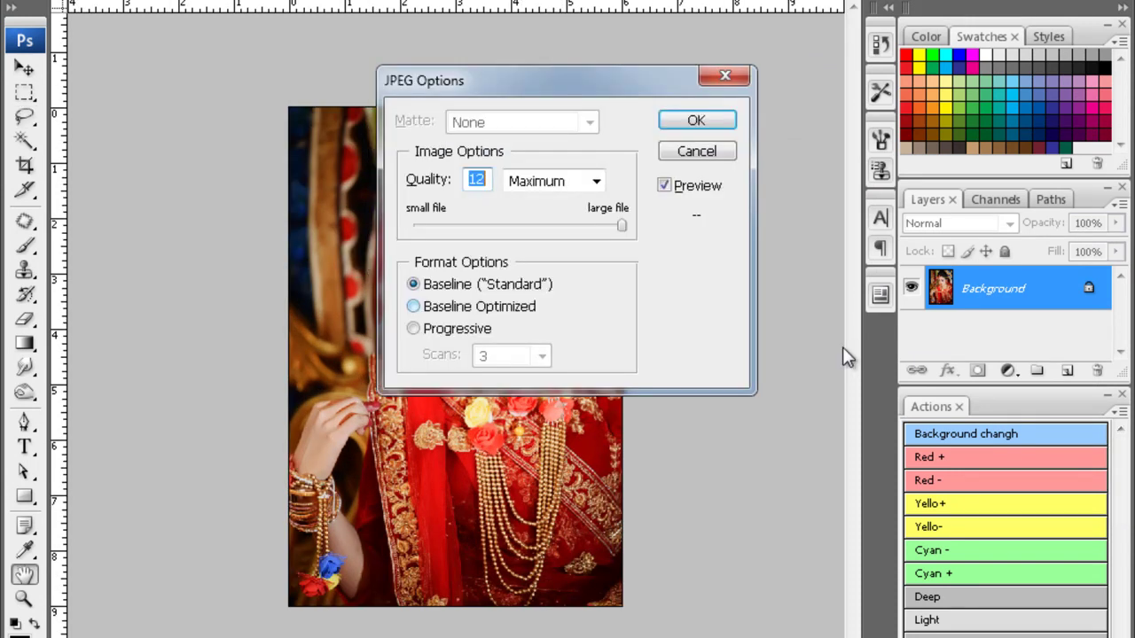
key("Return")
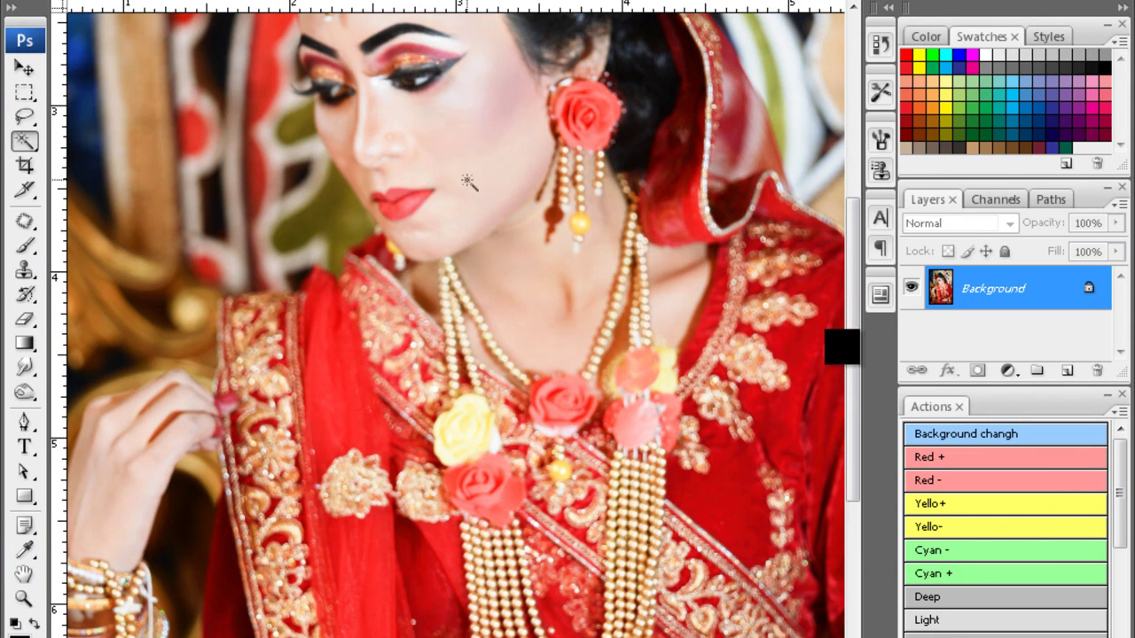
- Feather the bride's face selection with a 10-pixel radius
left_click_drag(798, 185, 842, 346)
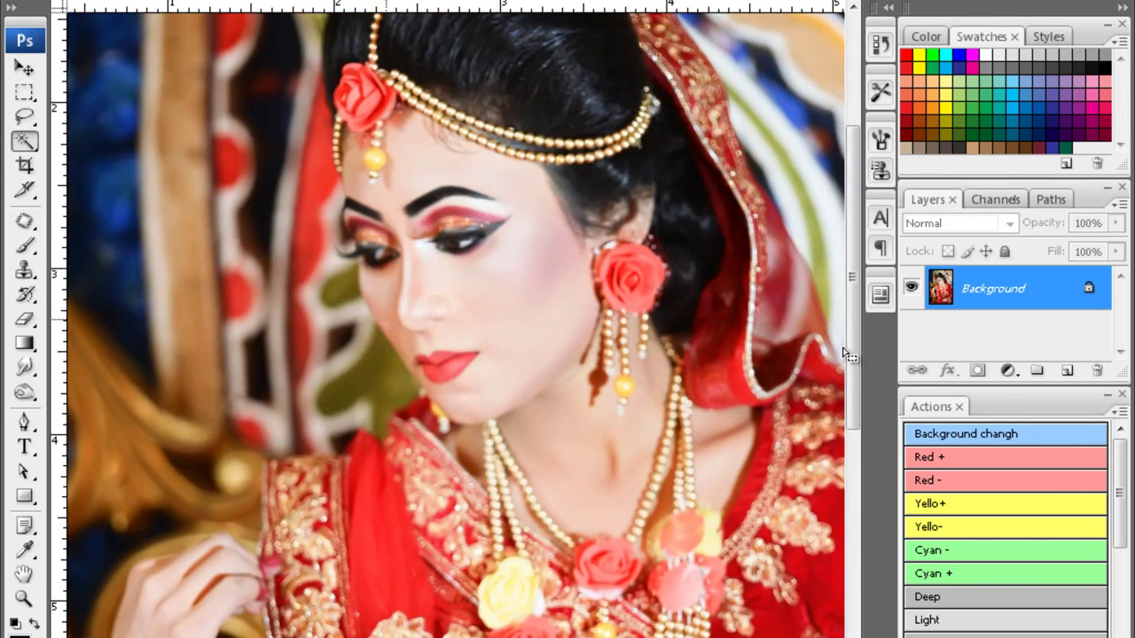
key("shift+F6")
key("Return")
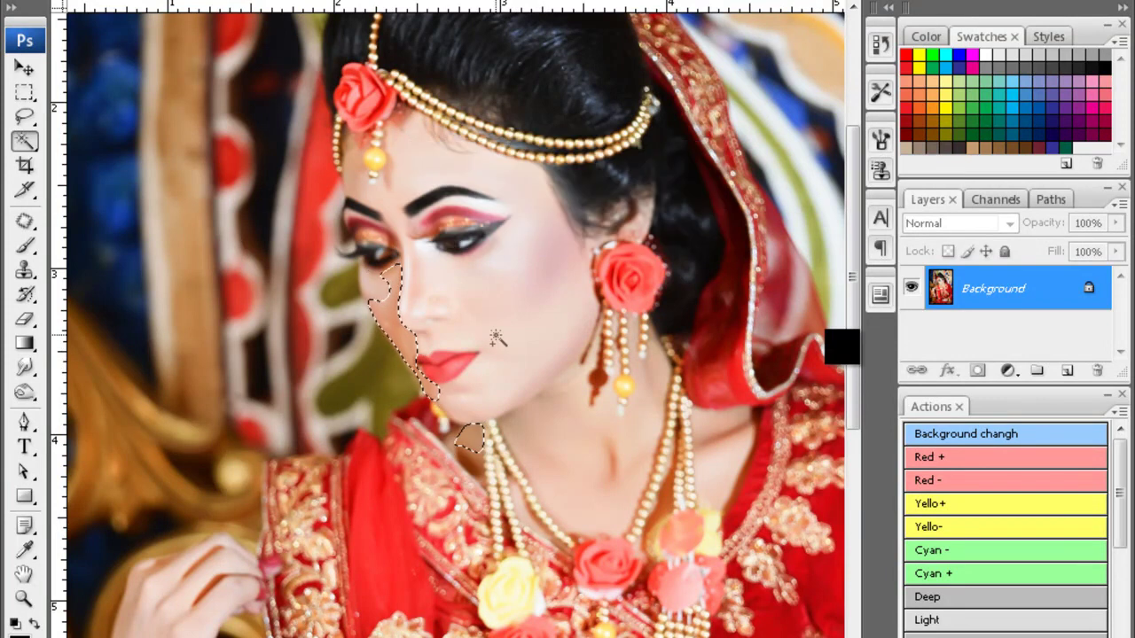
key("ctrl+plus")
key("shift+F6")
key("Return")
key("shift+F6")
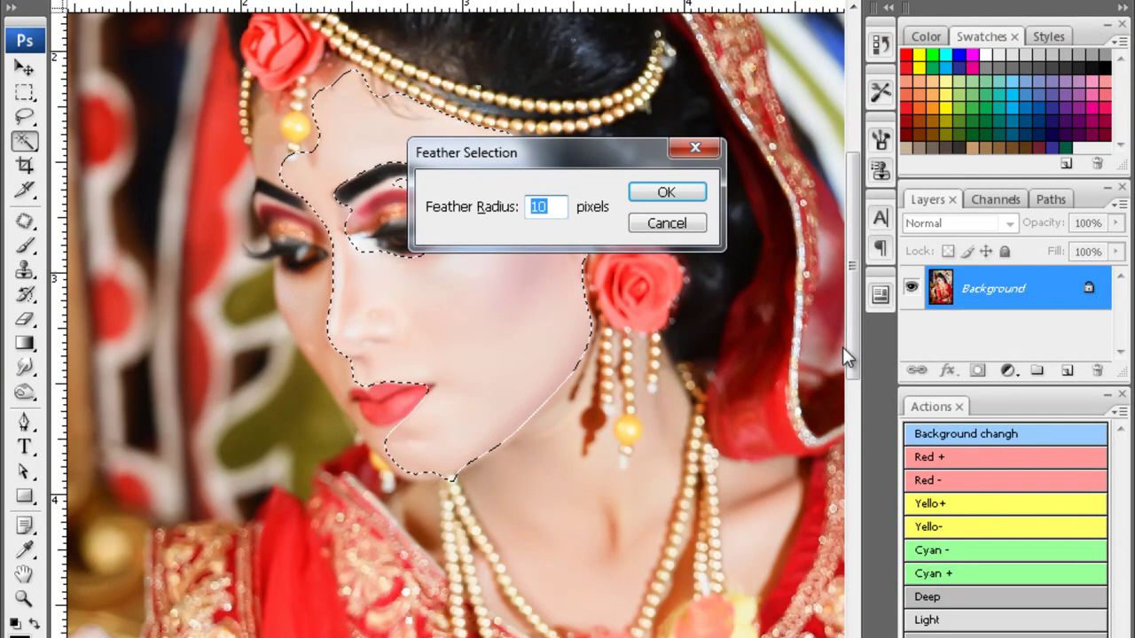
key("Return")
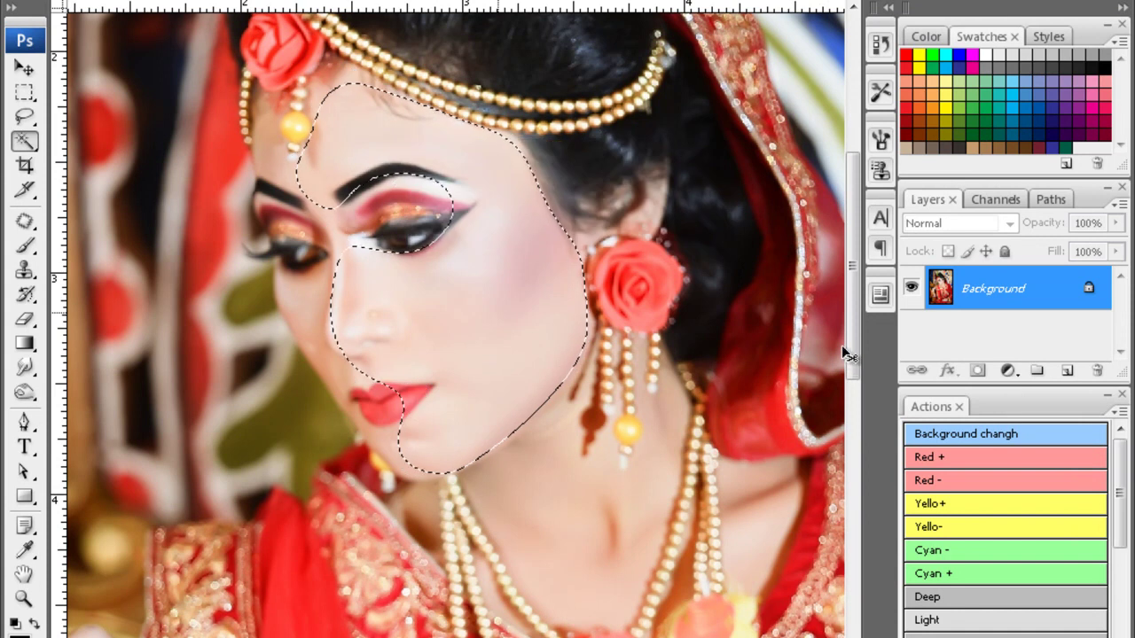
- Darken the feathered face slightly with a Curves adjustment, then deselect
key("ctrl+m")
left_click_drag(806, 380, 807, 399)
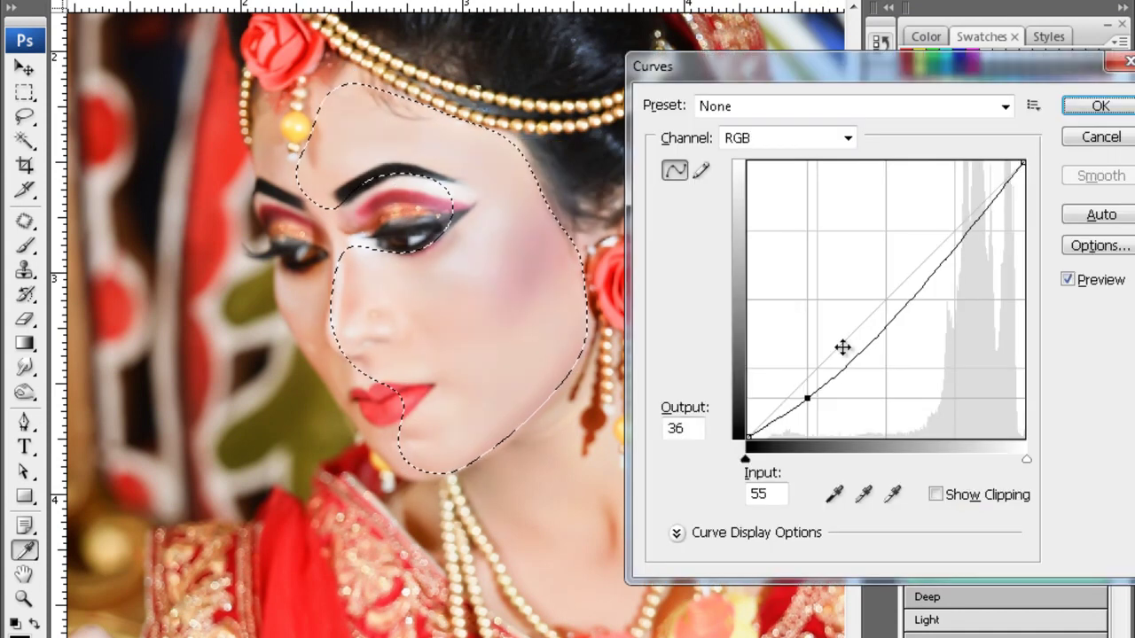
key("Return")
key("ctrl+d")
- Clone smooth skin over the blemishes down the bride's neck
left_click(842, 349)
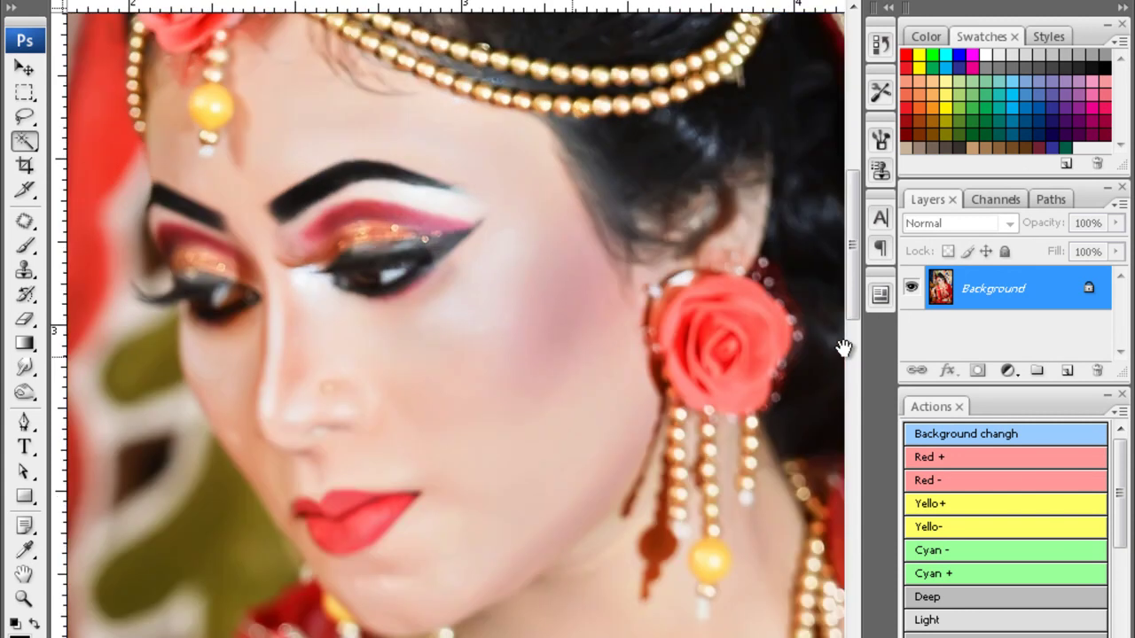
left_click(25, 366)
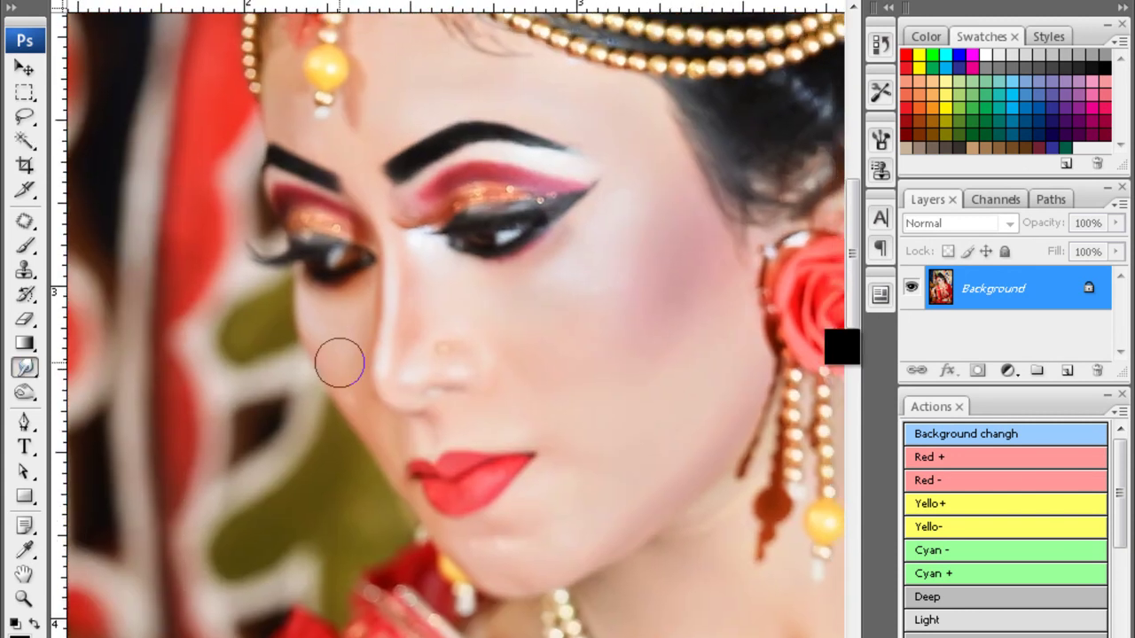
left_click_drag(867, 288, 825, 374)
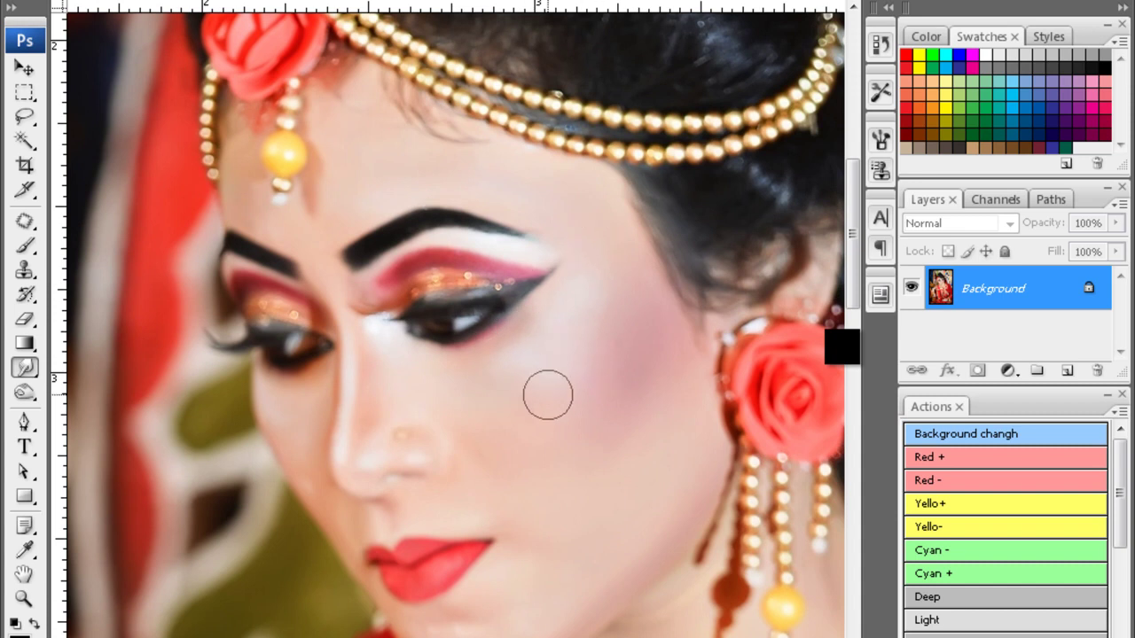
scroll(548, 396, "down", 3)
scroll(492, 495, "right", 1)
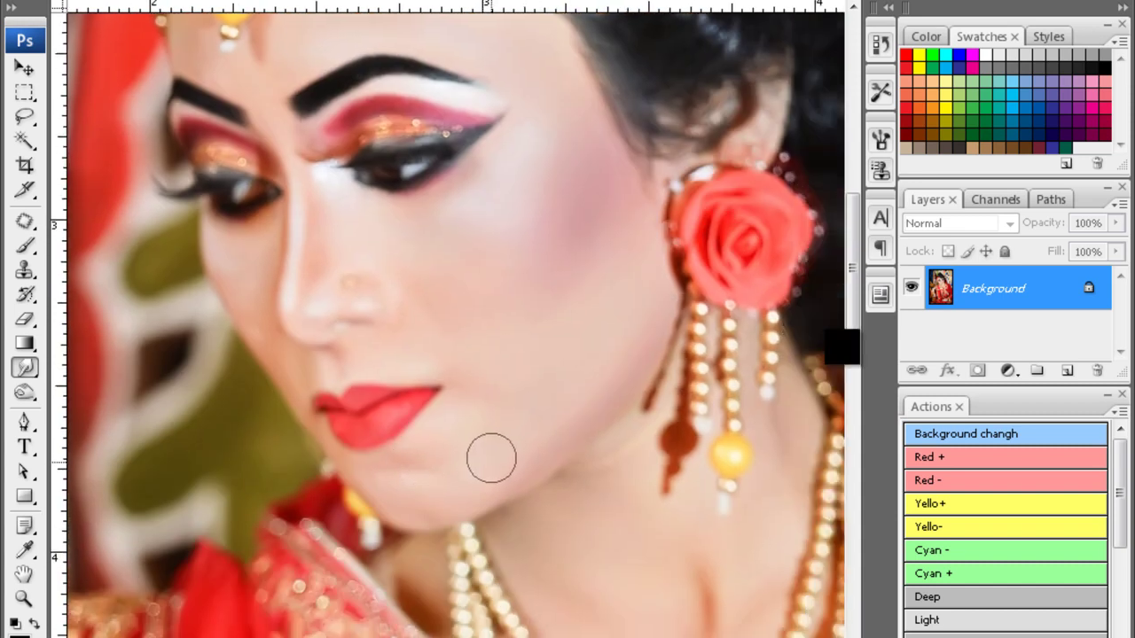
scroll(508, 454, "up", 3)
scroll(514, 367, "down", 6)
scroll(562, 410, "right", 1)
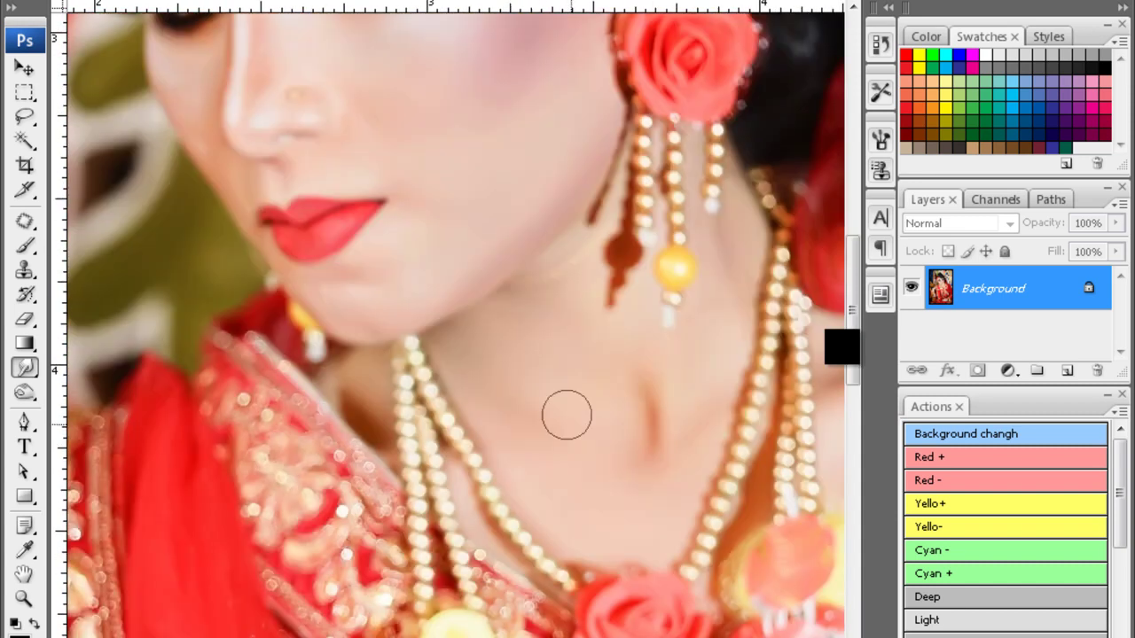
key("s")
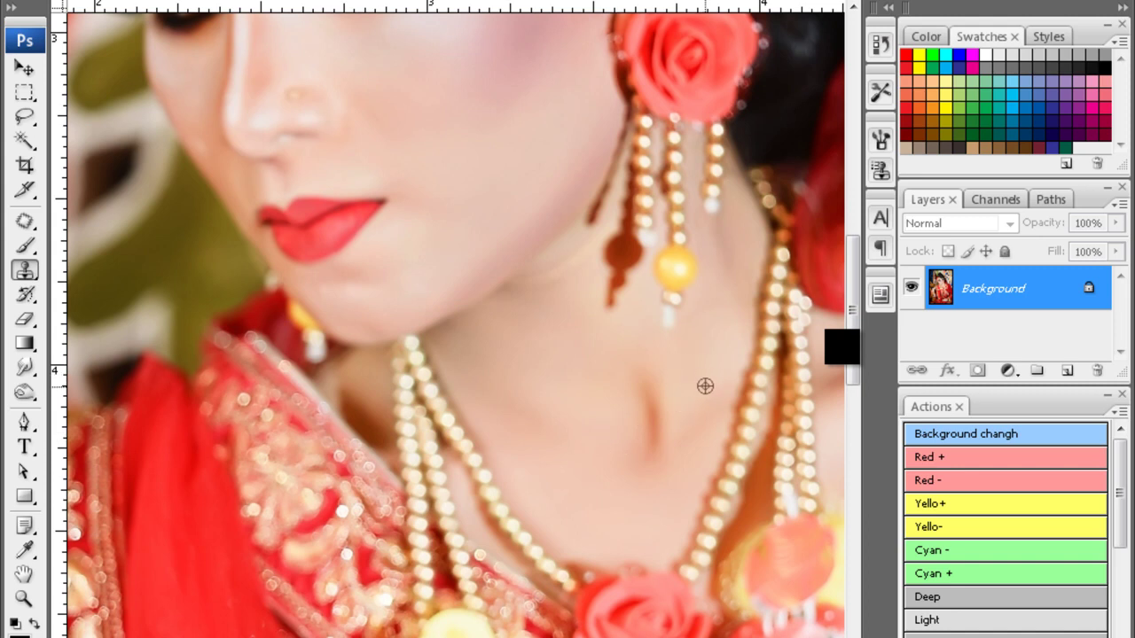
left_click_drag(652, 390, 649, 428)
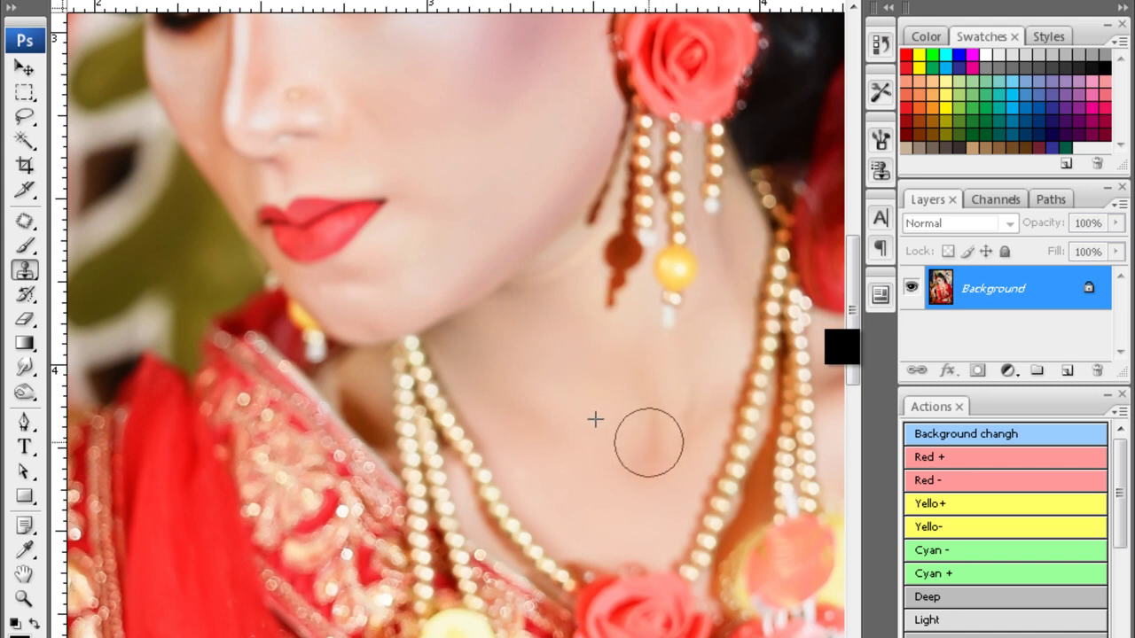
scroll(629, 364, "down", 1)
scroll(629, 364, "right", 1)
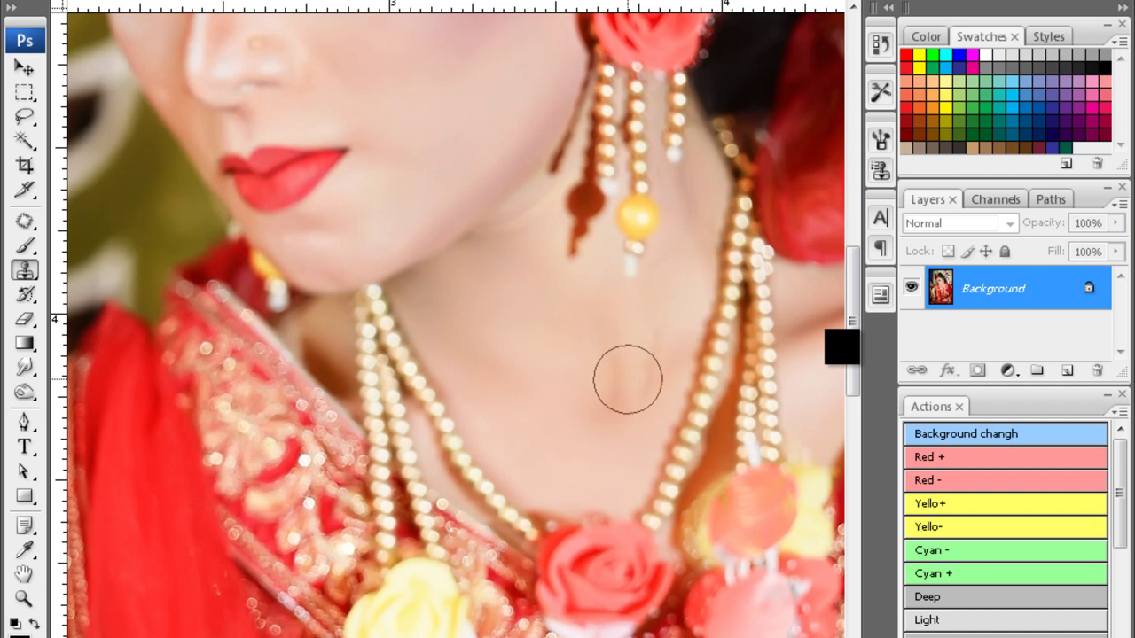
mouse_move(628, 380)
left_mouse_down()
mouse_move(583, 430)
mouse_move(491, 365)
left_mouse_up()
- Lighten areas with the Dodge tool at full view, then close and save as JPEG
key("ctrl+minus")
key("ctrl+minus")
key("ctrl+minus")
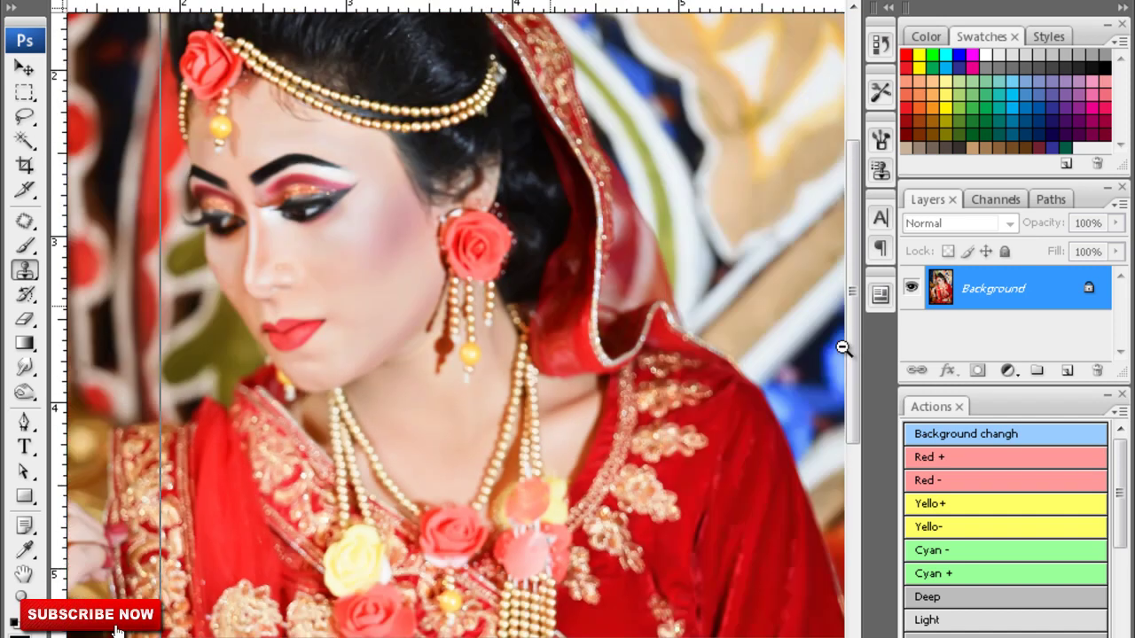
key("ctrl+minus")
key("ctrl+minus")
left_click(25, 391)
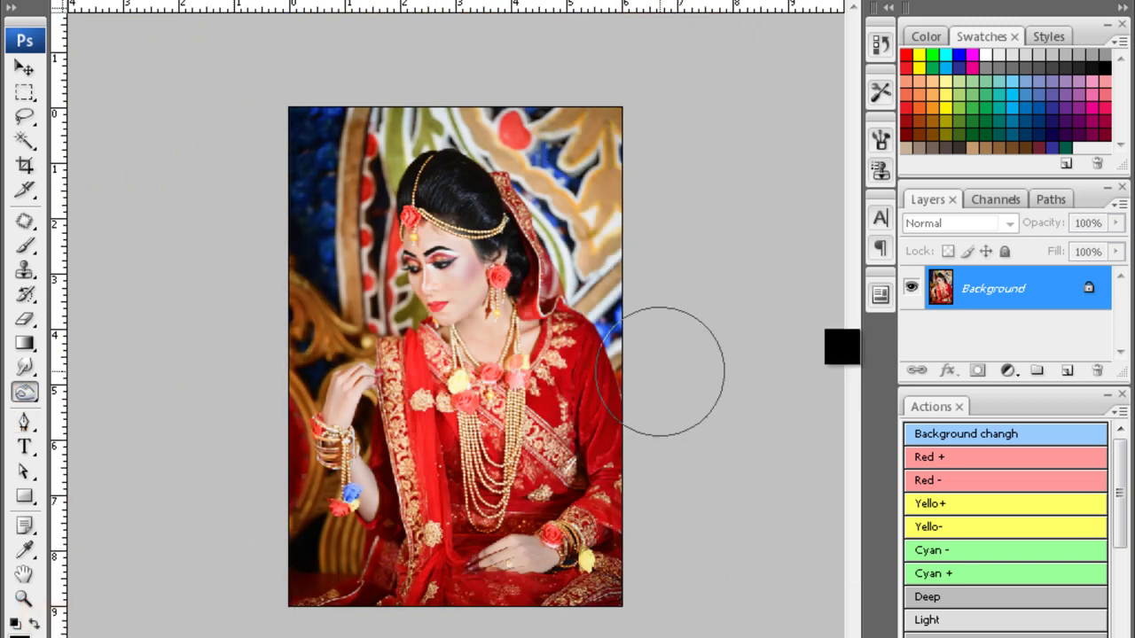
key("ctrl+w")
key("Return")
key("Return")
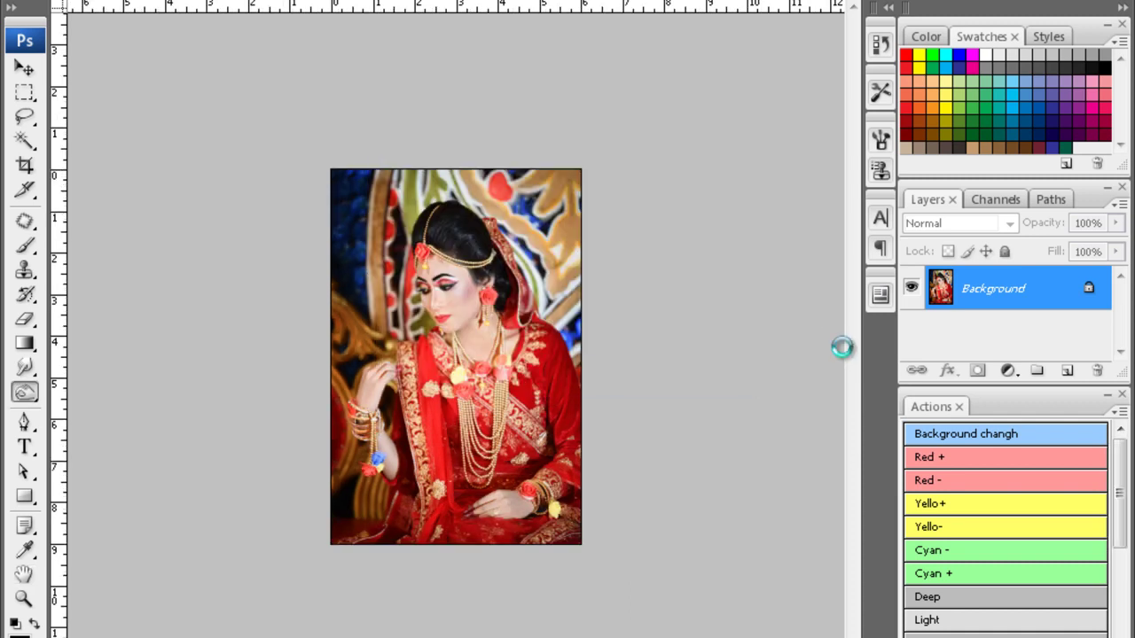
- Darken the feathered face selection with a Curves adjustment and deselect
key("alt+Tab")
key("alt+Tab")
key("alt+Tab")
key("alt+Tab")
key("alt+Tab")
key("alt+Tab")
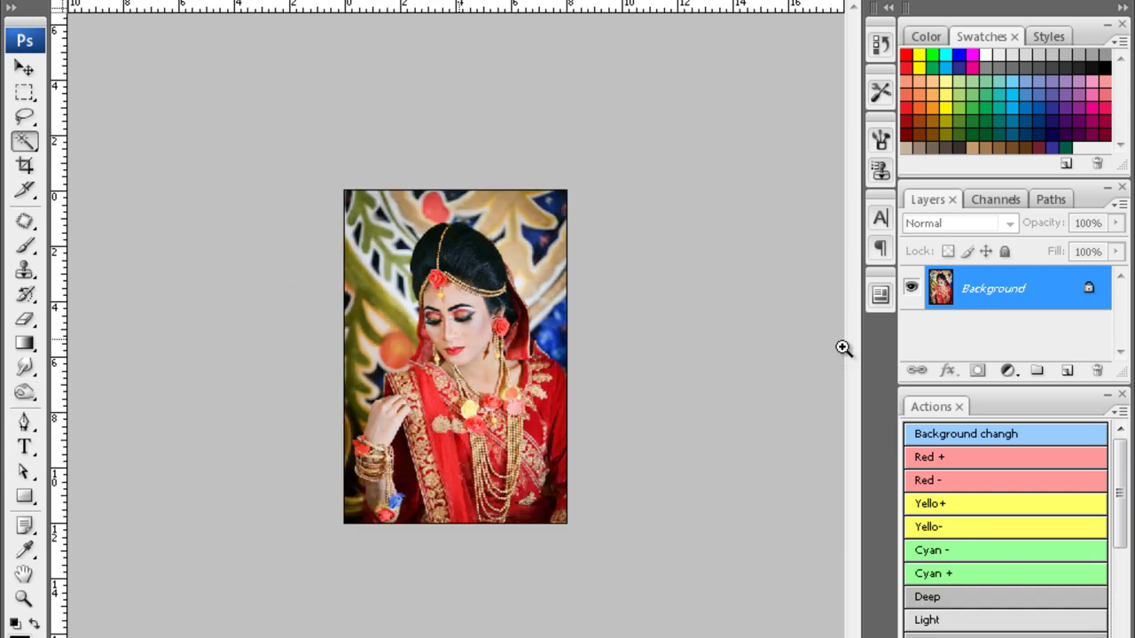
key("shift+F6")
key("Return")
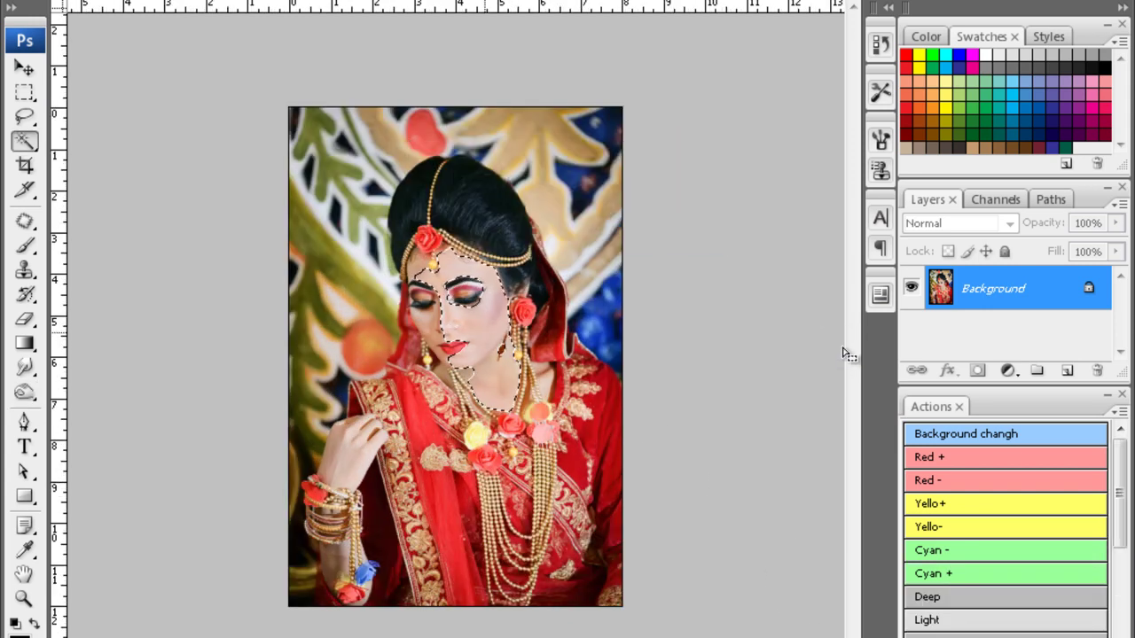
key("ctrl+m")
left_click_drag(843, 354, 834, 371)
key("Return")
key("ctrl+d")
- Apply Noiseware noise reduction, blur the cheek and chin skin, then close the portrait
key("ctrl+alt+f")
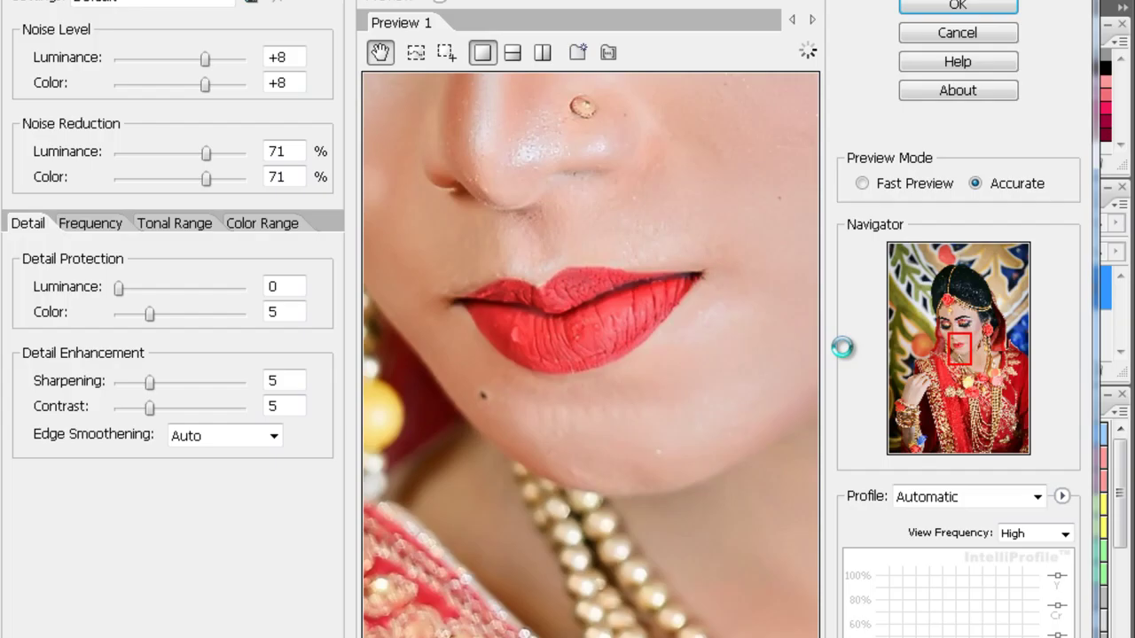
key("Return")
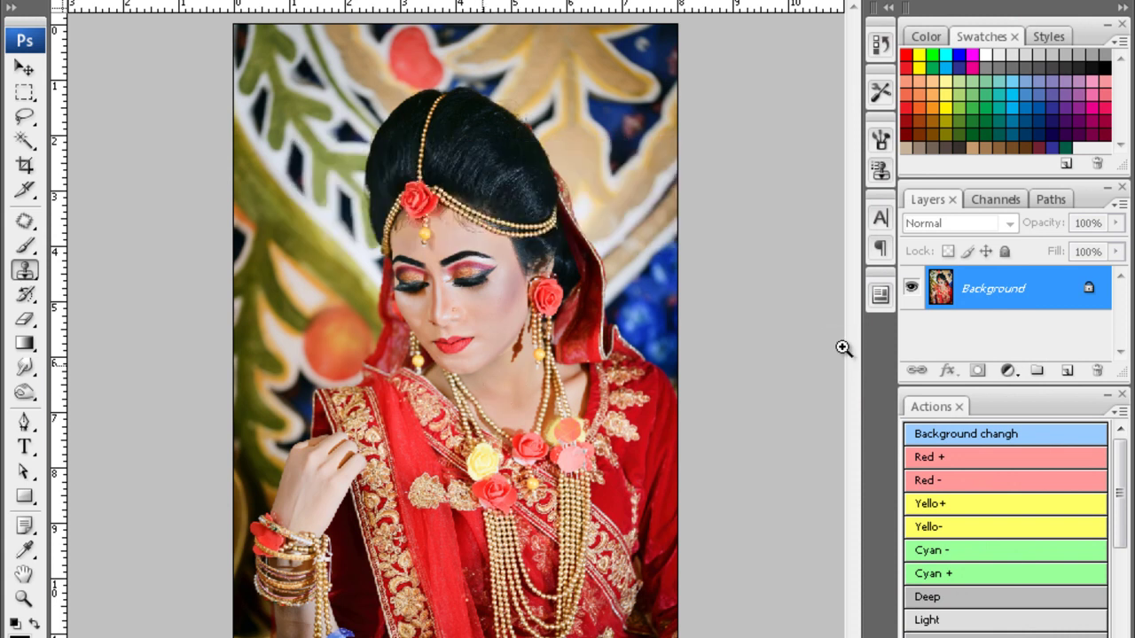
key("ctrl+plus")
key("ctrl+plus")
key("ctrl+plus")
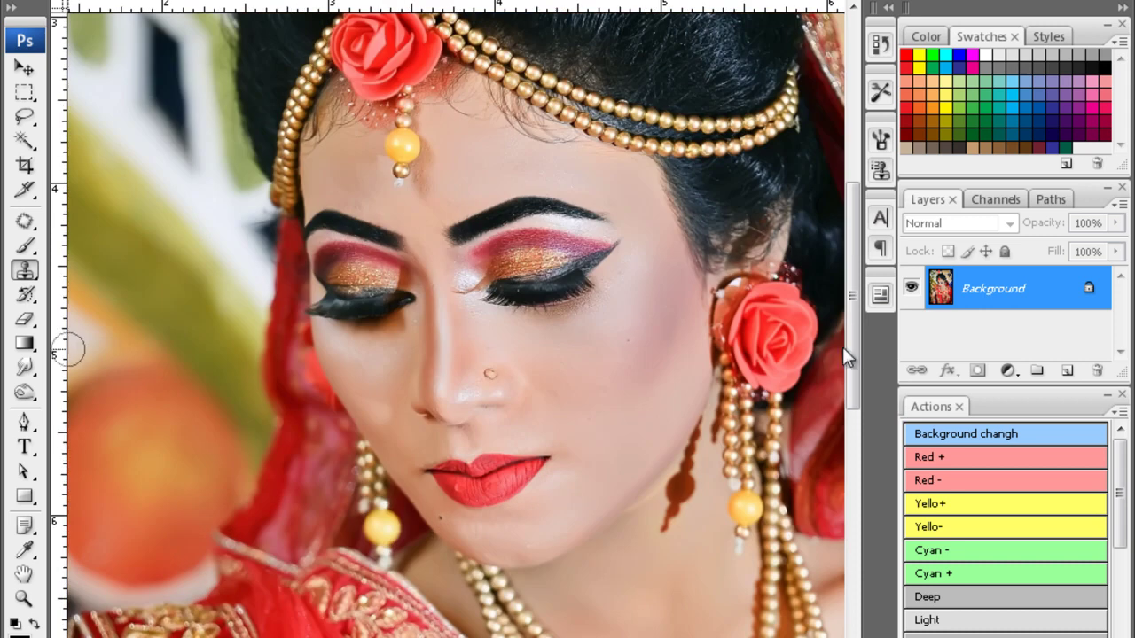
key("r")
scroll(842, 347, "up", 2)
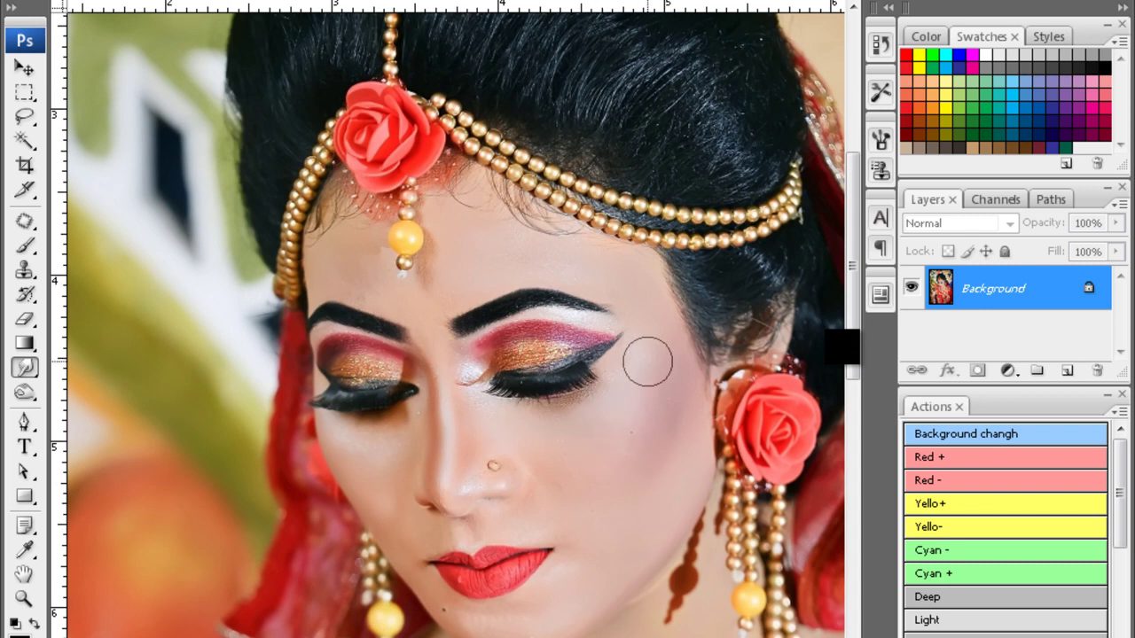
scroll(620, 528, "down", 2)
scroll(559, 537, "down", 1)
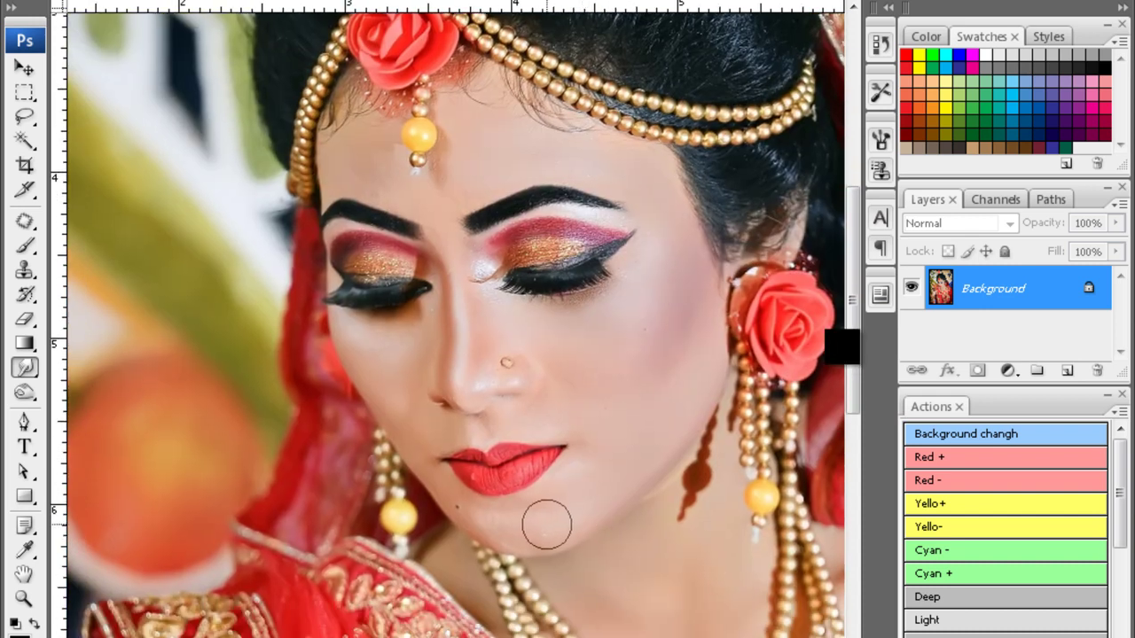
scroll(538, 529, "down", 2)
key("ctrl+minus")
key("ctrl+minus")
key("ctrl+minus")
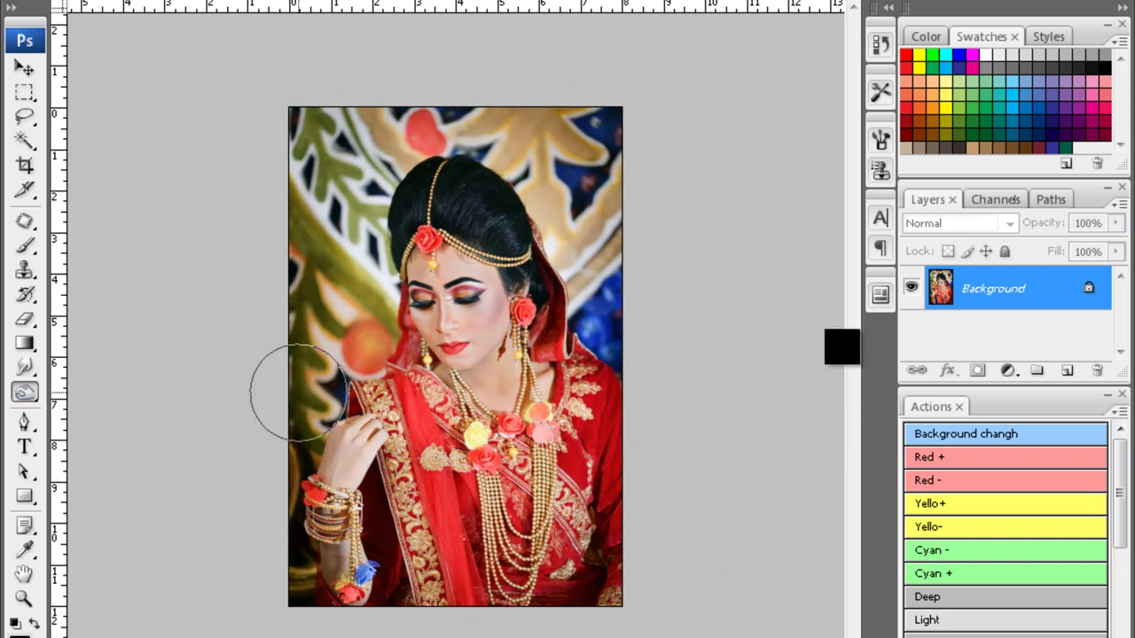
key("ctrl+w")
- Lasso the bride on the throne photo and darken her with a Curves adjustment
key("n")
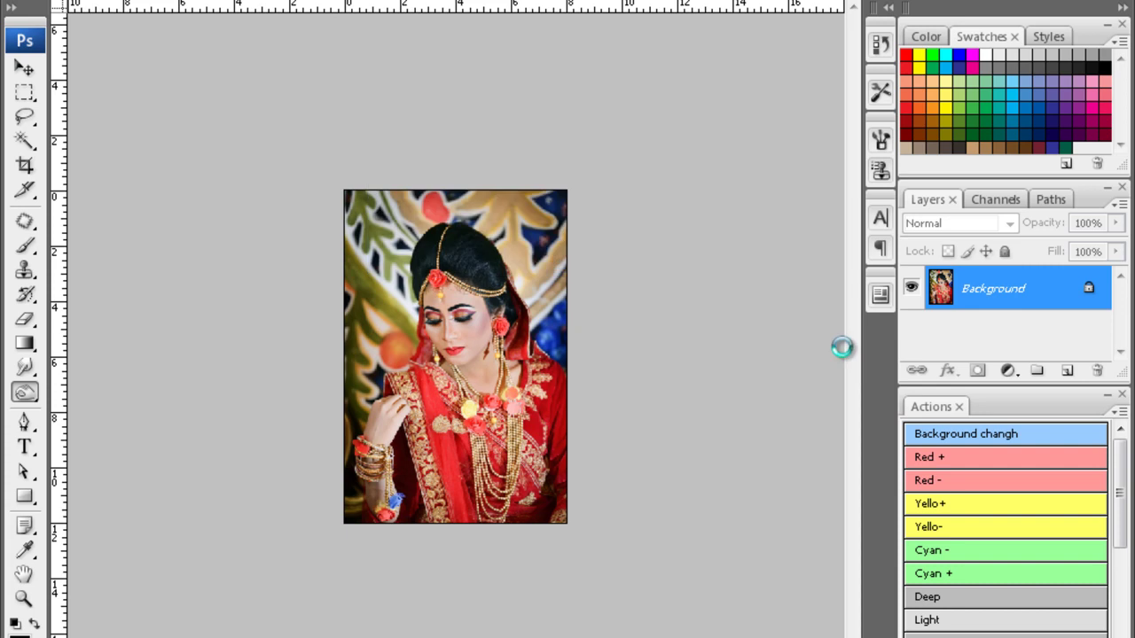
key("c")
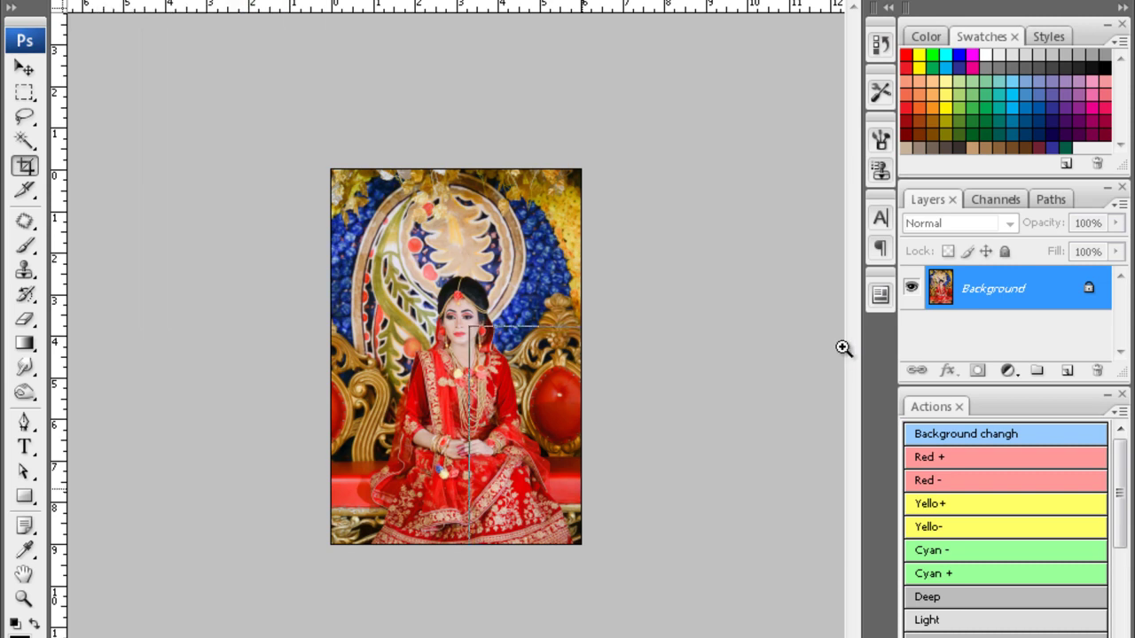
key("l")
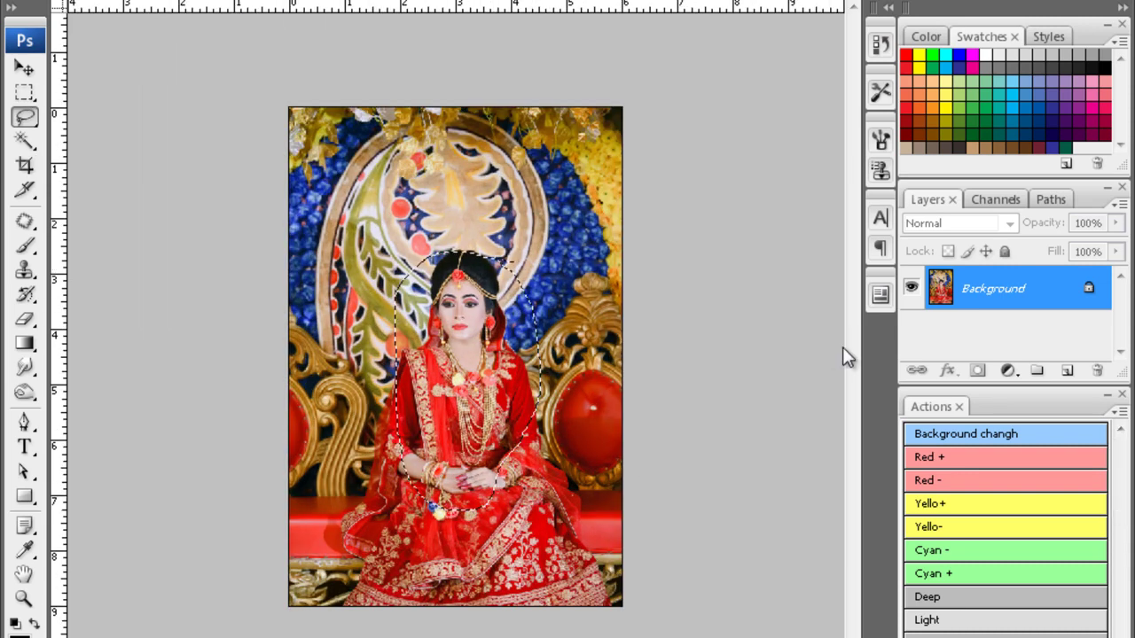
key("ctrl+m")
left_click_drag(844, 355, 824, 375)
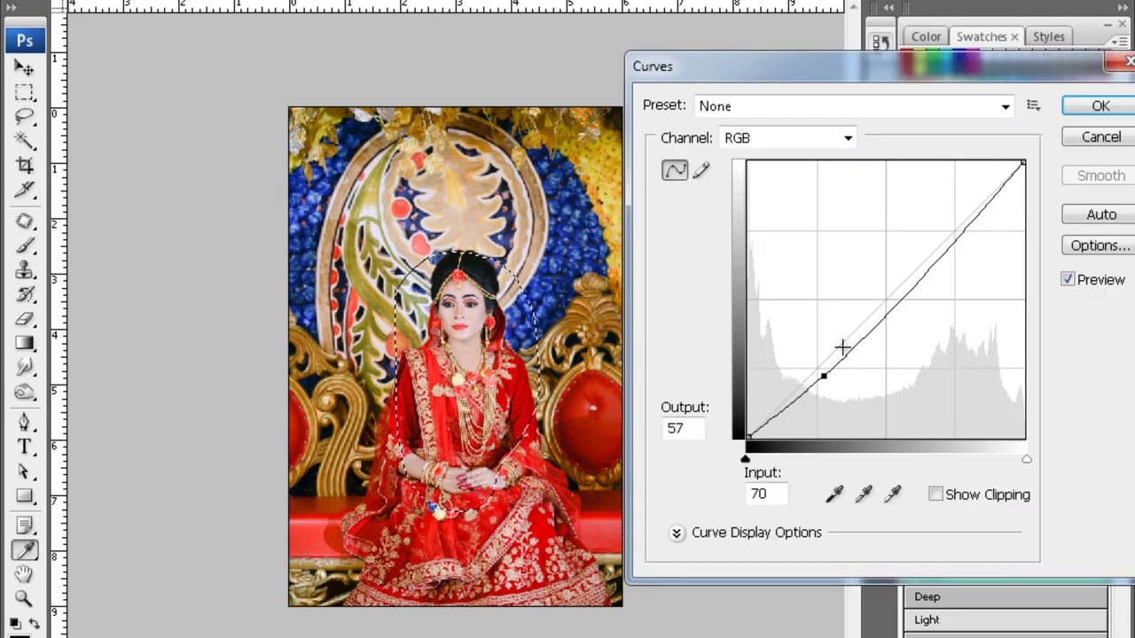
key("Return")
- Set Color Balance yellow to -26 on the bride selection
key("ctrl+plus")
key("ctrl+b")
key("Tab")
key("Tab")
type("-26")
key("Return")
- Run Noiseware noise reduction and blur the bride's chin and cheek skin
key("ctrl+plus")
key("ctrl+alt+f")
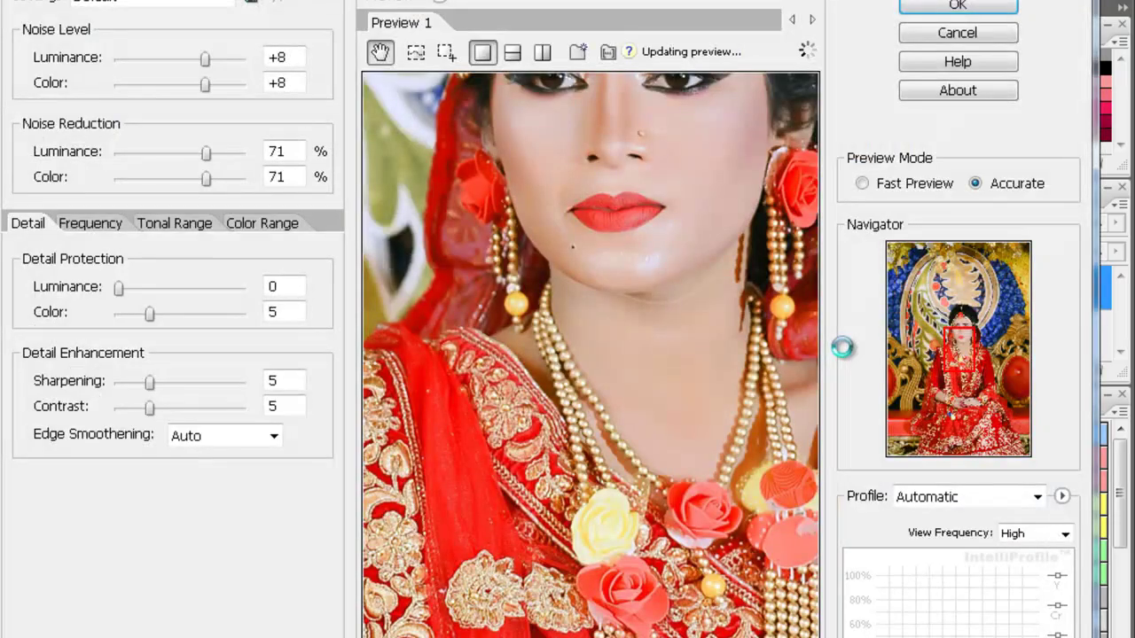
key("Return")
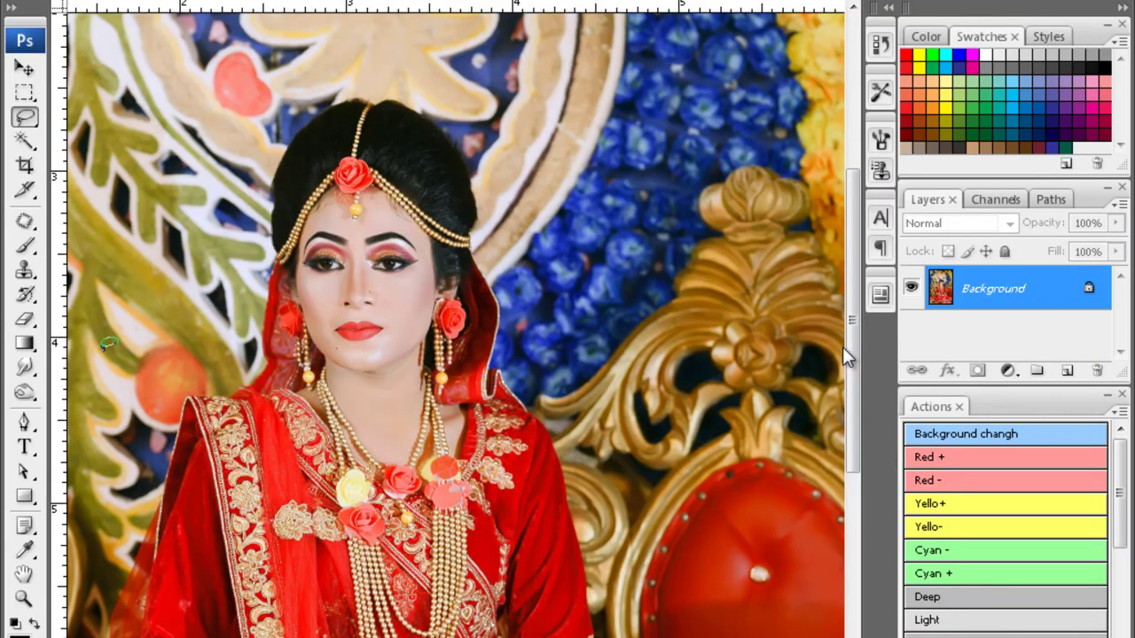
key("r")
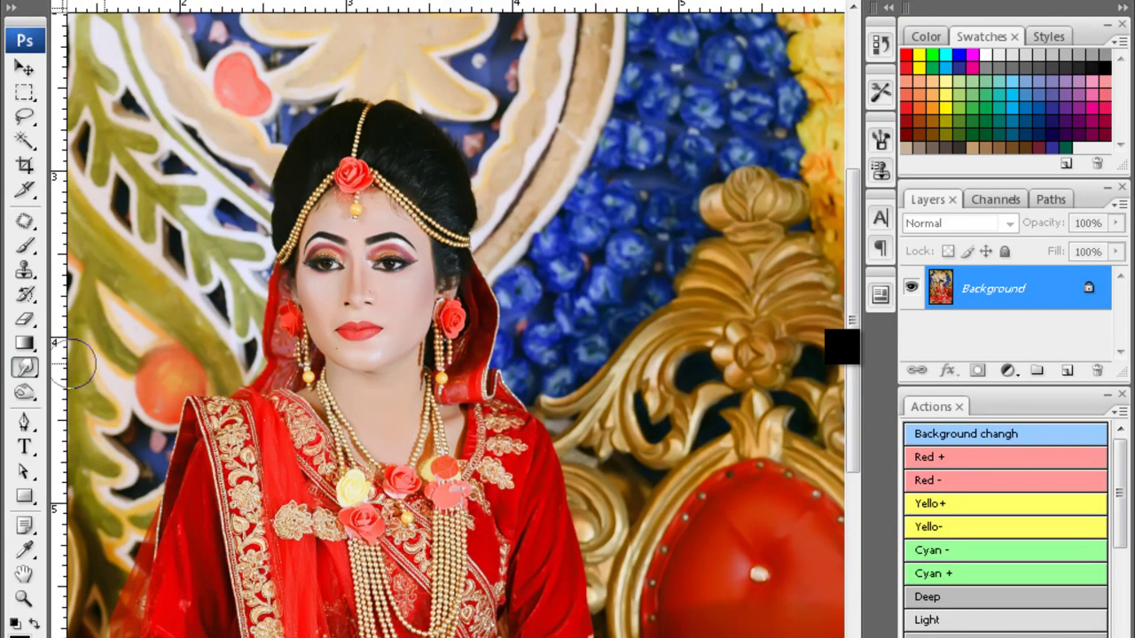
key("ctrl+plus")
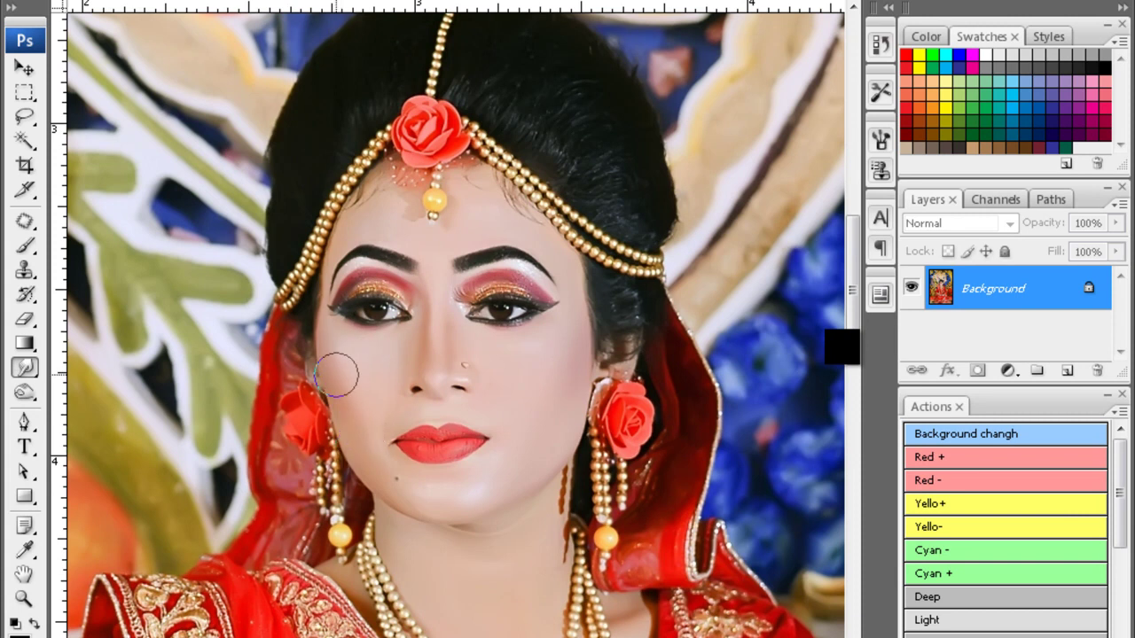
key("ctrl+0")
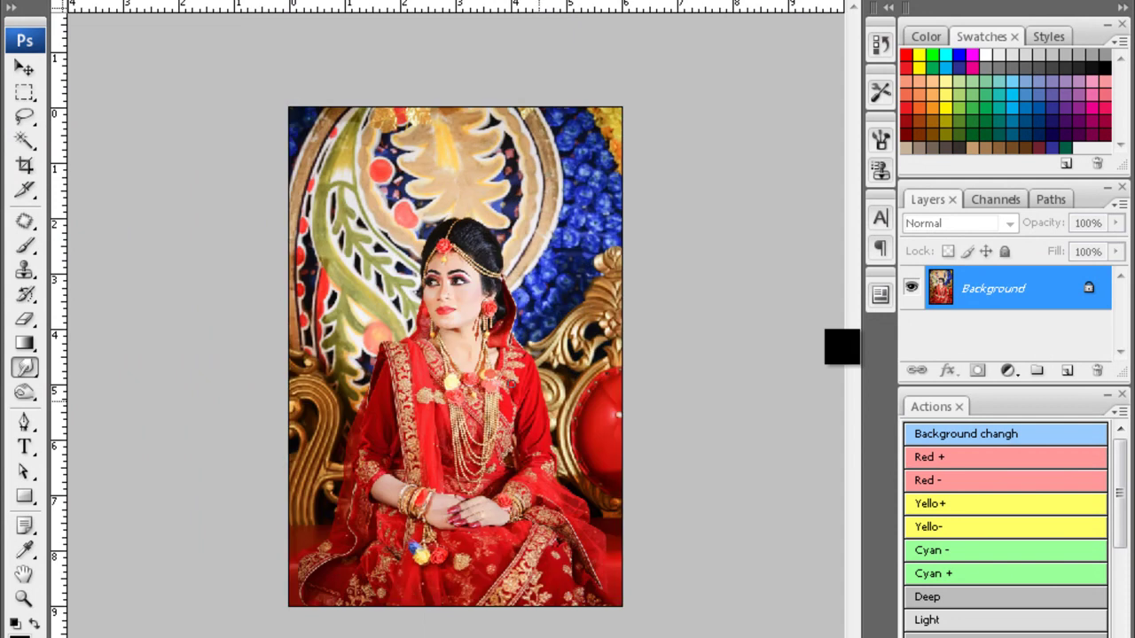
- Cancel the crop, leave full-screen view and bring up the standing bride portrait upright
key("c")
key("ctrl+minus")
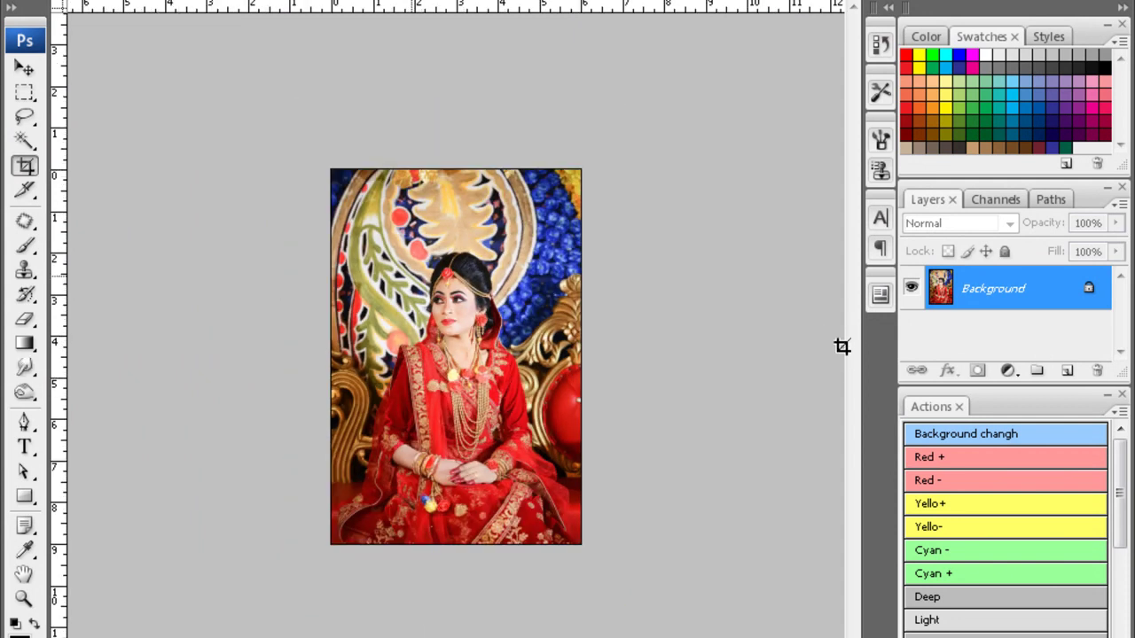
key("ctrl+plus")
key("ctrl+plus")
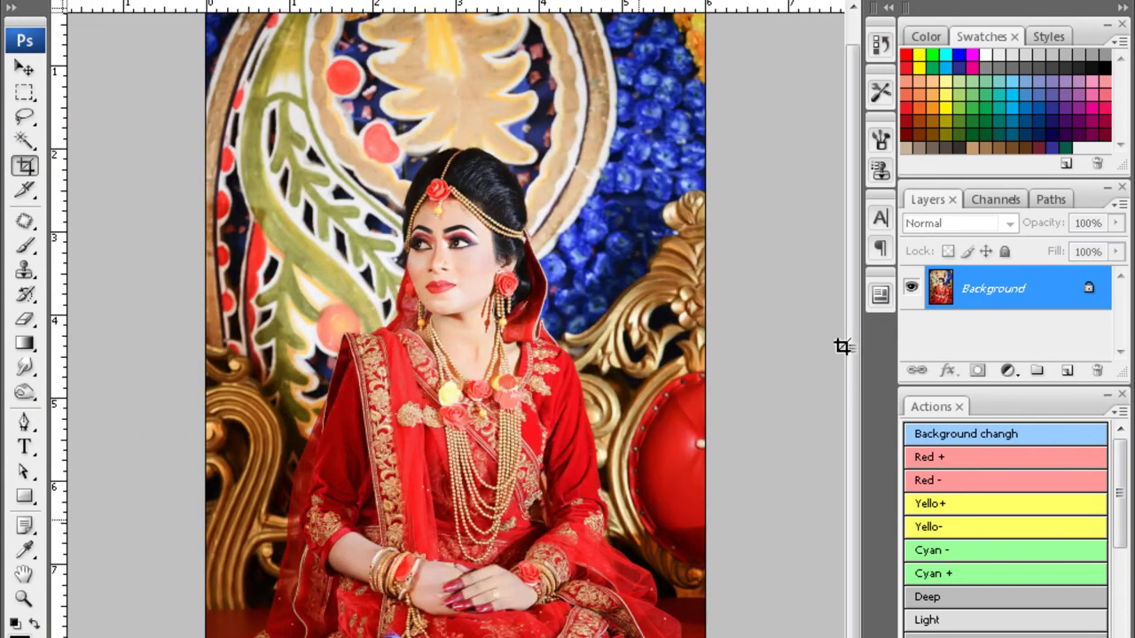
key("alt+Tab")
key("alt+Tab")
key("alt+Tab")
key("alt+Tab")
key("alt+Tab")
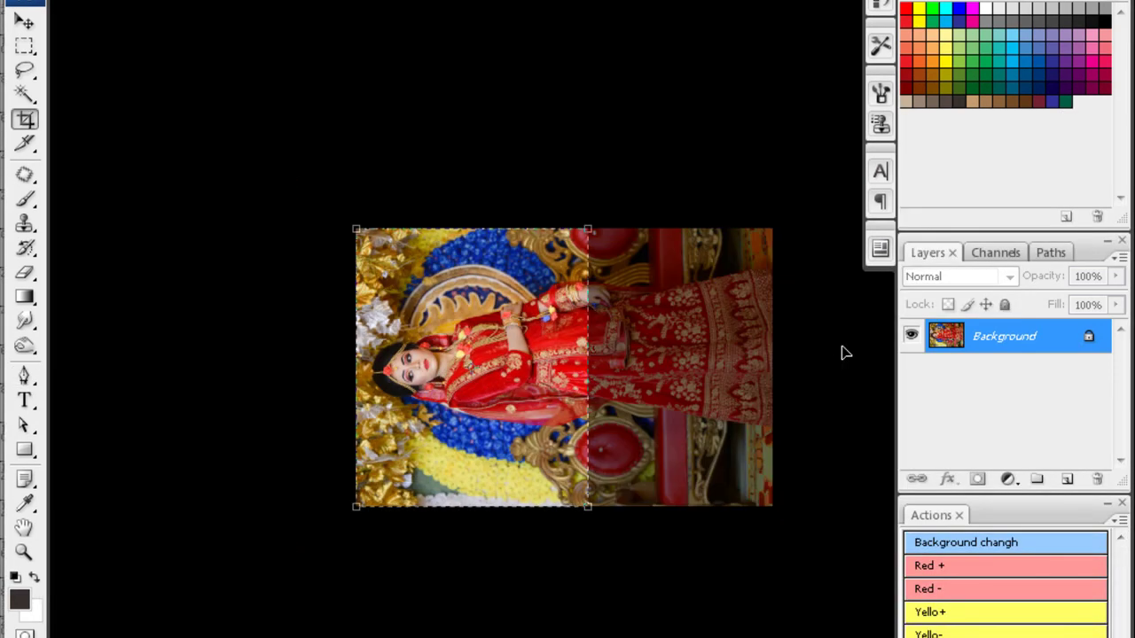
right_click(553, 419)
left_click(608, 451)
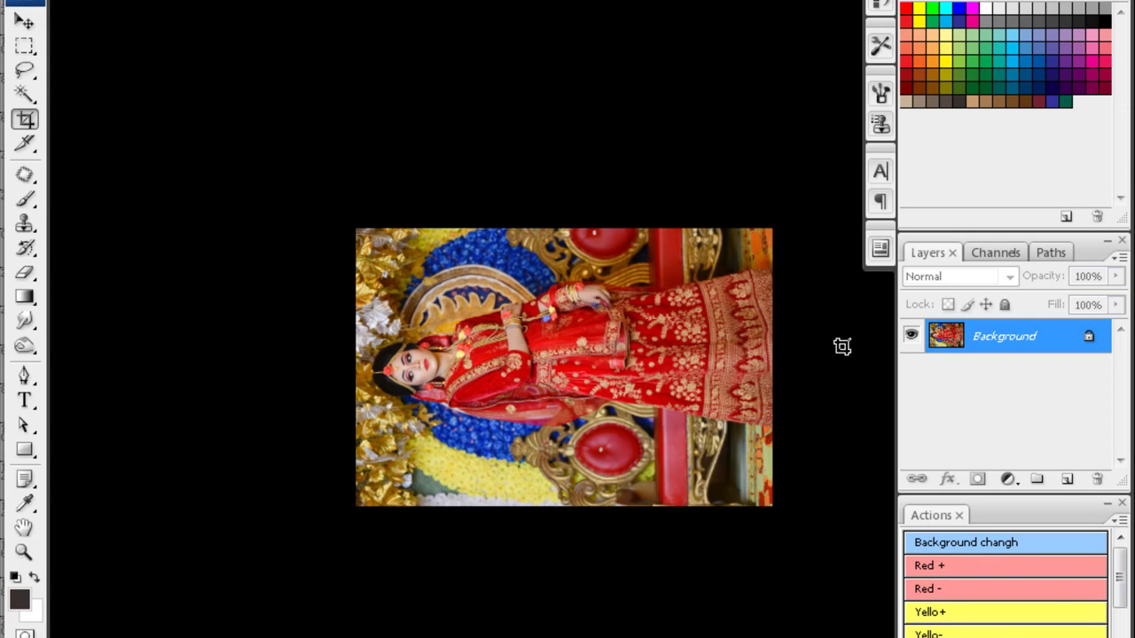
key("f")
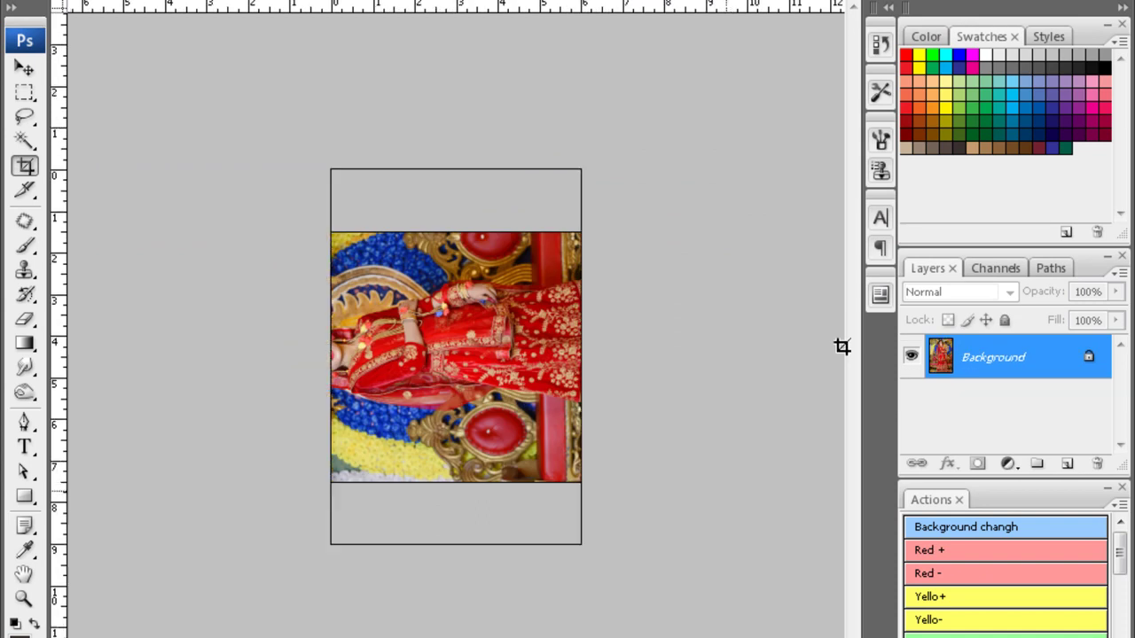
key("ctrl+plus")
key("ctrl+plus")
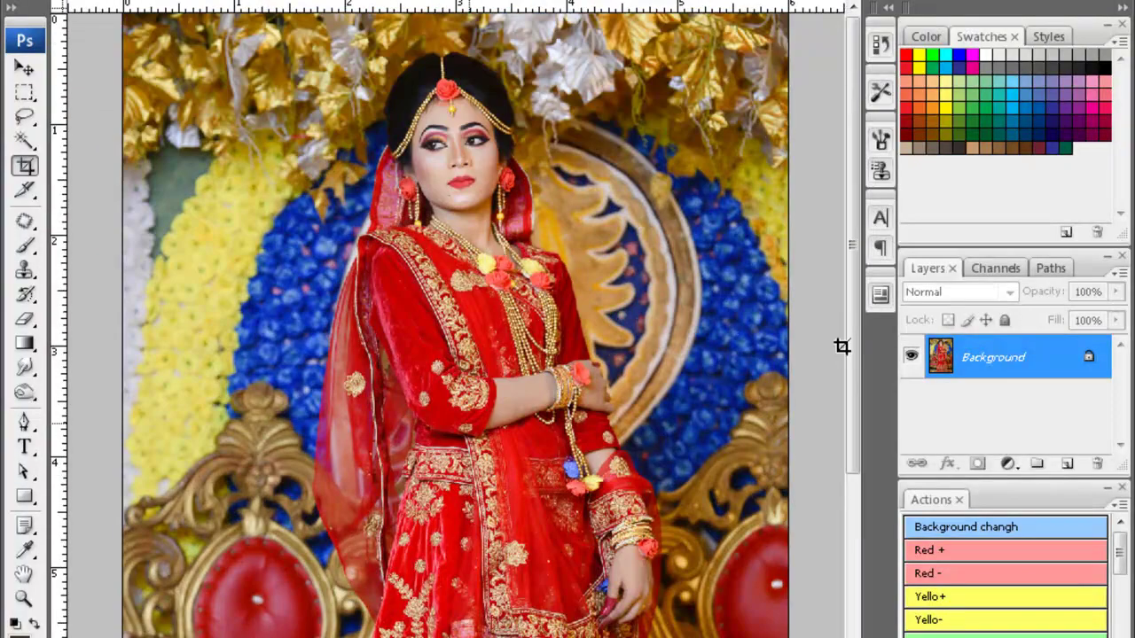
- Magic Wand the hand and wrist, feather 2 px, and apply noise reduction
key("w")
left_click_drag(590, 417, 611, 381)
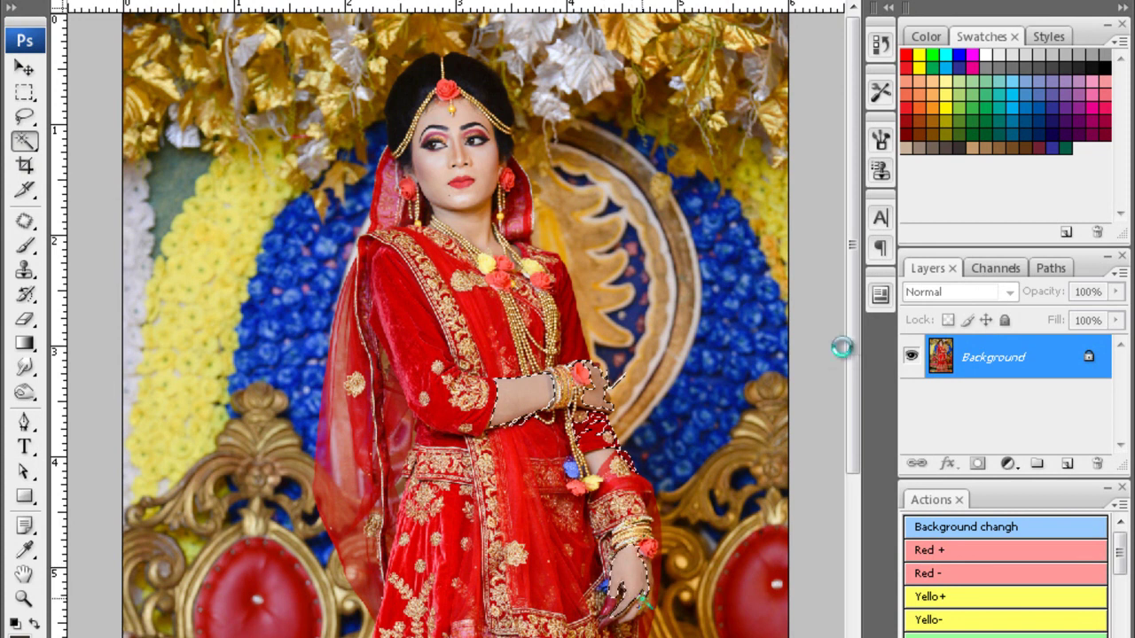
key("ctrl+alt+d")
key("Return")
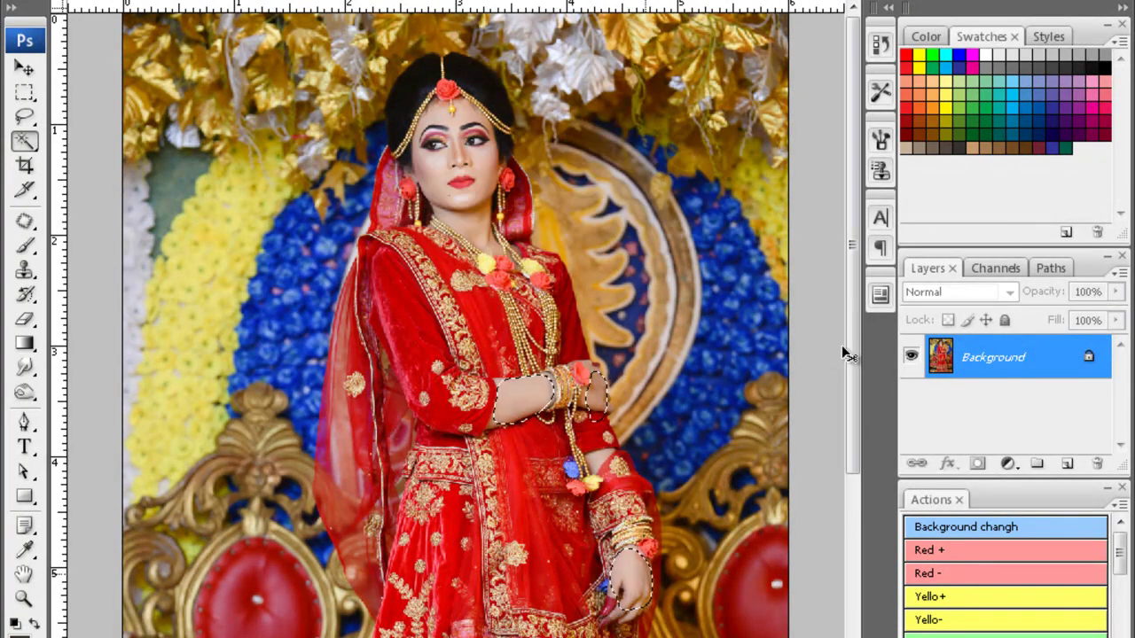
key("ctrl+plus")
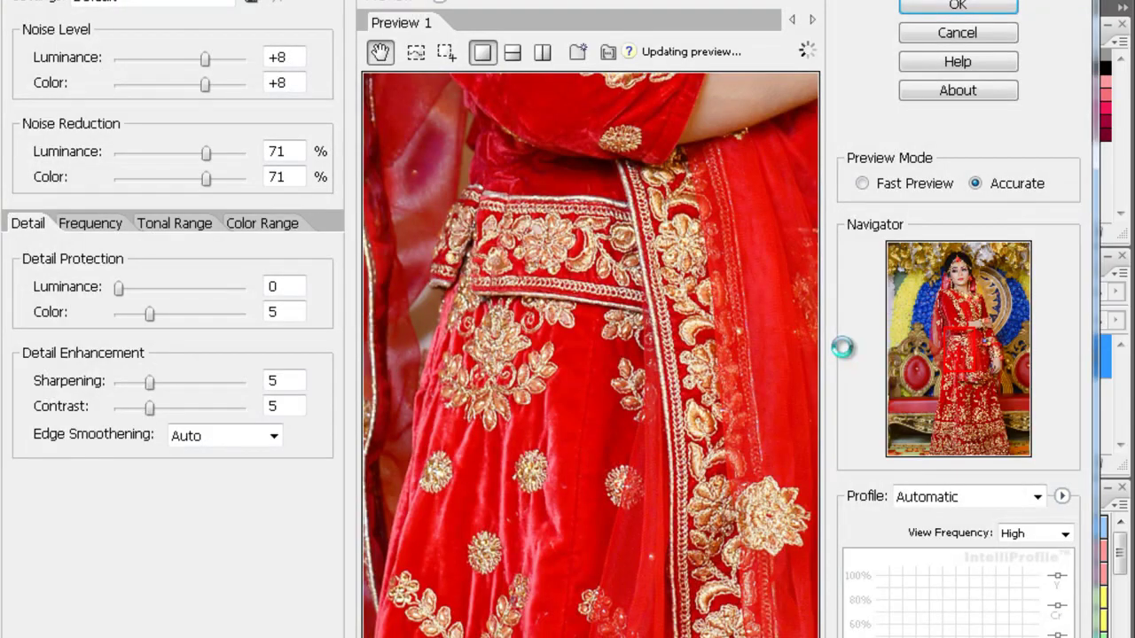
key("Return")
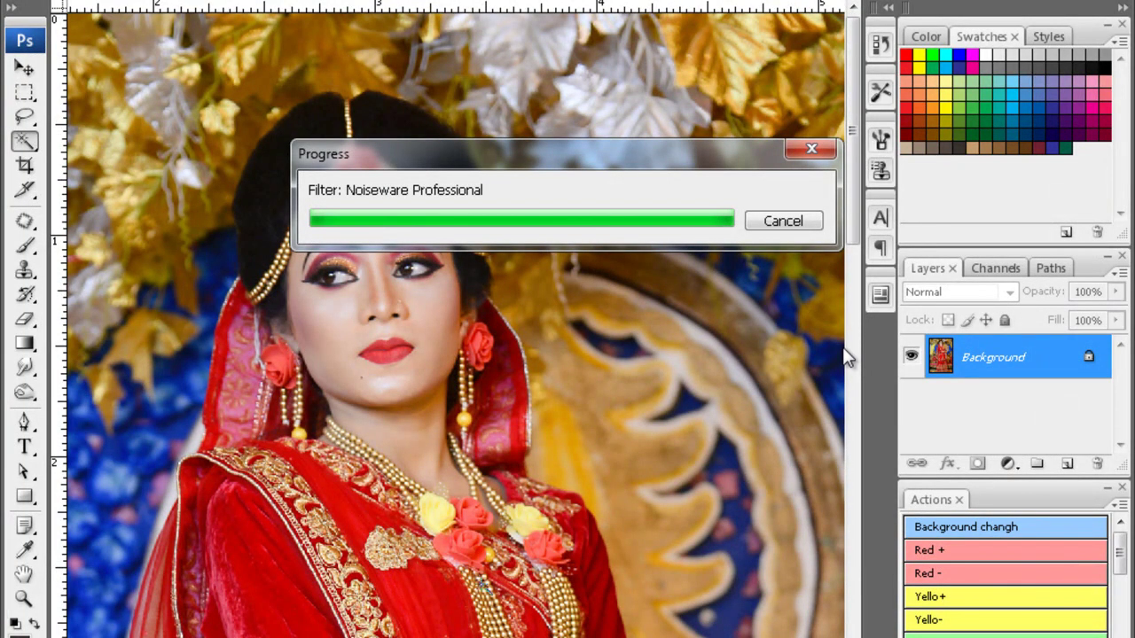
- Blur the bride's cheek skin with a smaller brush at close zoom
key("ctrl+plus")
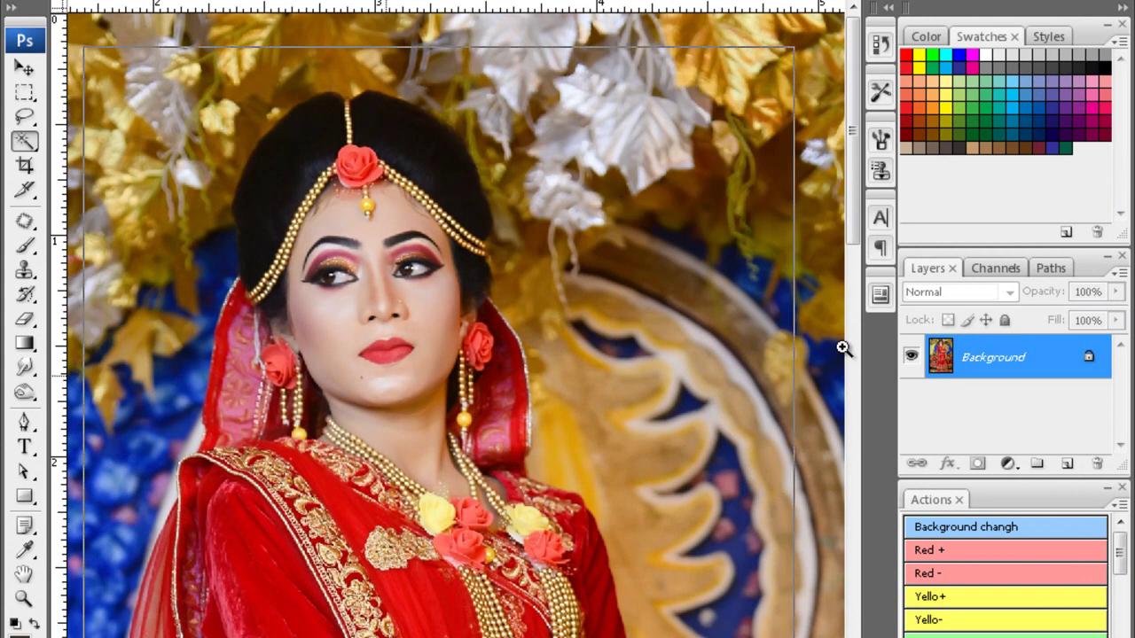
key("r")
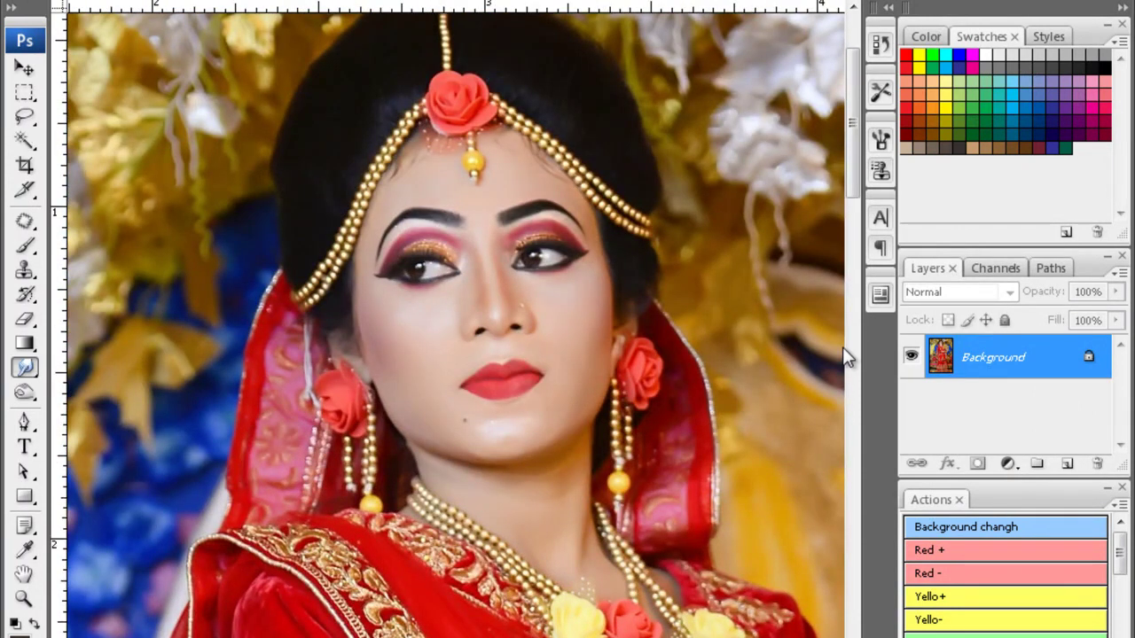
key("ctrl+plus")
key("ctrl+plus")
key("ctrl+plus")
key("ctrl+0")
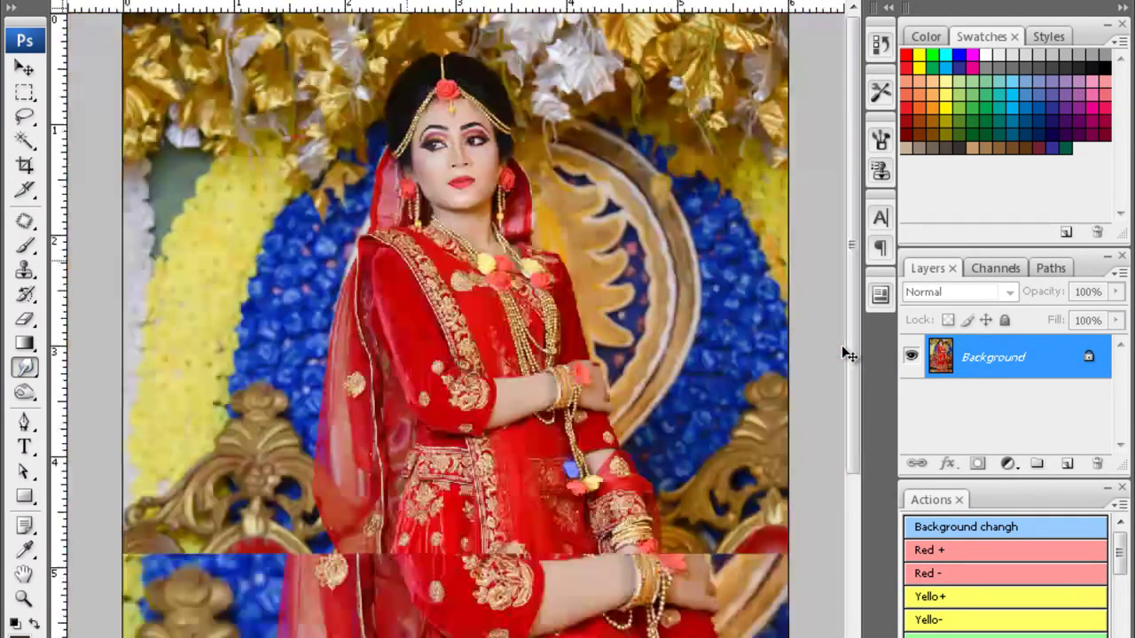
key("ctrl+plus")
key("ctrl+plus")
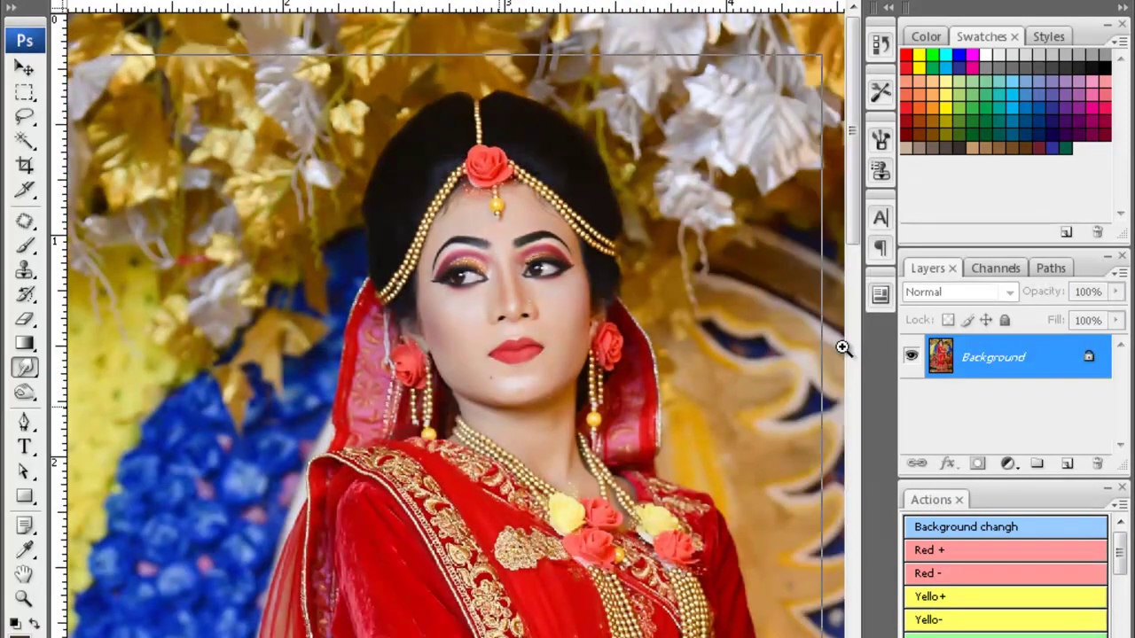
key("ctrl+plus")
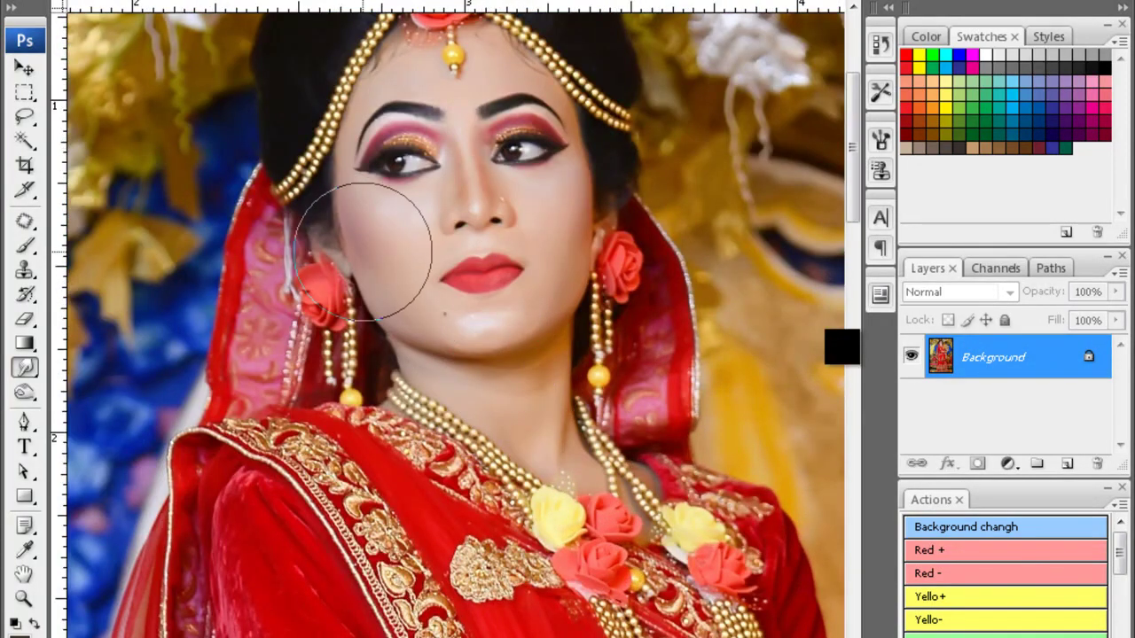
key("bracketleft")
key("bracketleft")
key("bracketleft")
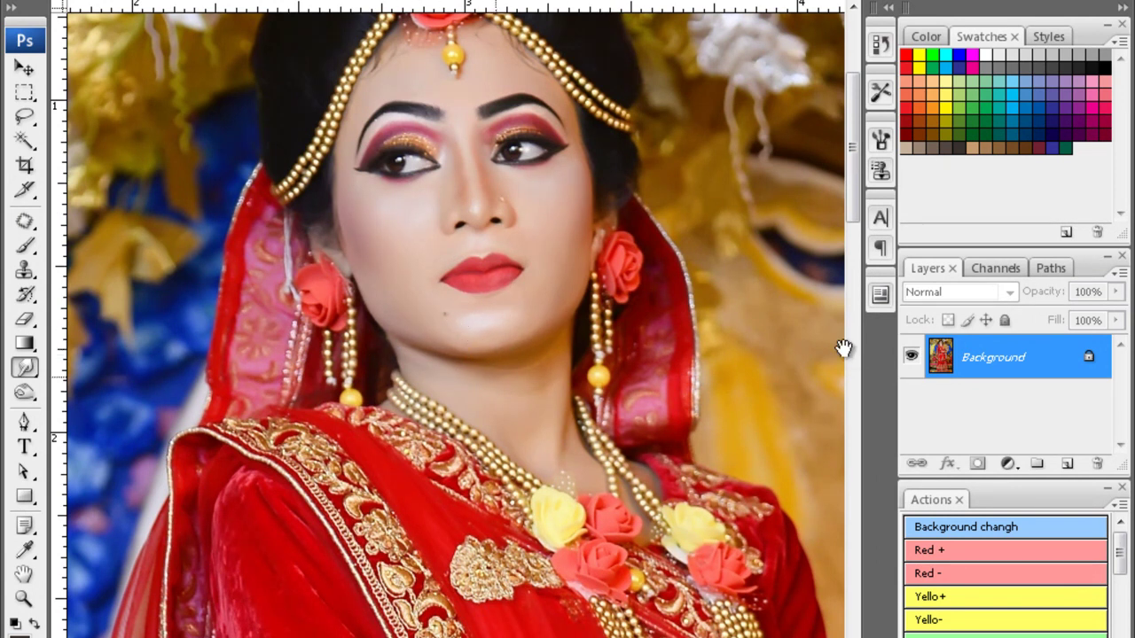
scroll(390, 258, "down", 1)
scroll(558, 310, "up", 2)
- Select and feather the neck and jawline skin, then save as a Quality 12 JPEG
key("ctrl+minus")
key("w")
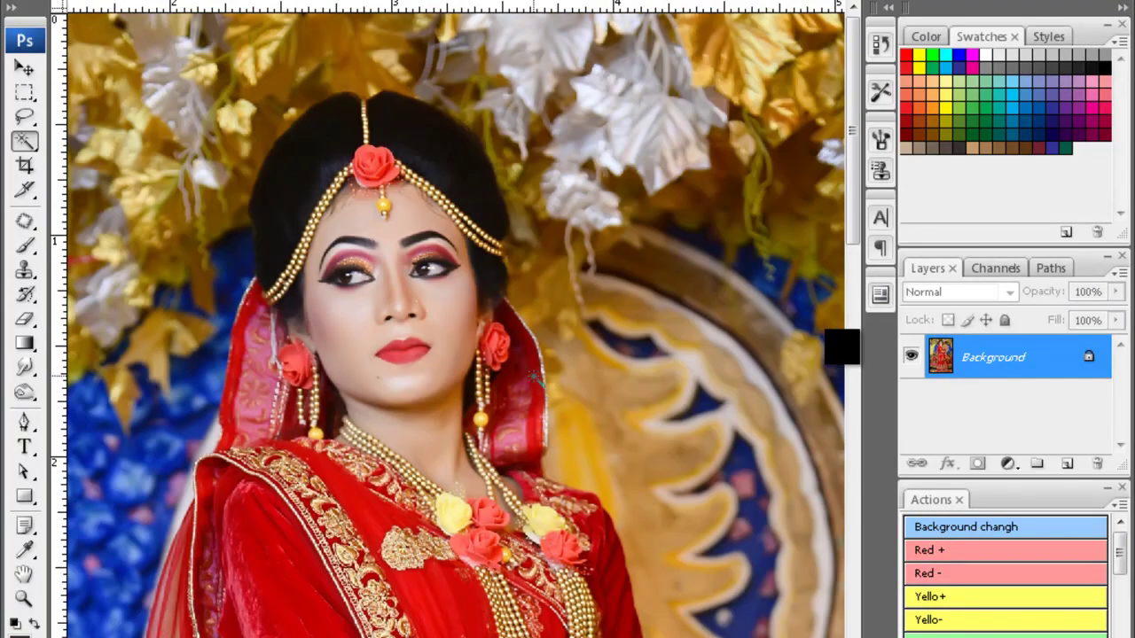
left_click_drag(453, 401, 457, 379)
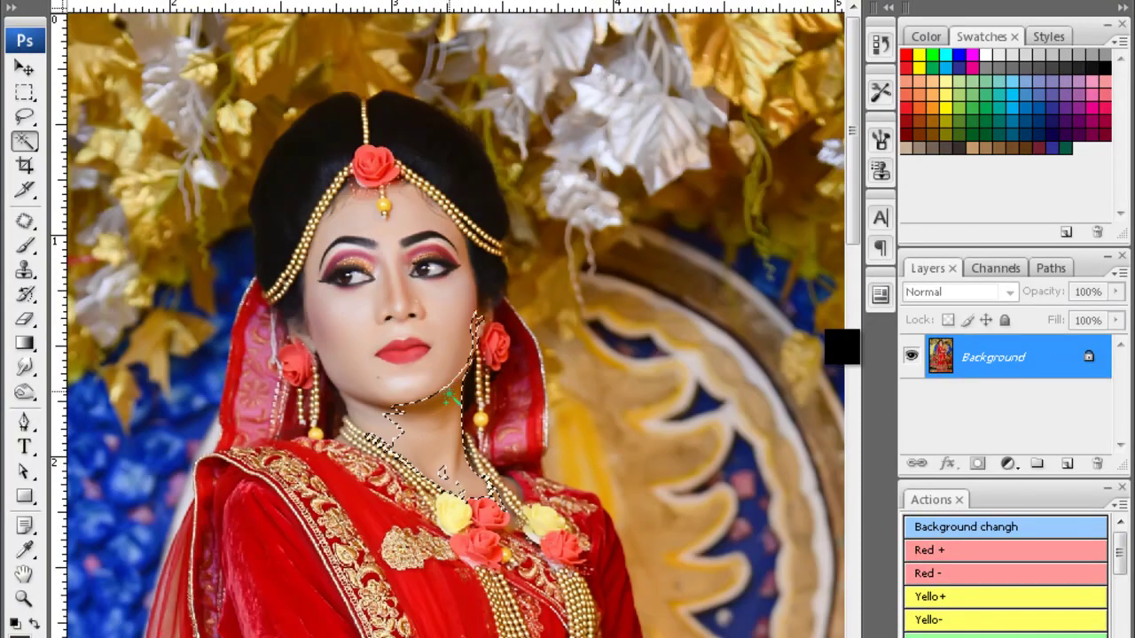
key("ctrl+alt+d")
key("Return")
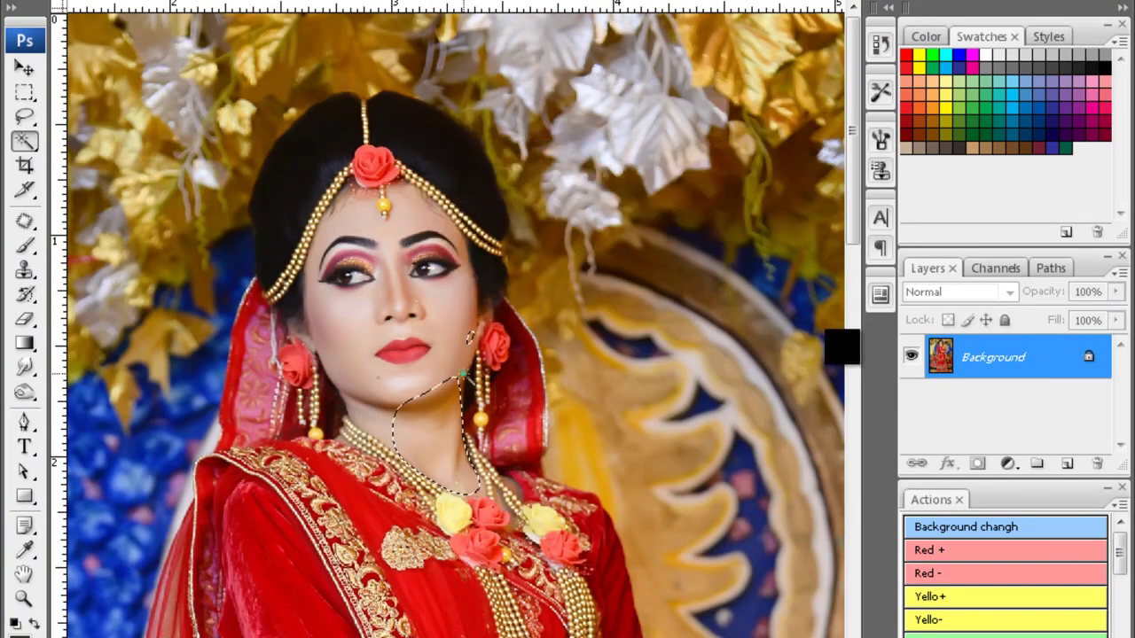
key("ctrl+minus")
key("ctrl+minus")
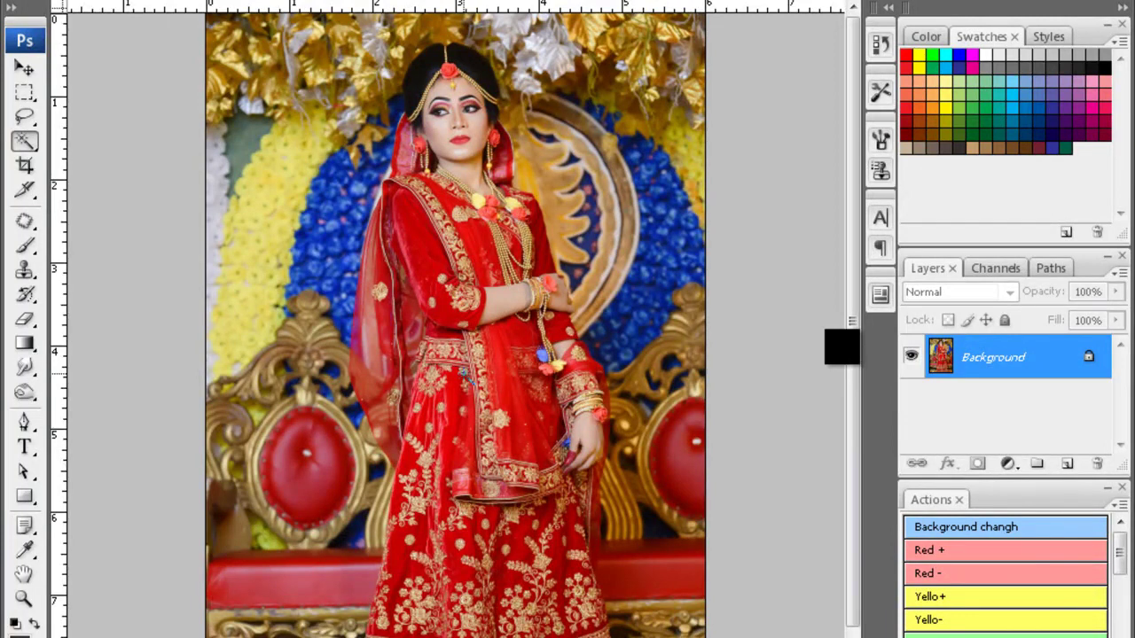
key("ctrl+minus")
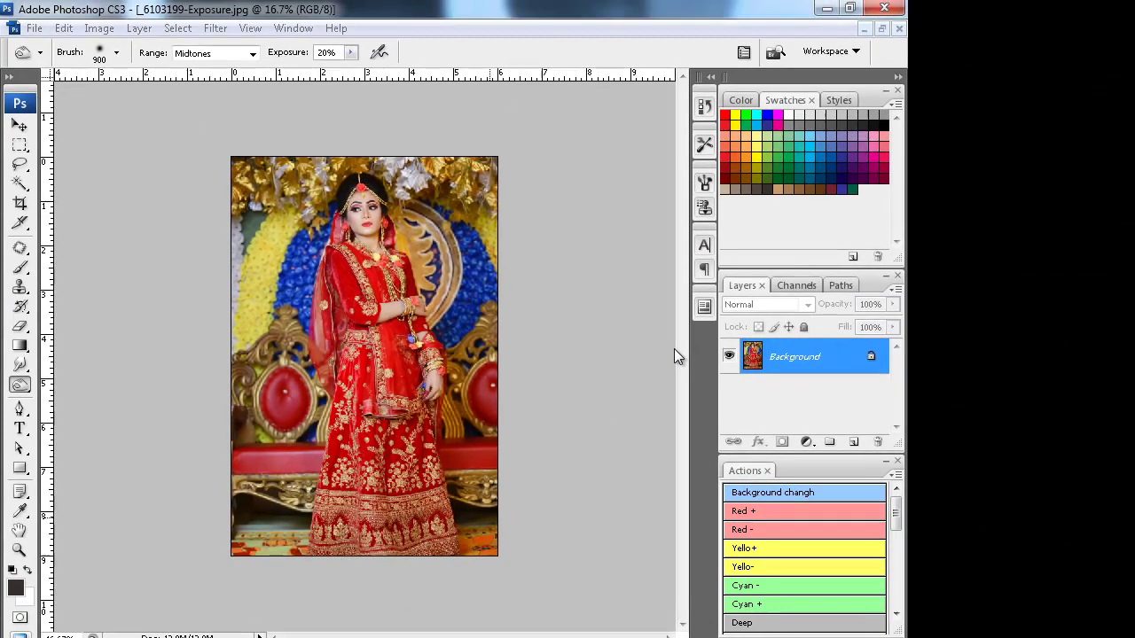
key("ctrl+s")
key("Return")
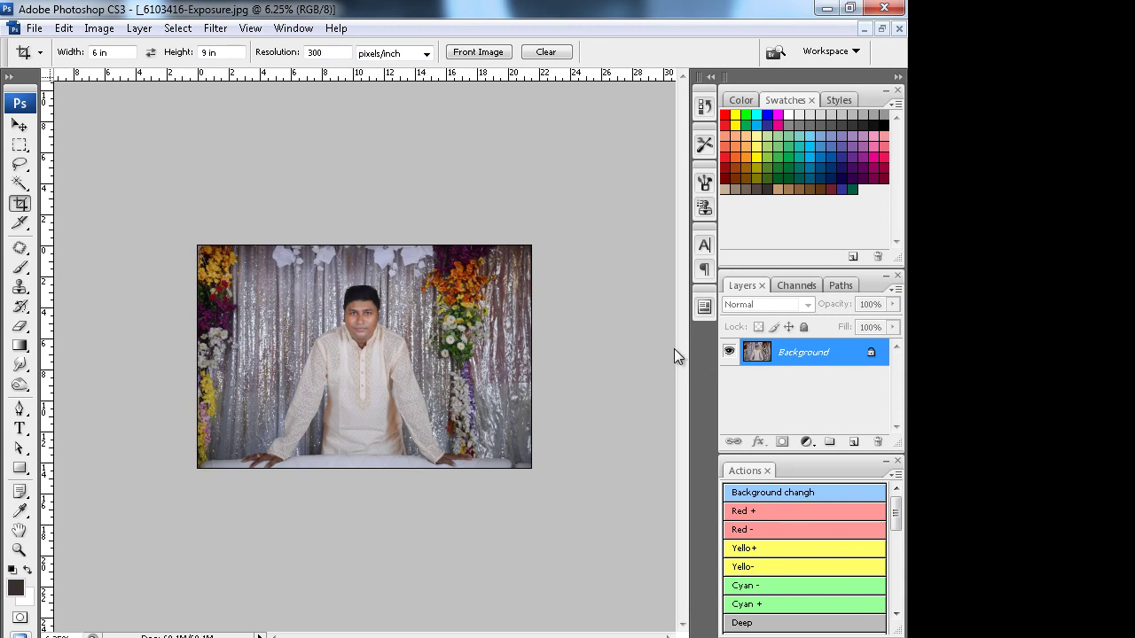
- Crop the groom photo to 9 × 6 inches
key("alt+i")
key("Escape")
key("ctrl+plus")
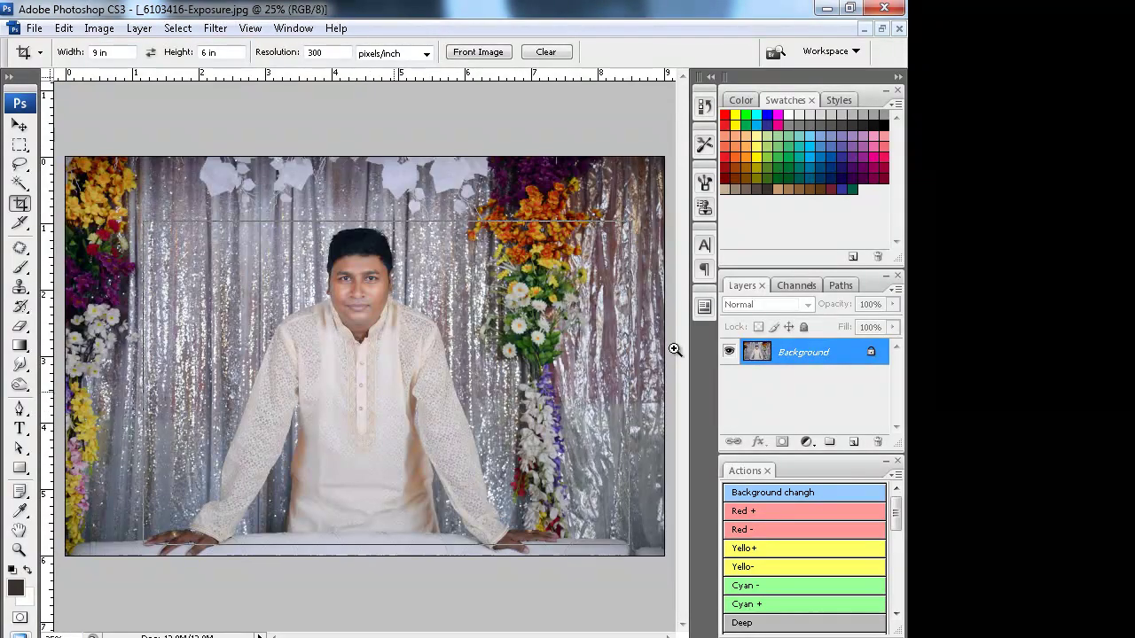
key("ctrl+plus")
key("f")
- Select the face skin by colour, feather it 2 px and play the skin action
key("w")
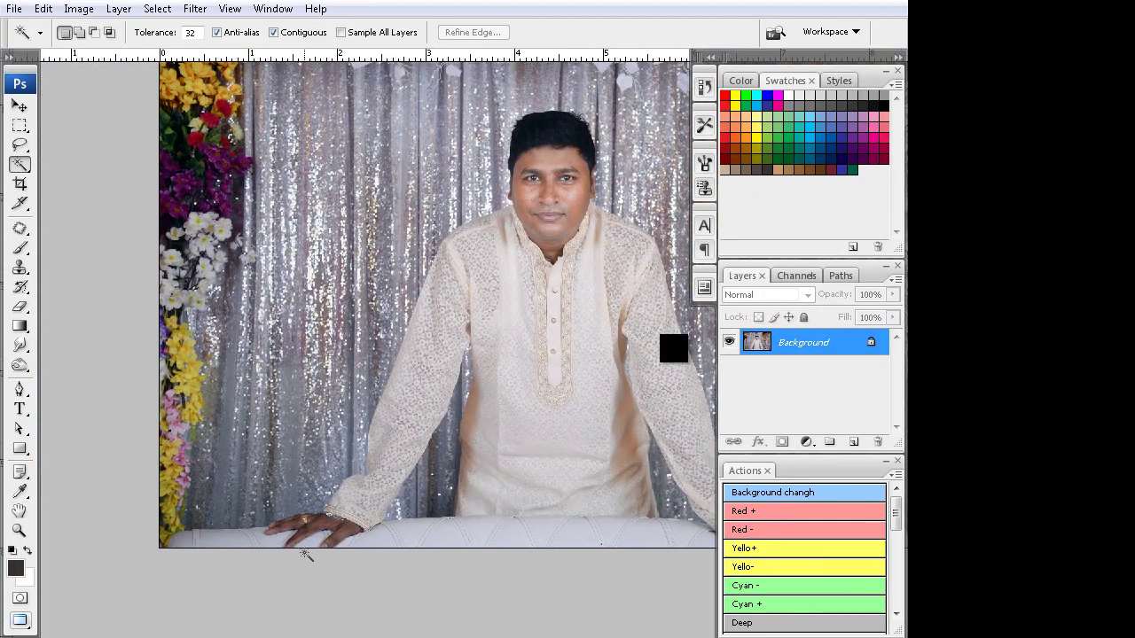
scroll(503, 546, "right", 5)
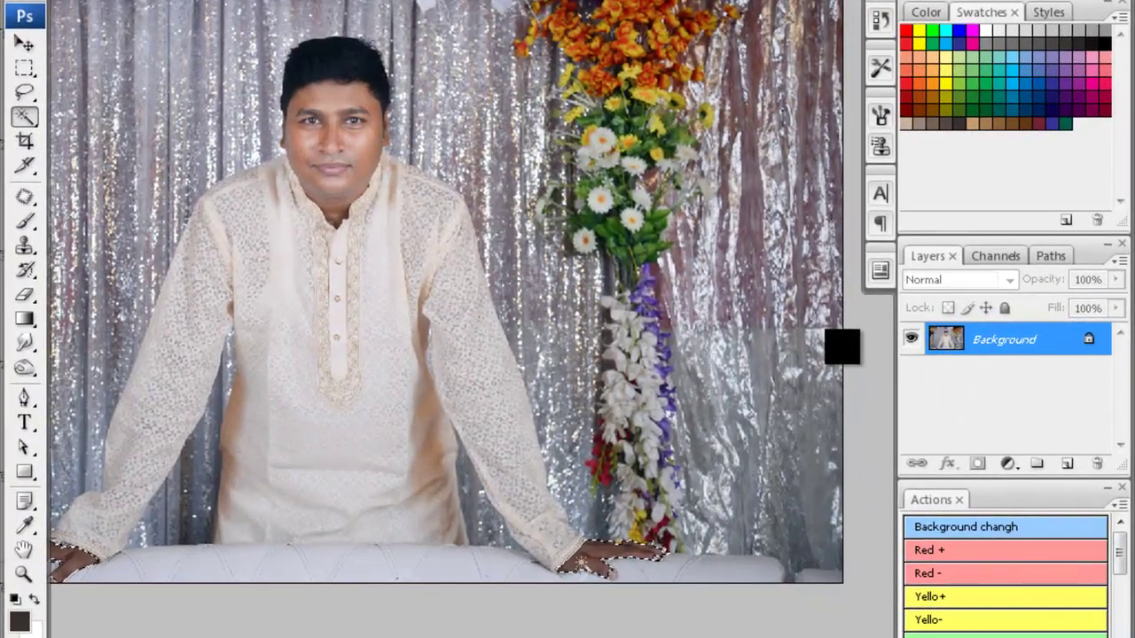
key("ctrl+alt+d")
key("Return")
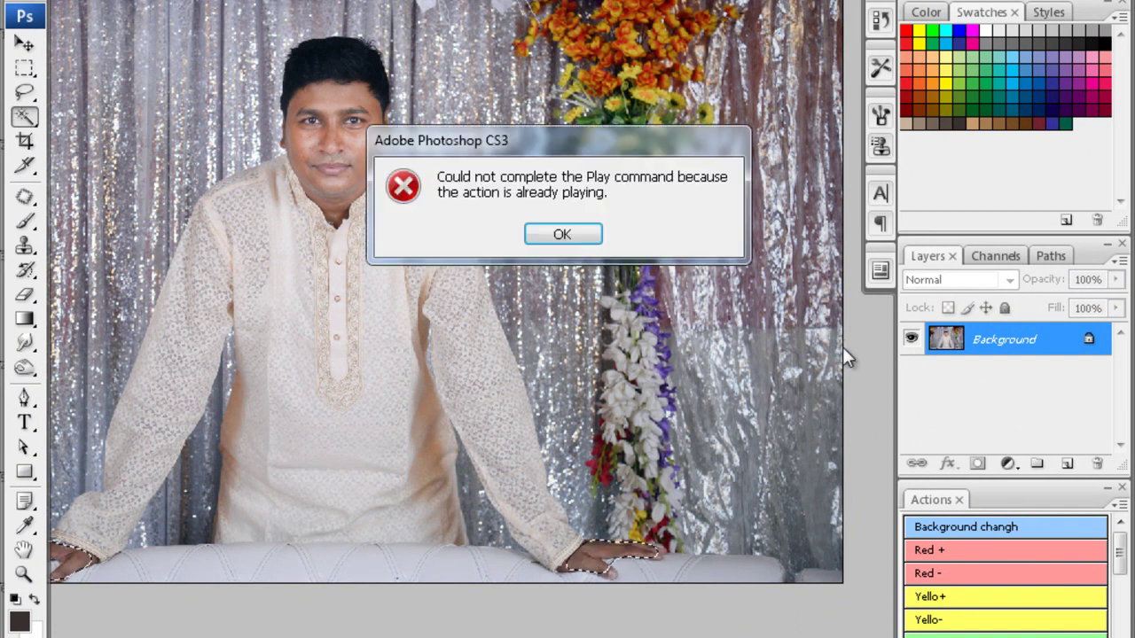
key("Return")
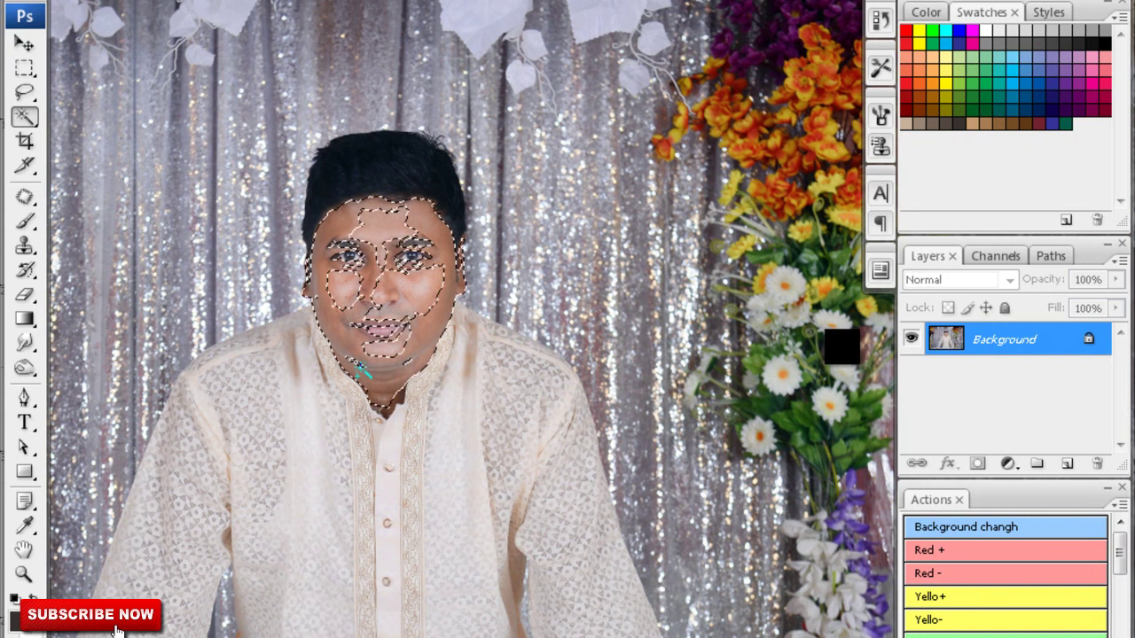
key("Return")
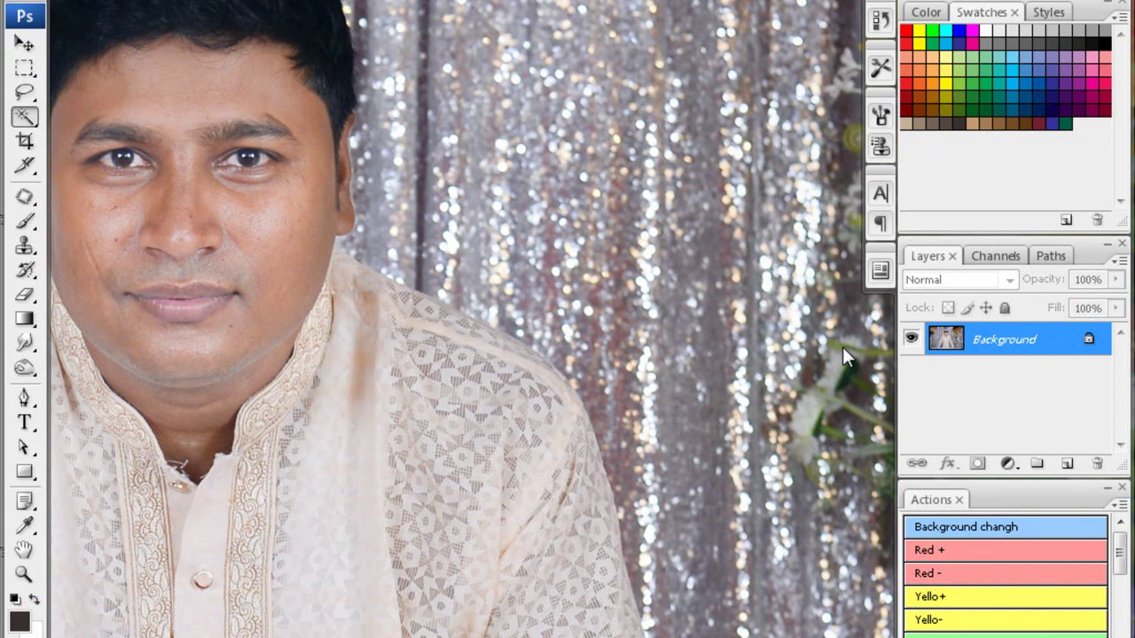
key("s")
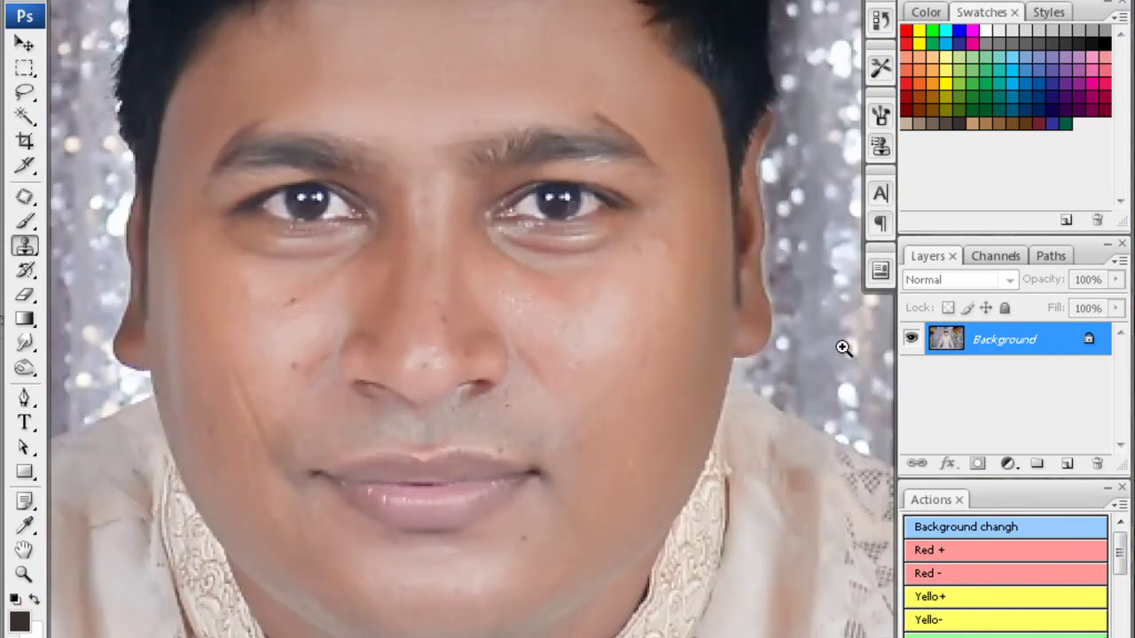
- Pan around the groom's forehead, cheeks and mouth to inspect the blemishes
scroll(266, 286, "up", 1)
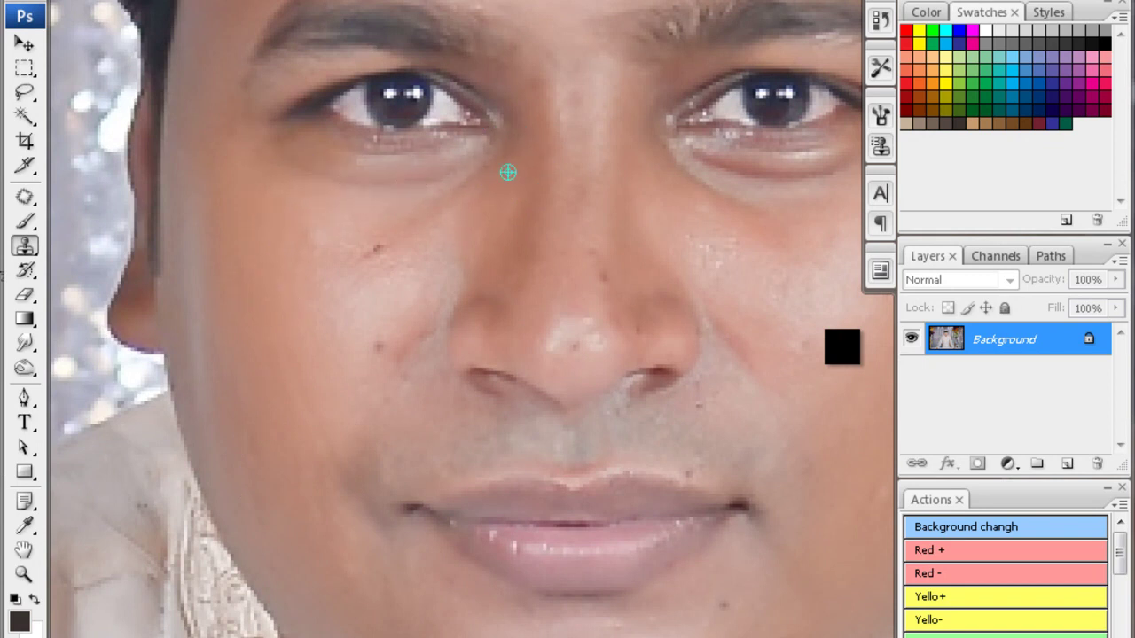
scroll(496, 307, "right", 2)
scroll(479, 316, "up", 3)
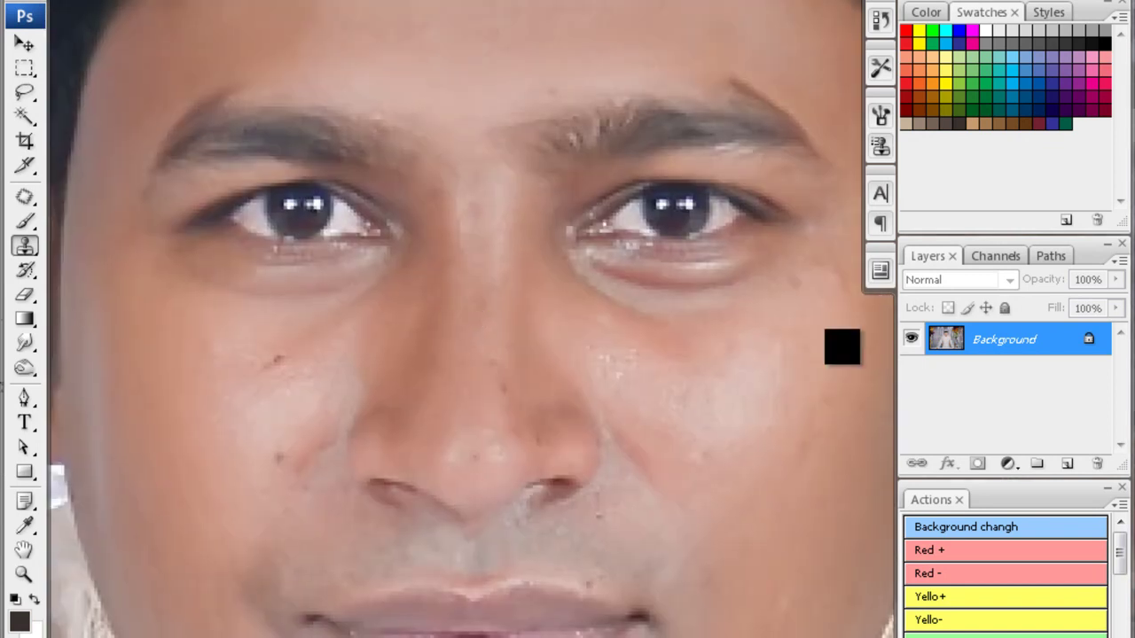
scroll(575, 333, "right", 3)
scroll(575, 334, "down", 1)
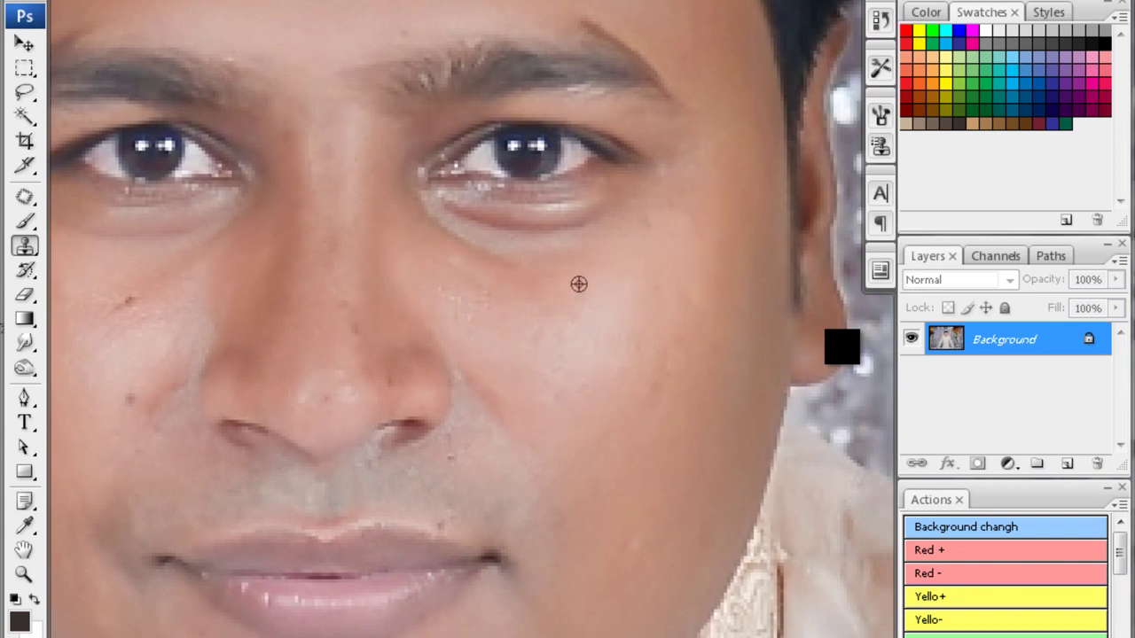
scroll(460, 233, "up", 1)
scroll(419, 284, "left", 1)
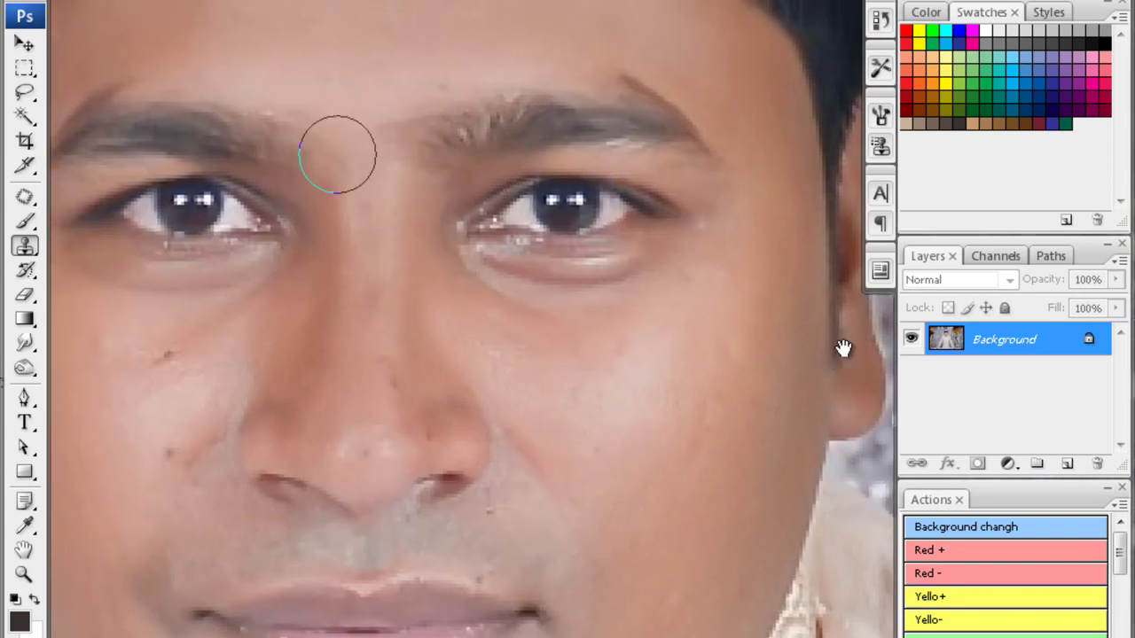
scroll(297, 304, "down", 3)
scroll(298, 304, "left", 3)
scroll(340, 257, "down", 4)
scroll(312, 181, "left", 1)
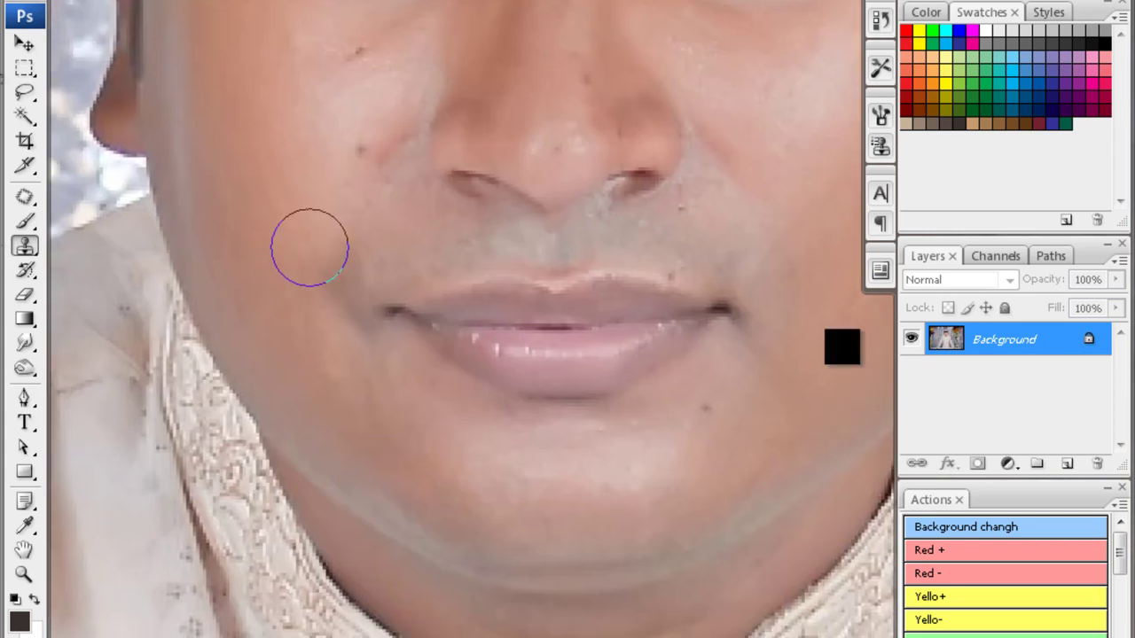
scroll(610, 267, "right", 4)
scroll(610, 267, "up", 1)
scroll(502, 259, "down", 2)
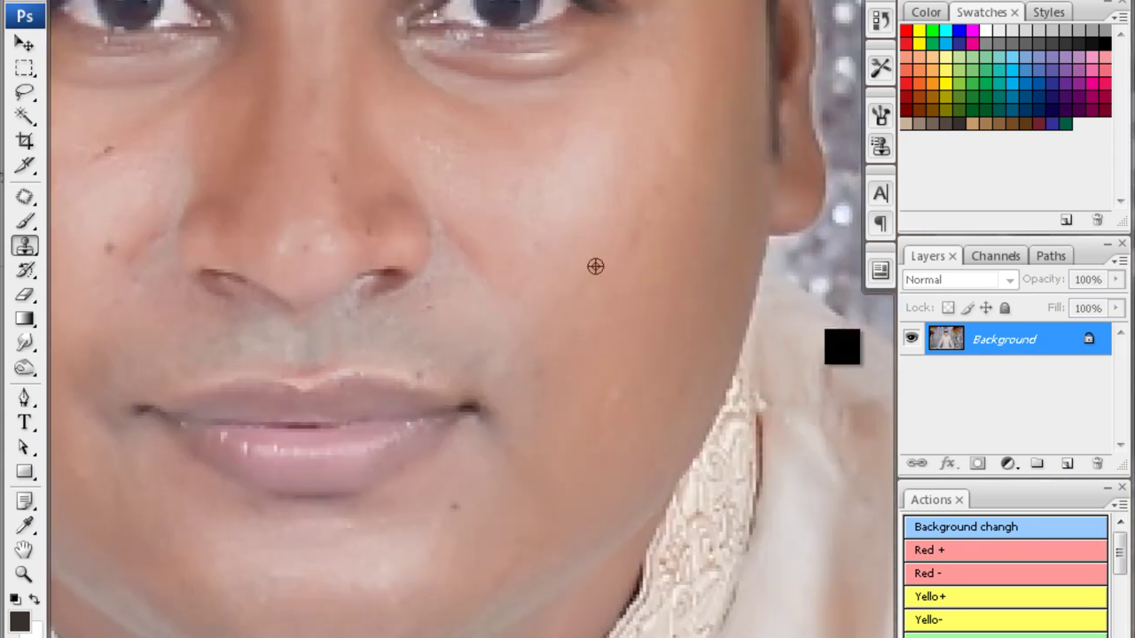
scroll(239, 321, "down", 1)
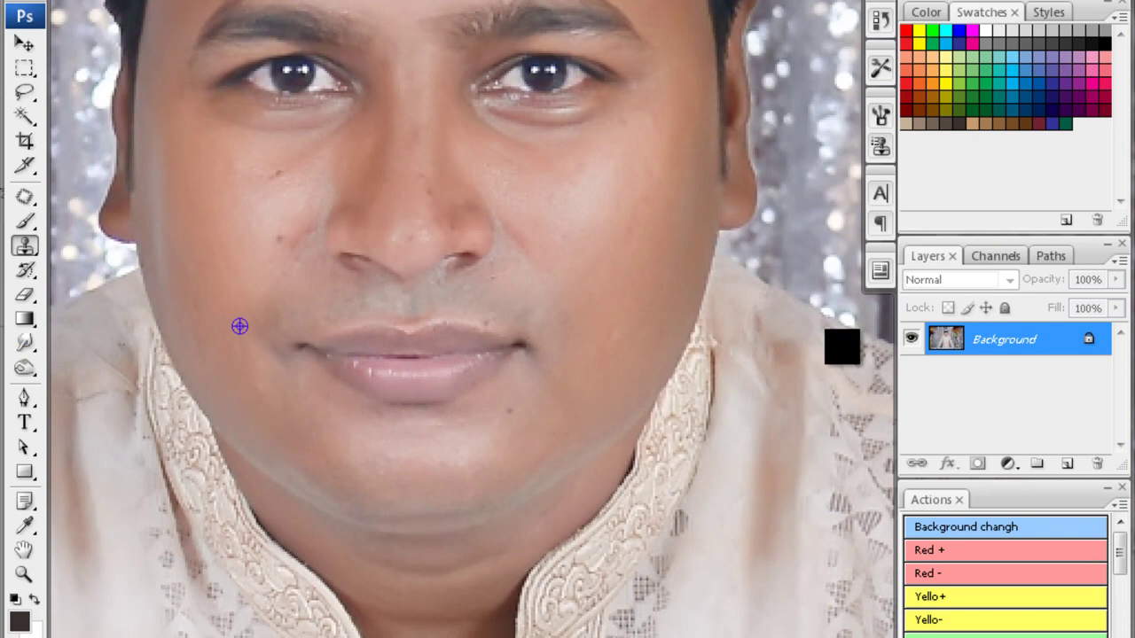
- Apply Selective Color with Blacks' Black set to +13, then zoom out over the photo
left_click(355, 215)
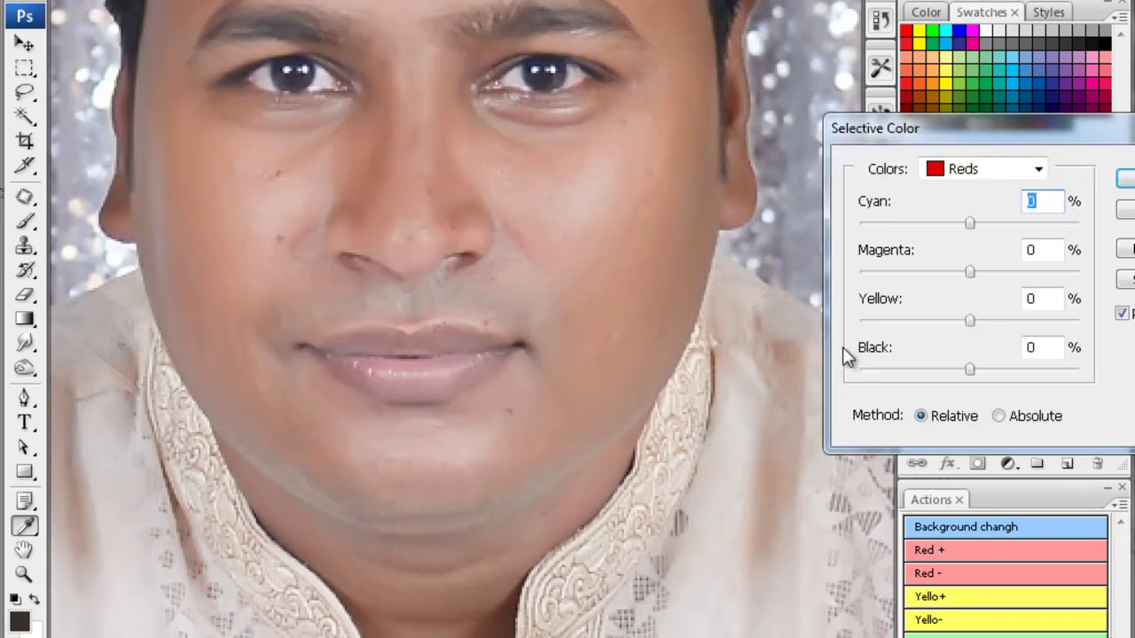
key("alt+Down")
key("End")
key("Return")
type("13")
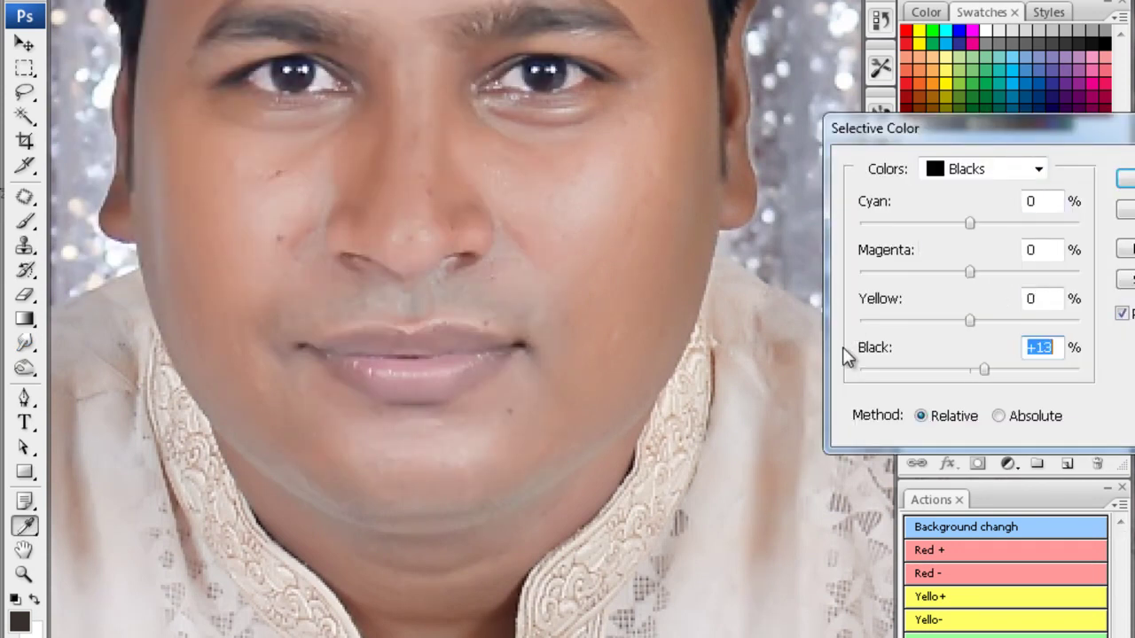
key("Return")
left_click_drag(848, 353, 842, 348)
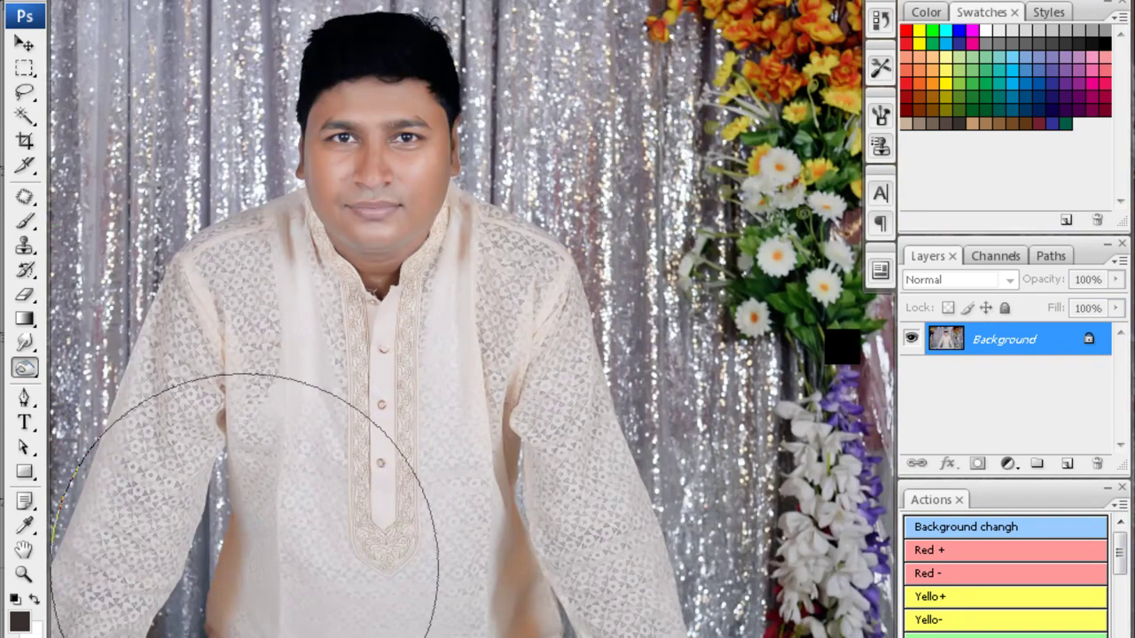
key("ctrl+minus")
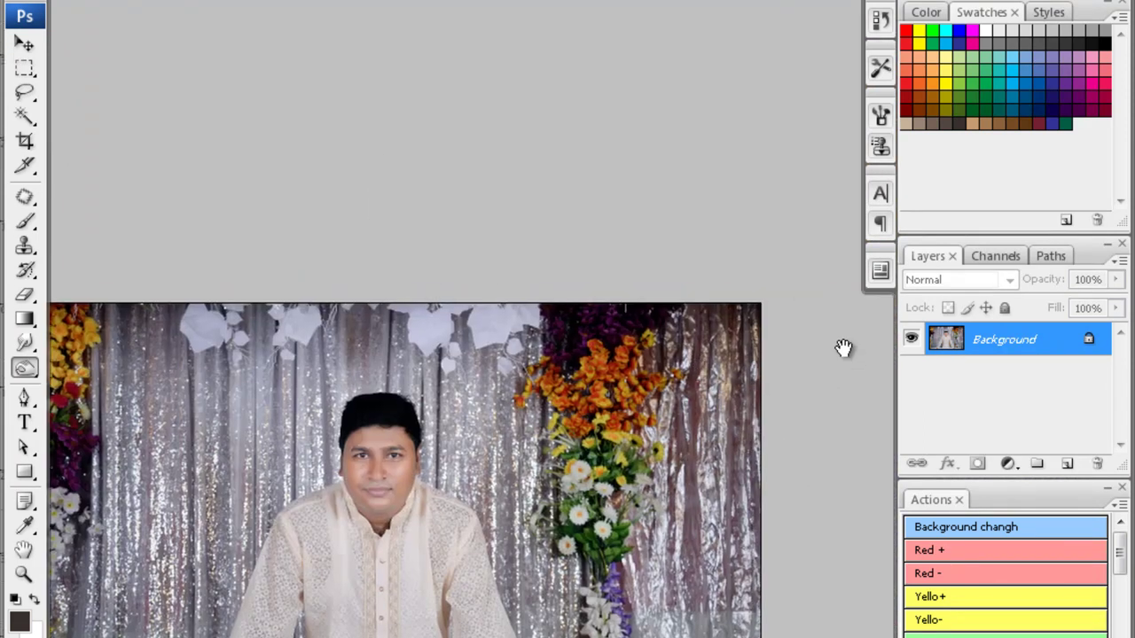
- Save as JPEG, apply 71% Noiseware to the next photo, and clone a forehead spot
key("Return")
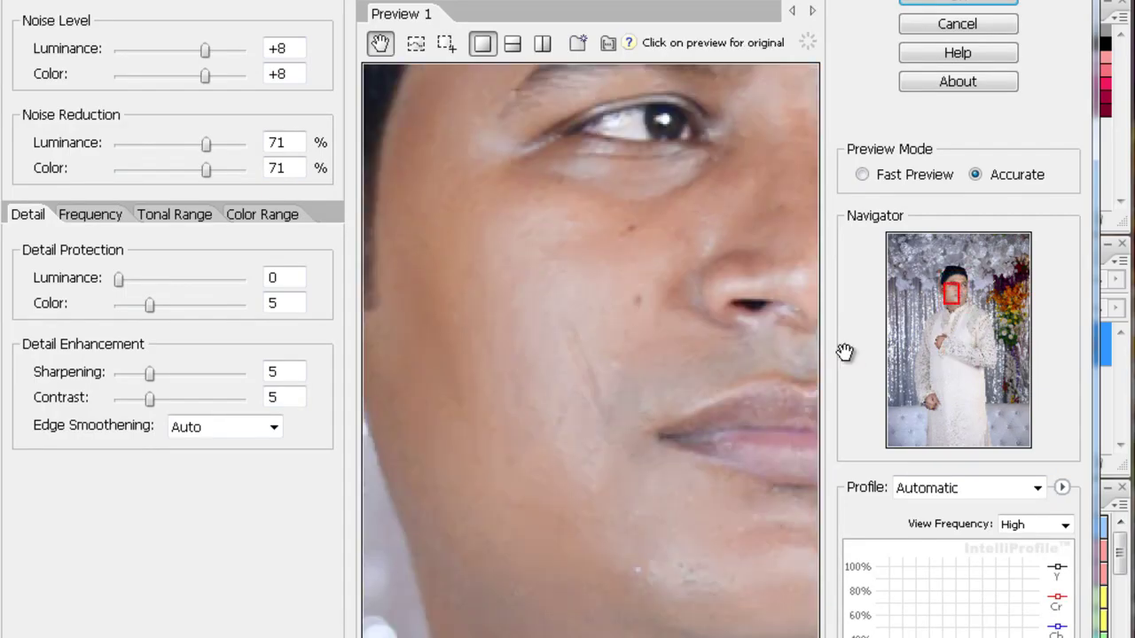
key("Return")
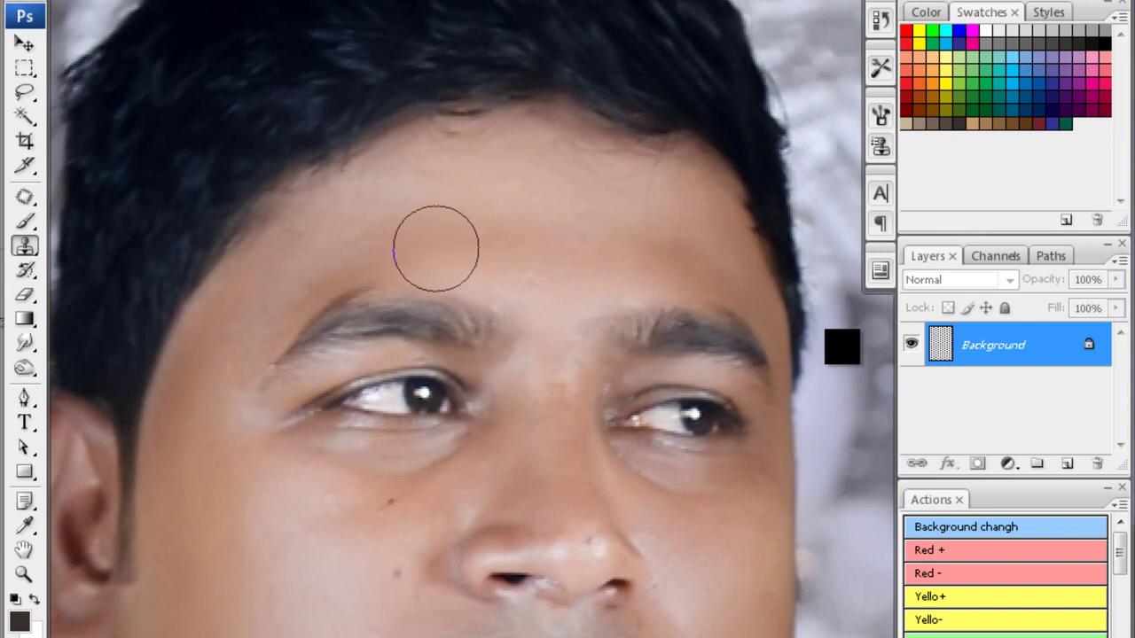
left_click_drag(435, 248, 330, 256)
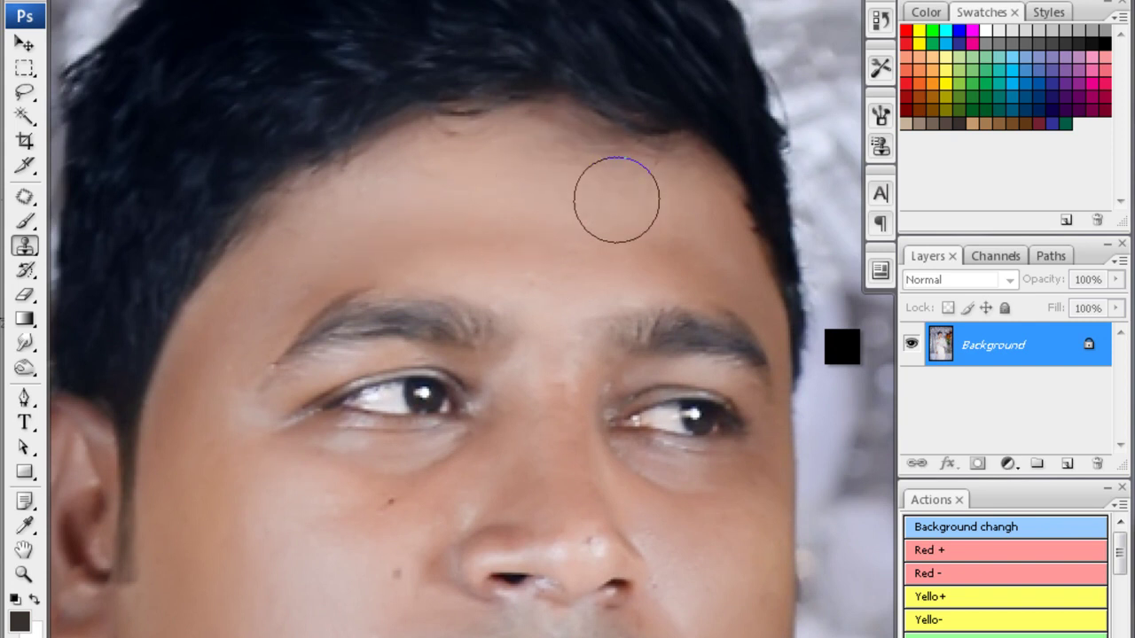
scroll(559, 278, "down", 2)
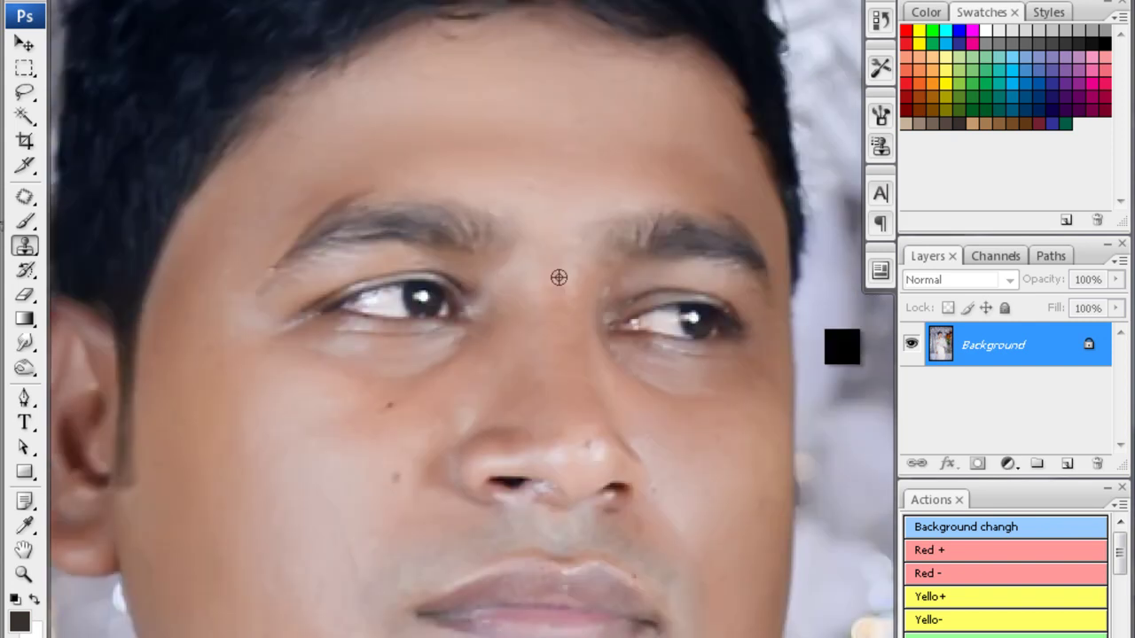
- Zoom out, pick the Burn tool, and save the portrait as a Quality 12 JPEG
key("ctrl+minus")
key("ctrl+minus")
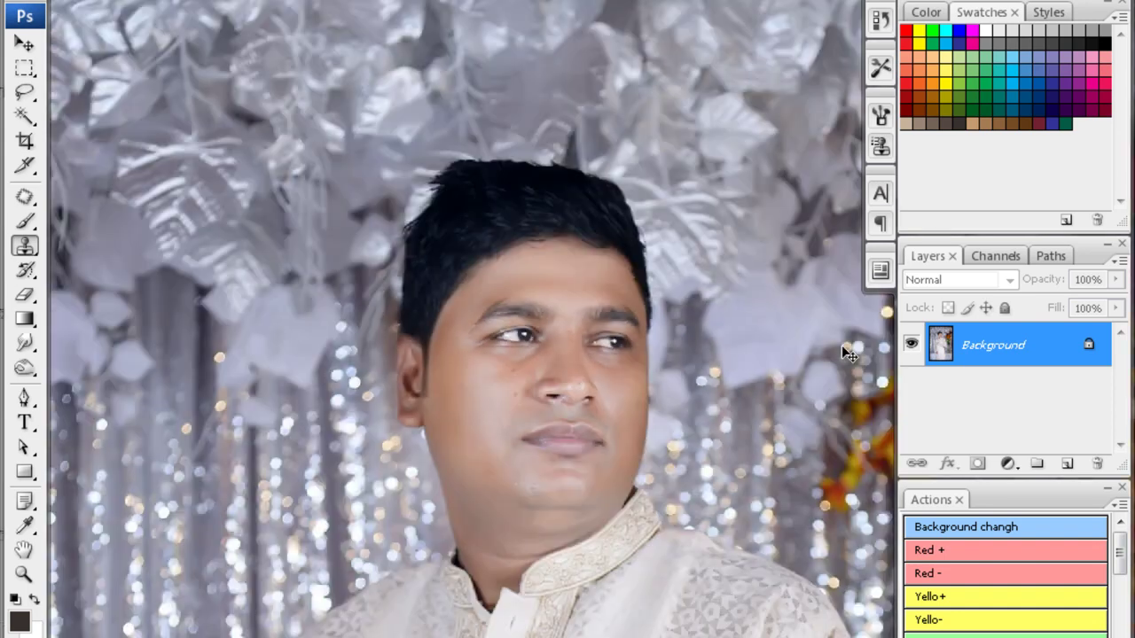
key("ctrl+minus")
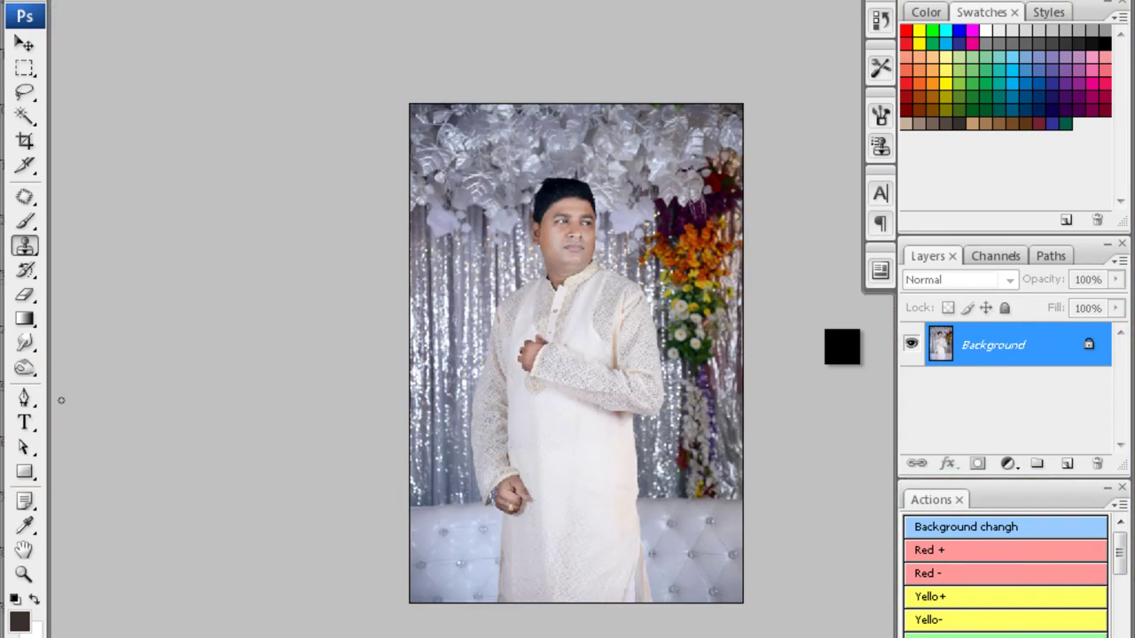
key("o")
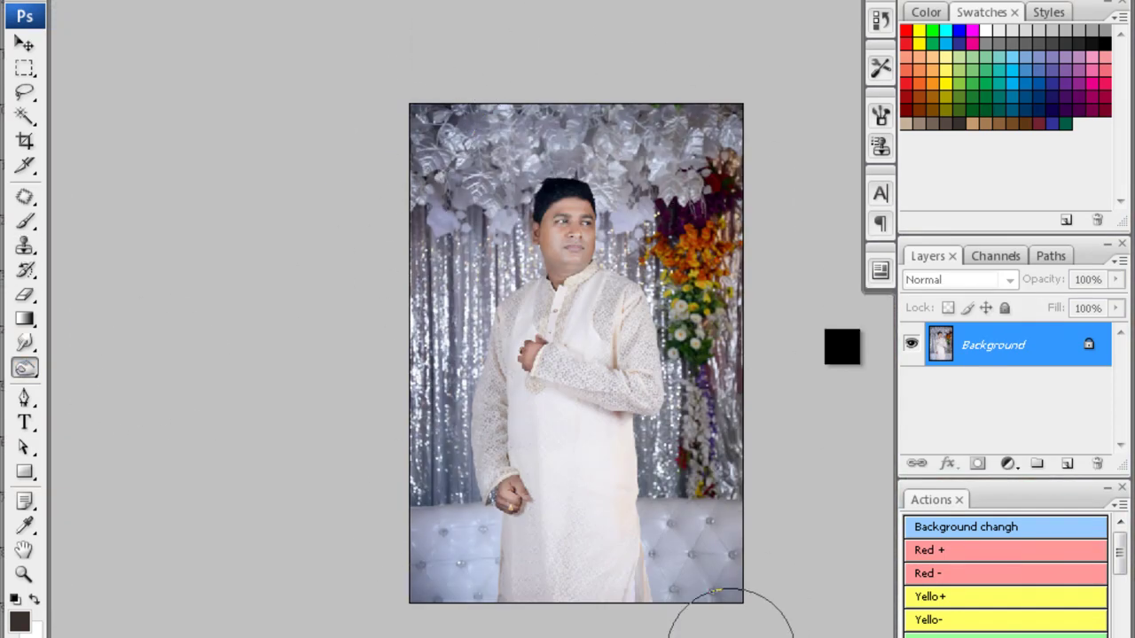
left_click_drag(818, 327, 842, 347)
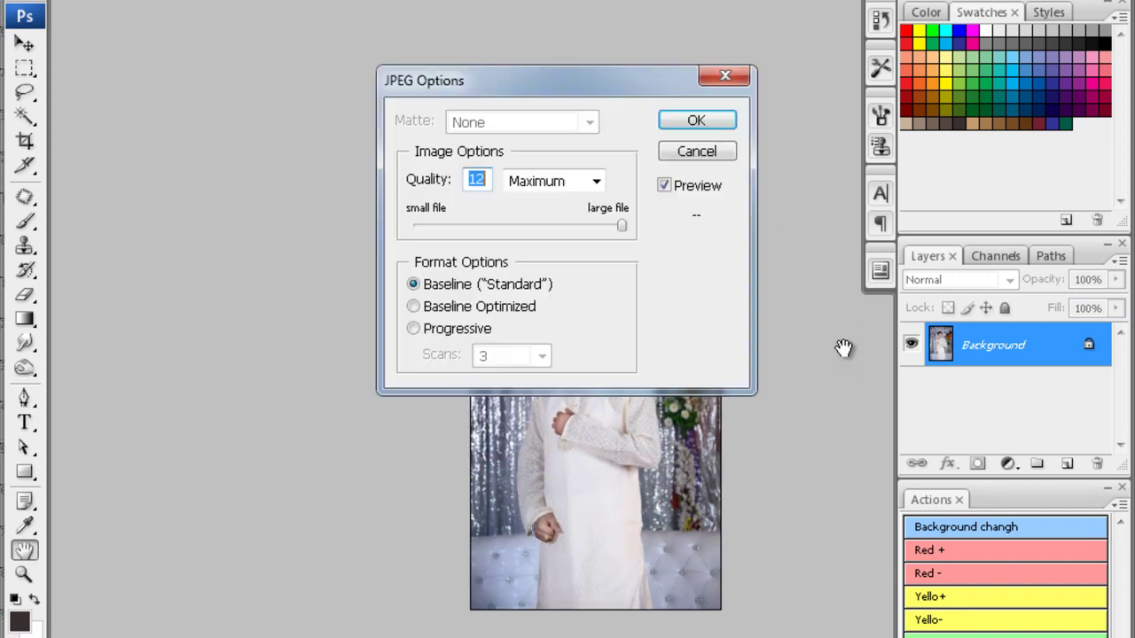
key("Return")
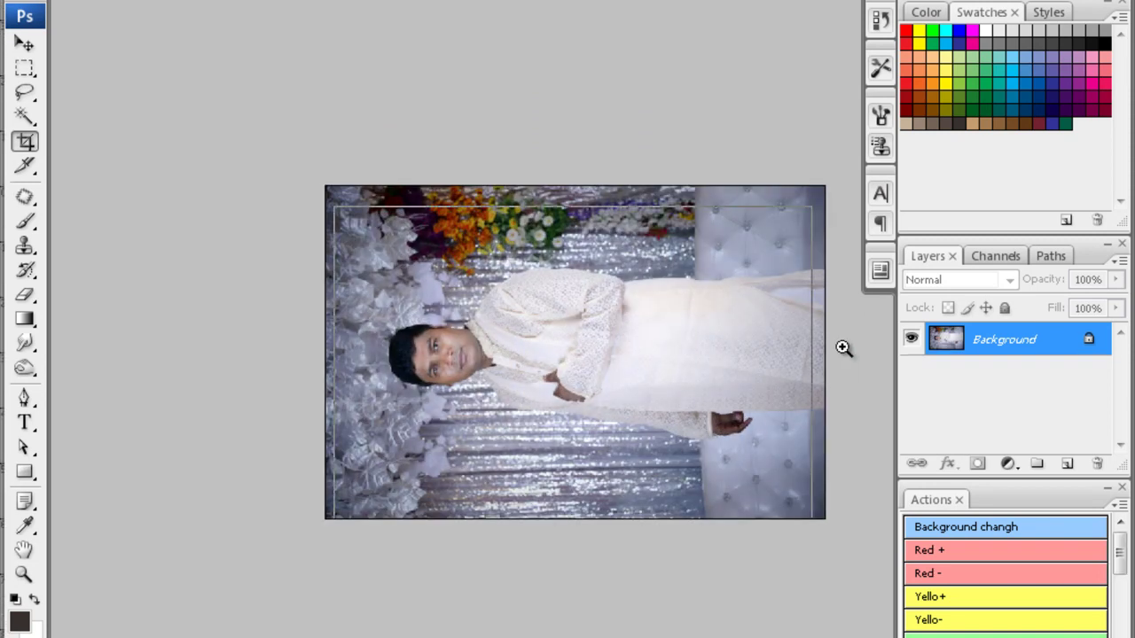
- Feather the hand selection and brighten it with an upward RGB curve (Input 52, Output 92)
left_click(841, 346, "ctrl")
left_click(842, 346, "ctrl")
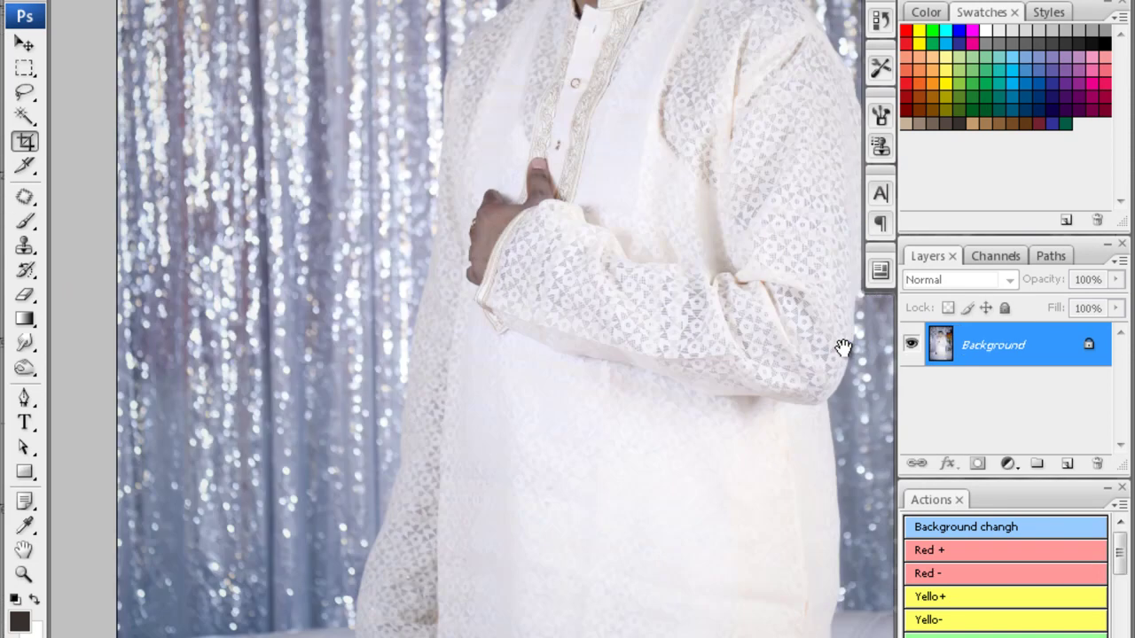
key("alt+ctrl+d")
key("Return")
key("ctrl+m")
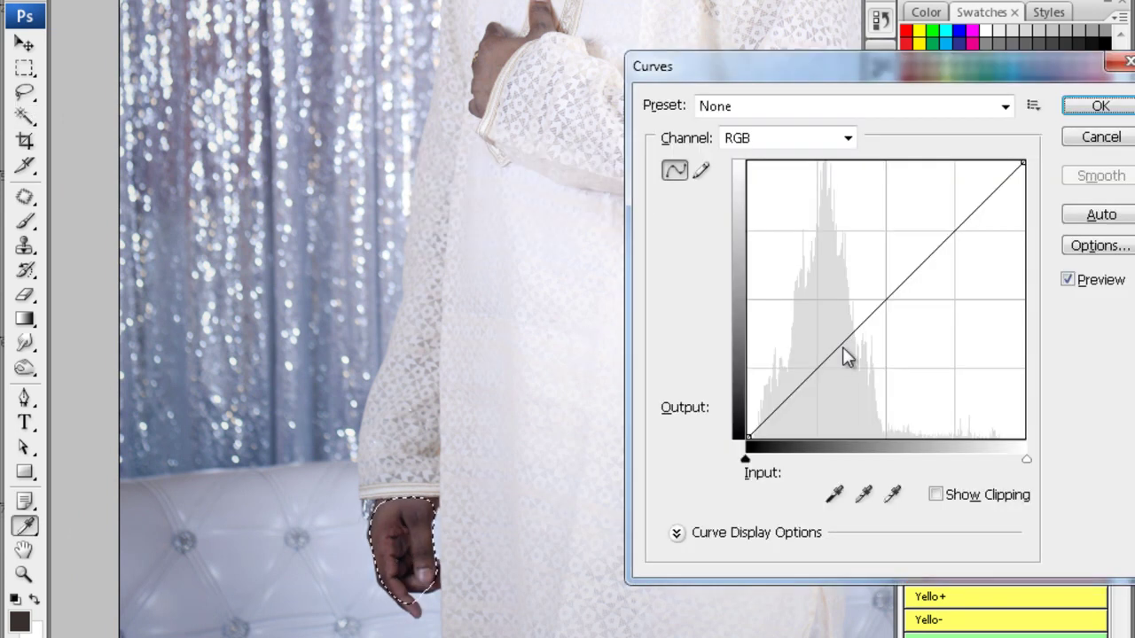
left_click_drag(810, 373, 804, 338)
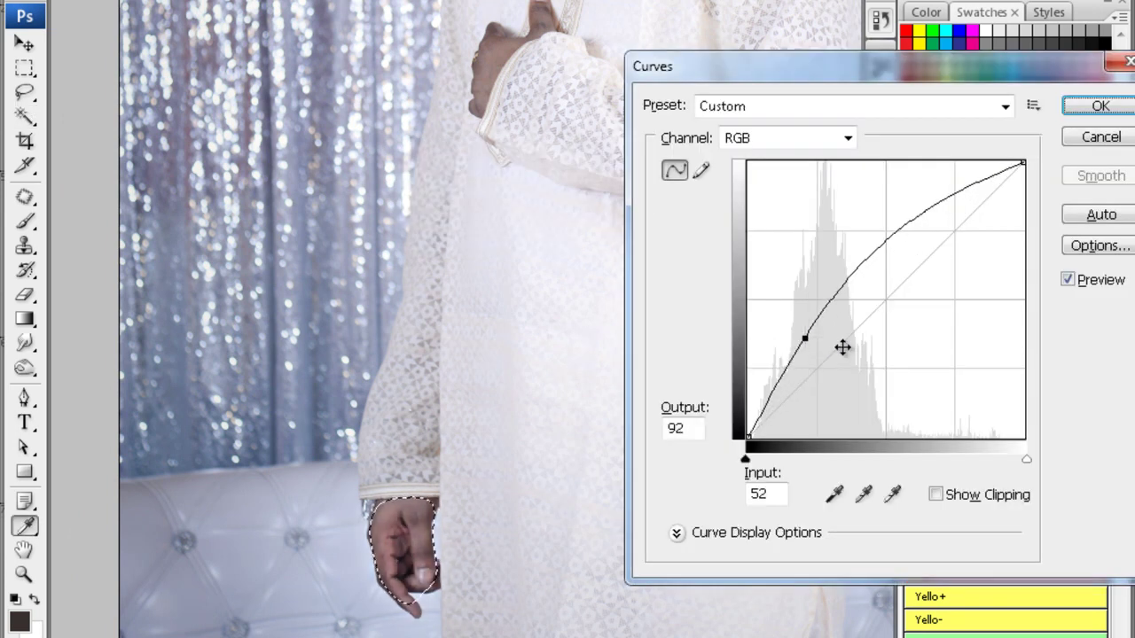
key("Return")
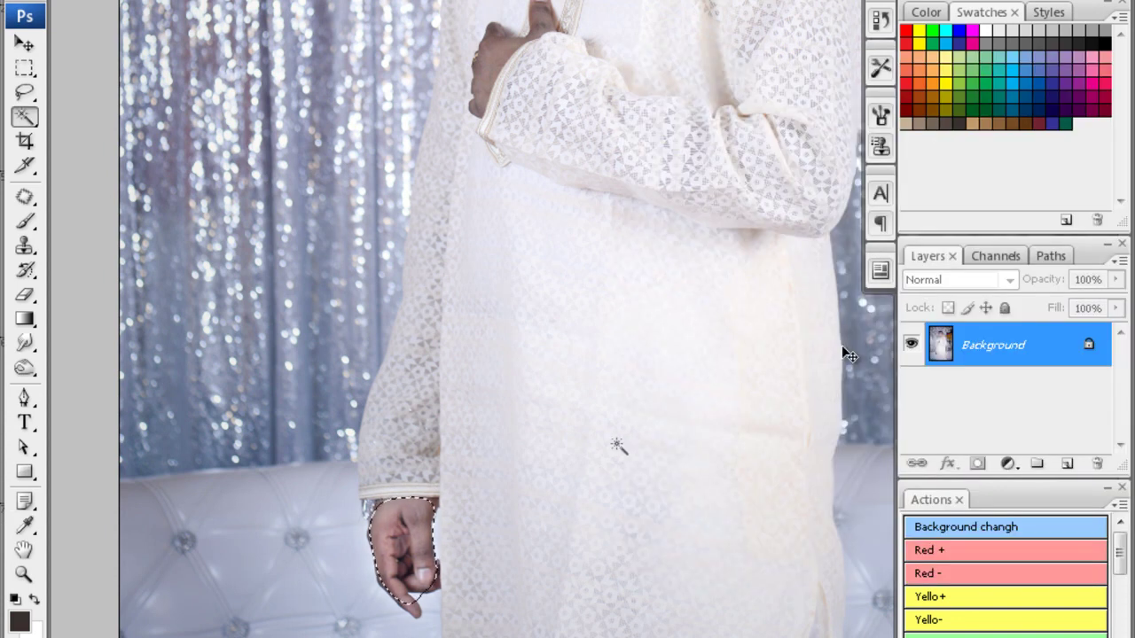
- Zoom out to the whole image and open, then cancel, Curves for the robe
scroll(842, 348, "up", 3)
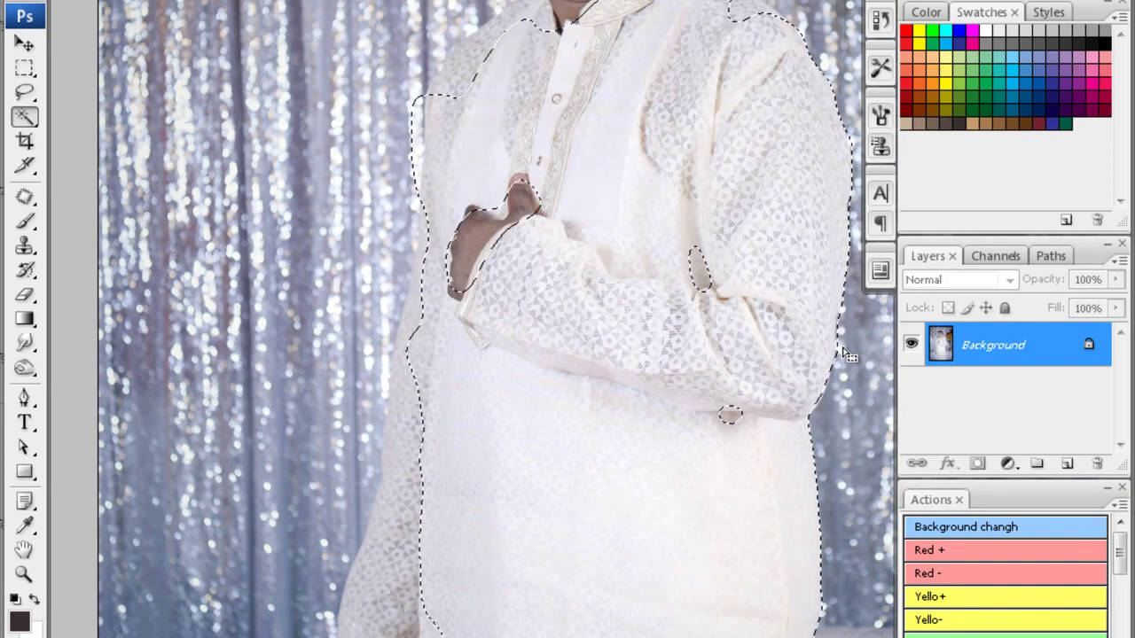
key("ctrl+0")
key("ctrl+m")
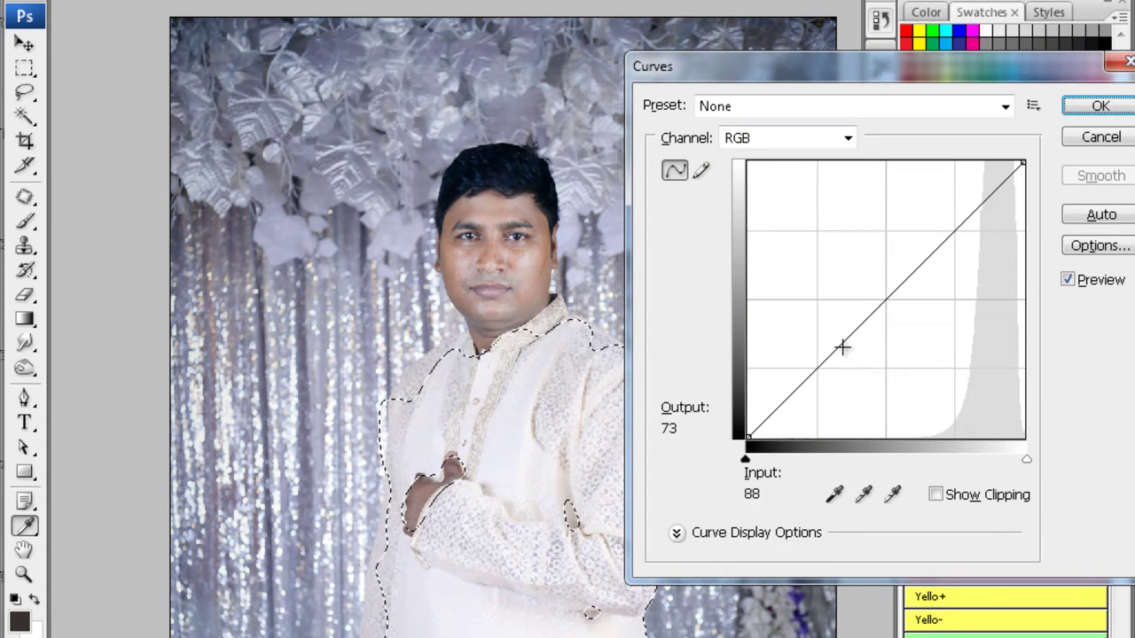
key("Escape")
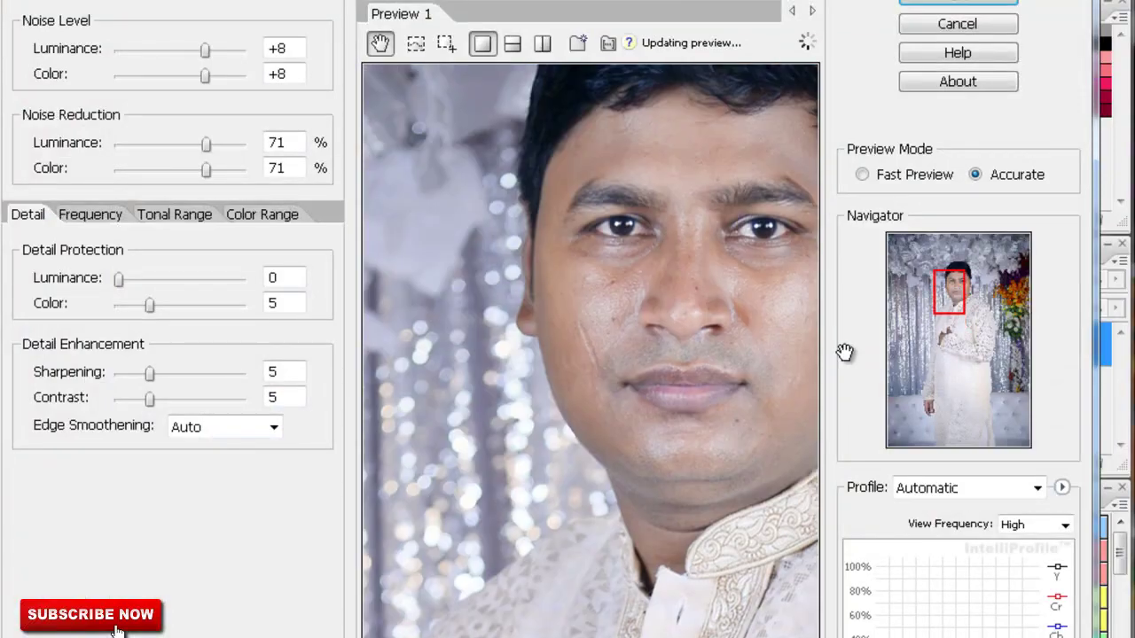
- Apply the Noiseware noise reduction and zoom in on the face with the Clone Stamp
key("Return")
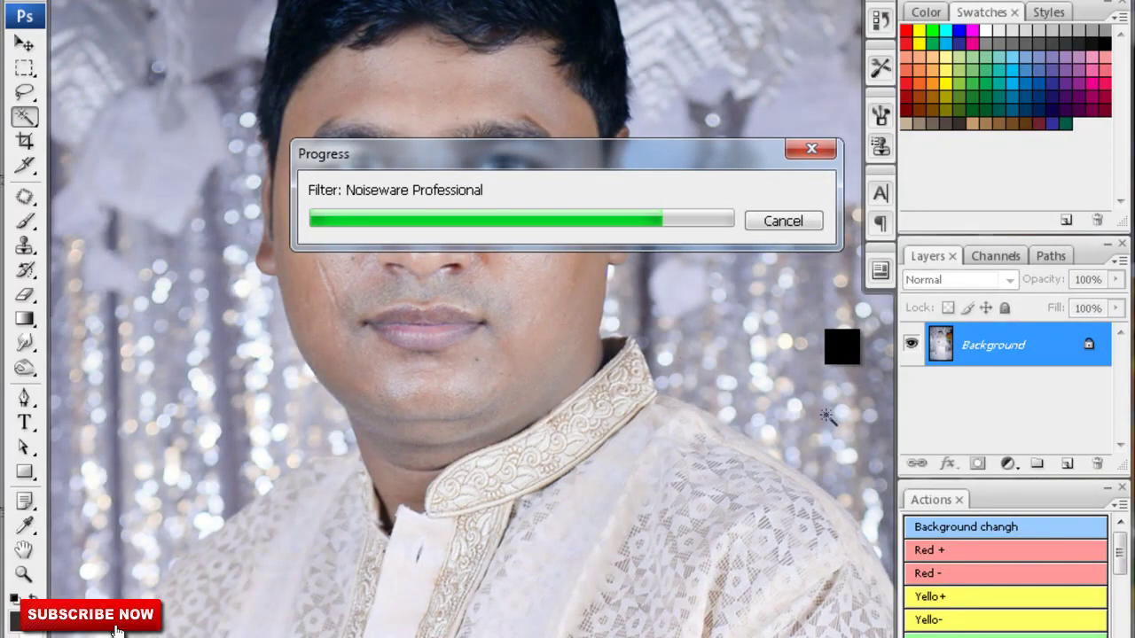
key("ctrl+plus")
key("s")
key("ctrl+plus")
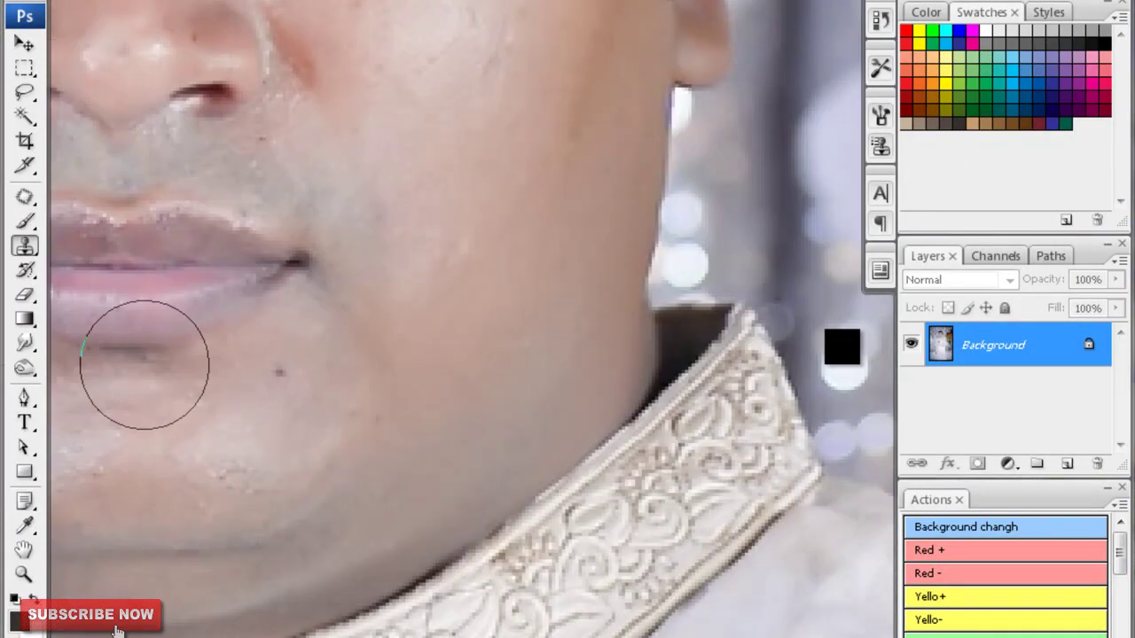
key("ctrl+plus")
left_click_drag(843, 348, 993, 401)
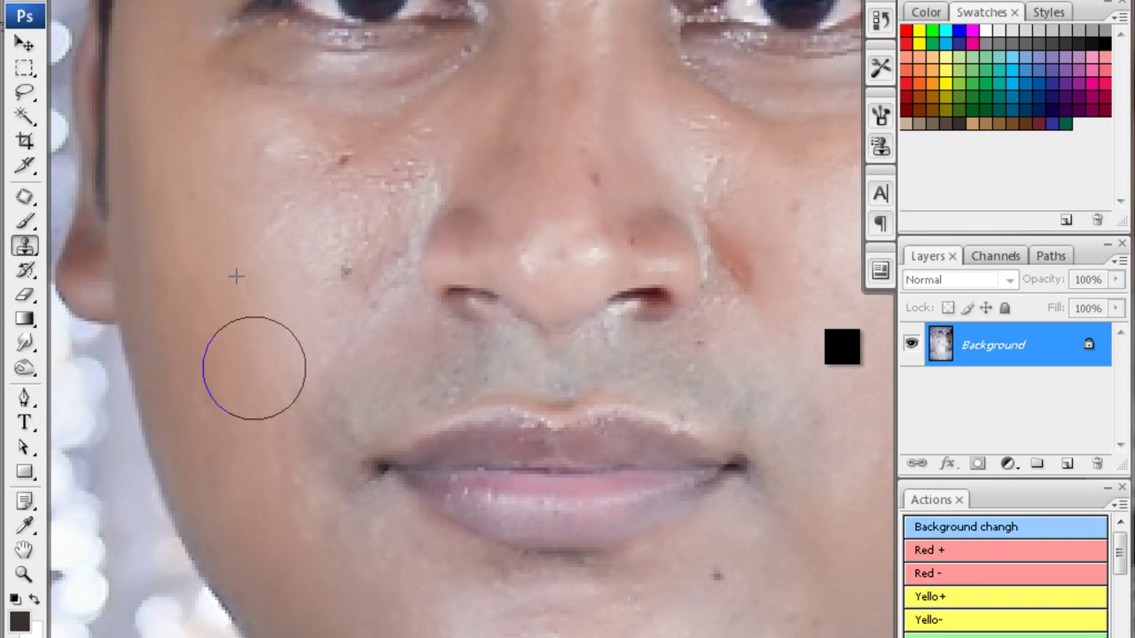
scroll(235, 381, "up", 2)
- Clone clean skin over the under-eye marks, nose side, nose tip, crease and outer-cheek spot
left_click_drag(248, 256, 422, 234)
left_click(411, 296, "alt")
left_click_drag(399, 331, 436, 315)
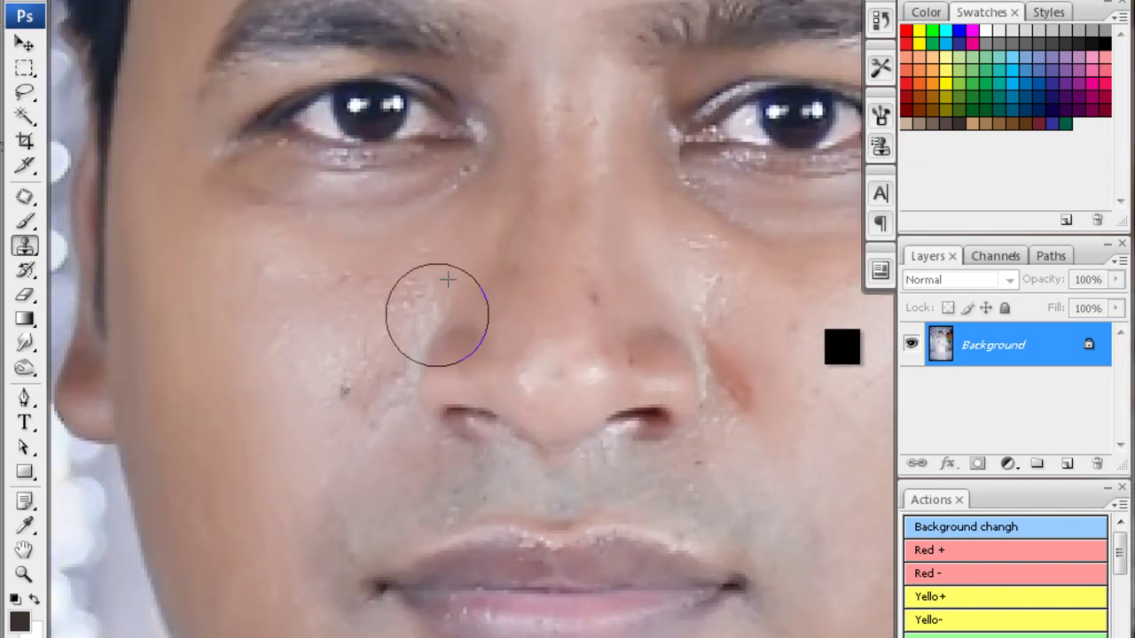
left_click(329, 331, "alt")
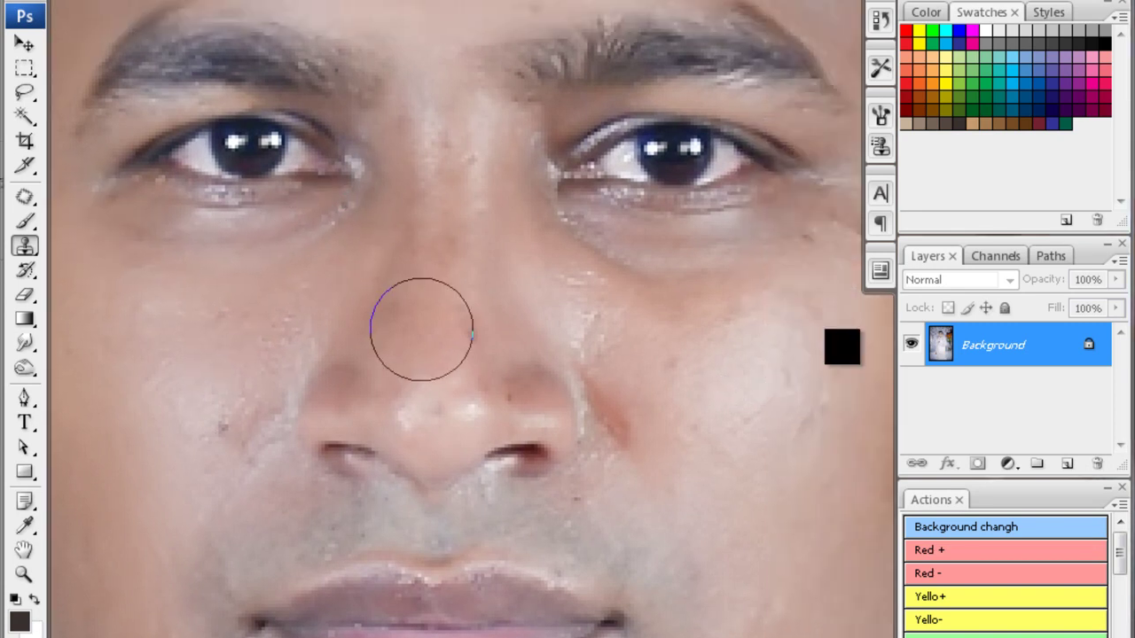
left_click_drag(421, 330, 419, 396)
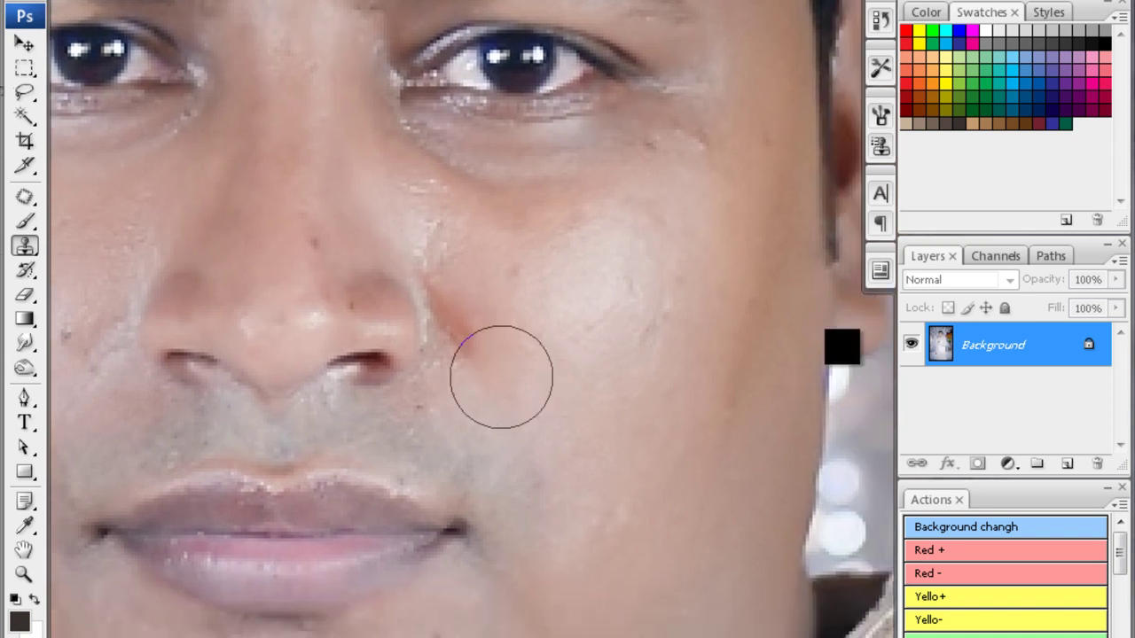
left_click_drag(500, 377, 461, 324)
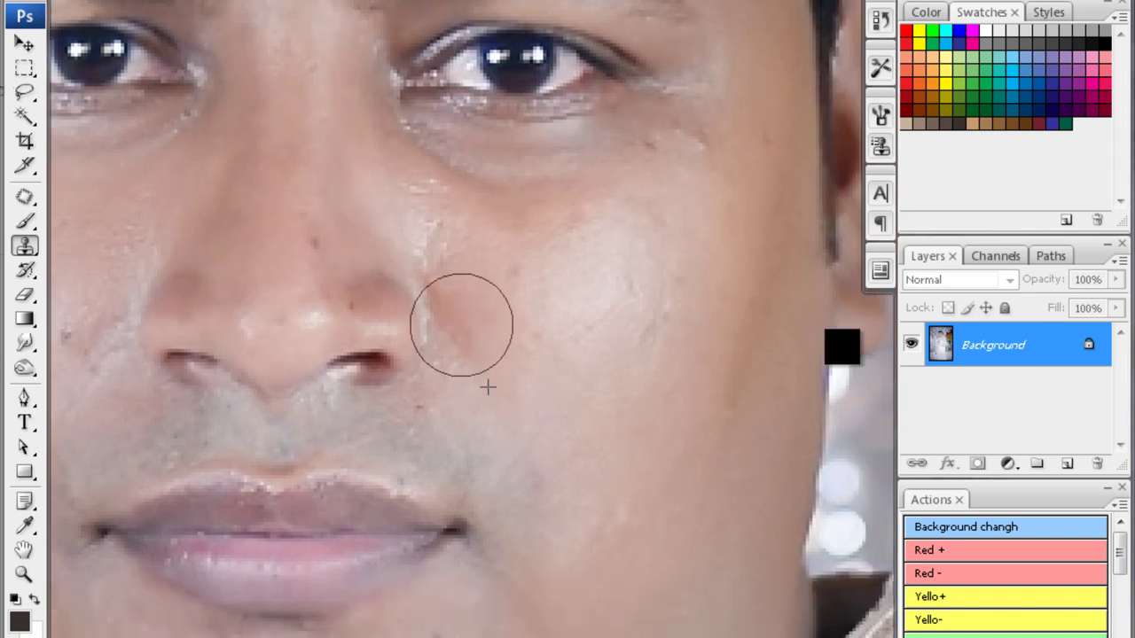
left_click(467, 271, "alt")
left_click_drag(645, 164, 689, 161)
- Pan to the collar and chin, then Magic Wand-select a patch of cheek skin
left_click_drag(550, 355, 452, 257)
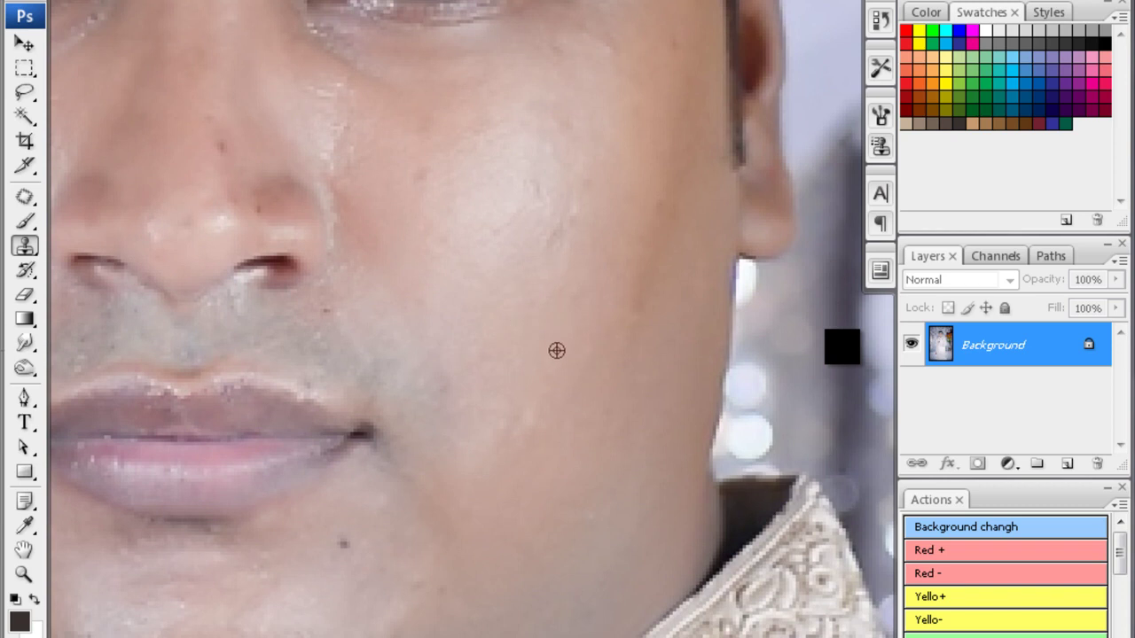
scroll(556, 350, "down", 3)
scroll(482, 417, "up", 3)
scroll(481, 418, "down", 3)
scroll(482, 417, "left", 2)
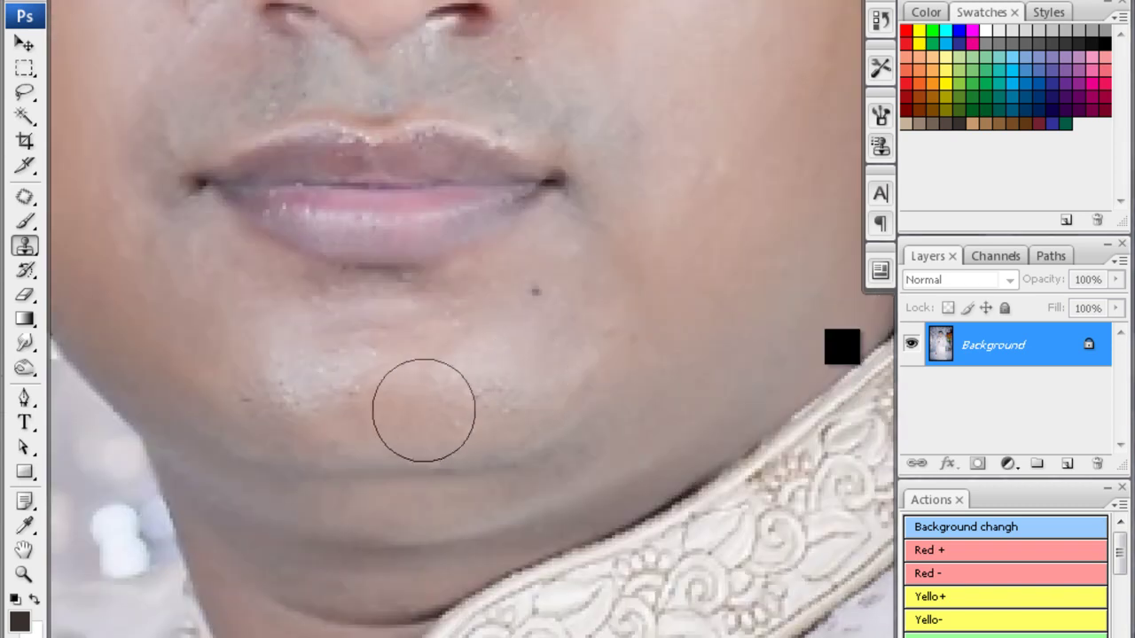
scroll(304, 386, "up", 2)
scroll(395, 402, "left", 3)
scroll(373, 257, "up", 2)
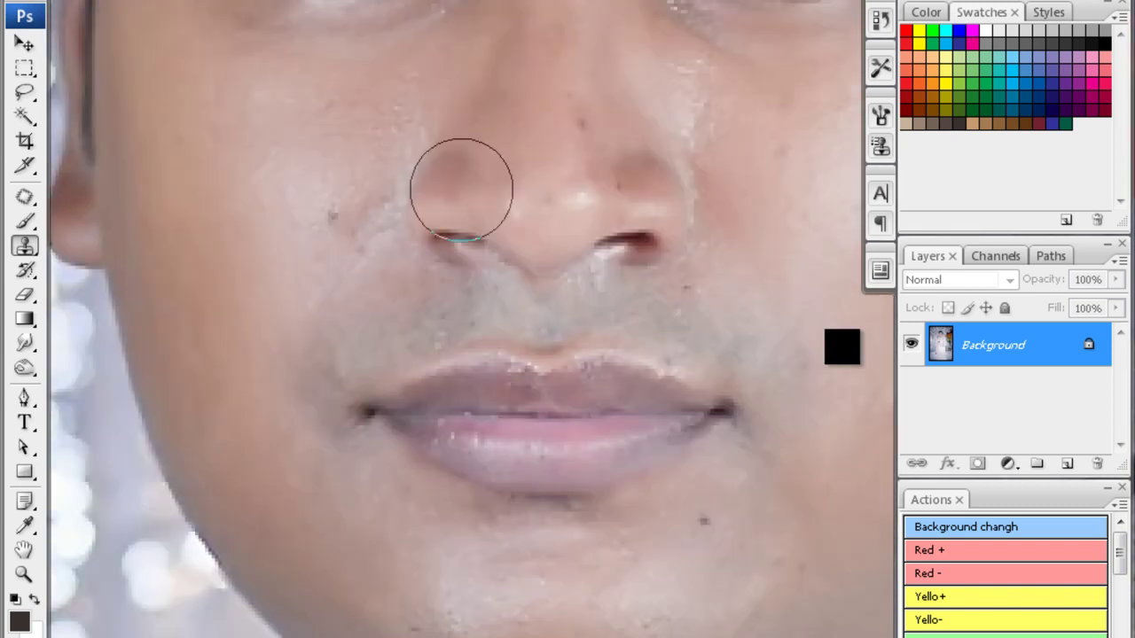
scroll(577, 235, "up", 3)
key("w")
left_click(763, 321)
scroll(849, 354, "up", 1)
- Extend the selection to all similar facial skin and apply a Curves tone adjustment
left_click(849, 354, "shift")
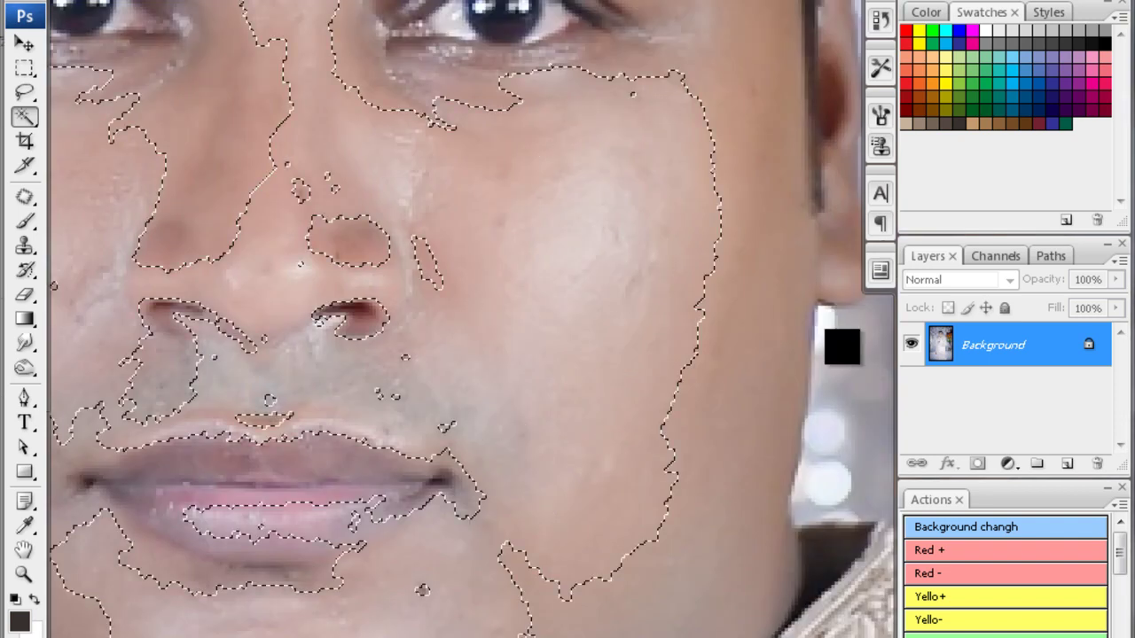
key("ctrl+m")
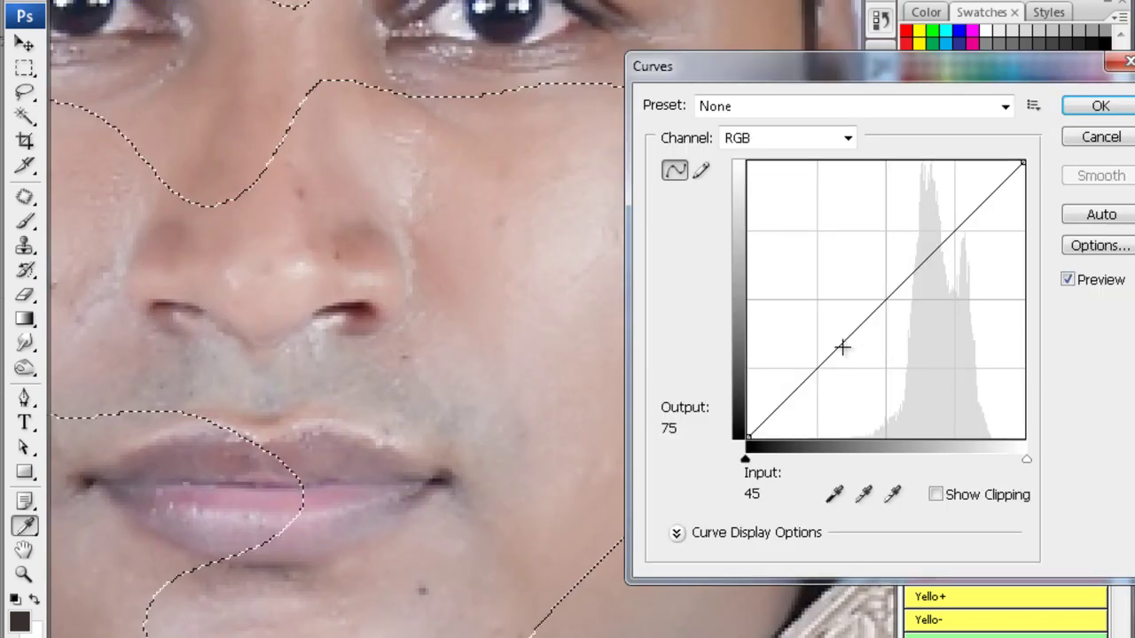
left_click(808, 383)
key("Return")
scroll(848, 354, "down", 2)
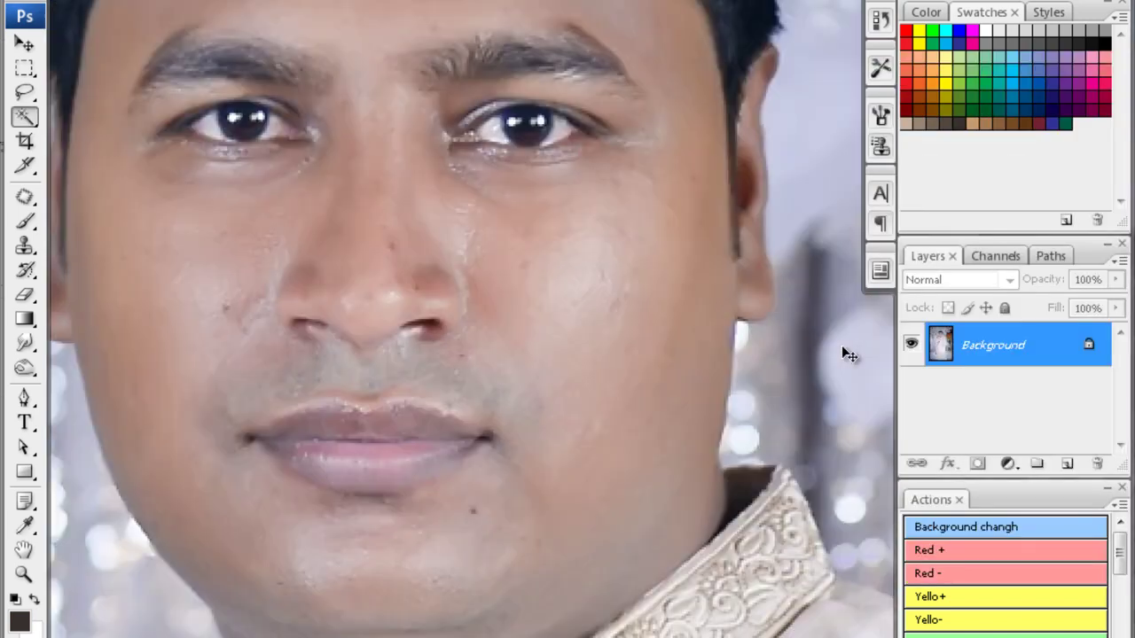
scroll(848, 355, "down", 2)
- Smooth the selected facial skin with the Portraiture filter
key("ctrl+alt+f")
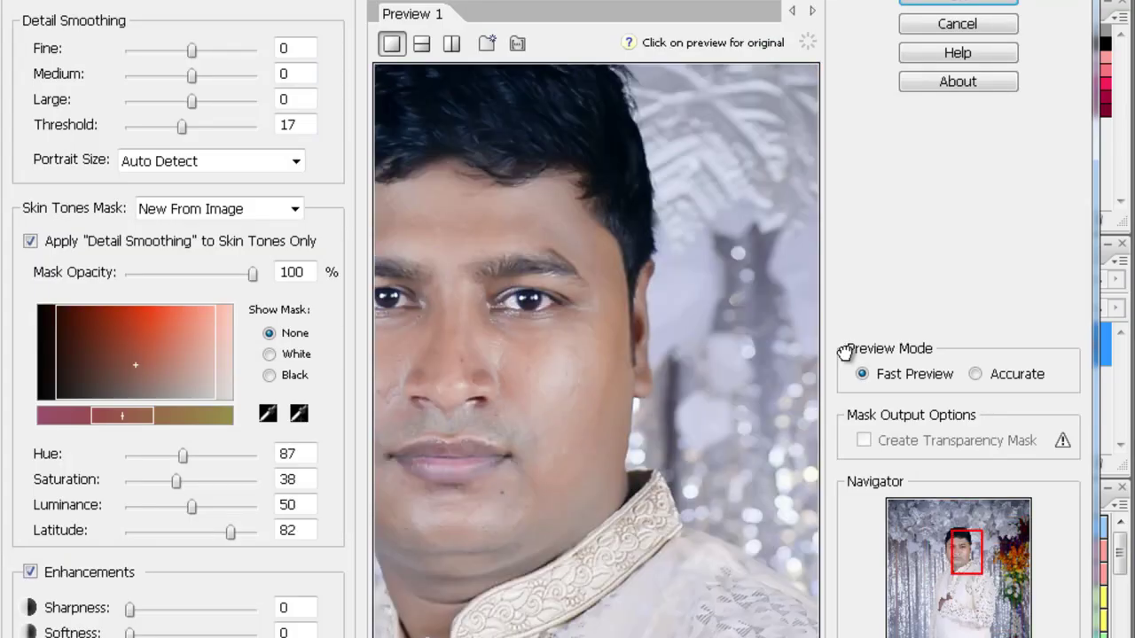
key("Return")
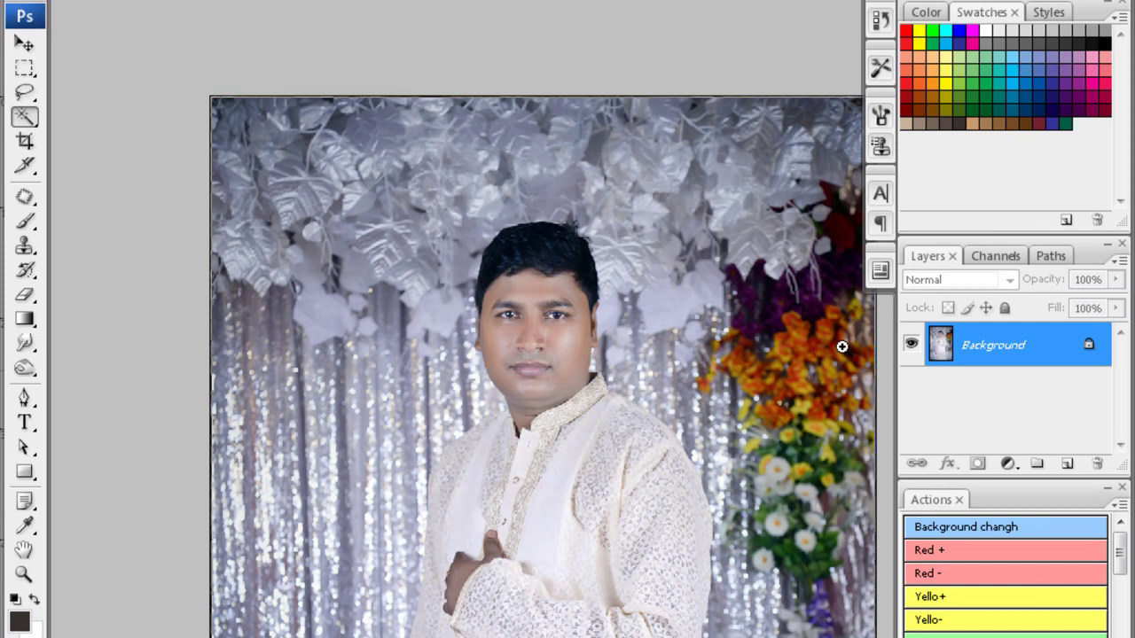
scroll(843, 342, "up", 2)
scroll(842, 347, "up", 1)
key("s")
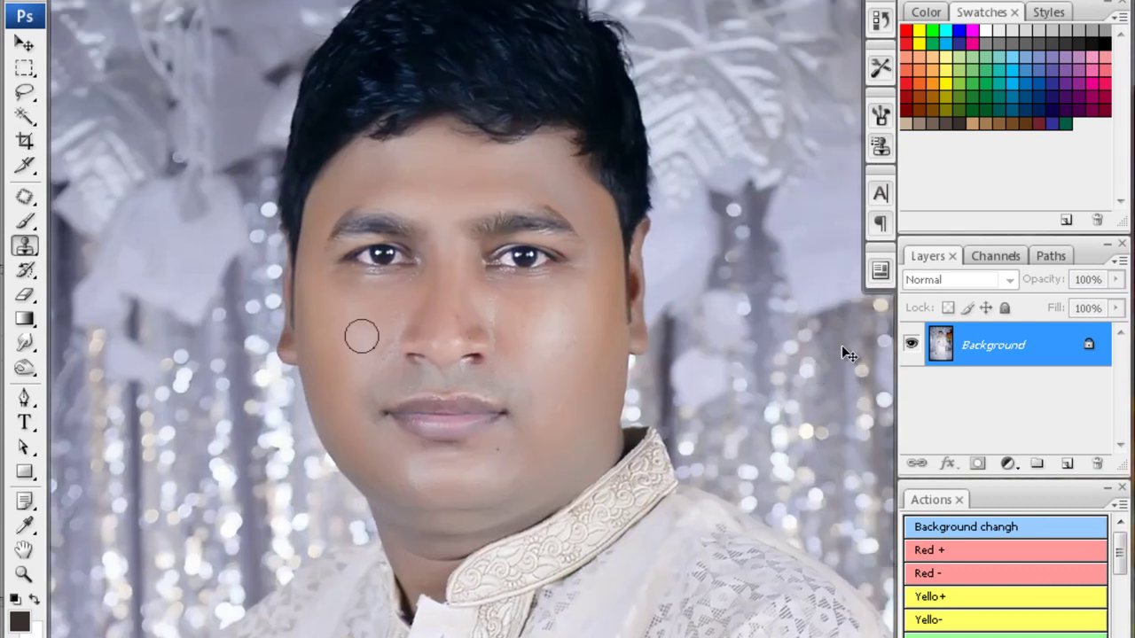
scroll(359, 329, "up", 2)
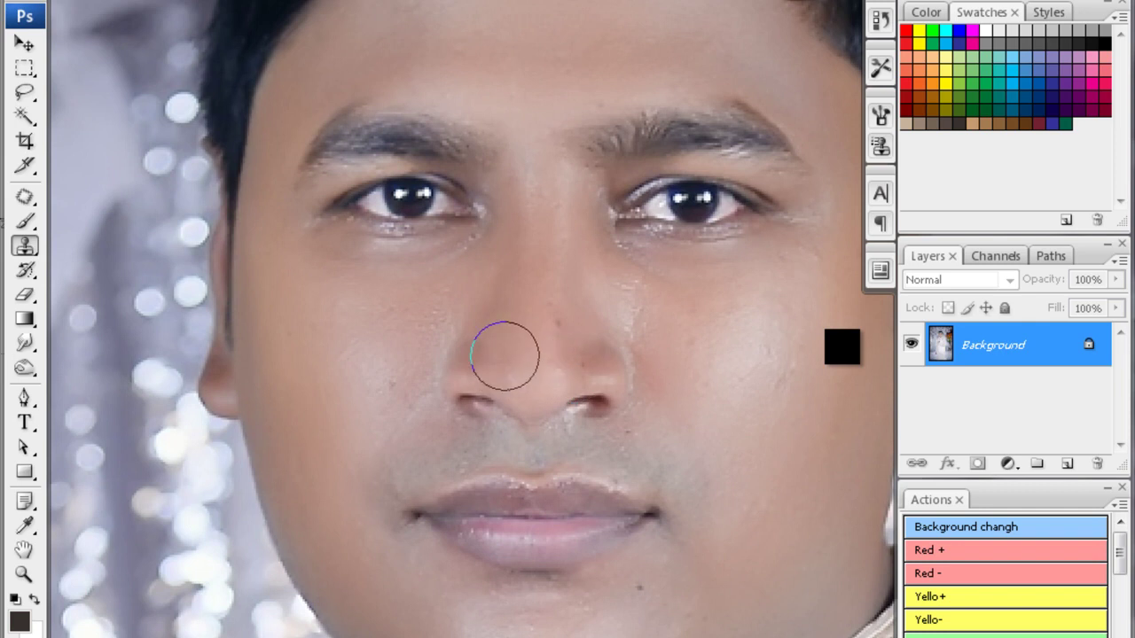
- Zoom out, choose the Burn tool, and pan to the bottom-left corner by the sofa
scroll(504, 355, "down", 3)
scroll(498, 341, "down", 1)
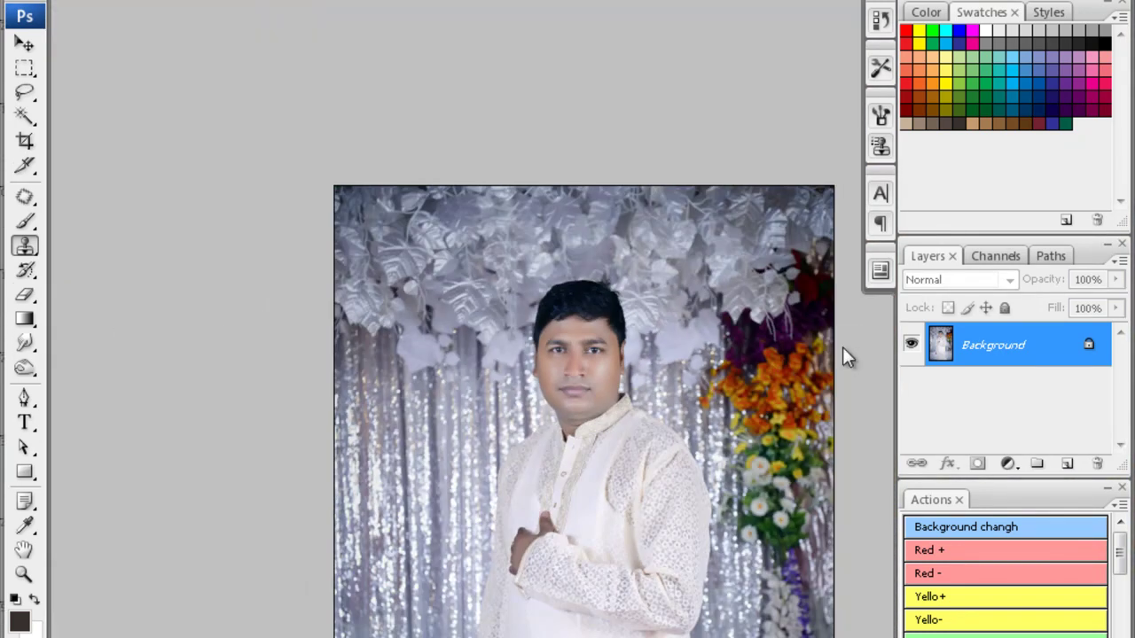
key("o")
scroll(843, 357, "down", 3)
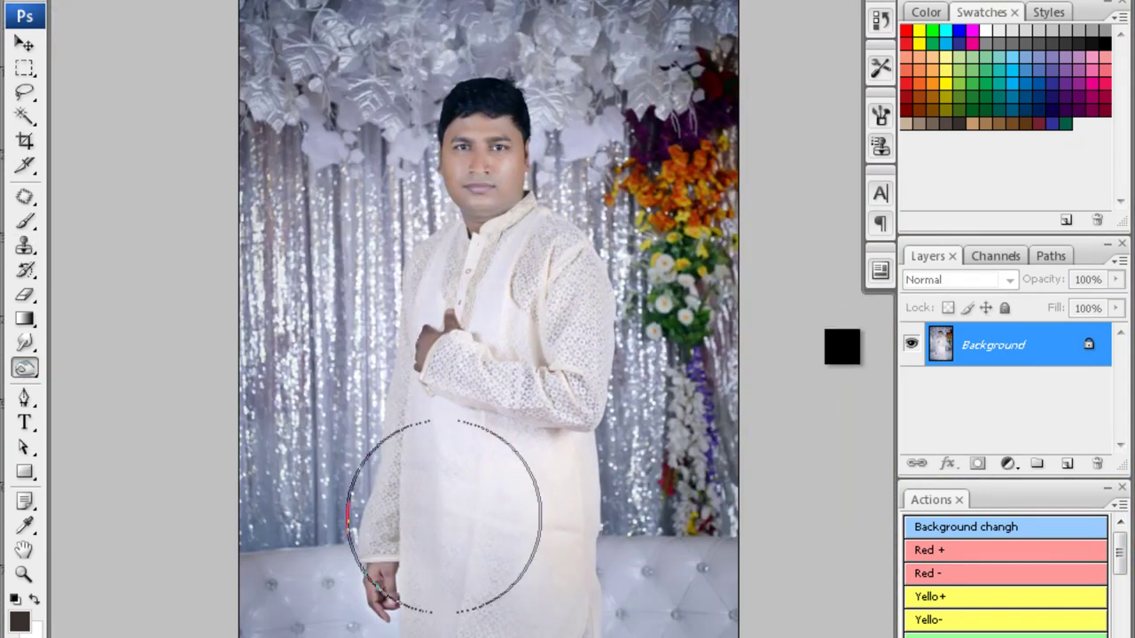
scroll(843, 347, "left", 2)
scroll(843, 347, "left", 1)
scroll(843, 347, "up", 3)
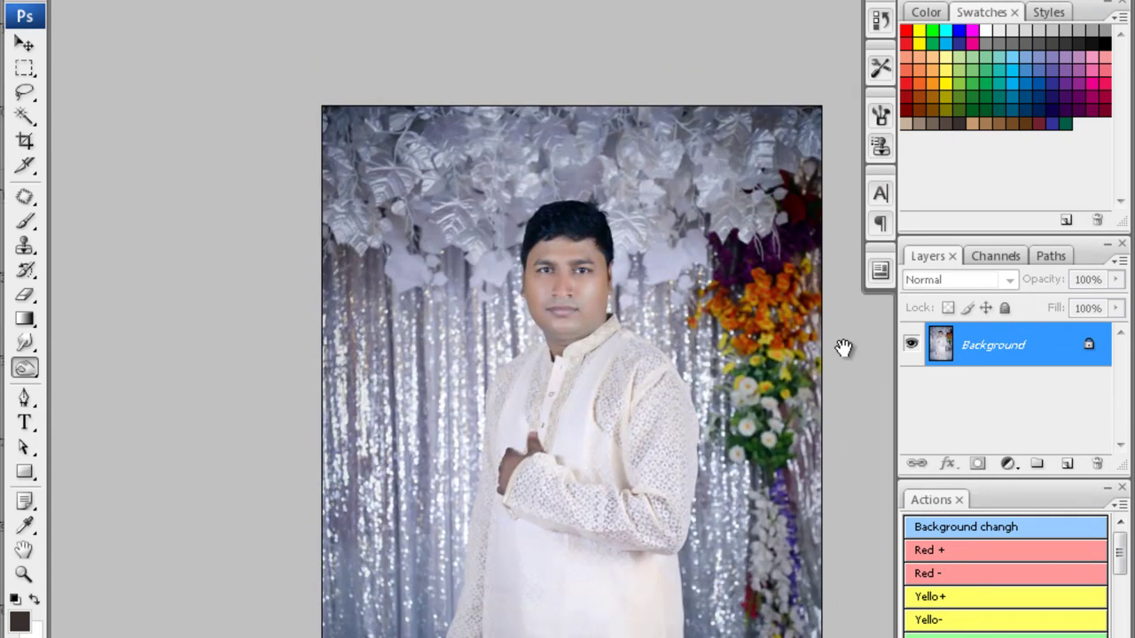
scroll(798, 328, "right", 3)
scroll(747, 298, "down", 7)
scroll(747, 299, "right", 2)
scroll(570, 418, "left", 4)
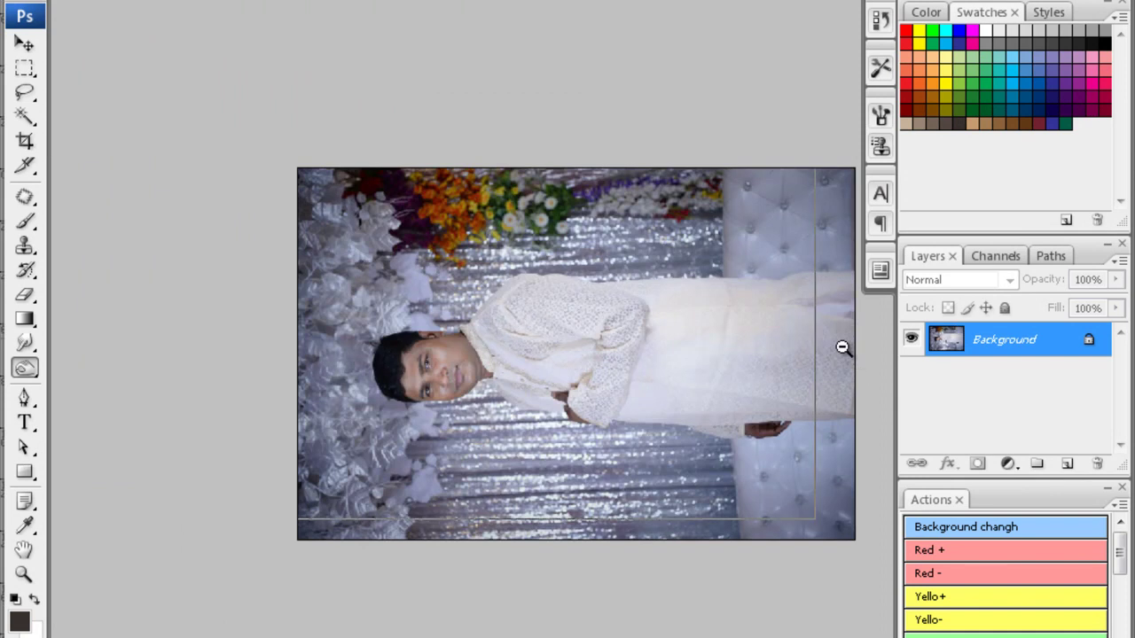
- Fit the sideways photo to the window and rotate it 90° clockwise to upright
key("c")
key("ctrl+minus")
key("ctrl+minus")
key("ctrl+minus")
key("ctrl+0")
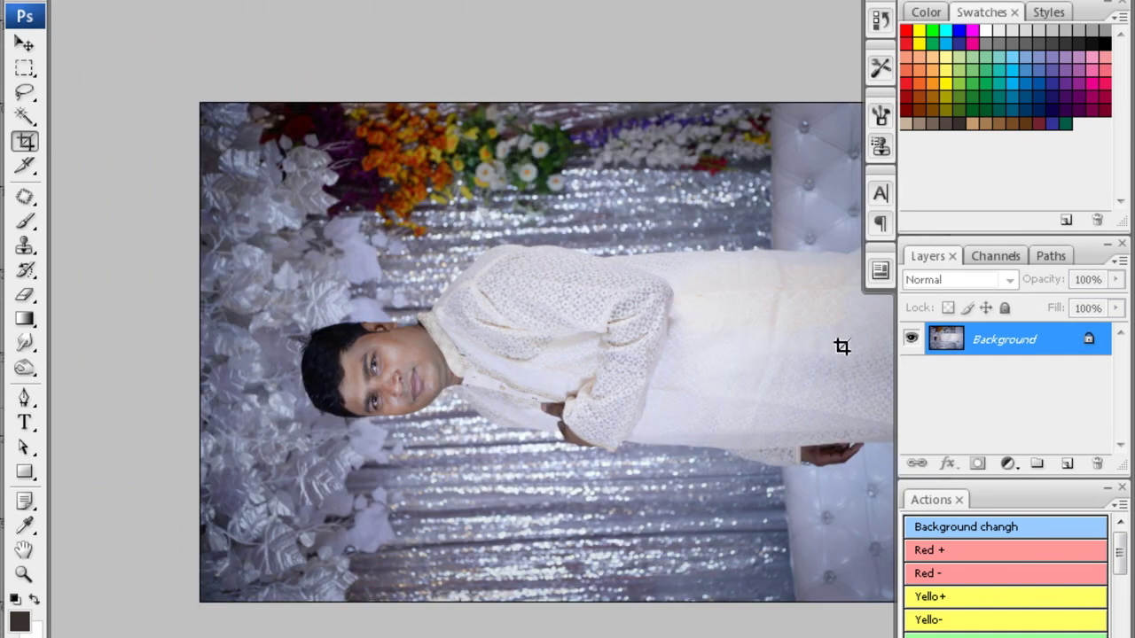
key("ctrl+plus")
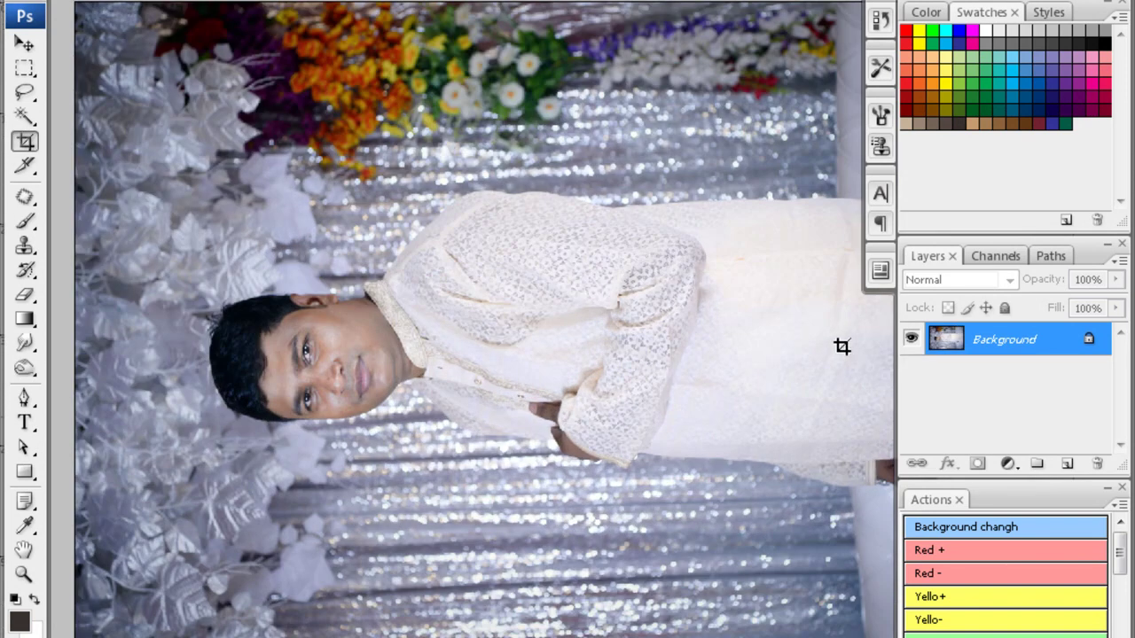
key("ctrl+alt+r")
left_click_drag(843, 348, 899, 47)
- Magic Wand-select and feather the area, then apply 71% Noiseware noise reduction
key("w")
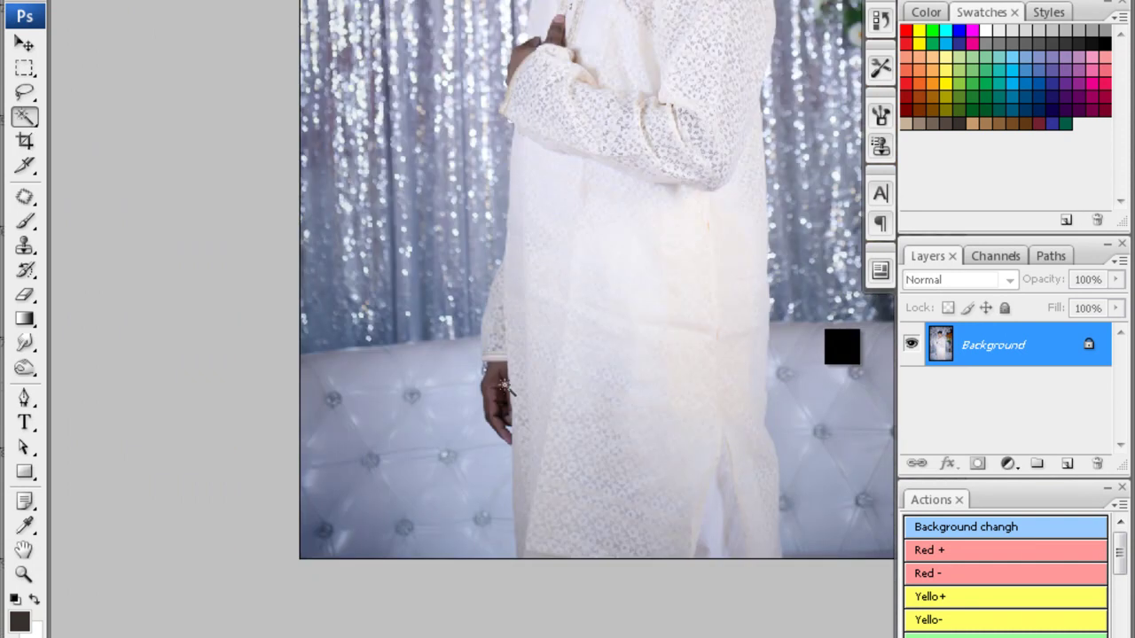
scroll(842, 347, "up", 5)
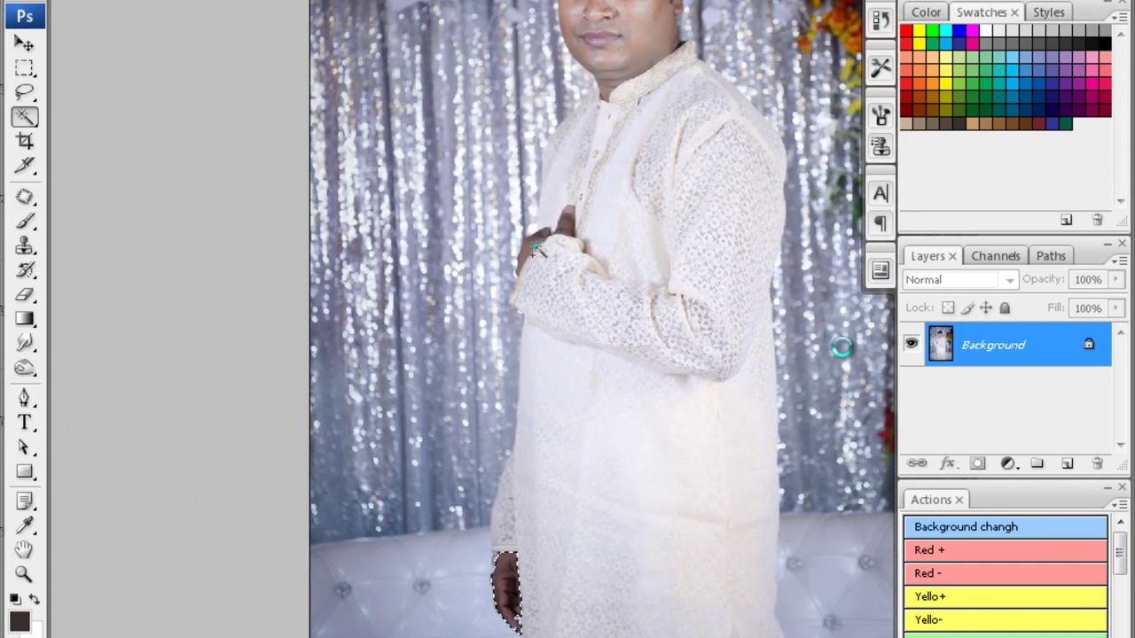
key("ctrl+alt+d")
key("Return")
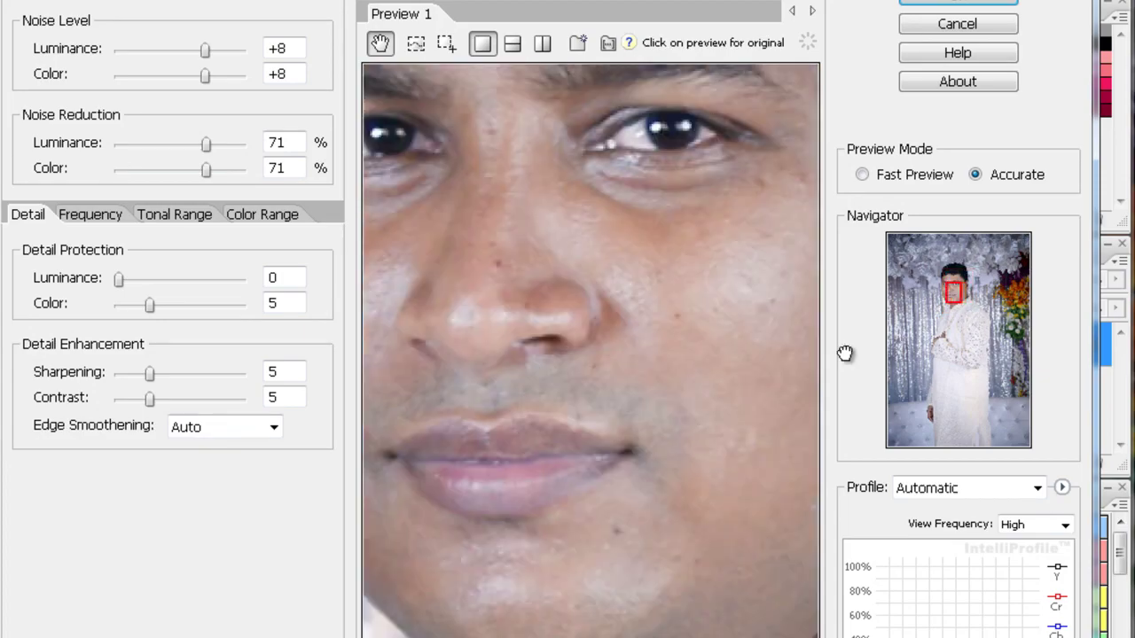
key("Return")
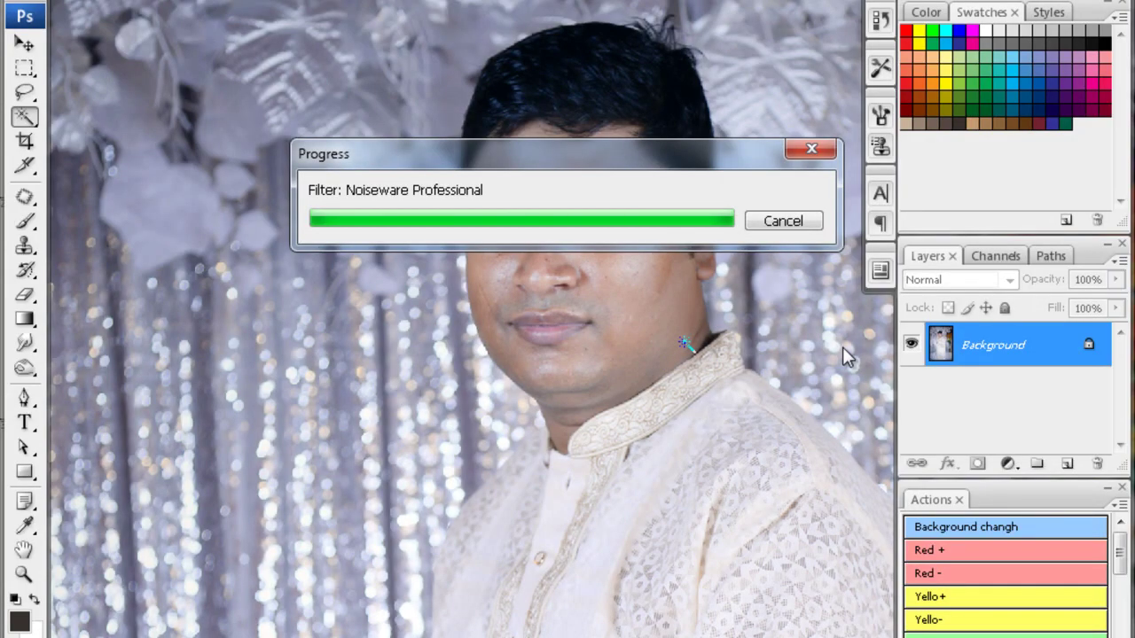
key("s")
key("ctrl+plus")
left_click(843, 348, "ctrl")
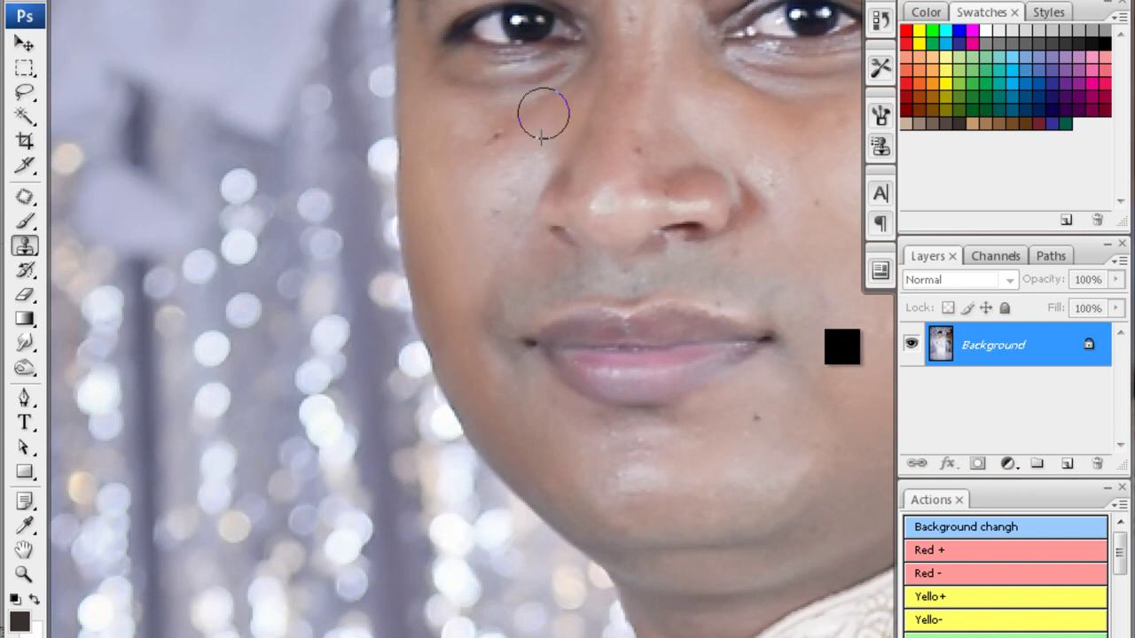
- Clone clean skin over the spots under the left eye, on the cheek and nose
left_click(444, 114, "alt")
left_click_drag(542, 96, 569, 76)
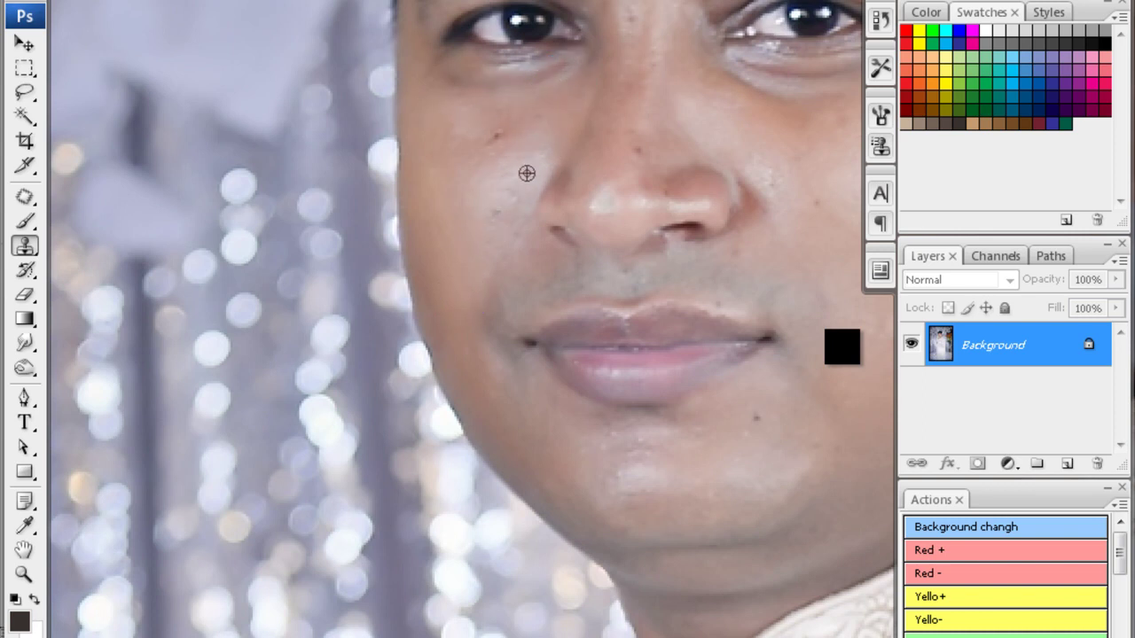
left_click_drag(495, 218, 502, 264)
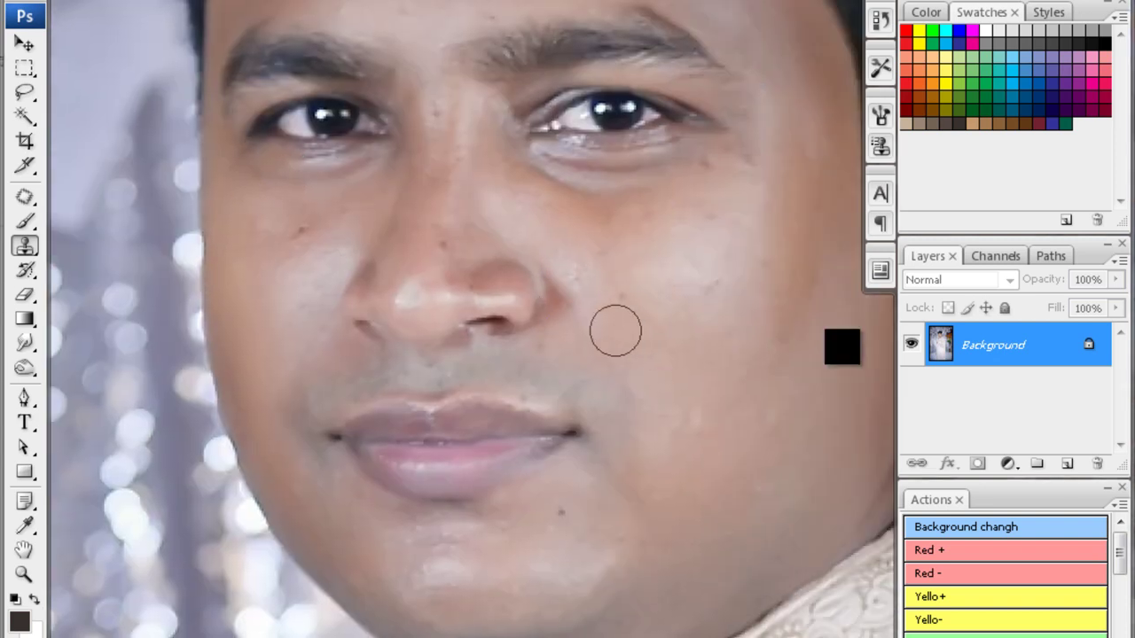
left_click_drag(615, 330, 546, 298)
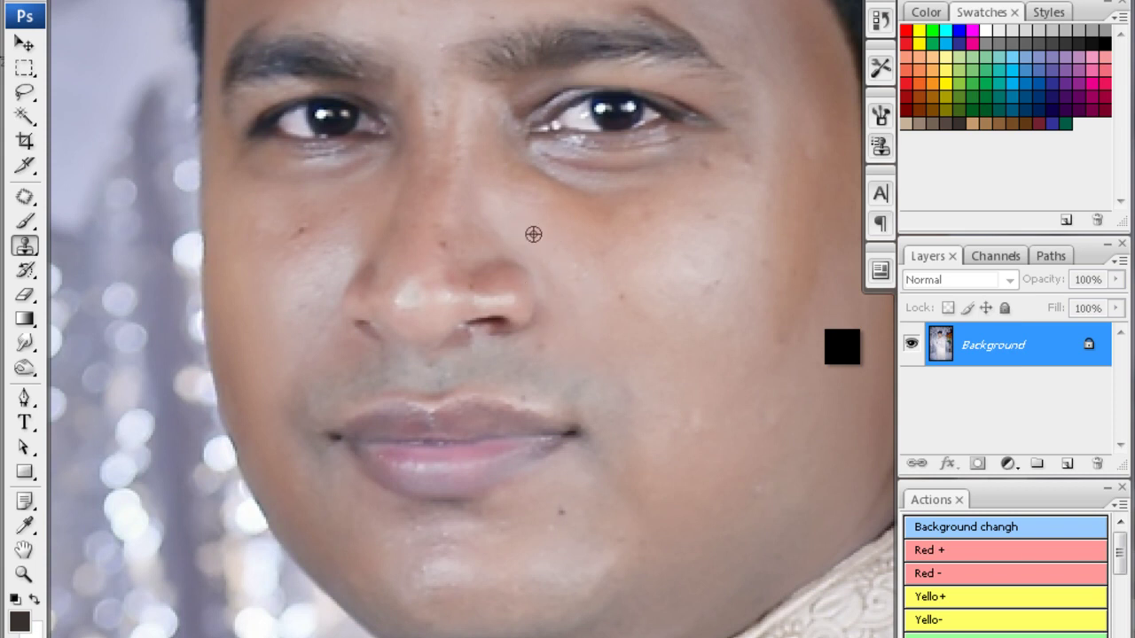
left_click_drag(843, 347, 706, 342)
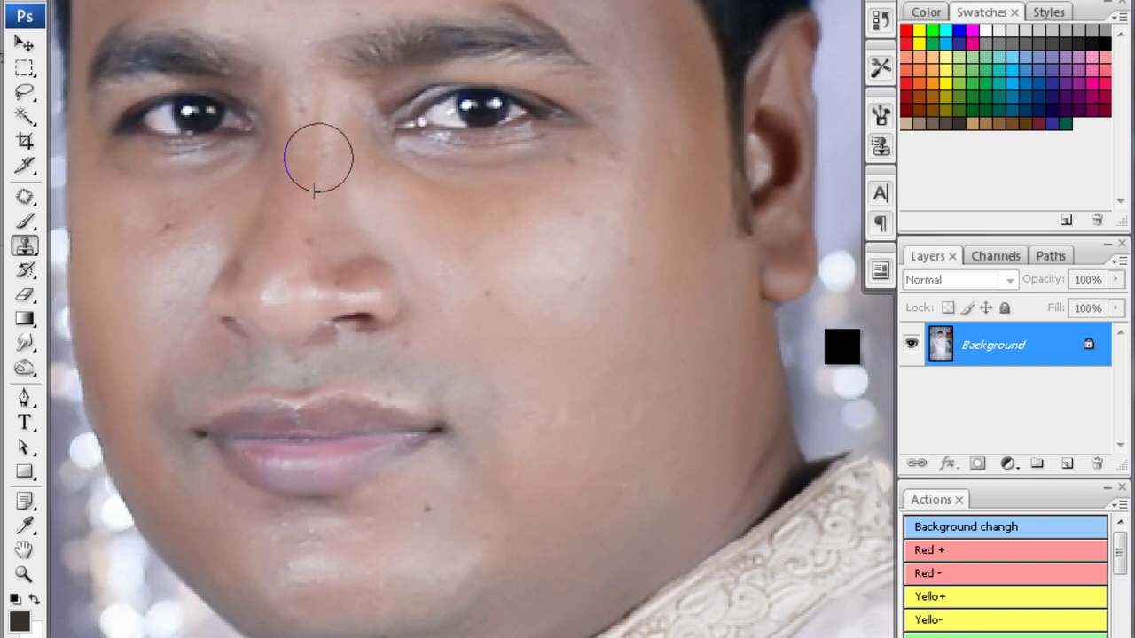
left_click_drag(315, 164, 321, 201)
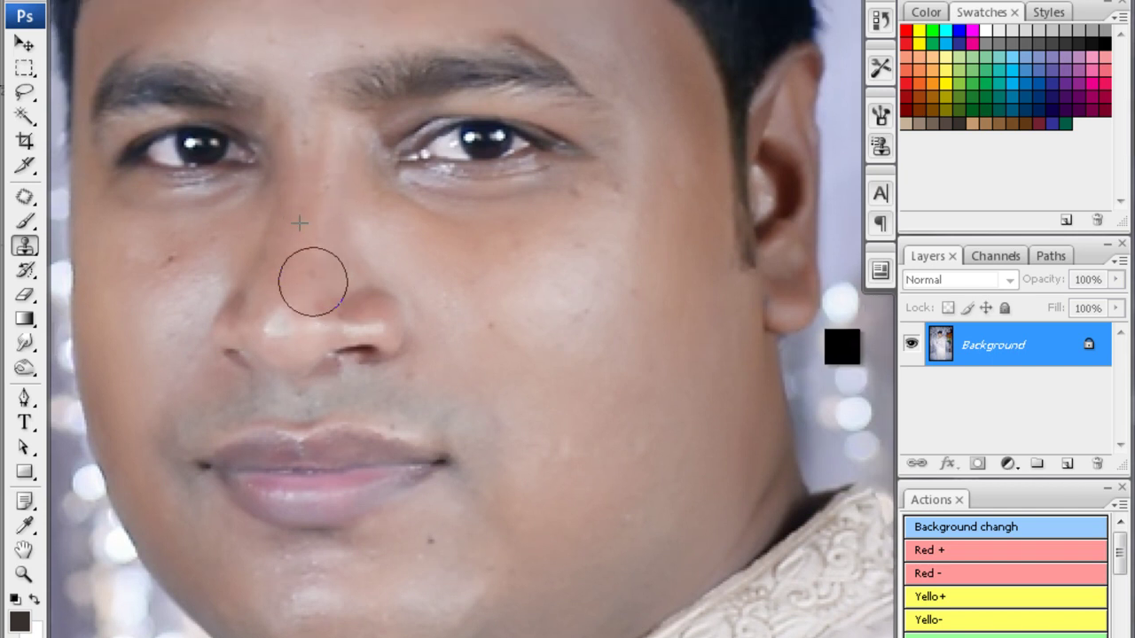
scroll(274, 277, "up", 5)
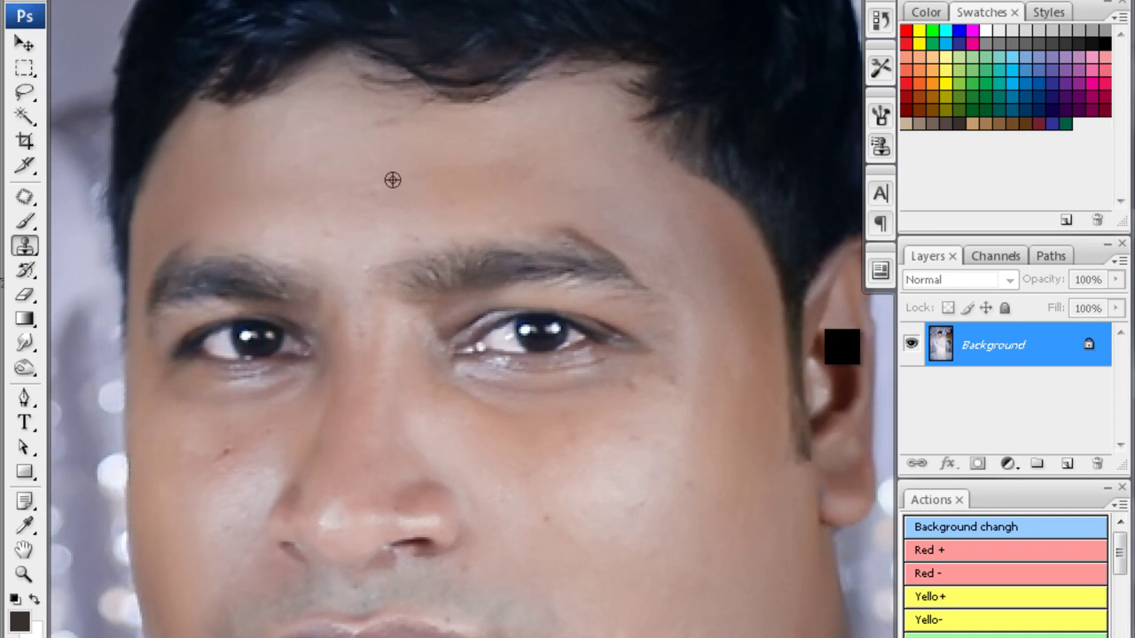
key("ctrl+minus")
key("ctrl+minus")
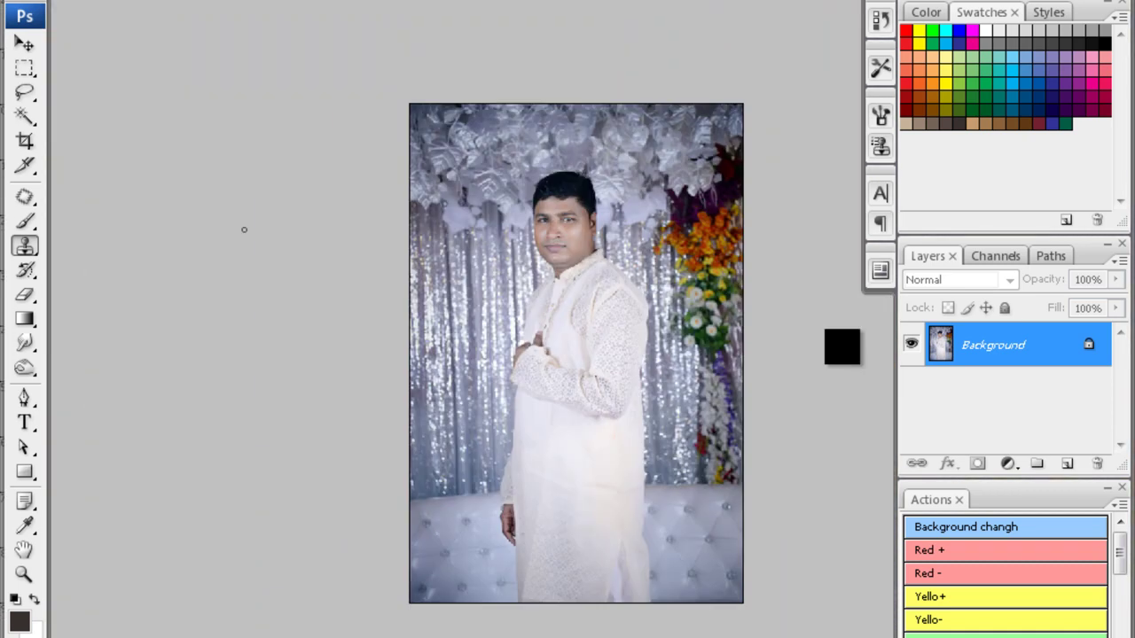
- Darken the selected bright outfit with a Curves point pulled to 100/73, then deselect
key("ctrl+plus")
key("w")
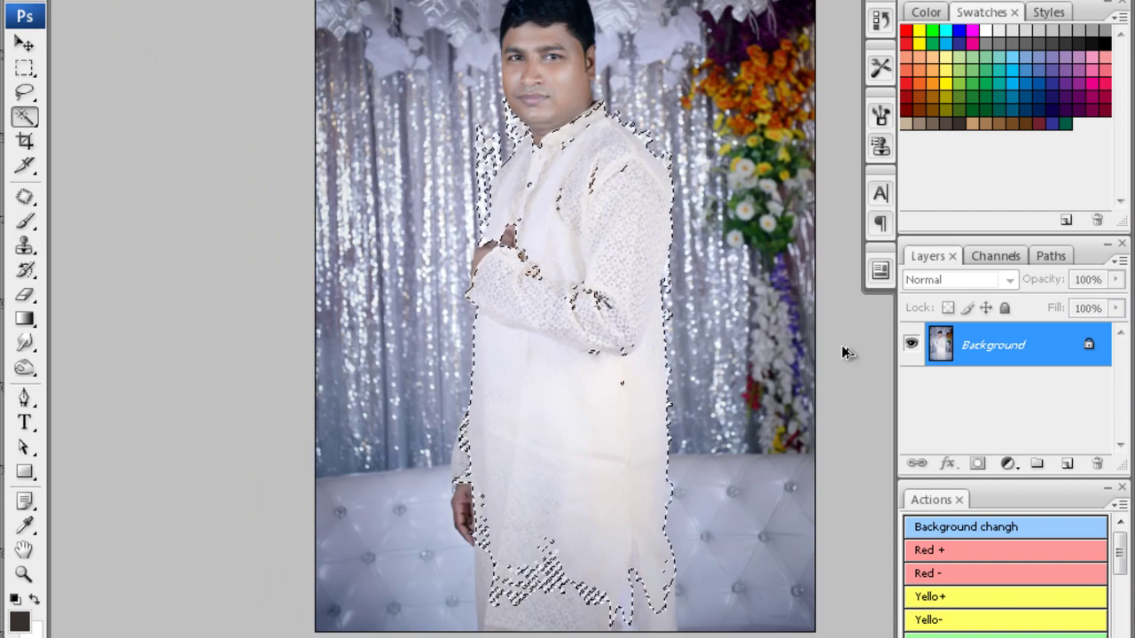
key("ctrl+m")
left_click_drag(843, 330, 844, 355)
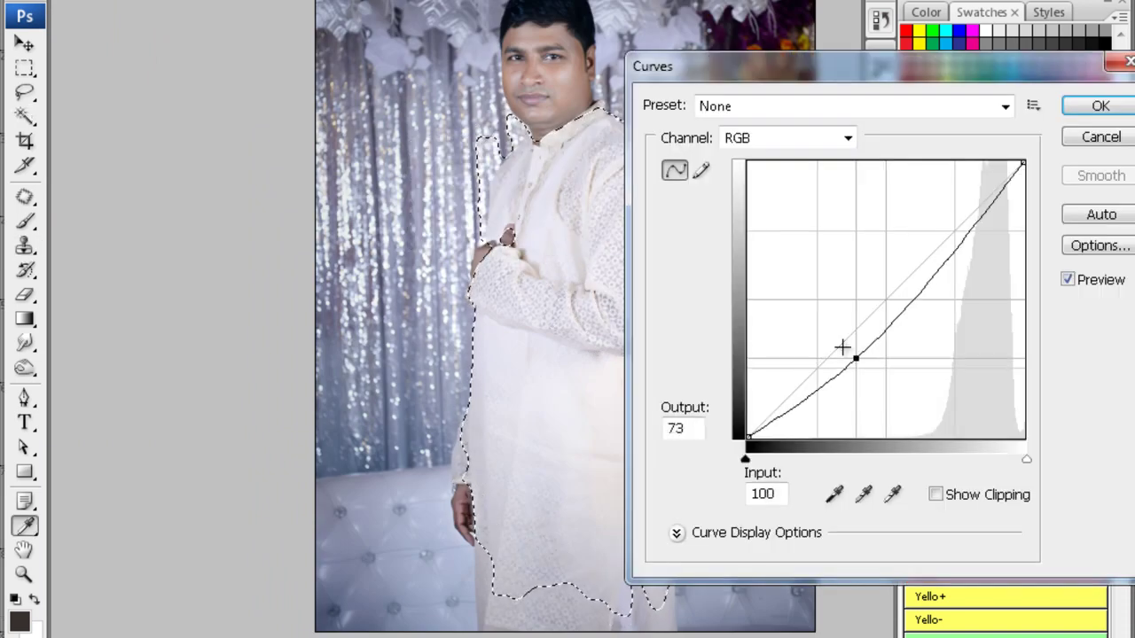
key("Return")
key("ctrl+d")
- Adjust the Blacks range in Selective Color, then bring up the next sideways groom portrait
key("ctrl+plus")
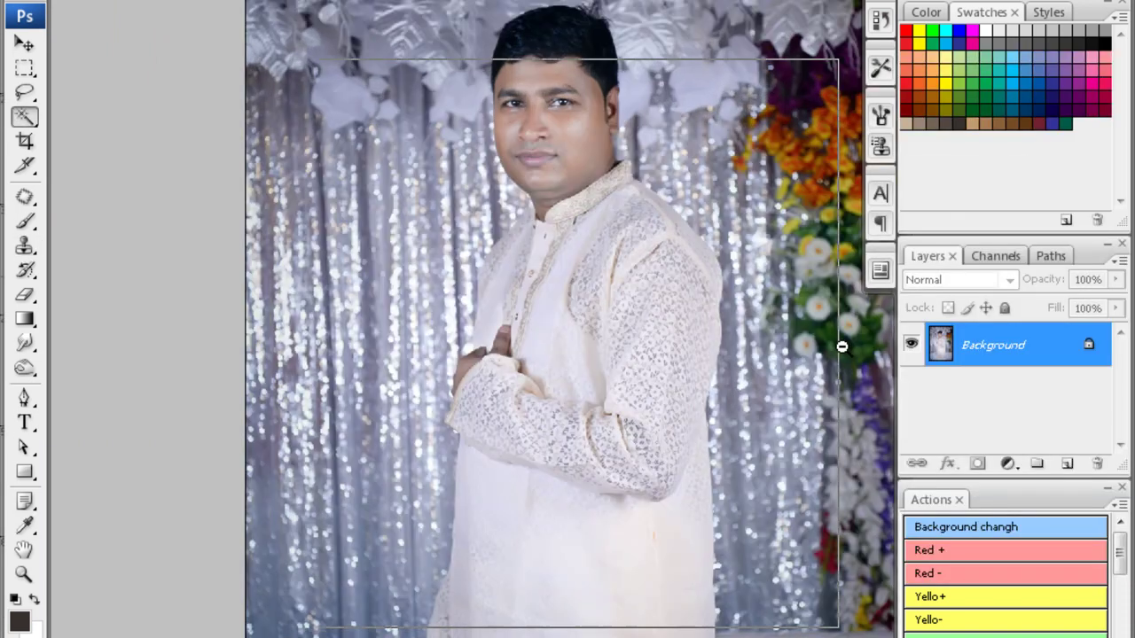
key("ctrl+minus")
key("ctrl+minus")
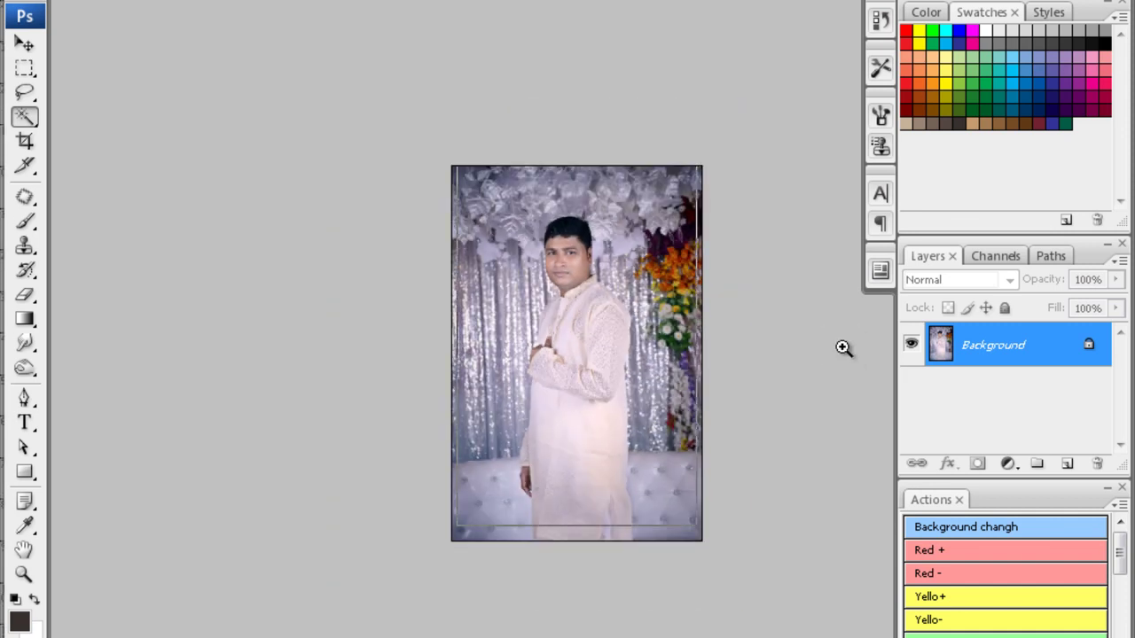
key("ctrl+plus")
key("alt+i")
key("a")
key("s")
key("alt+Down")
key("Down")
key("Down")
key("Down")
key("Return")
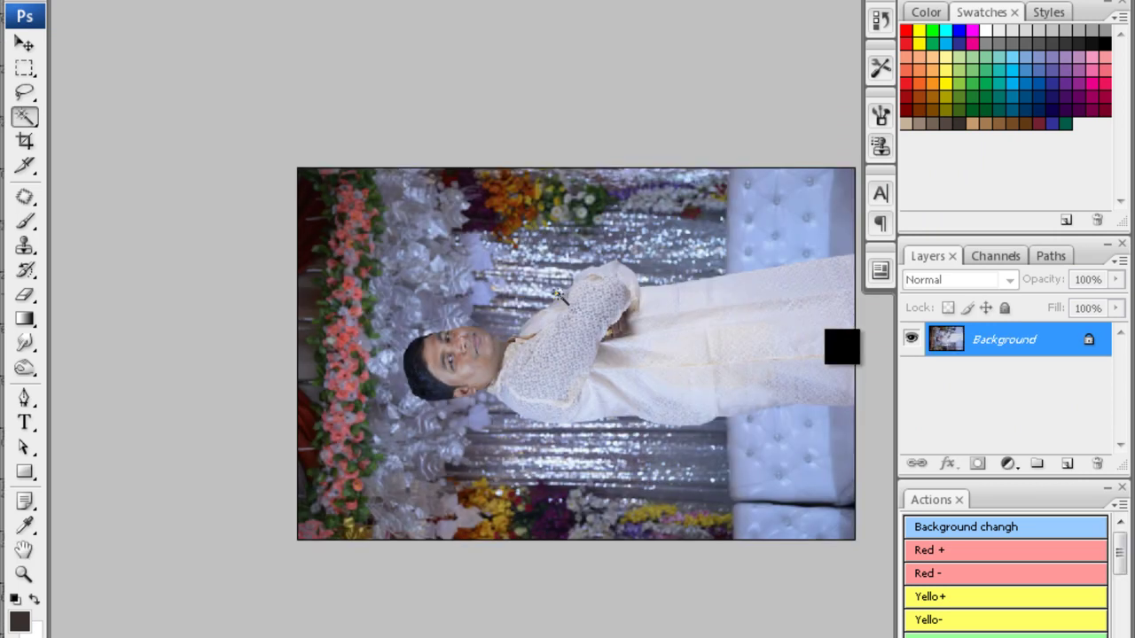
key("c")
key("ctrl+minus")
- Rotate the arms-crossed portrait 90° clockwise to stand upright
key("ctrl+plus")
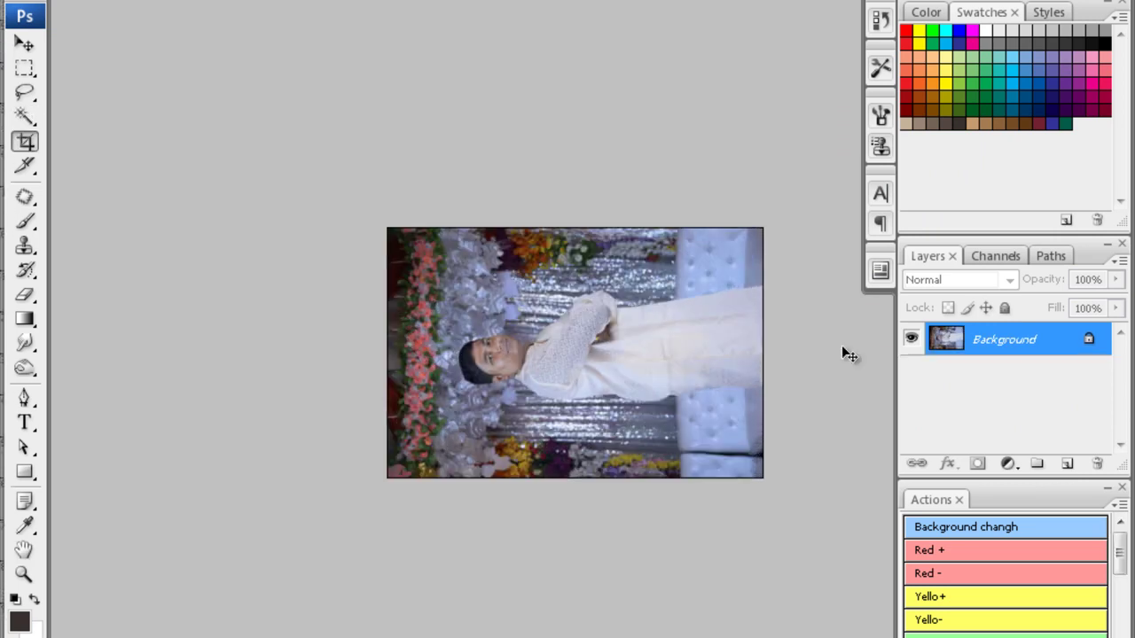
key("alt+i")
key("e")
key("9")
- Quick-select the face, background and hand, feather at radius 20, and apply Noiseware Professional
key("ctrl+plus")
key("w")
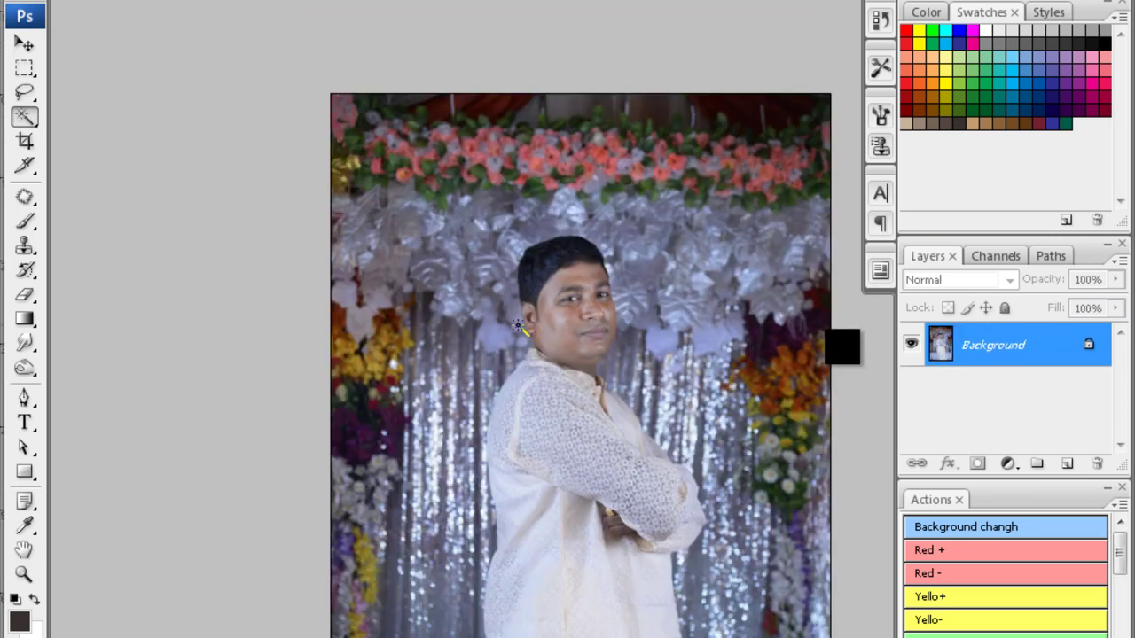
left_click_drag(553, 330, 780, 231)
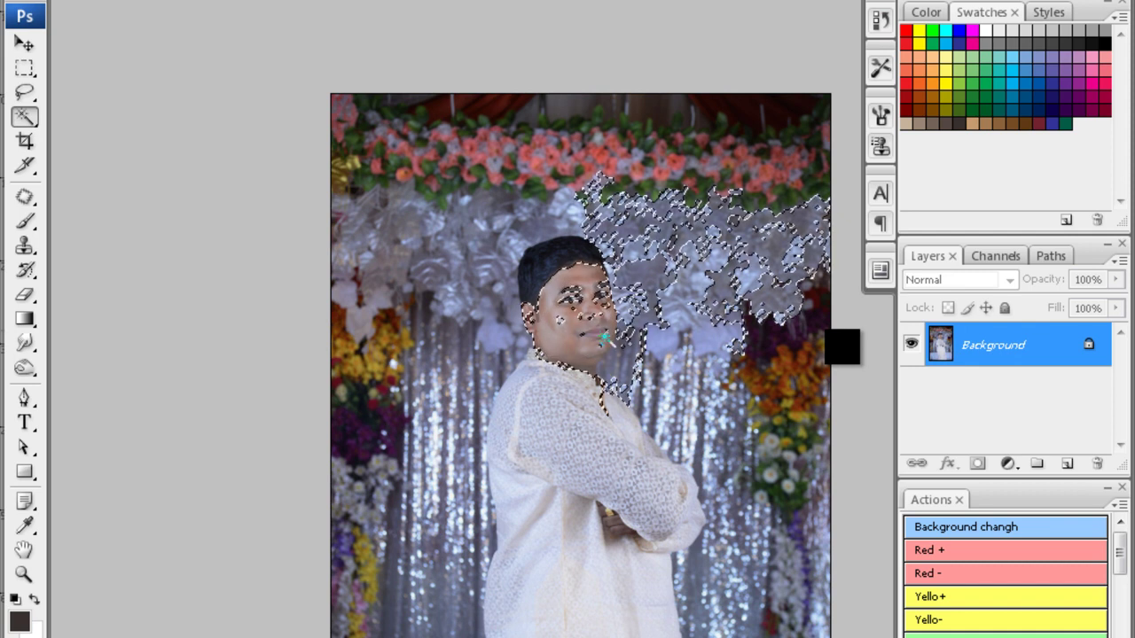
key("ctrl+alt+d")
key("Return")
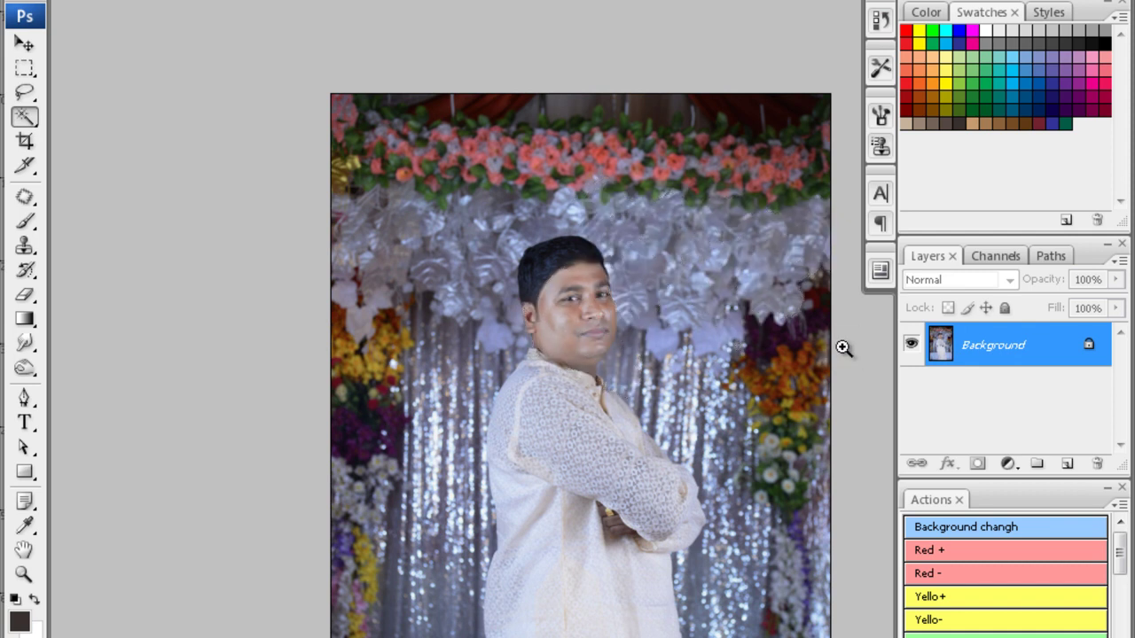
key("ctrl+plus")
left_click_drag(586, 452, 621, 443)
key("ctrl+alt+d")
key("Return")
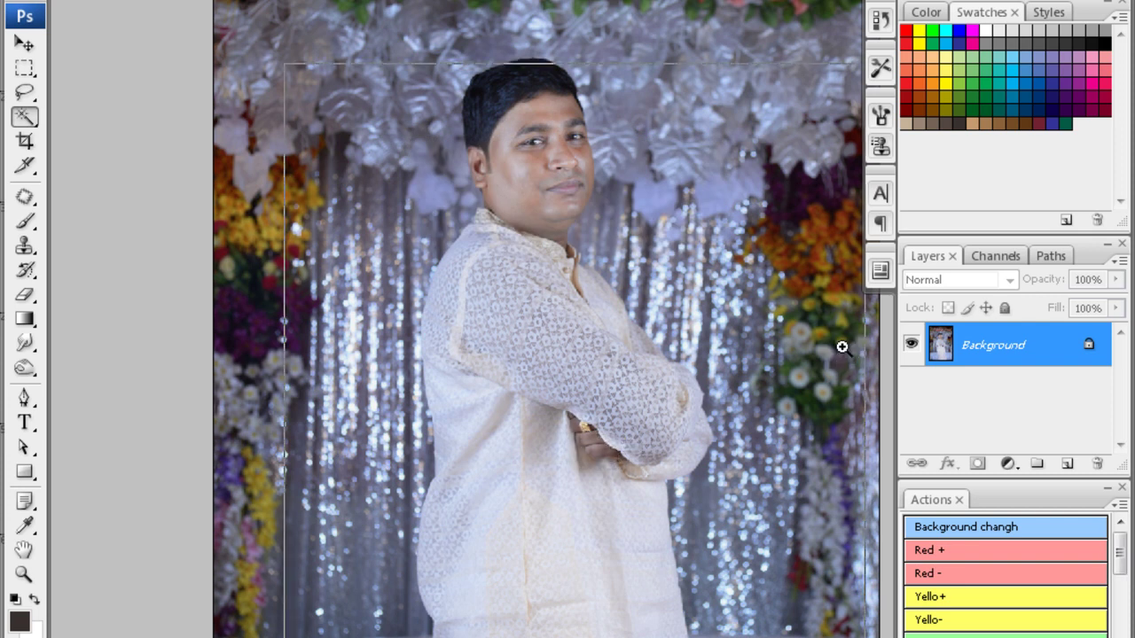
key("ctrl+plus")
key("ctrl+plus")
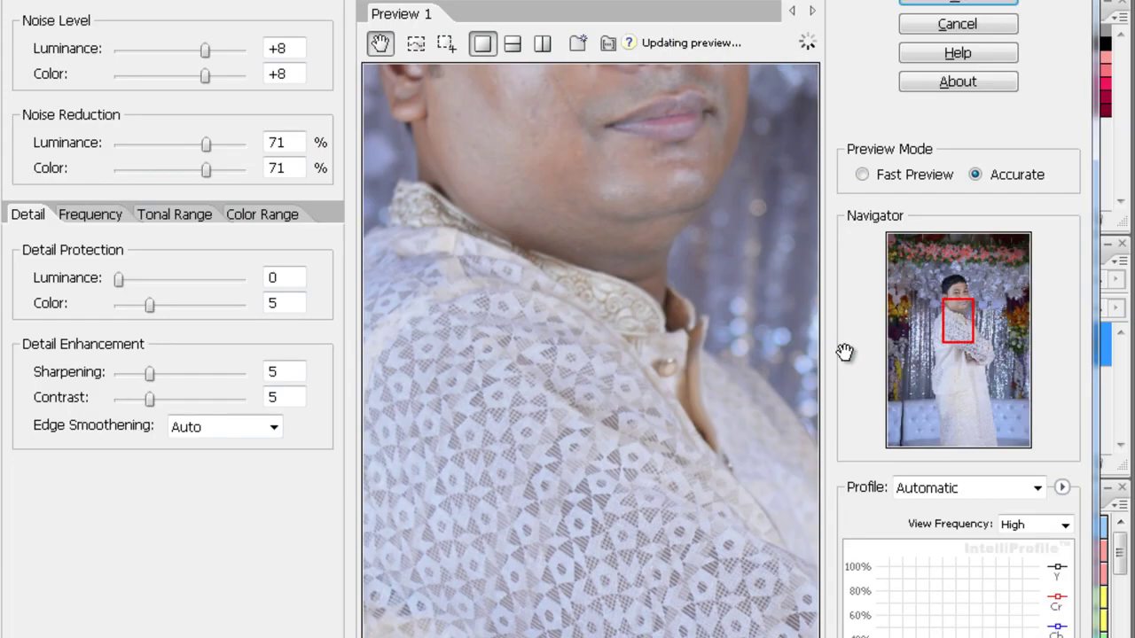
key("Return")
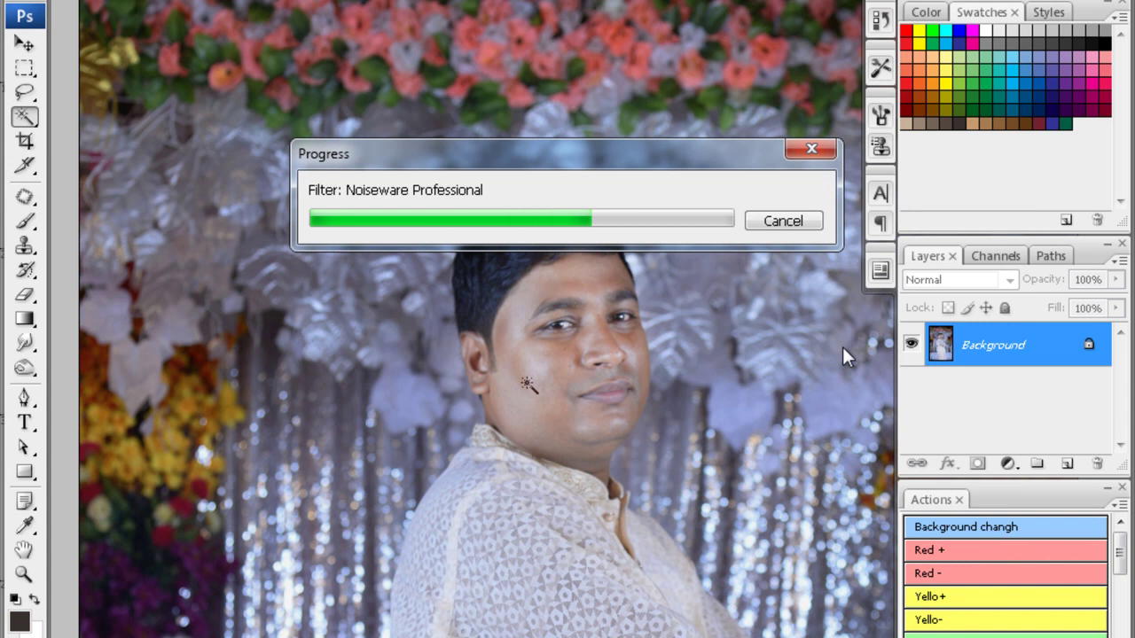
- Clone-stamp the cheek using clean cheek skin as the source
key("s")
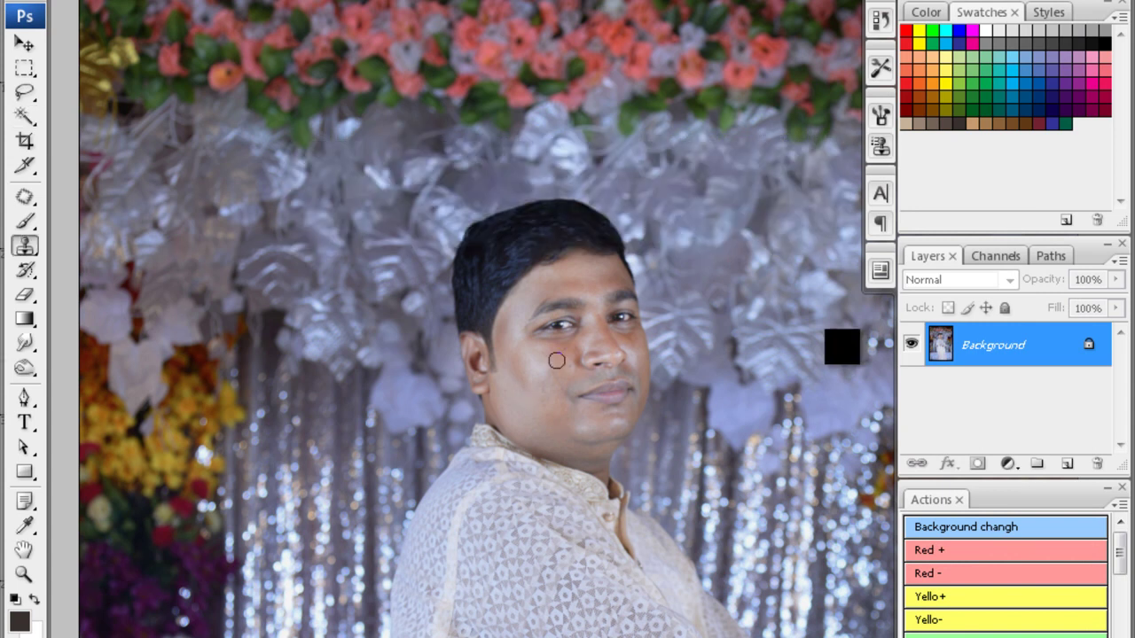
key("ctrl+plus")
key("ctrl+plus")
left_click_drag(843, 348, 843, 281)
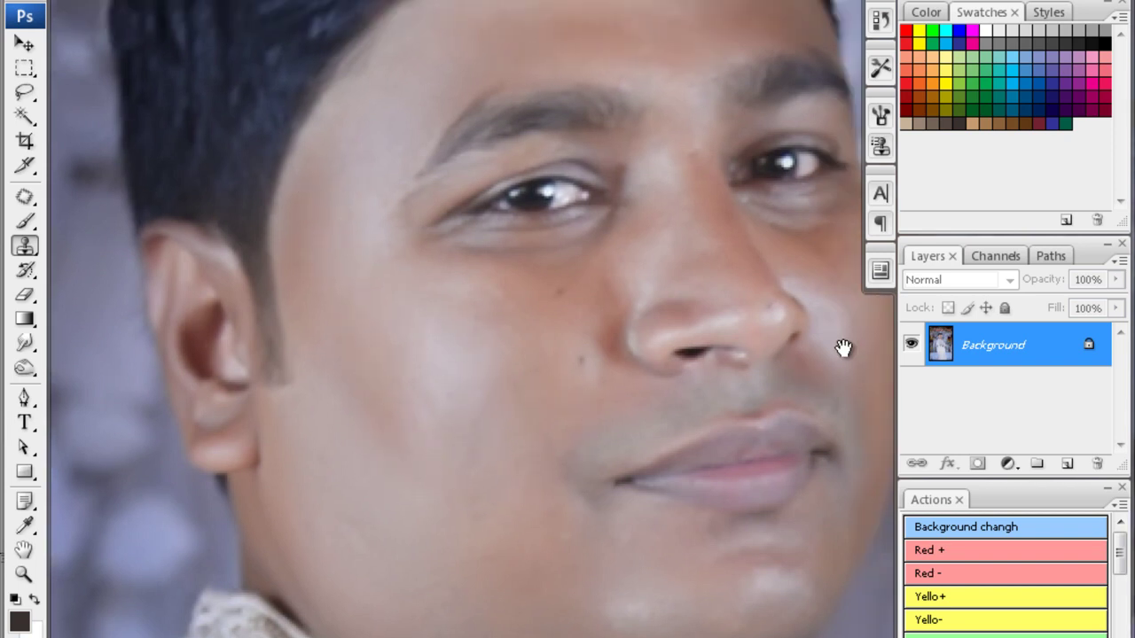
scroll(562, 253, "right", 5)
left_click(534, 350, "alt")
scroll(365, 235, "down", 1)
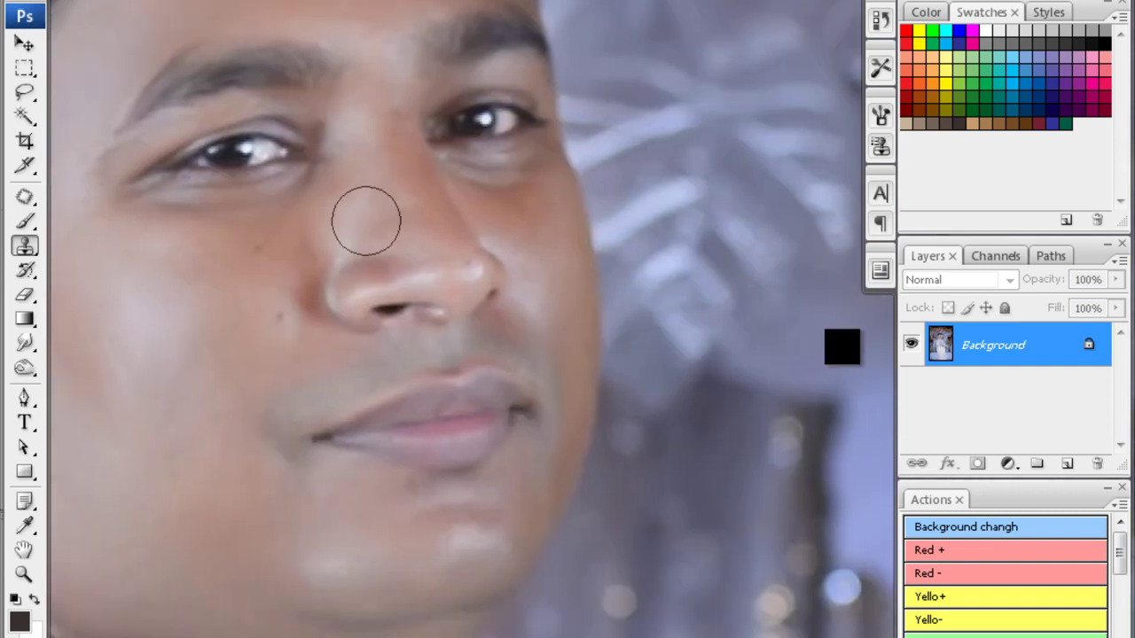
scroll(396, 208, "up", 4)
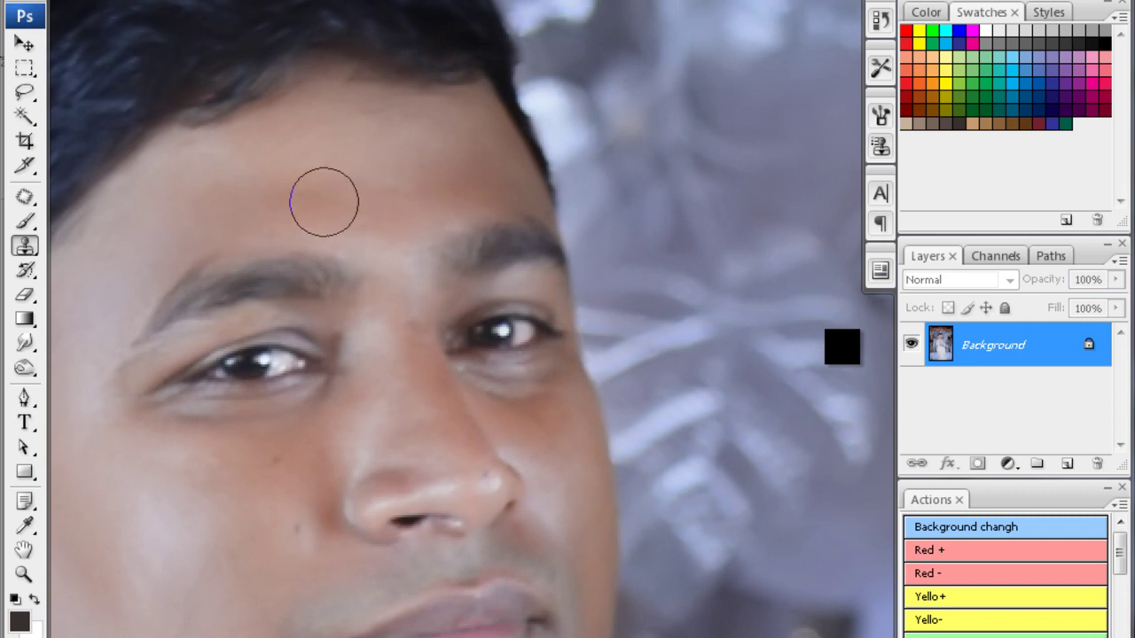
- Save the portrait as a JPEG
key("ctrl+minus")
key("ctrl+minus")
key("ctrl+s")
key("Return")
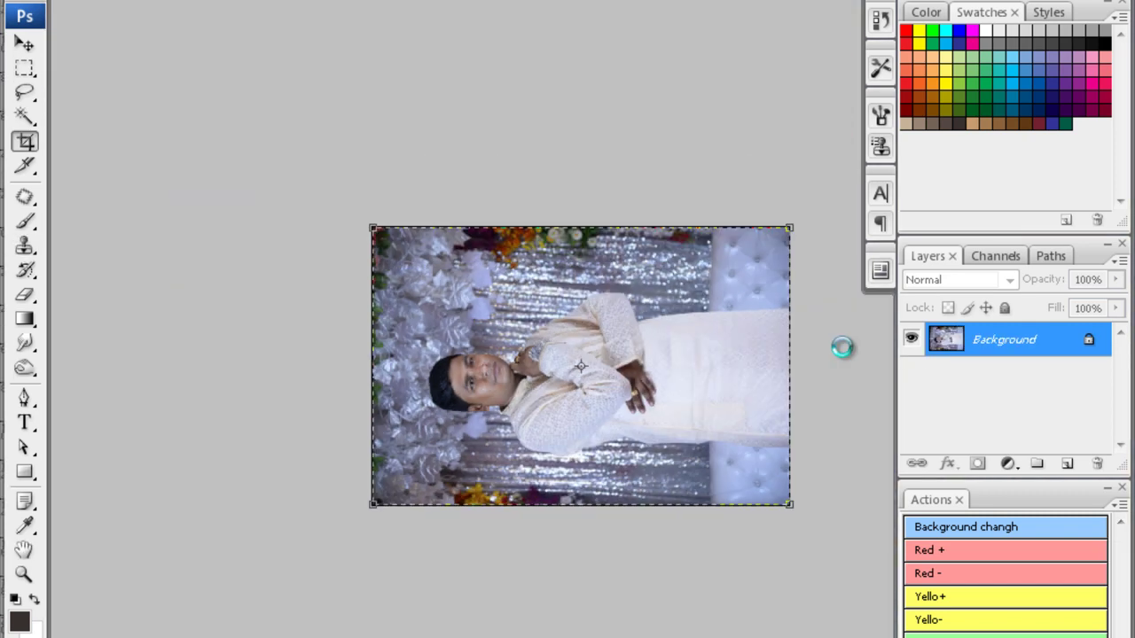
- Rotate the sideways groom portrait 90° to stand upright
key("ctrl+plus")
key("alt+i")
key("Escape")
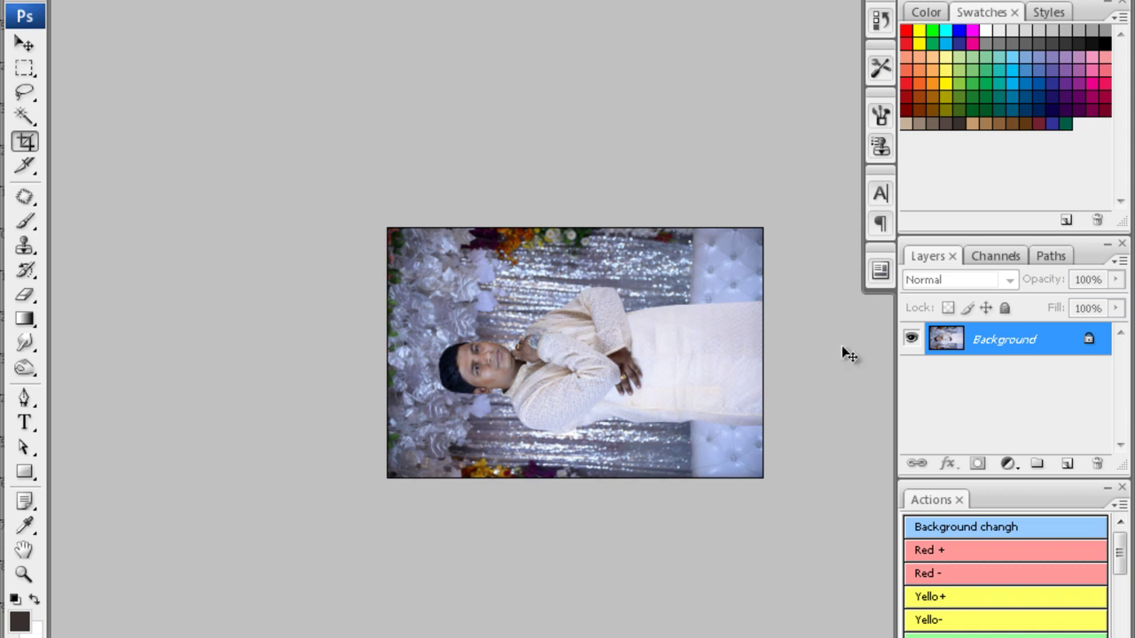
key("ctrl+plus")
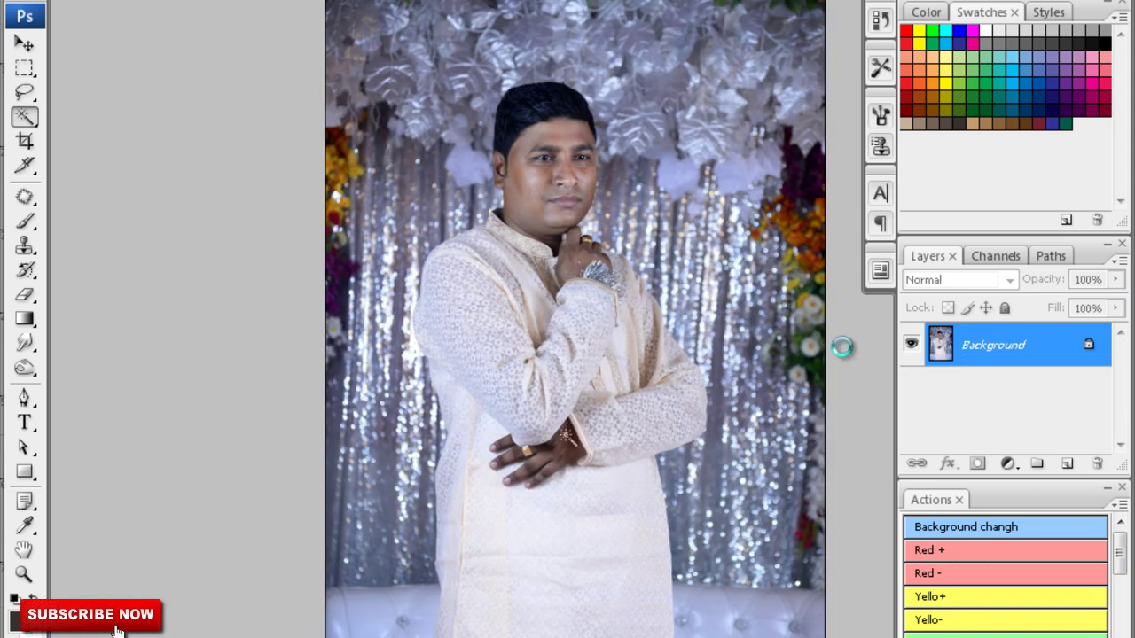
- Feather a face-and-hand selection and brighten it with a lifted Curves point
key("ctrl+alt+d")
key("Return")
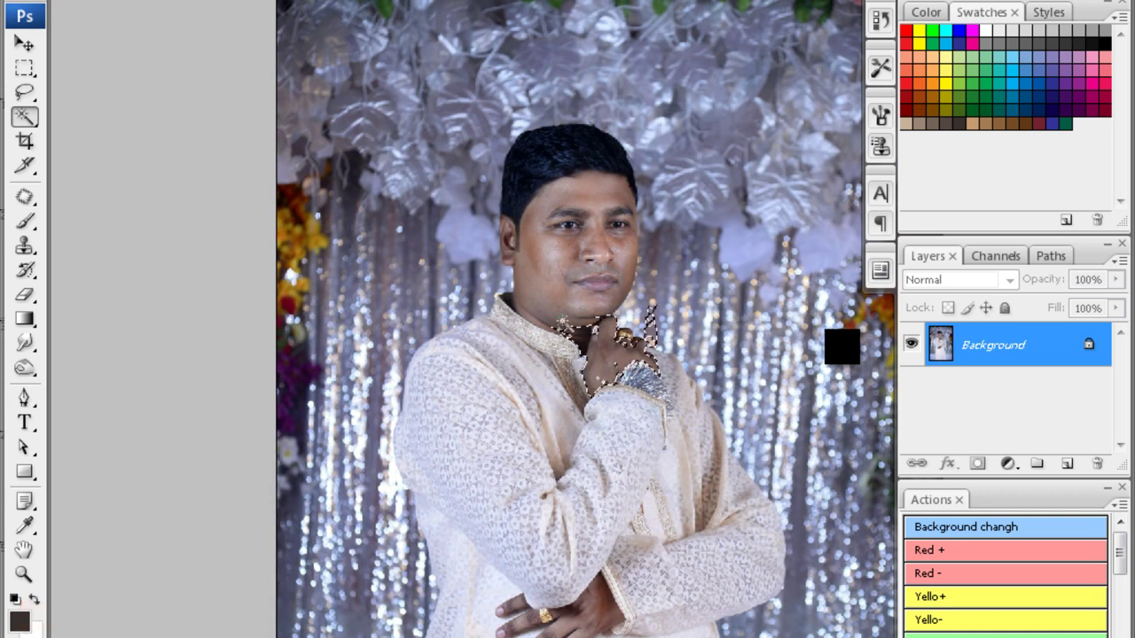
left_click_drag(585, 204, 541, 284)
key("ctrl+alt+d")
key("Return")
key("ctrl+m")
left_click_drag(840, 342, 842, 347)
key("Return")
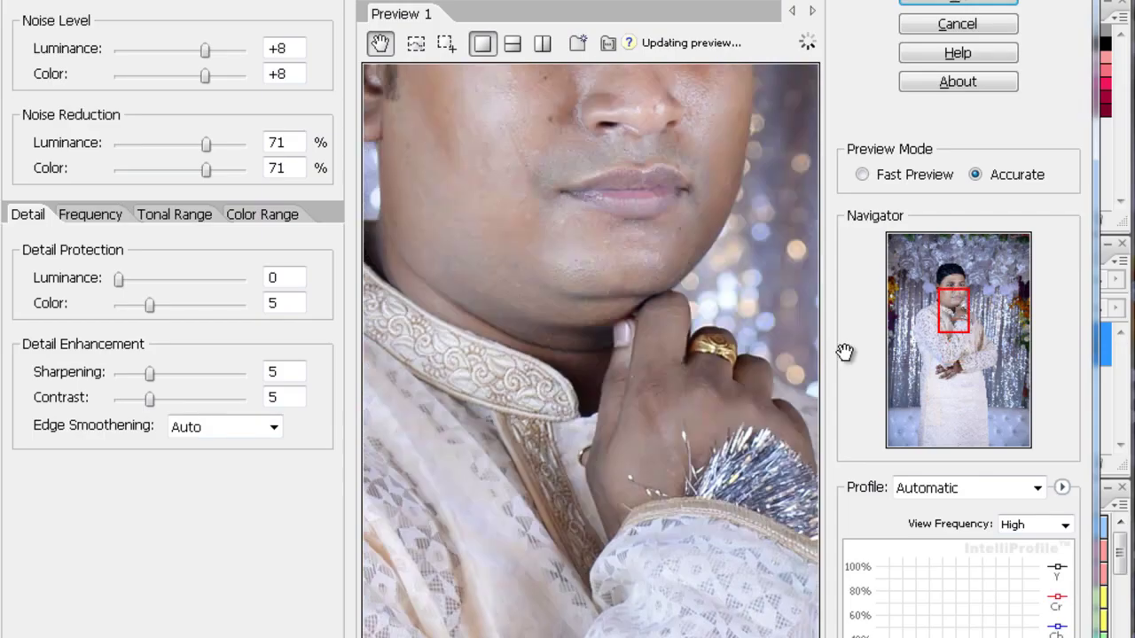
- Apply Noiseware noise reduction and feather a selection around the raised hand
key("Return")
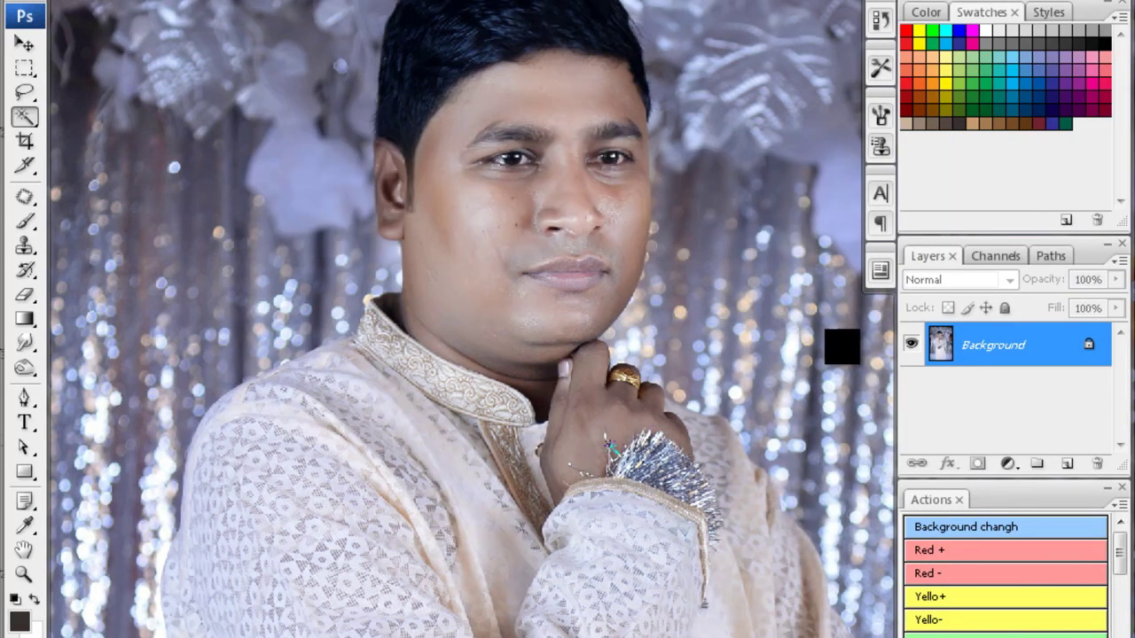
left_click_drag(523, 359, 621, 426)
key("ctrl+alt+d")
key("Return")
key("ctrl+d")
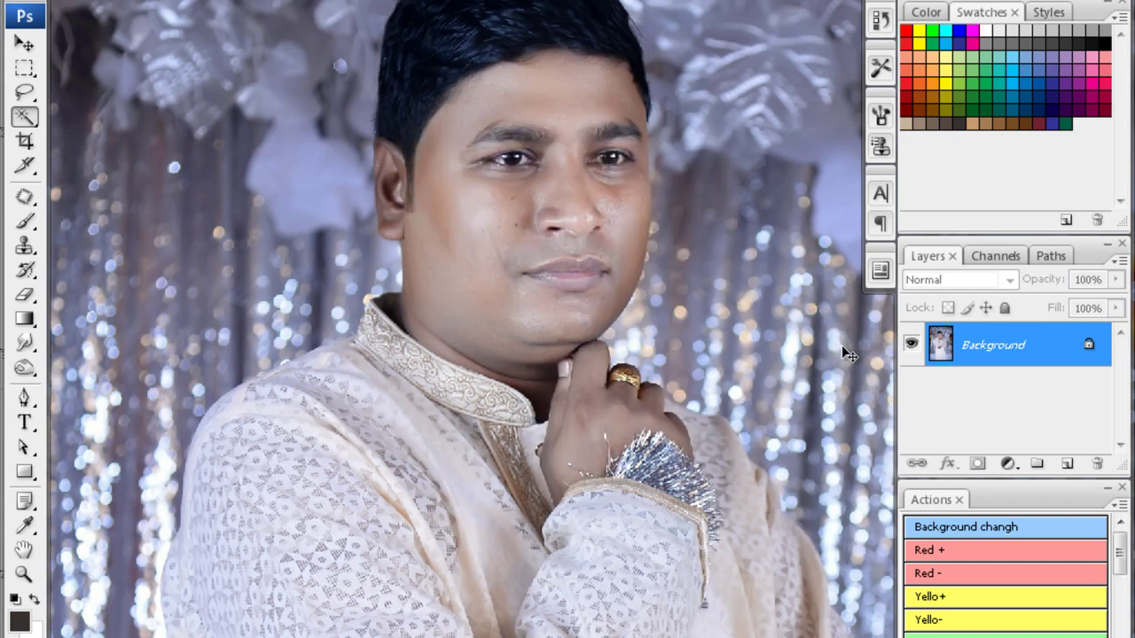
- Burn the edges of the face darker around the cheek and chin
key("ctrl+plus")
key("o")
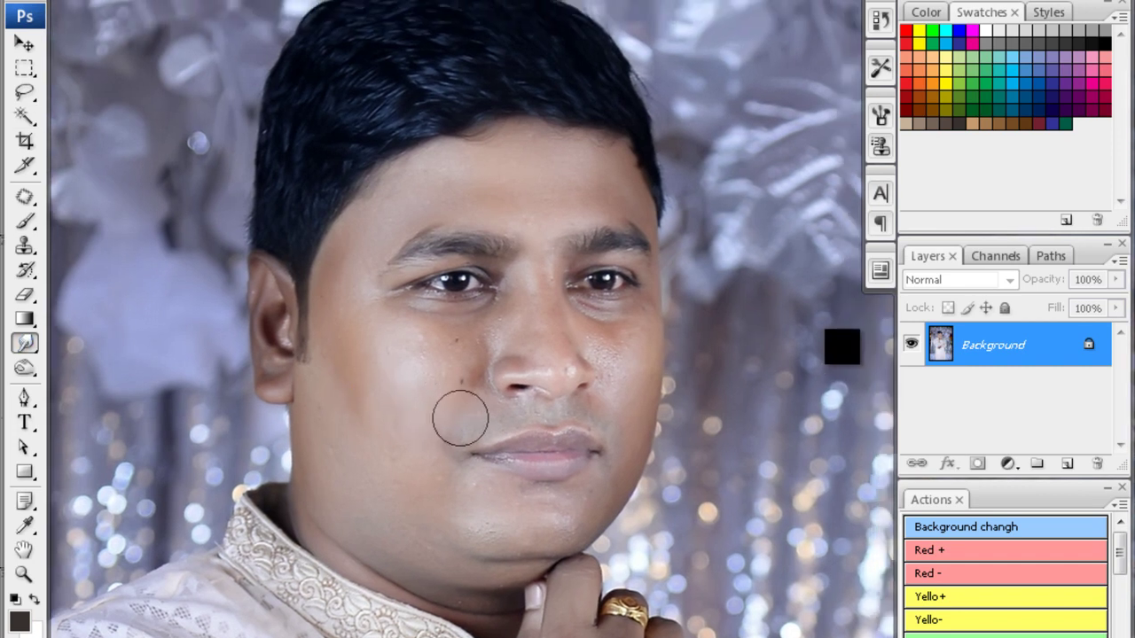
left_click_drag(359, 421, 301, 460)
left_click_drag(463, 345, 424, 262)
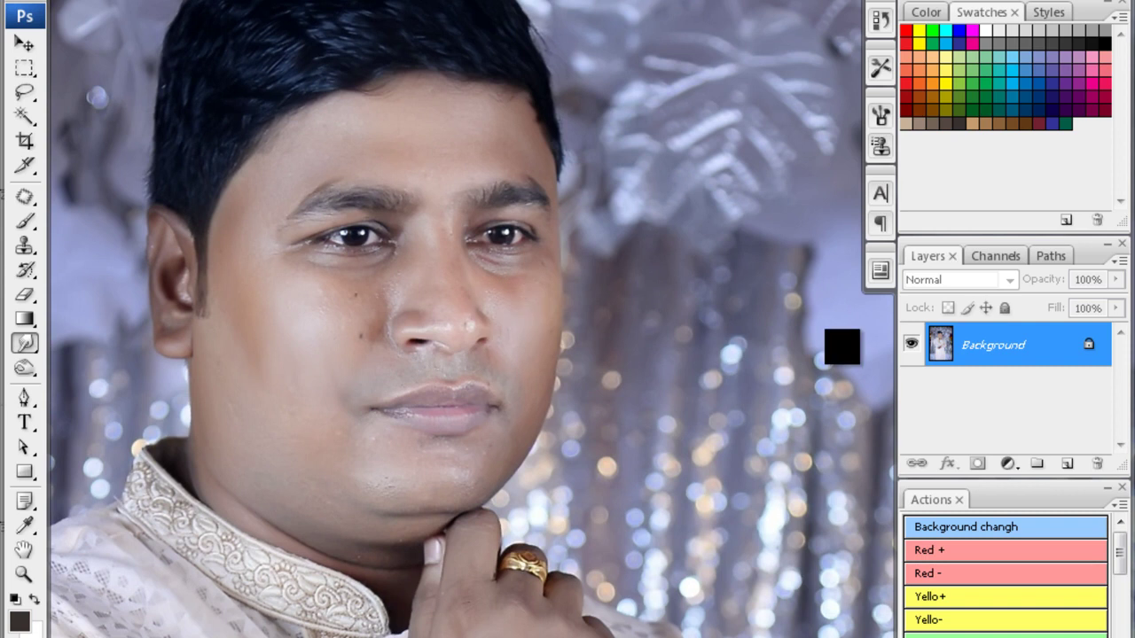
left_click_drag(469, 480, 467, 414)
scroll(240, 309, "up", 2)
scroll(277, 257, "up", 2)
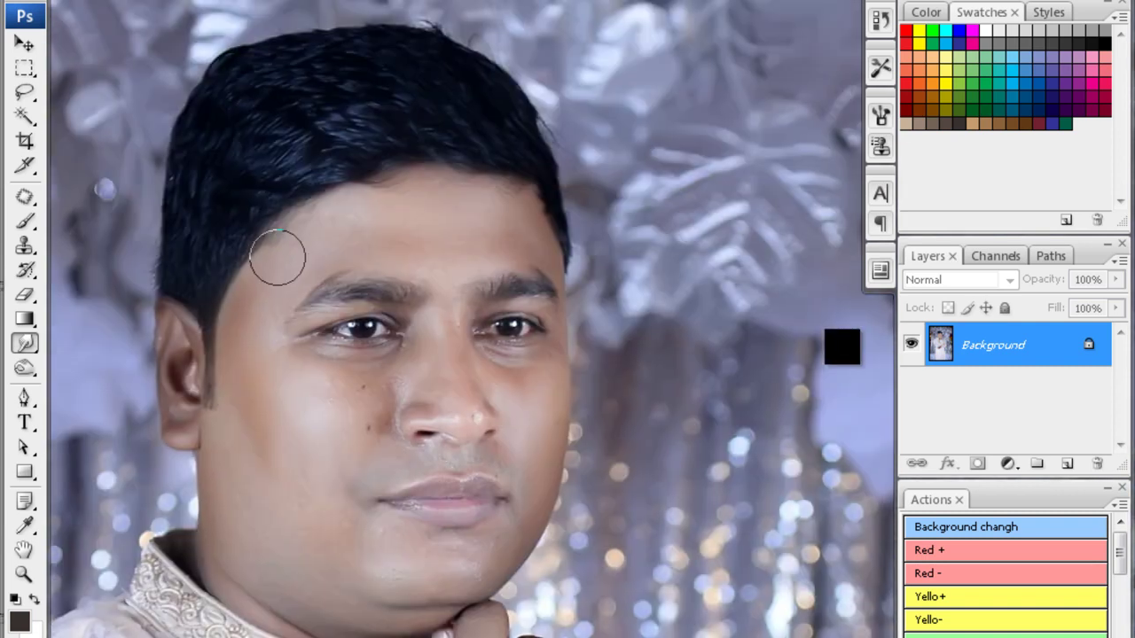
- Close the finished portrait, saving the changes
key("ctrl+0")
key("ctrl+w")
key("Return")
key("Return")
- Quick-select the face and lower hand and raise the RGB curve to lighten them
key("c")
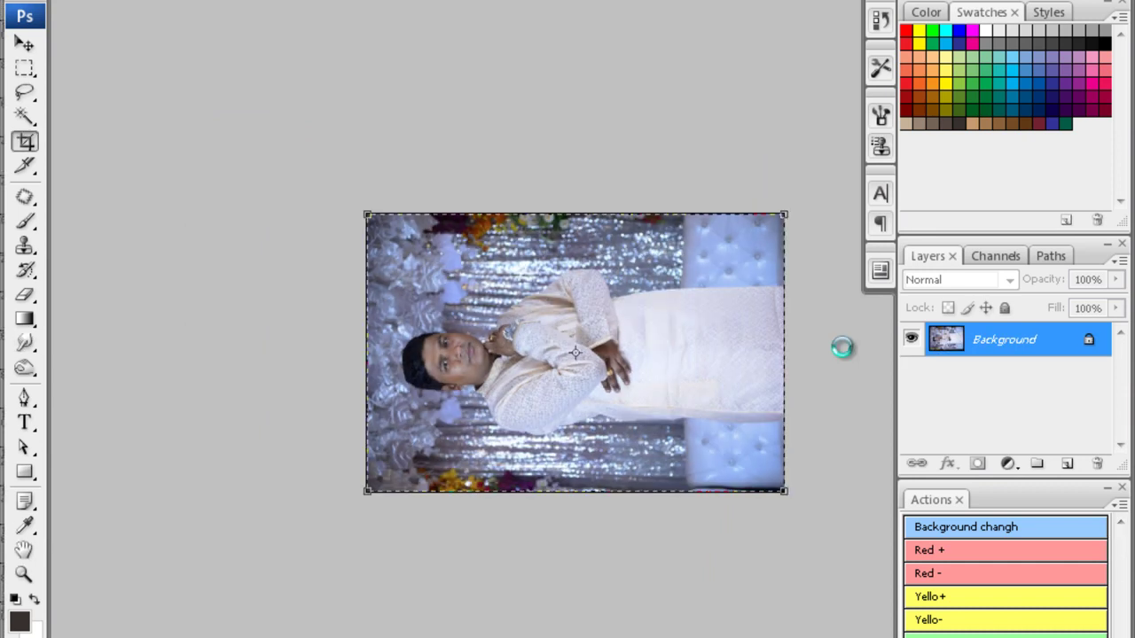
scroll(842, 346, "up", 5)
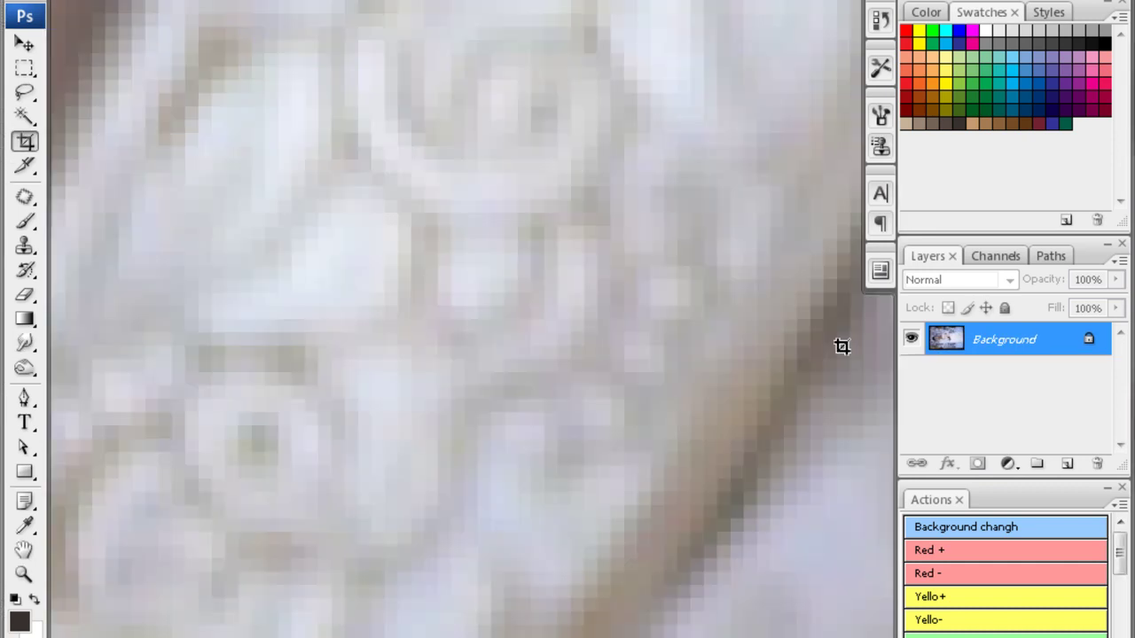
scroll(844, 349, "down", 2)
scroll(844, 349, "down", 1)
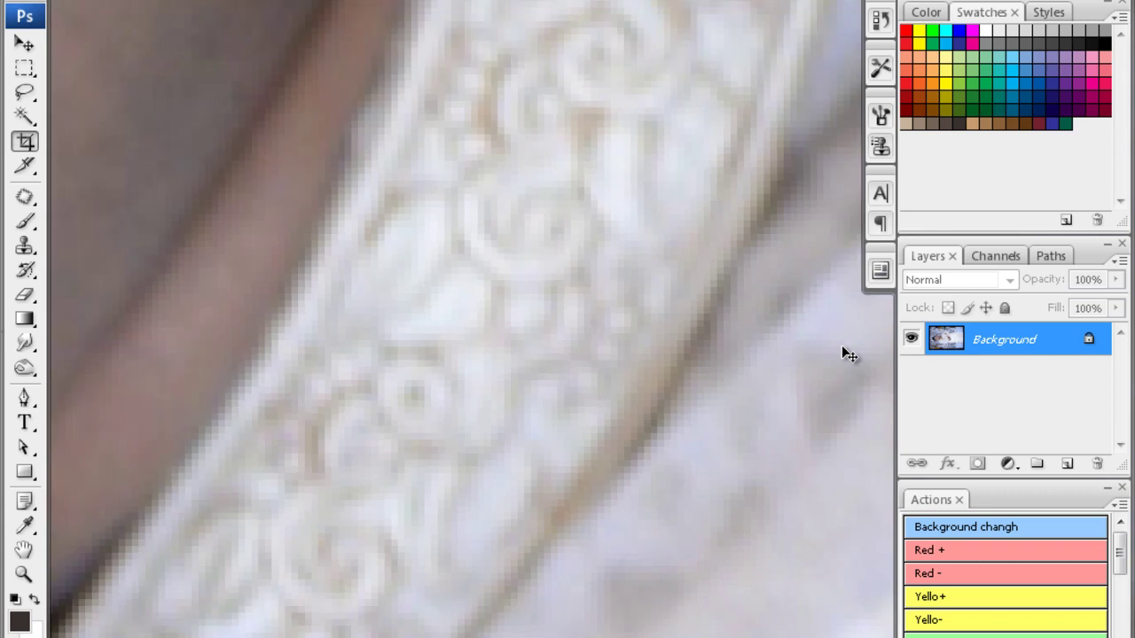
scroll(844, 349, "down", 1)
scroll(842, 346, "down", 2)
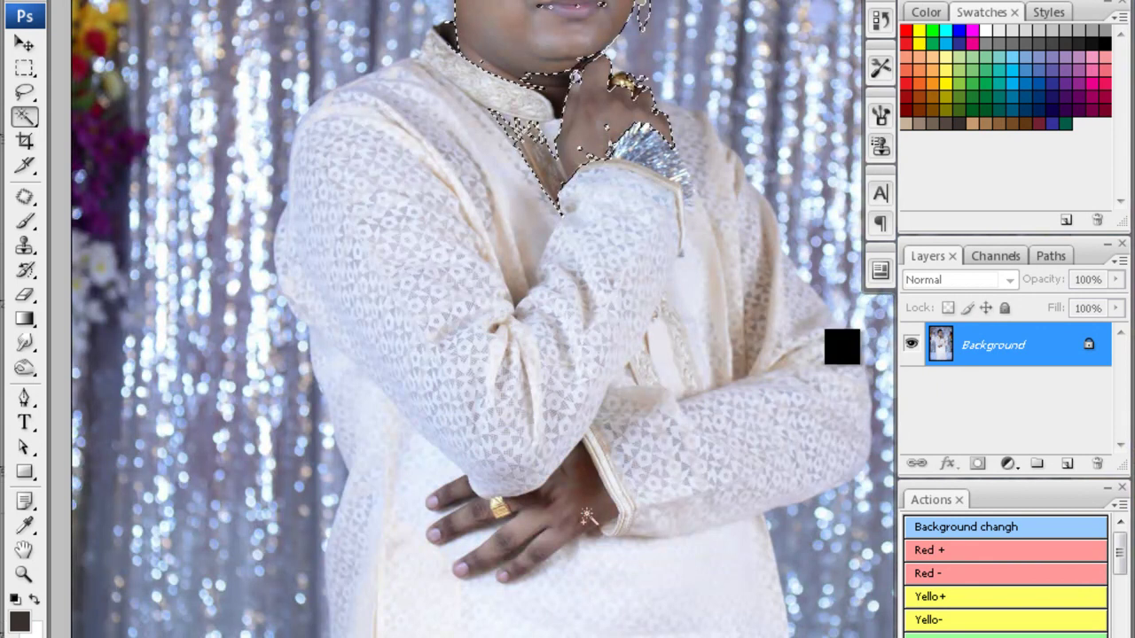
left_click_drag(587, 516, 514, 524)
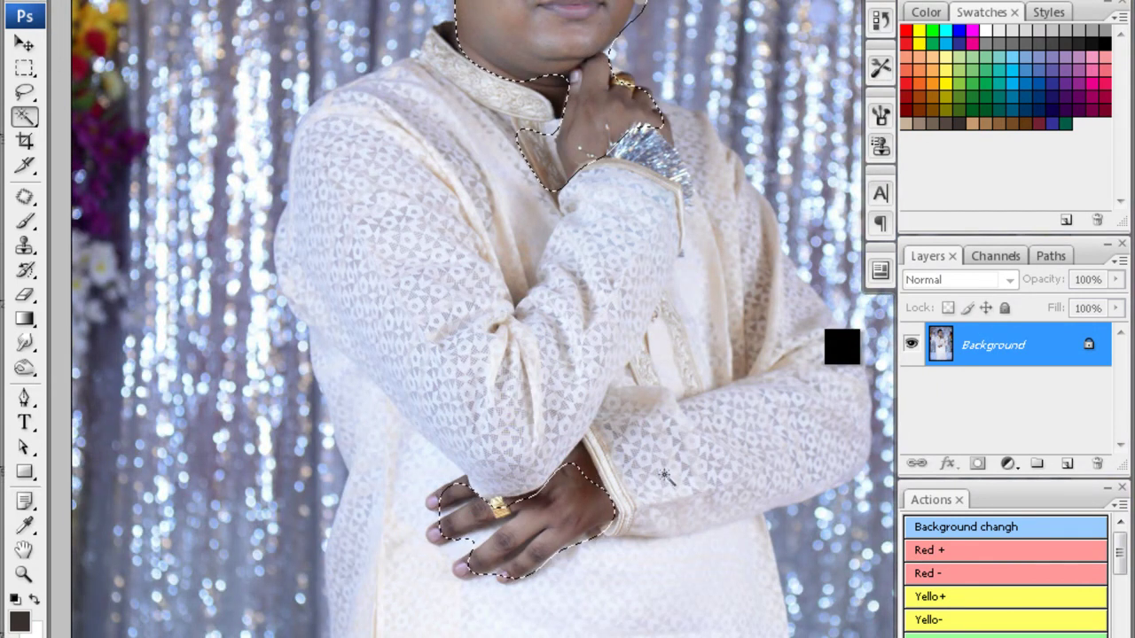
key("ctrl+m")
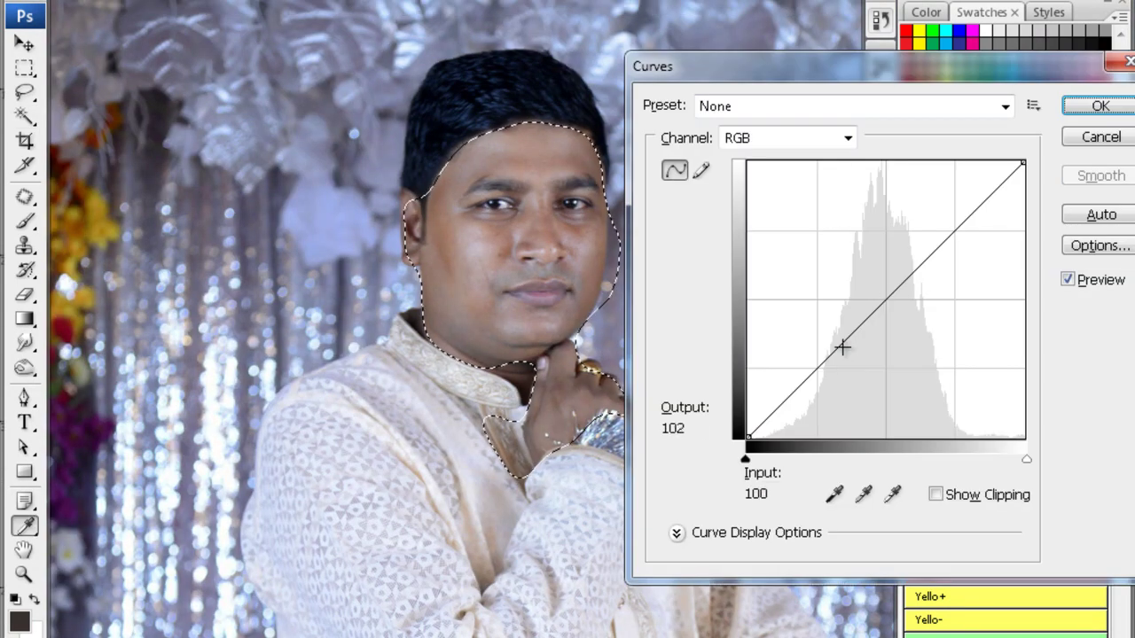
left_click_drag(838, 345, 848, 317)
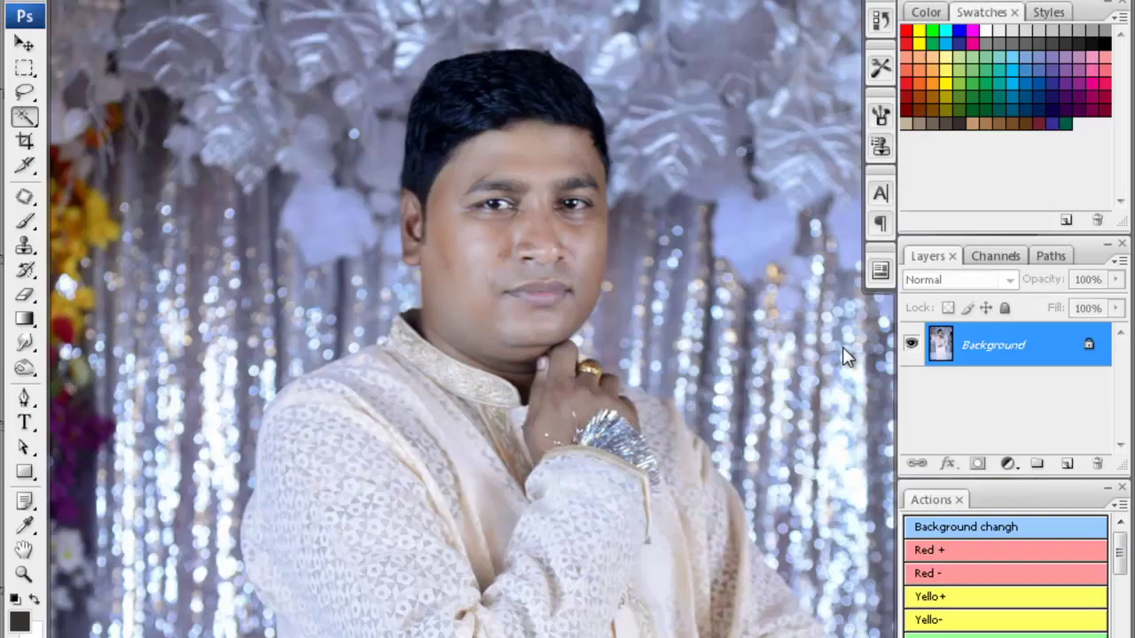
- Clone-stamp blemishes beside the nose and under the eye using clean skin, moving toward the forehead
key("s")
scroll(459, 255, "up", 2)
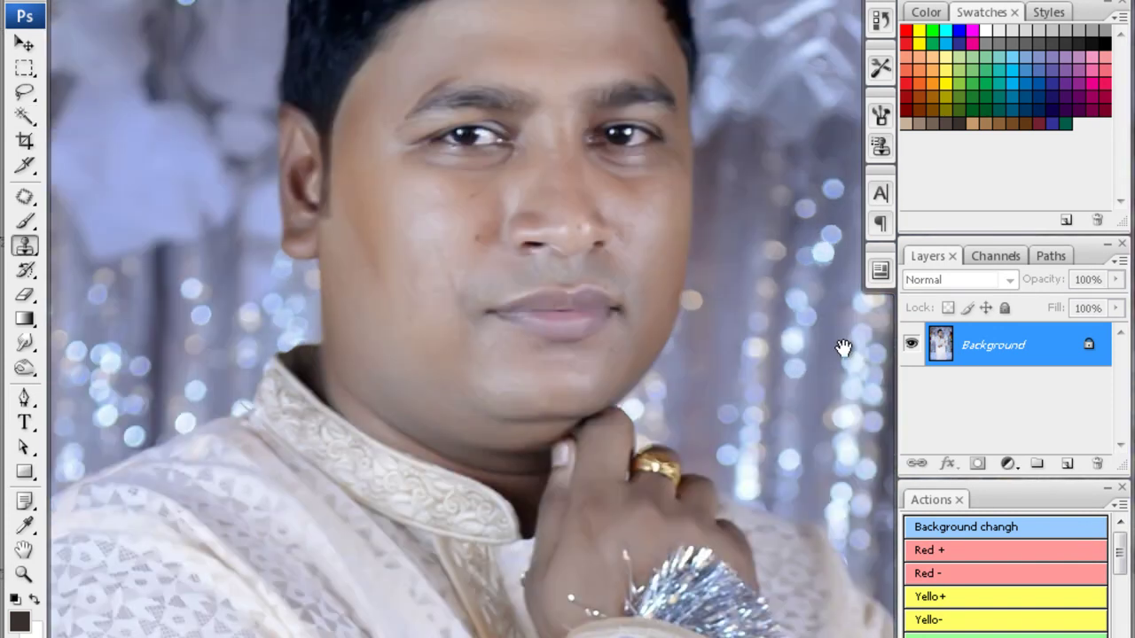
scroll(458, 254, "up", 1)
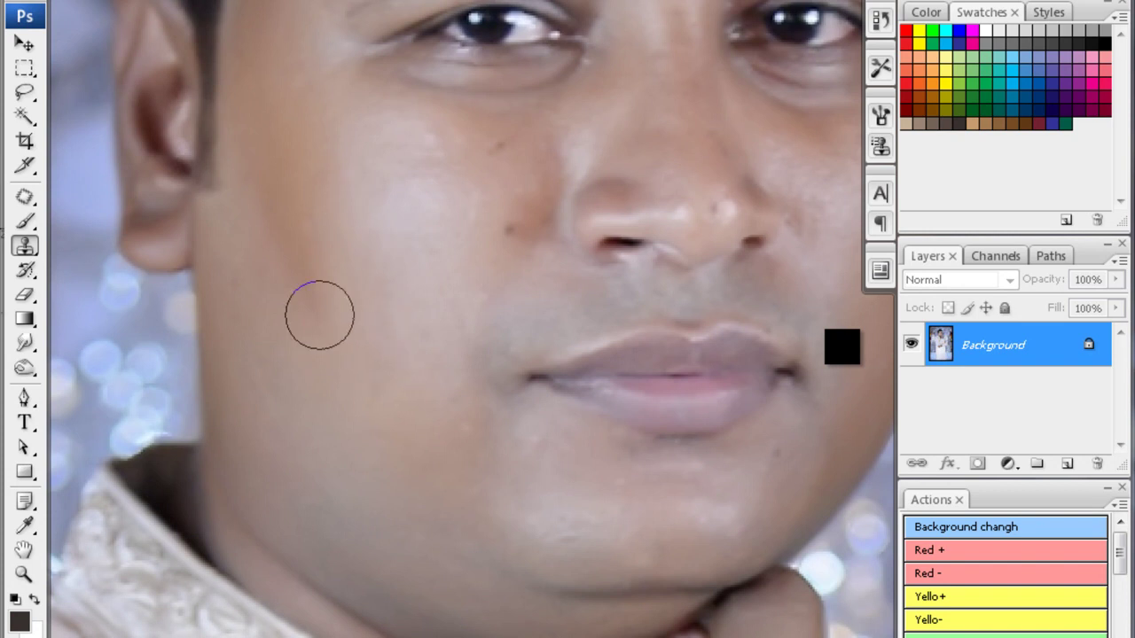
scroll(264, 147, "up", 2)
scroll(332, 229, "right", 2)
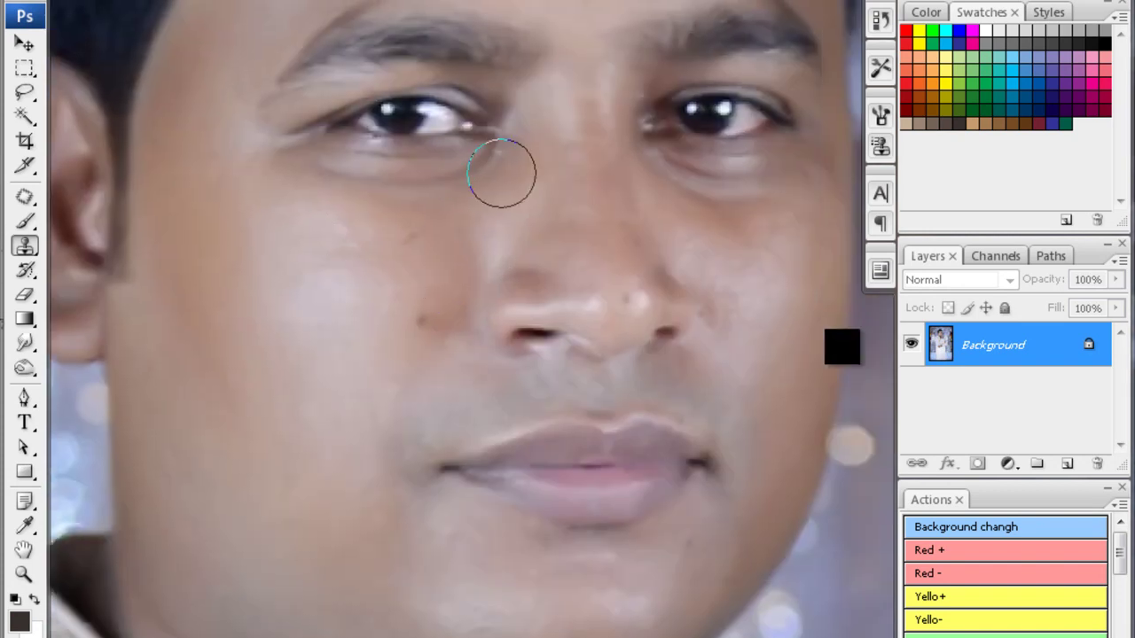
scroll(478, 206, "right", 4)
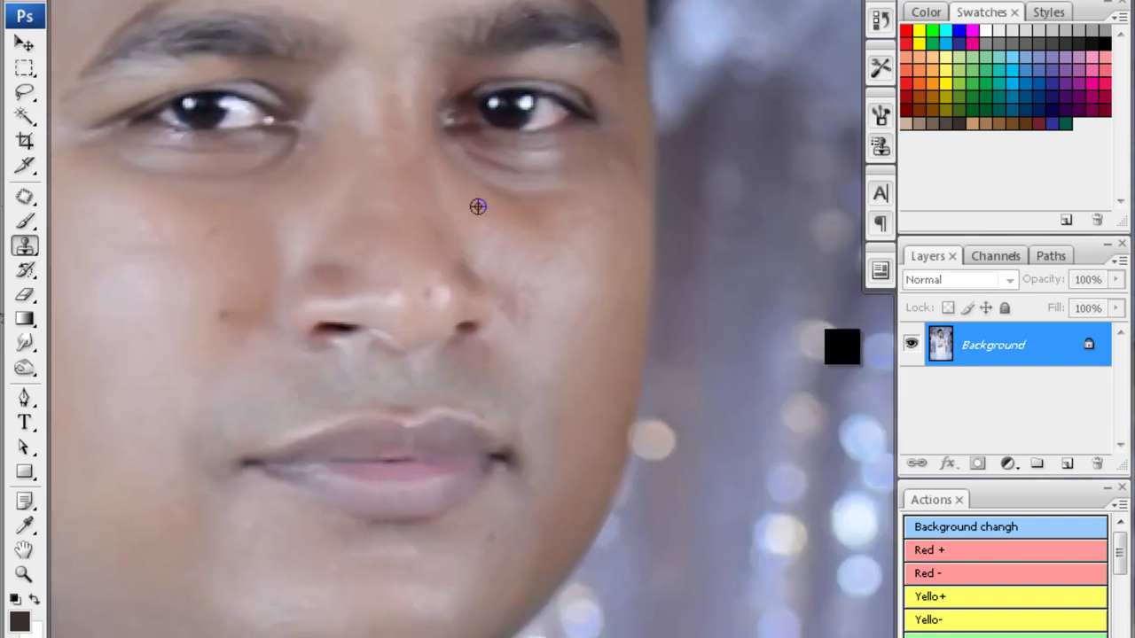
left_click(527, 304, "alt")
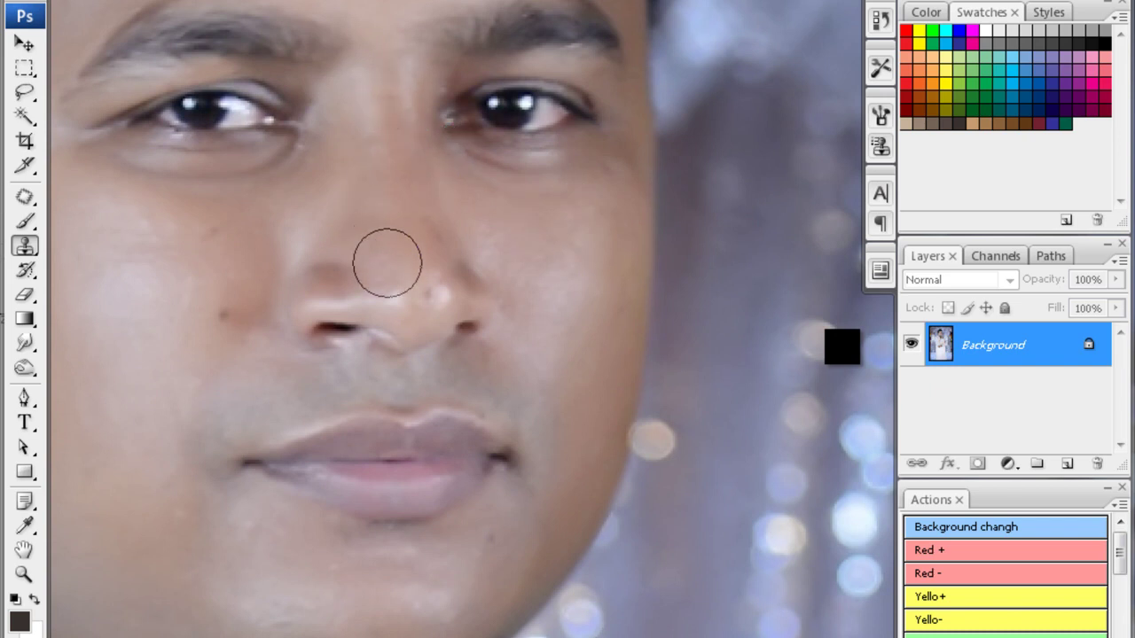
scroll(367, 234, "down", 1)
scroll(434, 164, "up", 2)
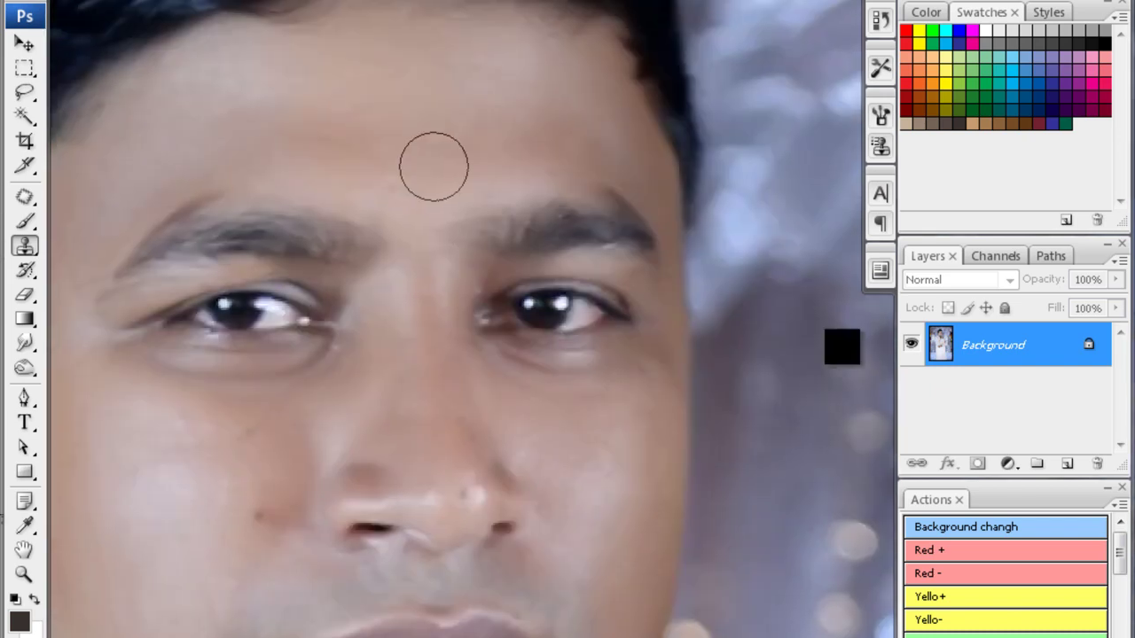
scroll(540, 169, "up", 1)
left_click_drag(449, 143, 335, 159)
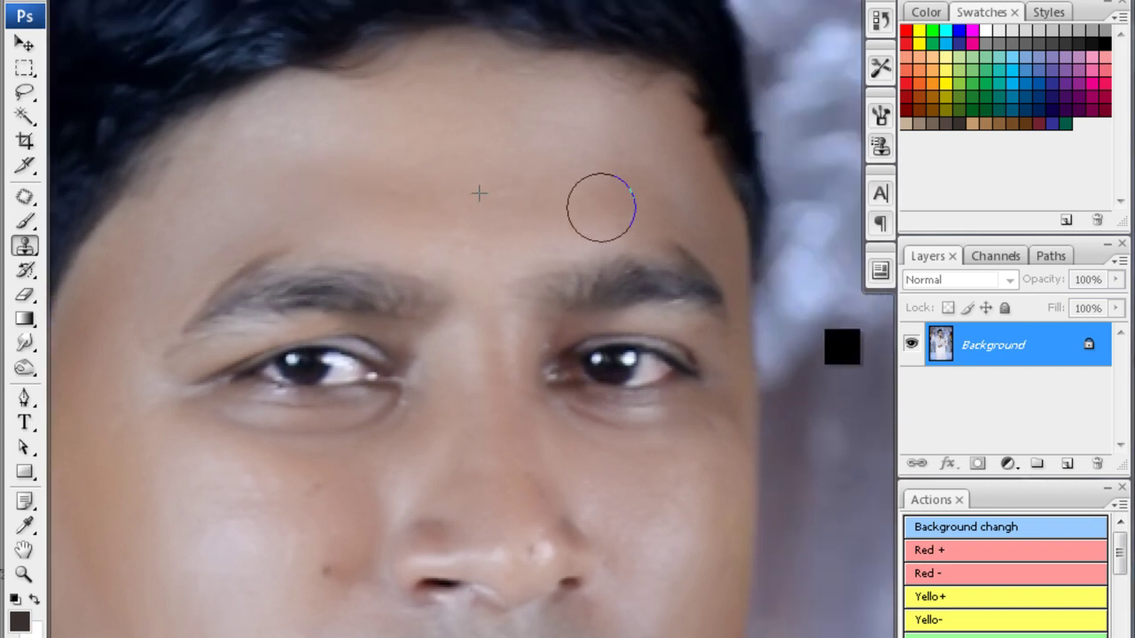
- Set Selective Color Blacks to Black +15
key("ctrl+0")
key("alt+i")
key("a")
key("s")
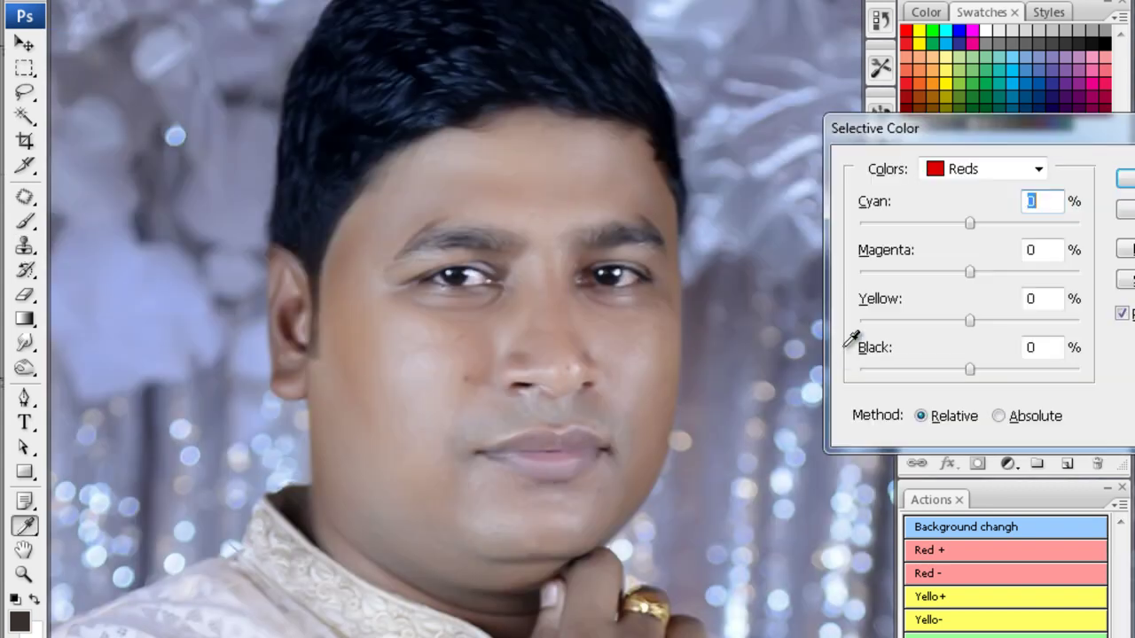
key("alt+Down")
key("End")
key("Return")
key("alt+b")
type("15")
key("Tab")
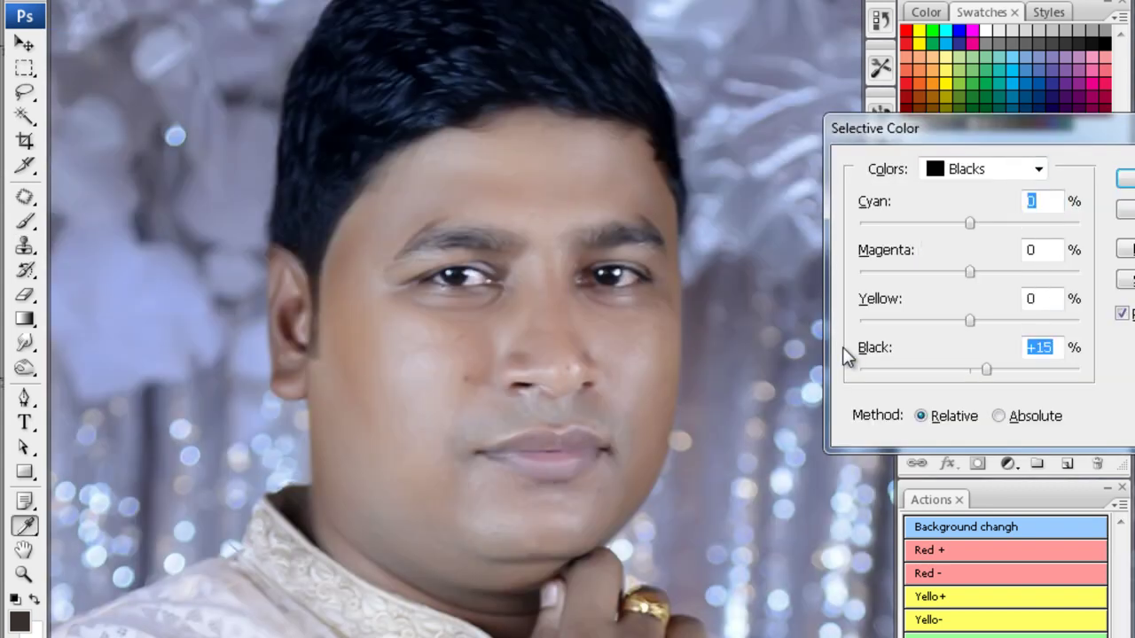
key("Return")
- Quick-select and feather the face and hand, then deselect
key("ctrl+minus")
key("w")
left_click_drag(461, 266, 550, 489)
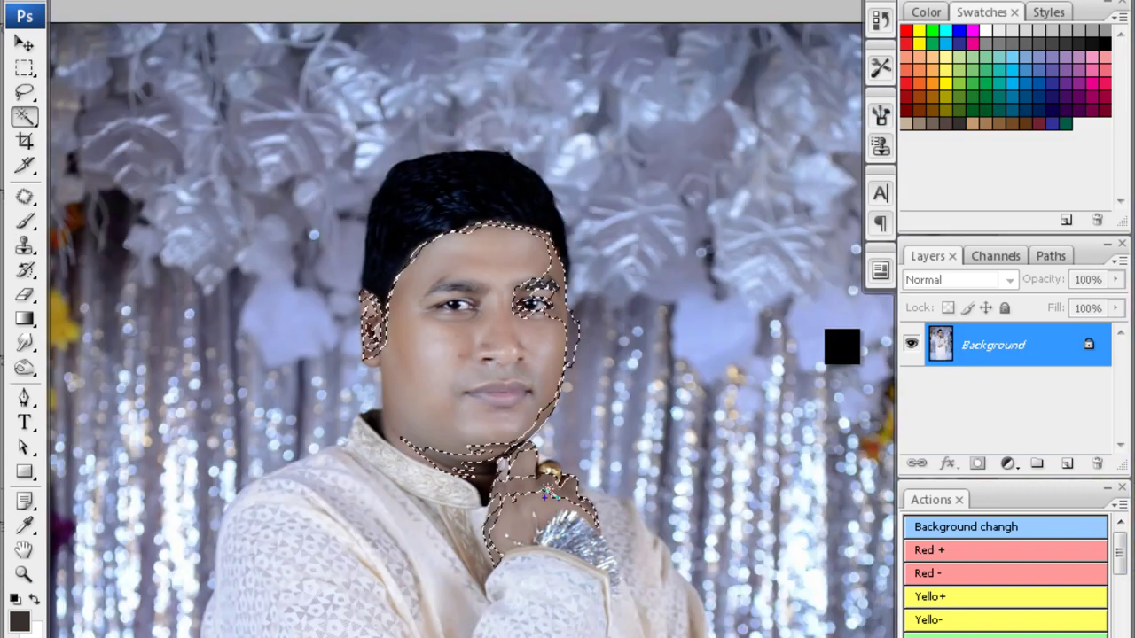
key("ctrl+alt+d")
key("Return")
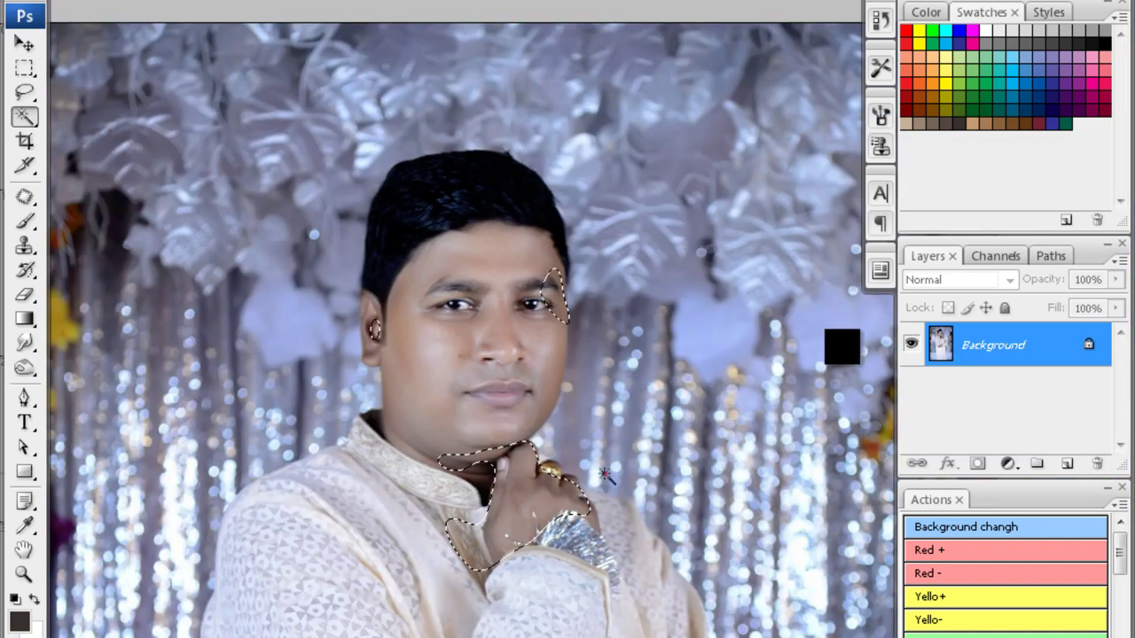
key("ctrl+d")
- Close the portrait and save it as a JPEG
key("ctrl+minus")
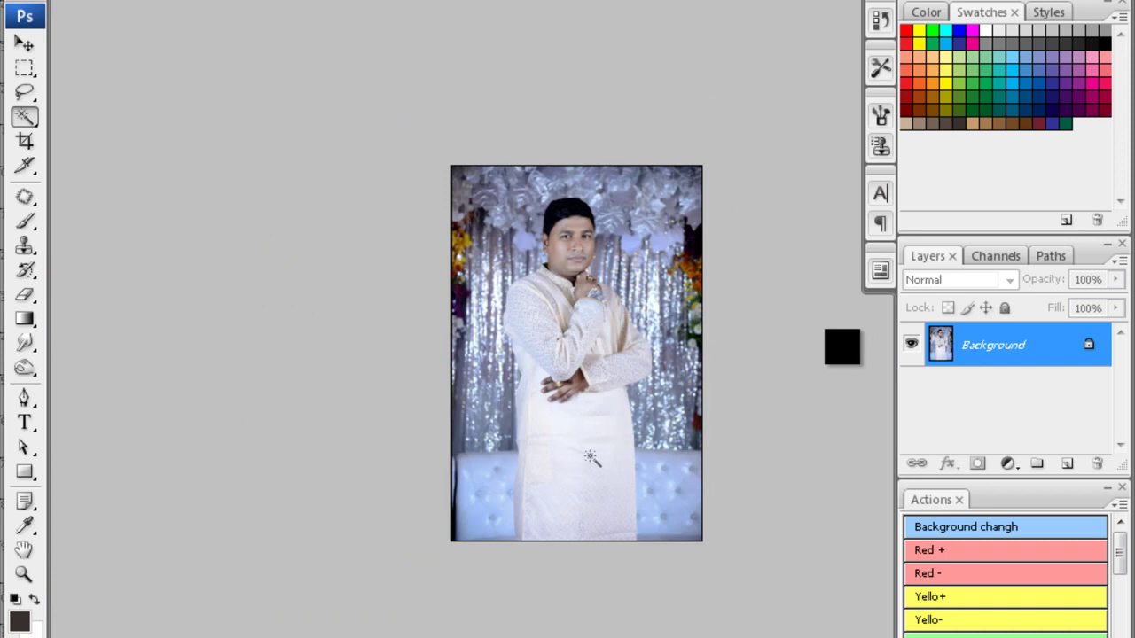
key("ctrl+plus")
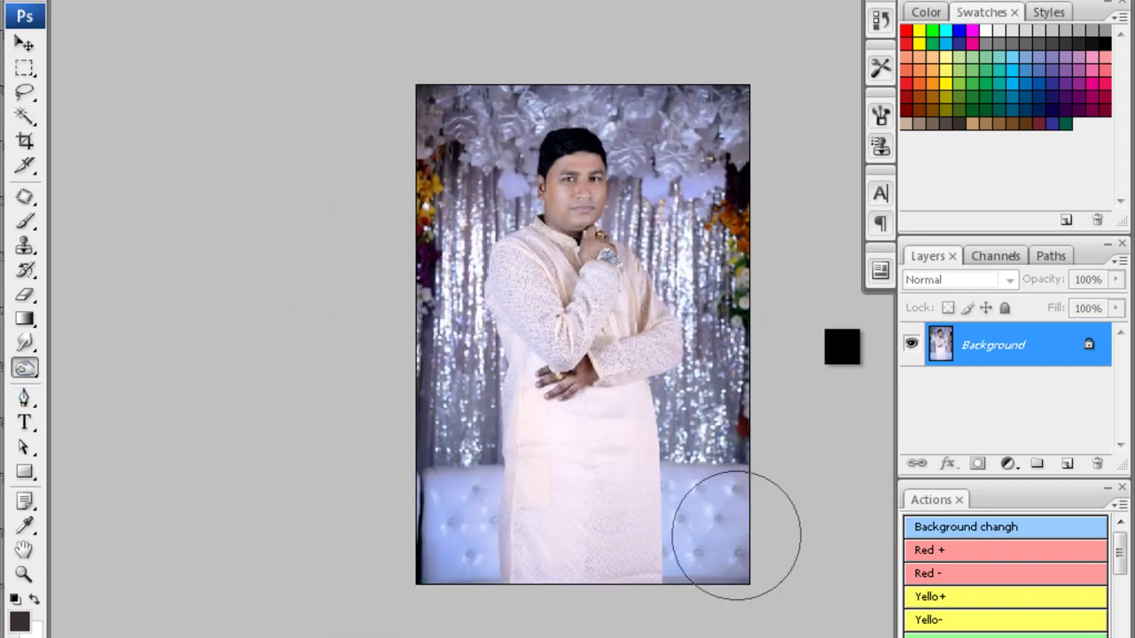
key("ctrl+w")
key("Return")
key("Return")
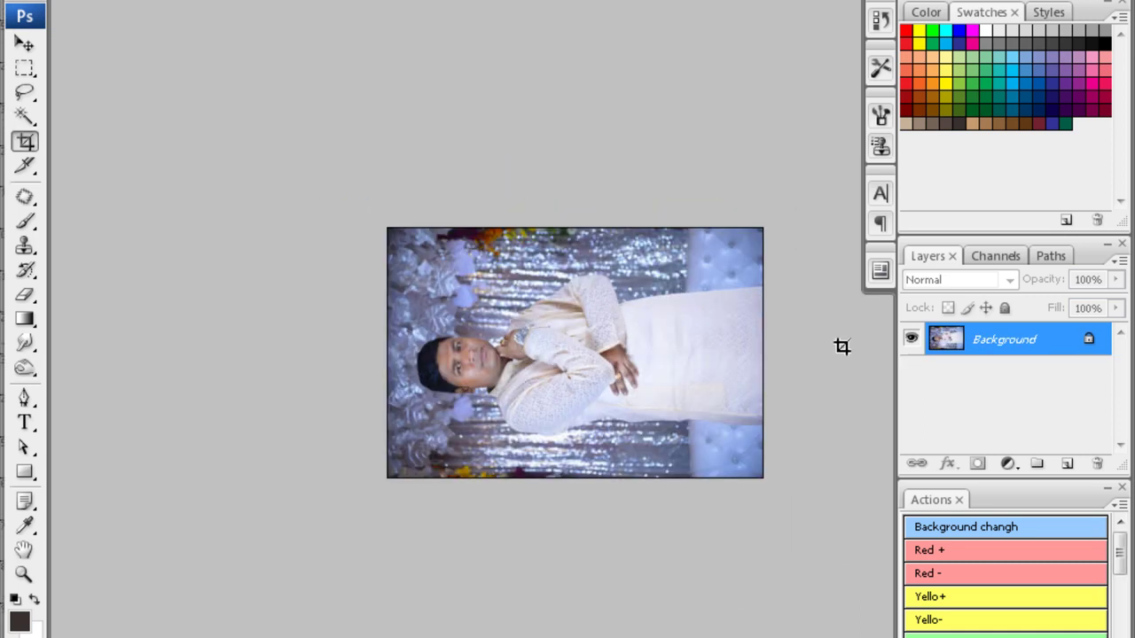
- Apply Noiseware noise reduction to the new upright photo
key("ctrl+plus")
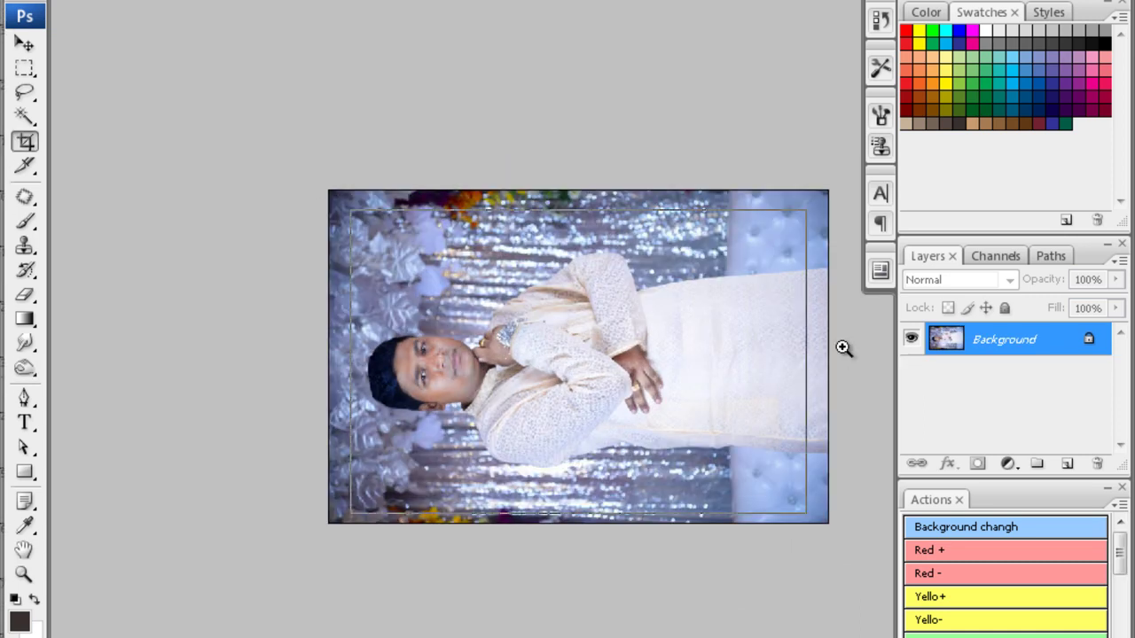
key("ctrl+alt+f")
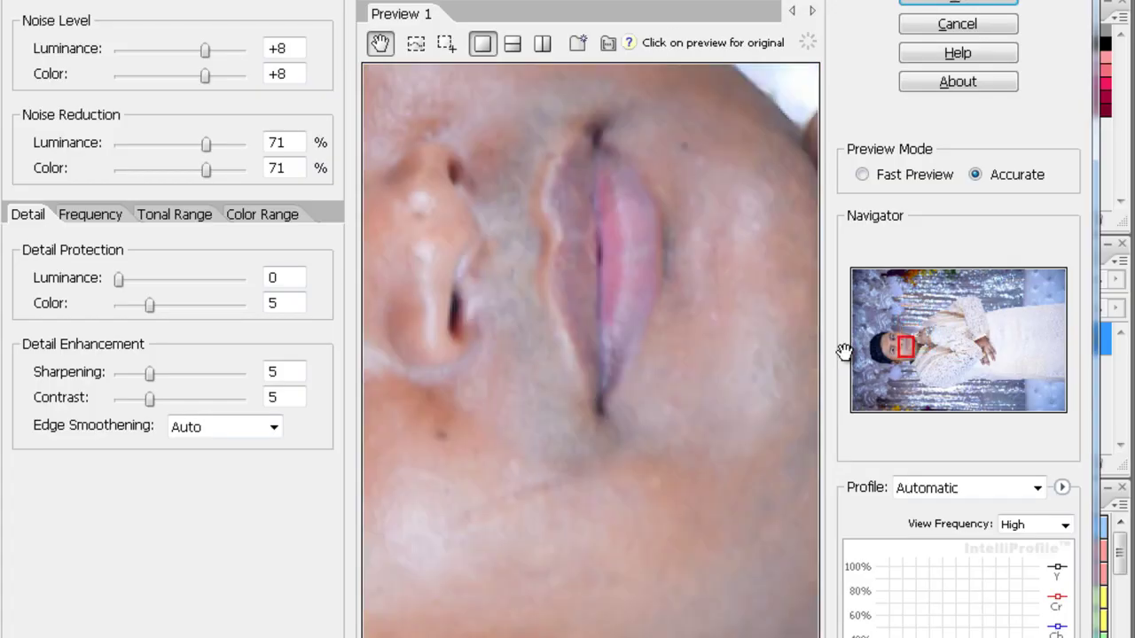
key("Return")
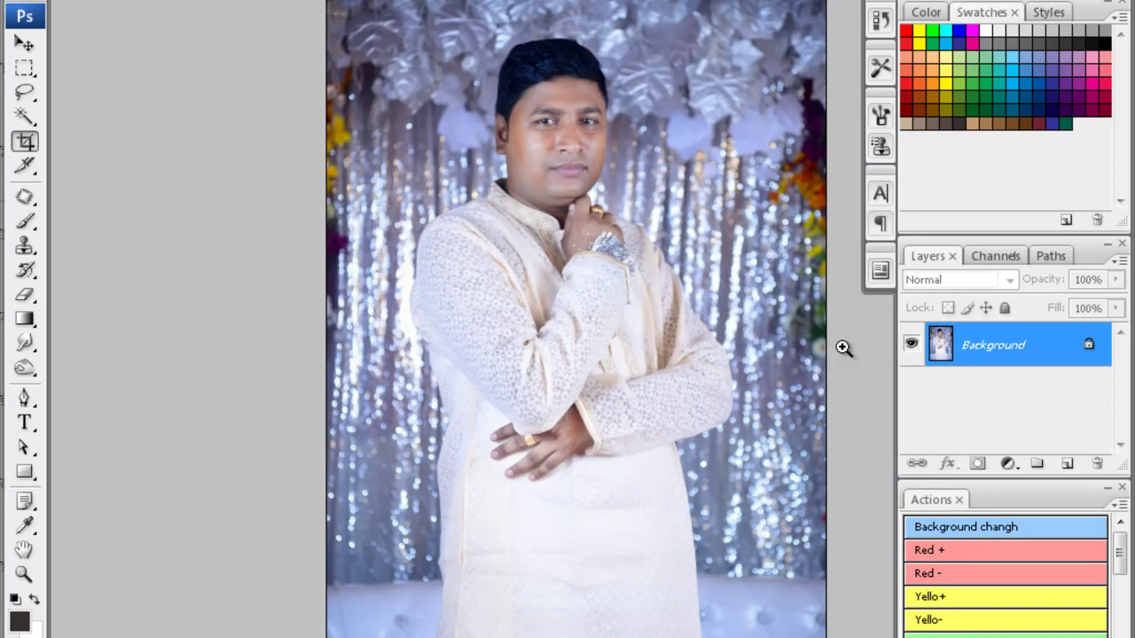
- Magic-wand select the groom's face and feather the selection
left_click(842, 349)
key("w")
key("ctrl+shift+d")
key("ctrl+alt+d")
key("Return")
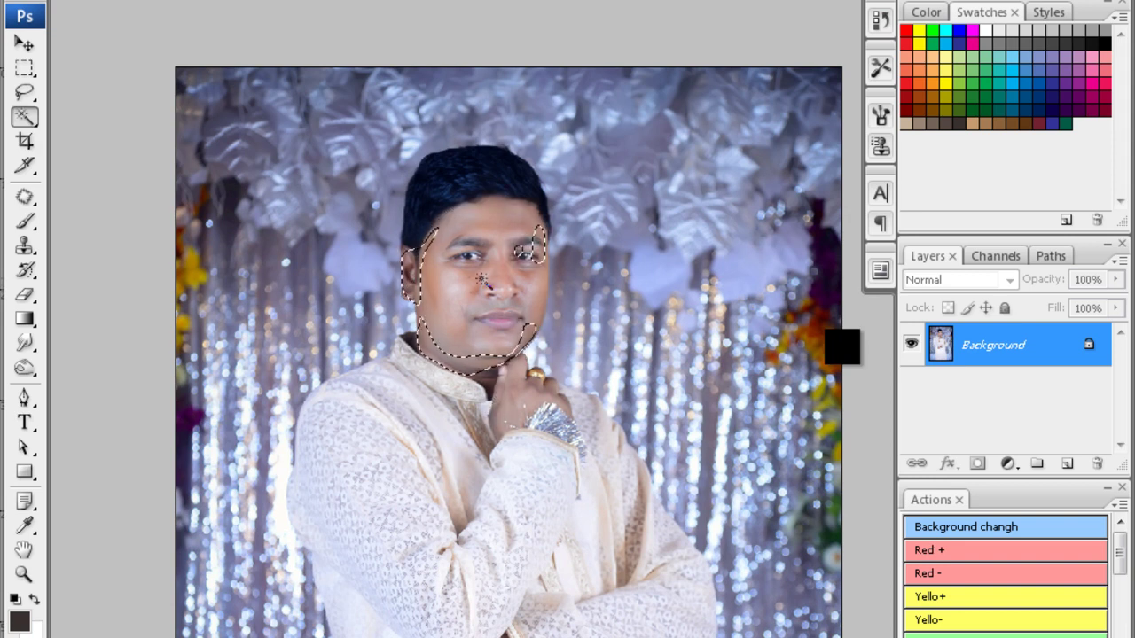
key("ctrl+h")
key("ctrl+plus")
- Apply Selective Color with the Blacks range's Black set to +2
key("alt+i")
key("a")
key("s")
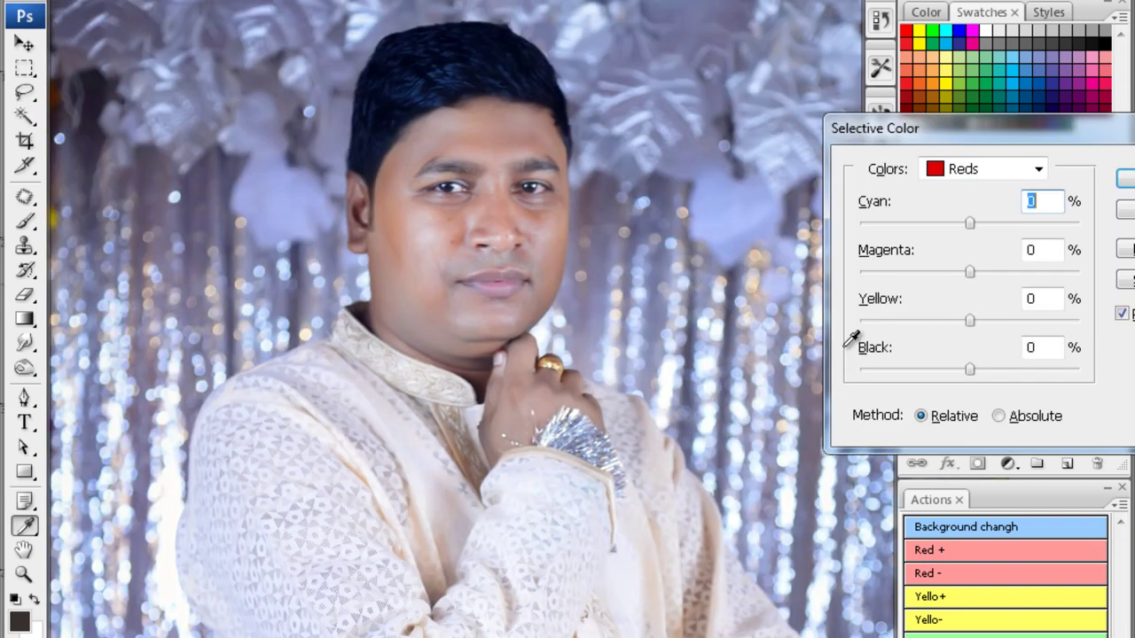
key("alt+Down")
key("End")
key("Return")
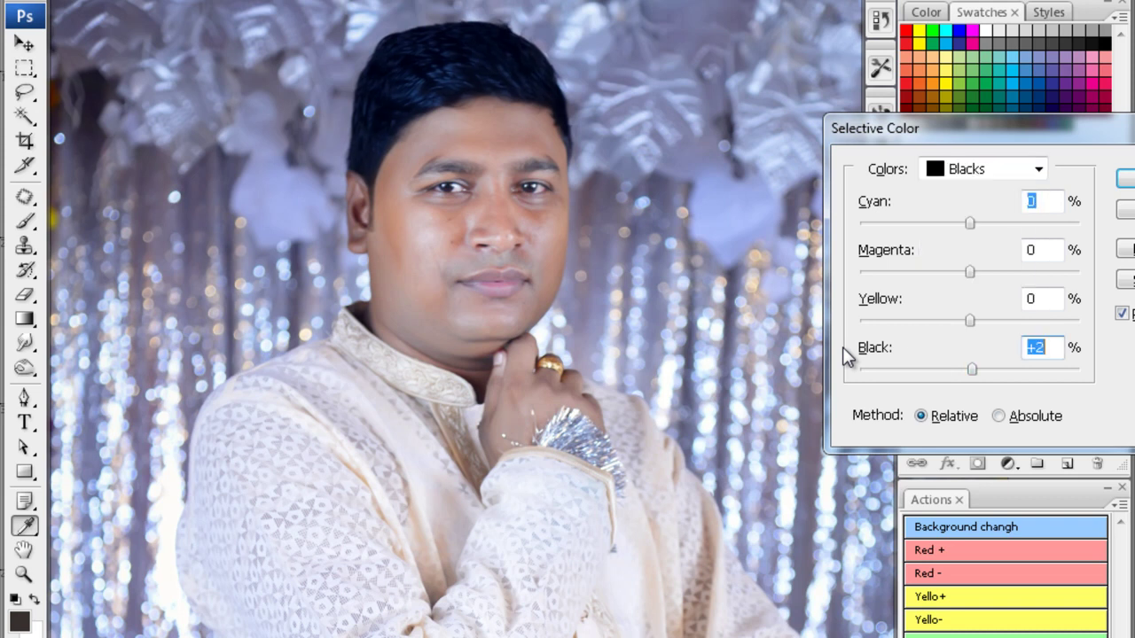
key("Return")
key("ctrl+plus")
- Clone-stamp the cheek blemishes and blur the skin across the face and forehead
scroll(382, 188, "up", 2)
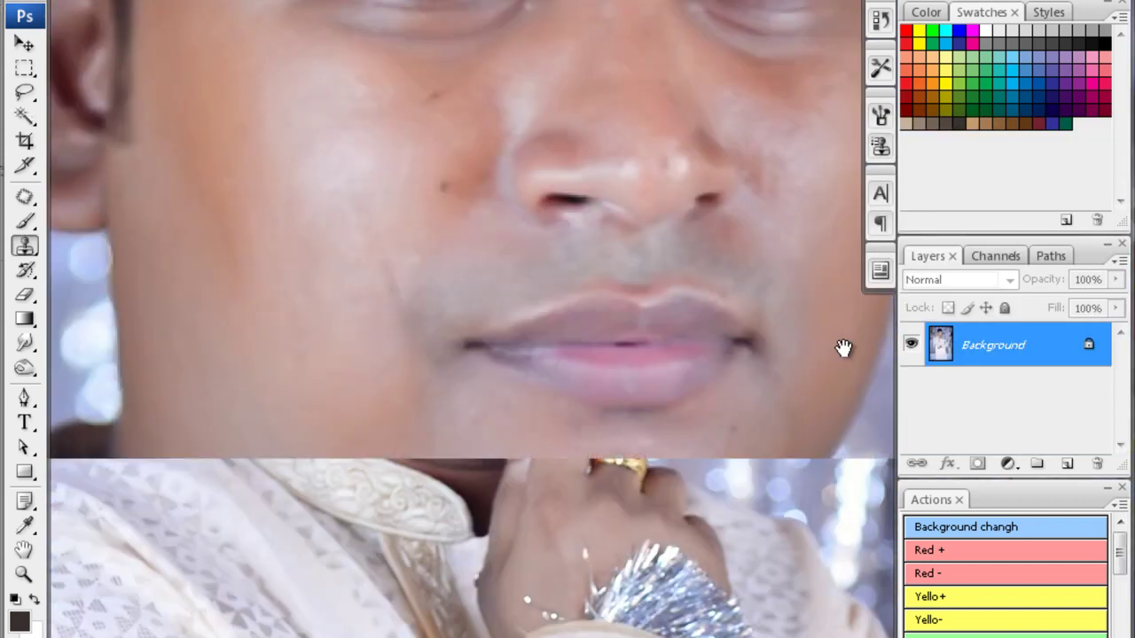
left_click_drag(398, 329, 433, 328)
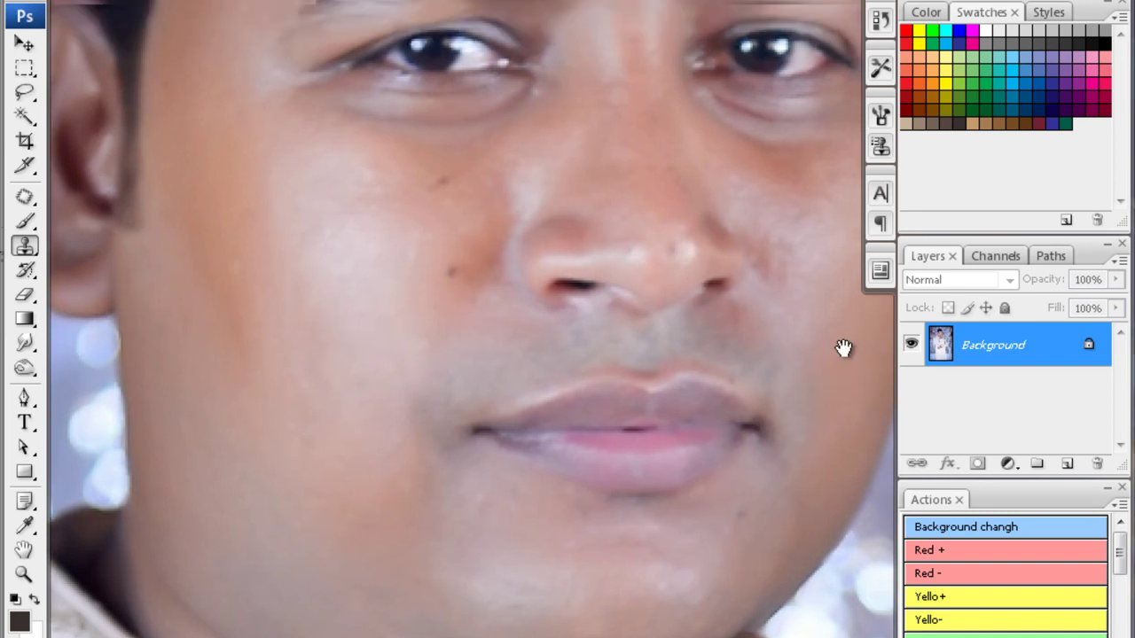
left_click_drag(414, 186, 364, 266)
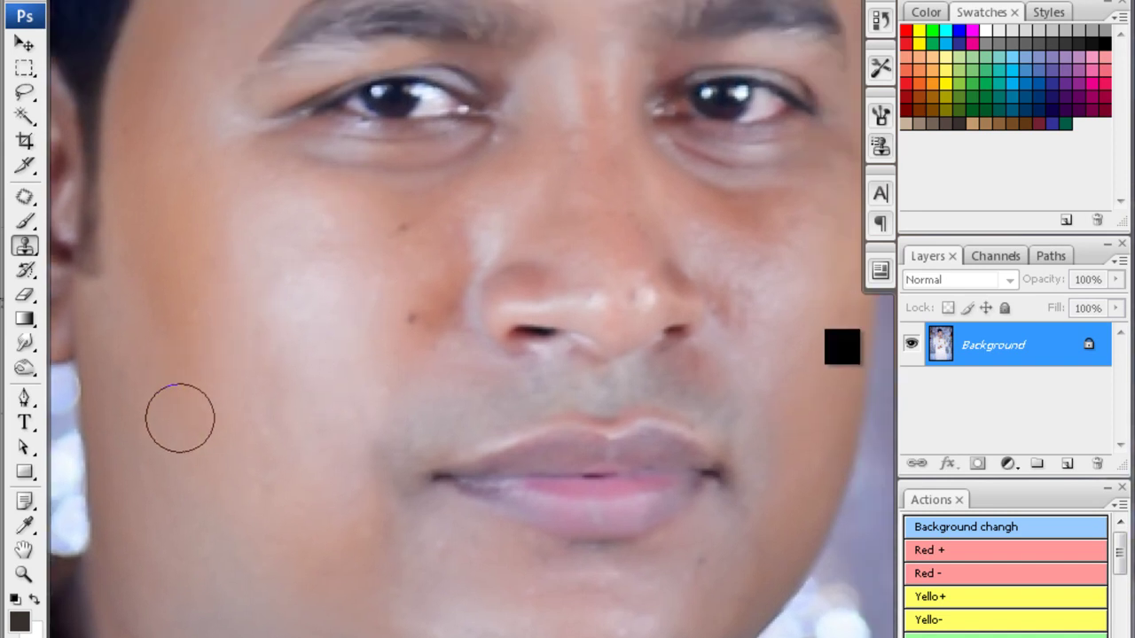
key("r")
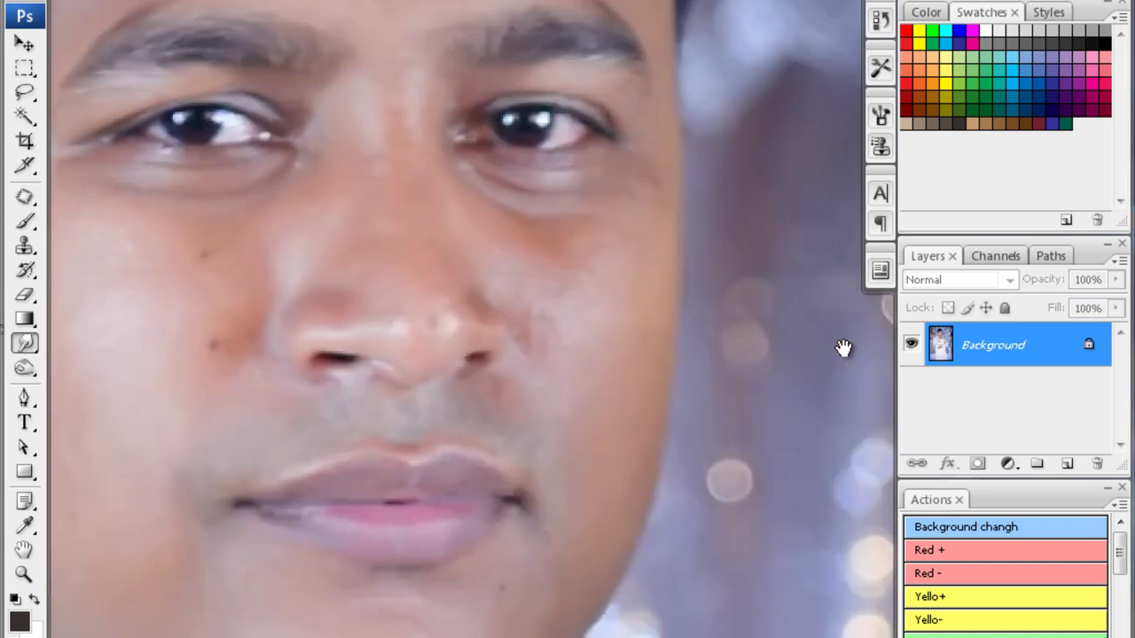
mouse_move(843, 348)
left_mouse_down()
mouse_move(830, 352)
mouse_move(892, 416)
left_mouse_up()
left_click_drag(843, 347, 869, 563)
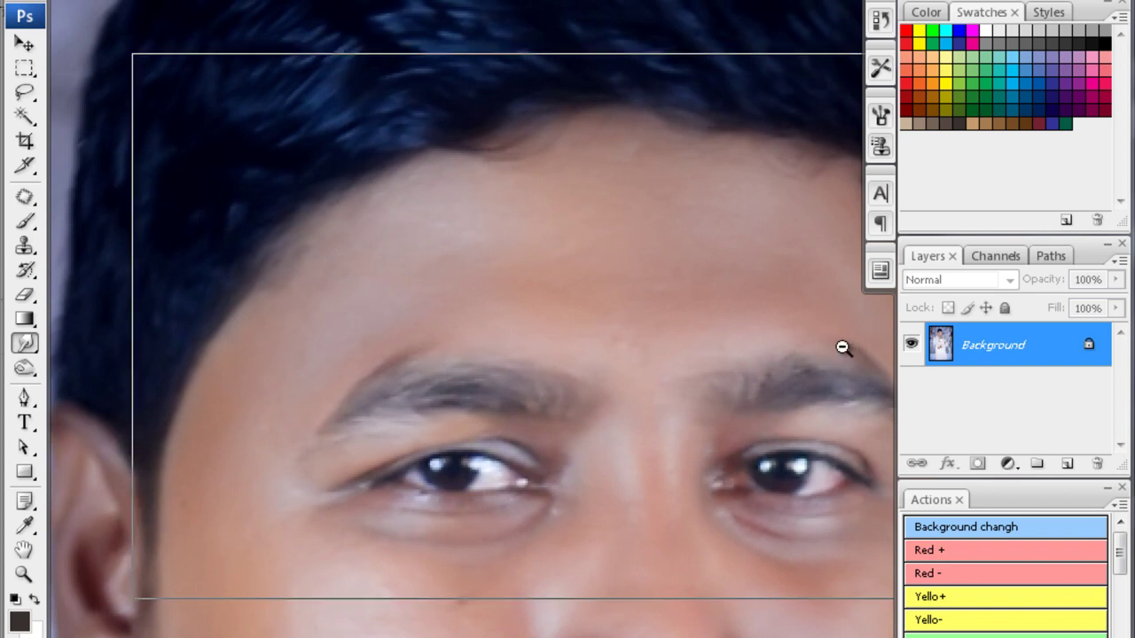
- Save the portrait as a JPEG and close it
key("ctrl+minus")
scroll(843, 348, "down", 3)
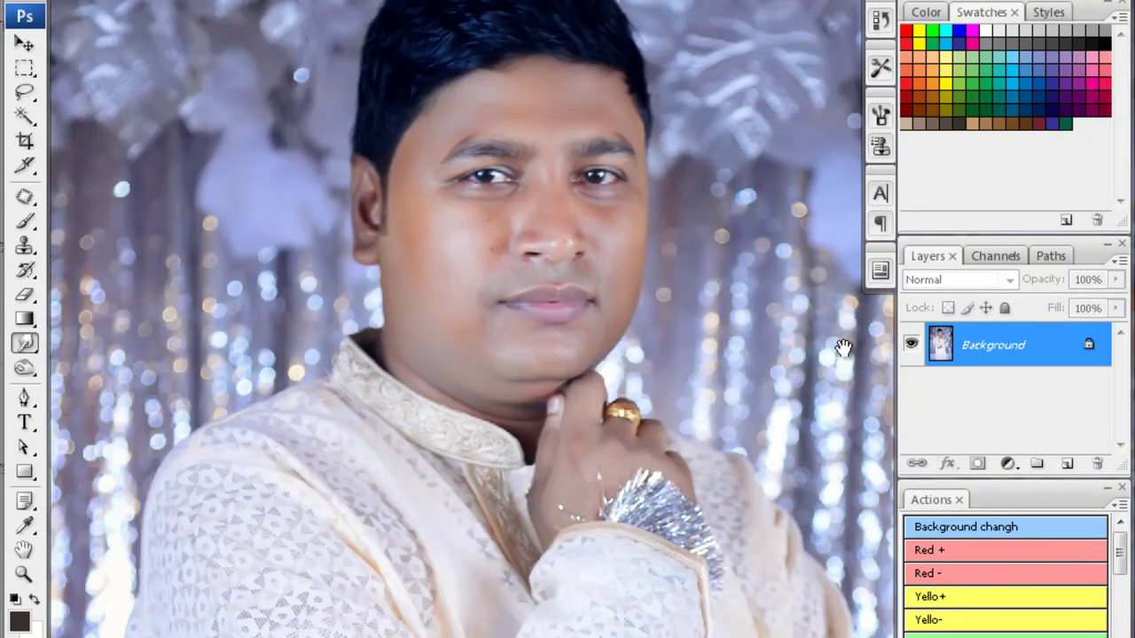
key("ctrl+w")
key("Return")
key("Return")
- Rotate the new groom photo 90° clockwise so it stands upright
key("ctrl+minus")
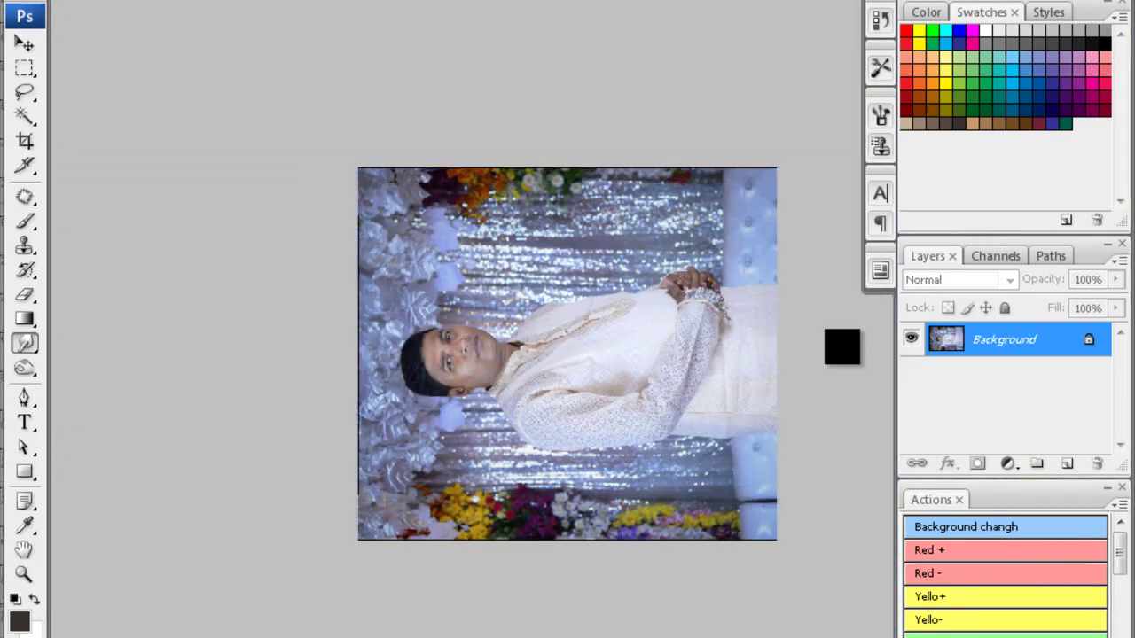
key("ctrl+minus")
key("c")
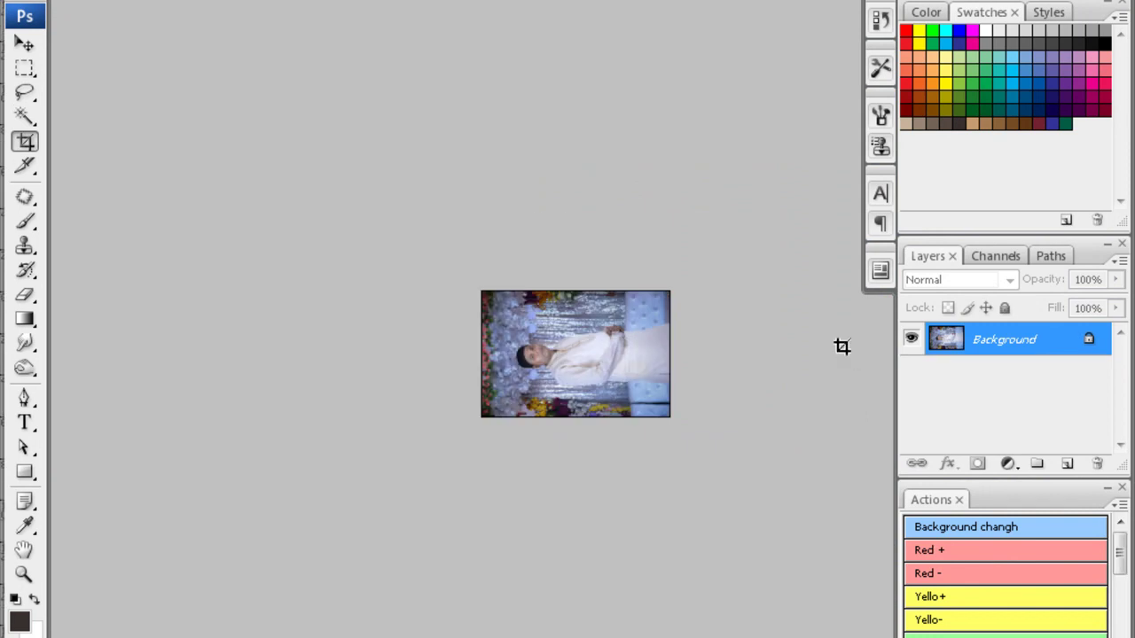
key("ctrl+plus")
key("ctrl+plus")
key("alt+i")
key("Escape")
key("Escape")
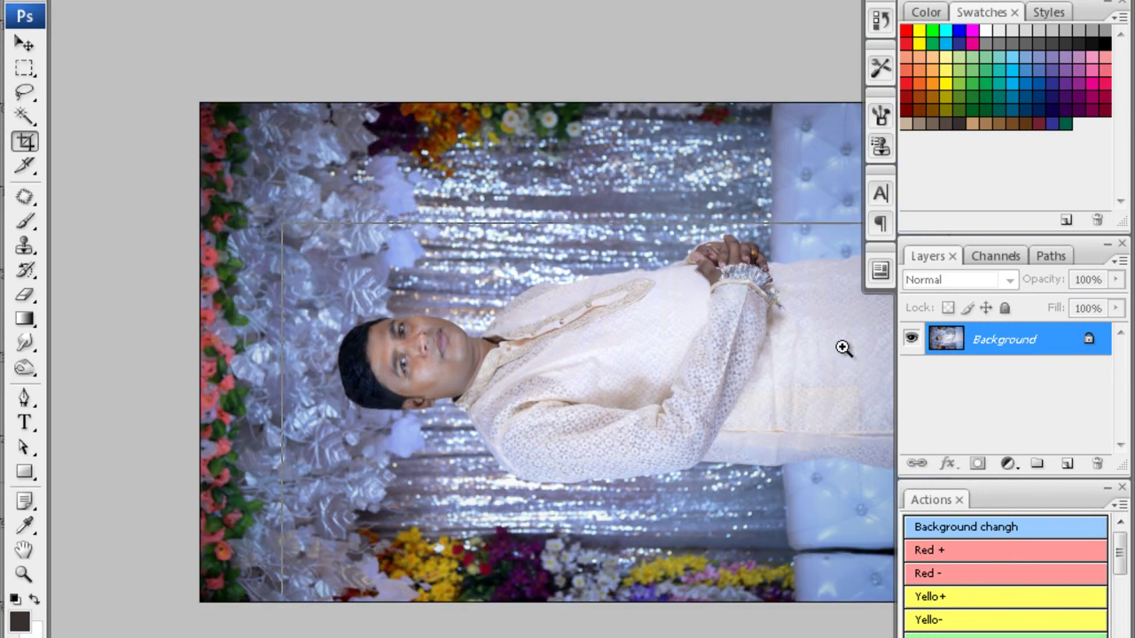
key("ctrl+plus")
key("ctrl+plus")
key("alt+i")
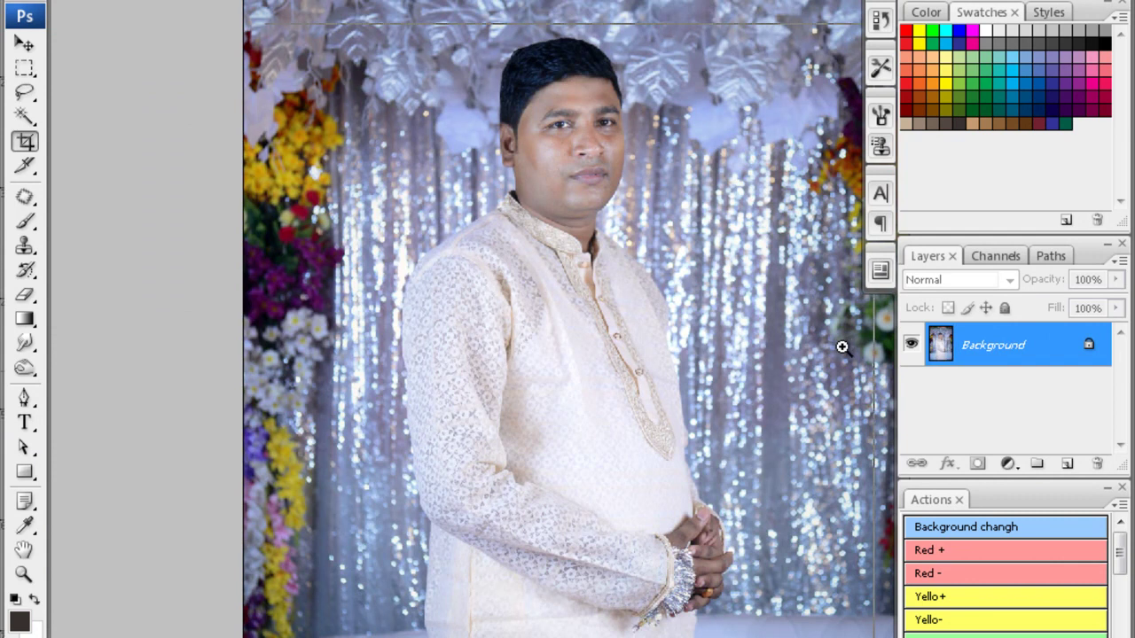
key("ctrl+plus")
- Magic Wand the skin, feather the selection, and brighten it with Curves
key("w")
key("ctrl+alt+d")
key("Return")
key("ctrl+m")
key("Escape")
- Apply Noiseware noise reduction to the selected skin, then zoom in on the face
scroll(842, 348, "up", 5)
scroll(842, 347, "up", 3)
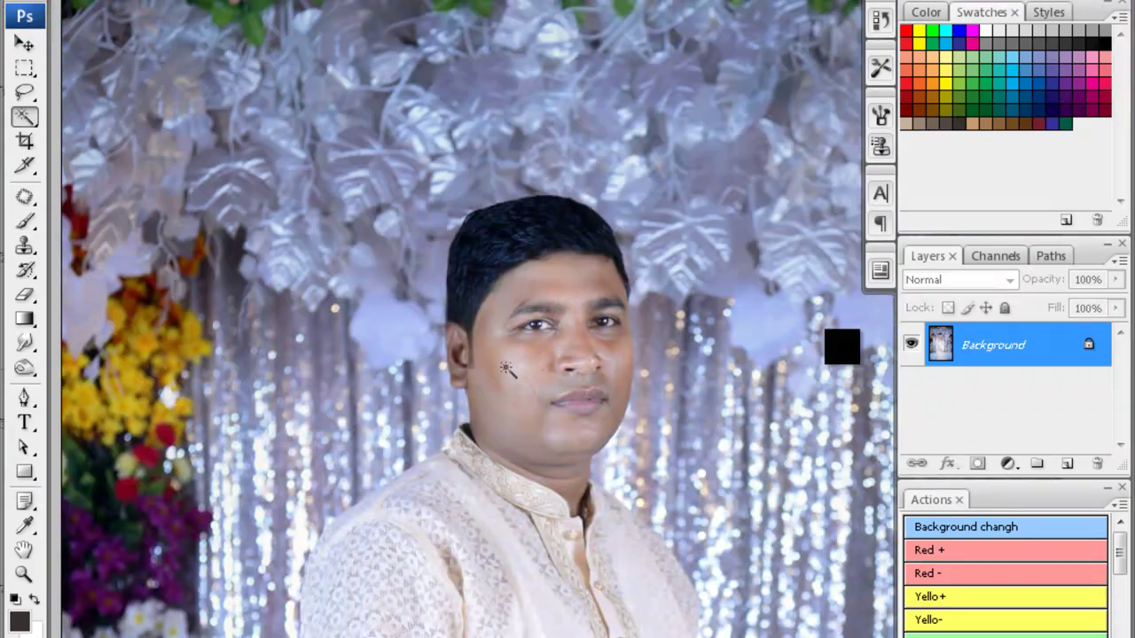
key("ctrl+plus")
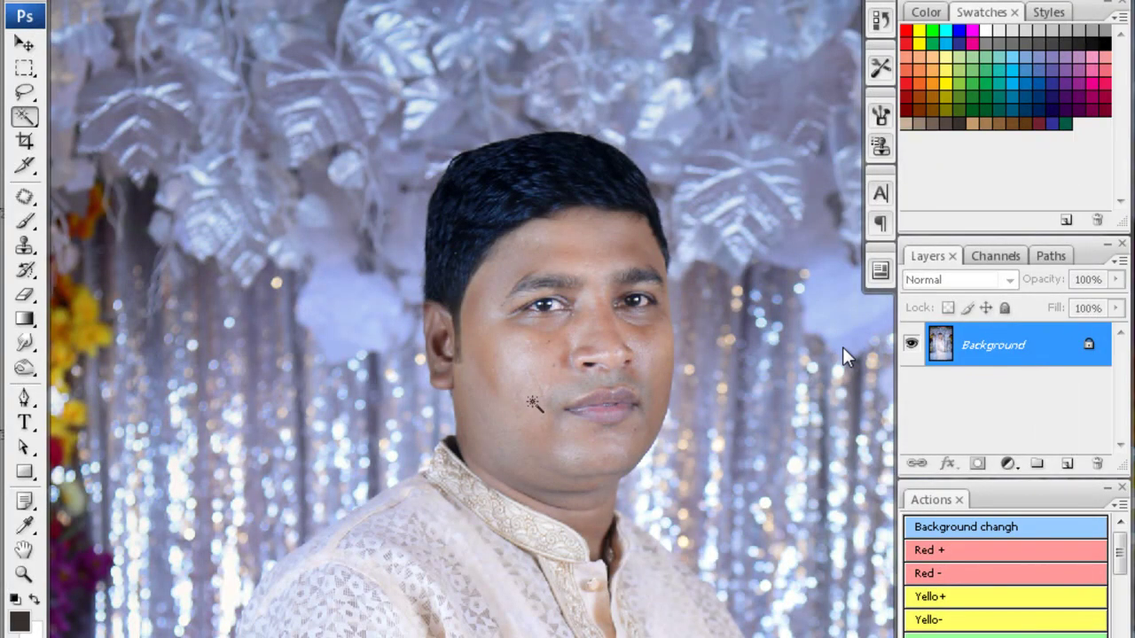
key("s")
key("ctrl+plus")
key("ctrl+plus")
key("ctrl+plus")
scroll(842, 348, "down", 5)
scroll(842, 347, "down", 2)
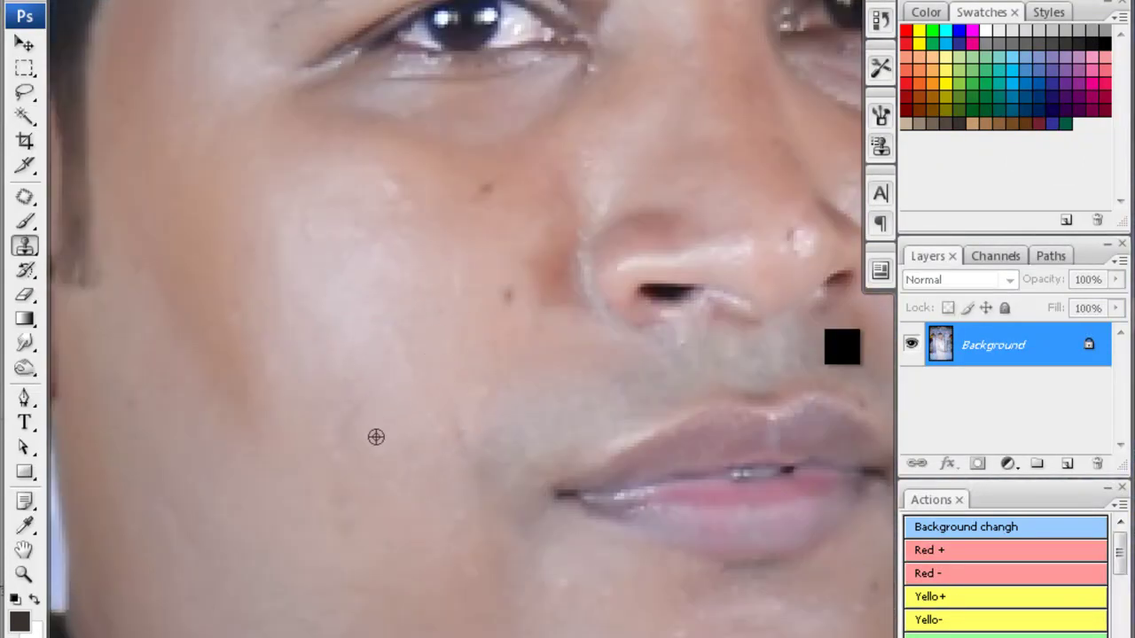
- Clone smooth skin down the cheek beside the nose
scroll(843, 347, "up", 1)
left_click_drag(842, 347, 736, 449)
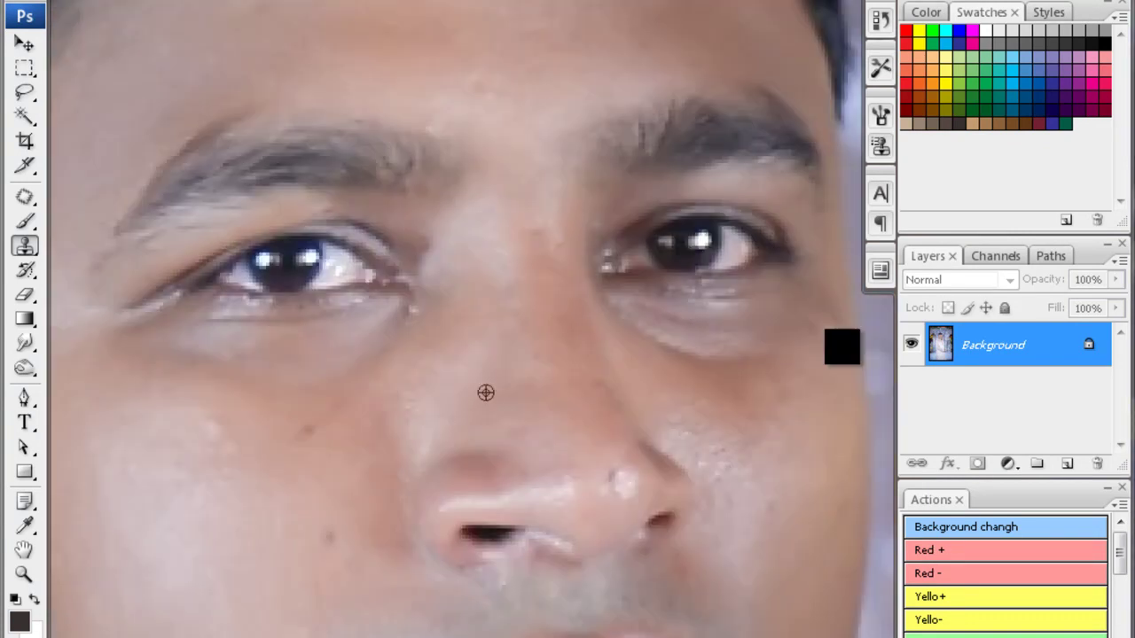
left_click_drag(842, 348, 780, 459)
left_click_drag(842, 348, 651, 244)
left_click_drag(522, 301, 531, 403)
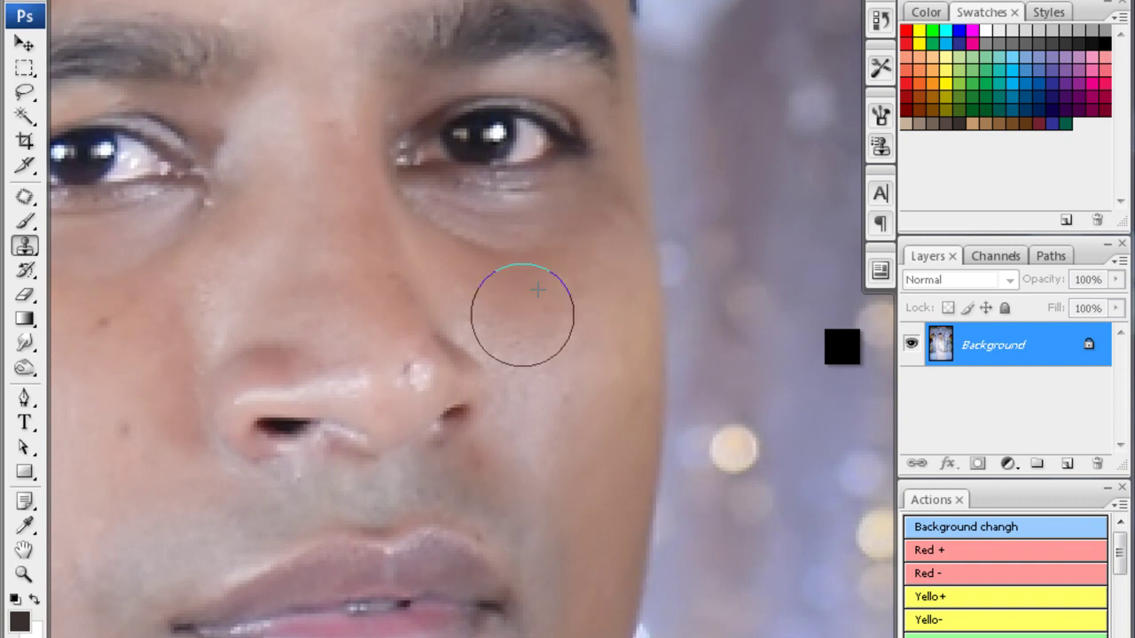
- Sample clean forehead skin and clone it across the forehead, then zoom out
scroll(496, 290, "down", 1)
scroll(443, 289, "down", 1)
scroll(381, 222, "up", 3)
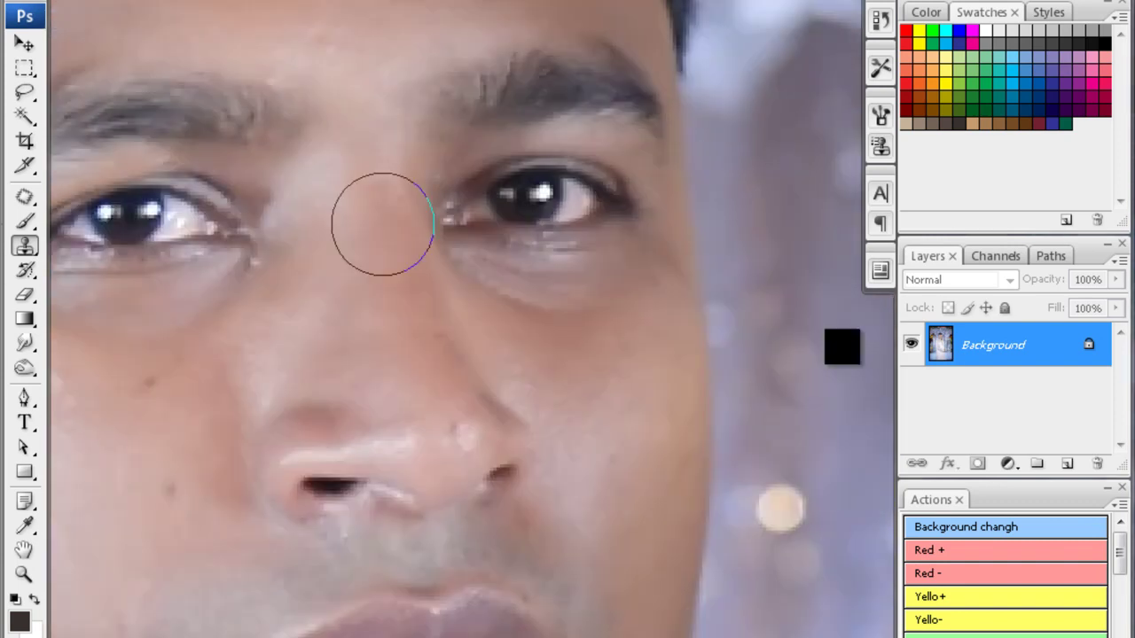
scroll(840, 347, "up", 6)
scroll(840, 346, "up", 3)
scroll(842, 347, "left", 4)
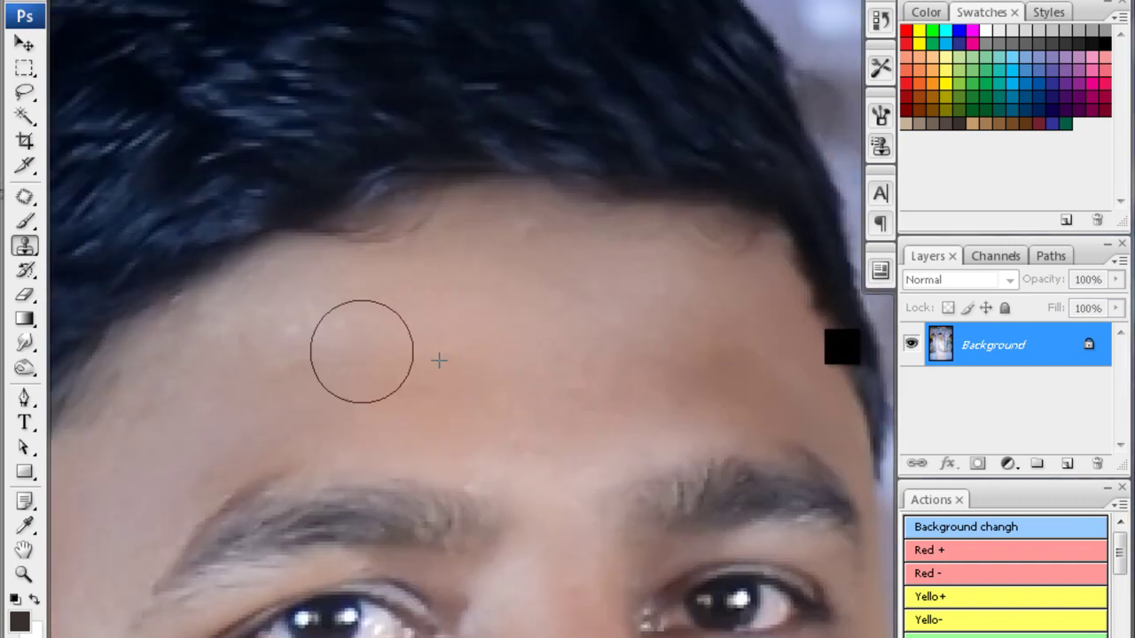
scroll(841, 347, "left", 3)
scroll(326, 358, "left", 1)
scroll(326, 358, "down", 1)
left_click(258, 417, "alt")
scroll(464, 375, "up", 1)
left_click_drag(516, 297, 655, 346)
key("ctrl+minus")
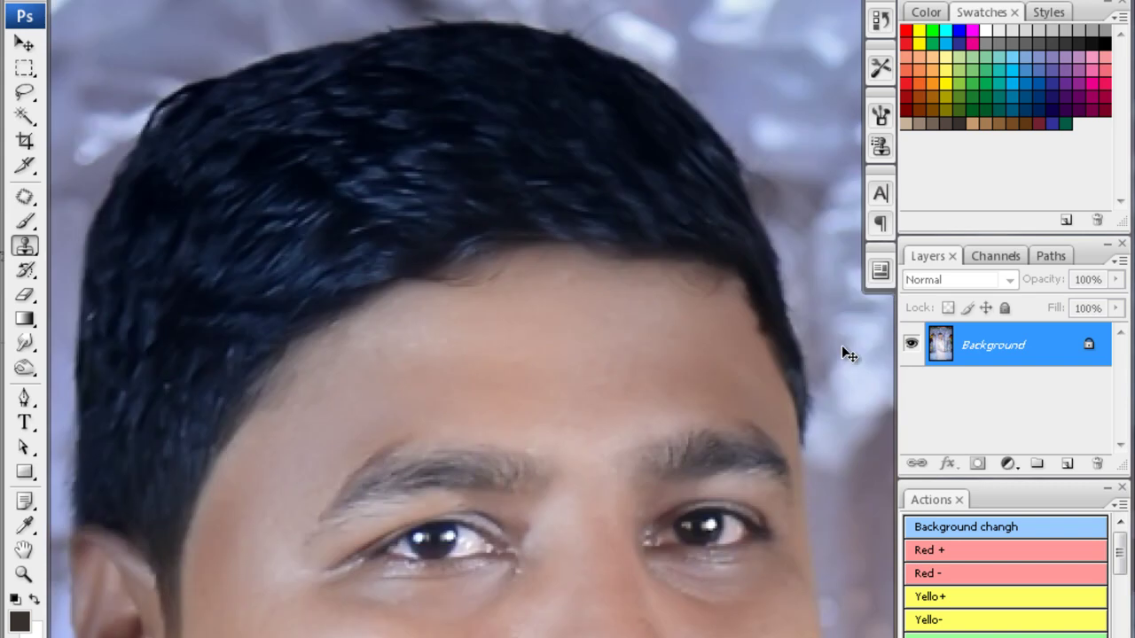
key("ctrl+minus")
key("ctrl+minus")
key("ctrl+minus")
key("ctrl+minus")
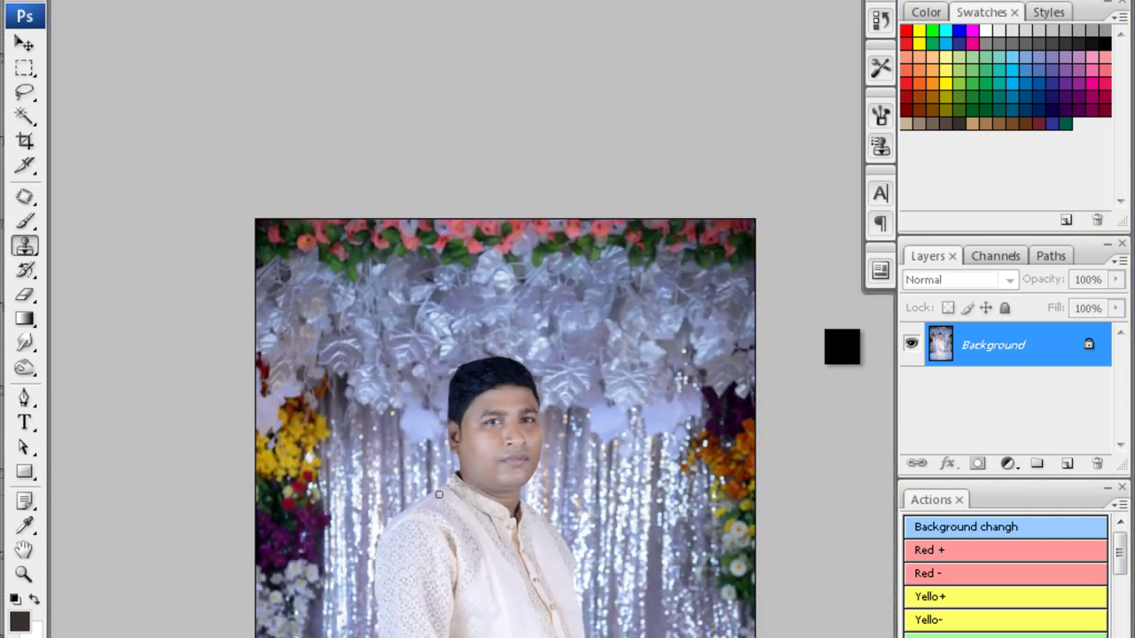
- Pan around the upright portrait's edges and zoom out to show the whole photo
scroll(843, 346, "down", 3)
scroll(842, 346, "down", 5)
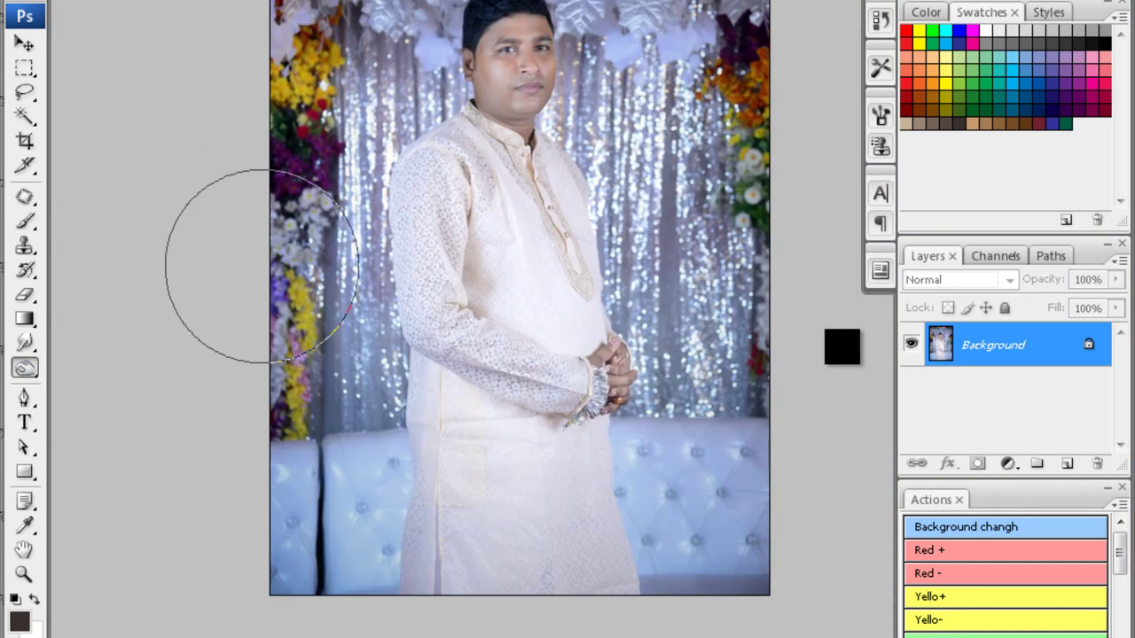
scroll(842, 346, "up", 5)
scroll(842, 347, "up", 3)
scroll(842, 347, "right", 3)
scroll(610, 271, "down", 3)
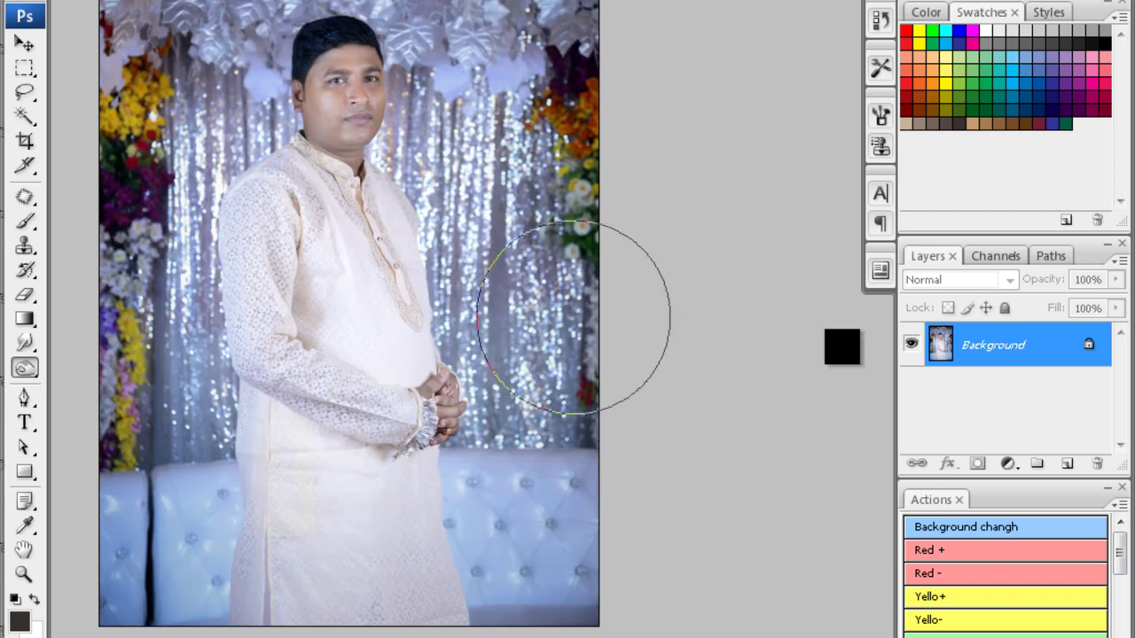
key("ctrl+minus")
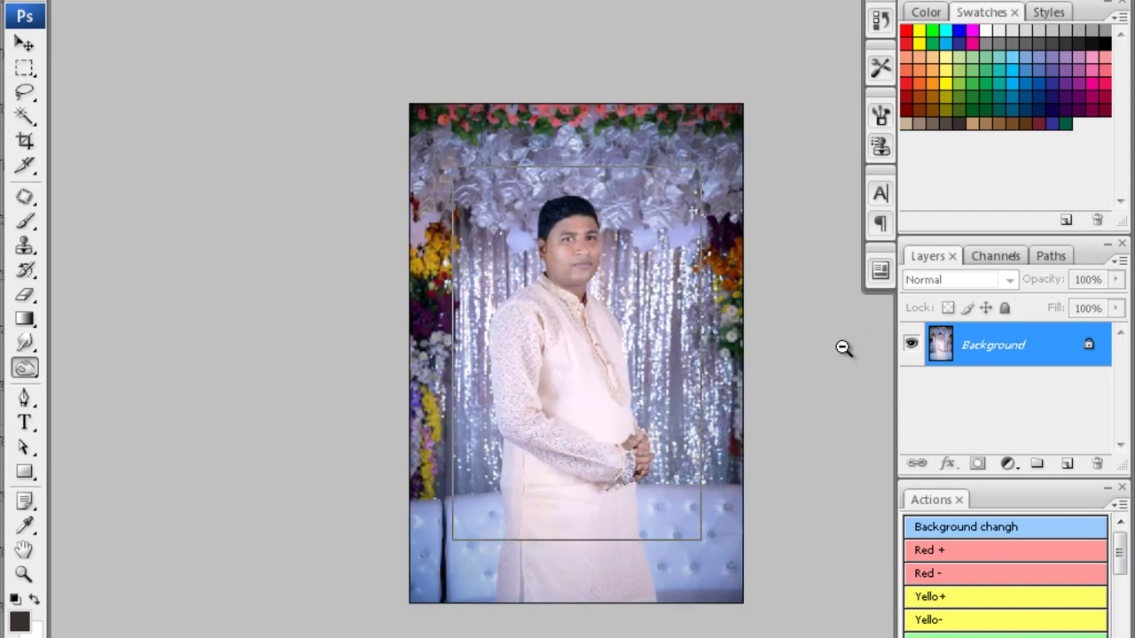
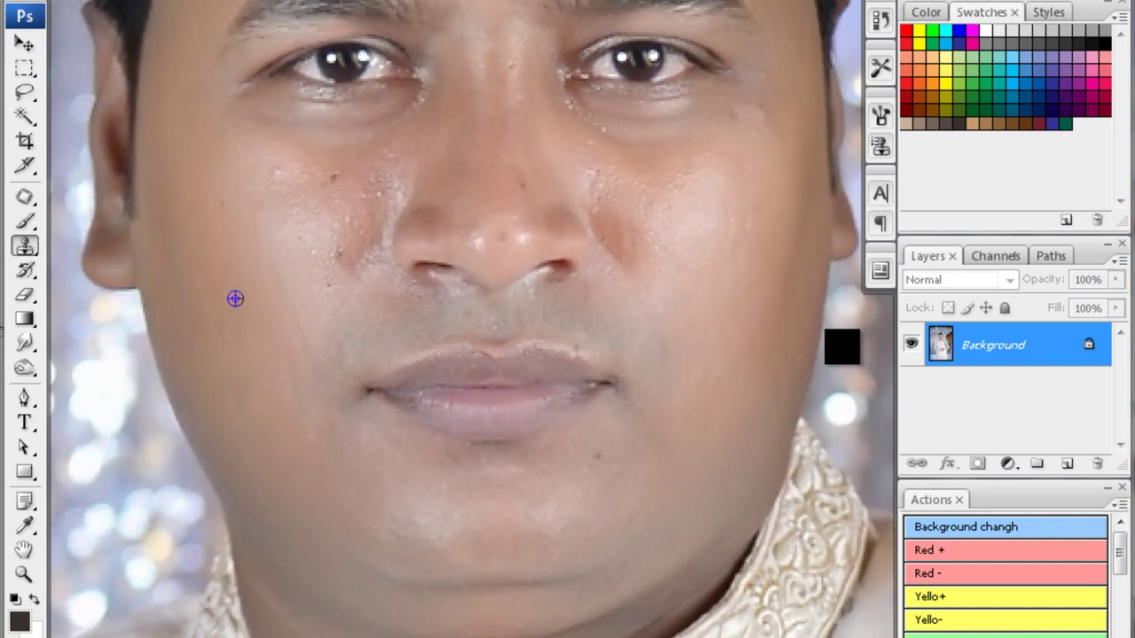
- Clone clean skin over the white specks on the groom's cheek beside the nose
left_click(357, 147, "alt")
mouse_move(364, 189)
left_mouse_down()
mouse_move(372, 216)
mouse_move(362, 246)
left_mouse_up()
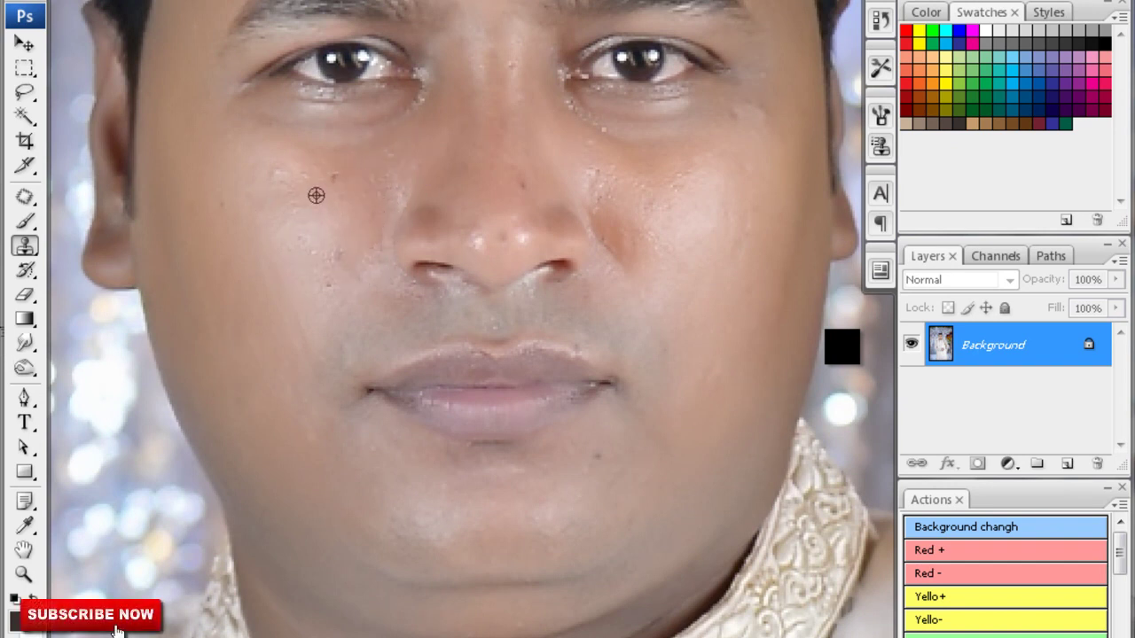
scroll(527, 203, "right", 3)
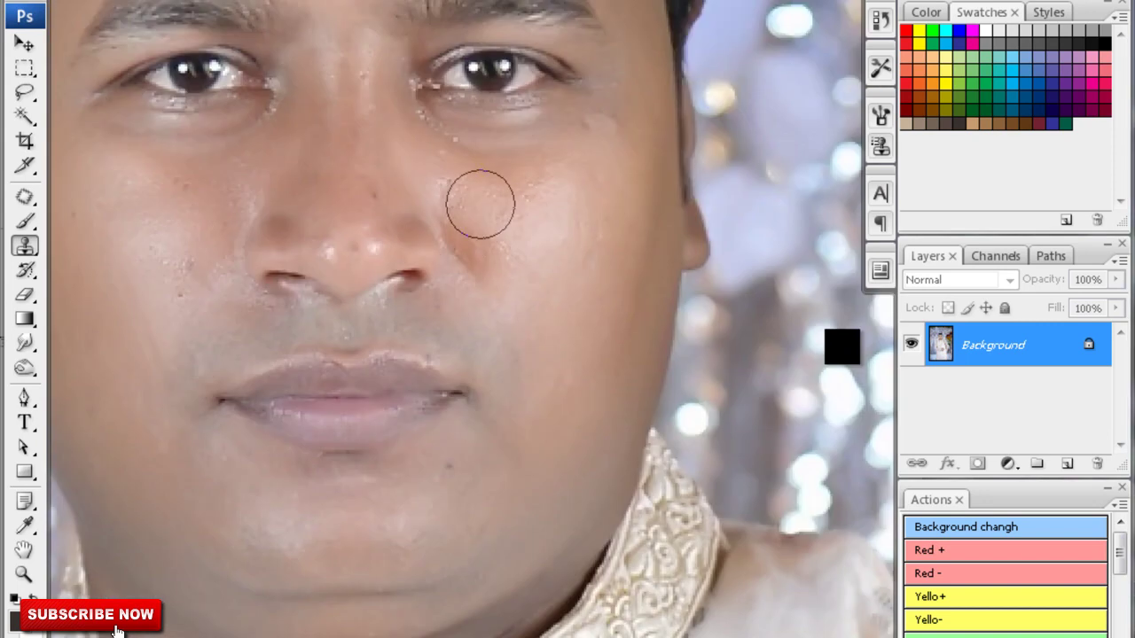
scroll(390, 144, "left", 1)
scroll(390, 145, "up", 1)
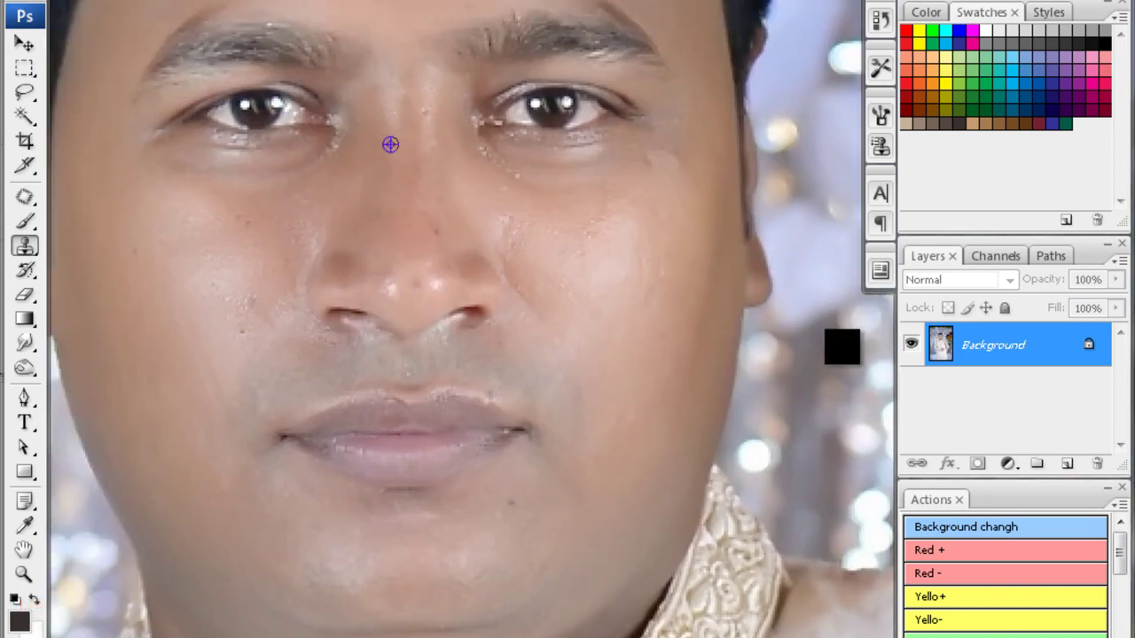
scroll(362, 227, "left", 1)
scroll(362, 227, "up", 1)
scroll(319, 237, "left", 1)
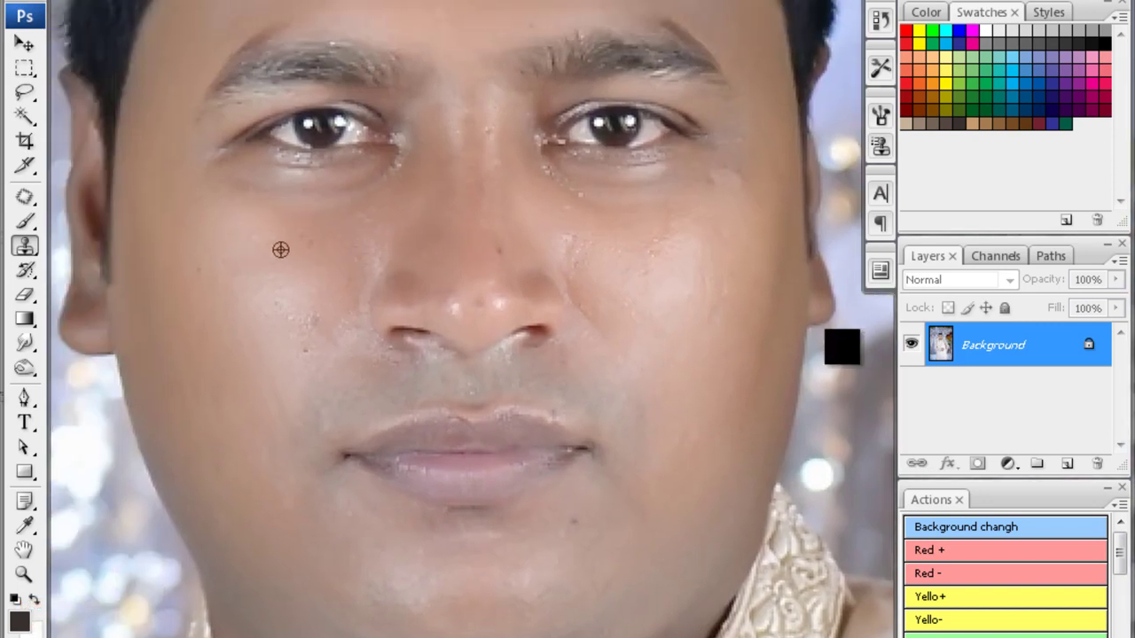
scroll(364, 276, "right", 2)
scroll(384, 270, "up", 1)
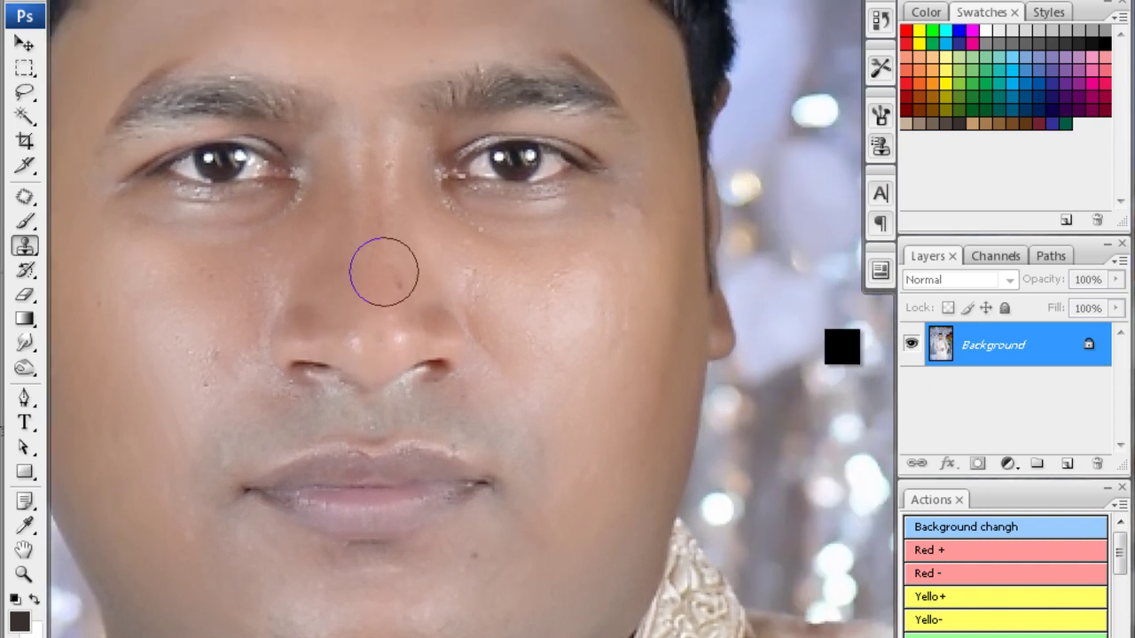
- Switch to the Dodge tool and pan out to view the whole photo
key("o")
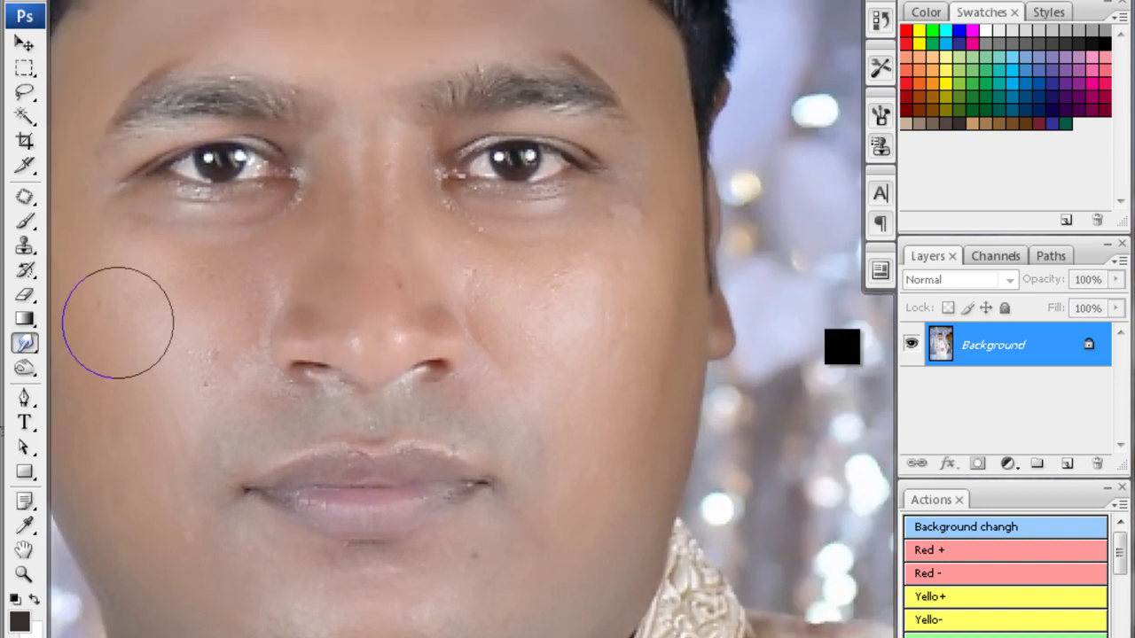
scroll(471, 314, "right", 2)
scroll(471, 314, "down", 1)
scroll(496, 399, "down", 3)
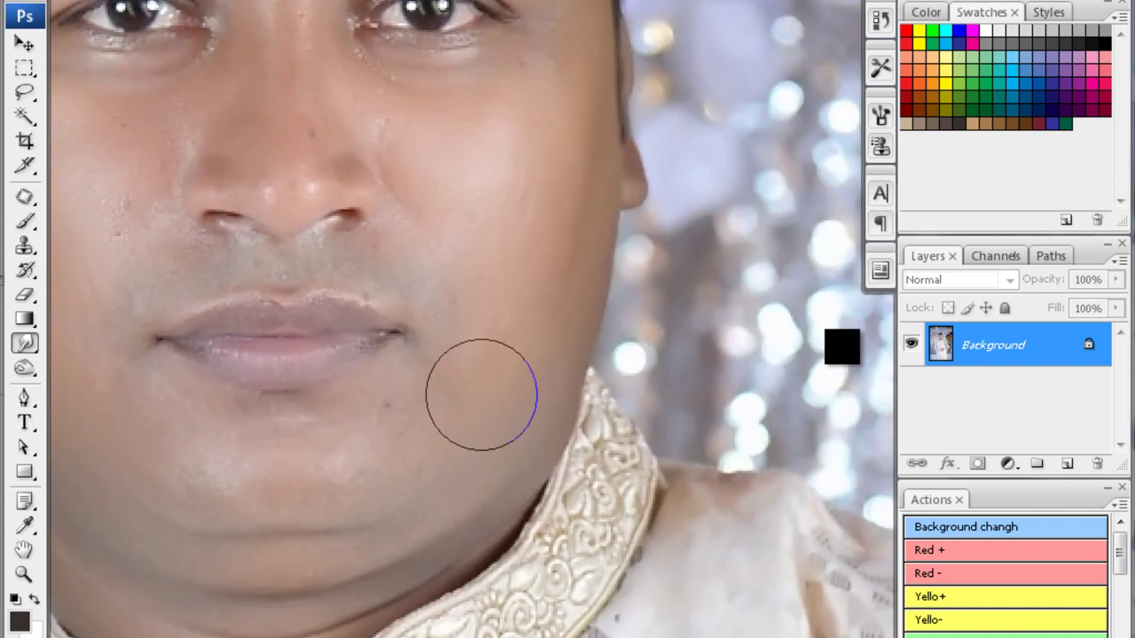
scroll(443, 416, "left", 4)
scroll(443, 417, "down", 2)
scroll(399, 355, "left", 4)
scroll(399, 354, "up", 2)
scroll(360, 242, "up", 3)
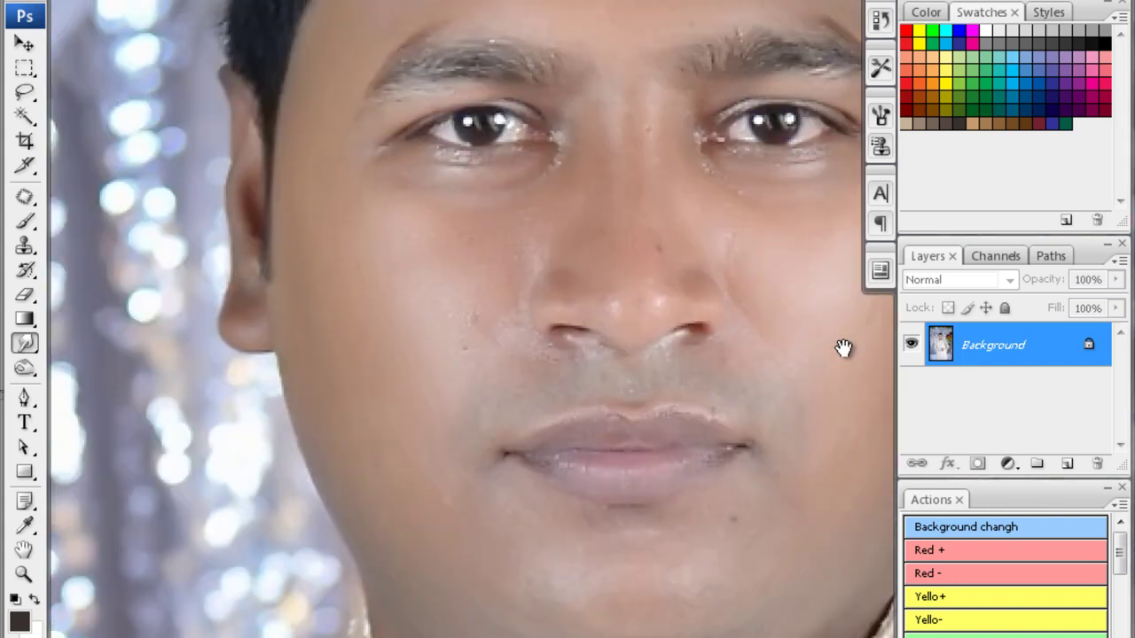
scroll(344, 367, "up", 8)
scroll(680, 248, "right", 5)
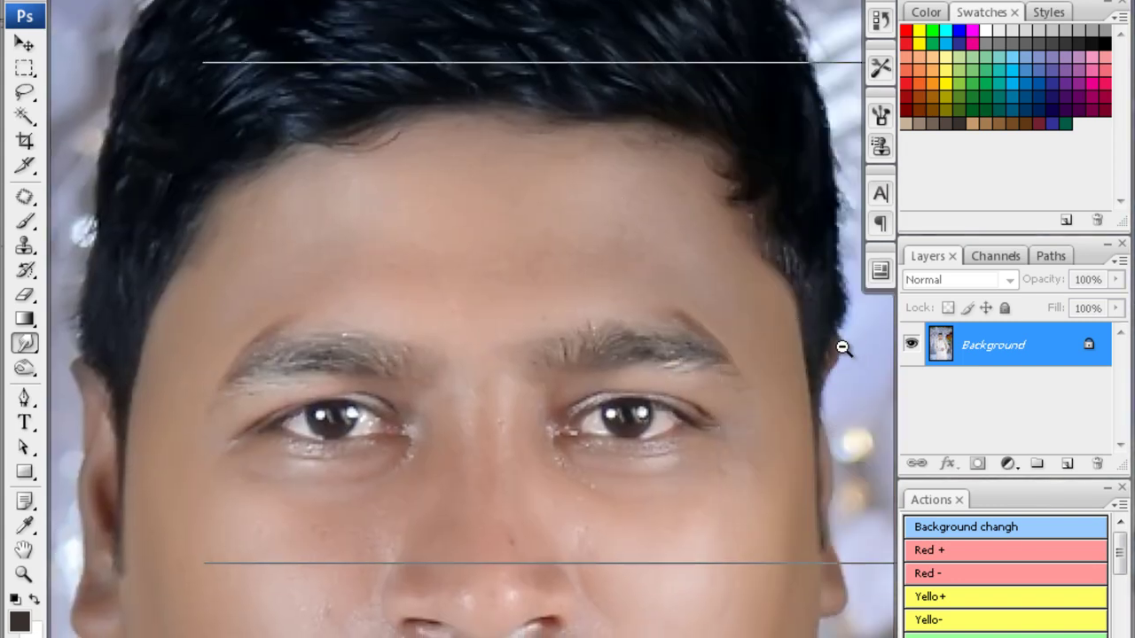
scroll(621, 301, "down", 1)
scroll(847, 353, "down", 4)
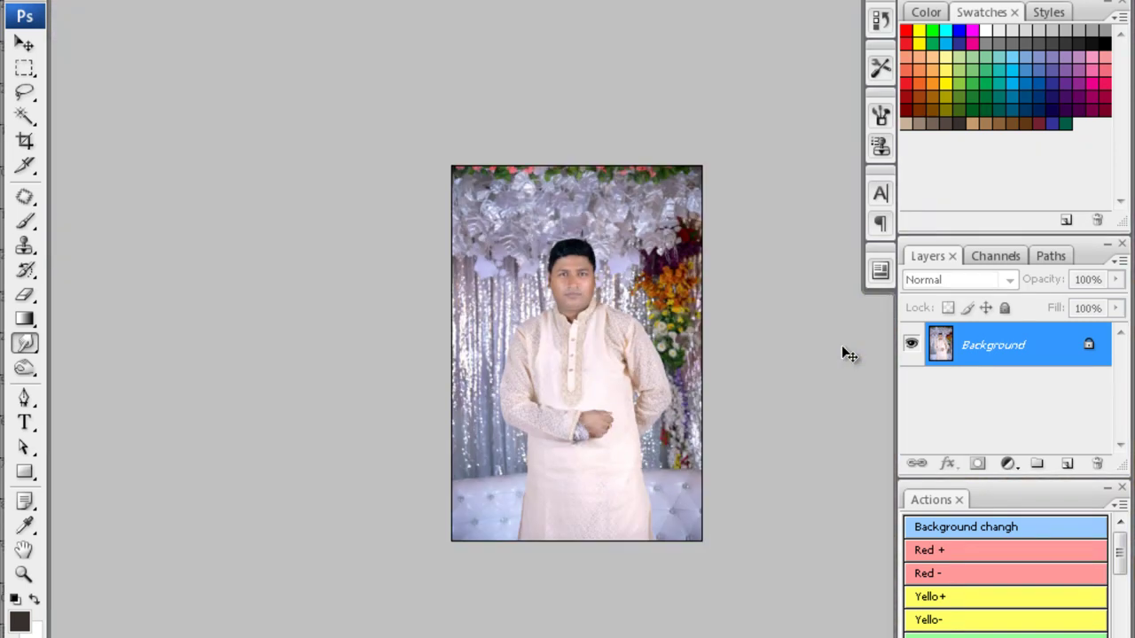
- Bring up the next sideways groom portrait and enlarge it on screen
key("c")
scroll(841, 346, "down", 1)
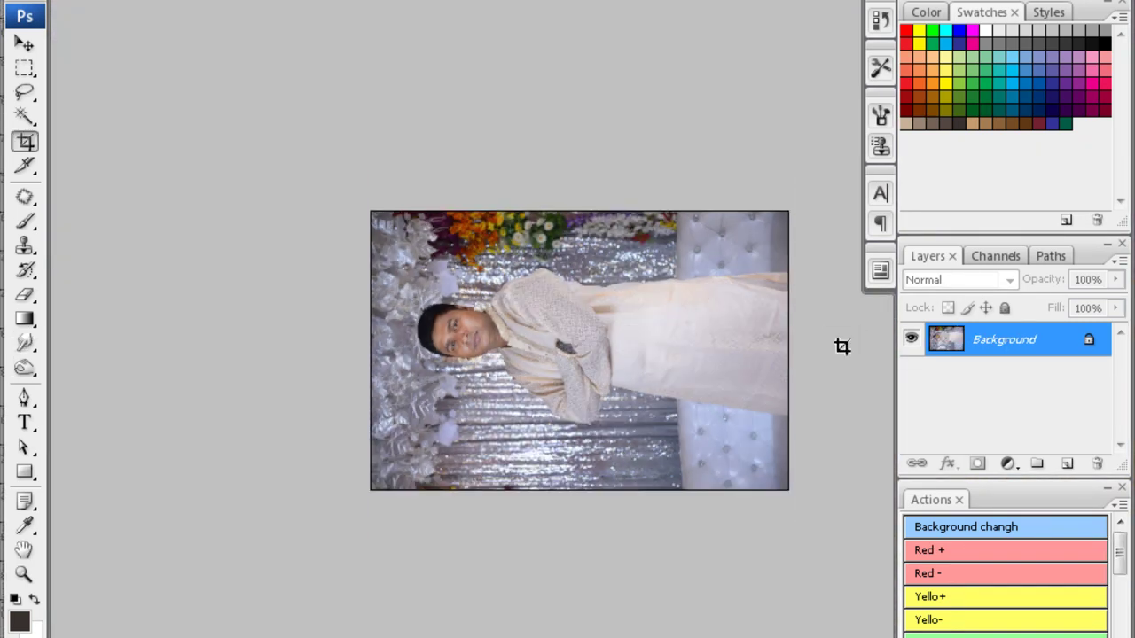
scroll(841, 345, "down", 2)
key("alt+w")
key("Escape")
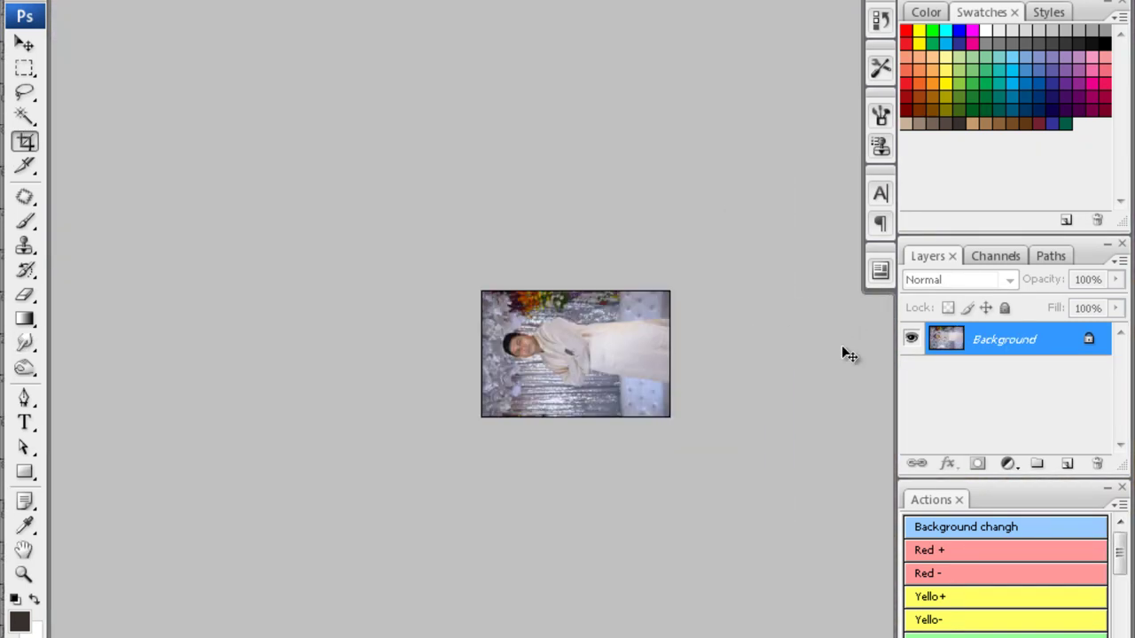
- Rotate the portrait upright and apply Noiseware noise reduction at 71% luminance and colour
scroll(842, 347, "up", 2)
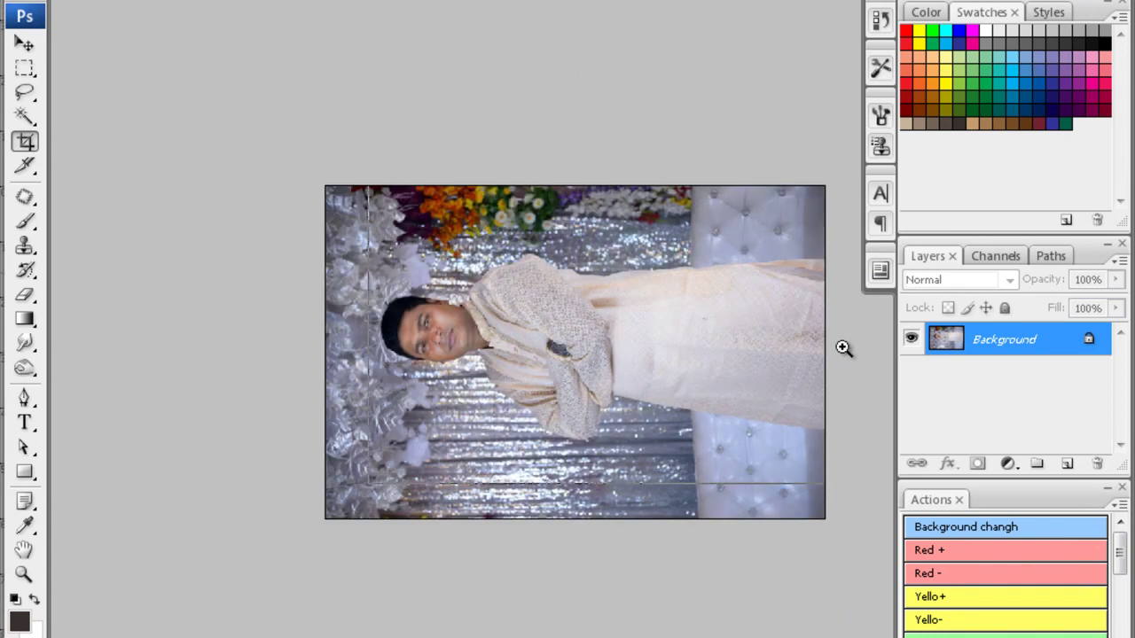
scroll(842, 347, "up", 1)
scroll(842, 347, "up", 1)
key("ctrl+z")
scroll(842, 347, "up", 1)
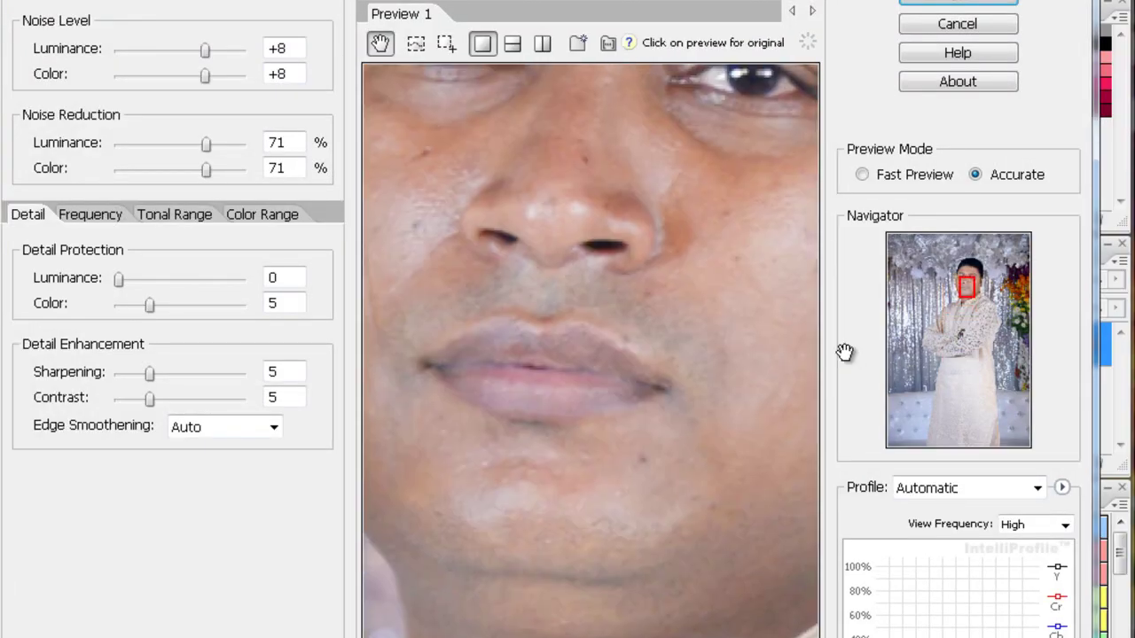
key("Return")
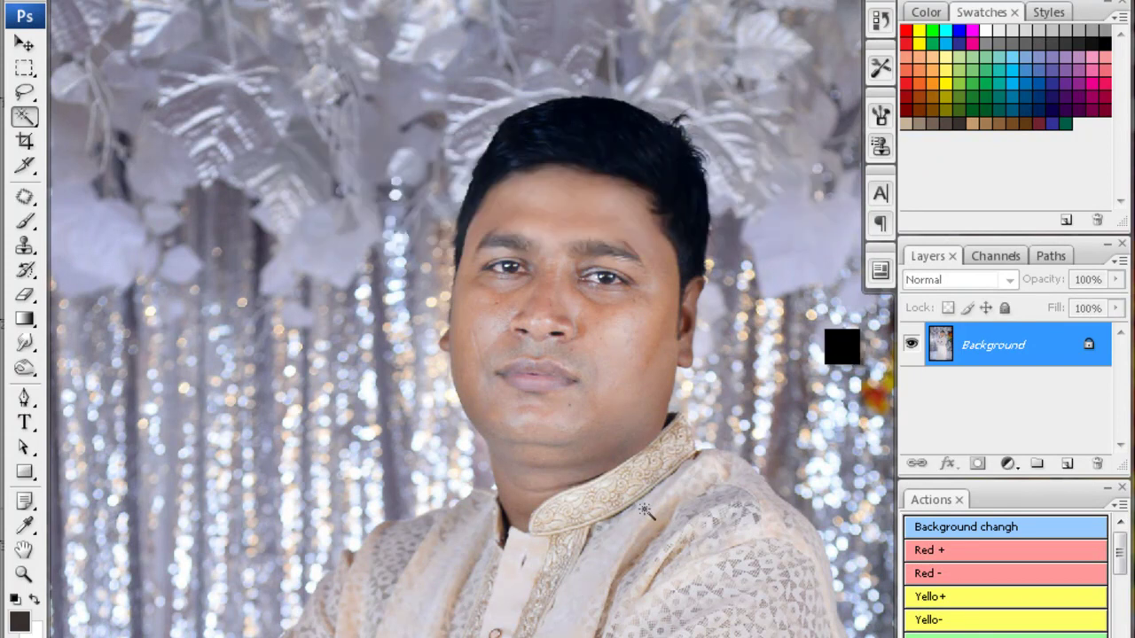
- Zoom in on the face and clone clean skin over the mark beside the nose
key("ctrl+plus")
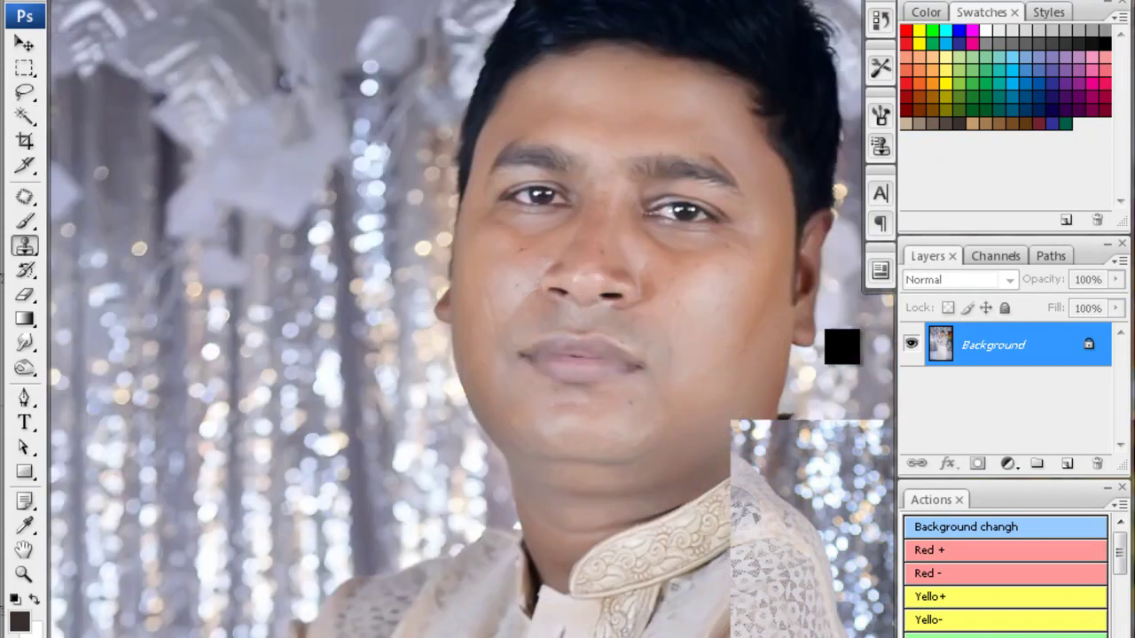
key("ctrl+plus")
key("s")
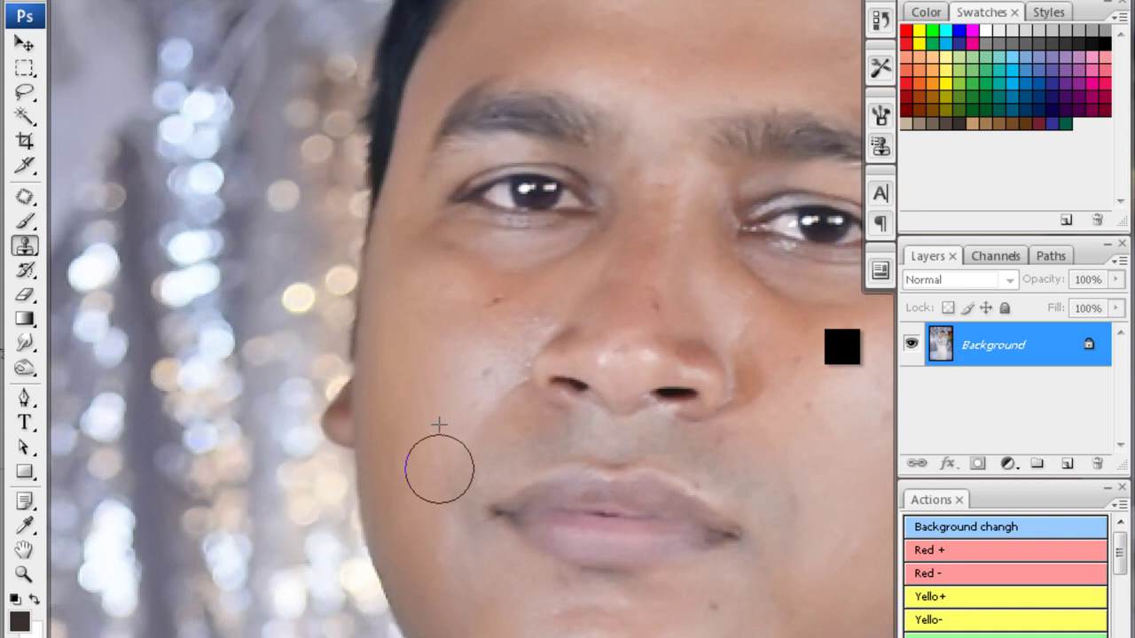
scroll(431, 362, "up", 1)
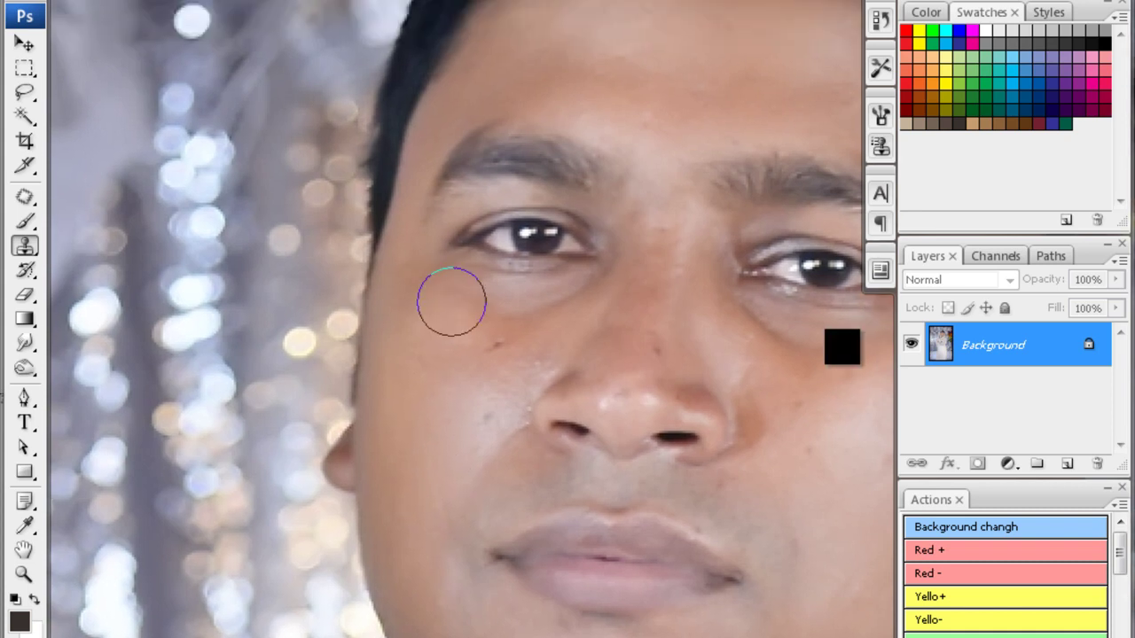
left_click_drag(841, 346, 739, 369)
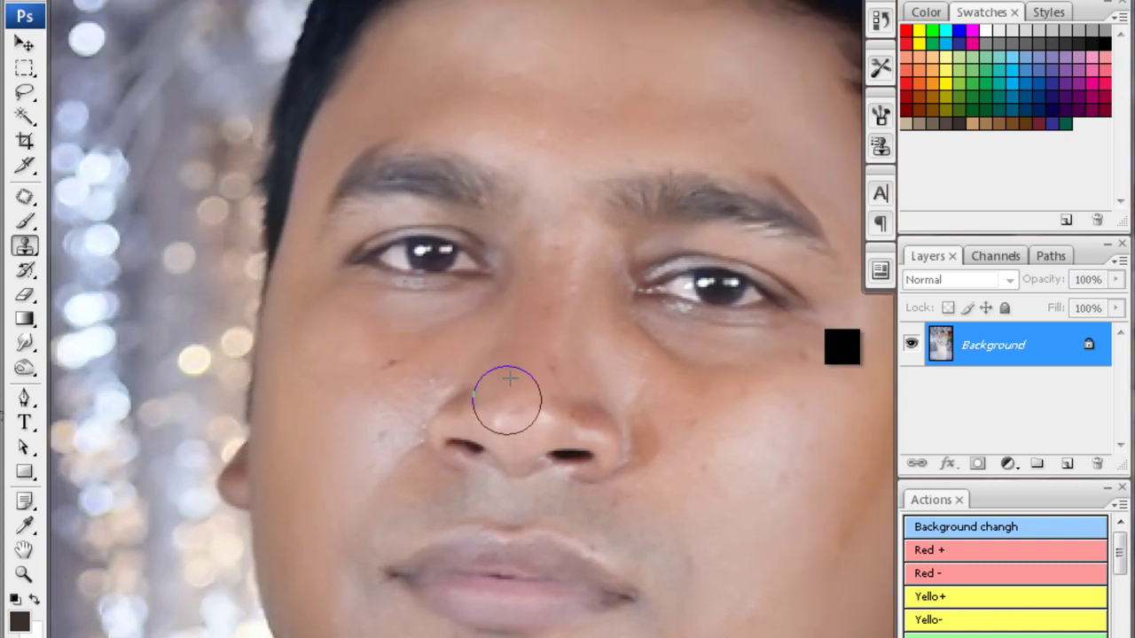
left_click_drag(842, 346, 809, 319)
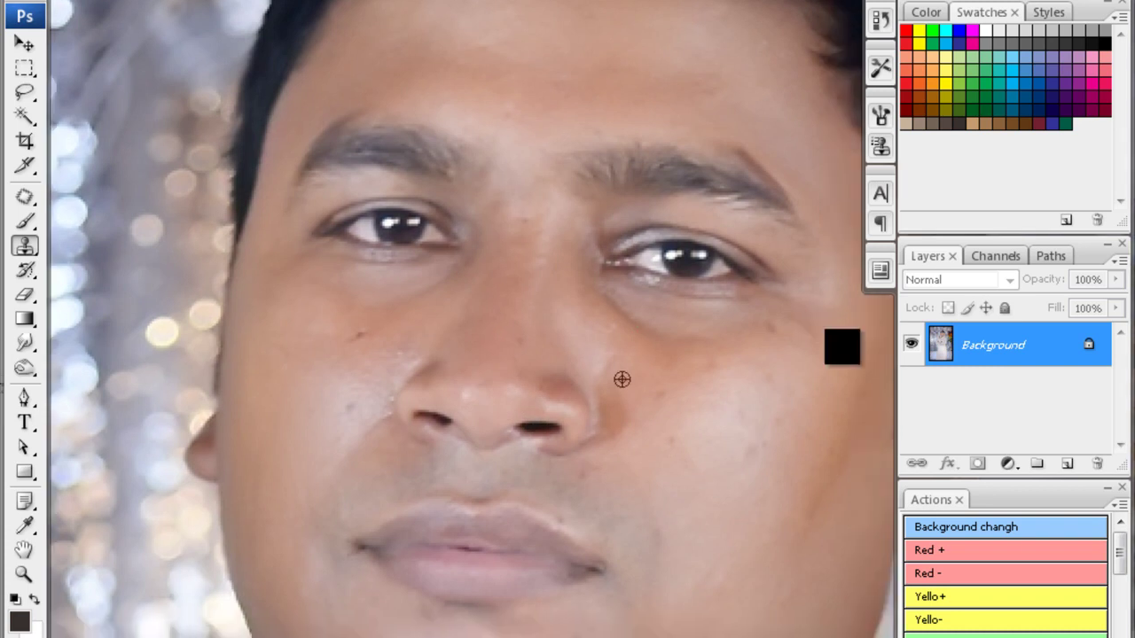
left_click_drag(626, 423, 638, 426)
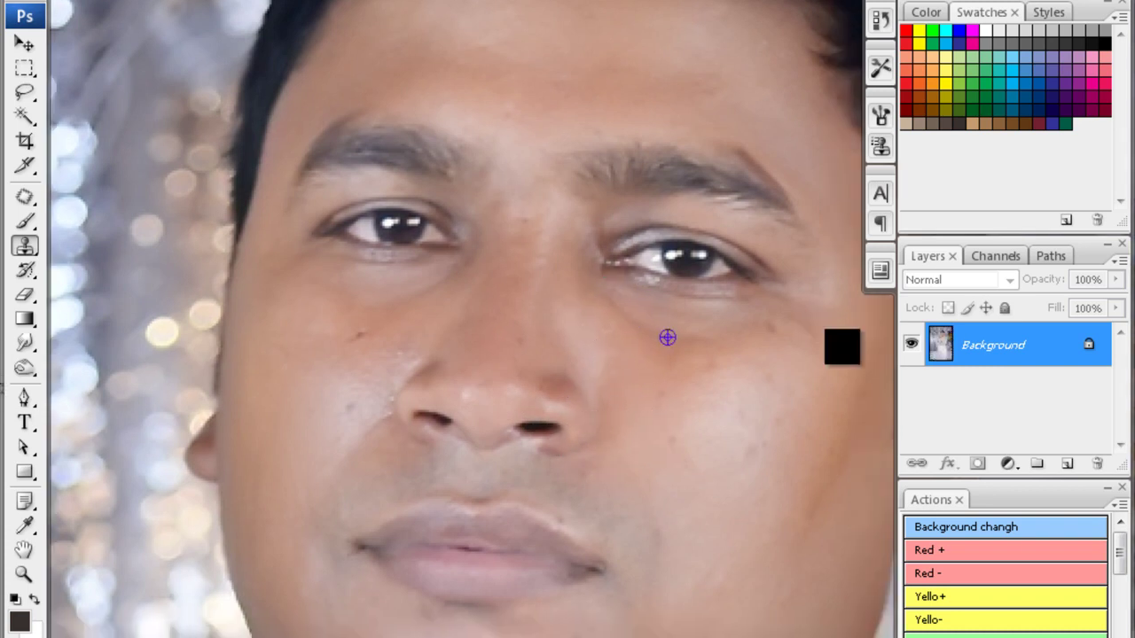
- Pan across the left cheek and heal the small dark blemish there
left_click_drag(841, 346, 857, 345)
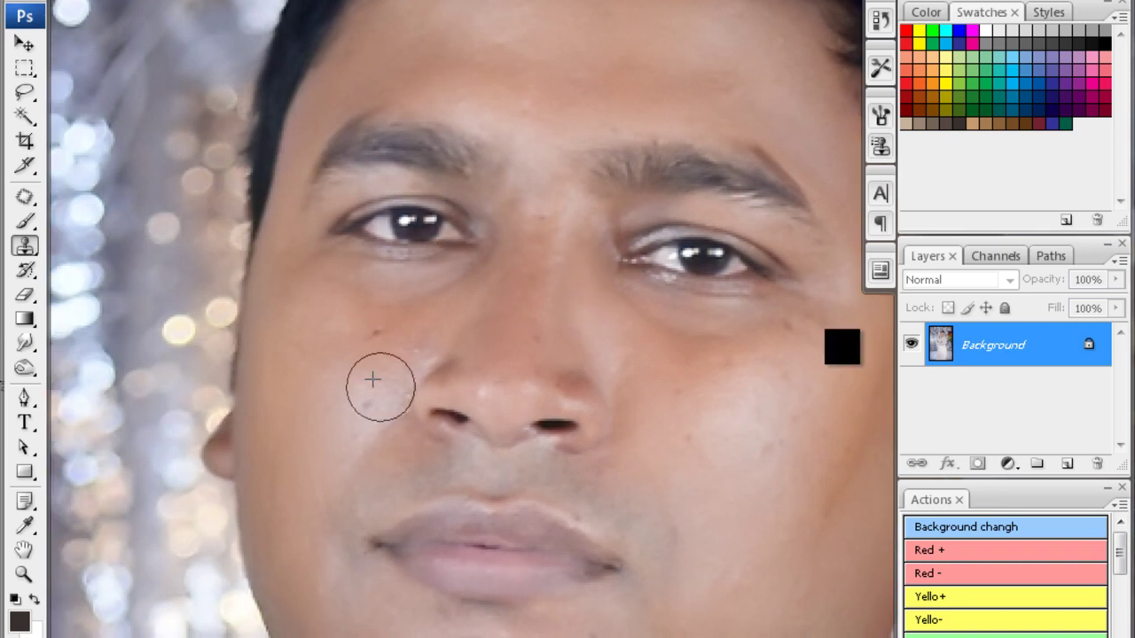
left_click_drag(400, 363, 386, 452)
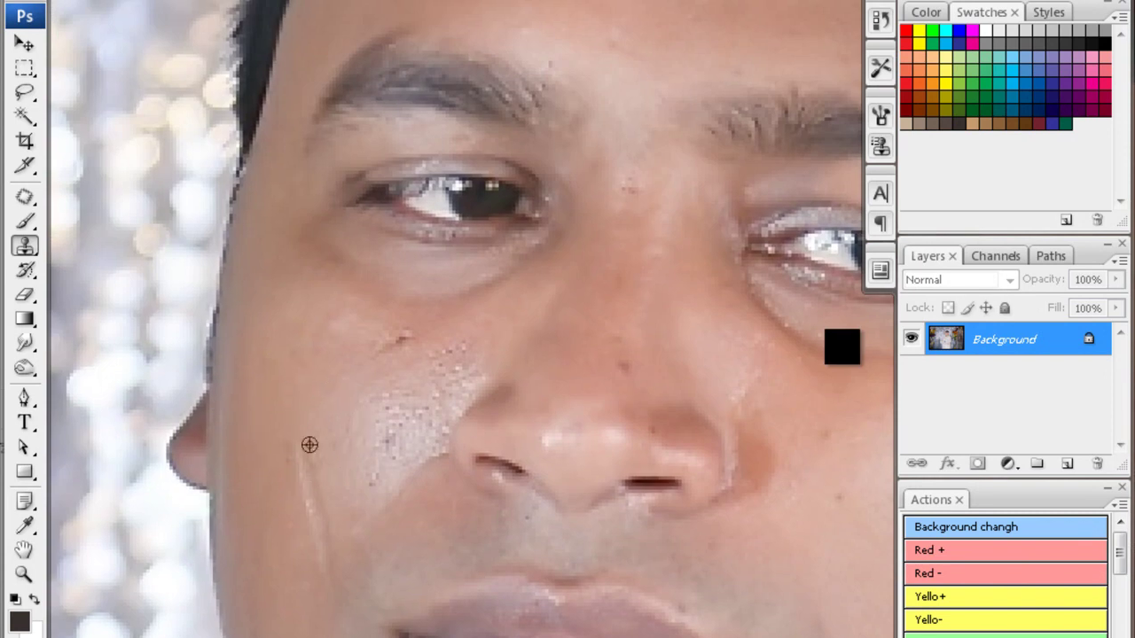
left_click_drag(323, 333, 340, 270)
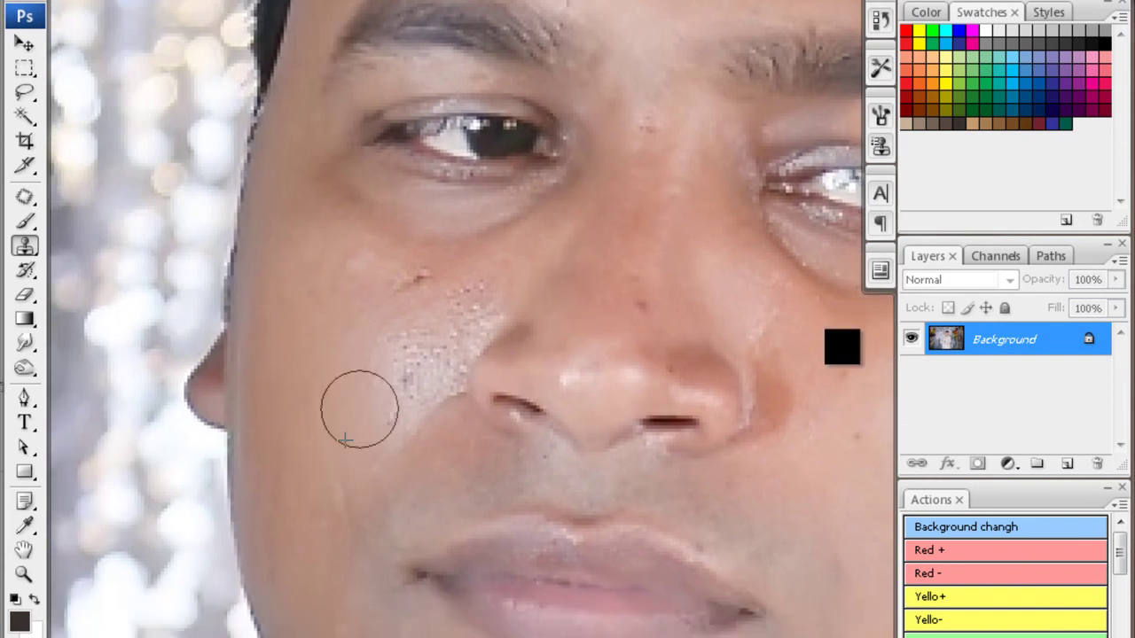
scroll(354, 461, "up", 1)
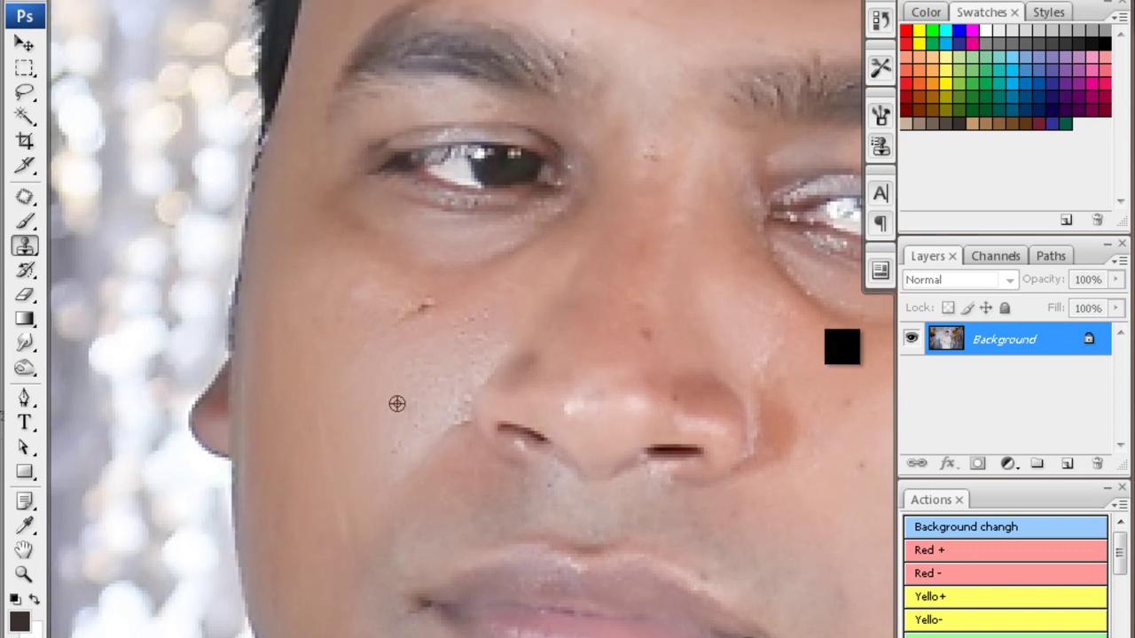
left_click_drag(843, 347, 860, 275)
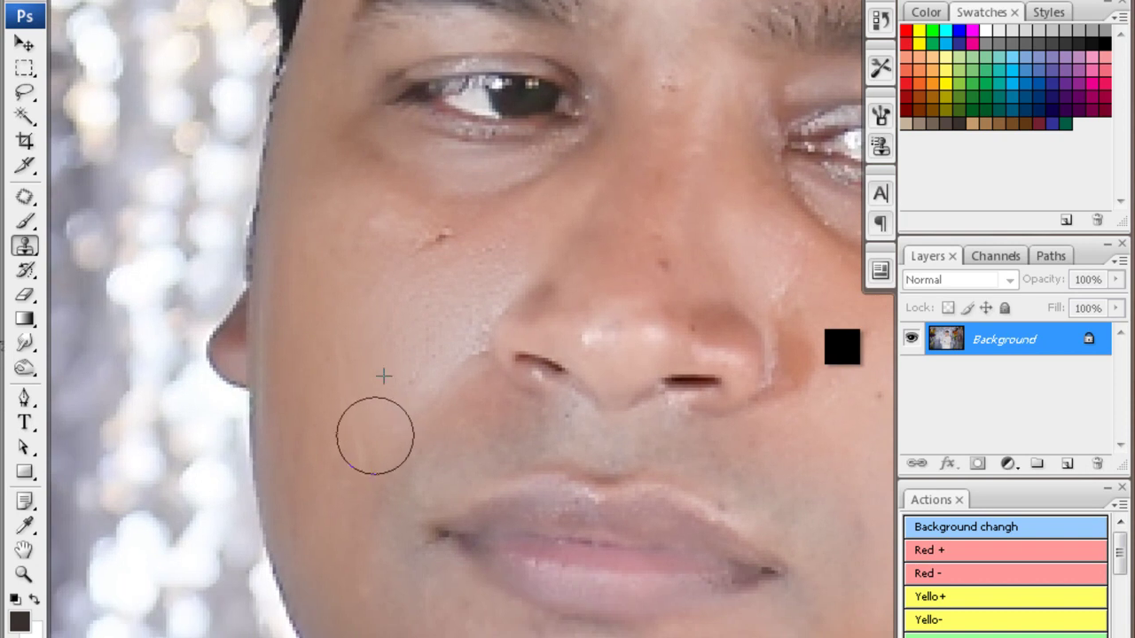
scroll(166, 353, "up", 3)
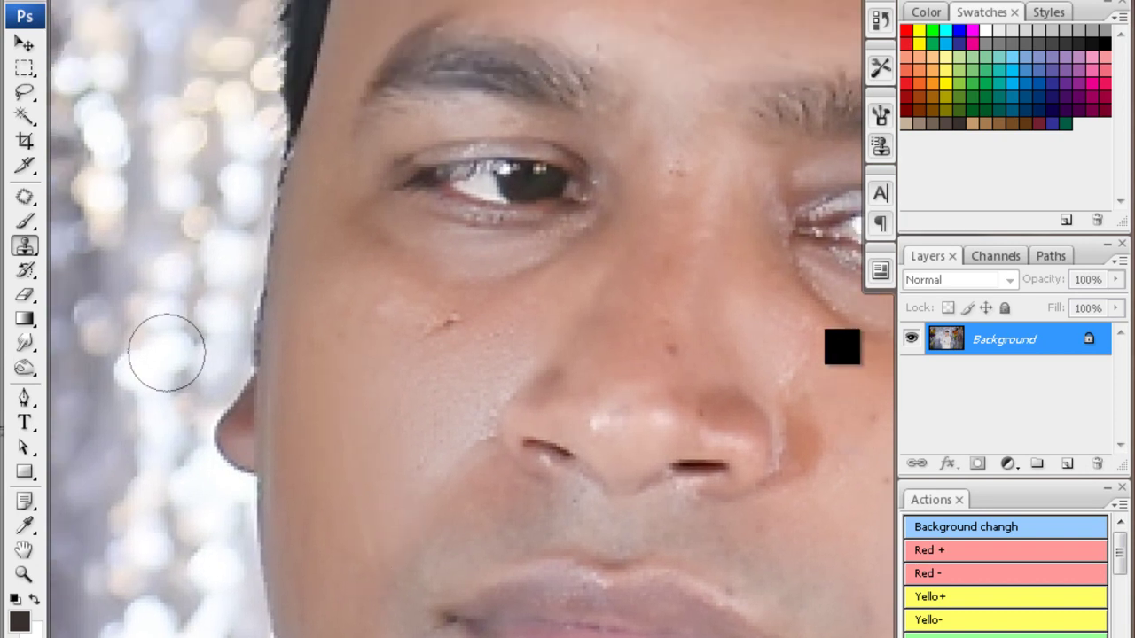
left_click(447, 323)
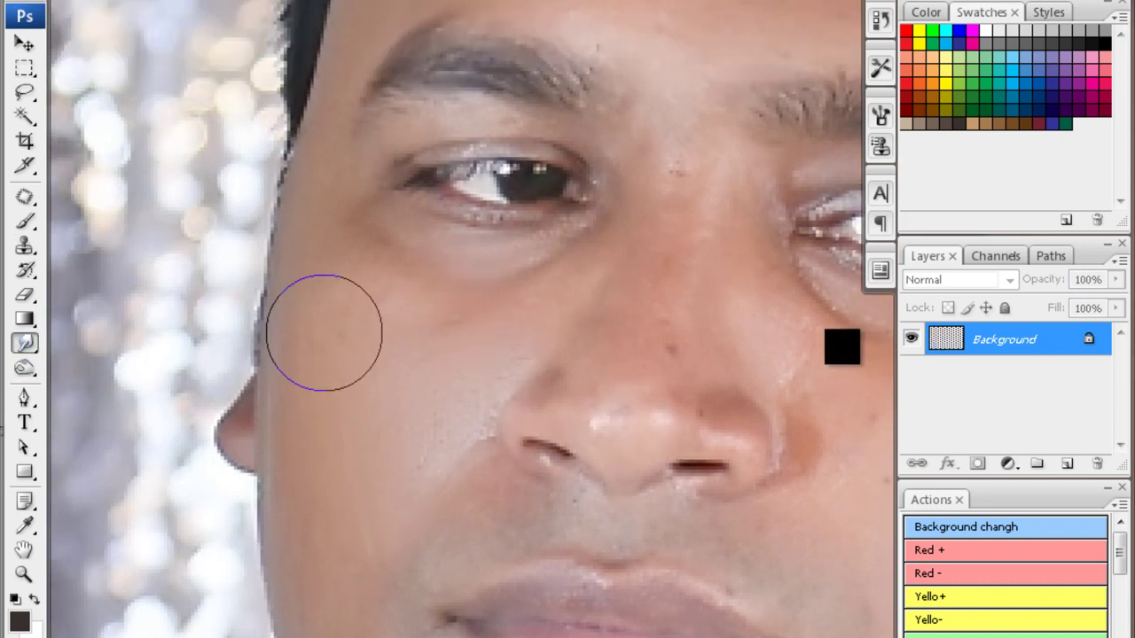
- Pan around the face to check the healed cheeks and chin
scroll(354, 399, "down", 1)
scroll(443, 399, "down", 2)
scroll(444, 399, "right", 10)
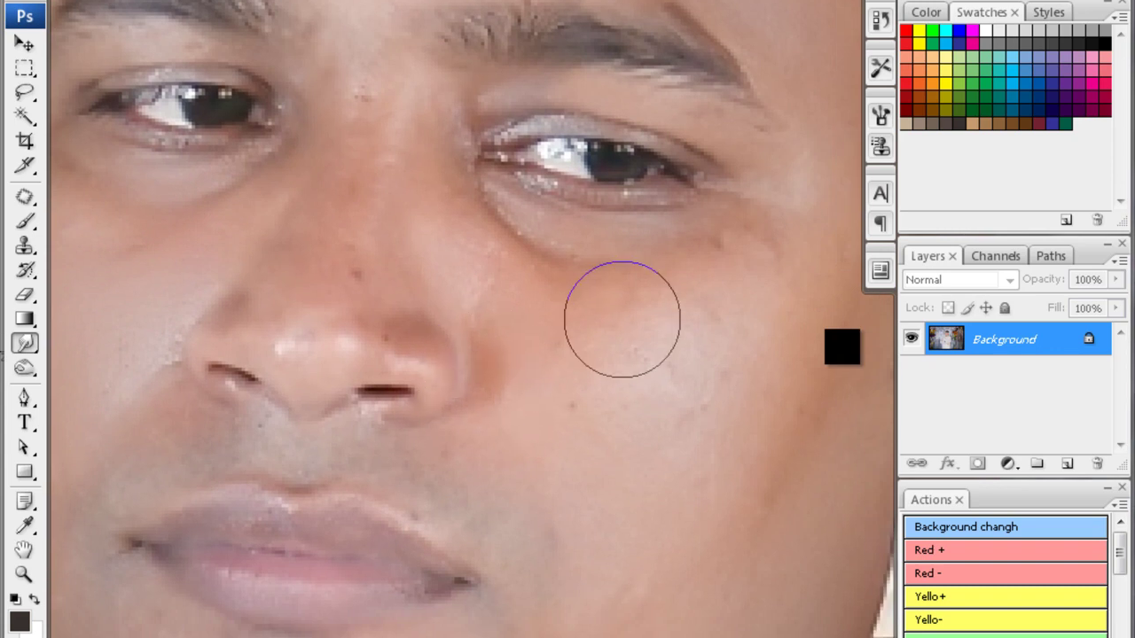
scroll(413, 236, "left", 2)
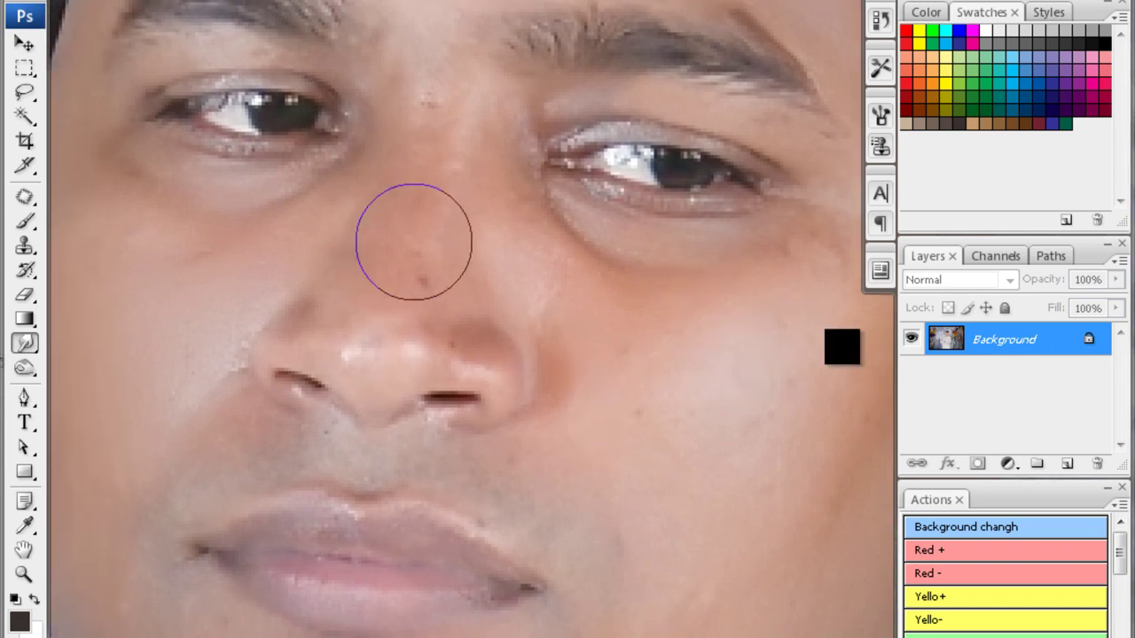
scroll(425, 266, "up", 5)
scroll(479, 197, "up", 4)
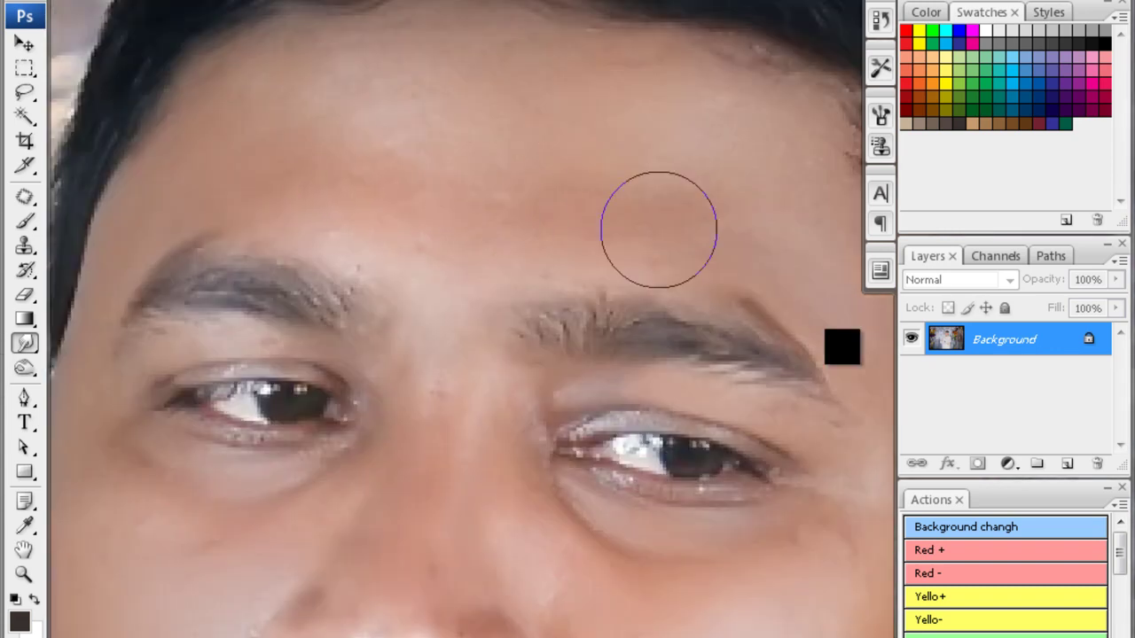
scroll(842, 348, "right", 5)
scroll(534, 426, "down", 9)
scroll(488, 254, "down", 10)
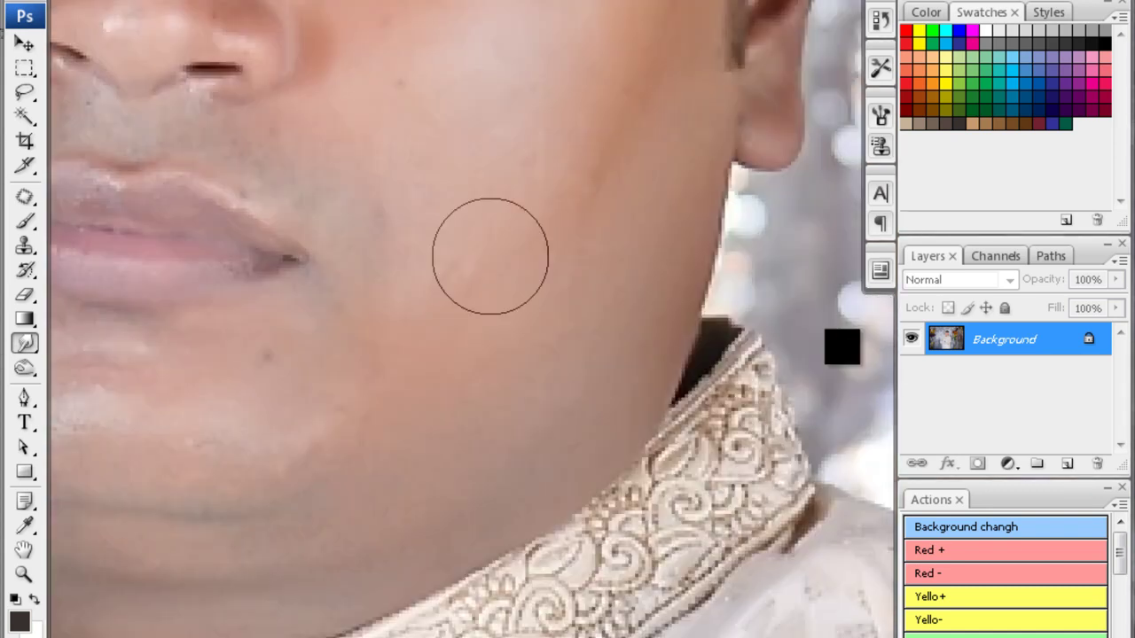
scroll(499, 360, "down", 4)
scroll(478, 382, "left", 5)
scroll(458, 406, "left", 3)
scroll(372, 287, "up", 6)
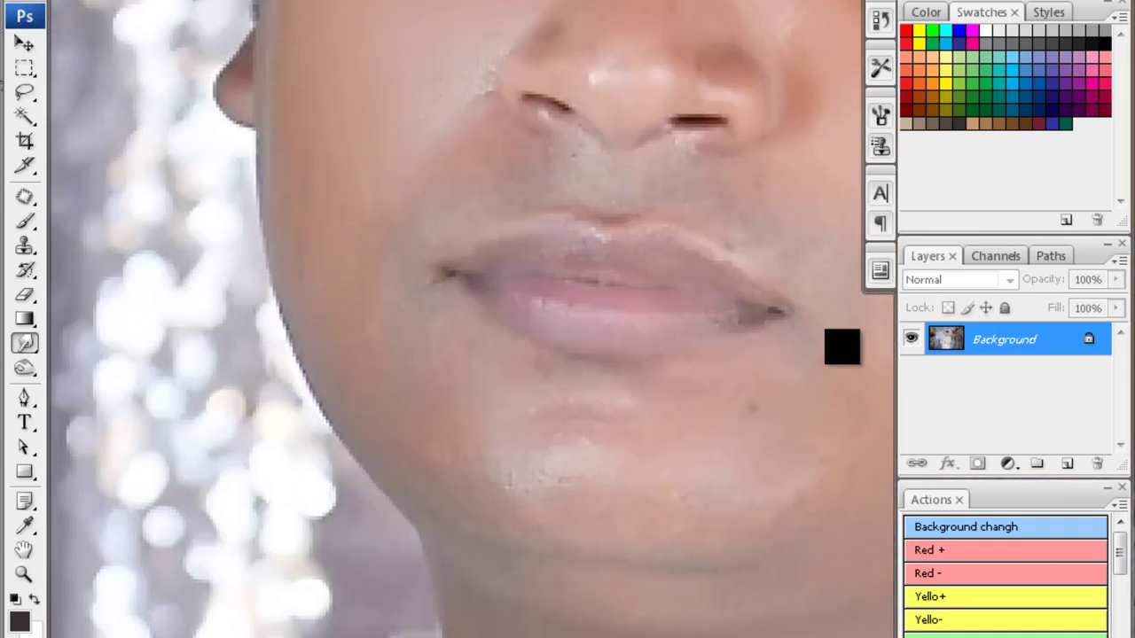
scroll(437, 150, "up", 5)
- Fit the photo on screen, dodge the background, and run the F2 resize-and-save action
key("ctrl+0")
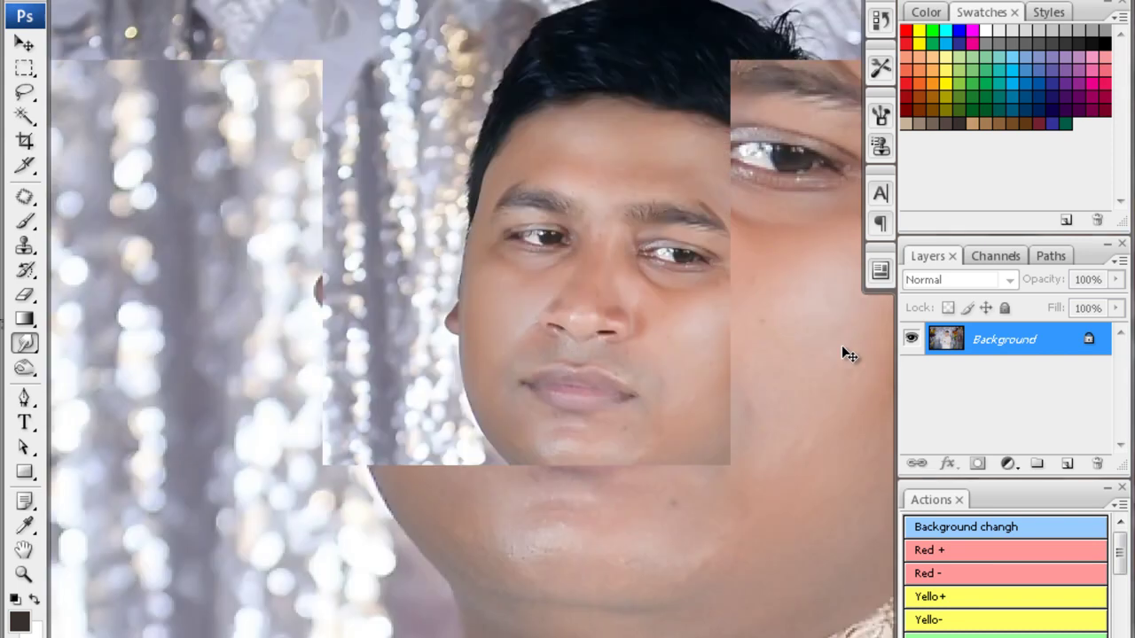
key("o")
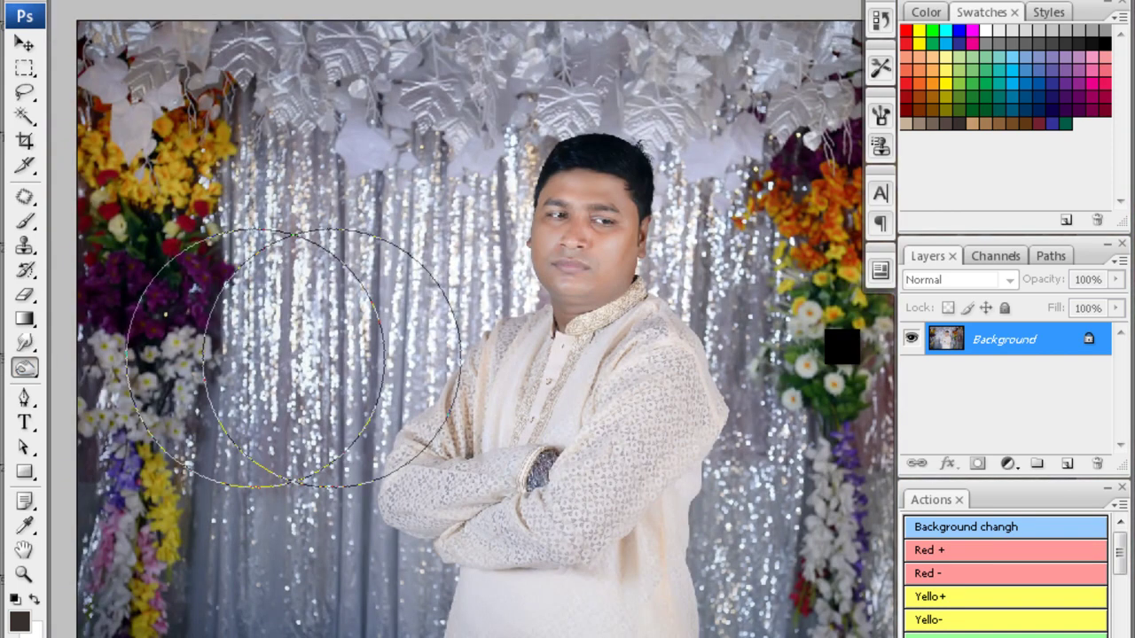
scroll(659, 378, "down", 5)
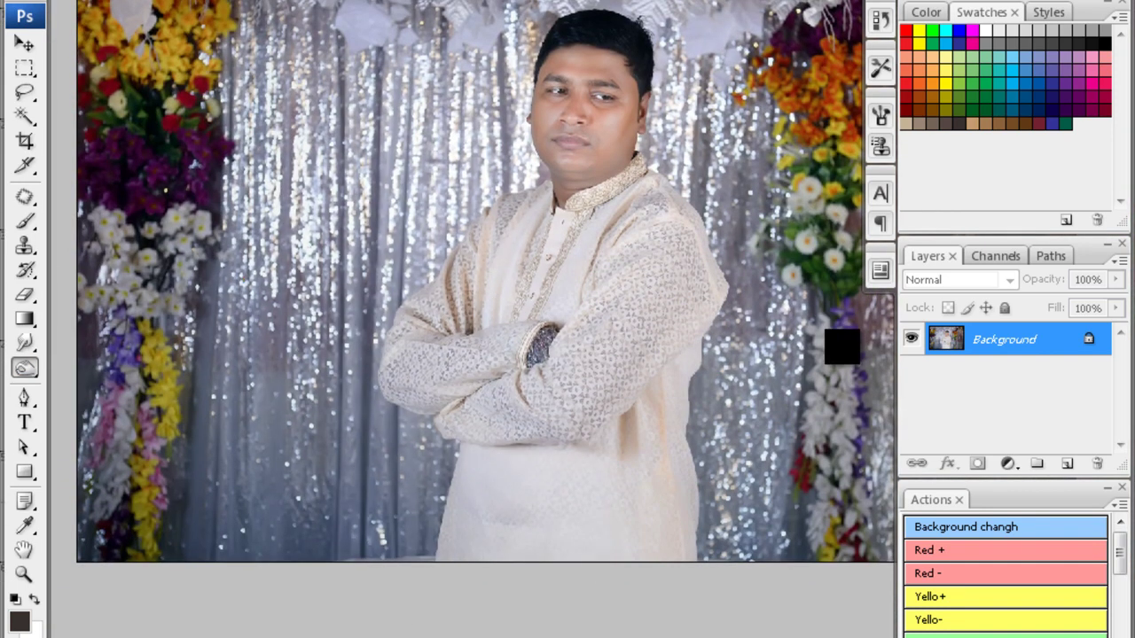
key("ctrl+minus")
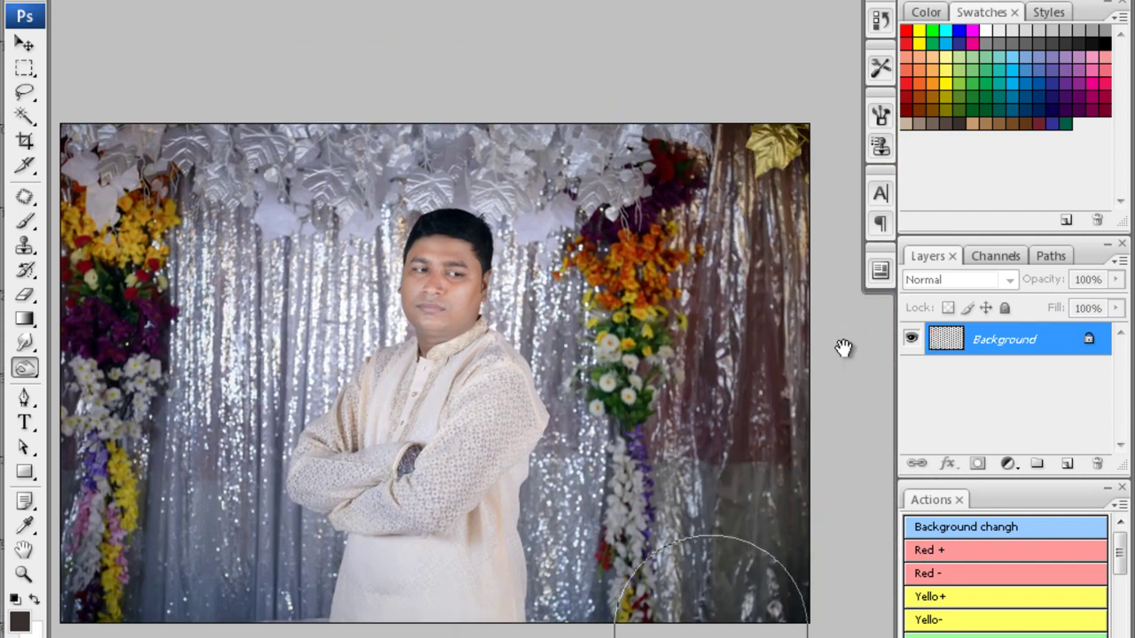
key("F2")
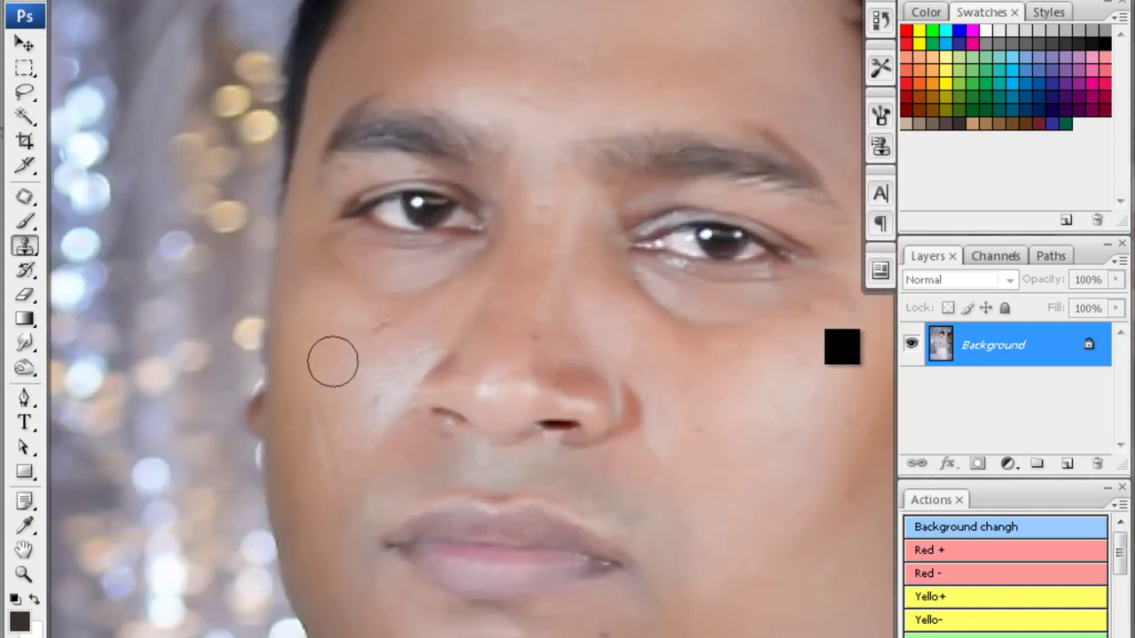
- Clone over the groom's cheek blemish, close the portrait, and rotate the next one upright
left_click_drag(325, 438, 327, 502)
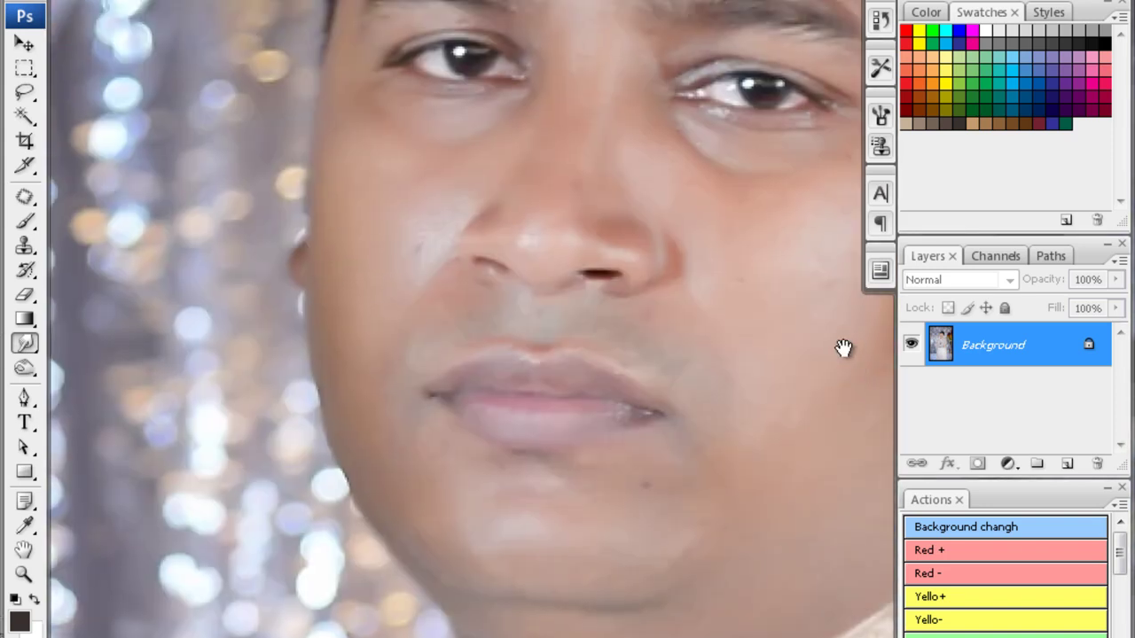
key("ctrl+minus")
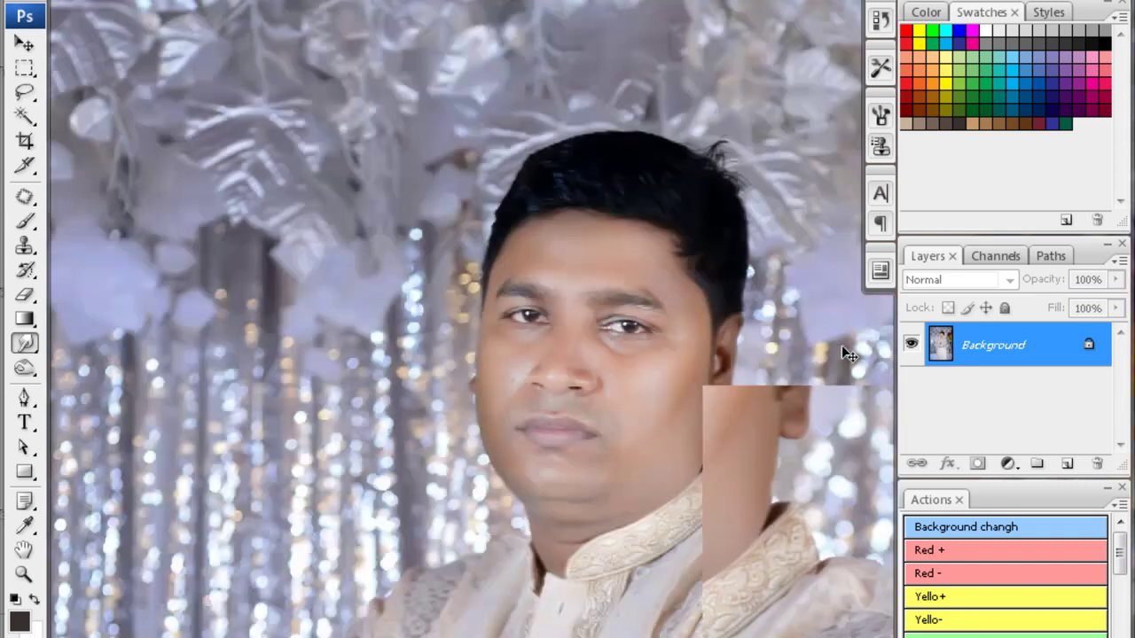
key("ctrl+minus")
key("ctrl+w")
key("Escape")
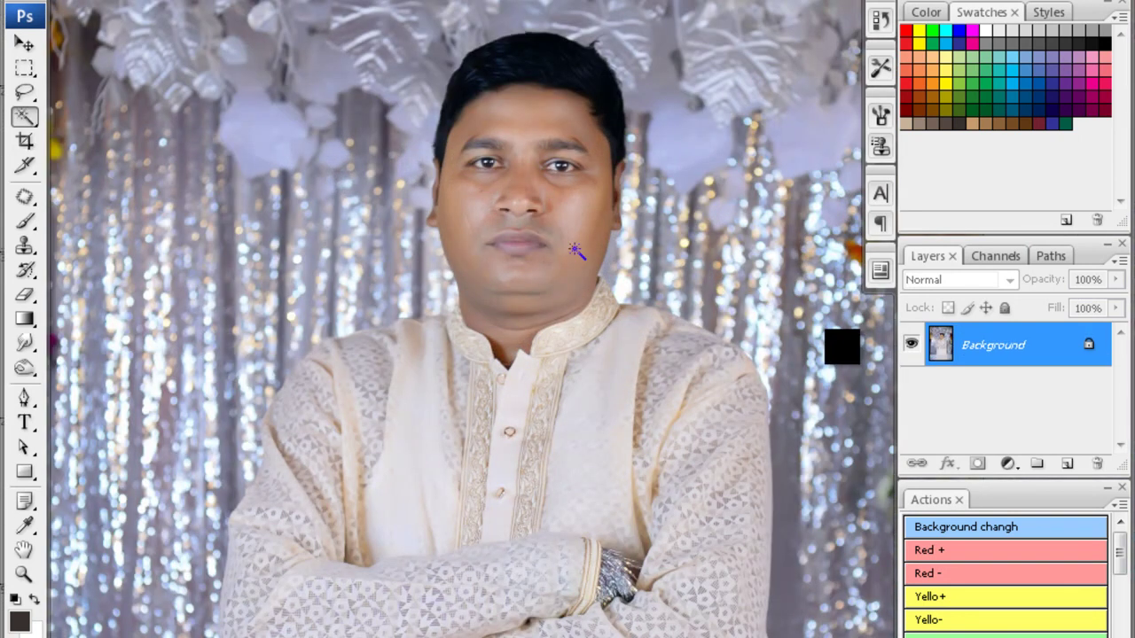
- Magic Wand the groom's face skin, feather the selection, and zoom in
left_click(576, 251)
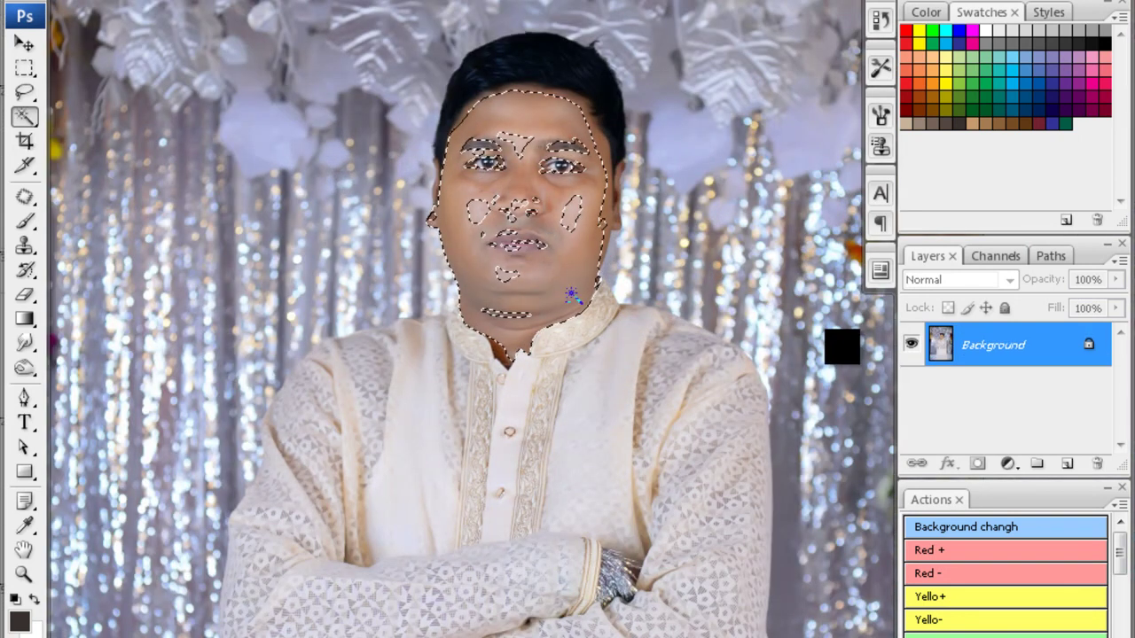
key("ctrl+alt+d")
key("Return")
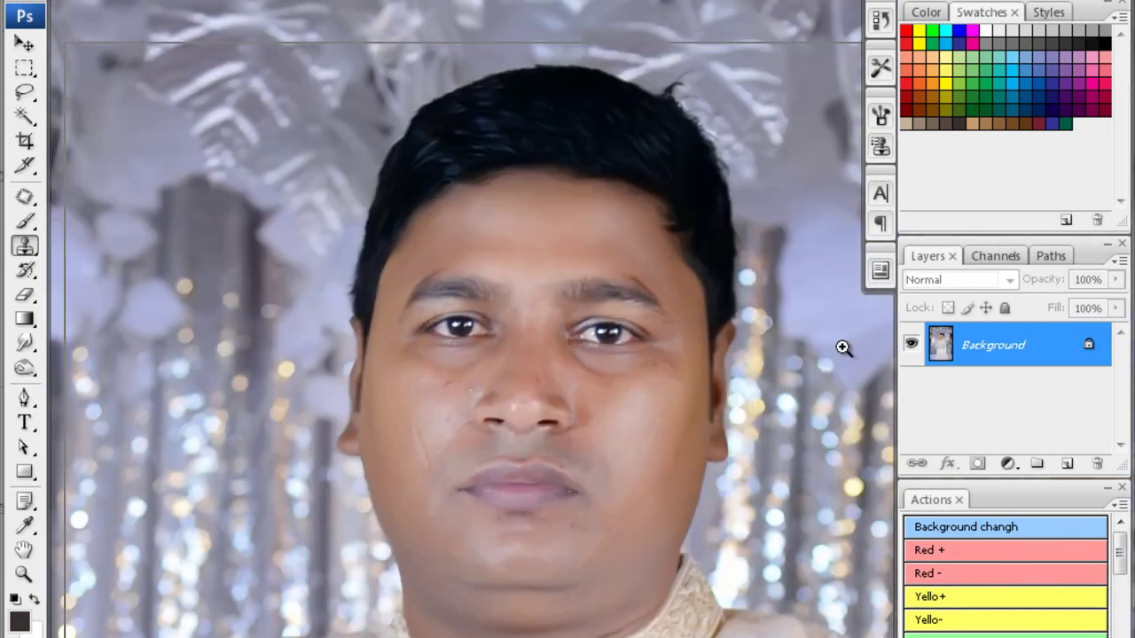
left_click(842, 347)
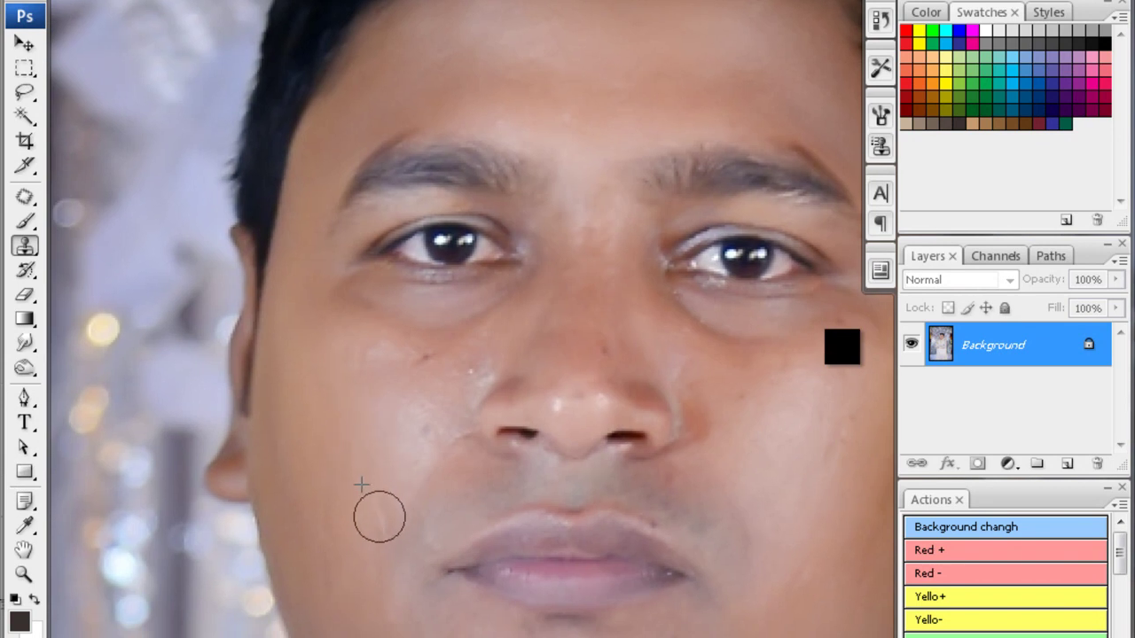
- Heal blemishes on the forehead, cheek and lips, then zoom out to the whole portrait
left_click(25, 368)
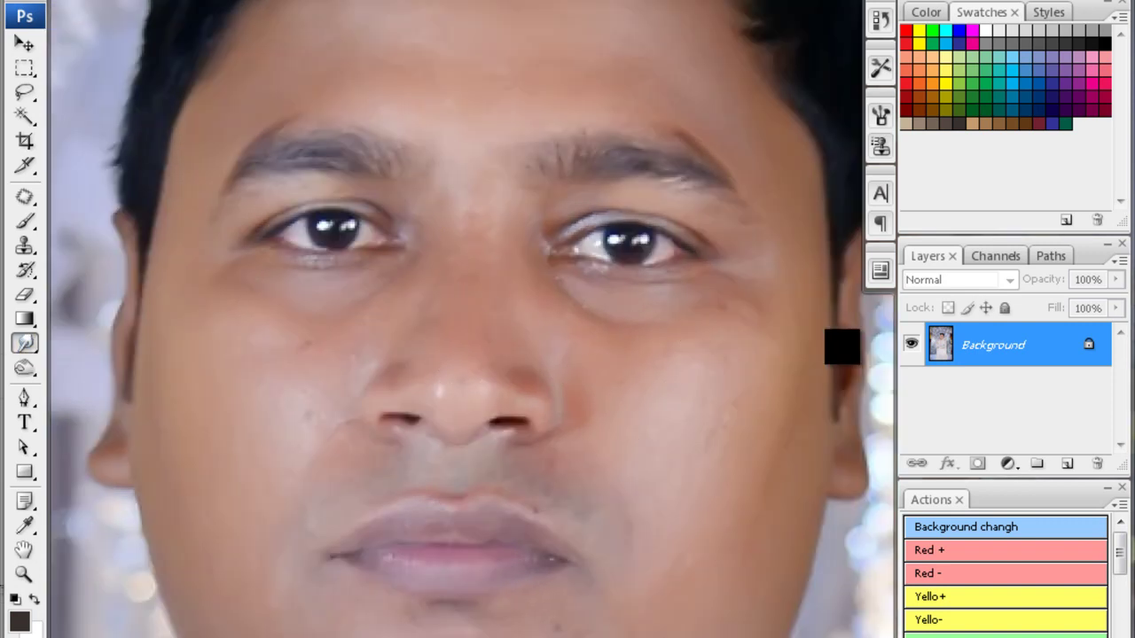
left_click_drag(841, 346, 855, 475)
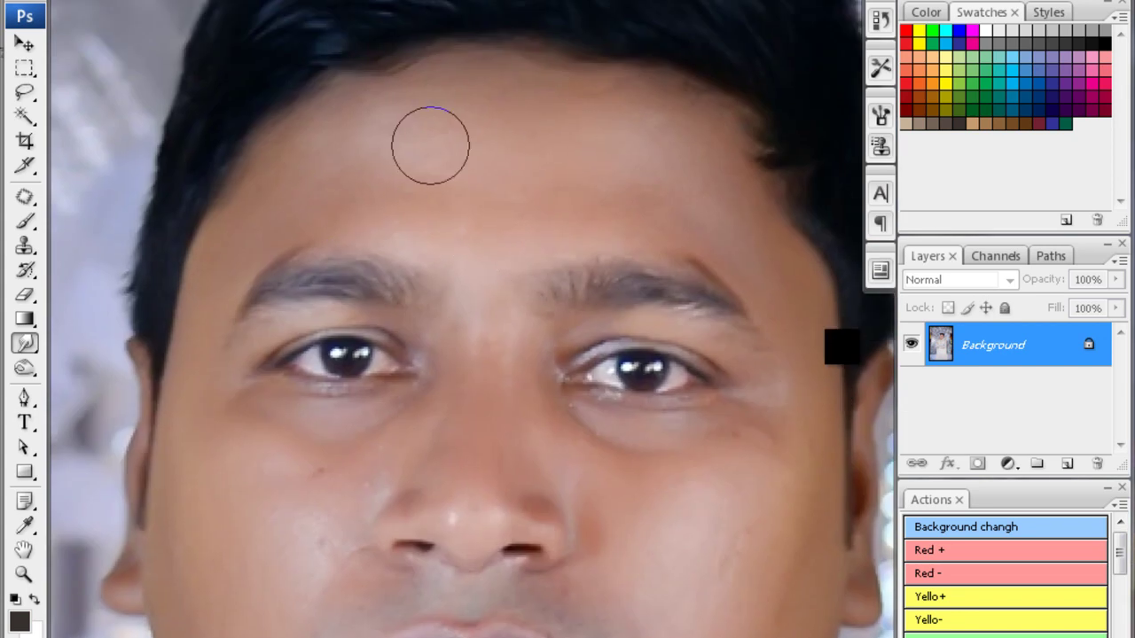
left_click_drag(843, 347, 683, 183)
scroll(626, 282, "down", 3)
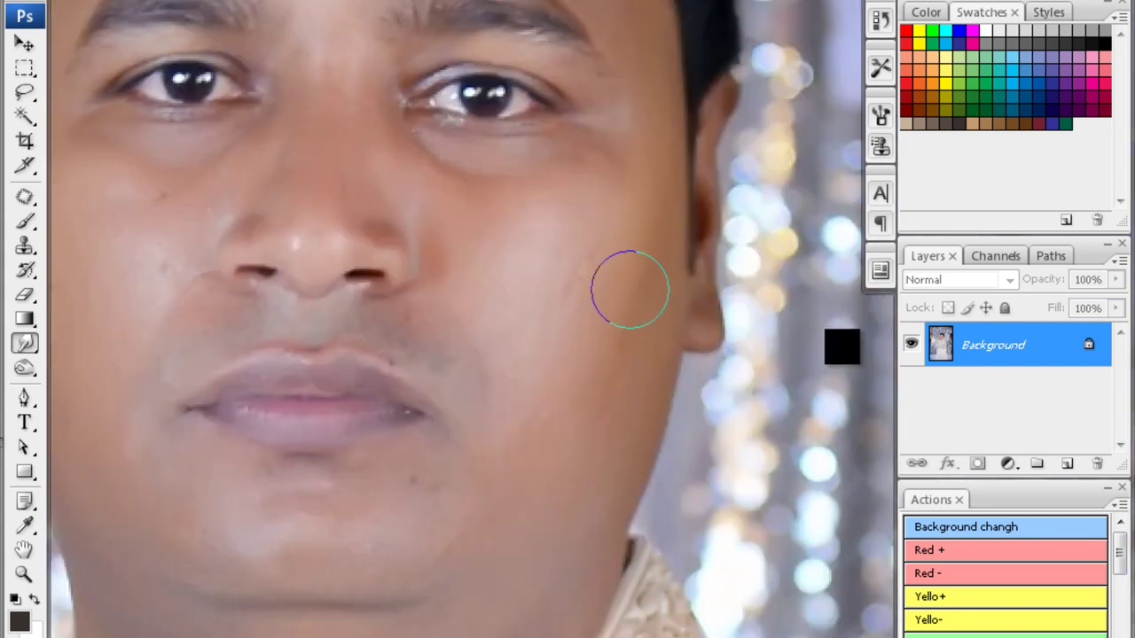
scroll(469, 381, "down", 4)
scroll(470, 381, "left", 3)
scroll(497, 377, "left", 4)
scroll(418, 241, "up", 3)
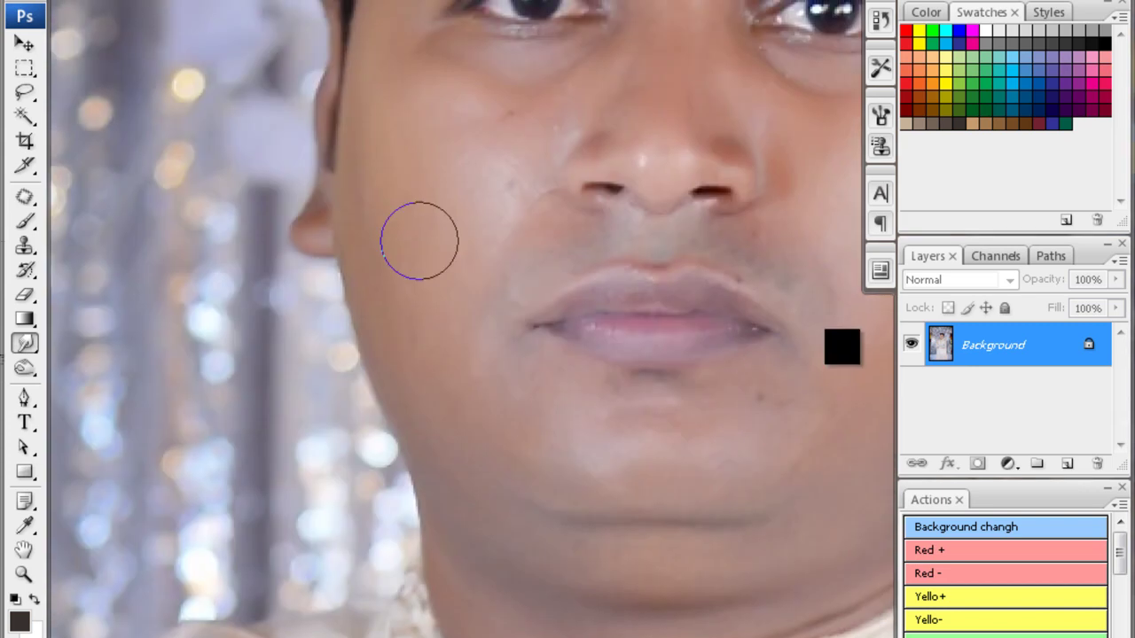
scroll(557, 190, "up", 2)
scroll(557, 190, "up", 3)
key("ctrl+minus")
key("ctrl+minus")
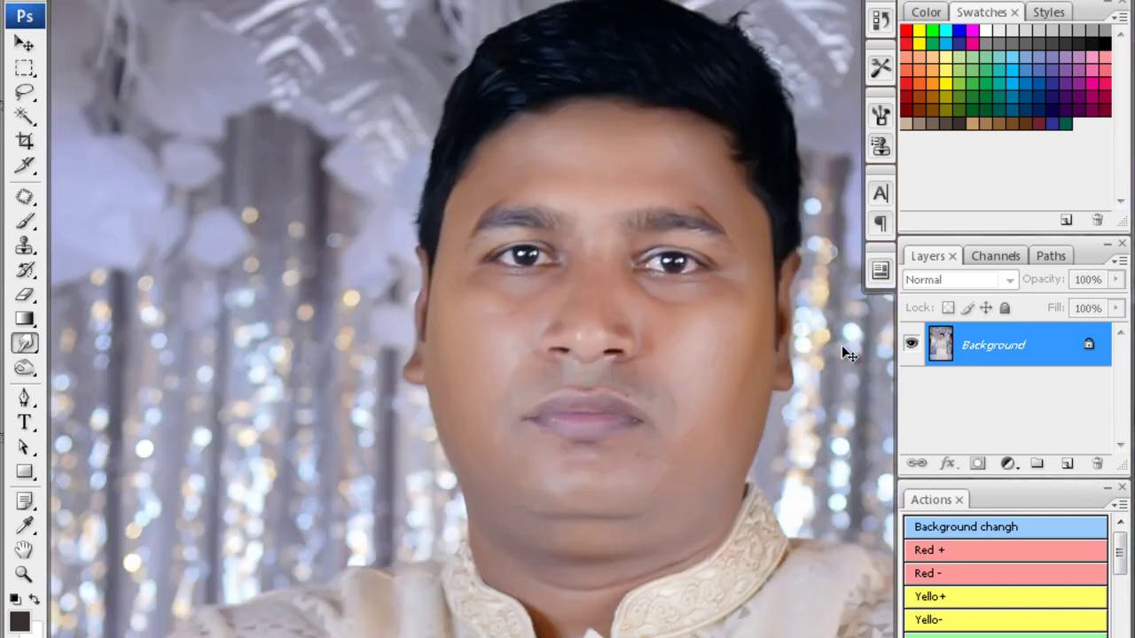
key("ctrl+minus")
key("ctrl+minus")
key("ctrl+minus")
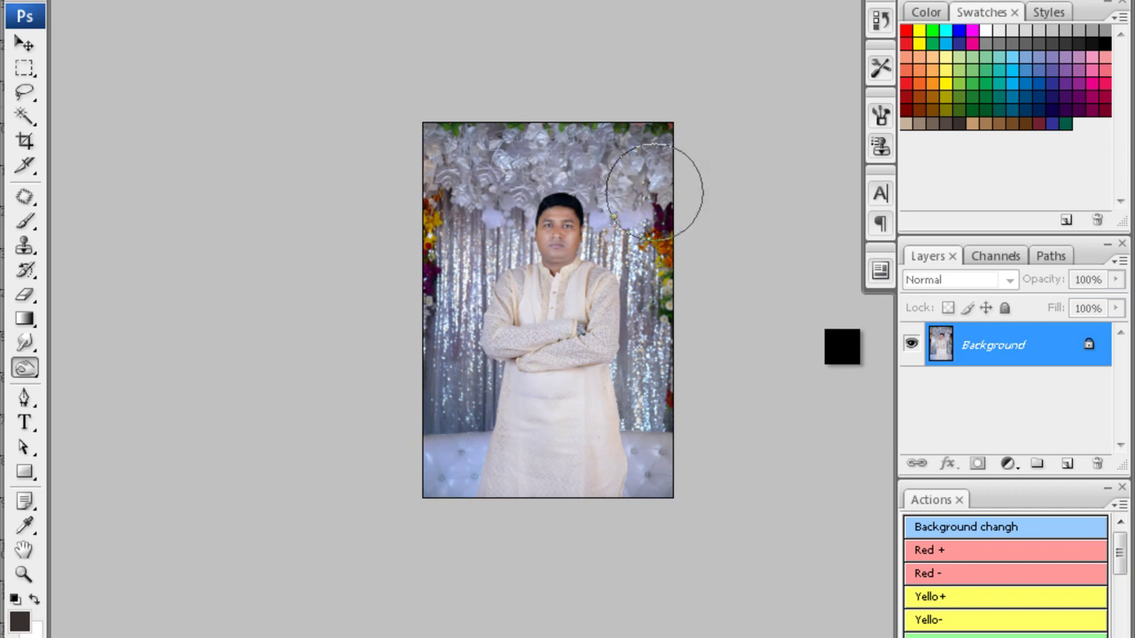
- Save the portrait as a JPEG, close it, and crop the couple photo
key("ctrl+s")
key("Return")
key("ctrl+w")
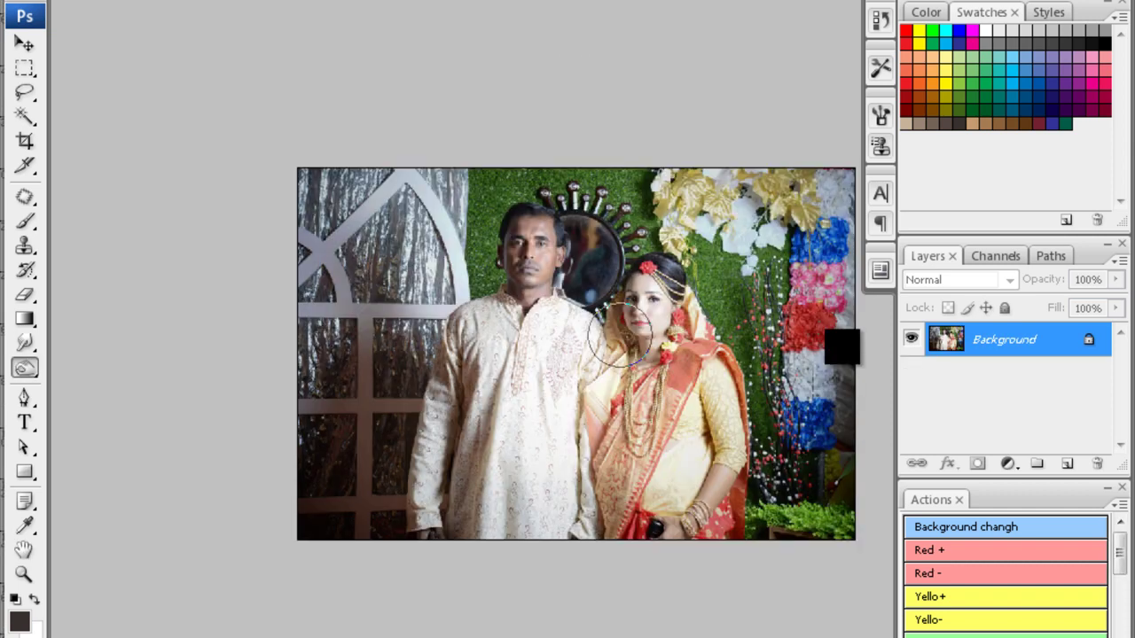
key("c")
key("ctrl+Tab")
key("ctrl+Tab")
key("ctrl+Tab")
key("ctrl+Tab")
key("ctrl+Tab")
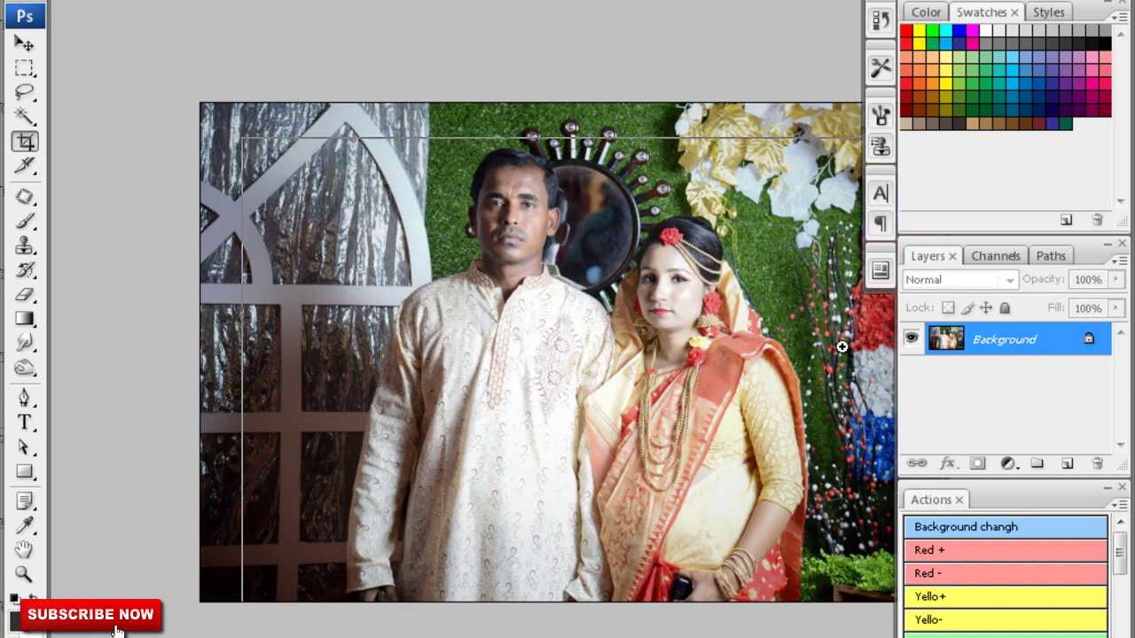
key("ctrl+Tab")
- Select the groom's face, feather it 20 pixels, and brighten it with Levels
key("w")
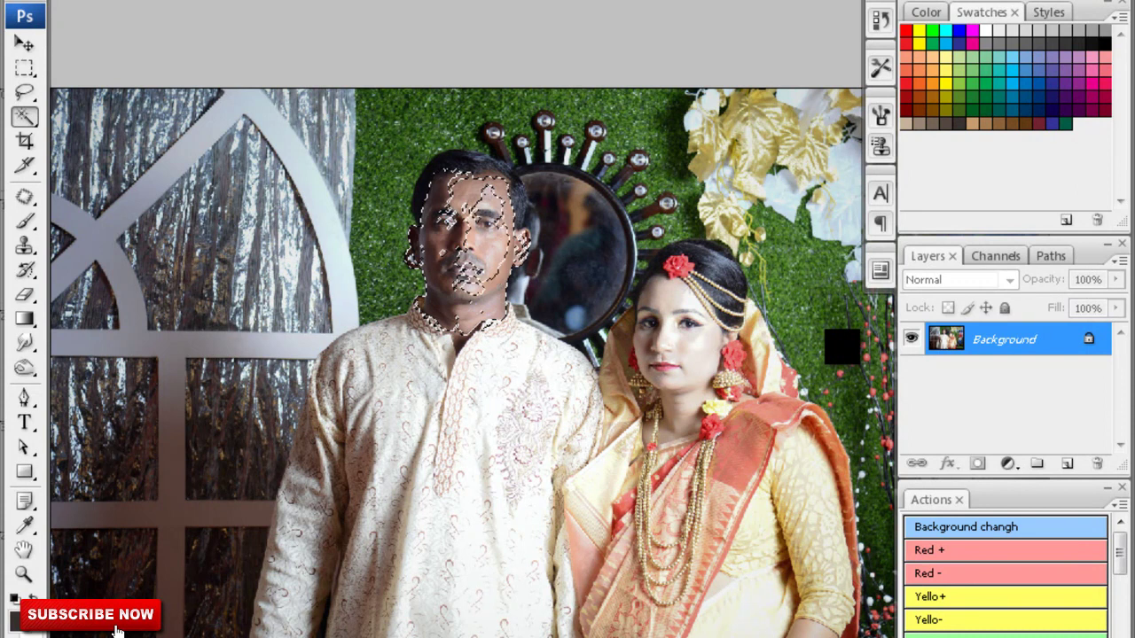
key("ctrl+alt+d")
type("20")
key("Return")
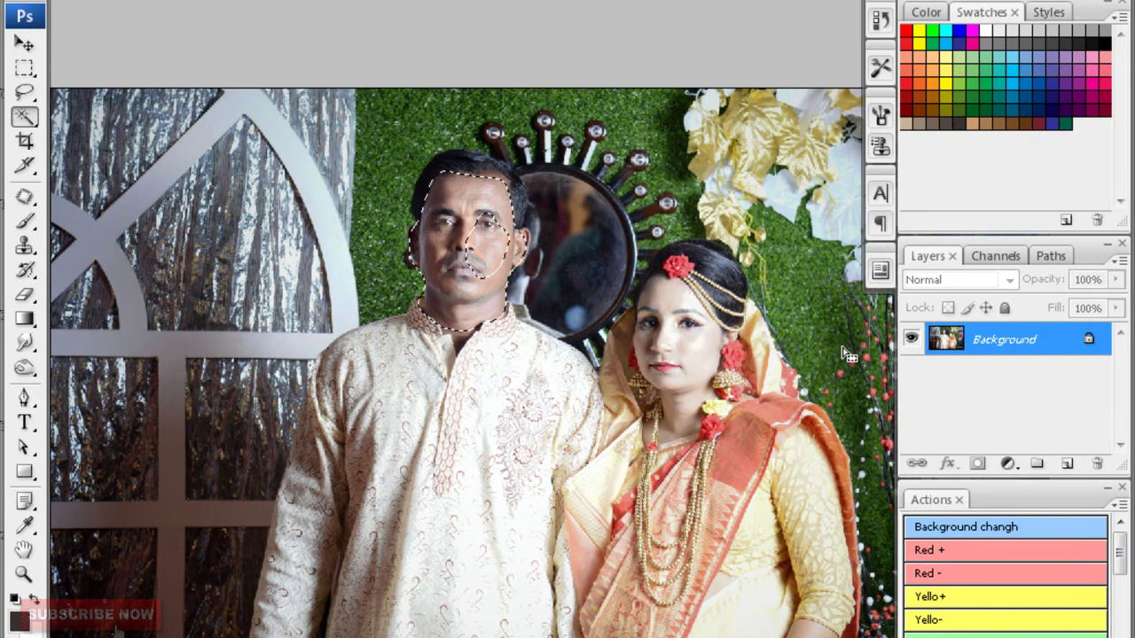
key("ctrl+l")
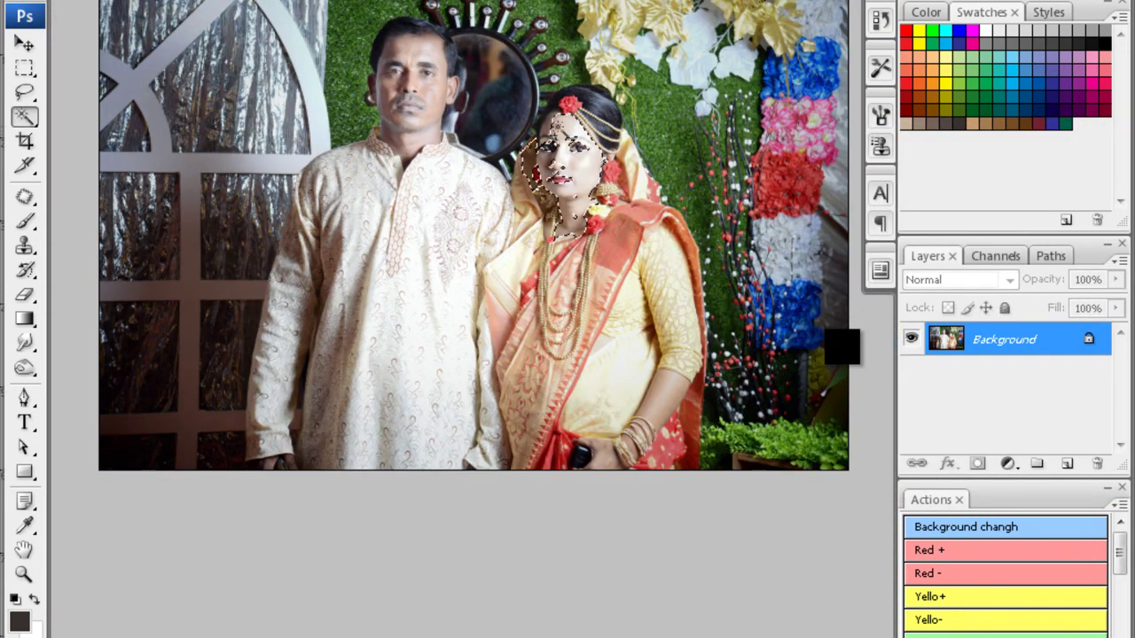
- Feather the bride's face selection ready for a Curves adjustment
key("alt+ctrl+d")
key("Return")
key("ctrl+m")
- Pull the bride's face curve down and apply noise reduction to the couple photo
left_click_drag(841, 348, 822, 379)
key("Return")
key("ctrl+alt+f")
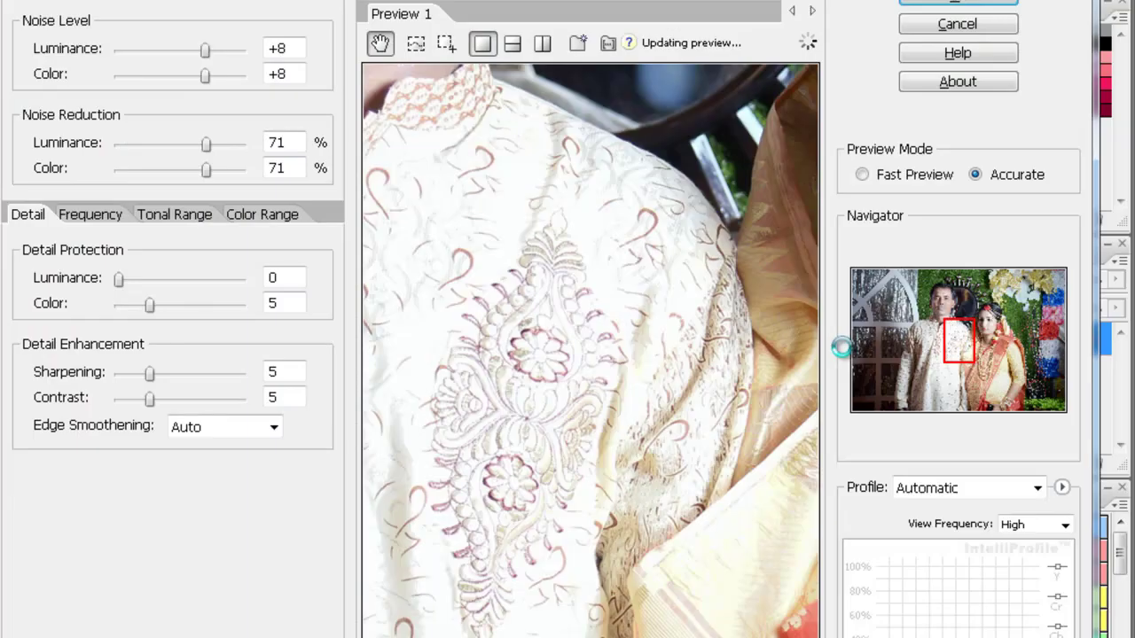
key("Return")
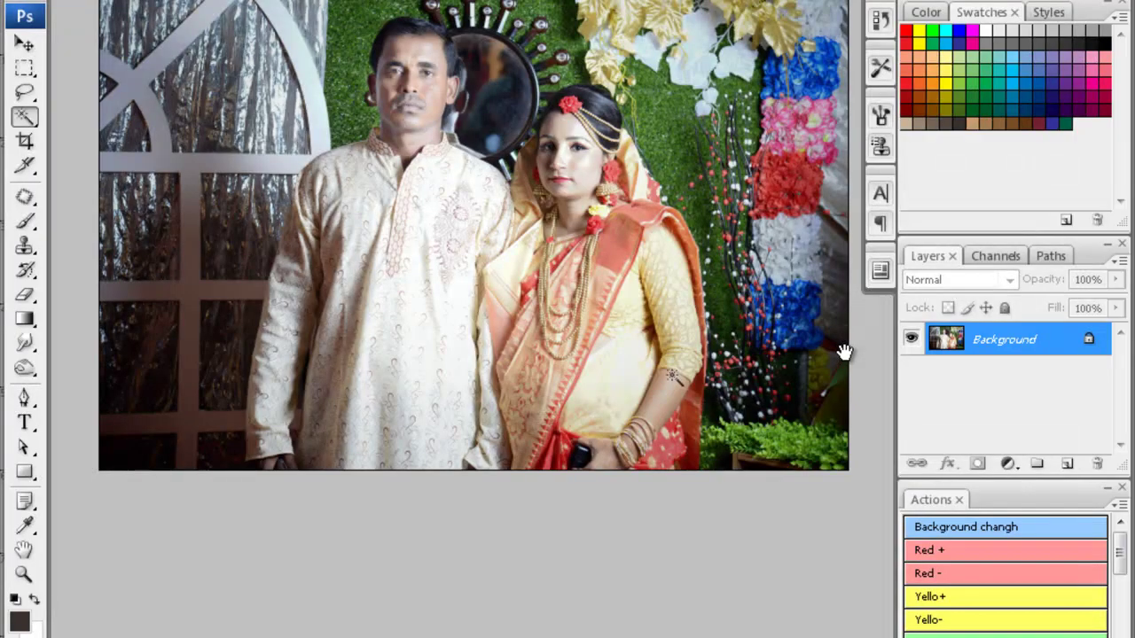
- Apply the crop and zoom in closely on the groom's cheek
key("F2")
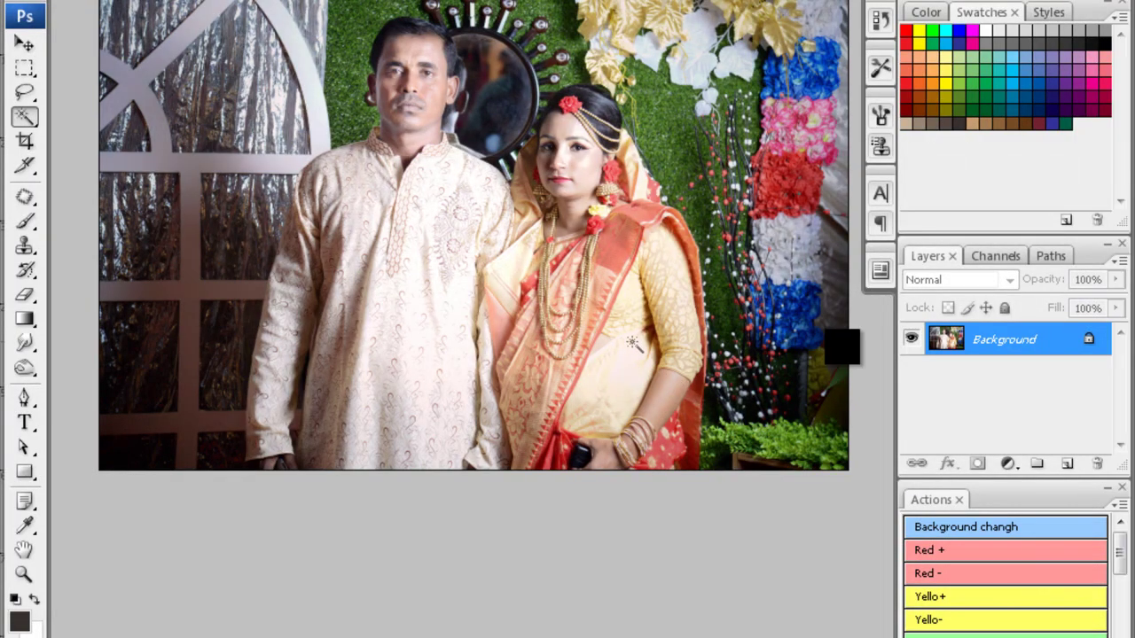
key("ctrl+plus")
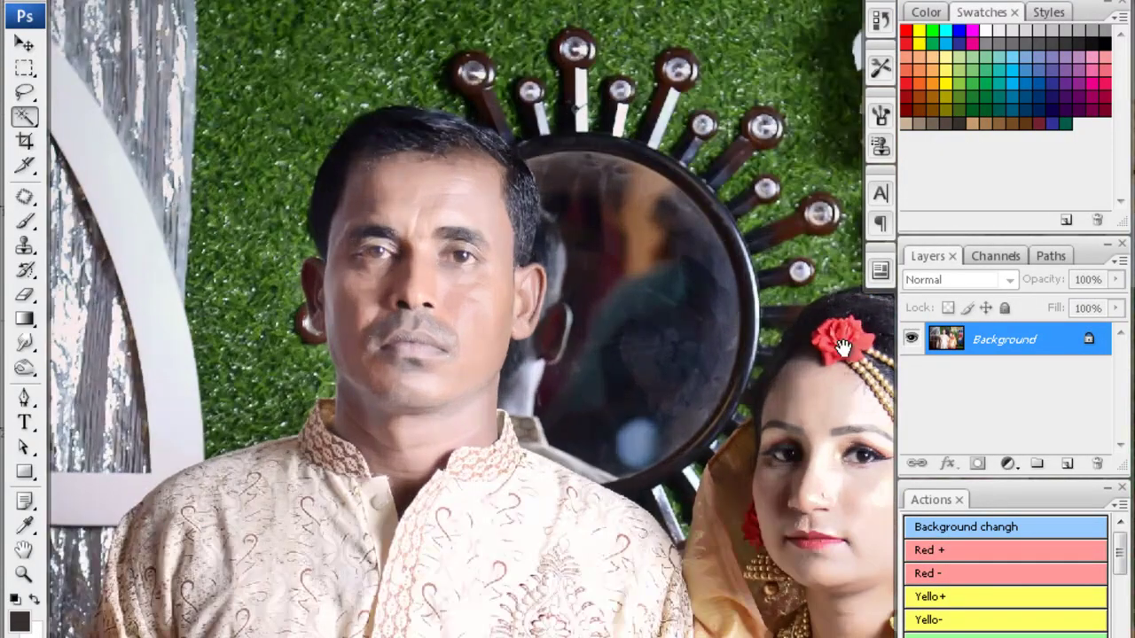
key("ctrl+plus")
key("r")
key("ctrl+plus")
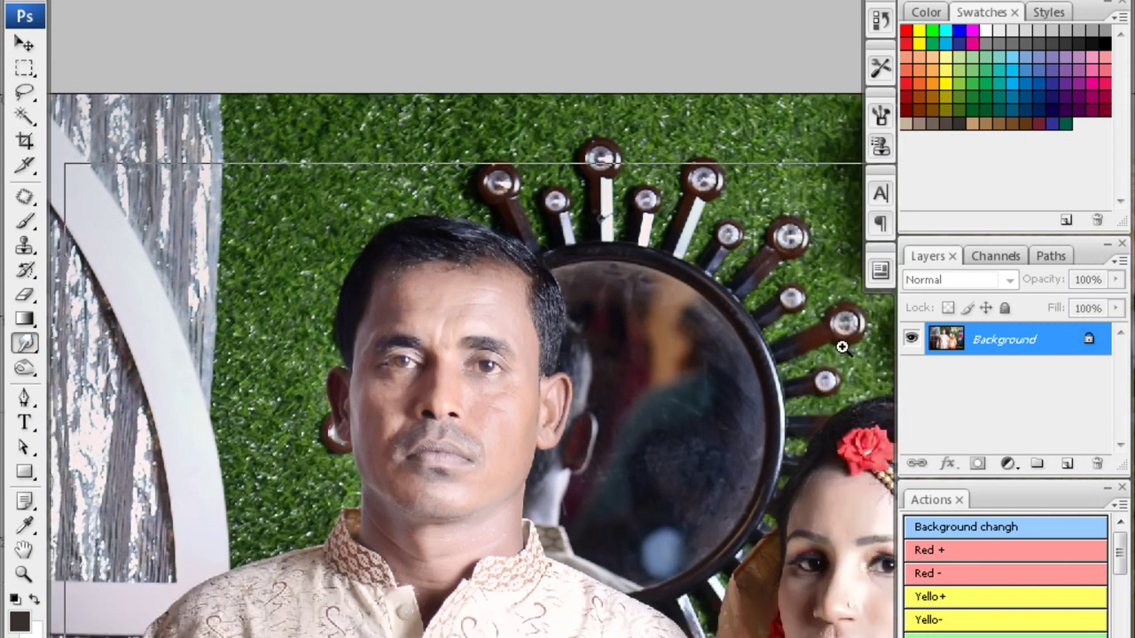
key("ctrl+plus")
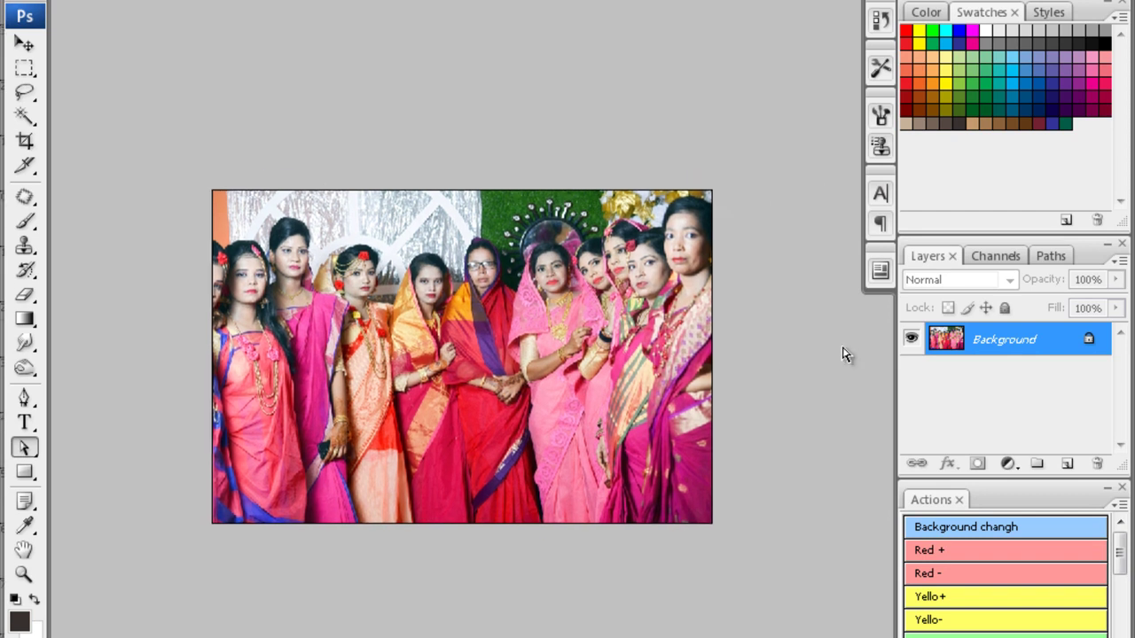
- Lasso the woman in red and adjust her Blacks range with Selective Color
key("l")
left_click_drag(532, 399, 541, 232)
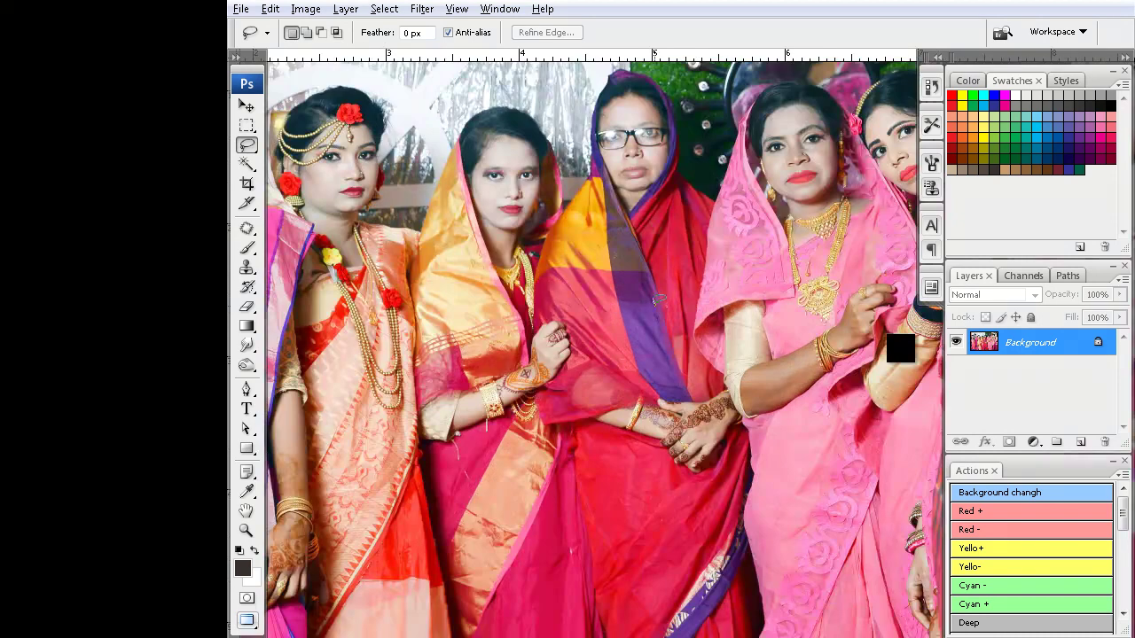
key("s")
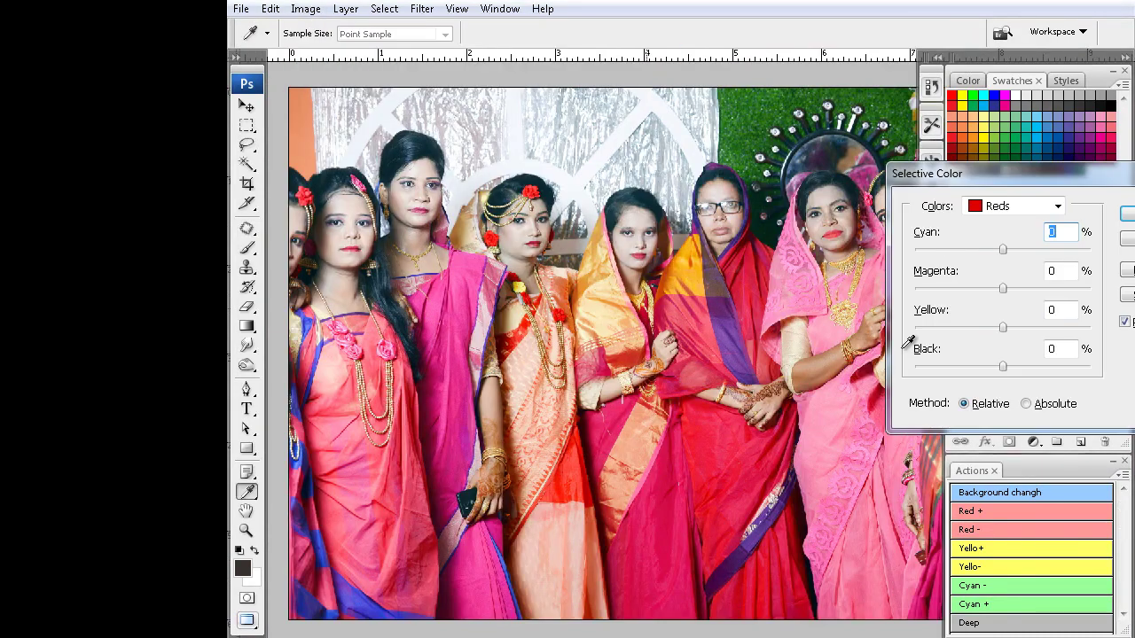
key("alt+Down")
key("Down")
key("Down")
key("Down")
key("Down")
key("Down")
key("Return")
key("Return")
- Fit the photo on screen, dodge lightly, then save and close the group photo
key("ctrl+0")
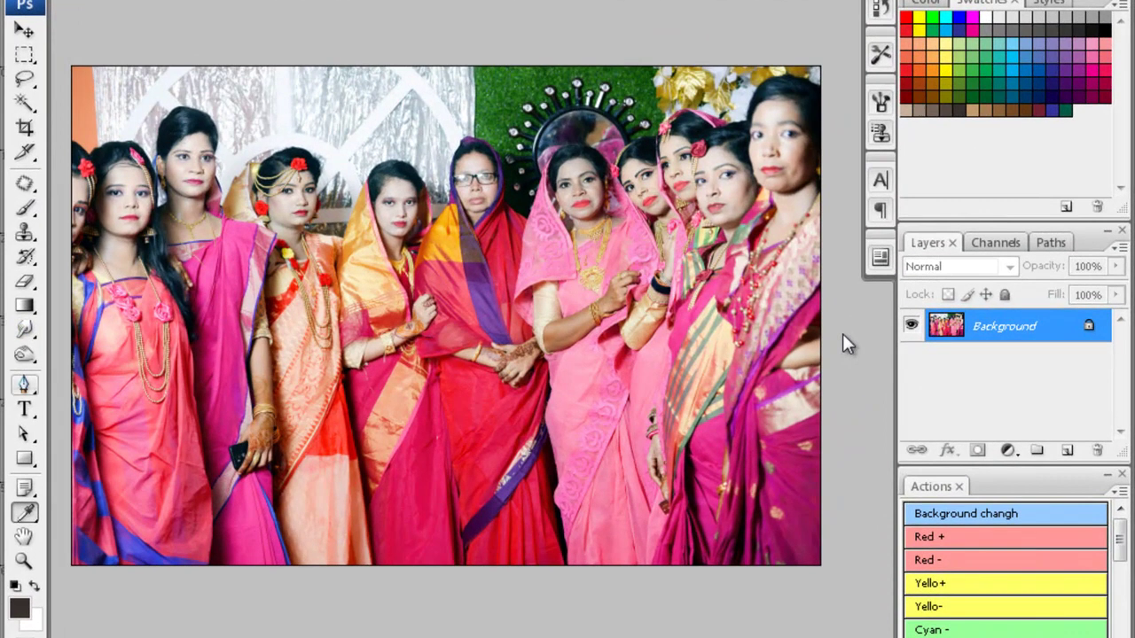
key("o")
left_click_drag(832, 323, 843, 334)
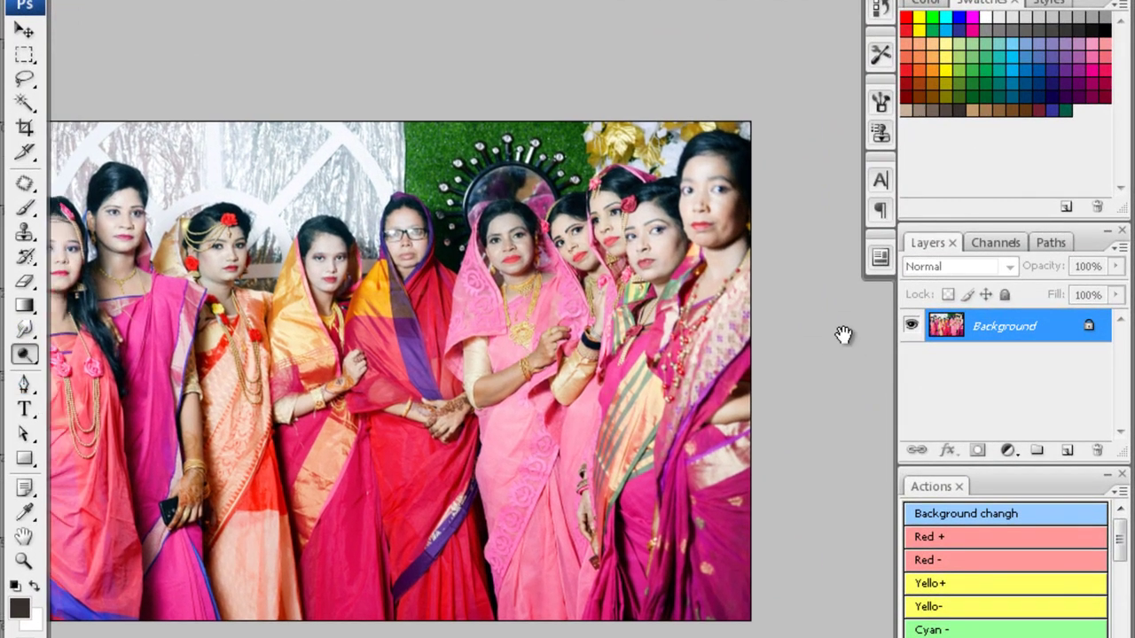
key("ctrl+w")
key("Return")
key("Return")
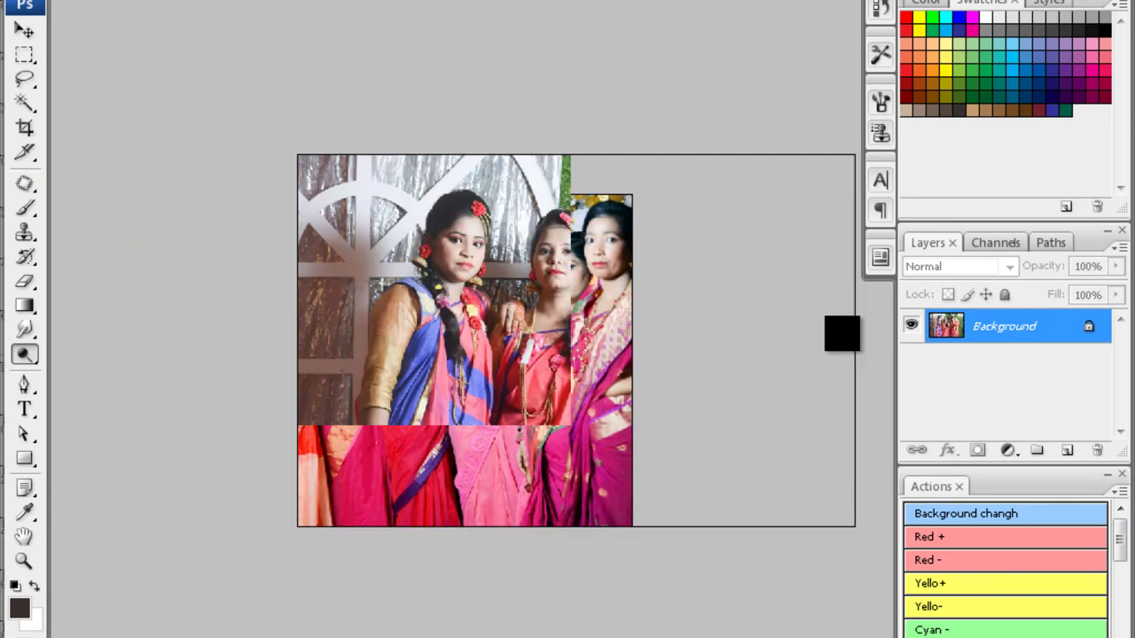
- Apply Noiseware noise reduction to the photo of three women
key("c")
key("alt+i")
key("Escape")
key("ctrl+0")
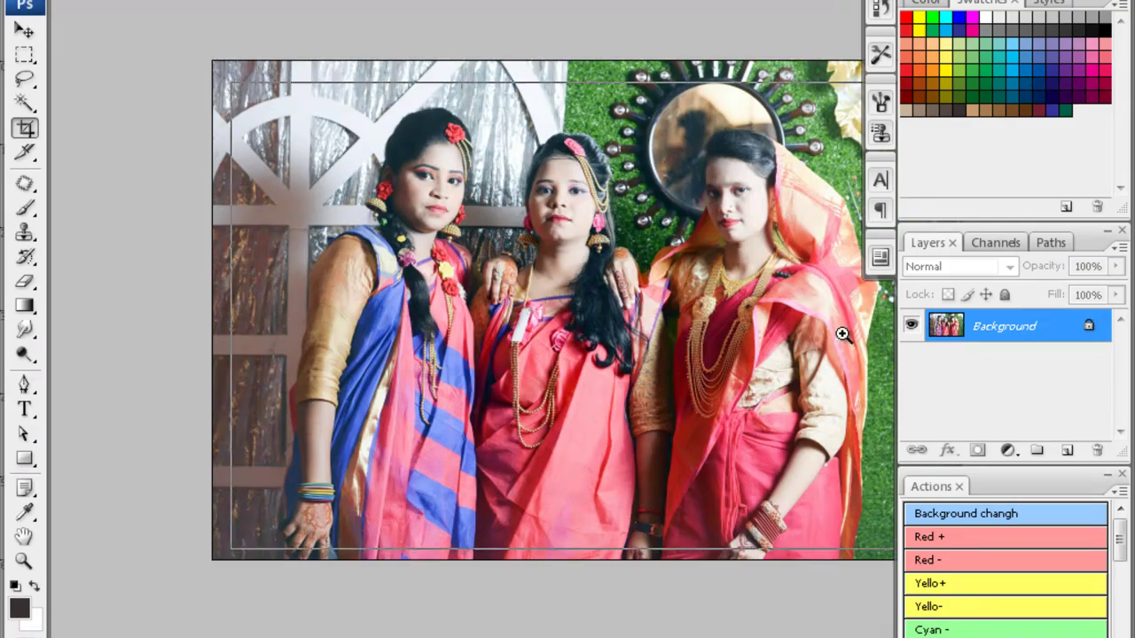
key("ctrl+alt+f")
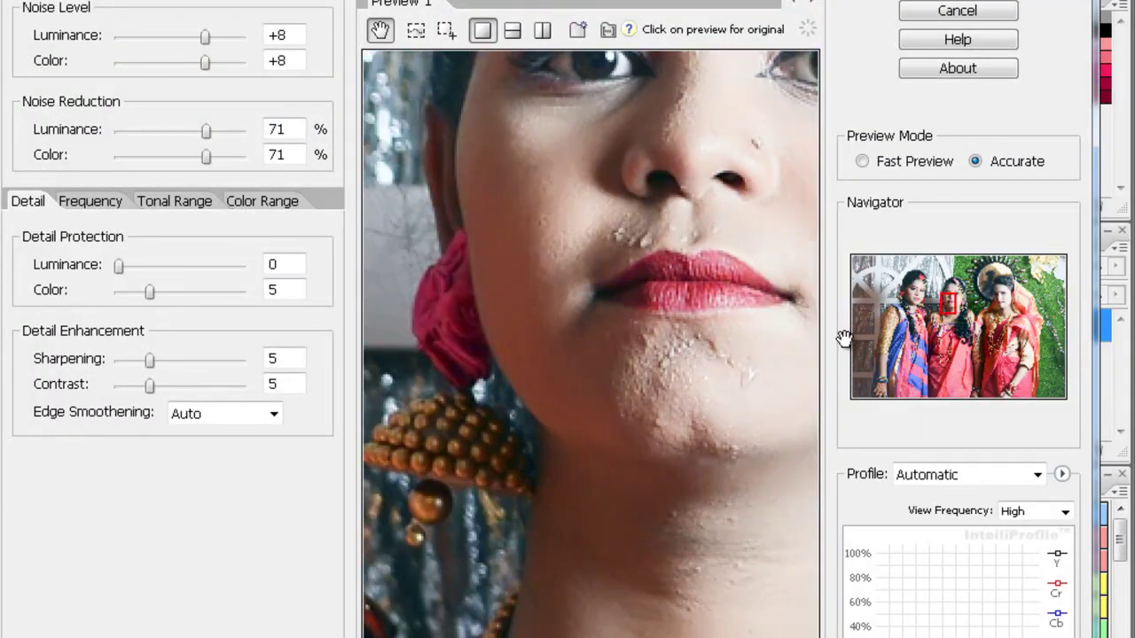
key("Return")
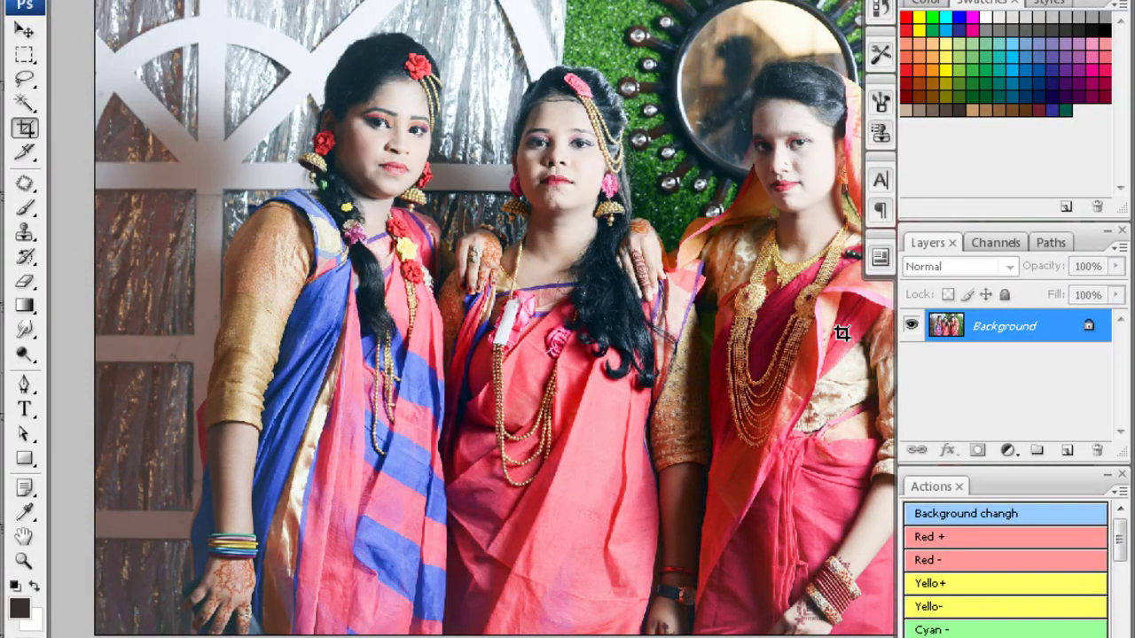
- Magic Wand the left and middle women's faces and feather each selection
key("w")
left_click(345, 194)
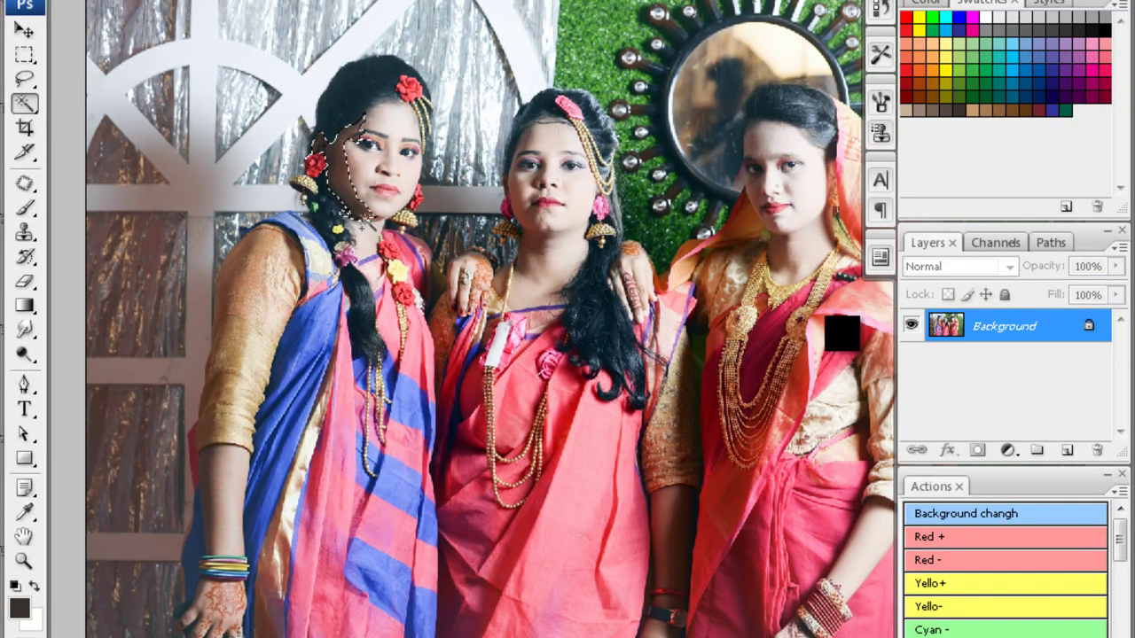
key("ctrl+alt+d")
key("Return")
key("ctrl+plus")
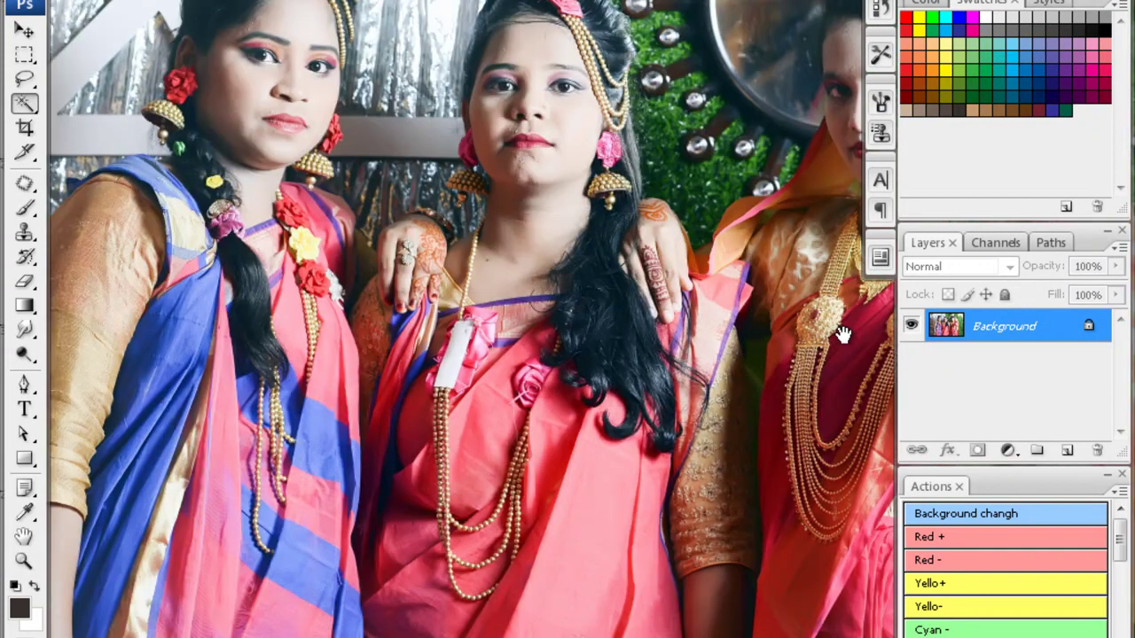
left_click(519, 376)
key("ctrl+alt+d")
key("Return")
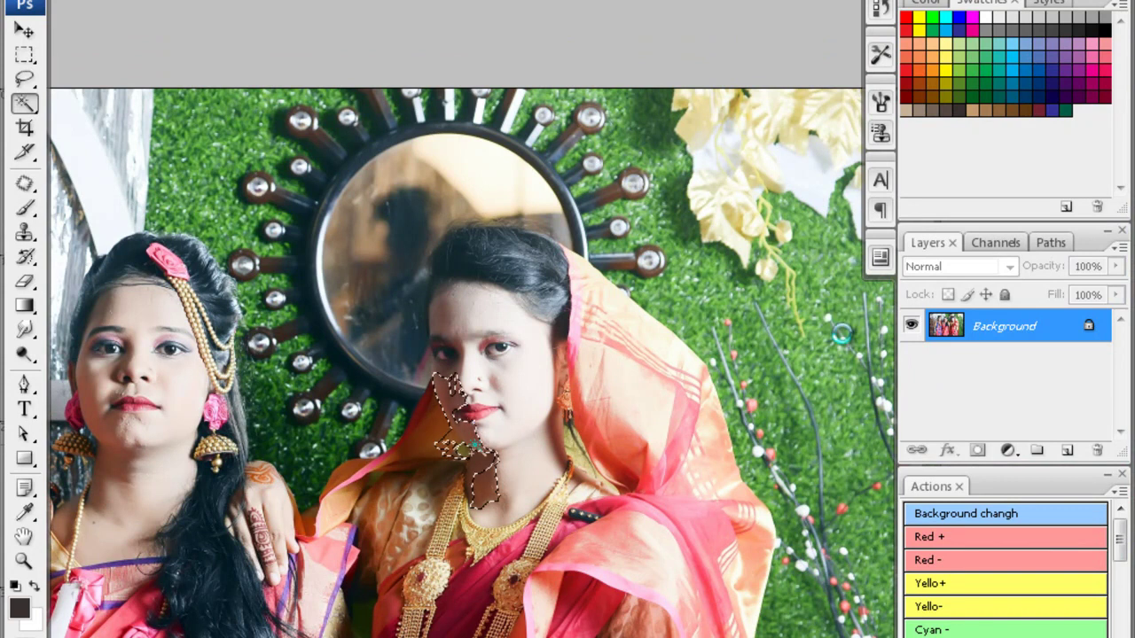
key("ctrl+alt+d")
key("Return")
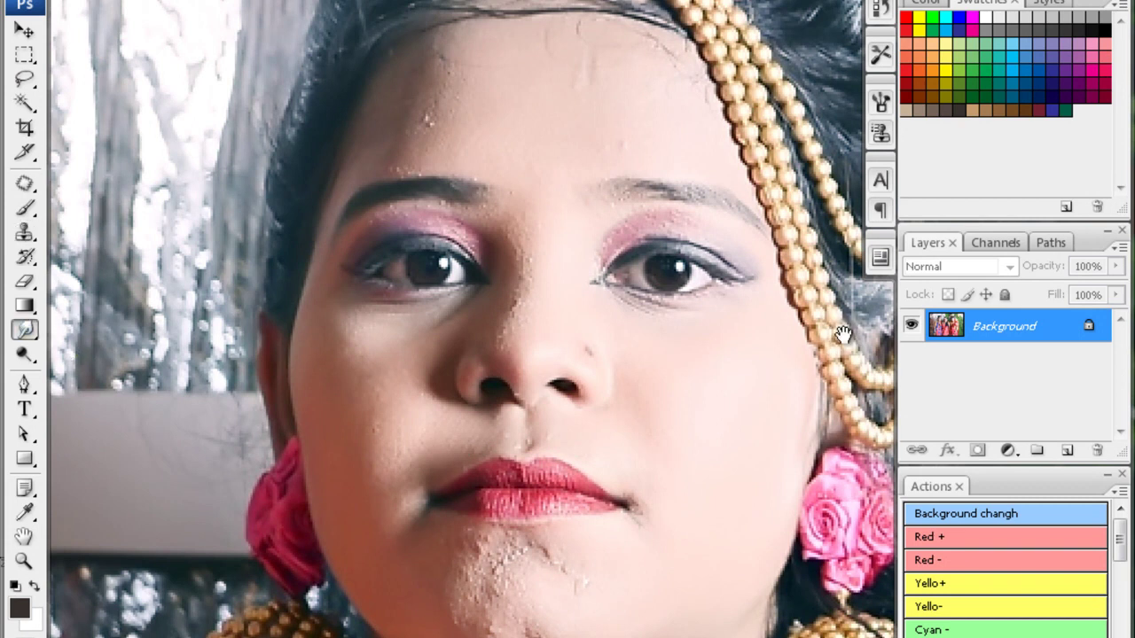
- Heal the spots on the woman's chin, confirm the face tone change, and deselect
left_click_drag(842, 335, 868, 237)
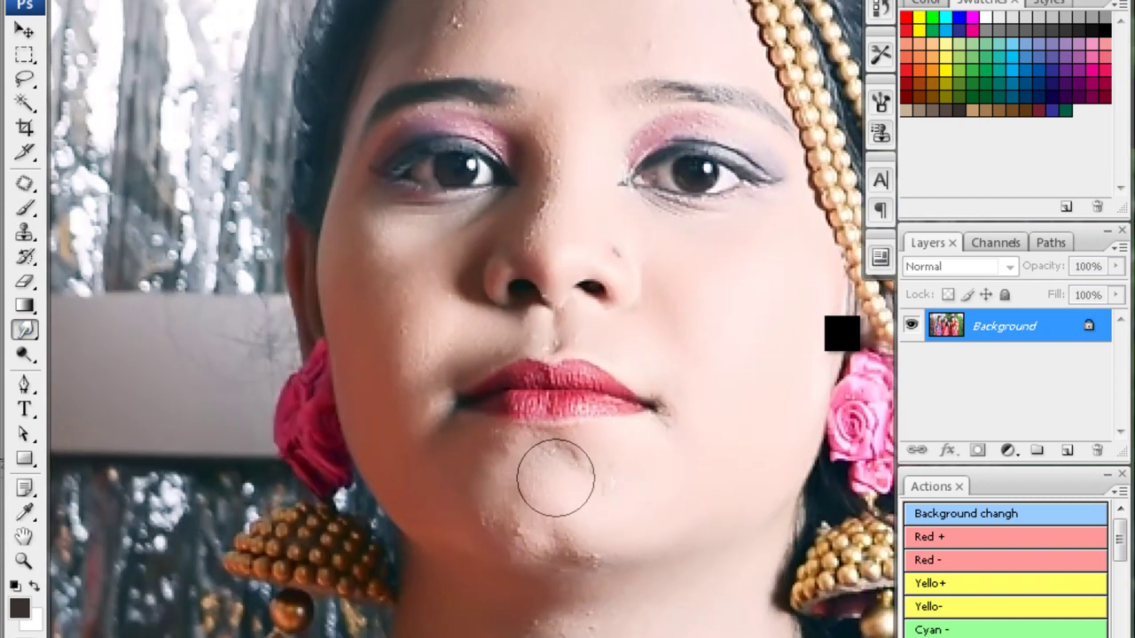
scroll(547, 337, "up", 3)
scroll(561, 260, "up", 3)
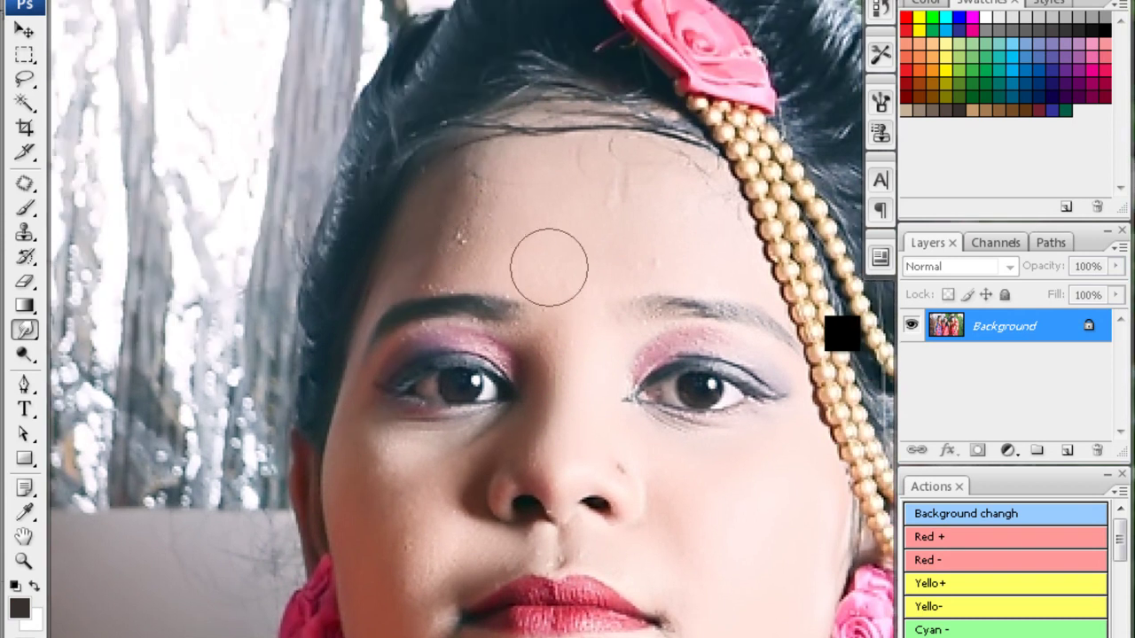
scroll(399, 275, "down", 3)
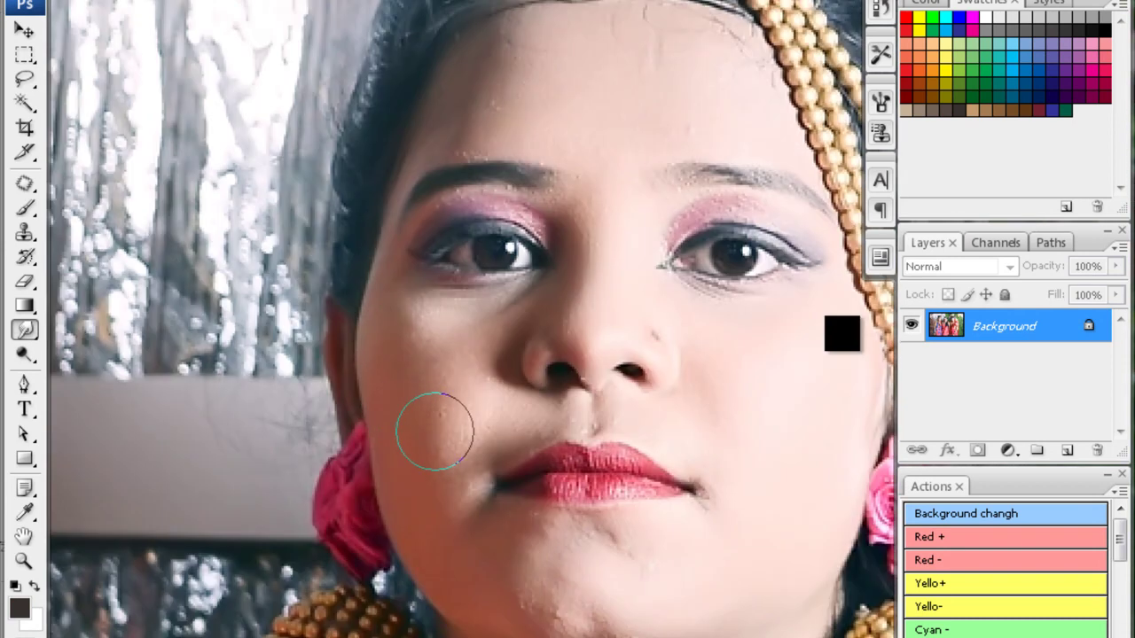
scroll(434, 431, "down", 3)
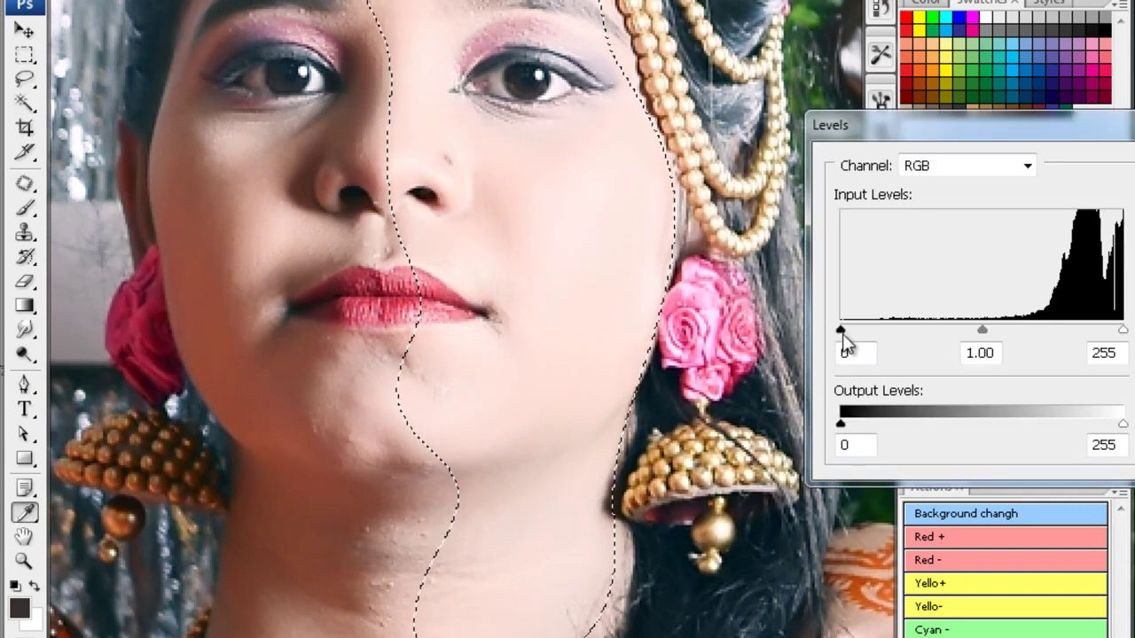
key("Return")
key("ctrl+d")
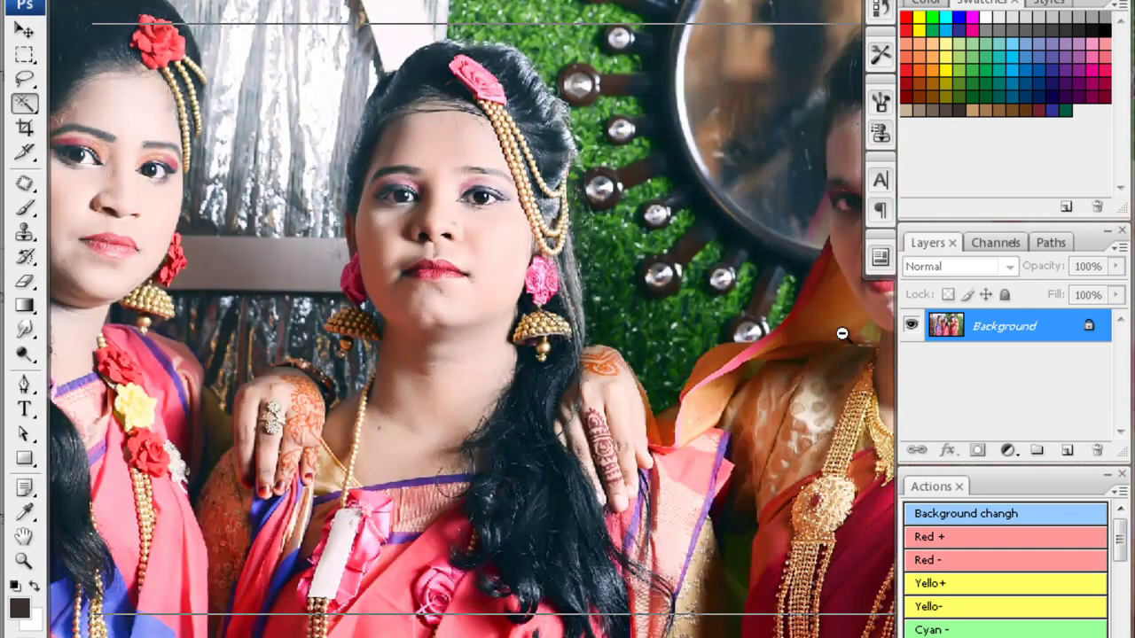
- Feather a selection of the left woman's face and apply Levels to it
left_click(842, 334, "alt")
left_click_drag(344, 165, 337, 204)
key("ctrl+alt+d")
key("Return")
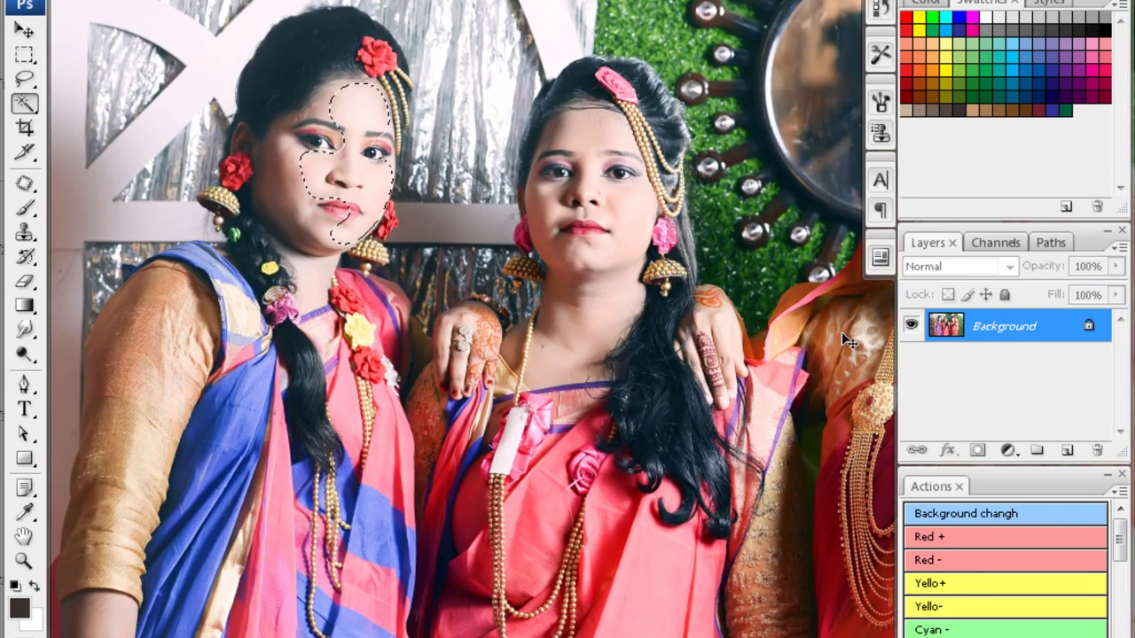
key("ctrl+l")
key("Return")
key("w")
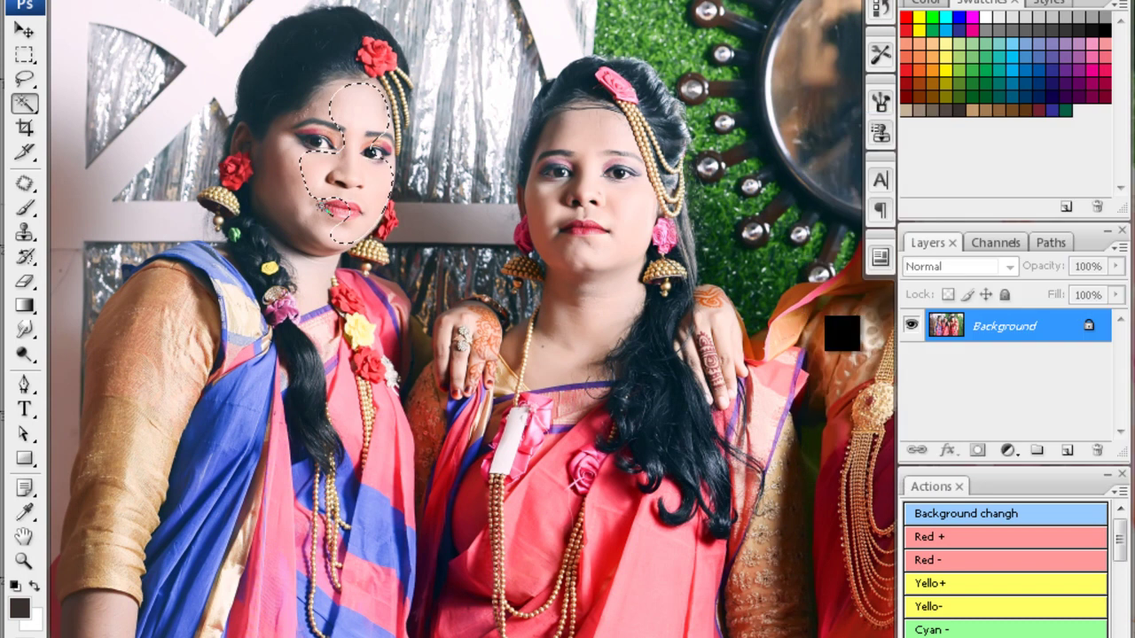
- Zoom out to the whole photo and close the finished three-women image
key("ctrl+minus")
key("ctrl+minus")
key("ctrl+w")
key("n")
key("ctrl+w")
- Finish closing the three-women photo and zoom into the group photo with children
key("c")
key("ctrl+w")
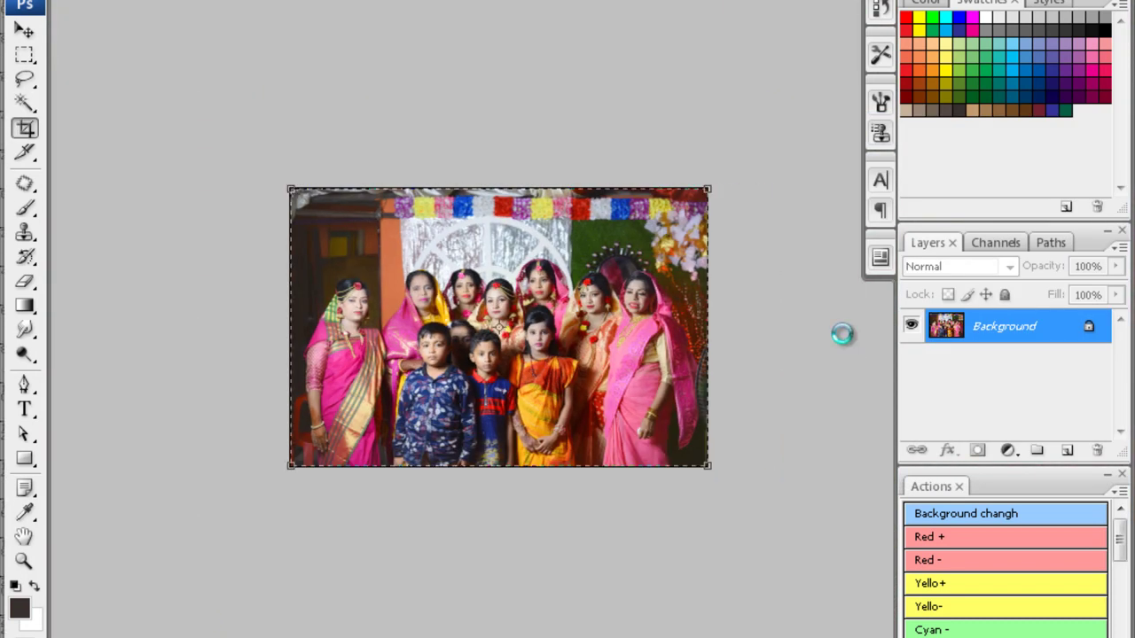
key("ctrl+w")
key("alt+w")
key("Return")
key("ctrl+plus")
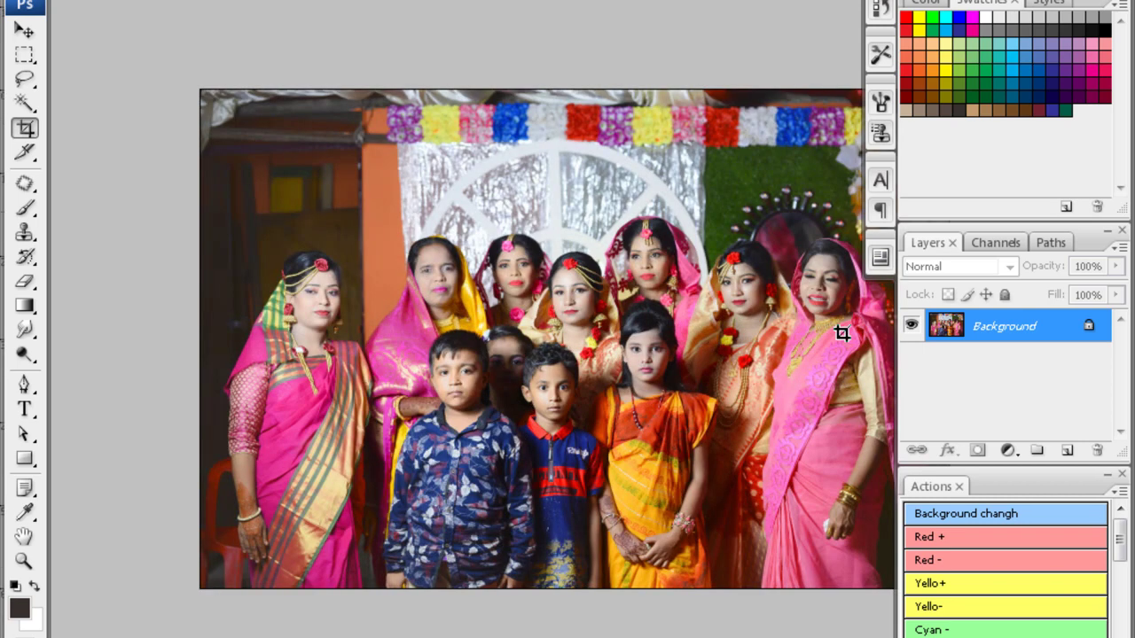
- Lighten the children's shadowed faces with the Dodge tool
key("ctrl+w")
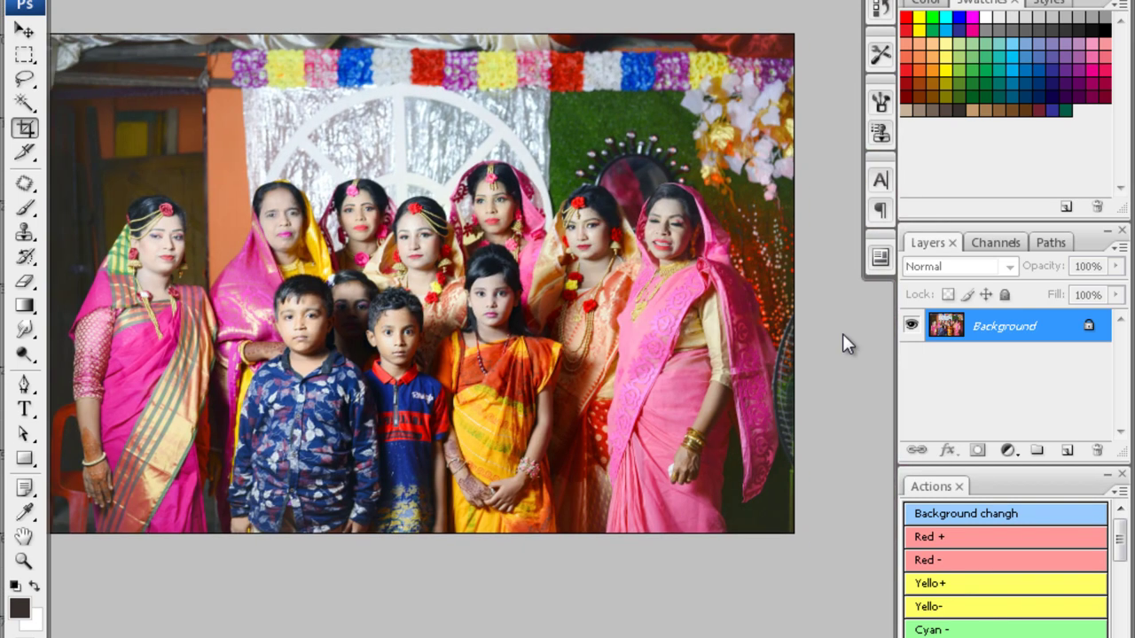
key("ctrl+w")
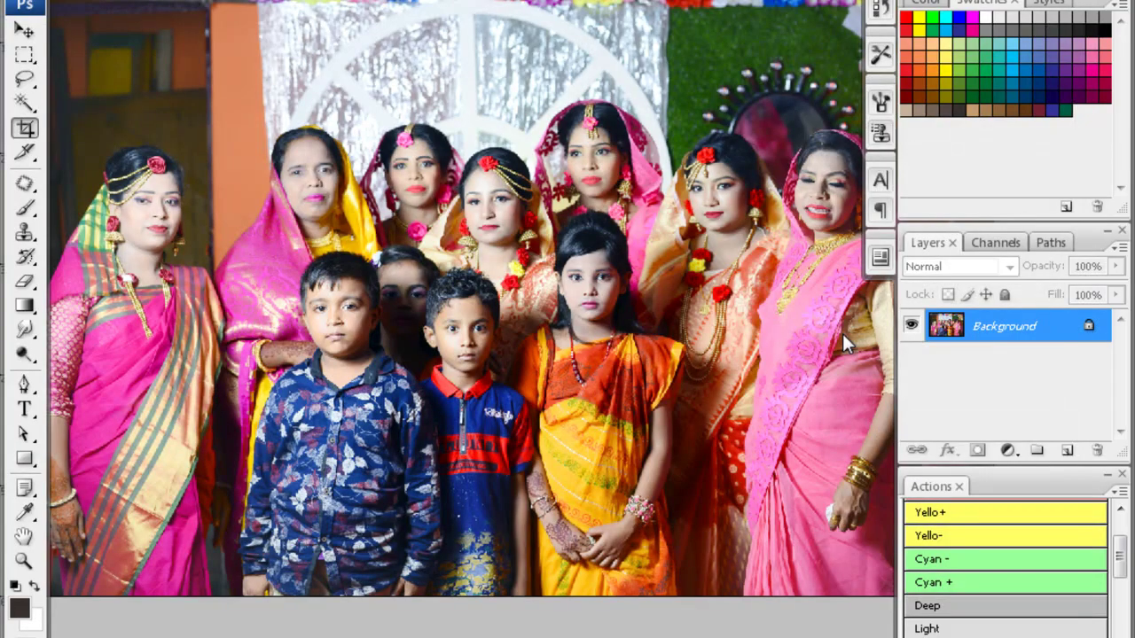
key("o")
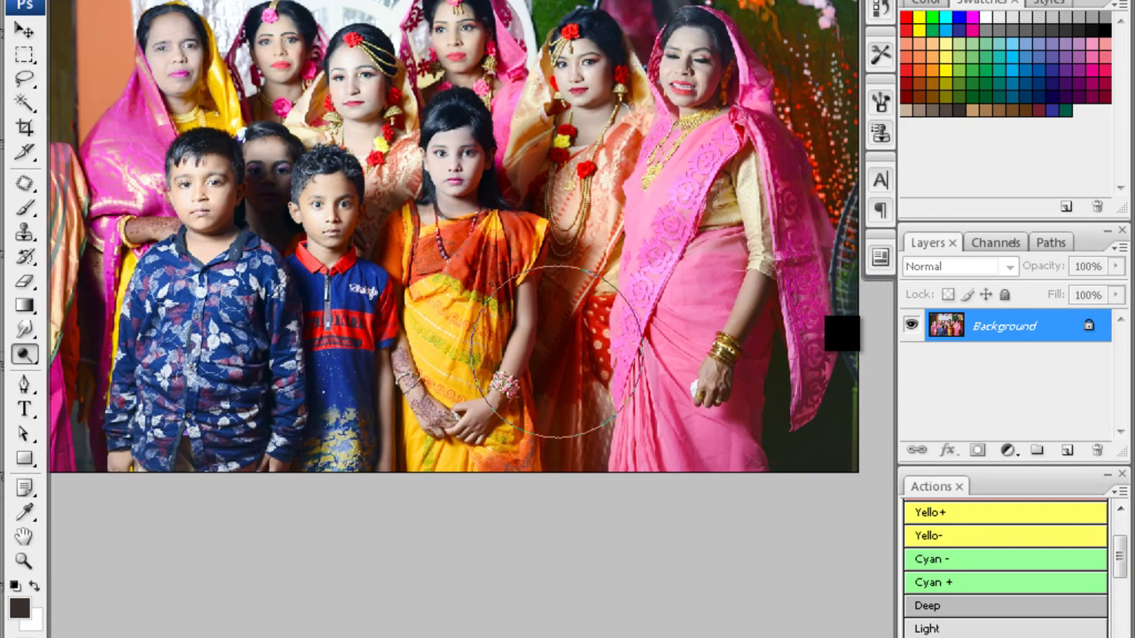
left_click_drag(790, 331, 542, 310)
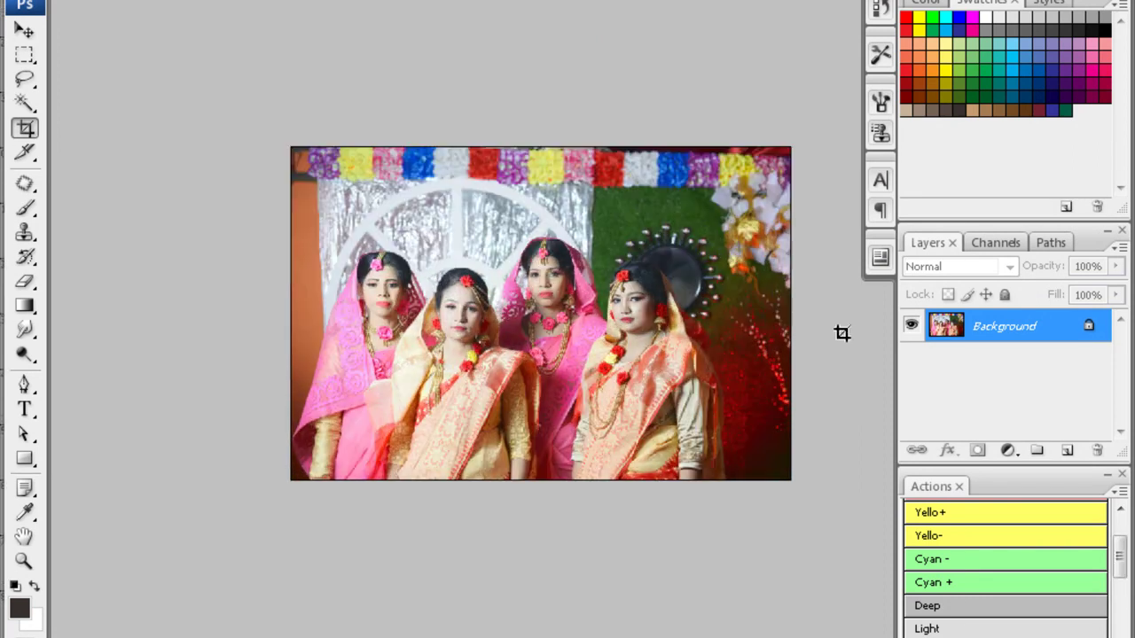
- Lasso the left area, feather it 8 px, and darken it with Levels midtone 0.68
left_click(842, 335)
key("l")
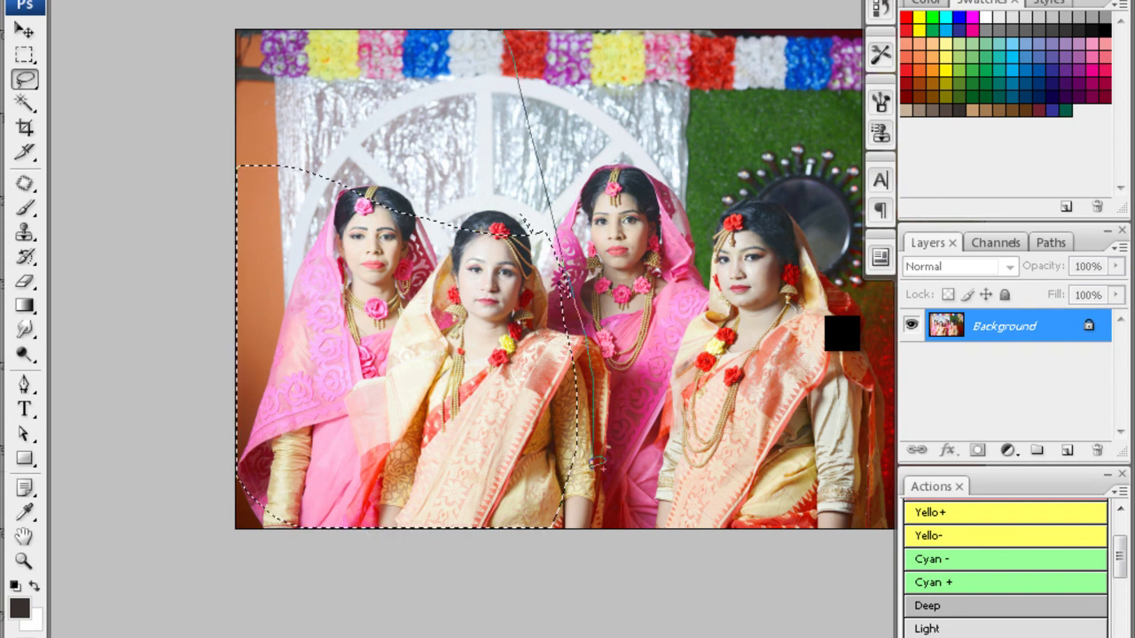
key("ctrl+alt+d")
key("Return")
key("ctrl+alt+d")
type("8")
key("Return")
key("ctrl+l")
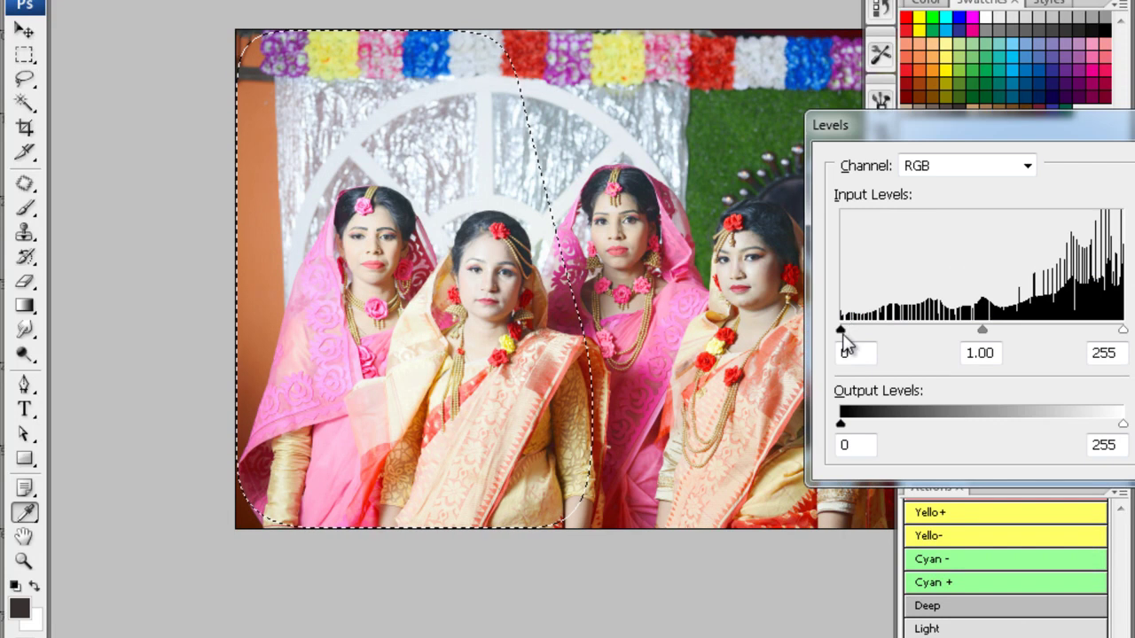
key("Tab")
type("0.68")
key("Return")
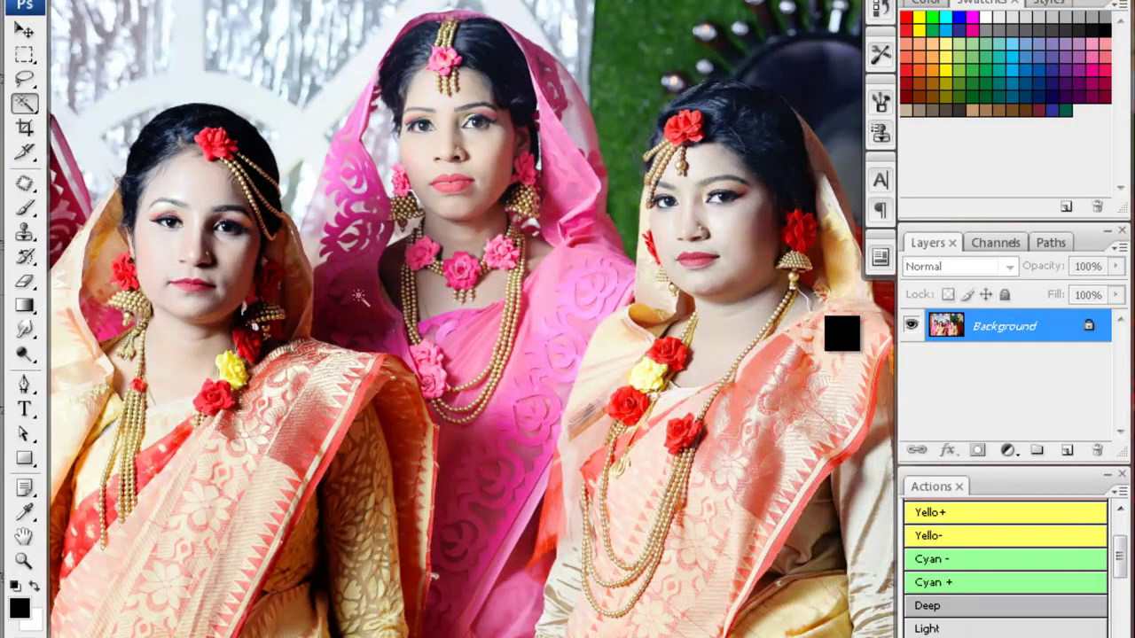
- Lasso the women's faces down to the neck, feather 10 px, then select all
left_click_drag(240, 297, 233, 279)
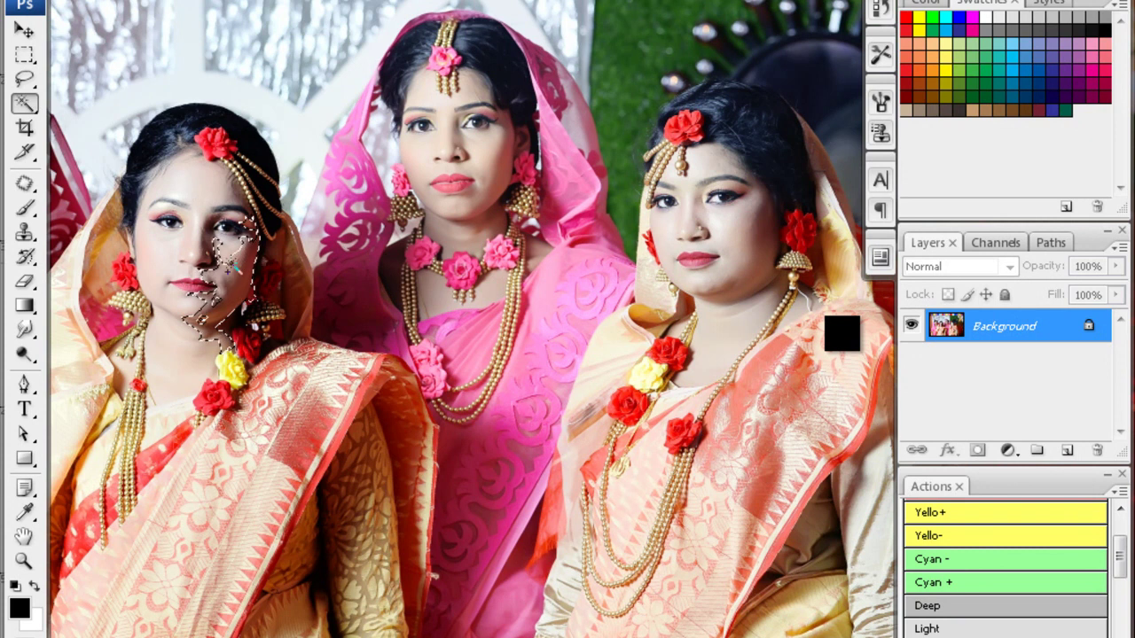
key("Return")
key("Return")
type("10")
key("Return")
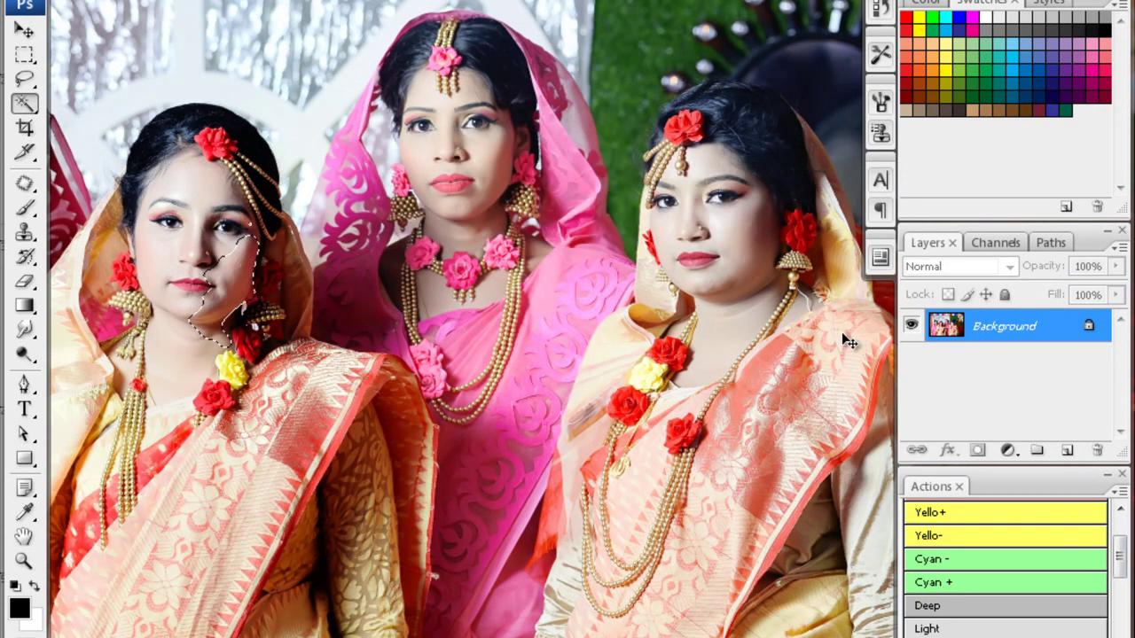
key("ctrl+a")
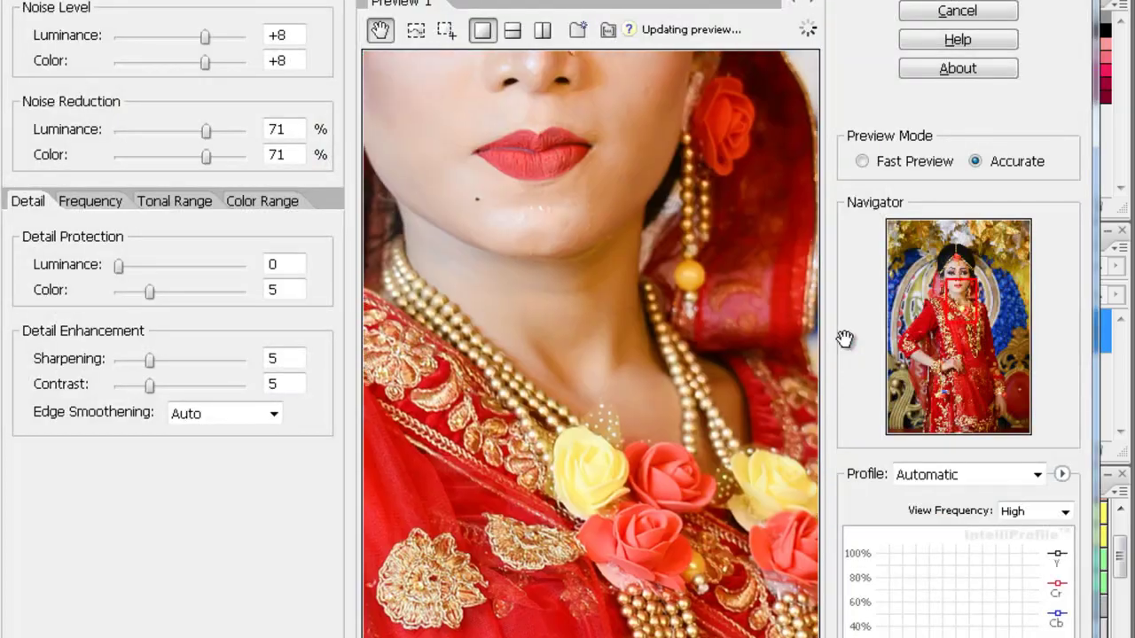
- Apply the noise reduction, then feather the bride's face outline and apply Color Balance
key("Return")
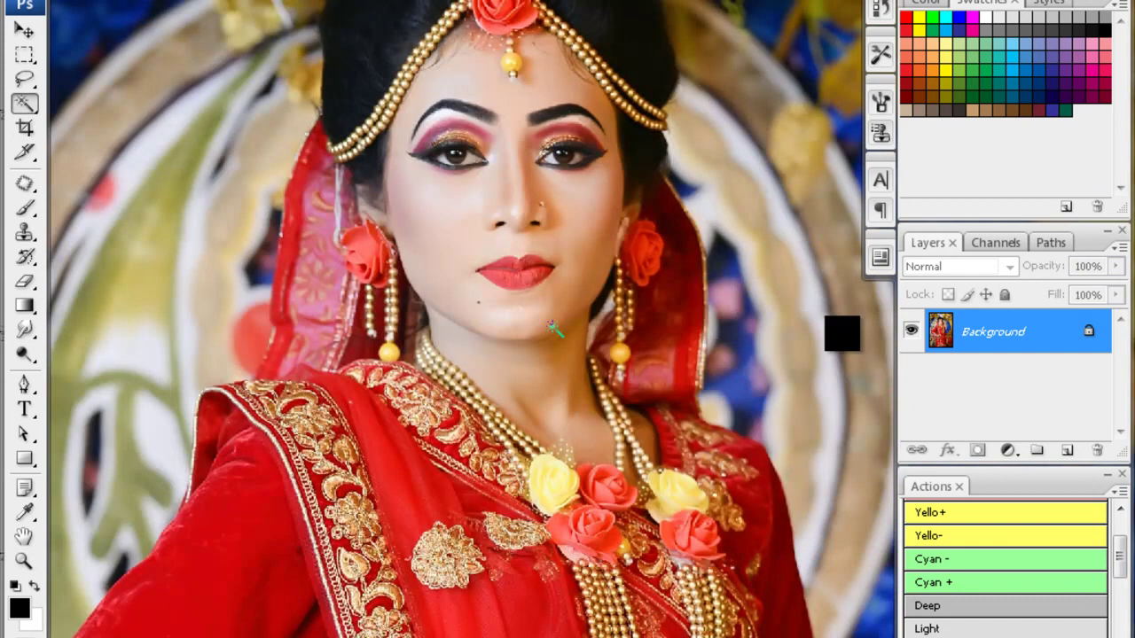
double_click(588, 237)
key("ctrl+alt+d")
key("Return")
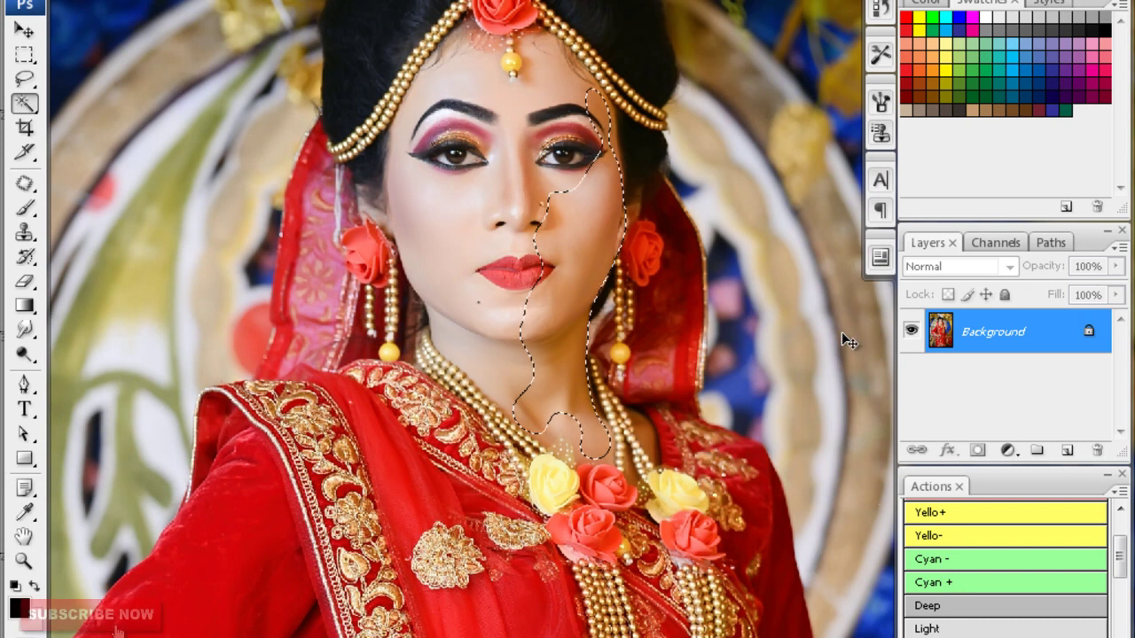
key("ctrl+b")
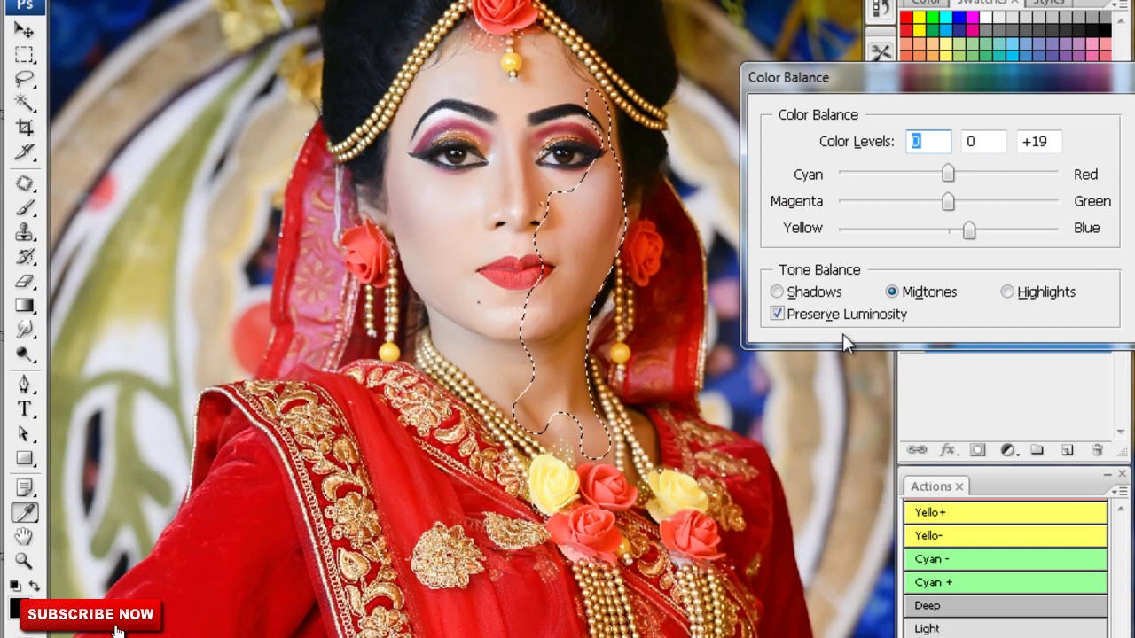
key("Return")
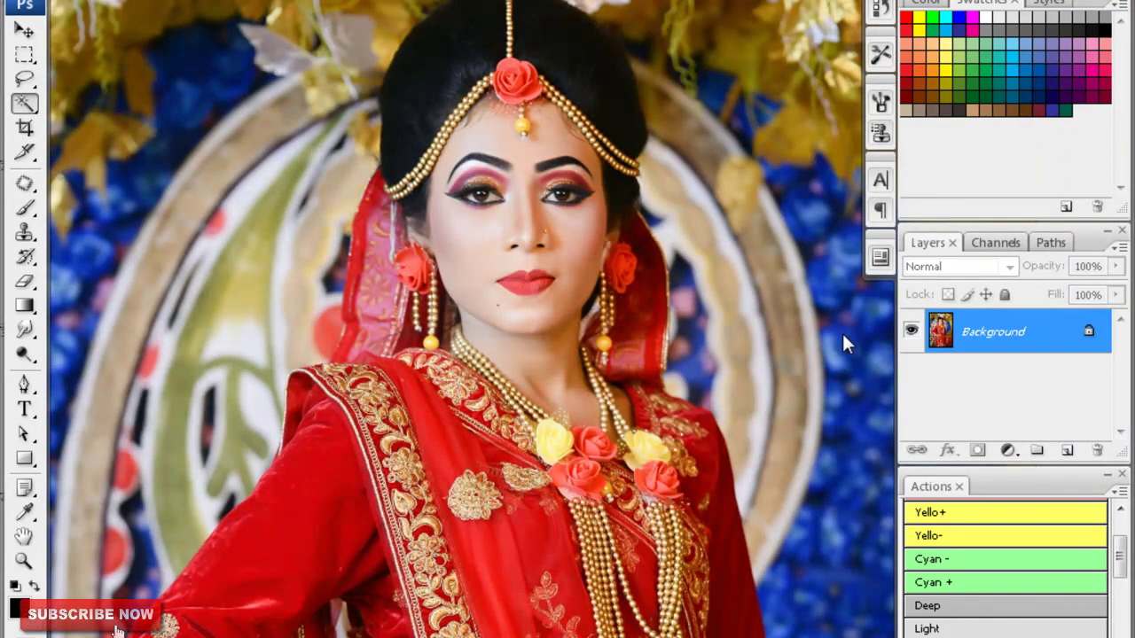
- Feather the half-face selection, apply Levels midtone 0.74, and deselect
key("Return")
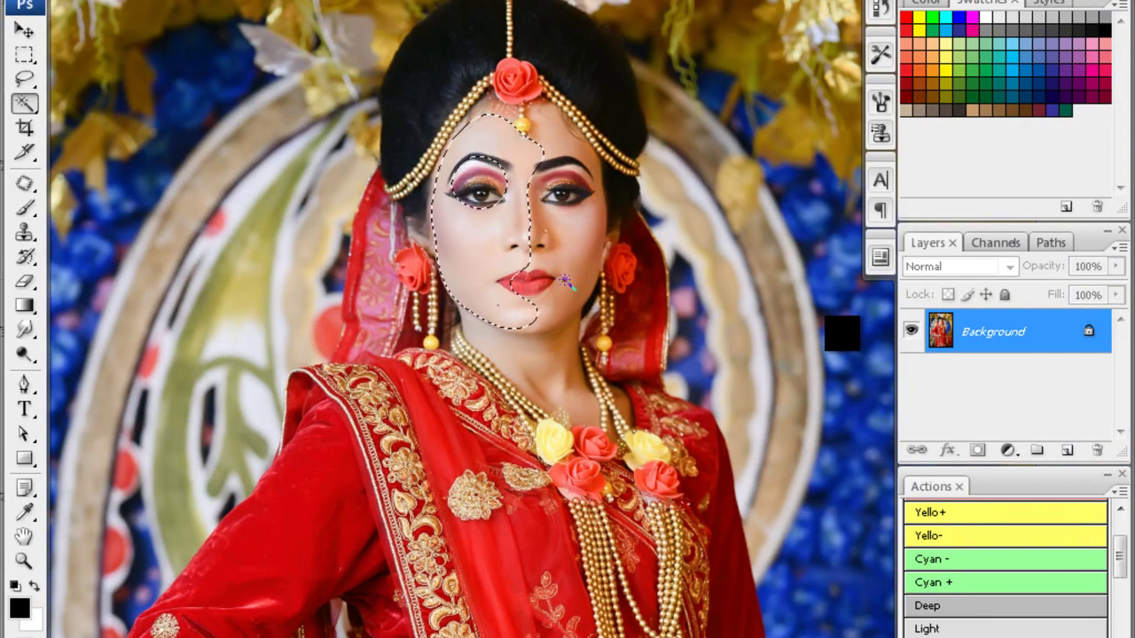
key("ctrl+l")
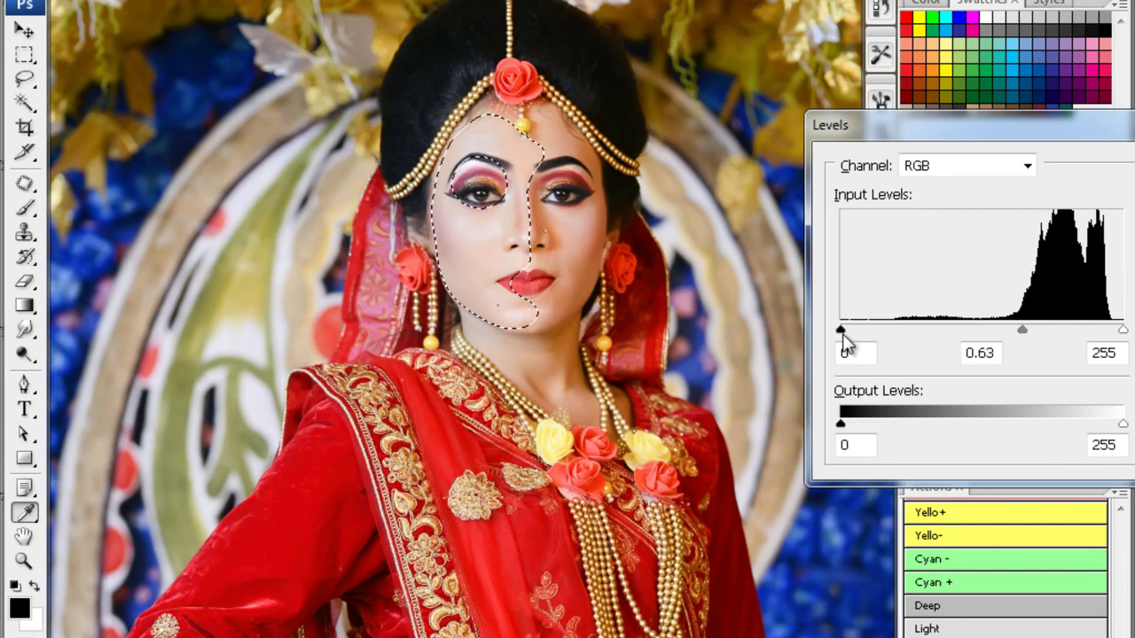
key("Tab")
type("0.74")
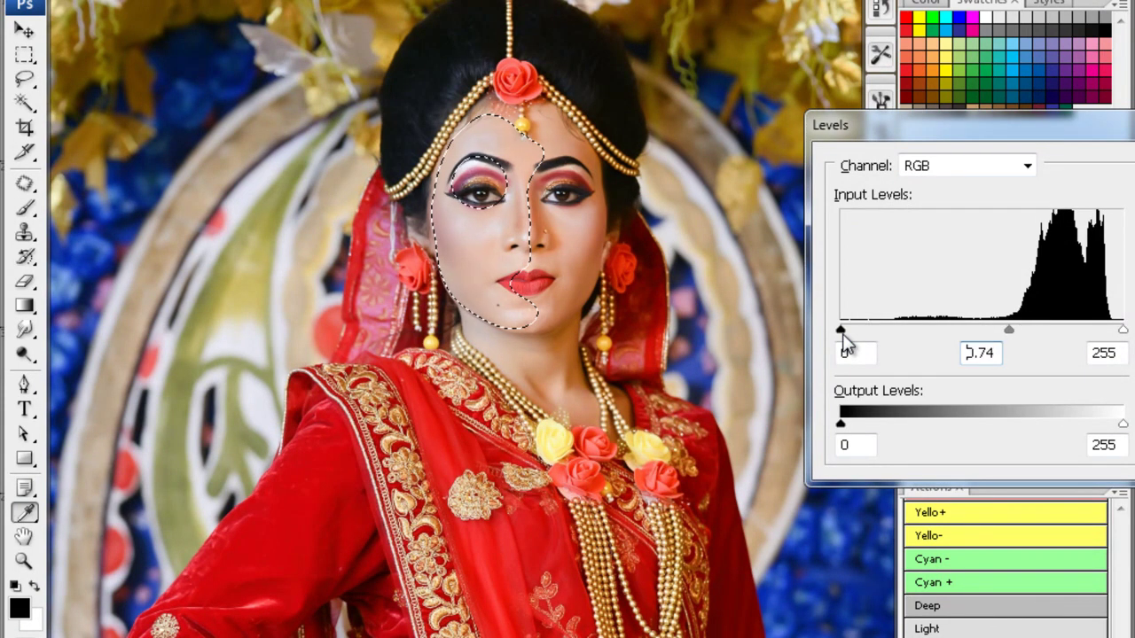
key("Return")
key("ctrl+d")
- Zoom into the bride's face with the Dodge tool and pan across it
key("ctrl+plus")
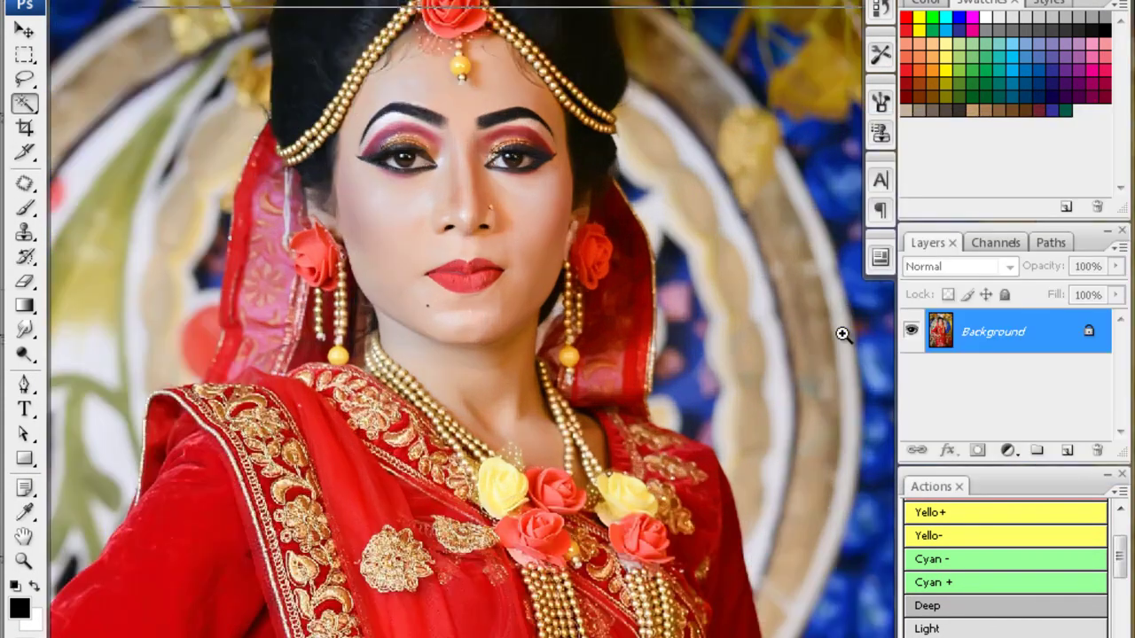
key("ctrl+plus")
key("ctrl+plus")
key("ctrl+plus")
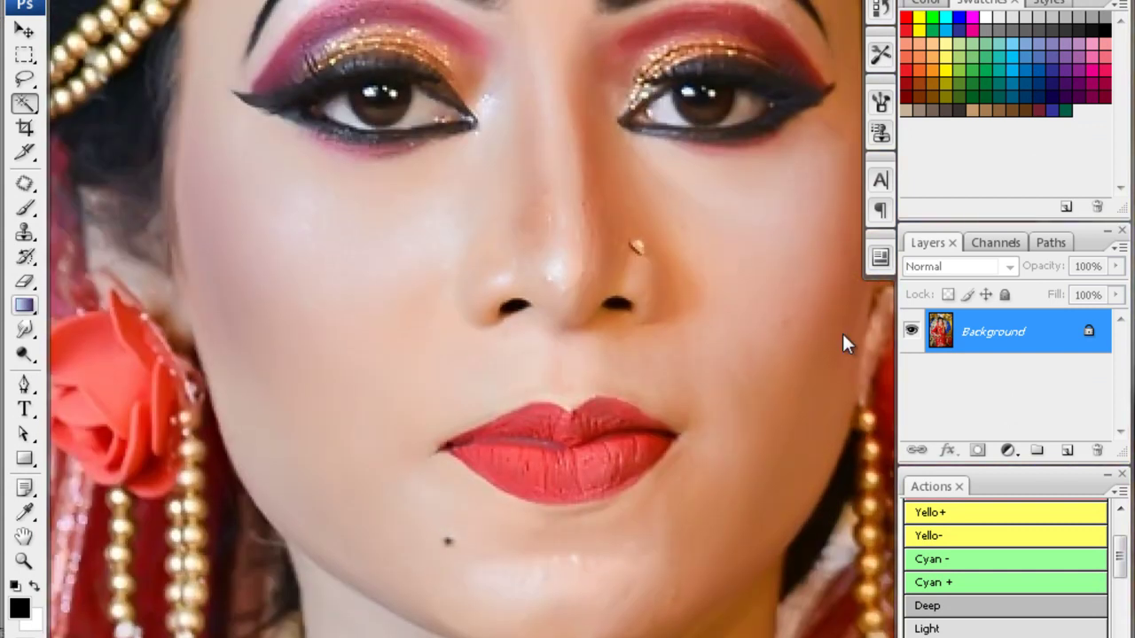
key("o")
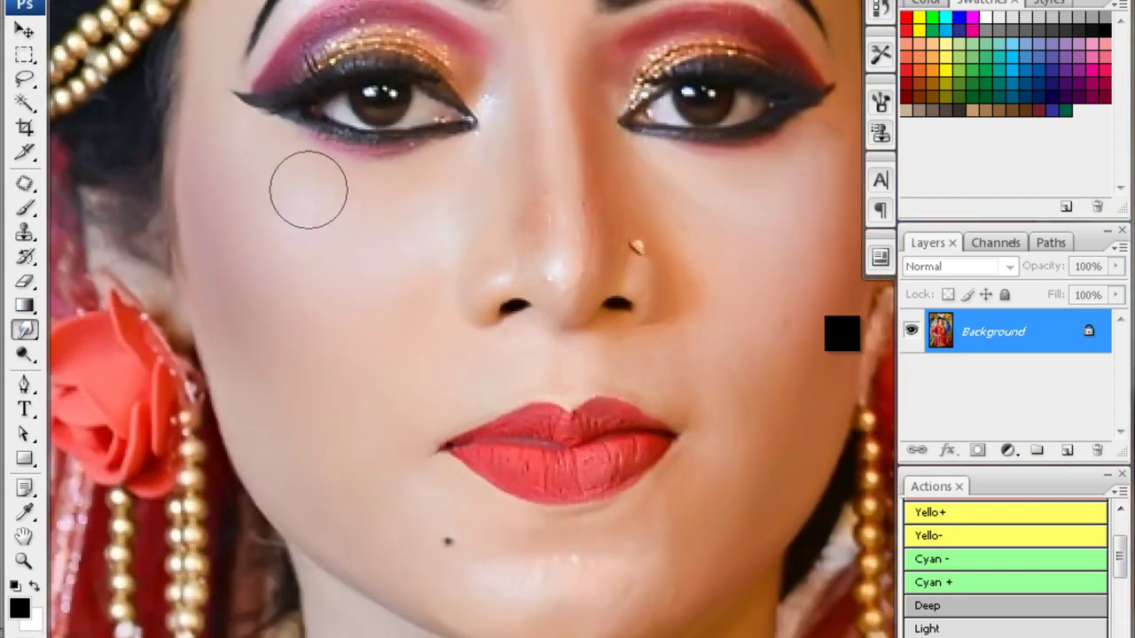
scroll(309, 189, "right", 5)
scroll(329, 218, "right", 1)
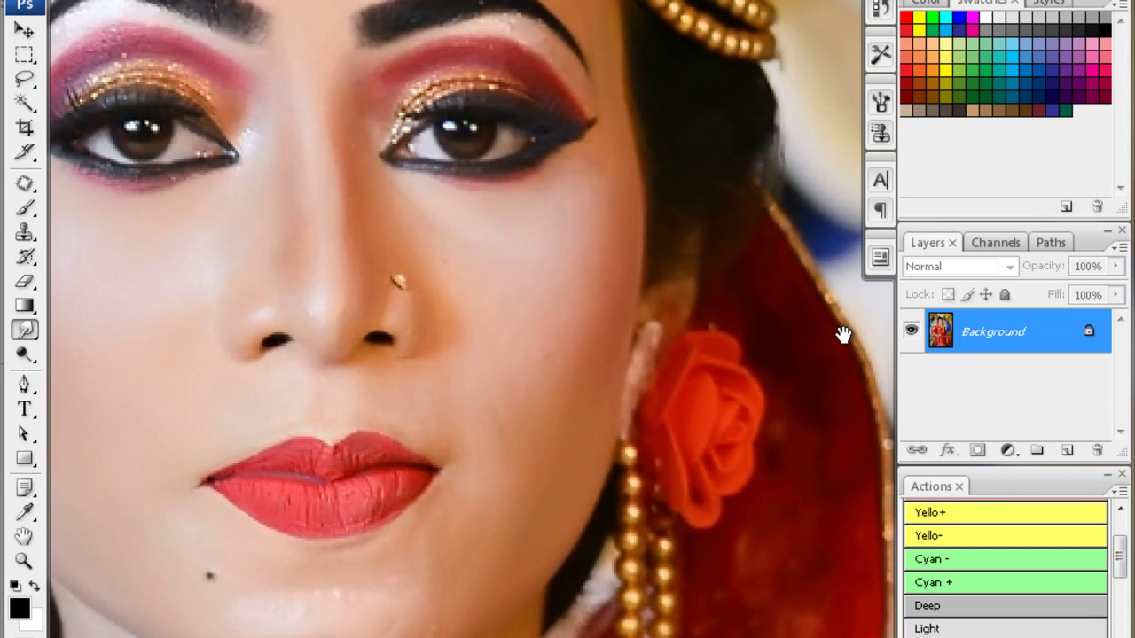
scroll(291, 224, "down", 6)
scroll(327, 351, "up", 2)
scroll(425, 266, "up", 3)
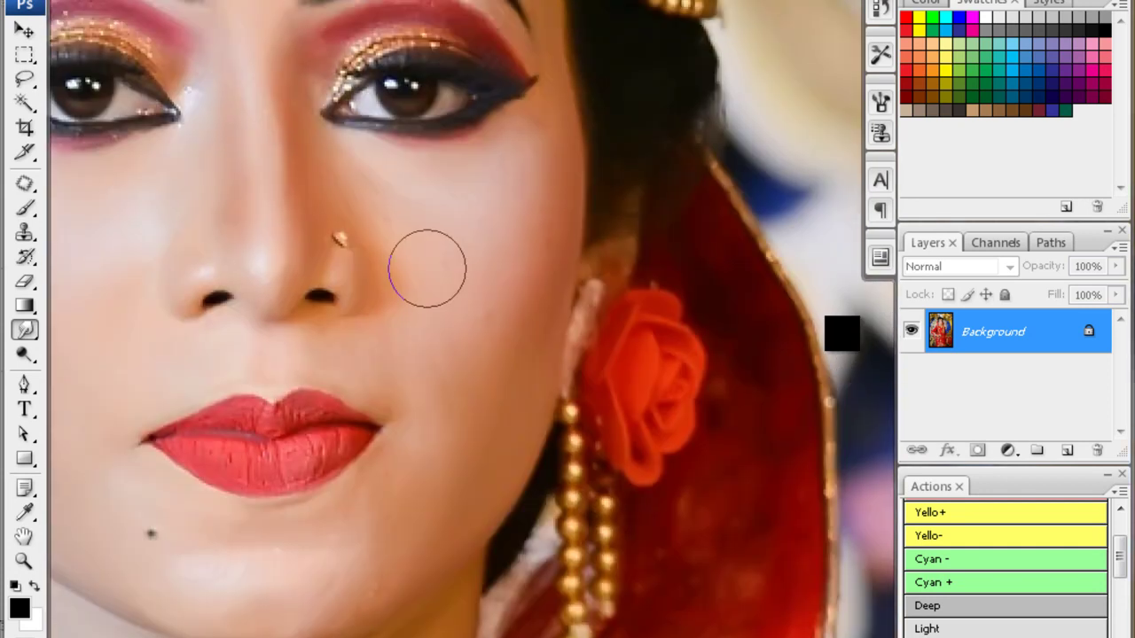
scroll(337, 257, "up", 1)
scroll(348, 180, "up", 1)
scroll(348, 180, "up", 4)
scroll(325, 183, "up", 1)
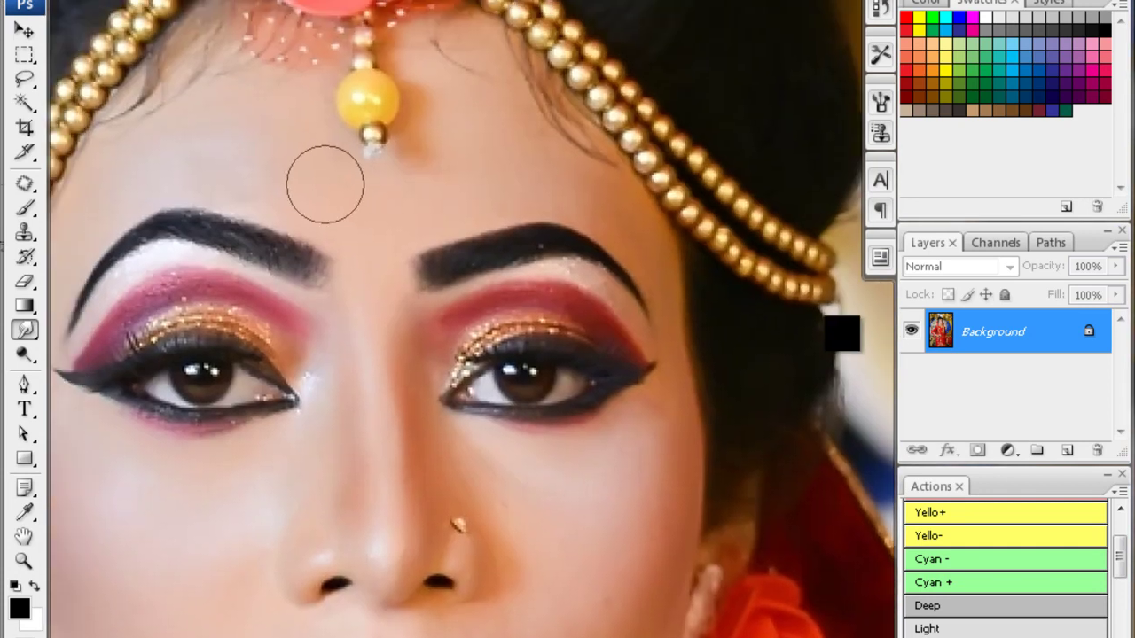
- Zoom out, Magic Wand select the right side of the face, and feather it
left_click(843, 334, "ctrl+alt")
key("w")
left_click(436, 306)
key("ctrl+alt+d")
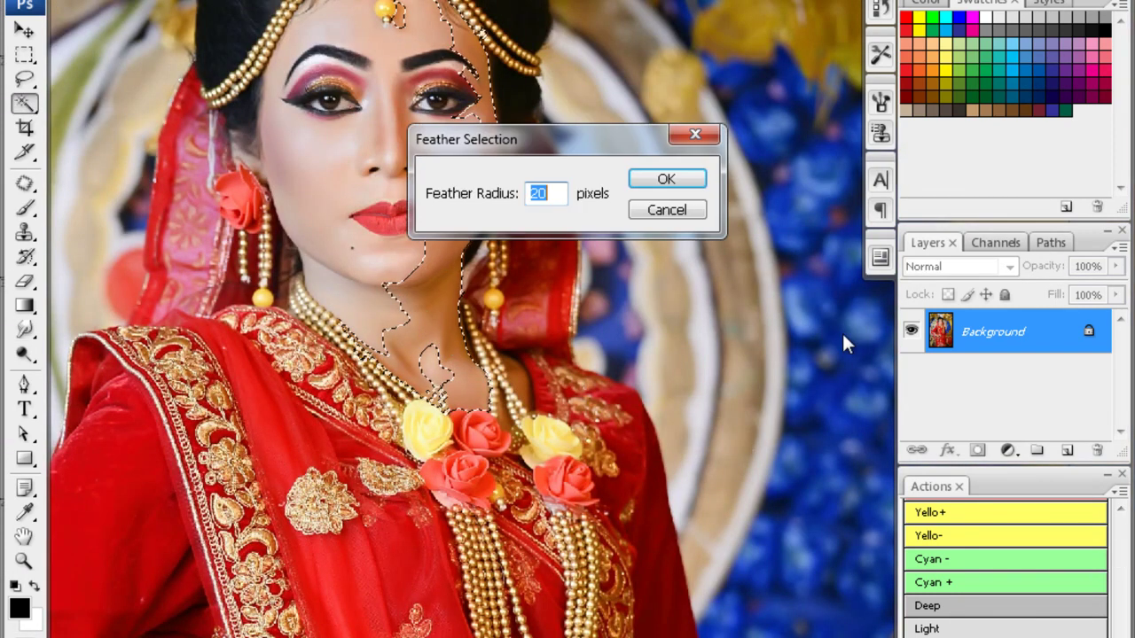
key("Return")
- Close the bride photo without saving, then close the passport-photo sheet
key("ctrl+w")
key("n")
key("ctrl+w")
key("ctrl+w")
- Decline saving, switch to SHAREit, and open the received files location
key("n")
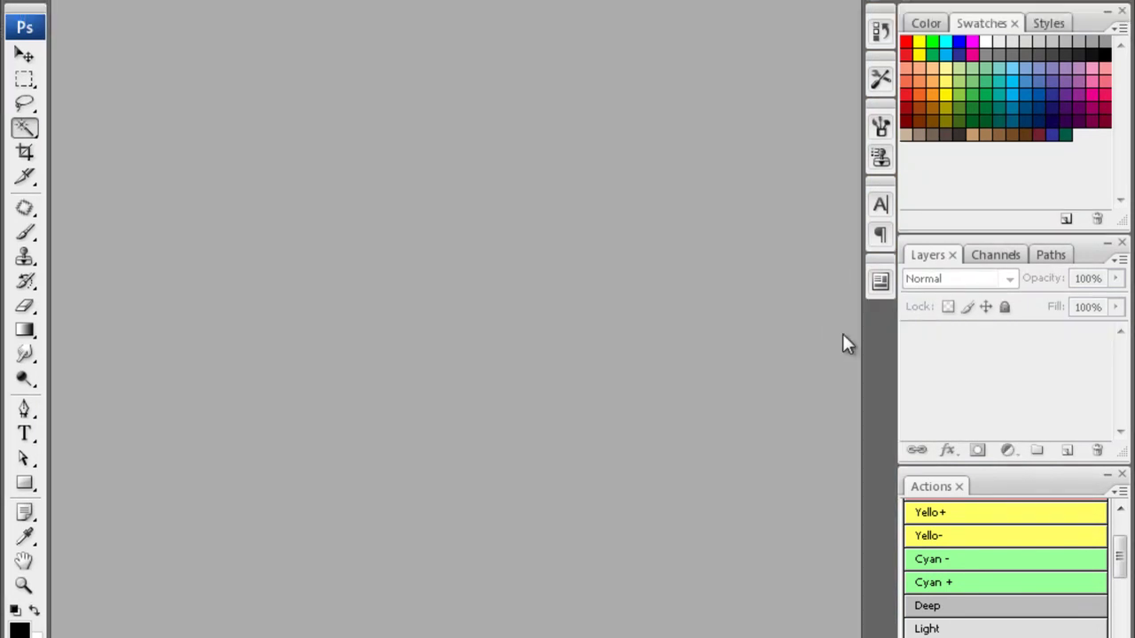
key("alt+Tab")
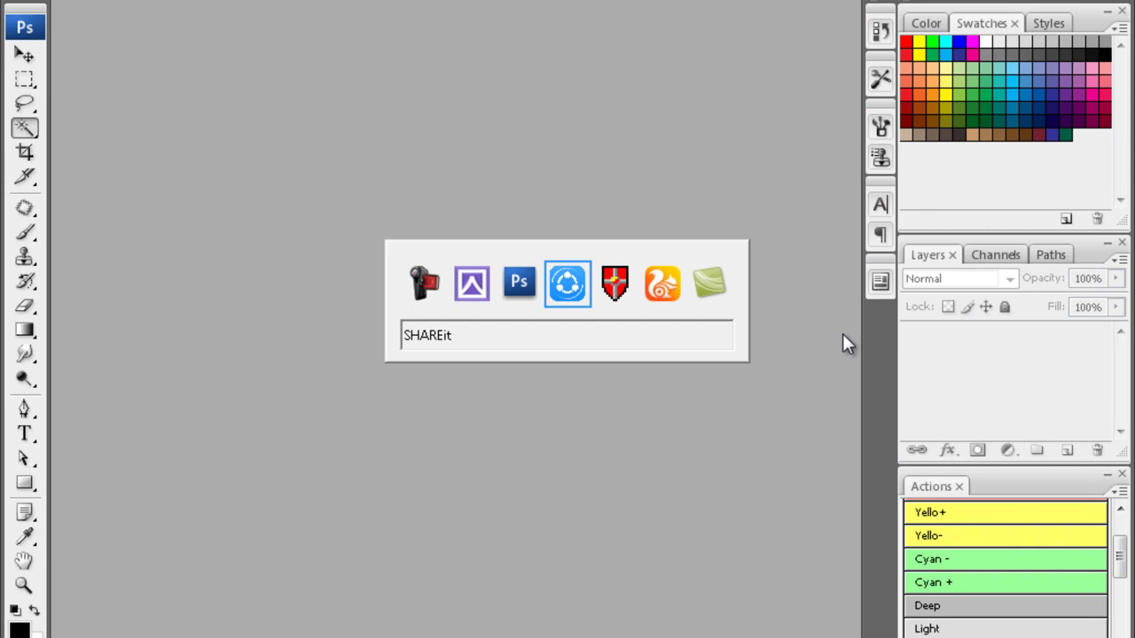
key("Up")
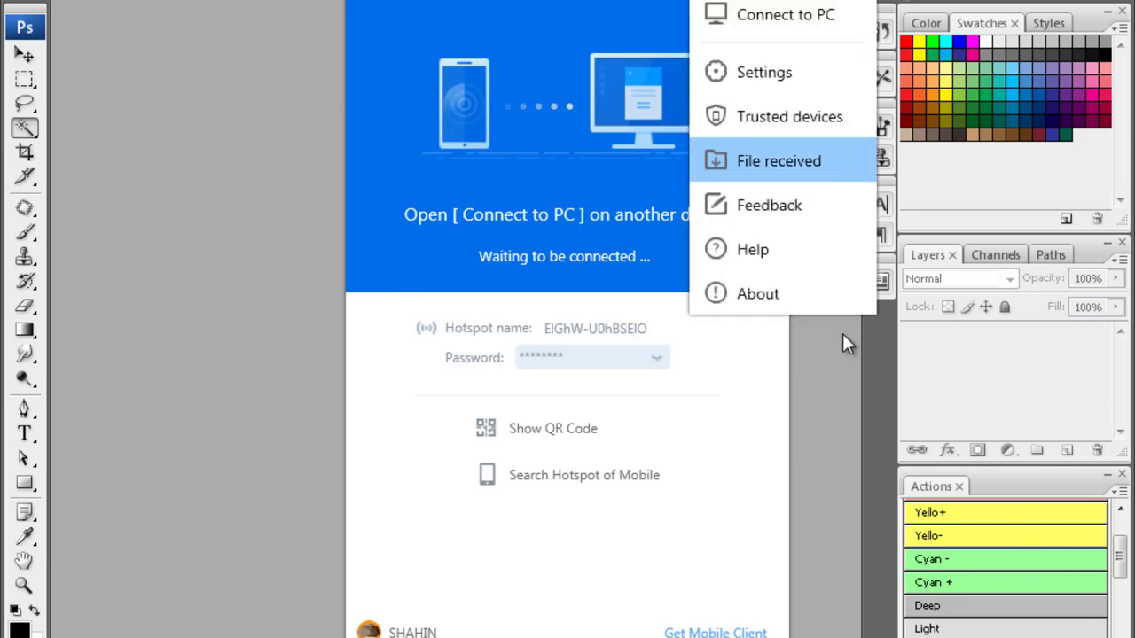
key("Return")
- Navigate from the Photography File (E:) drive through the client's folders into the single folder
key("Up")
key("Up")
key("Up")
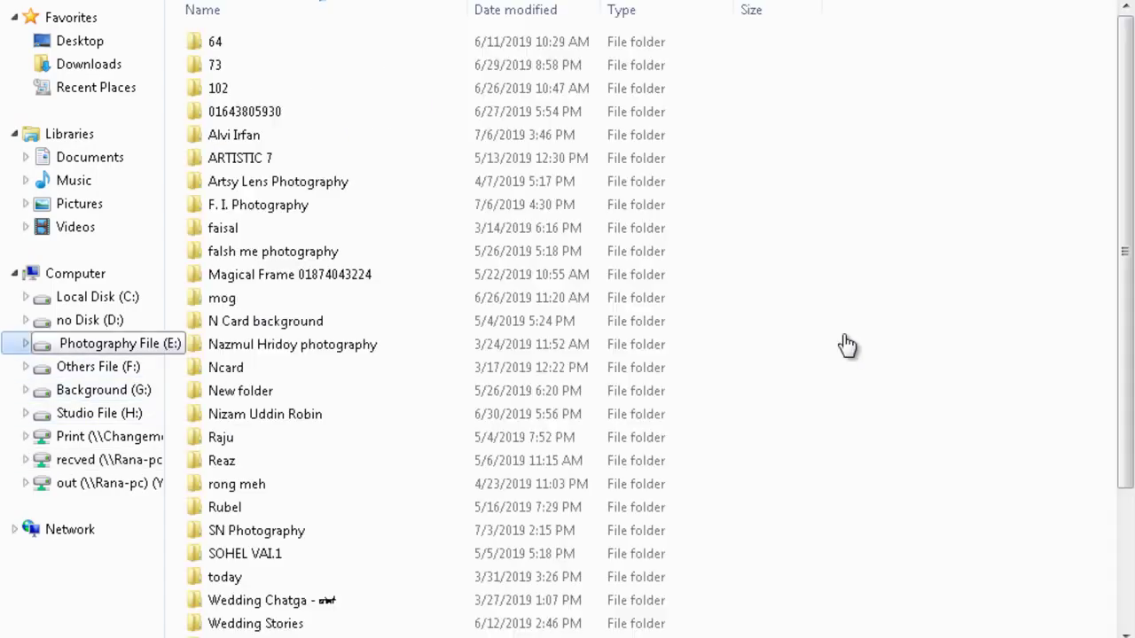
key("Down")
key("Down")
key("Down")
key("Up")
key("Up")
key("Up")
key("Up")
key("Up")
key("Up")
key("Return")
key("Up")
key("Right")
key("Return")
key("Down")
key("Return")
key("Down")
key("Down")
key("Return")
key("Down")
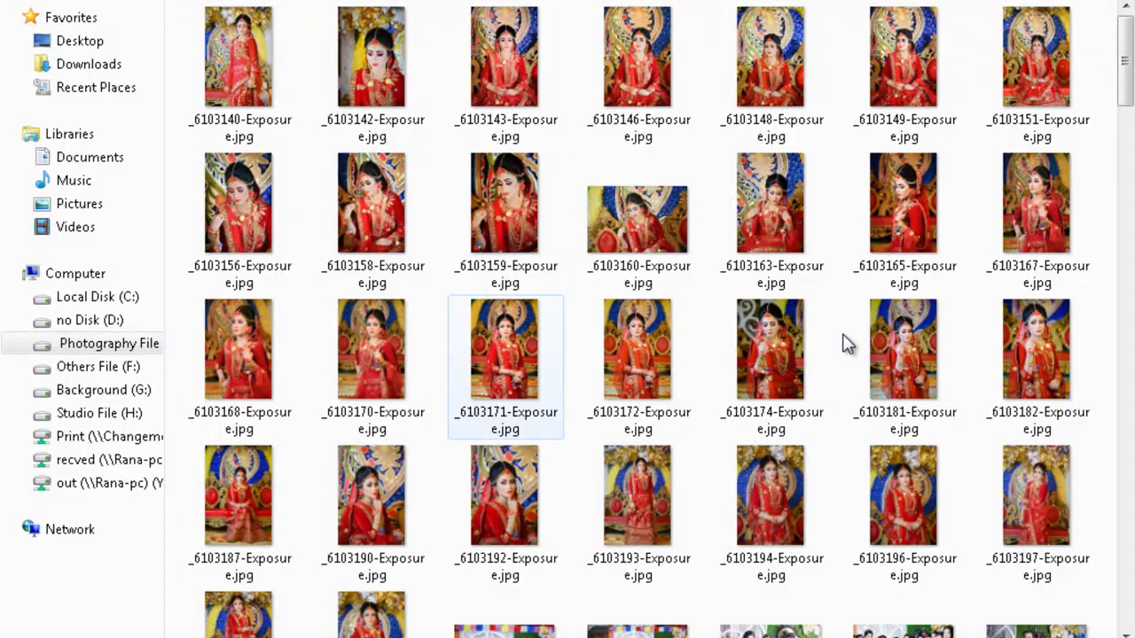
- Browse the thumbnails to the first groom shot, _6103419
key("Page_Down")
key("Page_Up")
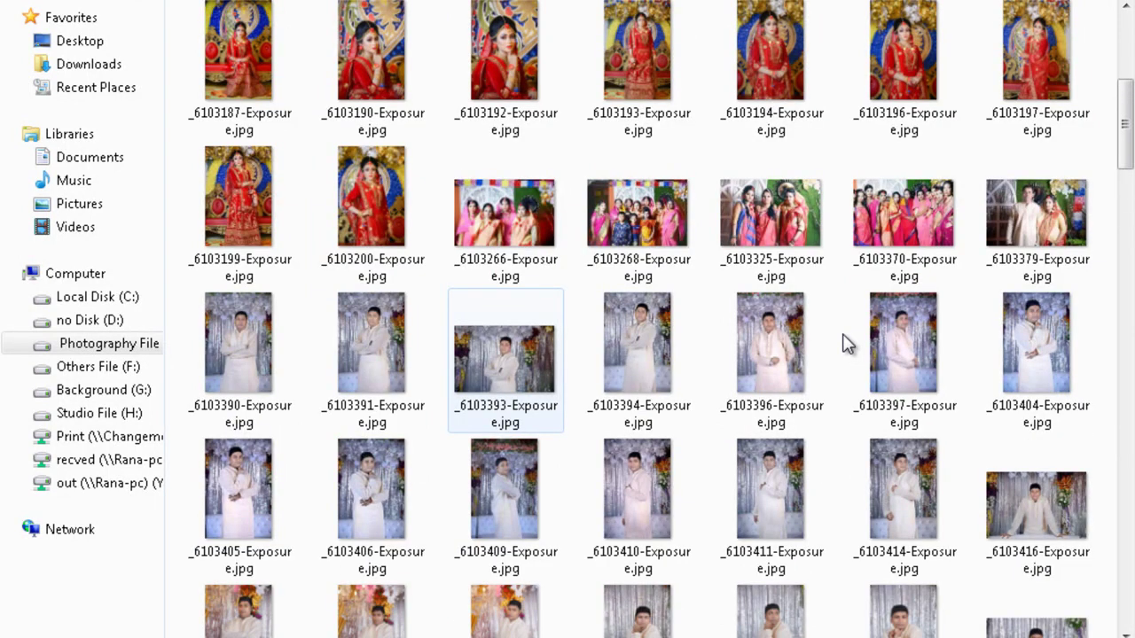
key("Page_Down")
key("Page_Up")
key("Page_Up")
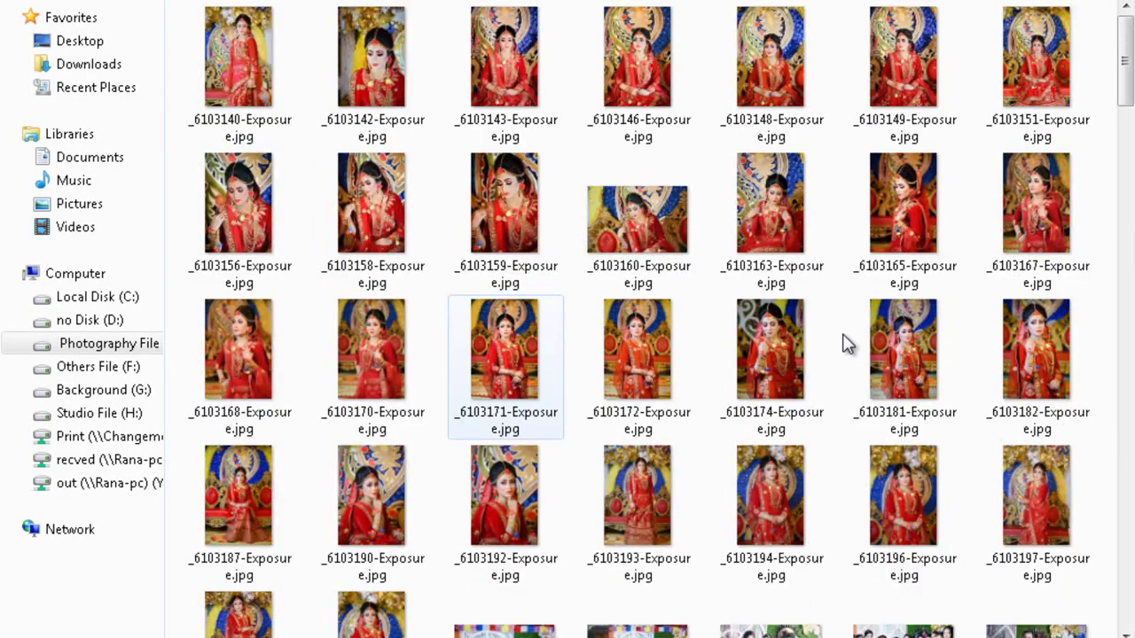
key("Page_Down")
key("Page_Down")
key("Page_Down")
key("Page_Down")
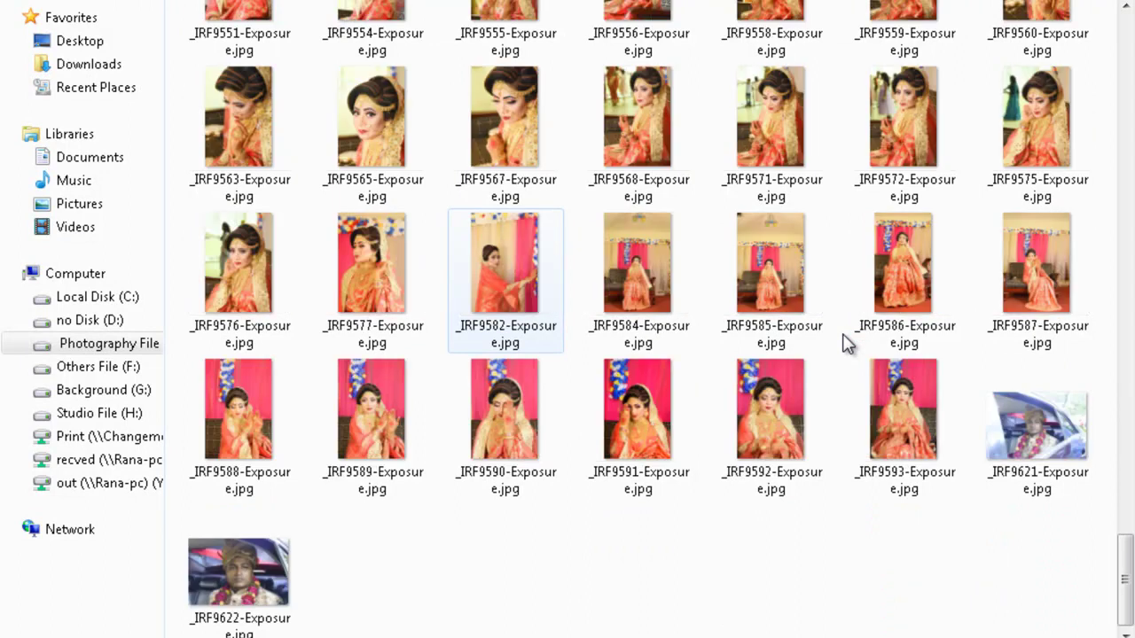
key("Page_Up")
key("Page_Up")
key("Page_Up")
key("Page_Up")
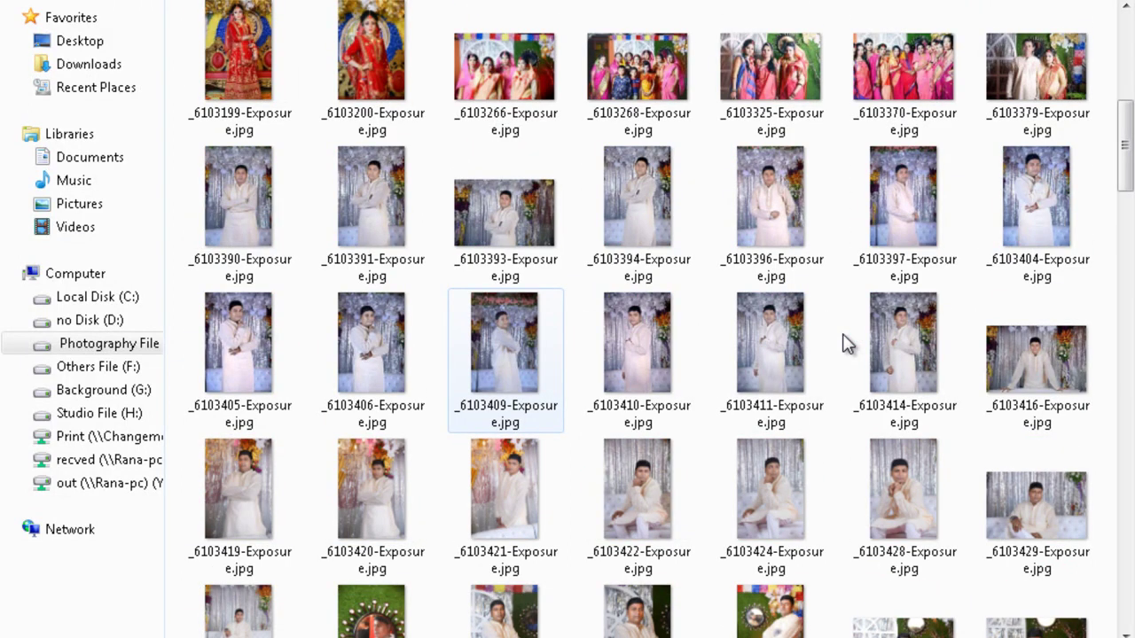
key("Right")
key("Down")
key("Right")
key("Right")
key("Right")
key("Up")
key("Down")
key("Left")
key("Left")
key("Left")
key("Left")
key("Left")
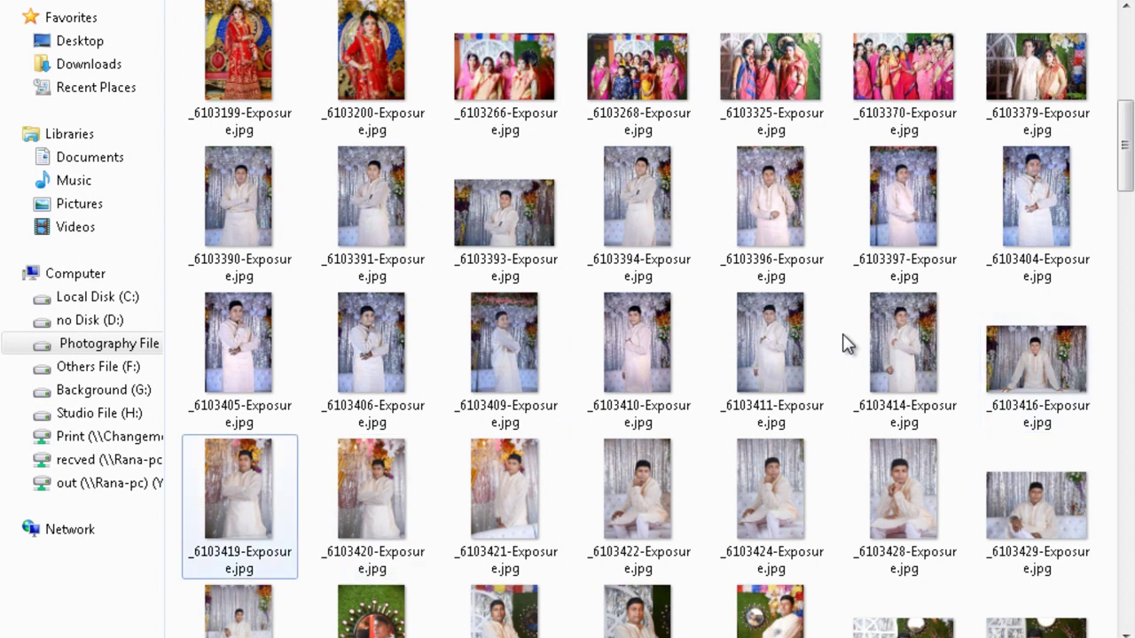
scroll(847, 344, "down", 3)
scroll(846, 344, "down", 3)
scroll(846, 344, "up", 3)
- Select the 21 groom photos _6103419 to _6103479 and drag them to Photoshop
key("ctrl+Right")
key("ctrl+Up")
key("ctrl+Right")
key("ctrl+Up")
key("ctrl+Right")
key("shift+space")
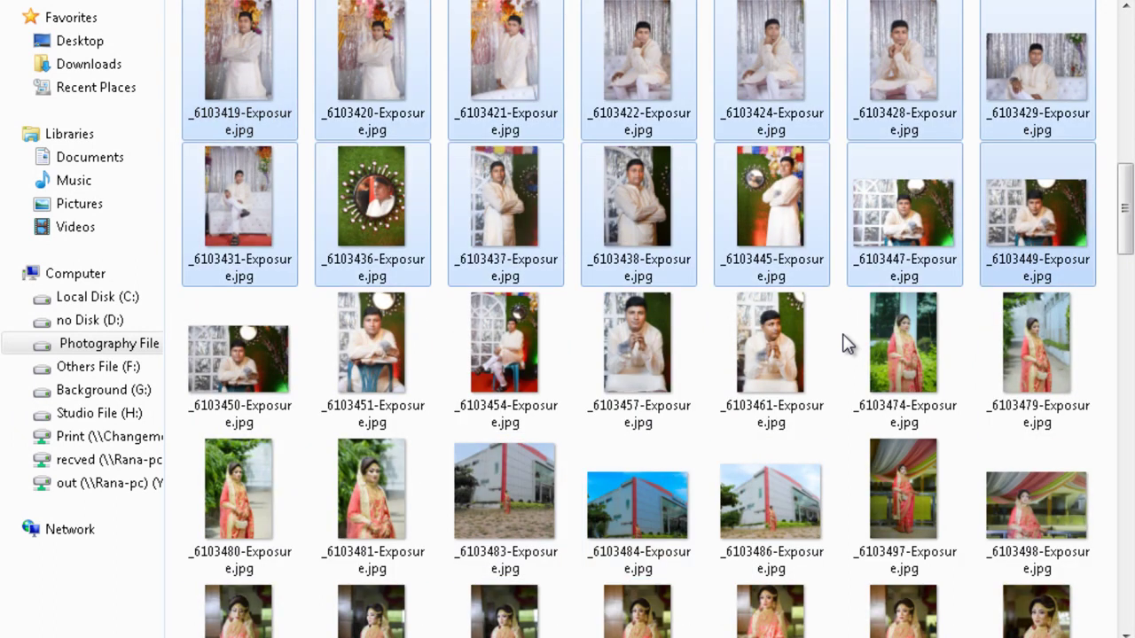
key("shift+Down")
left_click_drag(372, 355, 426, 484)
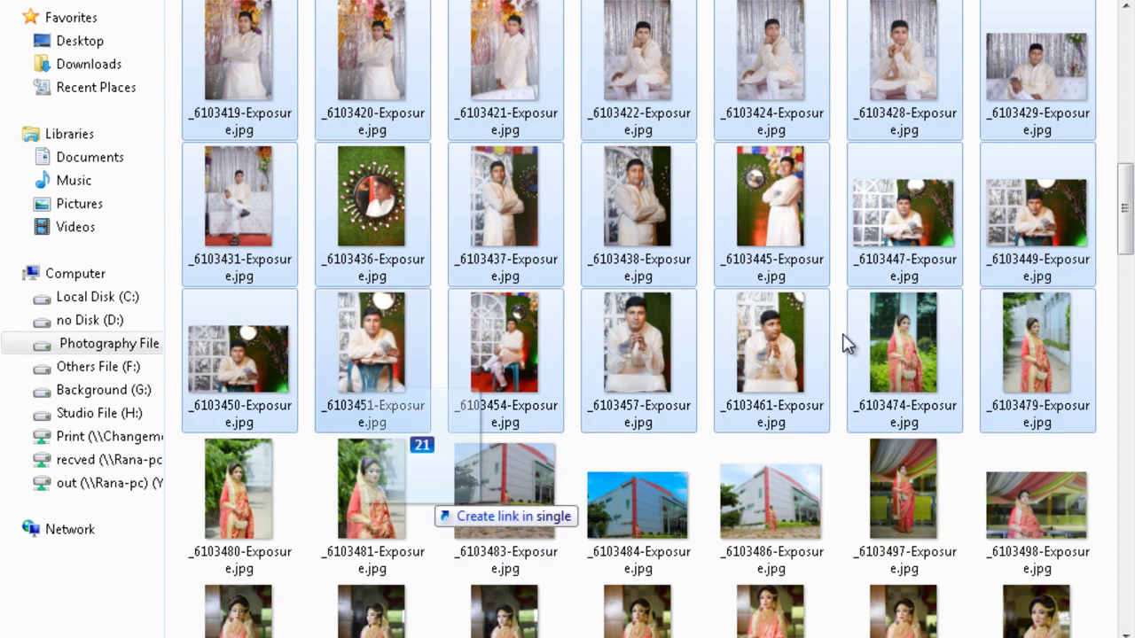
key("alt+Tab")
key("alt+Tab")
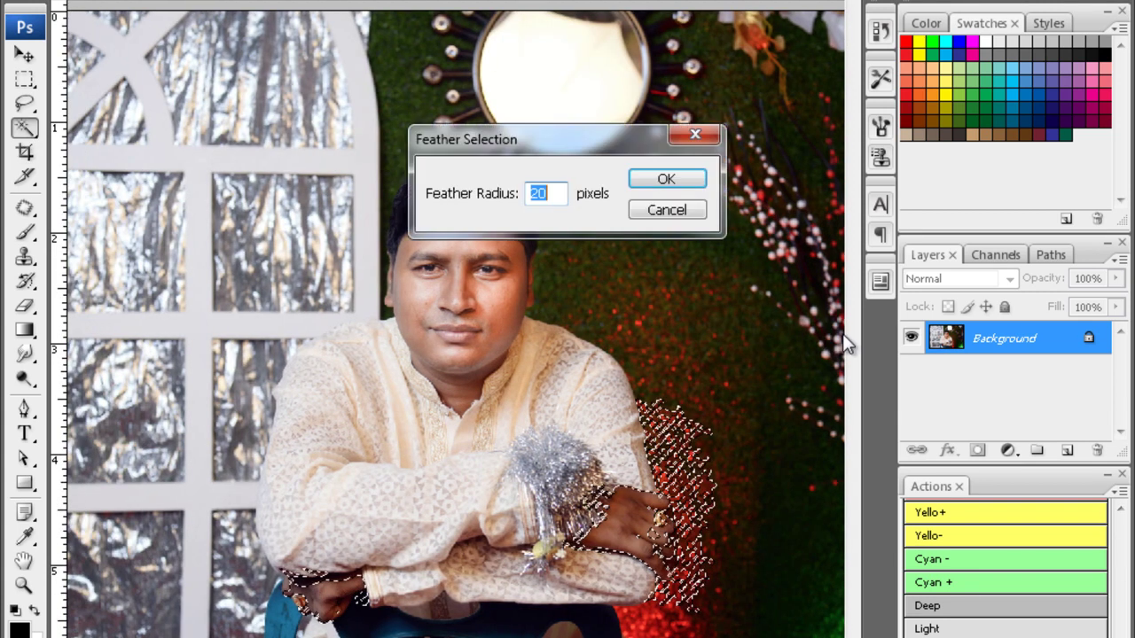
- Confirm the feather and apply Curves to darken the backdrop beside the groom's arm
key("Return")
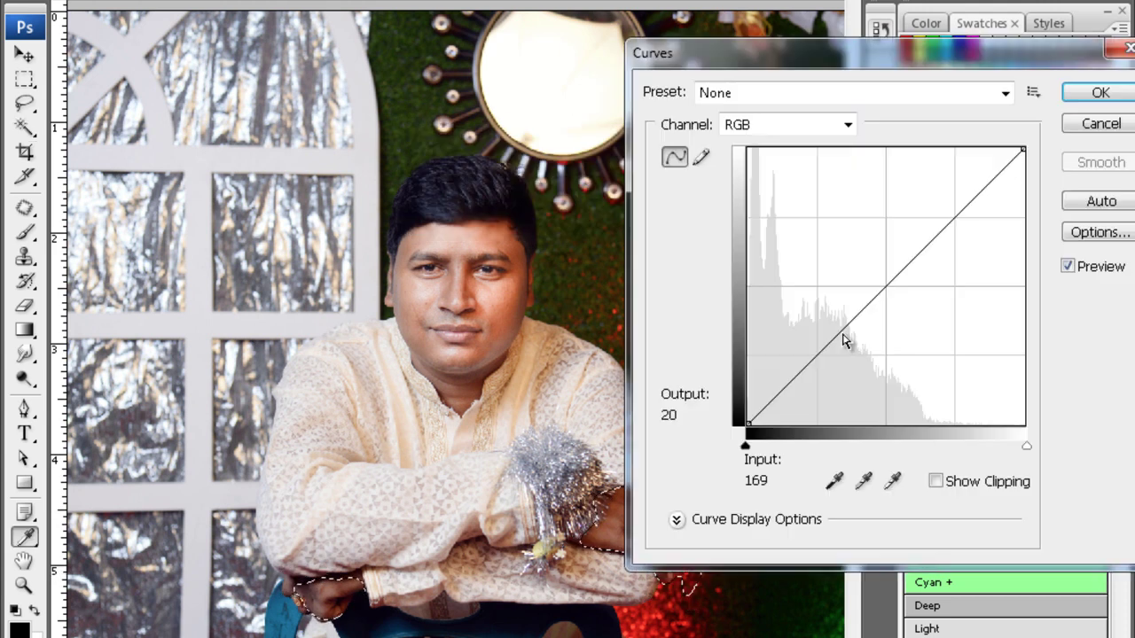
key("Return")
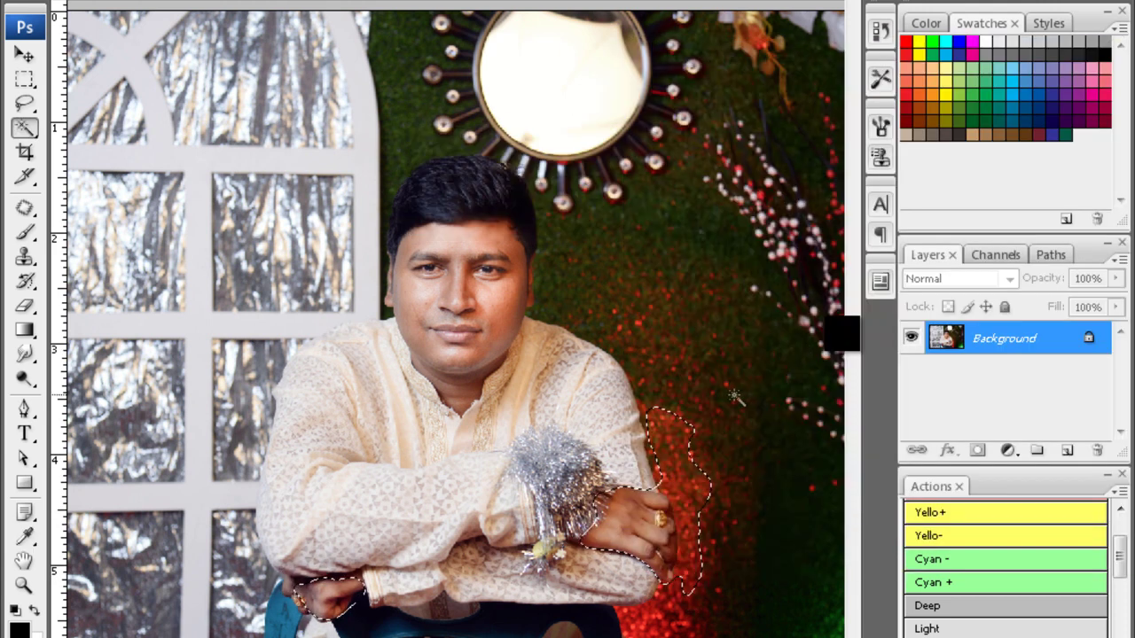
- Select and feather the right side of the groom's face, then deselect and zoom in
key("ctrl+plus")
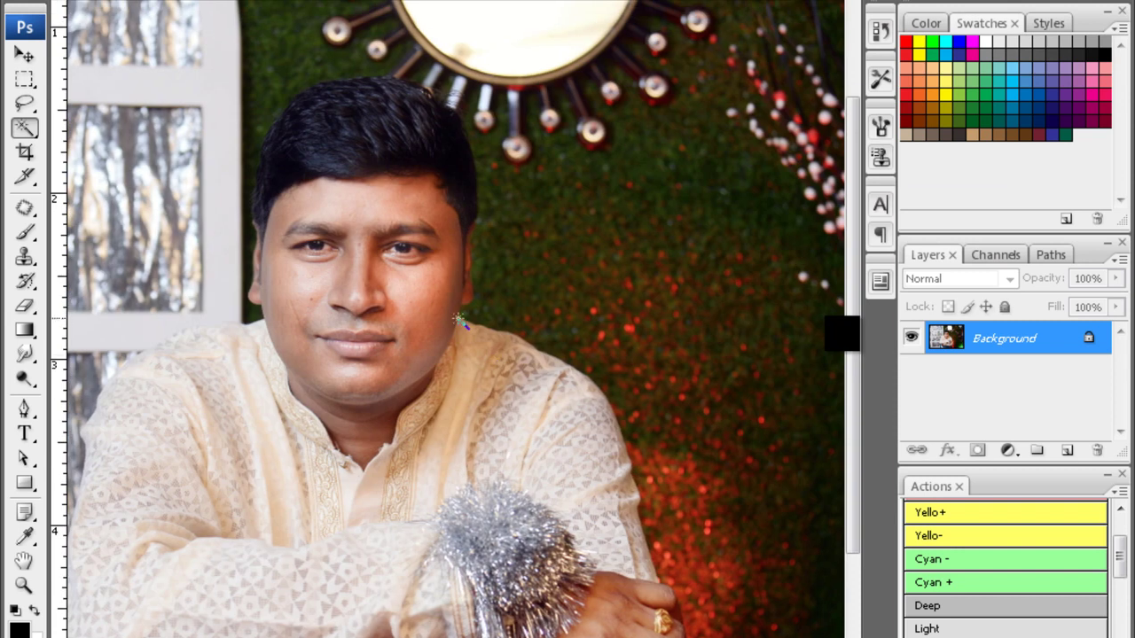
left_click_drag(454, 270, 382, 390)
key("ctrl+alt+d")
key("Return")
key("ctrl+d")
key("ctrl+plus")
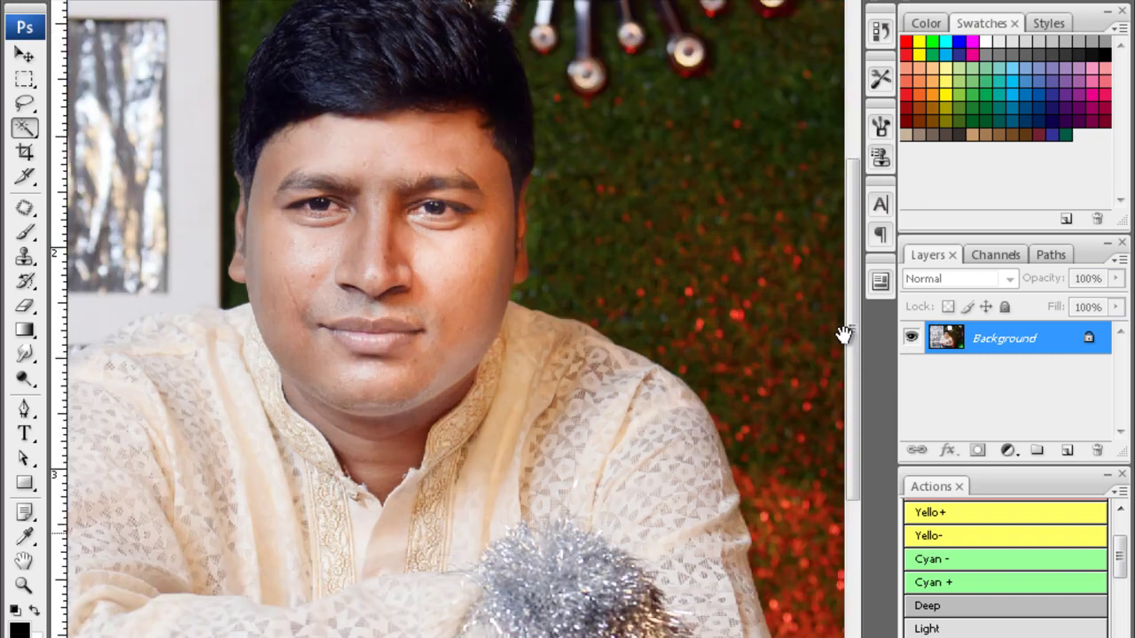
- Select the right cheek, jaw and nose with a 10 px feather, then Selective Color Yellows +10
left_click_drag(333, 297, 352, 379)
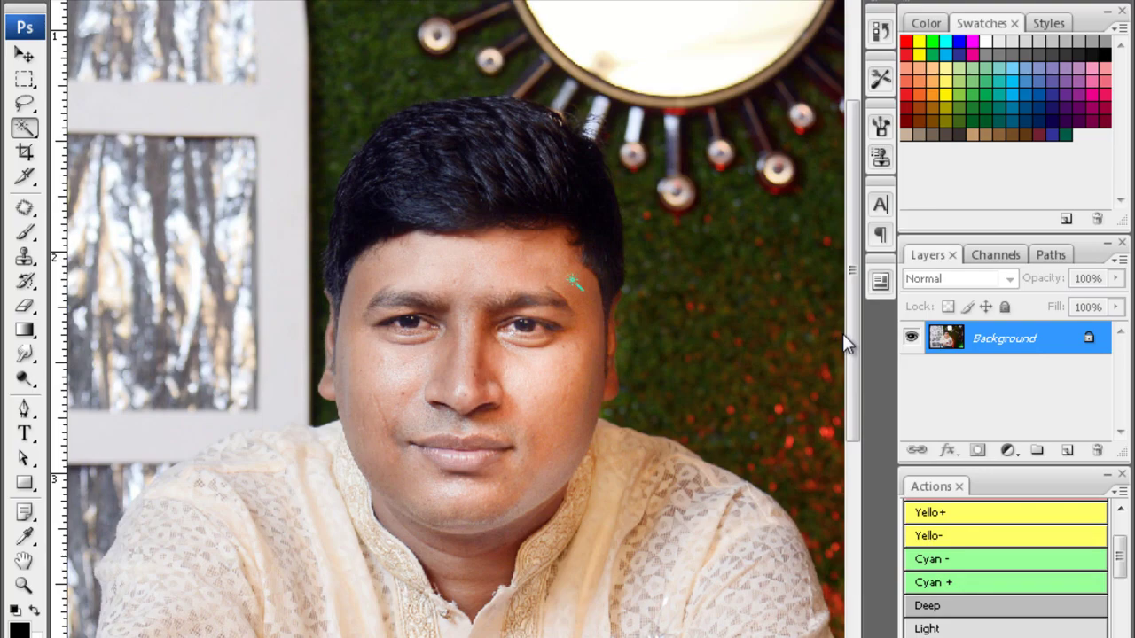
left_click_drag(574, 282, 574, 361)
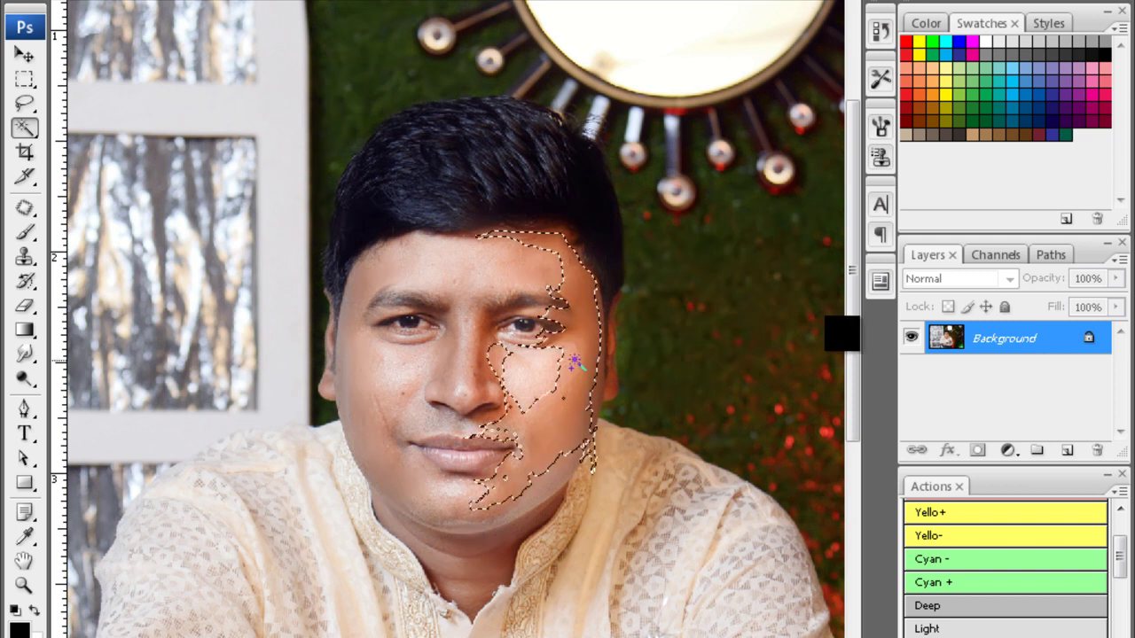
key("ctrl+alt+d")
type("10")
key("Return")
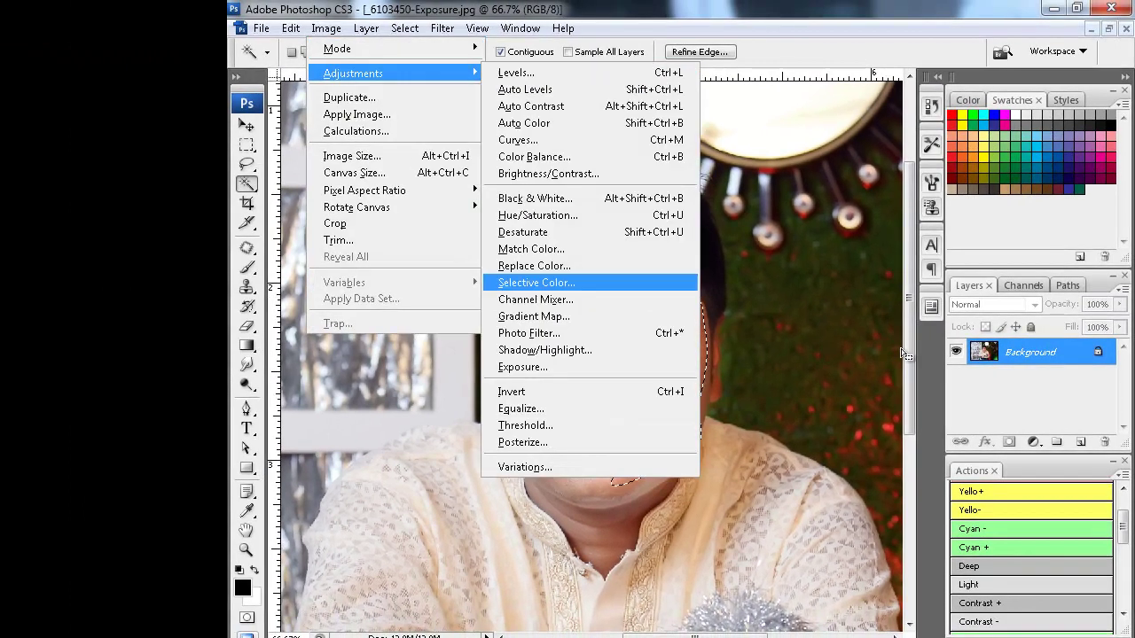
key("Return")
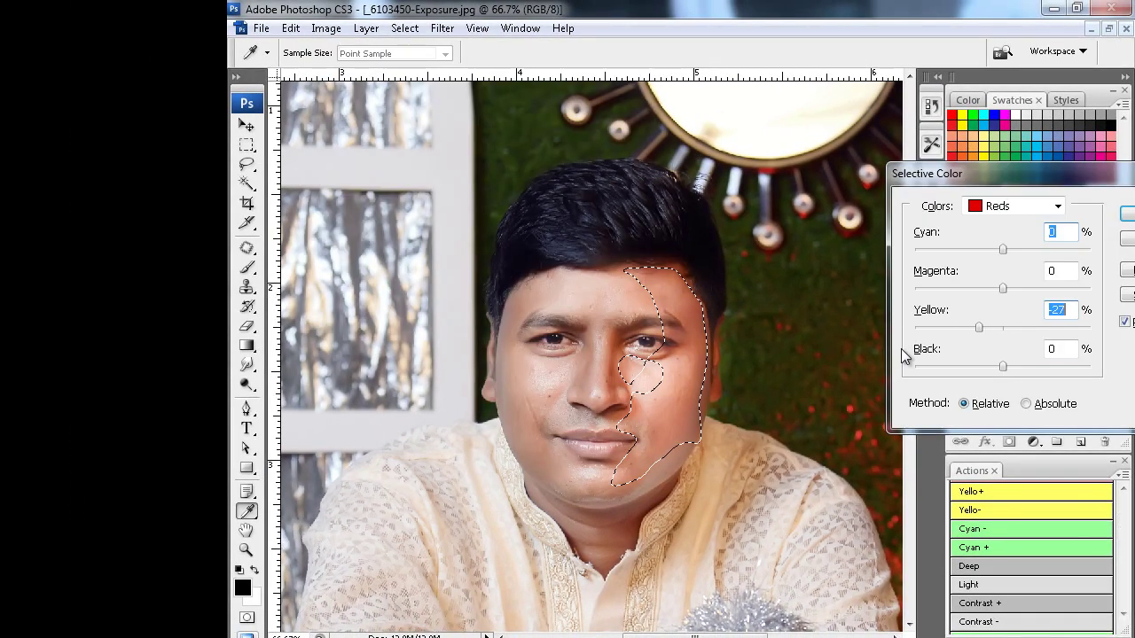
key("ctrl+2")
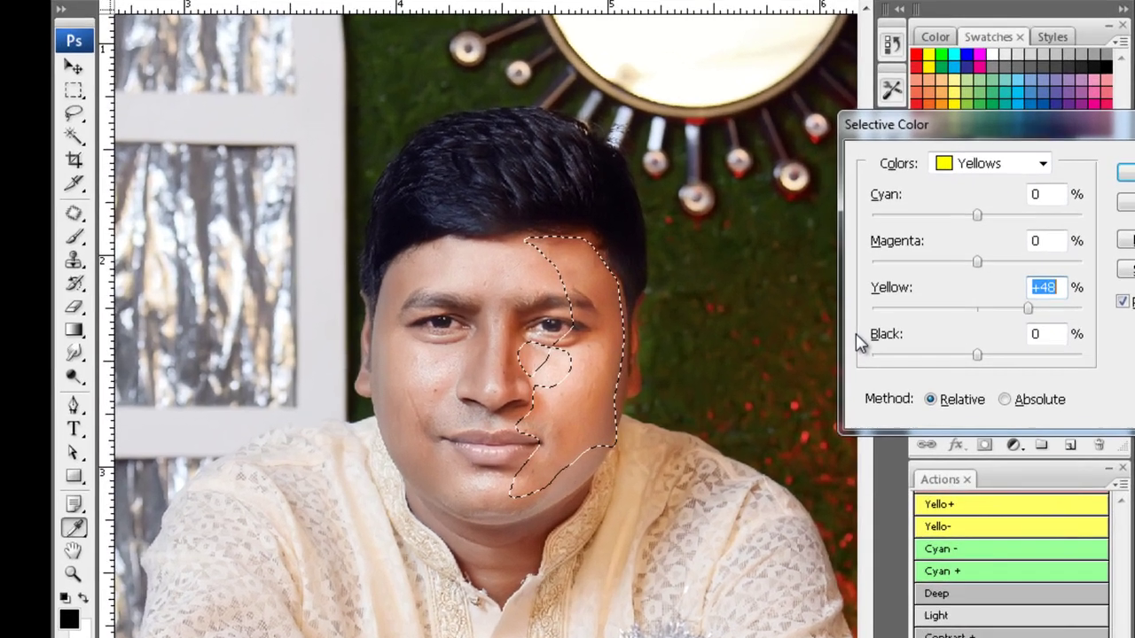
key("Return")
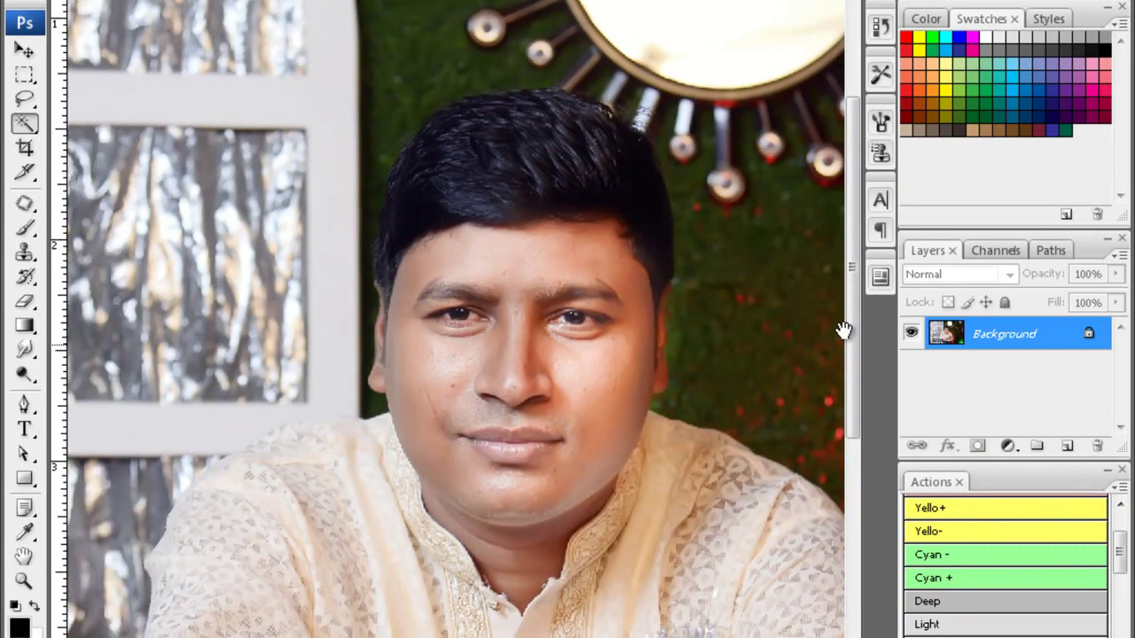
- Feather the shaded face selection, apply Color Balance to it, and deselect
key("ctrl+alt+d")
key("Return")
key("ctrl+b")
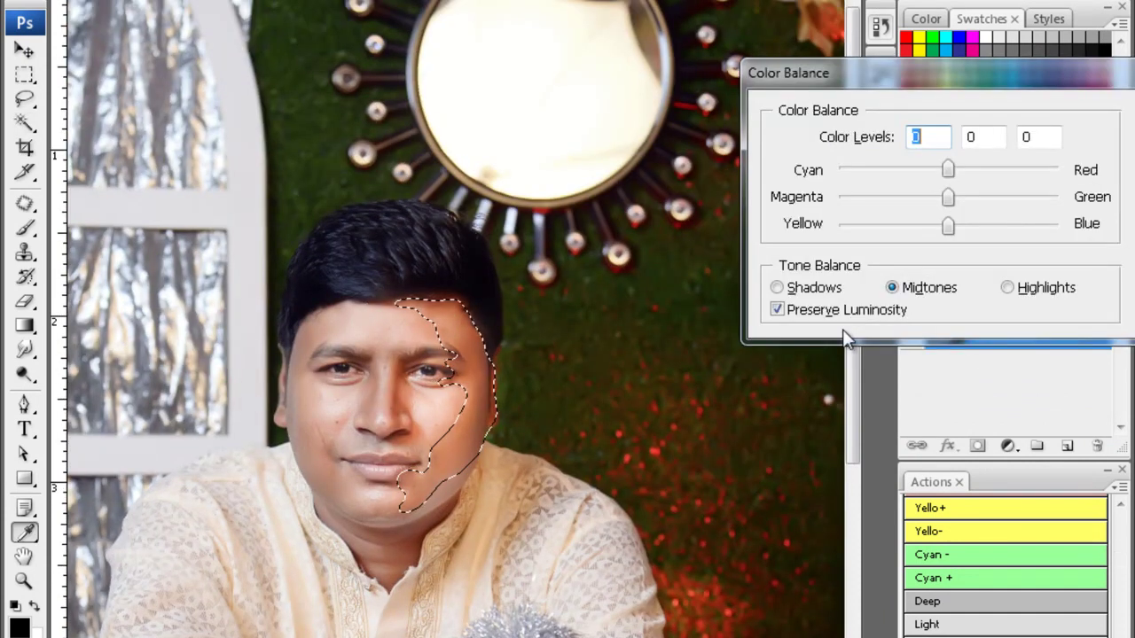
key("Return")
key("ctrl+d")
- Zoom in and smooth the cheek and chin skin with the Blur and Clone Stamp tools
key("ctrl+plus")
key("ctrl+plus")
key("o")
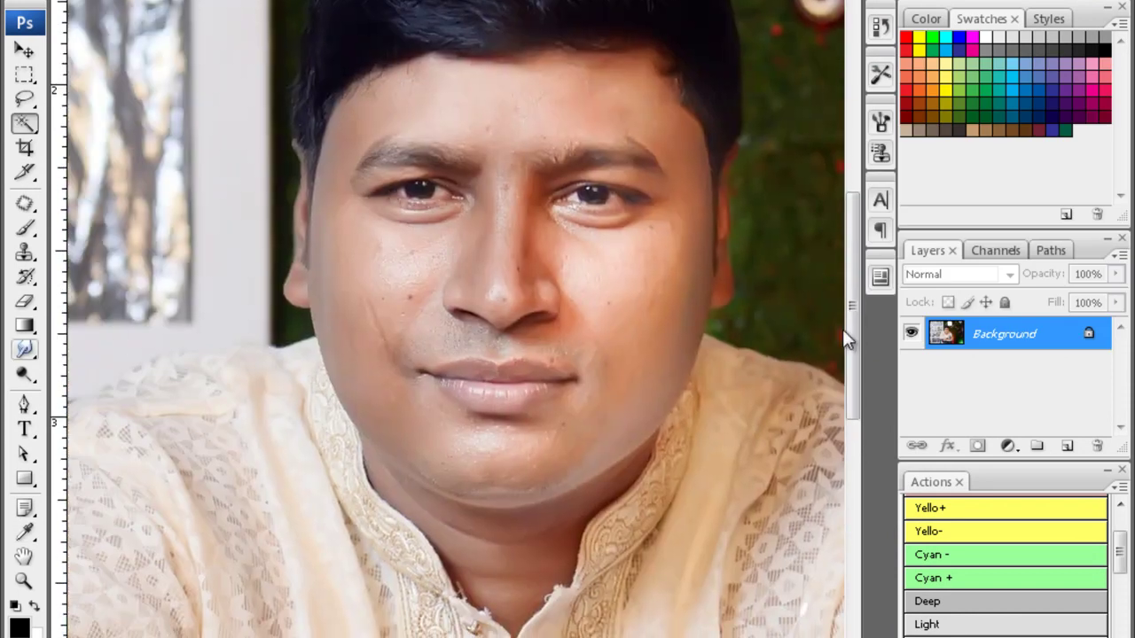
key("r")
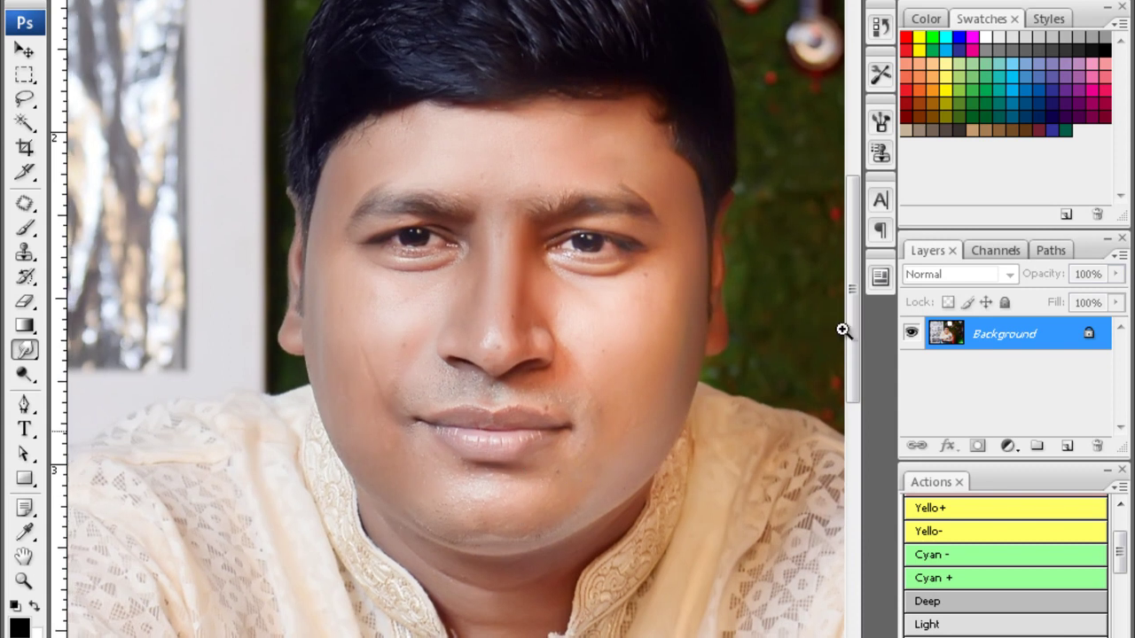
scroll(373, 347, "up", 3)
key("s")
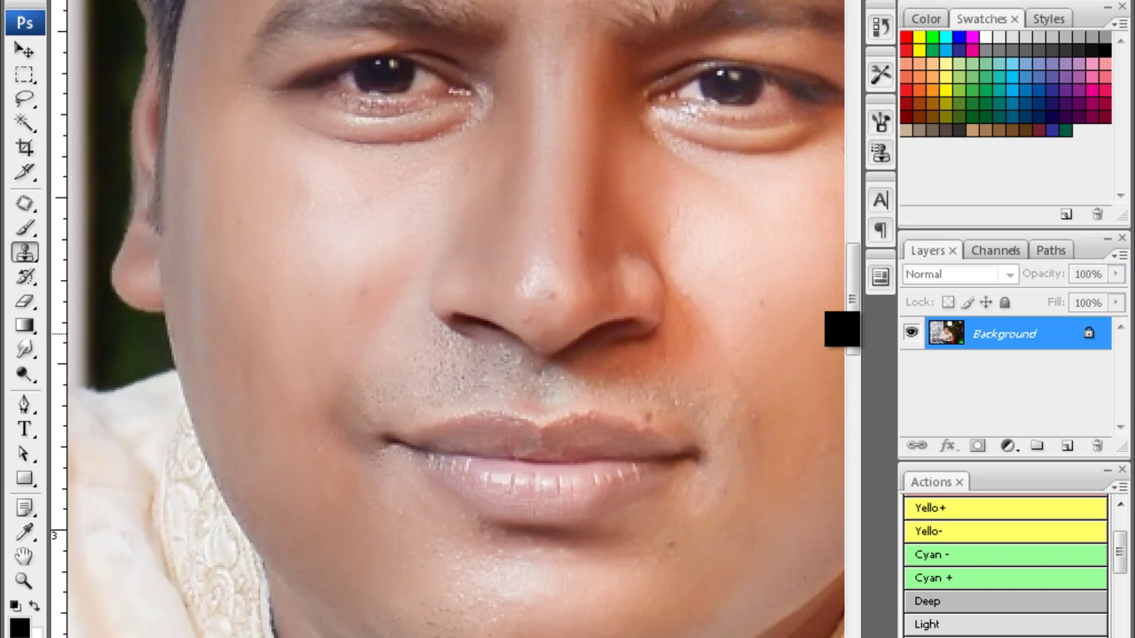
scroll(846, 337, "down", 3)
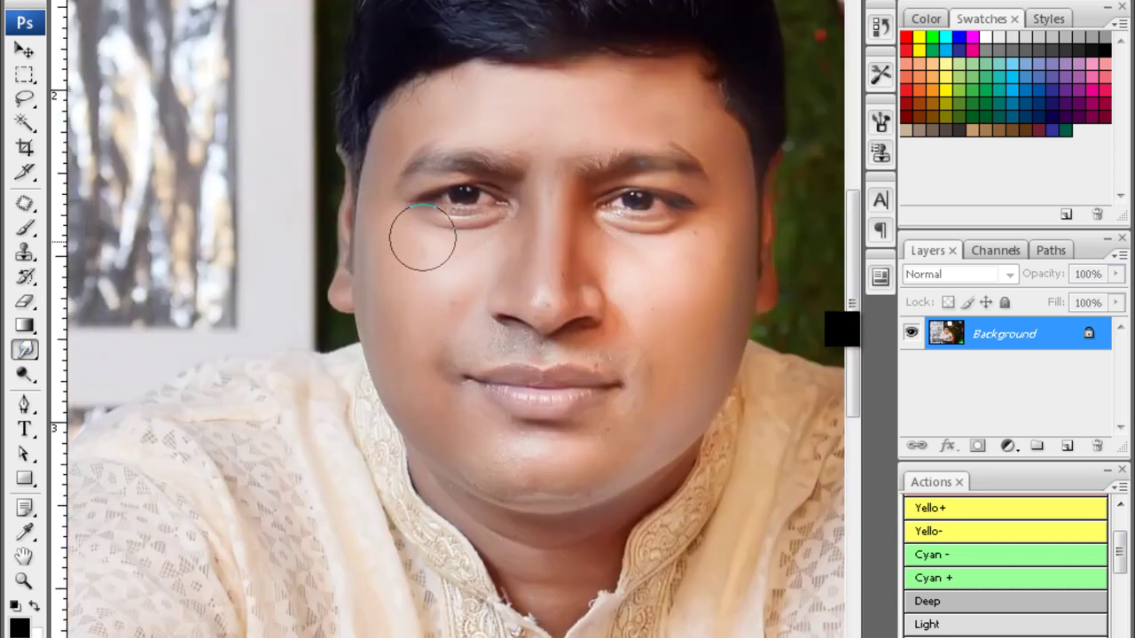
scroll(554, 182, "down", 2)
scroll(584, 326, "down", 2)
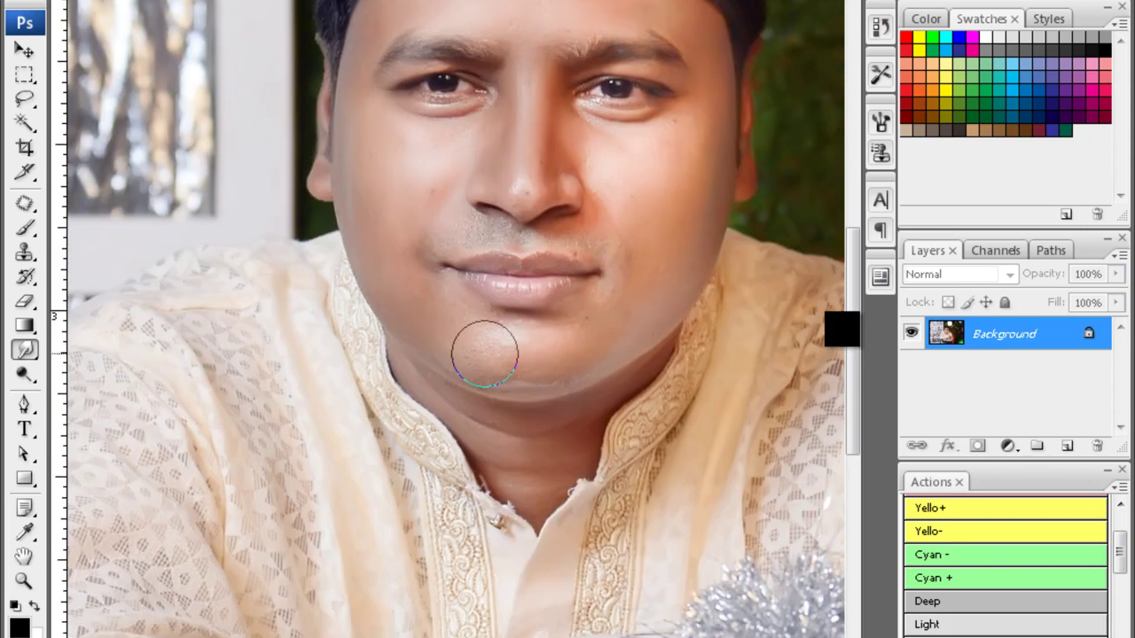
scroll(847, 337, "down", 5)
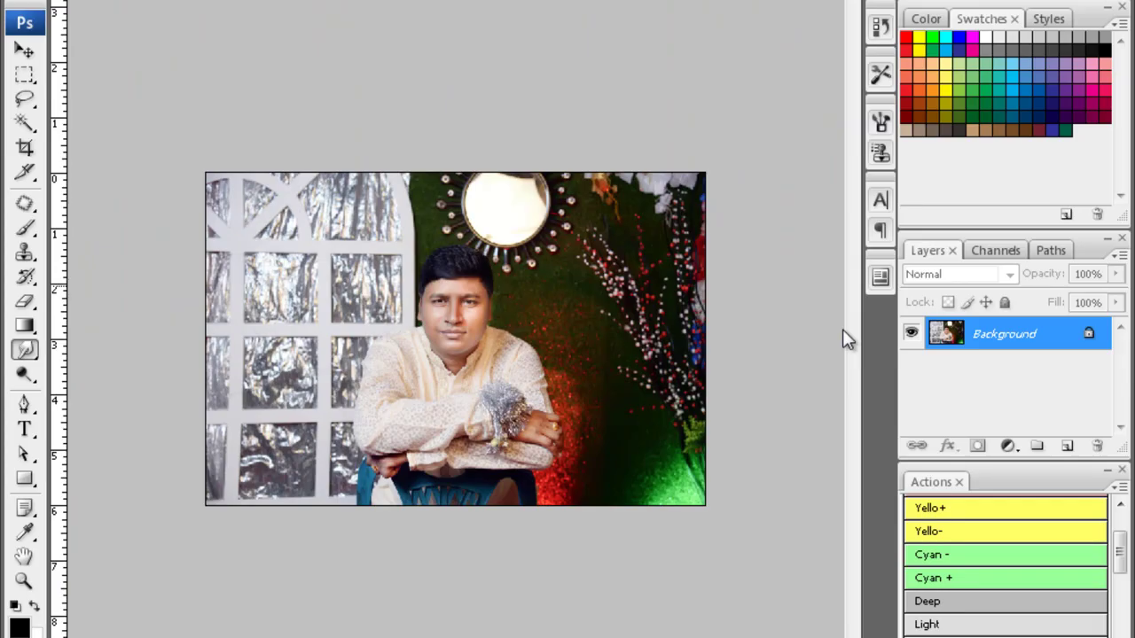
- Select the whole image, feather it 250 px, and darken the edges into a vignette
key("ctrl+a")
key("ctrl+alt+d")
type("250")
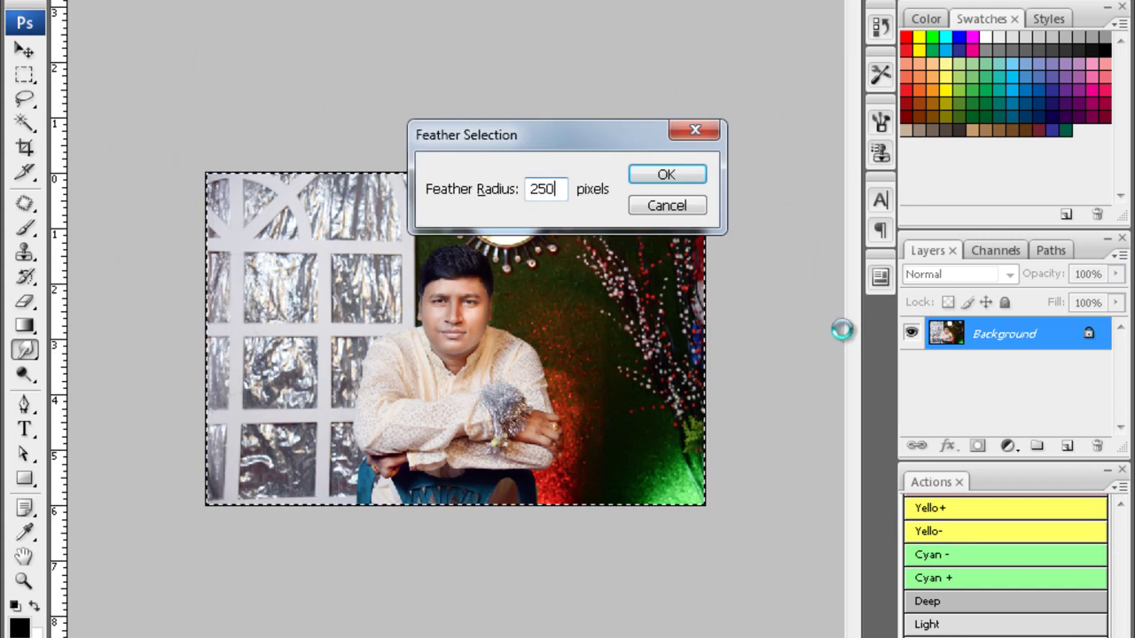
key("Return")
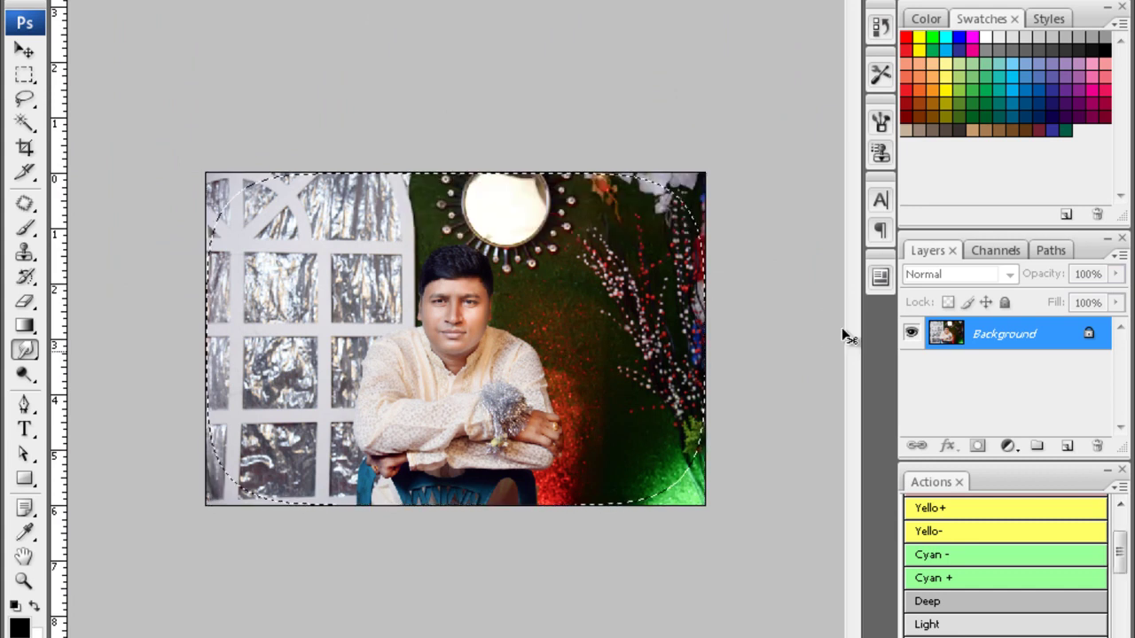
key("ctrl+d")
scroll(846, 337, "up", 3)
key("ctrl+minus")
- Try the Warming (81) and Cooling (82) Photo Filter presets, then cancel without applying
key("ctrl+shift+f")
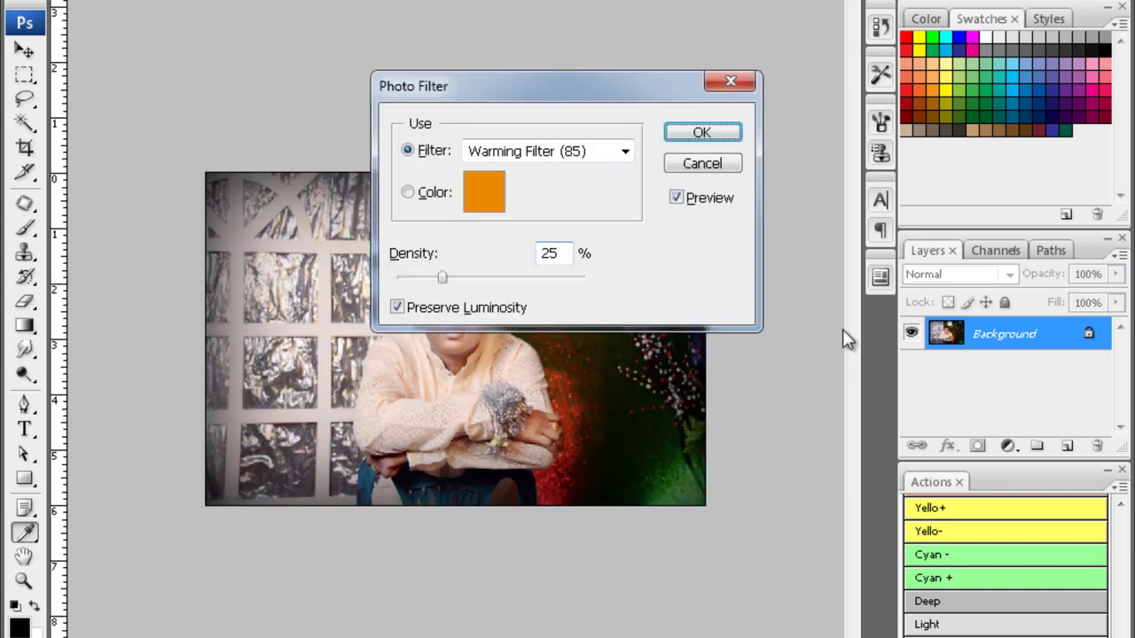
key("alt+Down")
key("Down")
key("Down")
key("Return")
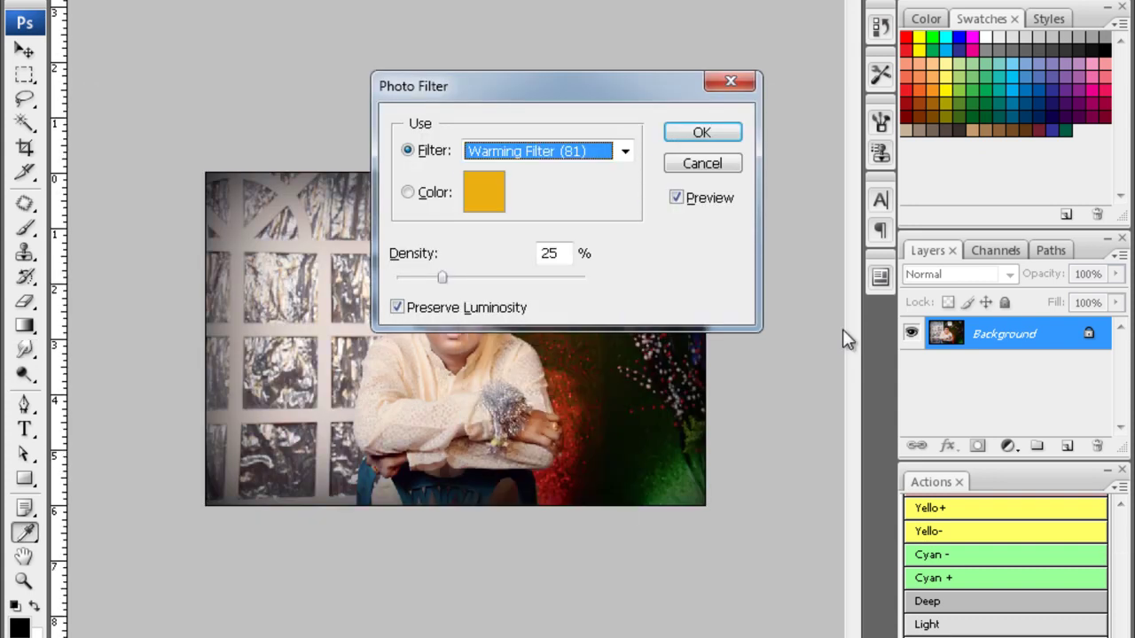
key("alt+Down")
key("Down")
key("Down")
key("Down")
key("Return")
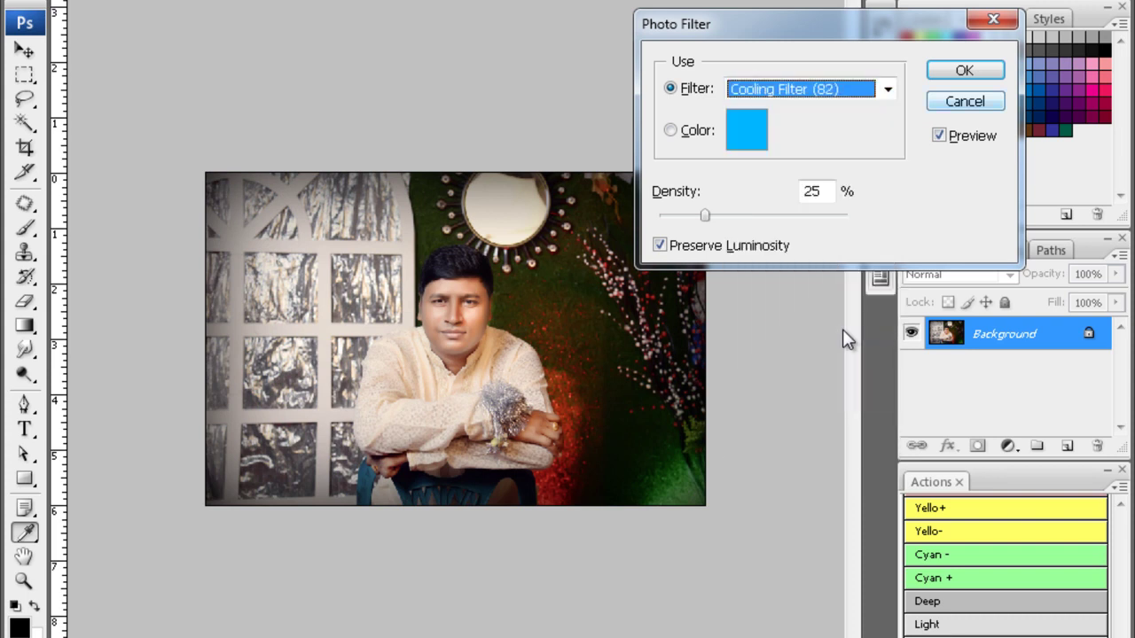
key("Escape")
key("r")
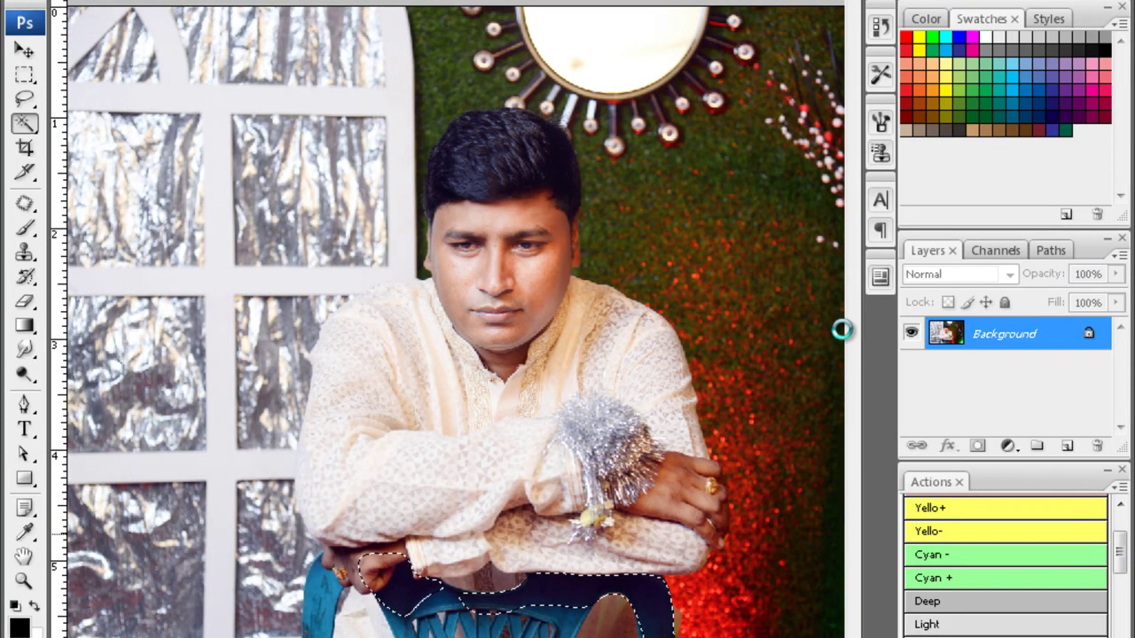
- Lasso the shaded side of the face, feather it, and apply Color Balance
left_click_drag(543, 282, 532, 218)
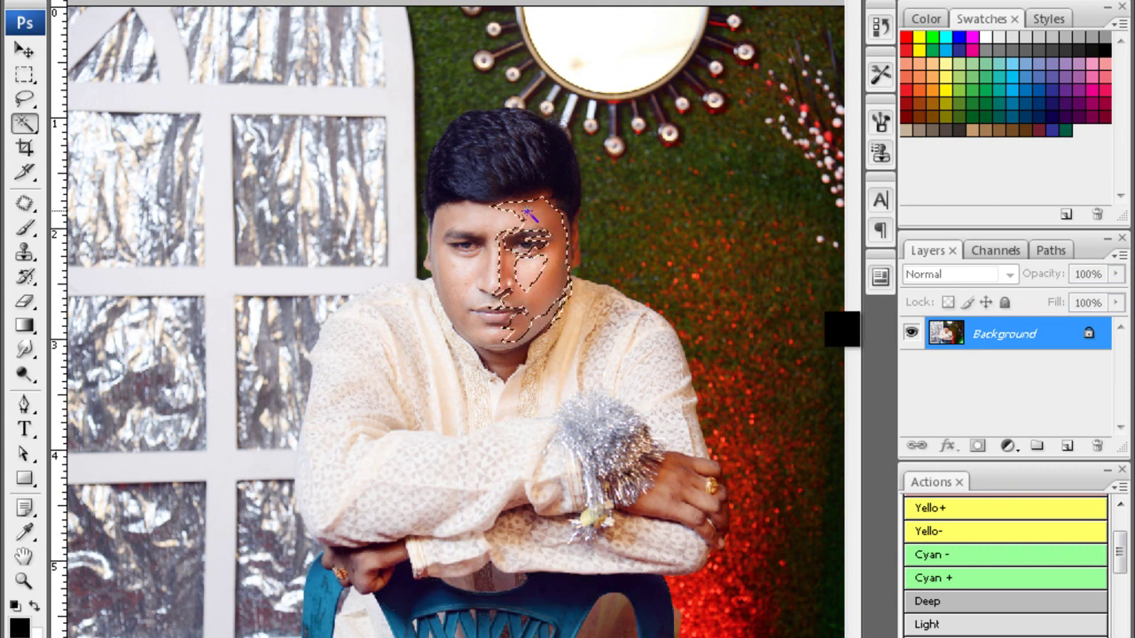
key("ctrl+alt+d")
key("Return")
key("ctrl+b")
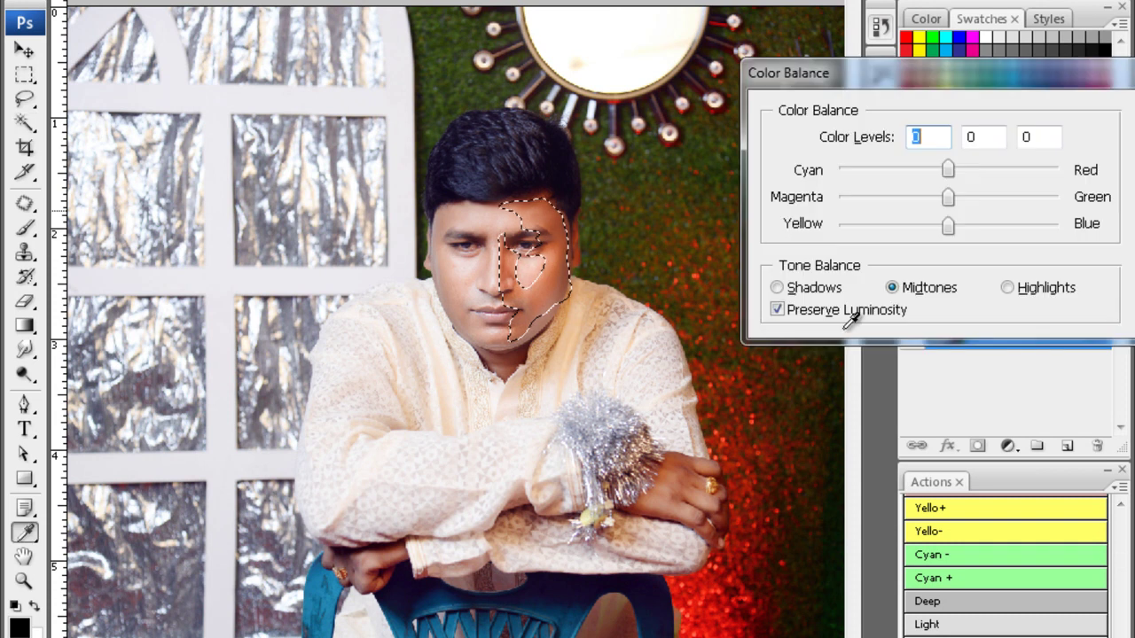
key("Return")
key("ctrl+d")
- Zoom in and blur-smooth the skin on the groom's cheeks, nose and chin
key("ctrl+plus")
scroll(843, 331, "up", 3)
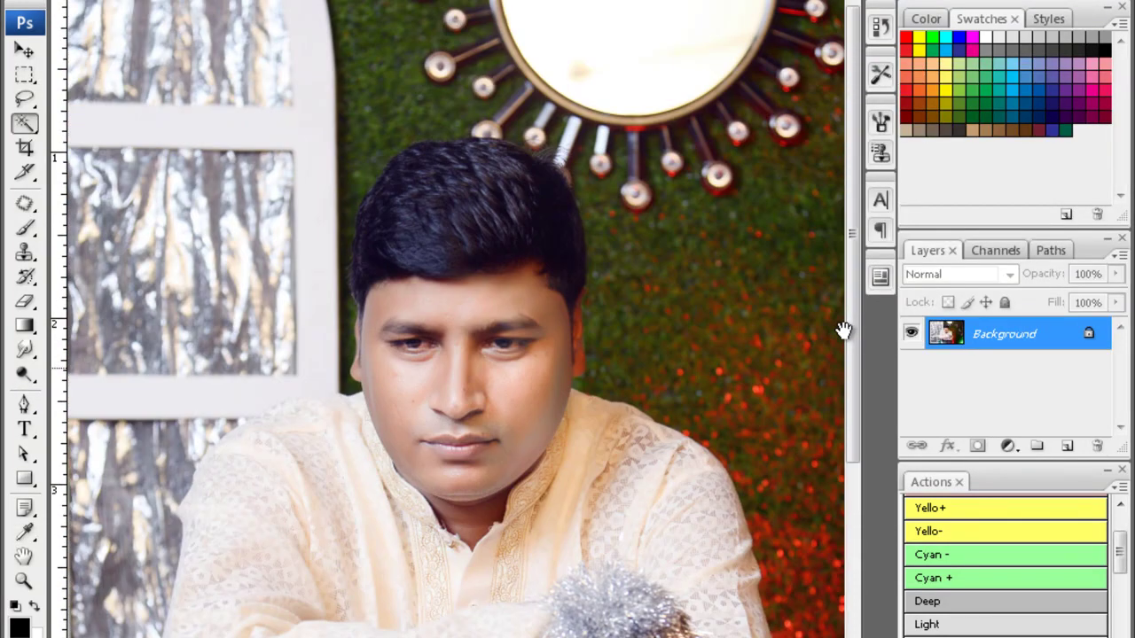
key("ctrl+plus")
key("r")
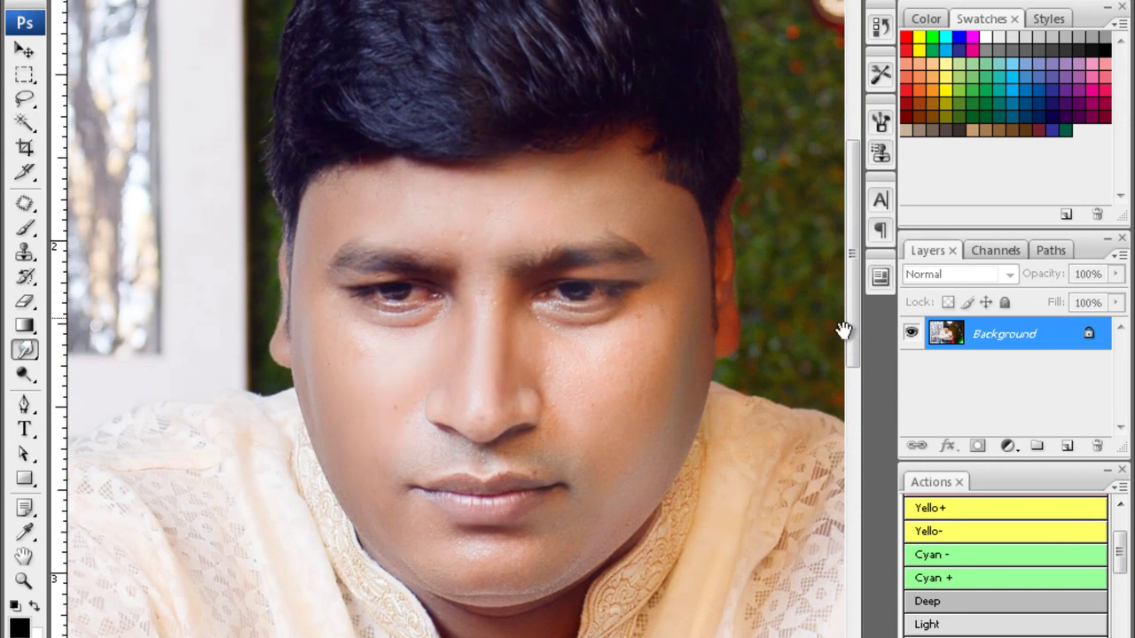
scroll(843, 329, "down", 1)
scroll(843, 329, "down", 1)
scroll(387, 318, "left", 1)
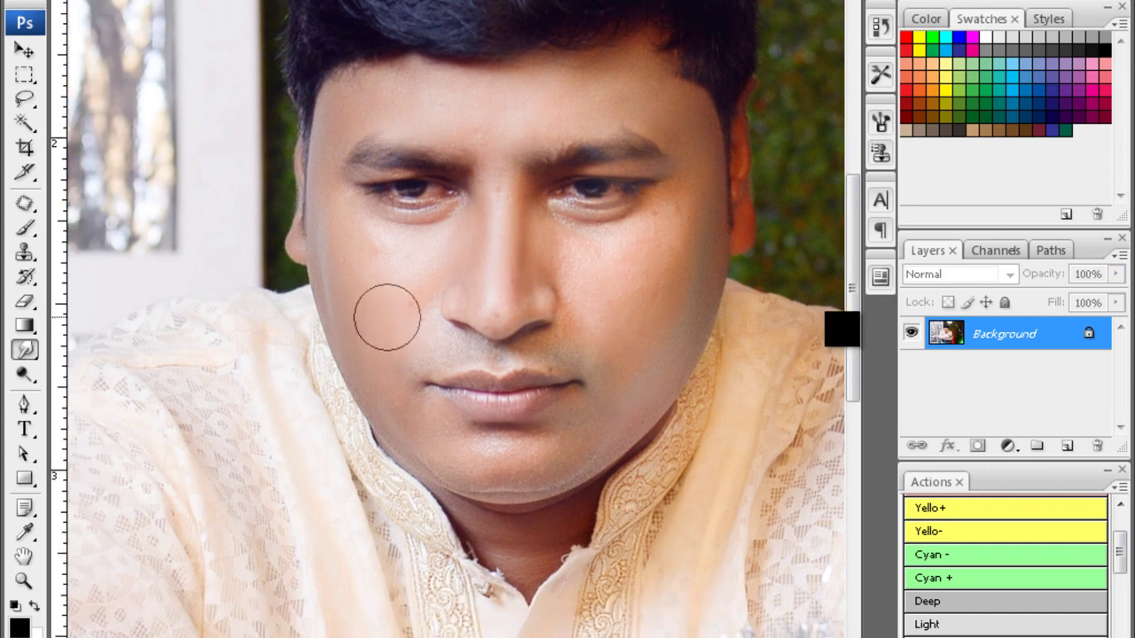
scroll(841, 324, "up", 1)
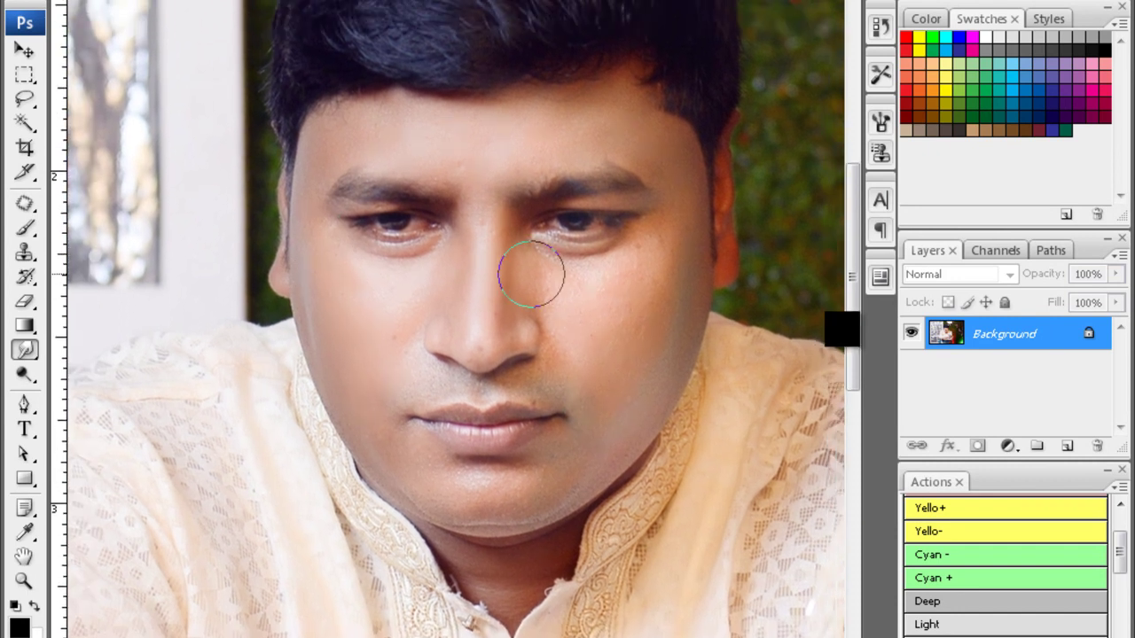
scroll(843, 329, "down", 2)
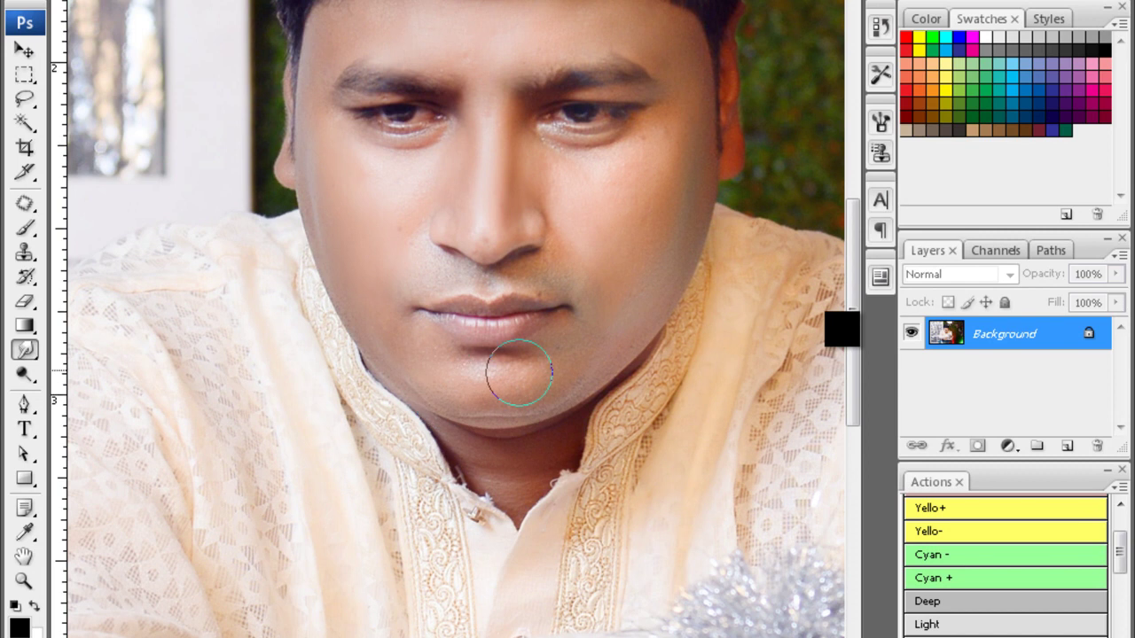
key("ctrl+minus")
- Save the retouched portrait as JPEG with the default quality settings
key("ctrl+minus")
key("ctrl+minus")
key("ctrl+minus")
key("ctrl+s")
key("Return")
key("ctrl+minus")
key("ctrl+minus")
key("ctrl+a")
key("c")
key("ctrl+minus")
key("ctrl+plus")
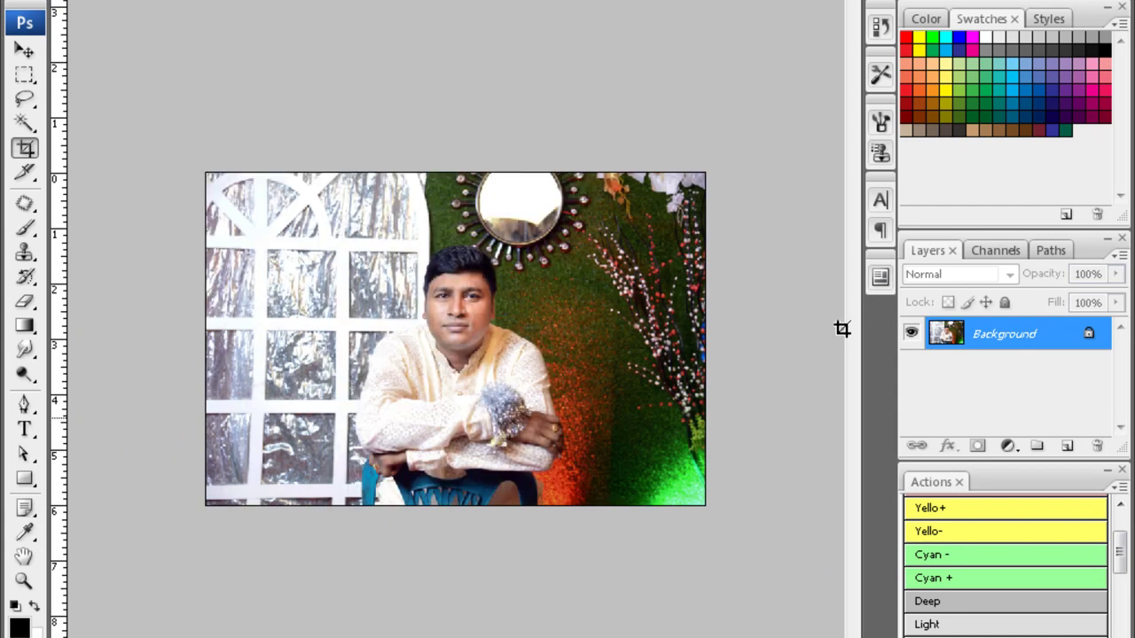
- Feather the hand and neck selections on the seated portrait
key("ctrl+plus")
key("ctrl+plus")
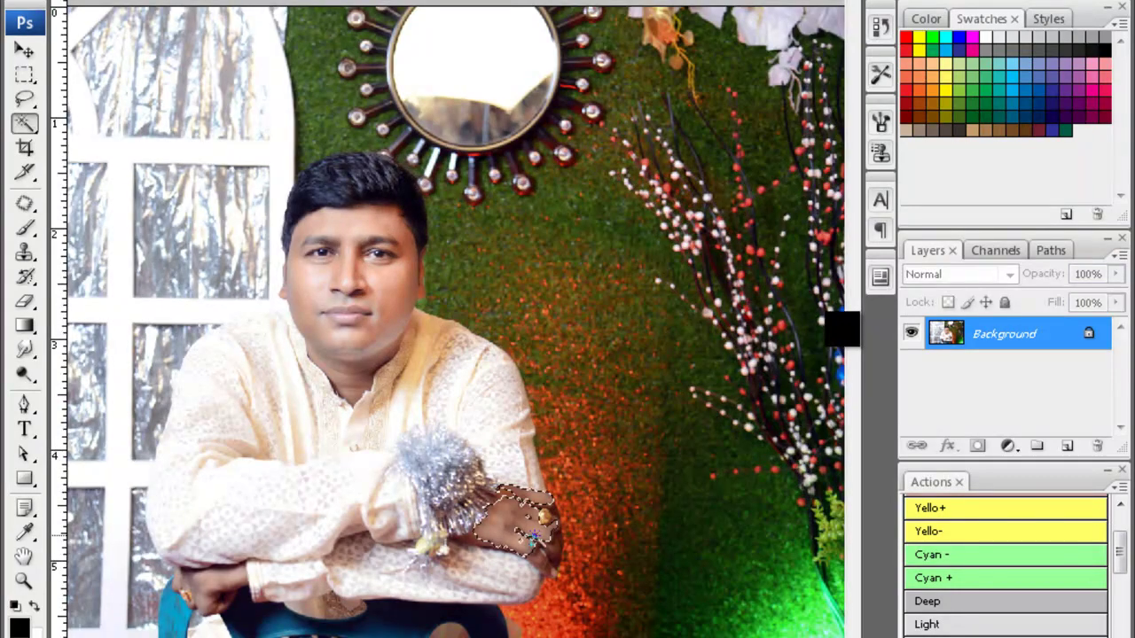
key("ctrl+alt+d")
key("Return")
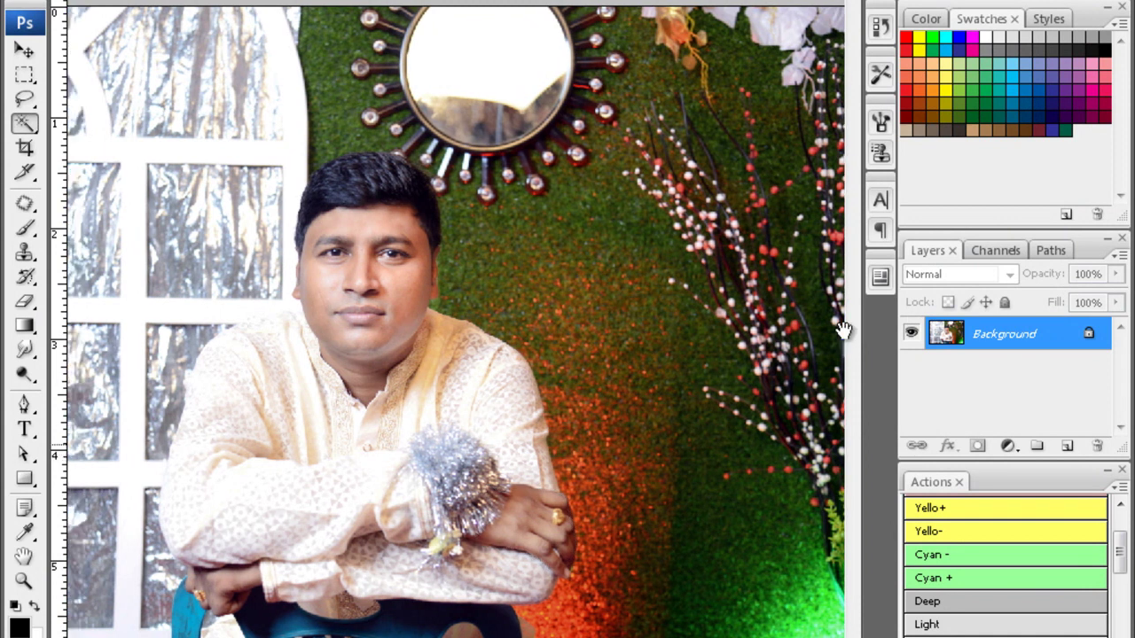
key("ctrl+alt+d")
key("Return")
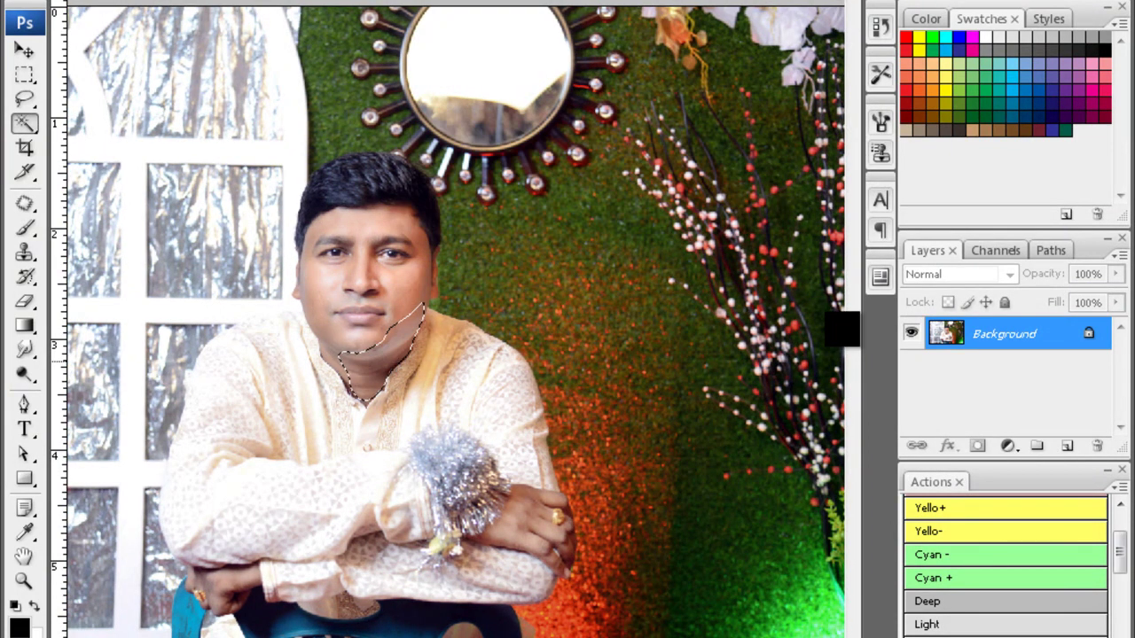
- Apply Noiseware noise reduction and choose the saturation Sponge tool
key("ctrl+alt+f")
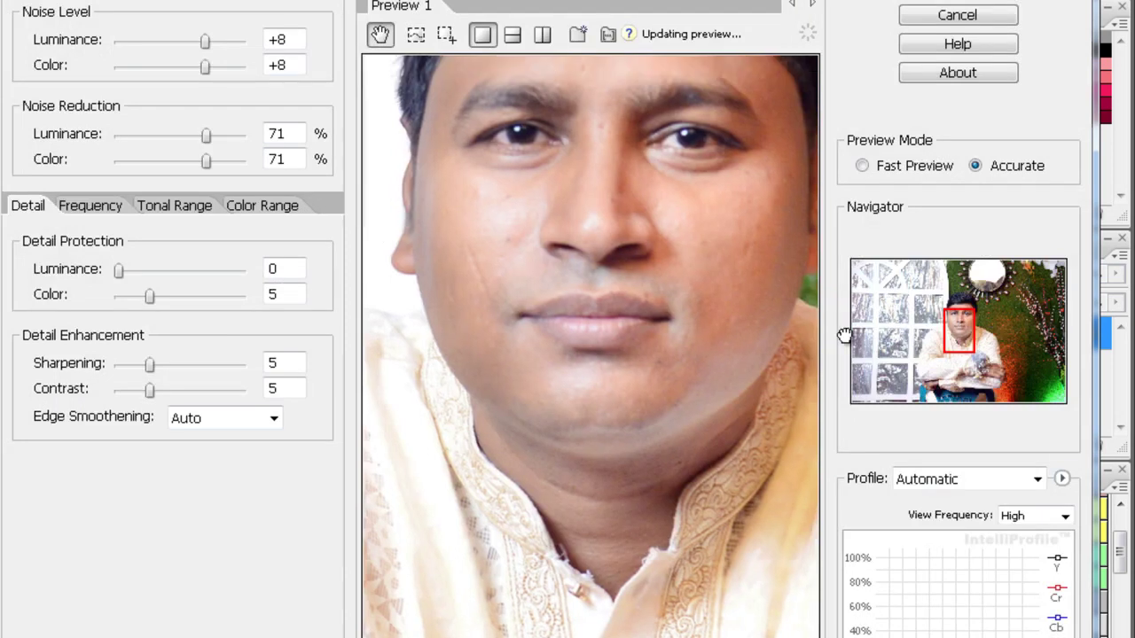
key("Return")
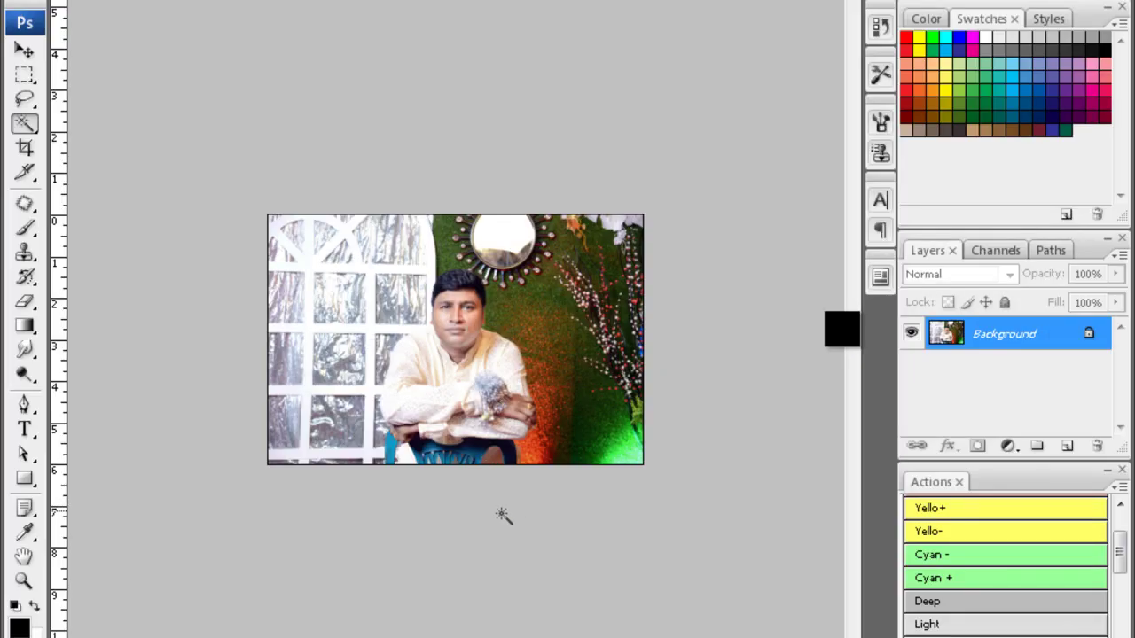
key("ctrl+plus")
key("alt+Tab")
key("alt+Tab")
key("alt+Tab")
key("alt+Tab")
key("alt+Tab")
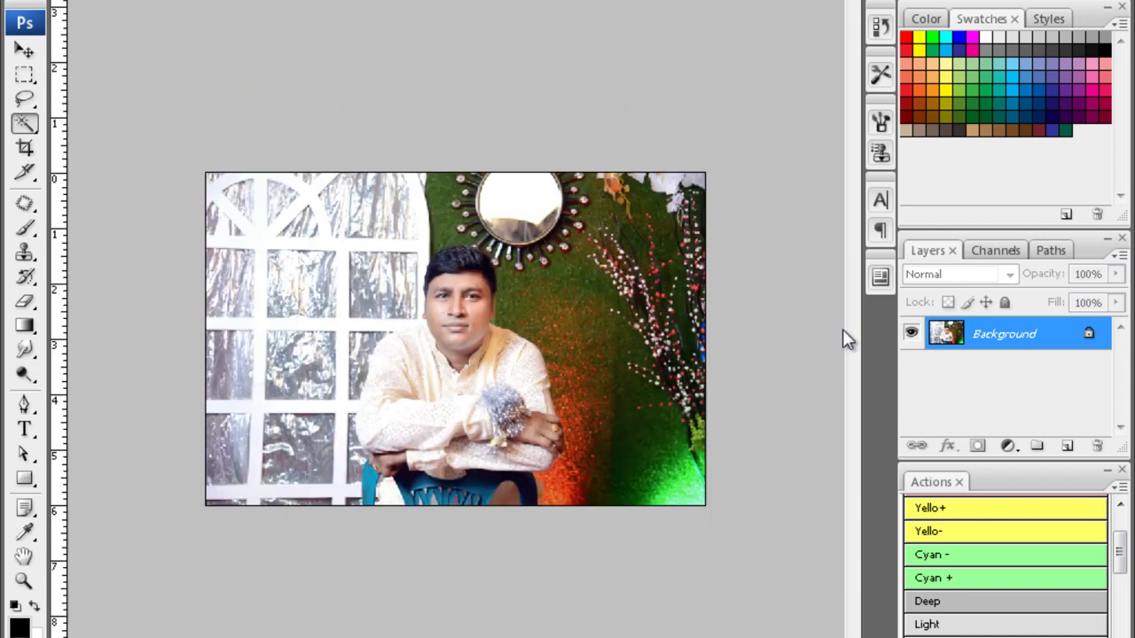
right_click(24, 374)
left_click(102, 413)
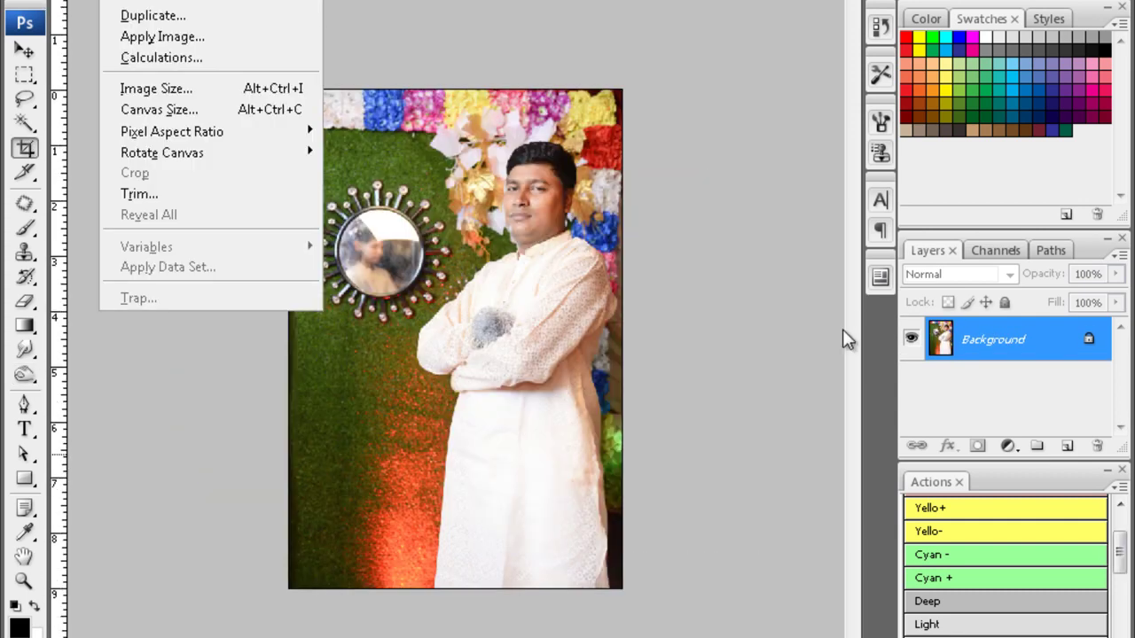
- Apply a Curves adjustment to the feathered face selection
key("ctrl+plus")
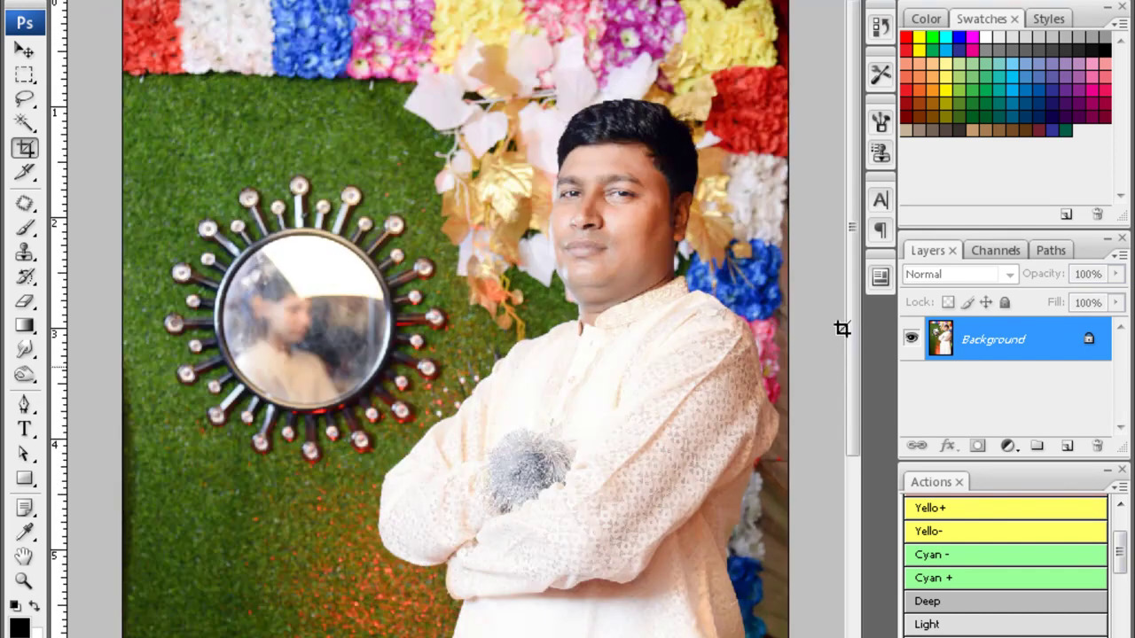
key("Return")
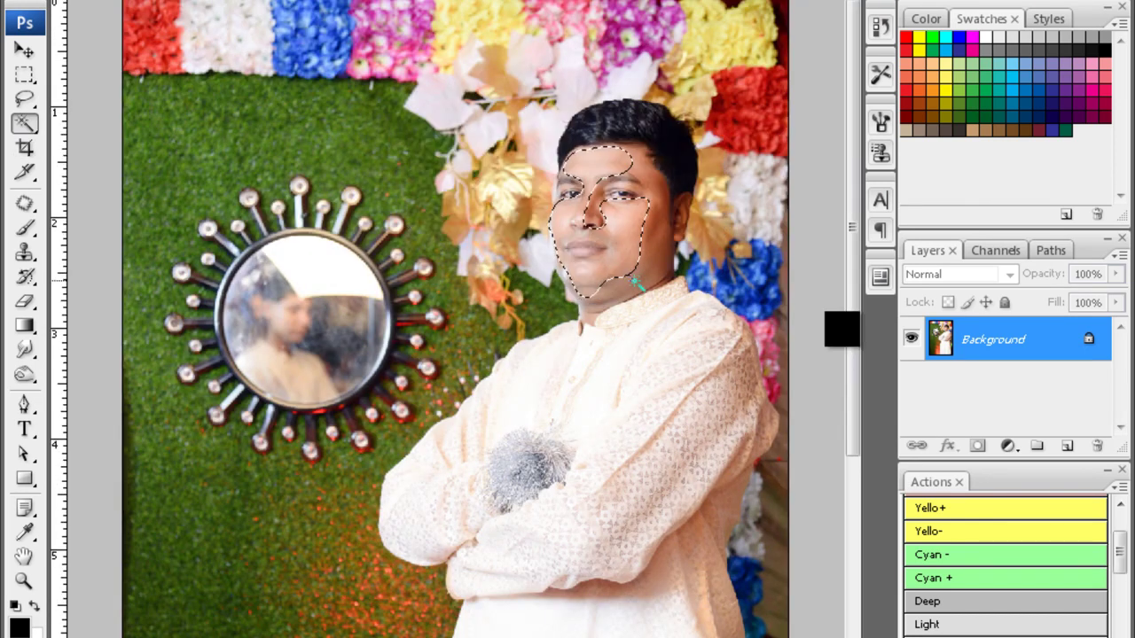
key("ctrl+m")
key("Return")
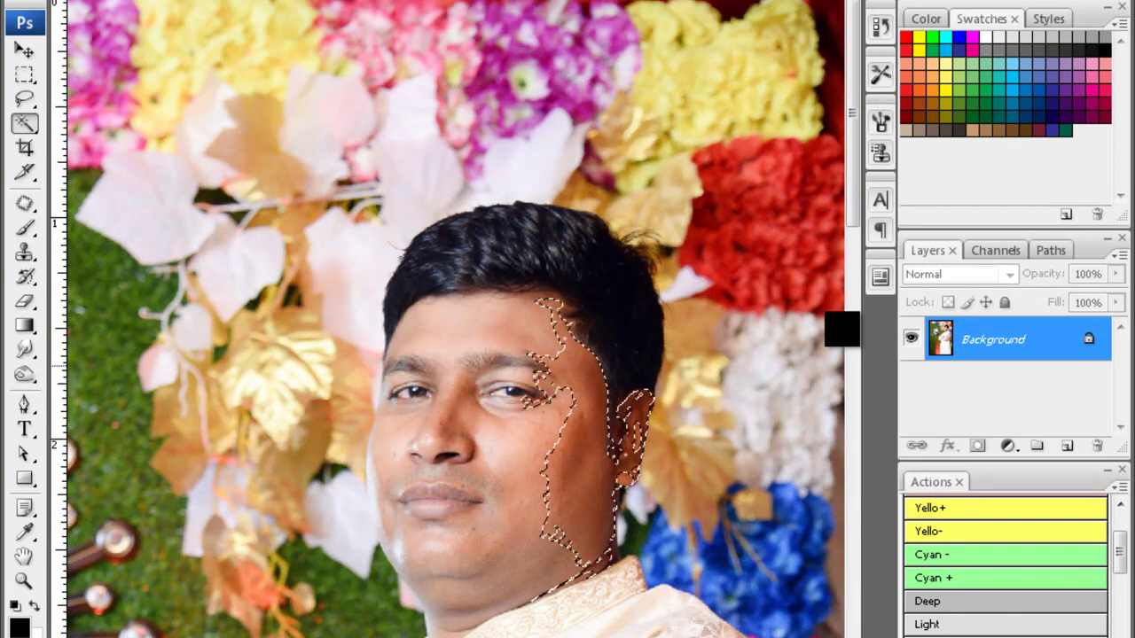
- Apply Color Balance with Cyan -27 to the face, then run Noiseware noise reduction
key("Return")
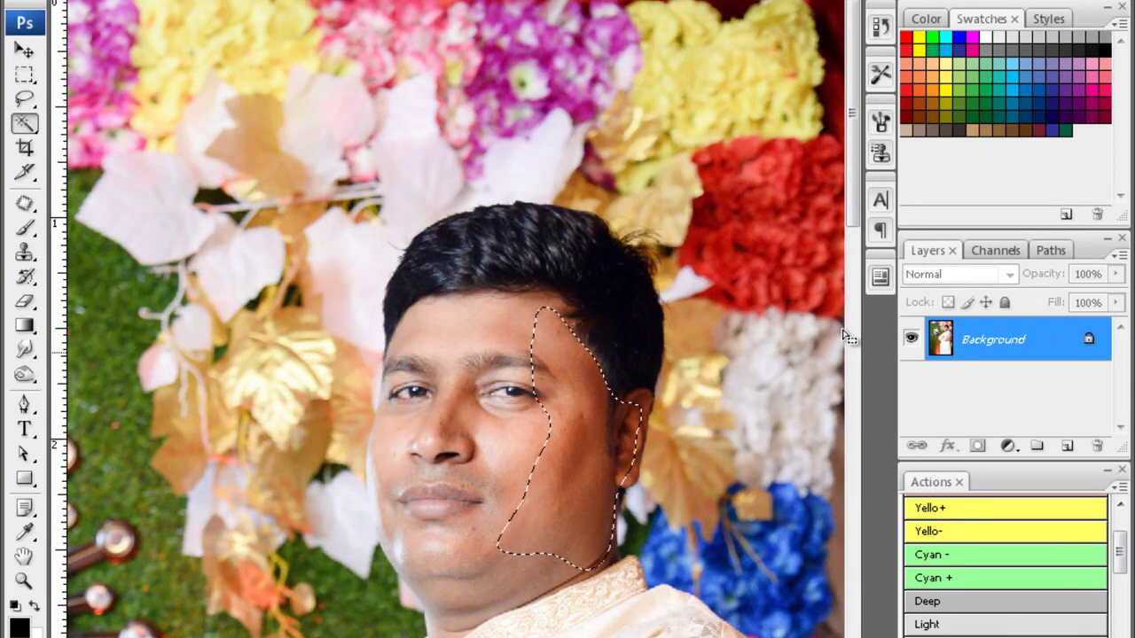
key("ctrl+b")
type("-27")
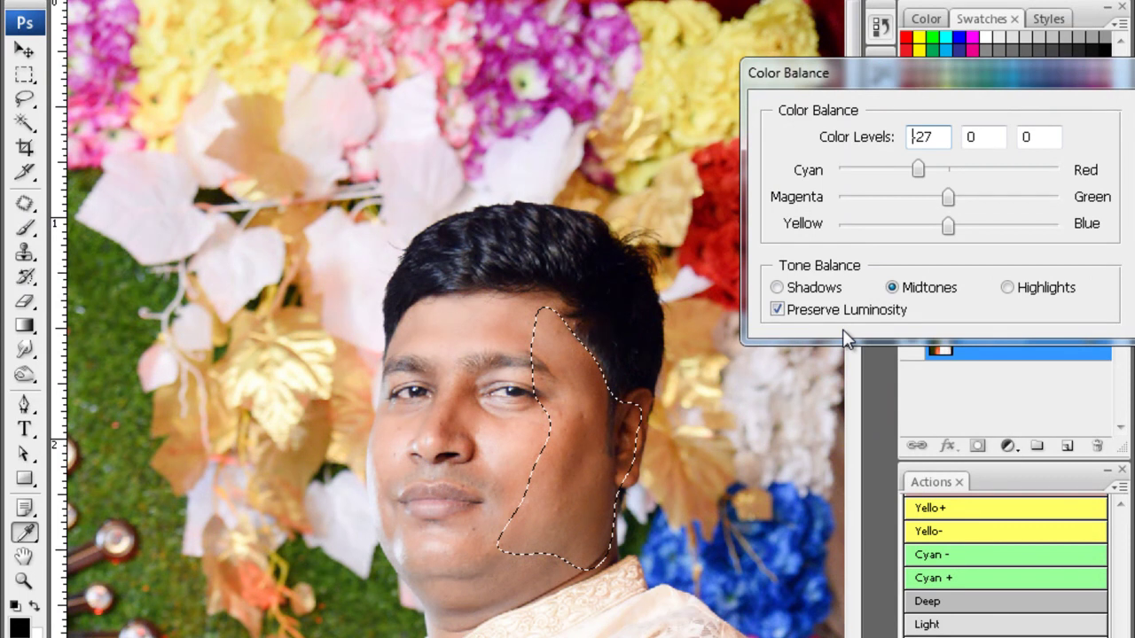
key("Return")
key("w")
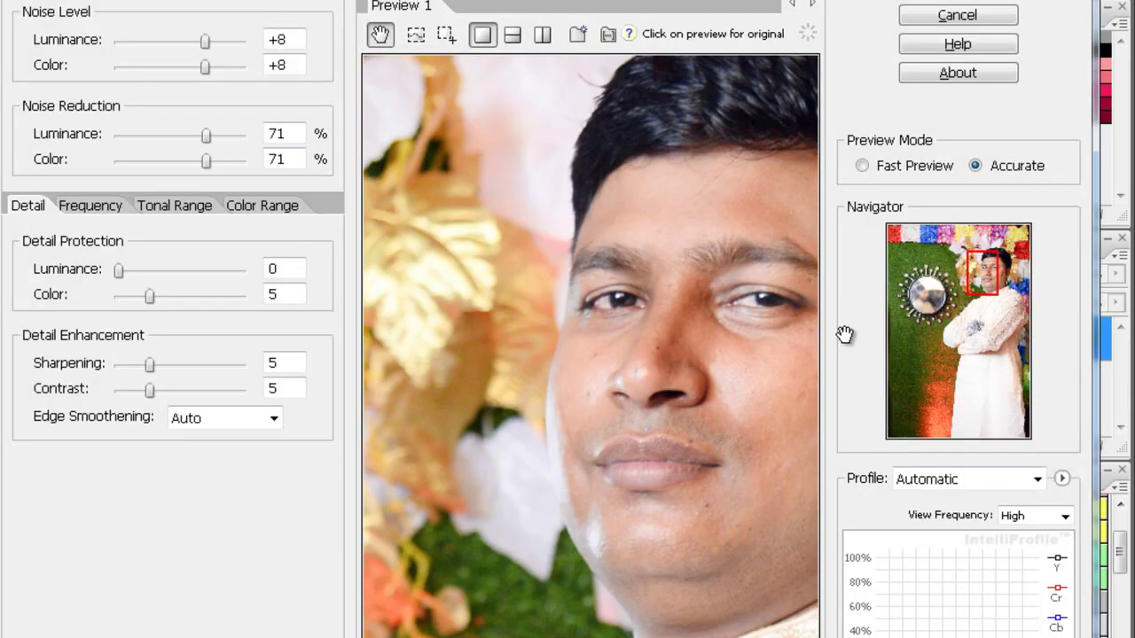
key("Return")
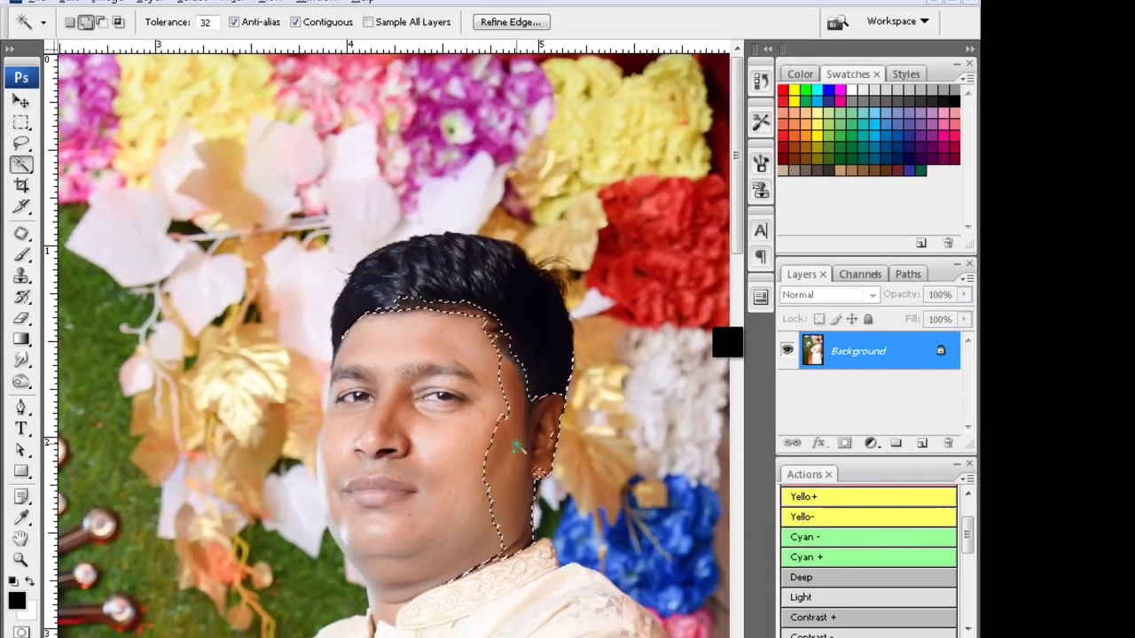
- Feather a new selection by 20, smooth the nose and cheek skin, then close the portrait
key("ctrl+alt+d")
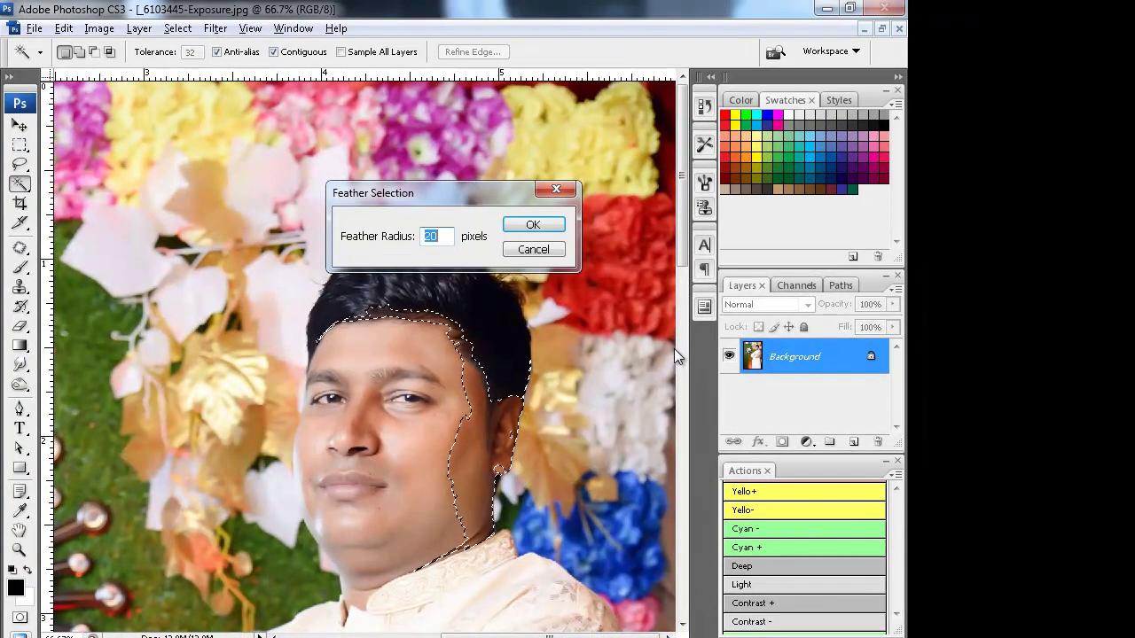
key("Return")
key("shift")
key("ctrl+plus")
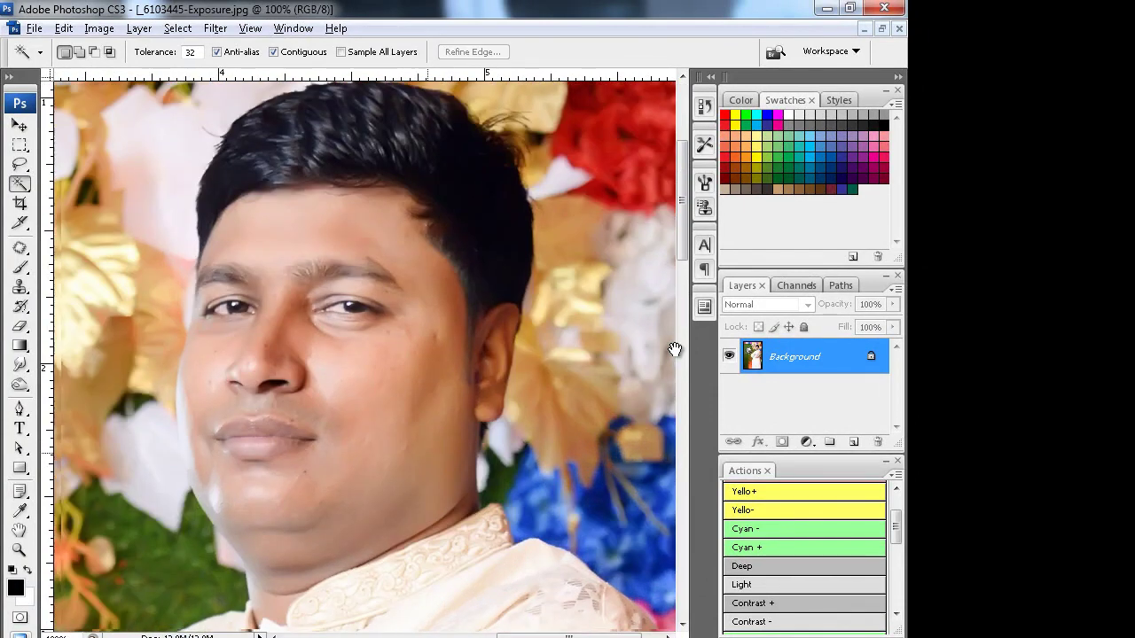
key("r")
left_click(257, 327)
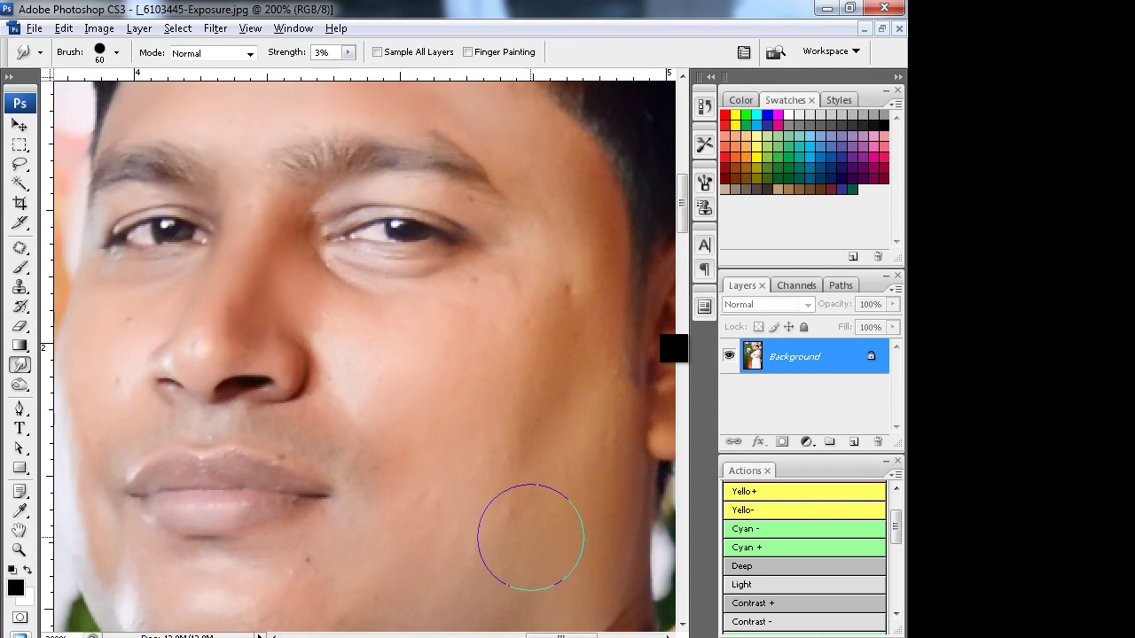
scroll(530, 537, "down", 3)
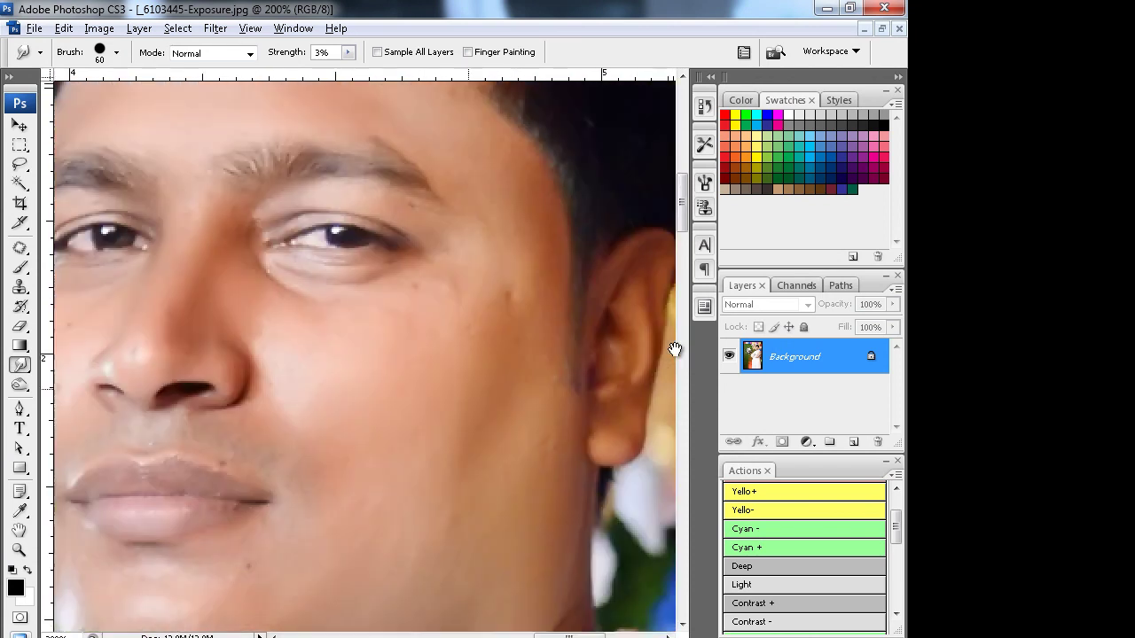
scroll(291, 317, "up", 2)
scroll(274, 431, "down", 2)
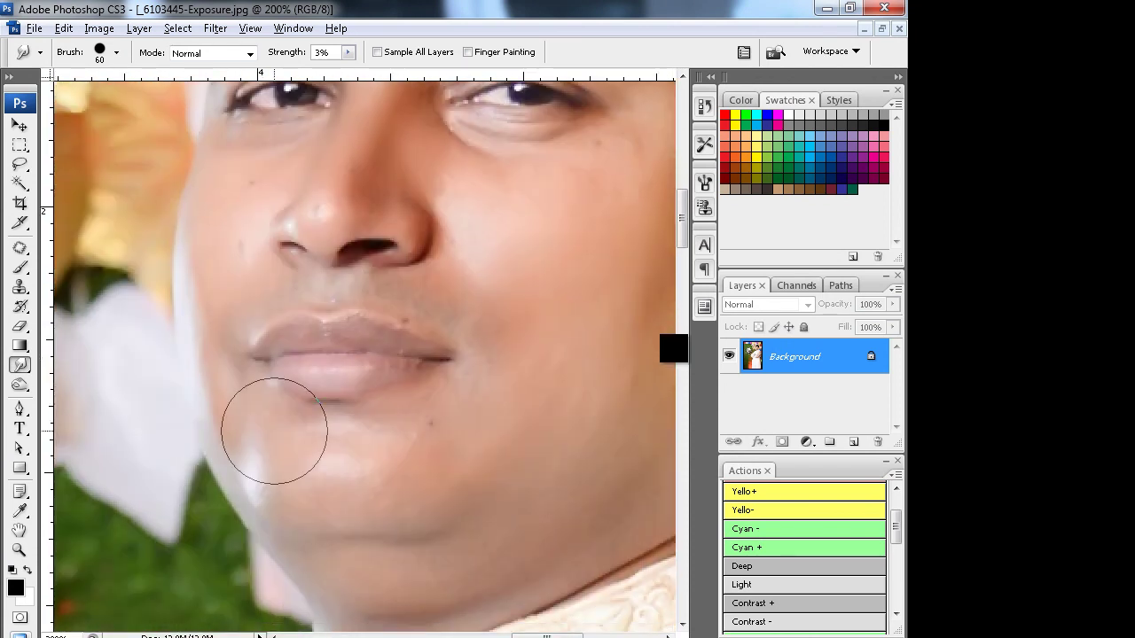
key("ctrl+0")
key("ctrl+w")
- Discard changes to the previous photo and rotate the silver-backdrop portrait upright
key("n")
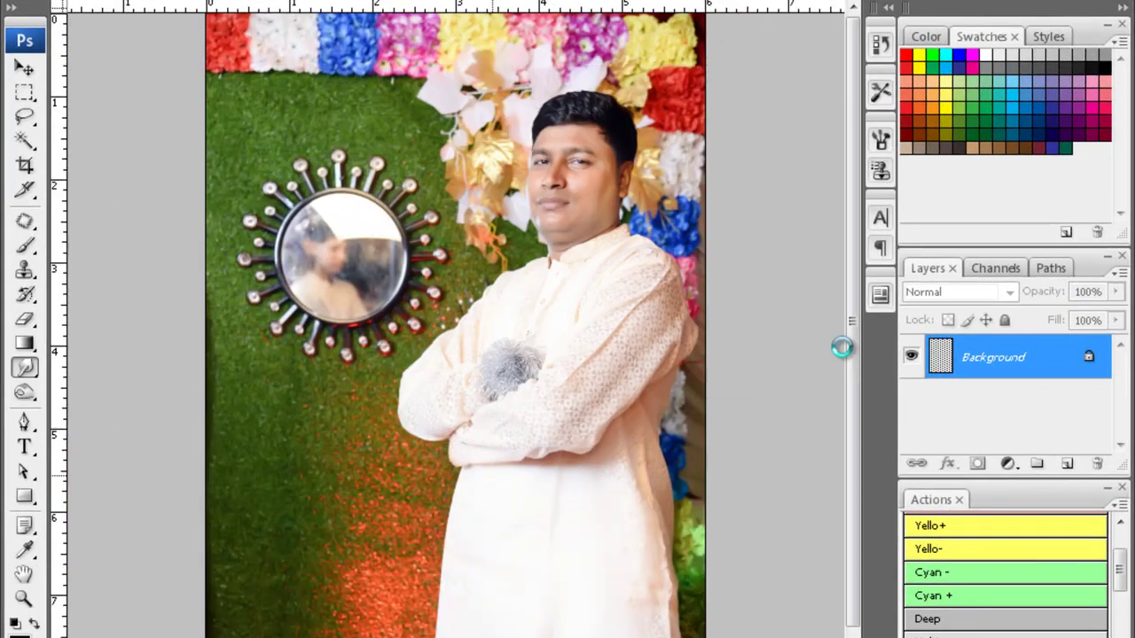
key("c")
key("ctrl+minus")
key("ctrl+minus")
key("ctrl+plus")
key("ctrl+plus")
key("ctrl+plus")
key("F2")
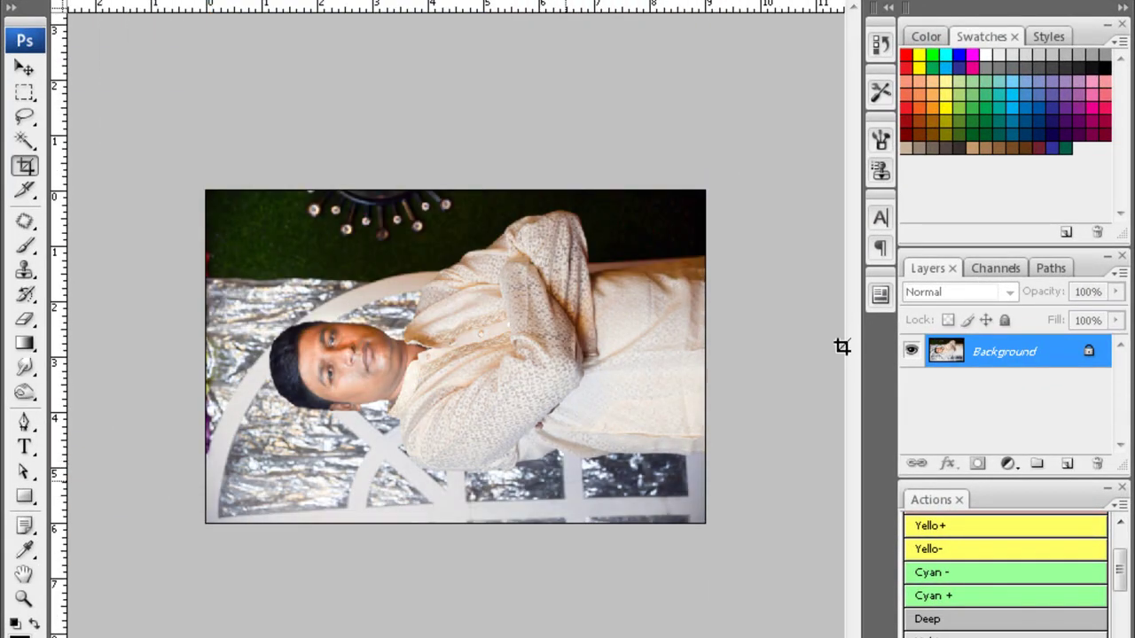
key("ctrl+plus")
key("ctrl+plus")
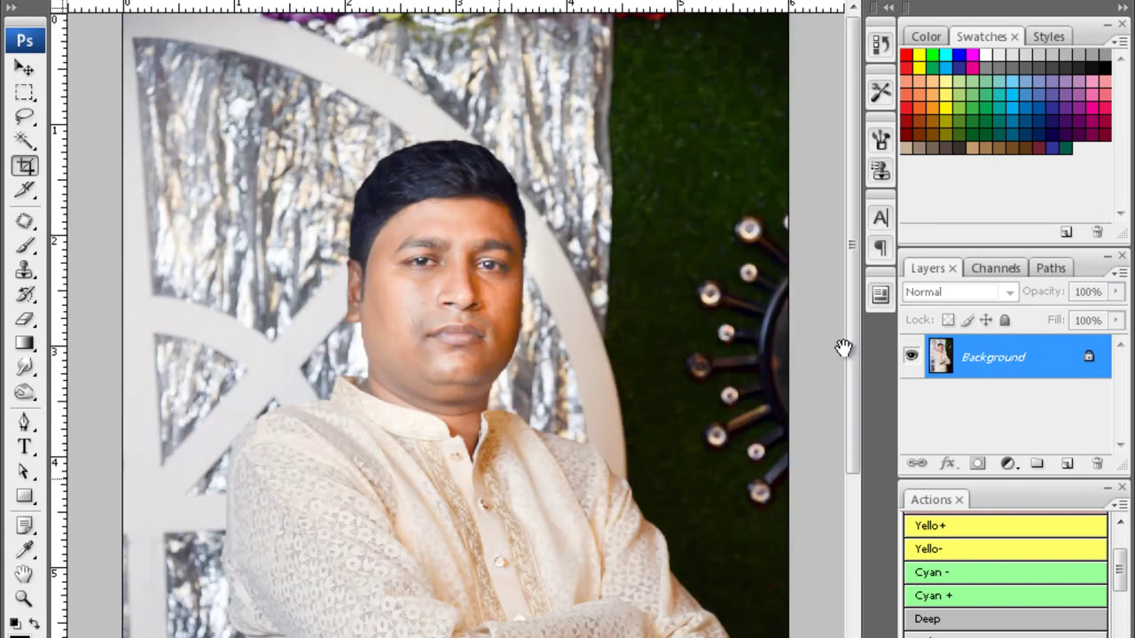
key("Escape")
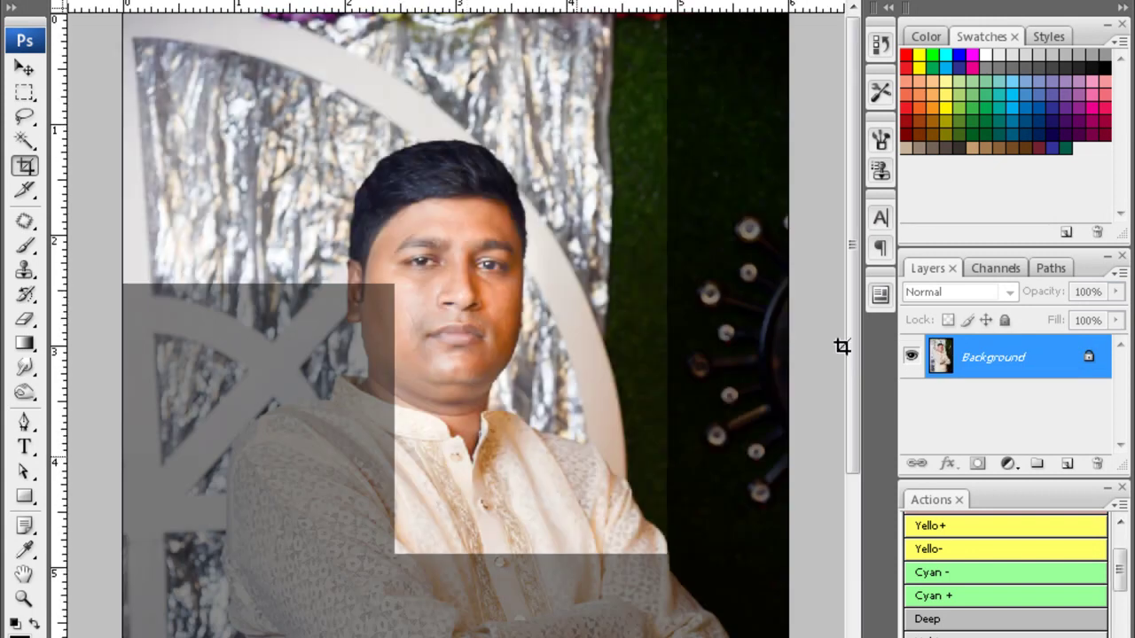
- Magic Wand the shadowed right cheek and feather the selection 20 px
key("w")
left_click_drag(475, 342, 501, 310)
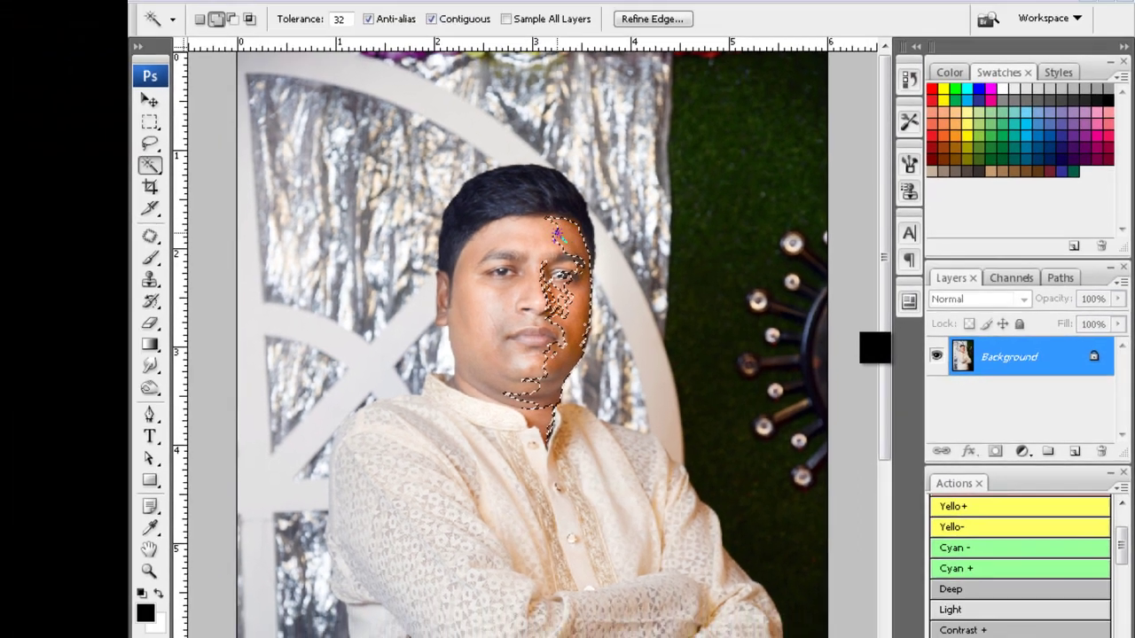
key("ctrl+alt+d")
type("20")
key("Return")
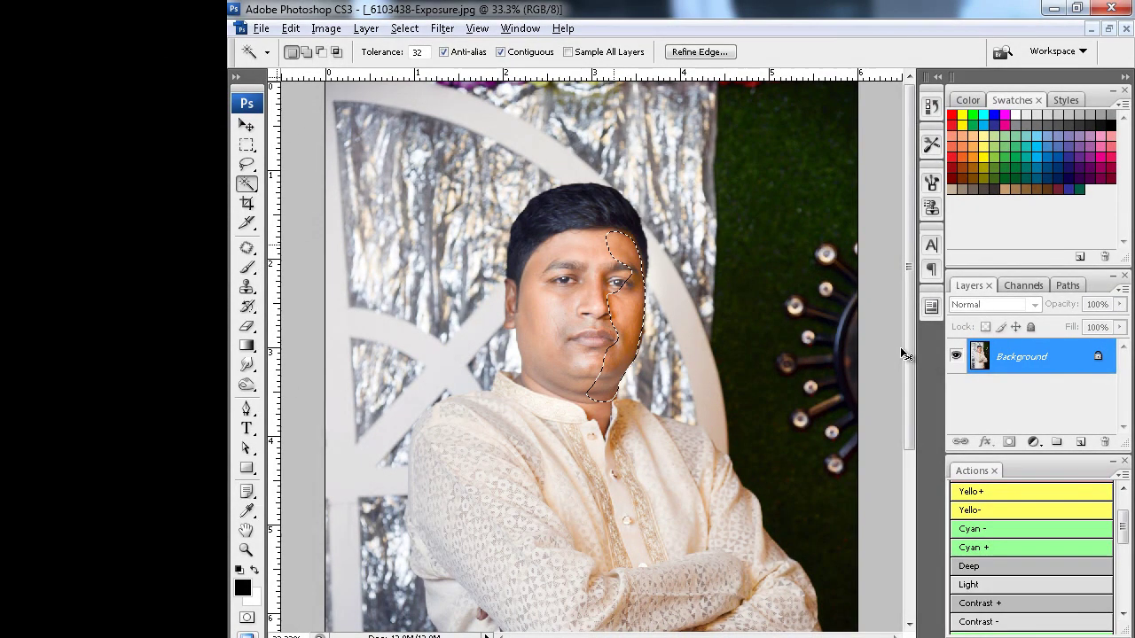
- Apply Color Balance -31/0/+25 to the cheek, then run Noiseware noise reduction
key("ctrl+b")
type("-31")
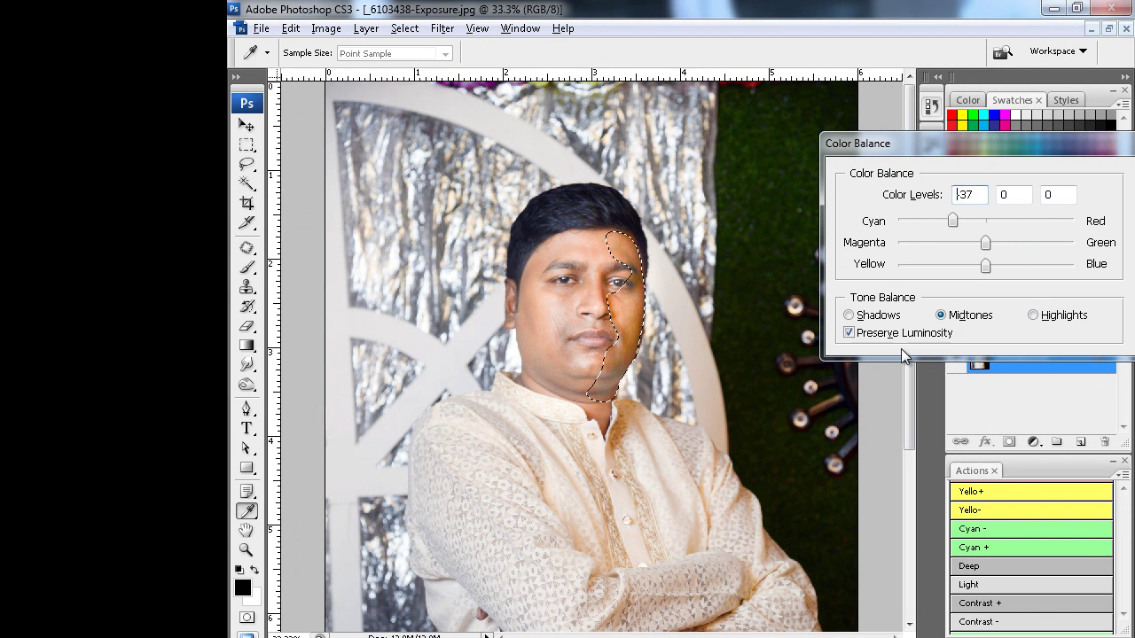
key("Tab")
key("Tab")
type("25")
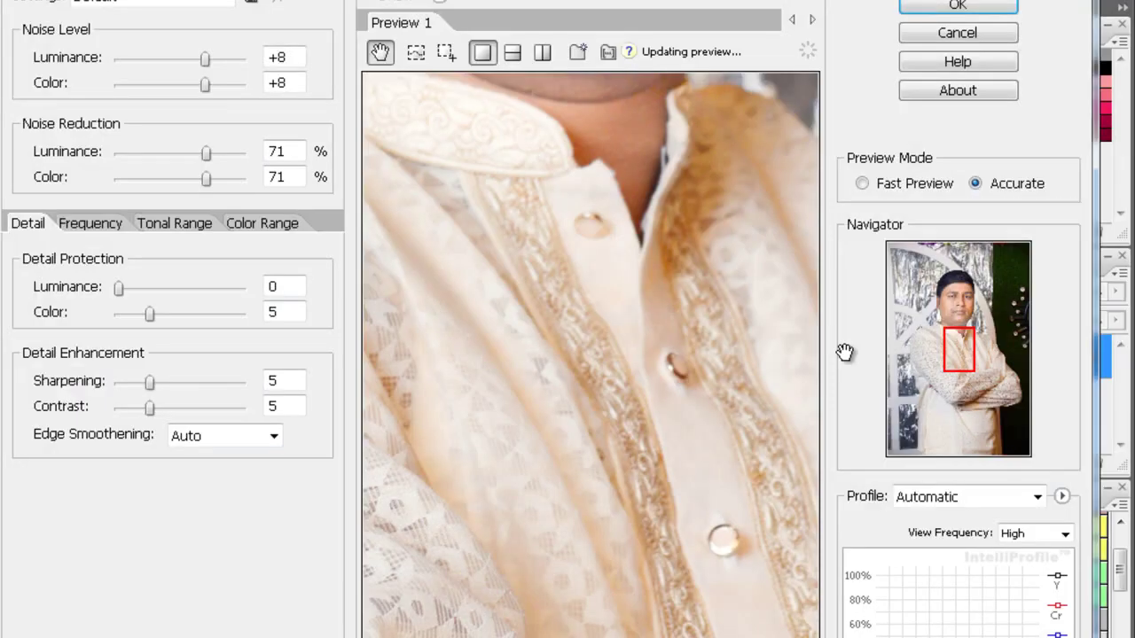
key("Return")
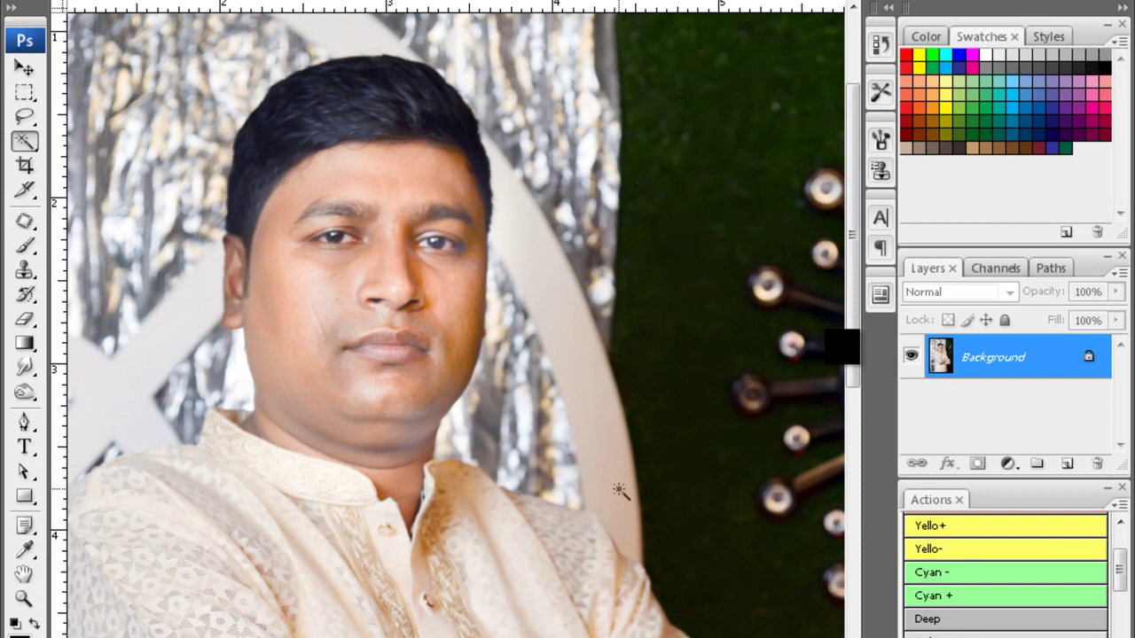
key("ctrl+plus")
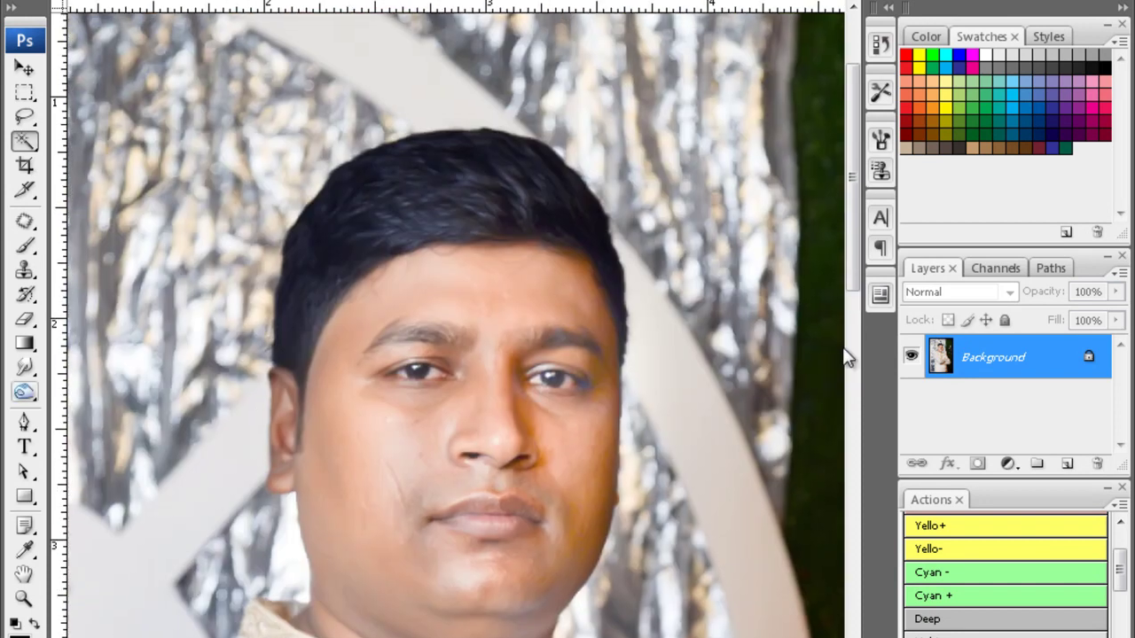
- Zoom in and heal the small blemishes on the groom's cheeks, chin and forehead
key("ctrl+plus")
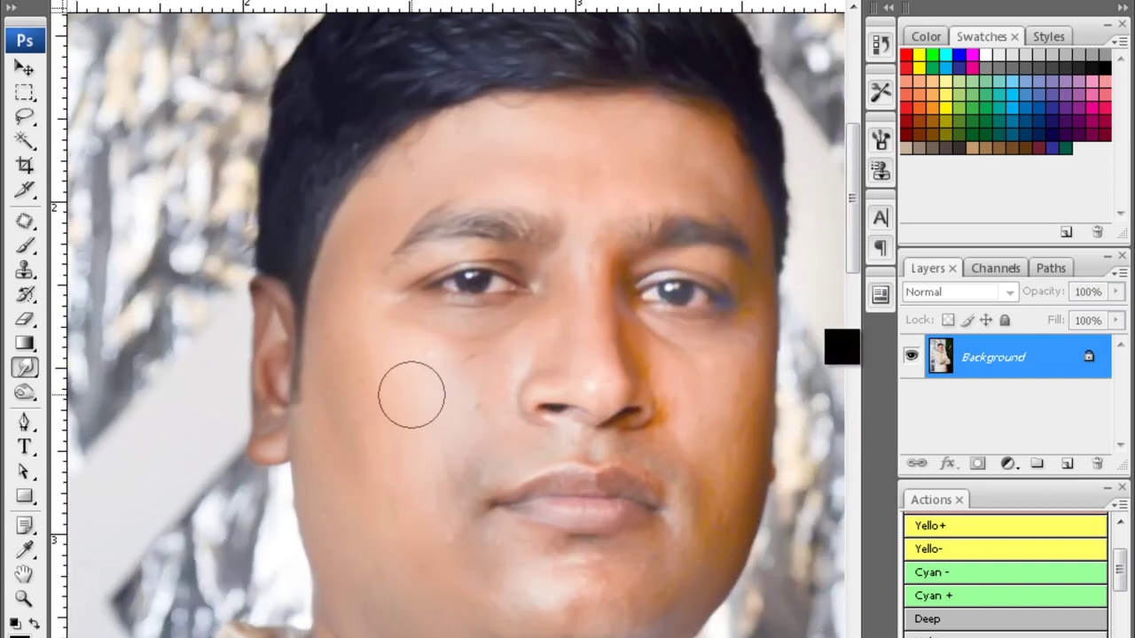
scroll(425, 514, "right", 3)
scroll(532, 502, "down", 1)
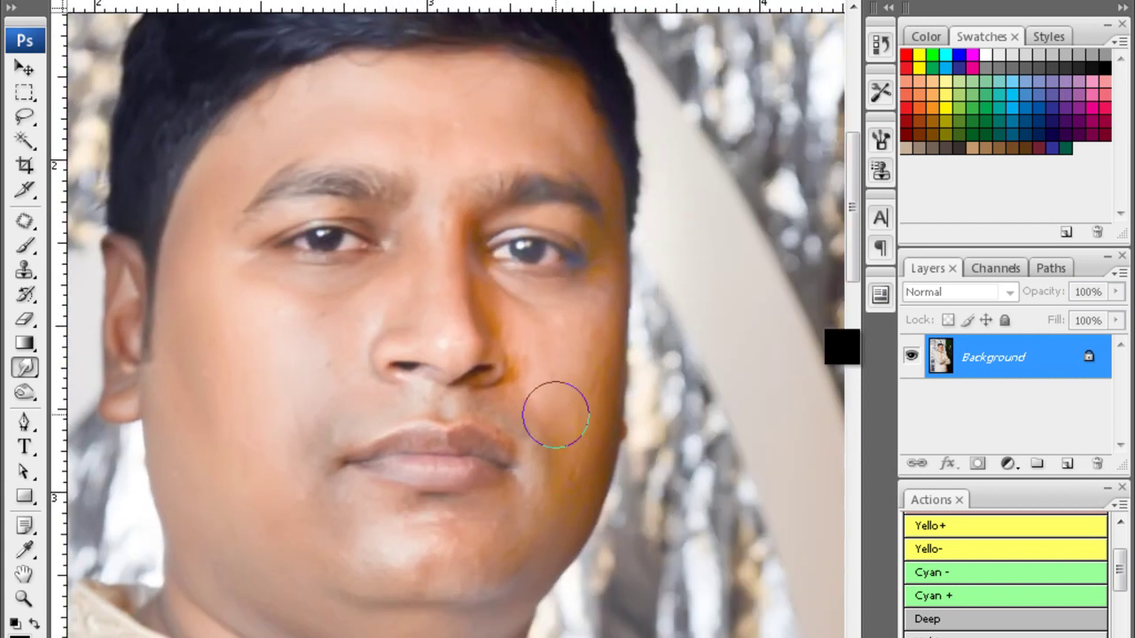
scroll(347, 399, "up", 1)
scroll(347, 398, "left", 1)
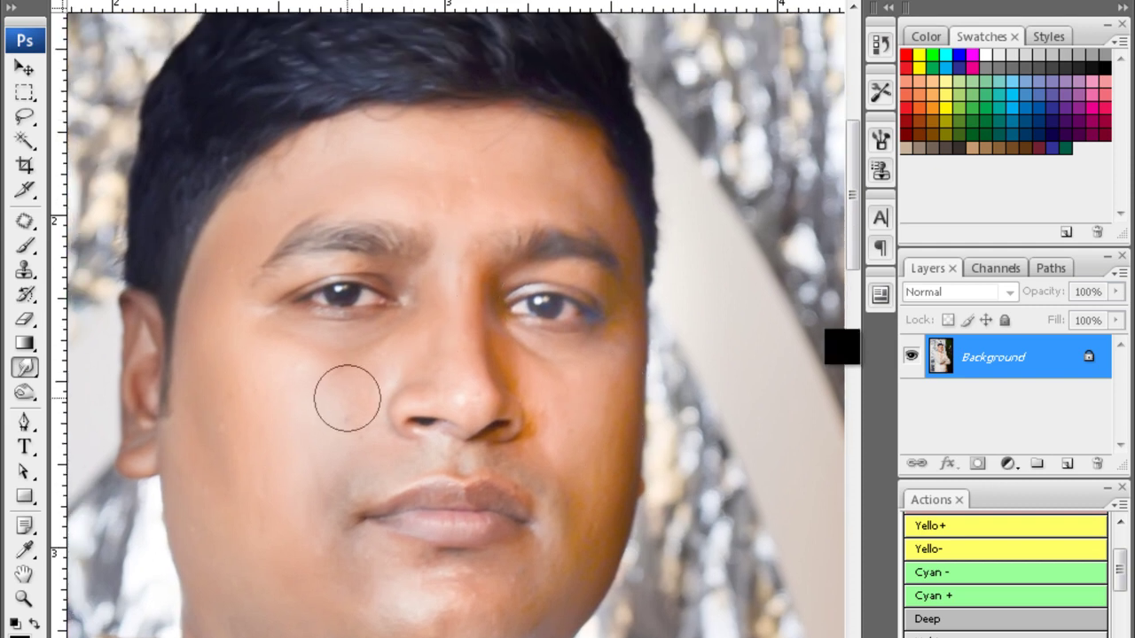
scroll(486, 501, "down", 2)
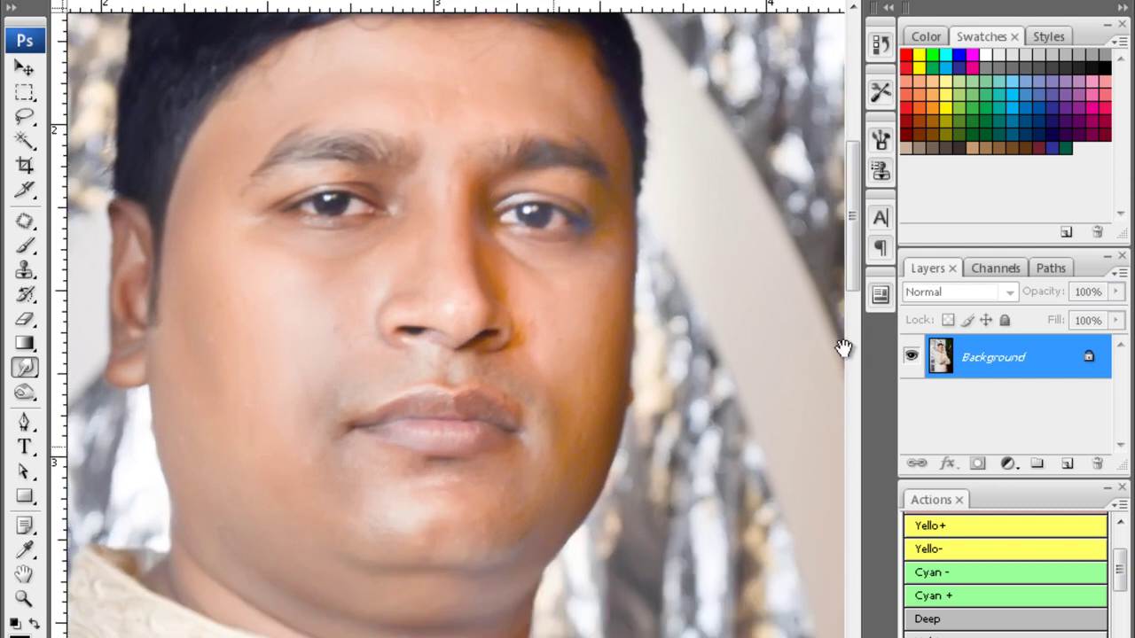
scroll(578, 347, "up", 1)
scroll(577, 346, "right", 1)
scroll(577, 346, "up", 2)
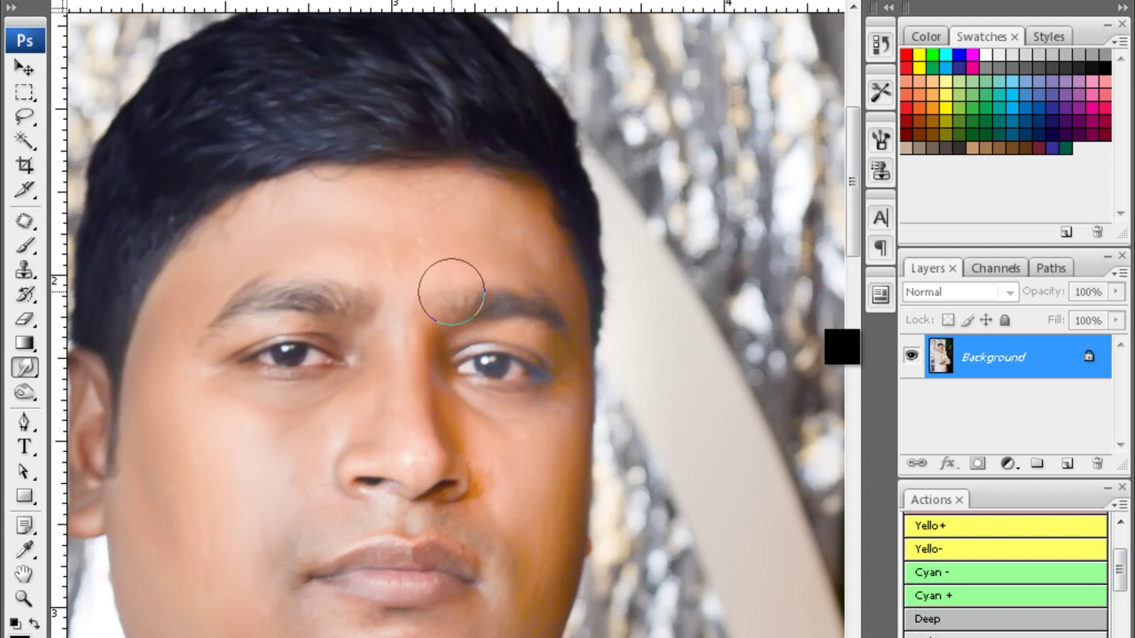
key("ctrl+minus")
- Open Selective Color, pick Blacks, close it, and zoom out to the whole photo
key("alt+i")
key("a")
key("s")
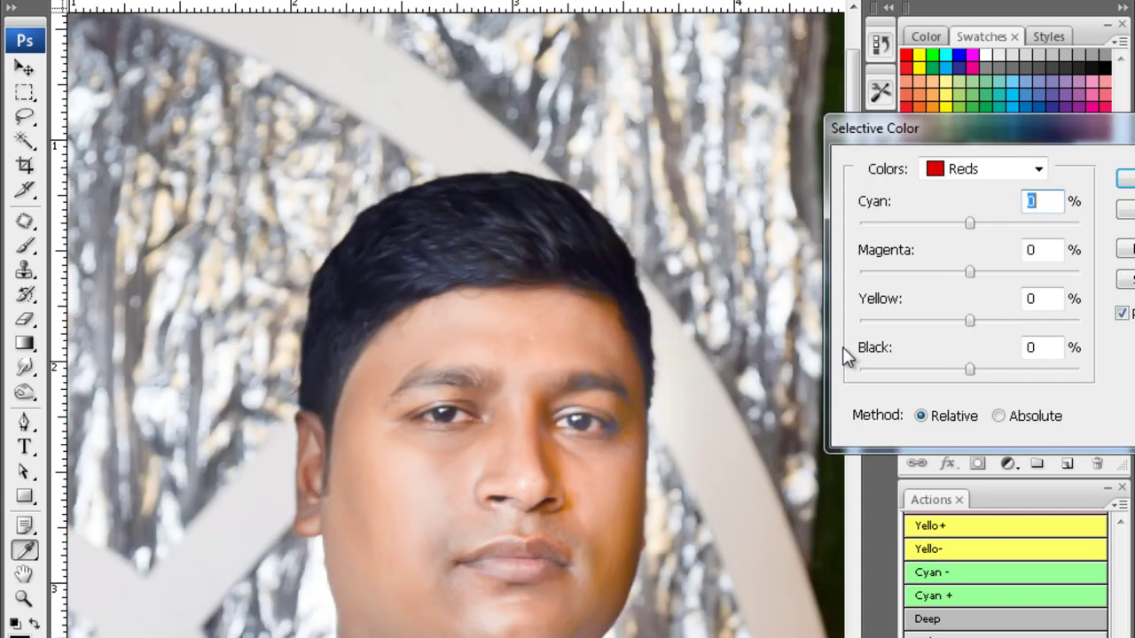
key("alt+Down")
key("Down")
key("Down")
key("Down")
key("Return")
key("Return")
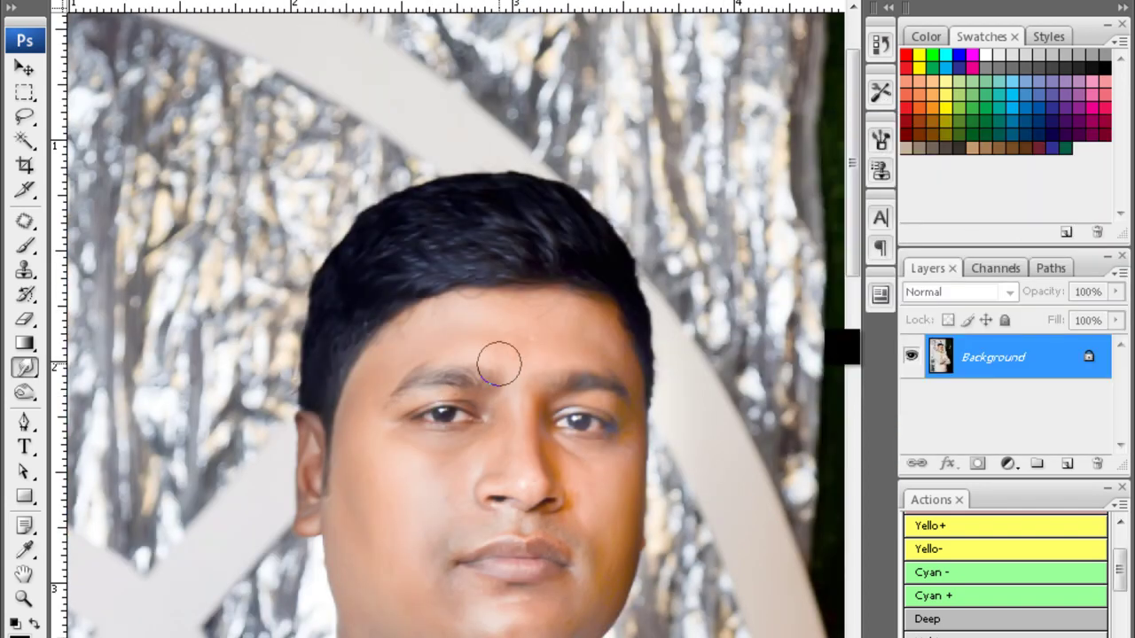
left_click(842, 348, "alt")
left_click(842, 349, "alt")
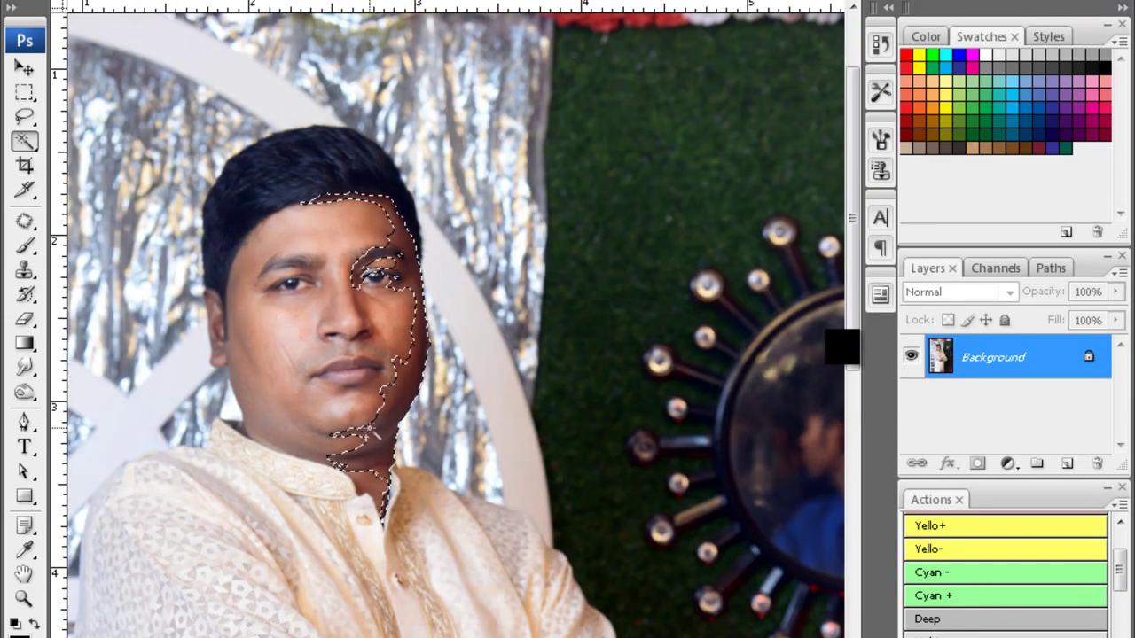
- Brighten the feathered face selection across cheek, nose and forehead with an upward Curves bend
mouse_move(370, 432)
left_mouse_down()
mouse_move(316, 228)
mouse_move(231, 372)
left_mouse_up()
key("shift+F6")
key("Return")
key("ctrl+m")
left_click_drag(843, 355, 841, 347)
key("Return")
key("ctrl+d")
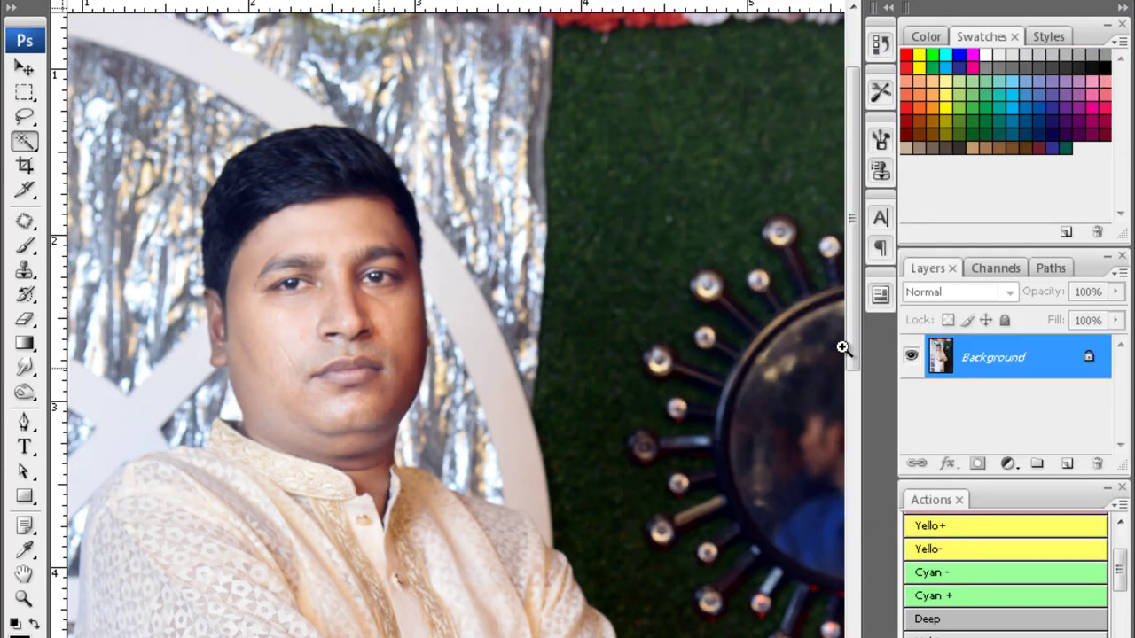
- Colour-balance the shadowed right side of the face through a 20 px feathered selection
key("ctrl+plus")
left_click_drag(507, 356, 483, 523)
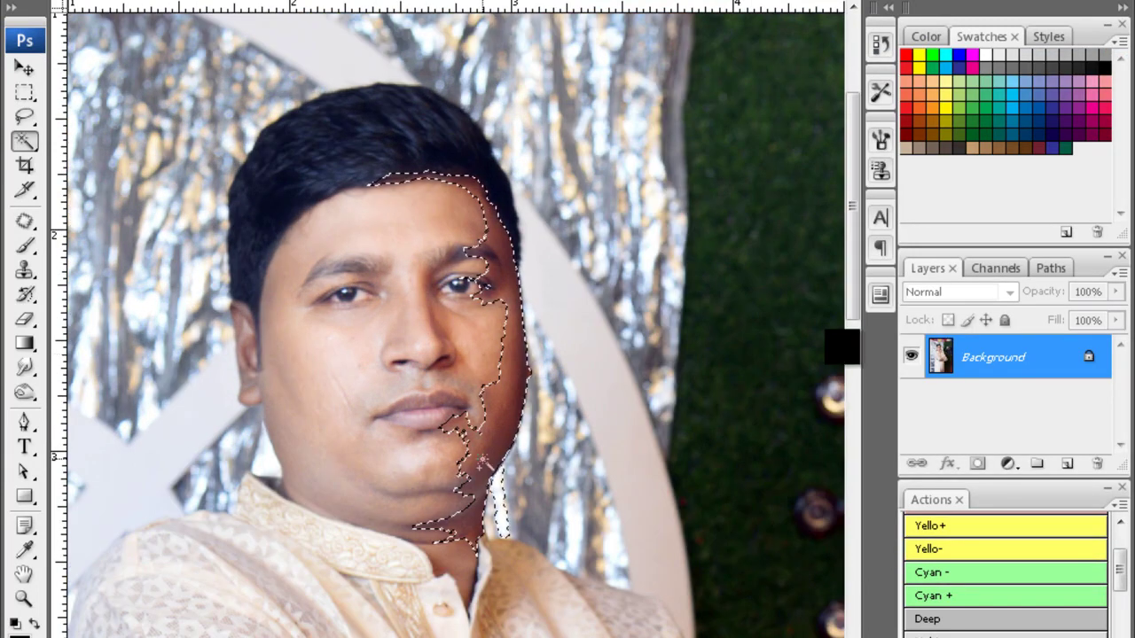
key("shift+F6")
key("Return")
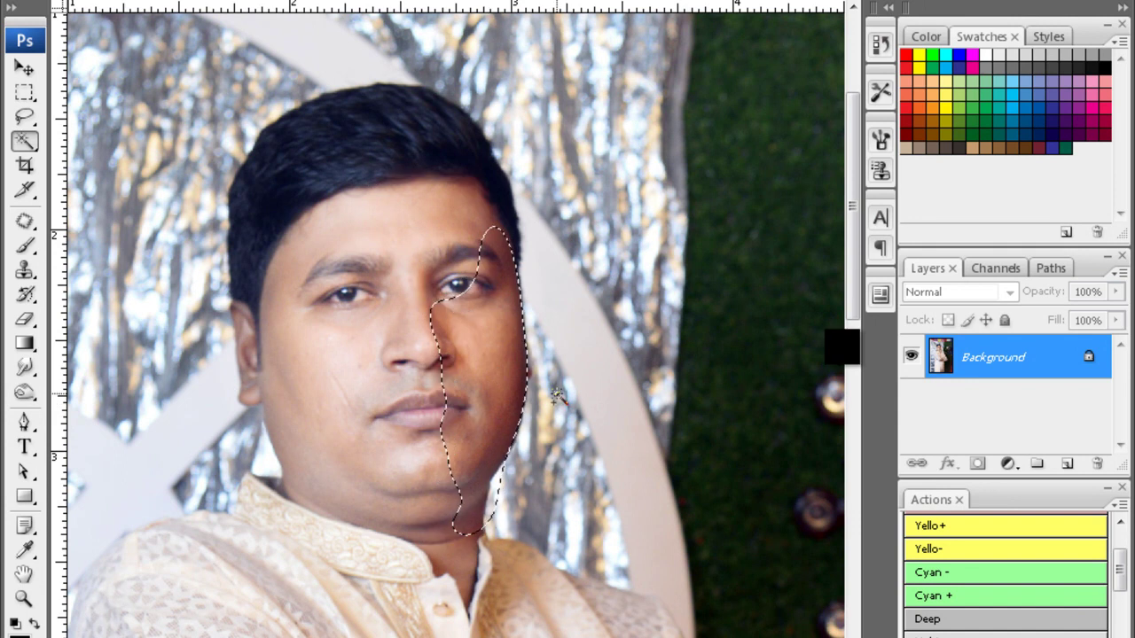
key("ctrl+b")
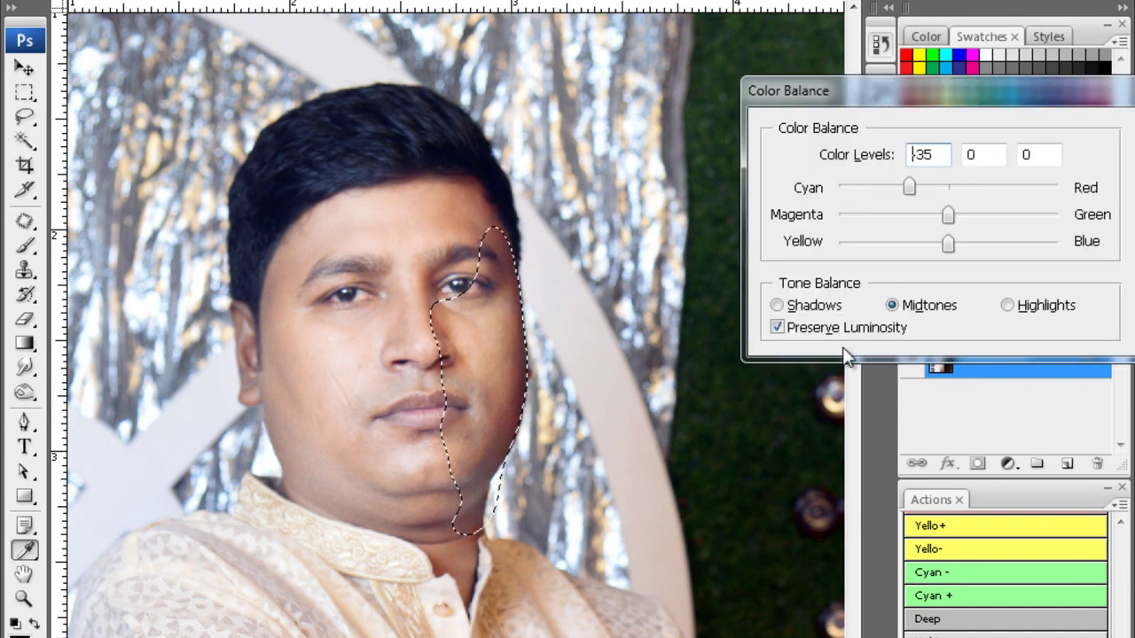
key("Return")
key("ctrl+d")
- Quick-select the left side of the face and darken it slightly with Curves
key("w")
left_click_drag(354, 372, 326, 424)
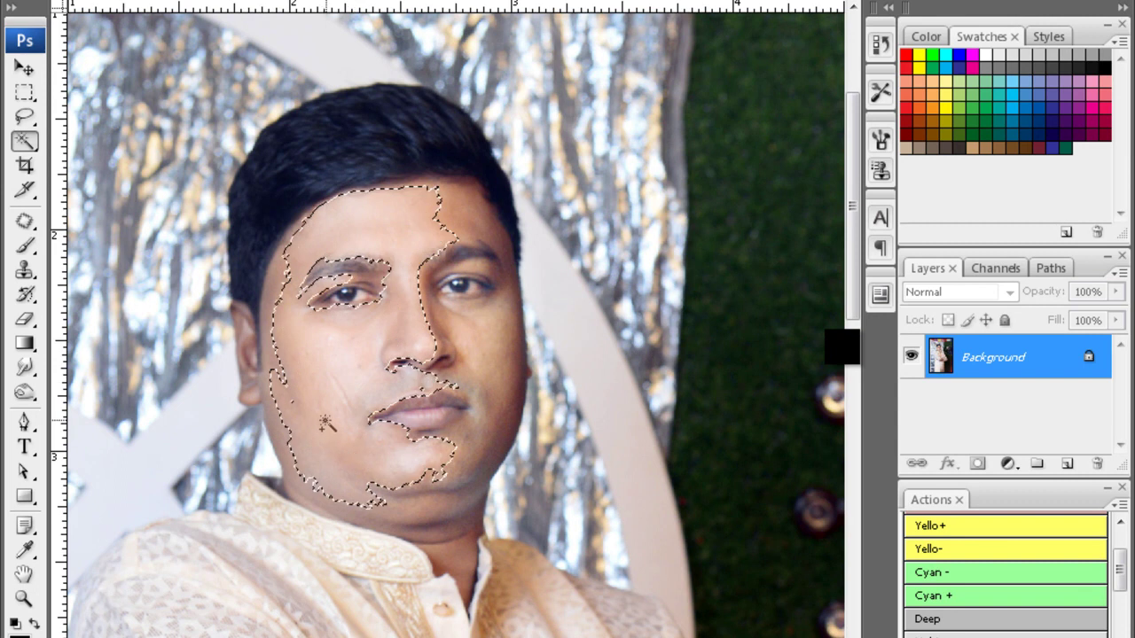
key("ctrl+m")
left_click_drag(818, 366, 818, 372)
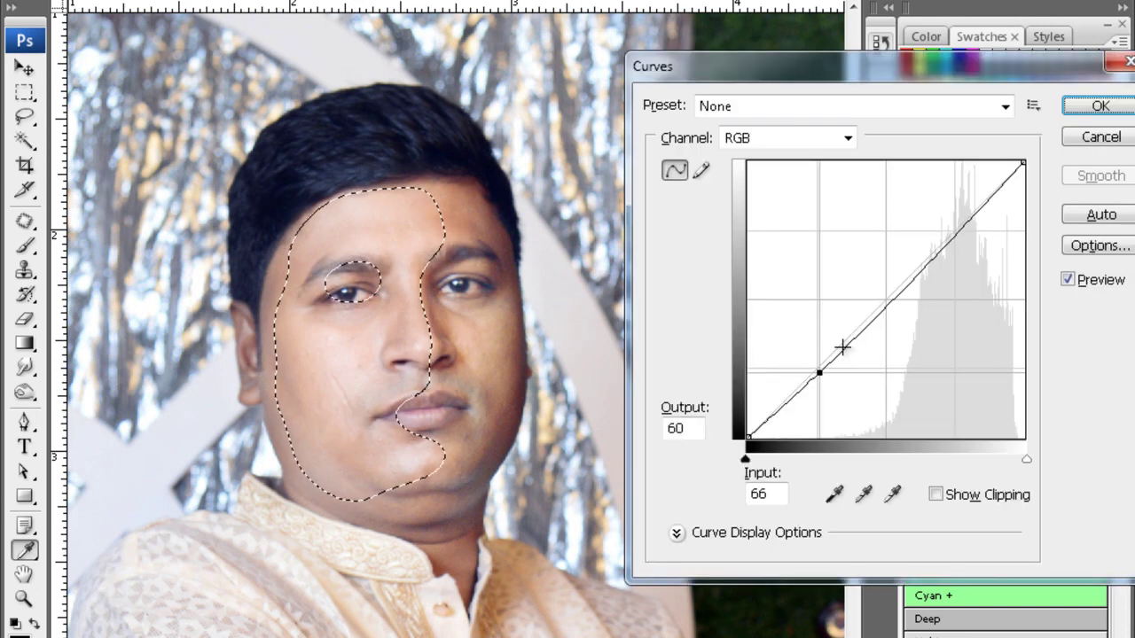
key("Return")
key("ctrl+d")
- Save the corrected photo as a JPEG and apply Noiseware noise reduction
key("ctrl+s")
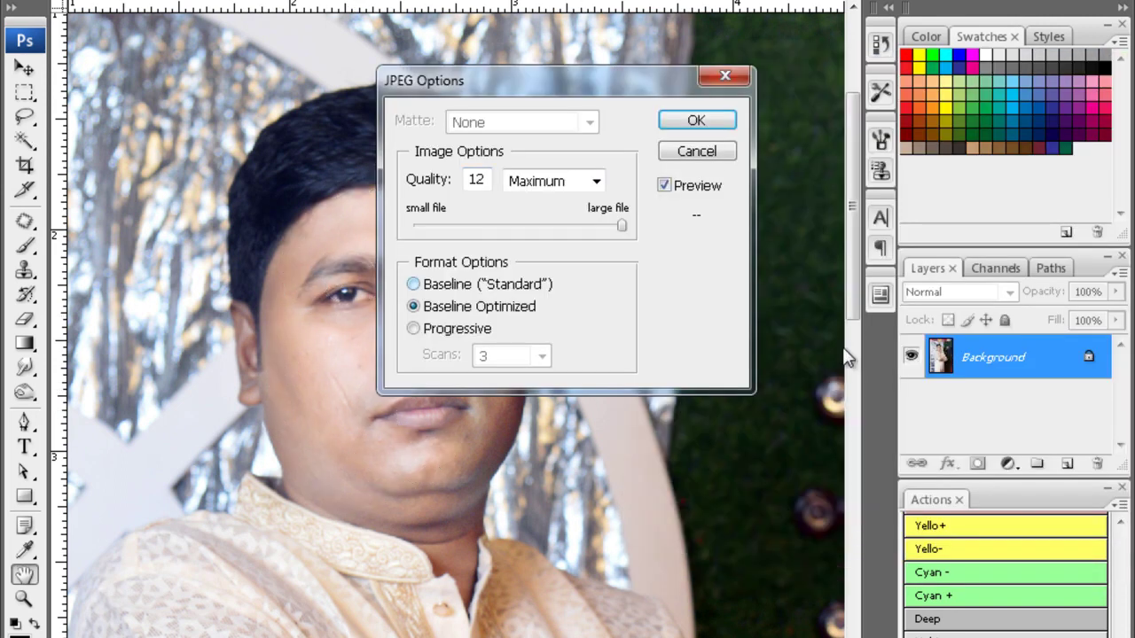
key("Return")
key("ctrl+alt+f")
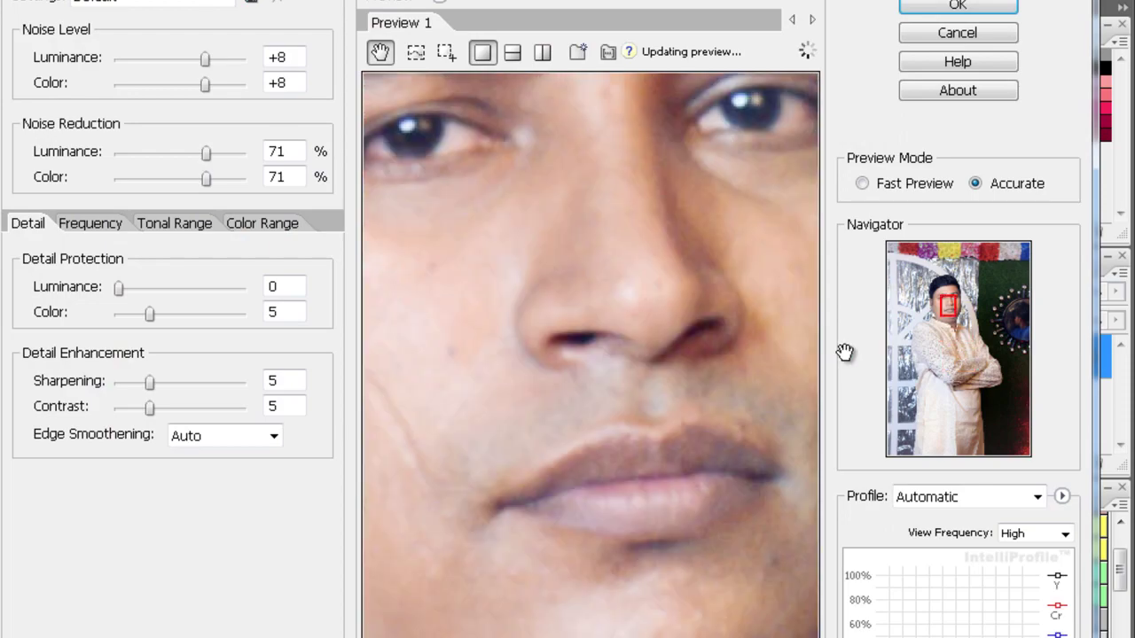
key("Return")
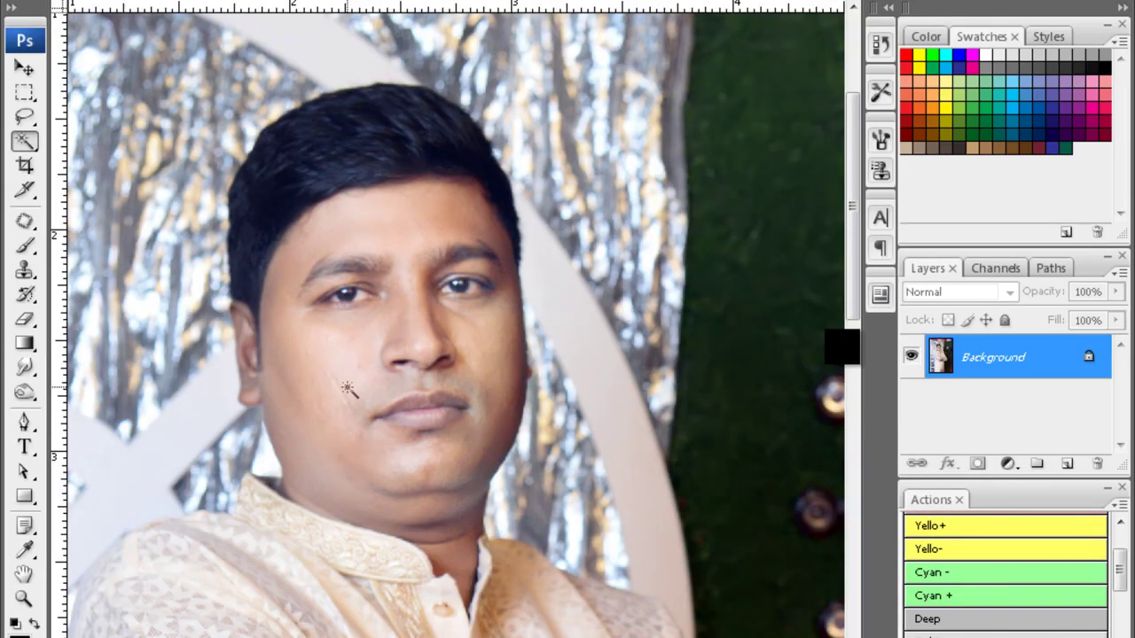
- Heal a spot on the cheek with the Healing Brush
key("ctrl+plus")
key("j")
left_click_drag(515, 372, 460, 410)
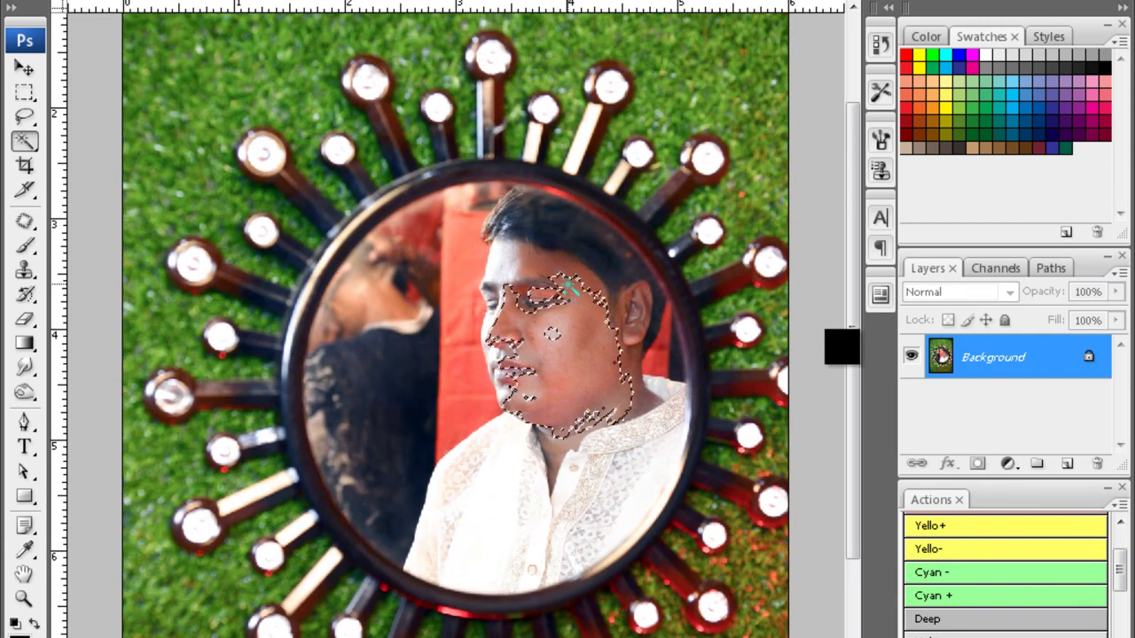
- Select the face with a 2 px feather and adjust Selective Color in the Blacks range
left_click_drag(570, 286, 535, 367)
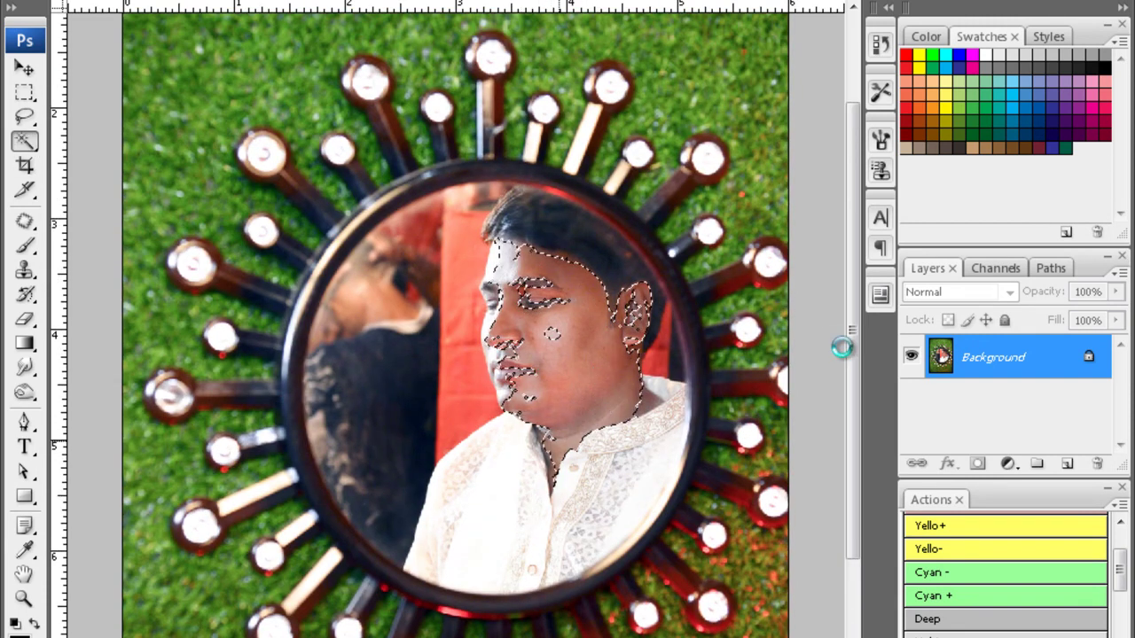
key("ctrl+alt+d")
type("2")
key("Return")
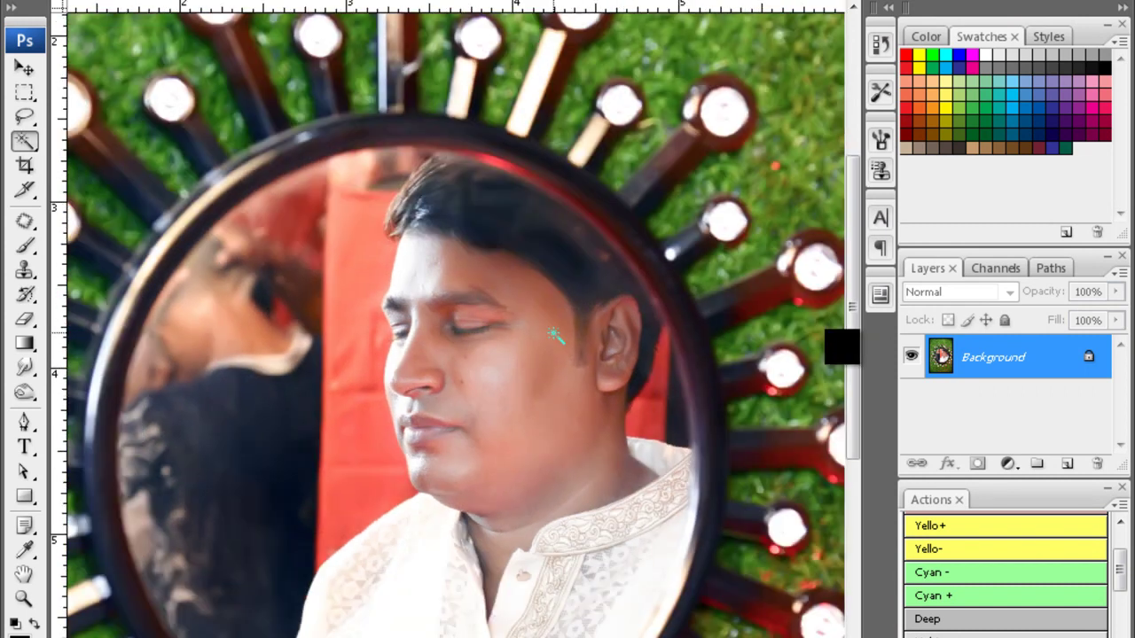
key("alt+Down")
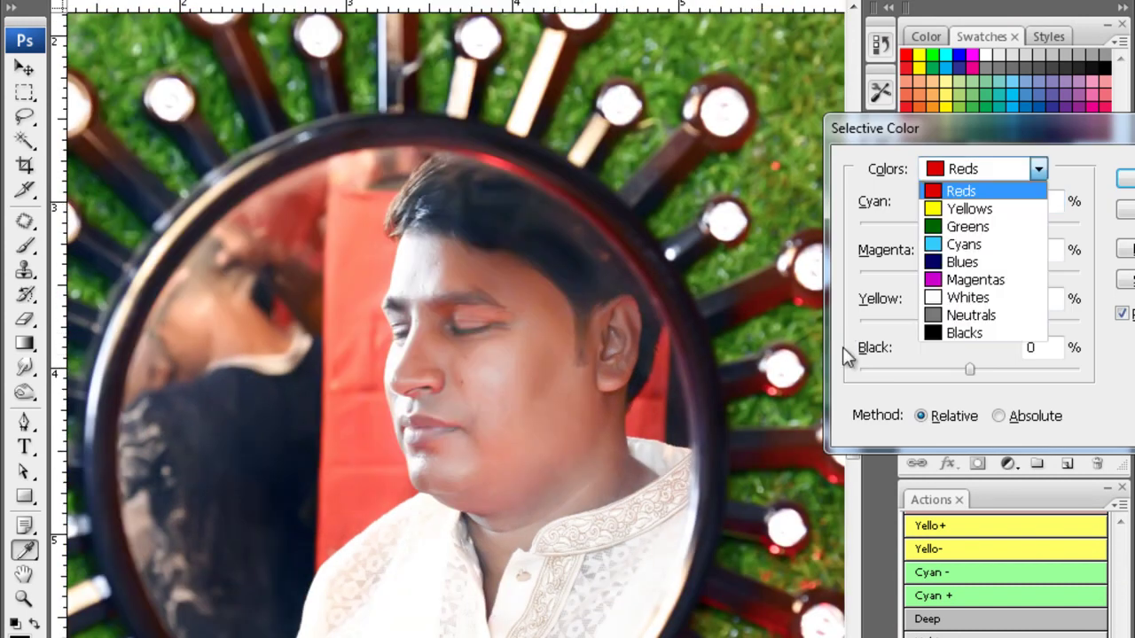
key("Down")
key("Down")
key("Down")
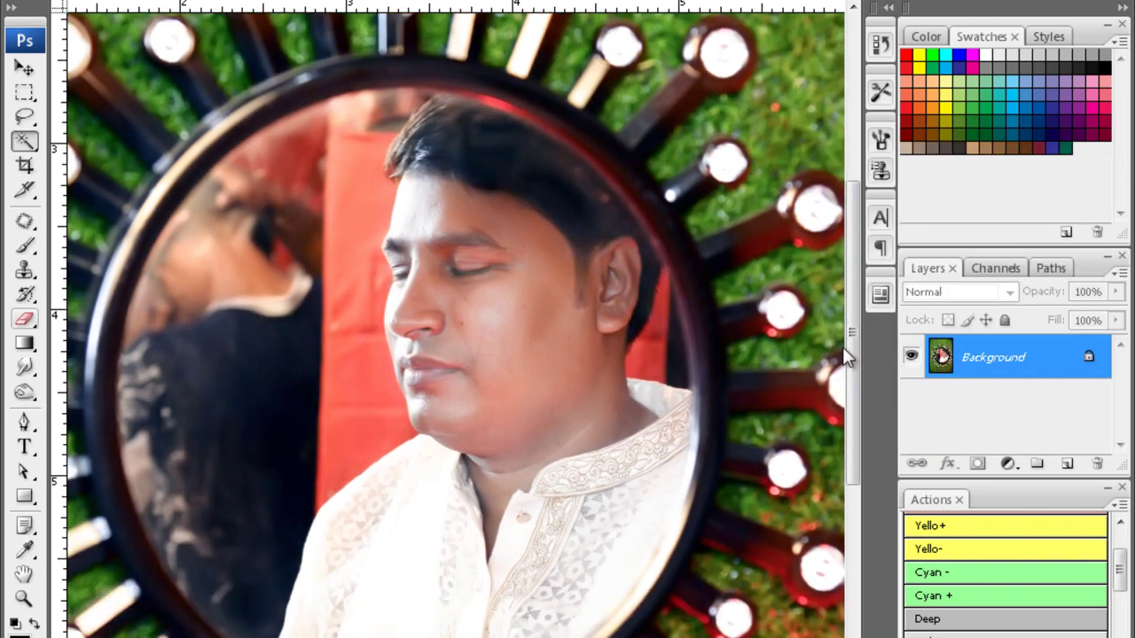
- Work over the face skin tones with the Dodge/Burn tool, then move to the sofa portrait
left_click(24, 367)
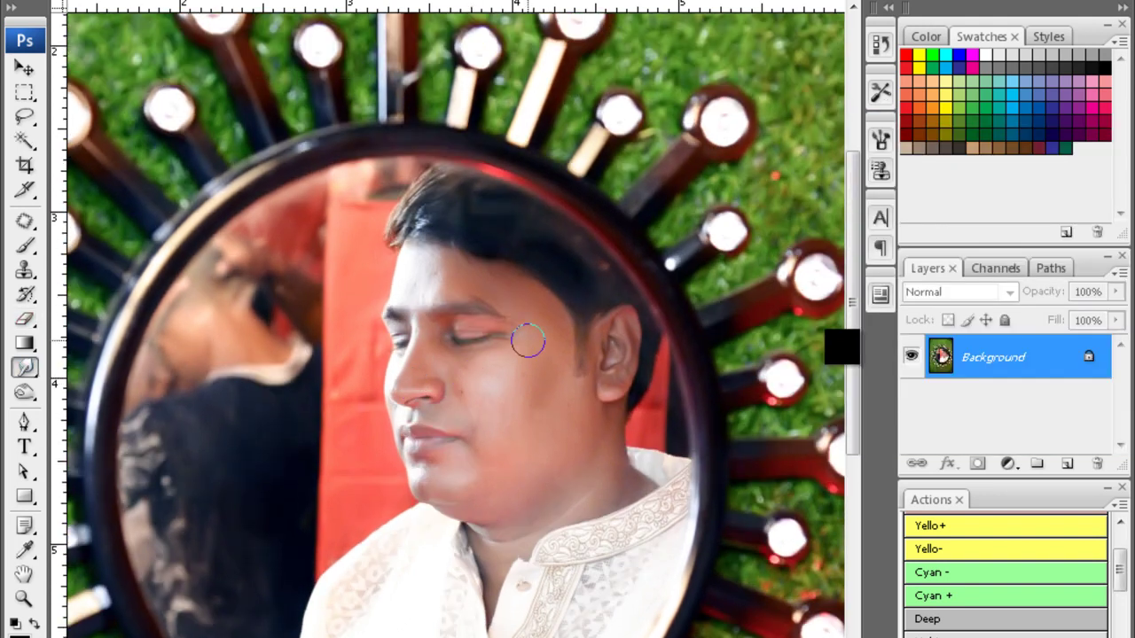
scroll(485, 422, "down", 3)
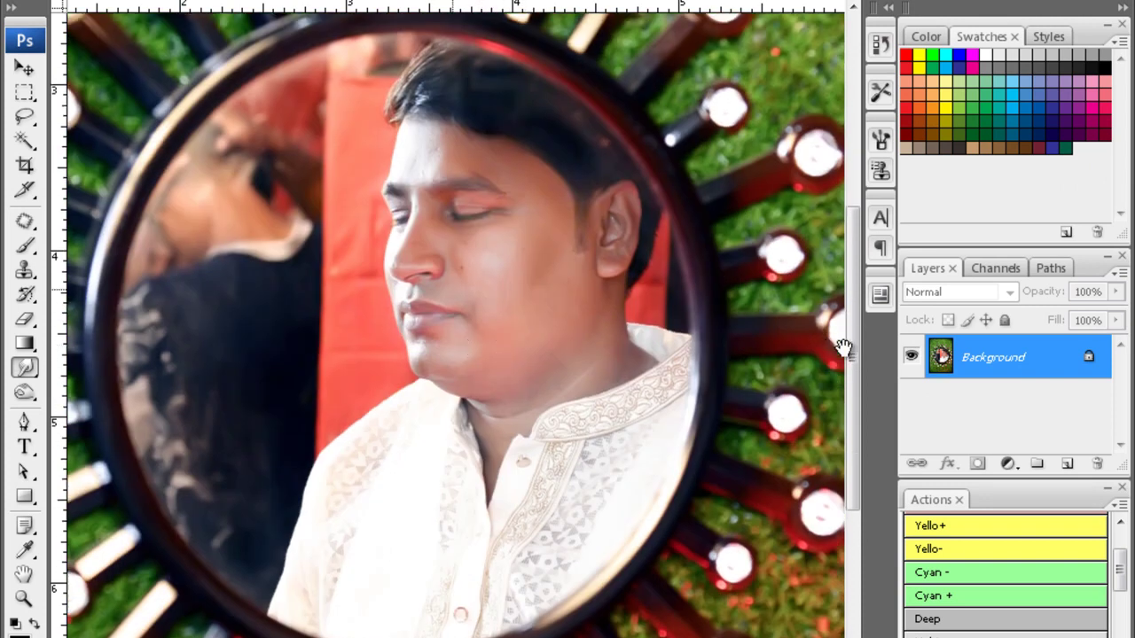
scroll(842, 347, "up", 1)
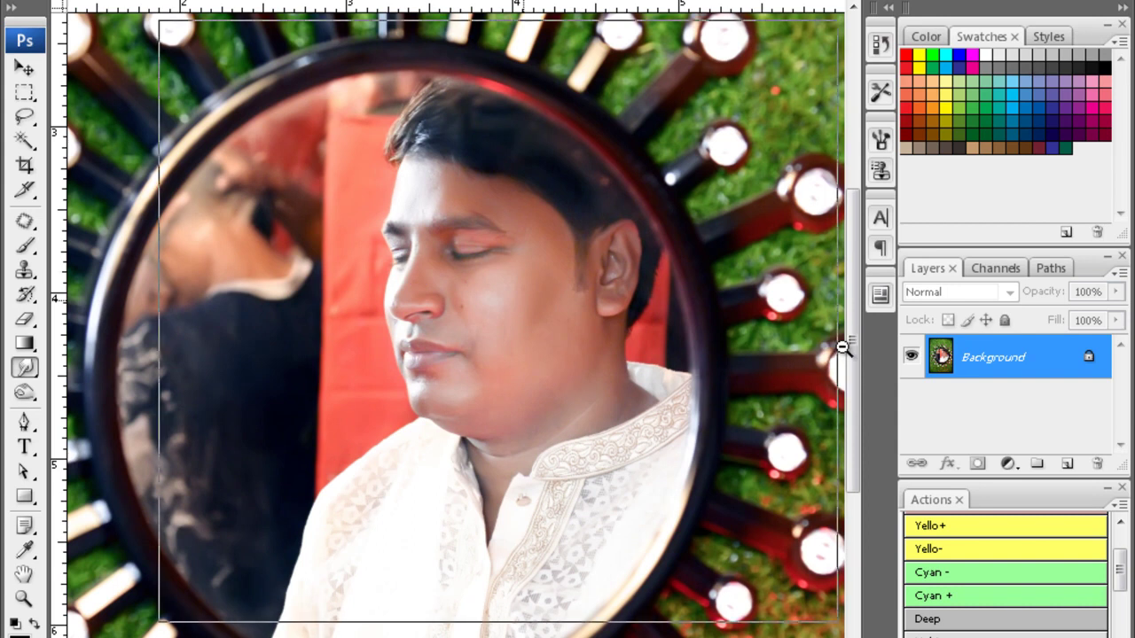
scroll(843, 348, "down", 1)
scroll(843, 348, "down", 1)
scroll(843, 347, "down", 1)
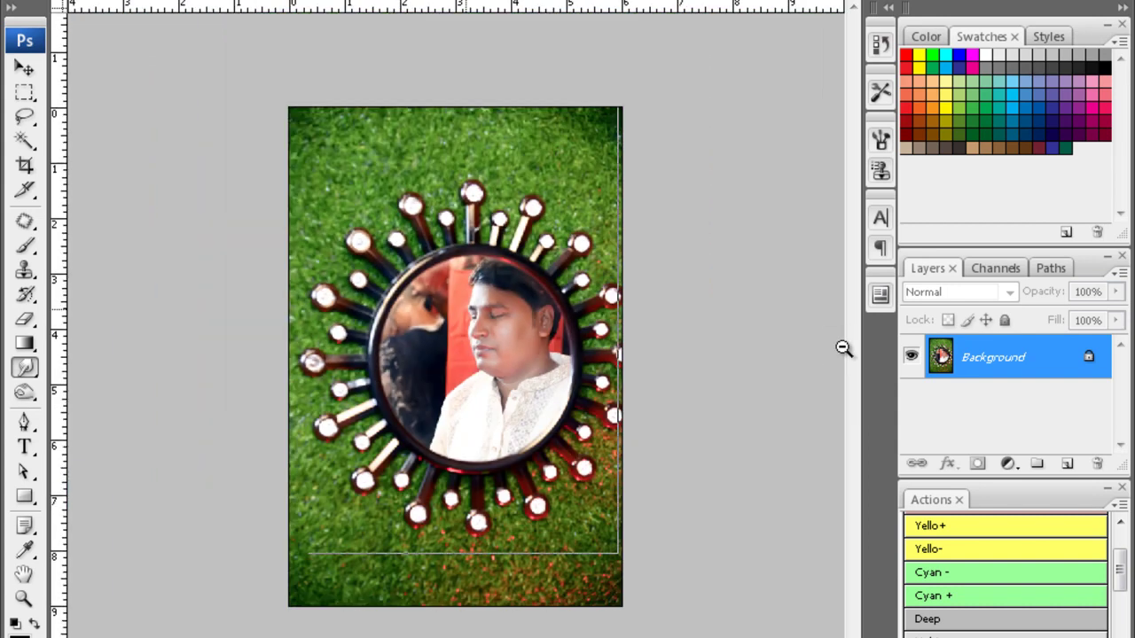
scroll(843, 348, "down", 1)
key("ctrl+Tab")
- Bring up the sideways sofa portrait and run the Noiseware noise-reduction filter
scroll(843, 348, "down", 1)
key("c")
key("ctrl+Tab")
key("ctrl+Tab")
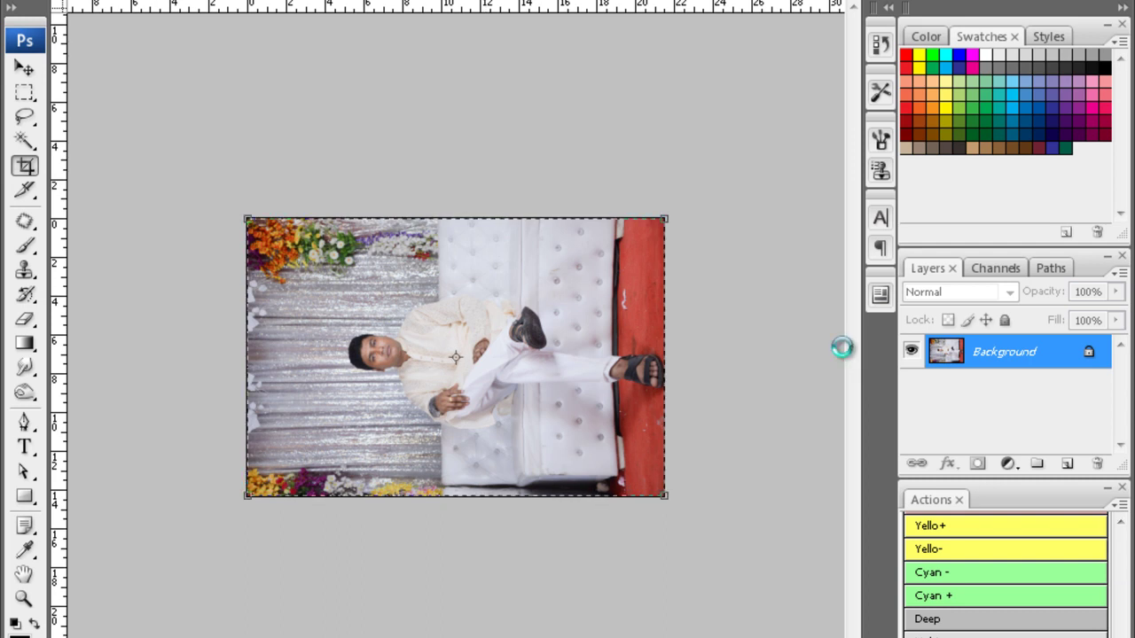
key("ctrl+Tab")
key("ctrl+Tab")
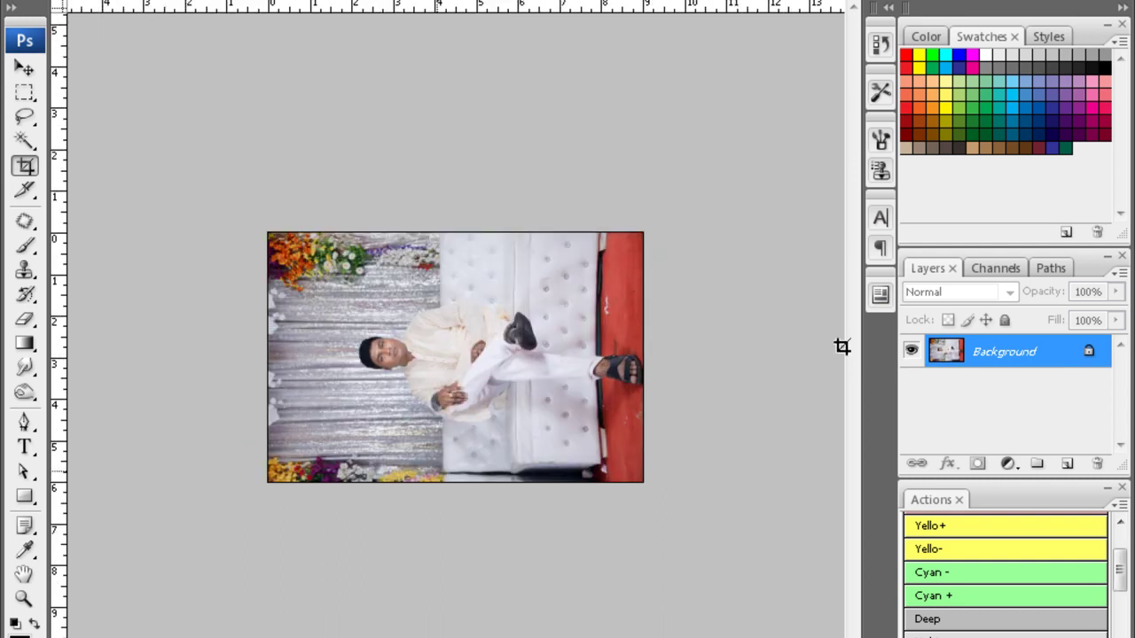
key("ctrl+alt+f")
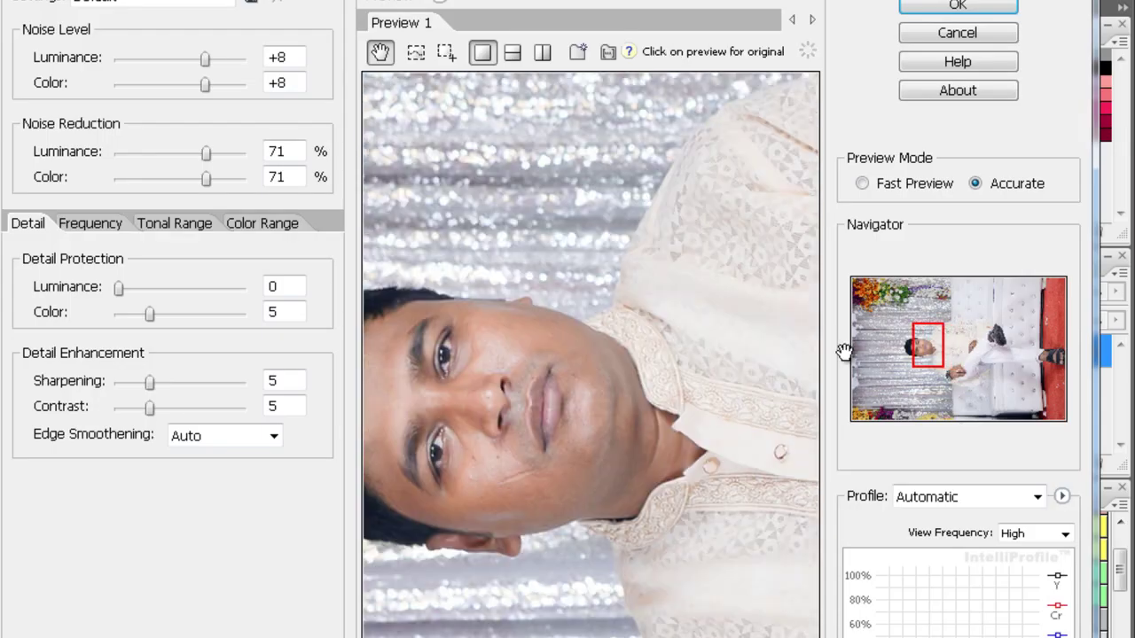
key("Escape")
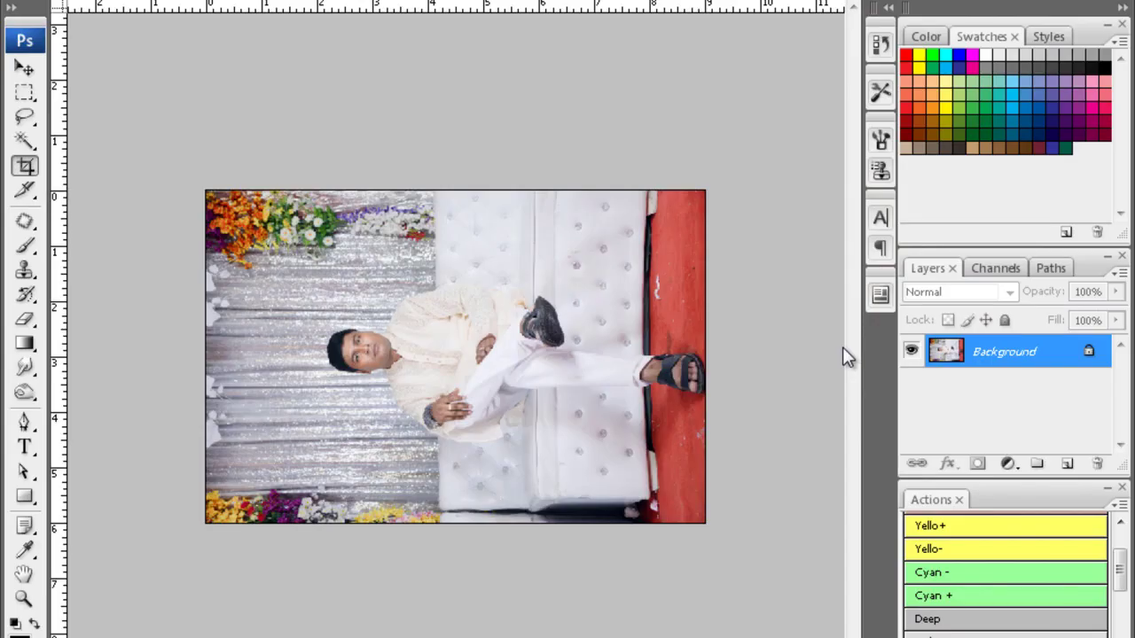
- Rotate the photo 90° upright, then Magic Wand-select and feather the hand
key("ctrl+r")
left_click(842, 347, "ctrl")
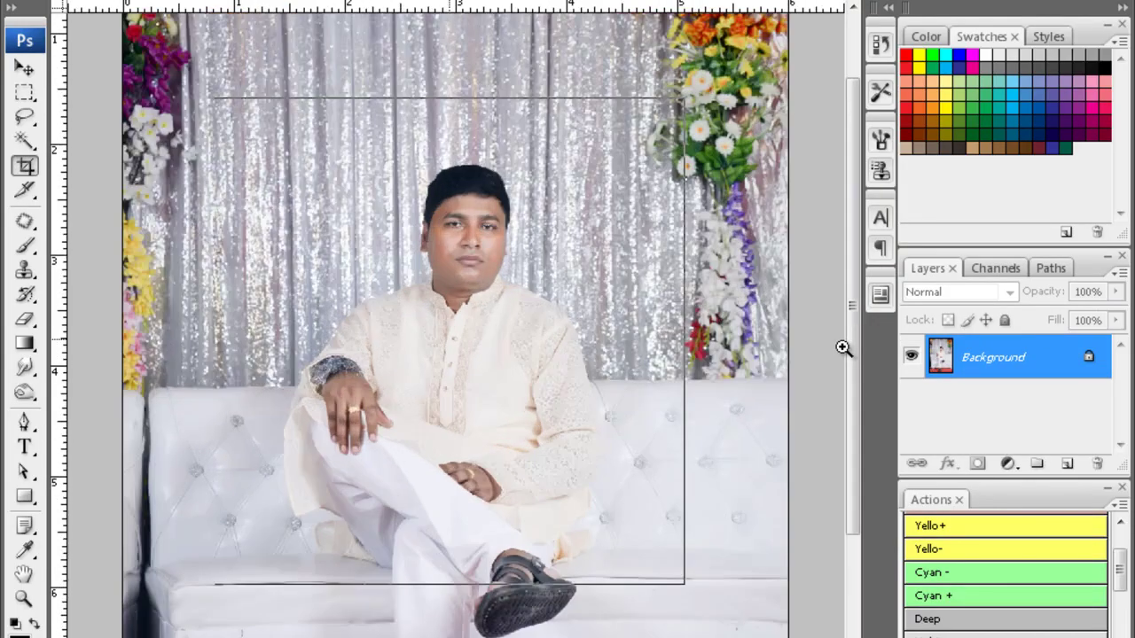
key("ctrl+plus")
key("w")
left_click(340, 389, "shift")
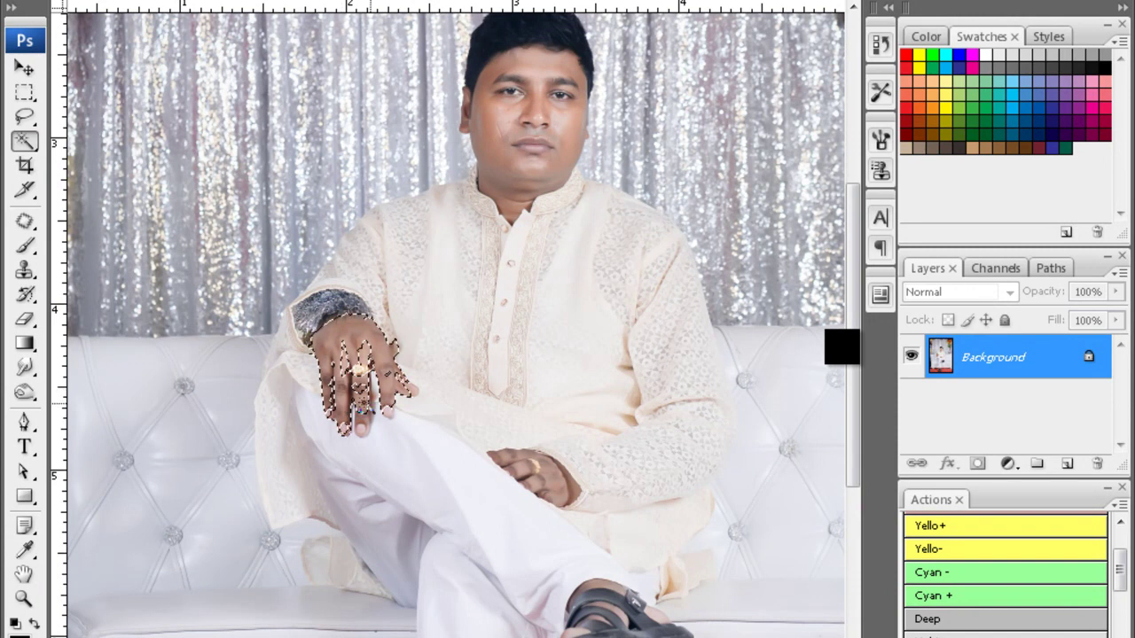
key("ctrl+alt+d")
key("Return")
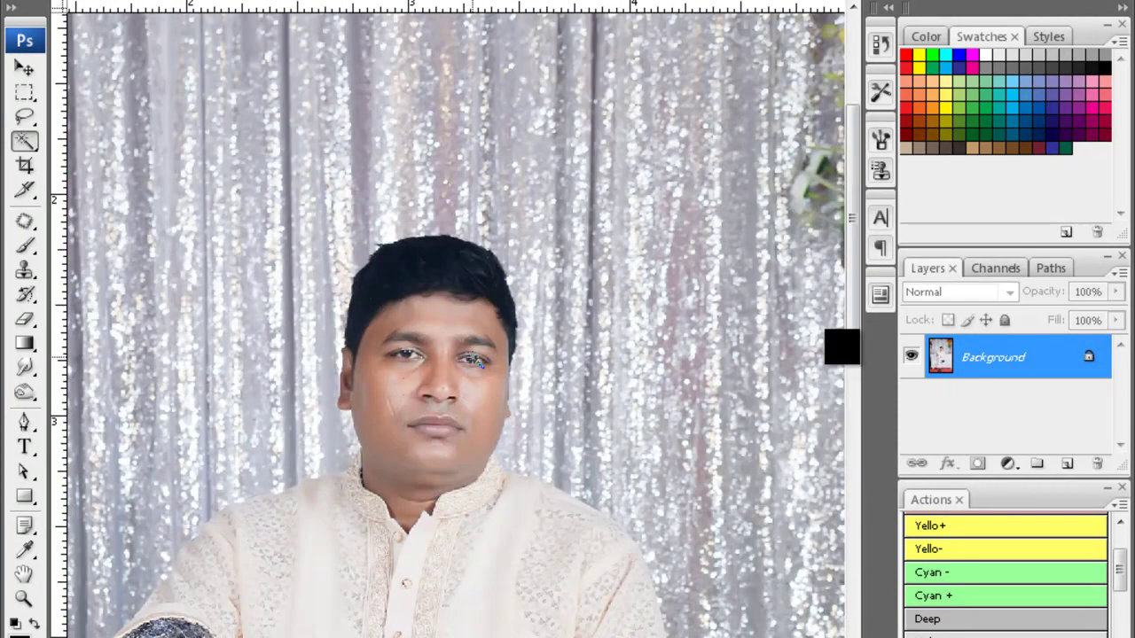
- Soften the cheek and lip skin with a smaller Blur brush, then desaturate with the Sponge
key("ctrl+plus")
key("ctrl+plus")
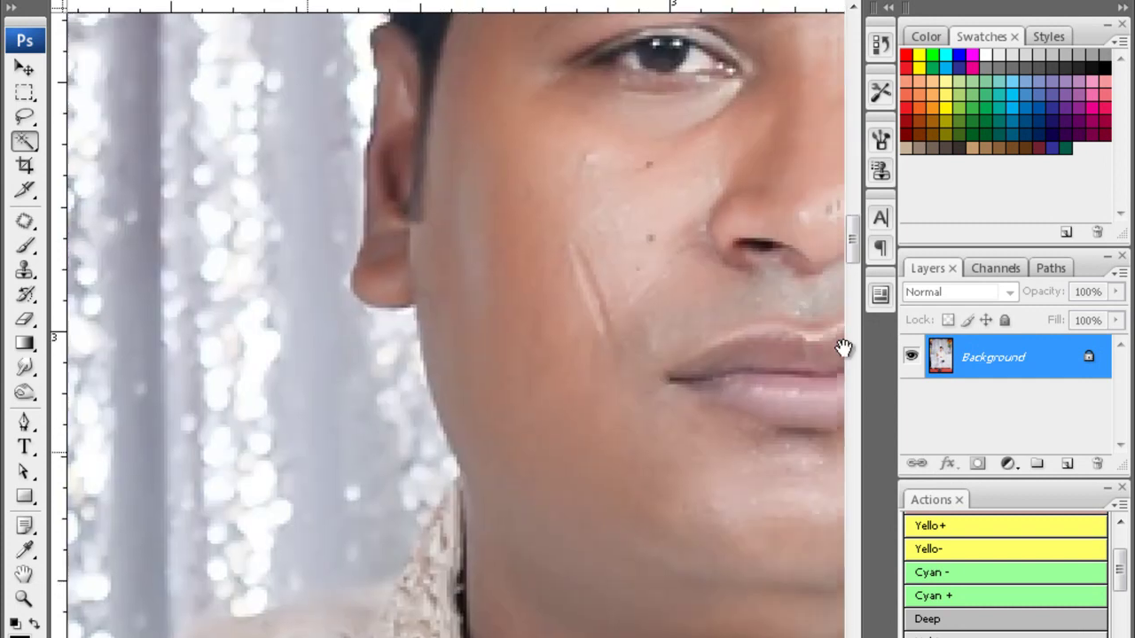
key("ctrl+plus")
key("r")
key("ctrl+minus")
key("bracketleft")
key("bracketleft")
key("bracketleft")
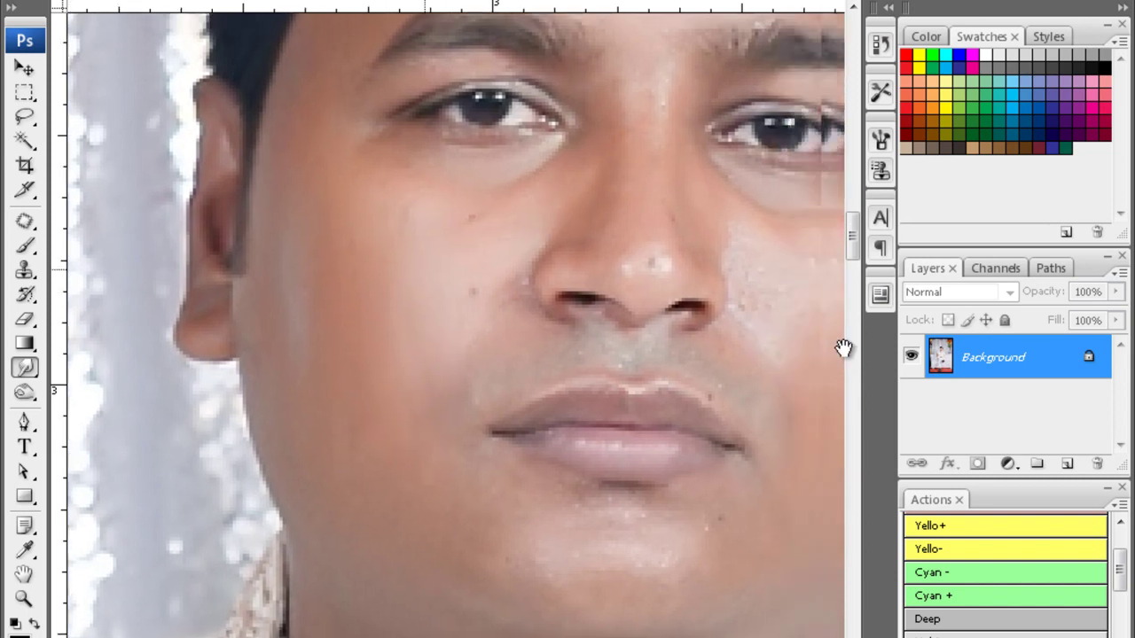
left_click_drag(843, 347, 434, 317)
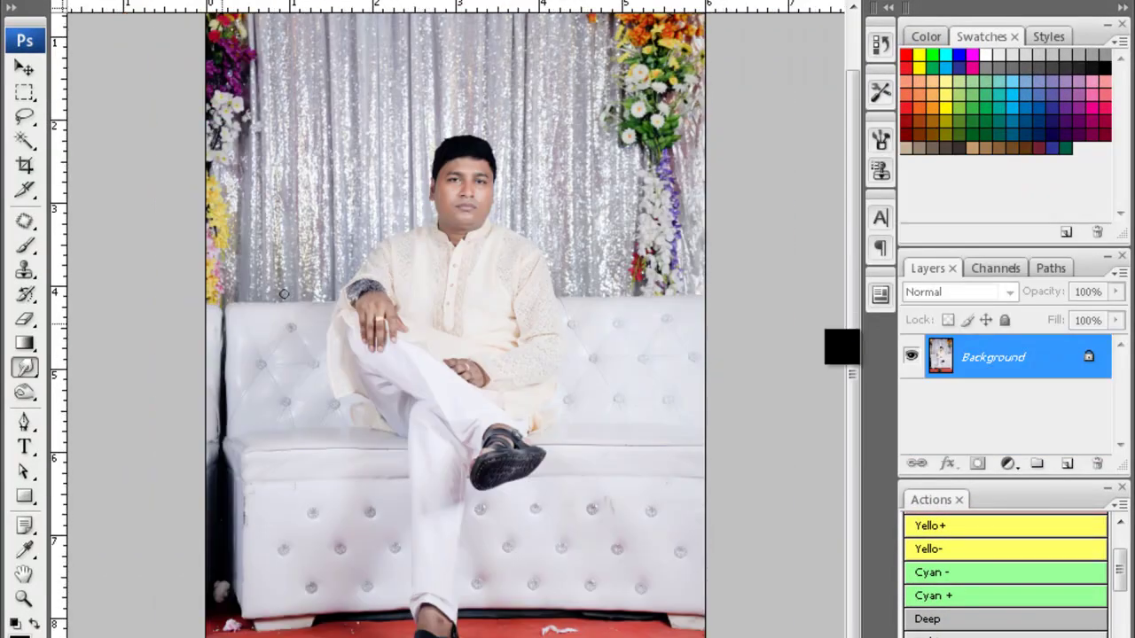
key("shift+o")
key("ctrl+minus")
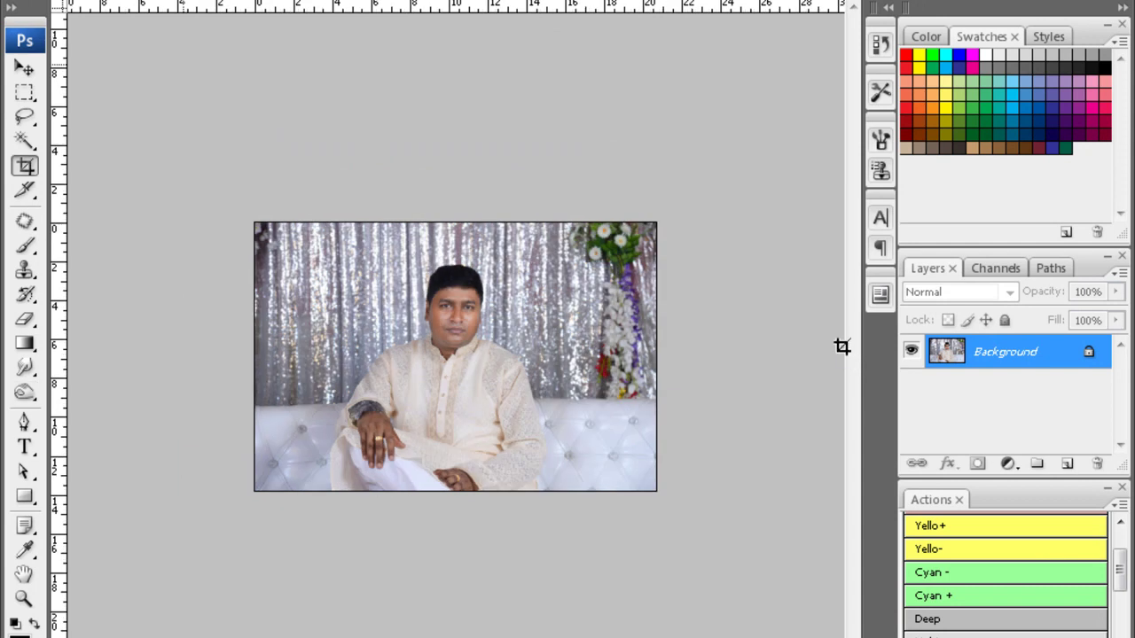
- Restore the landscape crop, pick the Dodge tool and apply Noiseware noise reduction
key("ctrl+z")
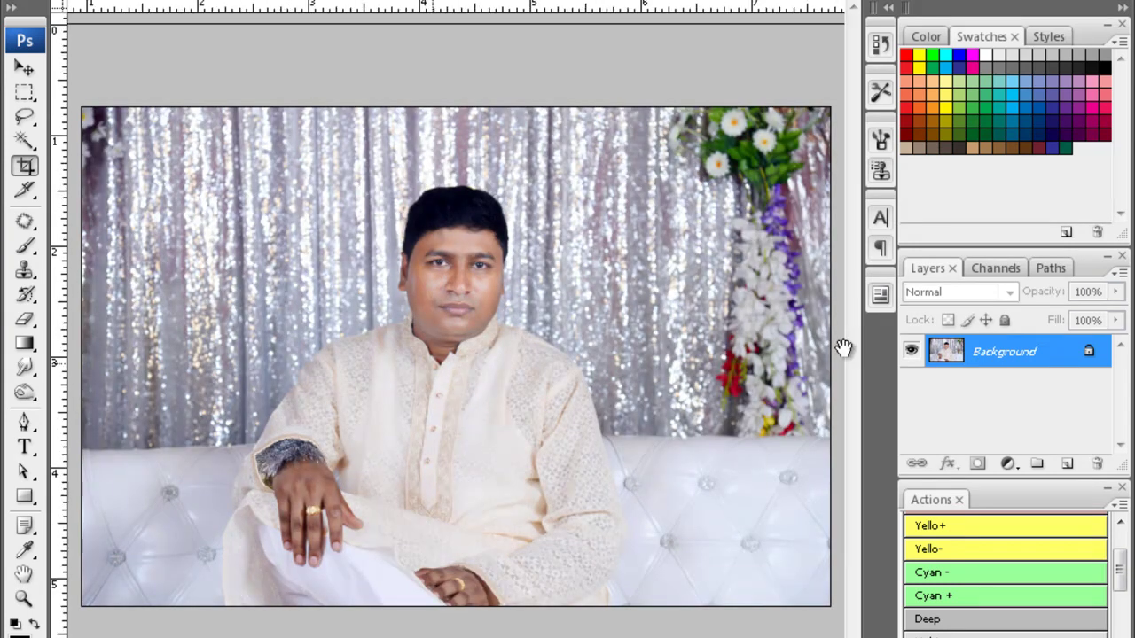
key("w")
right_click(25, 391)
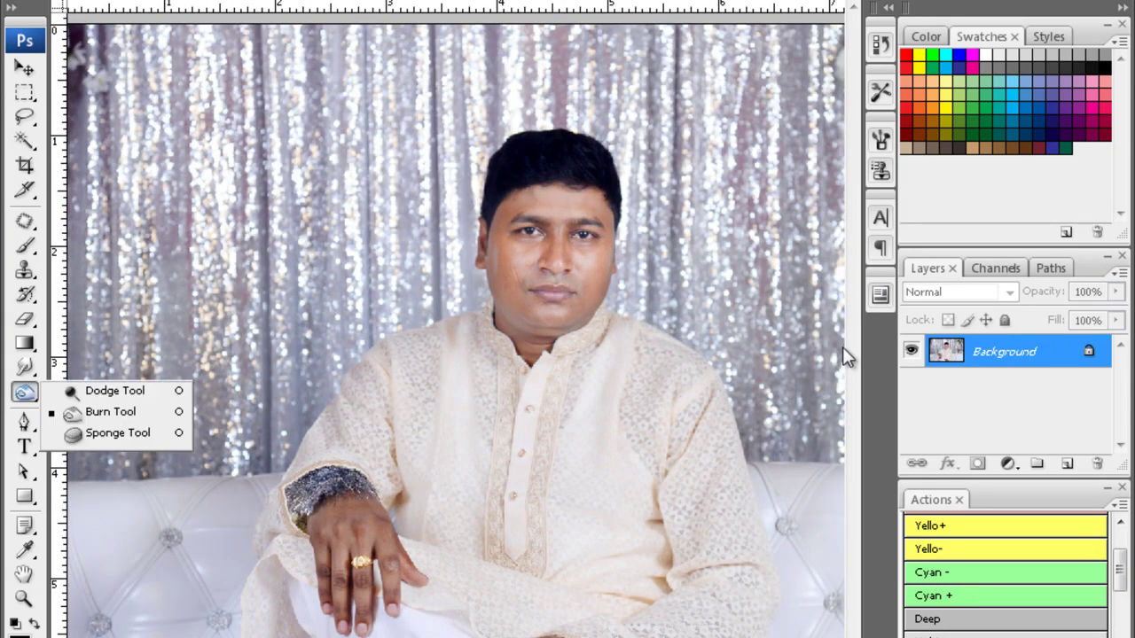
left_click(80, 388)
scroll(407, 532, "right", 3)
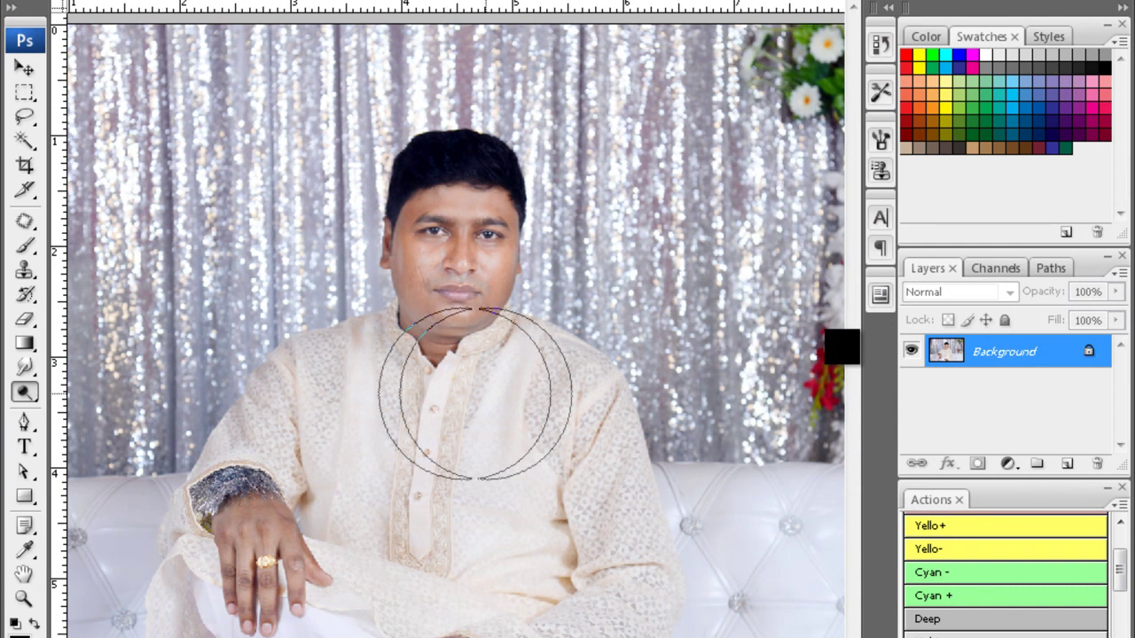
key("ctrl+alt+f")
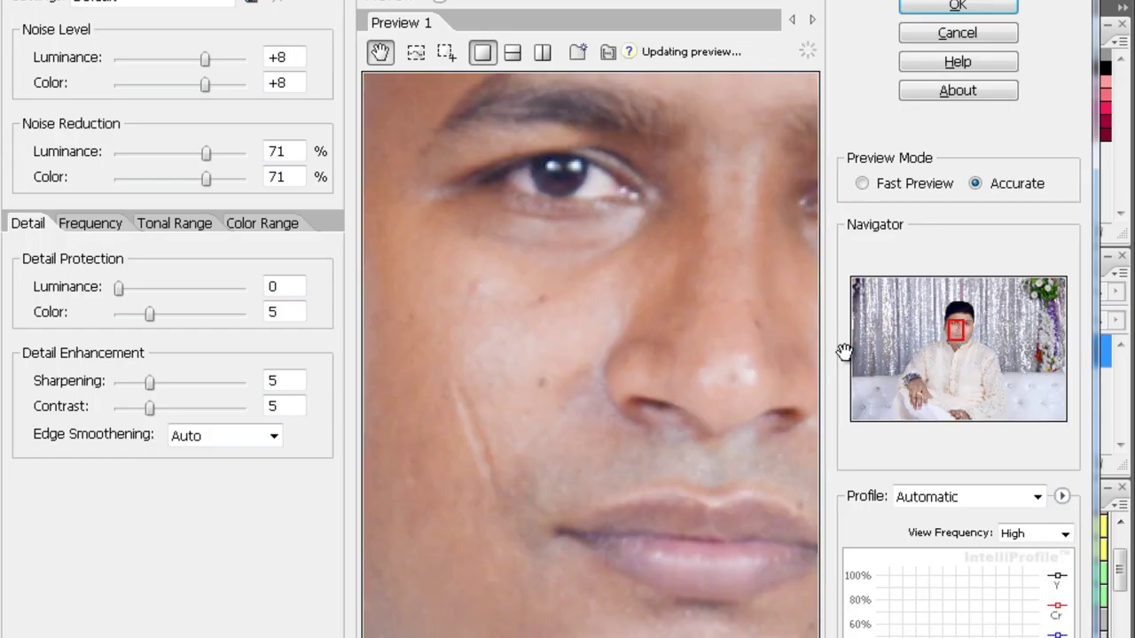
key("Return")
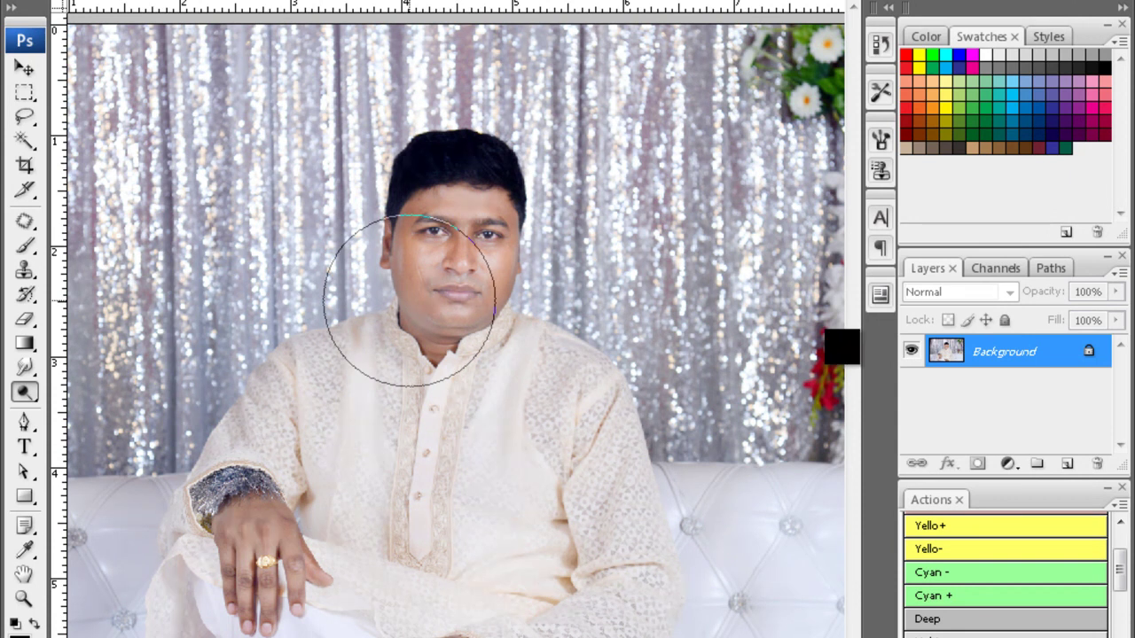
- Lighten skin areas across the groom's face with the Dodge tool
key("ctrl+alt+0")
left_click_drag(843, 346, 869, 555)
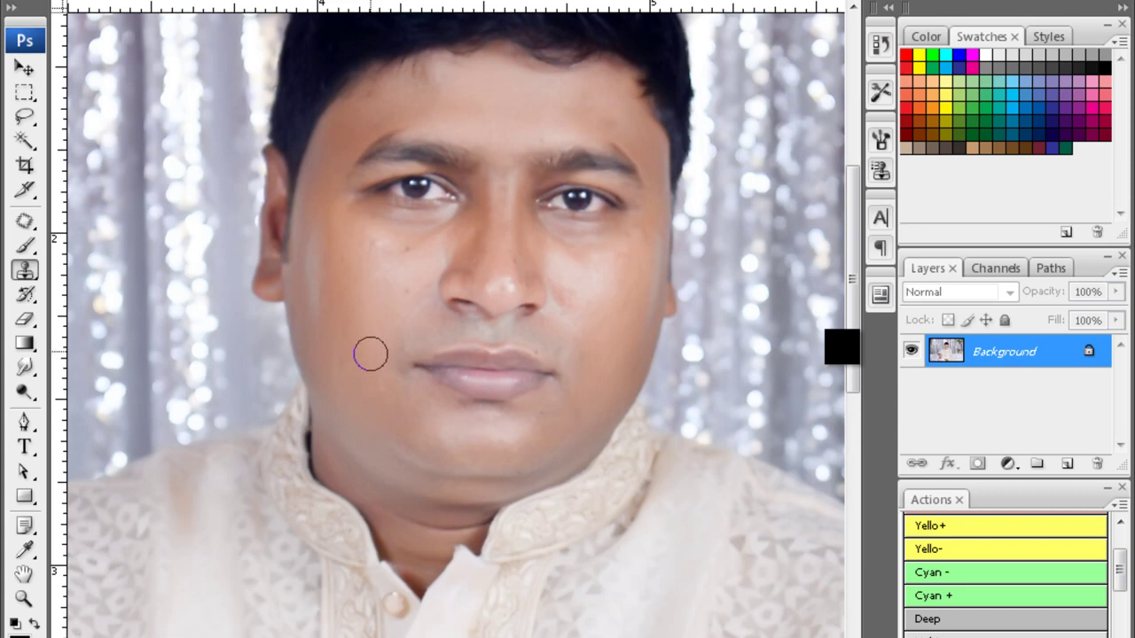
left_click(25, 366)
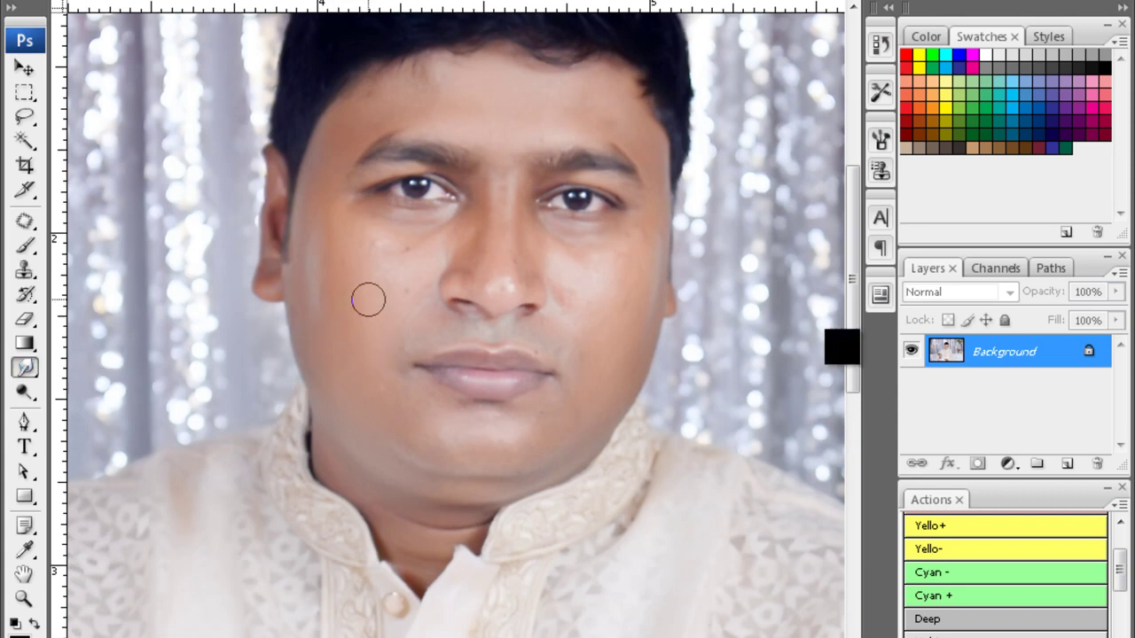
scroll(372, 213, "up", 3)
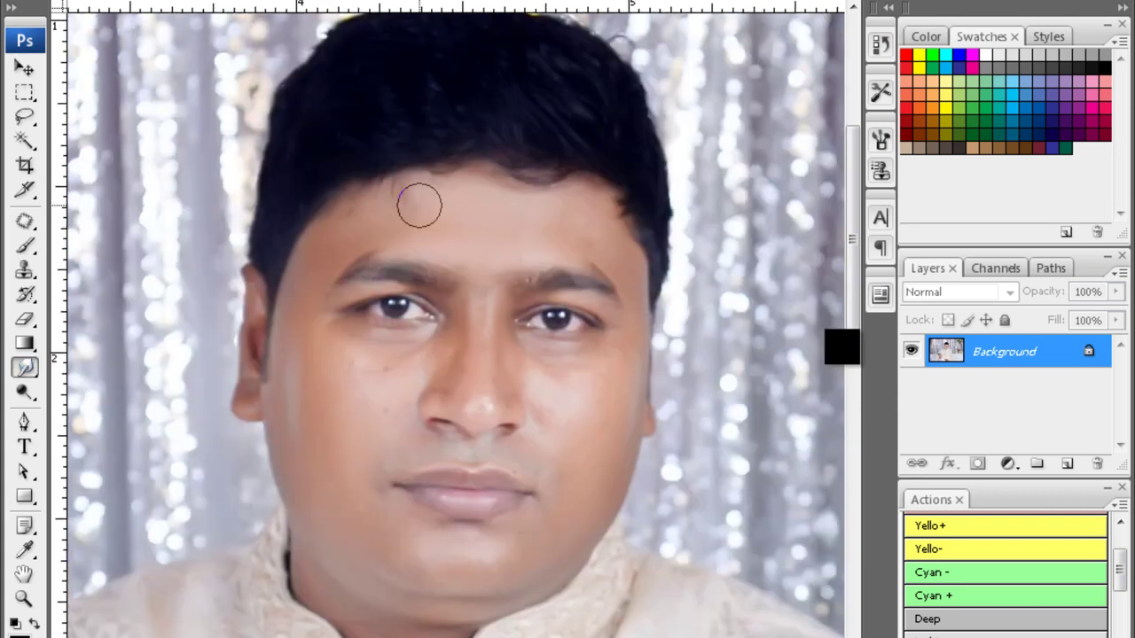
scroll(425, 199, "right", 3)
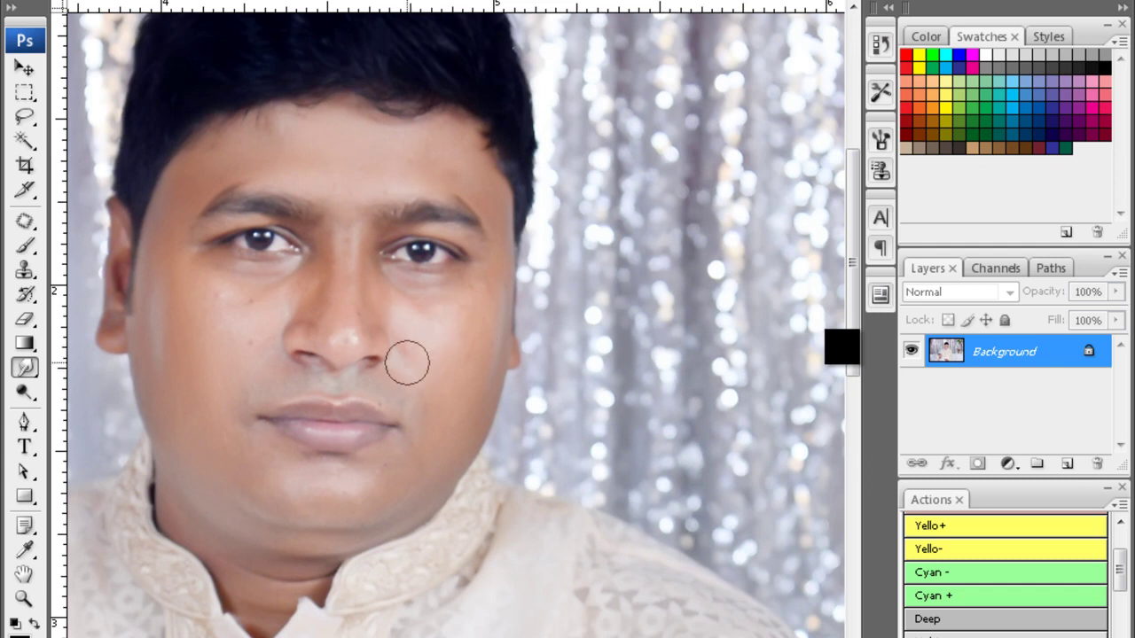
scroll(342, 333, "down", 1)
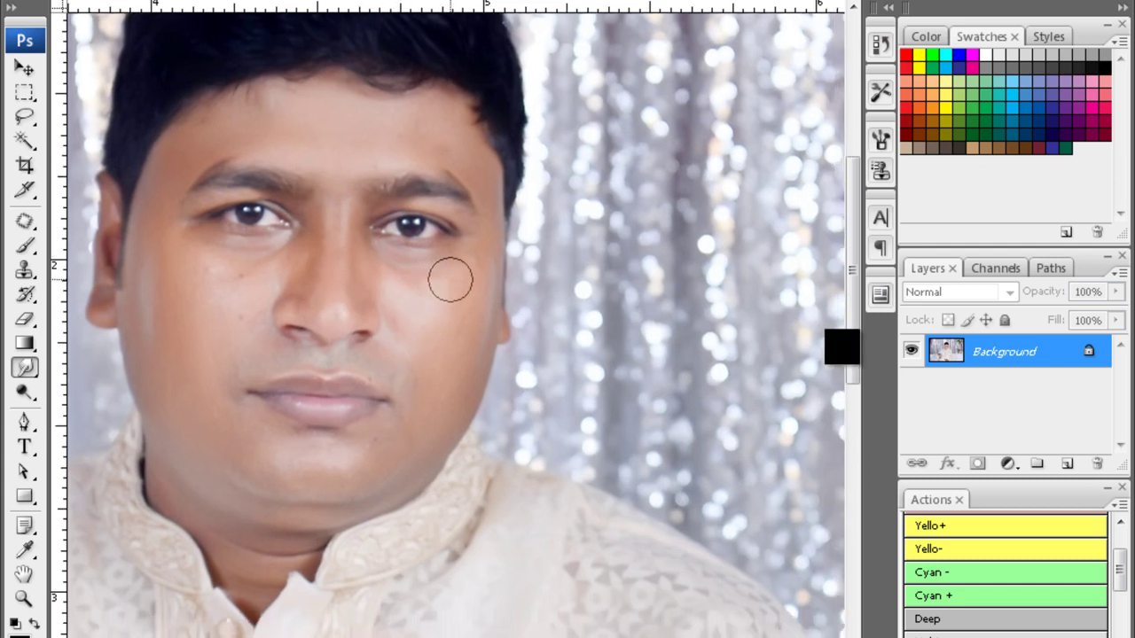
scroll(435, 381, "down", 1)
scroll(381, 404, "left", 3)
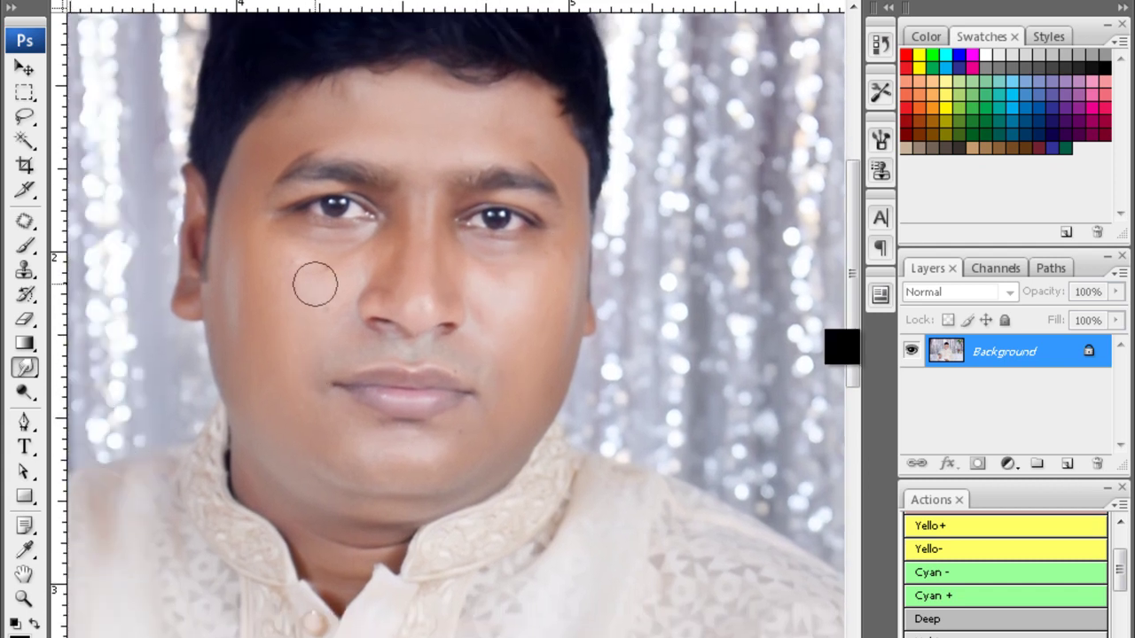
scroll(337, 244, "up", 1)
scroll(337, 243, "left", 1)
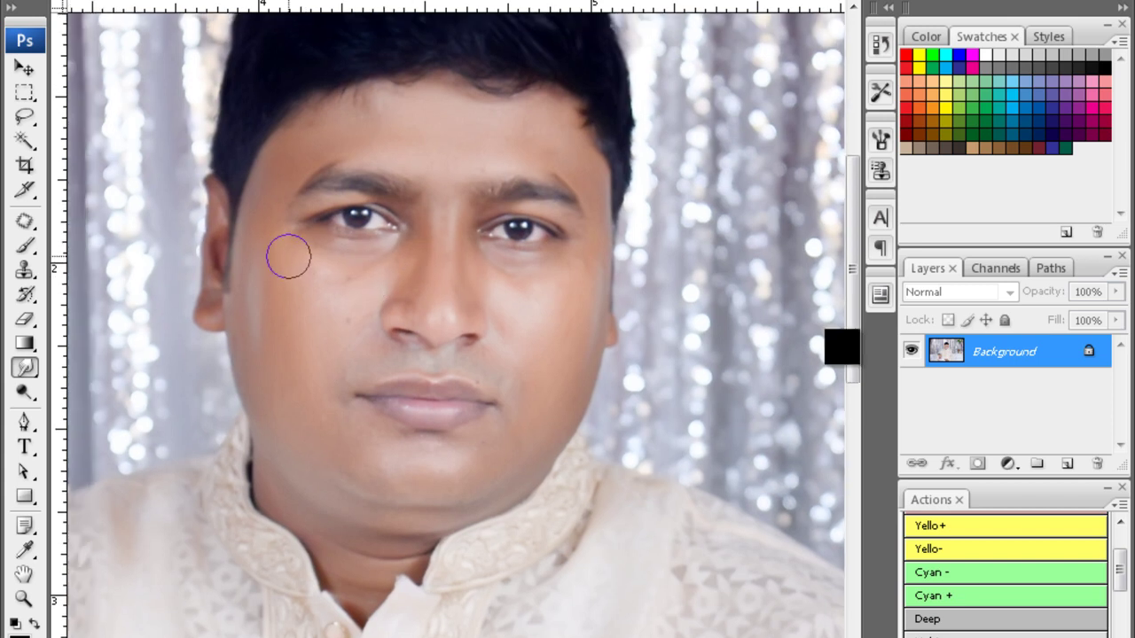
scroll(843, 347, "down", 1)
scroll(843, 347, "down", 1)
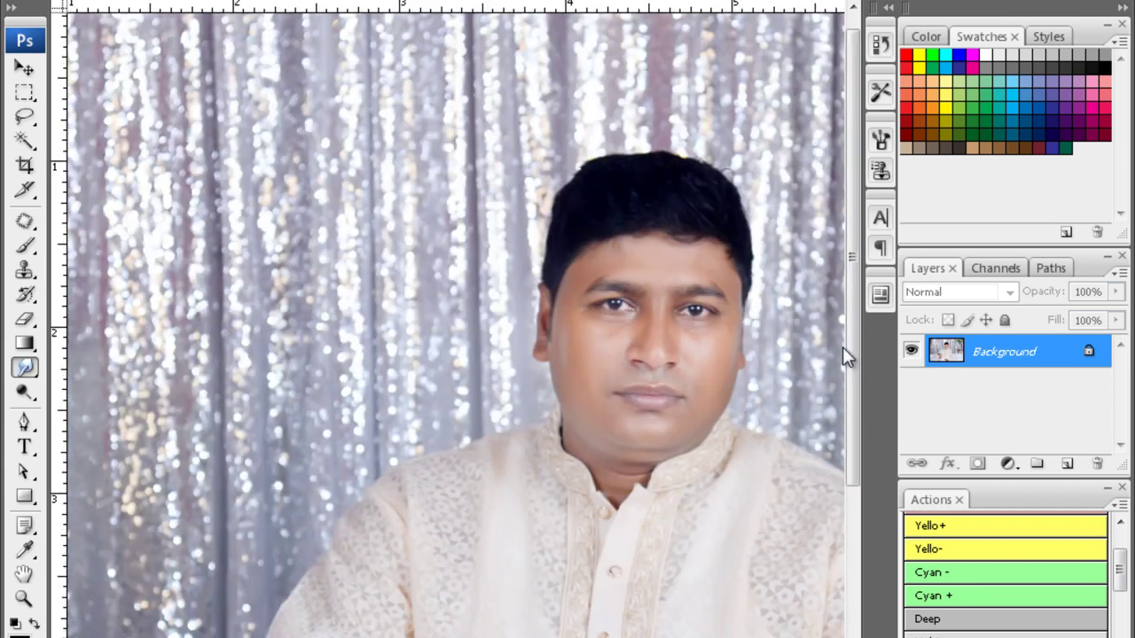
- Zoom out to review the retouched portrait and switch to the Burn tool
key("o")
key("shift+o")
scroll(458, 355, "down", 1)
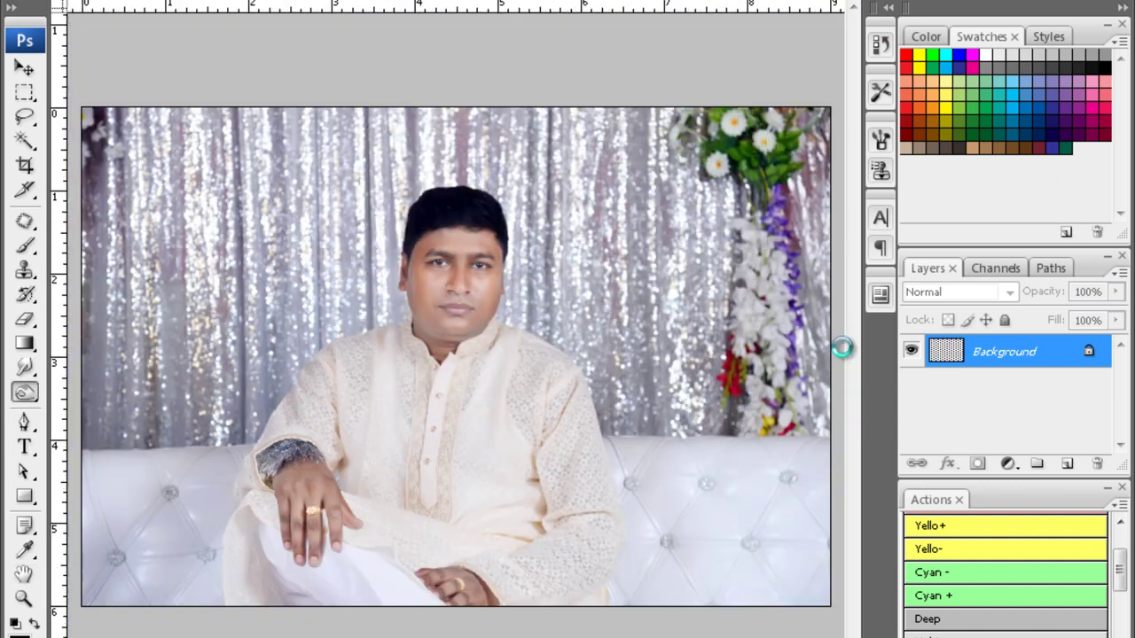
scroll(843, 349, "down", 1)
- Bring up the next silver-drape portrait and rotate it 90° to stand upright
key("c")
scroll(842, 346, "down", 1)
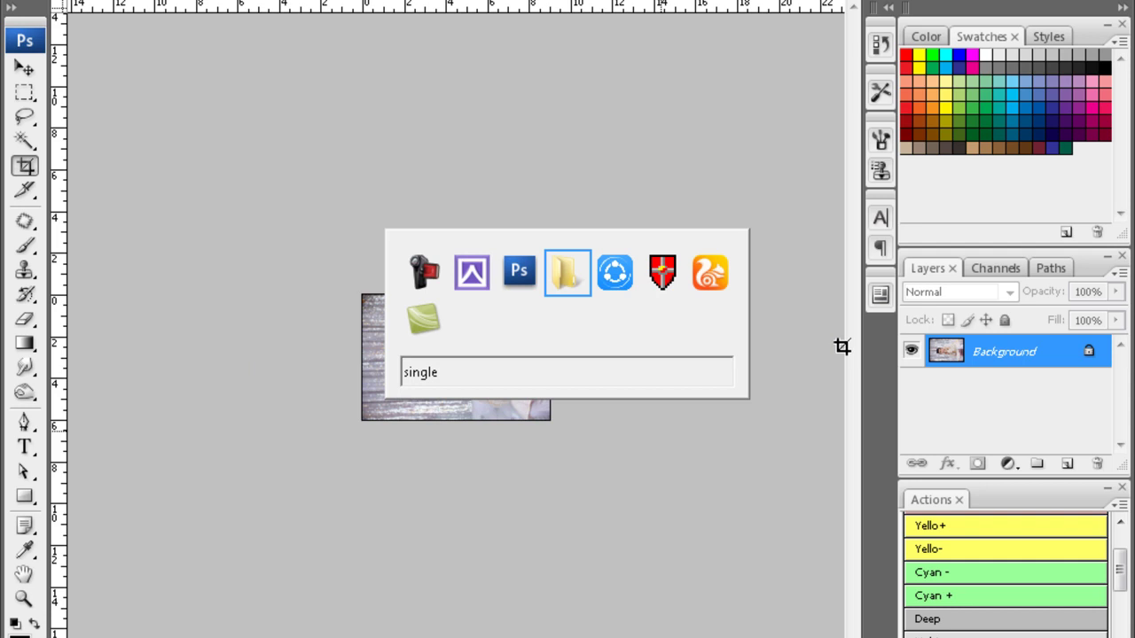
key("alt+Tab")
key("alt+Tab")
key("alt+Tab")
key("alt+Tab")
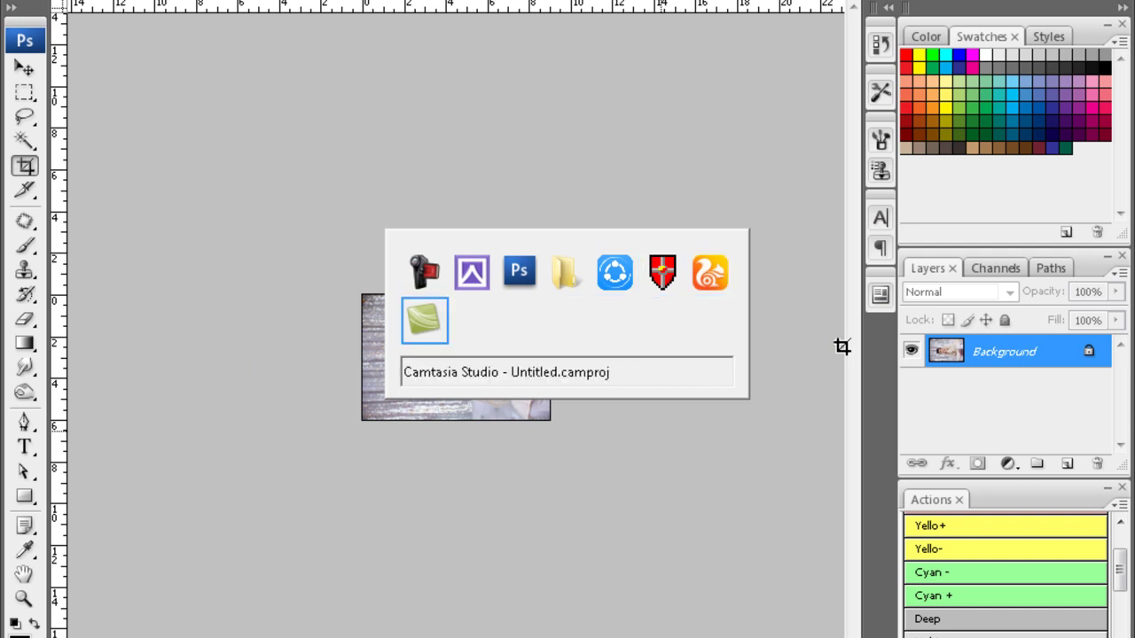
key("alt+Tab")
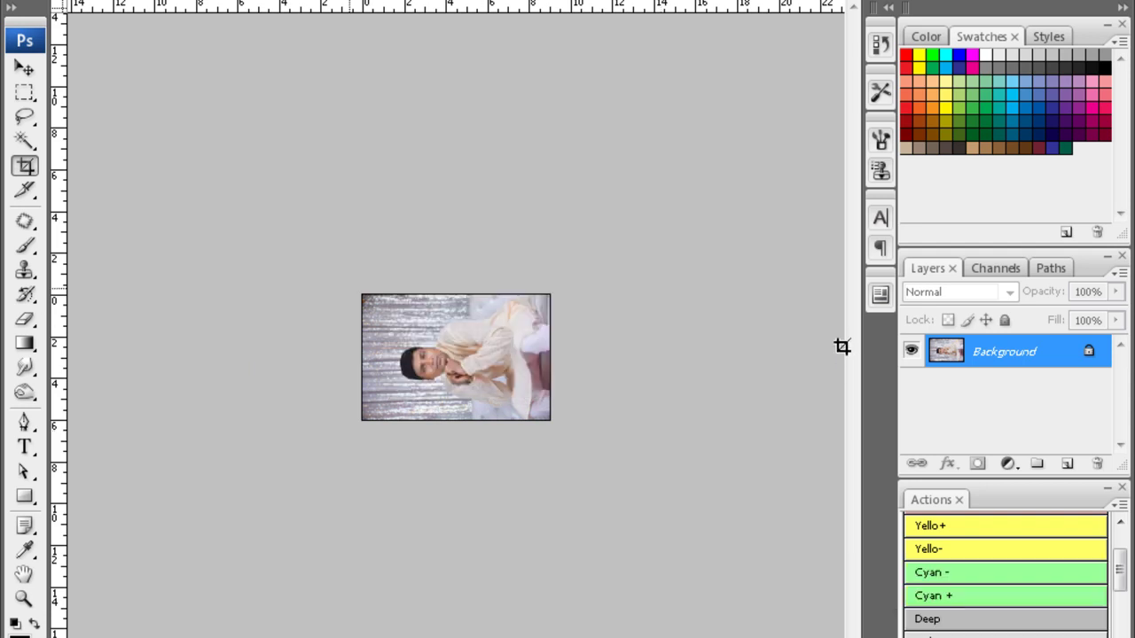
key("ctrl+0")
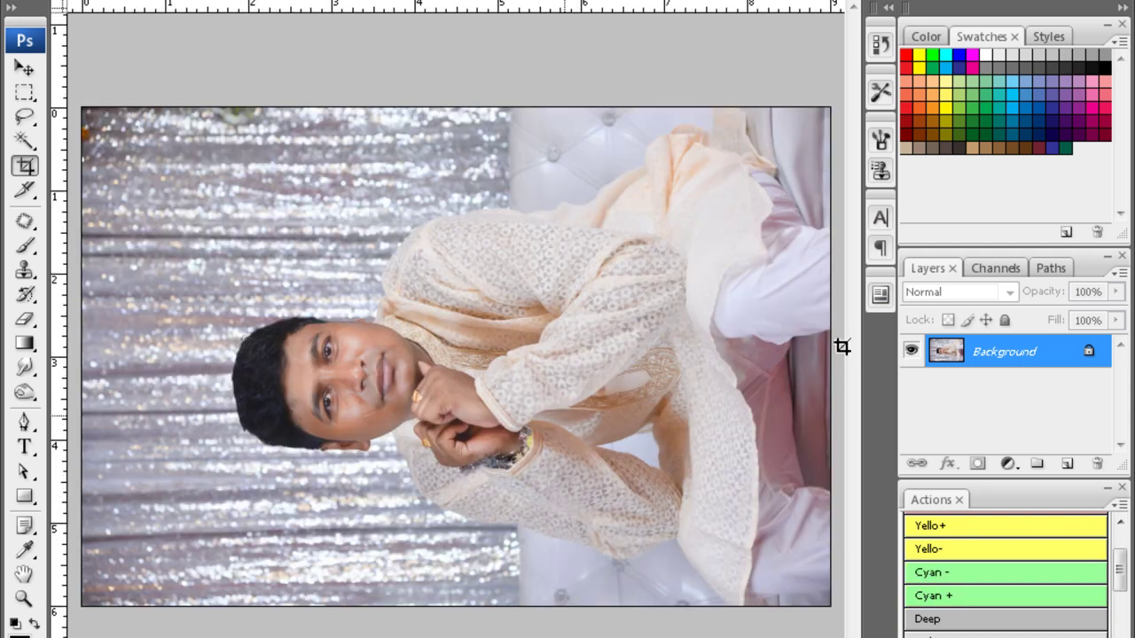
key("ctrl+plus")
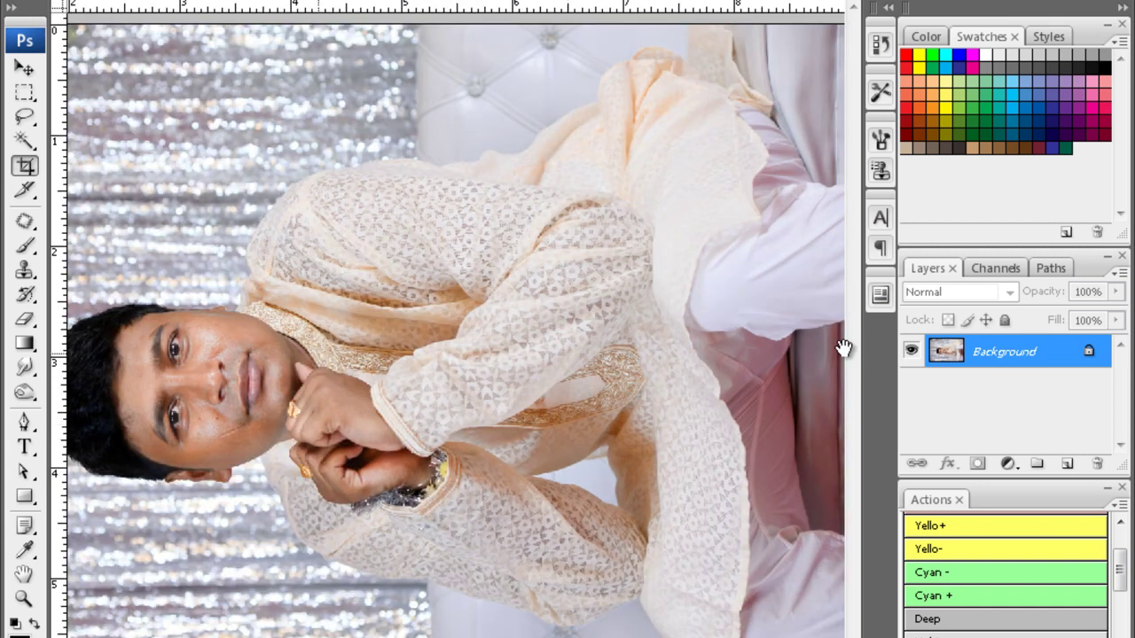
key("ctrl+0")
key("ctrl+alt+shift+r")
key("ctrl+plus")
- Select the skin tones, feather 20 px and apply Noiseware Professional noise reduction
left_click(447, 390)
key("ctrl+alt+d")
type("20")
key("Return")
key("ctrl+alt+f")
right_click(847, 354)
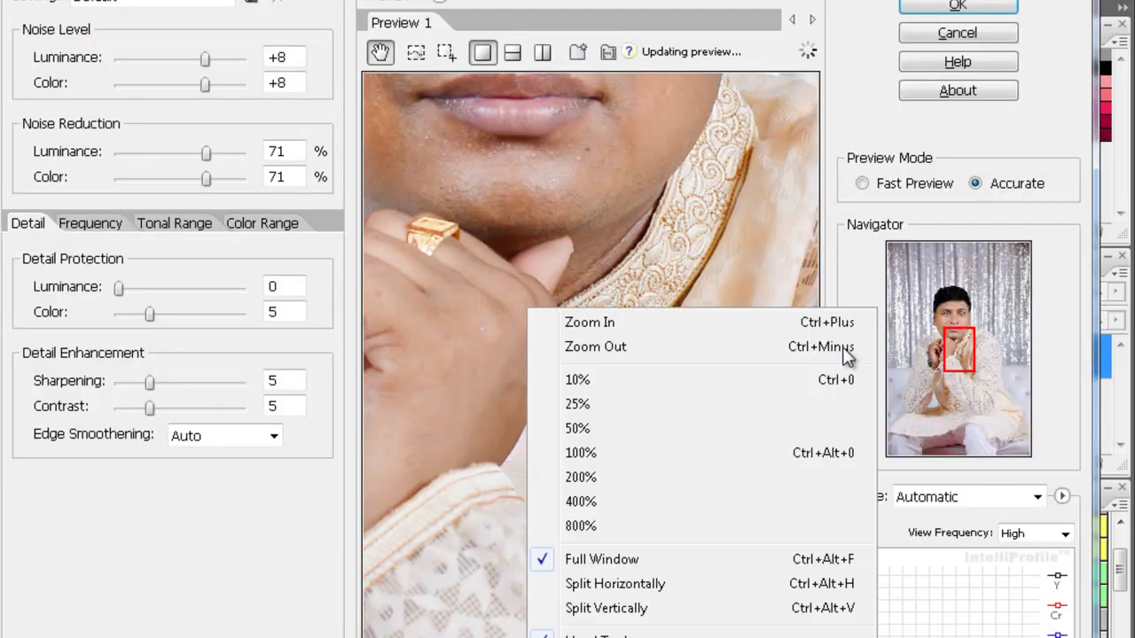
left_click(847, 355)
key("Return")
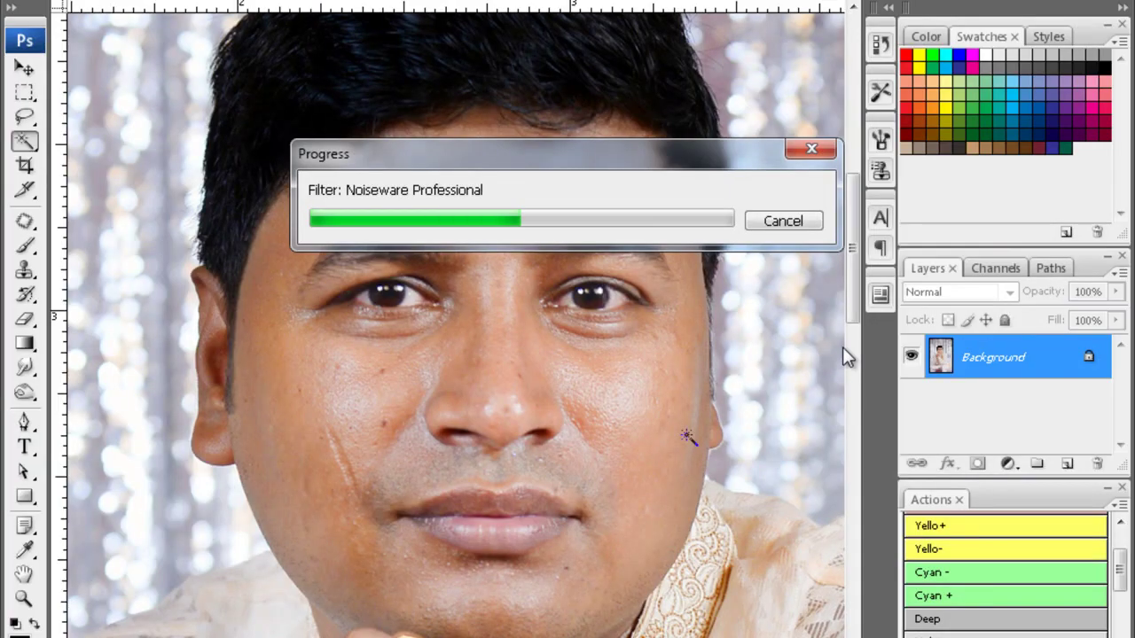
right_click(688, 437)
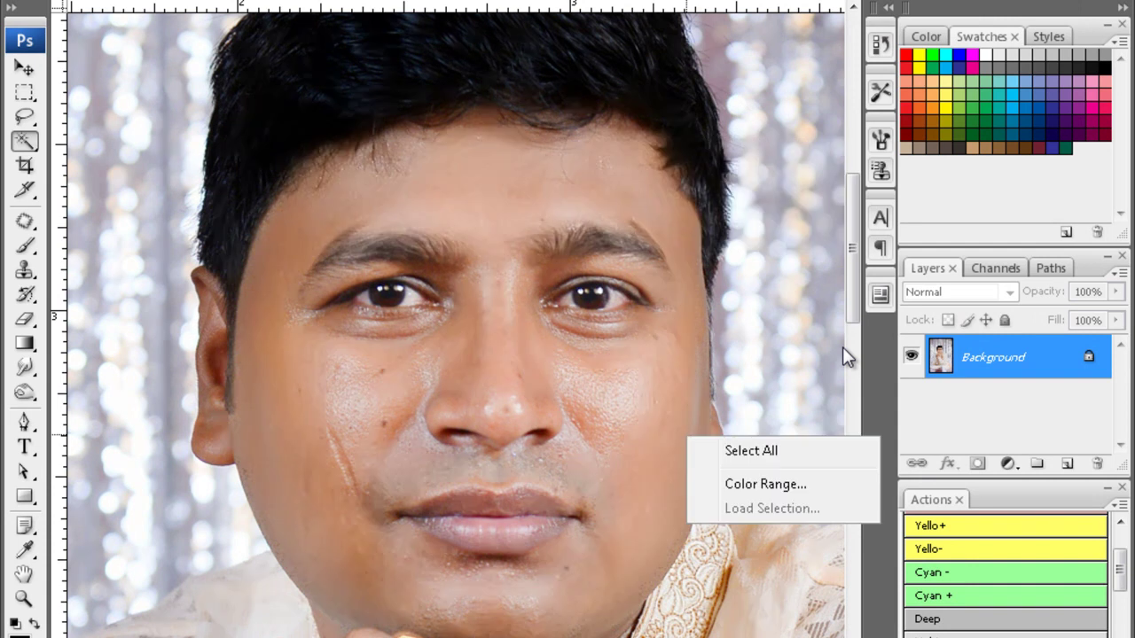
key("Escape")
- Heal the blemishes on the cheek below the eye with the Healing Brush
key("s")
key("ctrl+plus")
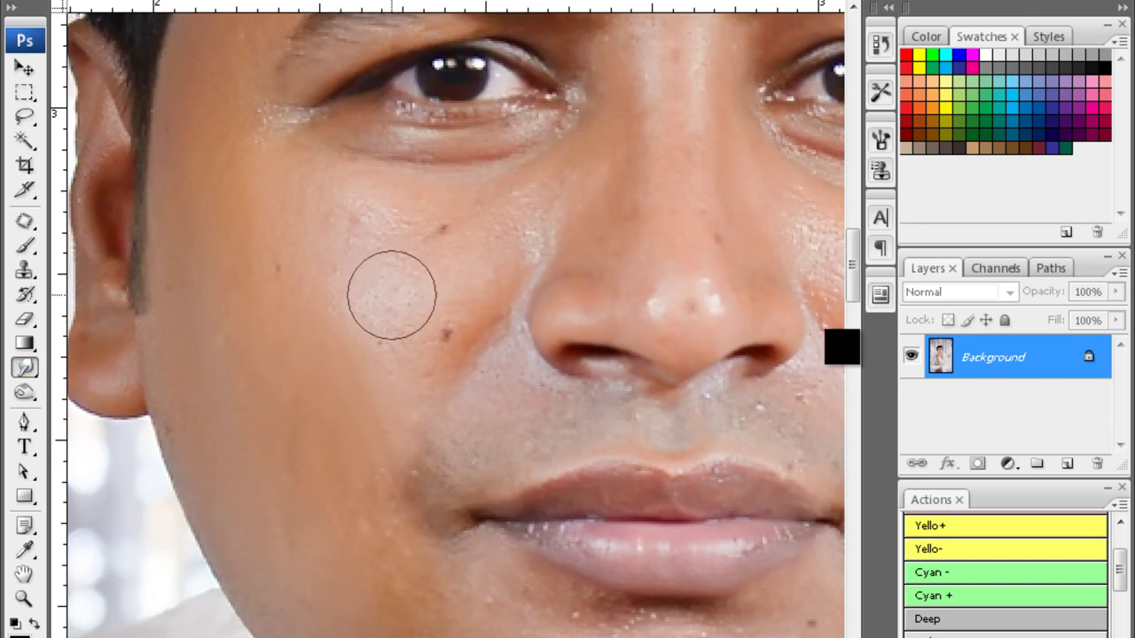
scroll(397, 271, "up", 2)
scroll(396, 271, "right", 3)
scroll(396, 271, "right", 3)
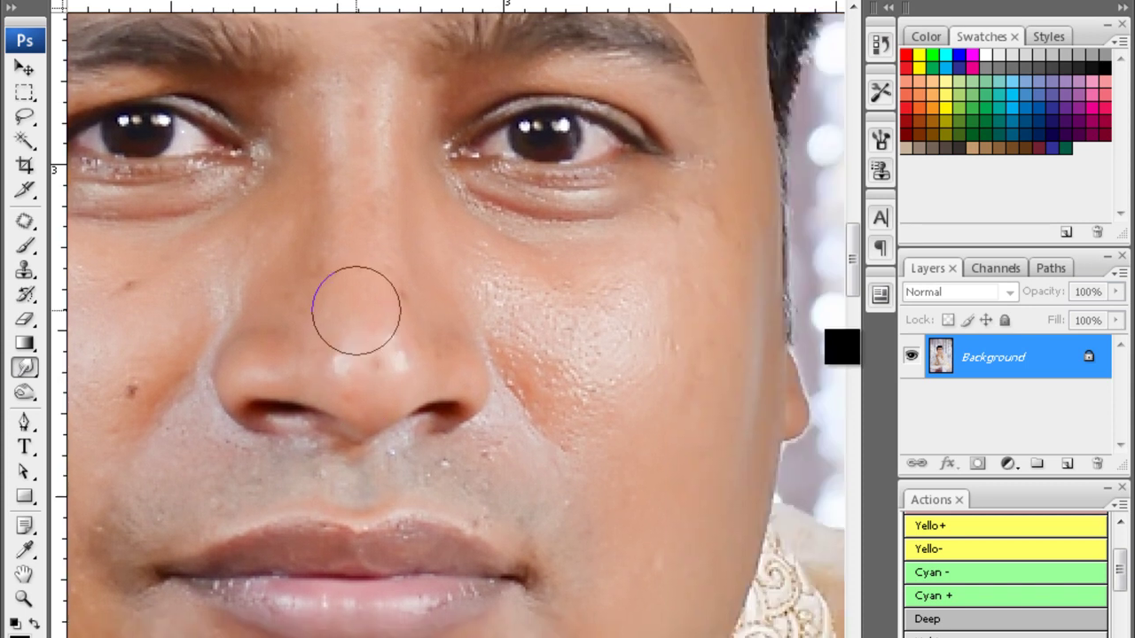
scroll(472, 280, "down", 1)
scroll(471, 280, "right", 1)
left_click(559, 325)
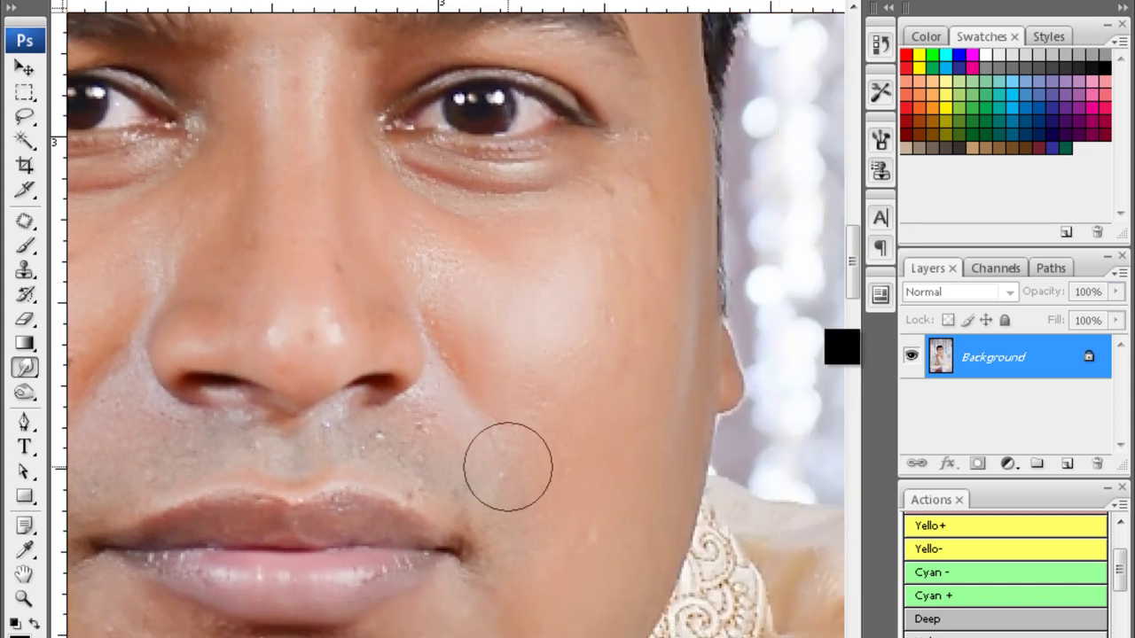
- Pan across the nose and forehead, then zoom out to the whole portrait
scroll(506, 464, "down", 3)
scroll(506, 463, "left", 1)
scroll(302, 460, "left", 2)
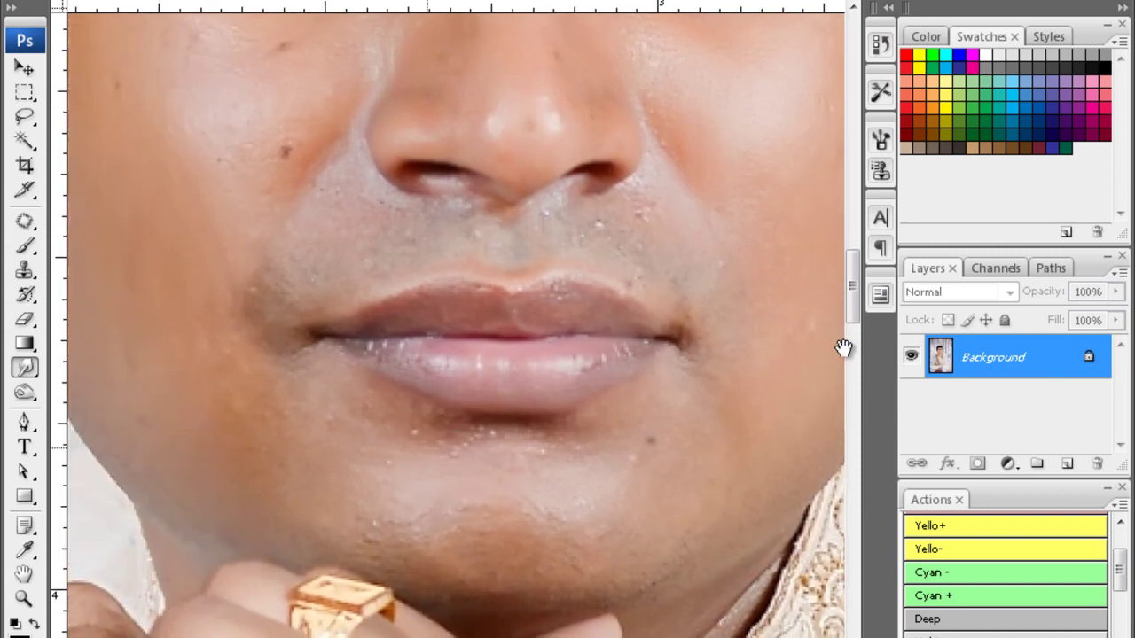
scroll(271, 204, "left", 2)
scroll(271, 204, "up", 2)
scroll(234, 394, "up", 2)
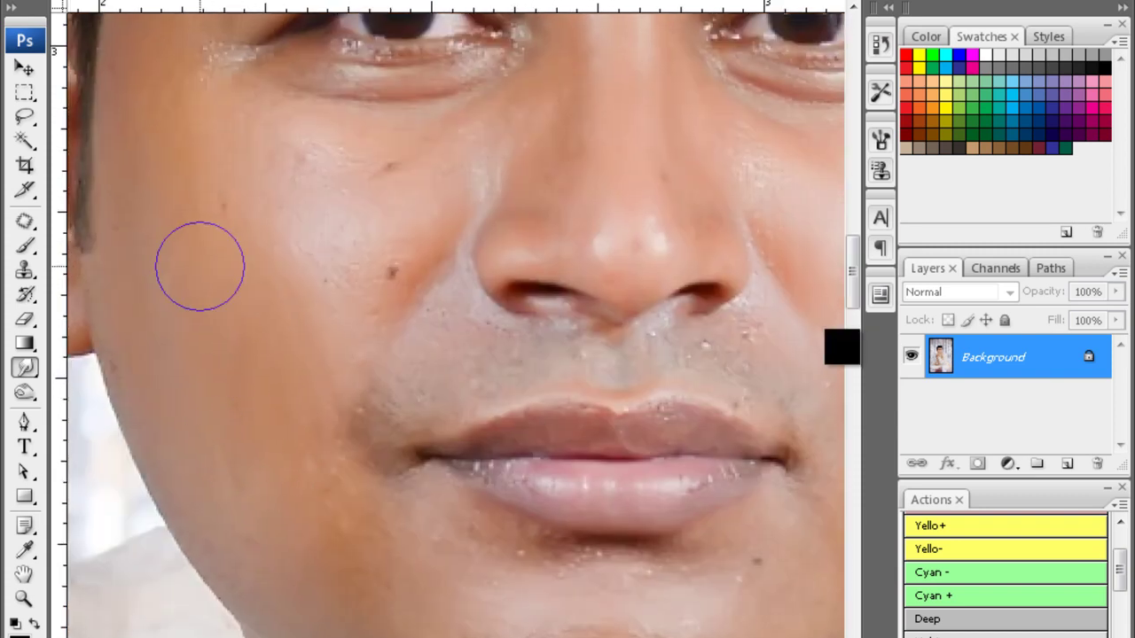
scroll(198, 263, "up", 3)
scroll(197, 263, "left", 1)
scroll(256, 236, "up", 3)
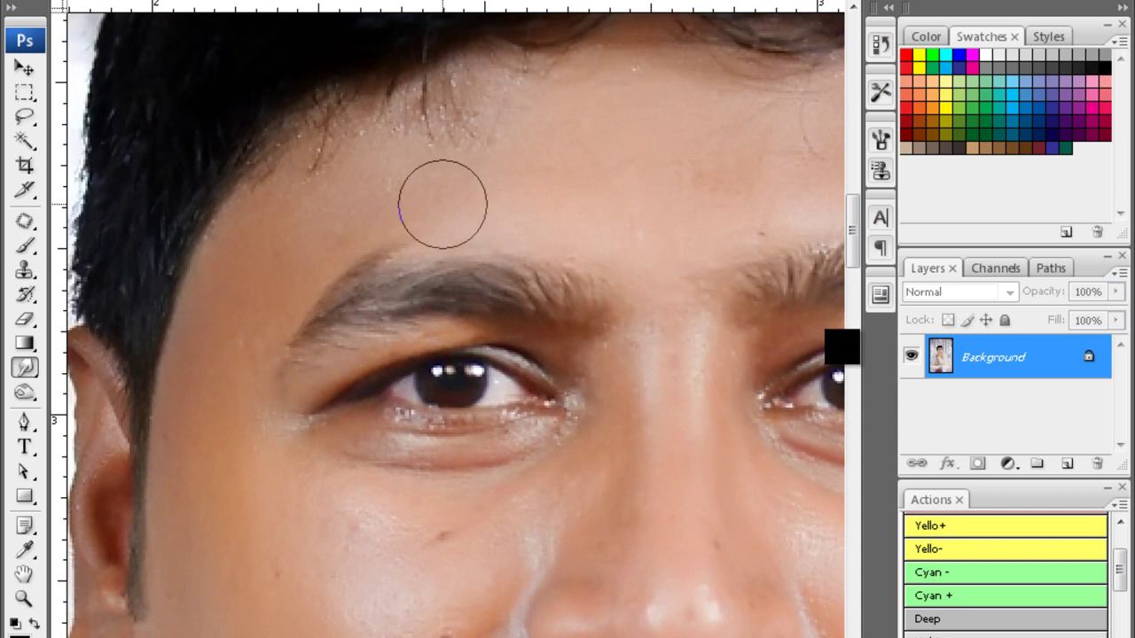
scroll(405, 233, "up", 1)
scroll(405, 233, "right", 2)
scroll(395, 248, "right", 2)
scroll(395, 249, "right", 1)
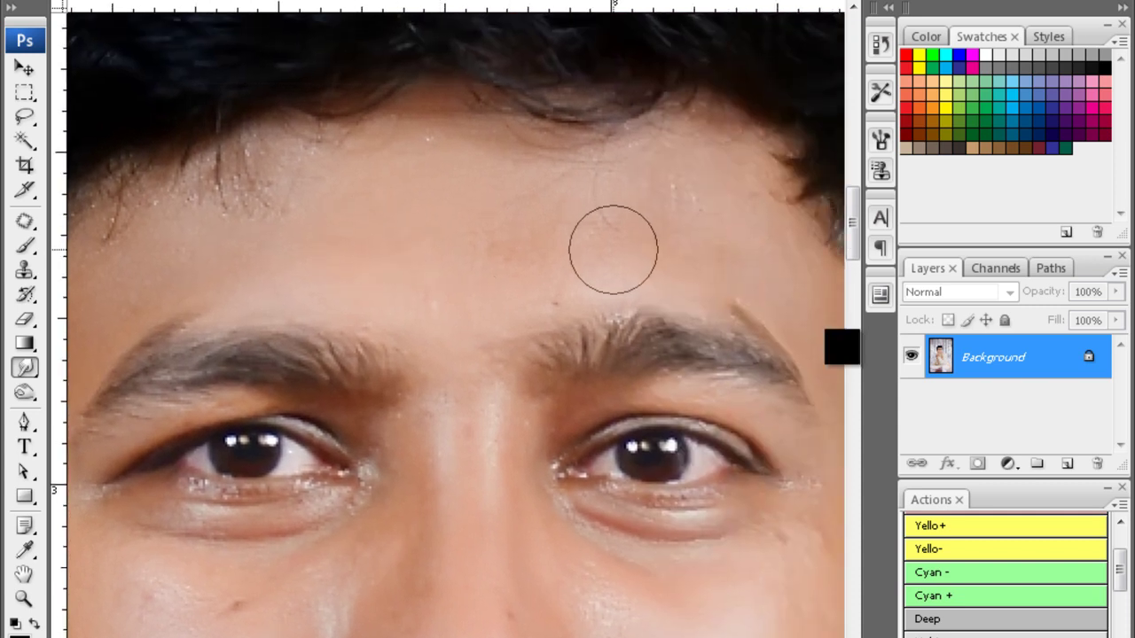
key("ctrl+0")
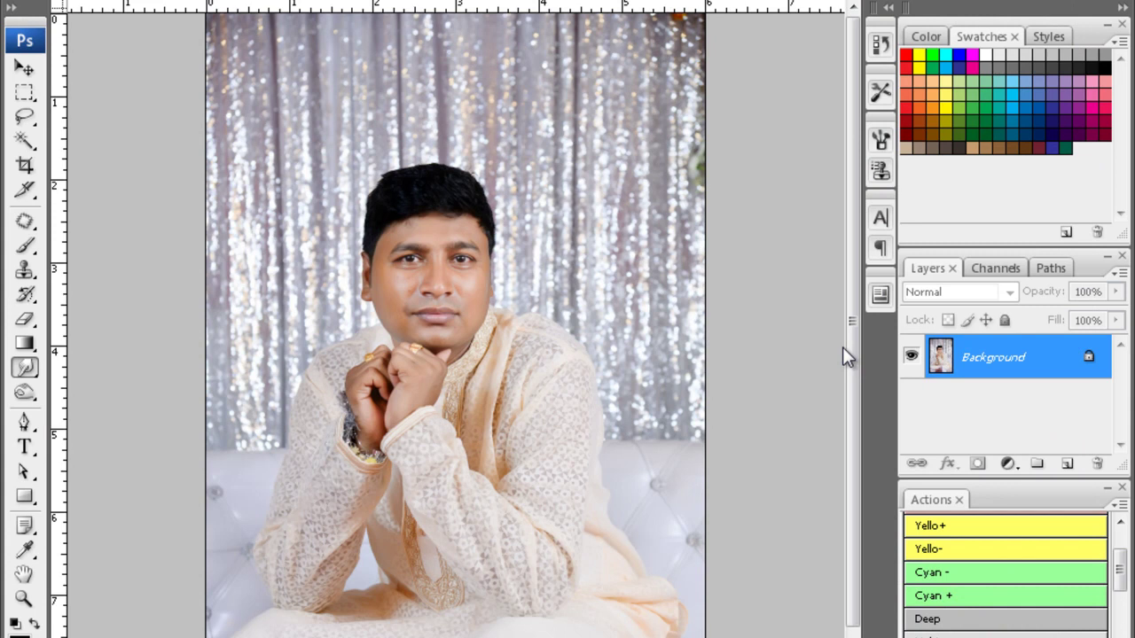
key("o")
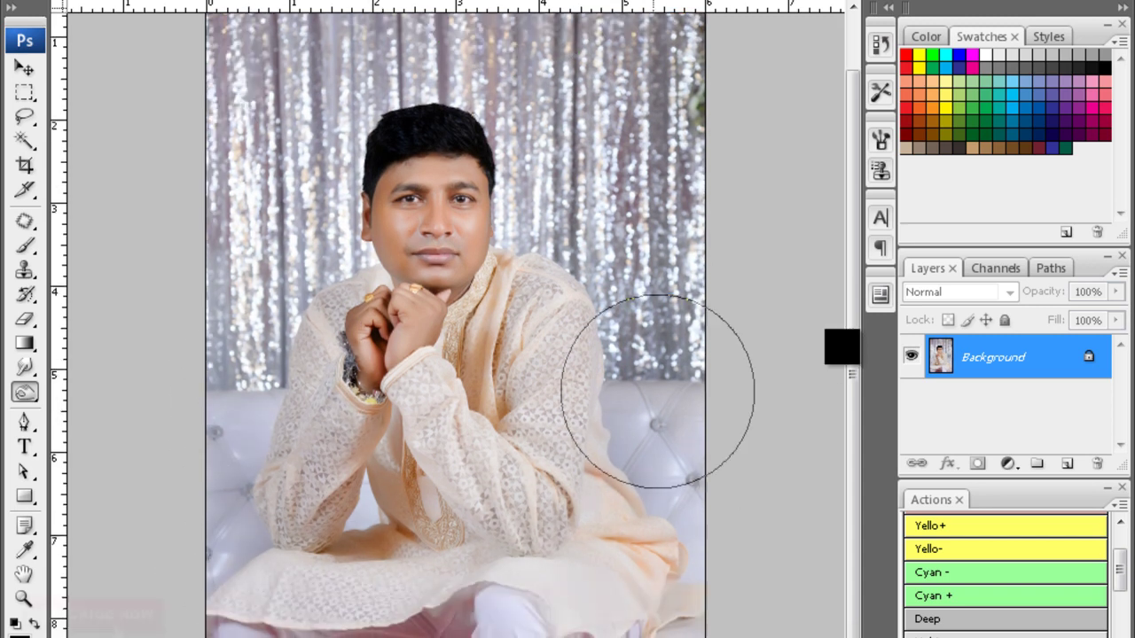
- Save the finished portrait as a JPEG and close it
key("ctrl+w")
key("Return")
key("Return")
key("alt+w")
key("Escape")
key("c")
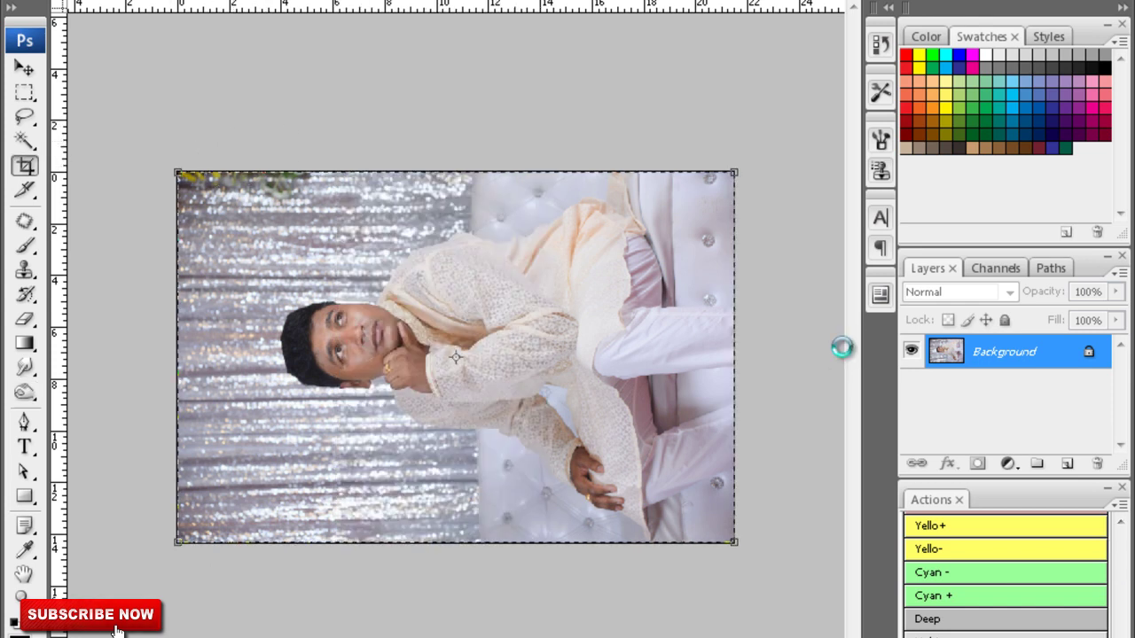
- Rotate the next sideways photo upright into portrait orientation and zoom in on it
key("ctrl+minus")
key("alt+i")
key("Escape")
key("a")
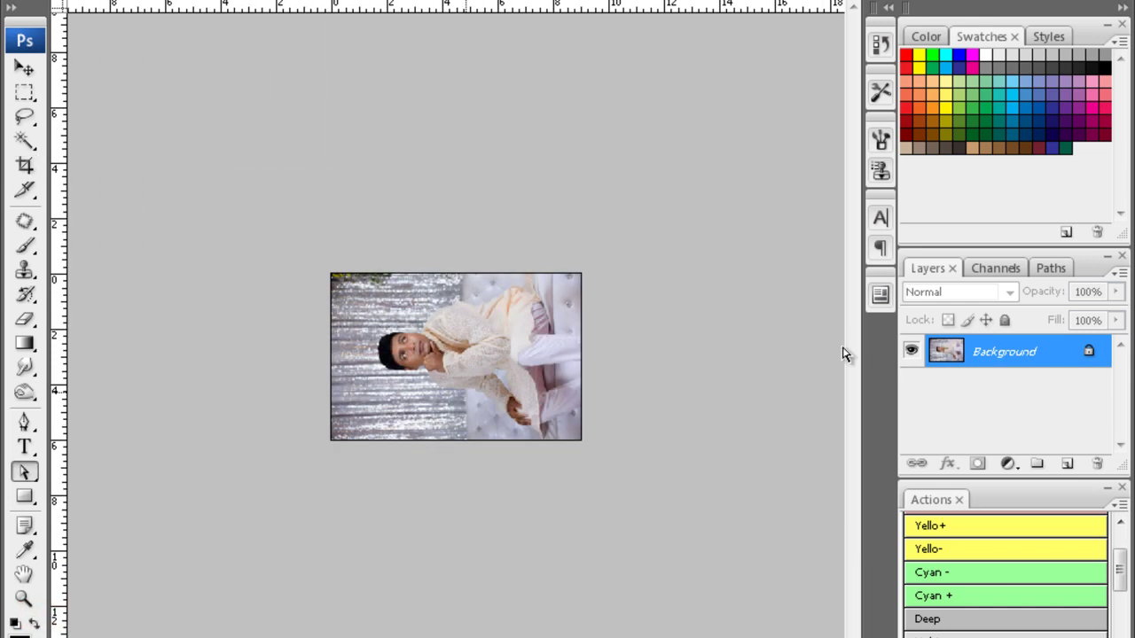
left_click(843, 349, "ctrl")
key("F2")
left_click(843, 348, "ctrl")
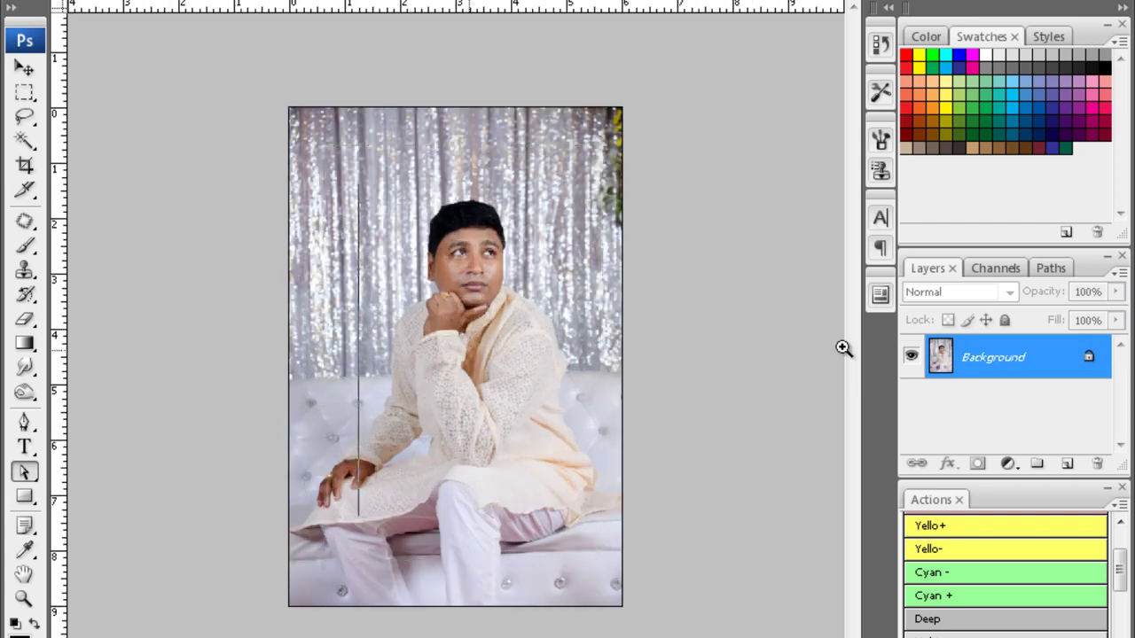
left_click(843, 348, "ctrl")
- Select the groom's face and hand skin with the Magic Wand
key("w")
left_click_drag(306, 543, 266, 576)
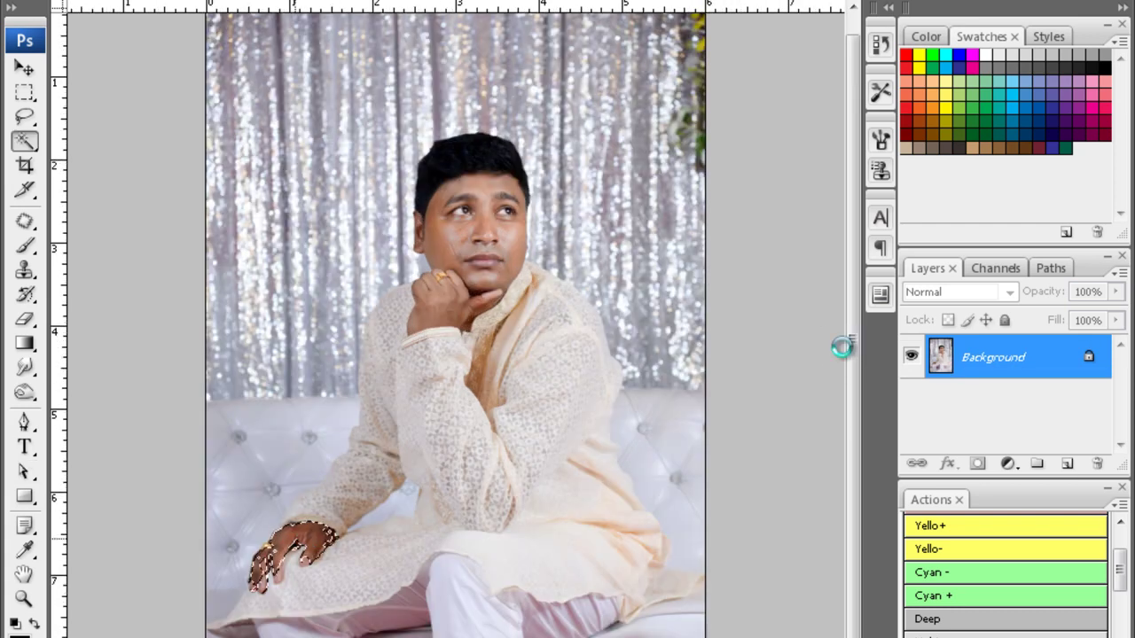
key("ctrl+d")
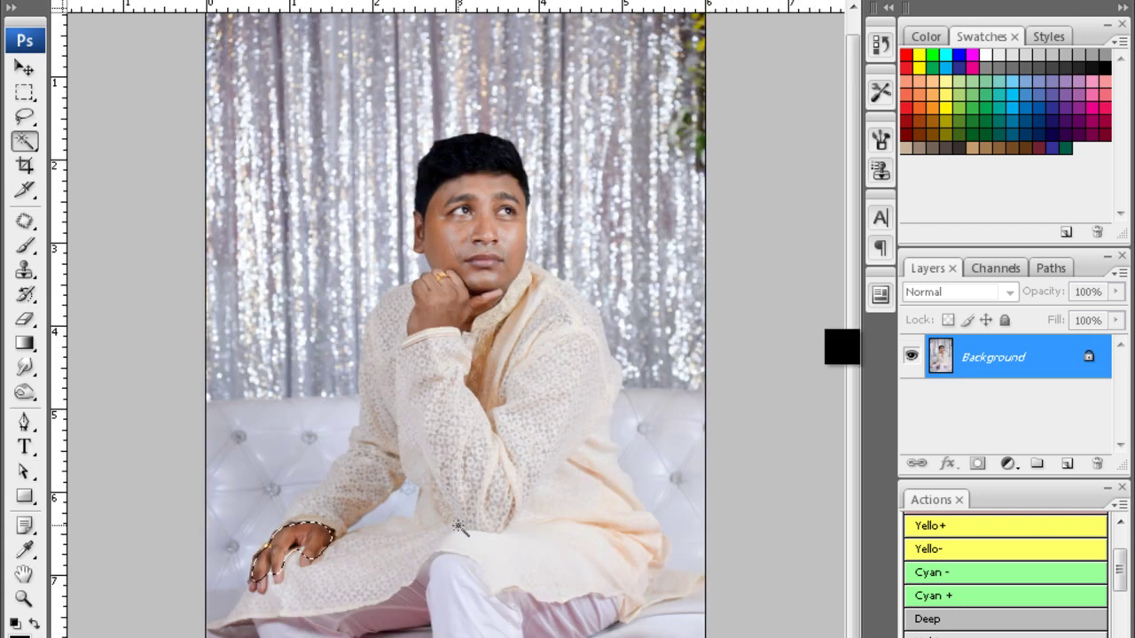
left_click(843, 348, "ctrl")
mouse_move(470, 142)
left_mouse_down()
mouse_move(468, 305)
mouse_move(501, 315)
left_mouse_up()
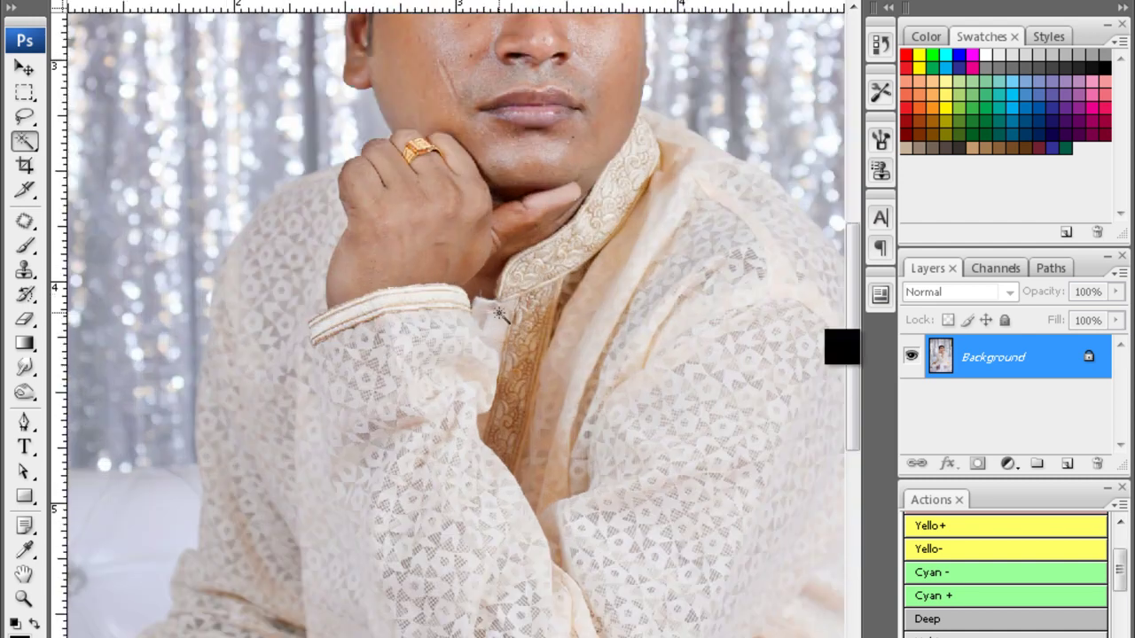
- Apply Noiseware noise reduction to the selected skin
key("ctrl+alt+f")
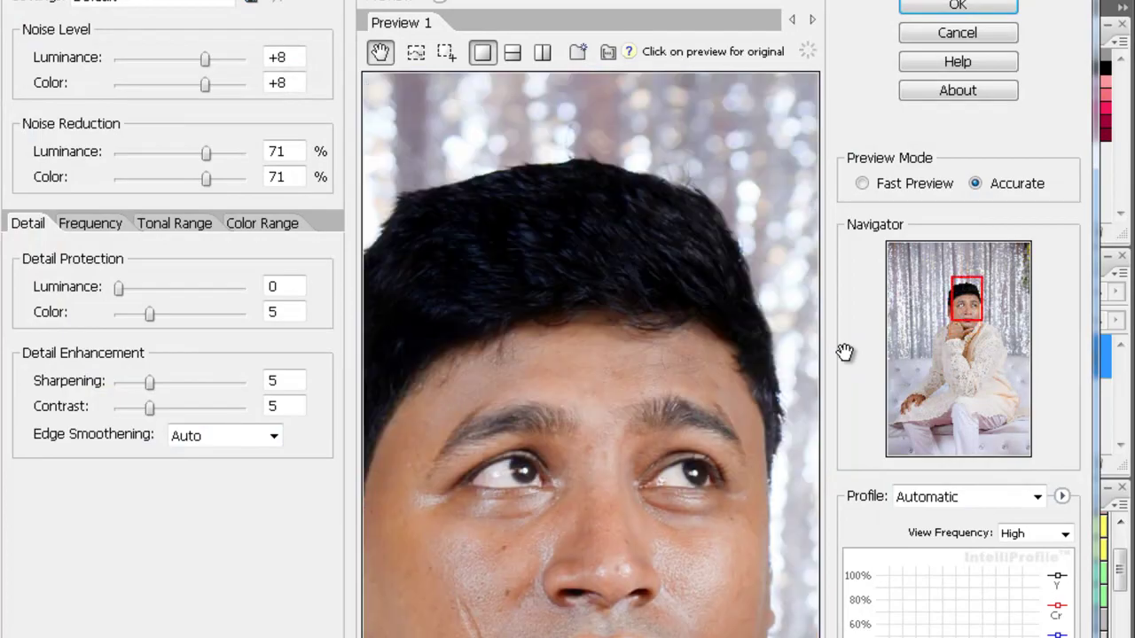
key("Return")
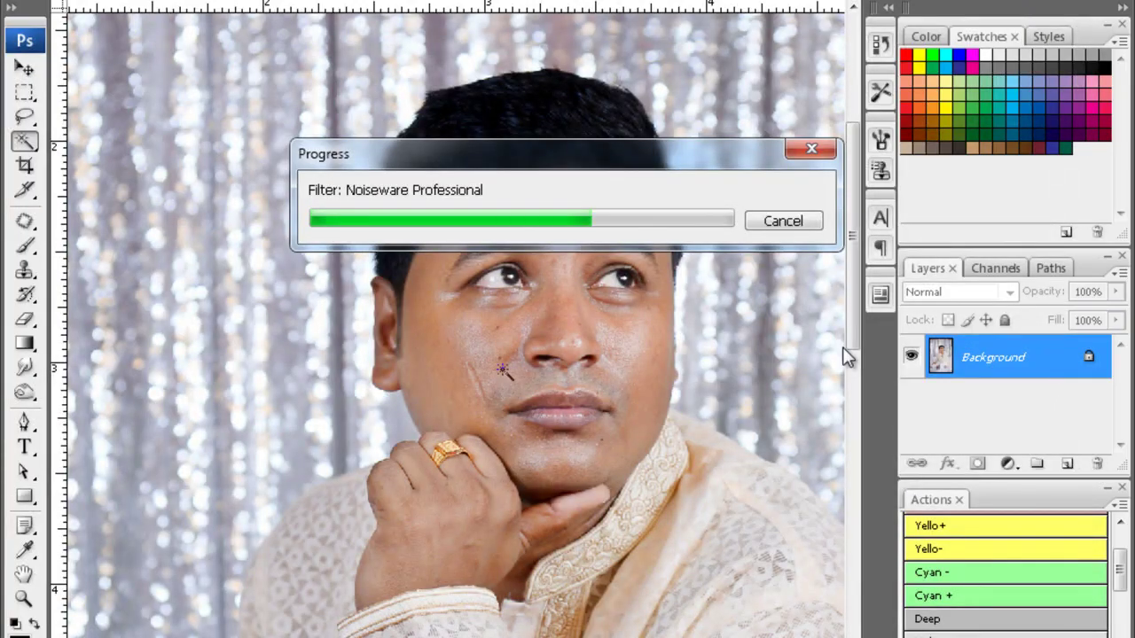
scroll(842, 348, "up", 1)
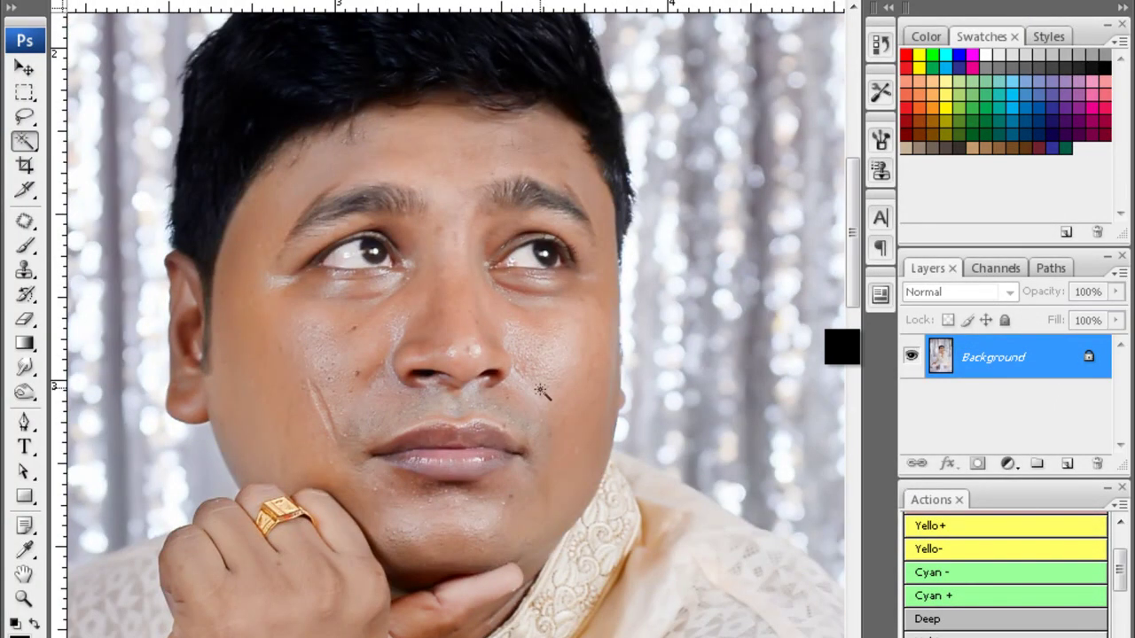
scroll(842, 348, "up", 1)
key("s")
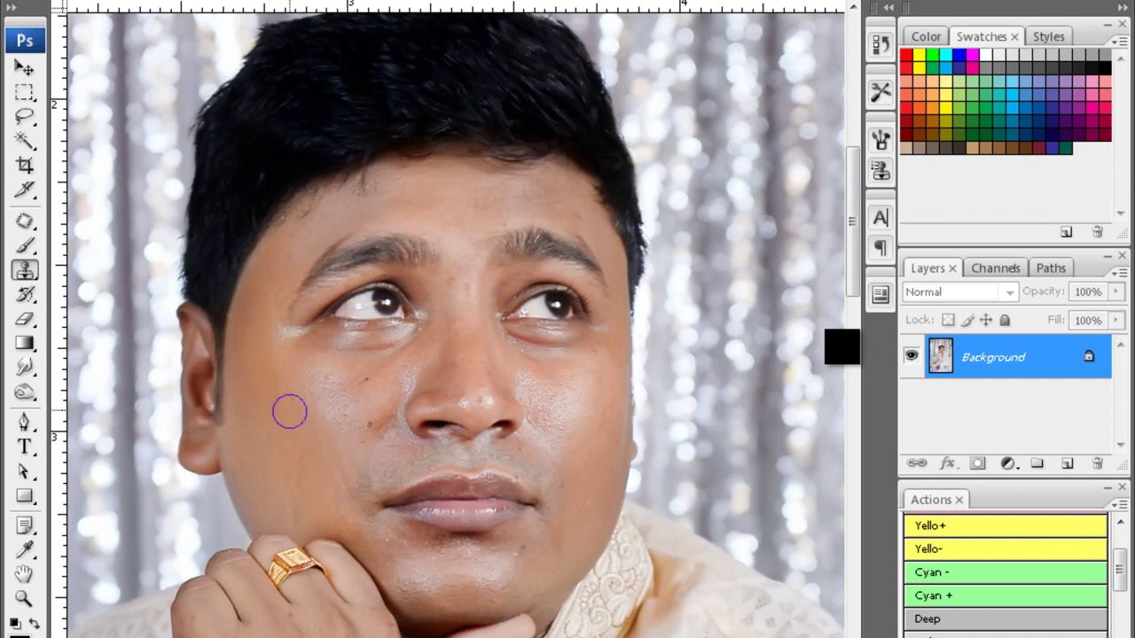
- Magic Wand the groom's facial skin, feather the selection and hide its edges
key("w")
left_click(254, 435)
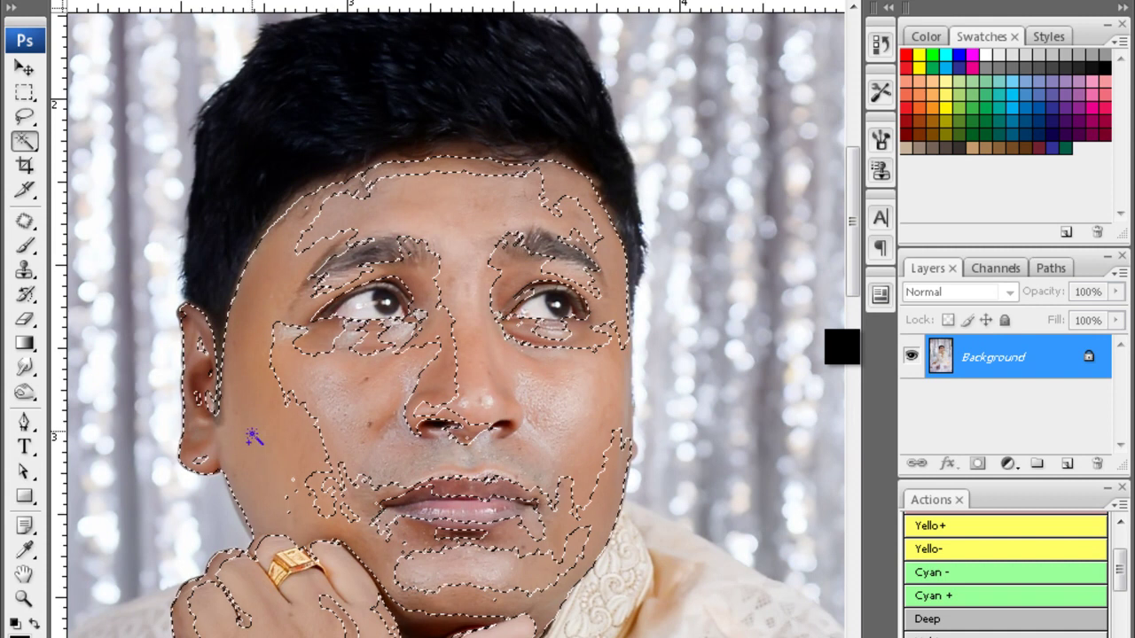
key("ctrl+alt+d")
key("Return")
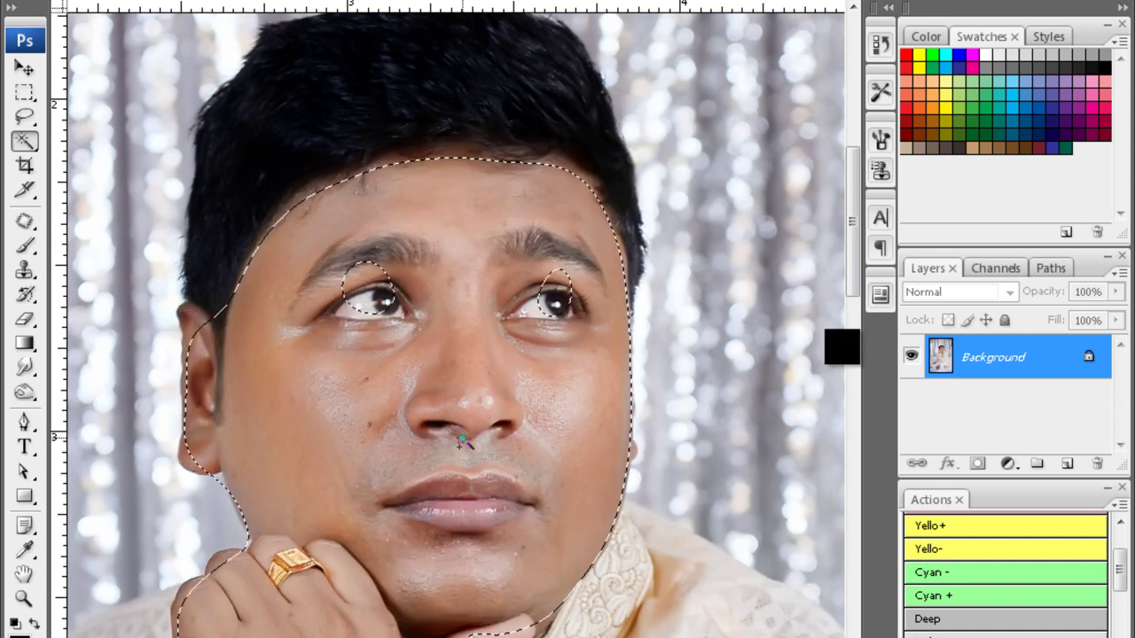
key("ctrl+h")
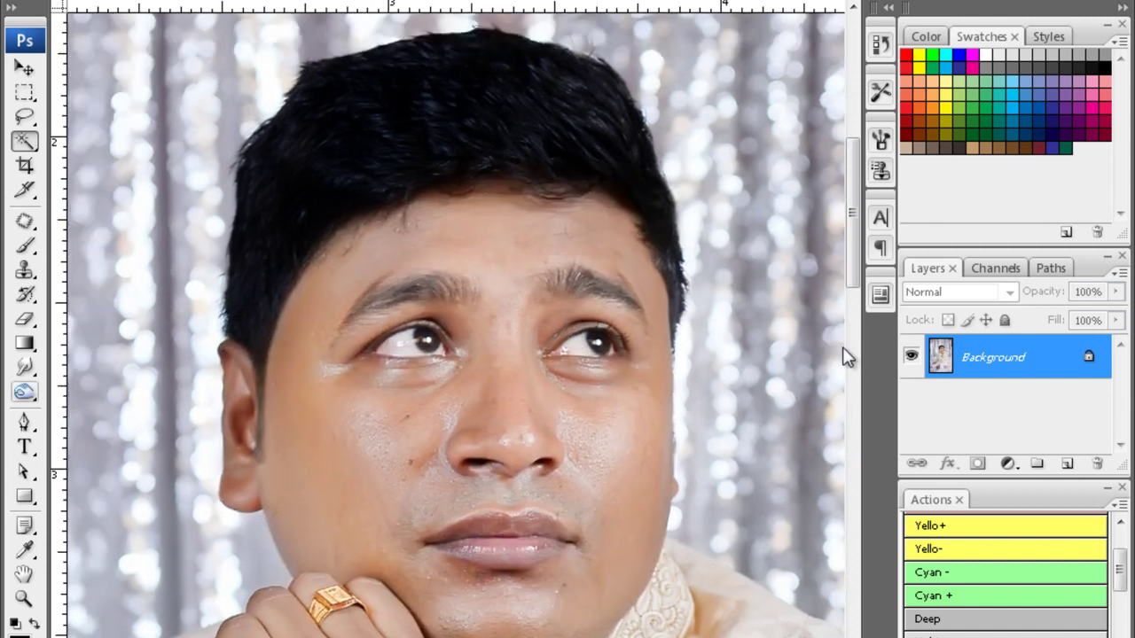
- Blur-smooth the cheeks and forehead, then zoom out to the whole portrait
key("r")
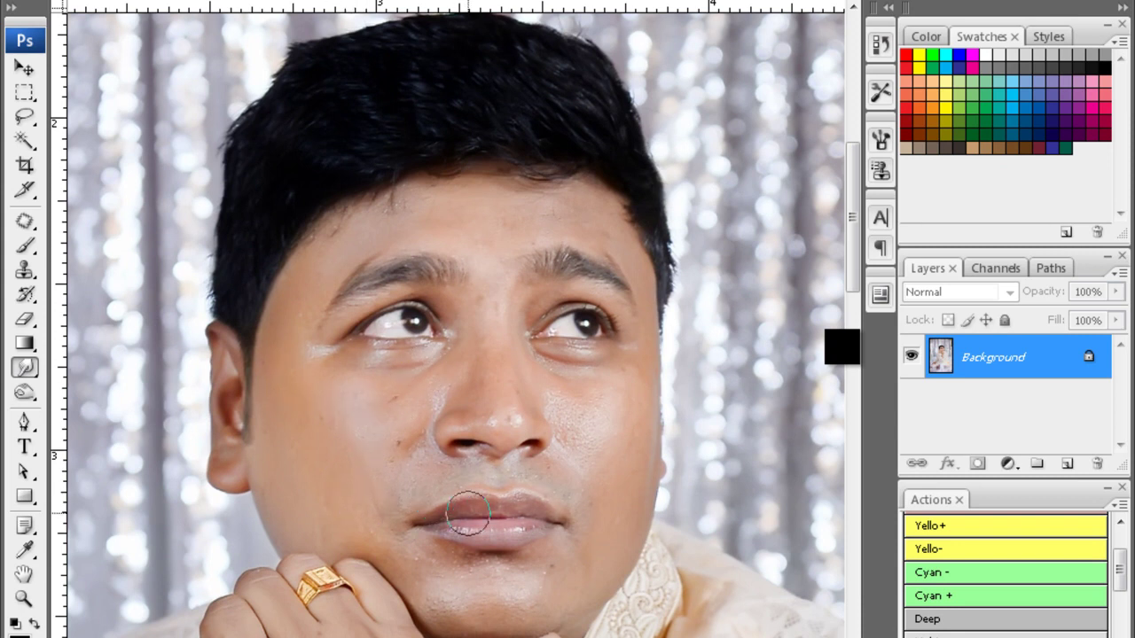
left_click_drag(579, 404, 556, 434)
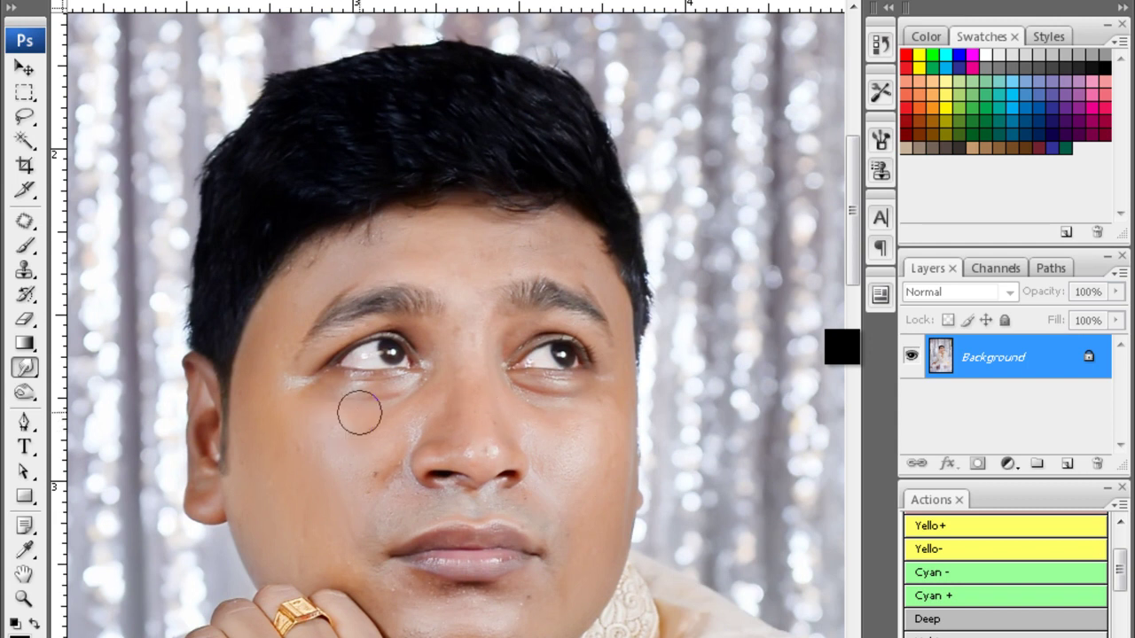
left_click_drag(460, 376, 452, 433)
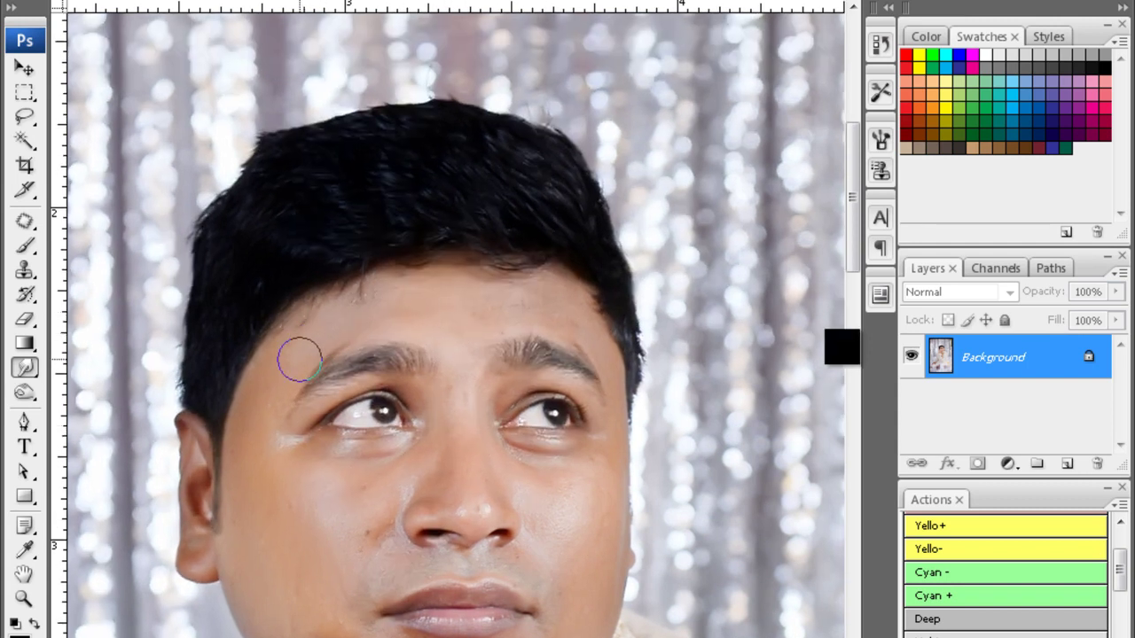
key("ctrl+minus")
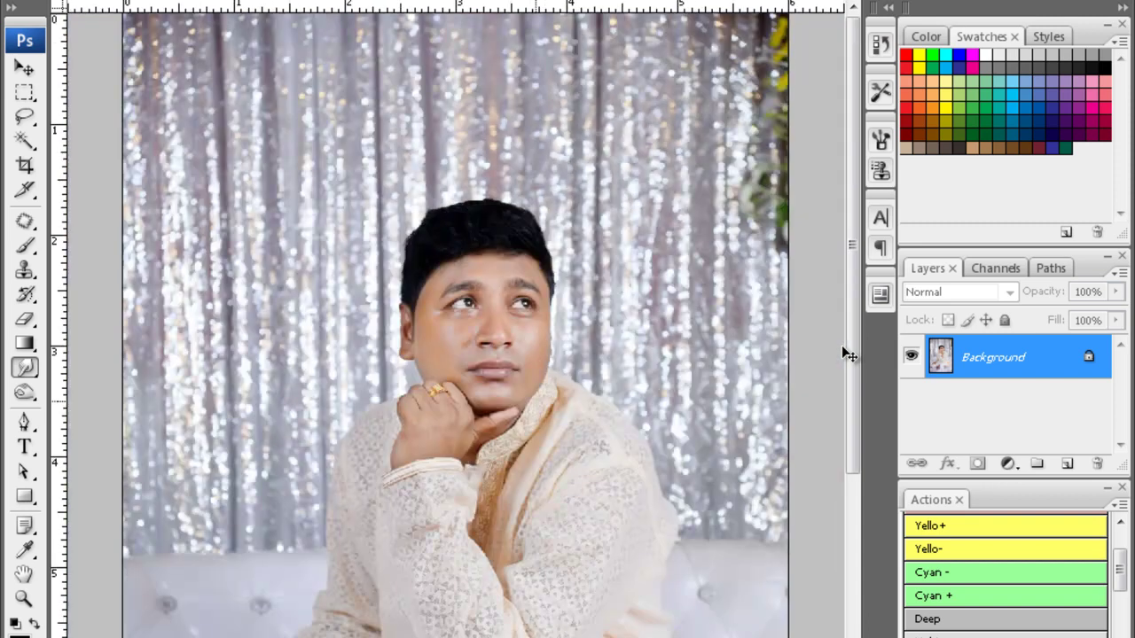
key("ctrl+minus")
key("ctrl+minus")
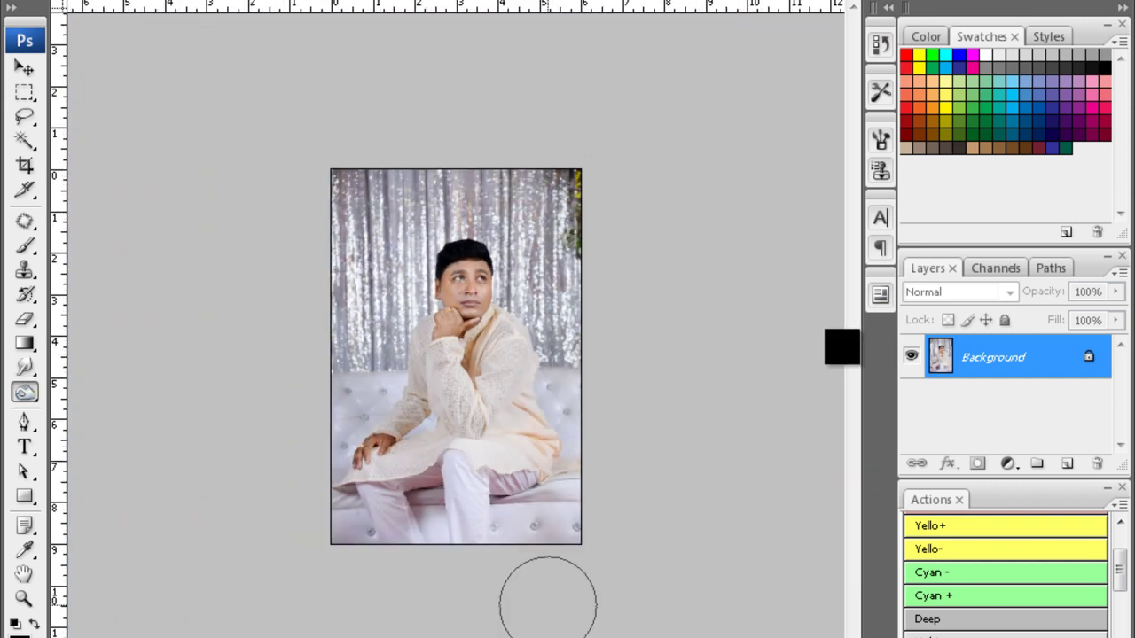
- Save and close the retouched portrait, then fit the next photo to the window
key("ctrl+w")
key("n")
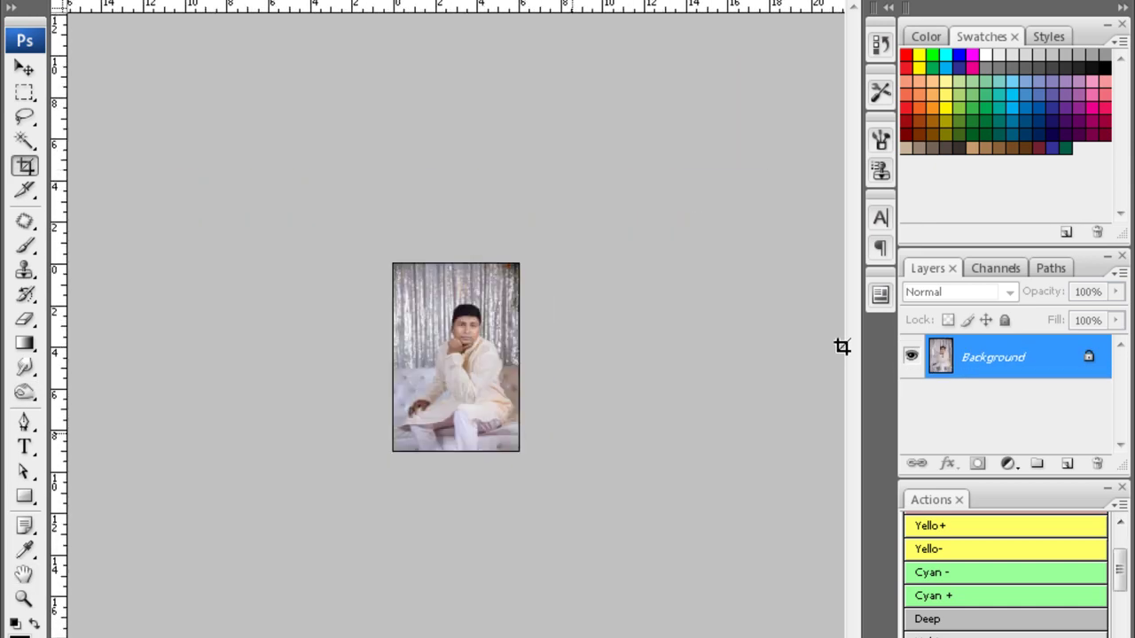
key("ctrl+0")
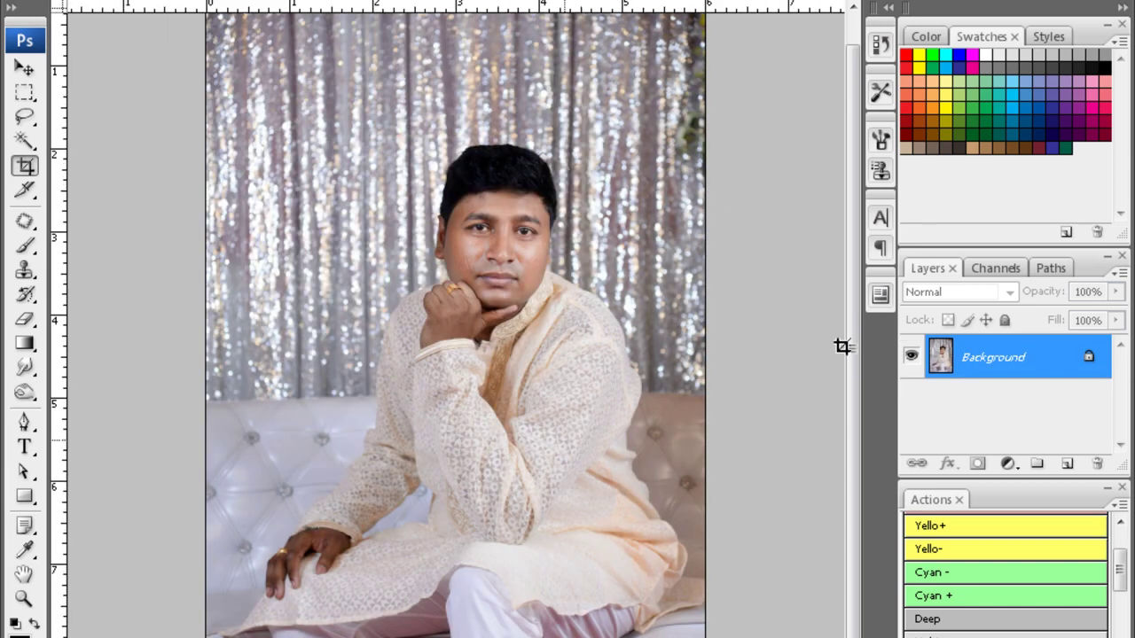
scroll(841, 346, "down", 1)
- Select the groom's hand and brighten it with a Curves adjustment
key("w")
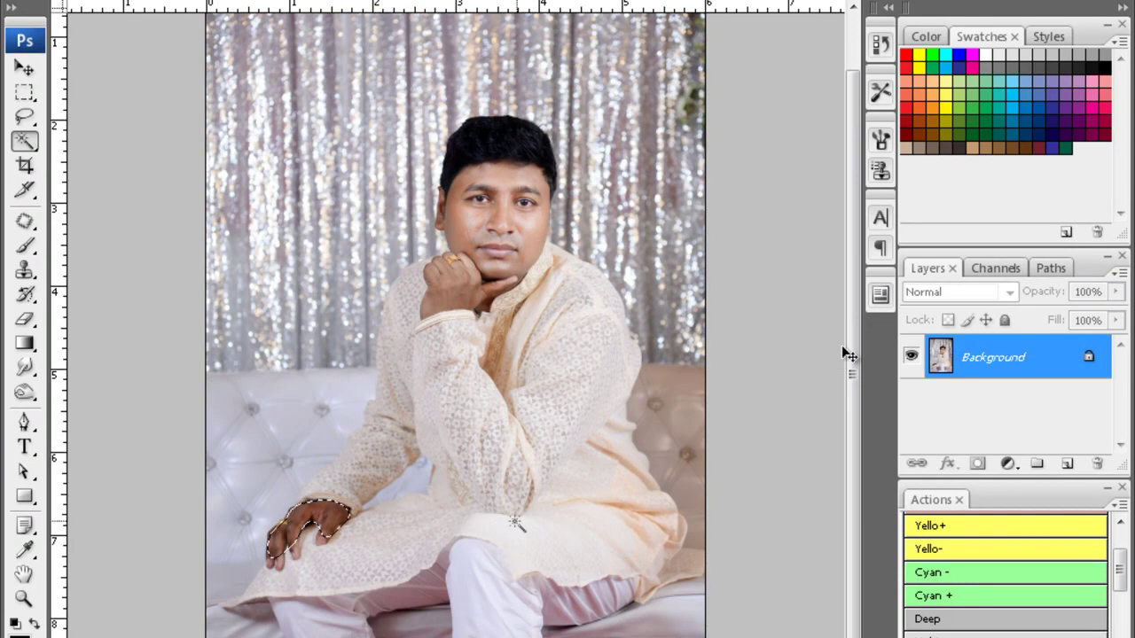
key("ctrl+m")
left_click_drag(842, 347, 843, 347)
key("Return")
key("ctrl+d")
- Feather the face selection and darken it slightly with Curves
key("alt+ctrl+d")
key("Return")
key("ctrl+m")
left_click_drag(843, 347, 841, 359)
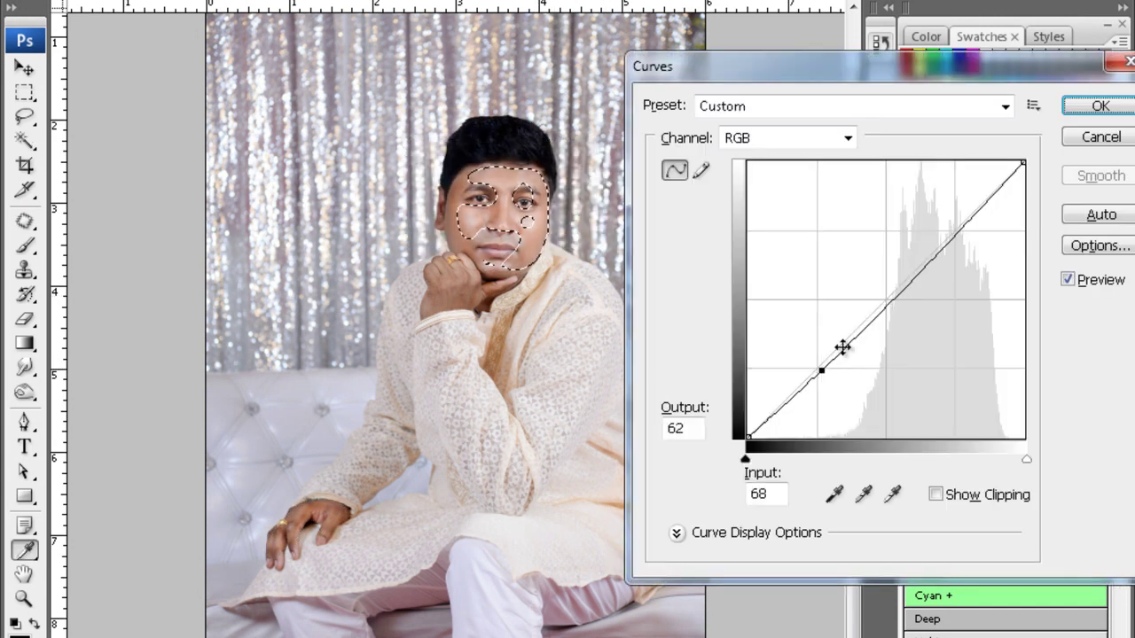
key("Return")
key("ctrl+d")
- Apply Noiseware noise reduction to the whole photo
key("ctrl+alt+f")
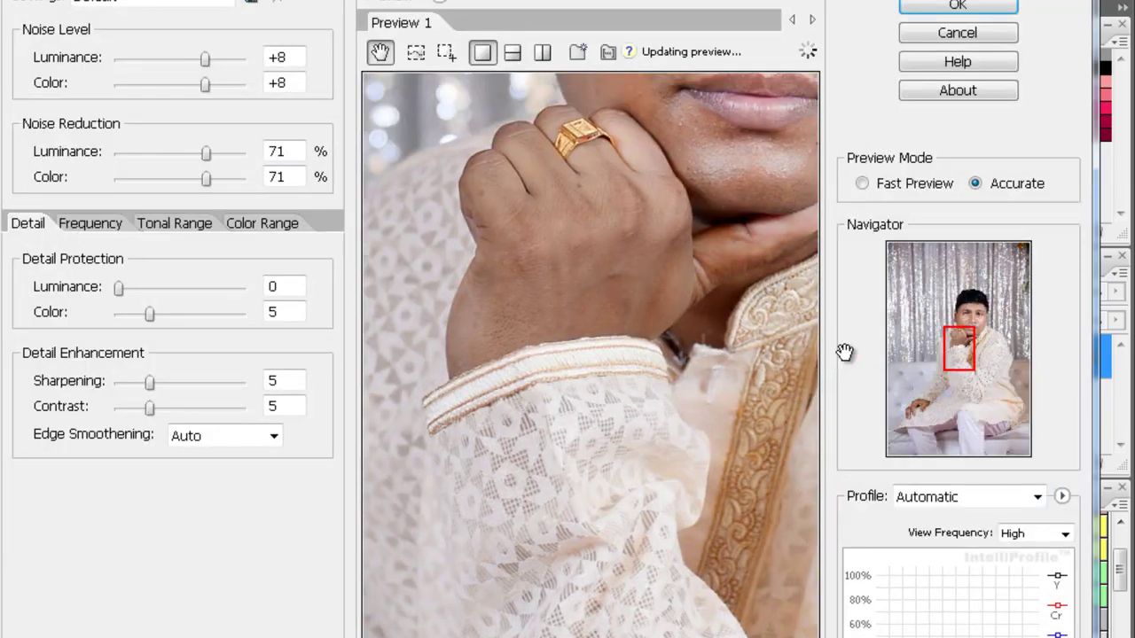
key("Return")
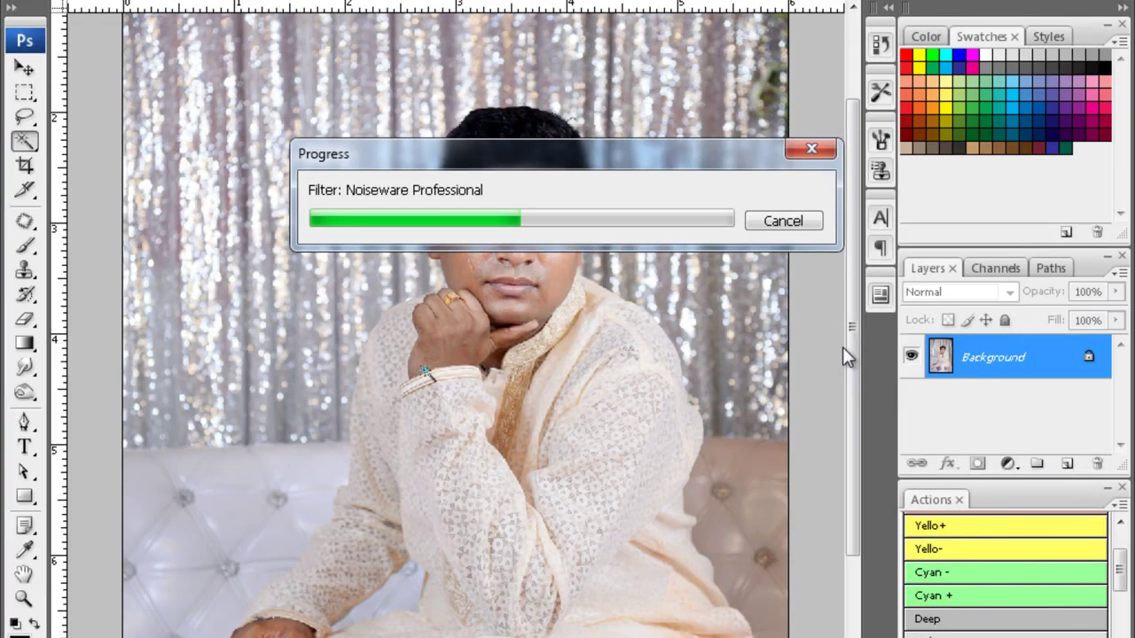
scroll(842, 347, "down", 5)
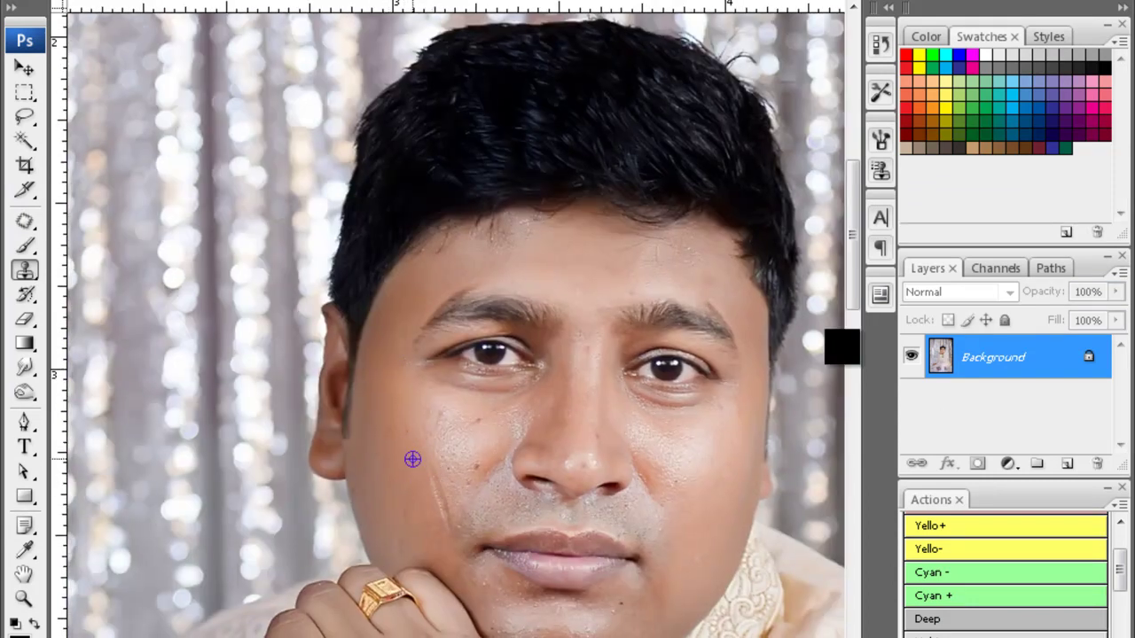
- Pan around the groom's lower face and cheeks to inspect the skin
left_click_drag(437, 468, 409, 392)
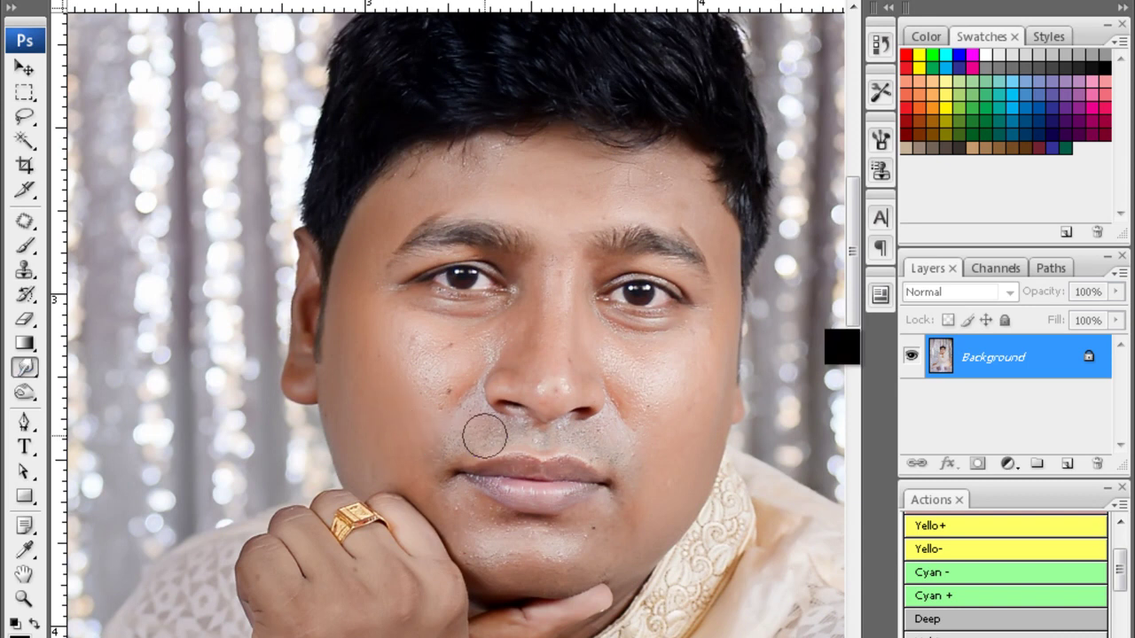
scroll(484, 435, "right", 2)
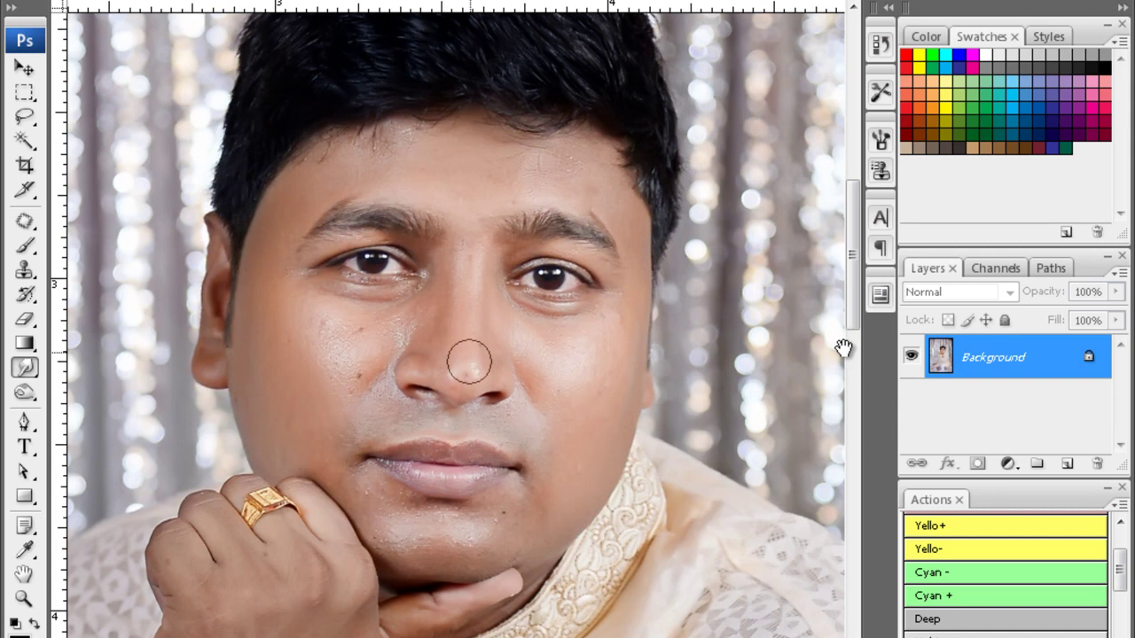
scroll(425, 345, "left", 1)
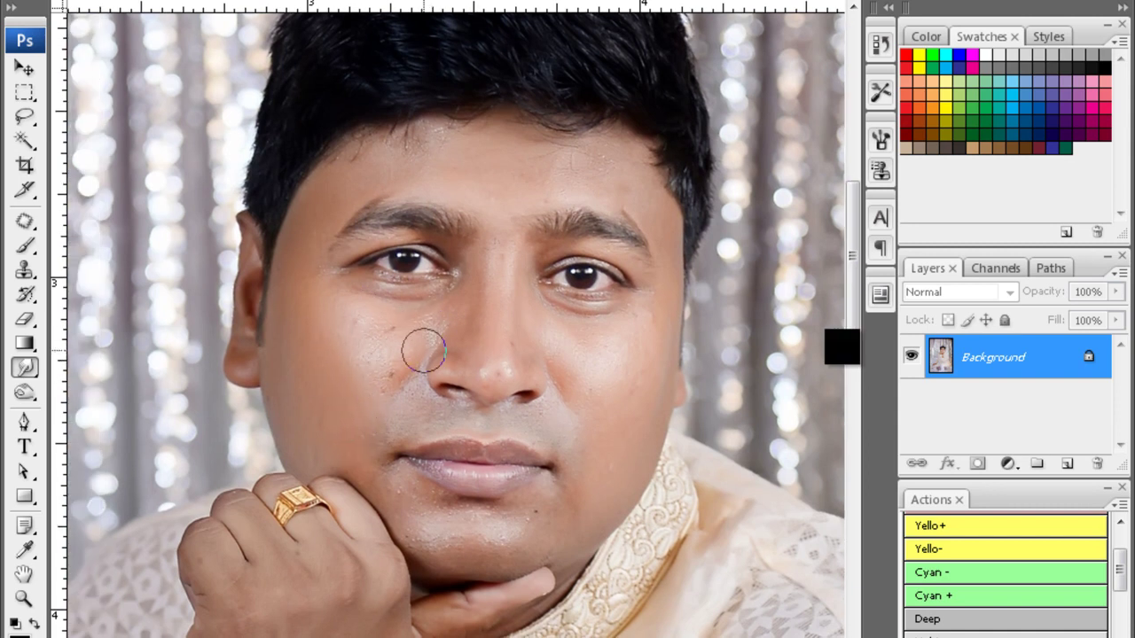
scroll(403, 396, "up", 1)
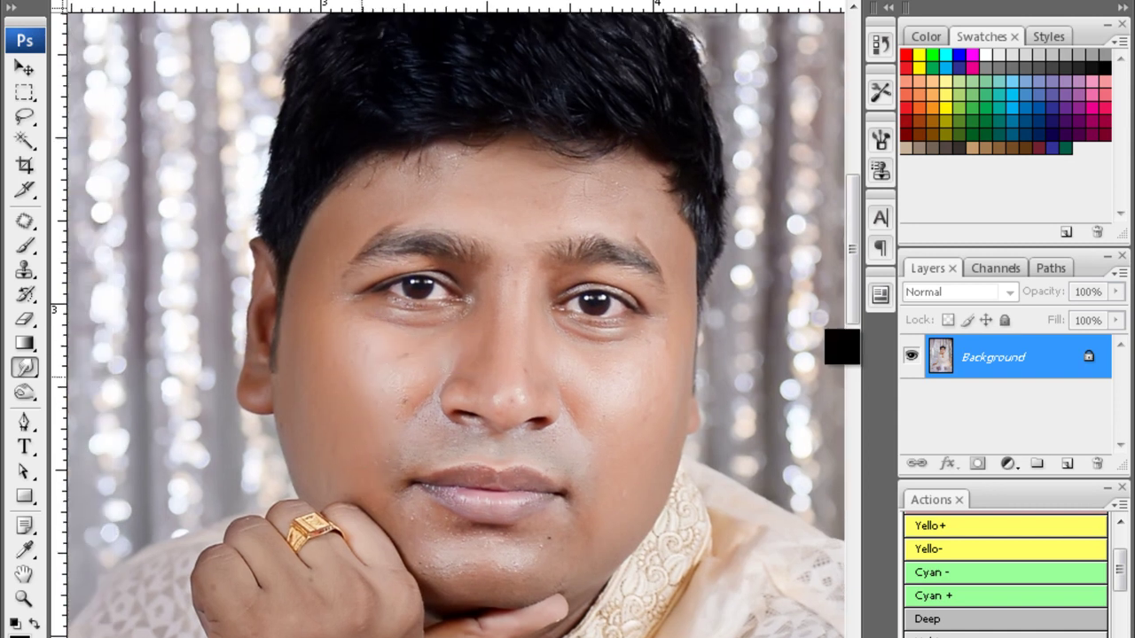
scroll(513, 180, "right", 2)
scroll(514, 180, "down", 1)
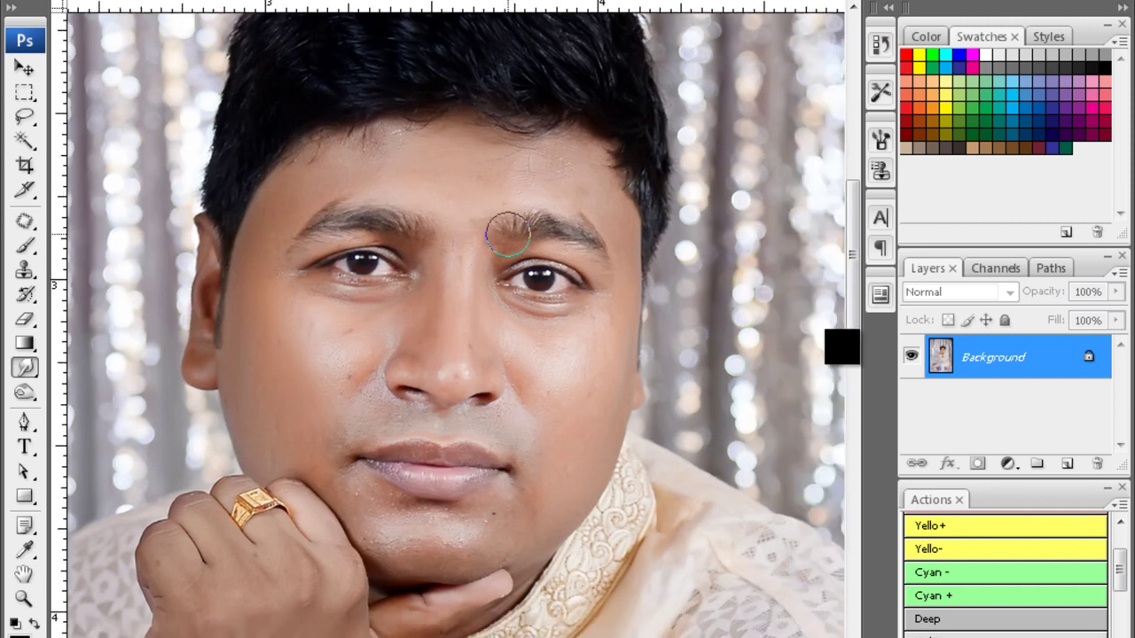
- Select the groom's chin and cheek skin with the Magic Wand, ready for feathering
key("w")
left_click(483, 522)
key("ctrl+d")
left_click(483, 522)
left_click(452, 568, "shift")
key("ctrl+d")
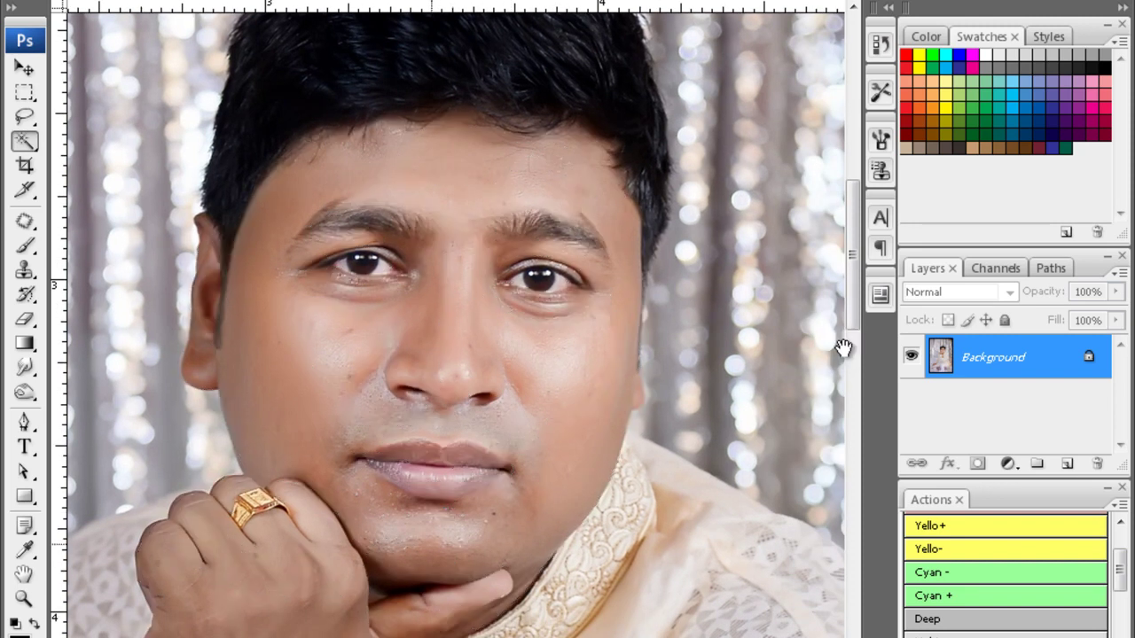
left_click(425, 548)
key("ctrl+alt+d")
- Feather the face selection by 20 px
key("Return")
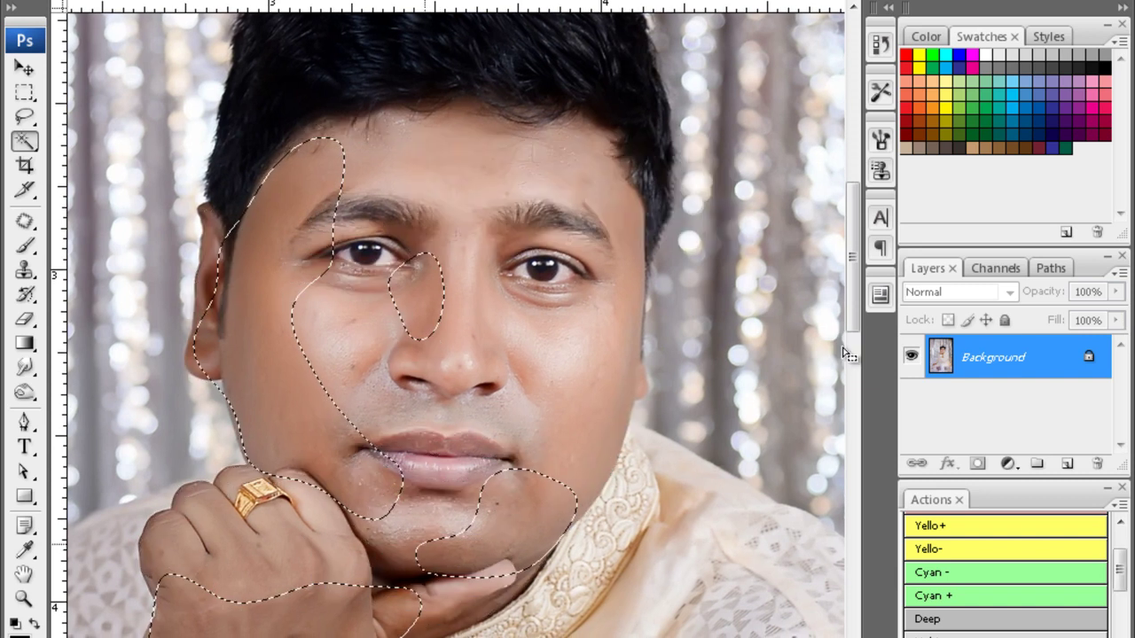
key("ctrl+minus")
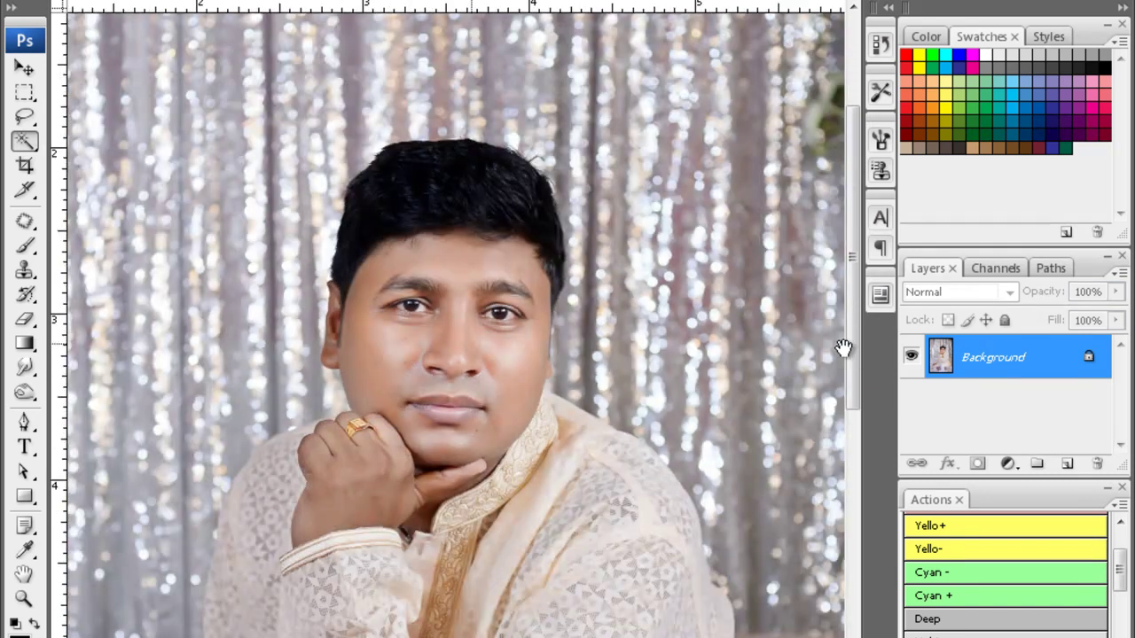
key("ctrl+plus")
key("ctrl+plus")
key("ctrl+plus")
key("ctrl+alt+d")
key("Return")
- Darken the face slightly with a Curves adjustment
key("ctrl+m")
left_click_drag(842, 348, 833, 375)
key("Return")
key("ctrl+d")
key("ctrl+minus")
- Set colour balance Yellow-Blue to -7, then apply Portraiture skin smoothing
key("ctrl+b")
key("Tab")
key("Tab")
type("-7")
key("Return")
key("ctrl+f")
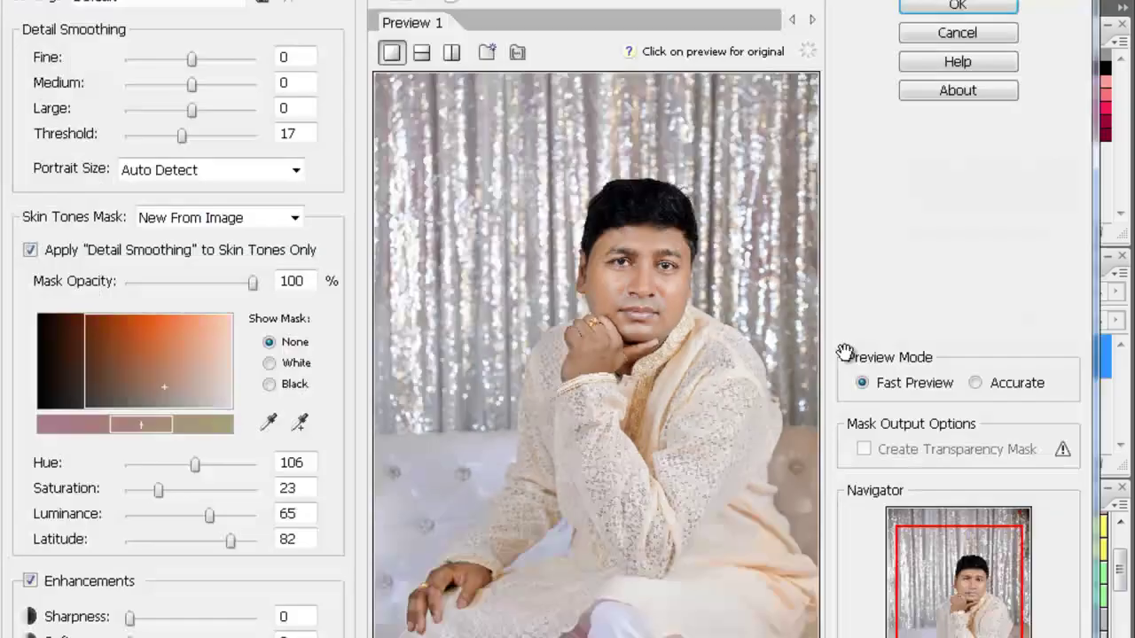
key("Return")
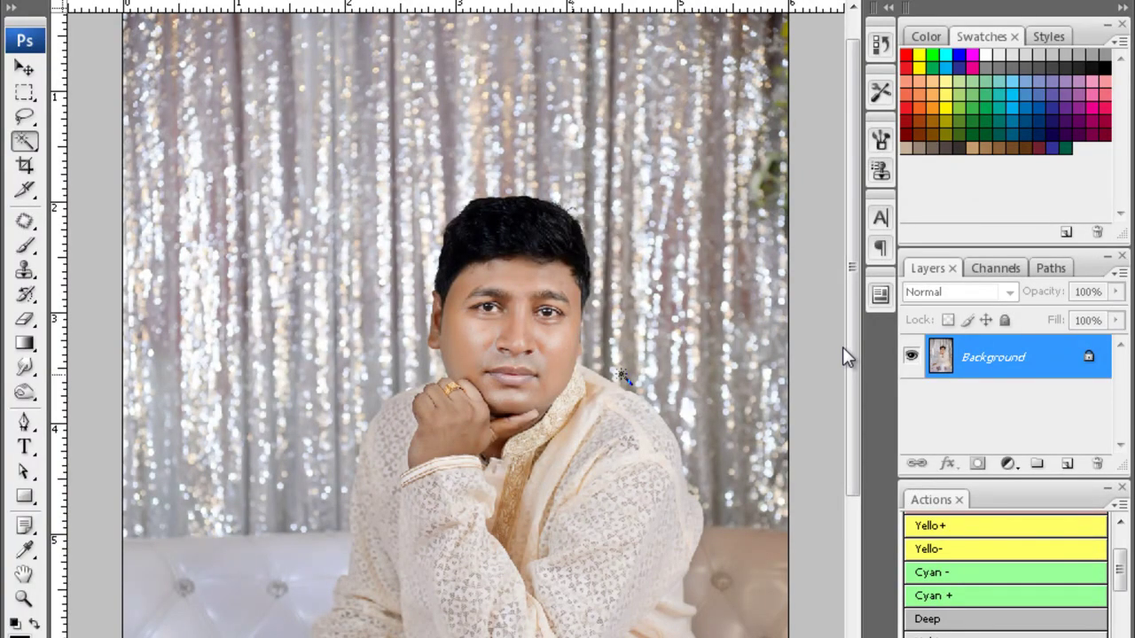
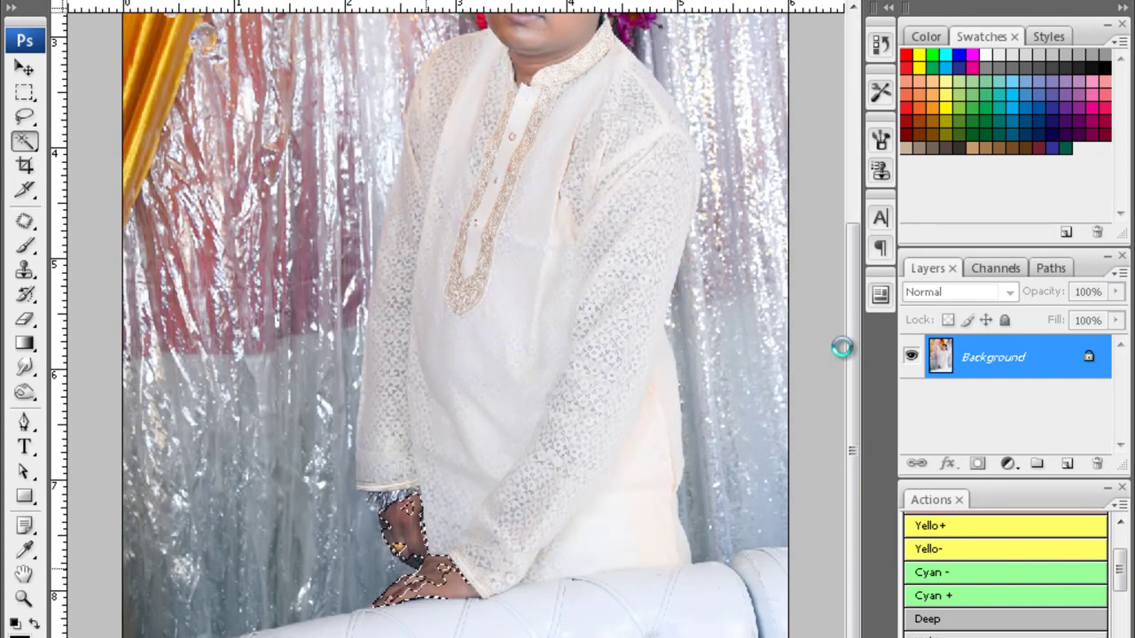
- Feather the man's face selection and brighten it with a Curves point at 69/49
key("Return")
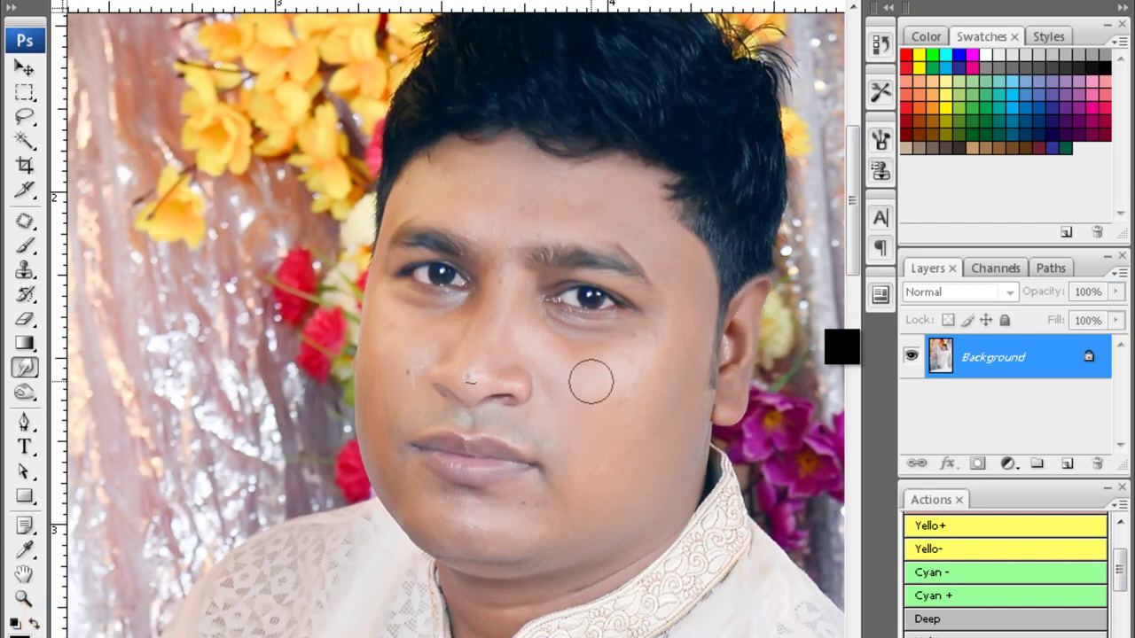
scroll(414, 301, "down", 1)
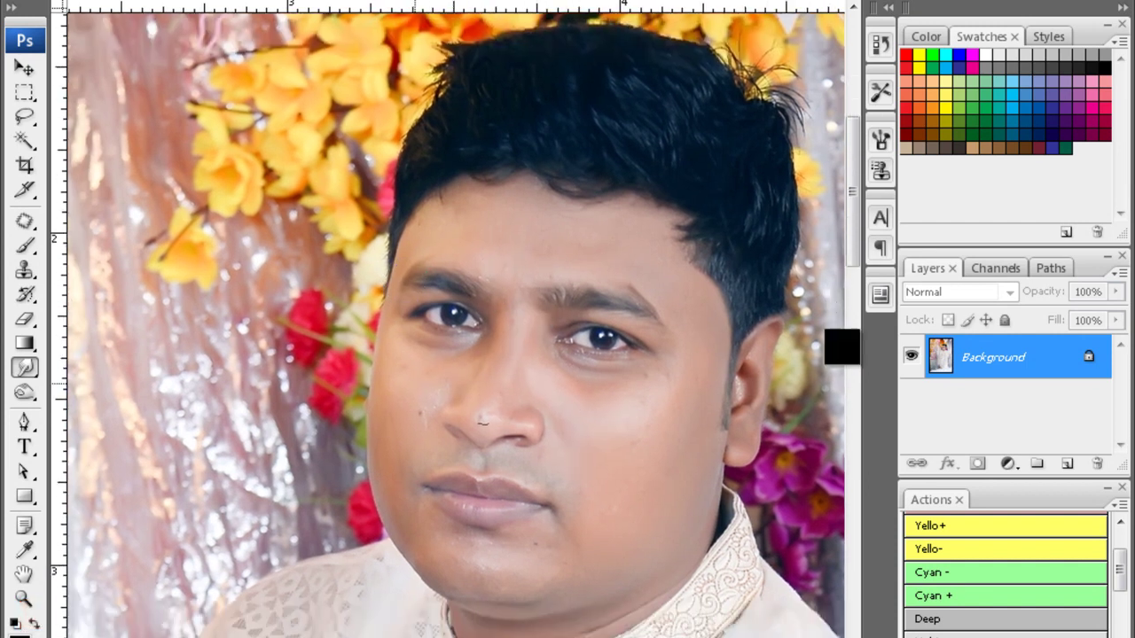
scroll(843, 349, "down", 2)
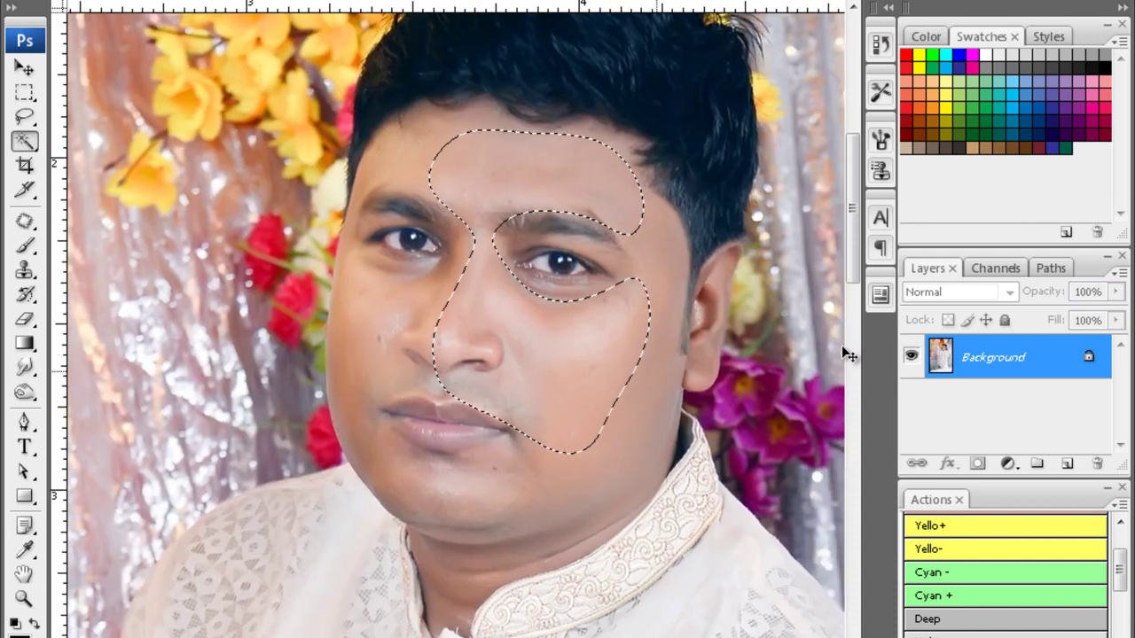
key("ctrl+m")
left_click_drag(814, 363, 814, 387)
key("Return")
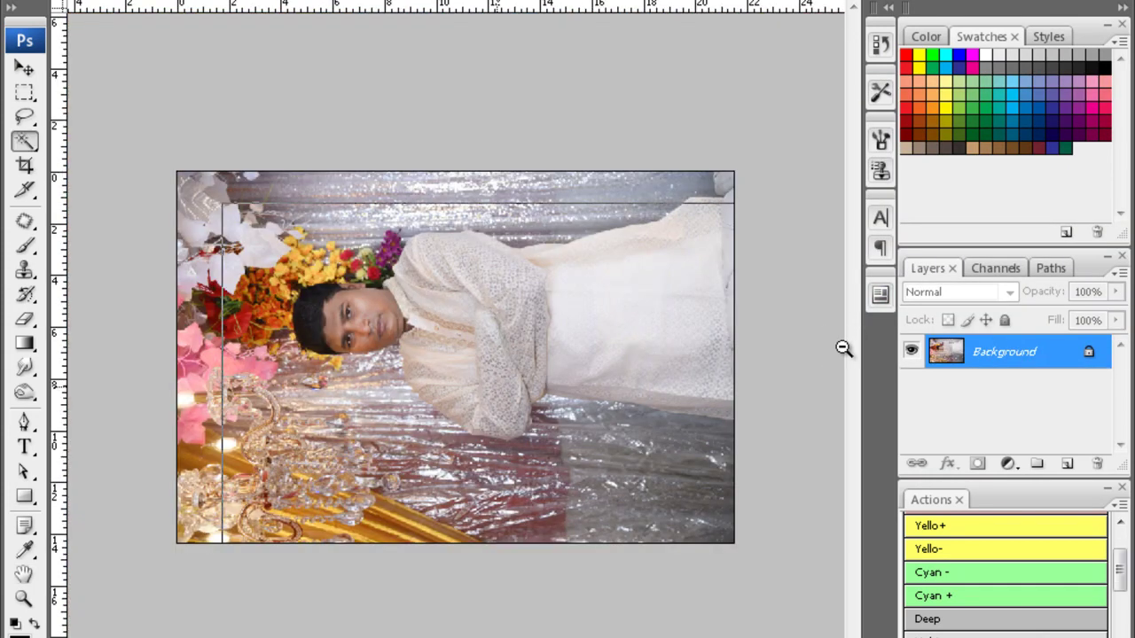
- Rotate the sideways portrait upright, then select and feather the man's facial skin
key("ctrl+plus")
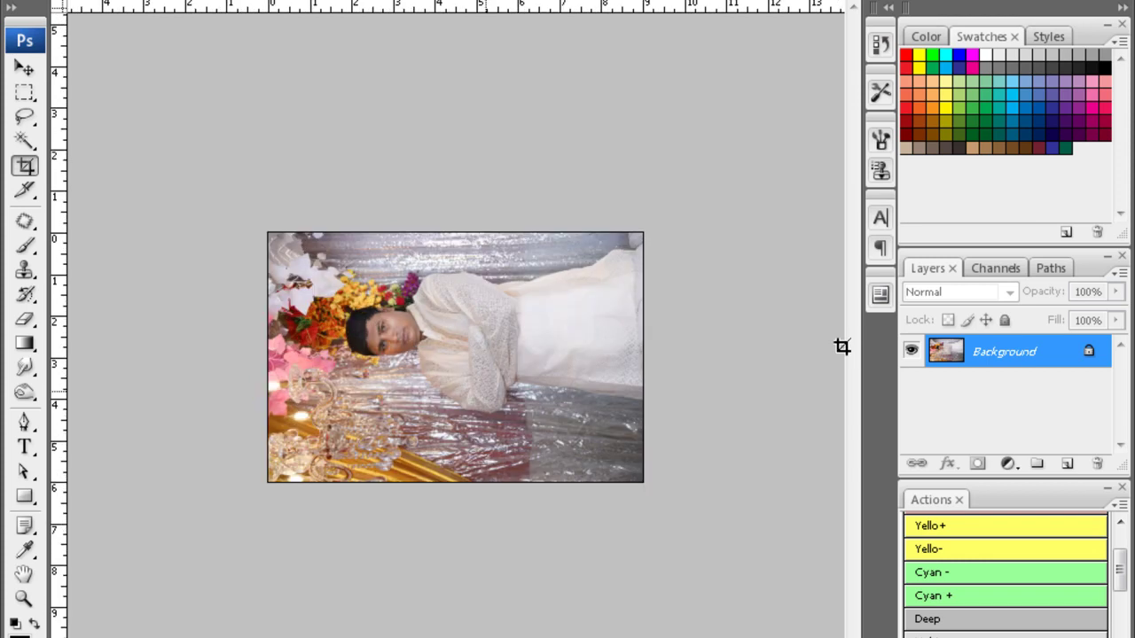
key("ctrl+plus")
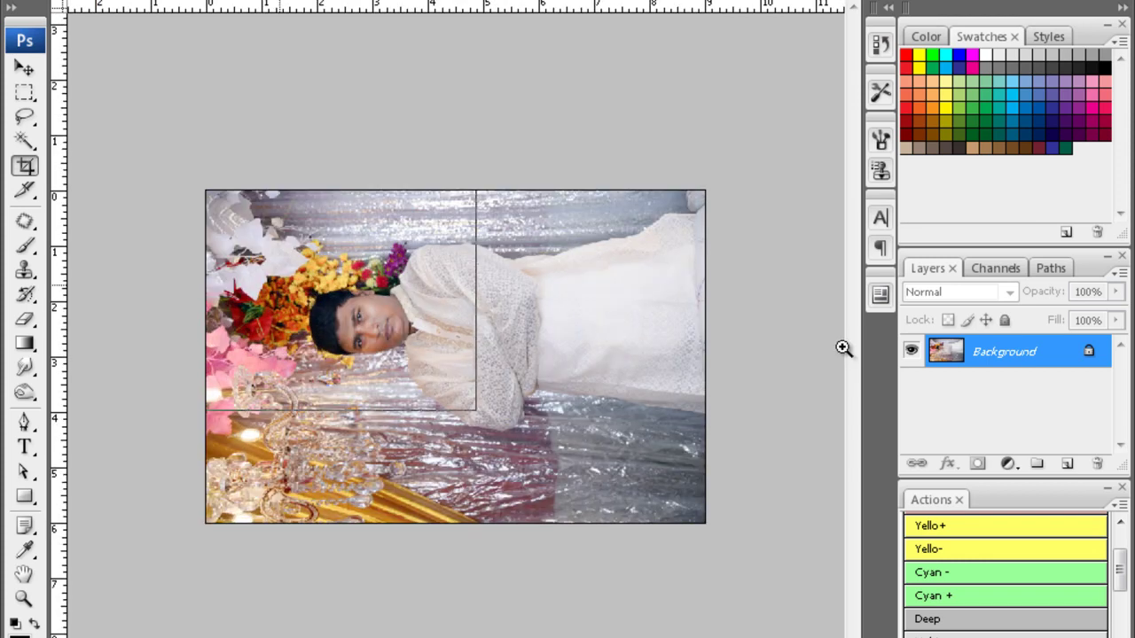
key("ctrl+plus")
- Select the left side of the face with a 20-pixel feather
key("ctrl+plus")
key("w")
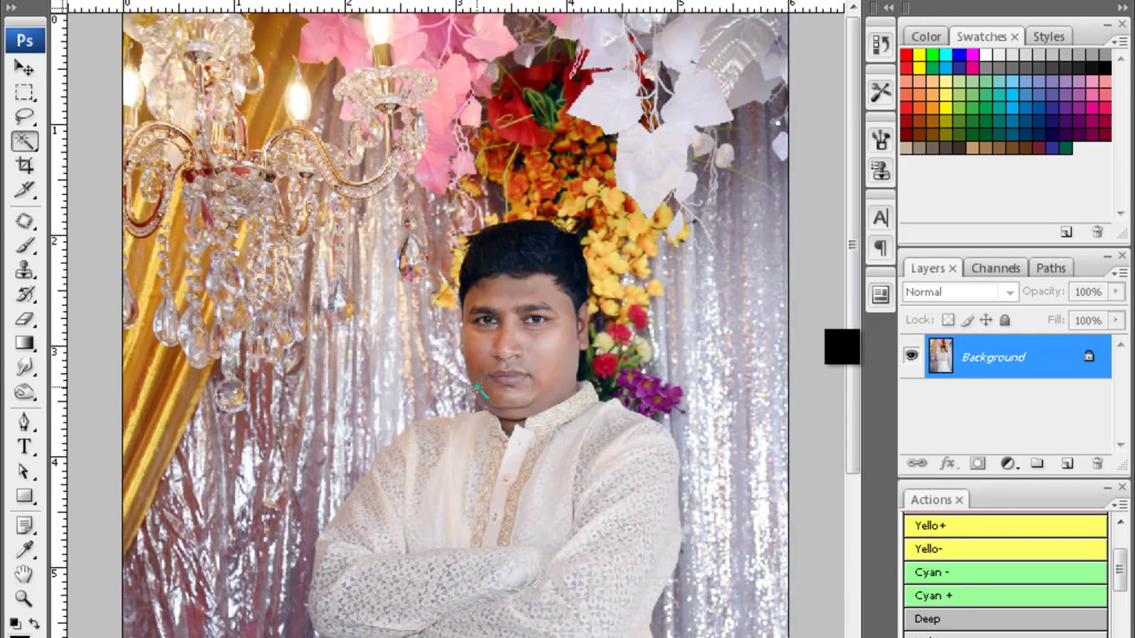
left_click_drag(476, 388, 532, 355)
key("ctrl+alt+d")
key("Return")
key("ctrl+plus")
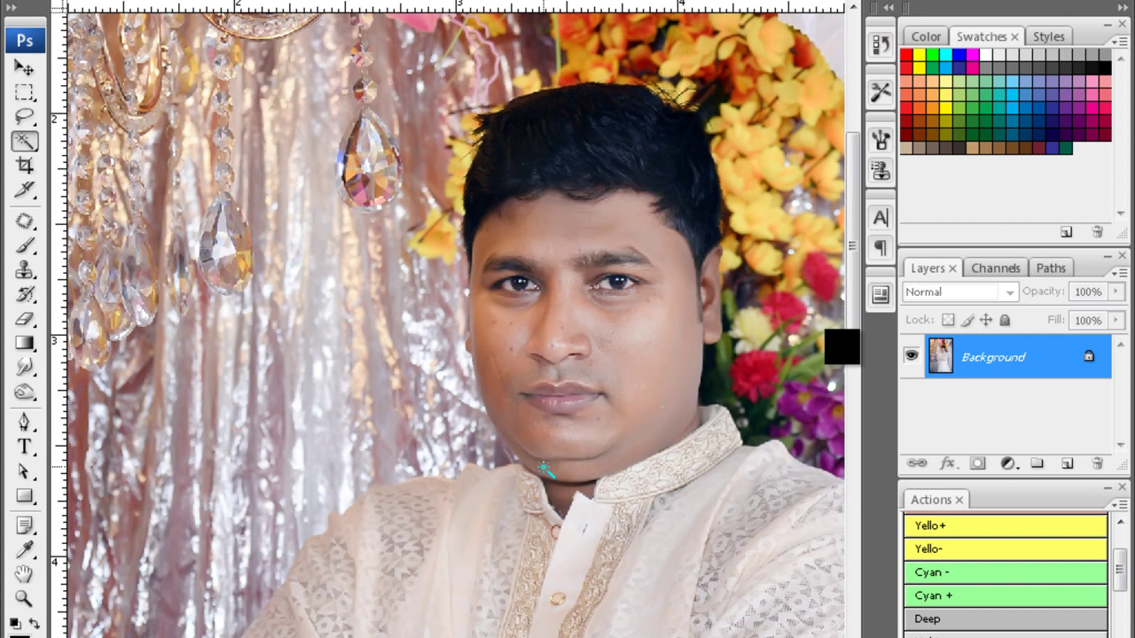
left_click_drag(504, 434, 494, 361)
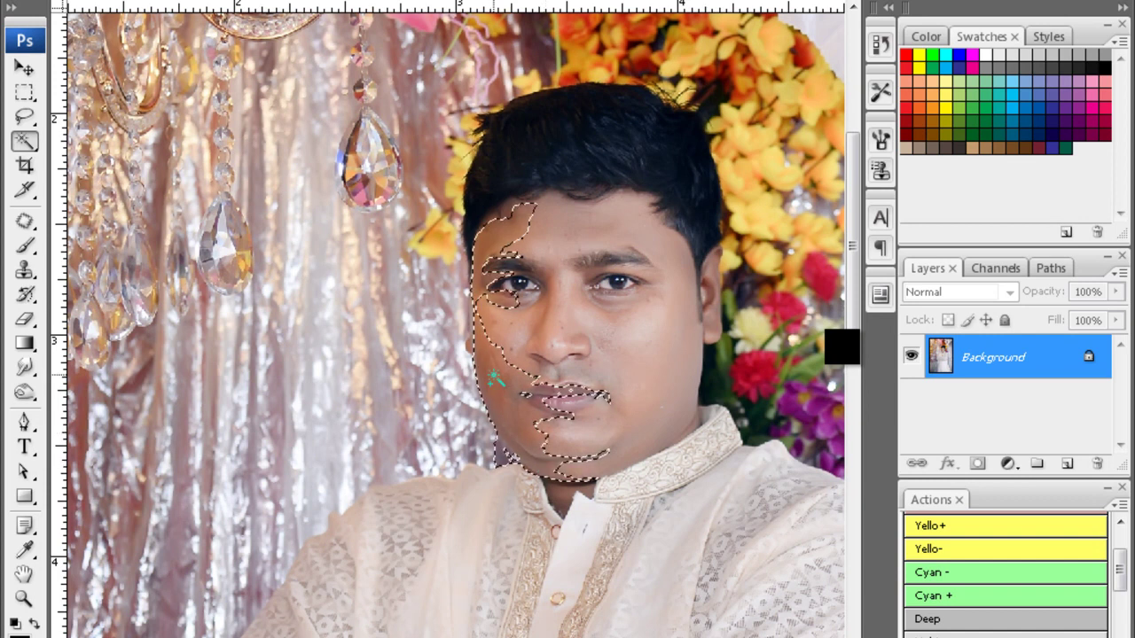
key("shift+F6")
key("Return")
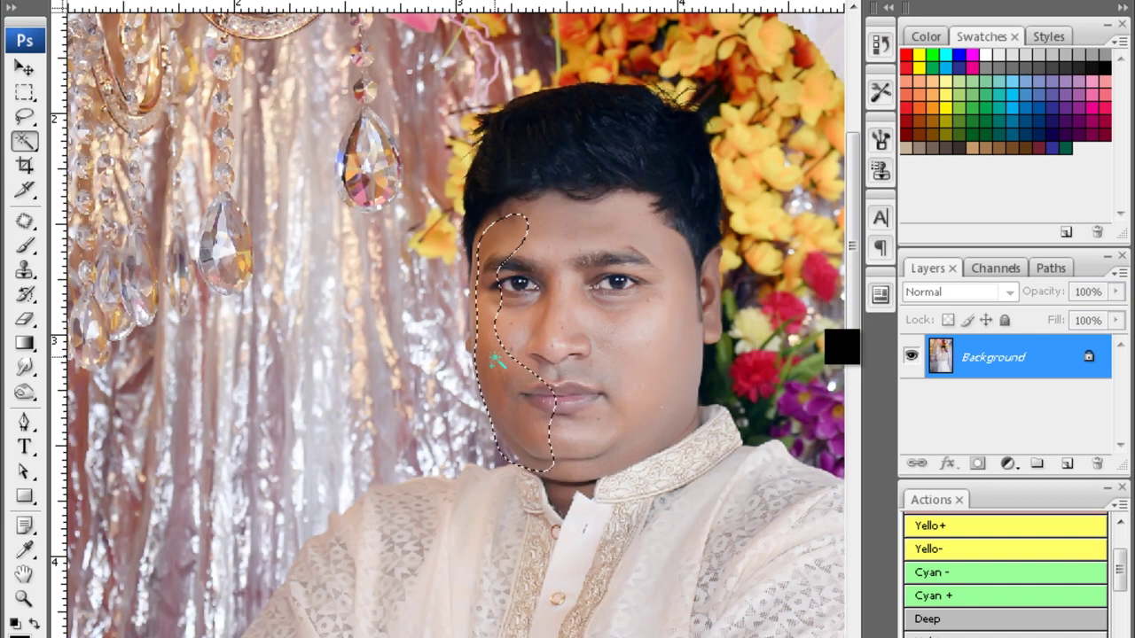
- Lighten the skin across the man's face and left cheek with the Dodge tool
key("ctrl+plus")
key("ctrl+plus")
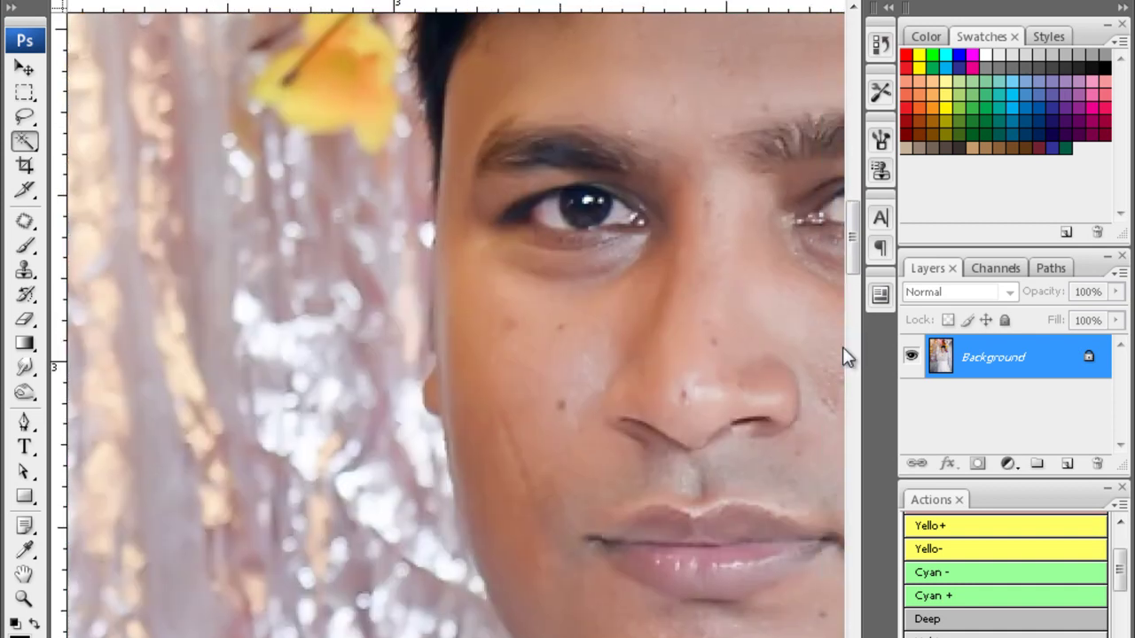
key("o")
scroll(507, 423, "down", 1)
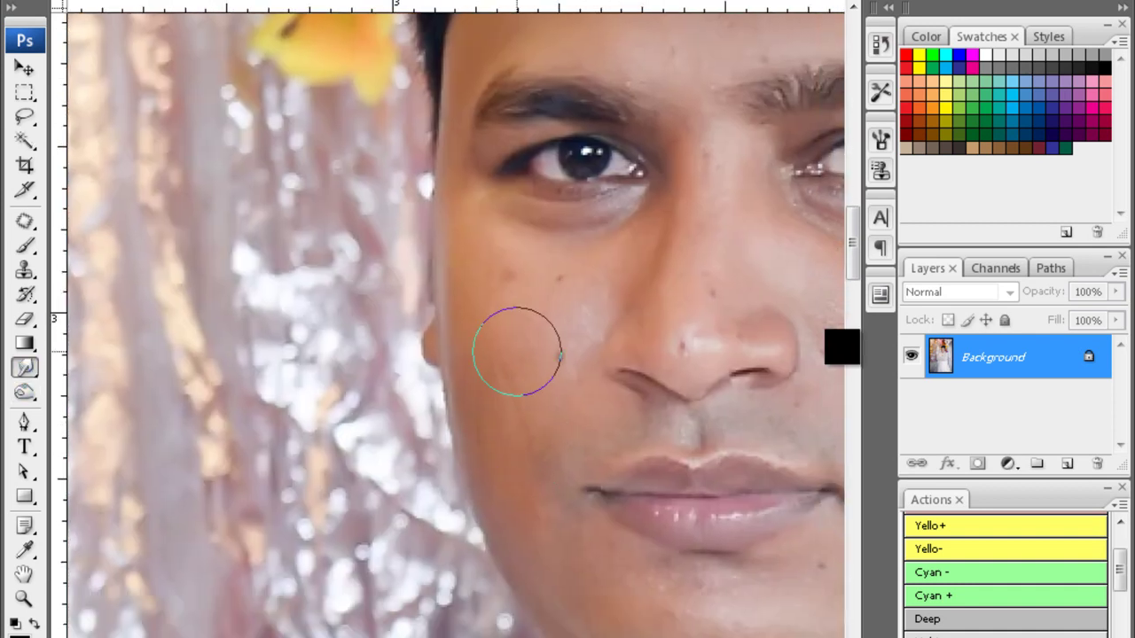
left_click_drag(646, 267, 610, 351)
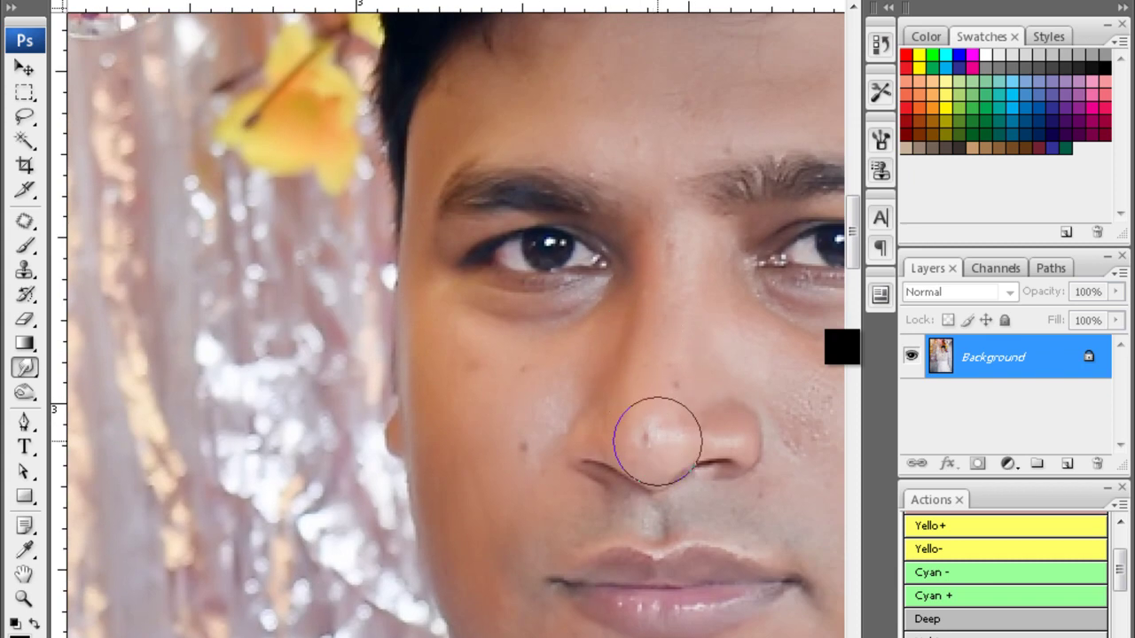
scroll(644, 337, "up", 2)
left_click_drag(453, 482, 474, 463)
scroll(473, 463, "down", 4)
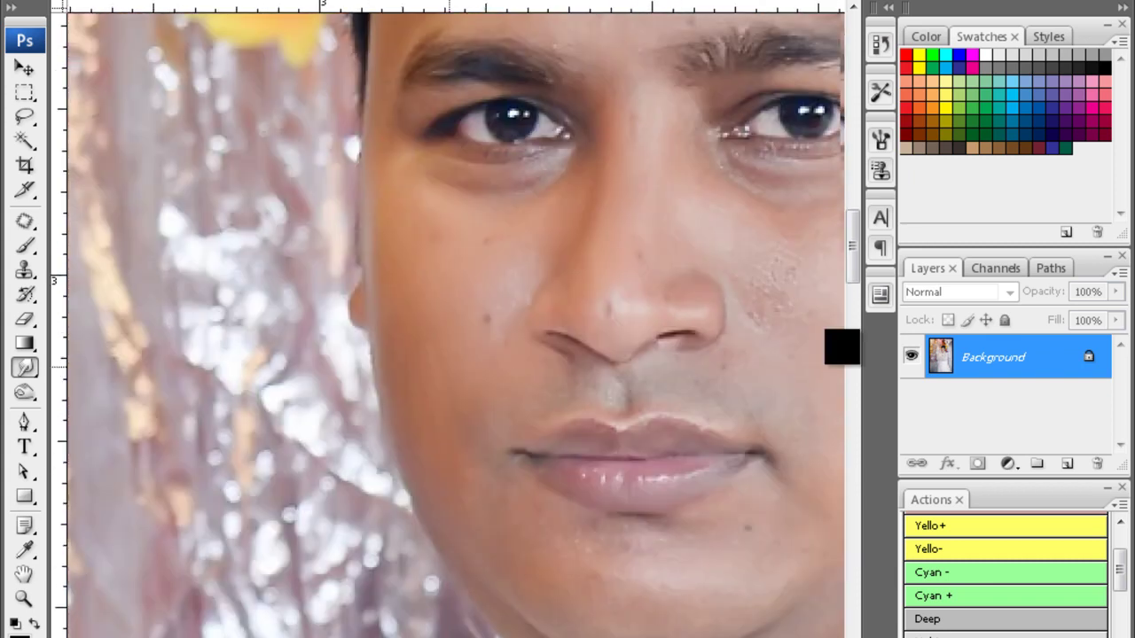
scroll(506, 542, "right", 2)
scroll(504, 515, "right", 2)
scroll(543, 356, "up", 2)
scroll(543, 356, "right", 2)
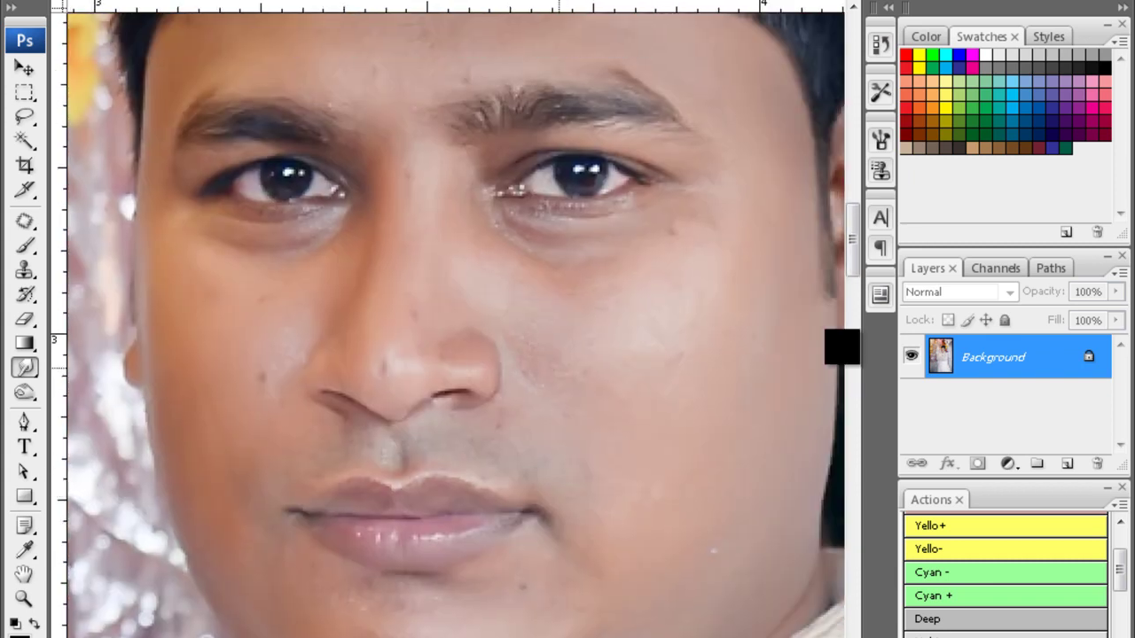
scroll(481, 310, "up", 2)
scroll(481, 310, "left", 1)
scroll(534, 200, "up", 3)
scroll(535, 199, "left", 1)
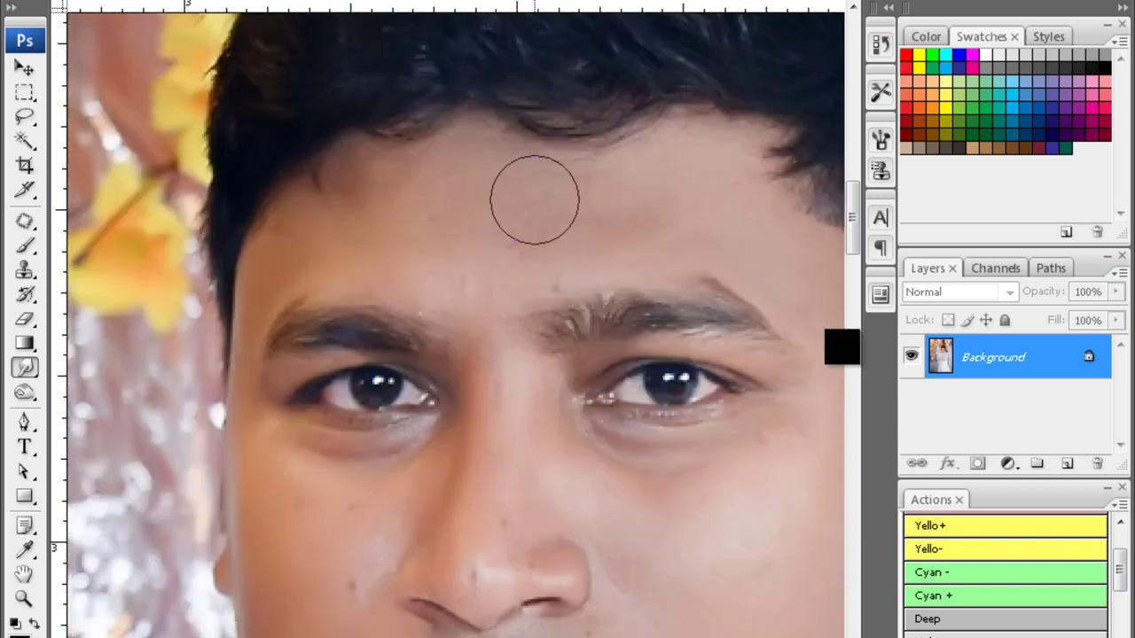
scroll(306, 367, "down", 5)
scroll(836, 342, "down", 2)
scroll(836, 342, "right", 2)
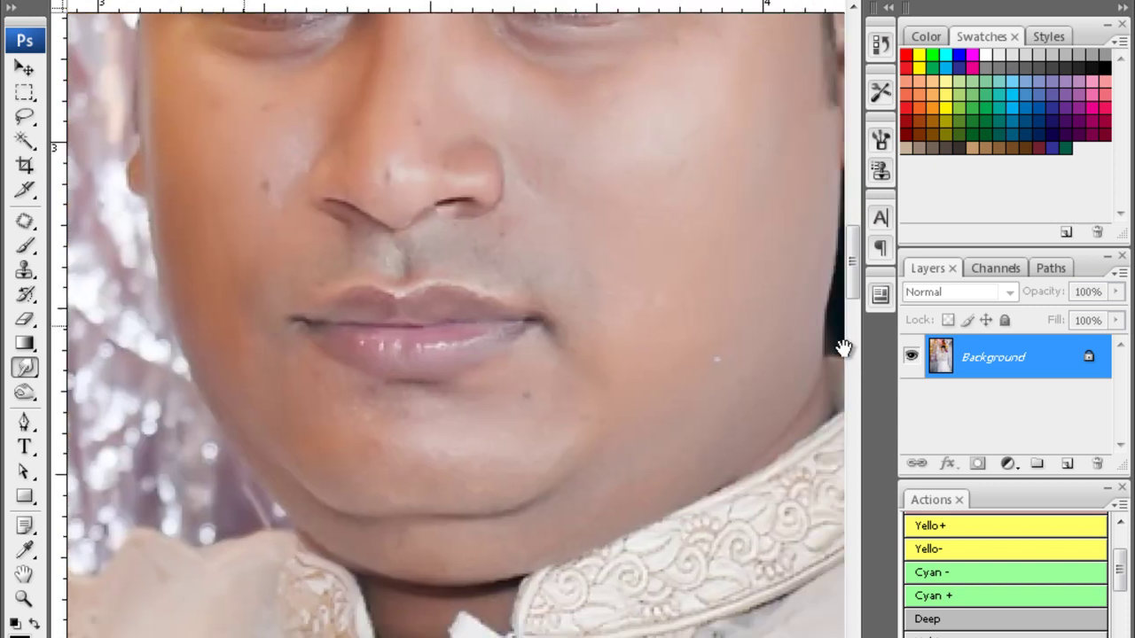
scroll(593, 345, "up", 2)
scroll(593, 344, "right", 2)
- Select the facial skin and brighten it with a raised Curves point, then fit the photo
key("w")
left_click(568, 284)
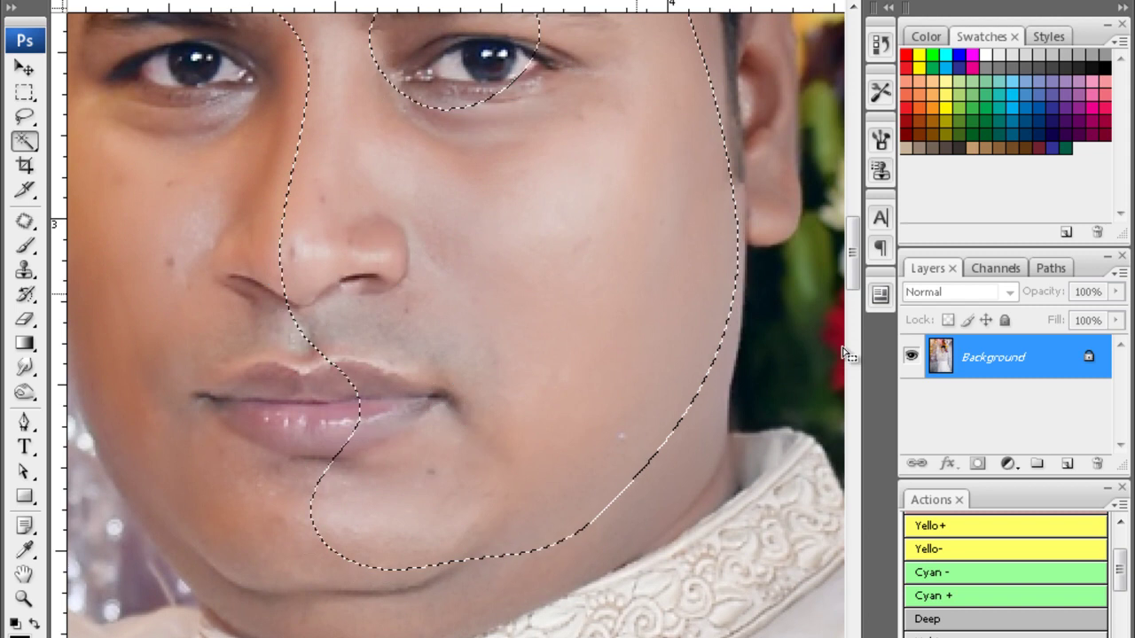
key("ctrl+m")
left_click_drag(844, 354, 843, 272)
key("Return")
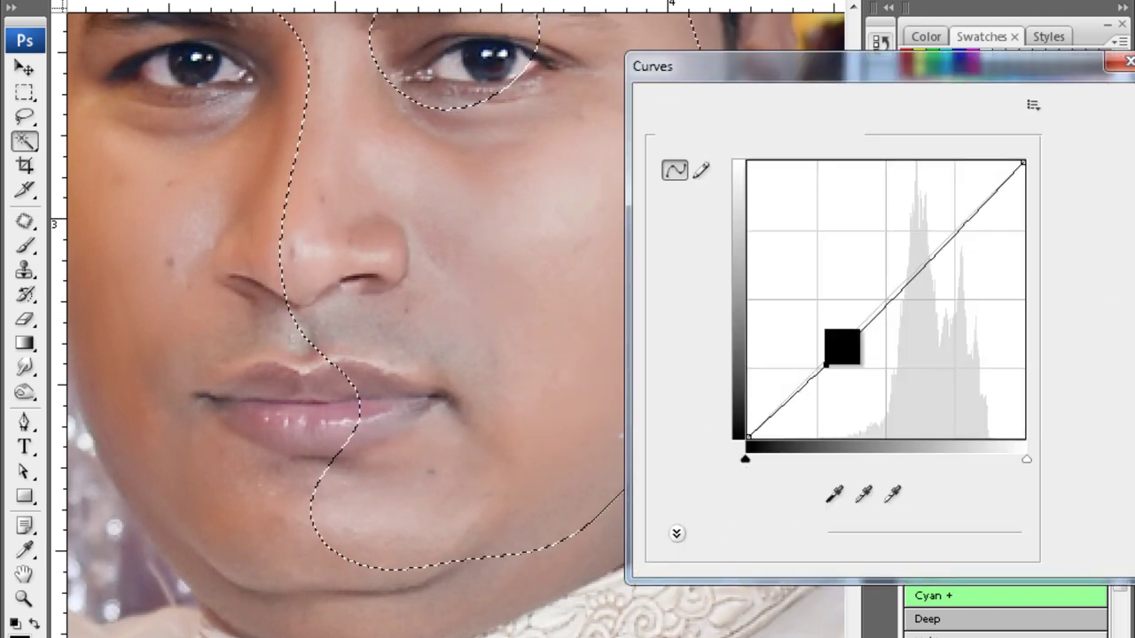
key("ctrl+0")
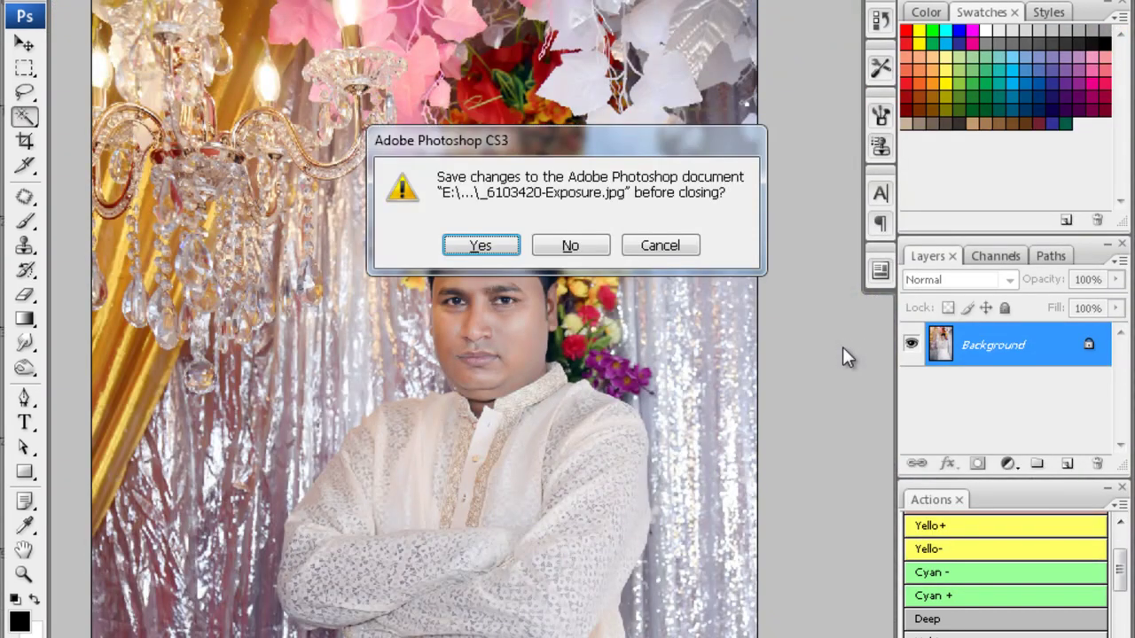
- Apply Noiseware noise reduction, rotate the portrait upright, and feather a face selection
key("c")
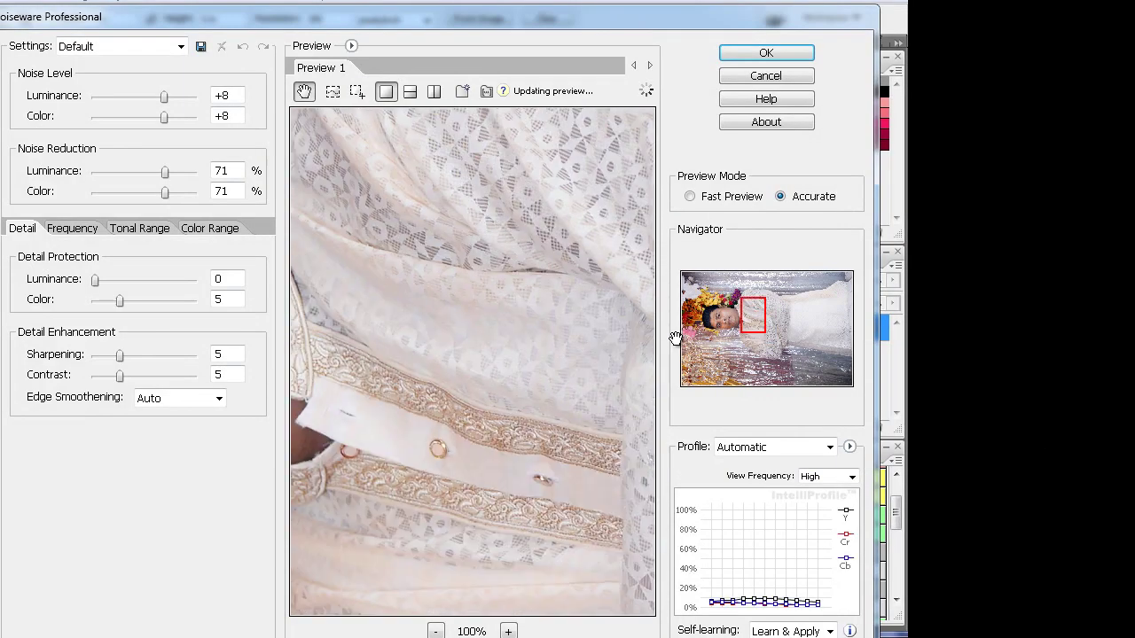
key("Return")
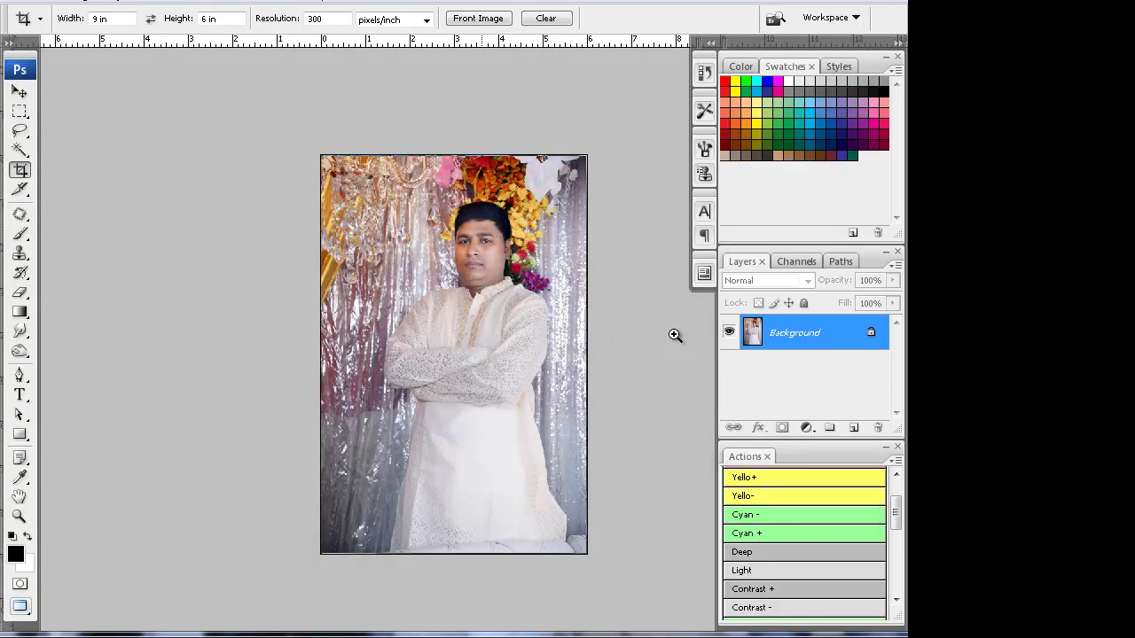
key("ctrl+plus")
key("ctrl+plus")
key("ctrl+plus")
key("w")
key("ctrl+alt+d")
key("Return")
key("ctrl+d")
- Smooth the man's cheek and facial skin with the Blur and Smudge tools
key("ctrl+plus")
key("ctrl+plus")
key("ctrl+minus")
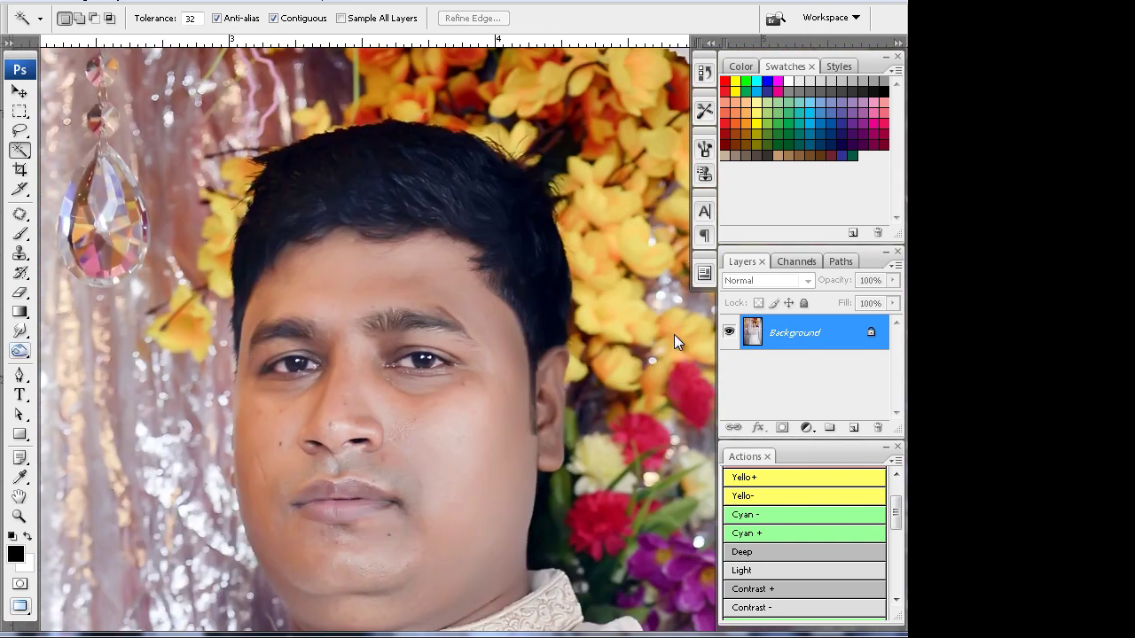
key("shift+r")
scroll(255, 416, "down", 1)
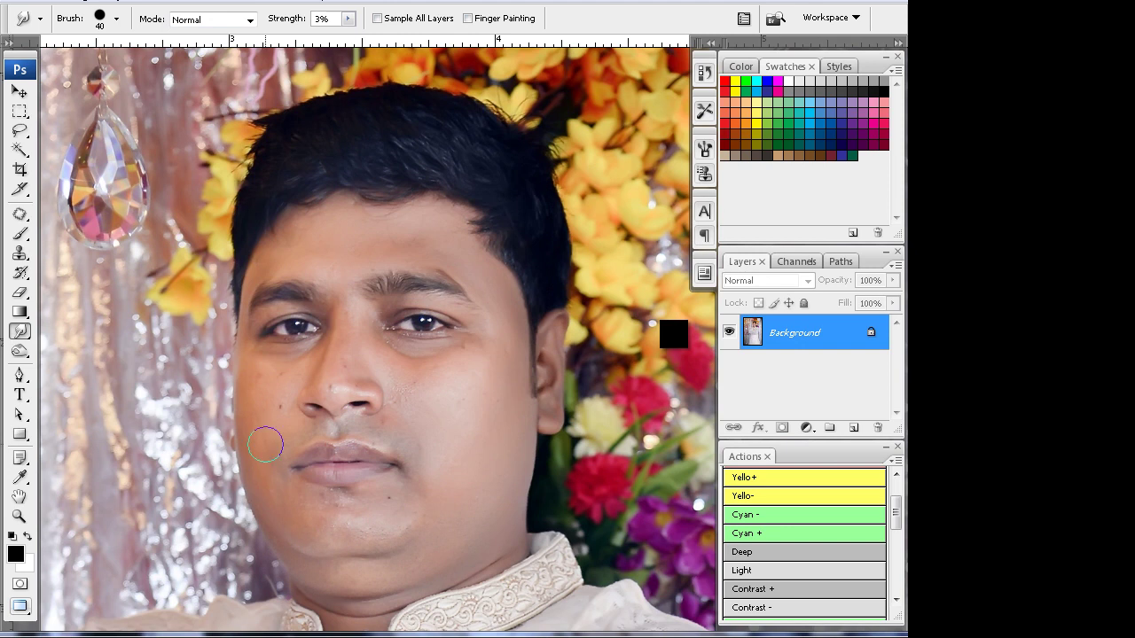
left_click_drag(674, 335, 626, 333)
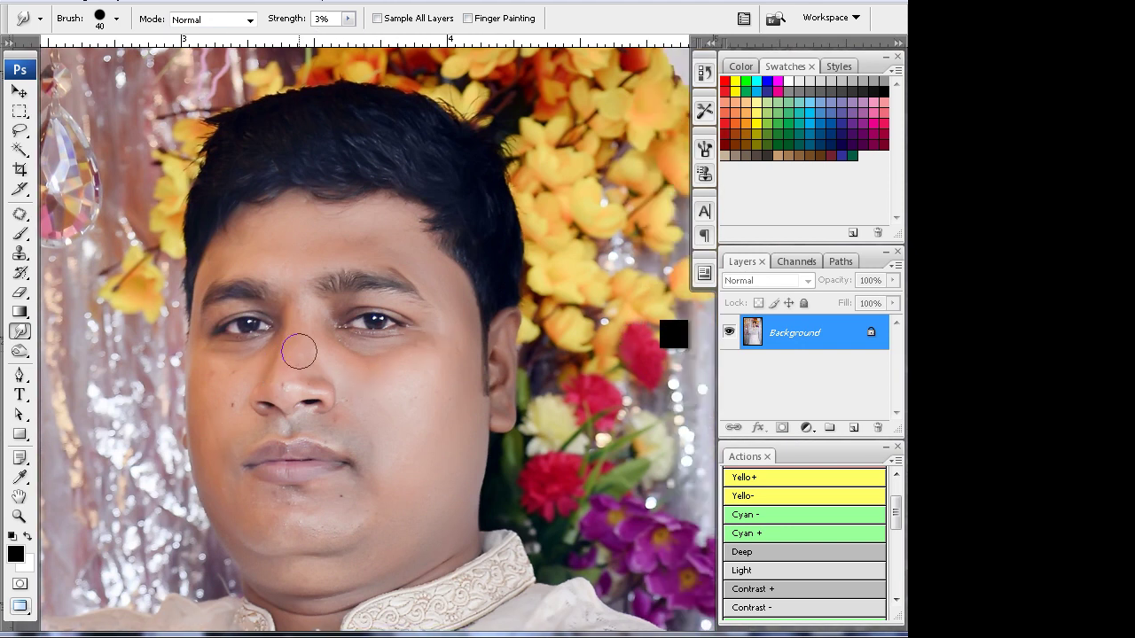
scroll(298, 352, "up", 1)
scroll(406, 292, "down", 3)
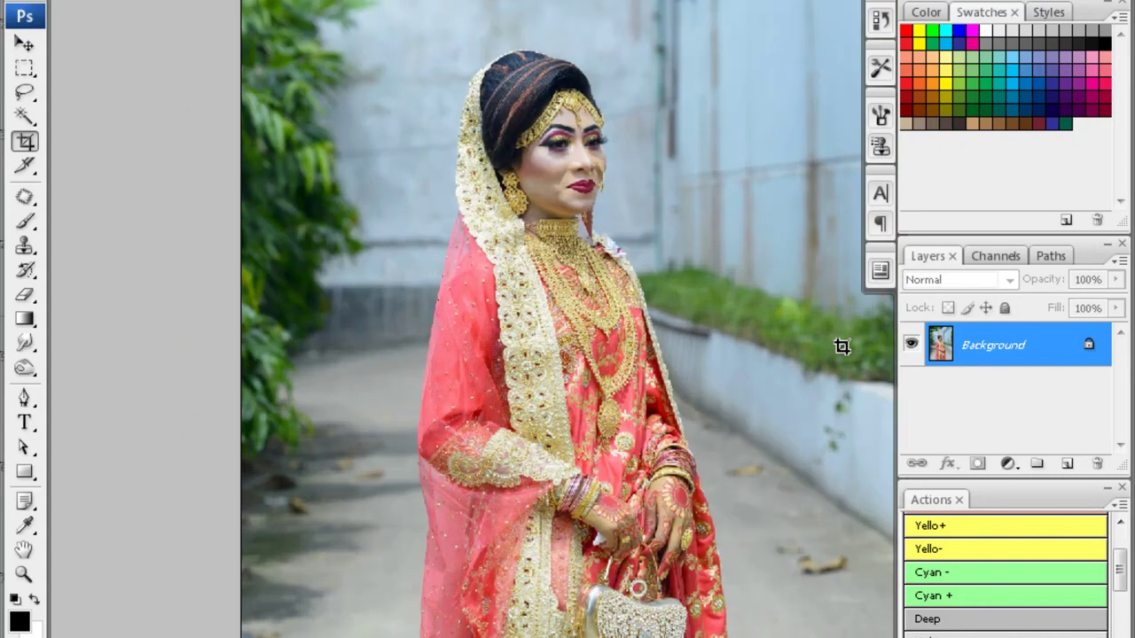
- Select and feather the bride's face, then apply noise reduction to it
key("w")
key("alt+ctrl+d")
key("Return")
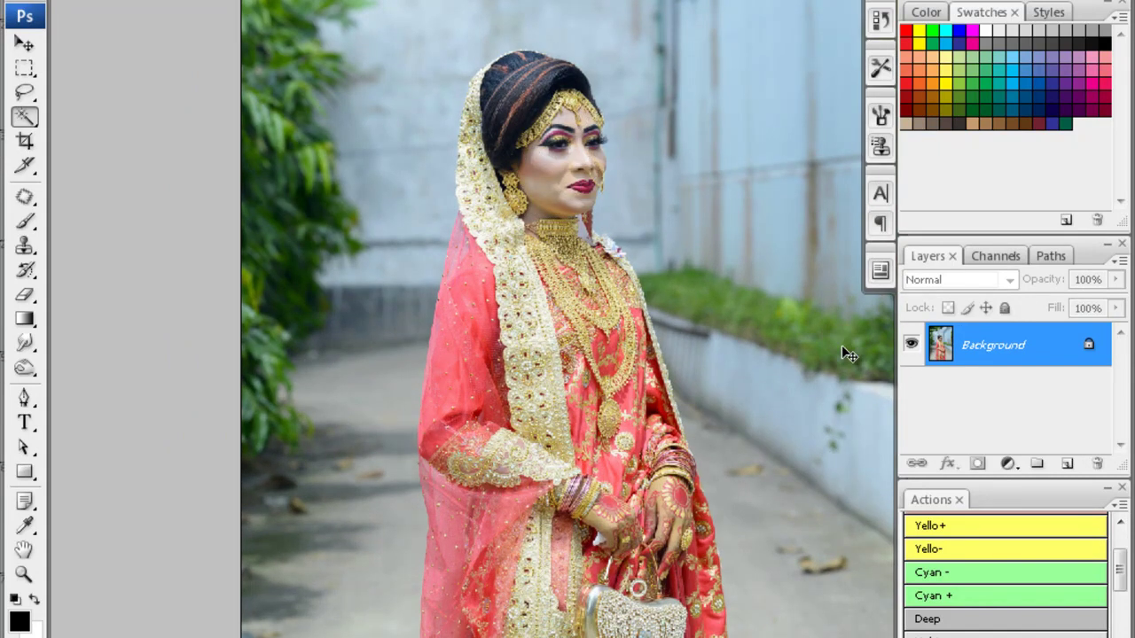
key("ctrl+alt+f")
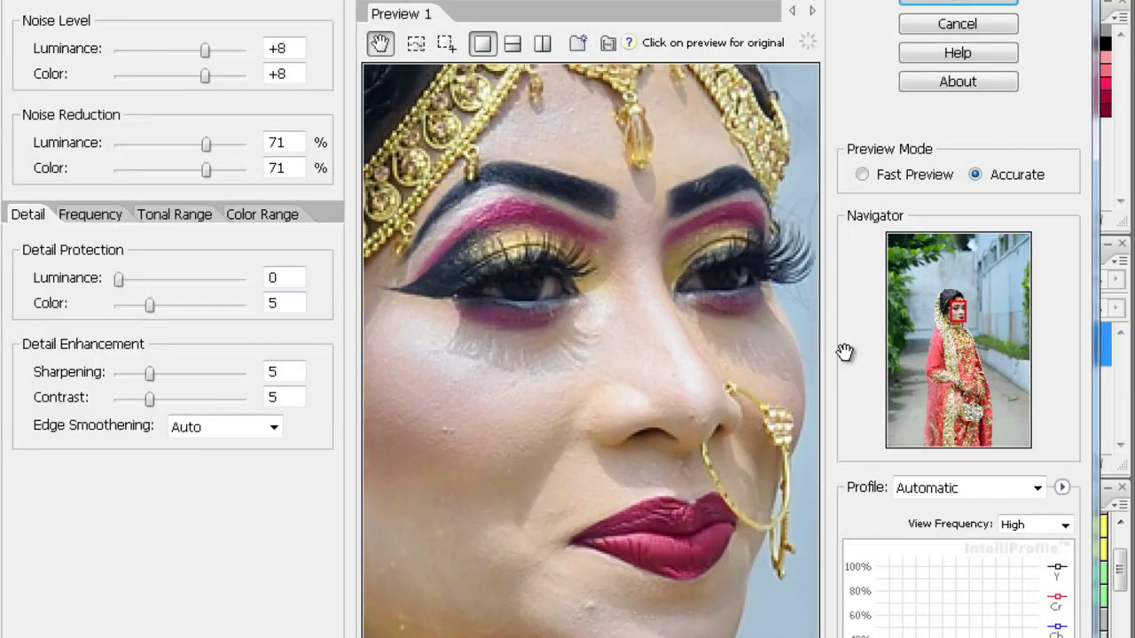
key("Return")
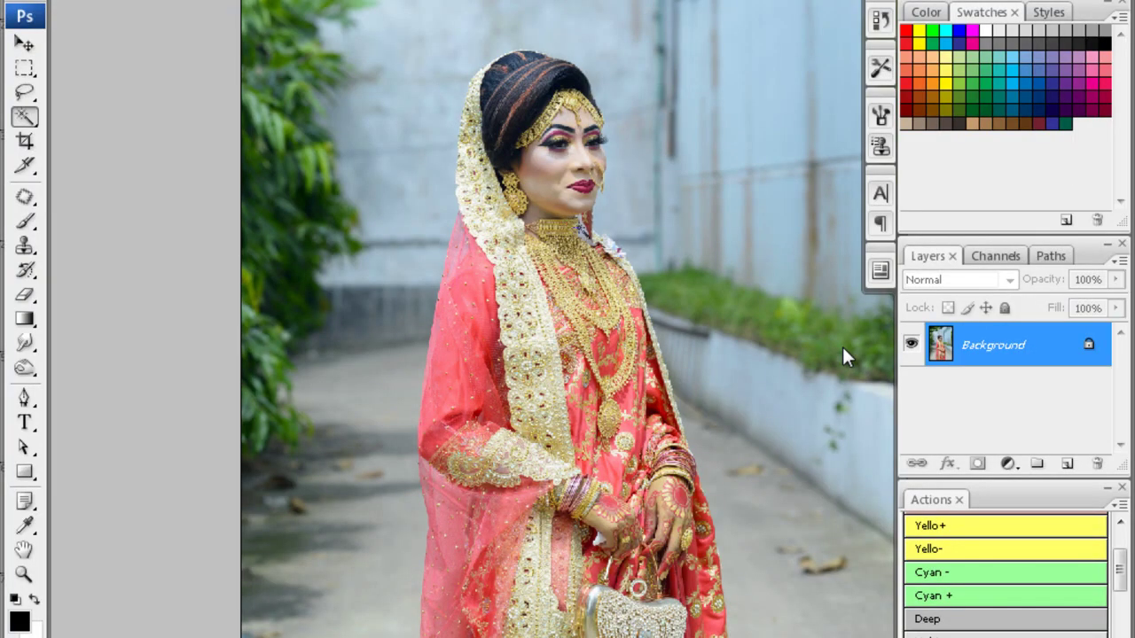
- Soften the bride's cheeks and chin with the Blur tool and pick the Dodge brush
key("ctrl+plus")
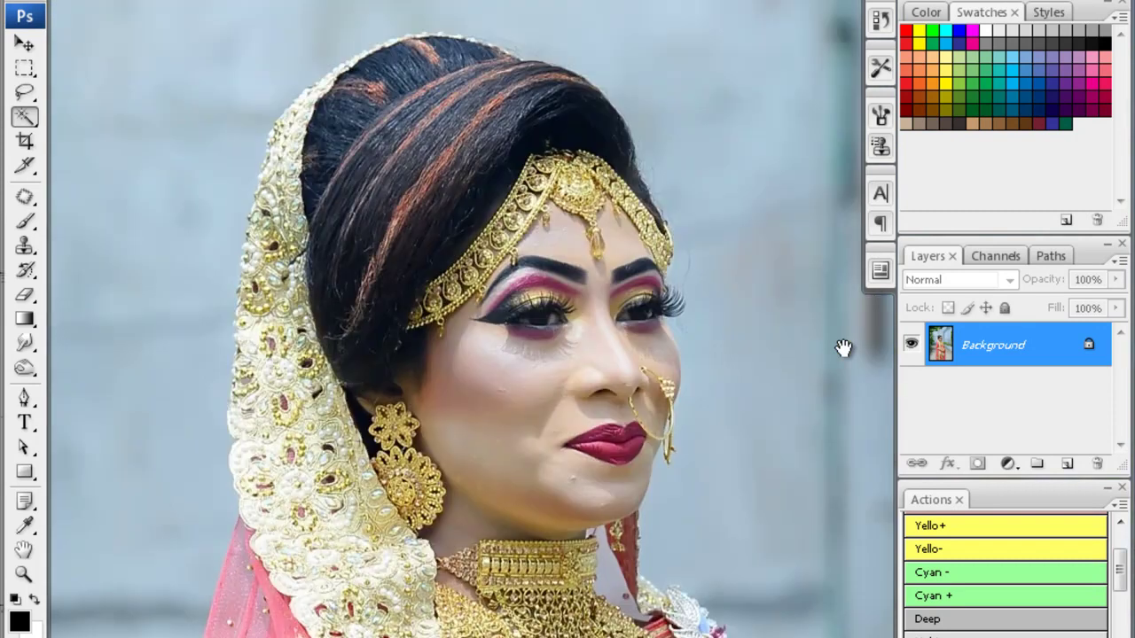
left_click(25, 343)
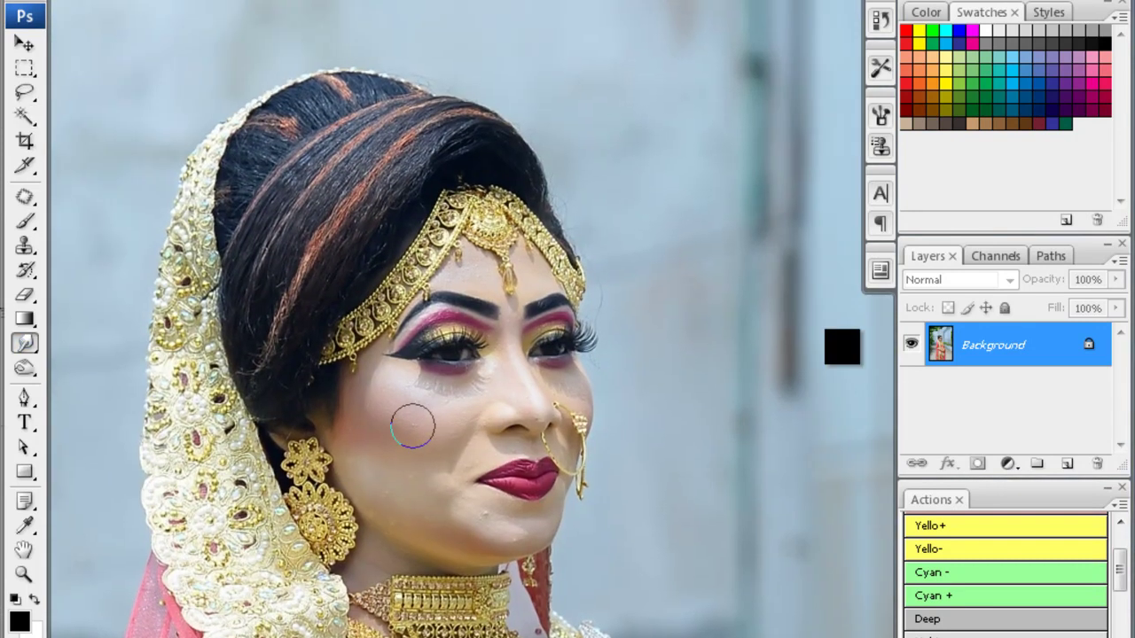
scroll(525, 416, "down", 2)
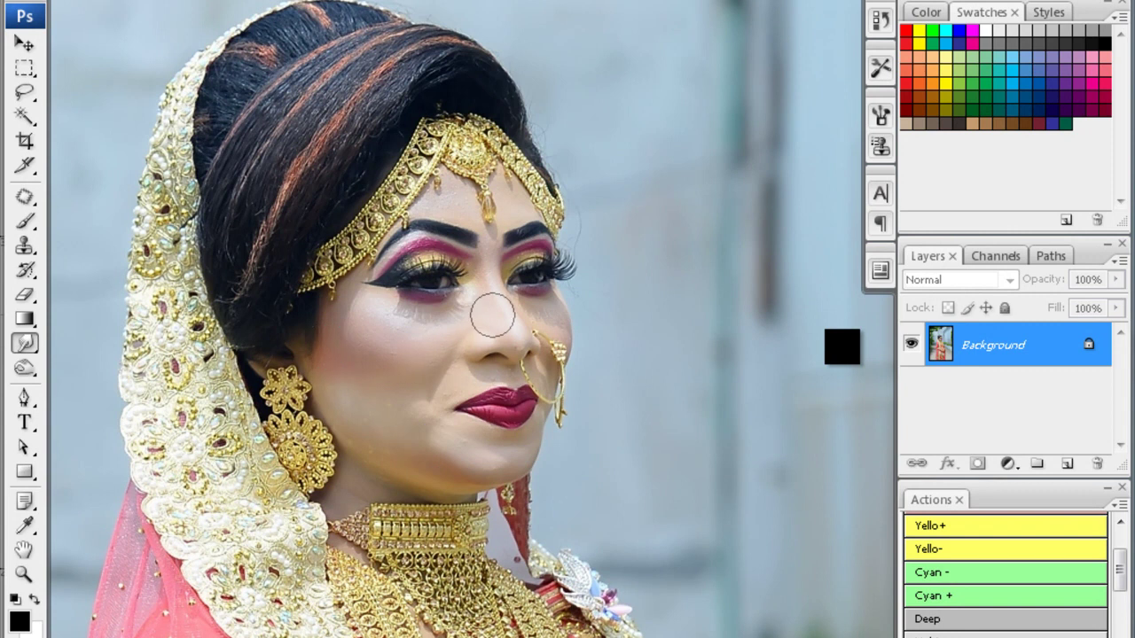
scroll(396, 405, "down", 2)
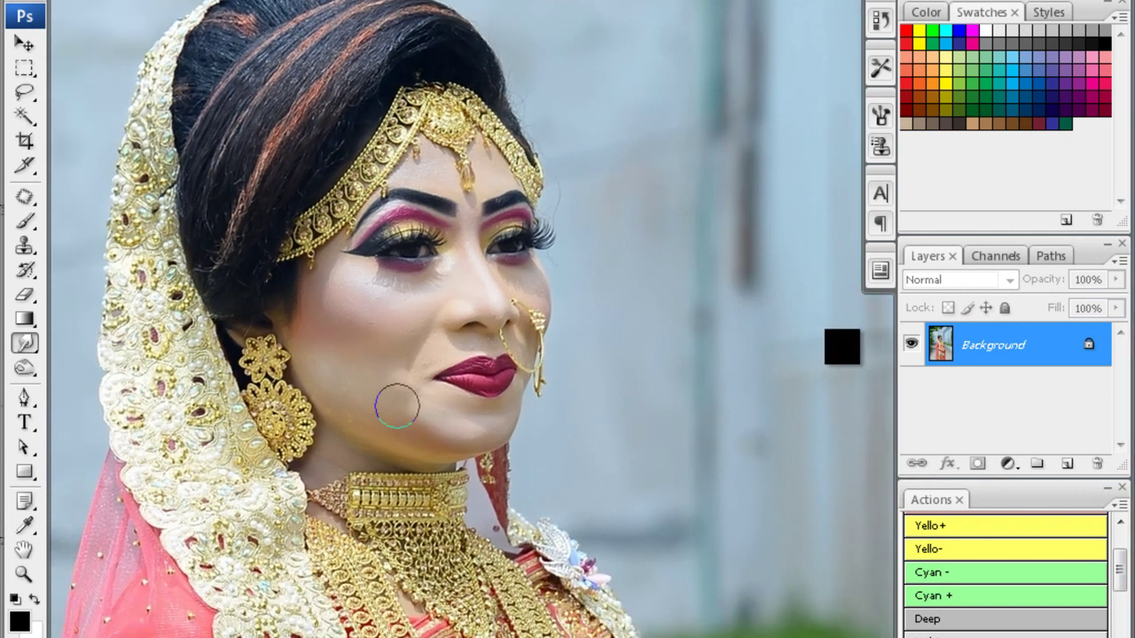
key("ctrl+0")
key("o")
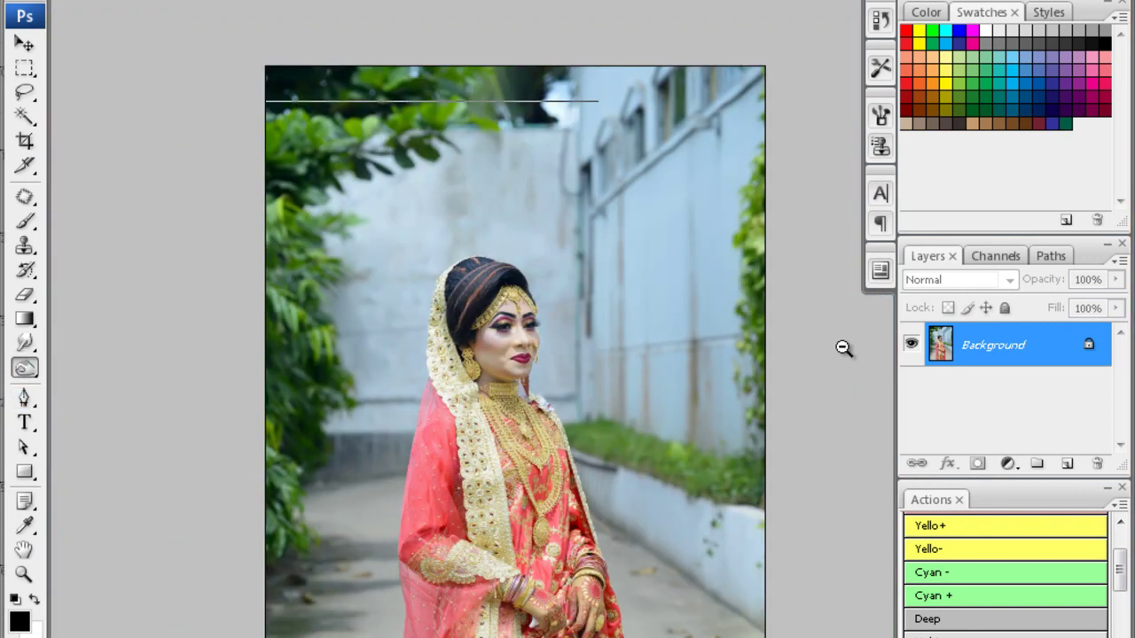
left_click(842, 347, "alt")
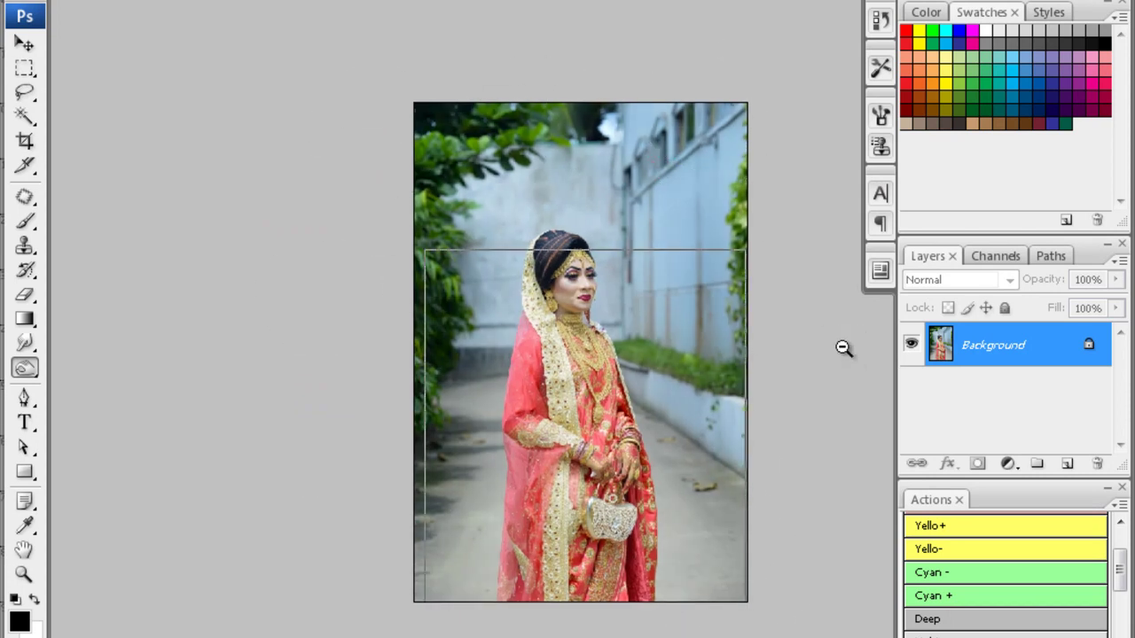
- Crop the garden bride portrait and rotate it upright
key("c")
key("ctrl+minus")
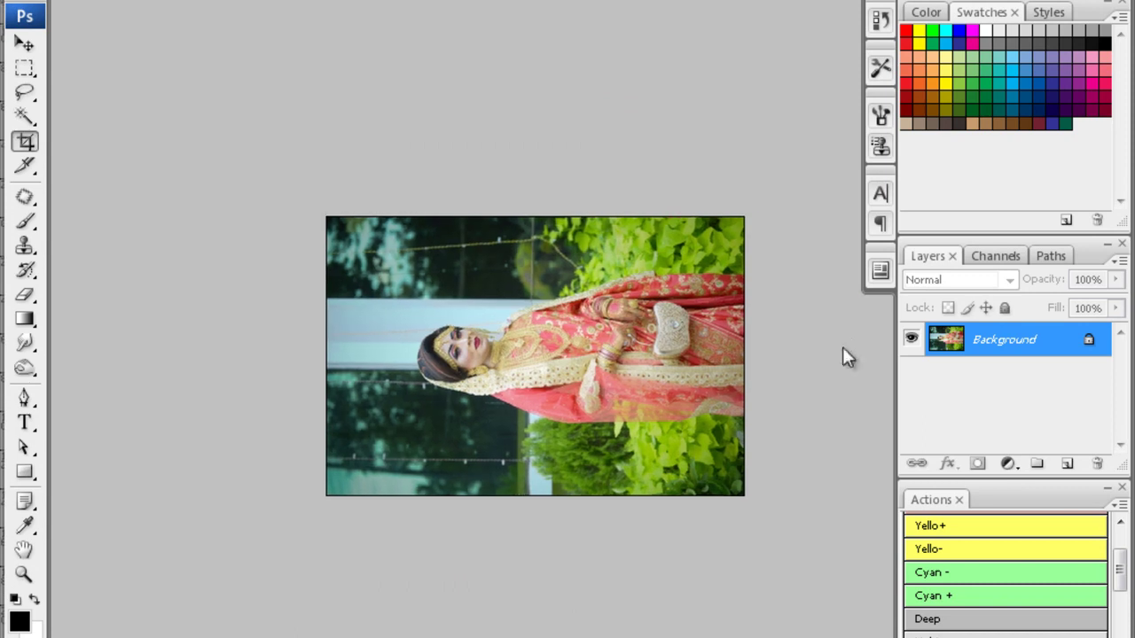
key("ctrl+minus")
key("ctrl+plus")
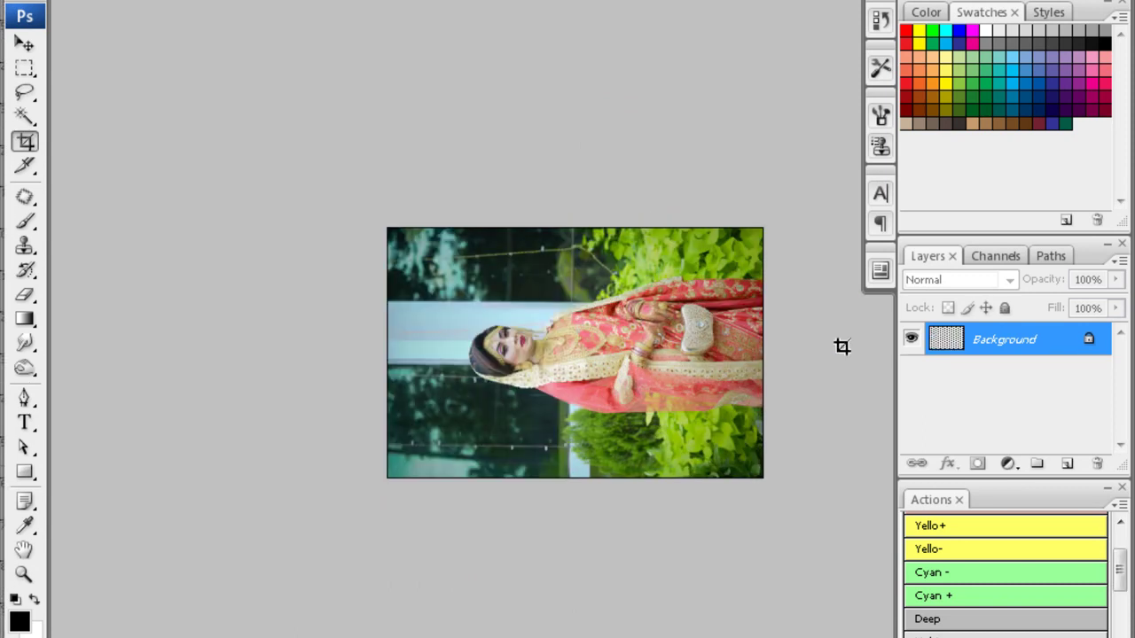
key("ctrl+plus")
key("ctrl+plus")
key("ctrl+plus")
key("ctrl+minus")
key("ctrl+minus")
key("ctrl+minus")
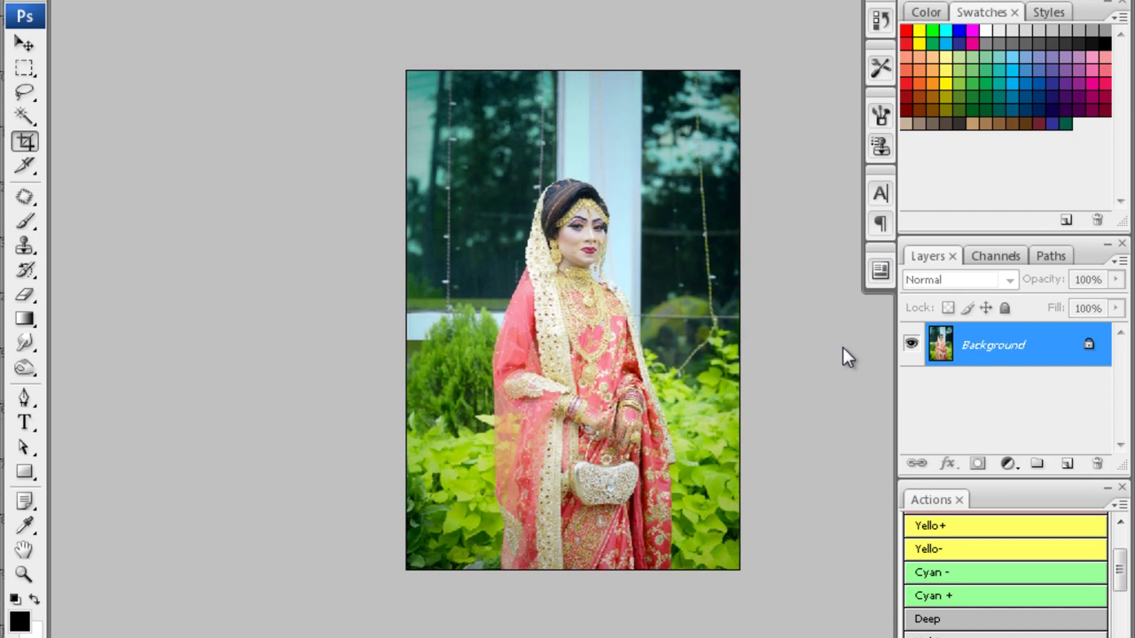
key("r")
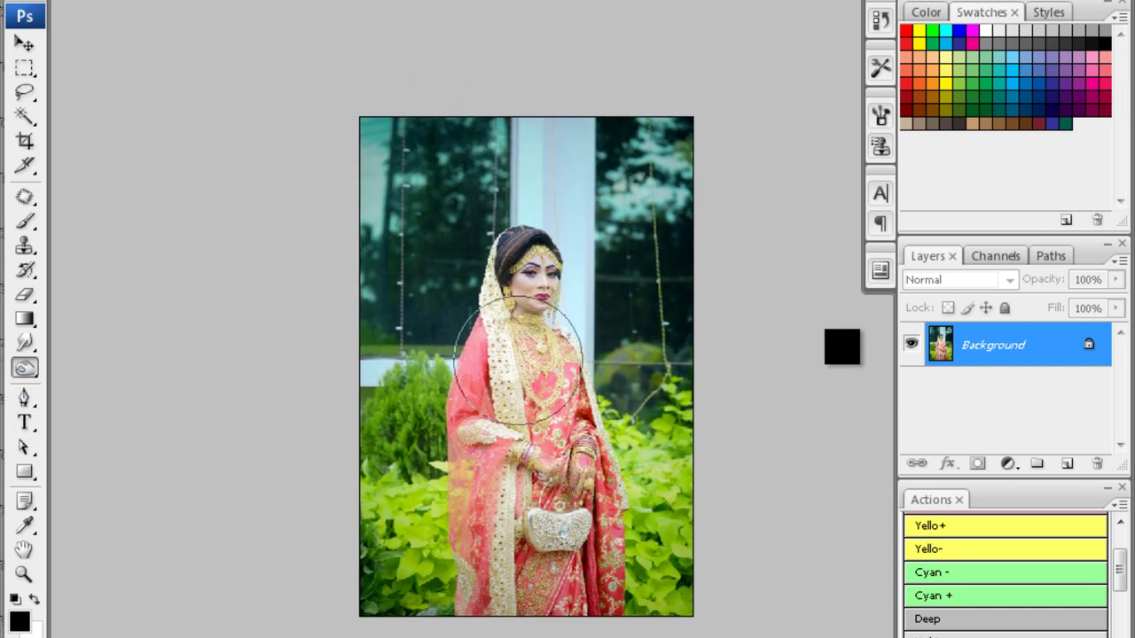
left_click_drag(510, 266, 498, 205)
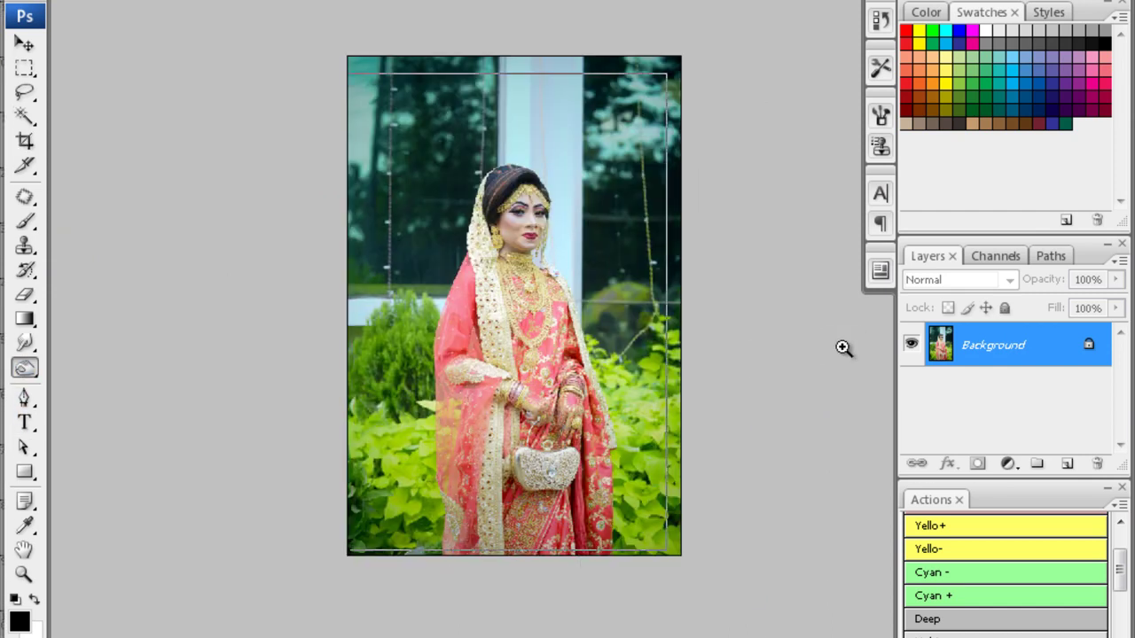
- Apply Noiseware noise reduction to the bride portrait
key("ctrl+alt+f")
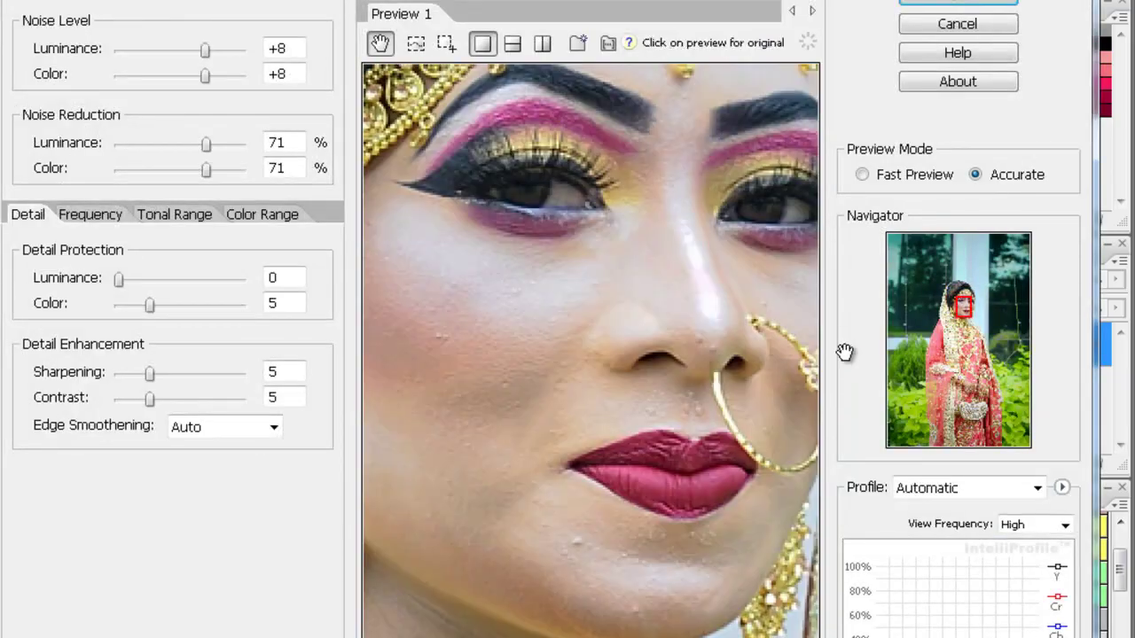
key("Return")
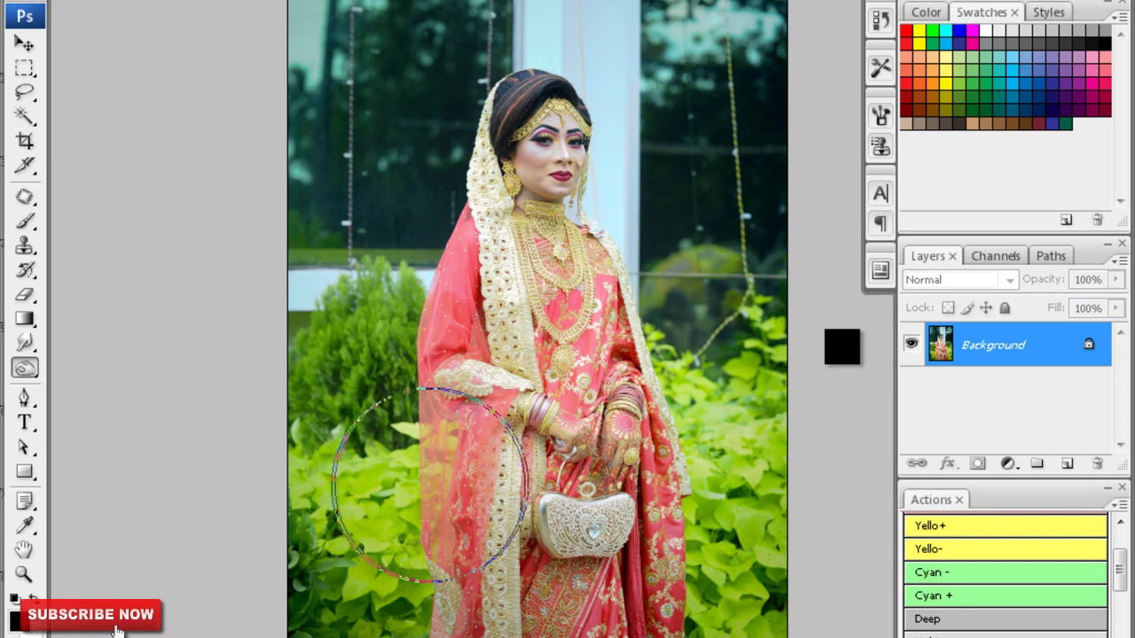
scroll(843, 347, "up", 3)
scroll(844, 348, "down", 2)
scroll(843, 348, "up", 1)
scroll(843, 348, "up", 1)
scroll(843, 348, "up", 1)
scroll(843, 347, "up", 1)
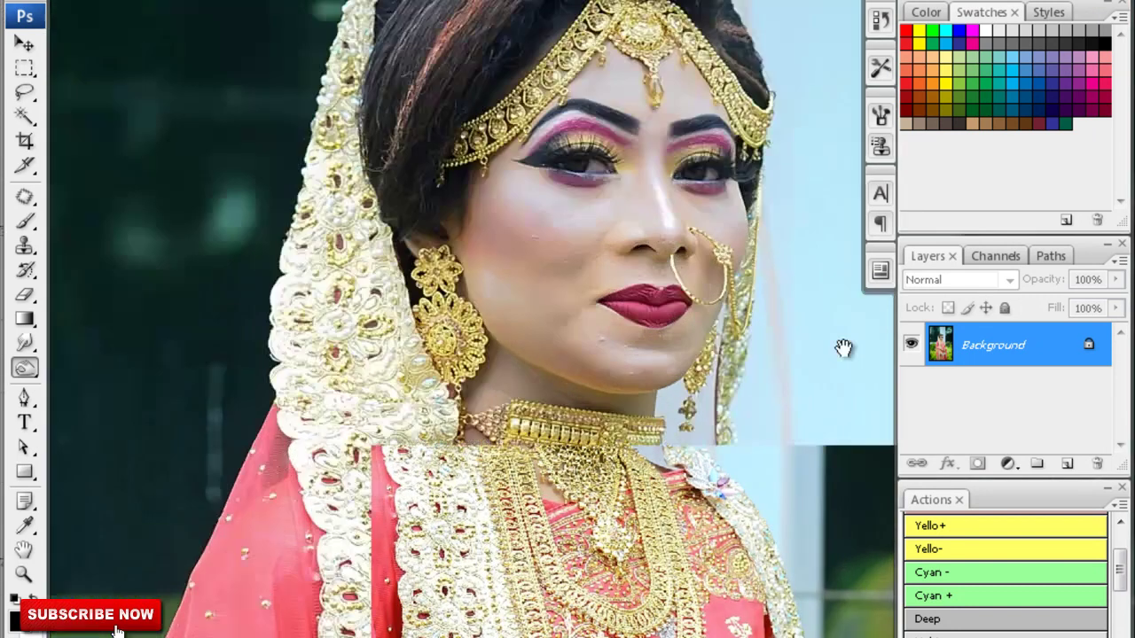
scroll(842, 346, "up", 5)
scroll(843, 346, "up", 1)
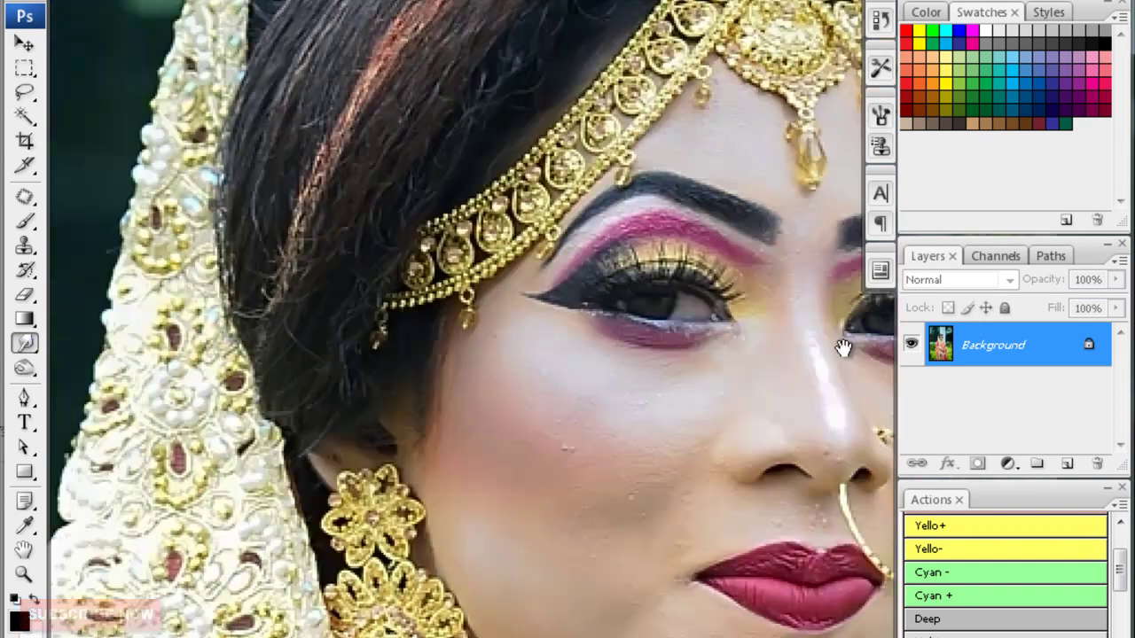
scroll(842, 346, "up", 1)
- Soften the bride's skin with the Blur tool and clone out blemishes with Clone Stamp
key("r")
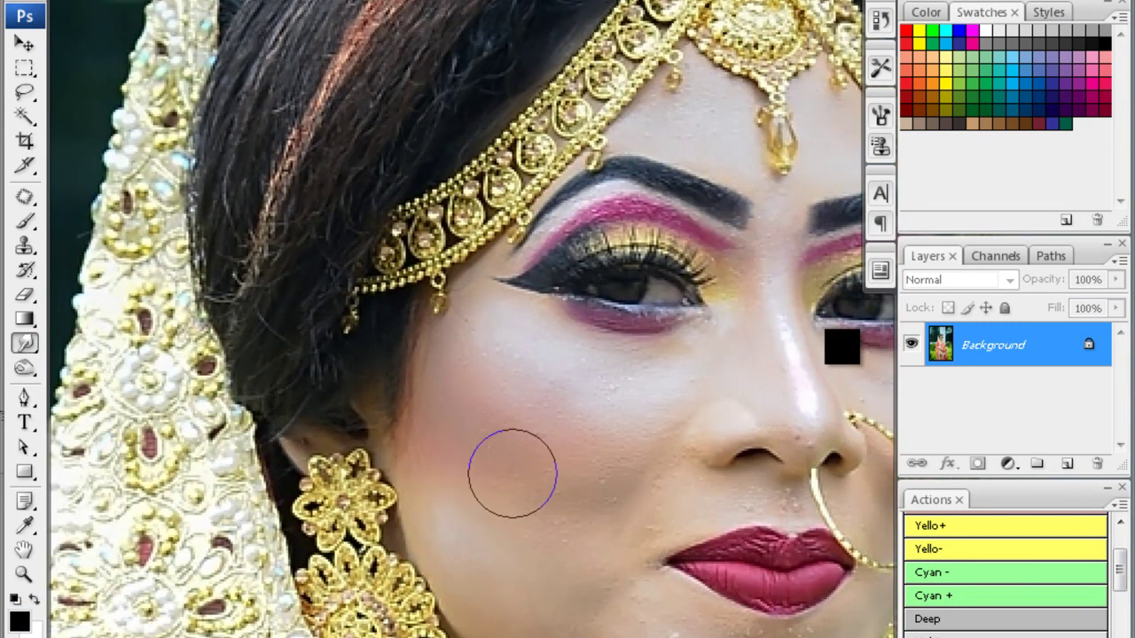
scroll(572, 441, "down", 5)
key("s")
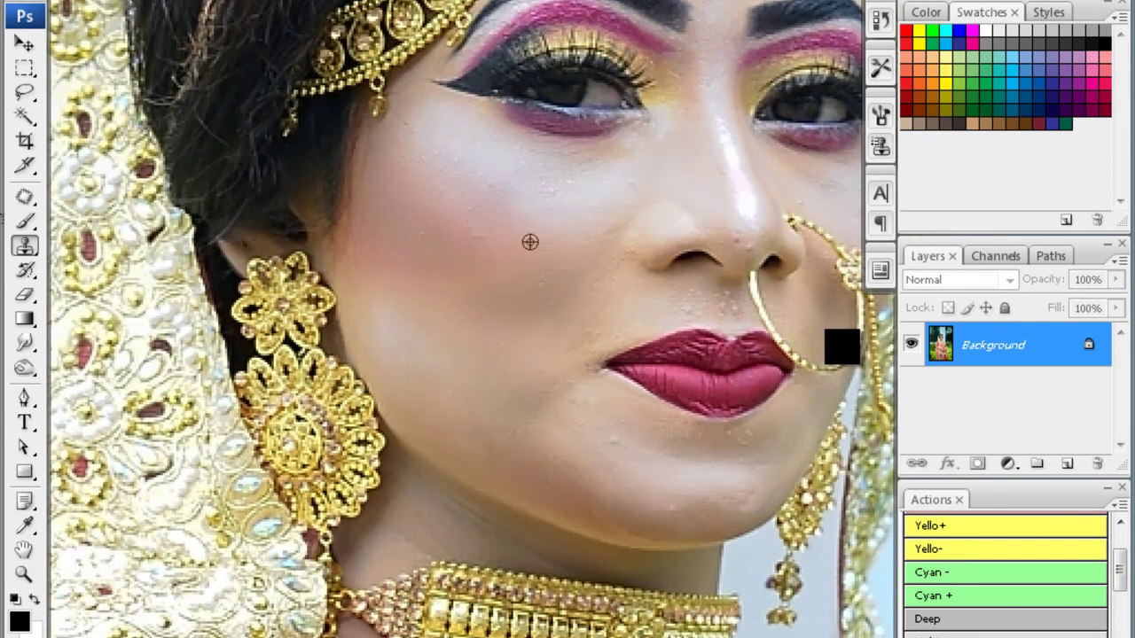
scroll(532, 372, "up", 2)
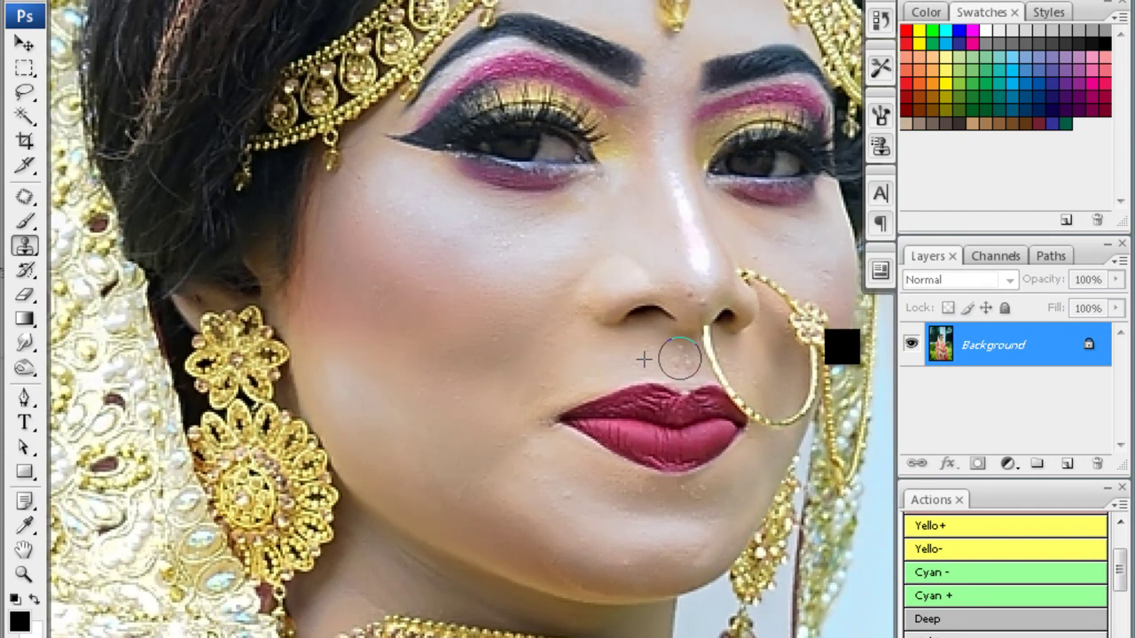
scroll(532, 328, "up", 3)
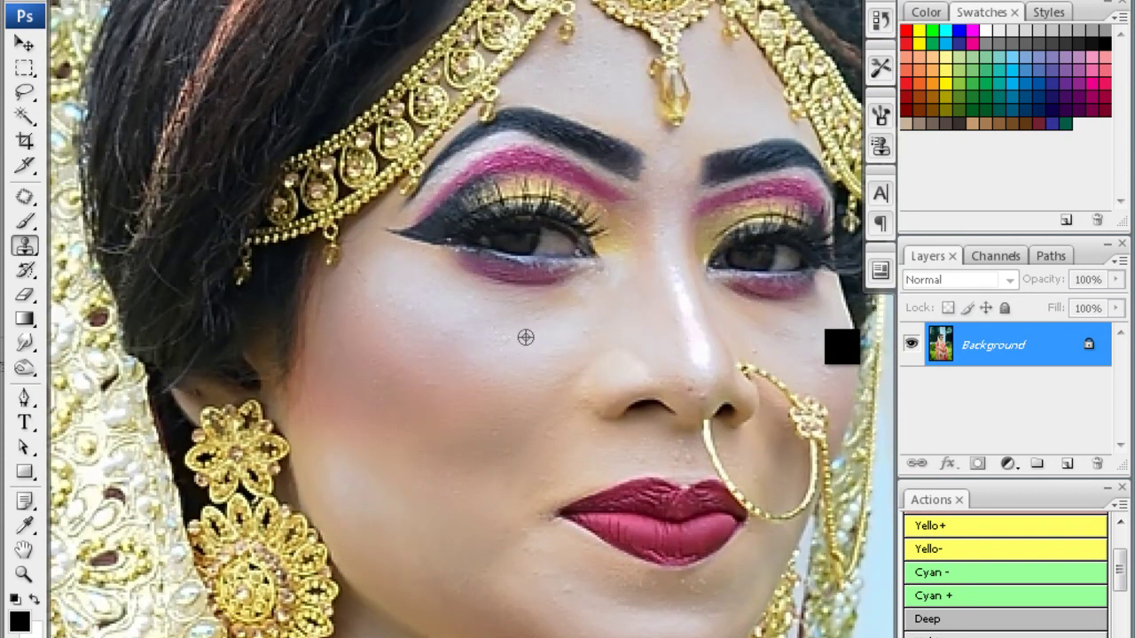
scroll(378, 321, "up", 1)
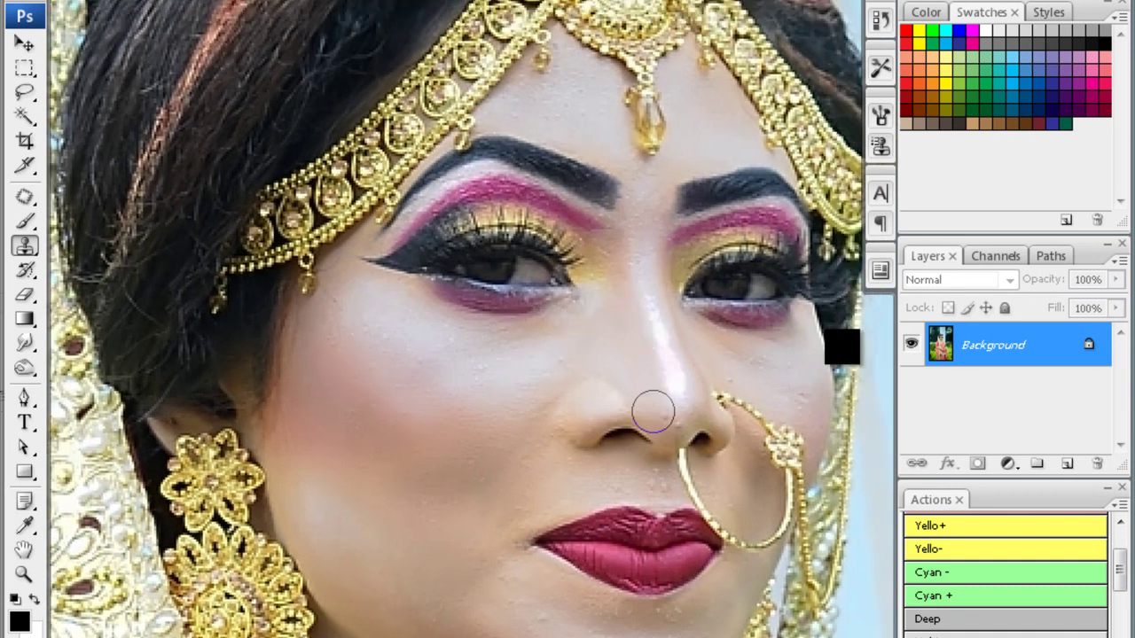
scroll(646, 354, "up", 1)
scroll(634, 328, "right", 3)
scroll(633, 328, "down", 1)
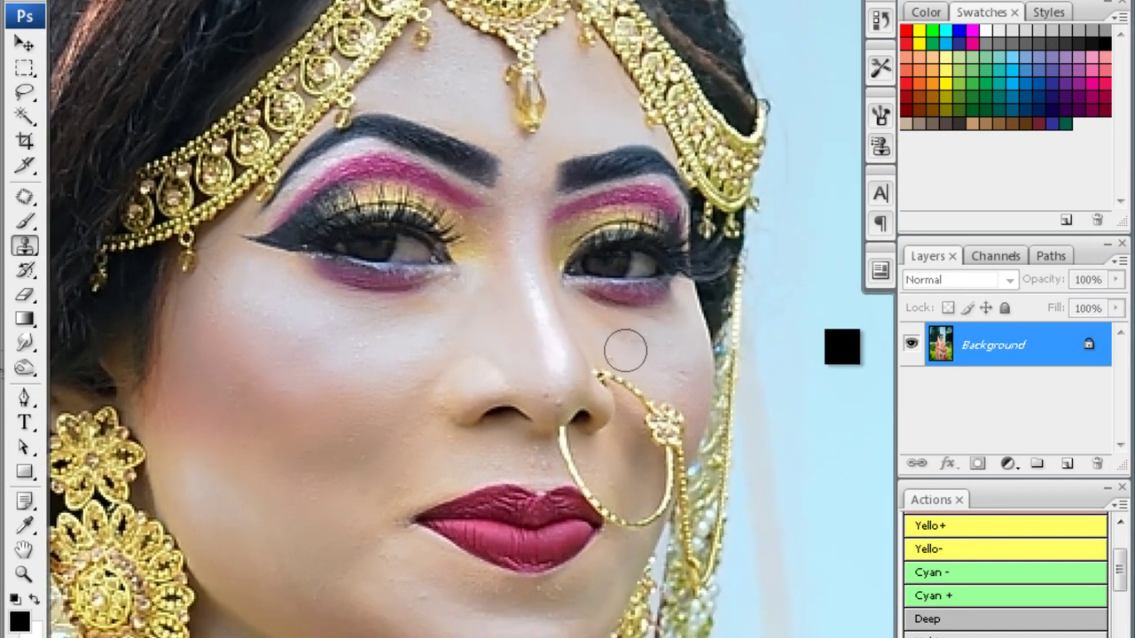
- Close the portrait, saving it as a JPEG at Quality 12 (Maximum)
key("ctrl+w")
key("Return")
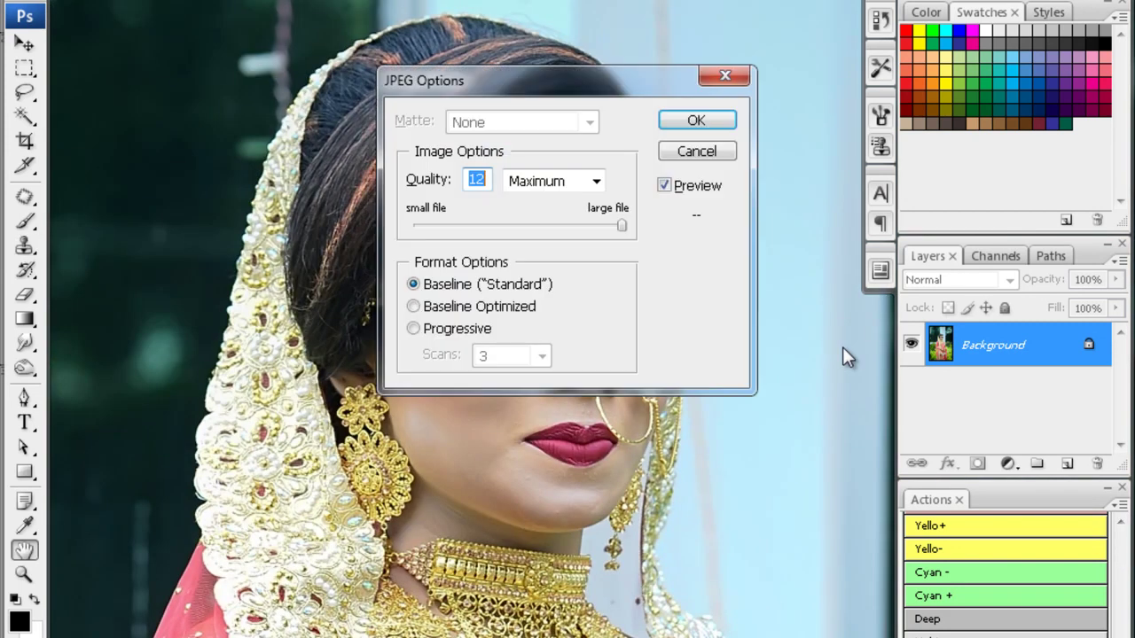
key("Return")
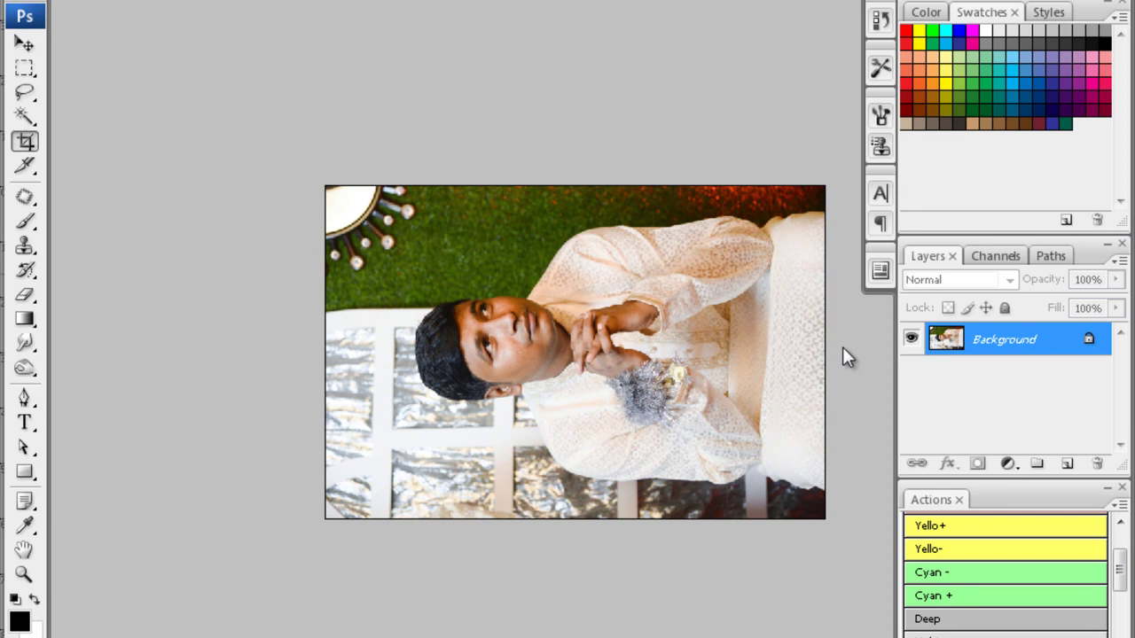
- Feather-select the groom's face and shirt, smooth it with the last filter, and apply Levels
key("ctrl+plus")
key("w")
left_click(535, 351)
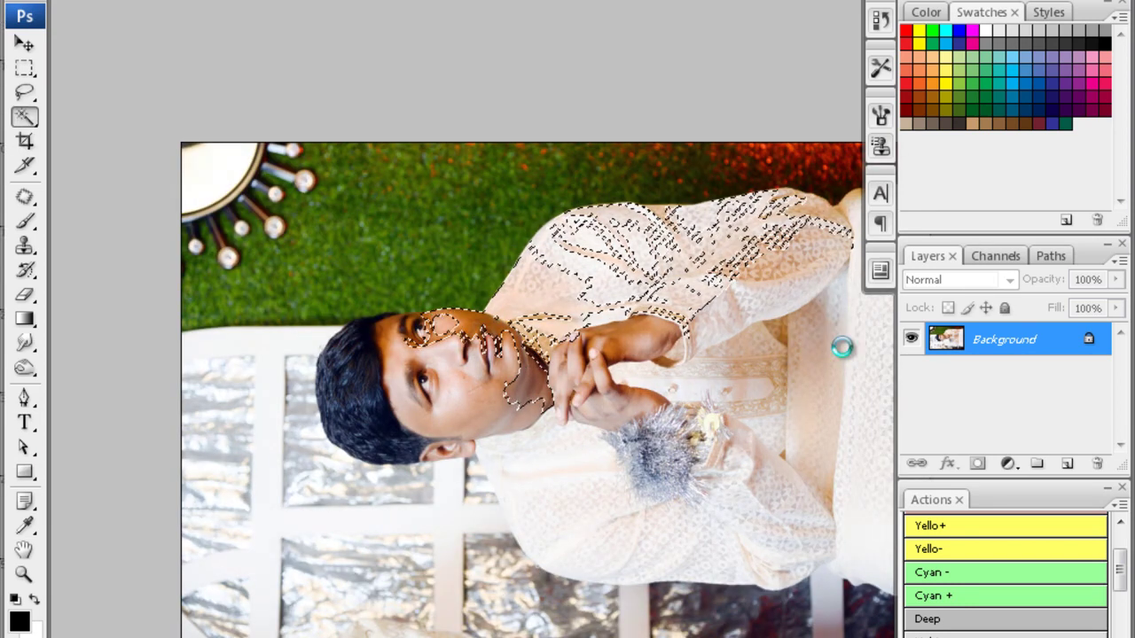
key("ctrl+alt+d")
key("Return")
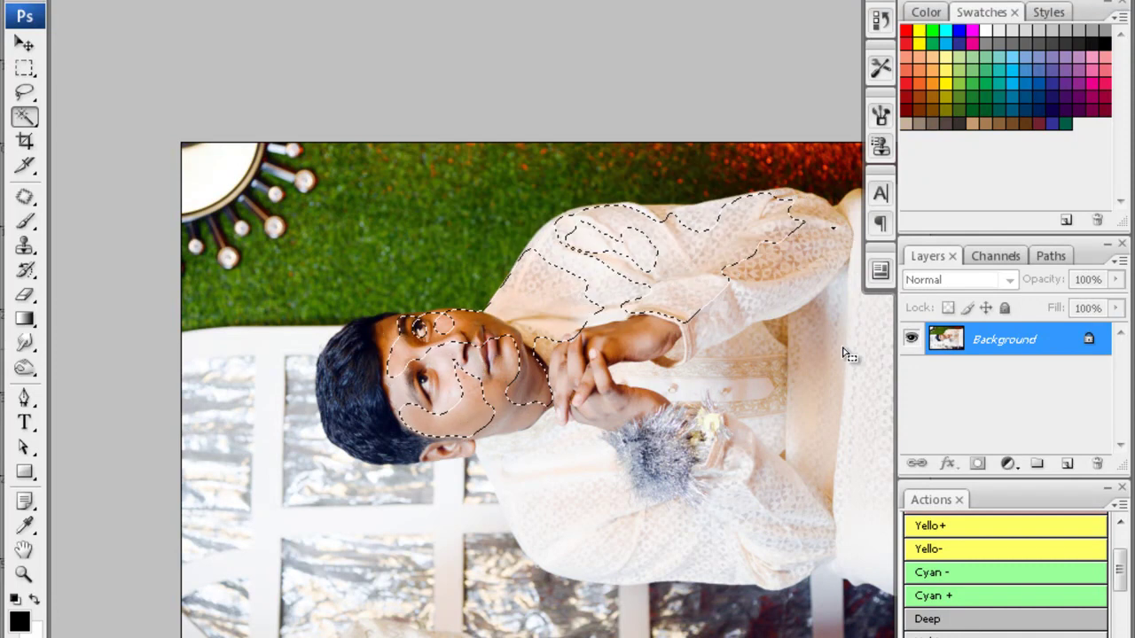
key("ctrl+f")
key("ctrl+d")
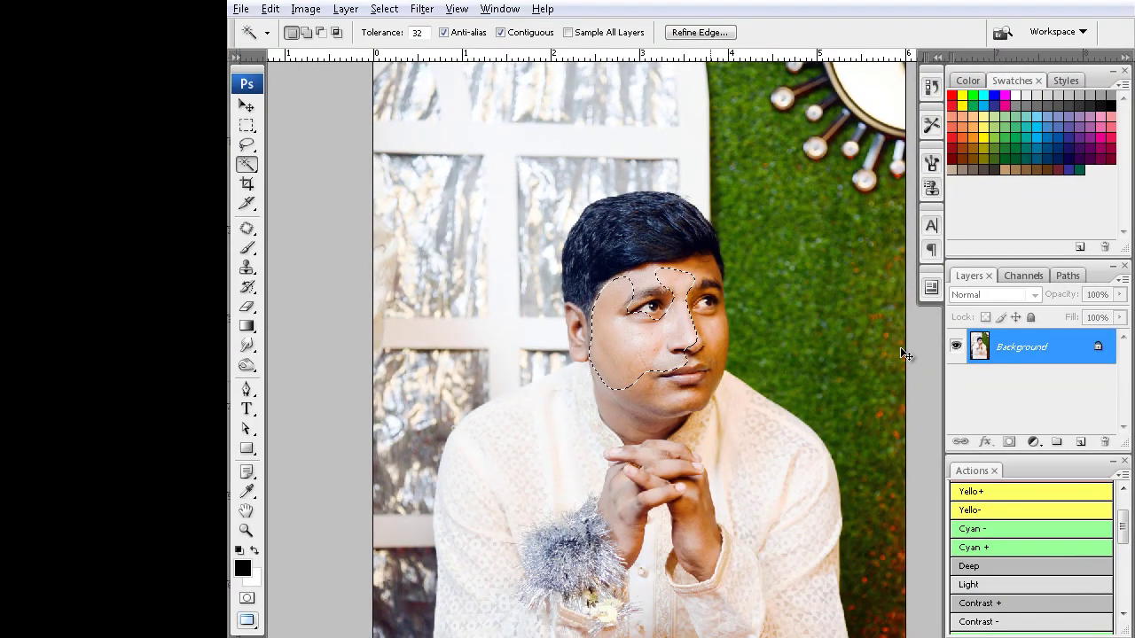
key("ctrl+l")
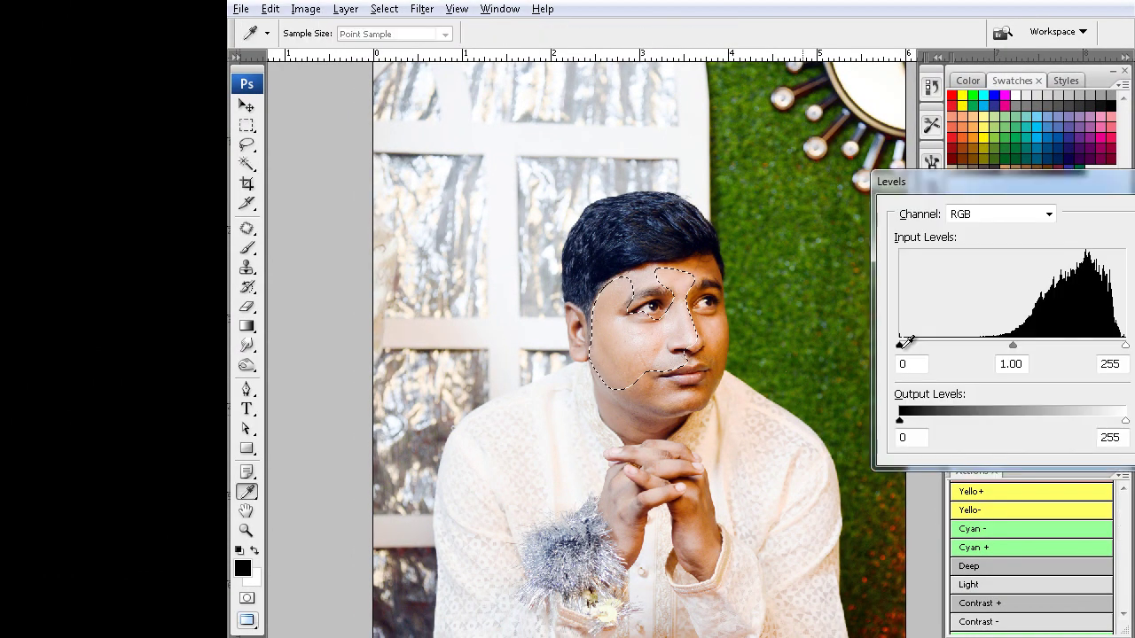
key("Return")
key("ctrl+d")
- Select the darker right cheek and forehead with a 2-pixel feather
key("ctrl+plus")
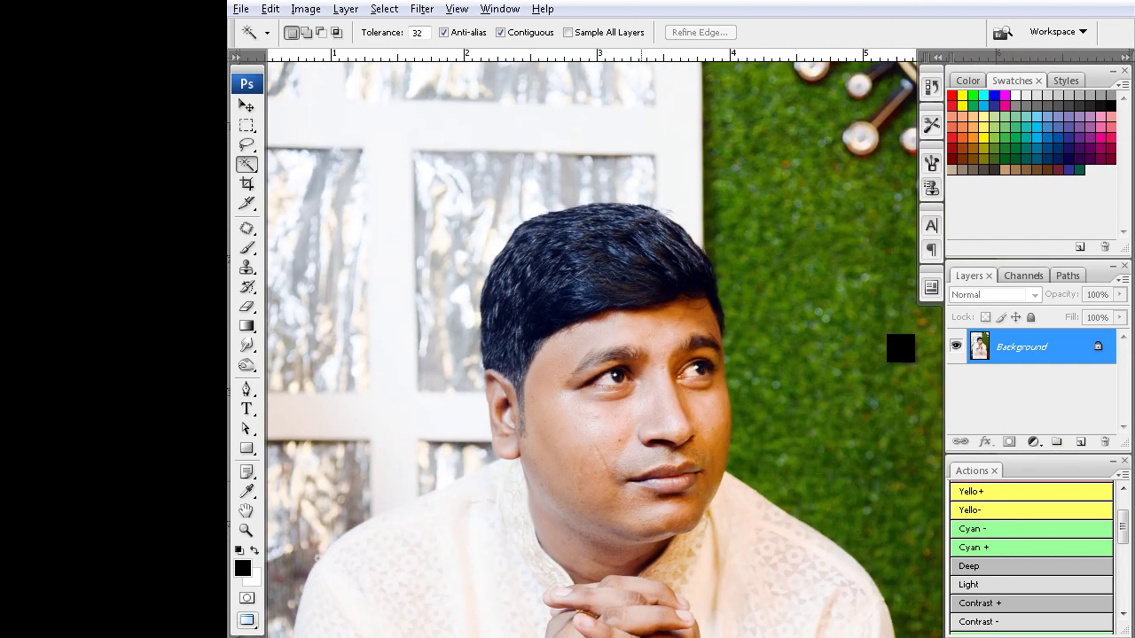
left_click(704, 461, "shift")
left_click(709, 330, "shift")
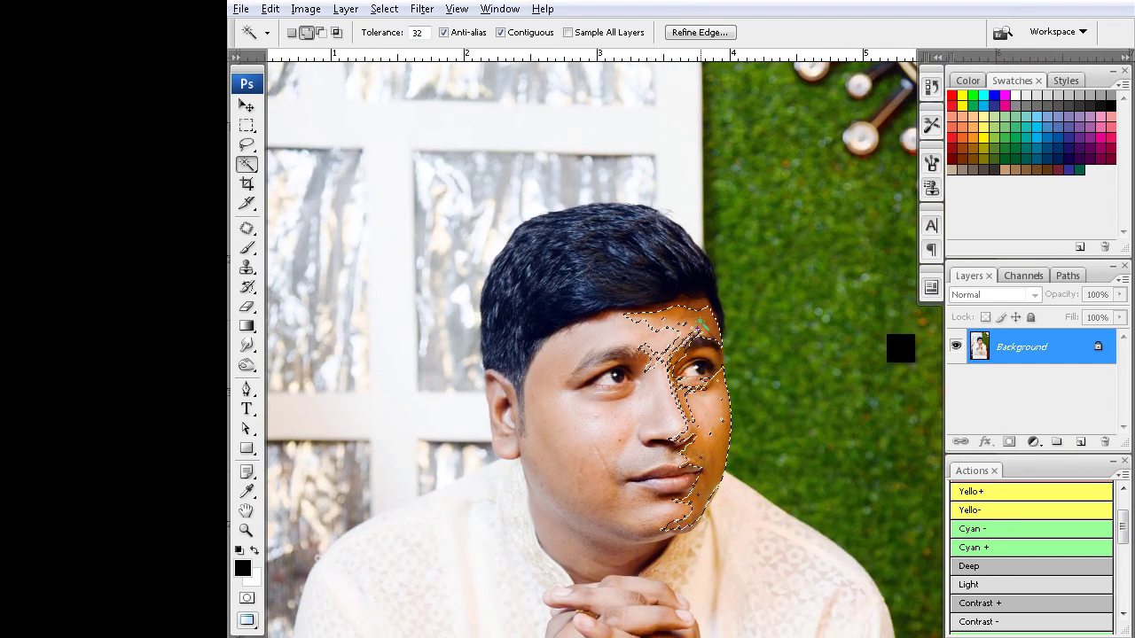
key("ctrl+alt+d")
type("2")
key("Return")
- Shift that area's midtones to Cyan/Red -33 and Yellow/Blue +35 in Color Balance
key("ctrl+b")
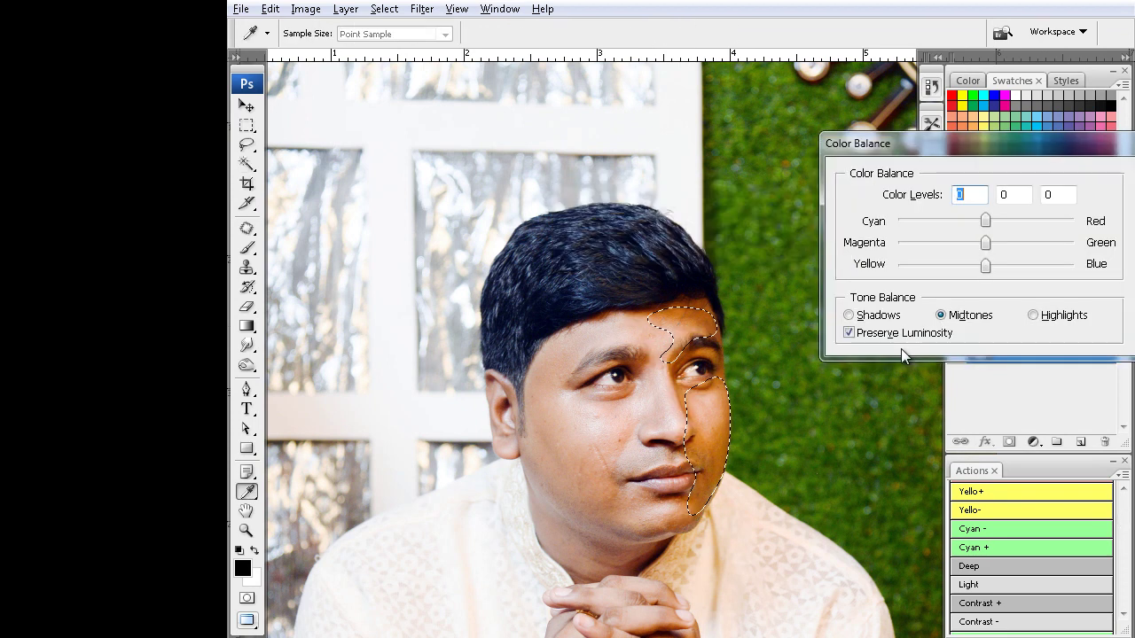
key("Down")
key("Down")
key("Down")
key("Down")
key("Down")
key("Down")
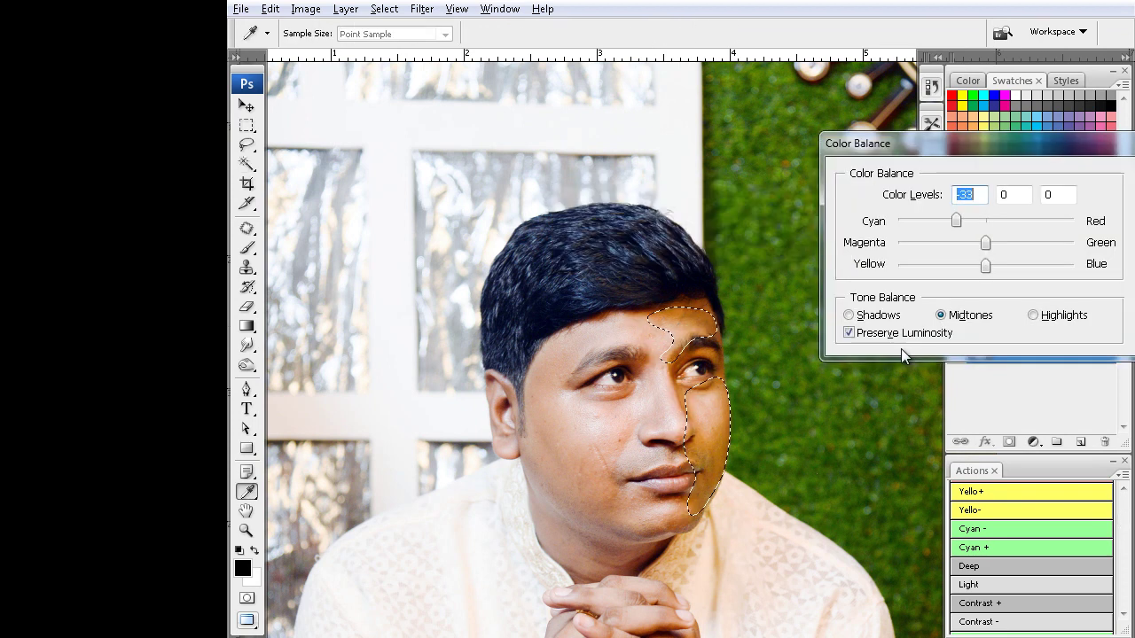
key("Tab")
key("Tab")
key("Up")
key("Up")
key("Up")
key("Up")
key("Up")
key("Up")
key("Up")
key("Up")
key("Up")
key("Return")
key("w")
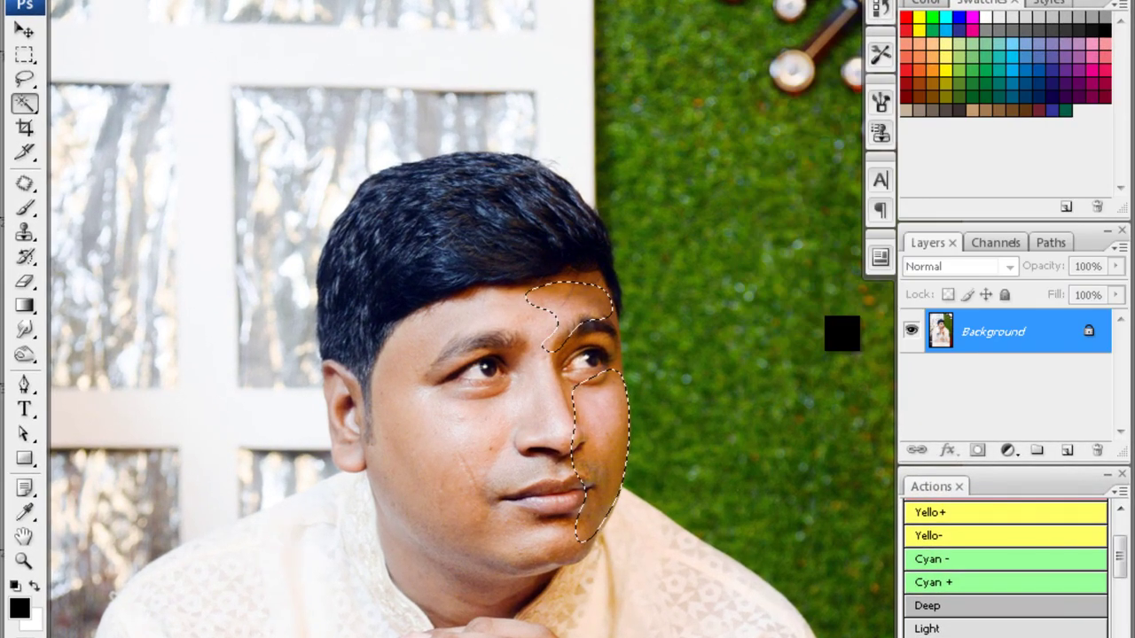
key("ctrl+d")
scroll(541, 355, "down", 2)
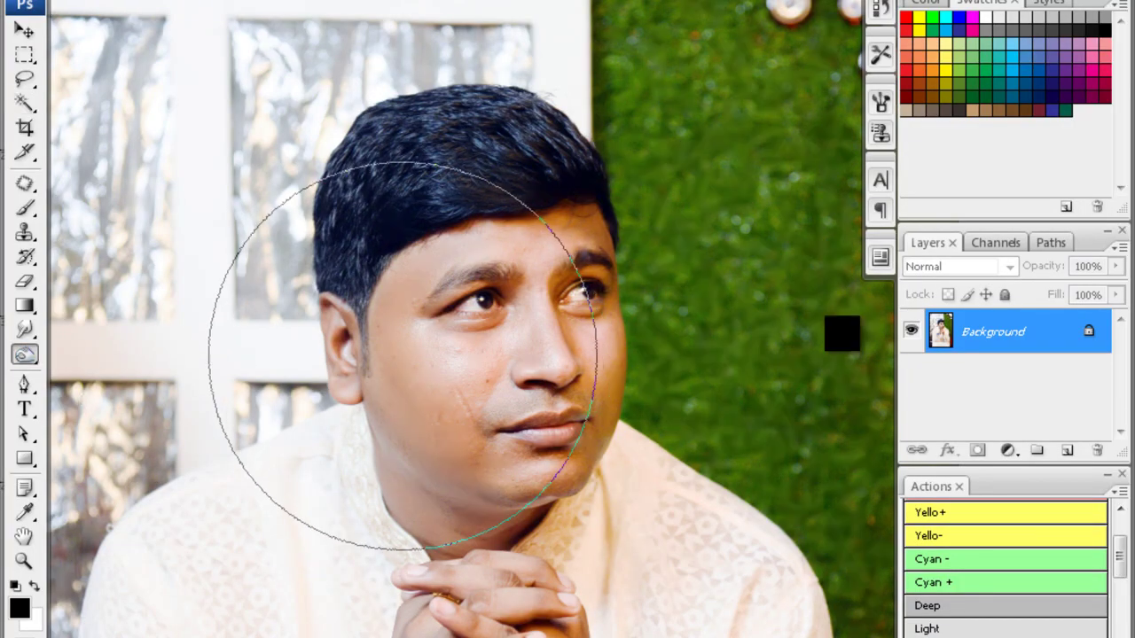
- Blur the facial skin, then darken the bright forehead and cheek with Levels midtone 0.78
key("r")
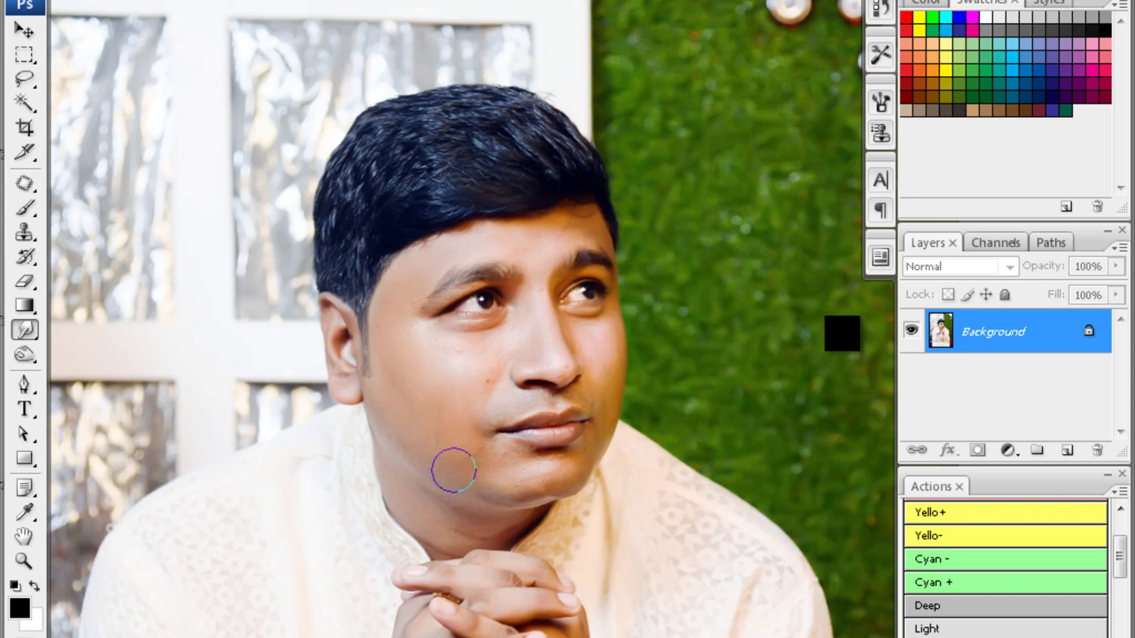
key("w")
left_click(413, 374)
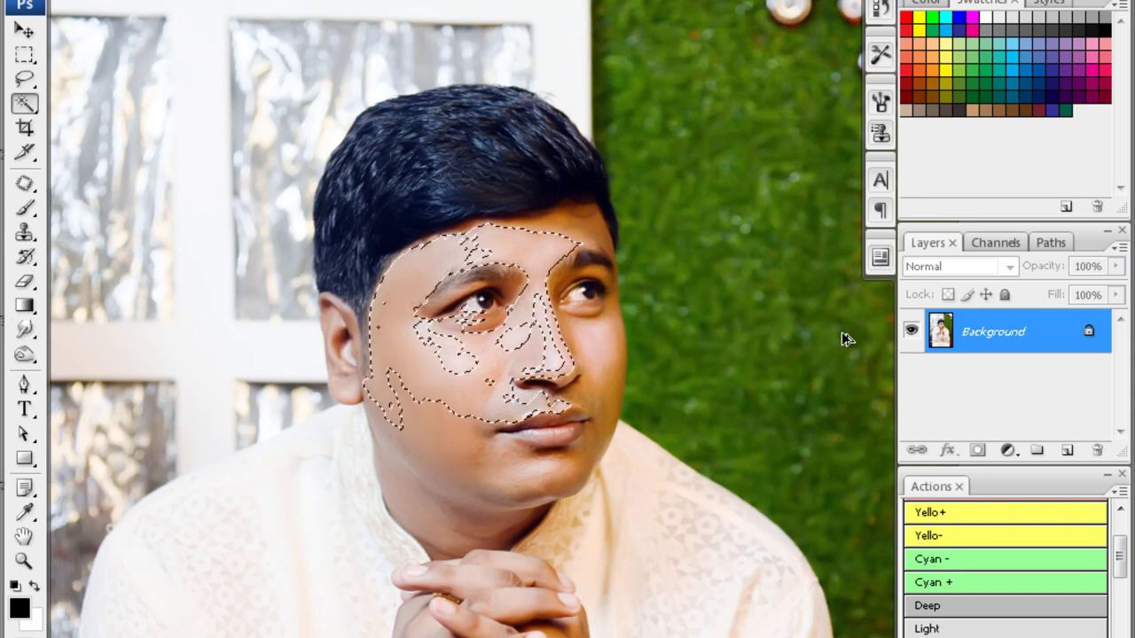
key("ctrl+l")
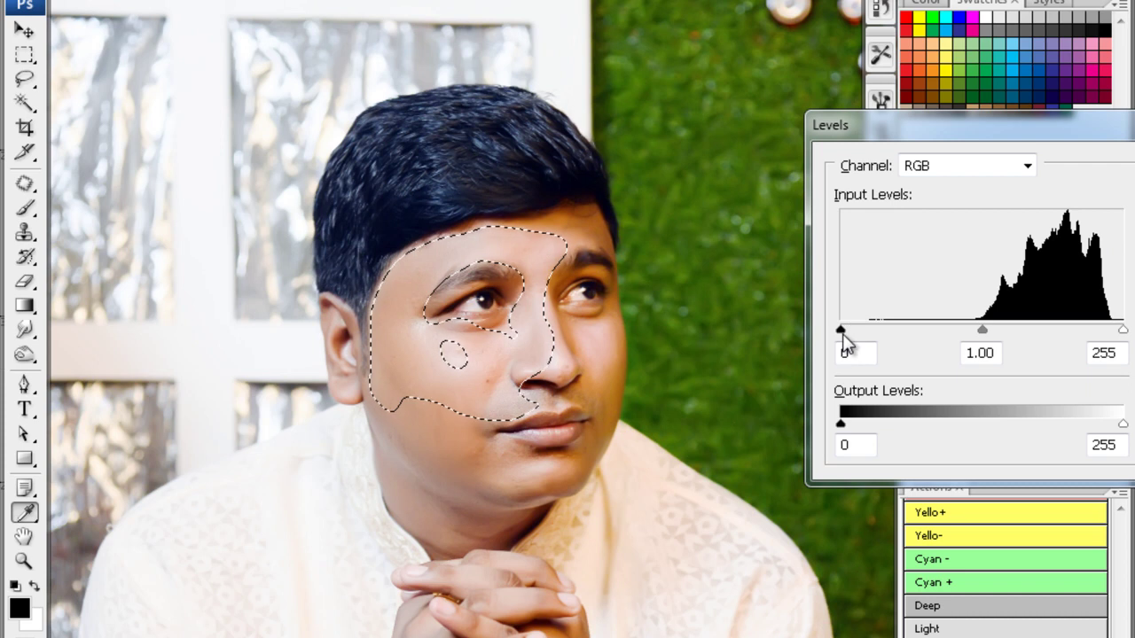
type("0.78")
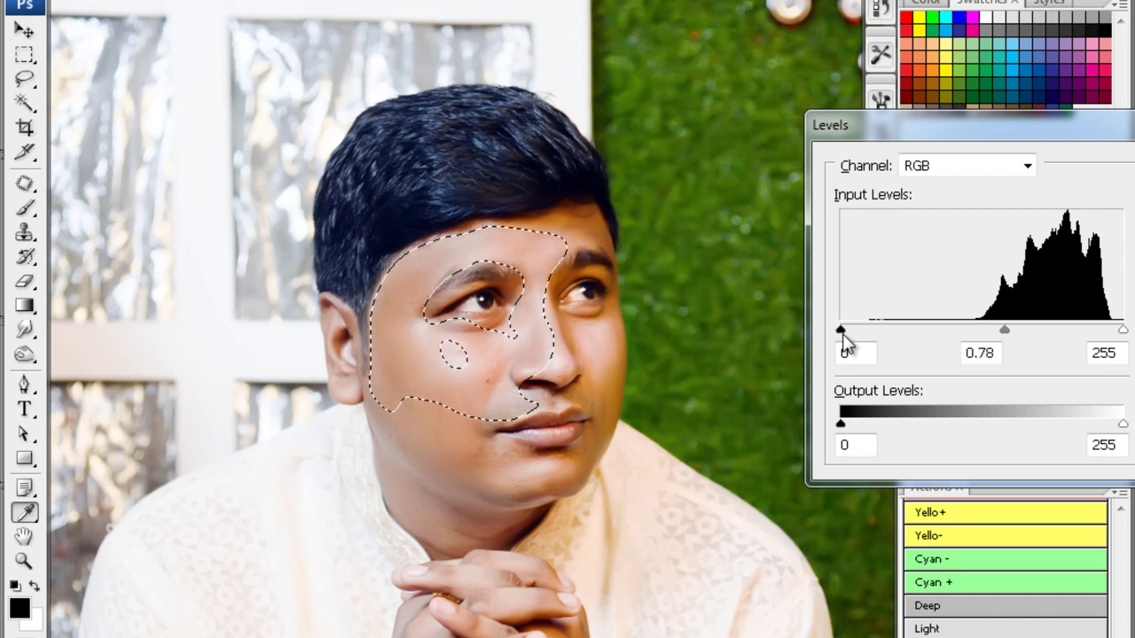
key("Return")
key("ctrl+minus")
key("ctrl+minus")
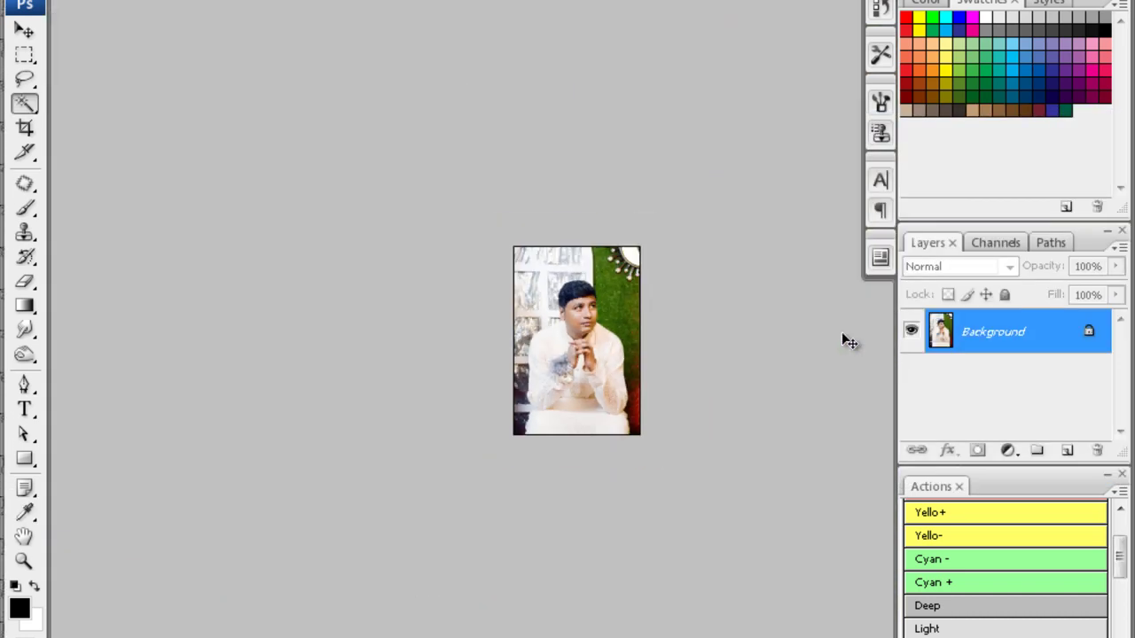
- Desaturate the portrait and add a black vignette through a 250 px feathered, inverted selection
key("ctrl+shift+u")
key("ctrl+plus")
key("ctrl+plus")
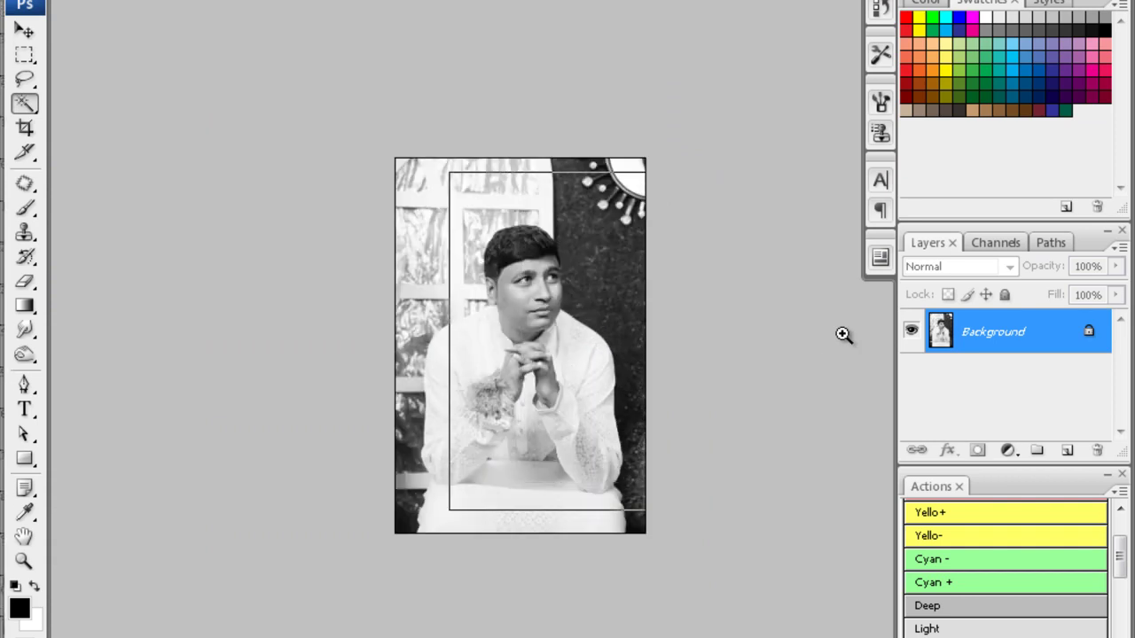
key("ctrl+plus")
key("ctrl+a")
key("alt+ctrl+d")
type("2500")
key("Return")
key("Return")
key("Return")
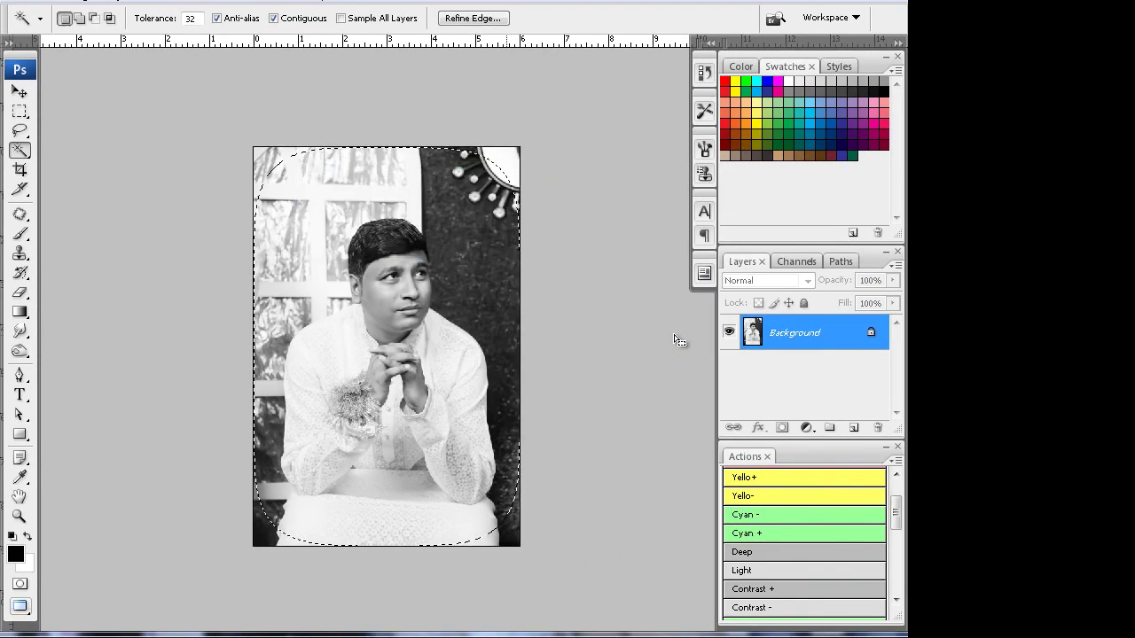
key("ctrl+shift+i")
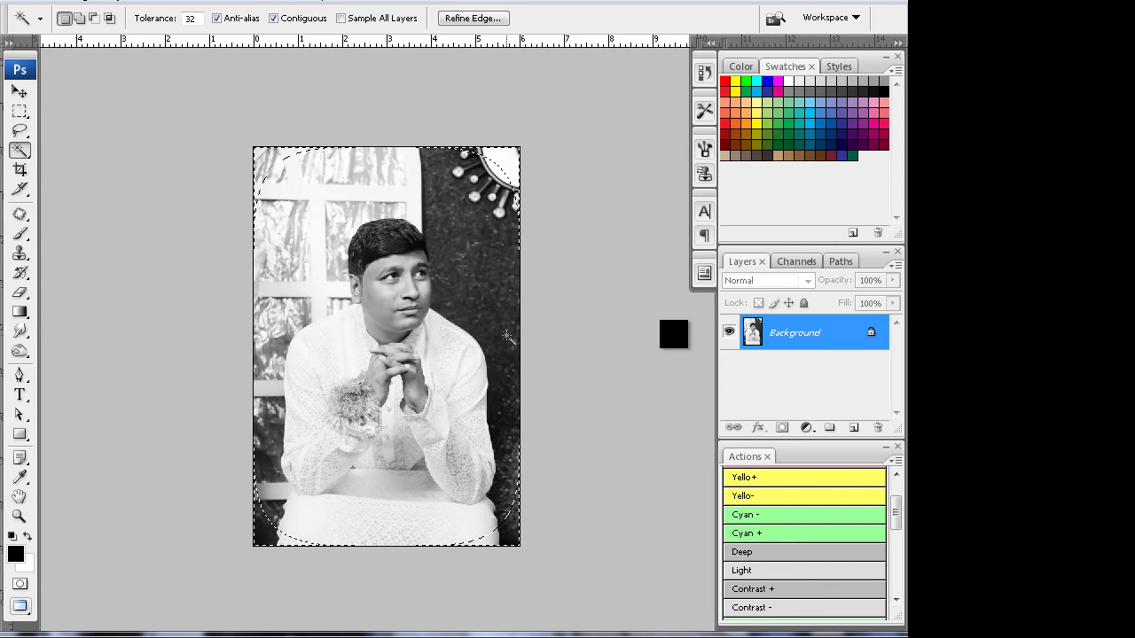
key("alt+BackSpace")
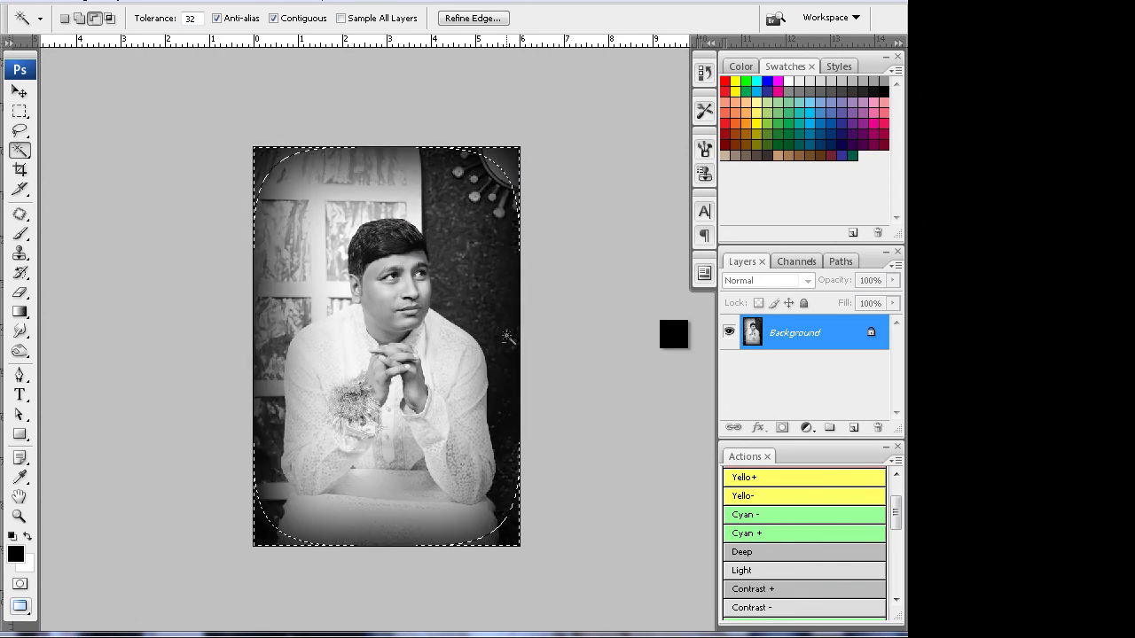
key("ctrl+d")
key("ctrl+0")
- Tint the photo purple with Color Balance at +22 red and +35 blue
key("ctrl+b")
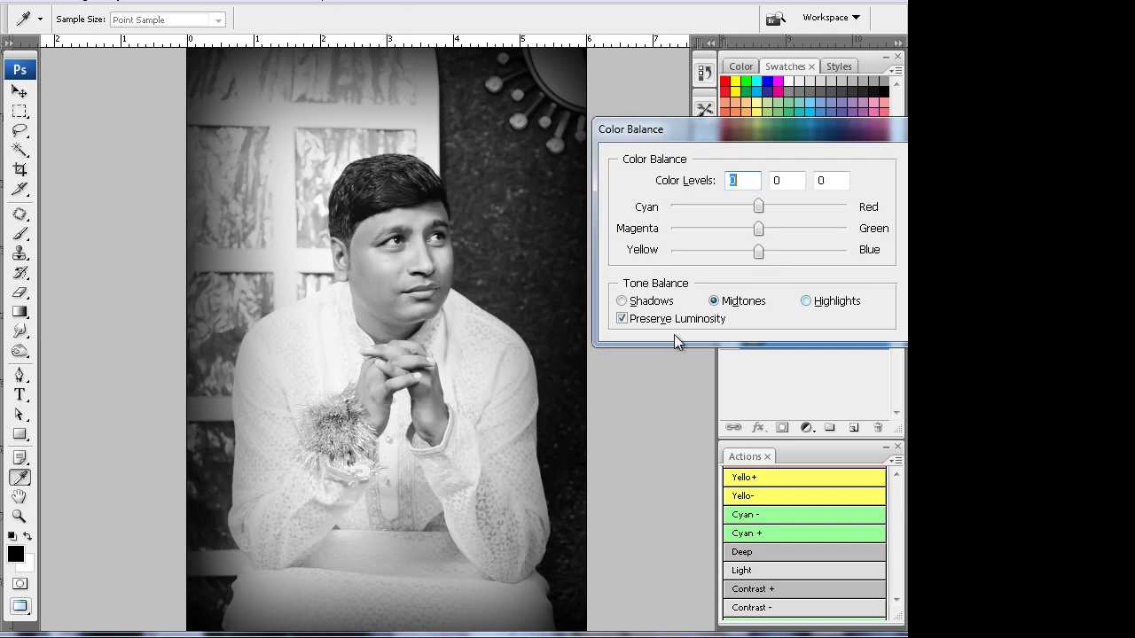
key("Up")
key("Up")
key("Up")
key("Up")
key("Up")
key("Up")
key("Up")
key("shift+Up")
key("shift+Up")
key("shift+Up")
key("Up")
key("Up")
key("Up")
key("Down")
key("shift+Down")
key("shift+Down")
key("Up")
key("Up")
key("Up")
key("Up")
key("Up")
key("Up")
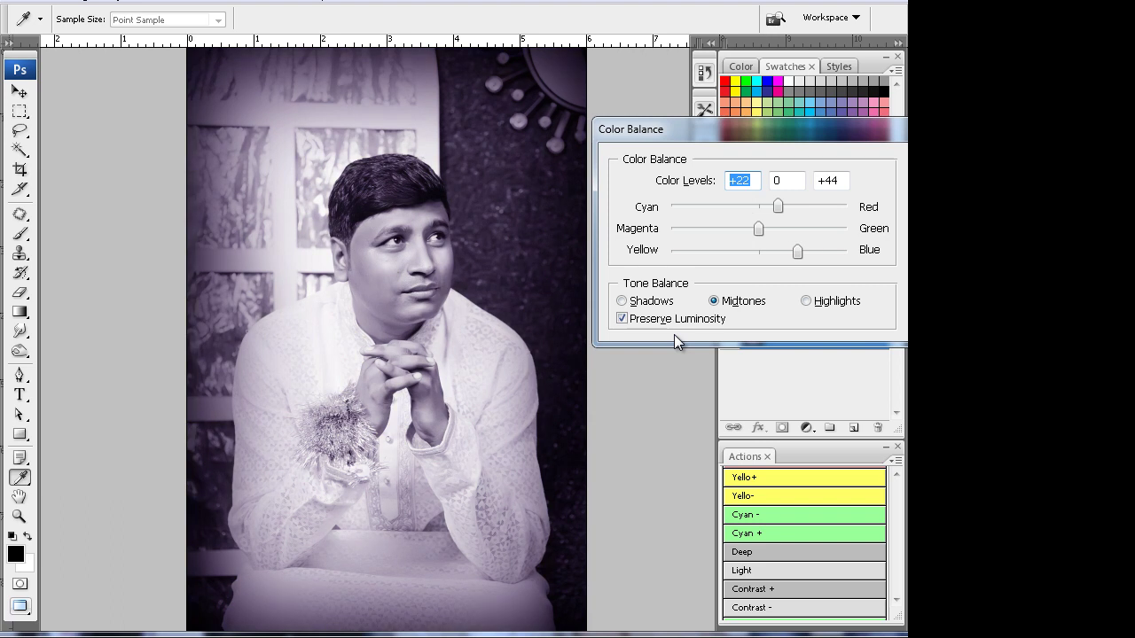
key("Return")
- Shrink the whole image to 87.5% with Free Transform, leaving a black border
key("ctrl+minus")
key("ctrl+minus")
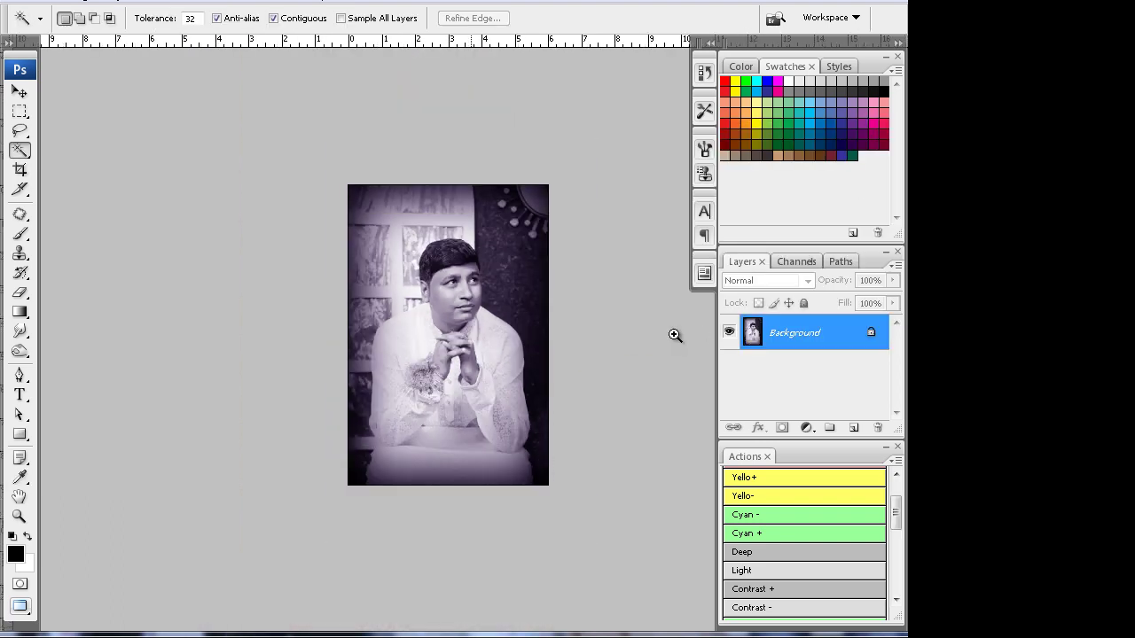
key("ctrl+plus")
key("a")
key("ctrl+a")
key("ctrl+t")
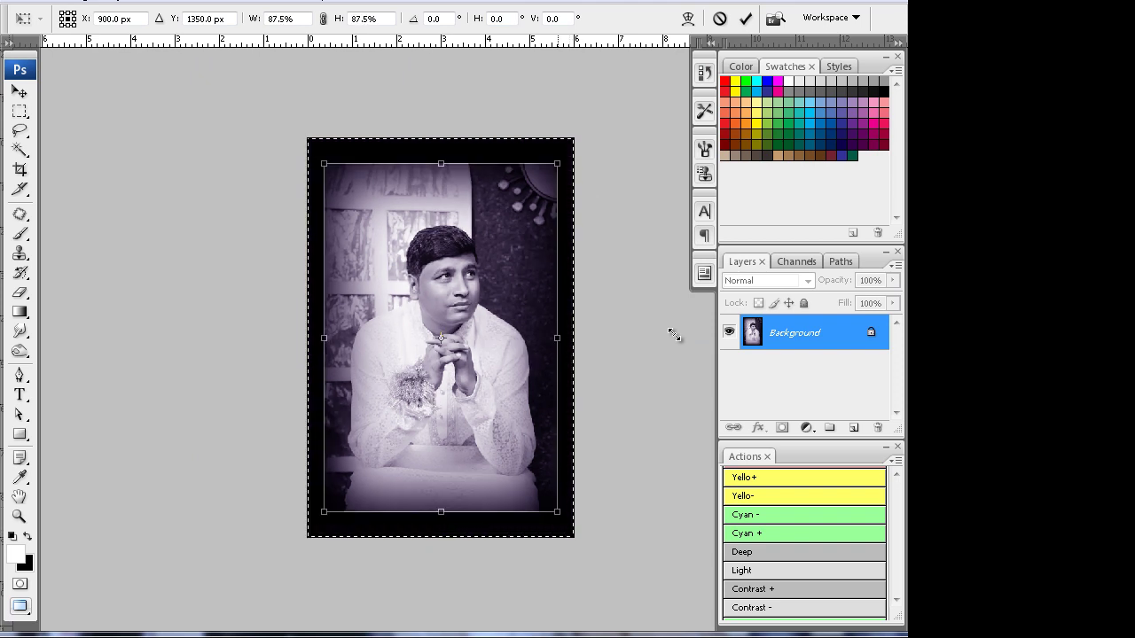
key("Return")
right_click(674, 334)
key("Escape")
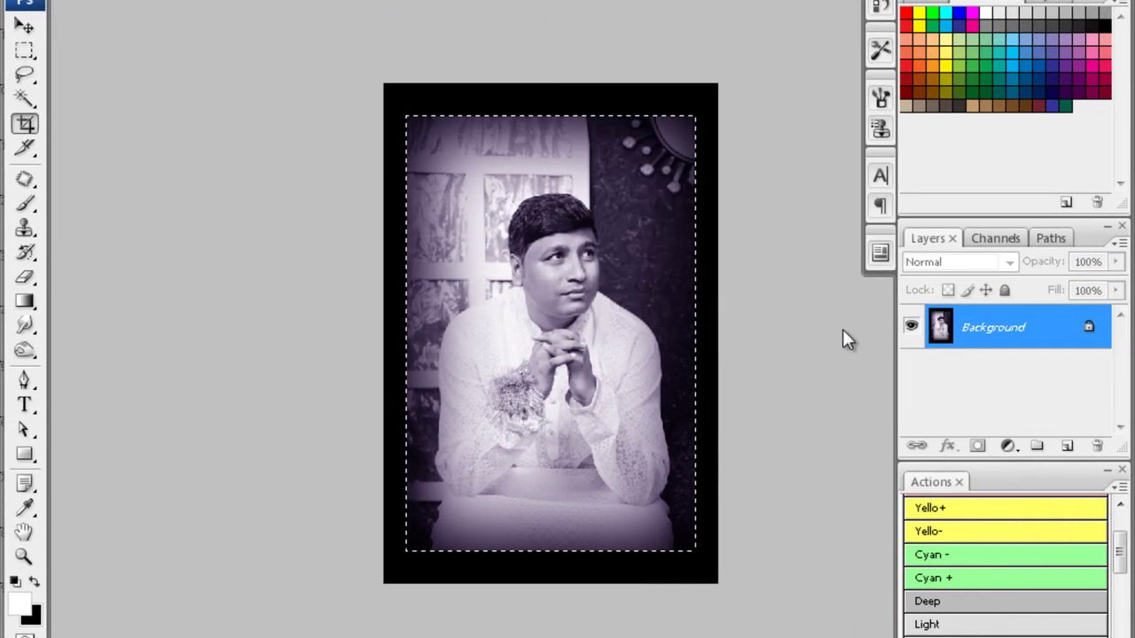
key("ctrl+plus")
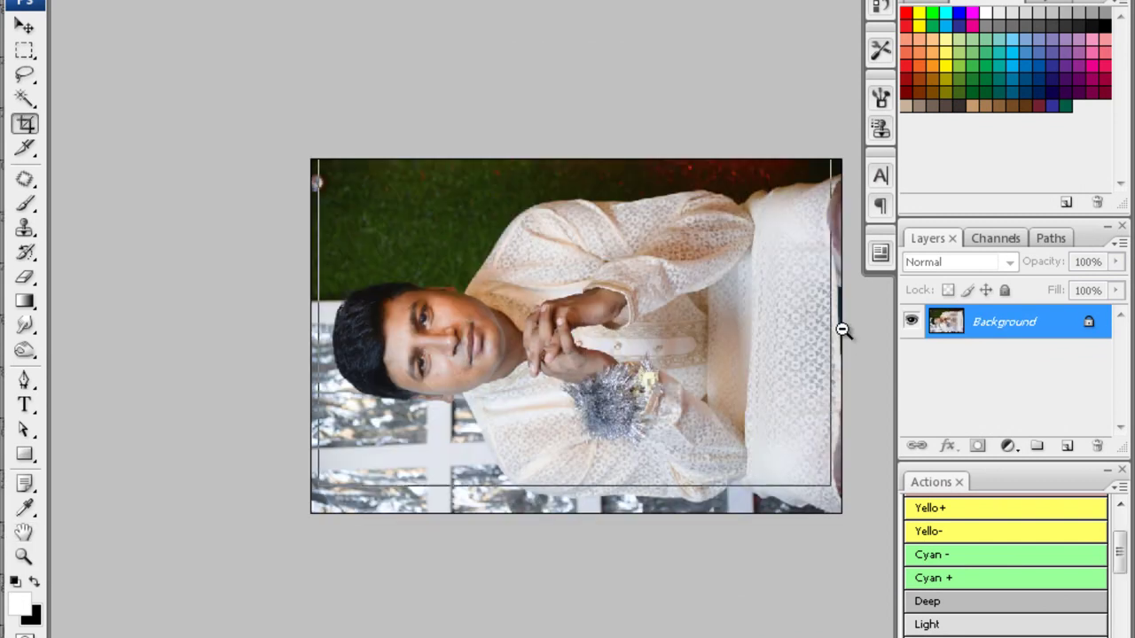
- Rotate the sideways kurta portrait upright using Rotate Canvas
key("ctrl+minus")
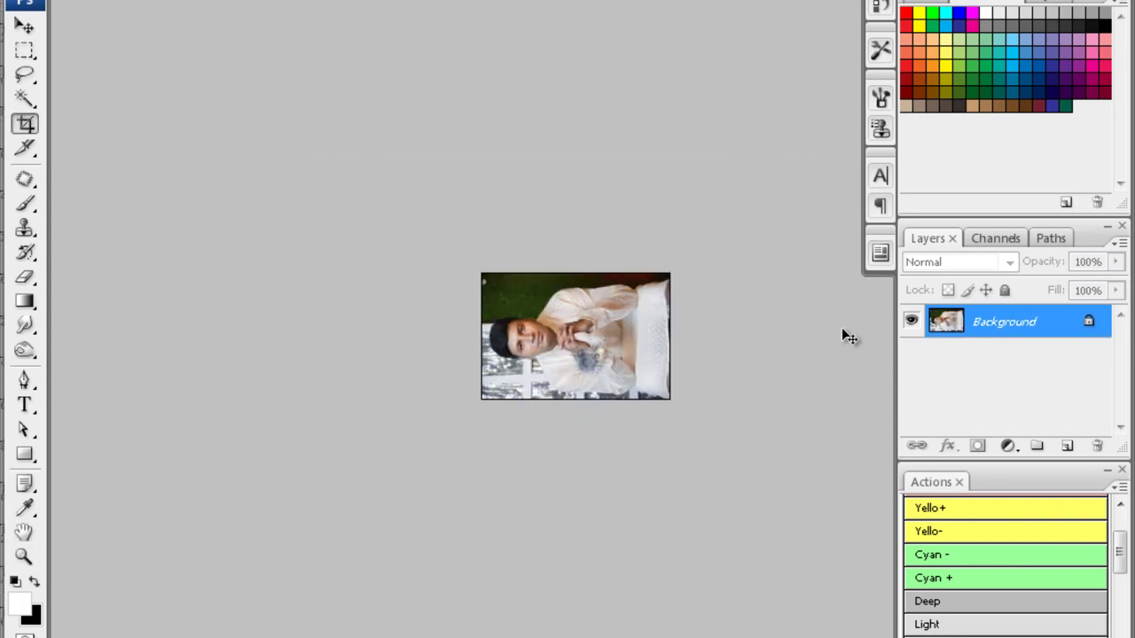
key("alt+i")
key("Escape")
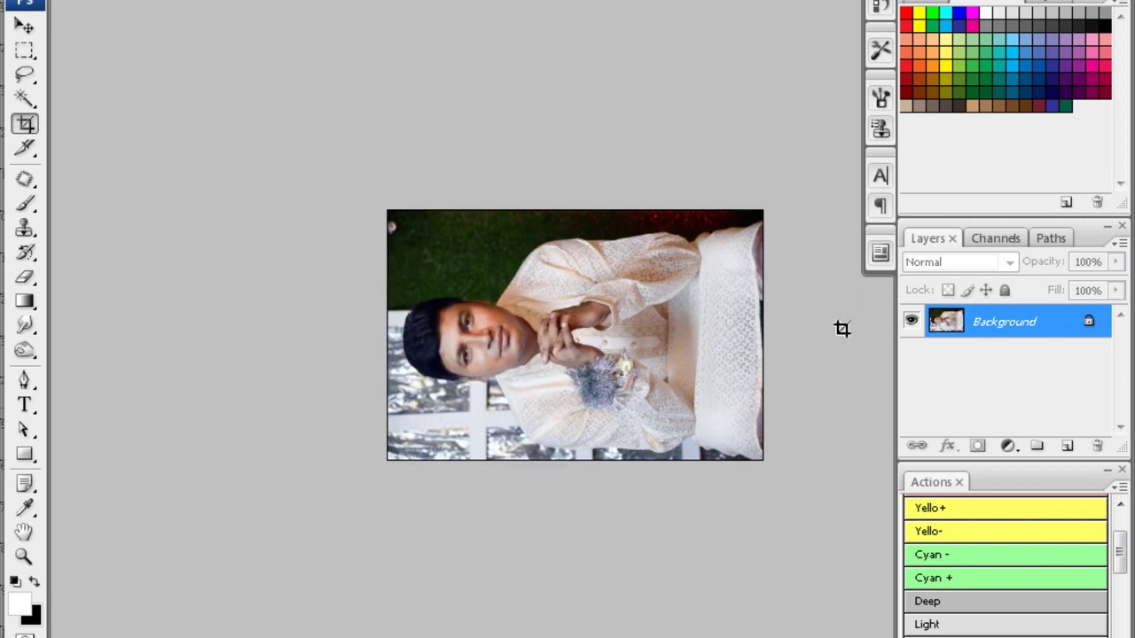
key("ctrl+plus")
key("ctrl+plus")
key("alt+i")
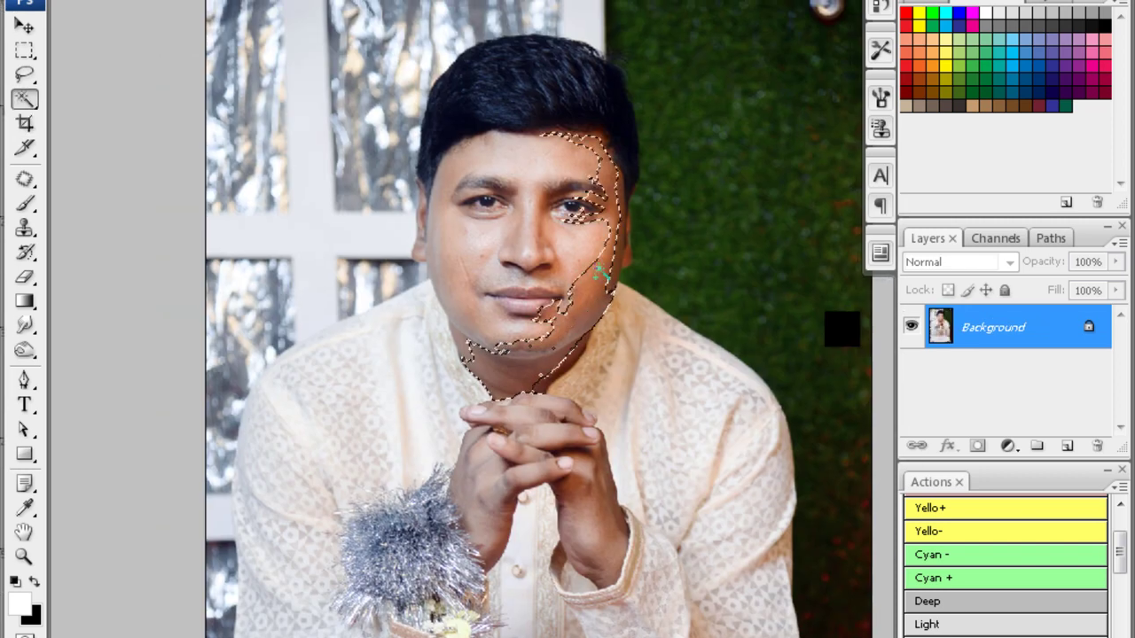
type("2")
key("Return")
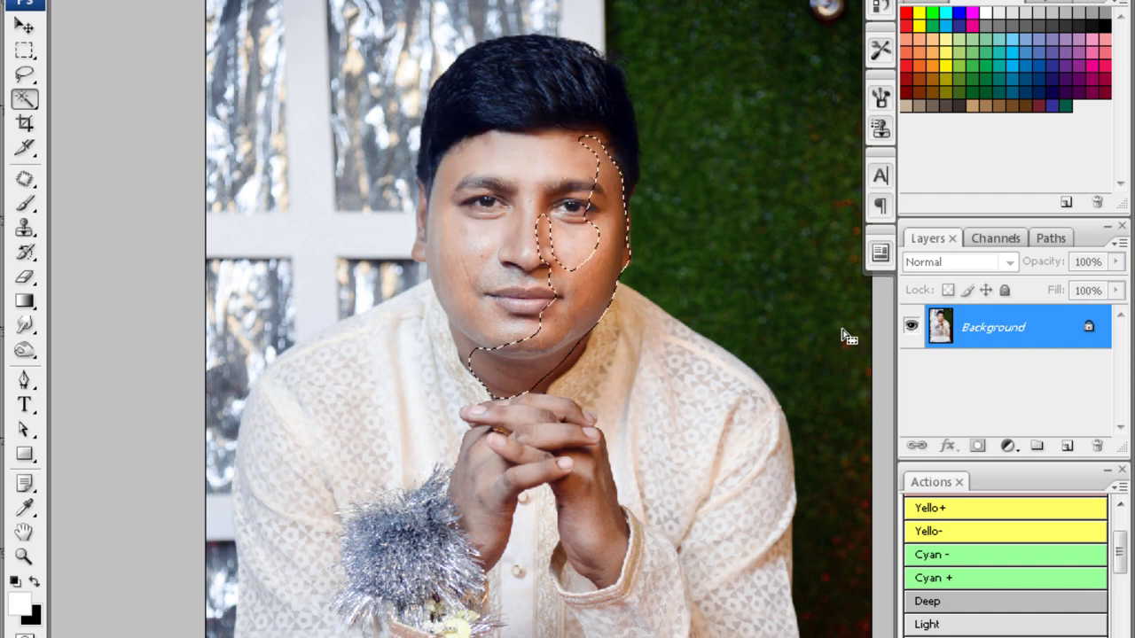
key("ctrl+b")
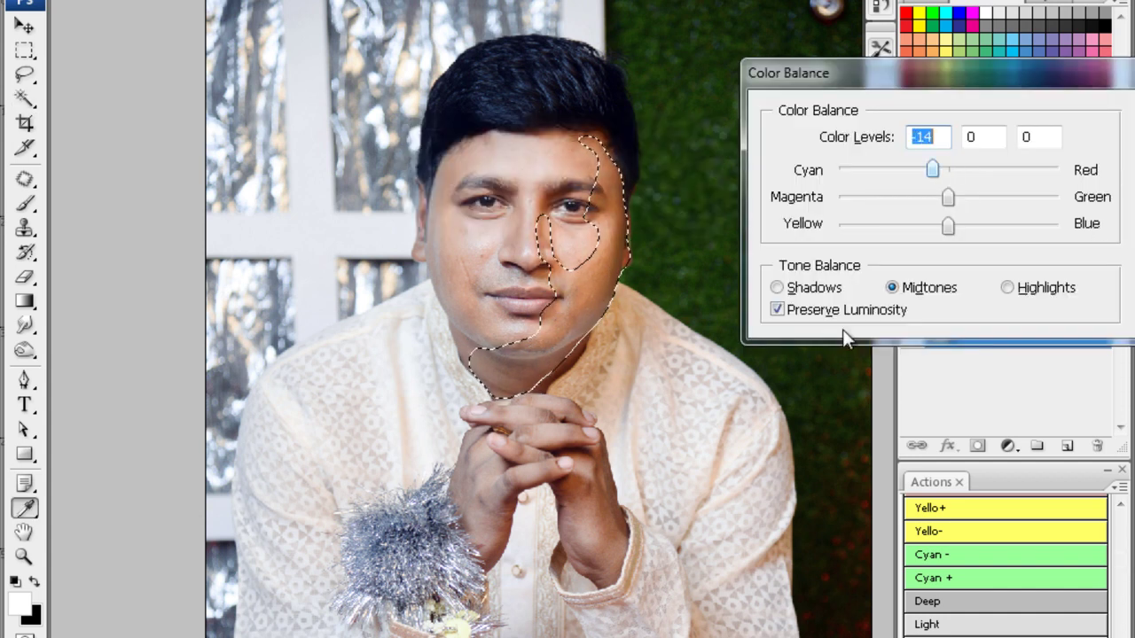
key("Return")
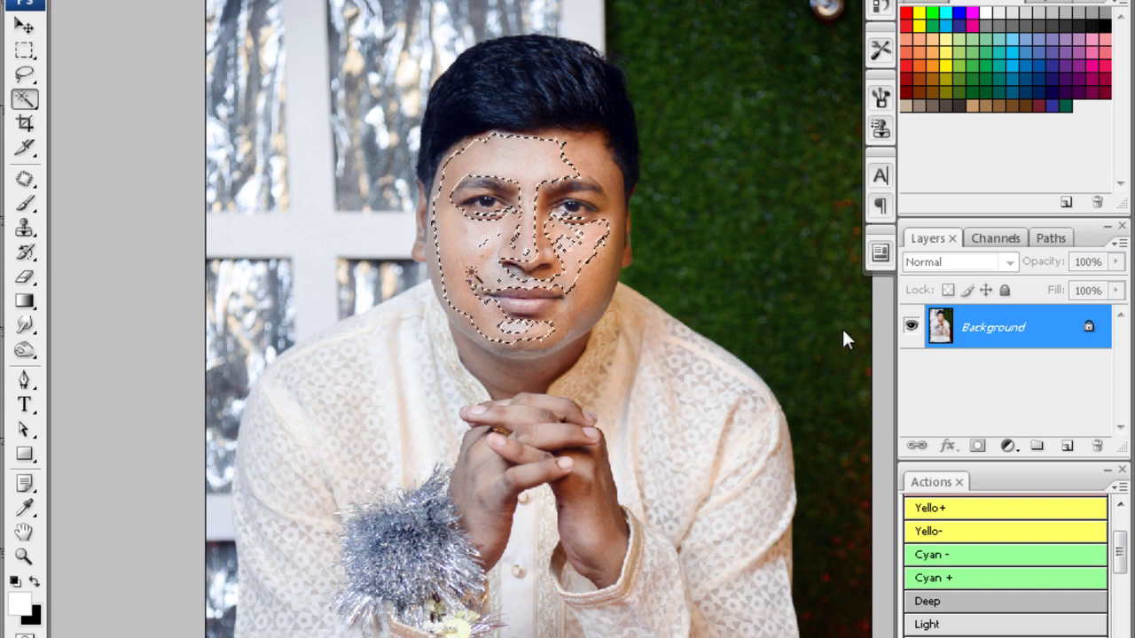
- Darken the face slightly with a lowered Curves point, then deselect
key("ctrl+m")
left_click_drag(808, 360, 807, 372)
key("Return")
key("ctrl+d")
- Select and feather the right cheek, then apply Color Balance of -21 cyan and +21 blue
key("ctrl+plus")
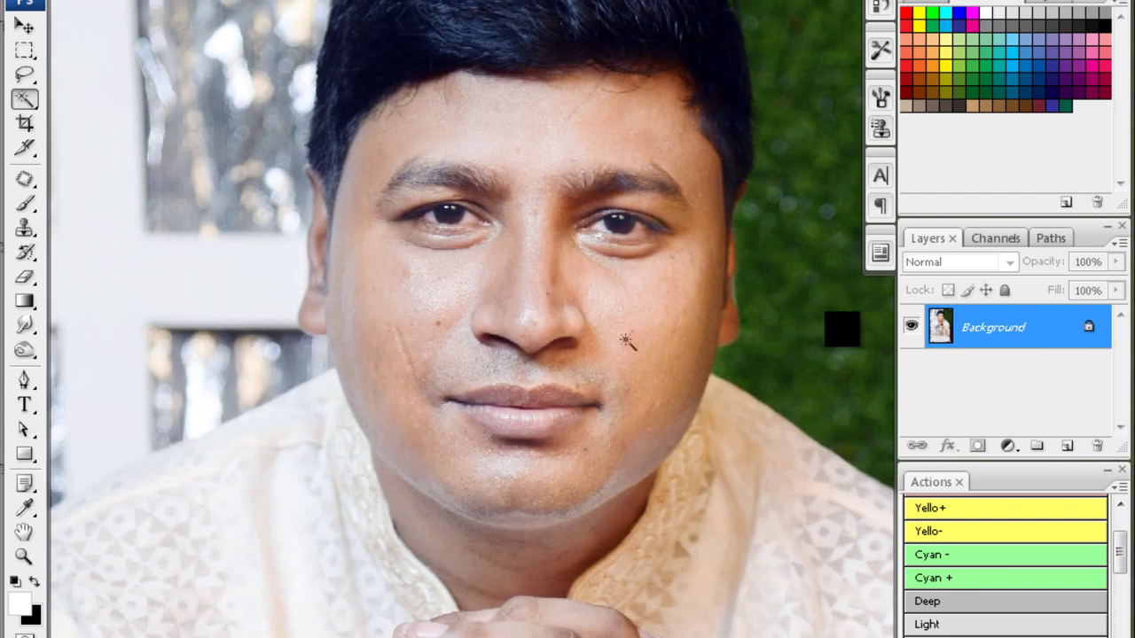
left_click(705, 161)
left_click(723, 266, "shift")
left_click(665, 415, "shift")
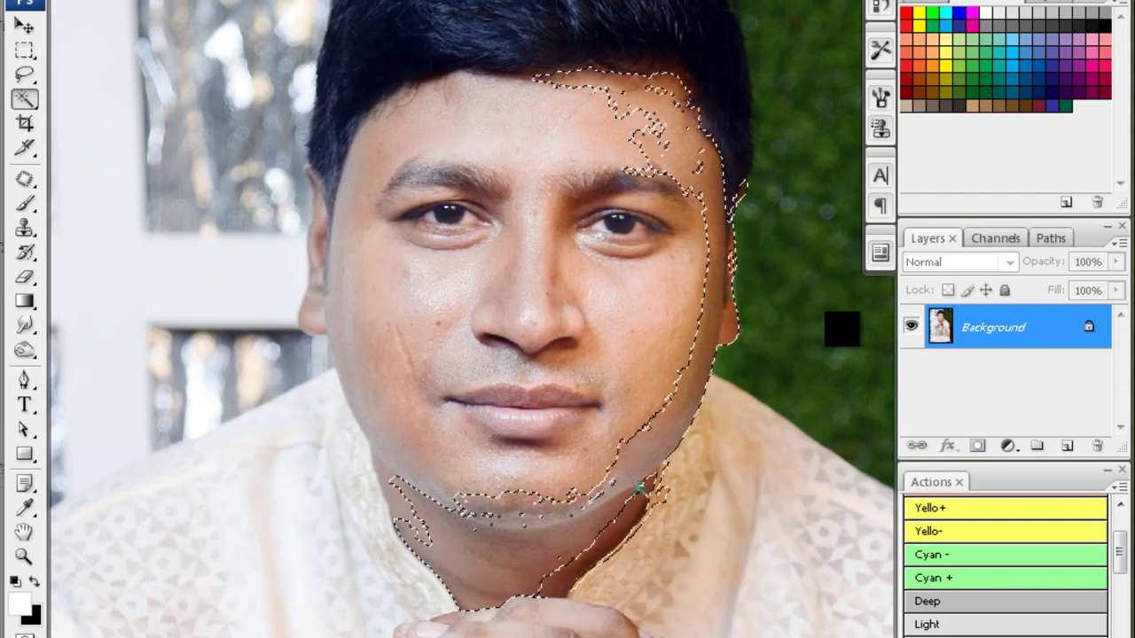
key("ctrl+alt+d")
key("Return")
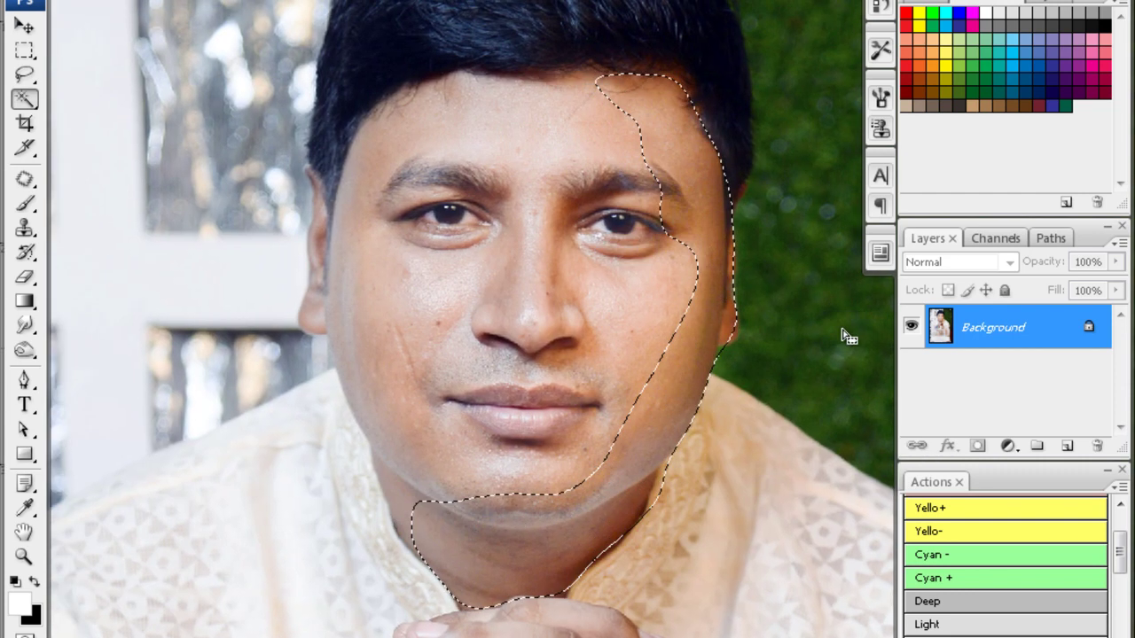
key("ctrl+b")
key("shift+Down")
key("shift+Down")
key("Down")
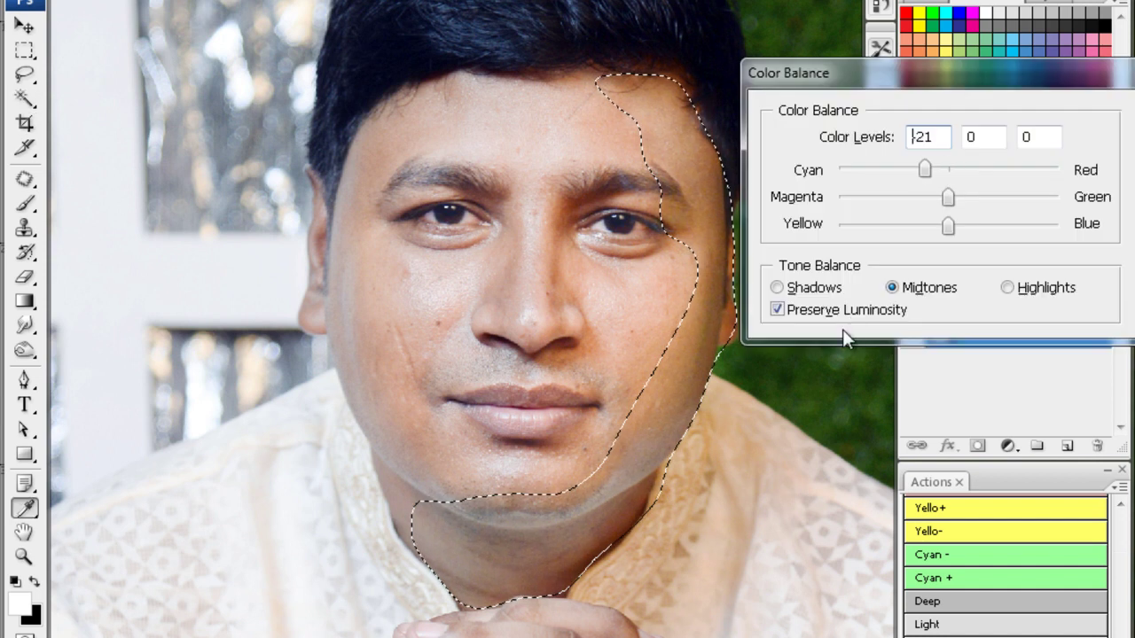
key("Return")
key("ctrl+d")
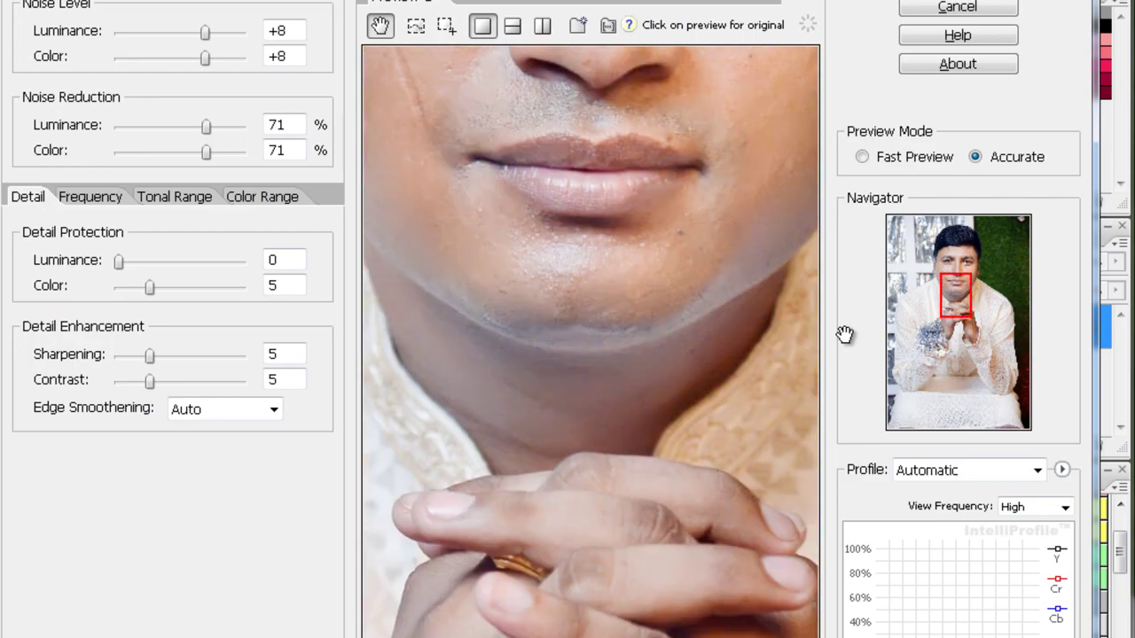
- Apply the noise reduction, then blur-soften the forehead and chin skin
key("Return")
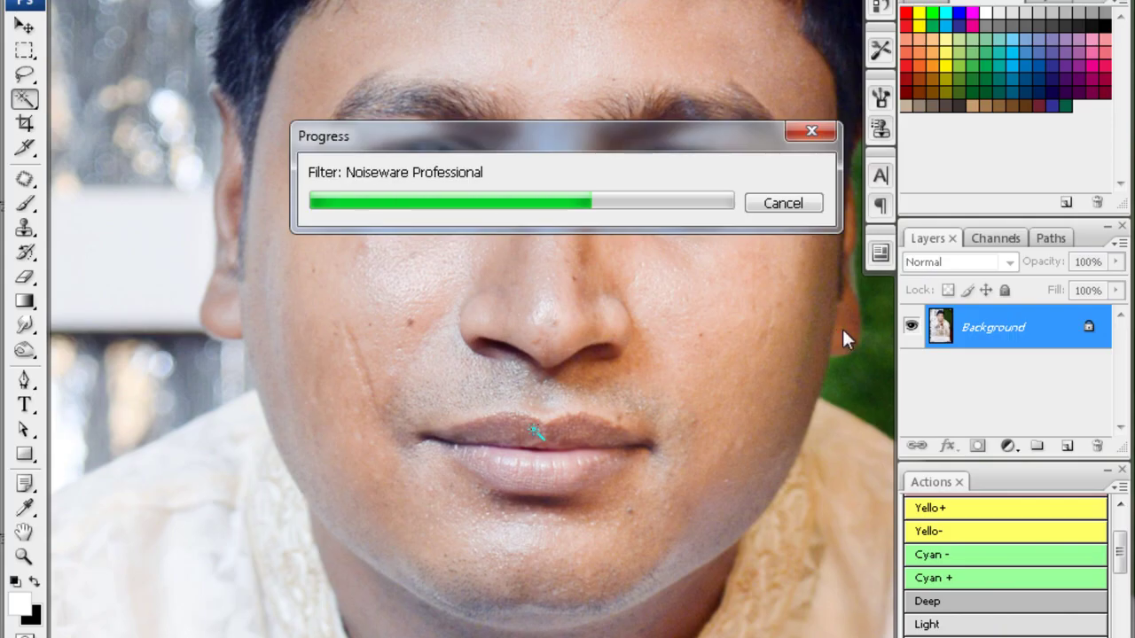
key("s")
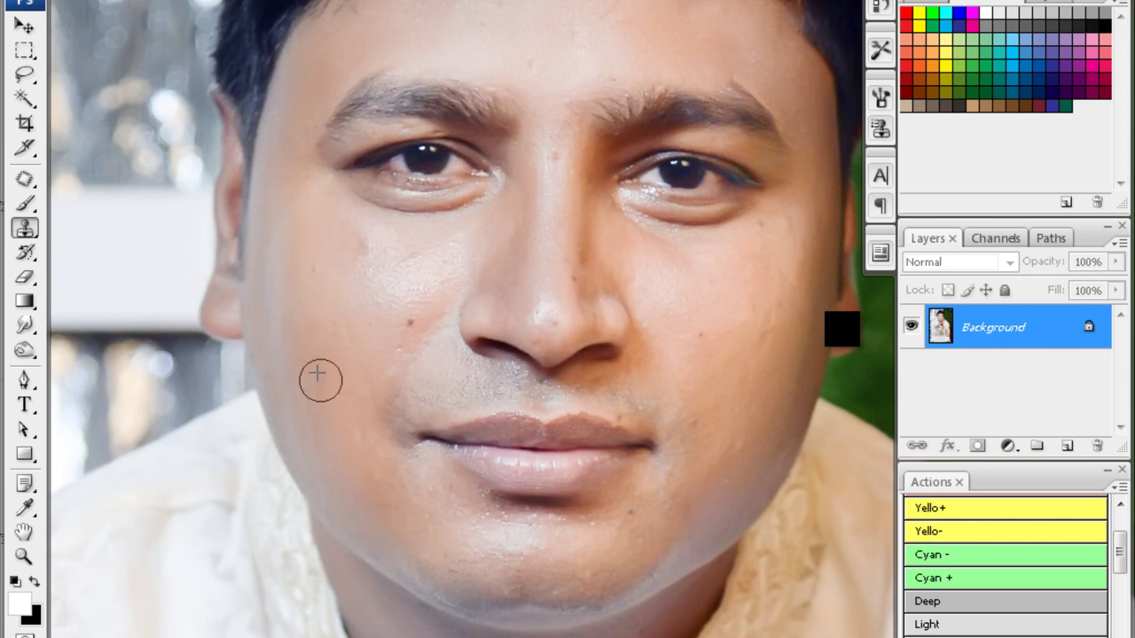
key("r")
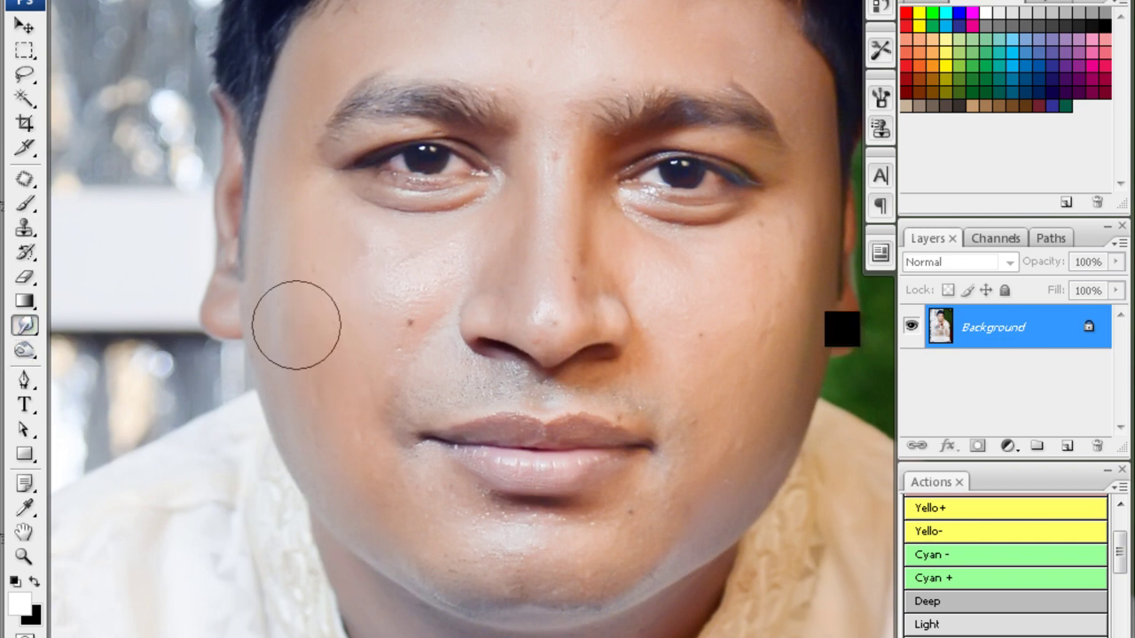
left_click_drag(588, 565, 494, 454)
left_click_drag(843, 331, 776, 411)
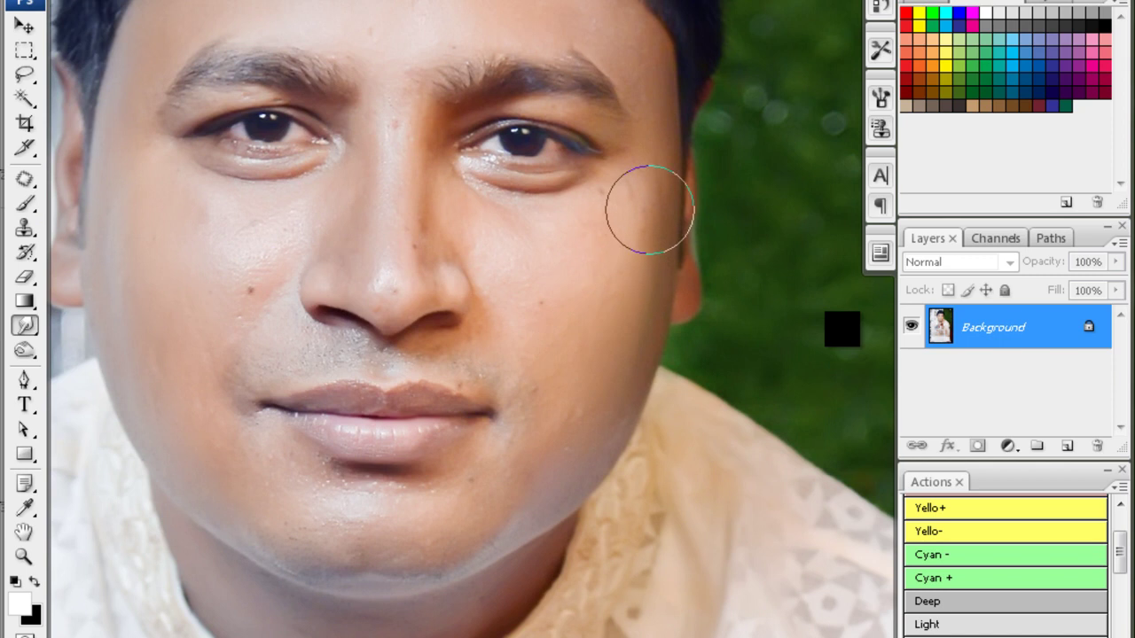
left_click_drag(404, 53, 420, 186)
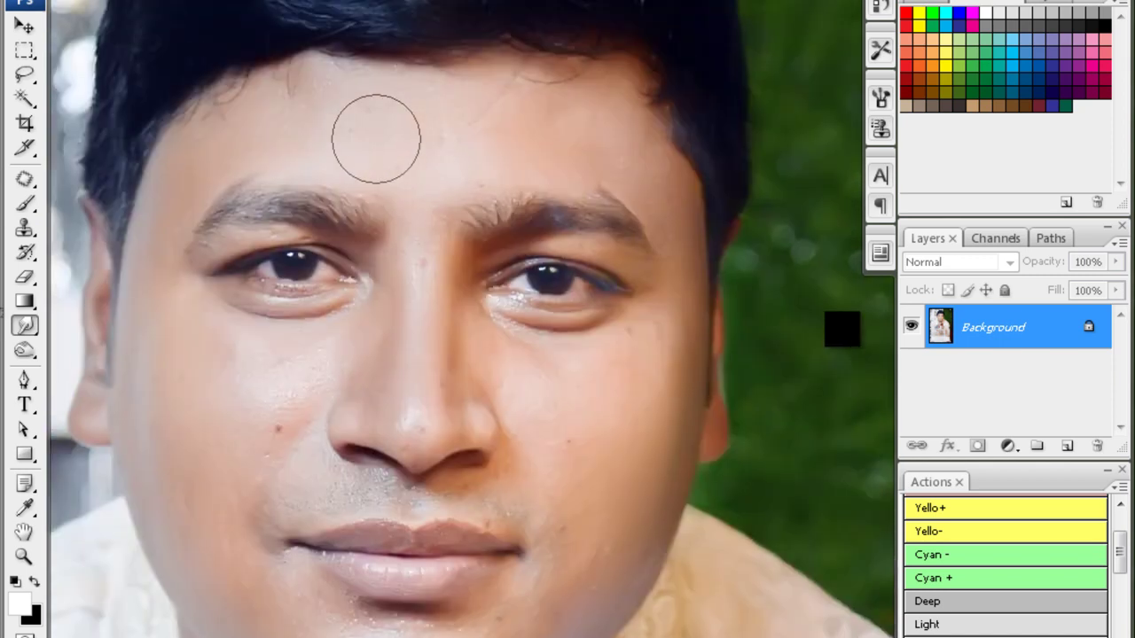
left_click_drag(319, 349, 334, 269)
left_click_drag(336, 587, 349, 459)
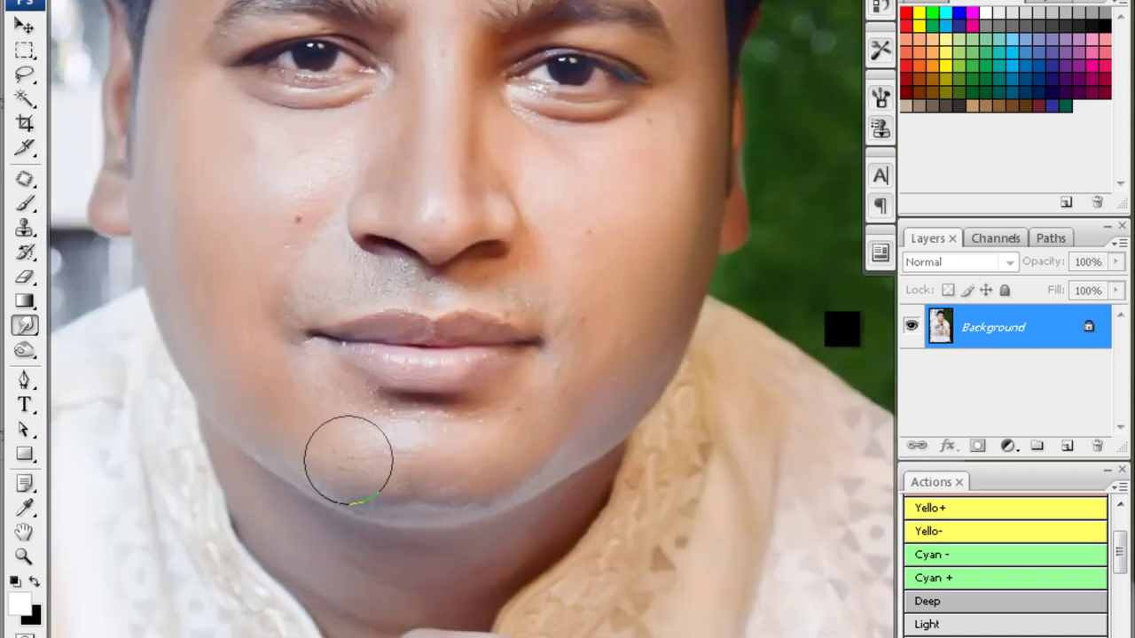
scroll(488, 413, "up", 3)
scroll(489, 413, "right", 5)
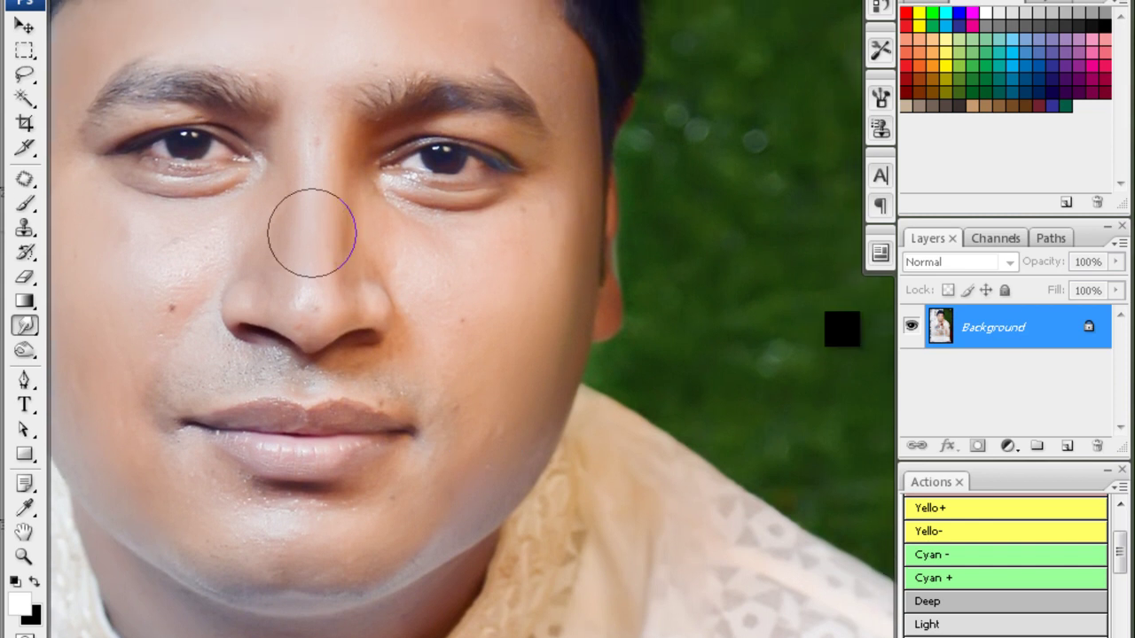
scroll(311, 232, "down", 1)
scroll(311, 233, "left", 3)
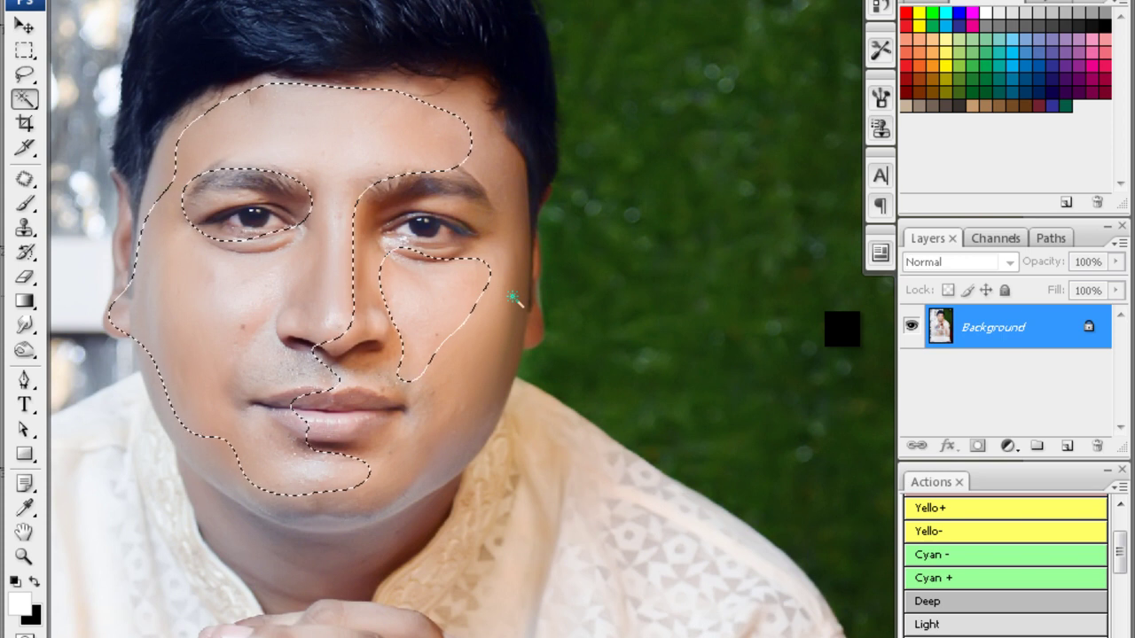
- Lower the RGB curve slightly on the selected face skin, then deselect and fit the photo
key("ctrl+m")
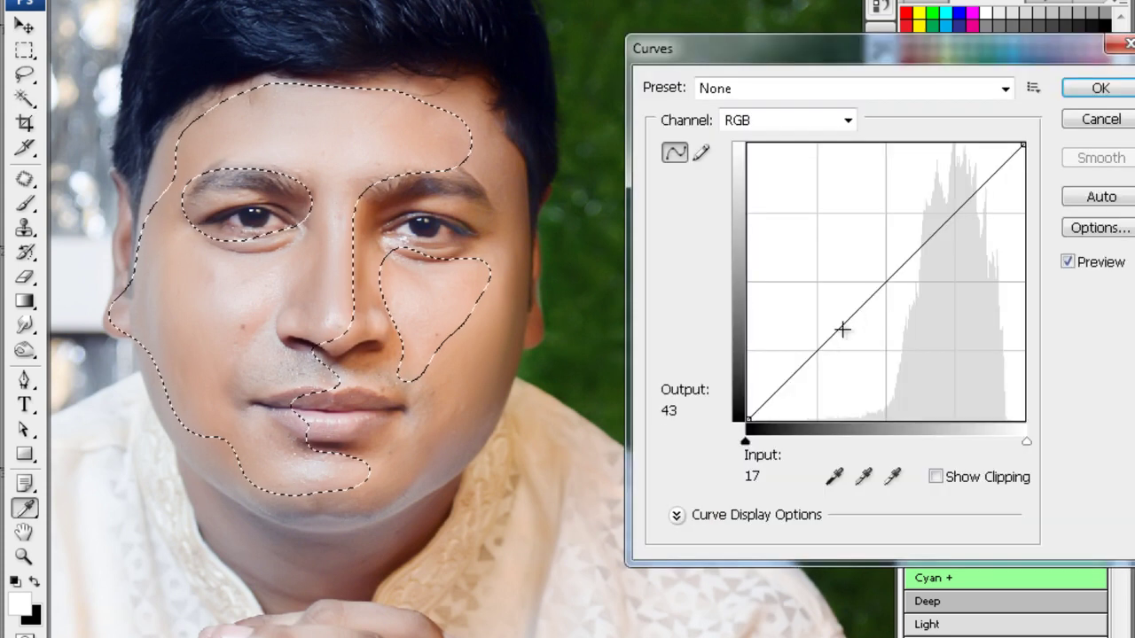
left_click_drag(842, 330, 819, 352)
key("Return")
key("ctrl+d")
key("ctrl+0")
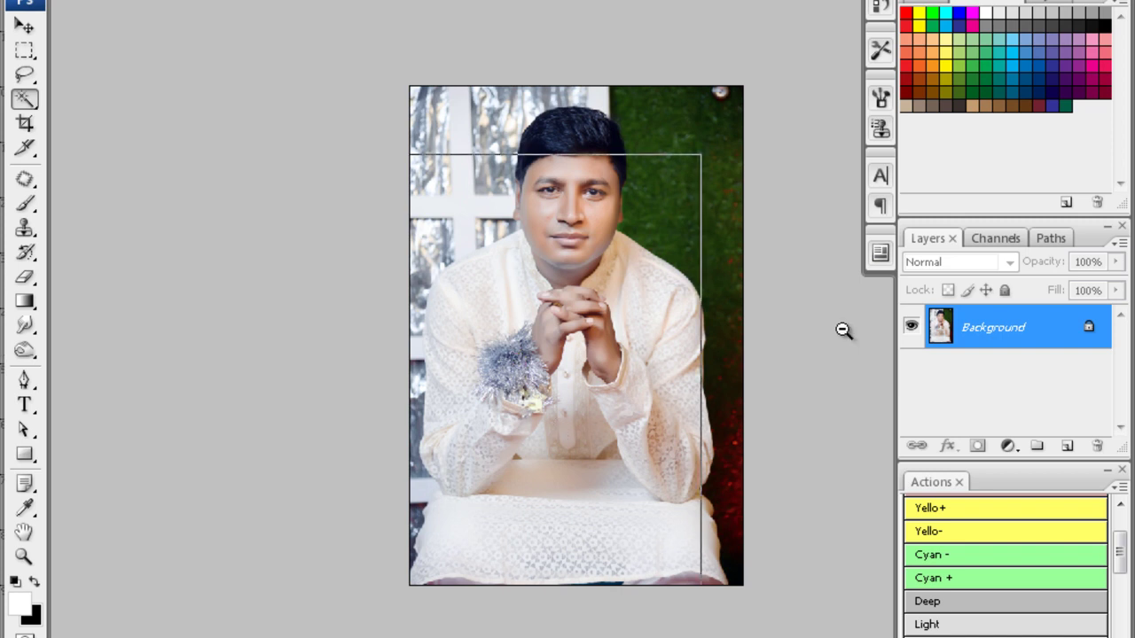
- Close the finished kurta portrait without saving changes
key("ctrl+minus")
key("ctrl+plus")
key("ctrl+plus")
key("ctrl+plus")
key("ctrl+w")
key("n")
- Rotate the seated man photo 90° CW so it stands upright
key("c")
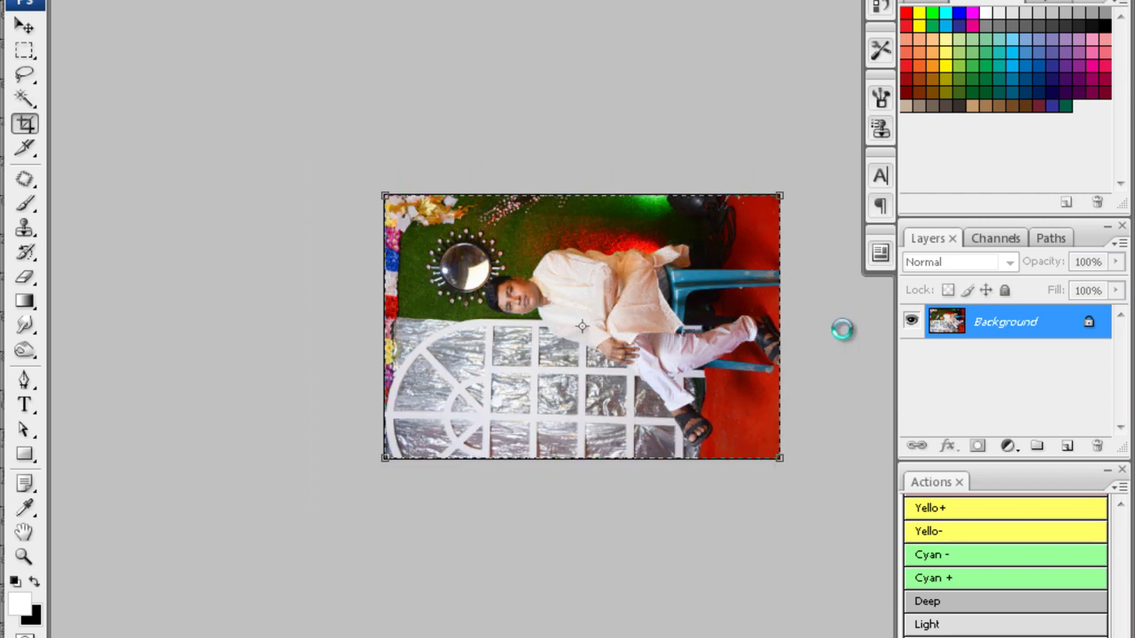
key("ctrl+minus")
key("alt+w")
key("Escape")
key("ctrl+plus")
key("ctrl+plus")
key("ctrl+plus")
key("alt+i")
key("Escape")
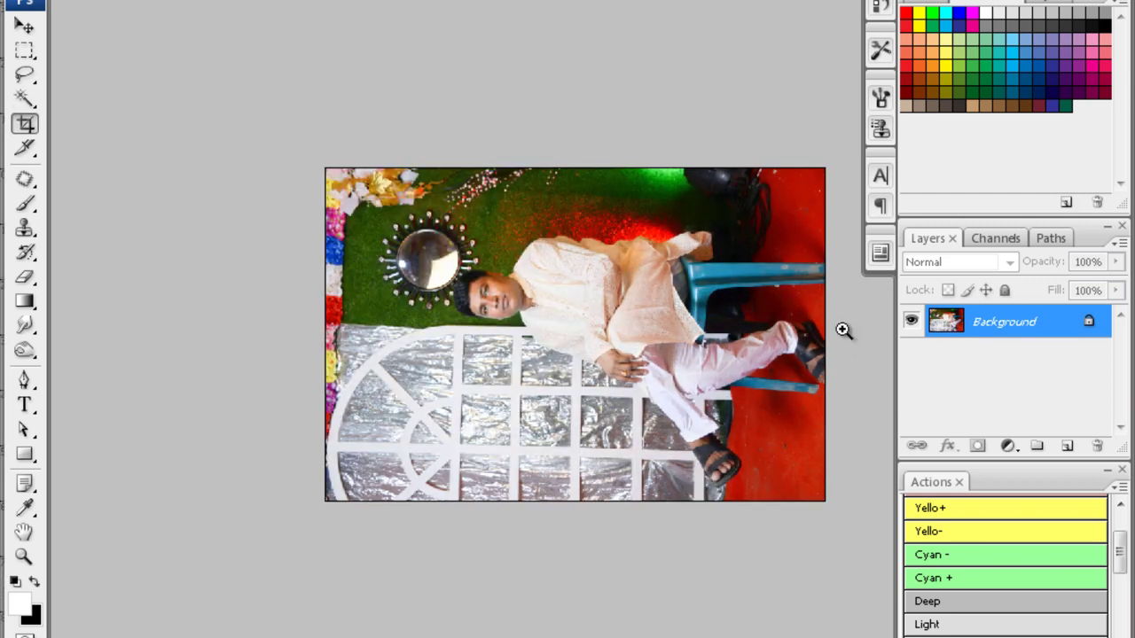
key("alt+i")
key("e")
key("9")
key("ctrl+plus")
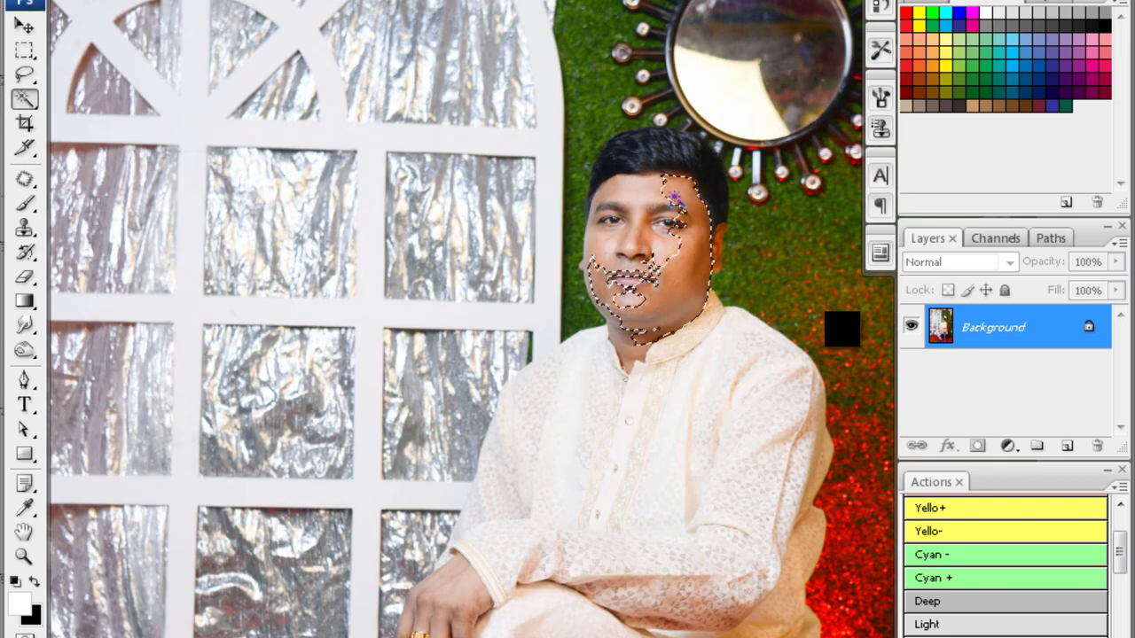
- Feather the face selection and run Noiseware noise reduction on it
key("ctrl+alt+d")
key("Return")
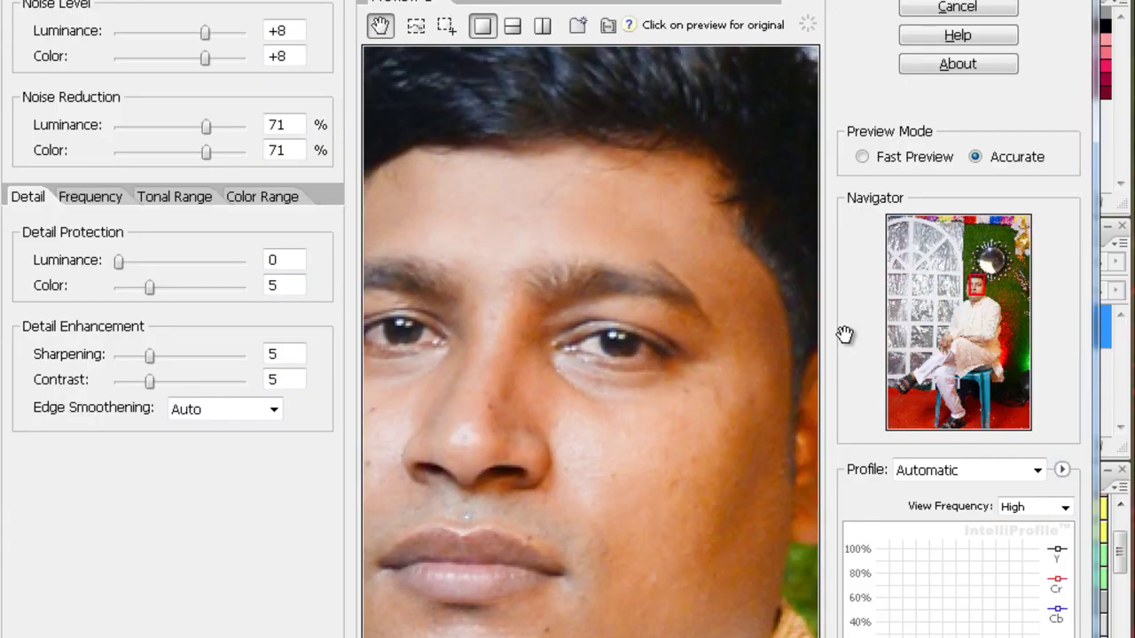
key("Return")
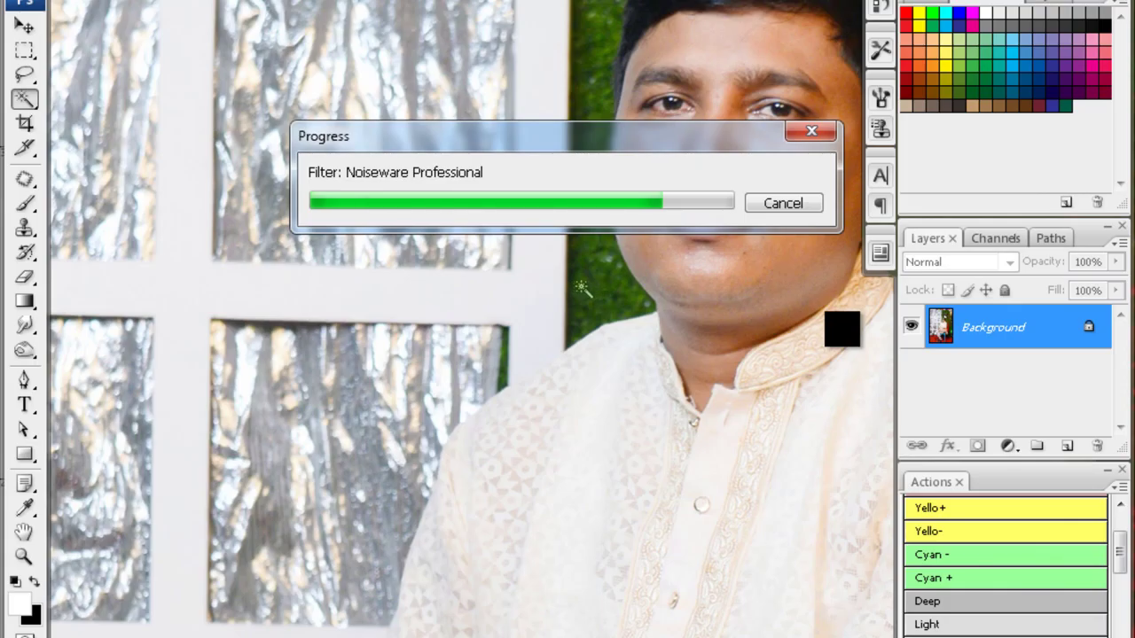
left_click(842, 330, "ctrl")
key("ctrl+plus")
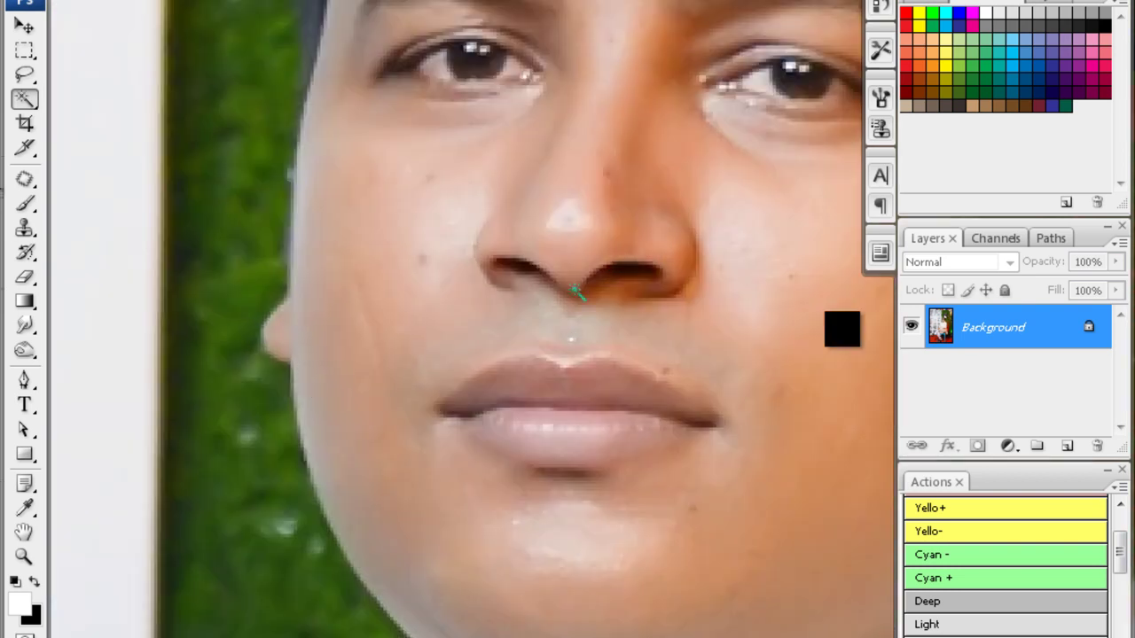
- Smooth the facial skin with a roughly 75 px Blur brush, then close the photo
key("s")
key("r")
key("bracketleft")
key("bracketleft")
key("bracketleft")
key("bracketleft")
key("bracketleft")
key("bracketleft")
key("bracketleft")
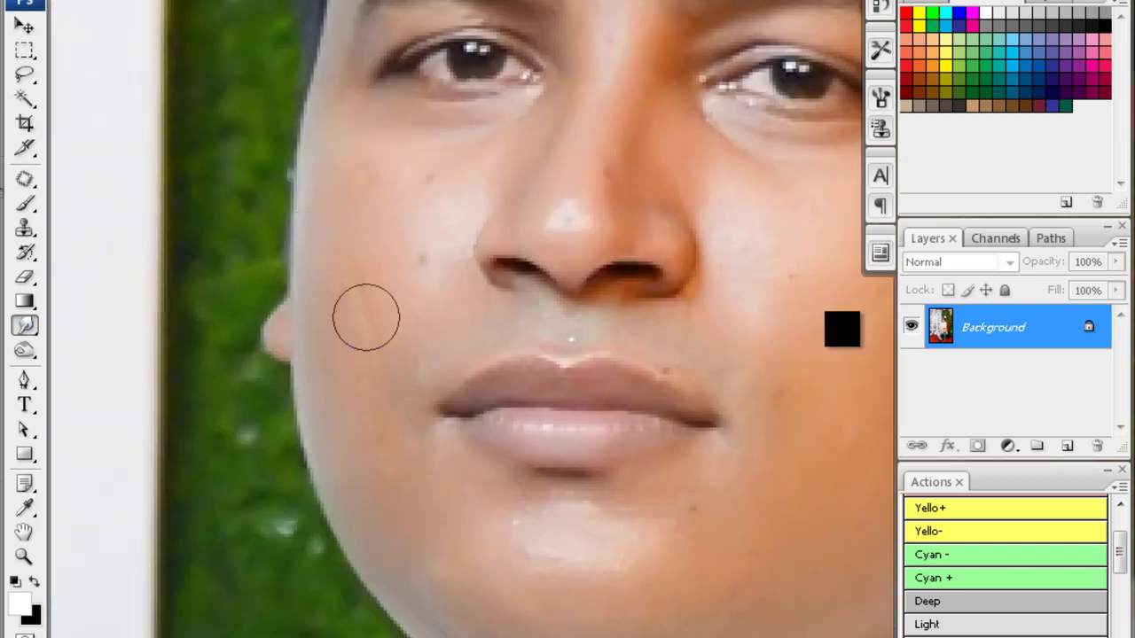
scroll(421, 288, "up", 2)
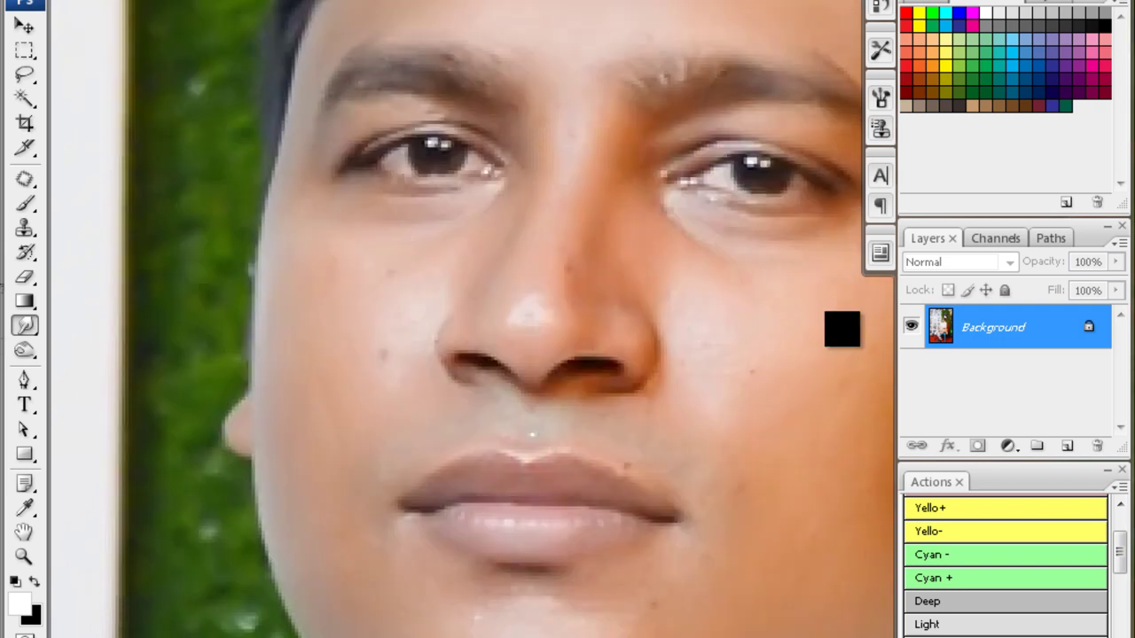
scroll(502, 326, "up", 1)
scroll(503, 302, "right", 2)
scroll(487, 266, "down", 1)
scroll(843, 330, "down", 3)
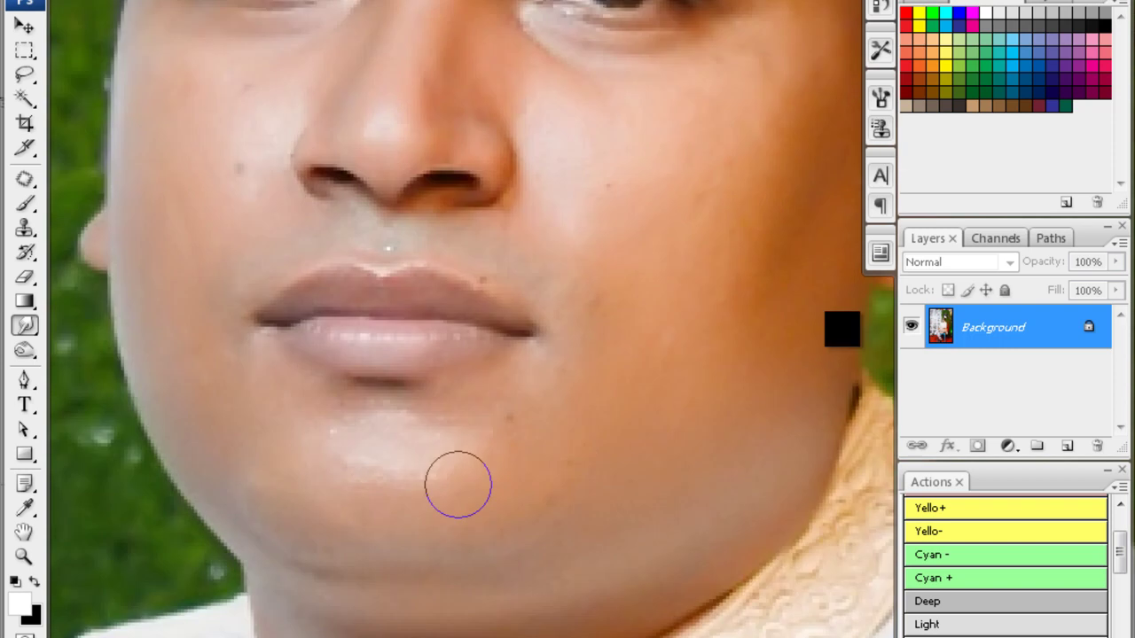
scroll(396, 462, "up", 1)
scroll(568, 383, "right", 2)
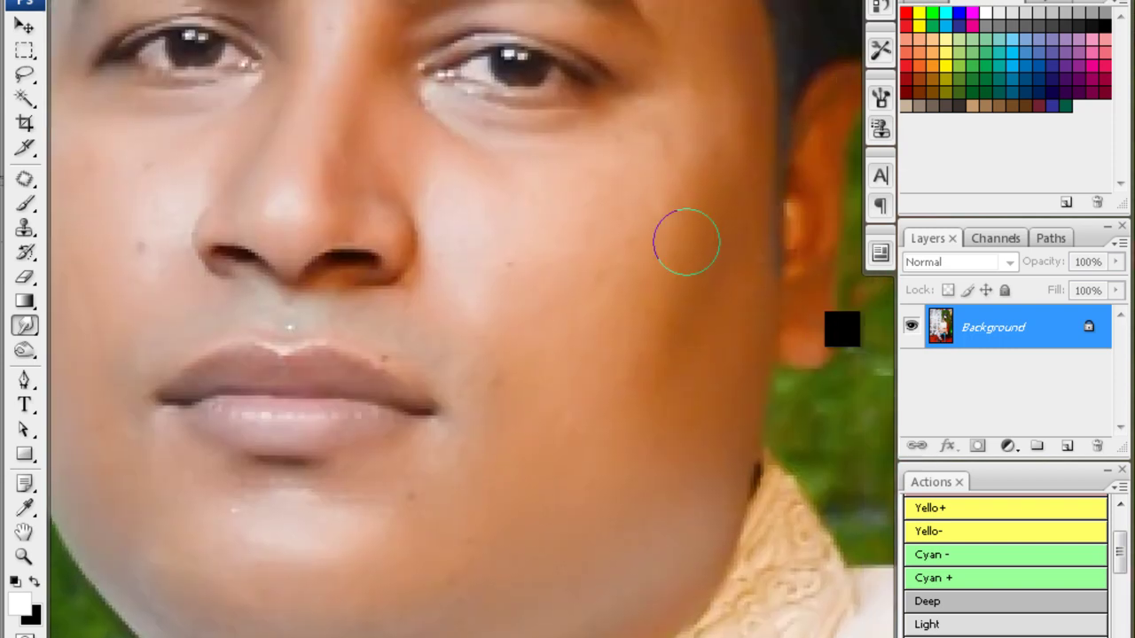
left_click_drag(687, 242, 606, 383)
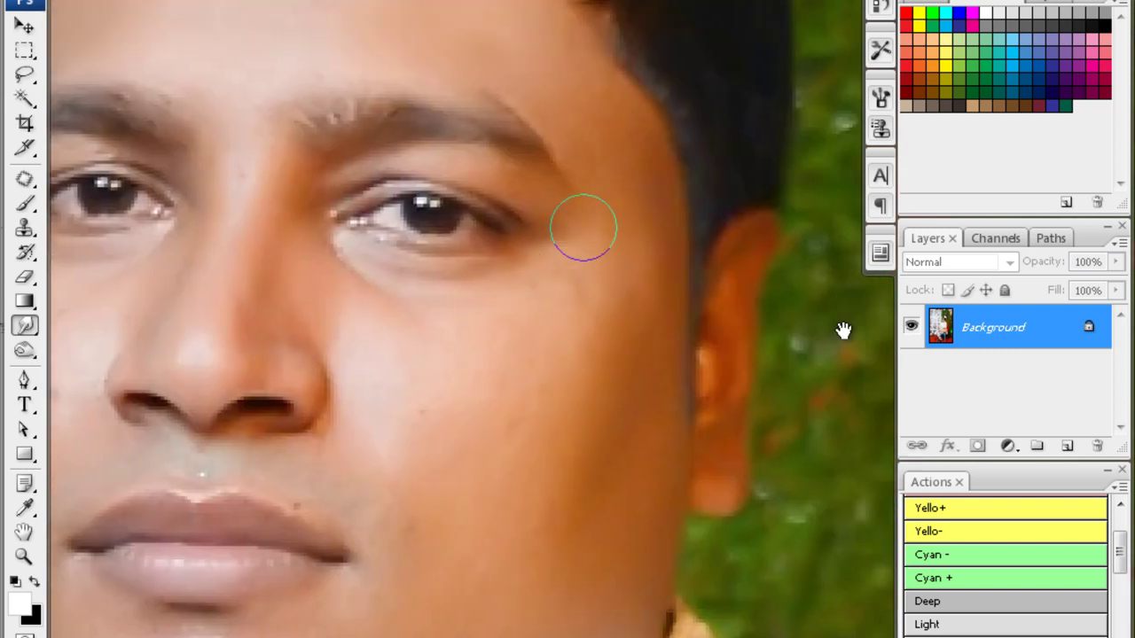
scroll(318, 261, "up", 1)
scroll(318, 261, "left", 1)
scroll(247, 357, "down", 1)
scroll(226, 403, "left", 1)
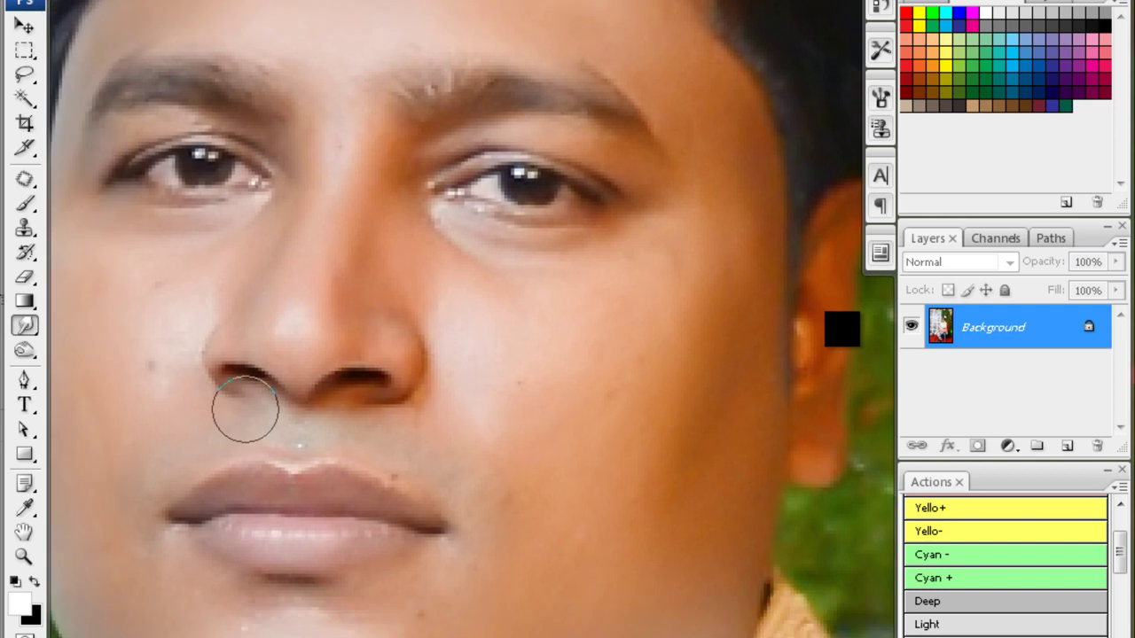
scroll(347, 441, "up", 2)
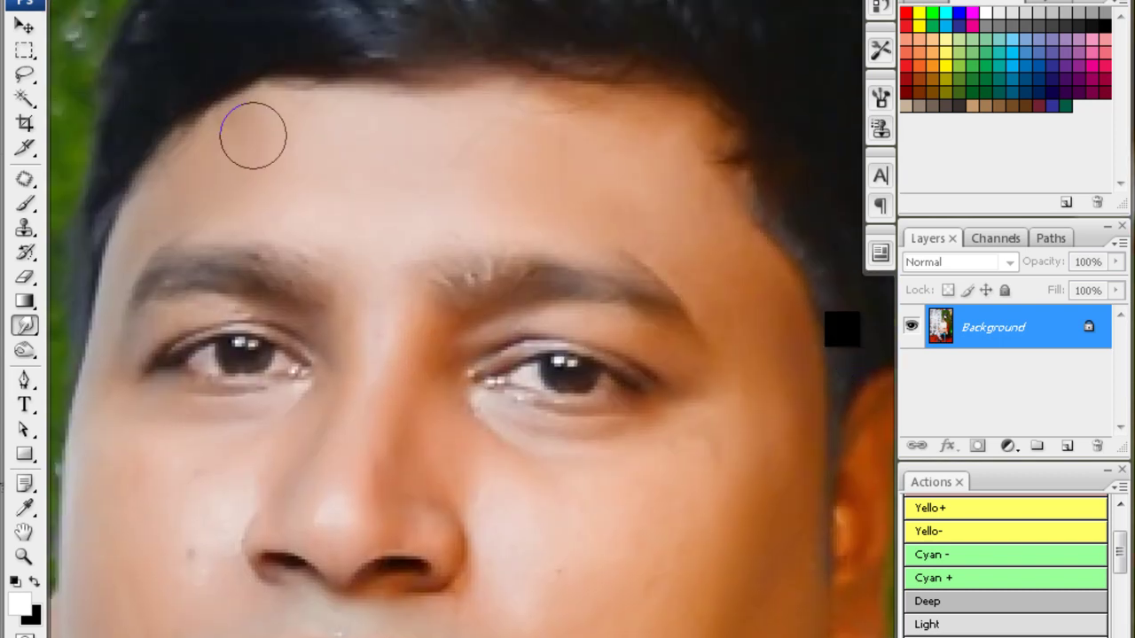
key("ctrl+w")
- Discard changes to the previous photo and zoom out on the blue-chair photo
key("n")
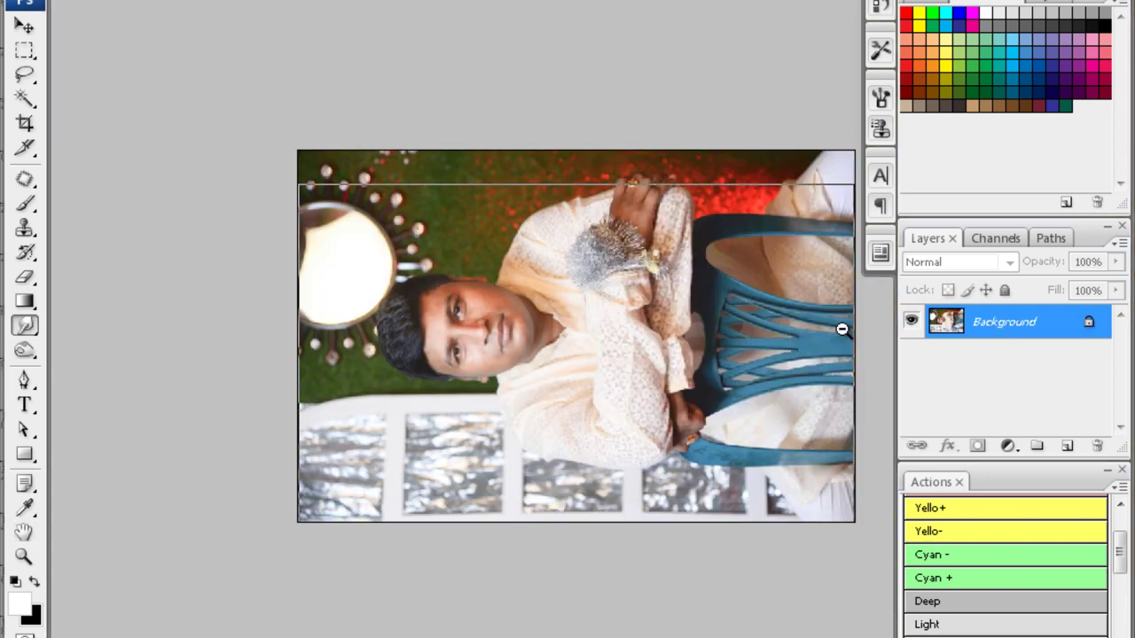
key("ctrl+minus")
key("c")
key("ctrl+minus")
key("alt+v")
key("Right")
key("Escape")
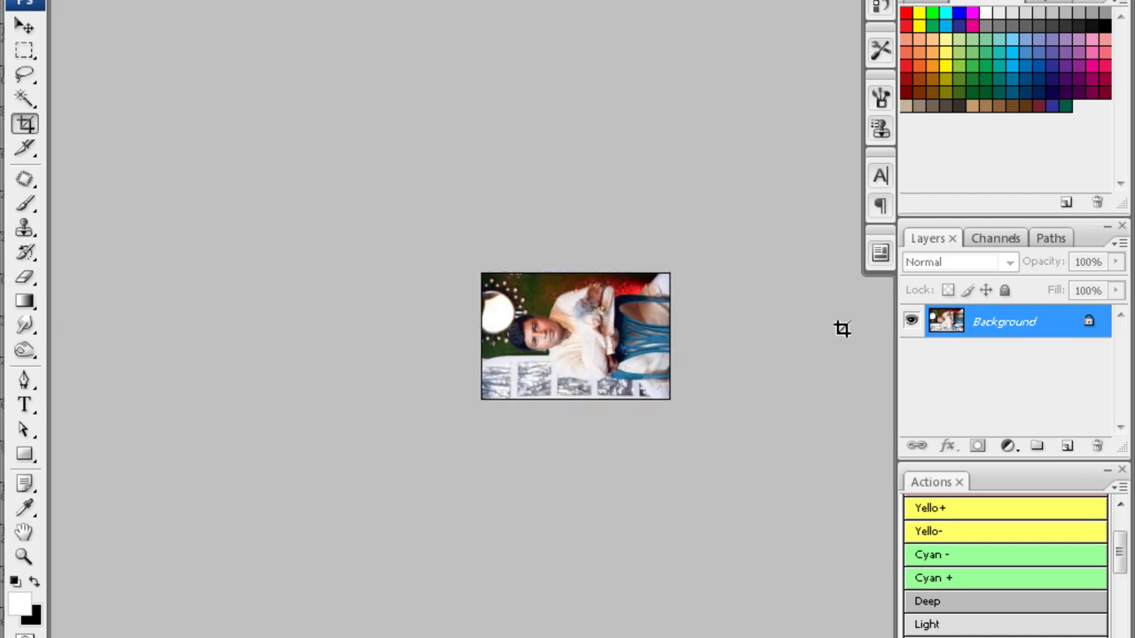
- Apply Noiseware noise reduction at 71% luminance and colour, then rotate the photo to portrait
key("ctrl+alt+f")
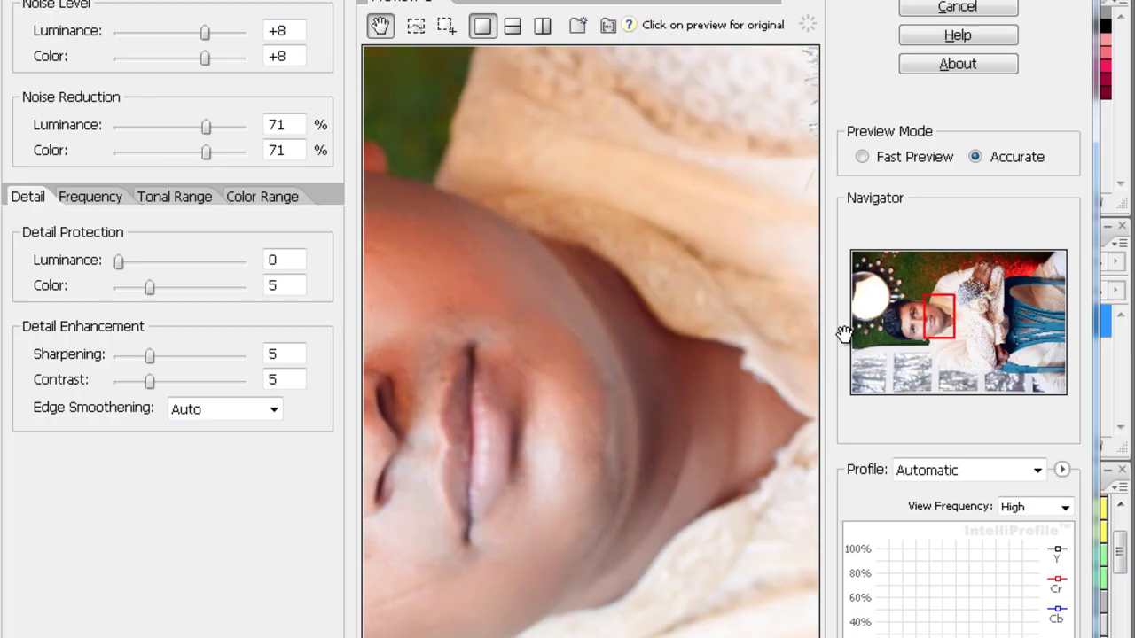
key("Return")
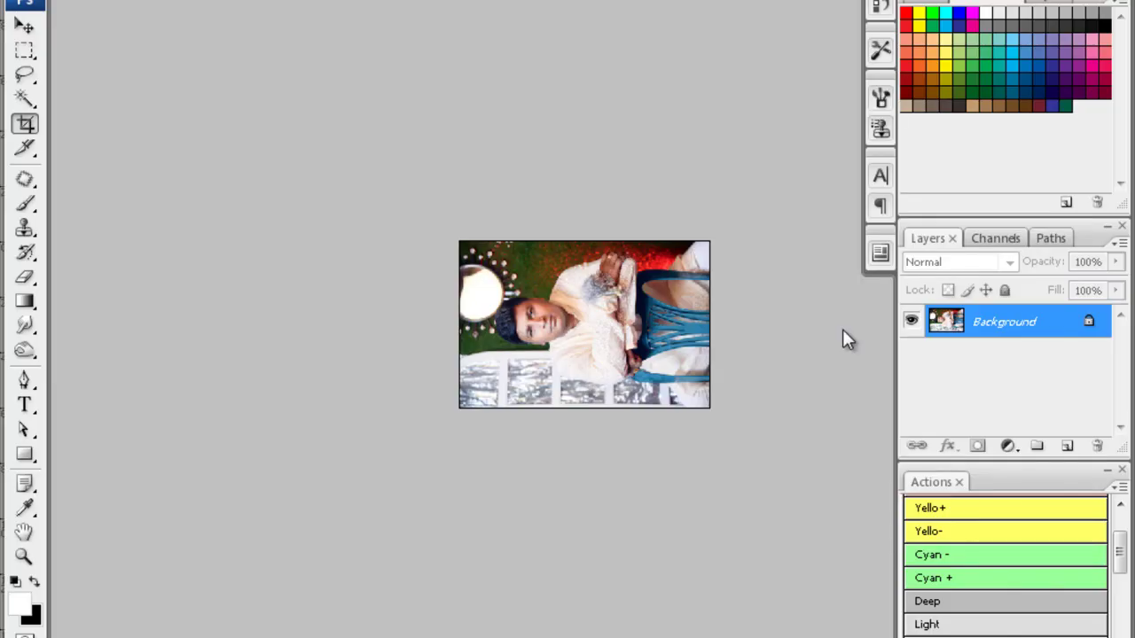
key("ctrl+alt+r")
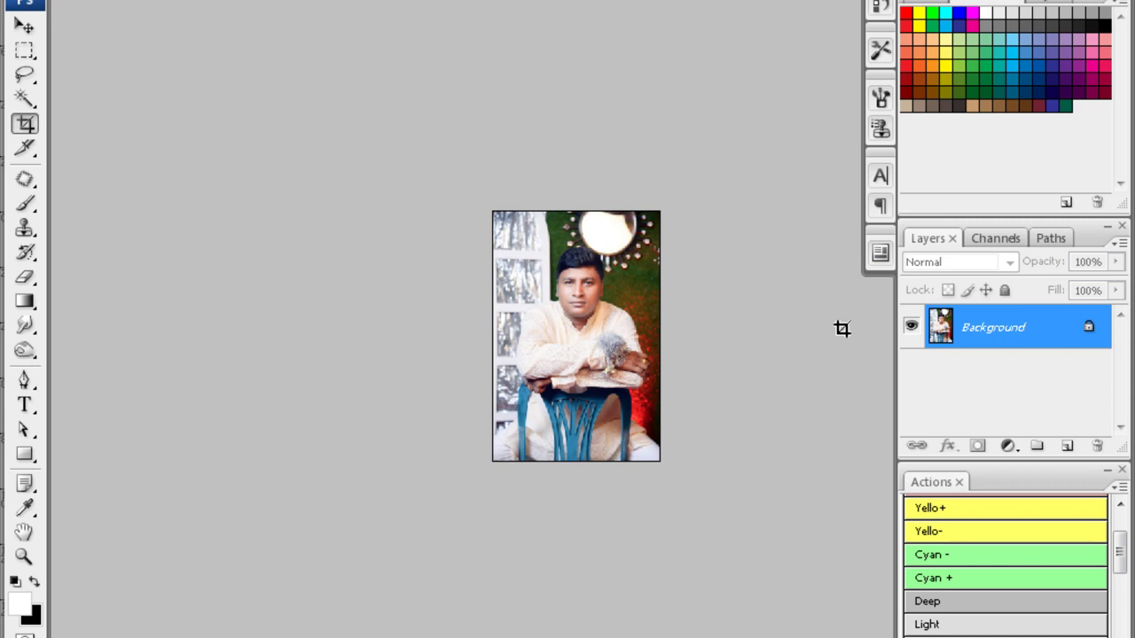
- Select the hand area and feather the selection
key("ctrl+plus")
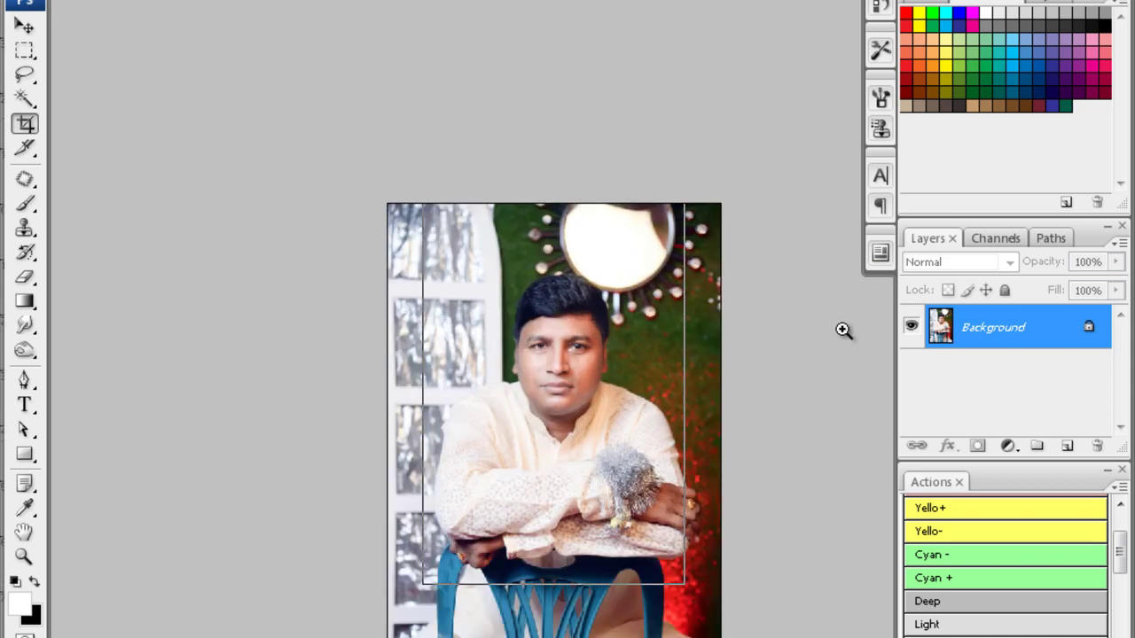
left_click(654, 476)
key("ctrl+alt+d")
key("Return")
- Select and feather the right side of the face, then set Color Balance to -22
key("ctrl+plus")
mouse_move(536, 330)
left_mouse_down()
mouse_move(550, 306)
mouse_move(483, 416)
left_mouse_up()
key("ctrl+alt+d")
key("Return")
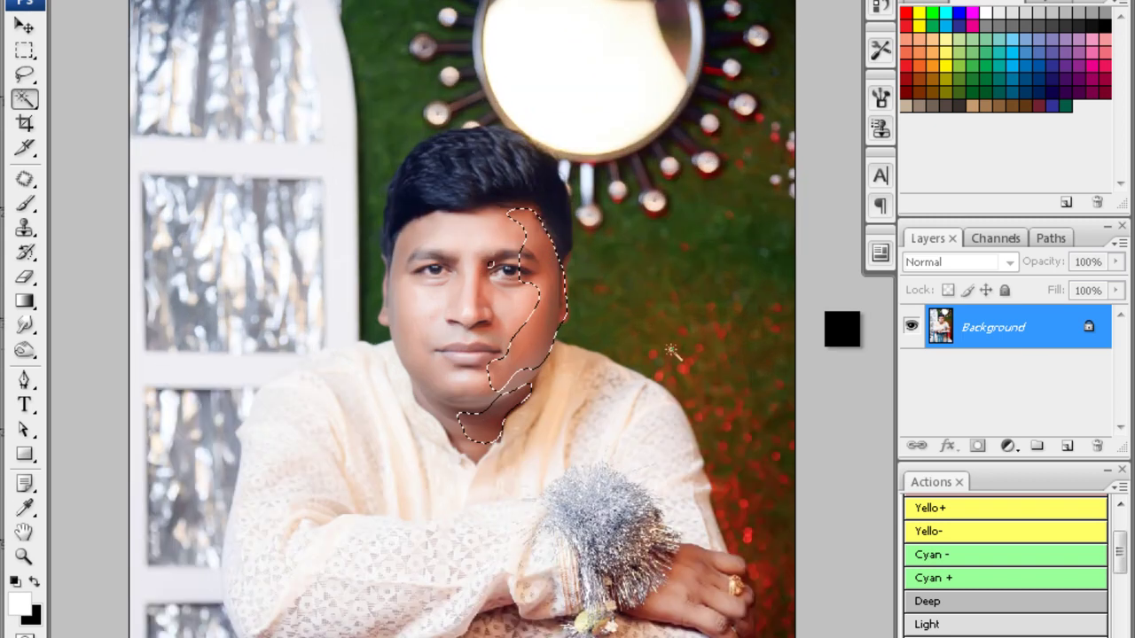
key("ctrl+b")
type("-22")
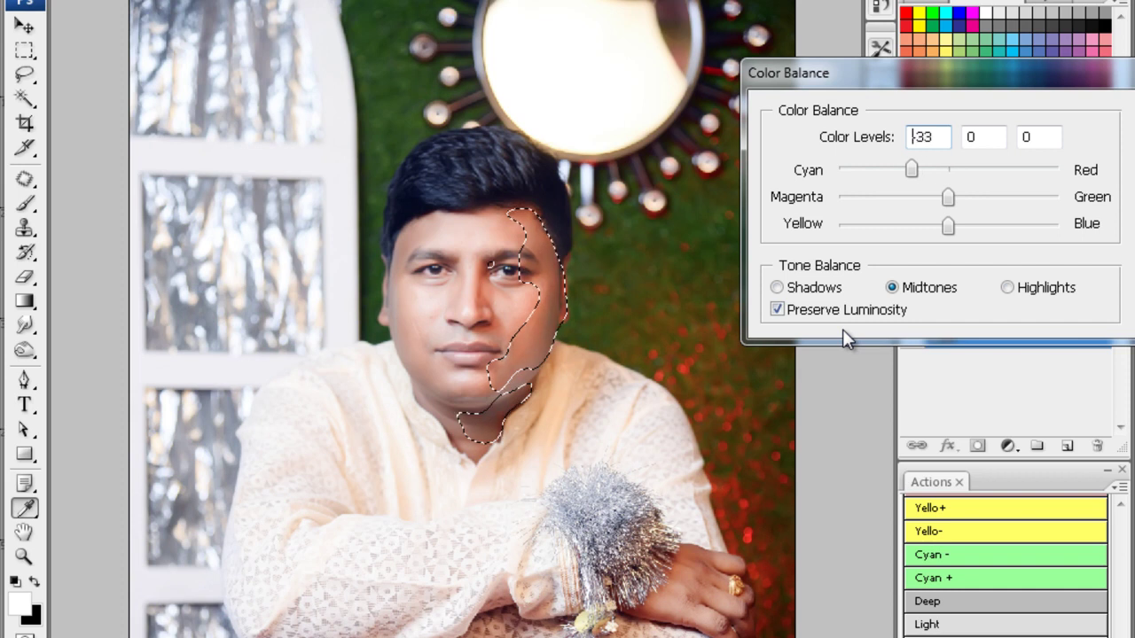
key("Return")
- Brighten the 20 px-feathered left face with Levels, then deselect
key("ctrl+alt+d")
key("Return")
key("ctrl+l")
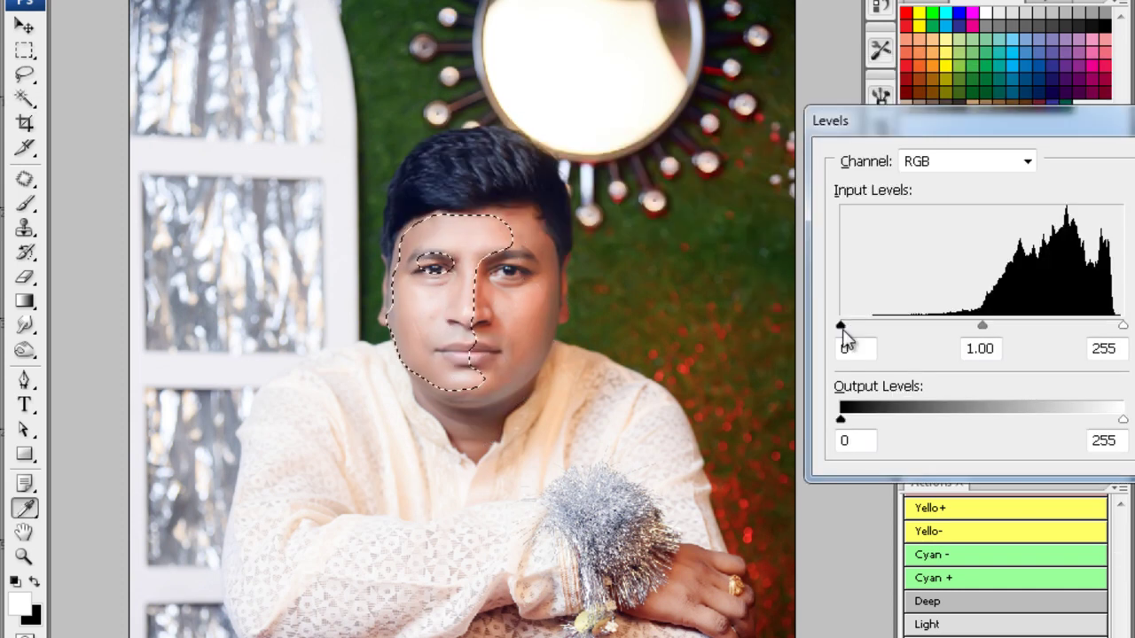
key("Return")
key("ctrl+d")
- Soften the face with the Blur tool and close the finished portrait
left_click(841, 336, "ctrl")
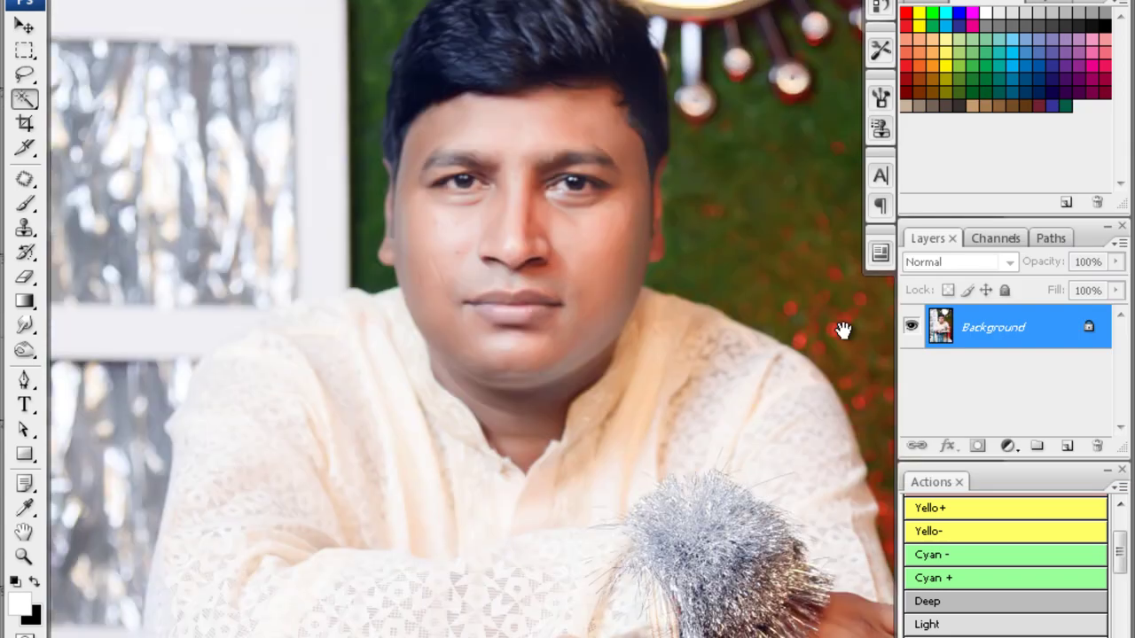
key("ctrl+plus")
key("r")
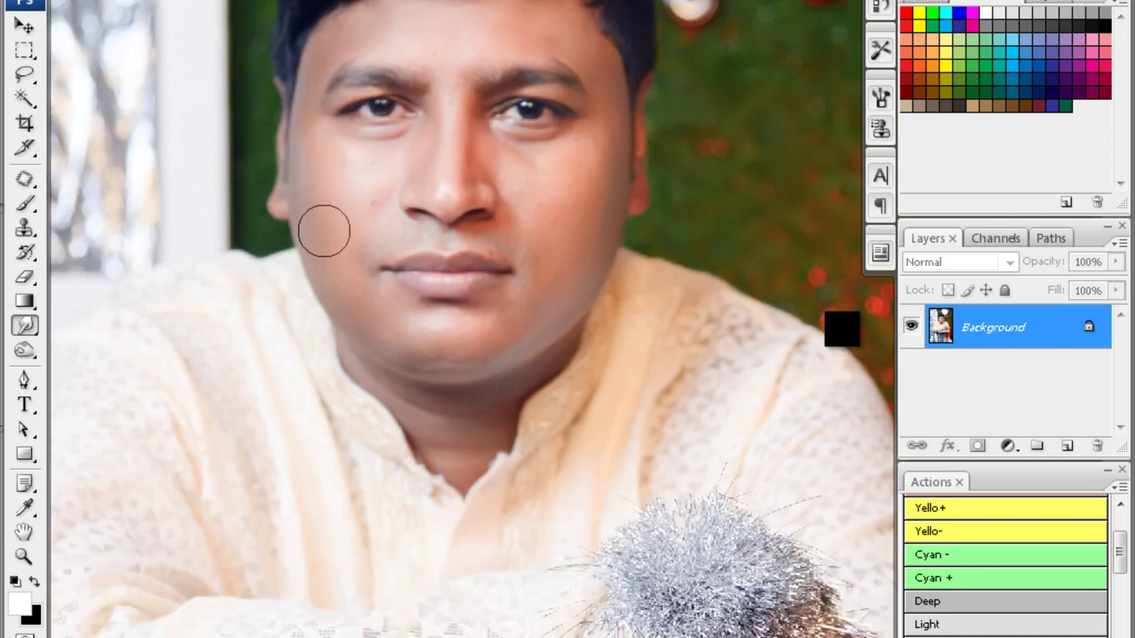
key("ctrl+w")
- Close the previous photo without saving and browse the shoot folder's thumbnails
key("n")
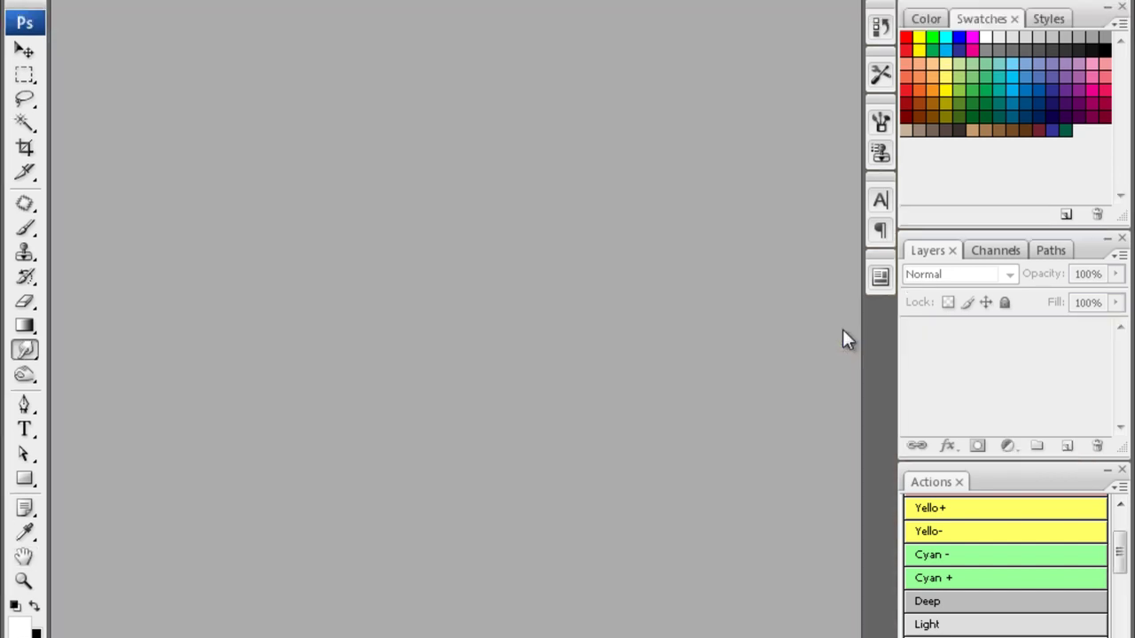
key("alt+Tab")
key("alt+Tab")
key("alt+Tab")
key("alt+Tab")
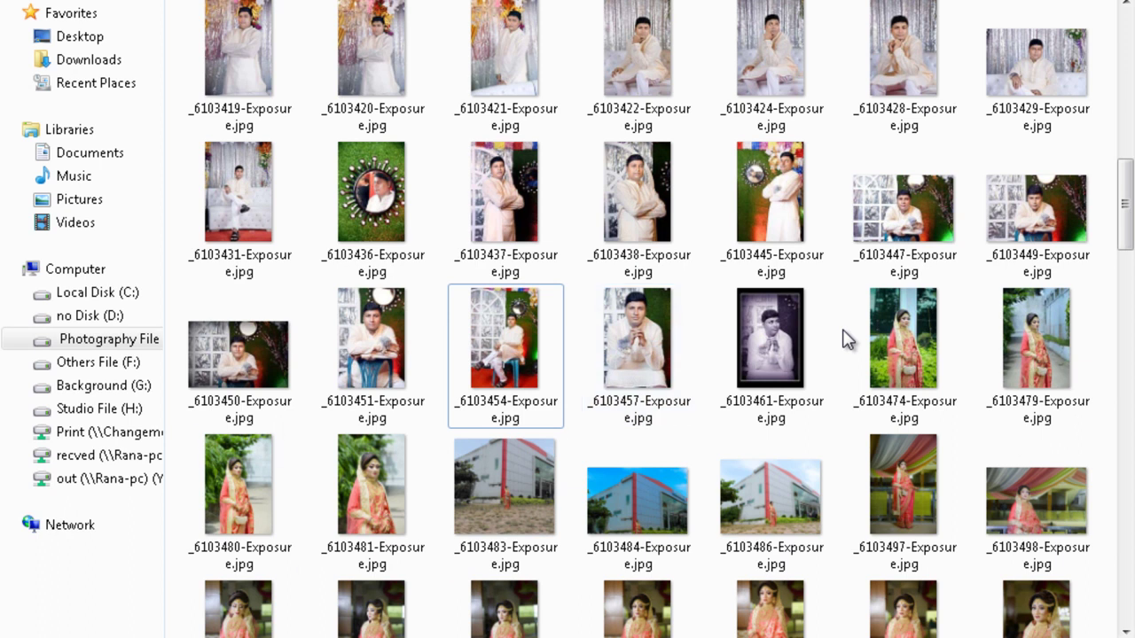
key("Page_Down")
key("Page_Down")
key("Page_Down")
key("Page_Down")
key("Left")
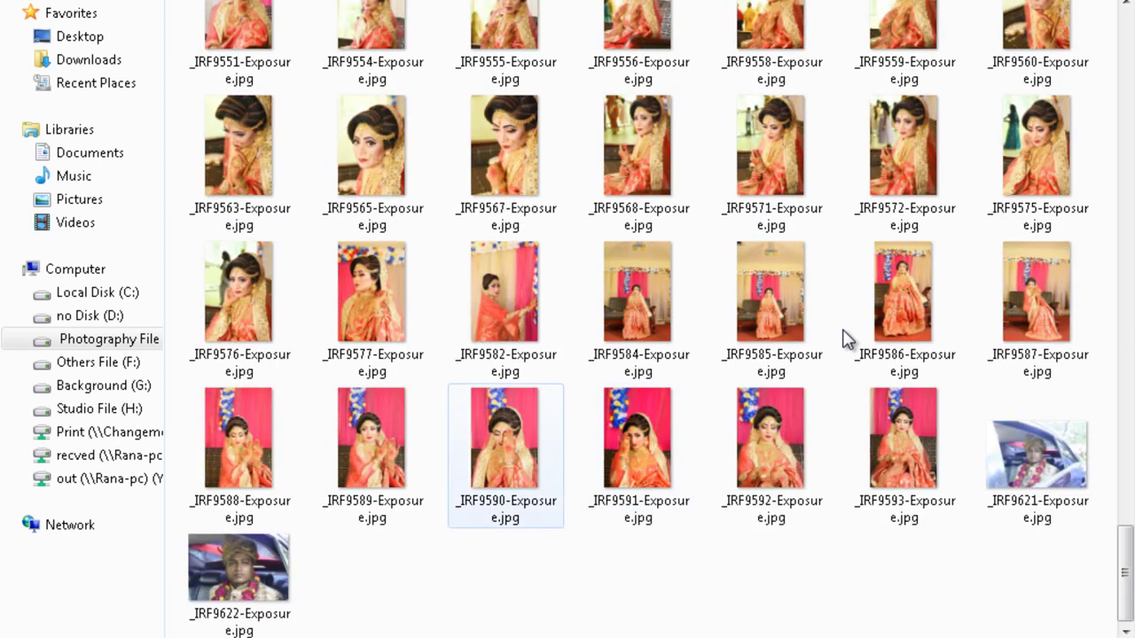
key("ctrl+a")
scroll(847, 340, "up", 3)
scroll(846, 340, "up", 5)
scroll(847, 339, "up", 5)
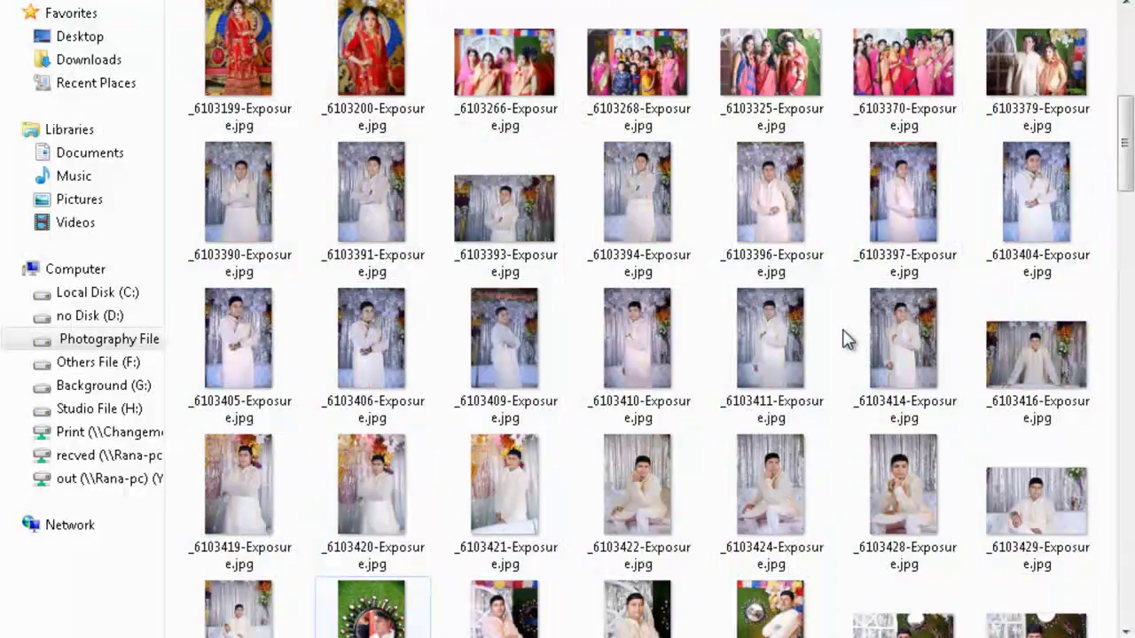
scroll(846, 339, "down", 5)
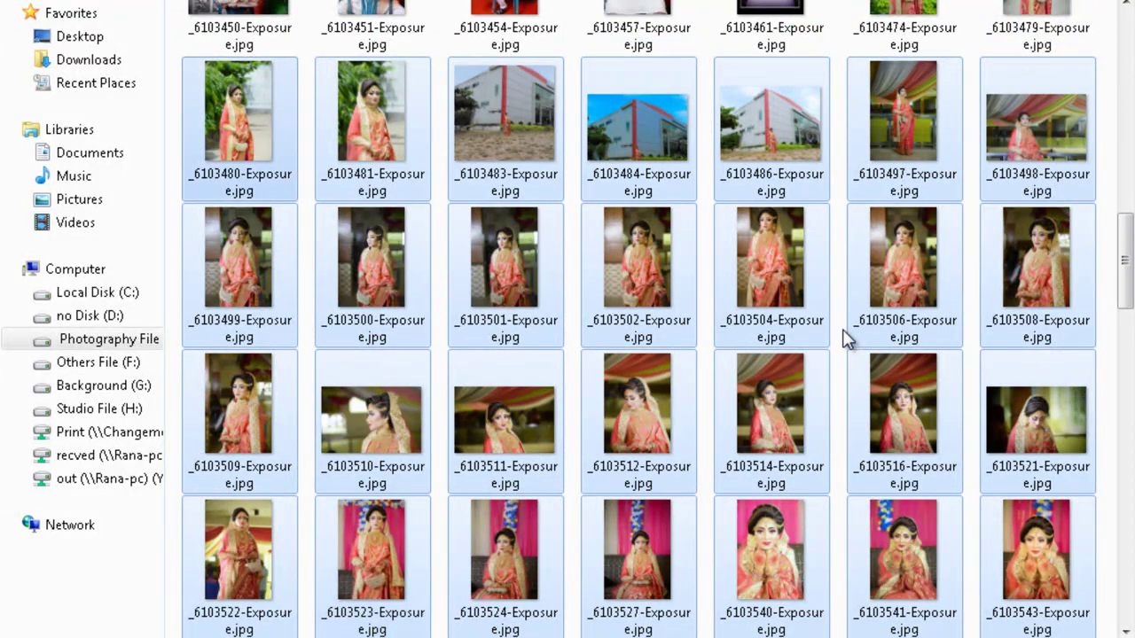
- Find _6103549-Exposure.jpg and drag it into Photoshop to open it
left_click(847, 339)
key("ctrl+a")
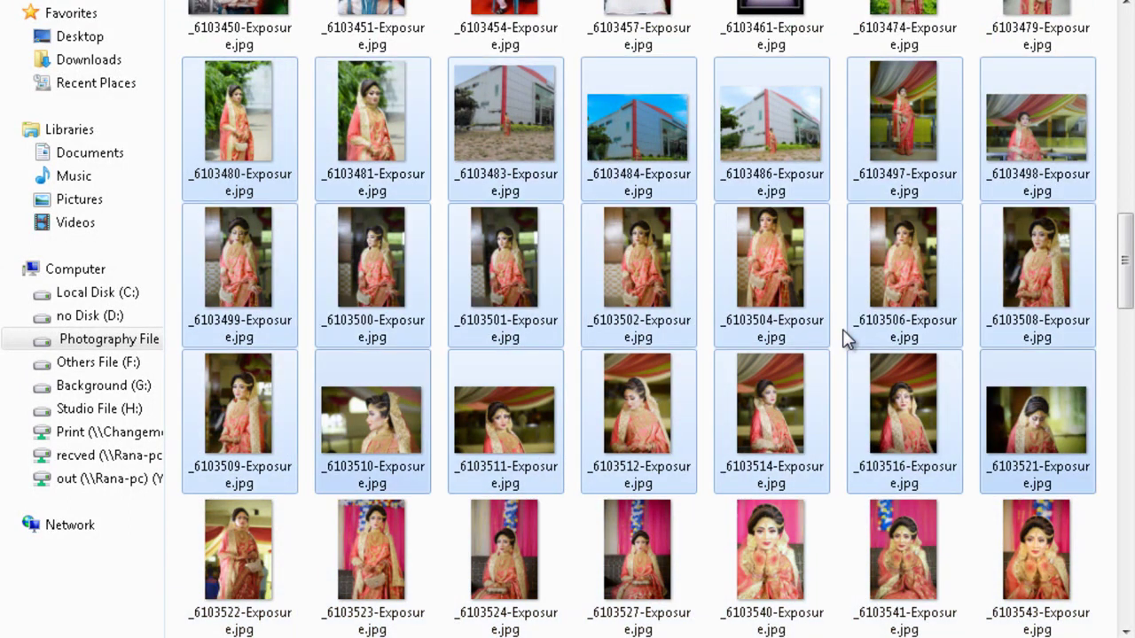
left_click(847, 340)
scroll(846, 339, "down", 10)
scroll(847, 340, "down", 5)
scroll(846, 340, "up", 5)
scroll(846, 339, "up", 10)
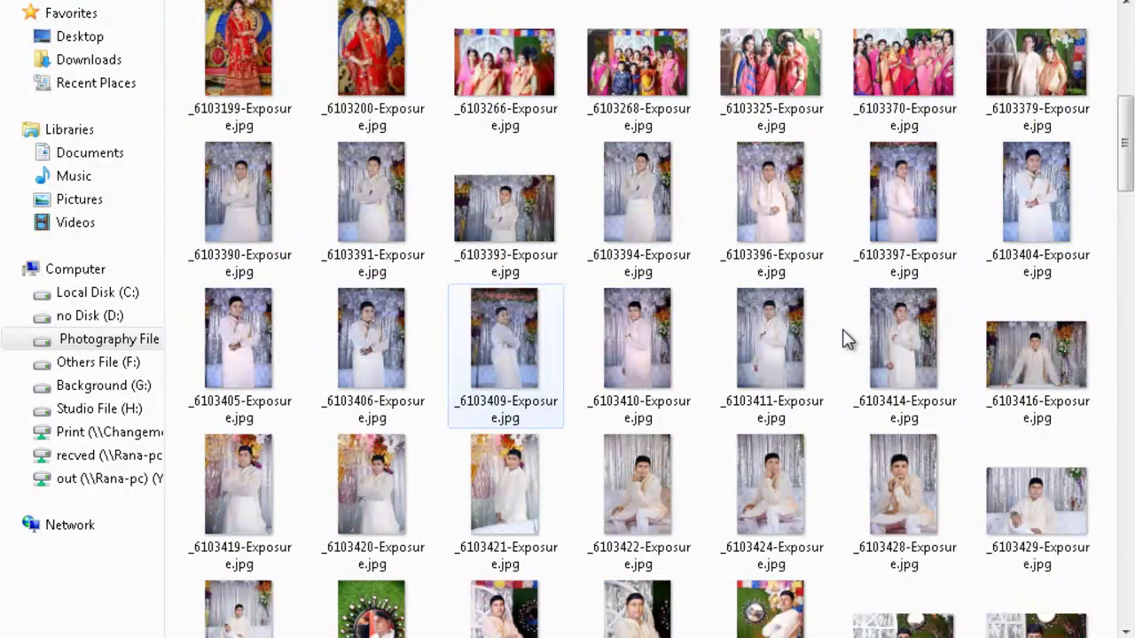
scroll(846, 340, "down", 3)
scroll(847, 340, "down", 5)
left_click_drag(504, 266, 531, 620)
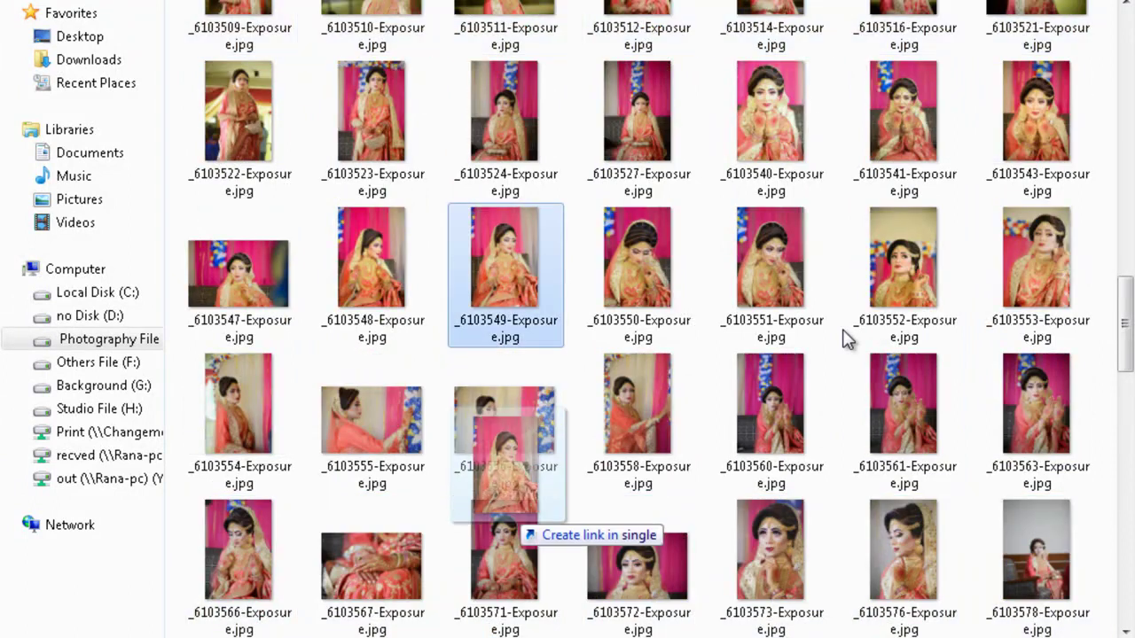
key("alt+Tab")
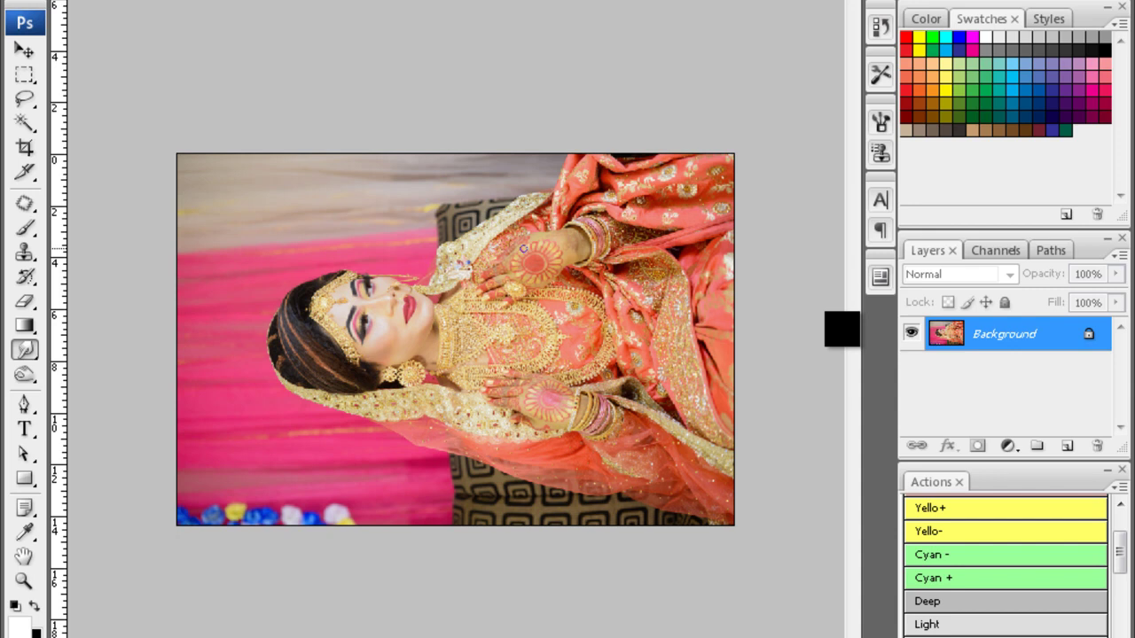
- Pick the Crop tool, change screen mode, and return to the R.K.STUDIO-07-07-19 folder
key("c")
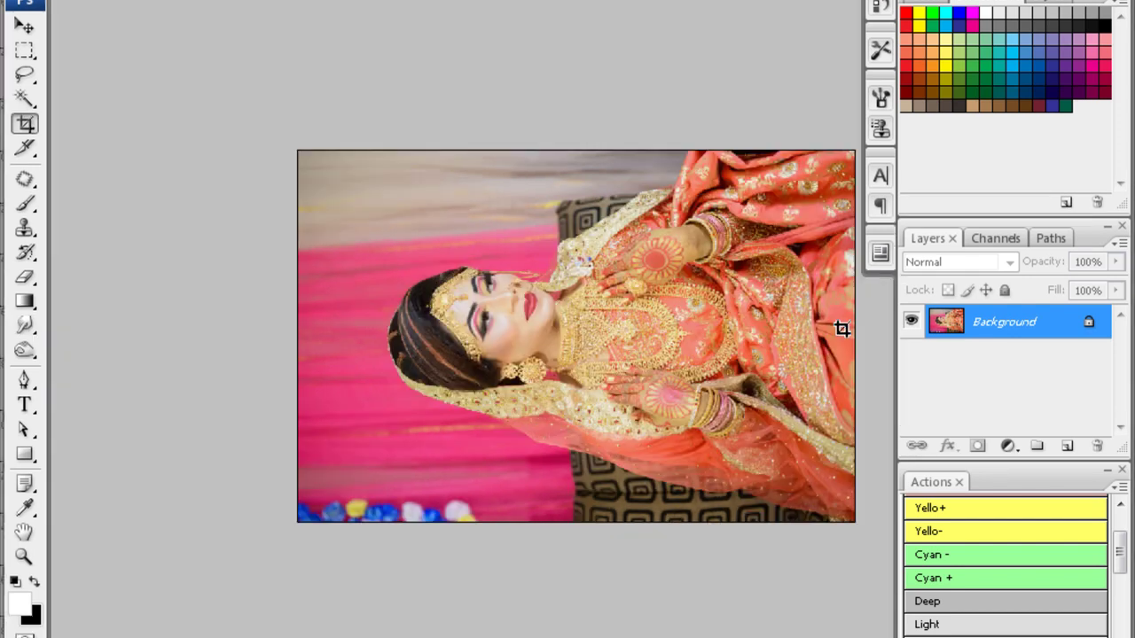
key("f")
key("alt+Tab")
key("alt+Tab")
key("alt+Tab")
key("alt+Tab")
key("alt+Tab")
key("alt+Tab")
key("alt+Tab")
key("alt+Tab")
key("alt+Tab")
key("alt+Tab")
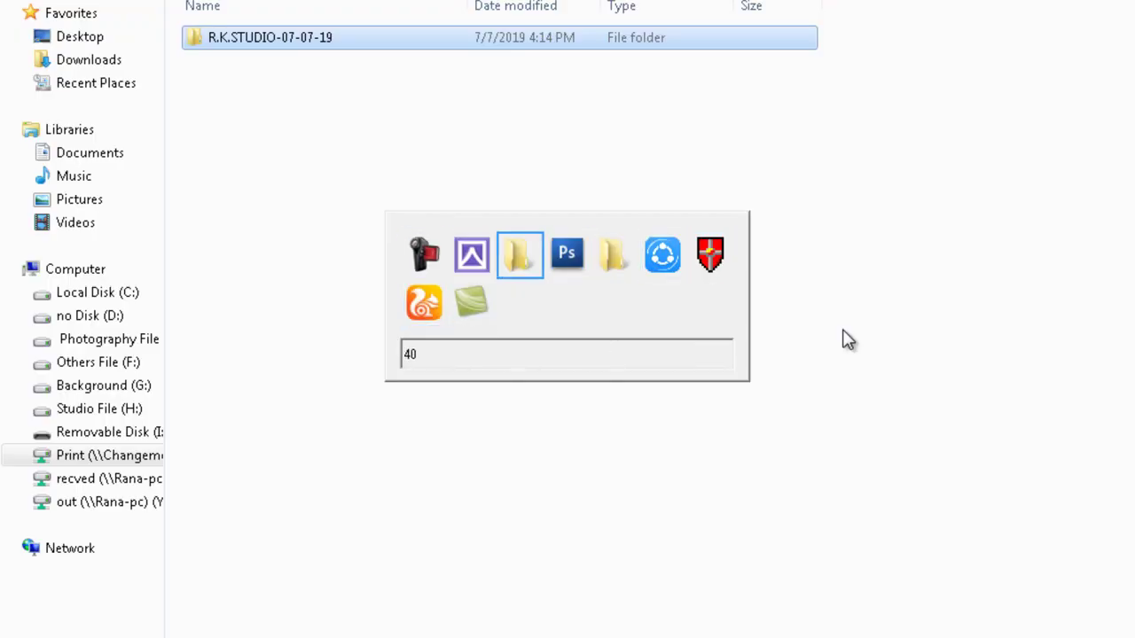
key("alt+Tab")
key("alt+Tab")
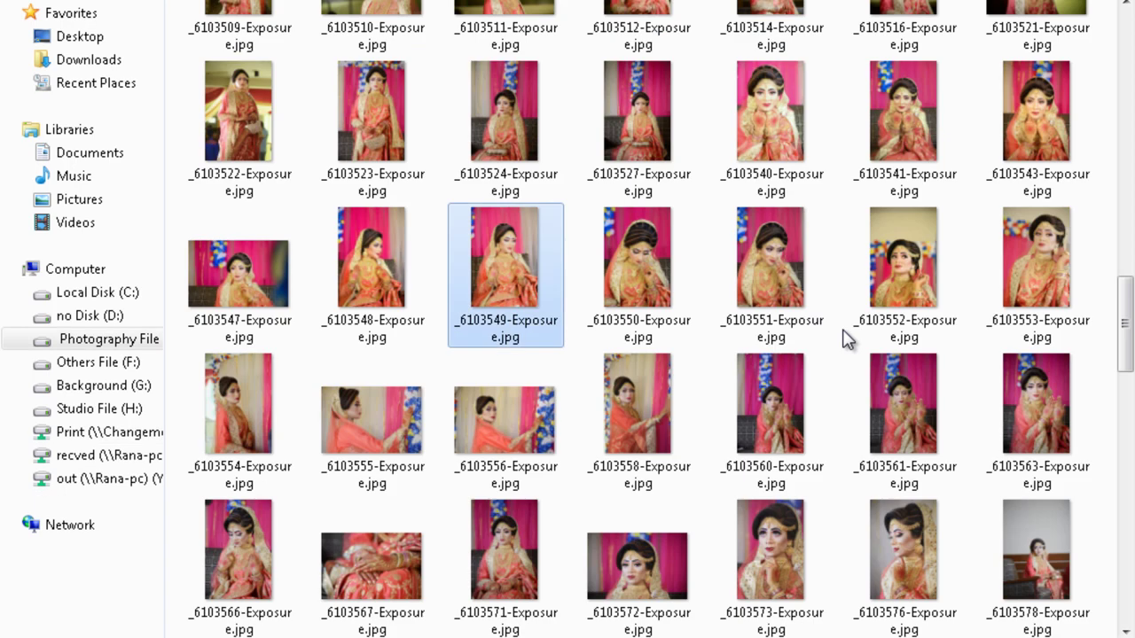
- Select photos _6103480 through _6103521 and drag all 21 into Photoshop
scroll(846, 340, "up", 2)
scroll(846, 339, "up", 4)
key("Down")
key("Down")
key("Page_Down")
key("Page_Up")
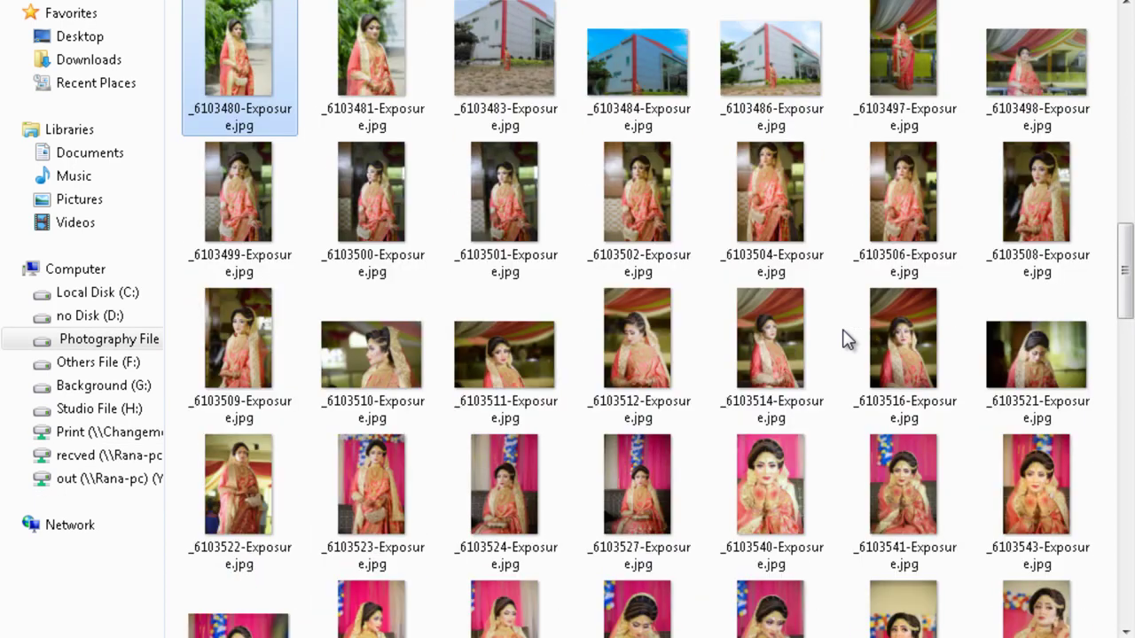
key("shift+Down")
key("shift+Down")
key("shift+Right")
key("shift+Right")
key("shift+Right")
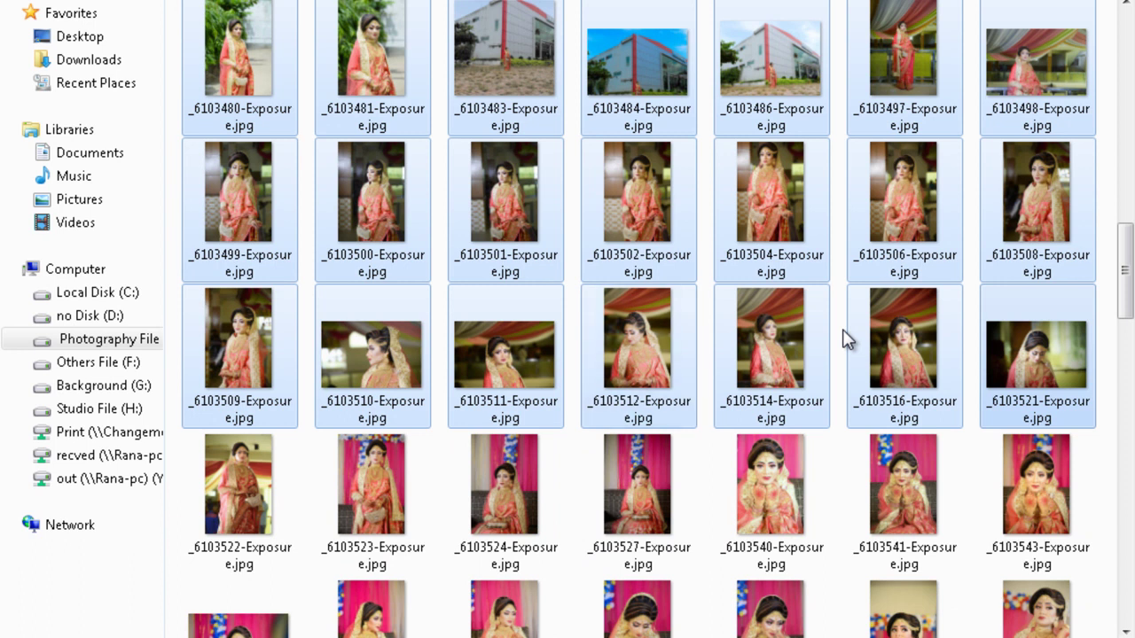
left_click_drag(847, 340, 847, 339)
key("alt+Tab")
key("alt+Tab")
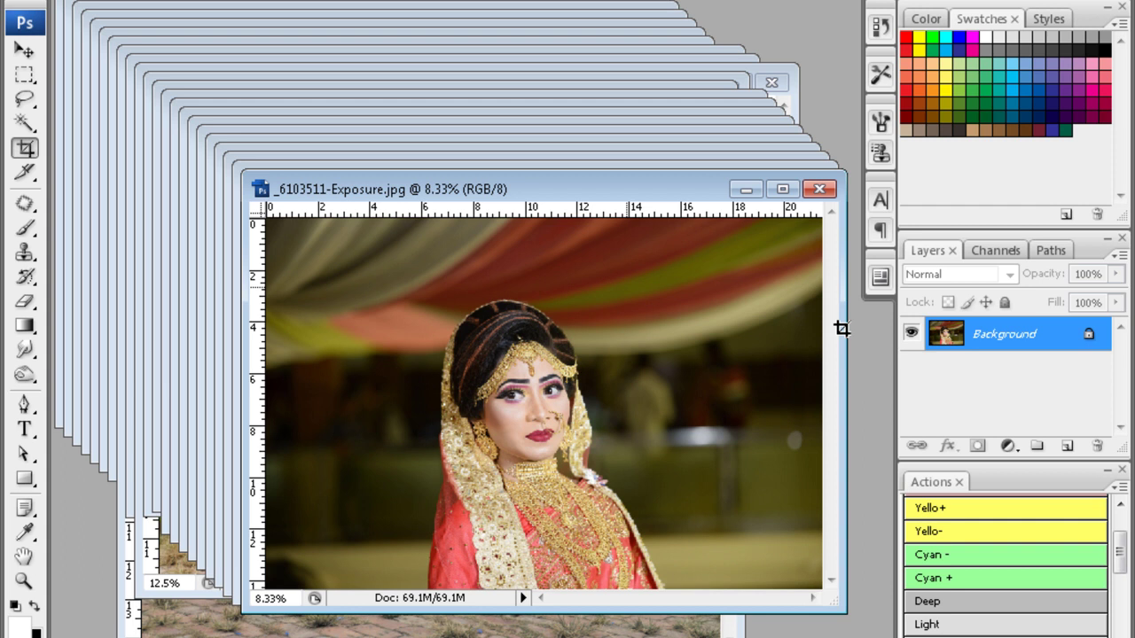
- Go full screen, zoom to fill the window, and apply Noiseware at 71% luminance and colour reduction
key("f")
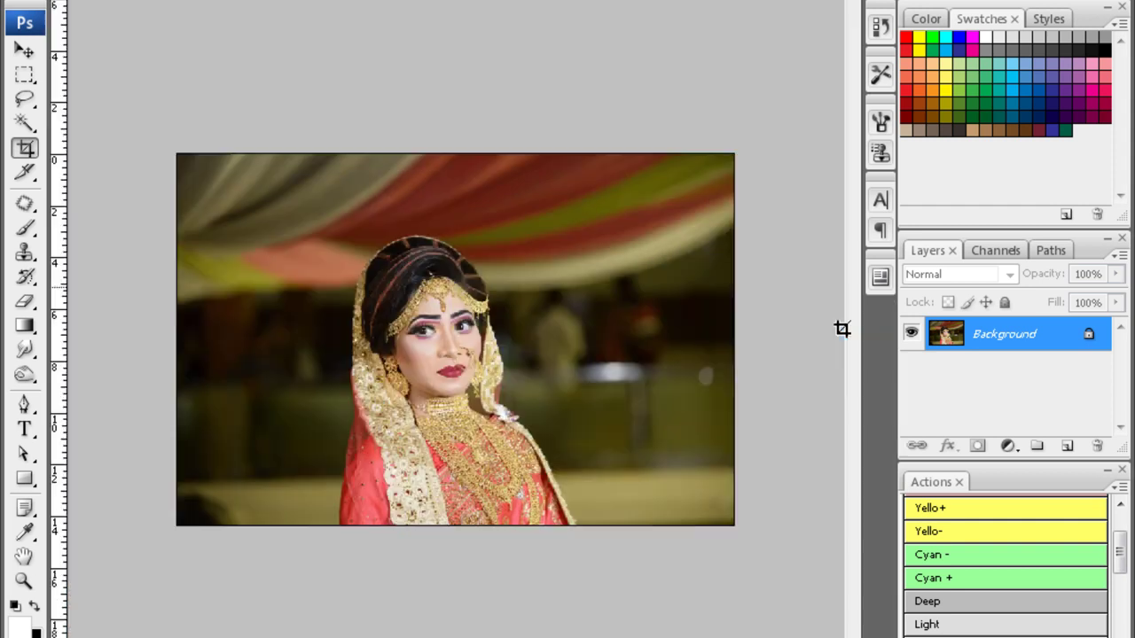
key("ctrl+minus")
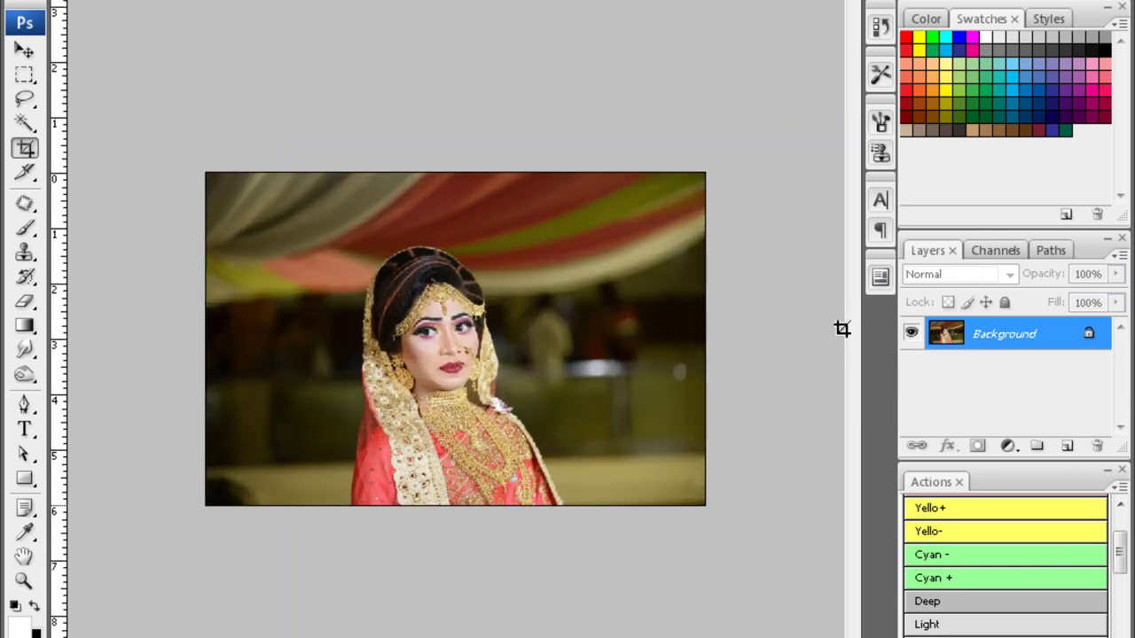
key("ctrl+plus")
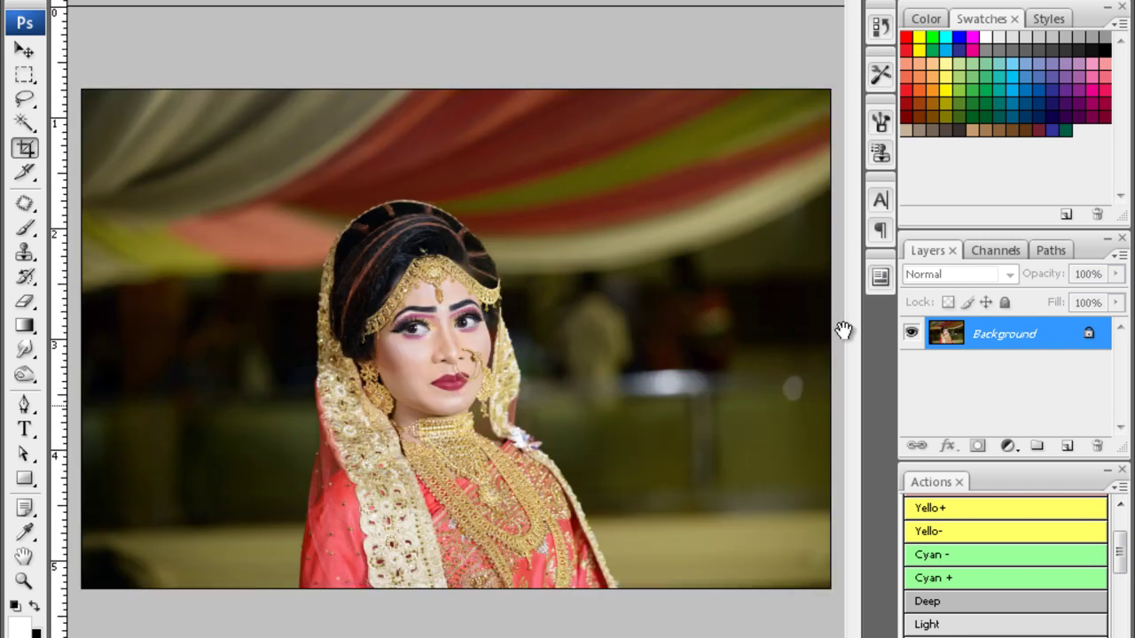
key("ctrl+plus")
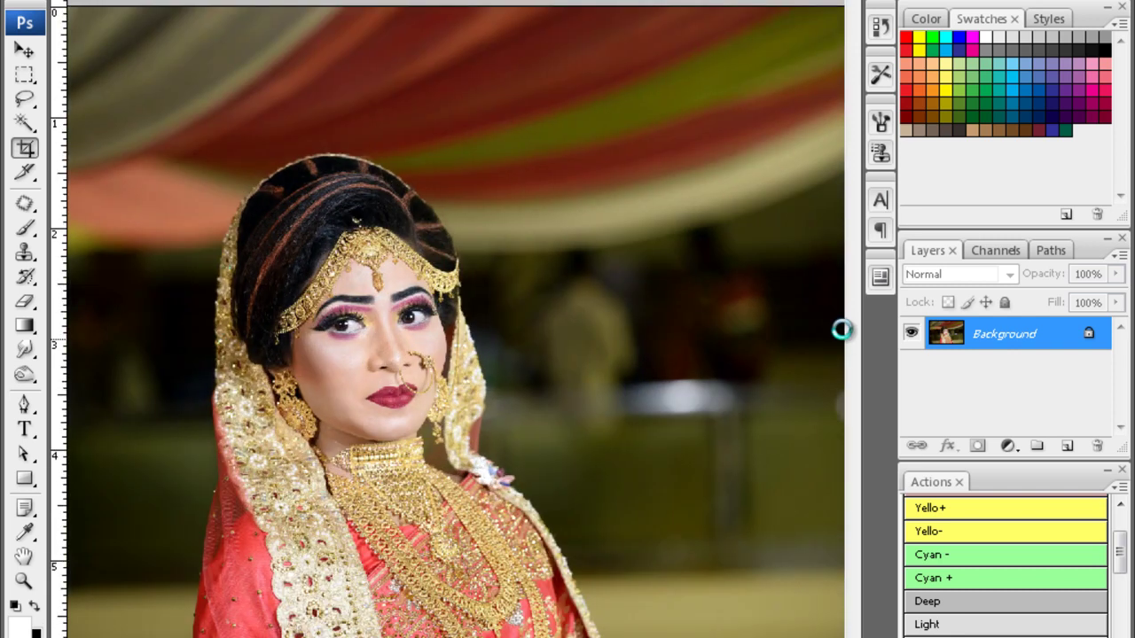
key("ctrl+plus")
key("ctrl+plus")
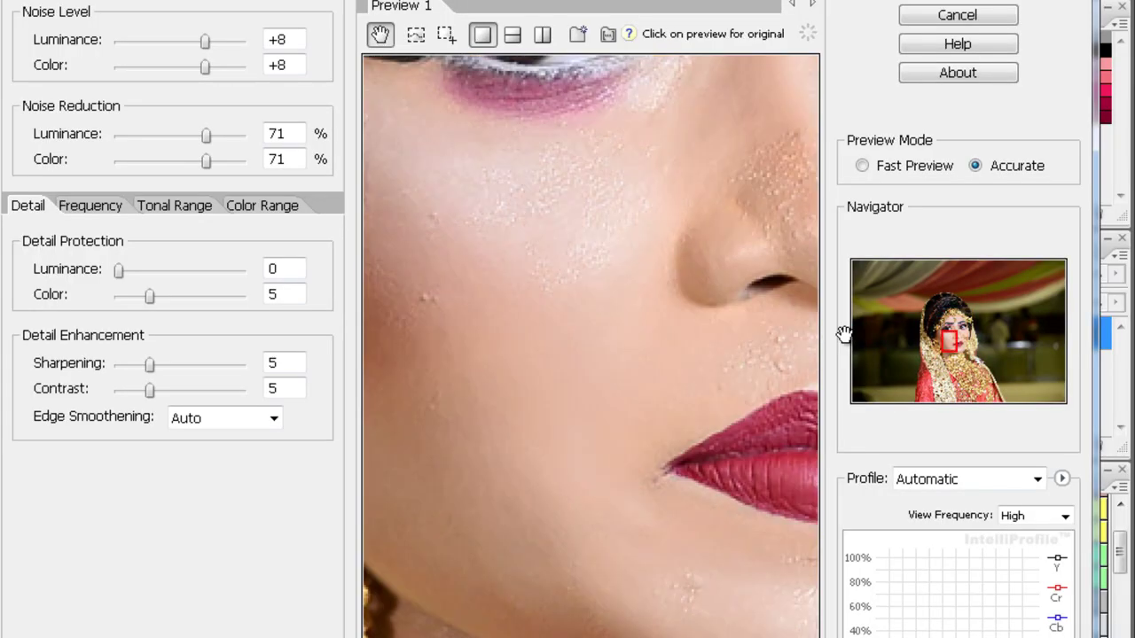
key("Return")
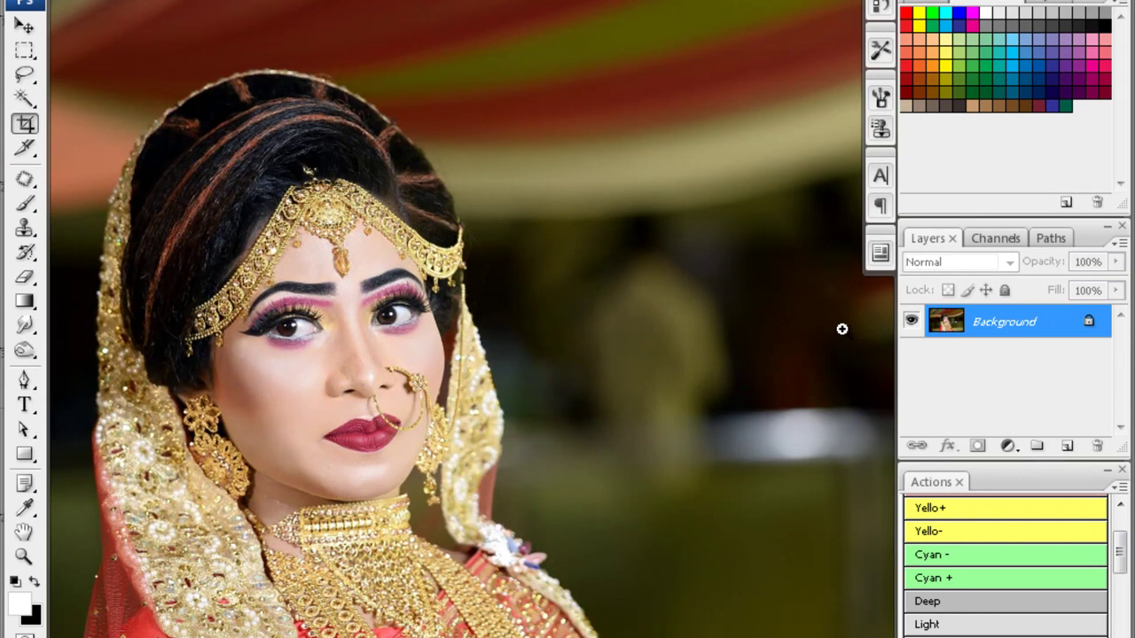
- Zoom in on the bride's face and adjust the softening brush size around her cheek and lips
key("ctrl+plus")
key("ctrl+plus")
key("r")
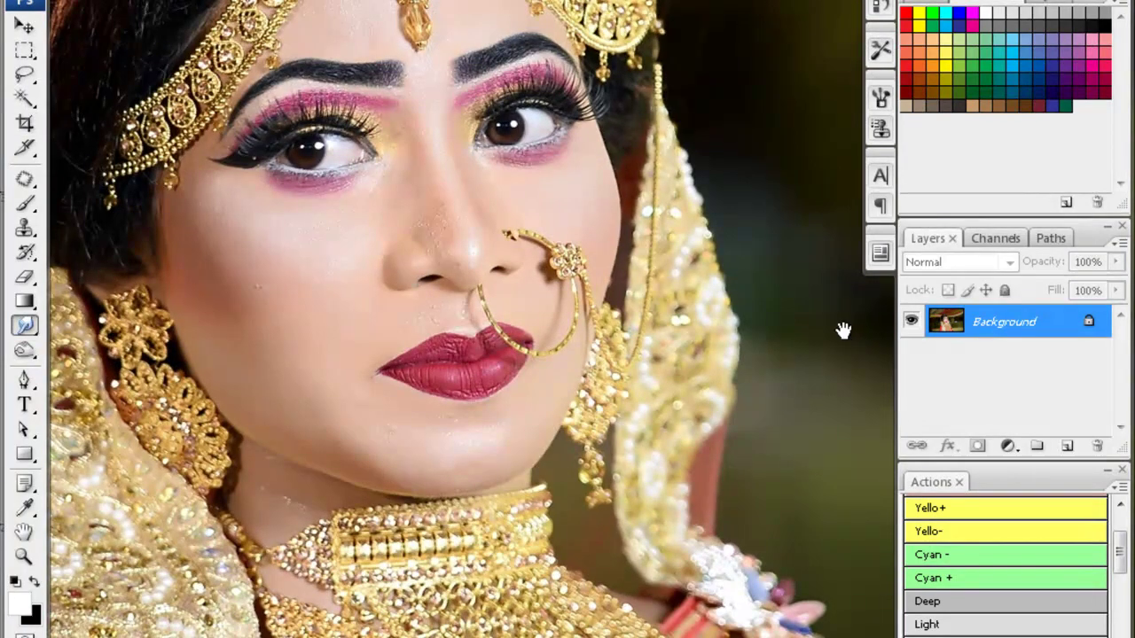
left_click_drag(843, 331, 841, 373)
key("bracketleft")
key("bracketleft")
key("bracketleft")
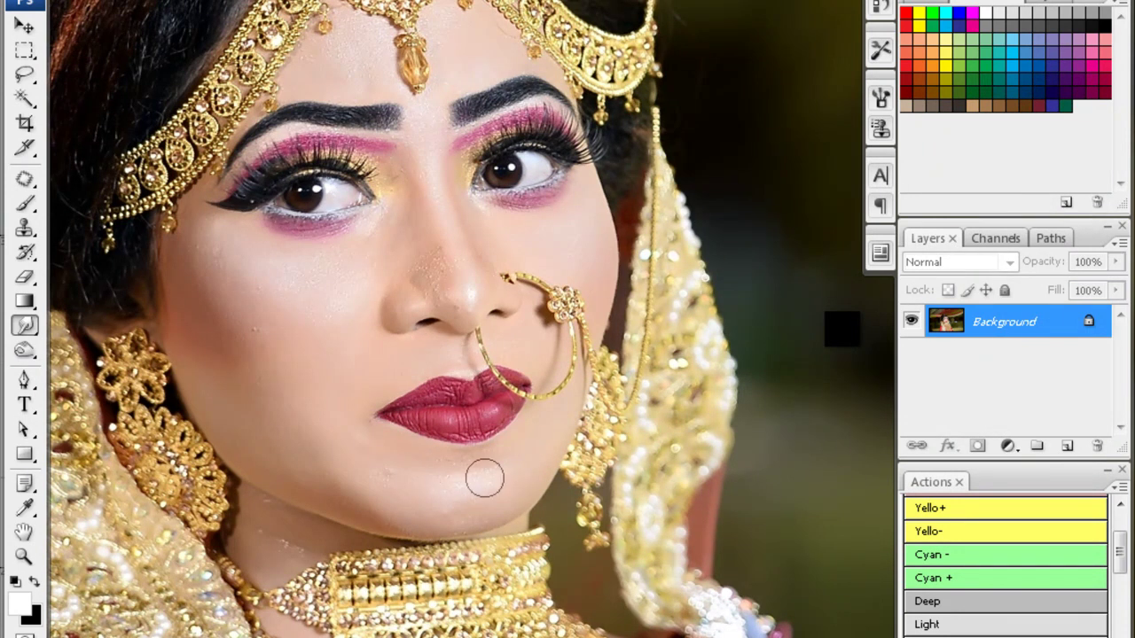
key("bracketright")
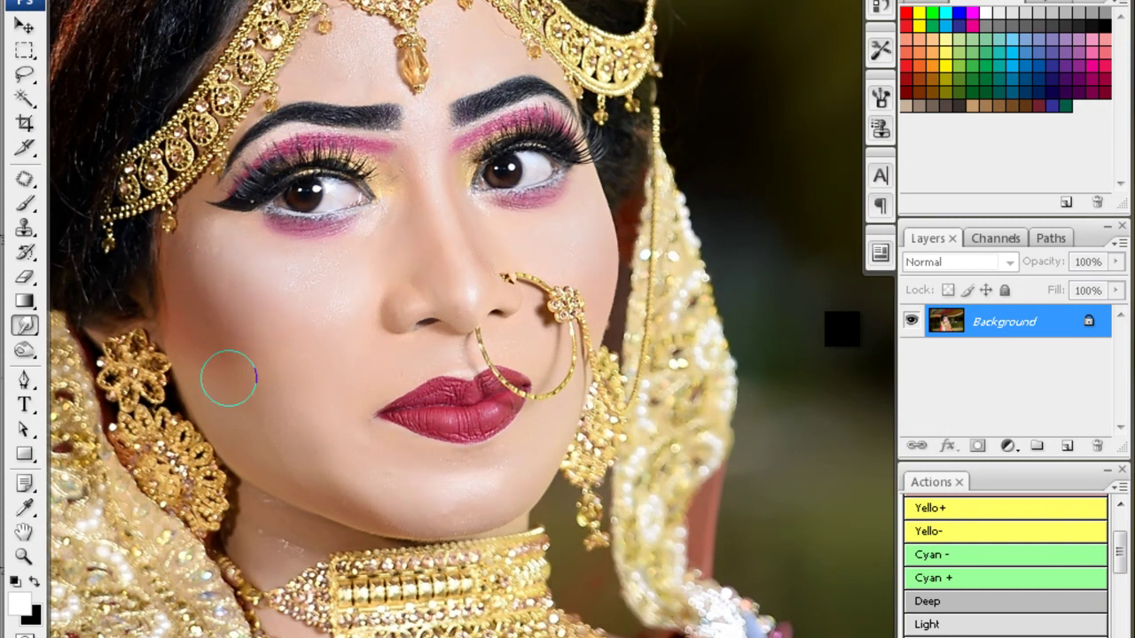
scroll(235, 386, "down", 3)
scroll(310, 420, "up", 1)
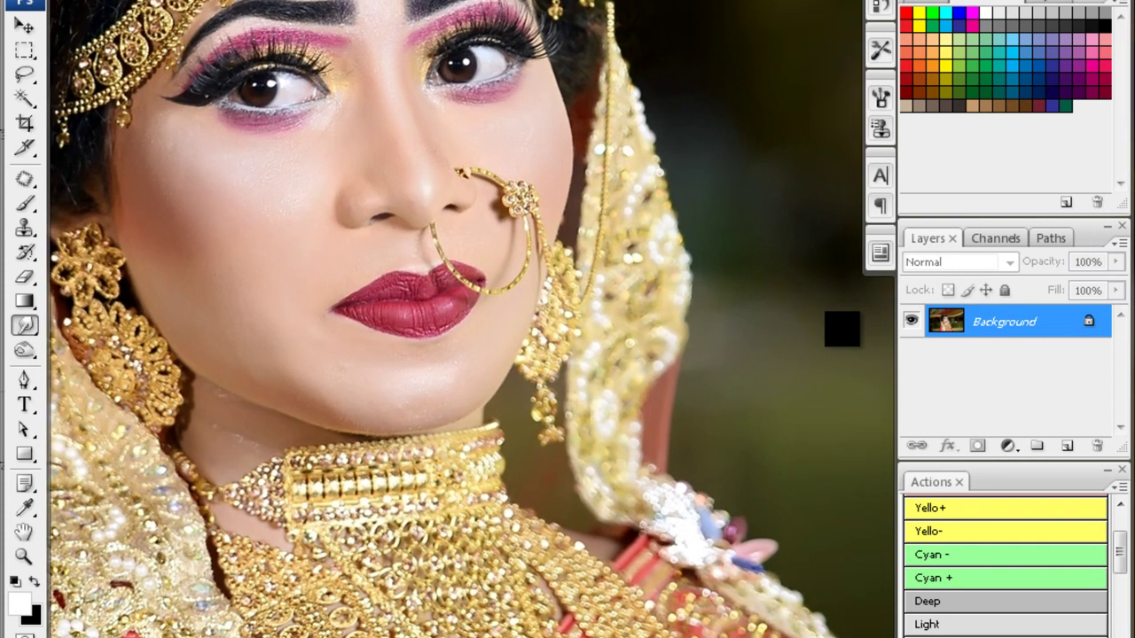
scroll(450, 380, "up", 2)
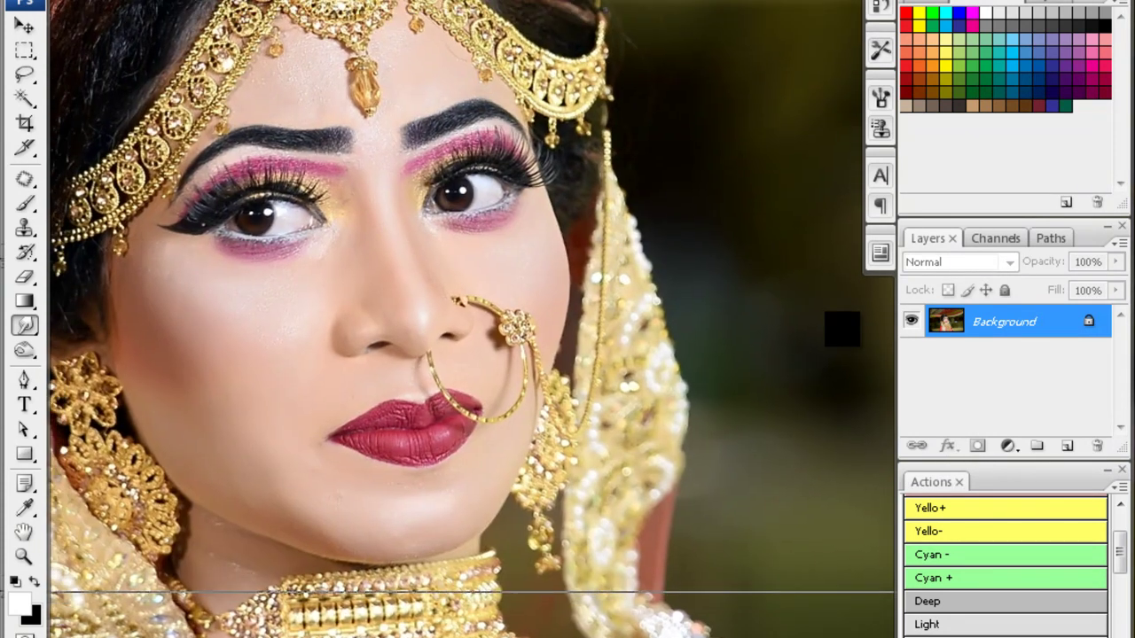
scroll(836, 325, "down", 2)
key("alt+i")
- Deepen the blacks with Selective Color, raising Blacks' Black to +6%
key("Escape")
key("i")
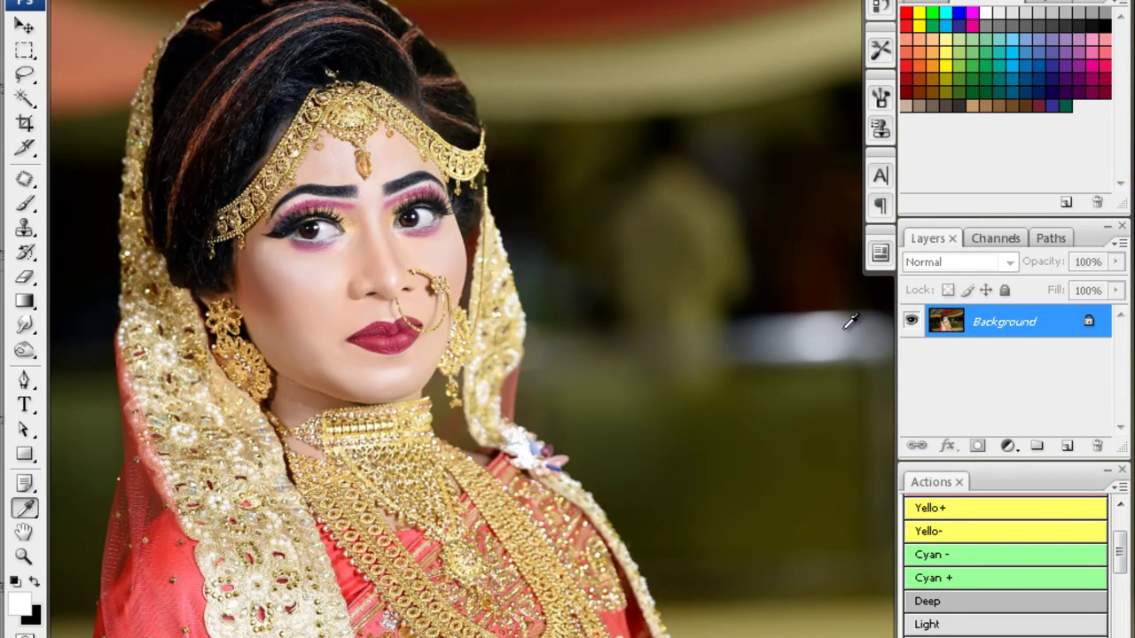
key("ctrl+shift+alt+s")
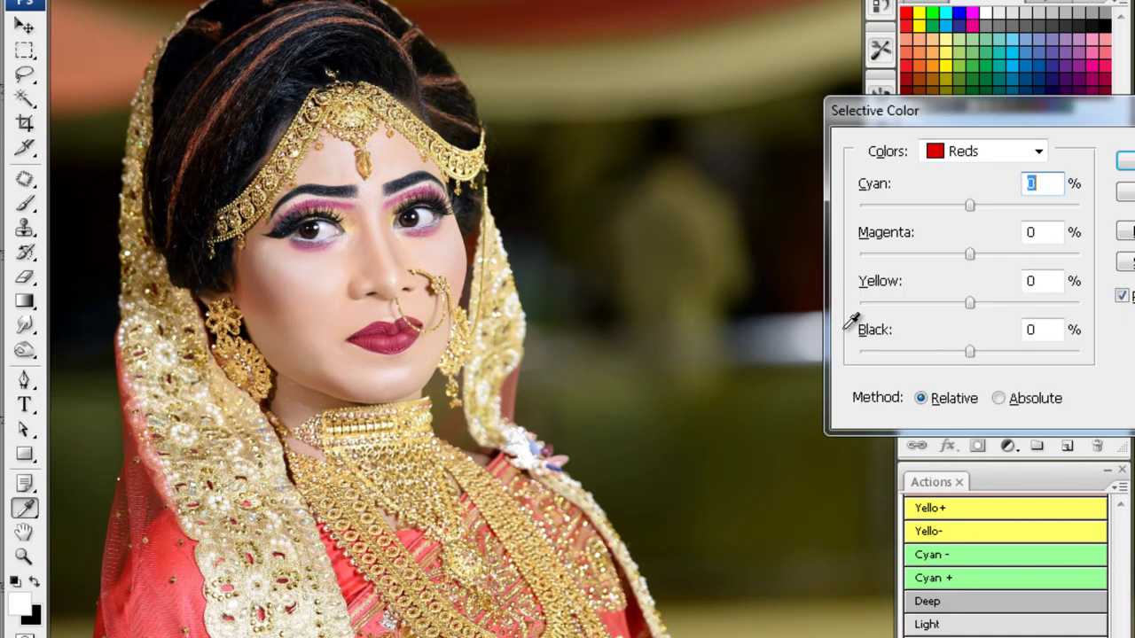
key("alt+Down")
key("Down")
key("Down")
key("Down")
key("Return")
key("alt+b")
type("40")
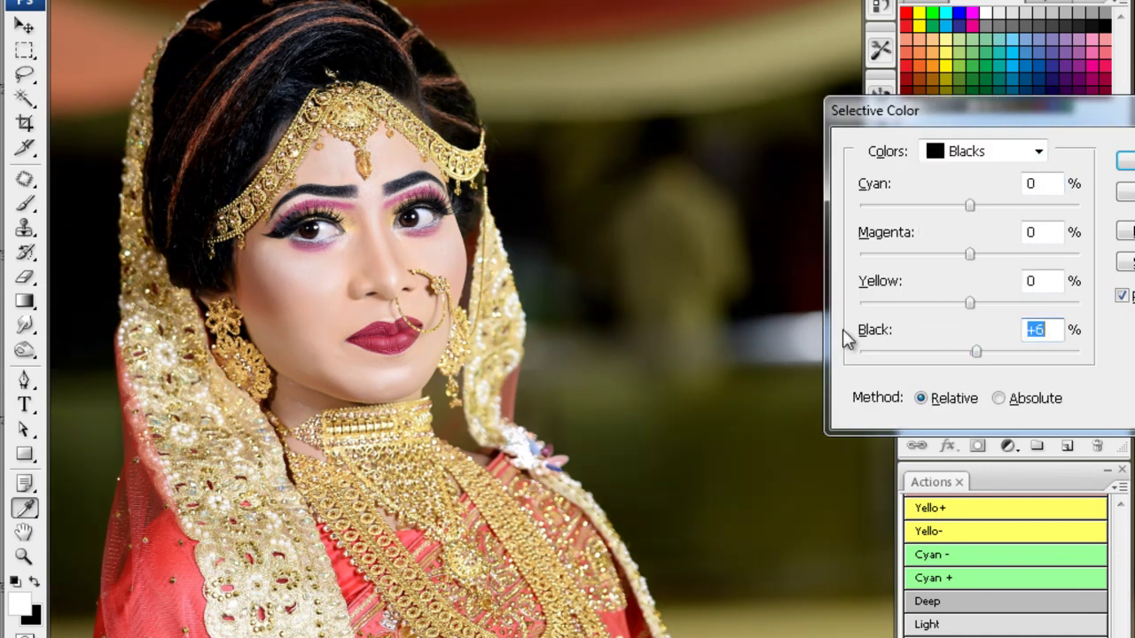
key("Return")
- Close the front-facing portrait without saving and apply Xe847 colour correction to the profile photo
key("ctrl+w")
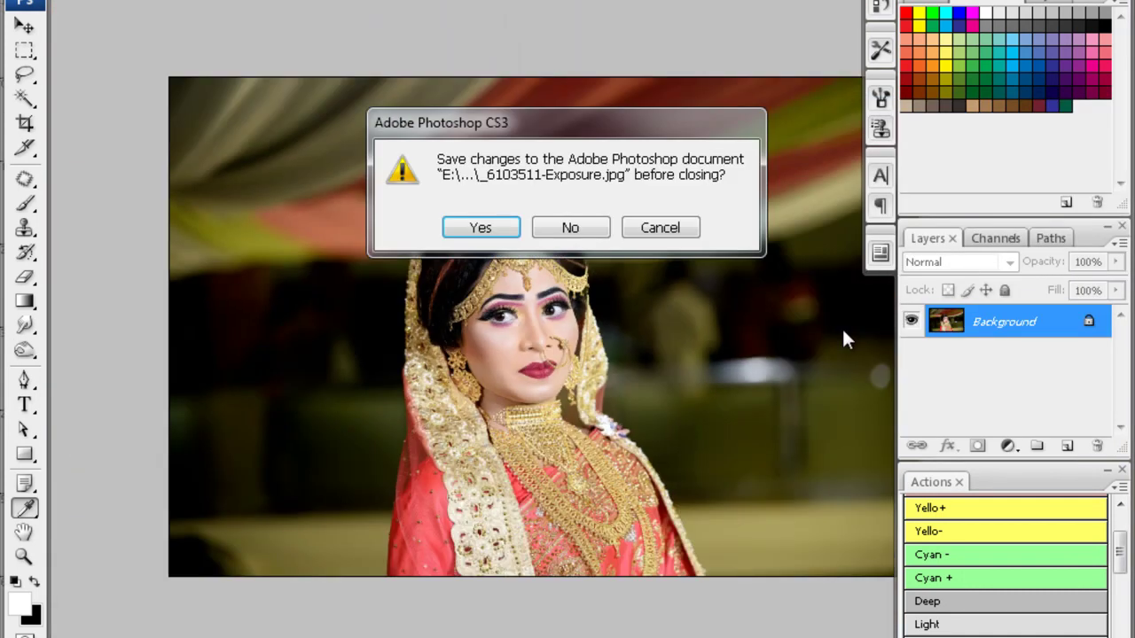
key("n")
key("ctrl+w")
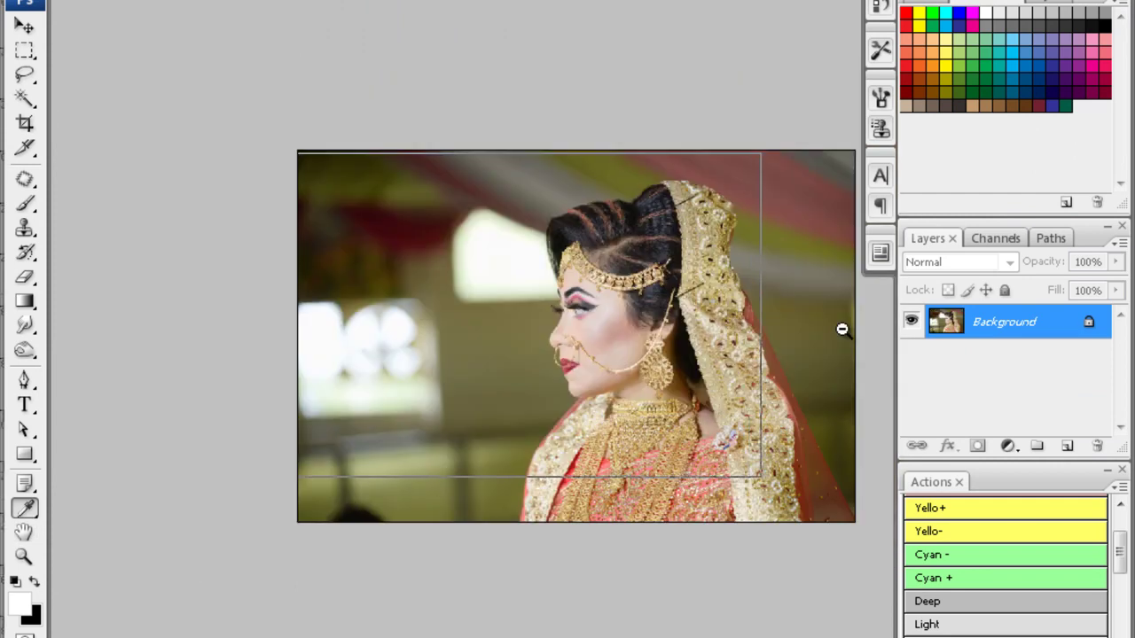
key("c")
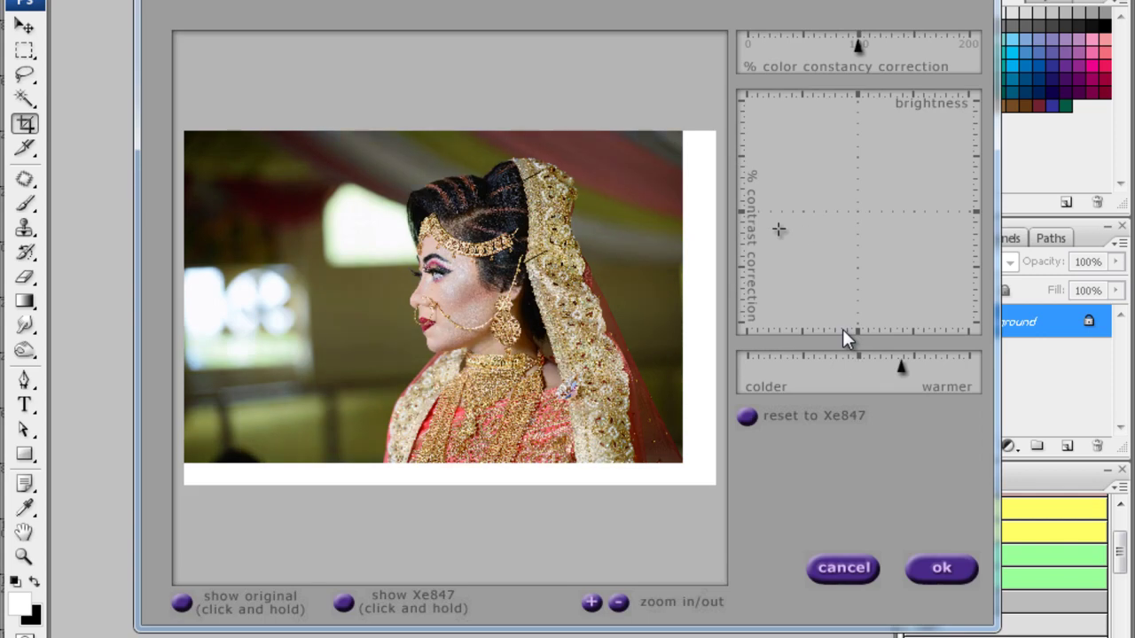
key("Return")
- Zoom in on the bride's face and apply Noiseware noise reduction
key("ctrl+plus")
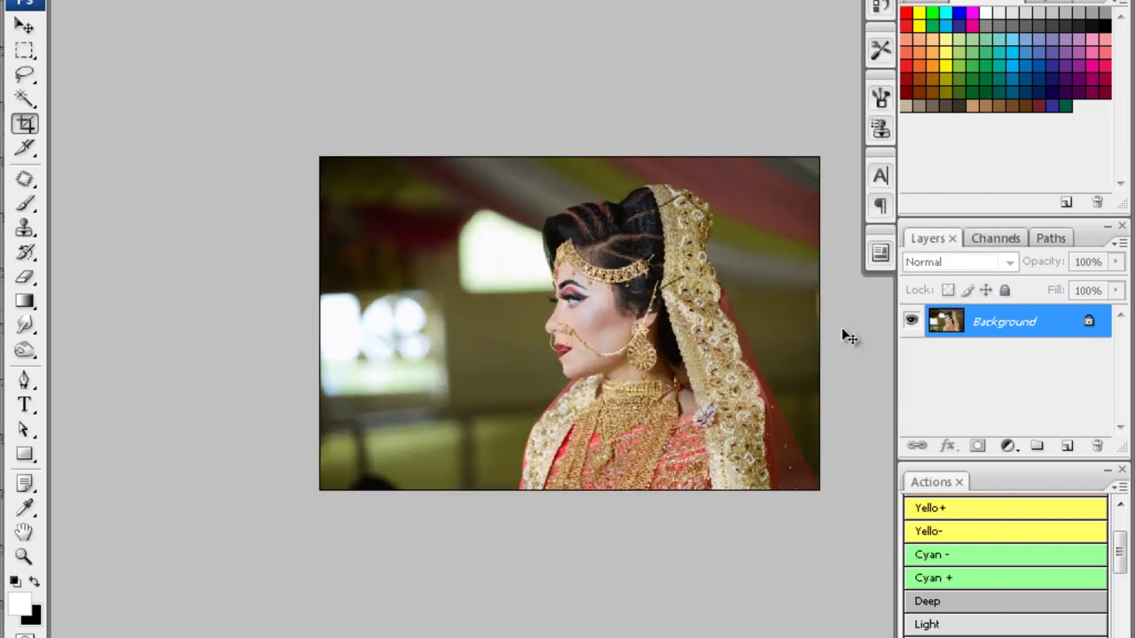
key("ctrl+plus")
key("ctrl+plus")
key("ctrl+f")
key("ctrl+plus")
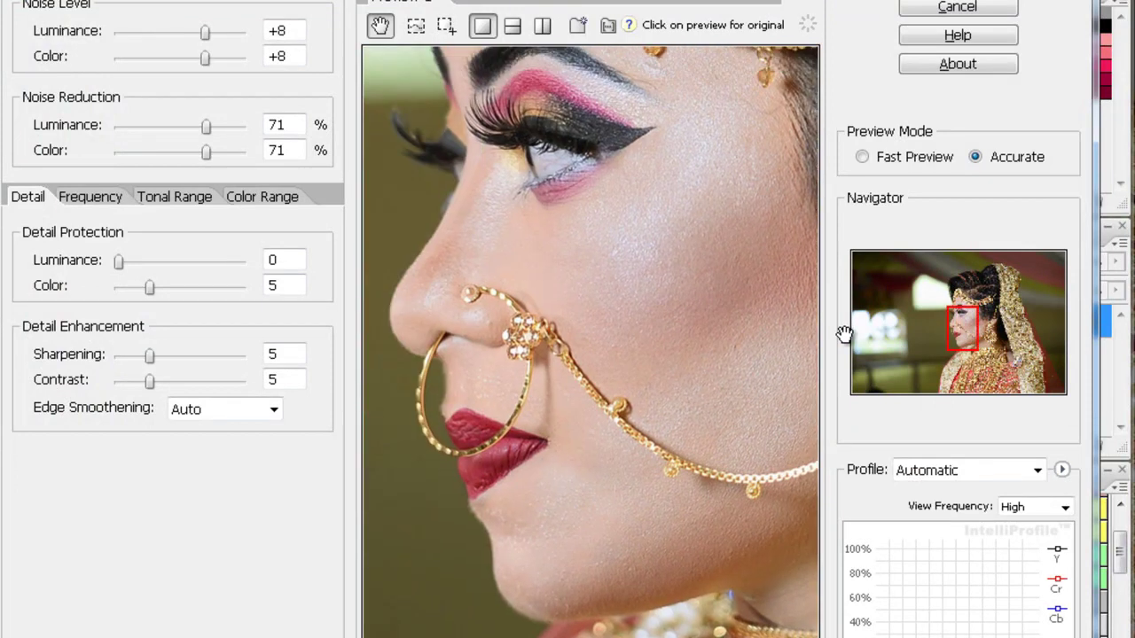
key("ctrl+plus")
key("Return")
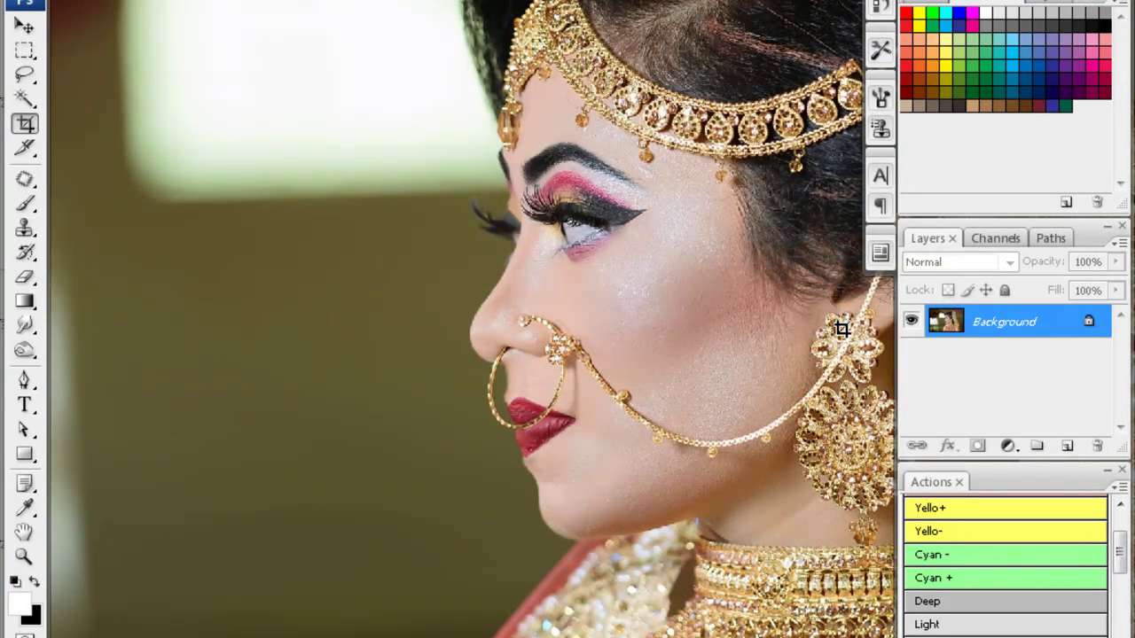
- Zoom in on the nose, shrink the retouching brush, and soften the profile's cheek and chin skin
key("ctrl+plus")
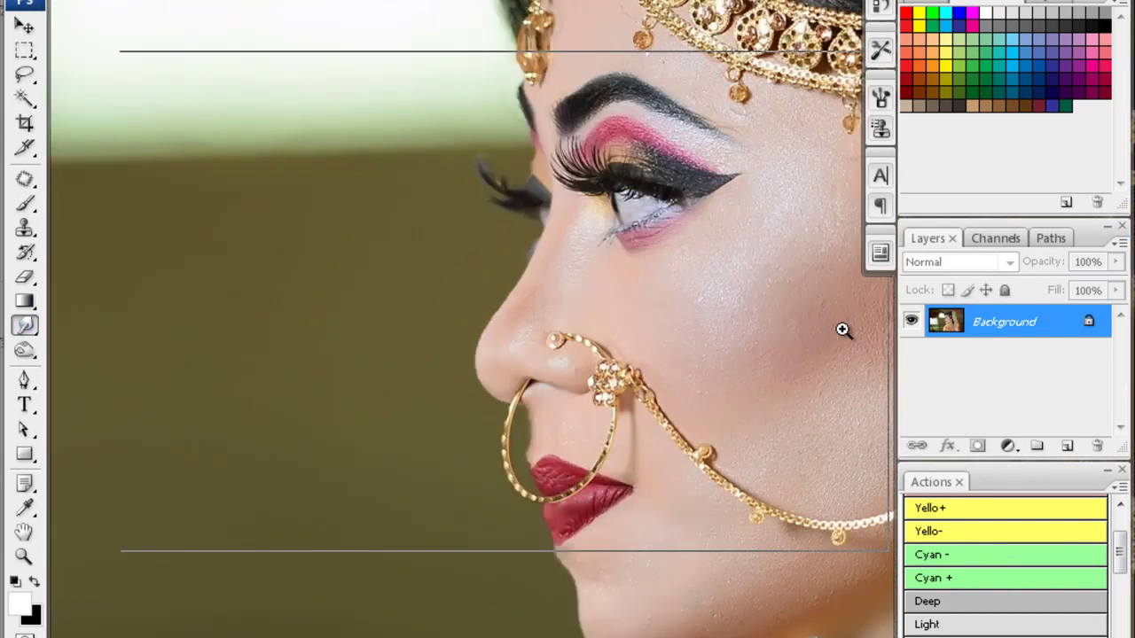
key("ctrl+plus")
key("ctrl+plus")
key("bracketleft")
key("bracketleft")
key("bracketleft")
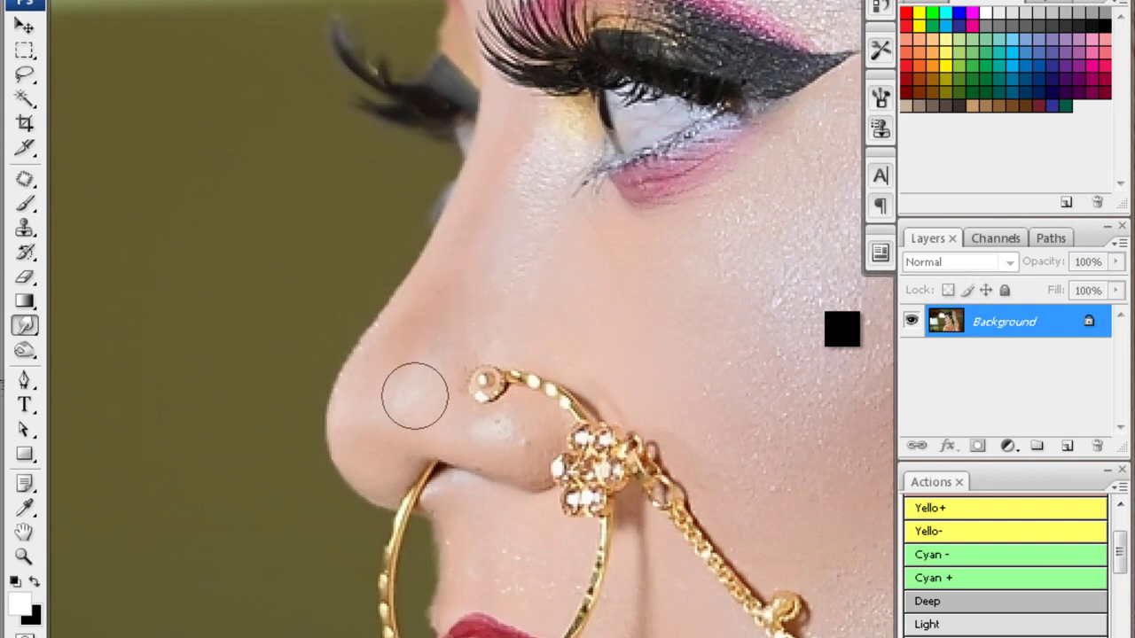
scroll(415, 396, "right", 2)
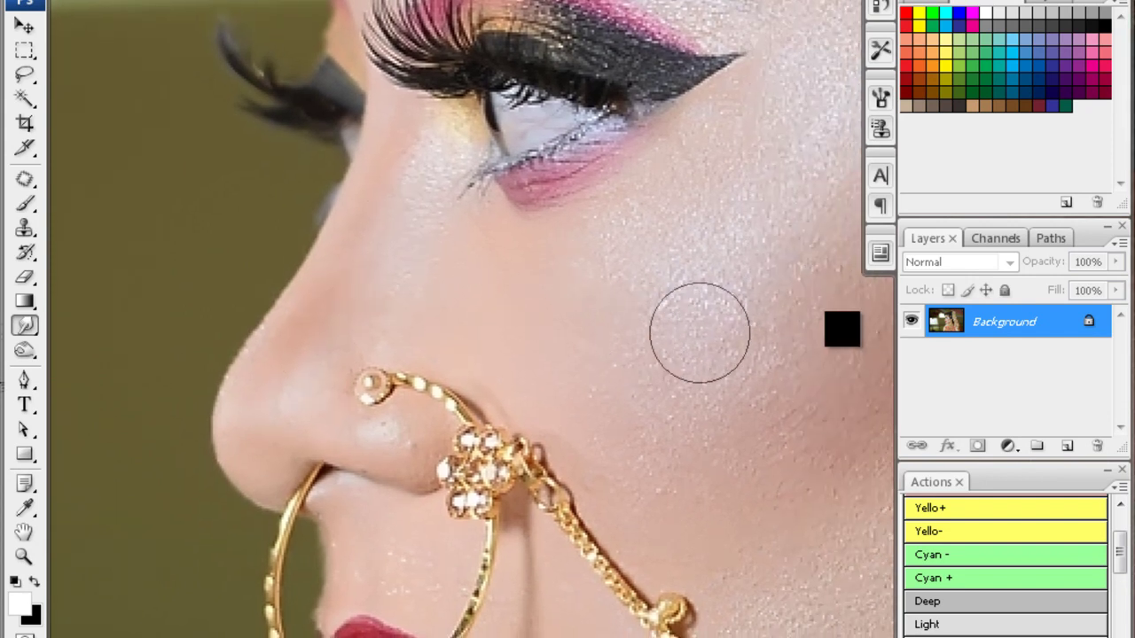
scroll(621, 345, "right", 2)
scroll(497, 462, "right", 2)
scroll(497, 462, "down", 2)
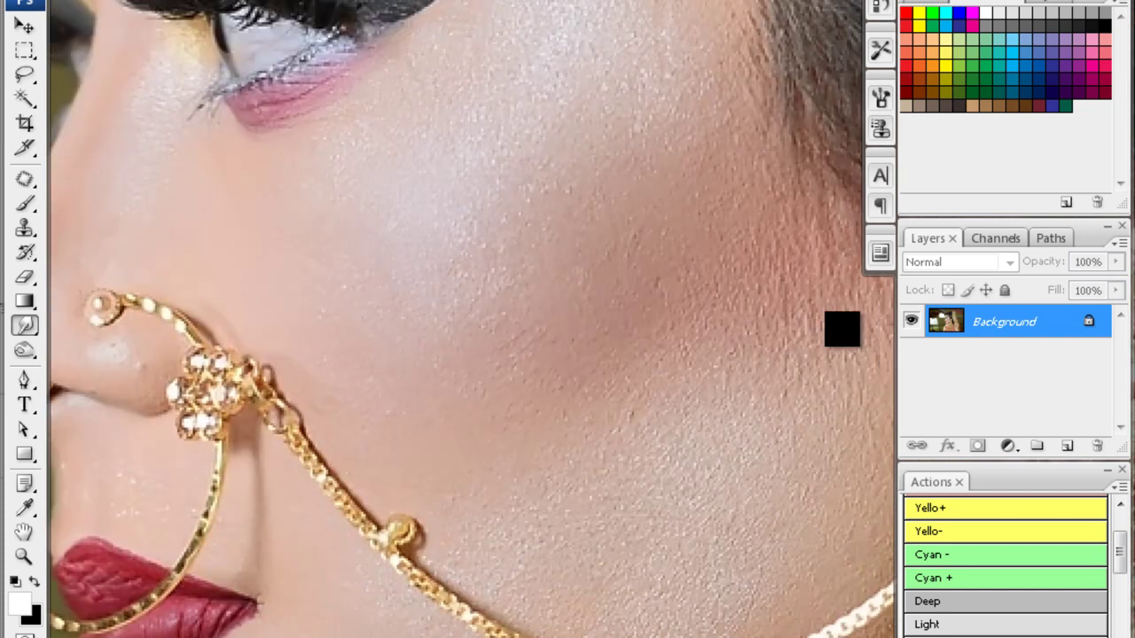
scroll(843, 329, "up", 2)
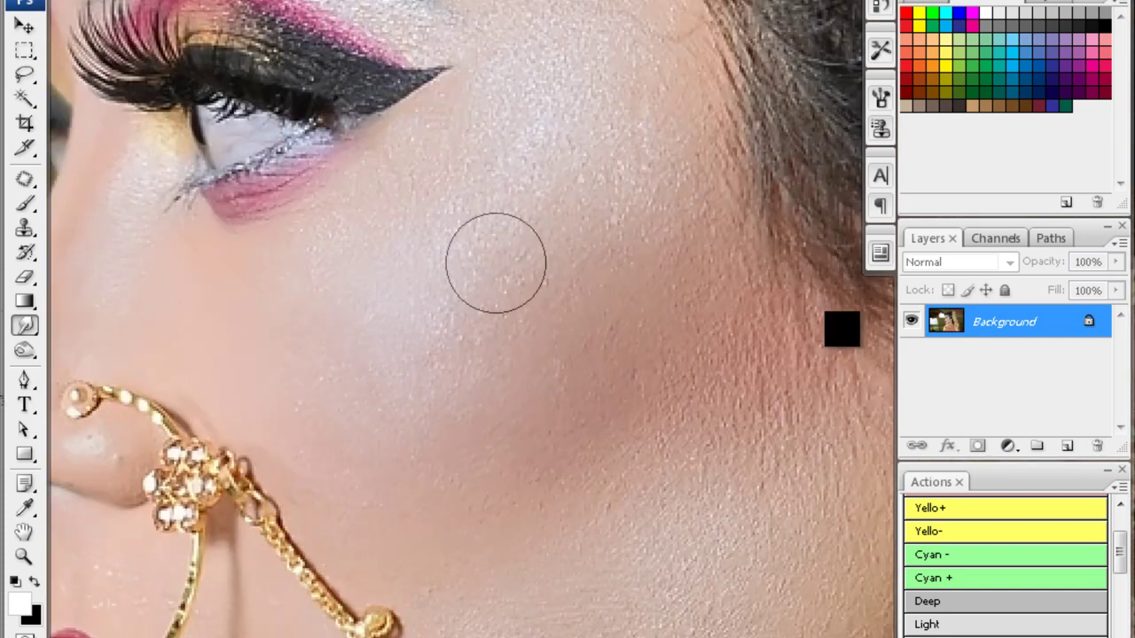
scroll(843, 330, "down", 5)
scroll(843, 330, "down", 1)
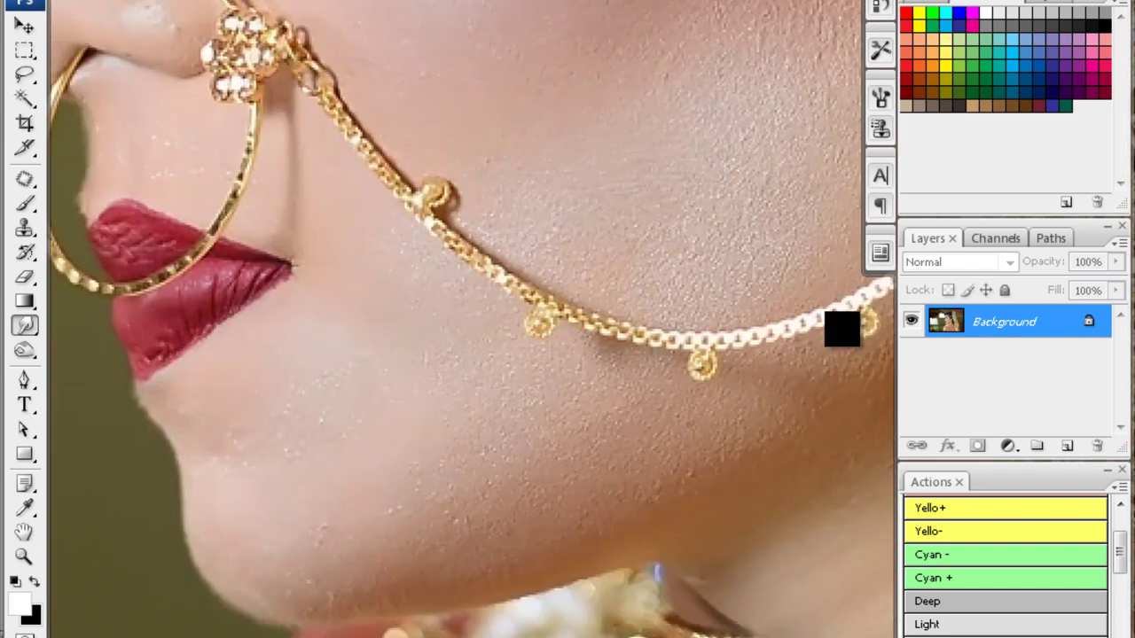
scroll(478, 476, "left", 2)
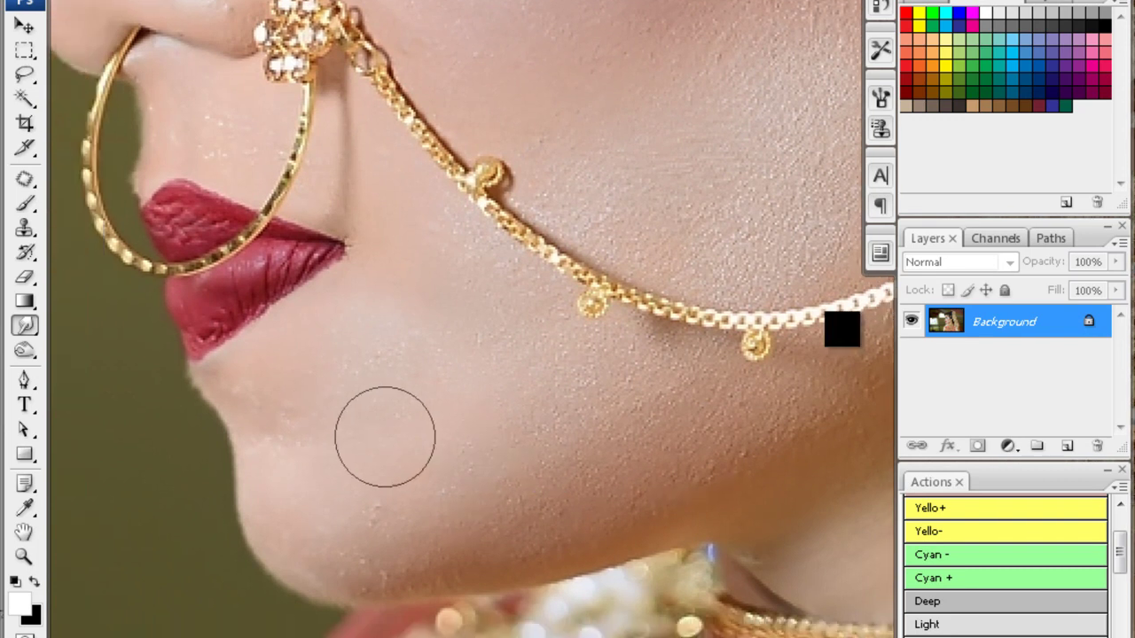
- Apply the Portraiture skin-smoothing filter and zoom out to the whole face
key("ctrl+f")
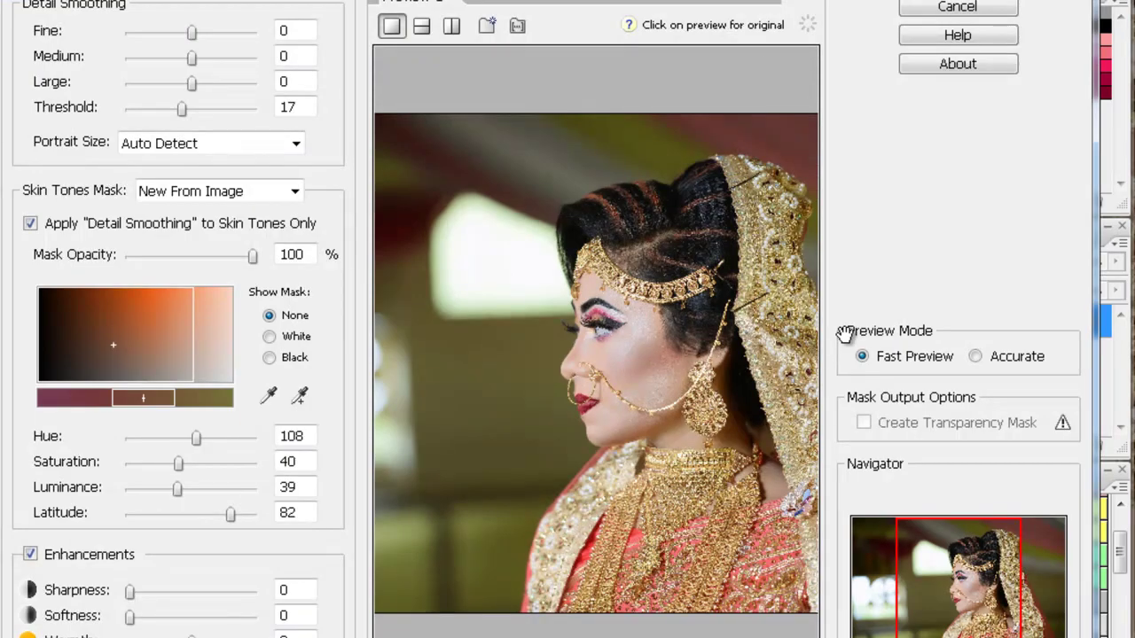
key("Return")
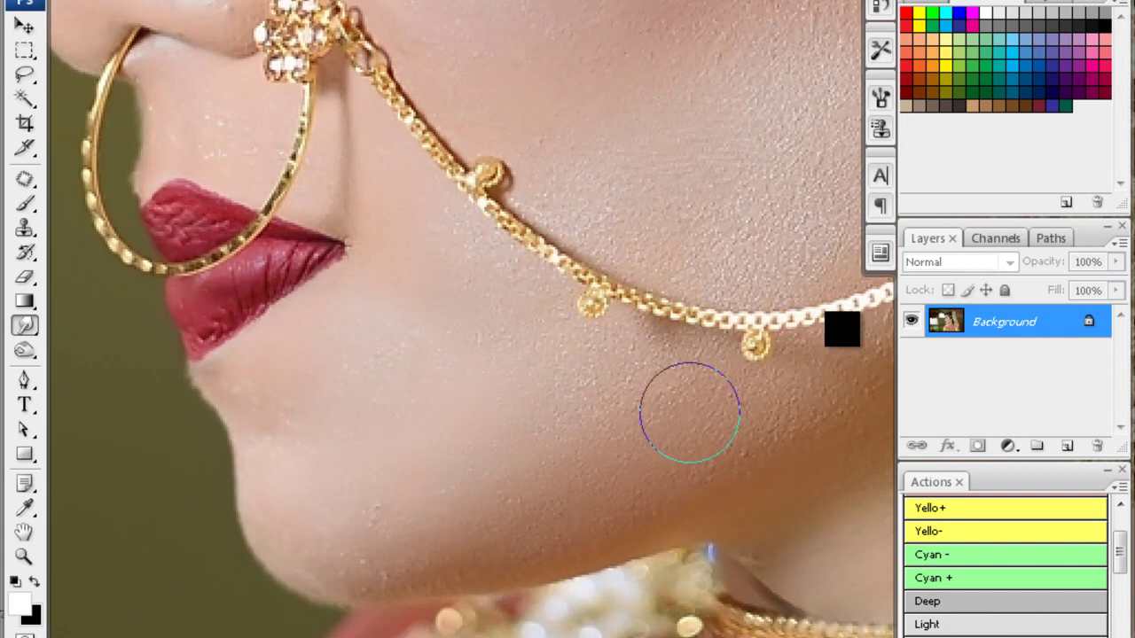
left_click(836, 325, "alt")
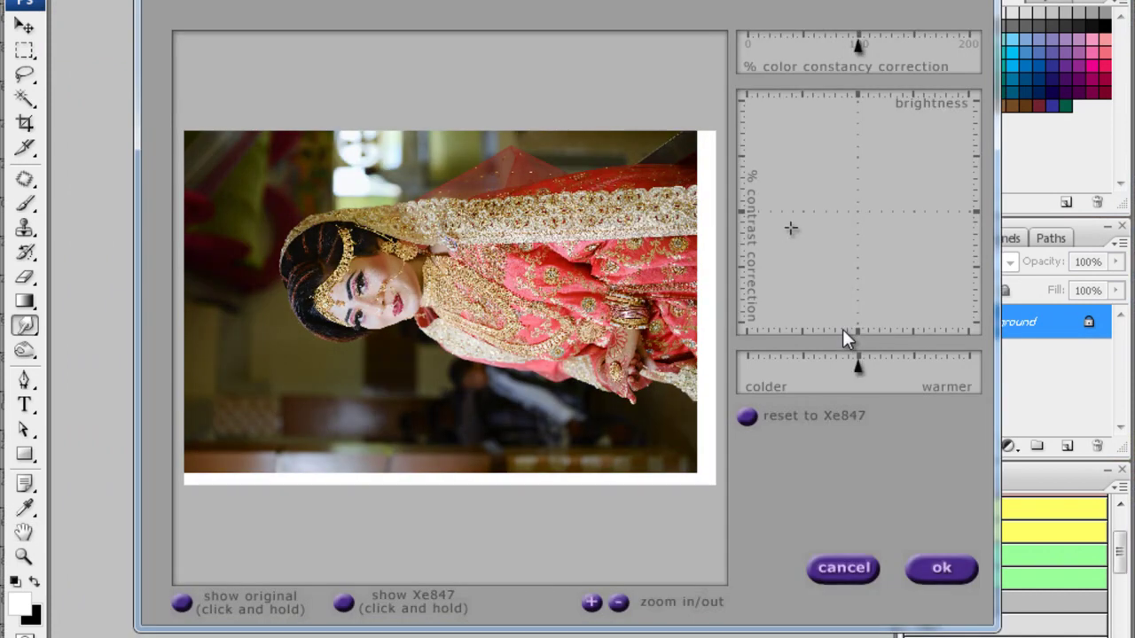
- Confirm the Xe847 colour correction on the full-length bride photo
key("Return")
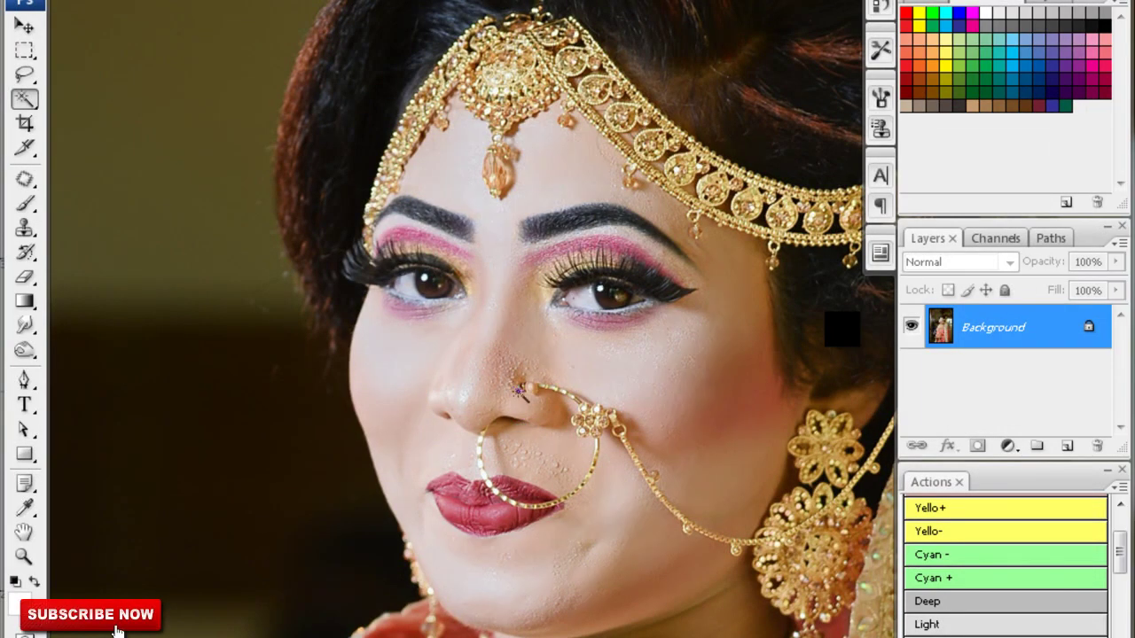
- Heal the pores on the bride's nose, sampling clean skin from above it
key("ctrl+plus")
key("ctrl+plus")
key("ctrl+plus")
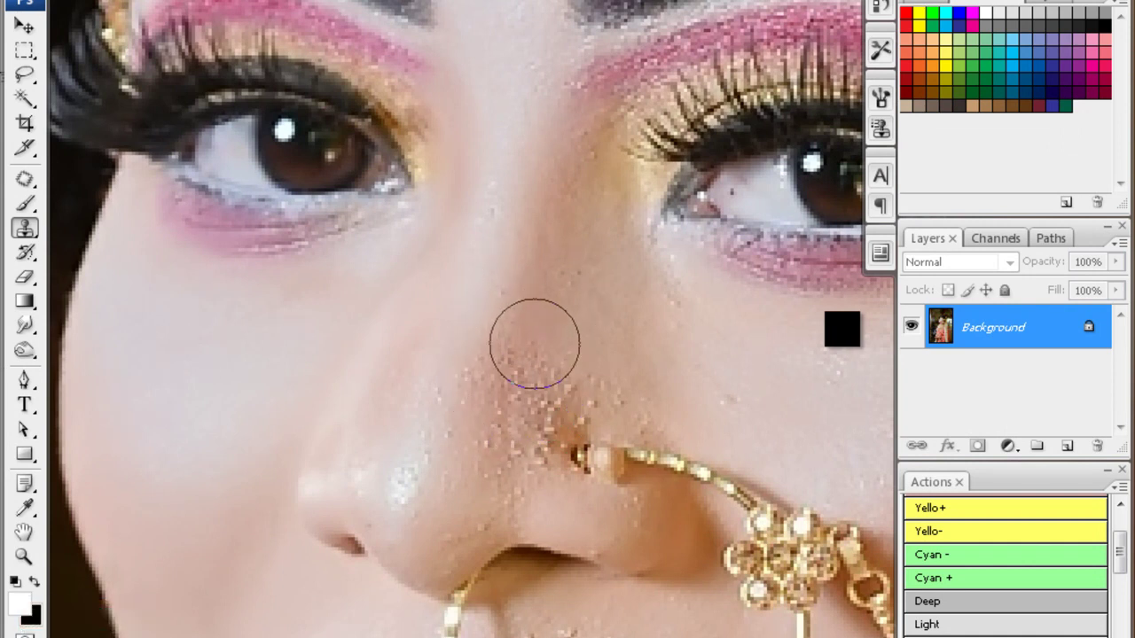
mouse_move(536, 370)
left_mouse_down()
mouse_move(520, 431)
mouse_move(534, 417)
mouse_move(526, 375)
left_mouse_up()
left_click_drag(509, 417, 497, 456)
left_click(473, 297, "alt")
left_click_drag(449, 416, 413, 476)
left_click(539, 266, "alt")
left_click_drag(524, 418, 469, 405)
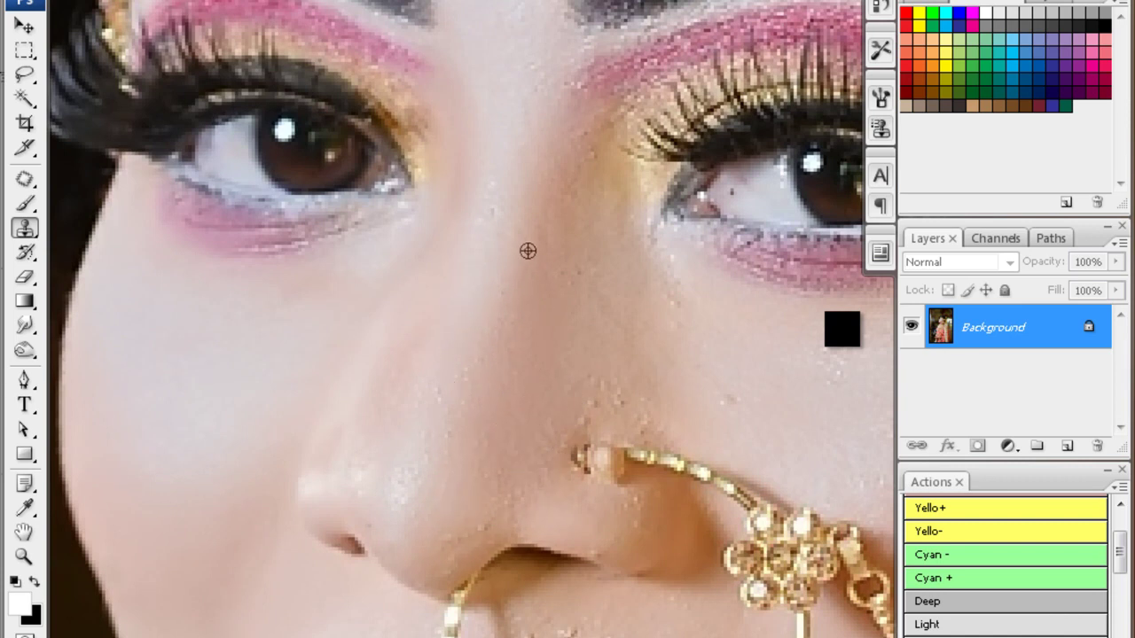
- Heal the spots on the cheek above the lip, around the nose ring
left_click_drag(649, 334, 481, 328)
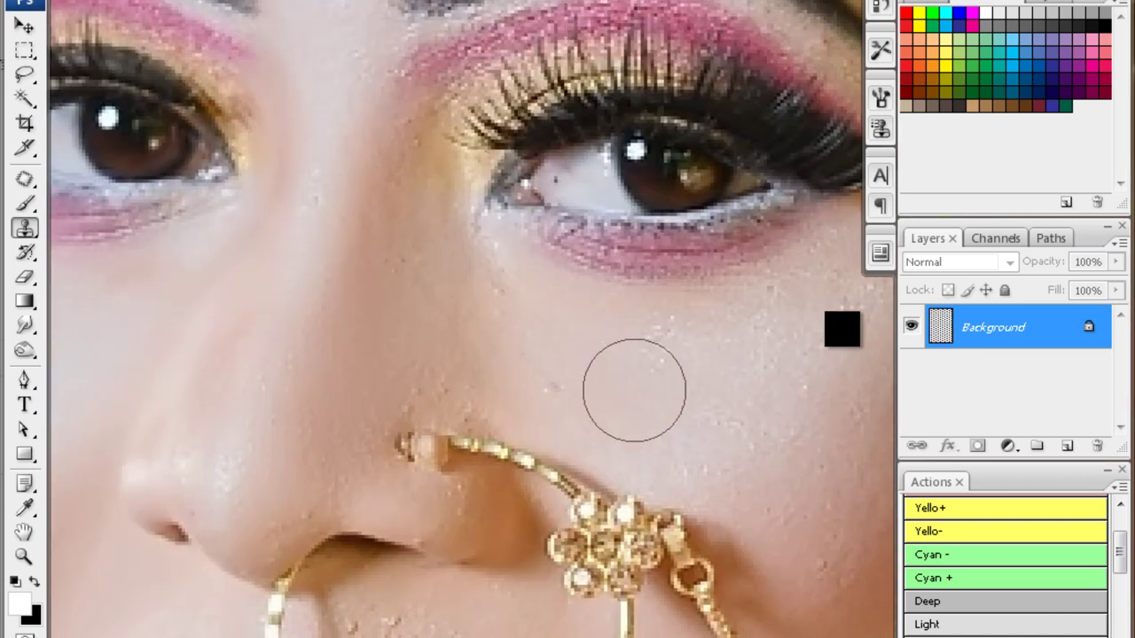
left_click_drag(633, 387, 484, 354)
left_click_drag(585, 310, 547, 285)
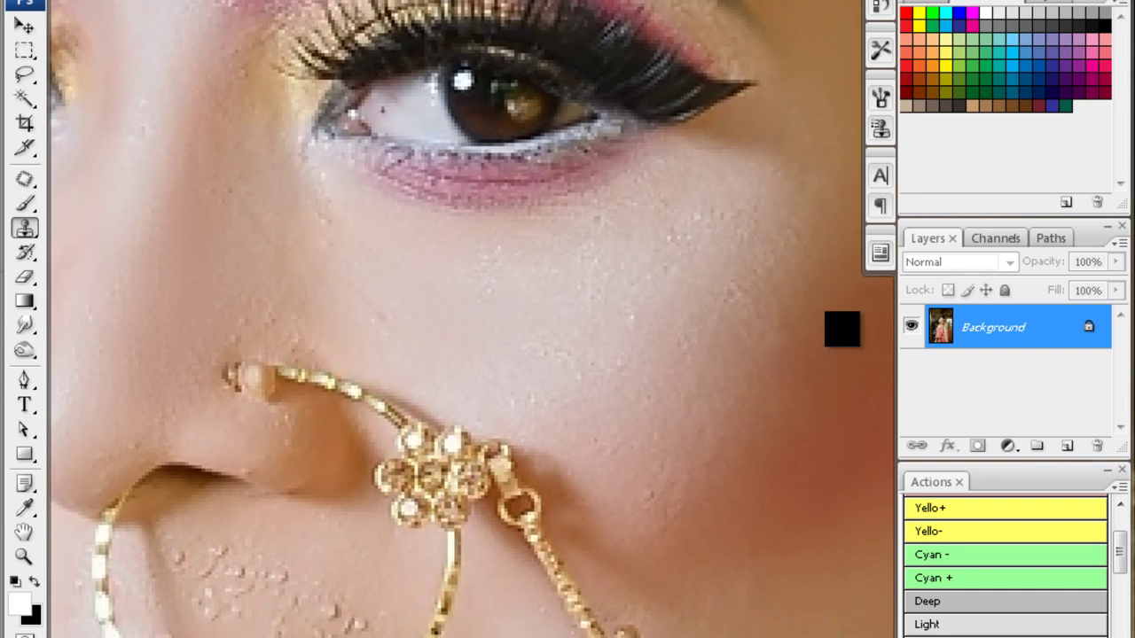
left_click_drag(559, 378, 525, 353)
left_click_drag(843, 331, 812, 309)
left_click_drag(727, 496, 840, 326)
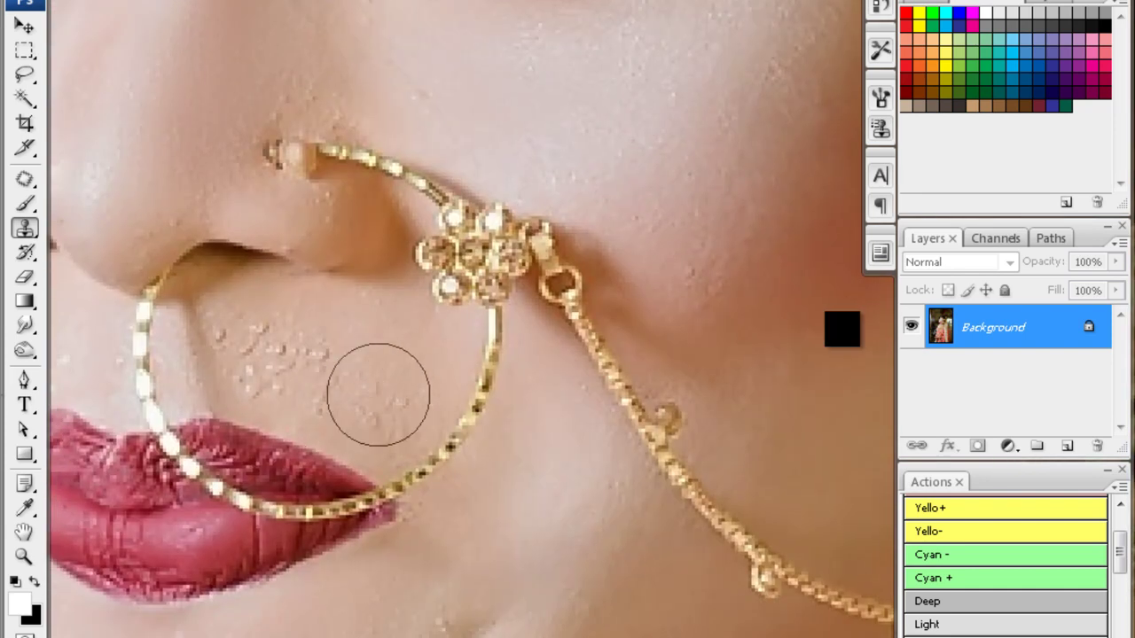
left_click_drag(333, 365, 231, 353)
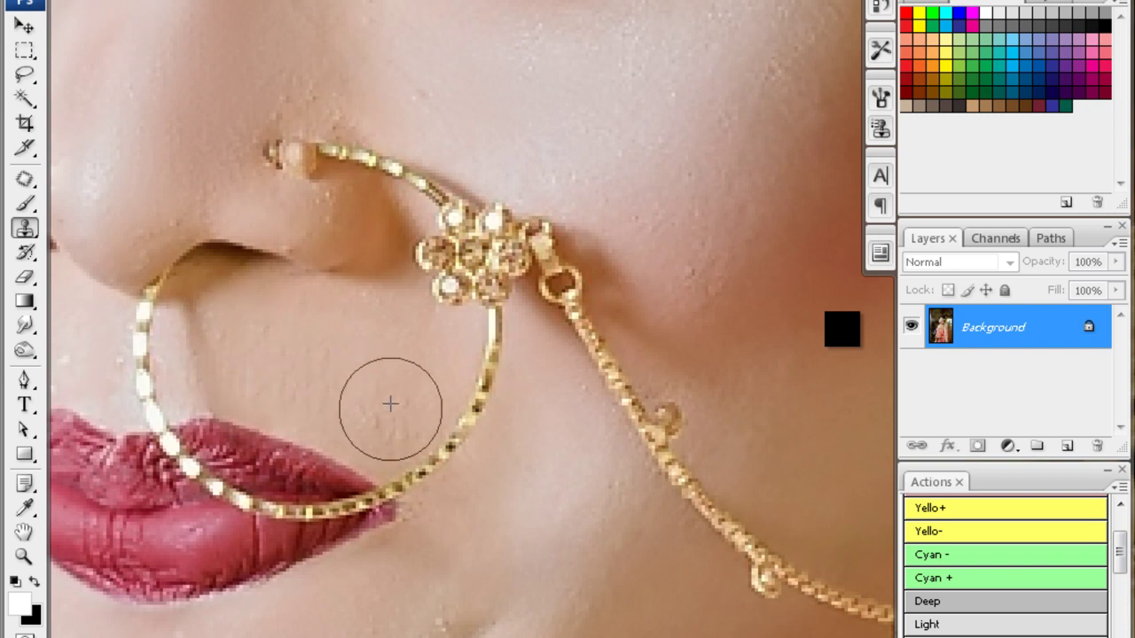
left_click_drag(390, 406, 457, 236)
left_click_drag(293, 487, 347, 413)
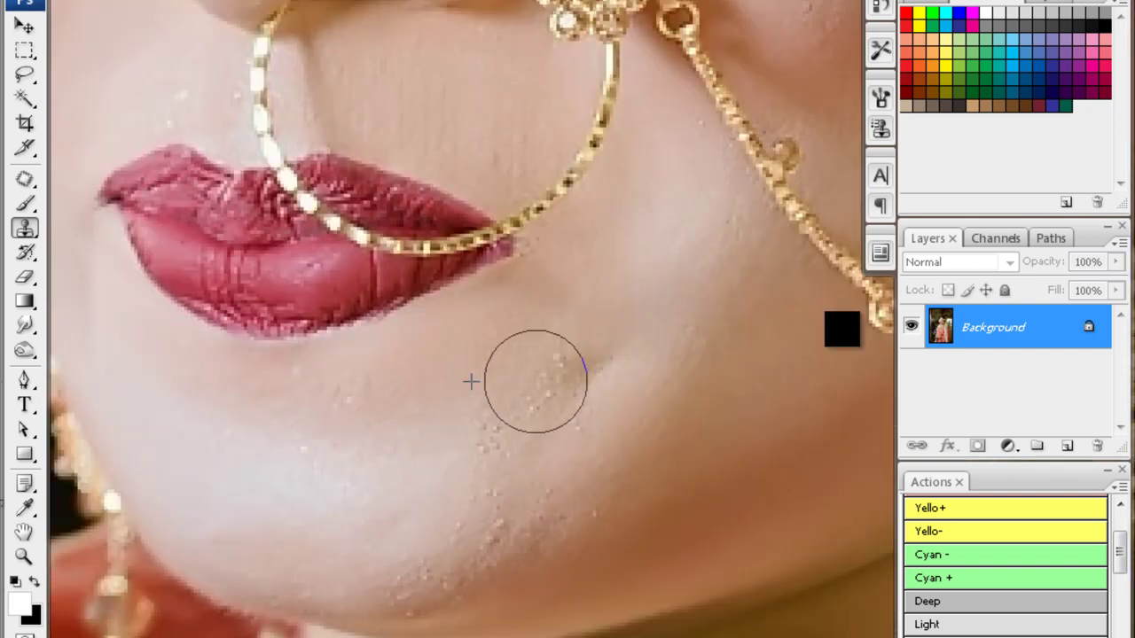
- Brighten the chin skin with the Dodge tool while checking the eyes and nose
key("o")
left_click_drag(843, 329, 832, 297)
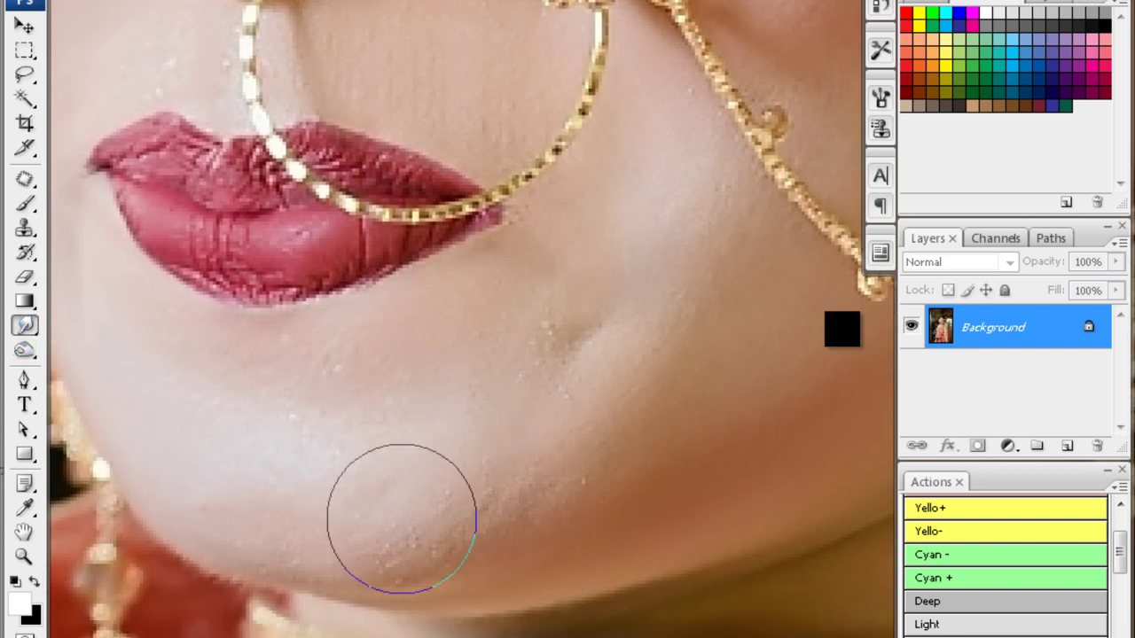
mouse_move(463, 499)
left_mouse_down()
mouse_move(506, 269)
mouse_move(264, 452)
left_mouse_up()
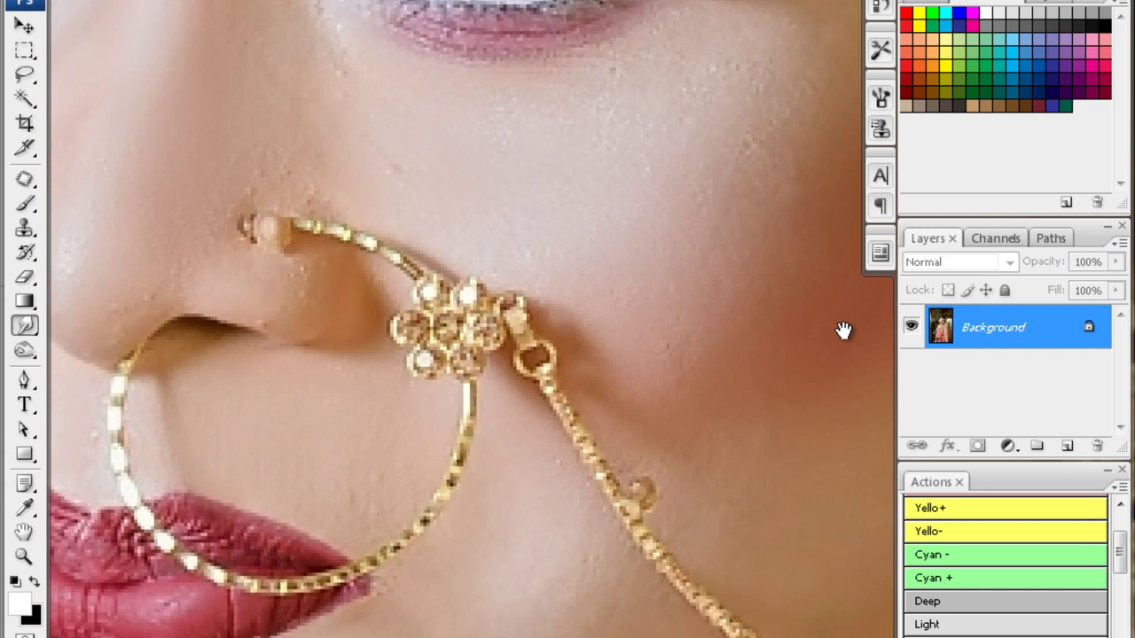
left_click_drag(622, 236, 577, 435)
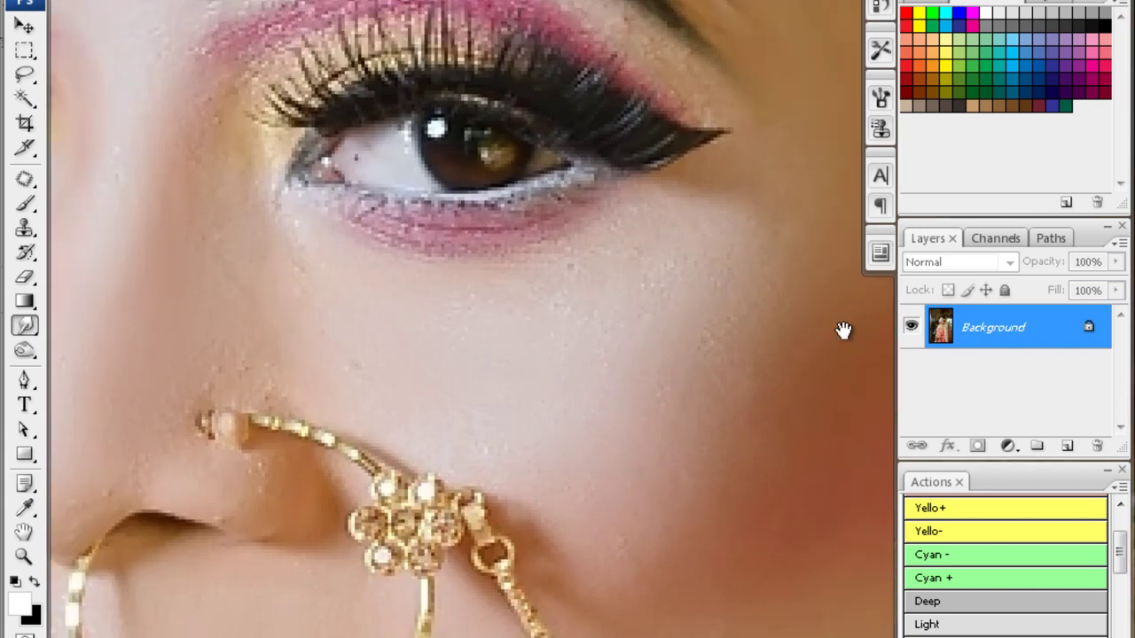
left_click_drag(572, 329, 660, 352)
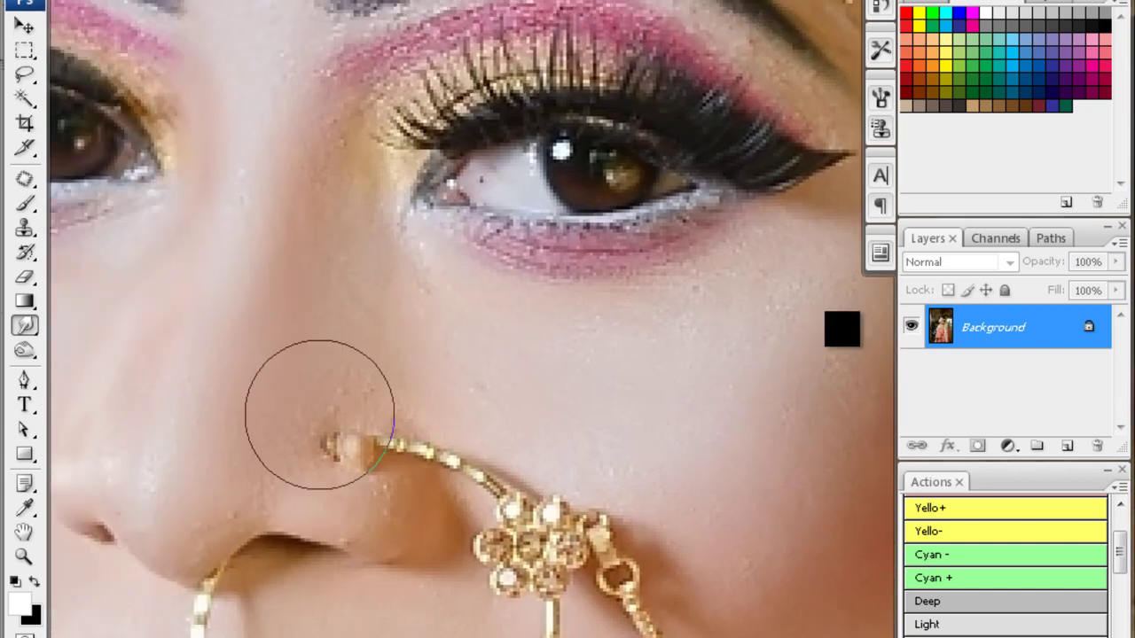
left_click_drag(317, 405, 538, 334)
- Magic Wand the skin of the bride's face and feather the selection
key("w")
left_click(842, 328)
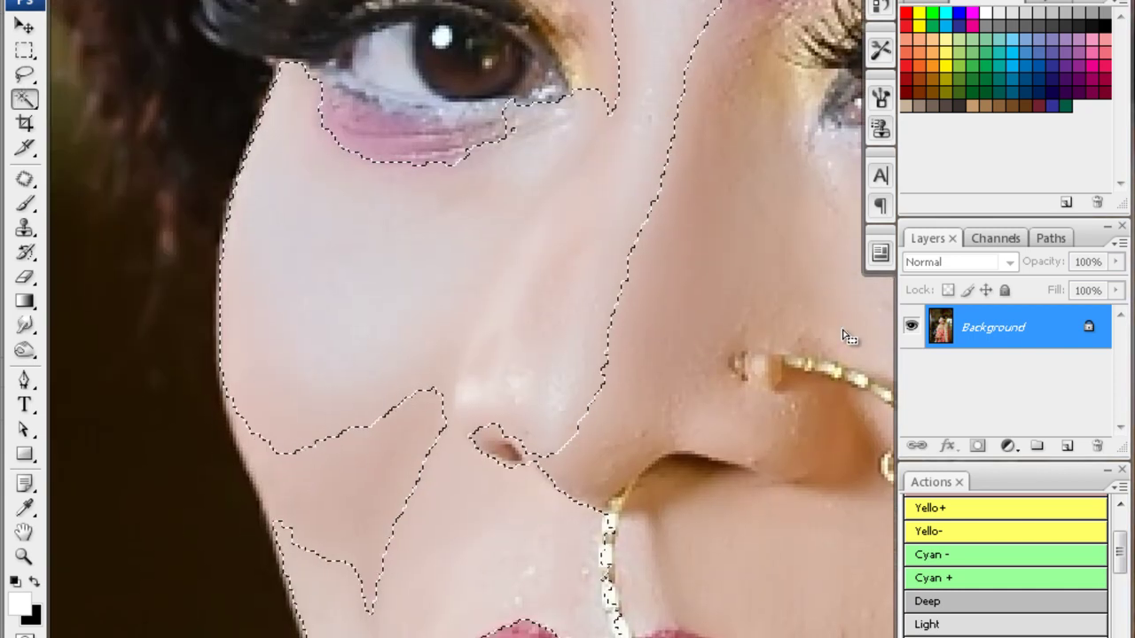
key("ctrl+alt+d")
key("Return")
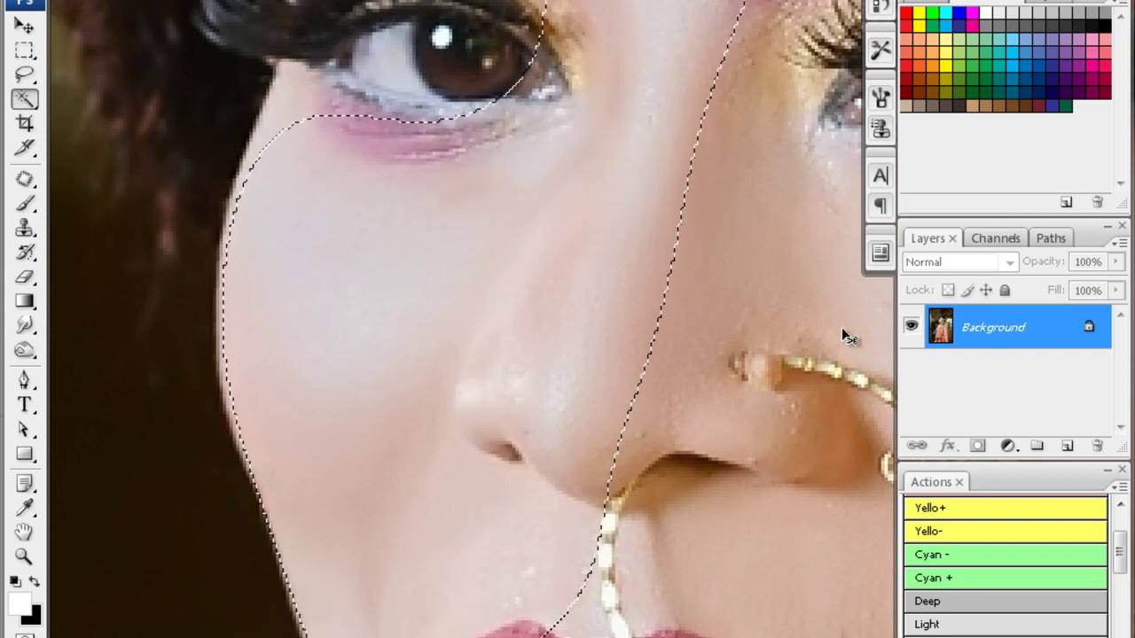
- Darken the selected facial skin with a Curves point at input 93, output 77
key("ctrl+m")
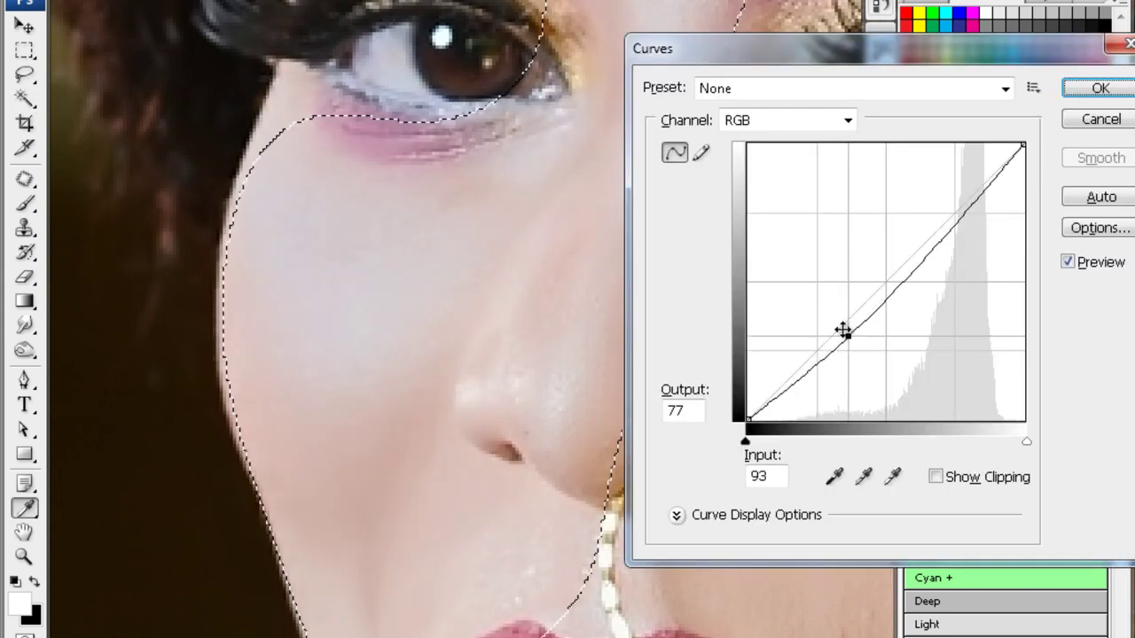
left_click_drag(841, 328, 847, 336)
key("Return")
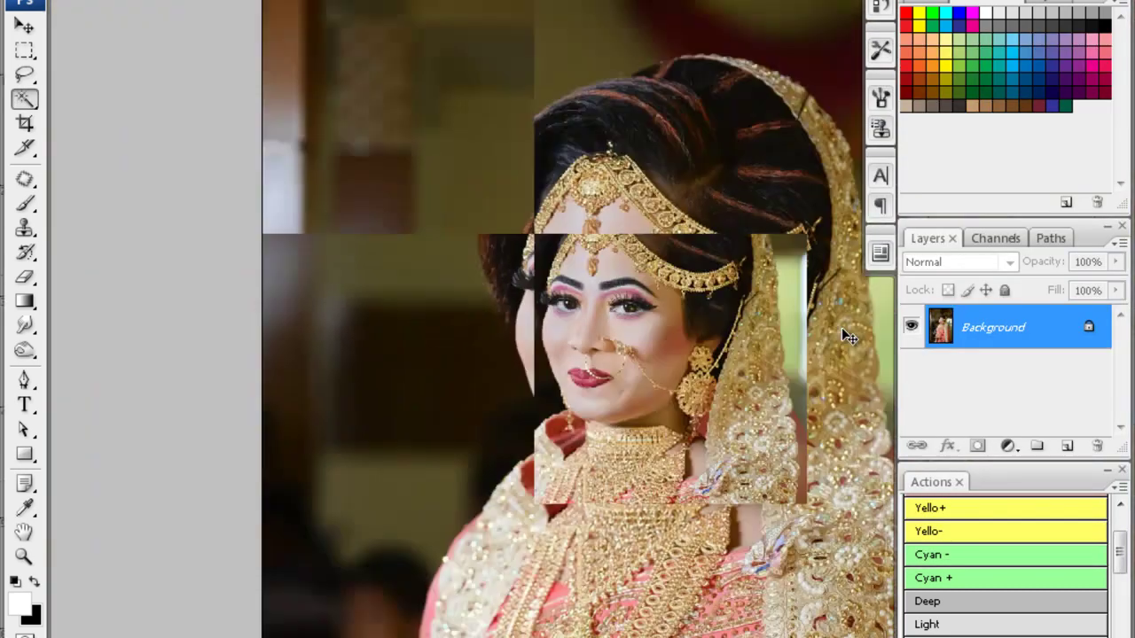
- Apply a Selective Color change to the Blacks and save the portrait as a JPEG
key("a")
key("s")
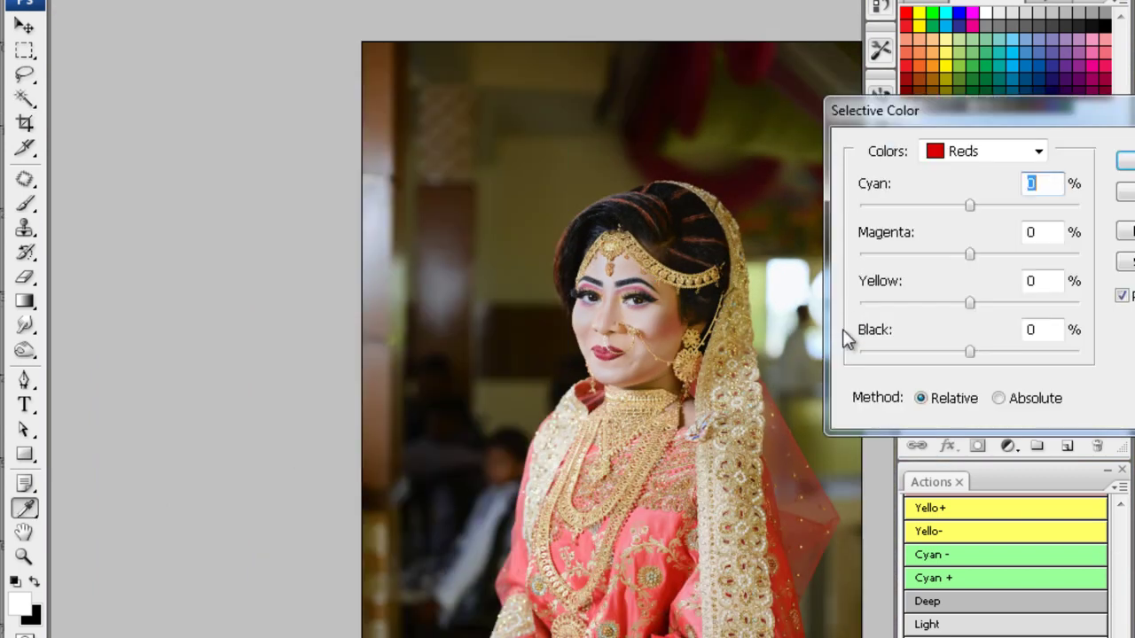
key("alt+Down")
key("Down")
key("Down")
key("Return")
key("Return")
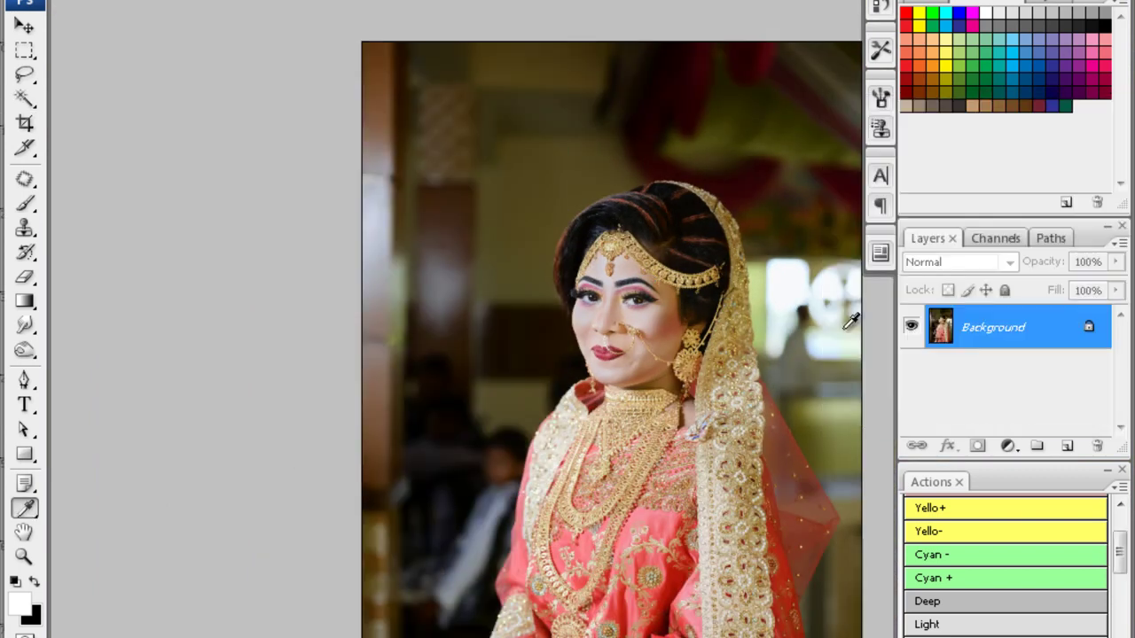
key("Return")
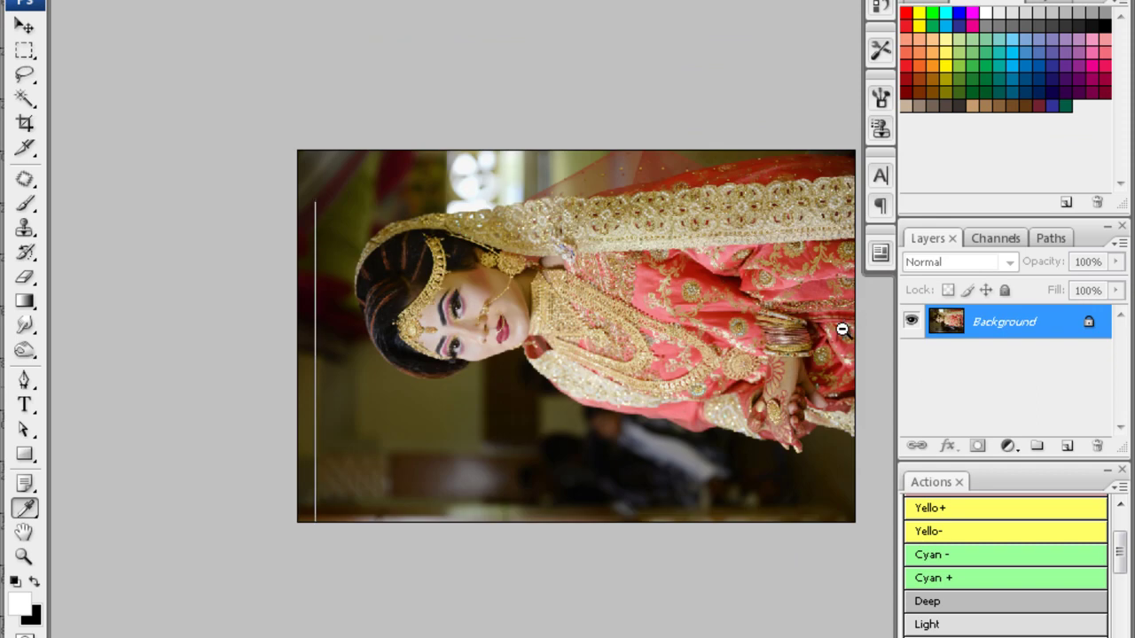
- Rotate the sideways photo 90° upright and zoom so the portrait fills the view
key("alt+i")
key("e")
key("9")
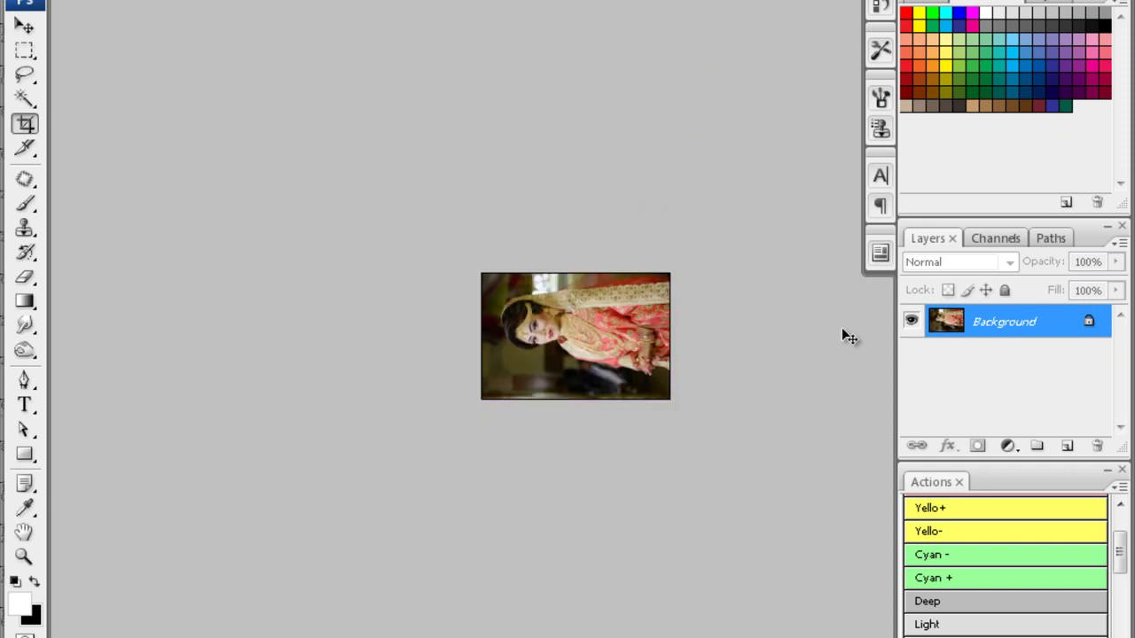
key("ctrl+0")
key("ctrl+plus")
key("alt+i")
key("Escape")
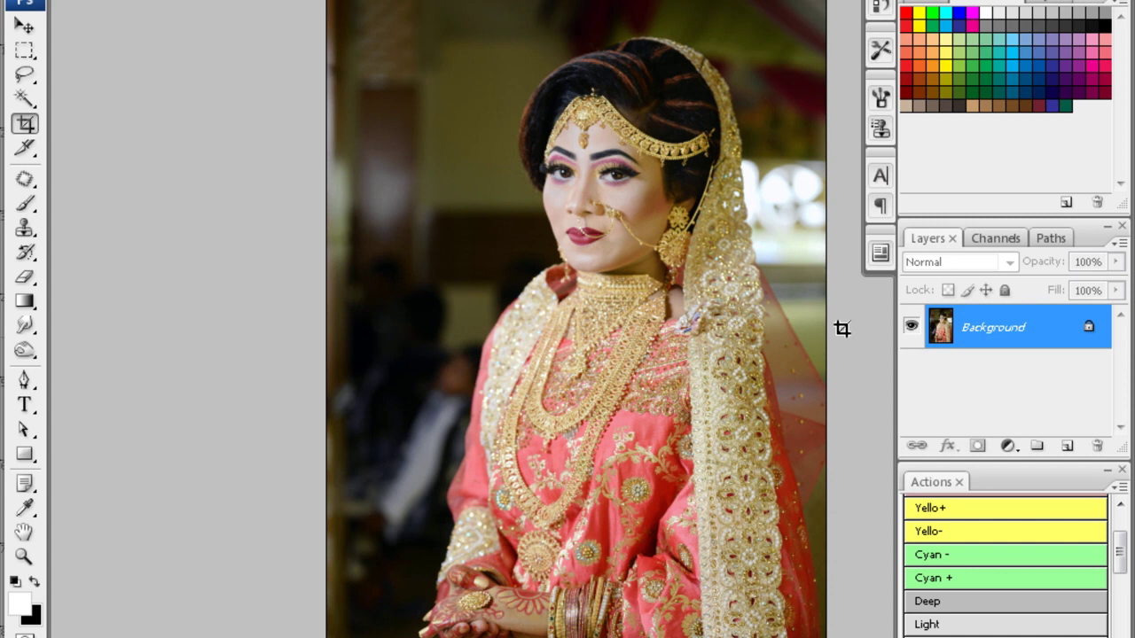
- Apply a Brightness/Contrast adjustment and crop the photo closer around the portrait
key("alt+i")
key("a")
key("c")
key("Return")
key("c")
key("Return")
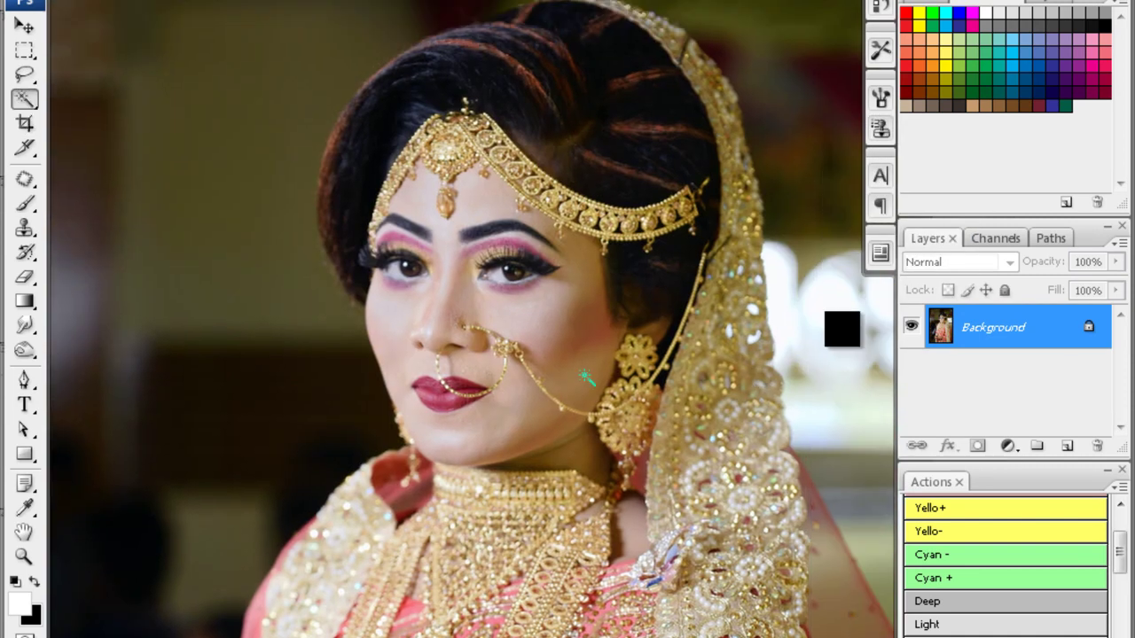
- Retouch the face skin, then close the finished _6103508-Exposure.jpg portrait
left_click_drag(587, 377, 603, 333)
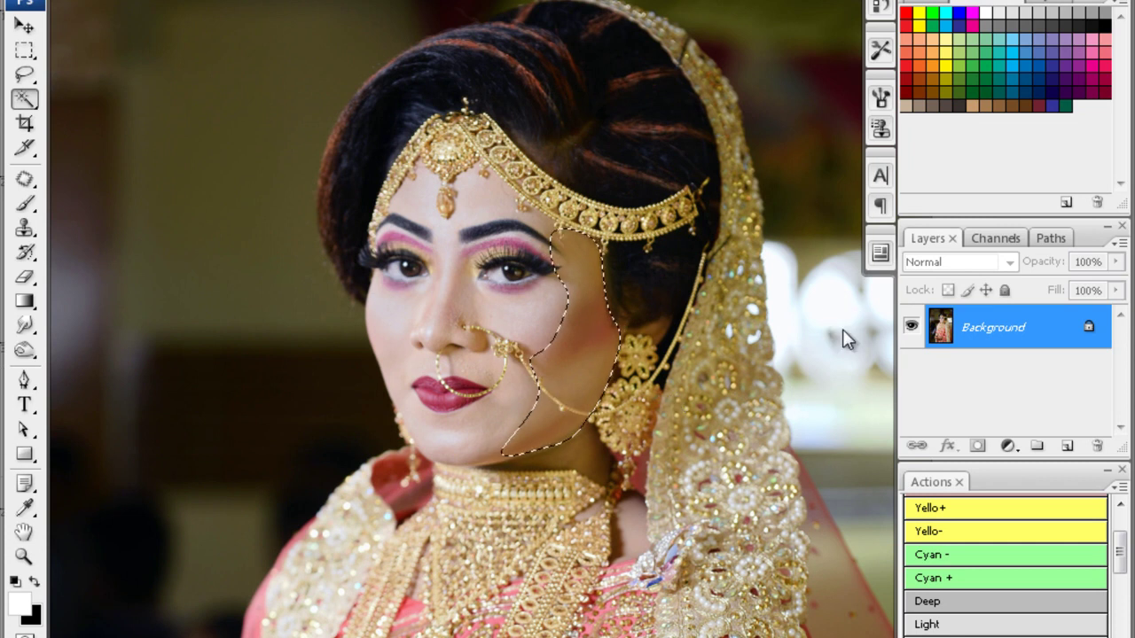
key("ctrl+d")
key("z")
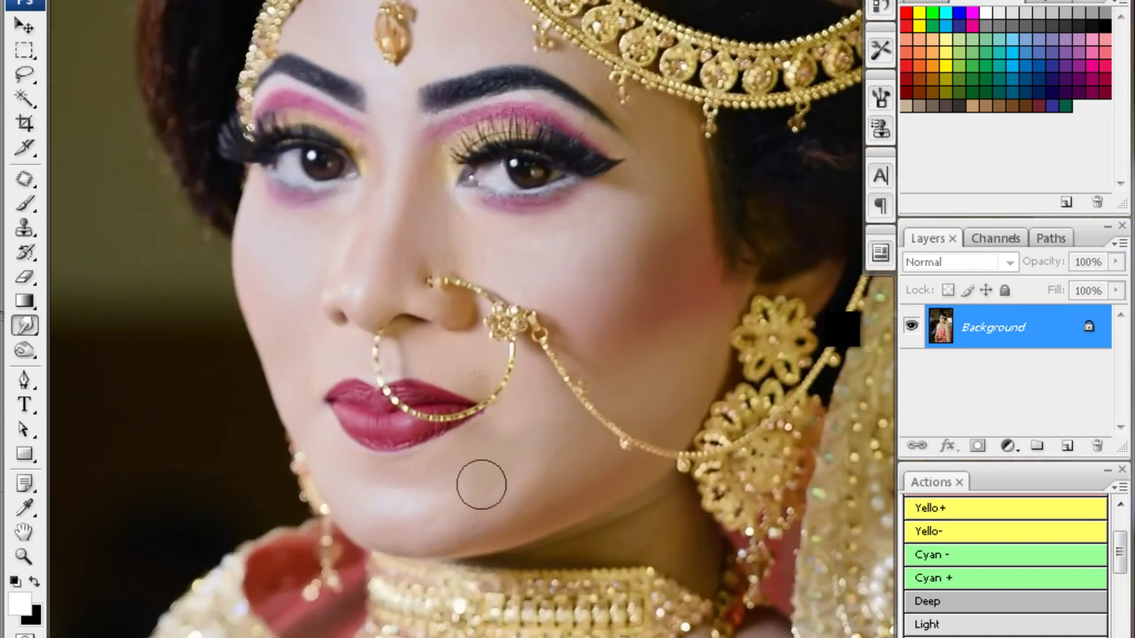
key("ctrl+w")
- Answer the previous photo's save prompt and colour-correct the new photo with the plugin
key("n")
key("c")
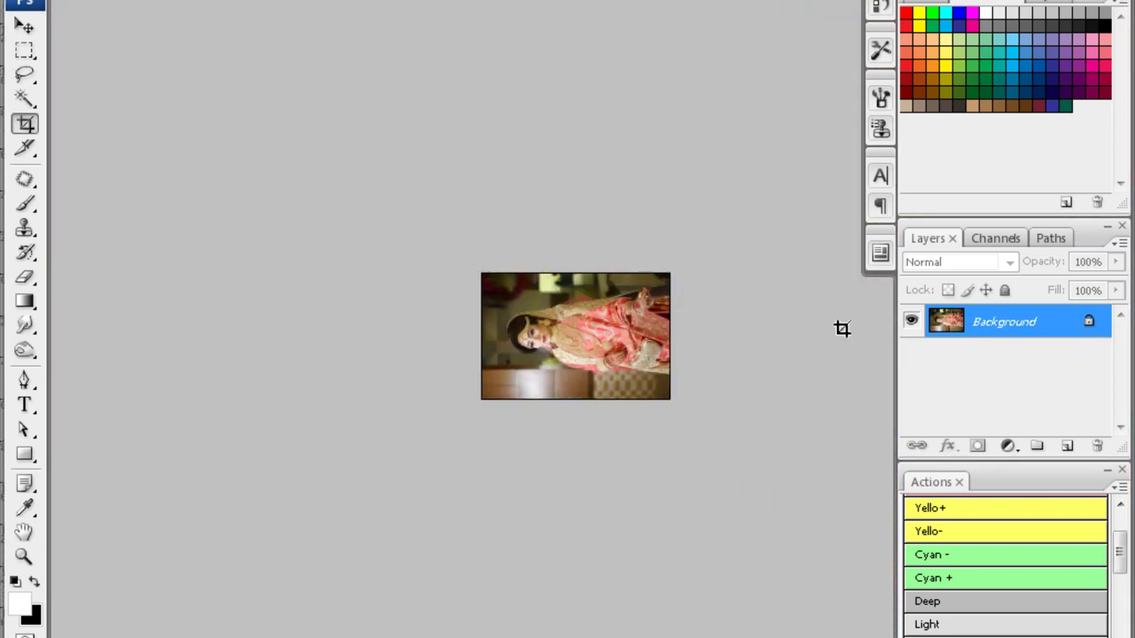
key("alt+i")
key("Escape")
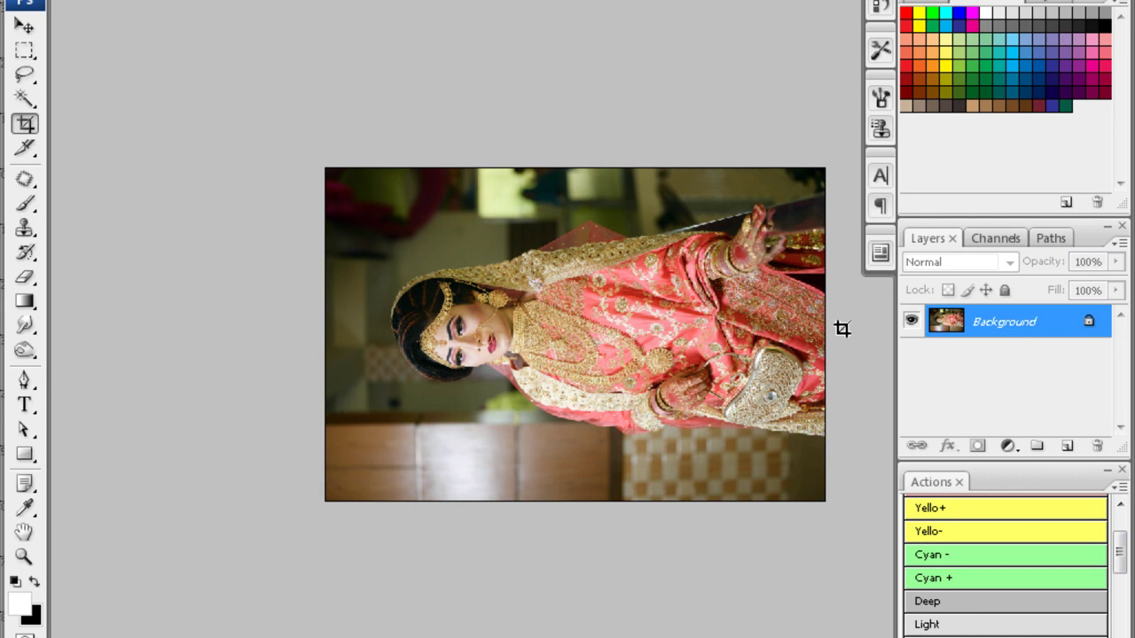
key("ctrl+alt+f")
key("Return")
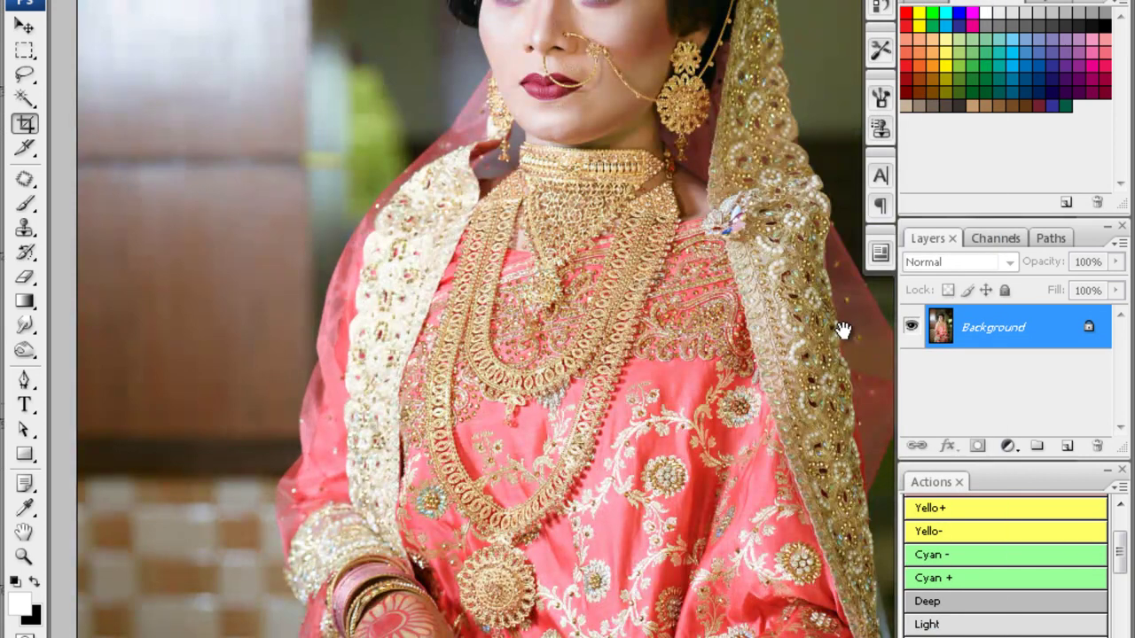
- Select the pink dress by colour and adjust its saturation with the Sponge tool
scroll(842, 329, "down", 5)
key("w")
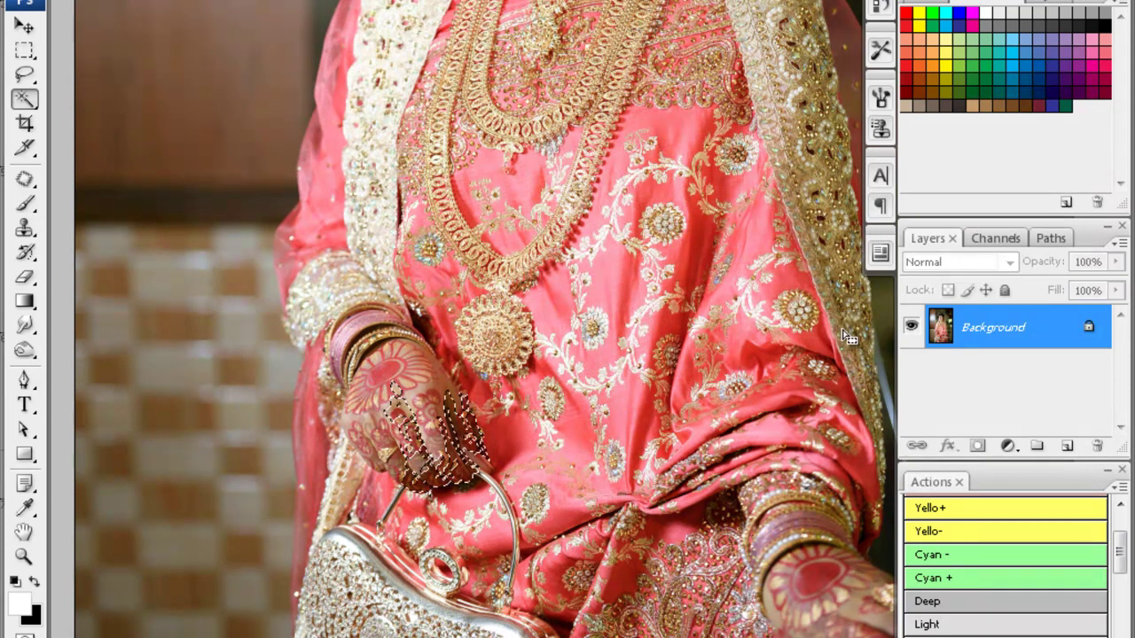
left_click_drag(24, 351, 88, 390)
scroll(842, 328, "down", 2)
scroll(842, 328, "right", 3)
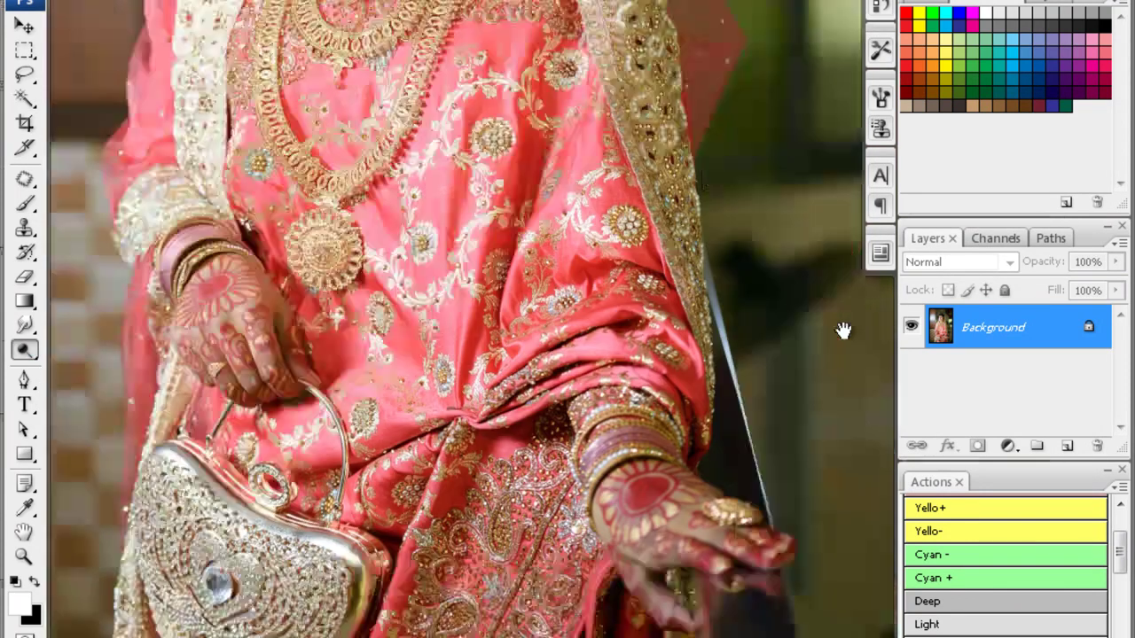
scroll(842, 328, "right", 2)
scroll(842, 328, "up", 5)
key("w")
left_click_drag(23, 350, 89, 393)
scroll(244, 285, "up", 2)
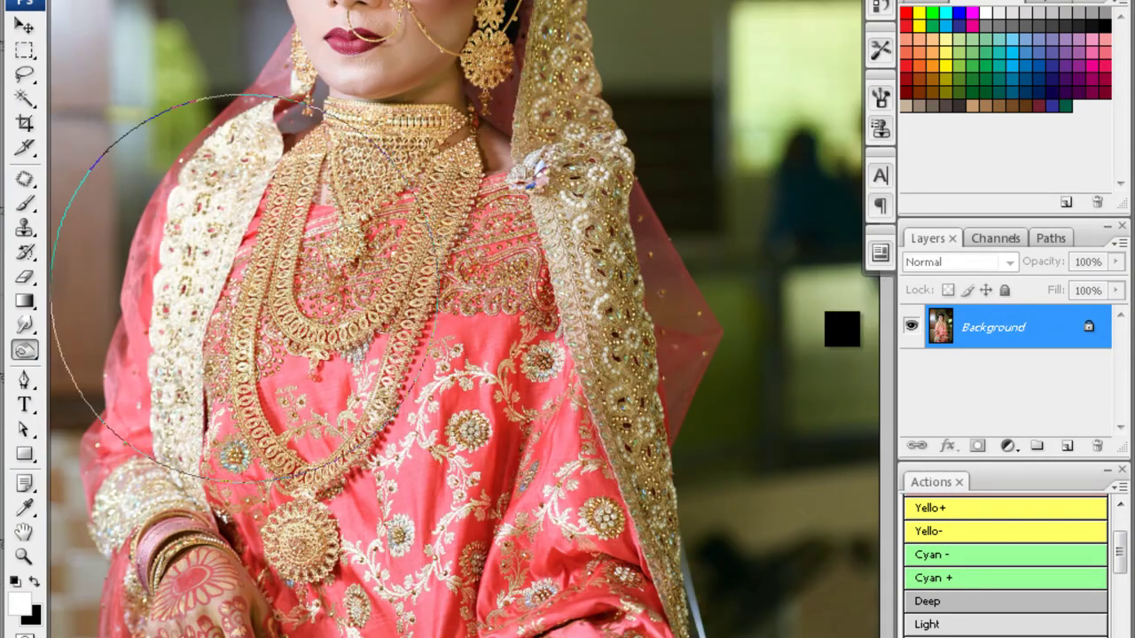
scroll(842, 328, "up", 1)
scroll(842, 328, "left", 2)
- Apply Noiseware noise reduction at 71% luminance and colour, previewing it on the face
key("ctrl+minus")
key("ctrl+minus")
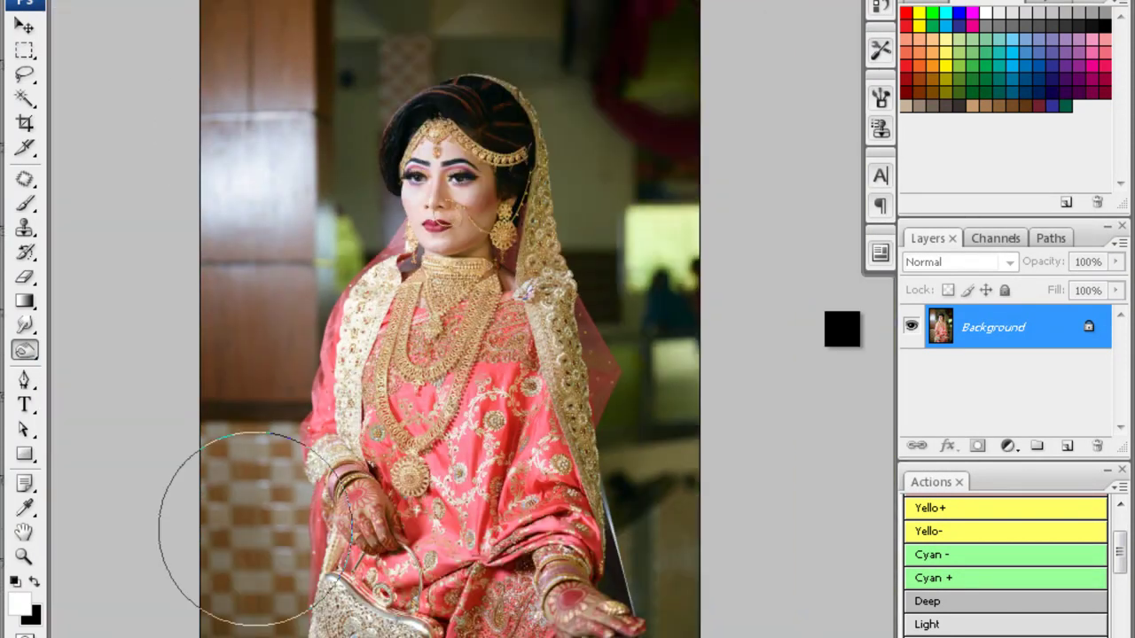
key("f")
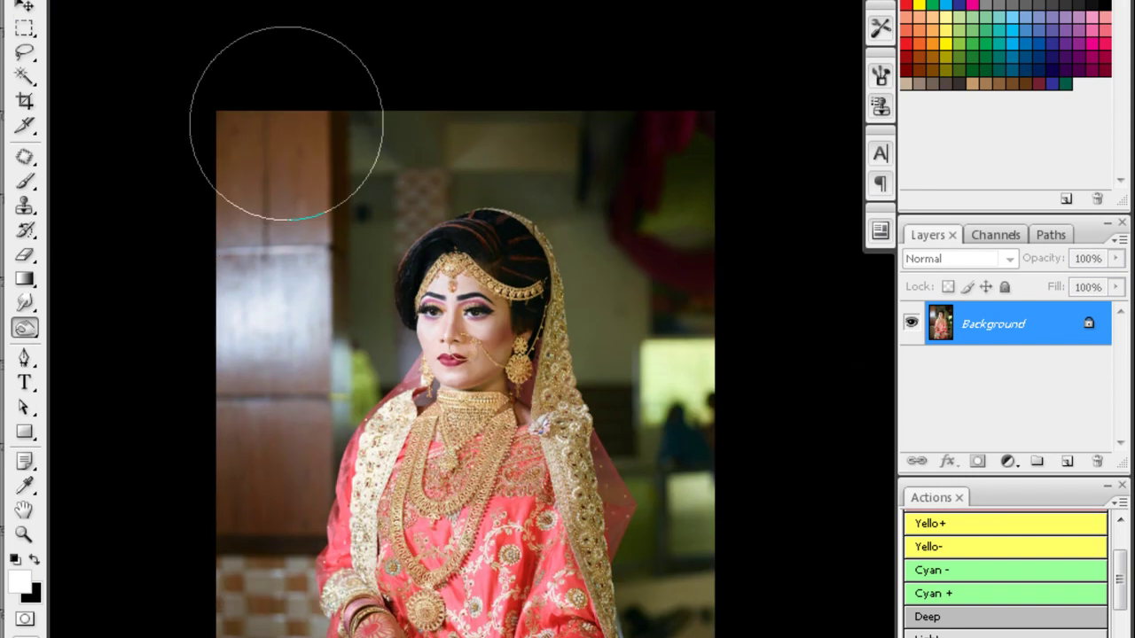
scroll(843, 327, "down", 2)
key("ctrl+alt+f")
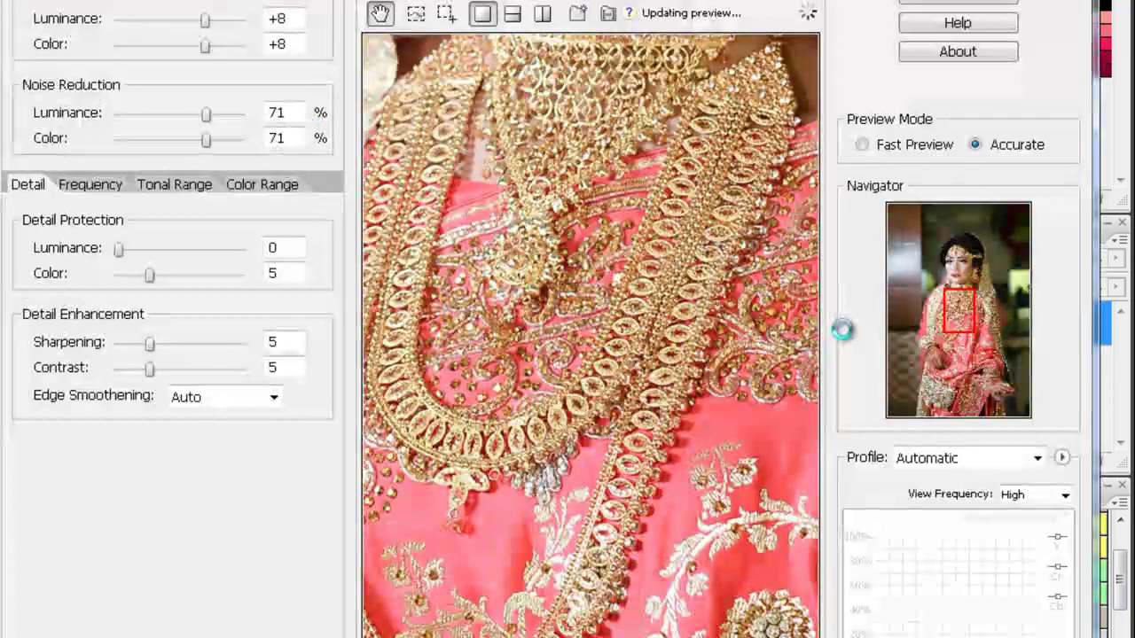
key("ctrl+plus")
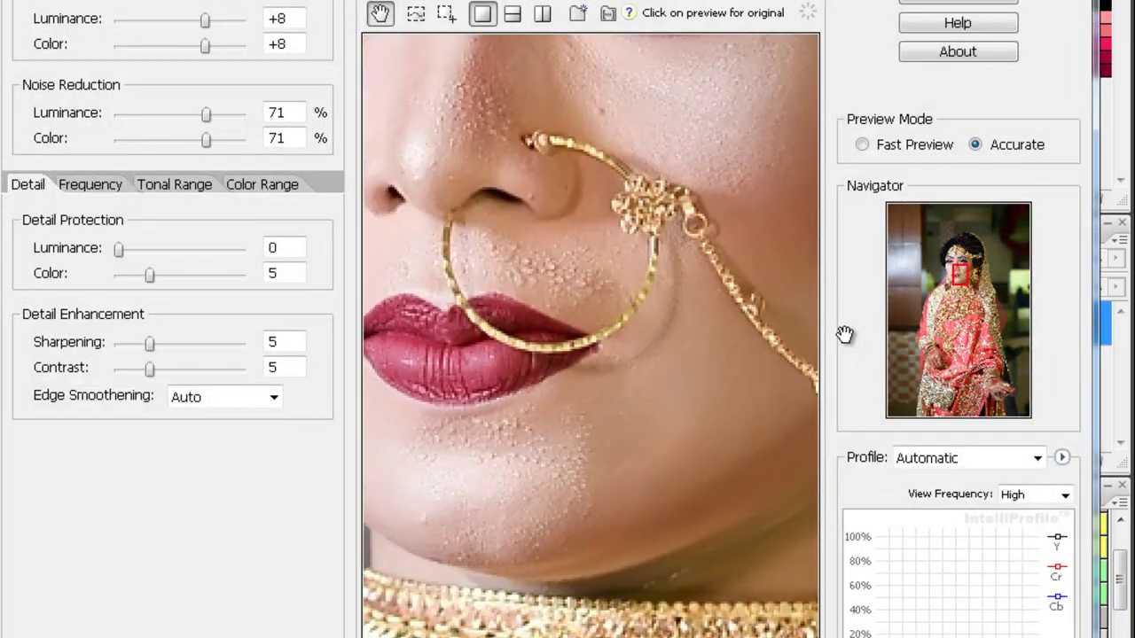
key("Escape")
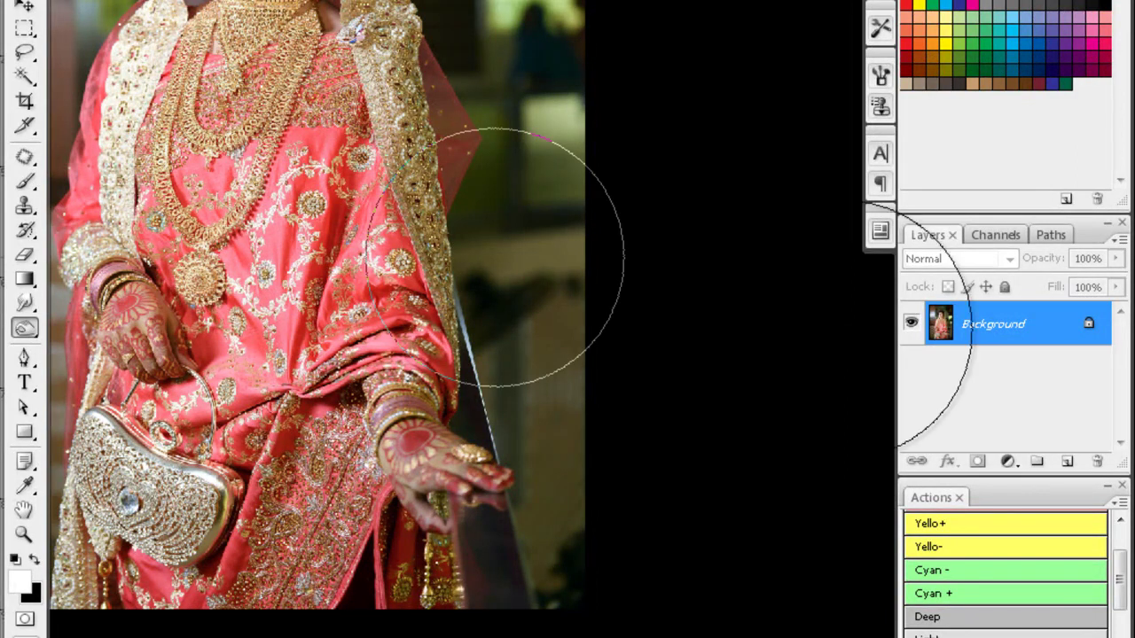
key("ctrl+plus")
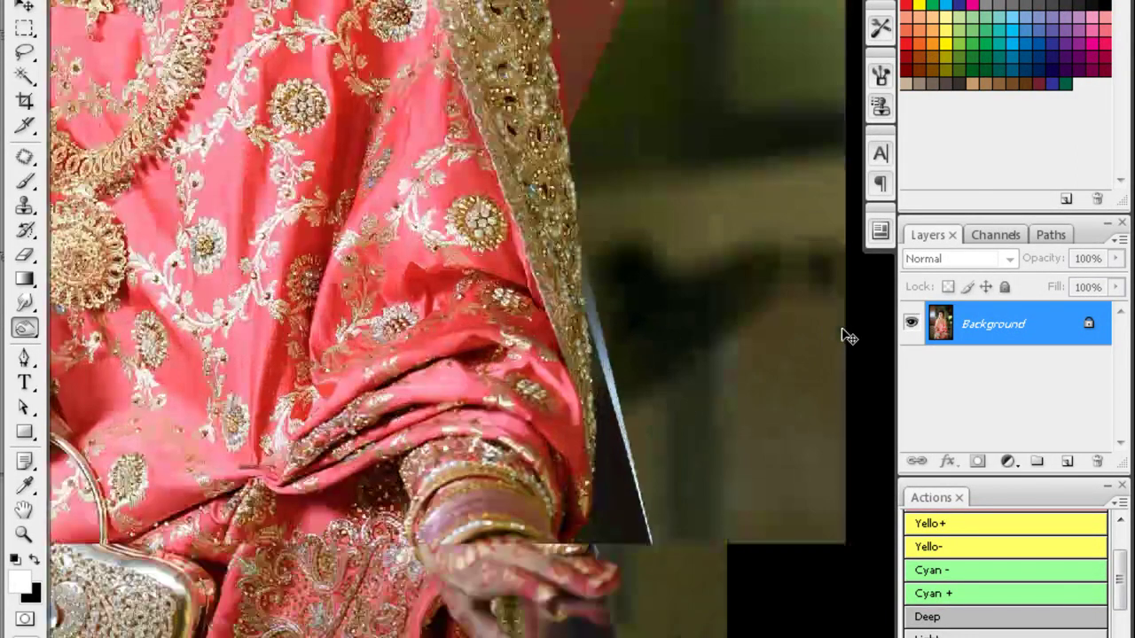
scroll(843, 330, "up", 10)
- Clone skin texture over the blemishes near the bride's upper lip
key("ctrl+plus")
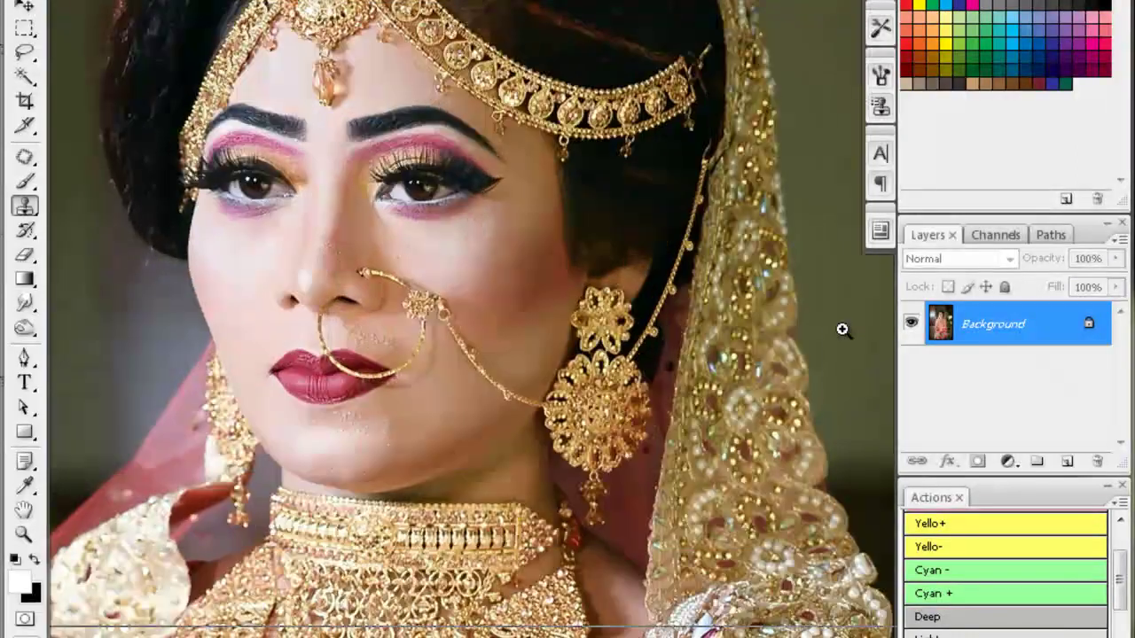
key("ctrl+plus")
key("s")
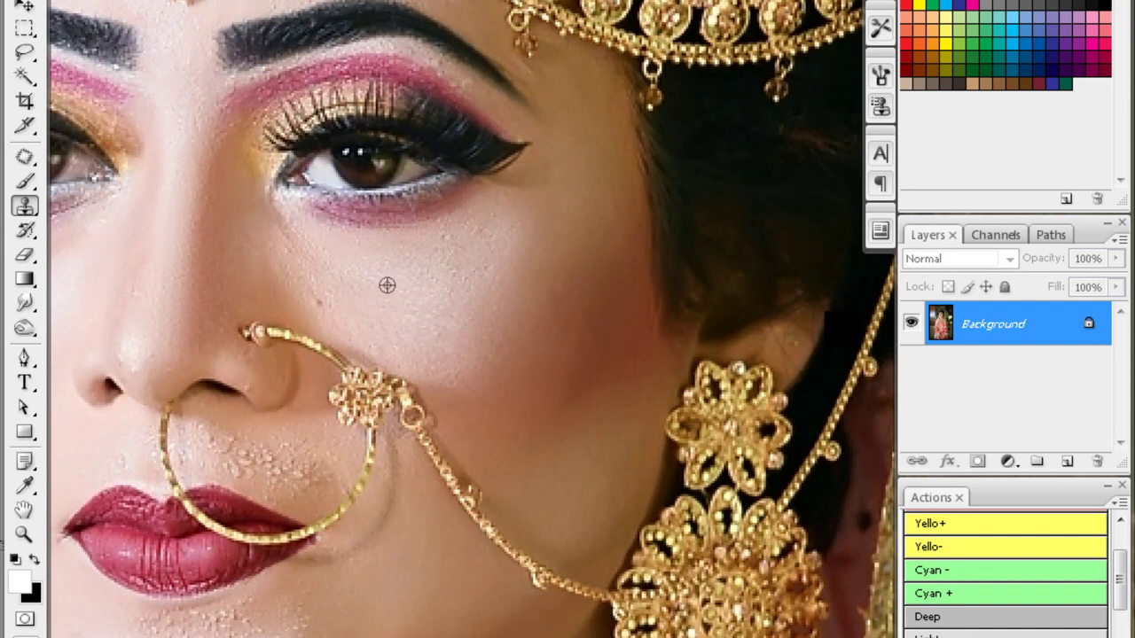
left_click_drag(843, 330, 860, 257)
left_click_drag(843, 331, 876, 295)
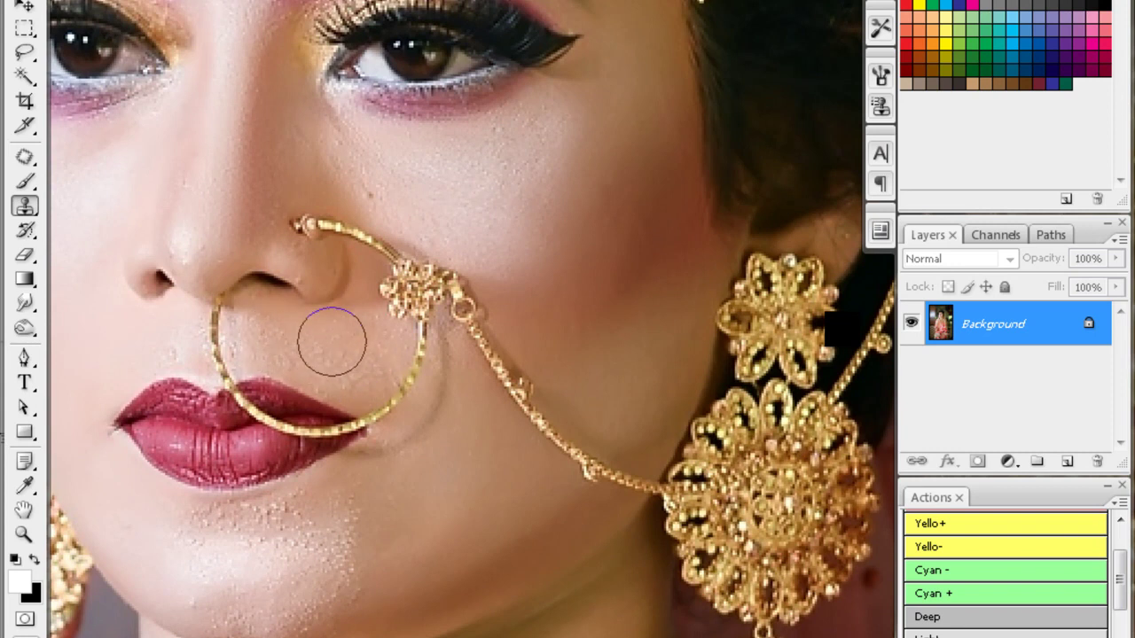
left_click_drag(329, 346, 323, 353)
scroll(272, 347, "down", 3)
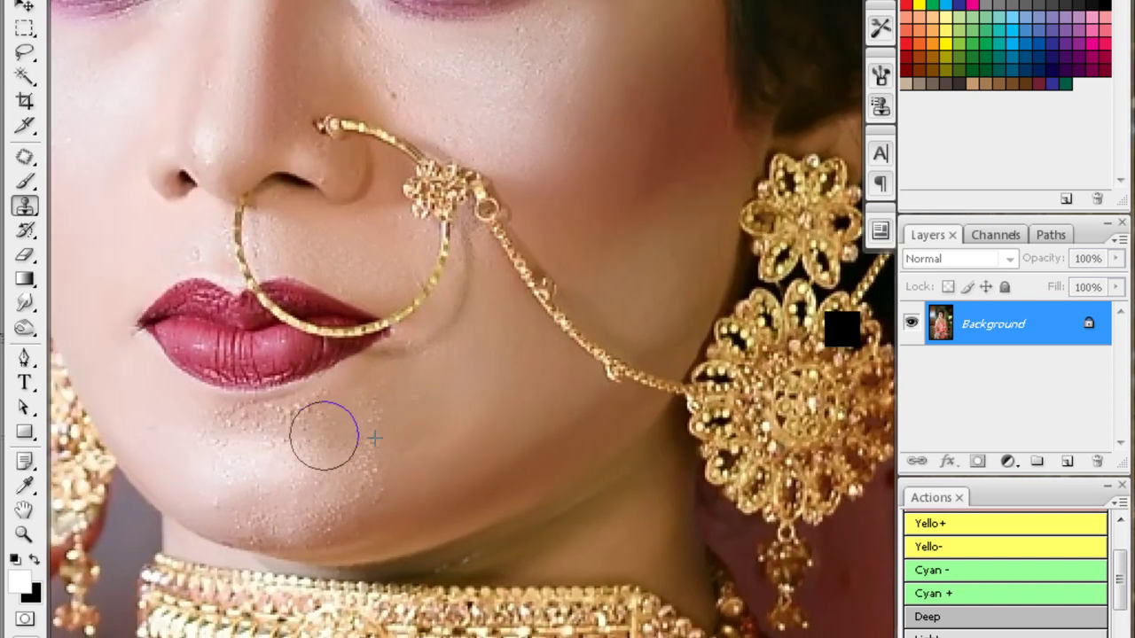
- Blur-soften the chin and lip skin and review the whole portrait
key("r")
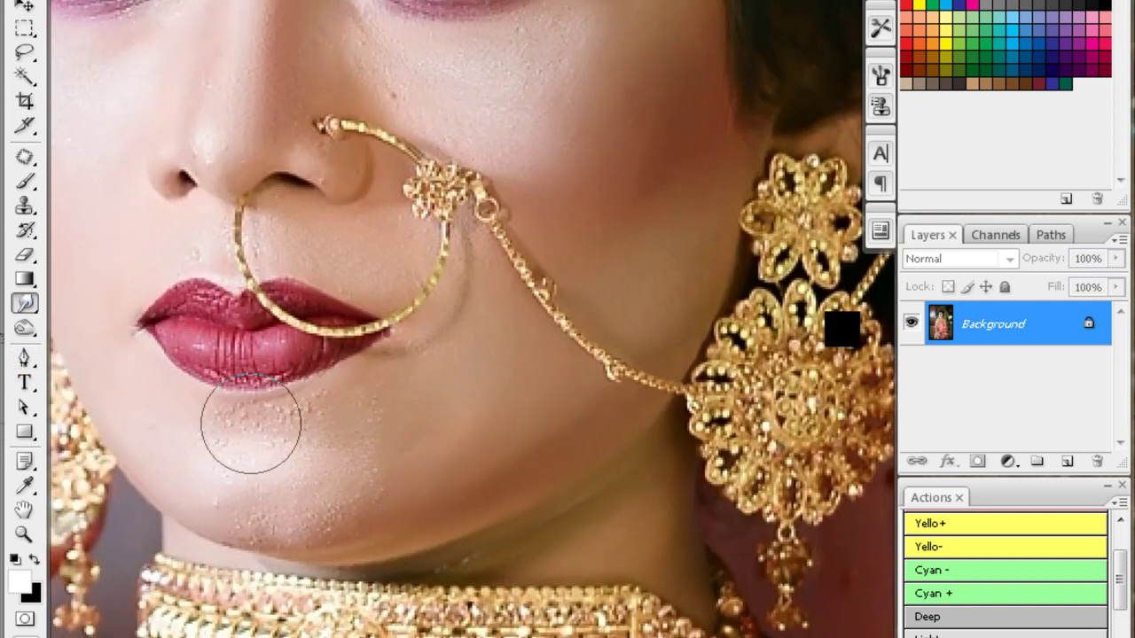
scroll(412, 489, "left", 2)
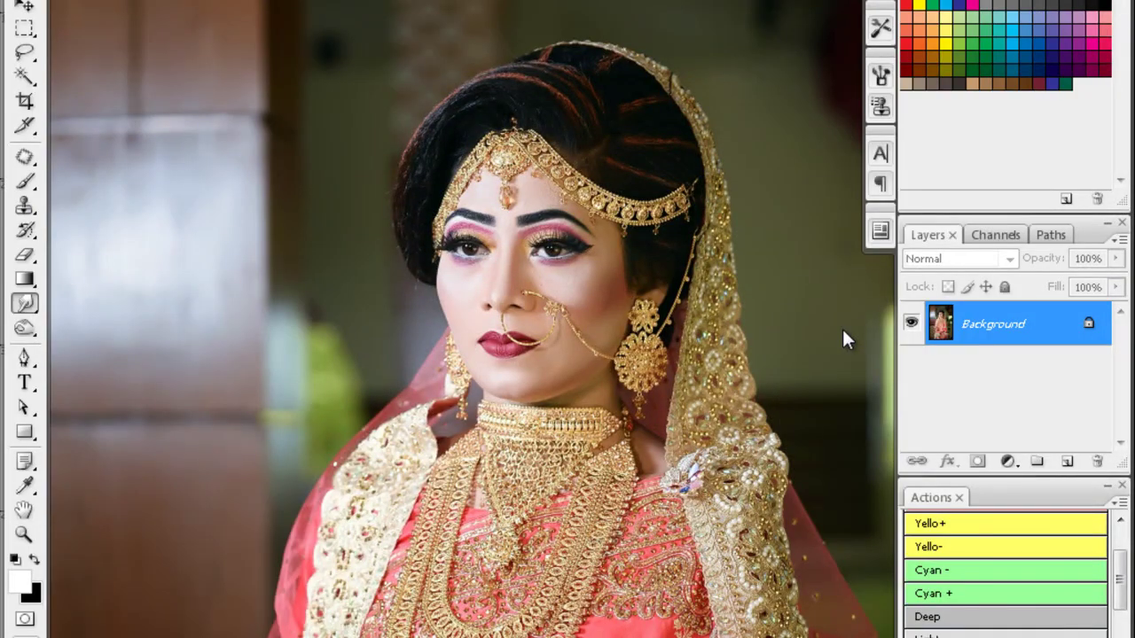
key("m")
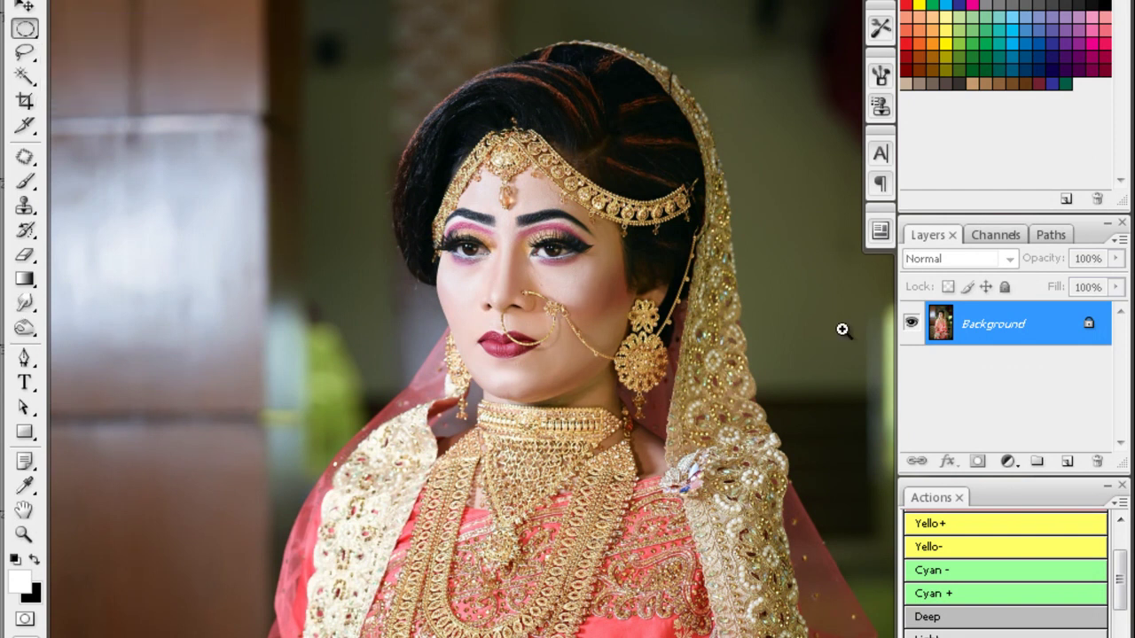
key("ctrl+plus")
key("ctrl+plus")
key("ctrl+plus")
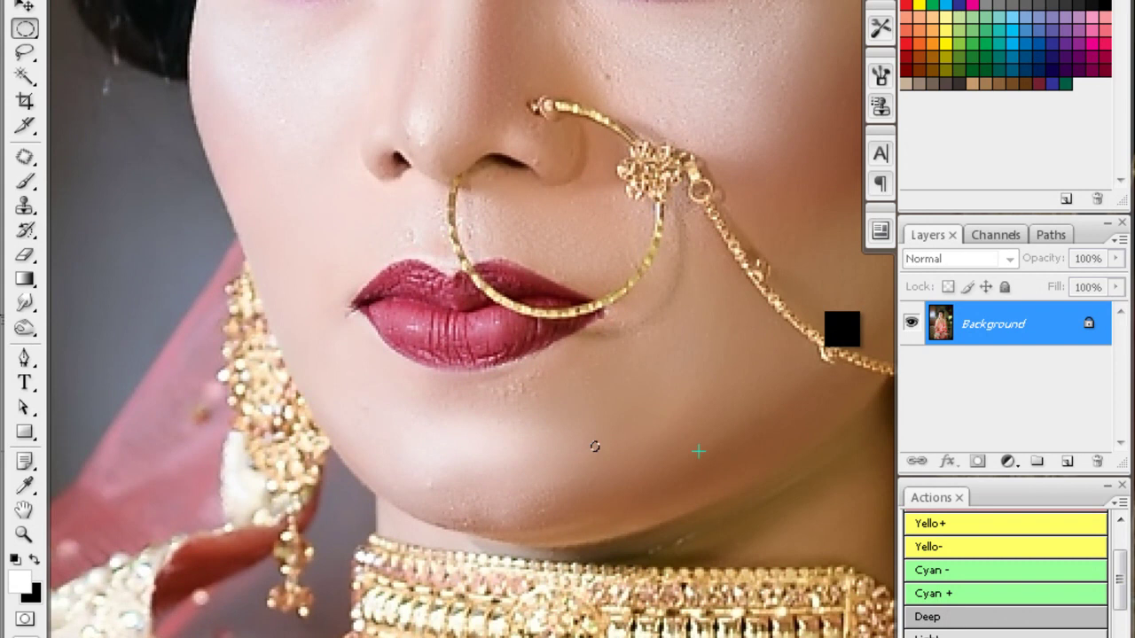
key("ctrl+0")
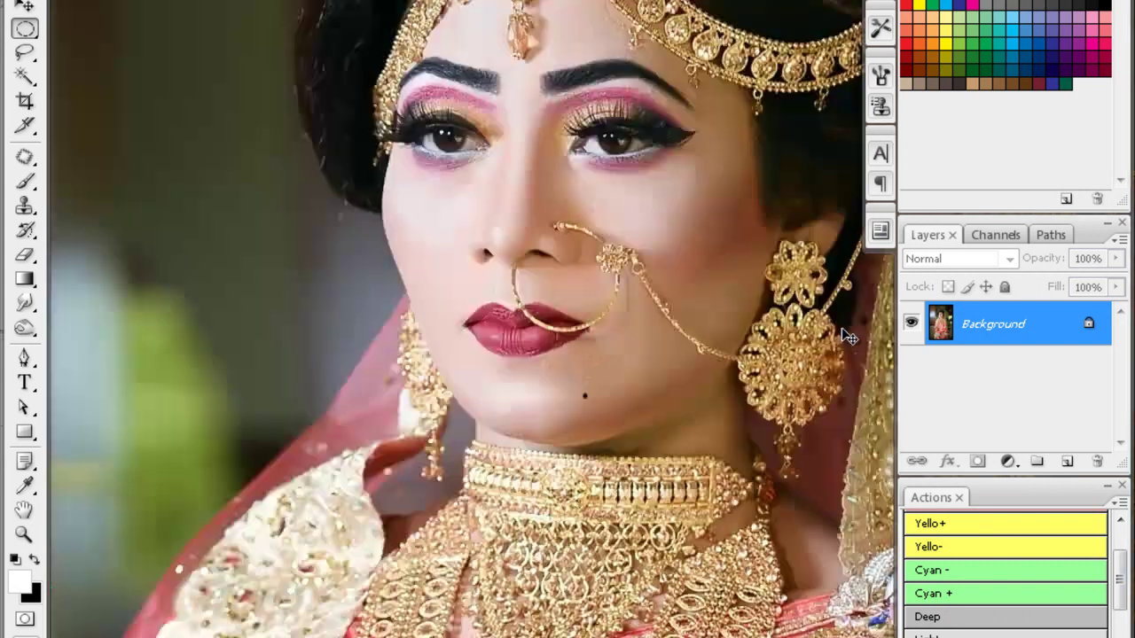
key("ctrl+plus")
key("ctrl+plus")
key("ctrl+plus")
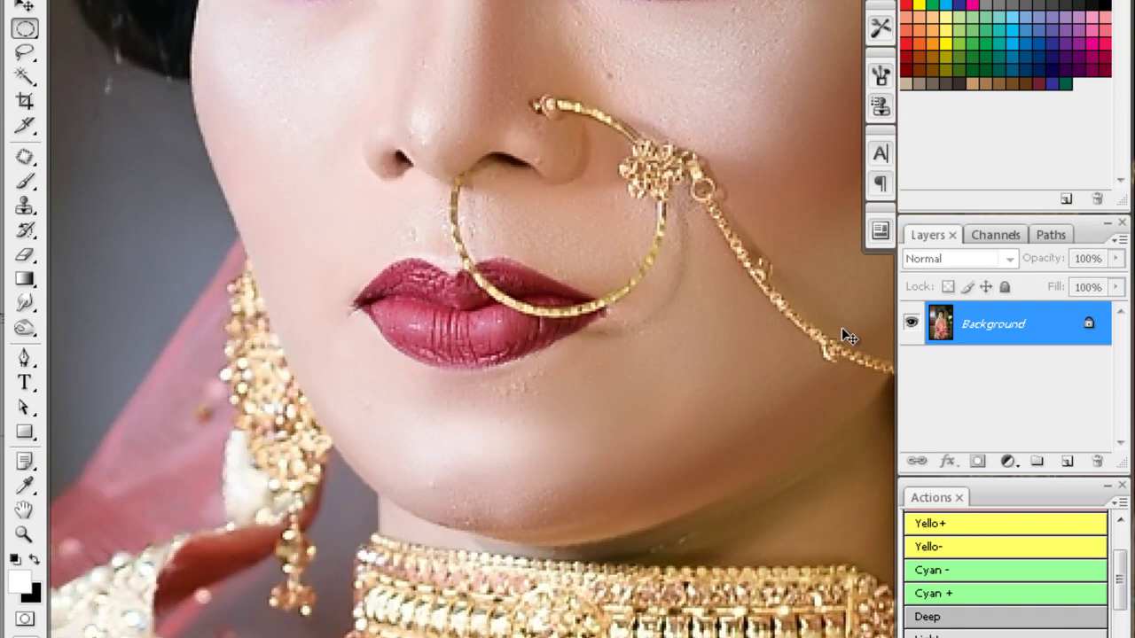
- Save the retouched portrait as a JPEG, confirming the JPEG options
key("ctrl+minus")
key("ctrl+minus")
key("ctrl+s")
key("Return")
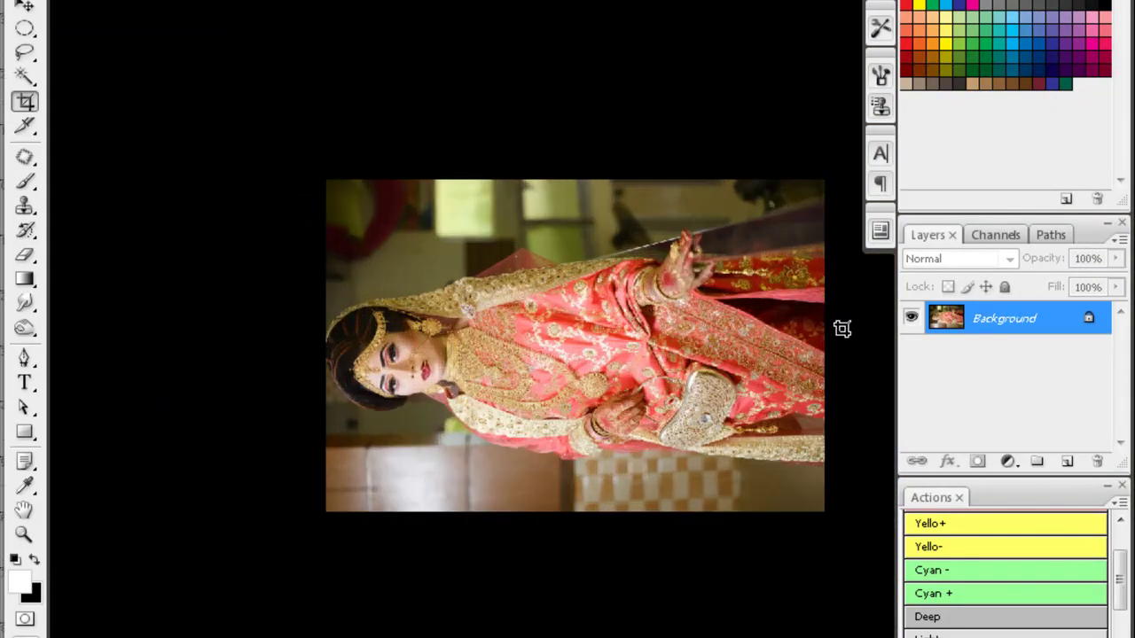
- Zoom in on the upright coral-outfit photo and feather the face selection
key("ctrl+plus")
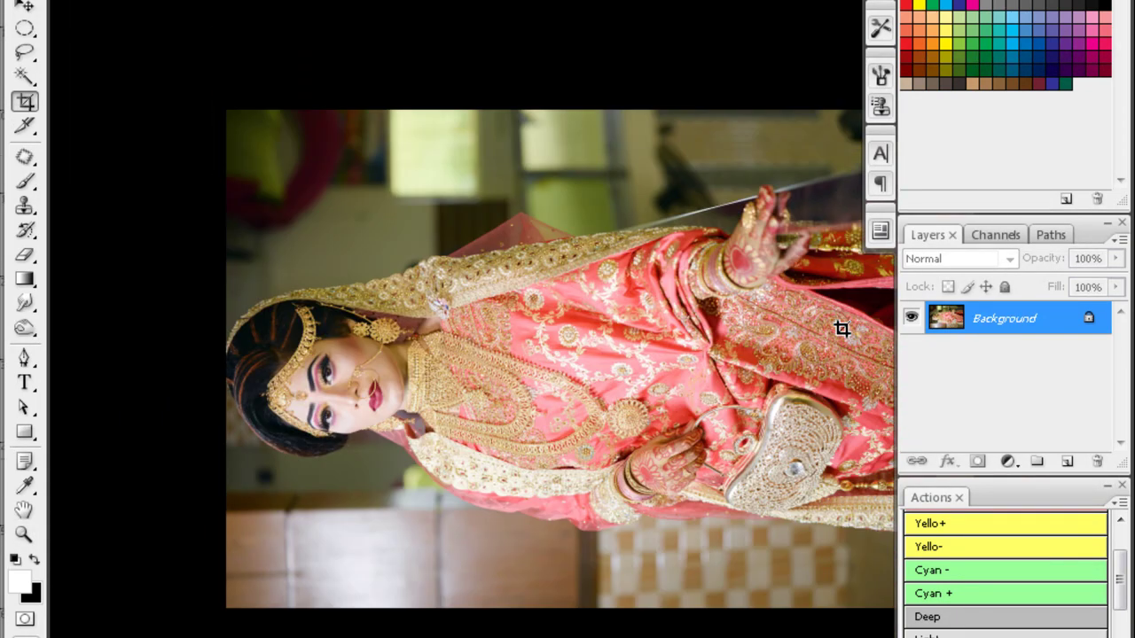
key("o")
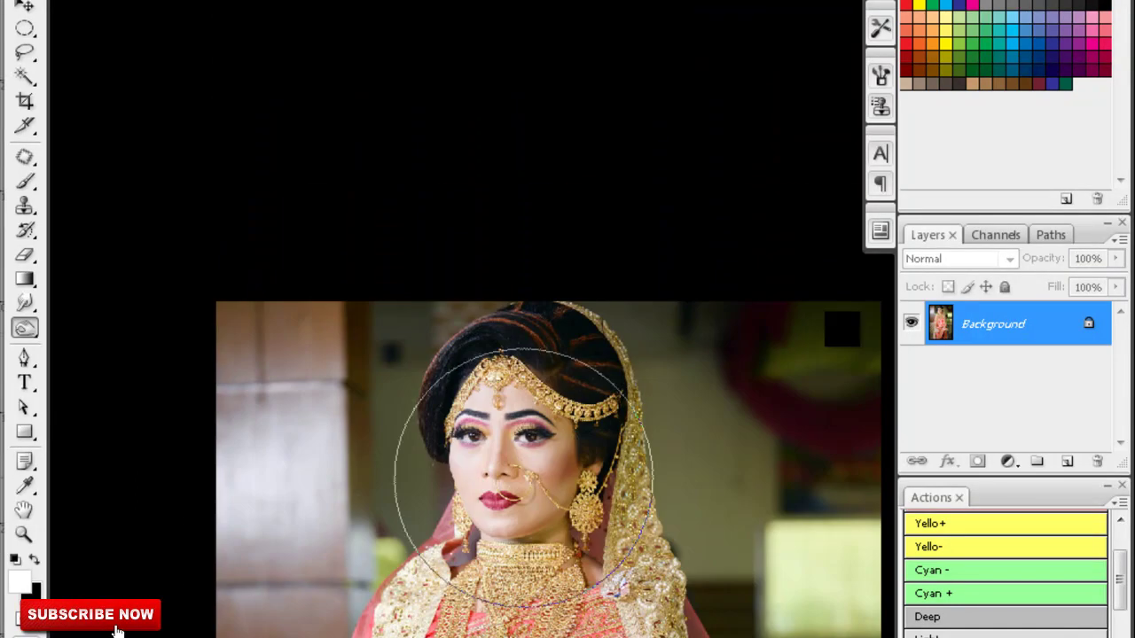
key("ctrl+alt+d")
key("Return")
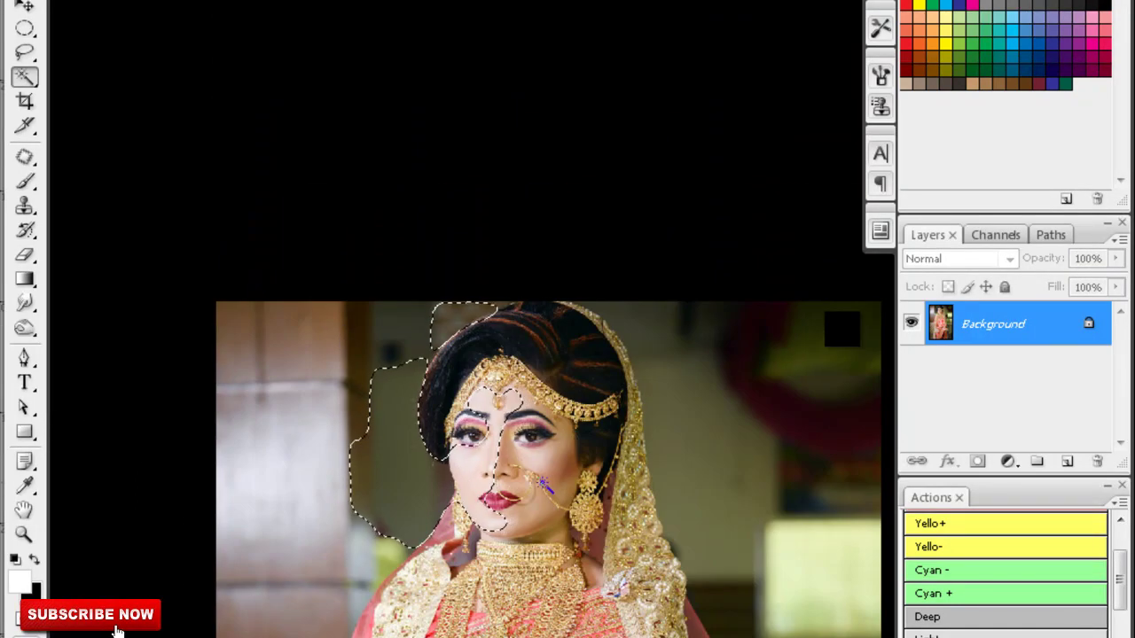
- Darken the feathered face with a Curves adjustment, then deselect
key("ctrl+m")
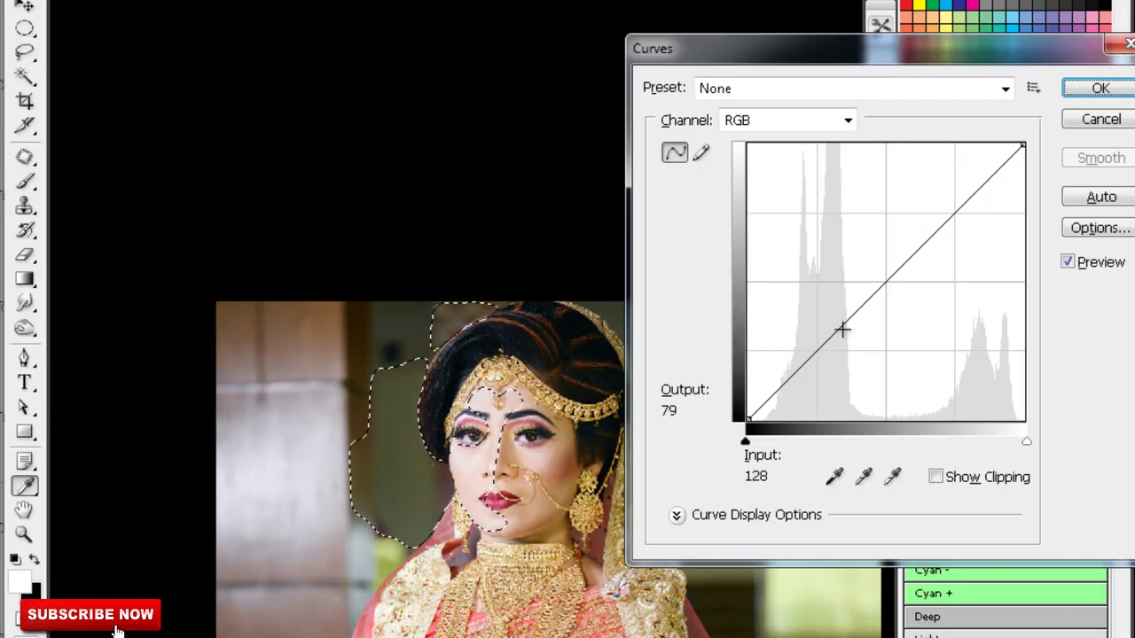
left_click_drag(846, 340, 878, 327)
key("Return")
key("ctrl+d")
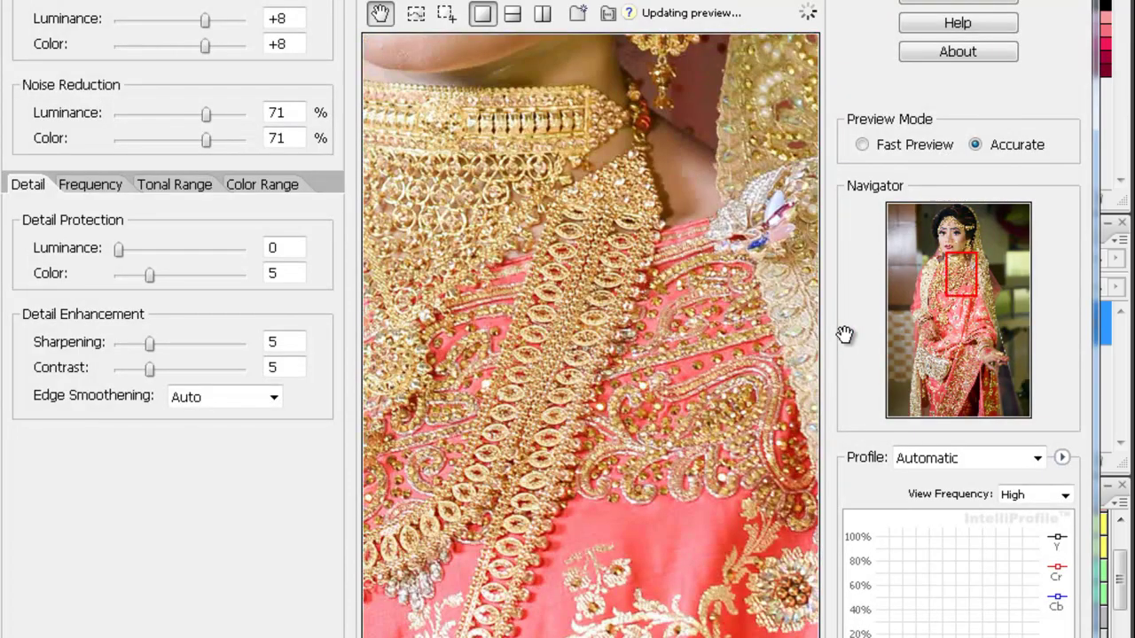
- Apply Noiseware and heal skin bumps on the chin, lower lip, nose and upper lip
key("Return")
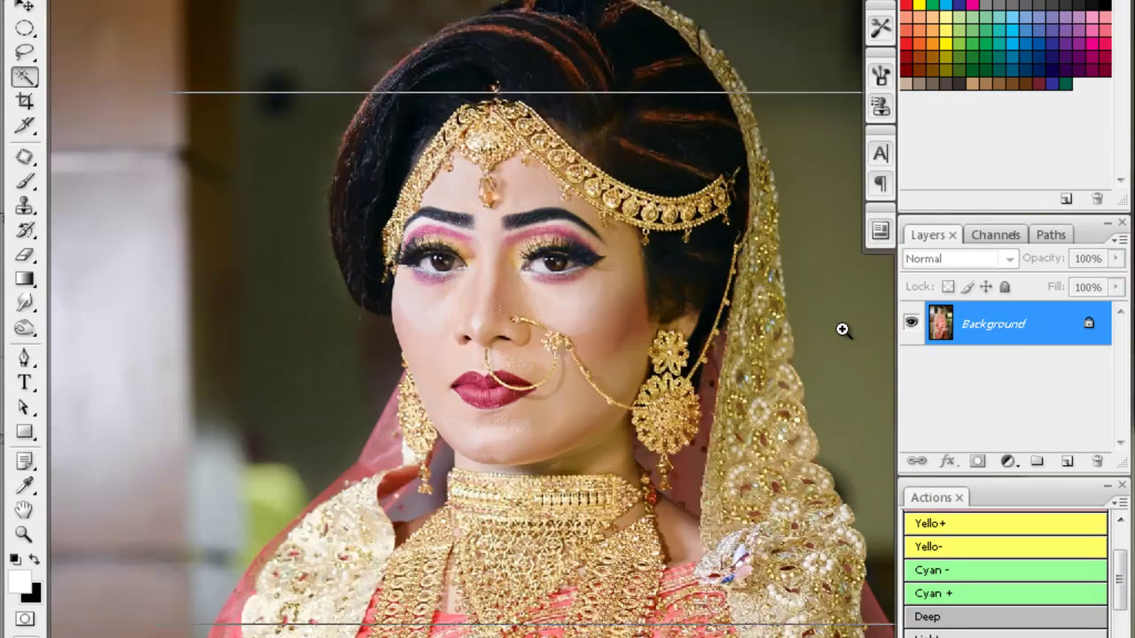
left_click_drag(135, 96, 841, 625)
key("ctrl+plus")
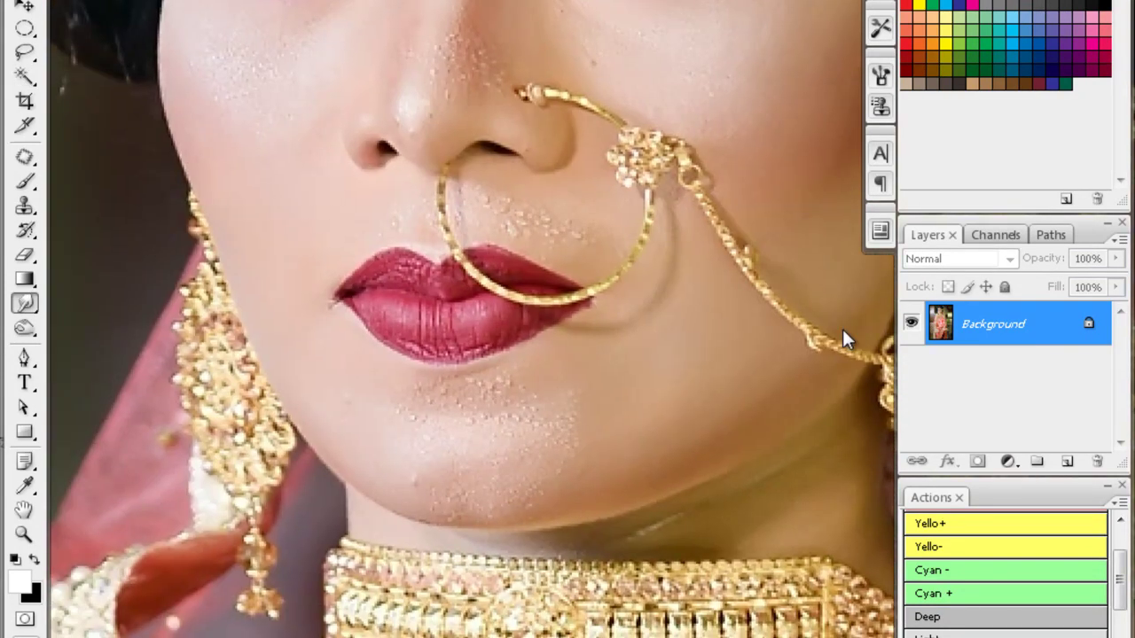
left_click_drag(842, 329, 828, 346)
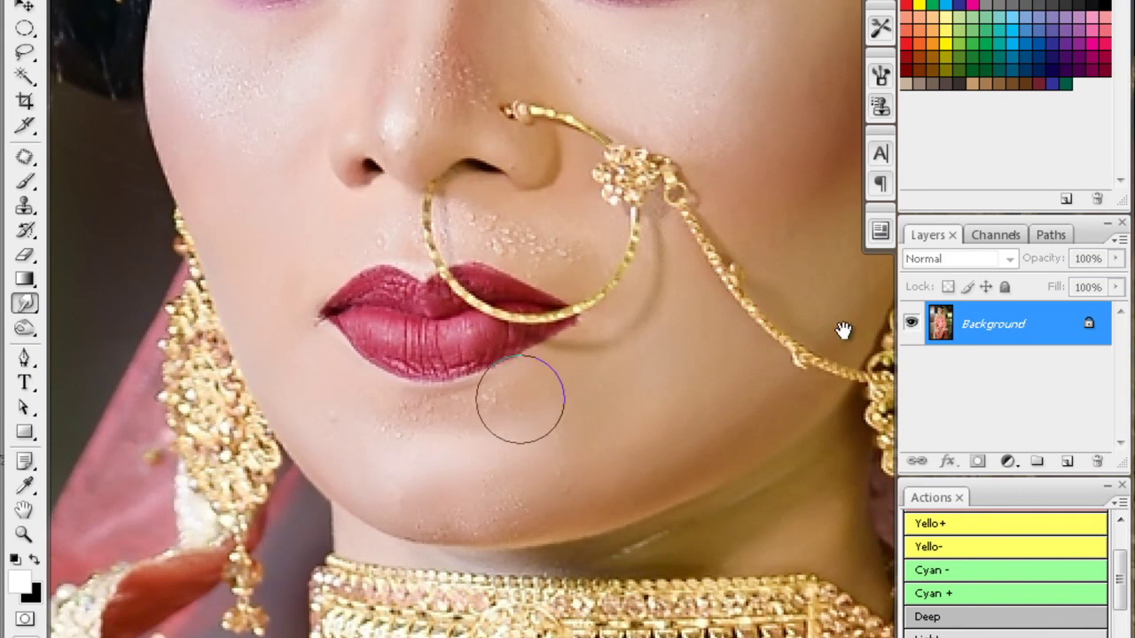
left_click_drag(242, 140, 339, 255)
left_click_drag(535, 202, 460, 273)
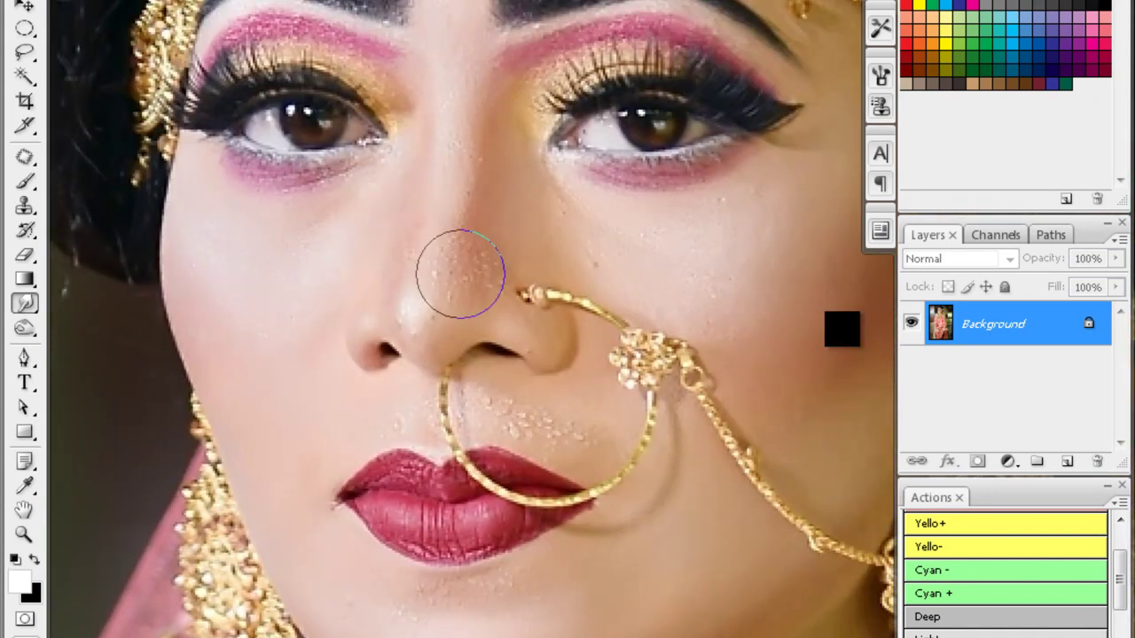
left_click_drag(565, 445, 556, 368)
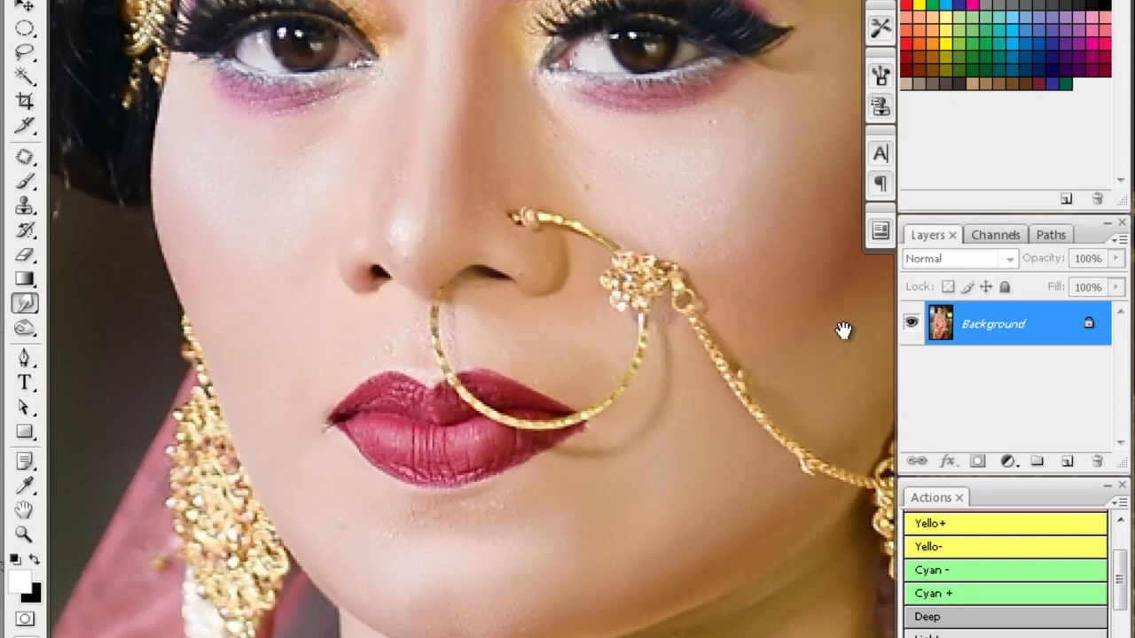
- Darken the face with a Curves point (input 39, output 30) and view the whole bride
scroll(475, 330, "down", 1)
scroll(426, 274, "down", 2)
scroll(479, 300, "down", 2)
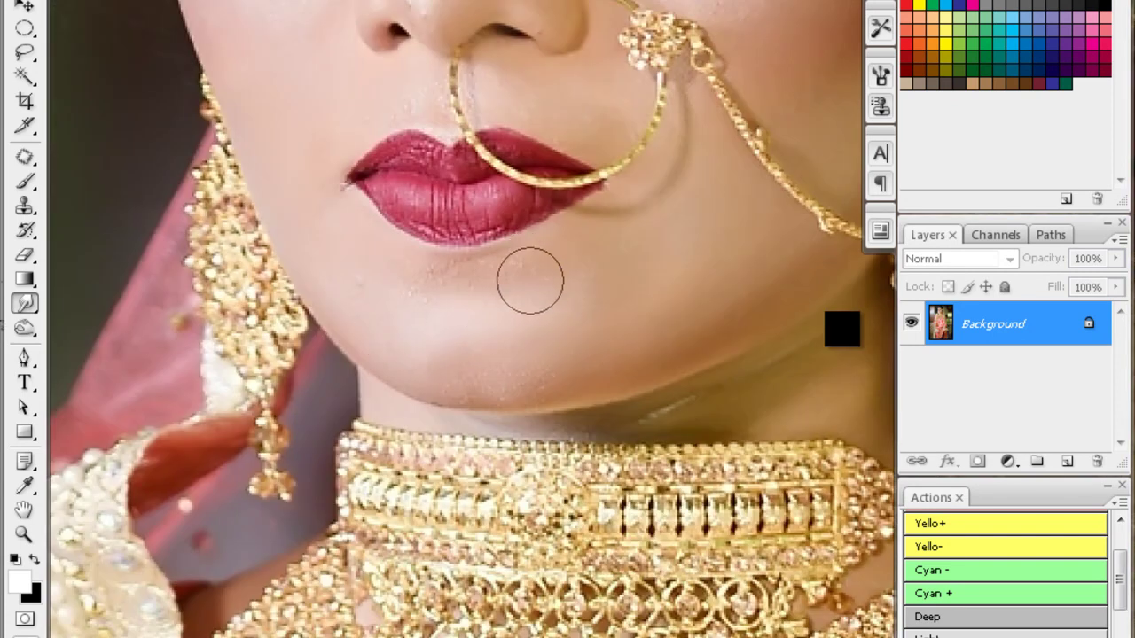
scroll(535, 297, "down", 1)
scroll(840, 329, "up", 8)
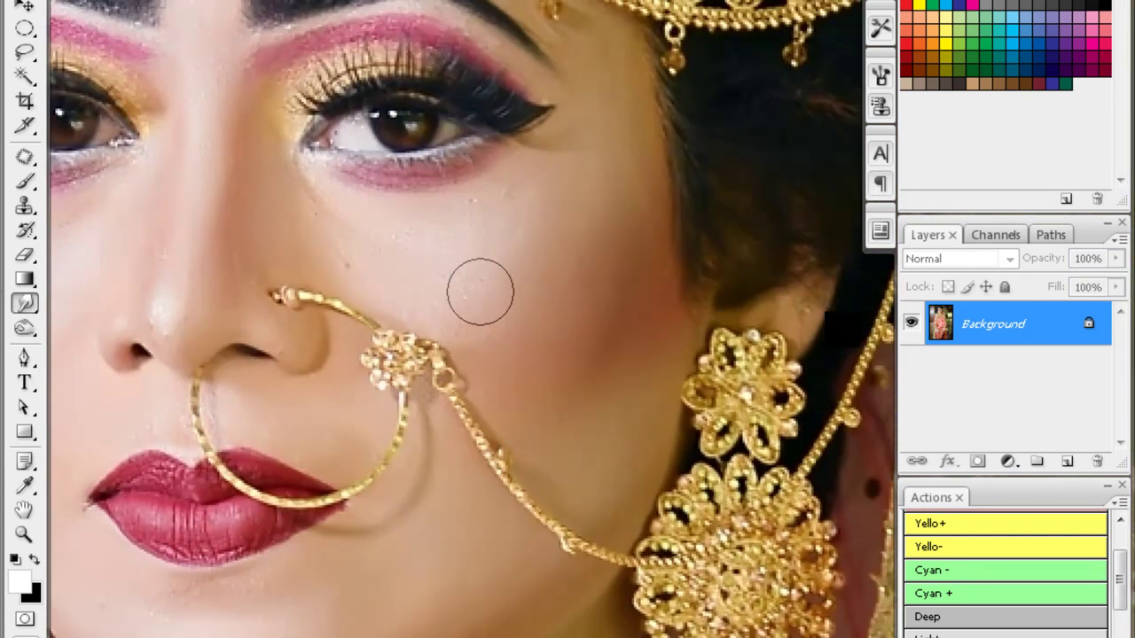
scroll(514, 213, "left", 1)
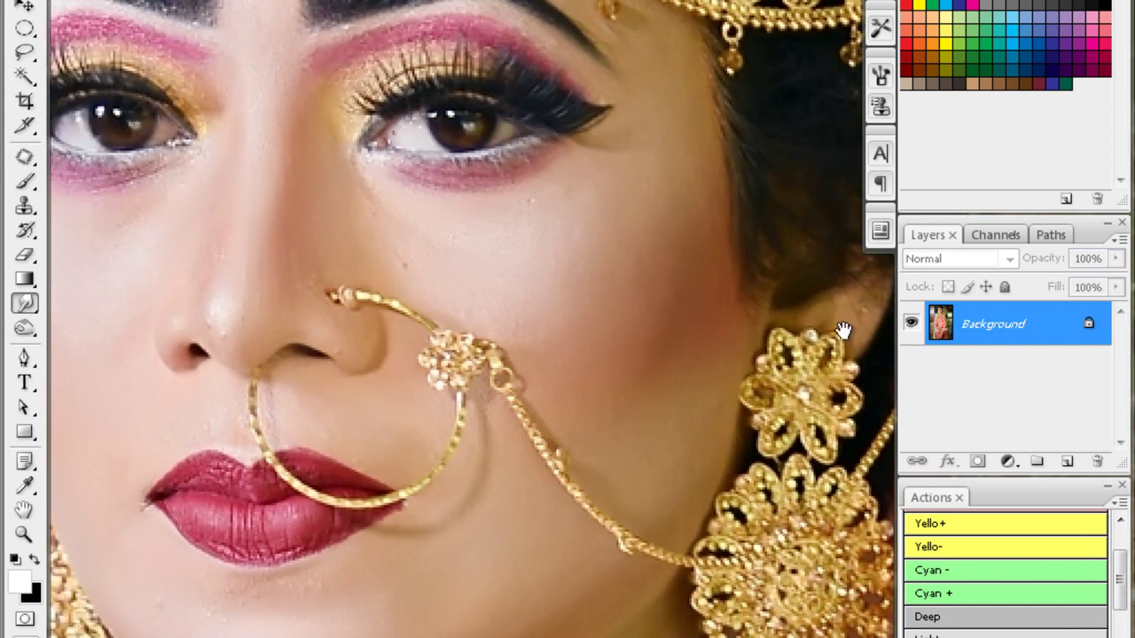
scroll(842, 330, "left", 2)
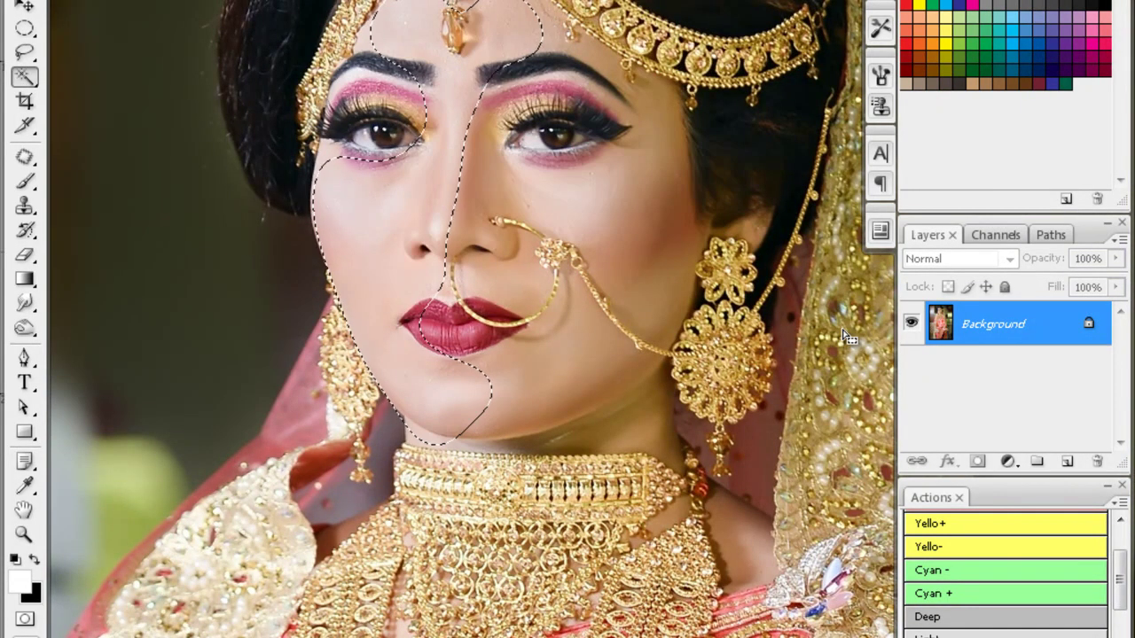
key("ctrl+m")
left_click(842, 330)
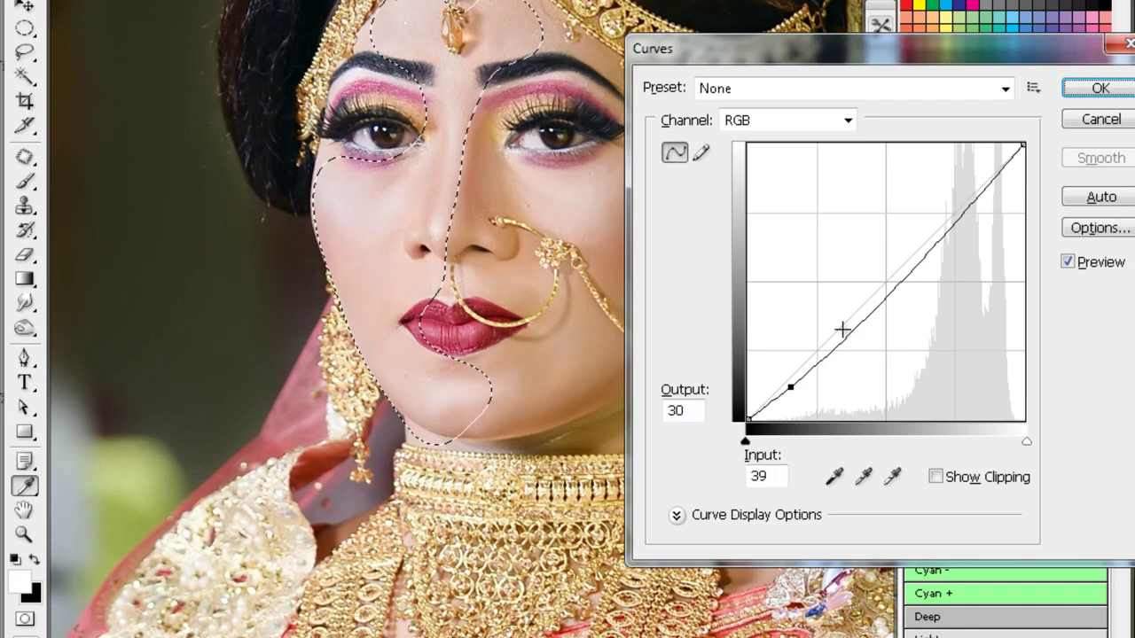
key("Return")
key("ctrl+minus")
key("ctrl+minus")
key("ctrl+minus")
key("ctrl+minus")
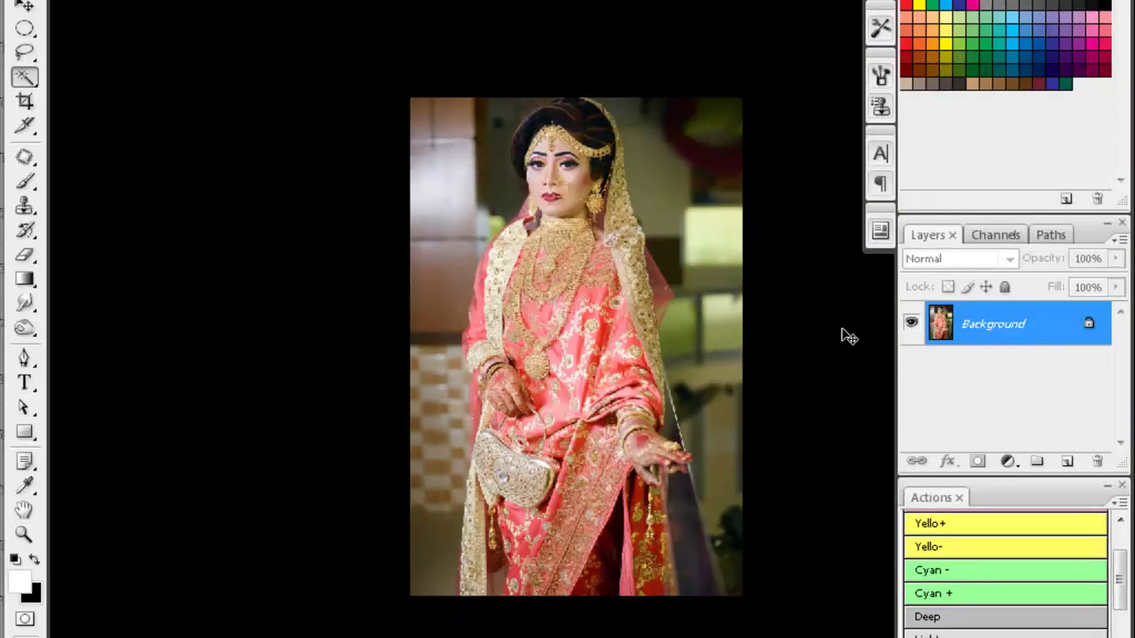
key("ctrl+plus")
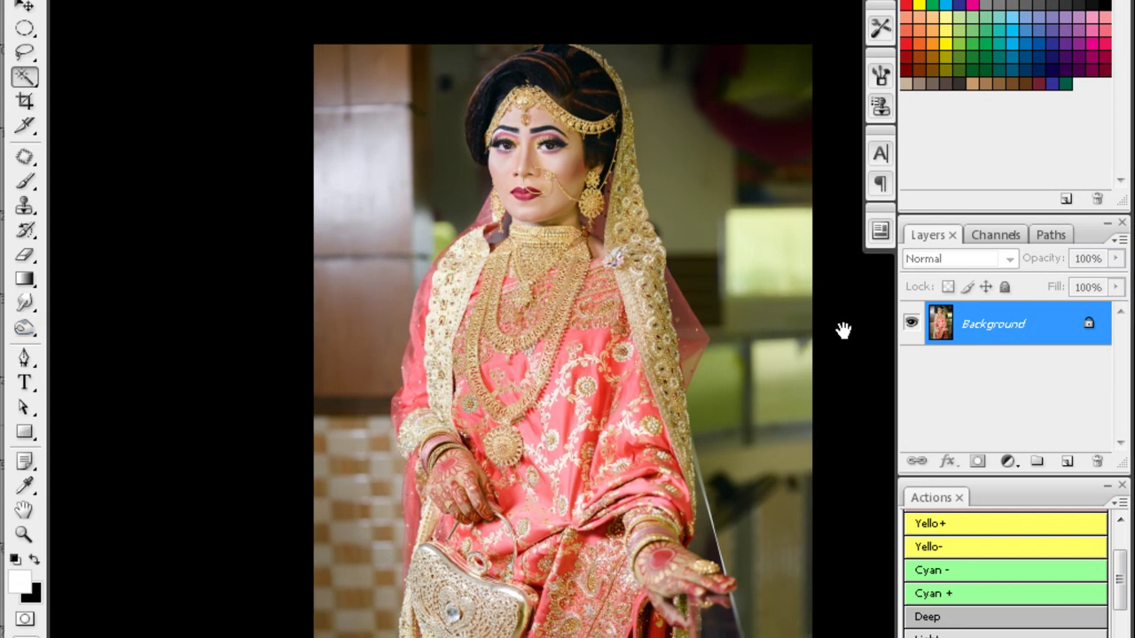
- Pick the Dodge tool and pan down to the lower part of the bride
key("o")
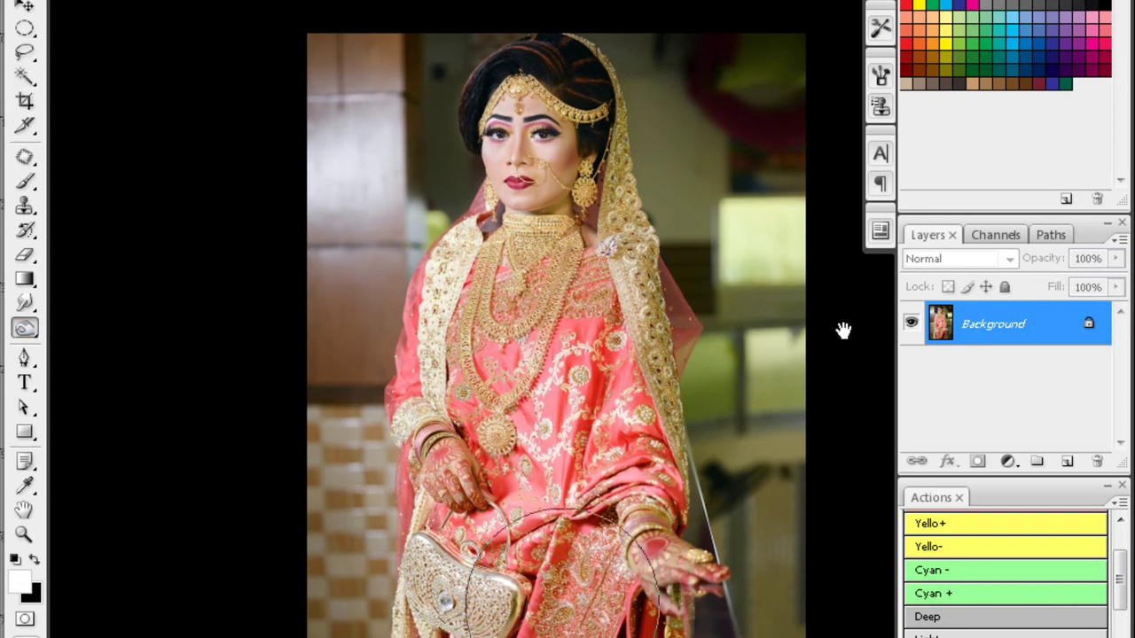
left_click_drag(840, 326, 911, 232)
scroll(843, 329, "up", 3)
scroll(843, 329, "right", 5)
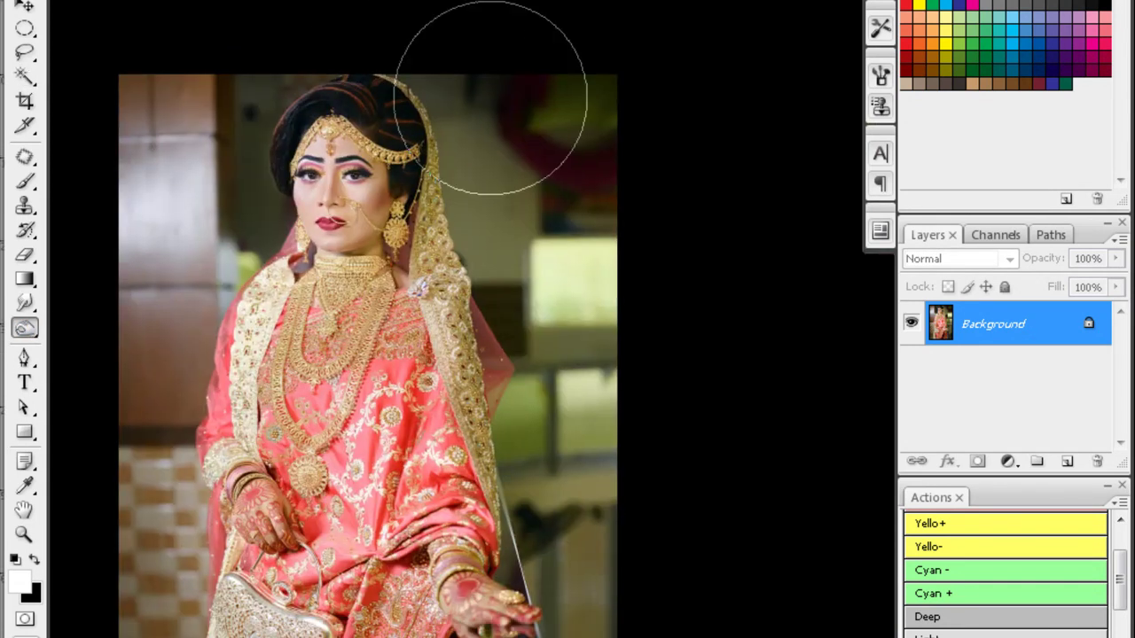
scroll(843, 329, "down", 5)
- Bring up the next sideways bride portrait, turn it upright and crop it
scroll(843, 329, "down", 4)
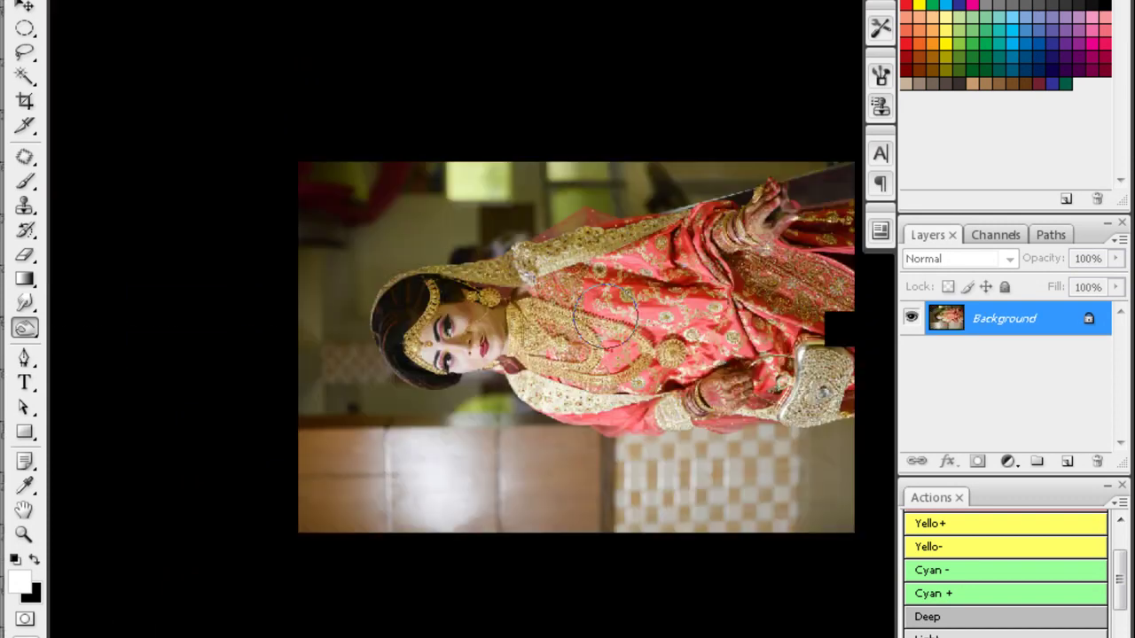
key("c")
key("ctrl+a")
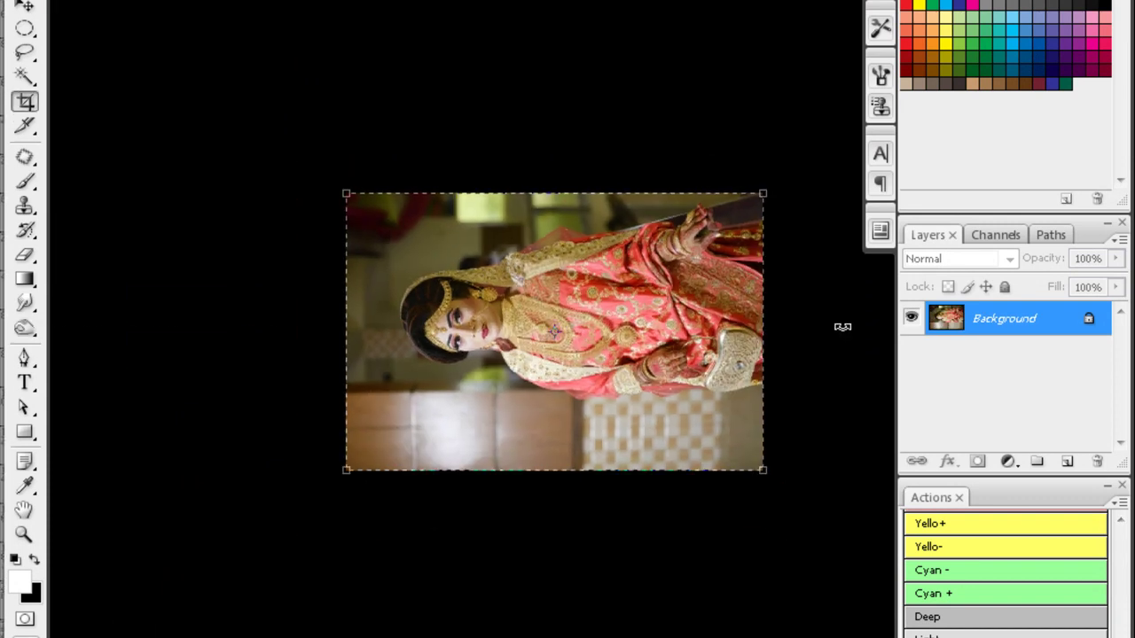
key("ctrl+minus")
key("ctrl+plus")
key("ctrl+plus")
key("ctrl+plus")
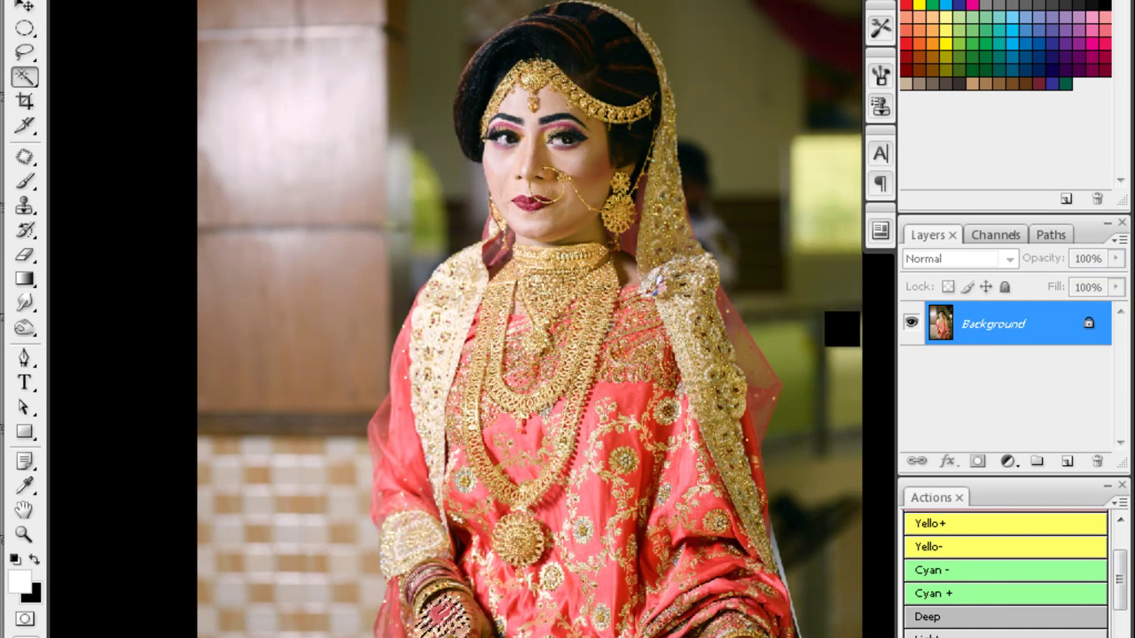
- Feather the selection by 20 pixels and run Noiseware noise reduction at 71%
key("ctrl+alt+d")
key("Return")
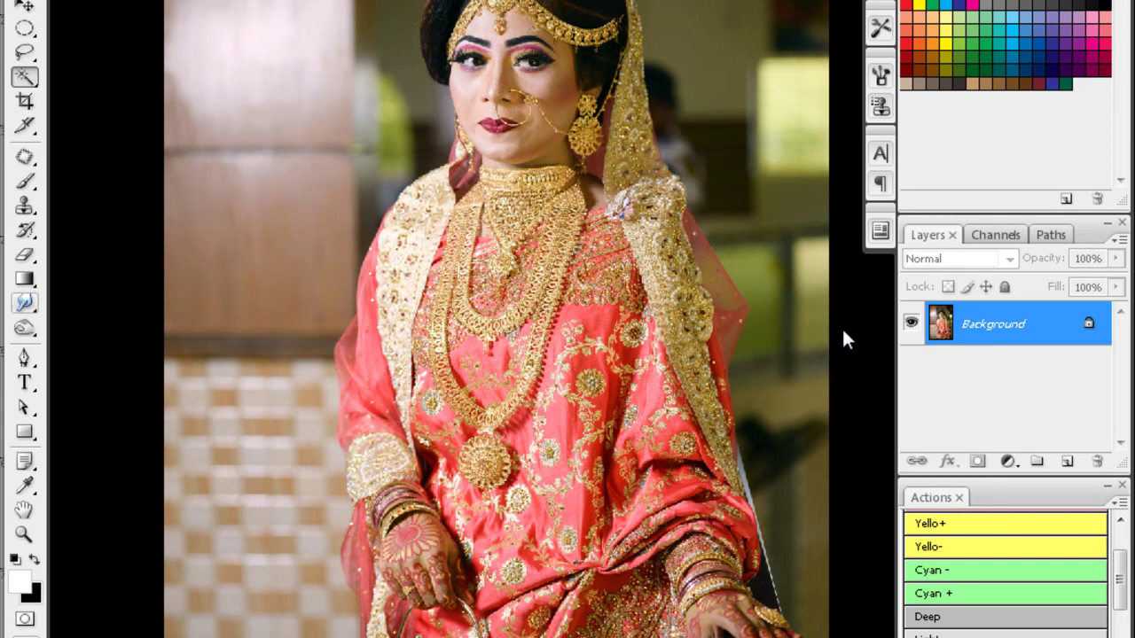
key("o")
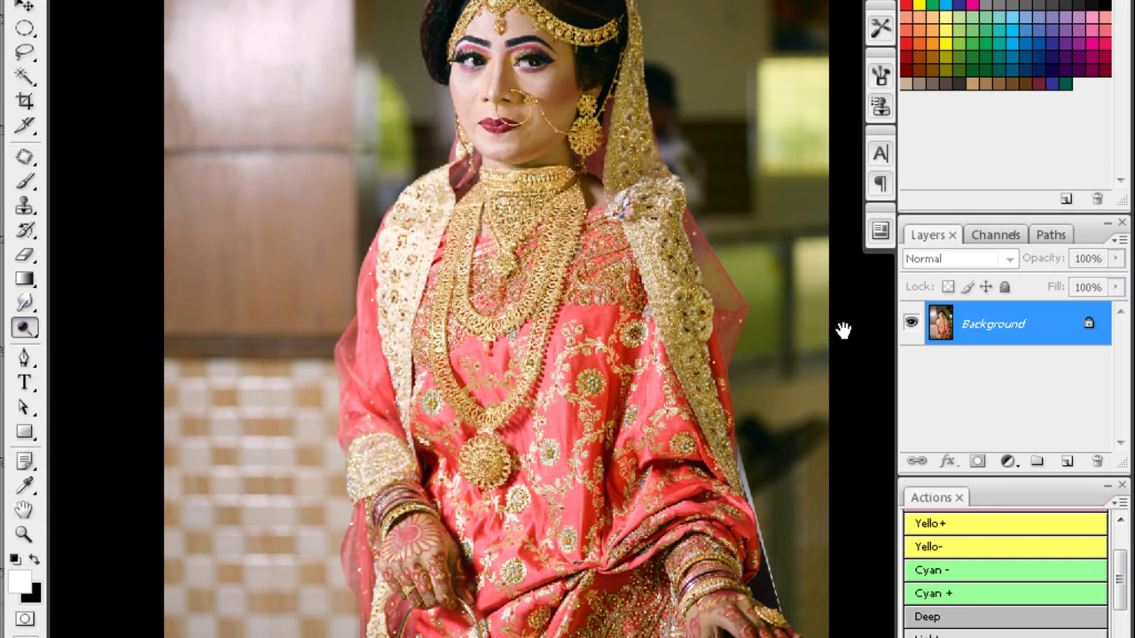
scroll(843, 330, "up", 3)
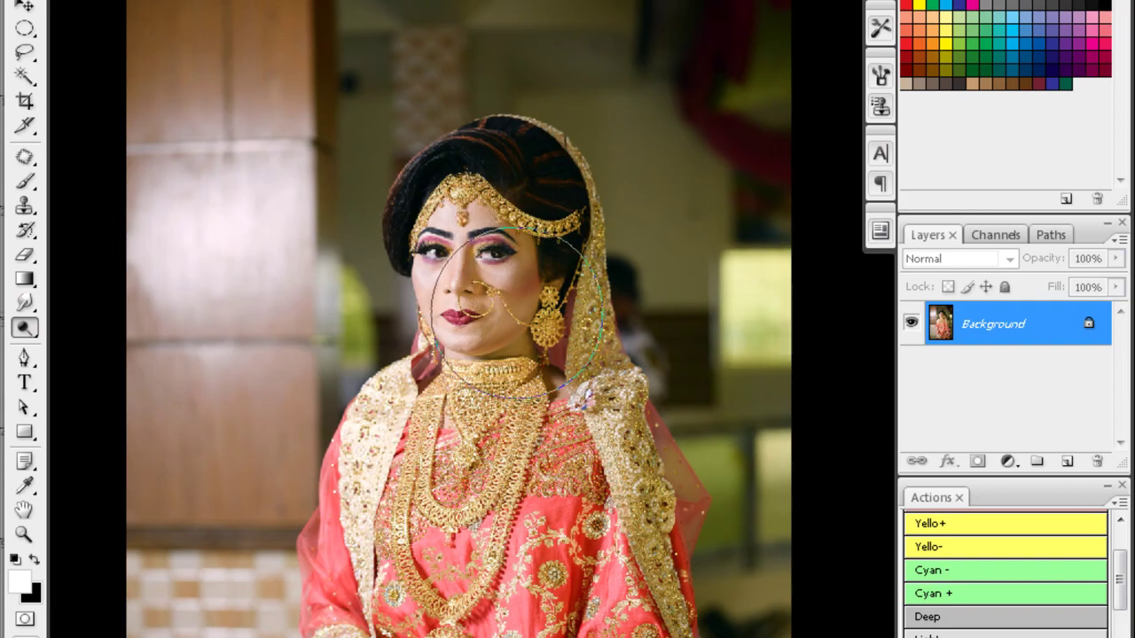
key("ctrl+alt+f")
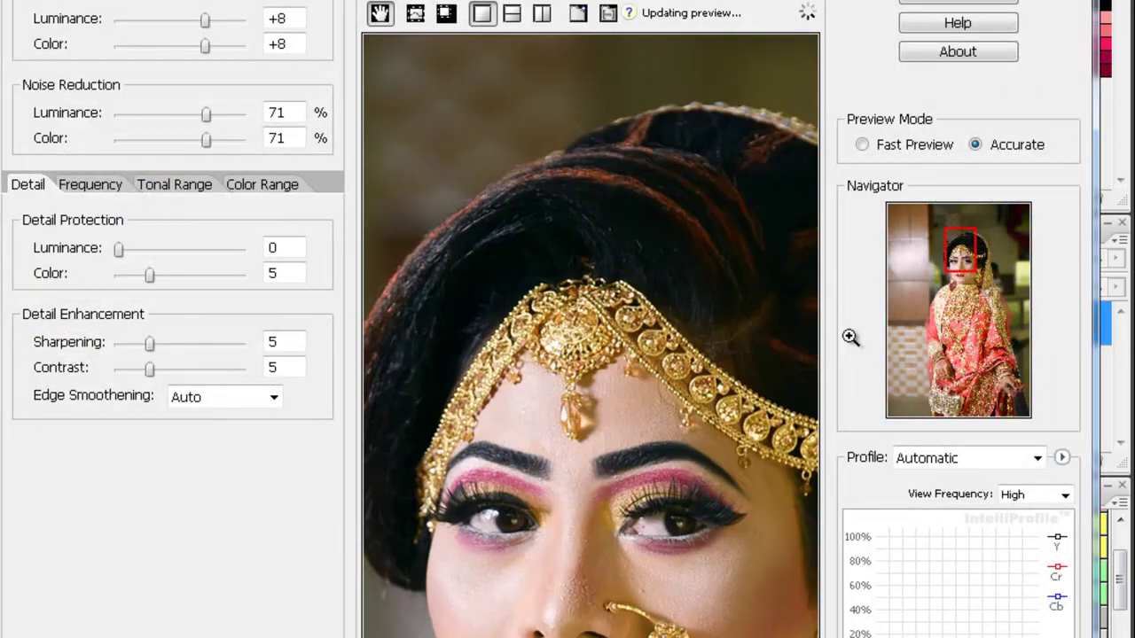
key("Return")
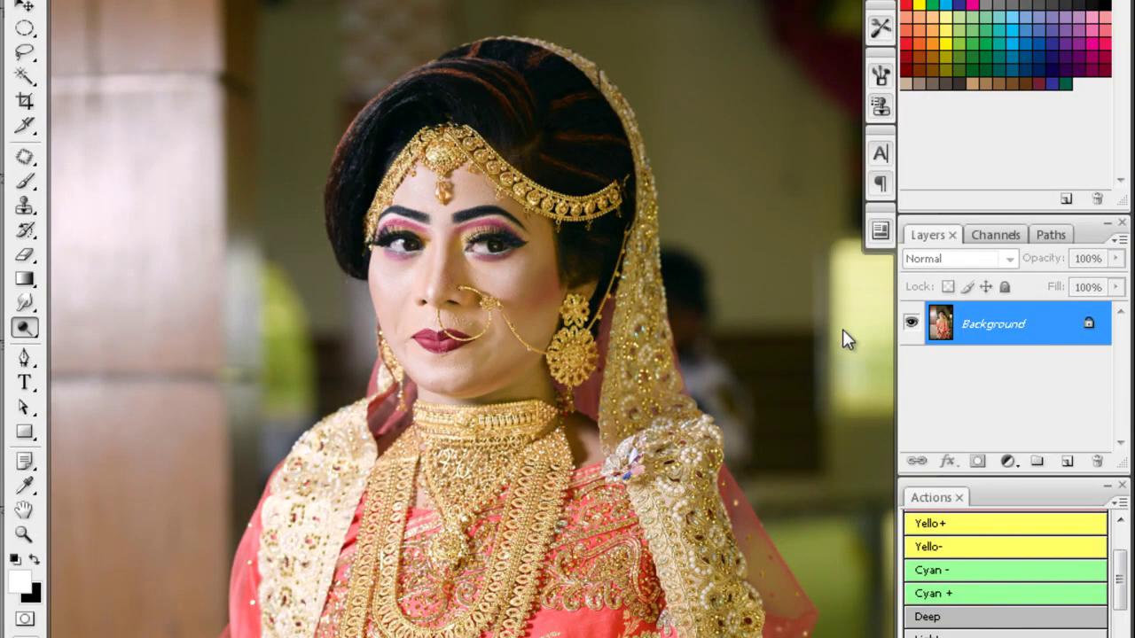
- Smooth the freckles on the nose bridge and pan over to the nose ring and lips
key("ctrl+plus")
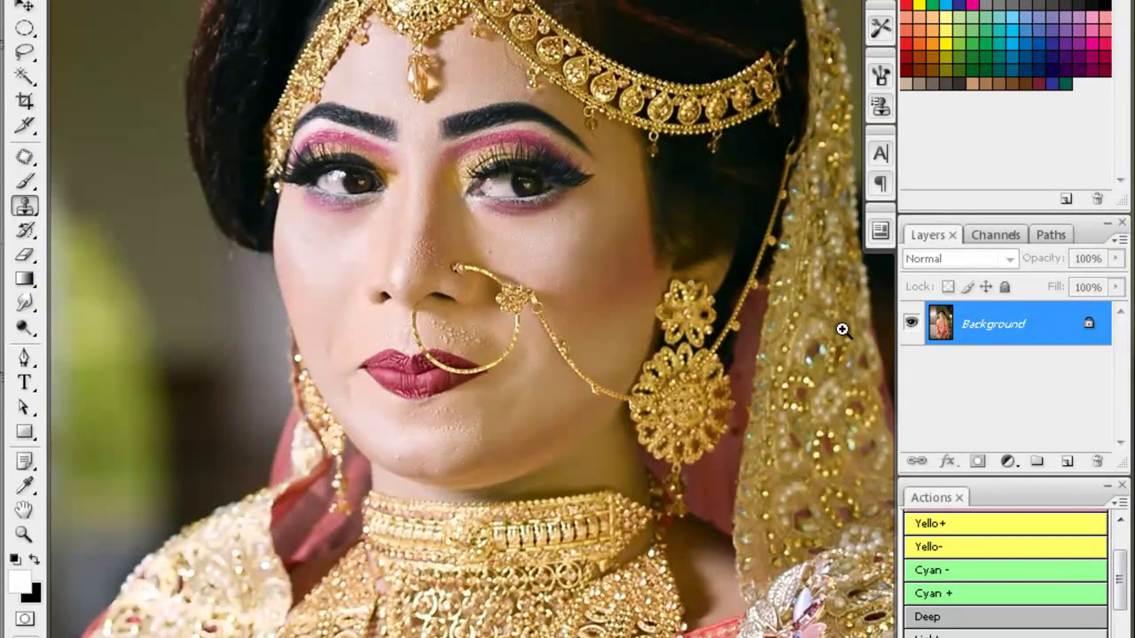
key("ctrl+plus")
key("ctrl+plus")
left_click_drag(425, 249, 416, 337)
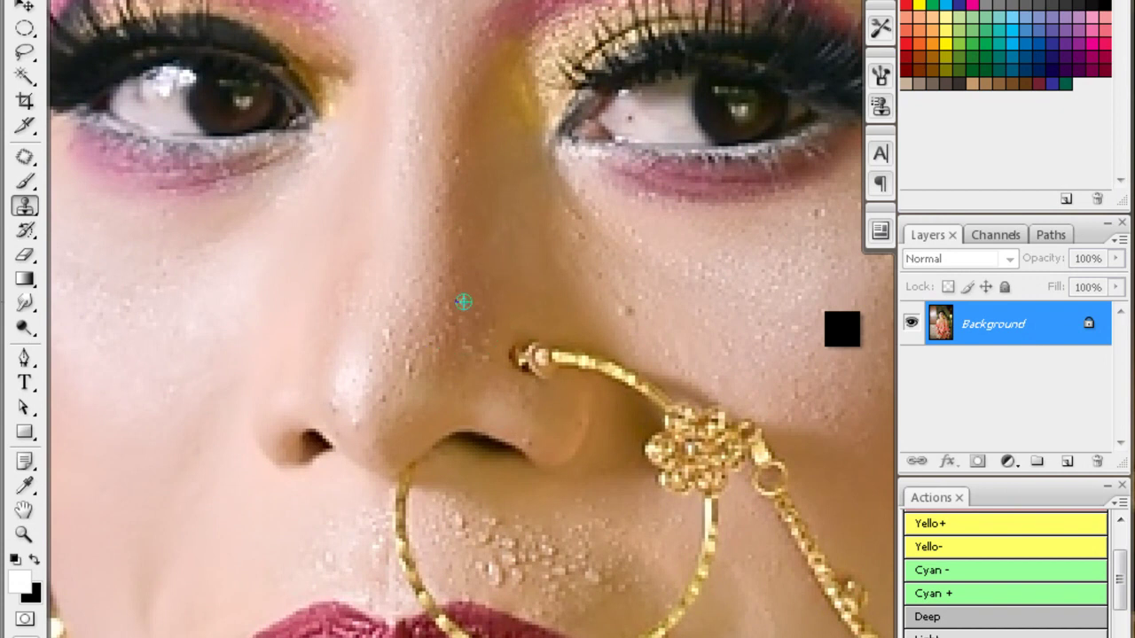
left_click_drag(443, 208, 638, 164)
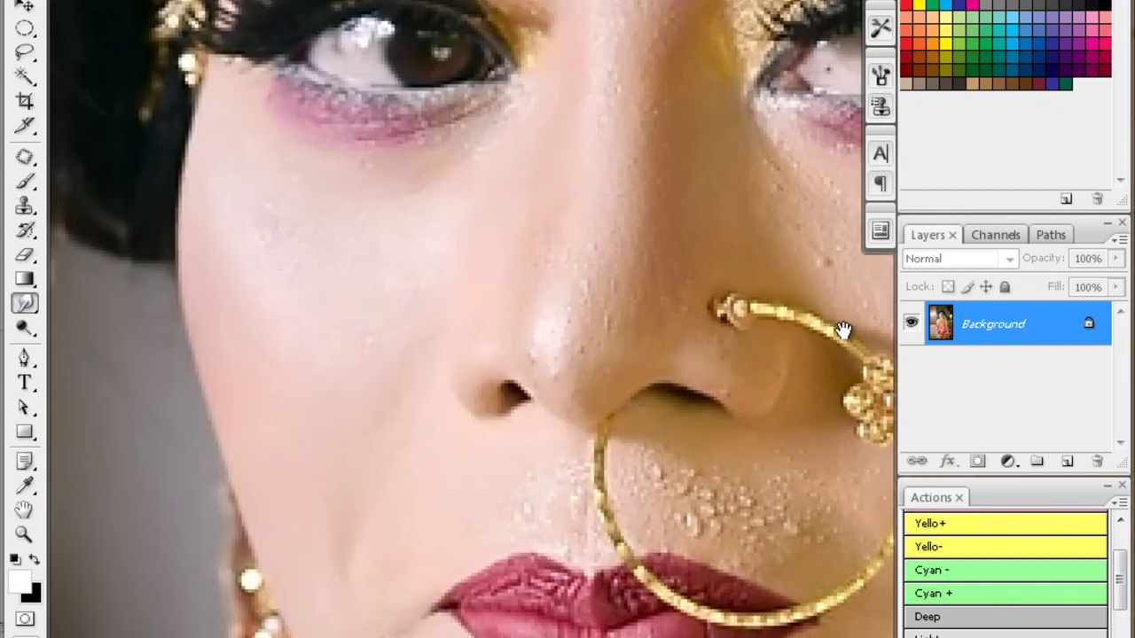
left_click_drag(354, 290, 164, 164)
left_click_drag(683, 380, 683, 495)
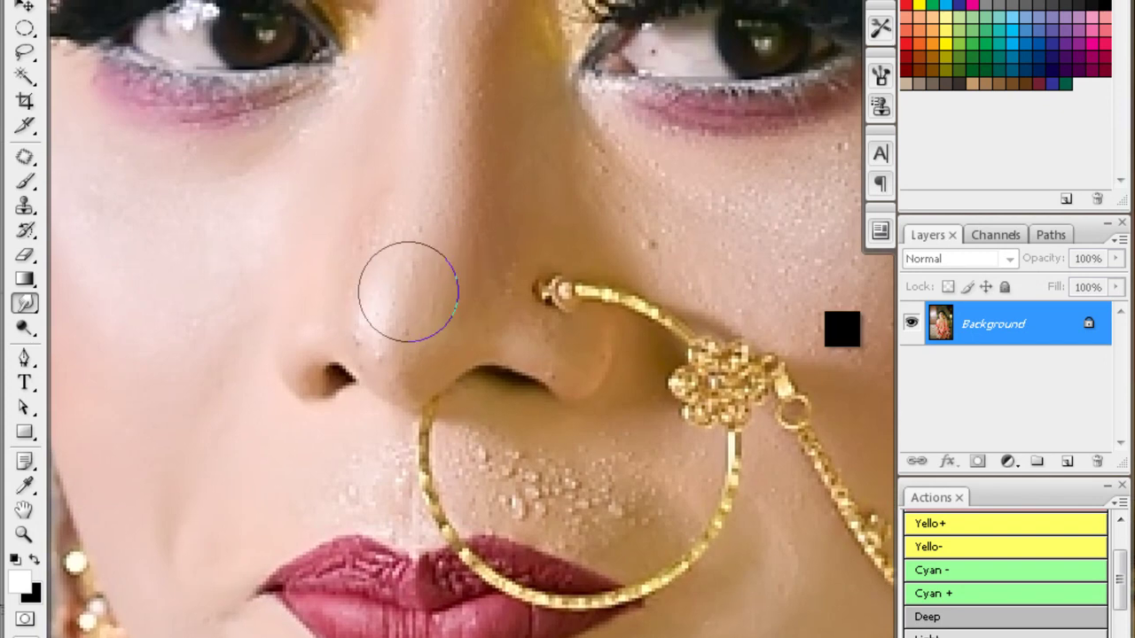
scroll(452, 81, "up", 2)
scroll(436, 256, "up", 3)
scroll(436, 257, "up", 2)
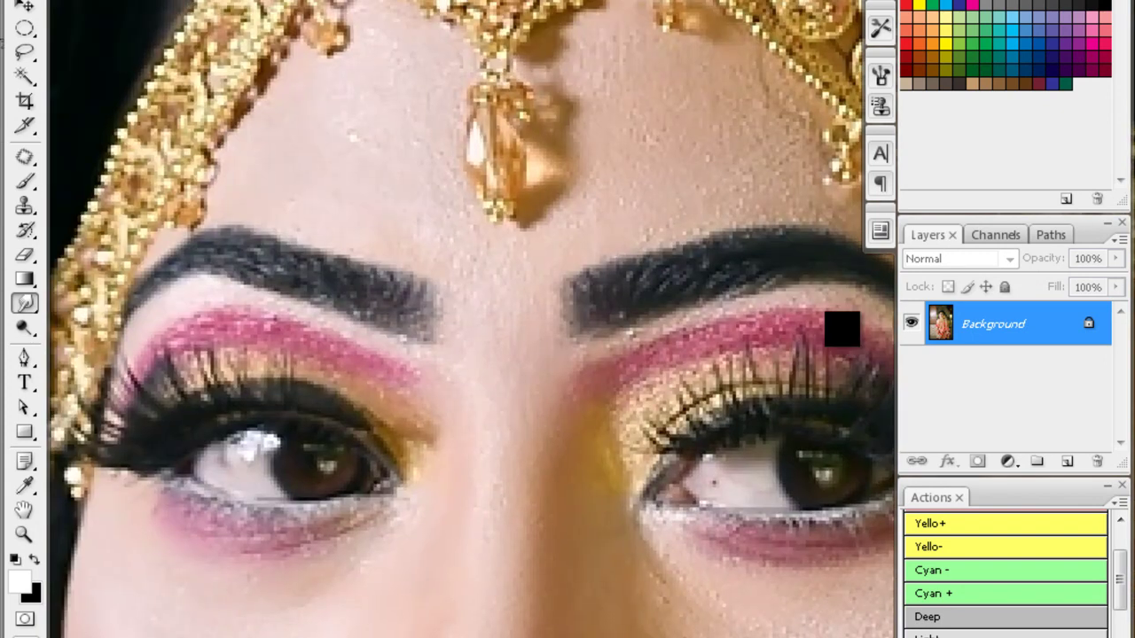
scroll(555, 195, "up", 1)
scroll(593, 413, "down", 4)
scroll(593, 413, "down", 1)
left_click_drag(843, 330, 647, 179)
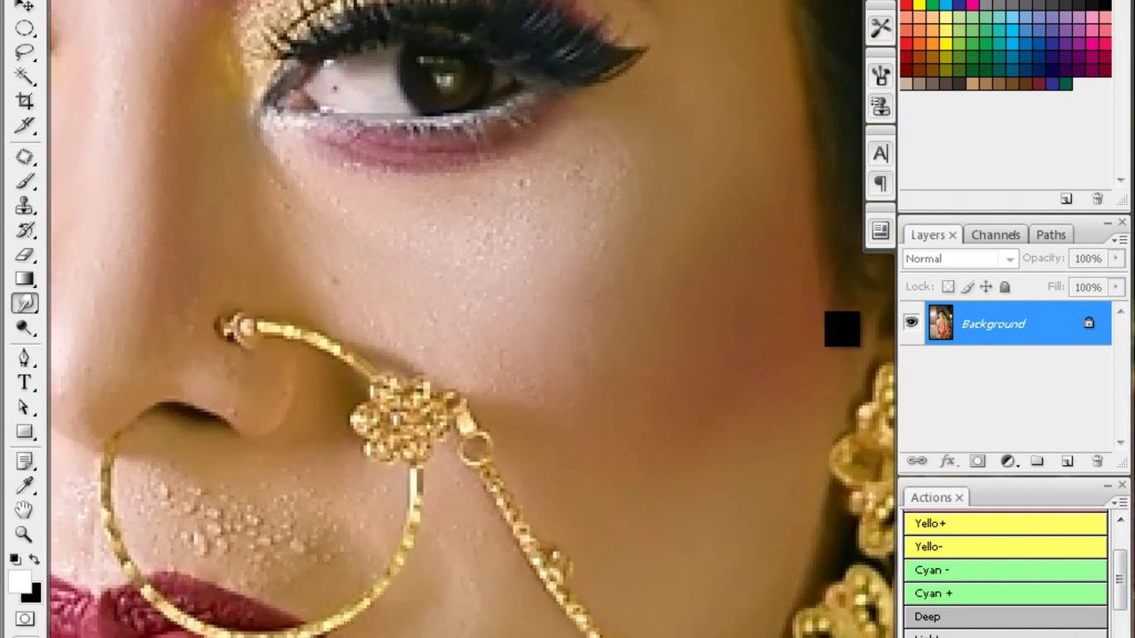
left_click_drag(275, 525, 408, 419)
- Clone clean cheek skin over the bumps above the upper lip
key("s")
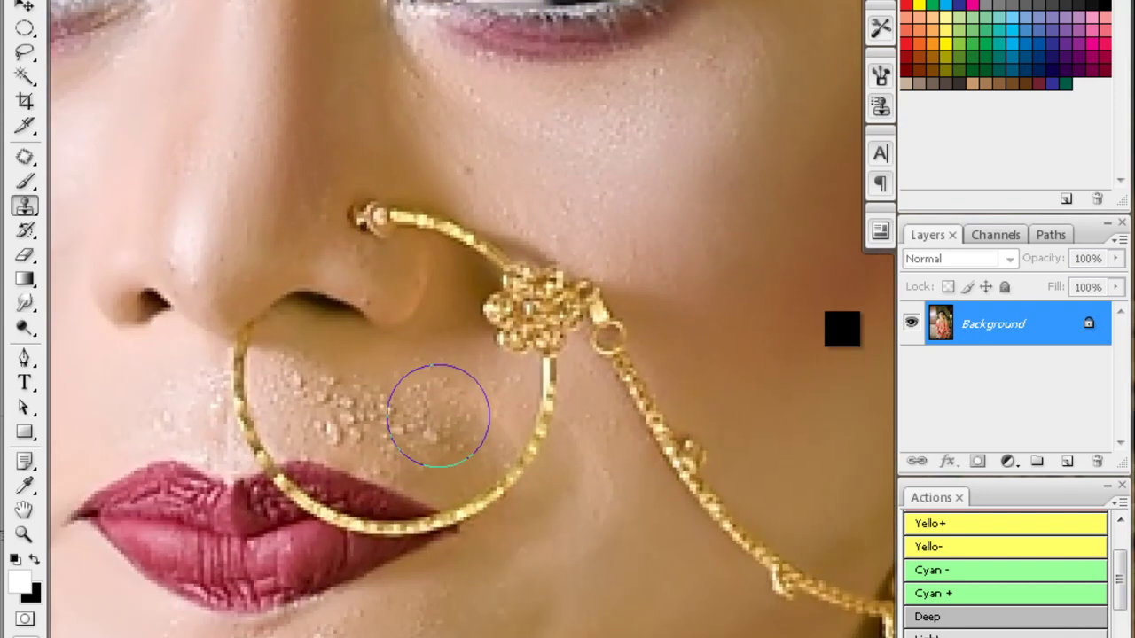
left_click(479, 451, "alt")
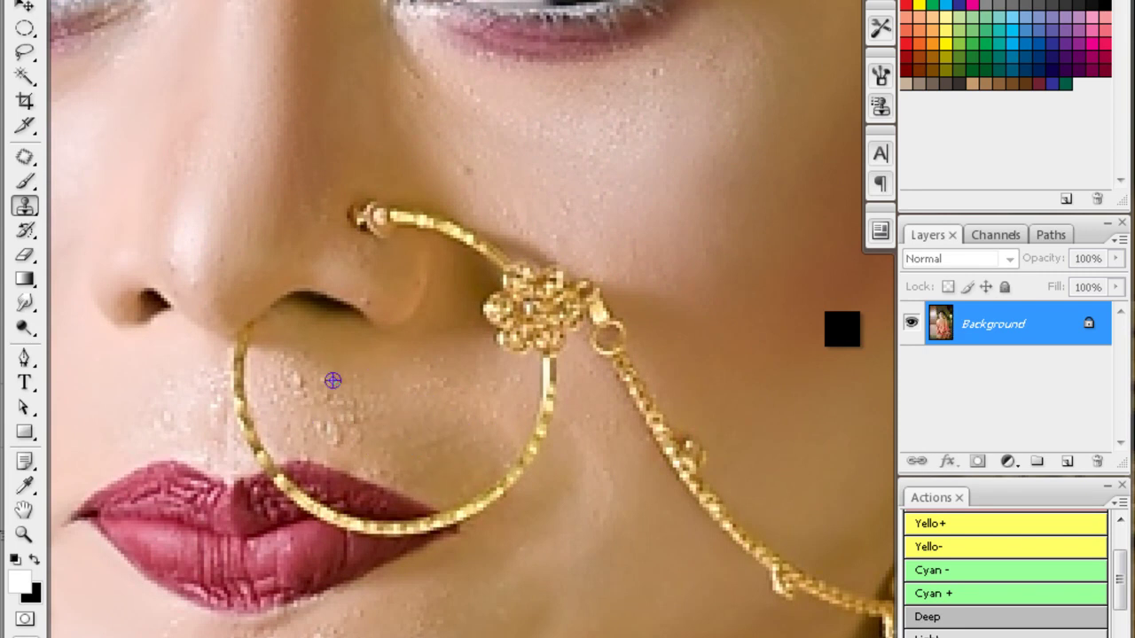
left_click_drag(333, 409, 294, 376)
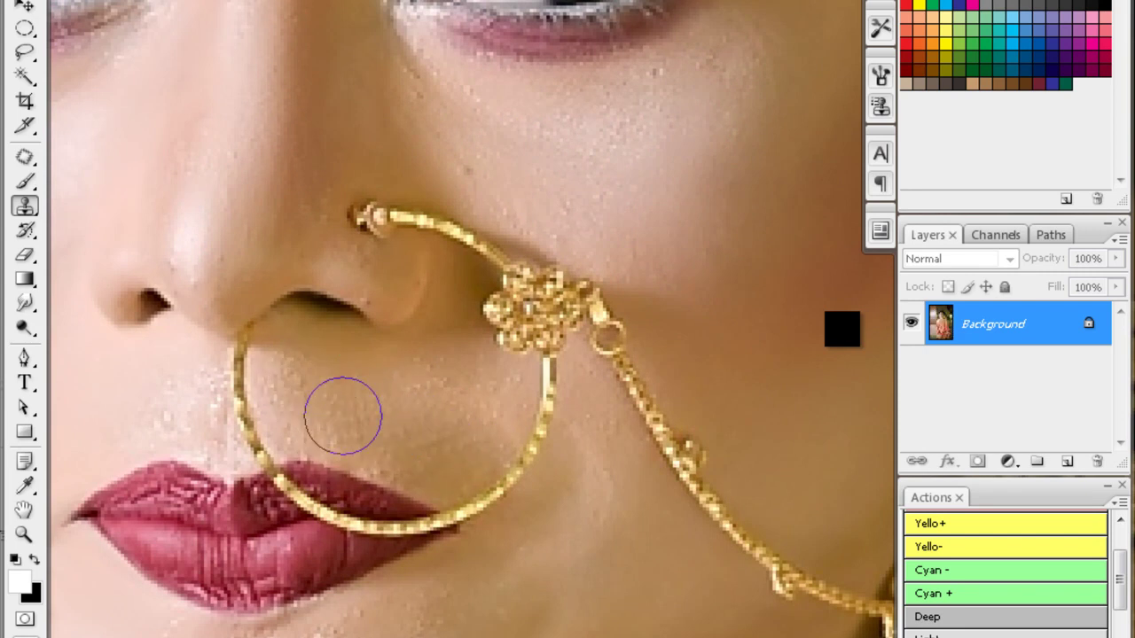
scroll(444, 451, "down", 3)
scroll(442, 532, "down", 3)
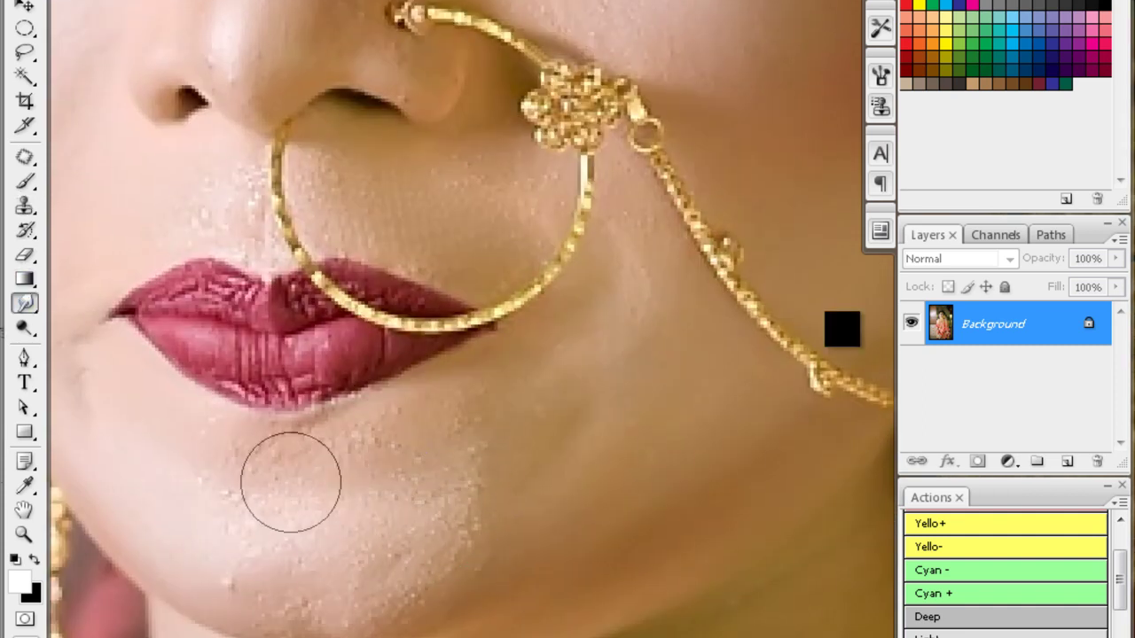
scroll(411, 308, "up", 3)
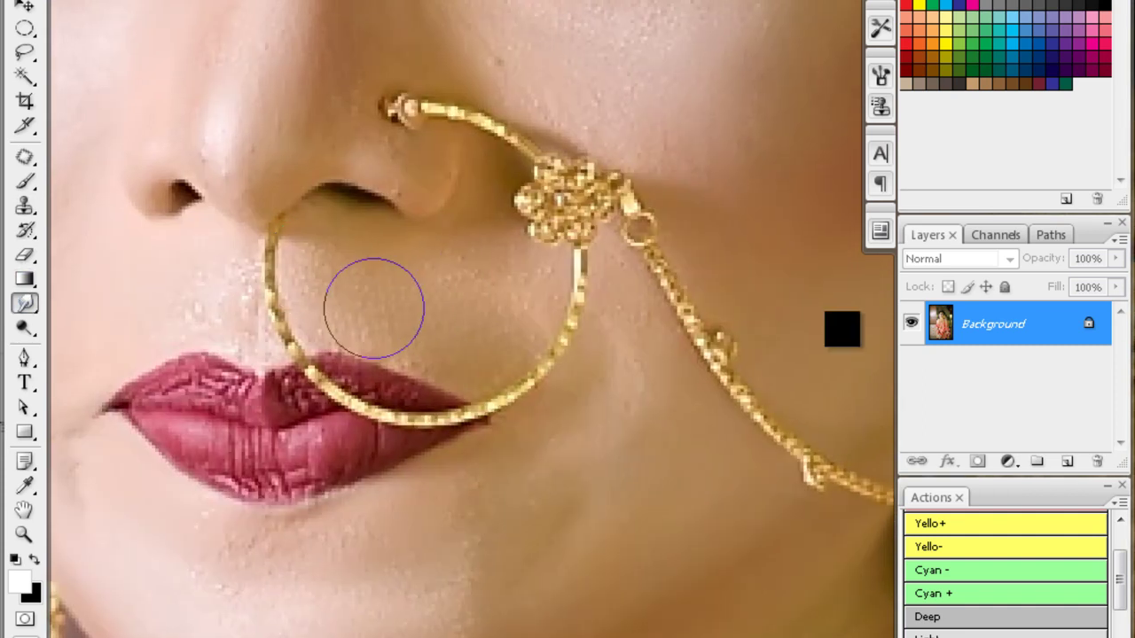
scroll(374, 307, "left", 5)
scroll(455, 260, "up", 4)
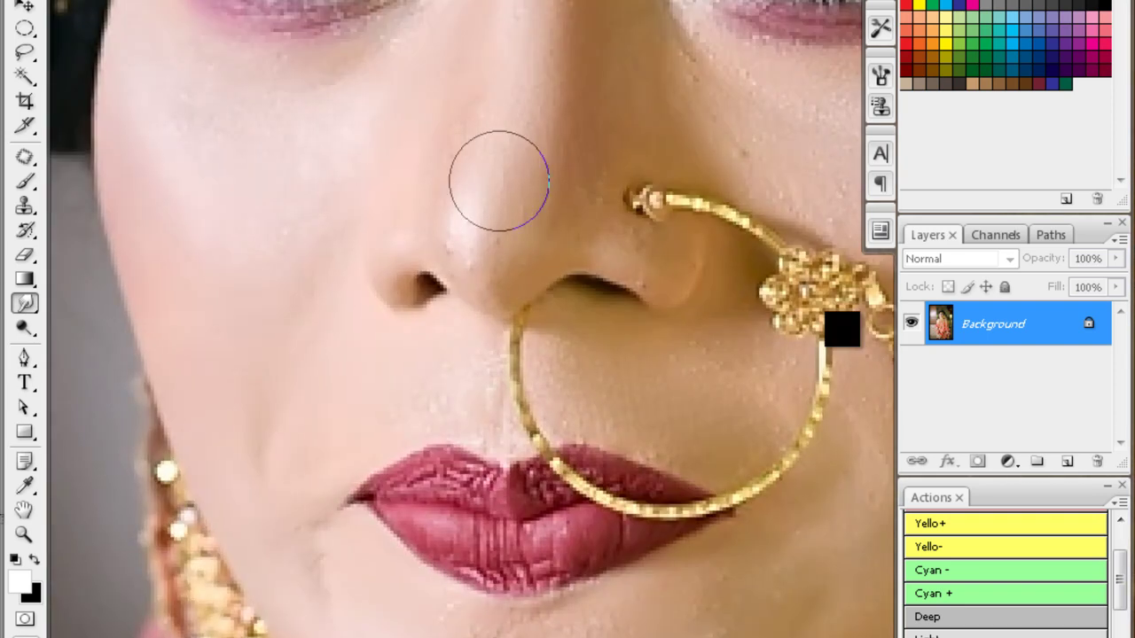
- Zoom out and Magic Wand-select the bride's facial skin
key("ctrl+minus")
key("ctrl+minus")
key("w")
left_click(261, 381)
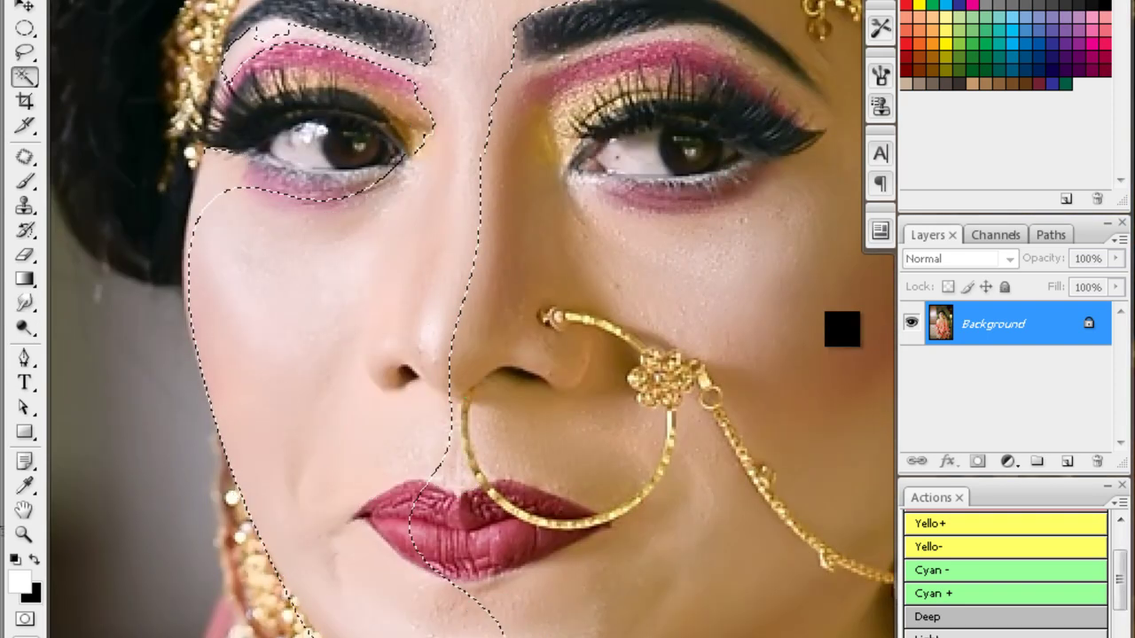
- Feather the skin selection, then close the portrait and answer the save prompt
key("ctrl+l")
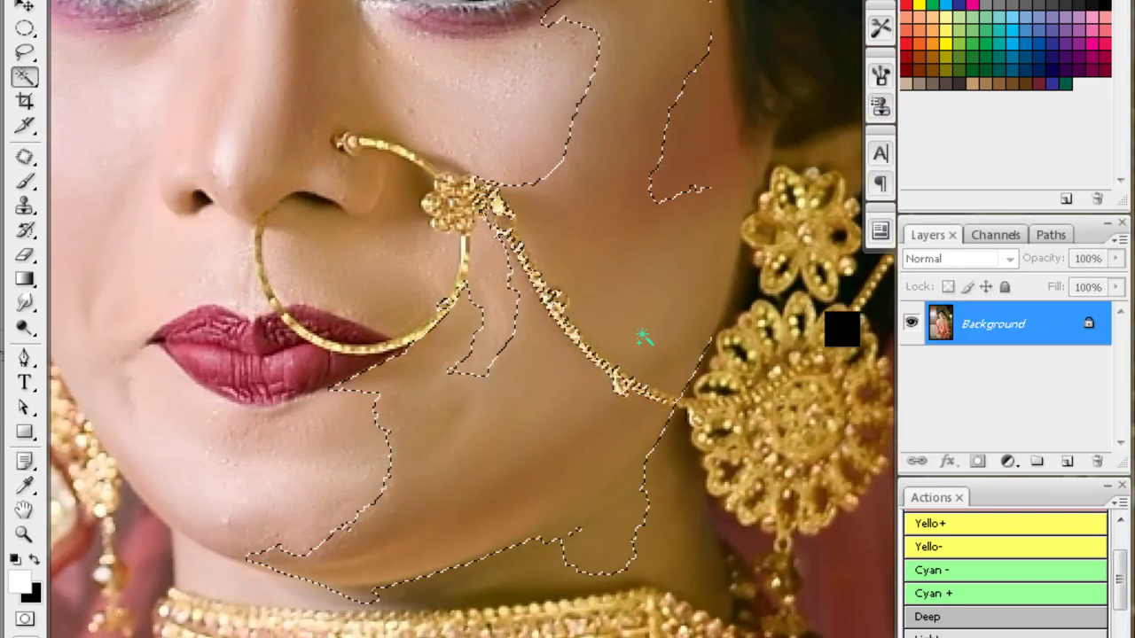
key("ctrl+alt+d")
key("Return")
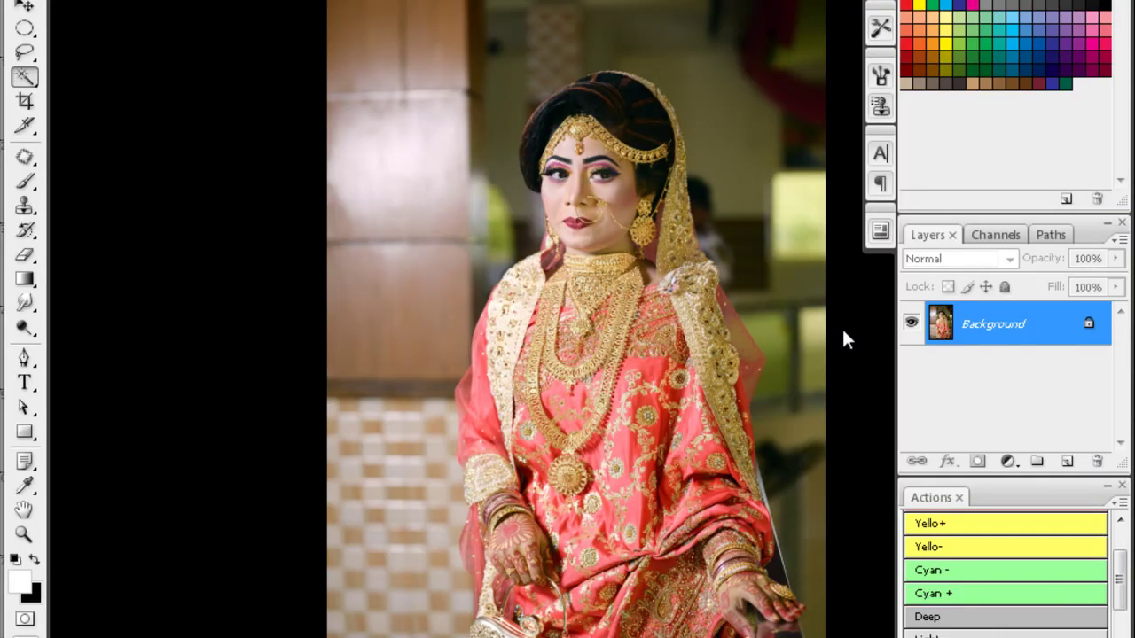
key("ctrl+w")
key("n")
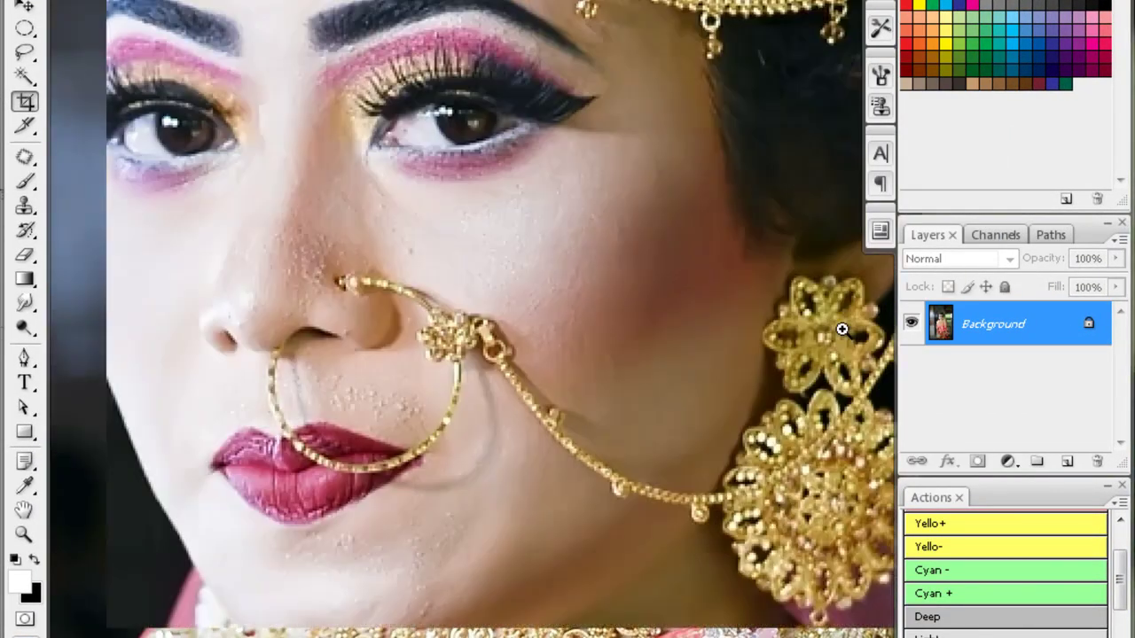
- Spot-heal blemishes on the nose and cheek, then Magic Wand-select the lit left side of the face
key("j")
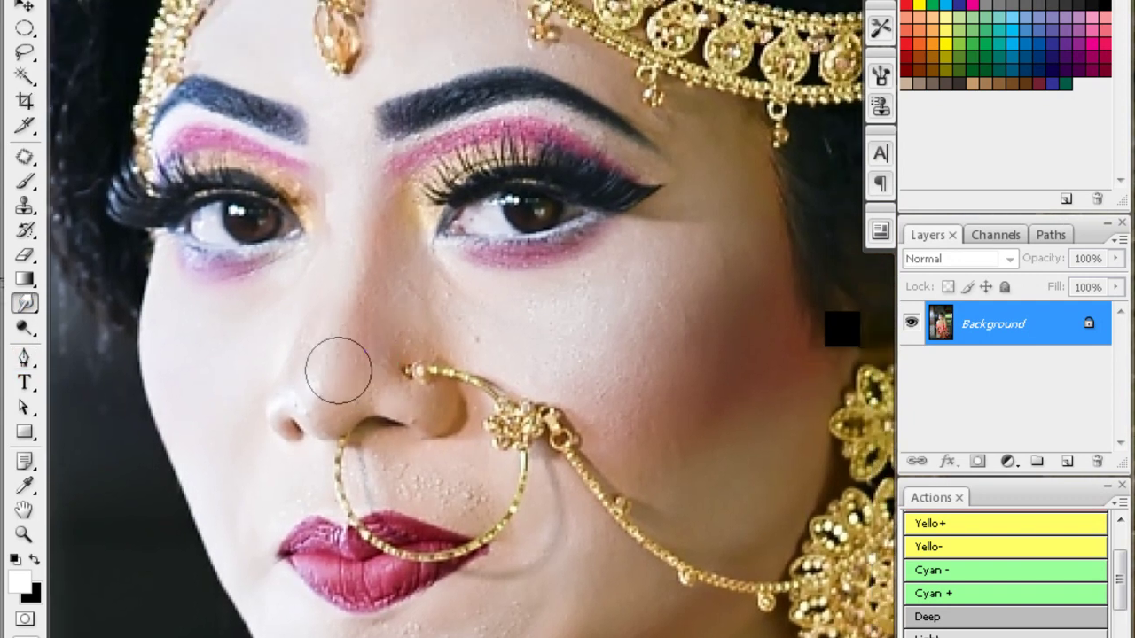
scroll(379, 352, "right", 3)
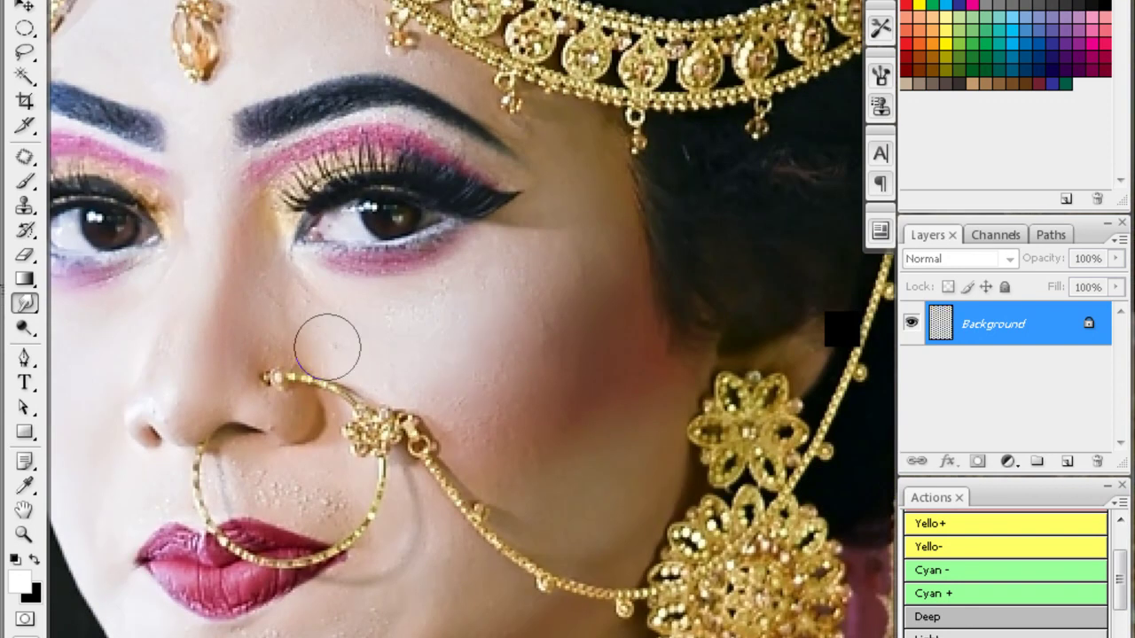
scroll(328, 345, "down", 2)
left_click_drag(336, 428, 382, 406)
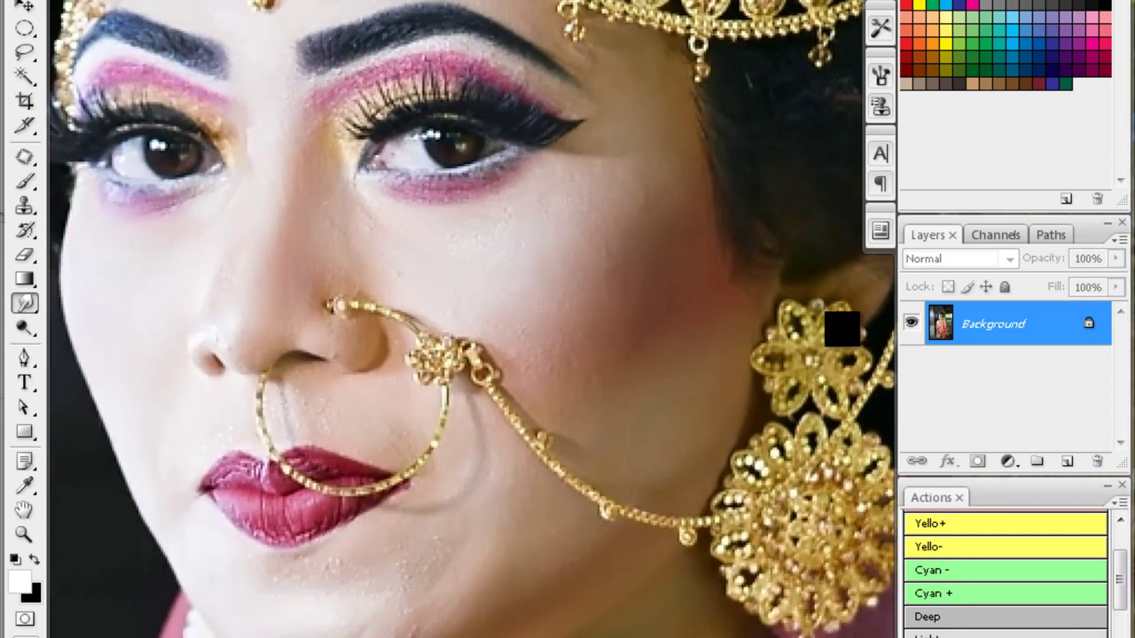
scroll(217, 432, "down", 5)
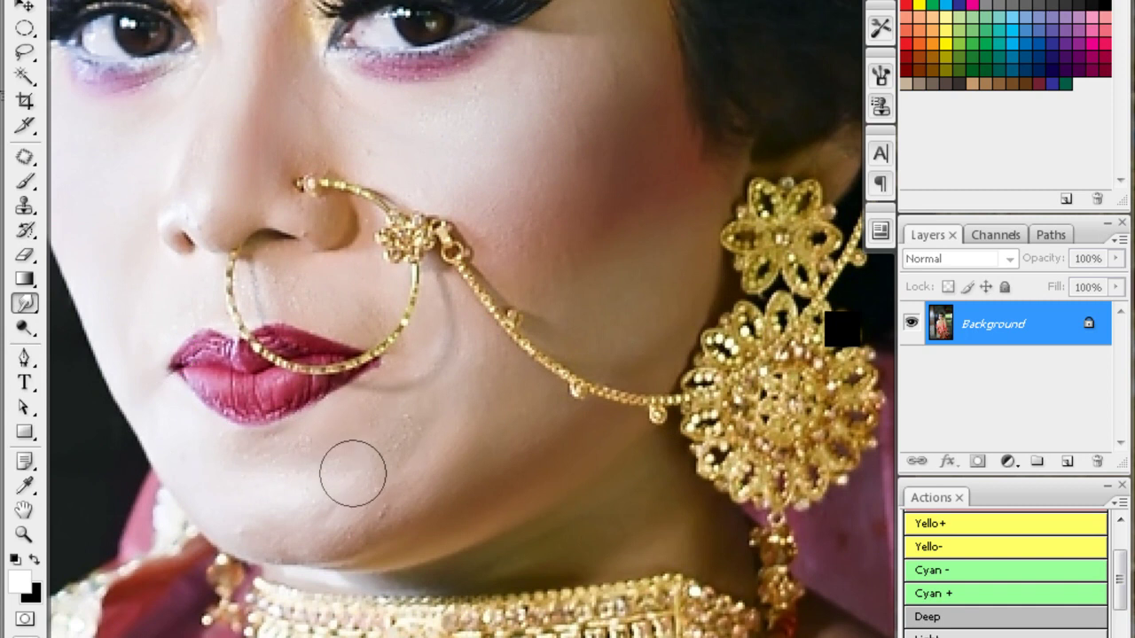
left_click_drag(842, 331, 894, 344)
key("w")
left_click(200, 272)
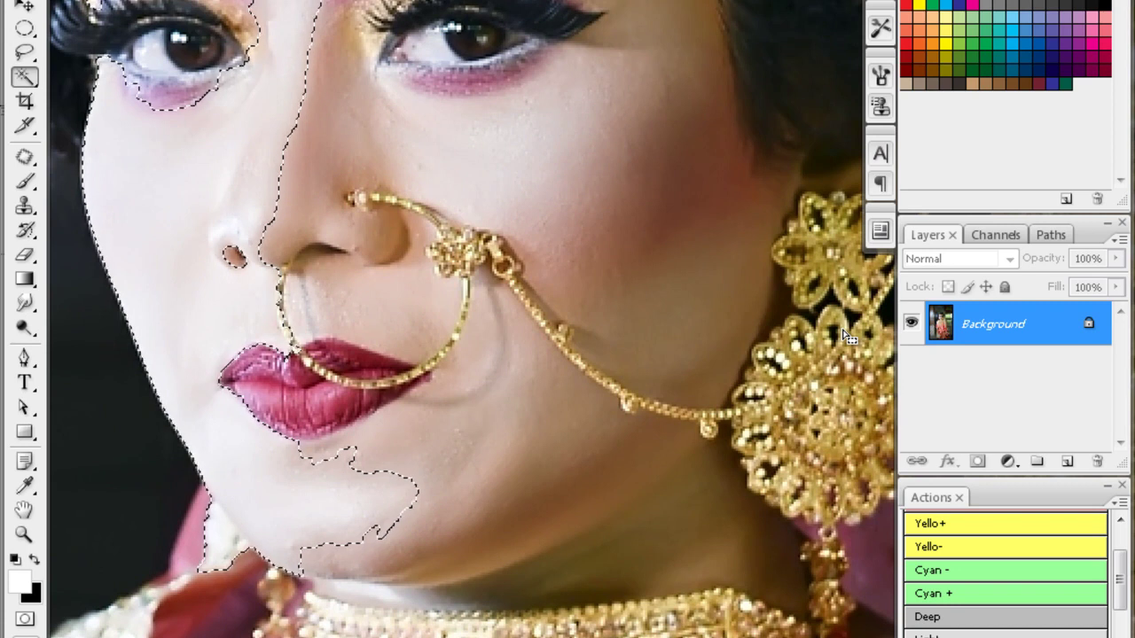
- Feather the face selection and darken the skin with a Curves point at input 65, output 32
key("ctrl+alt+d")
key("Return")
key("ctrl+m")
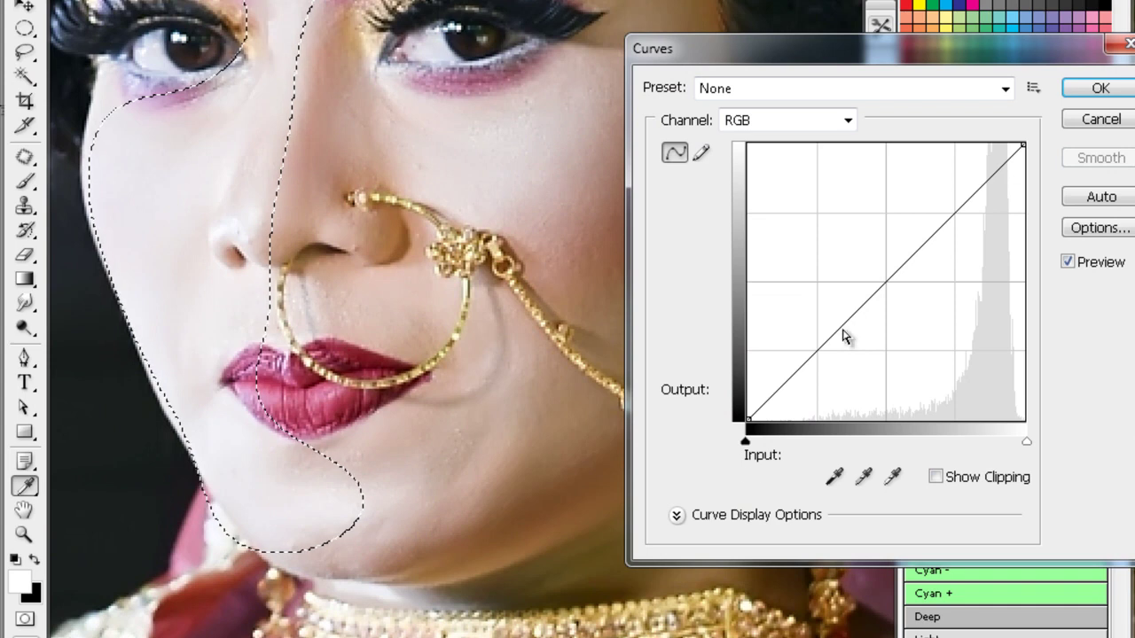
left_click_drag(813, 379, 817, 386)
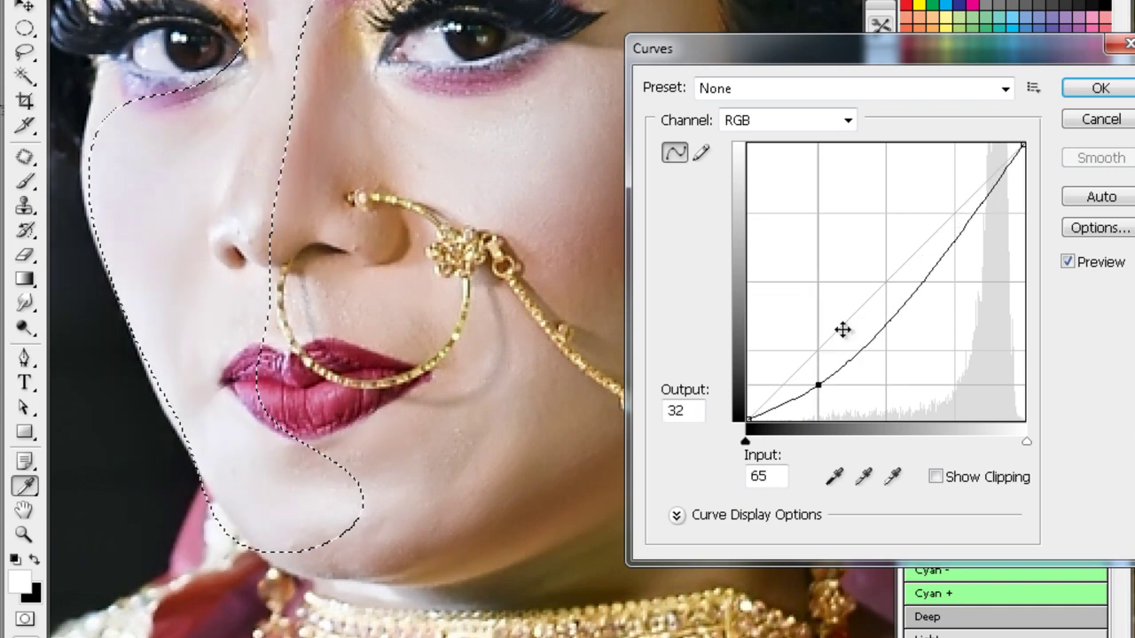
key("Return")
scroll(842, 330, "up", 5)
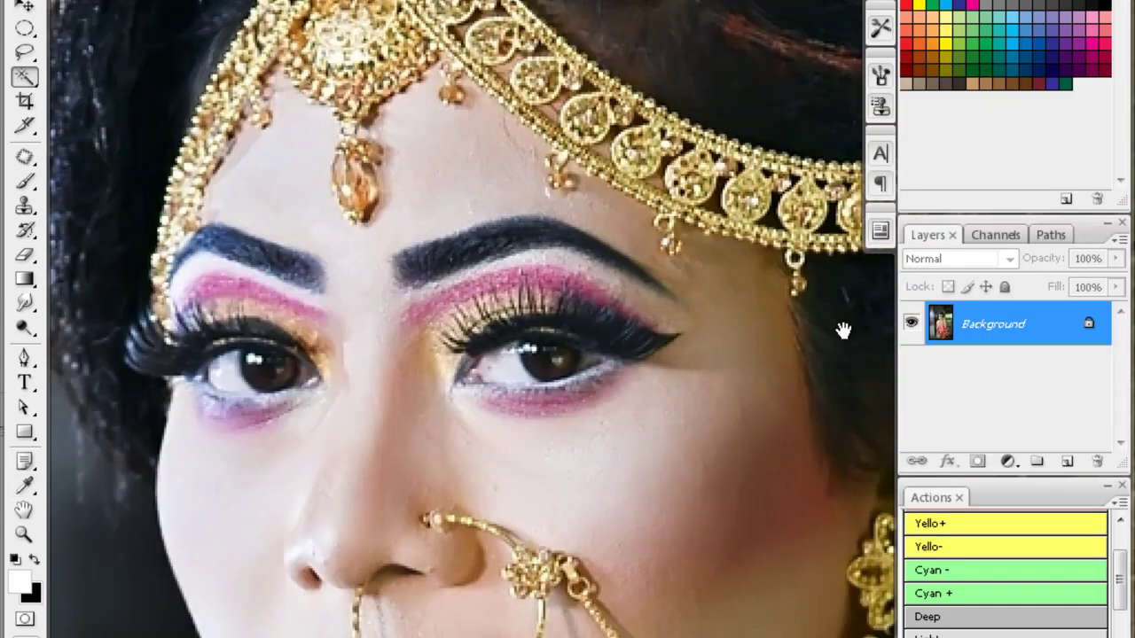
key("ctrl+minus")
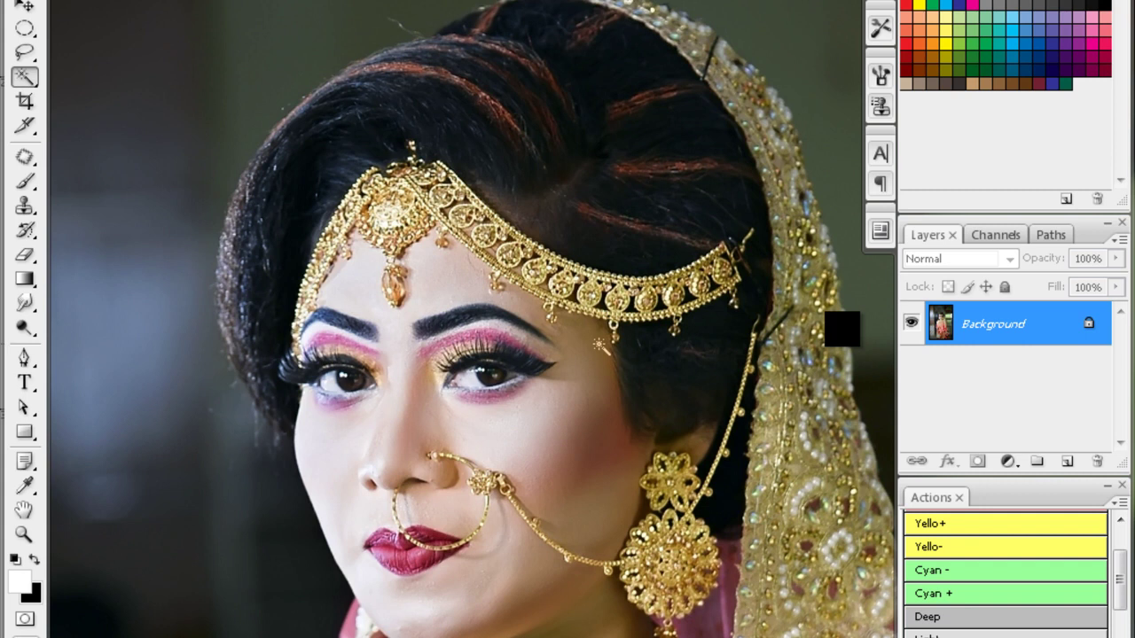
- Feather the brow-to-chin face selection and darken it with a downward Curves adjustment
key("ctrl+shift+d")
key("ctrl+alt+d")
key("Return")
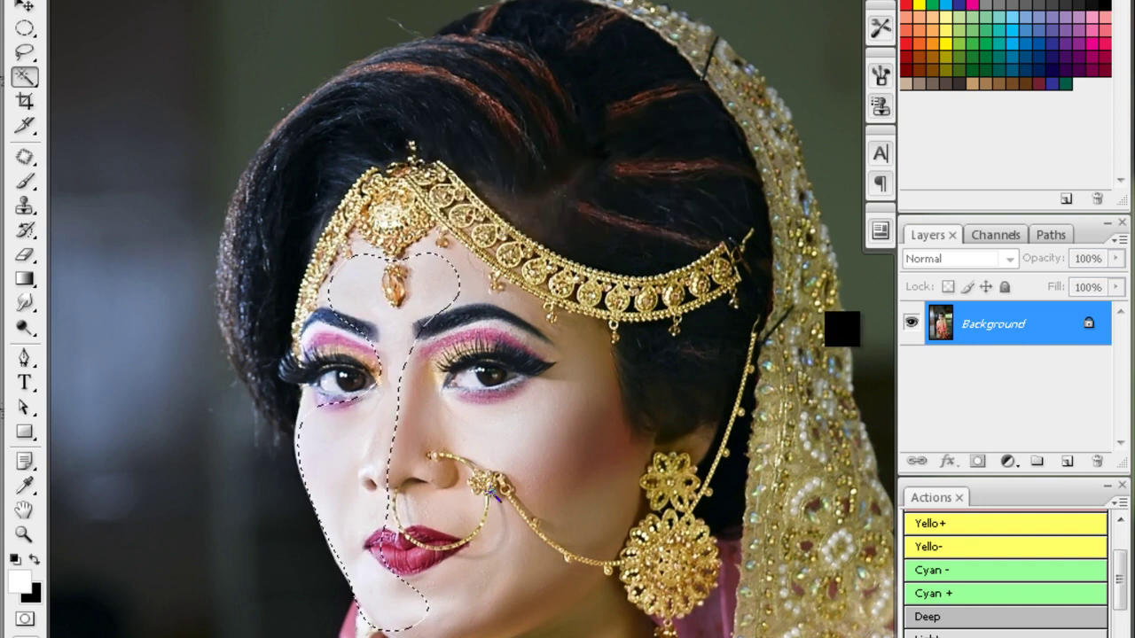
key("ctrl+m")
left_click_drag(844, 334, 815, 367)
key("Return")
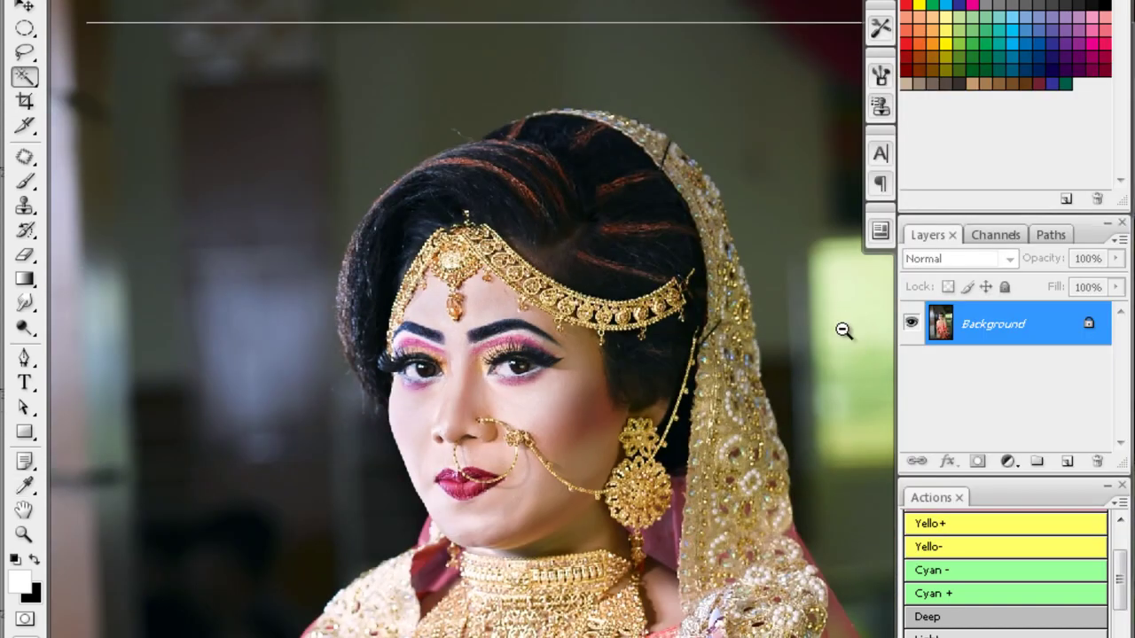
- Zoom out and close the finished portrait without saving
left_click(844, 330, "alt")
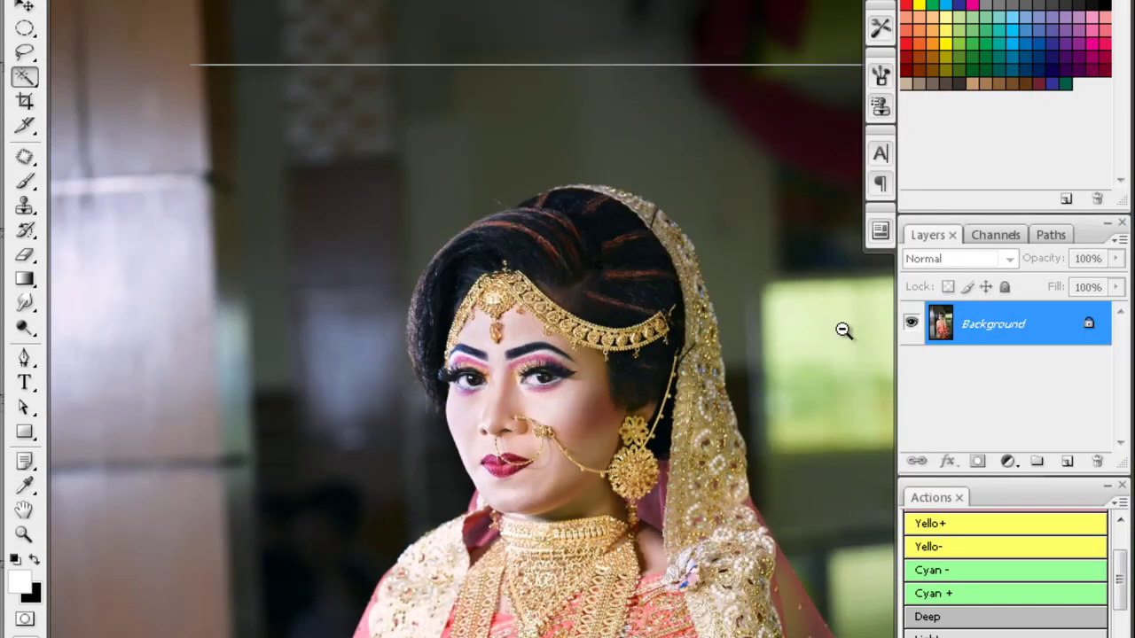
left_click(843, 330, "alt")
key("ctrl+w")
key("n")
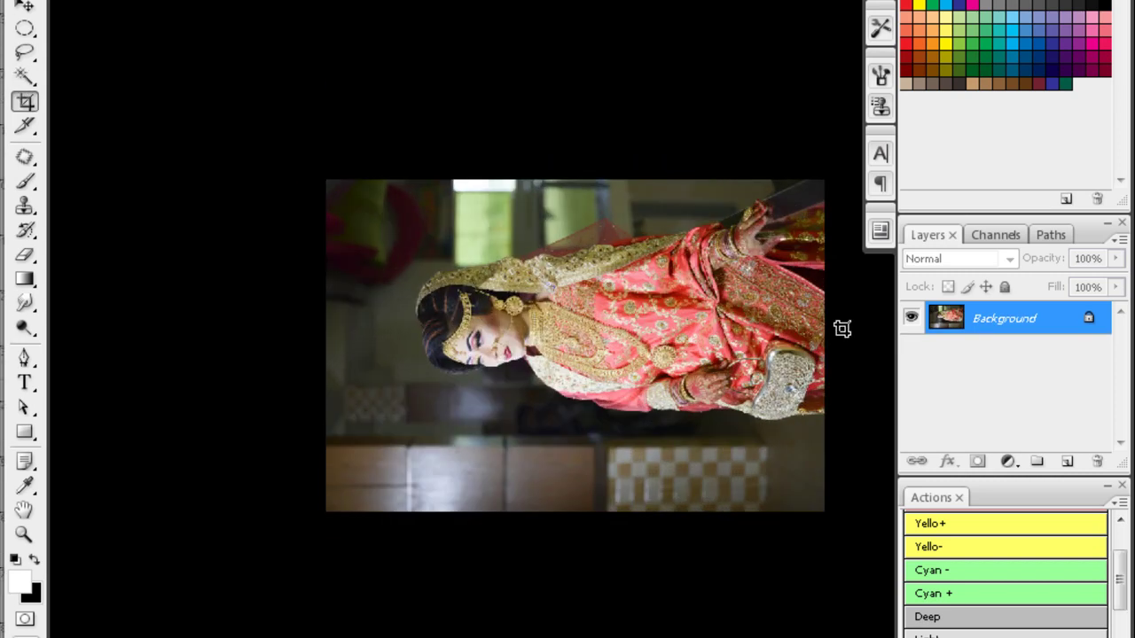
- Colour-correct the new bride photo and apply Noiseware noise reduction at 71%
key("Escape")
key("ctrl+plus")
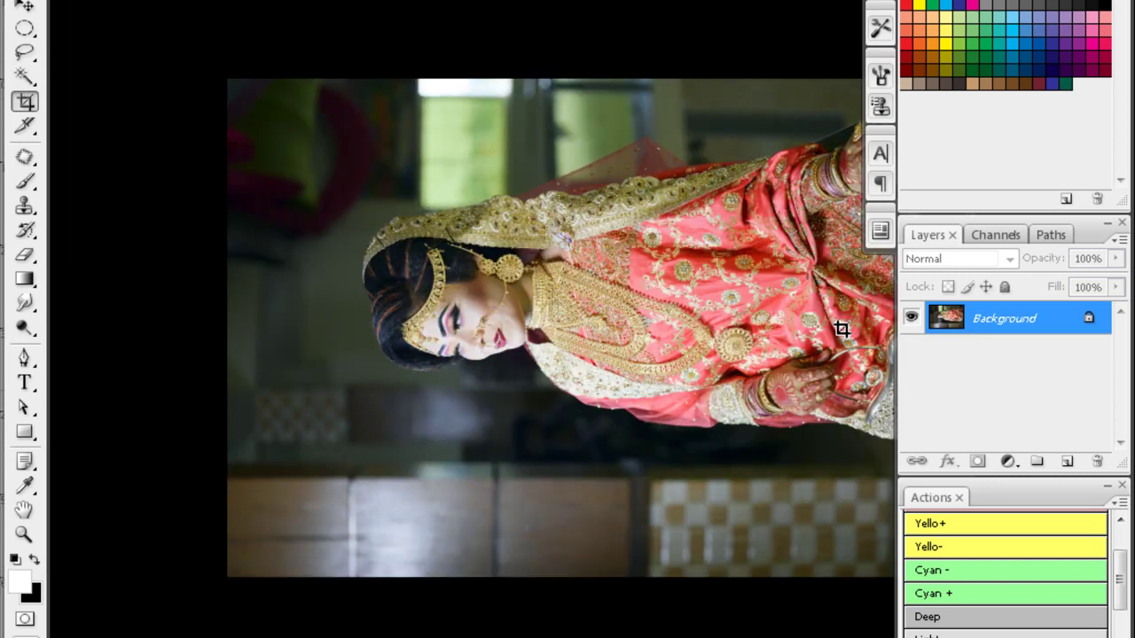
key("ctrl+alt+f")
key("Return")
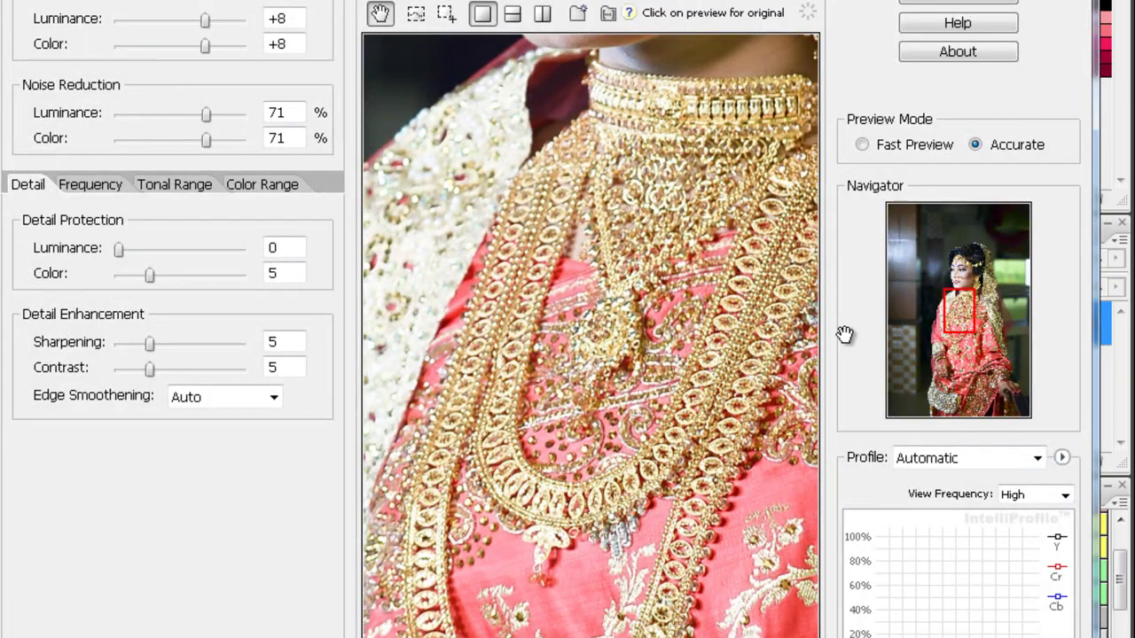
key("Return")
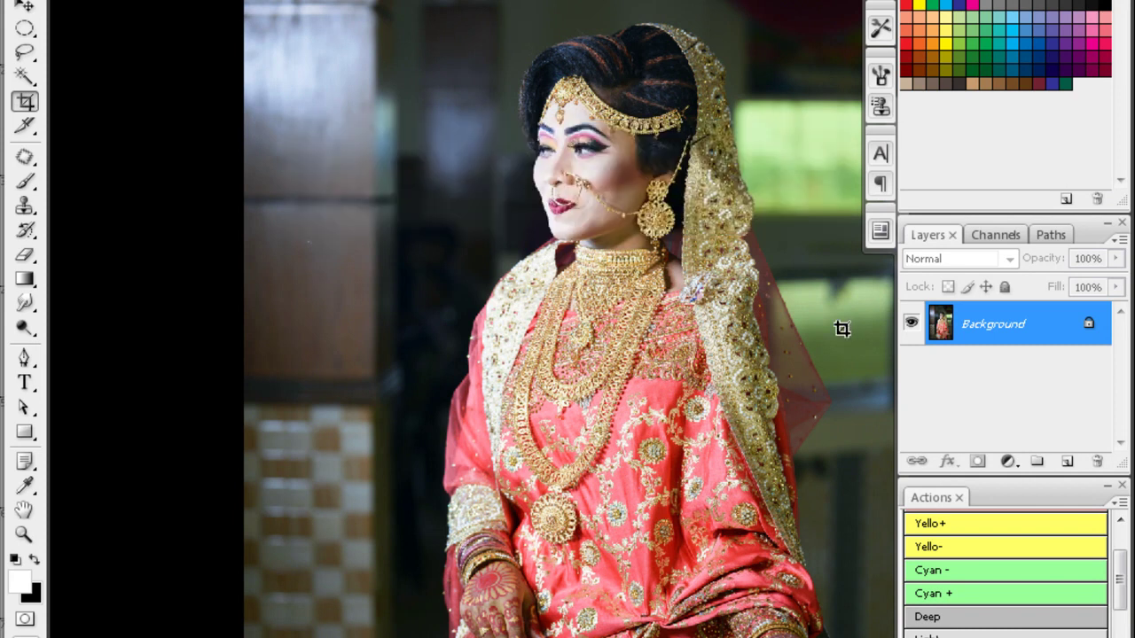
- Crop the photo around the bride and zoom in on her nose and eyes
key("Return")
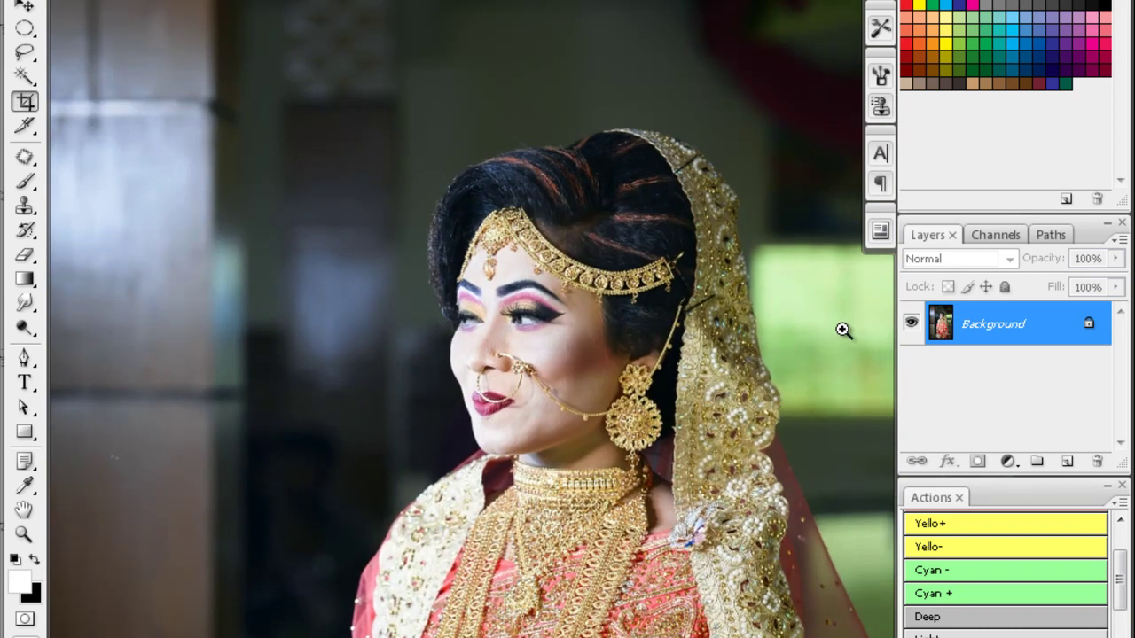
left_click(842, 330, "ctrl")
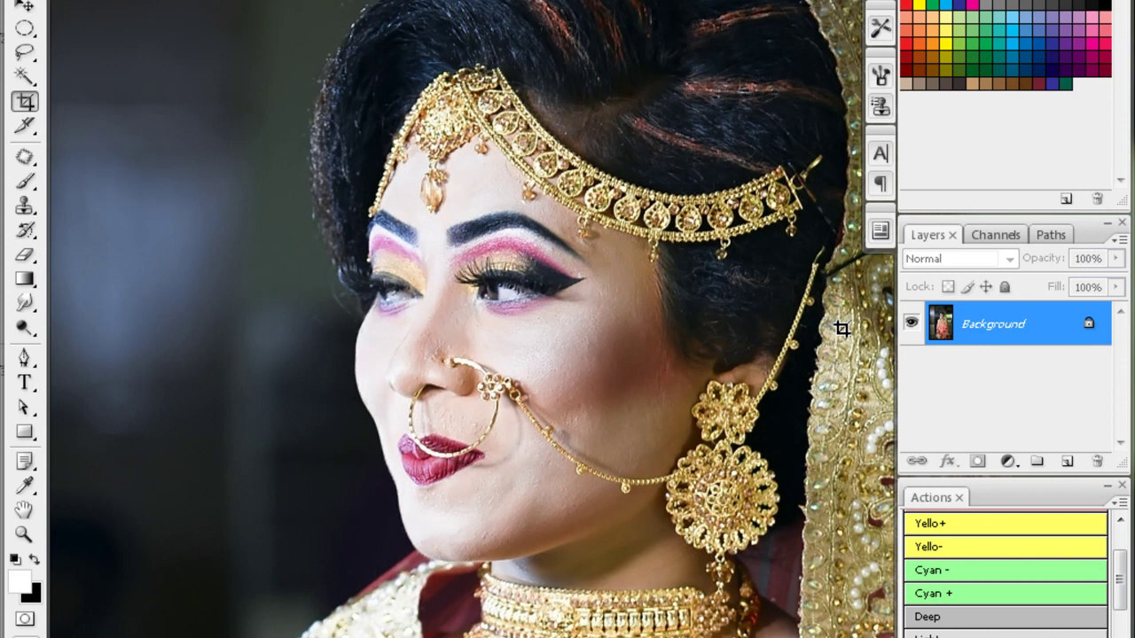
key("r")
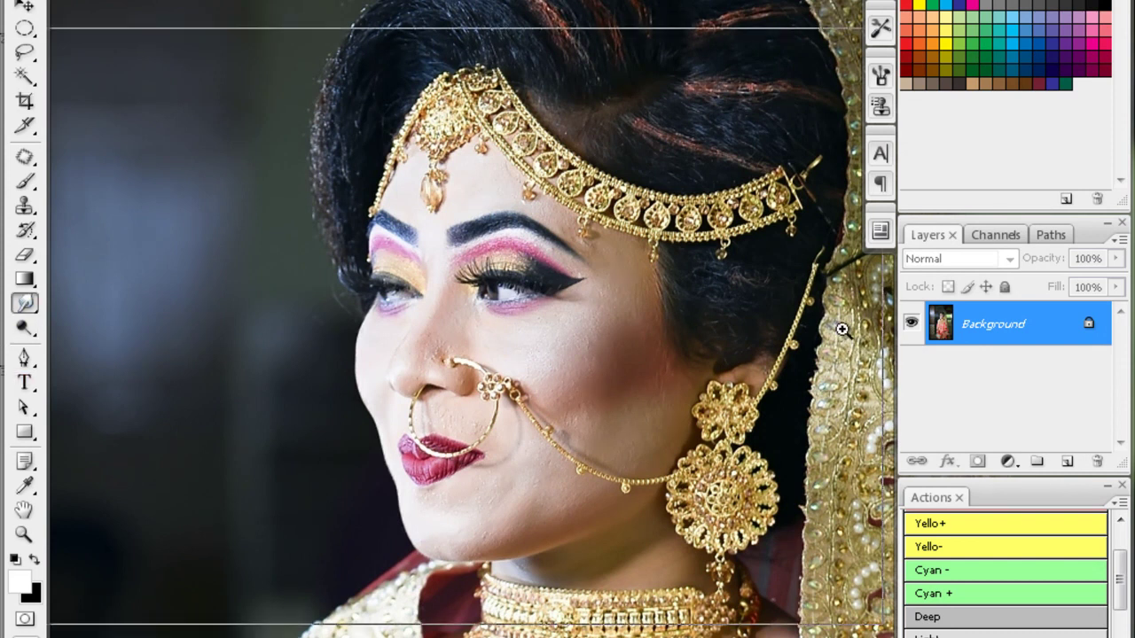
key("ctrl+plus")
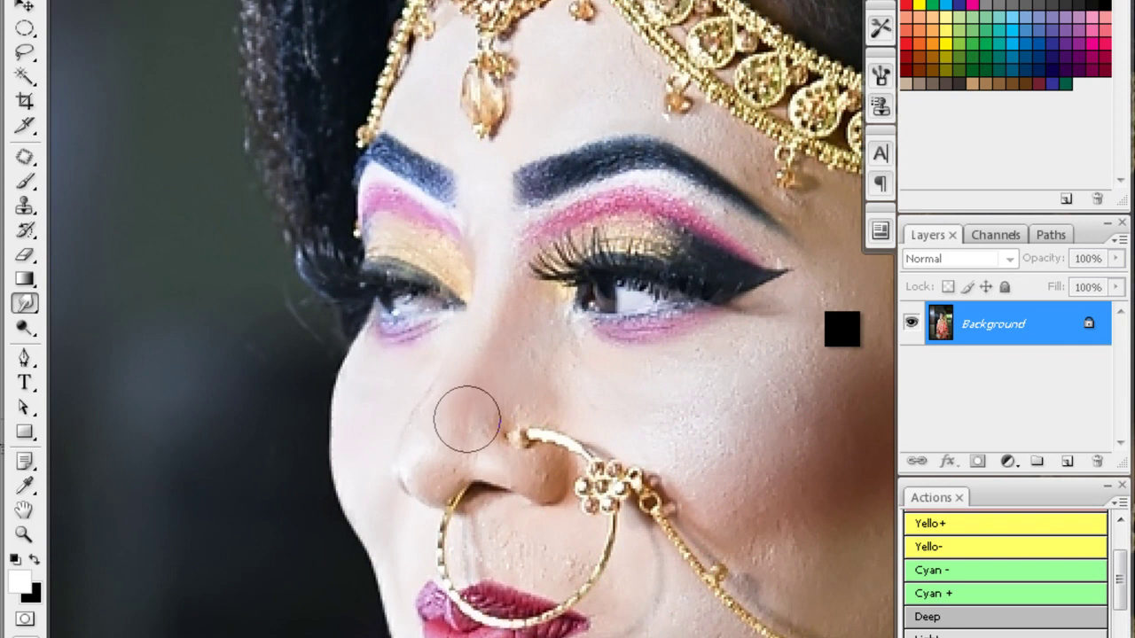
- Blur-smooth the bride's facial skin, then close the photo without saving
scroll(518, 384, "right", 3)
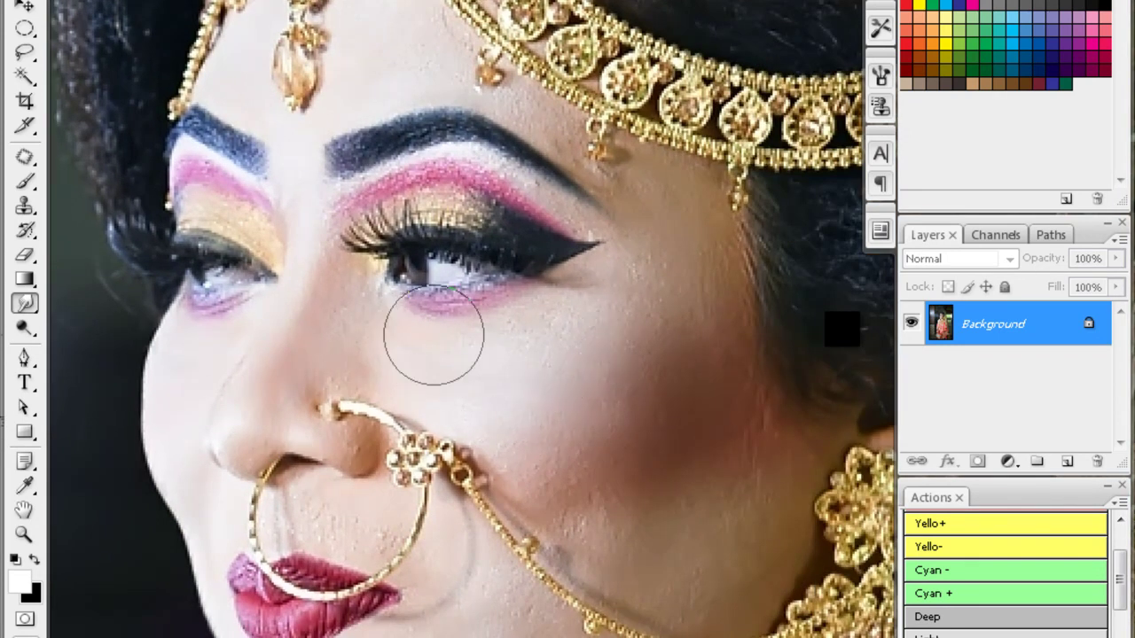
scroll(434, 335, "down", 3)
scroll(408, 443, "down", 2)
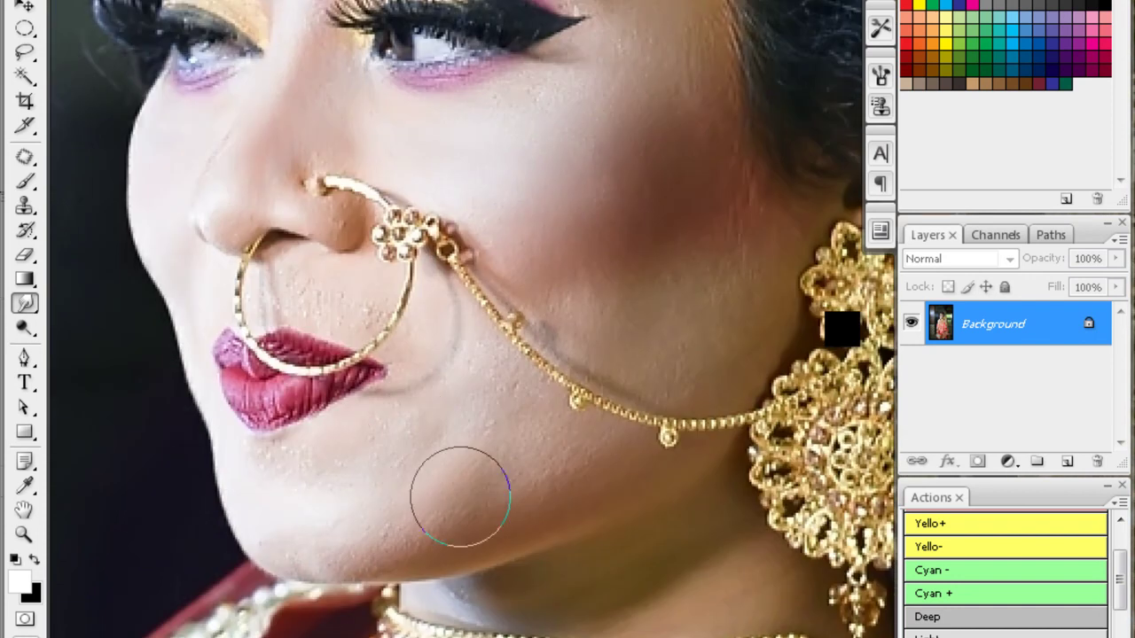
scroll(320, 408, "right", 1)
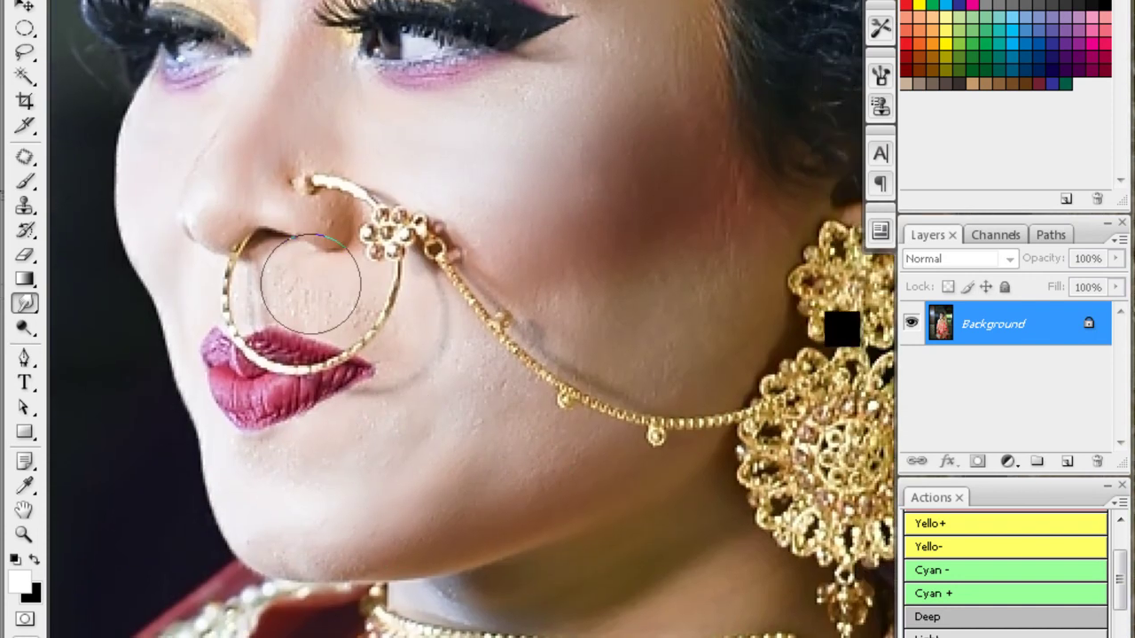
scroll(324, 291, "up", 1)
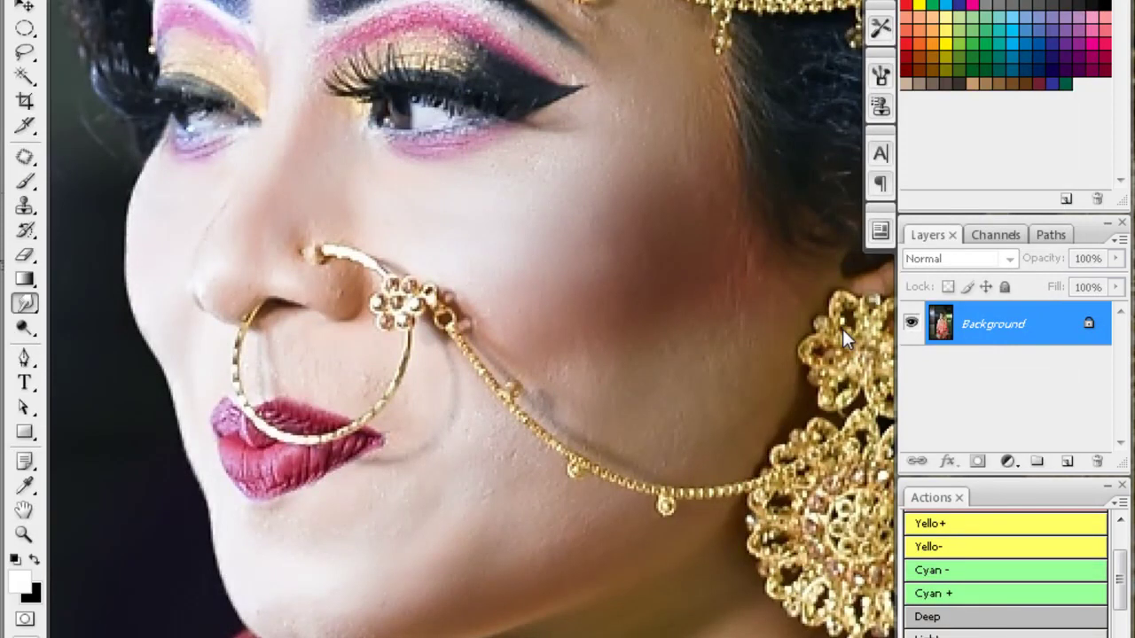
key("ctrl+w")
key("n")
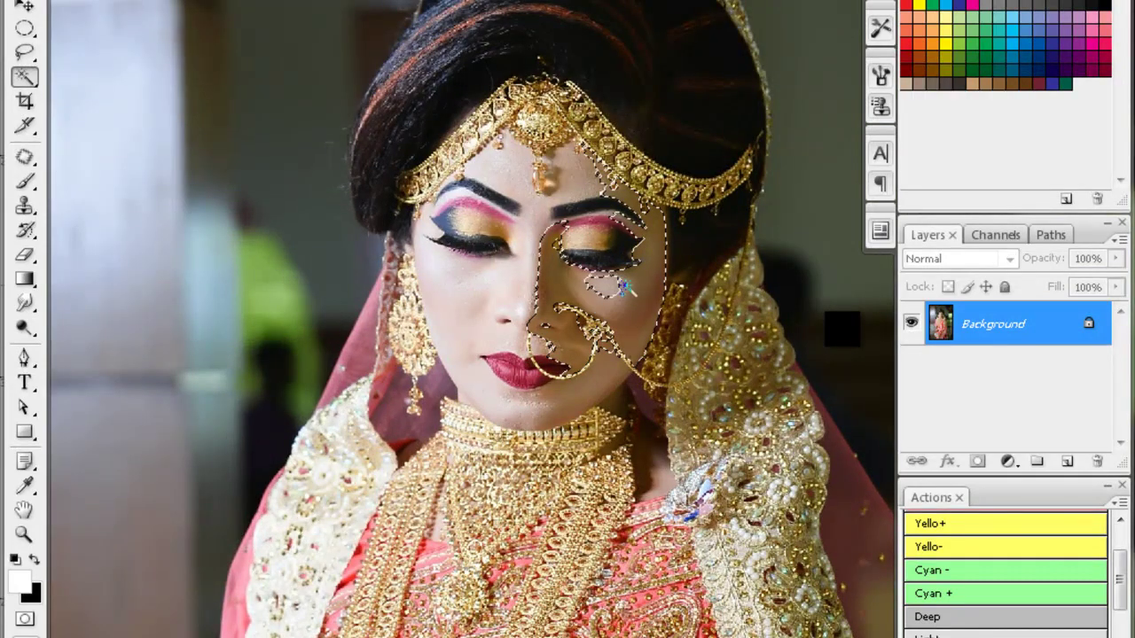
- Extend the face selection over cheek, jaw and forehead, and feather it
left_click(623, 286, "shift")
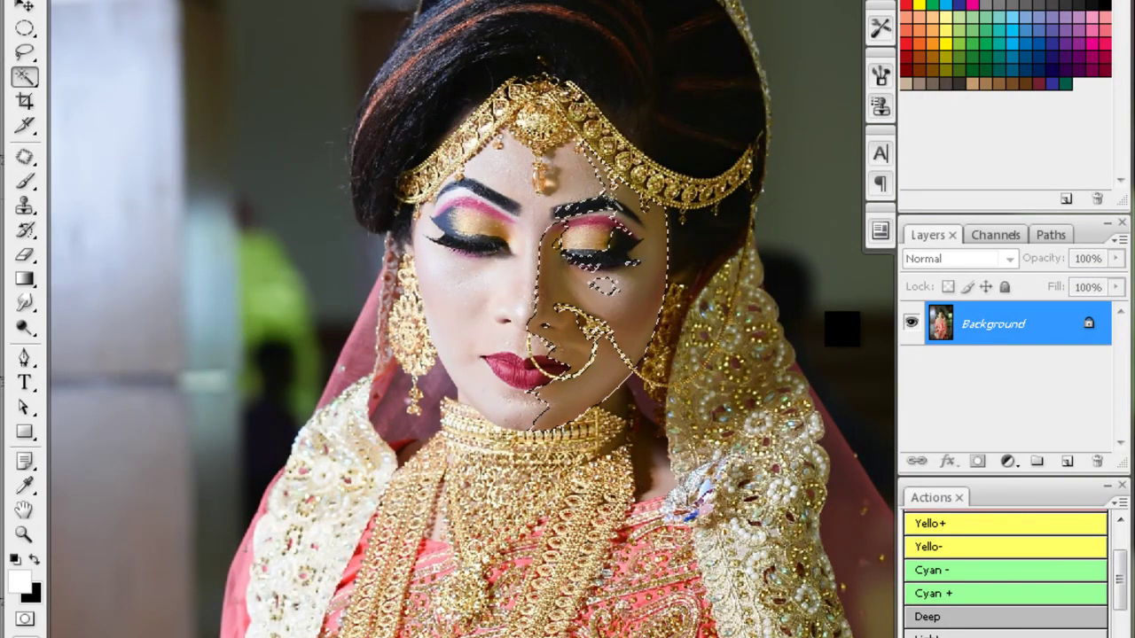
left_click(585, 173, "shift")
key("alt+ctrl+d")
key("Return")
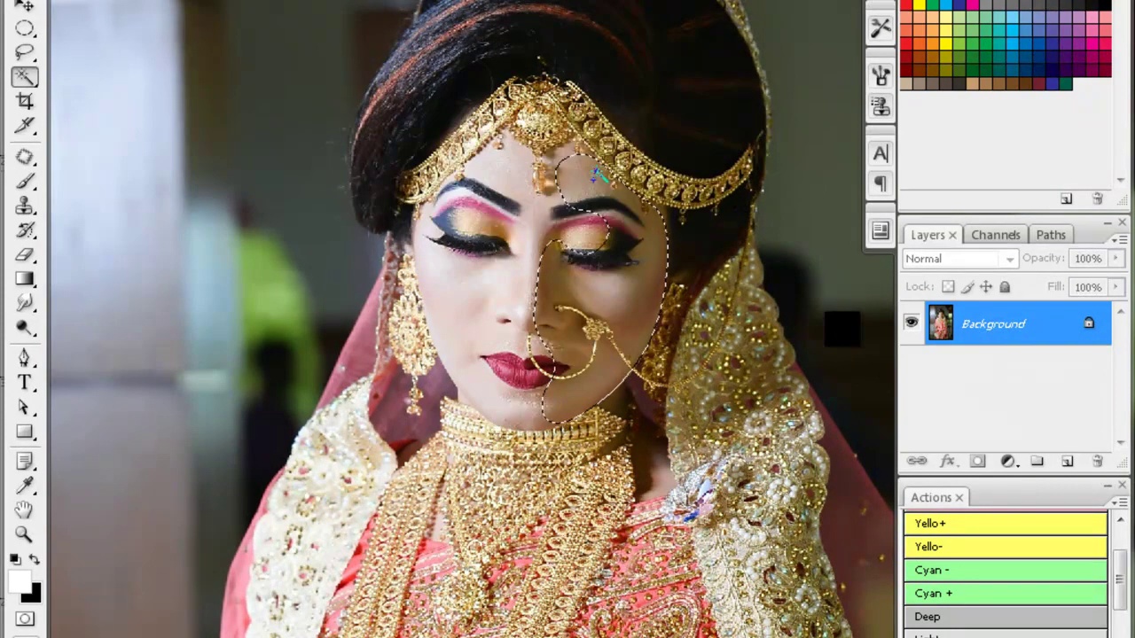
key("ctrl+plus")
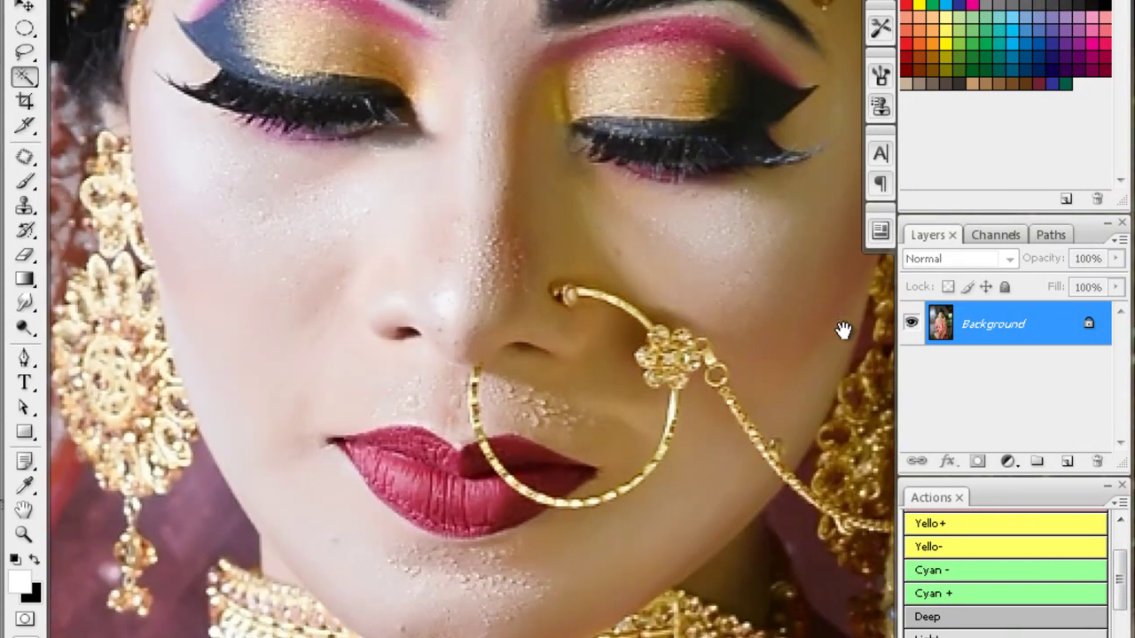
- Reselect the face, feather it again and brighten it with Levels
key("shift+ctrl+d")
key("alt+ctrl+d")
key("Return")
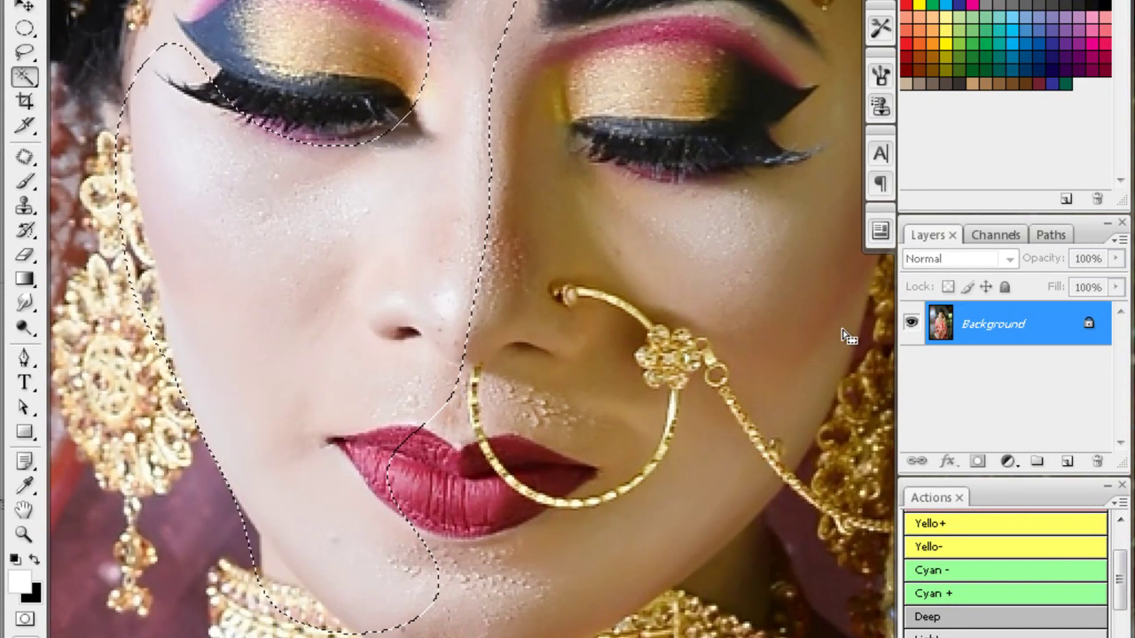
key("ctrl+l")
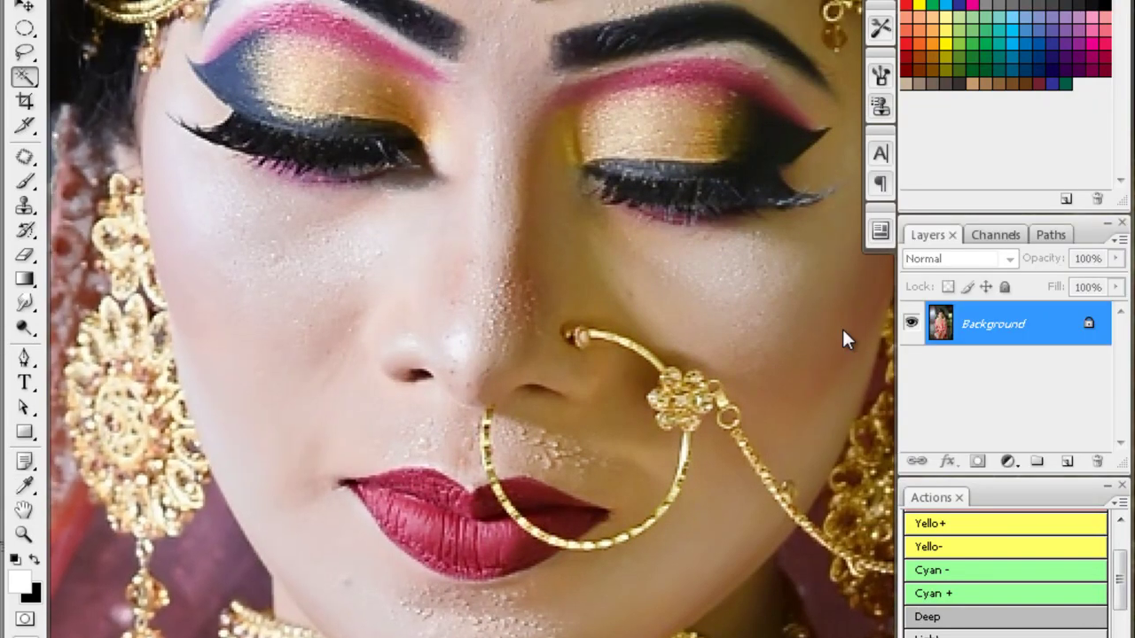
- Blur away the glitter speckles on the bride's chin with the Blur tool
key("r")
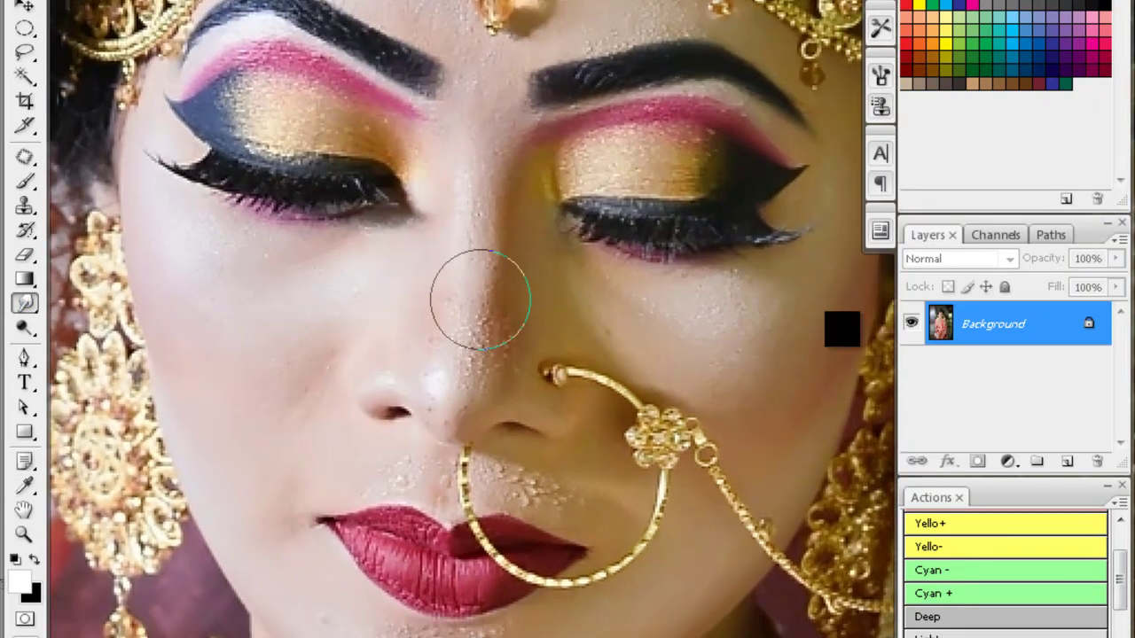
mouse_move(855, 292)
left_mouse_down()
mouse_move(842, 331)
mouse_move(768, 304)
left_mouse_up()
left_click_drag(633, 375, 655, 232)
mouse_move(437, 523)
left_mouse_down()
mouse_move(359, 532)
mouse_move(377, 520)
left_mouse_up()
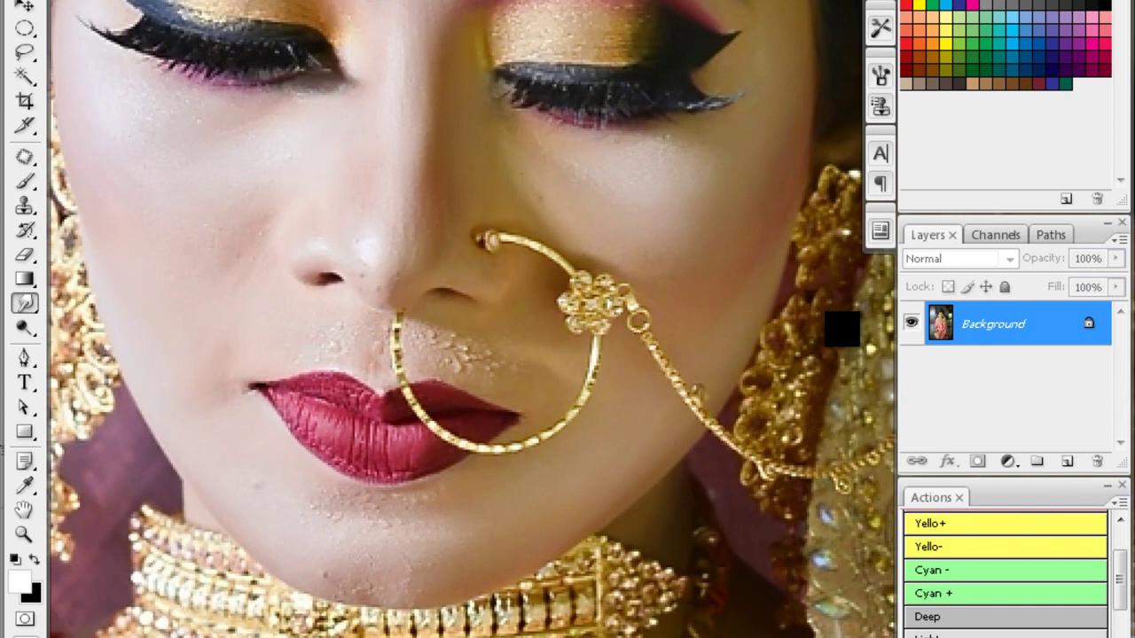
left_click_drag(816, 349, 843, 329)
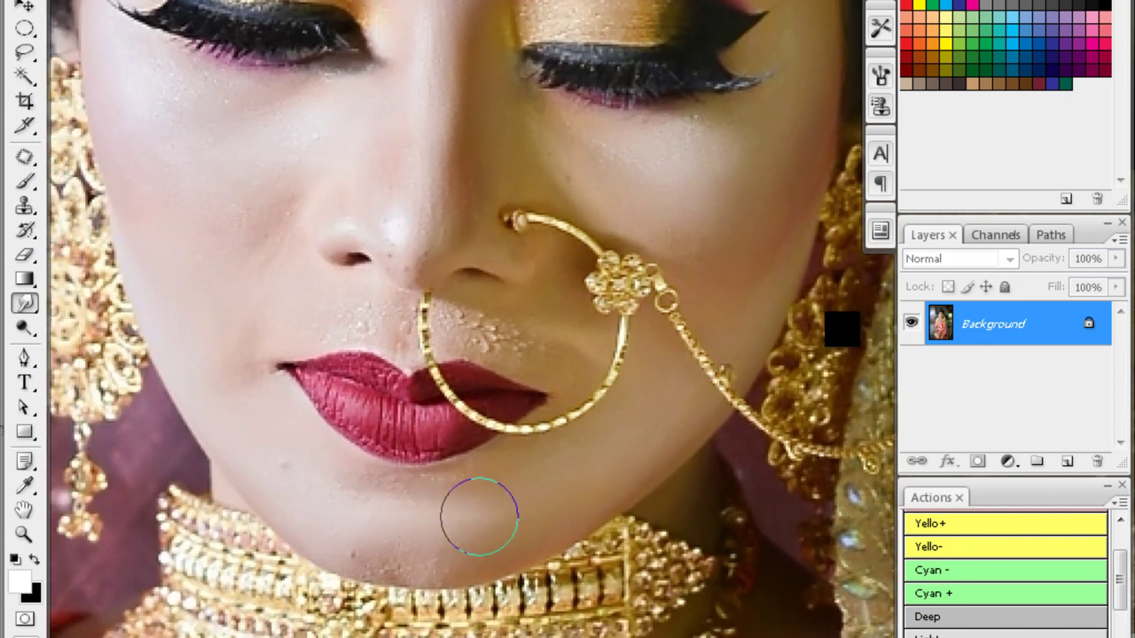
scroll(302, 469, "left", 2)
scroll(322, 435, "up", 1)
scroll(284, 311, "up", 2)
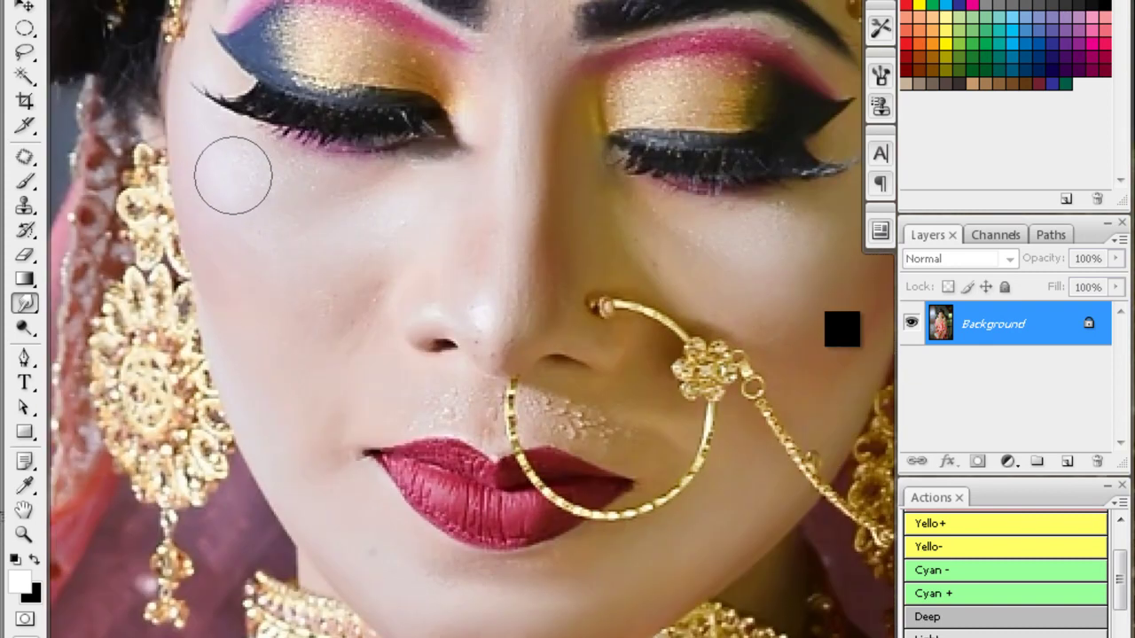
scroll(345, 317, "up", 1)
scroll(481, 321, "up", 1)
scroll(481, 322, "up", 3)
scroll(421, 199, "up", 2)
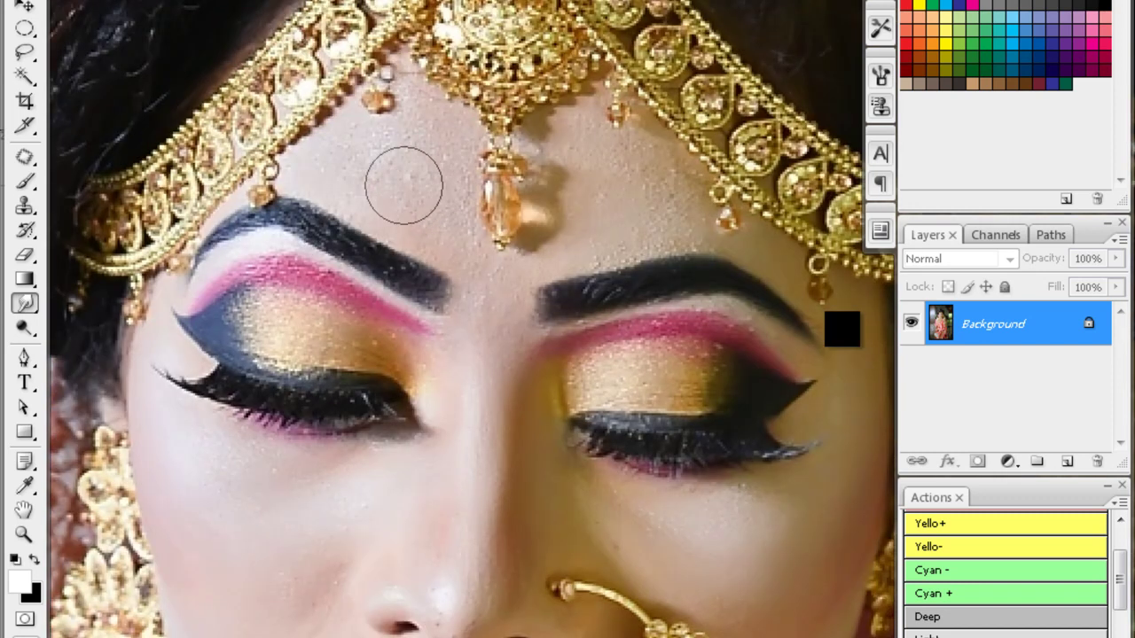
scroll(421, 199, "up", 1)
scroll(615, 245, "right", 1)
scroll(843, 330, "down", 1)
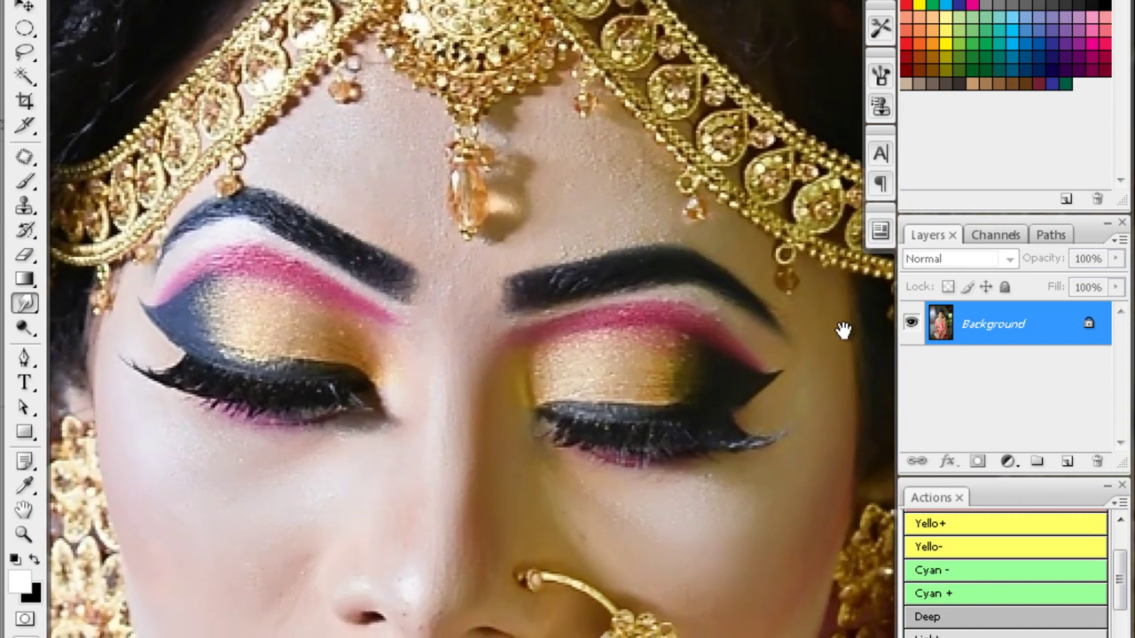
scroll(843, 330, "down", 4)
scroll(843, 330, "down", 3)
- Clone clean skin over the speckles above the bride's upper lip
key("s")
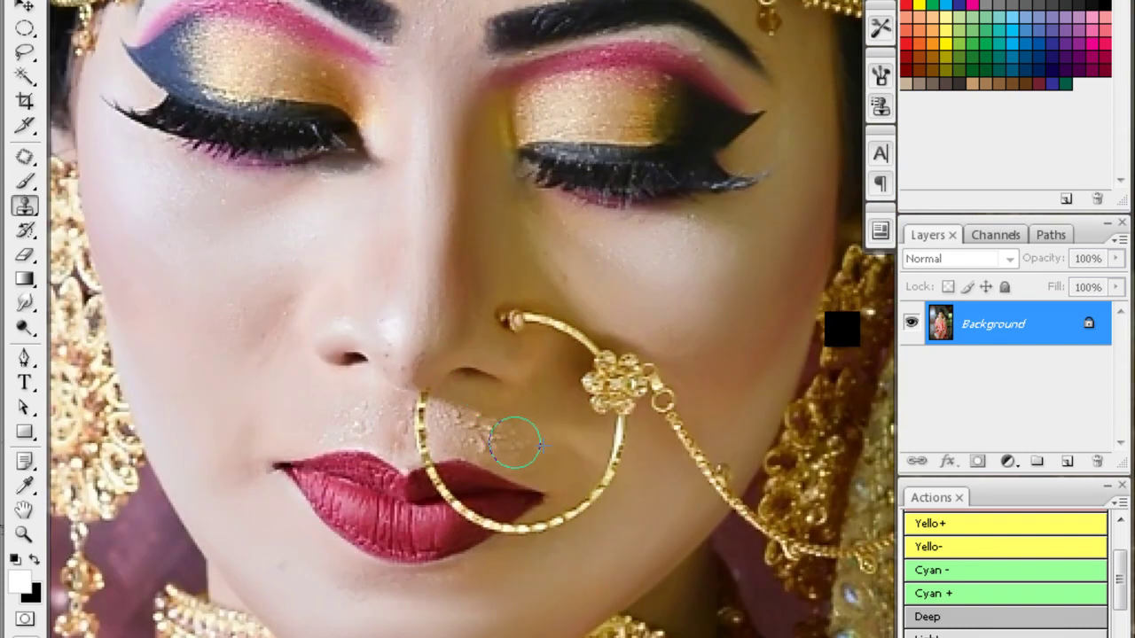
left_click(458, 422, "alt")
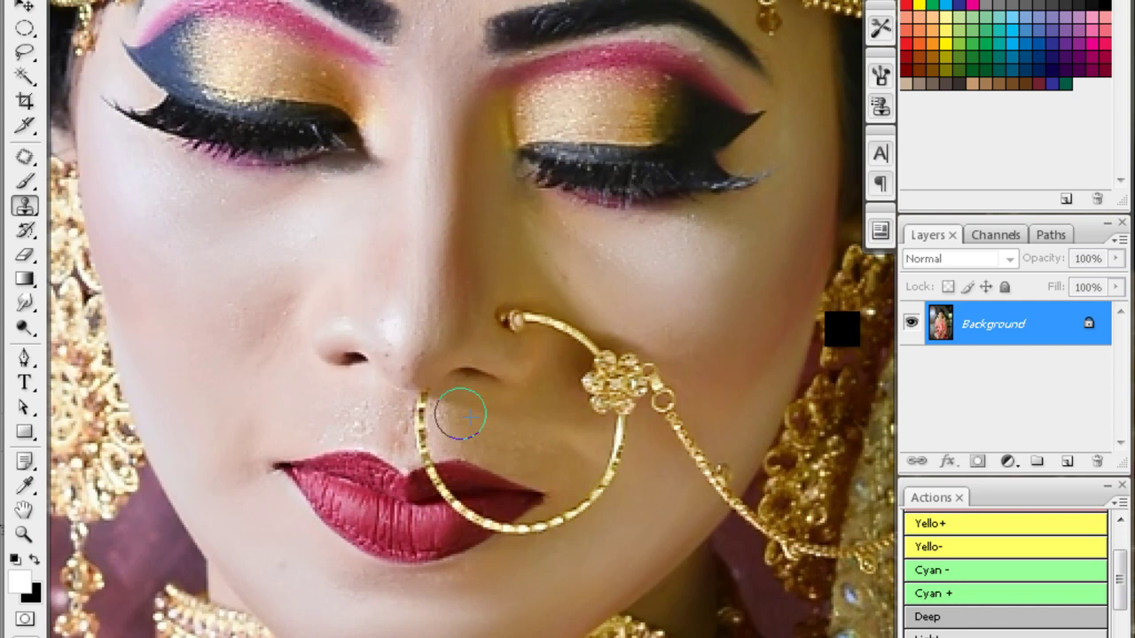
left_click_drag(346, 417, 367, 420)
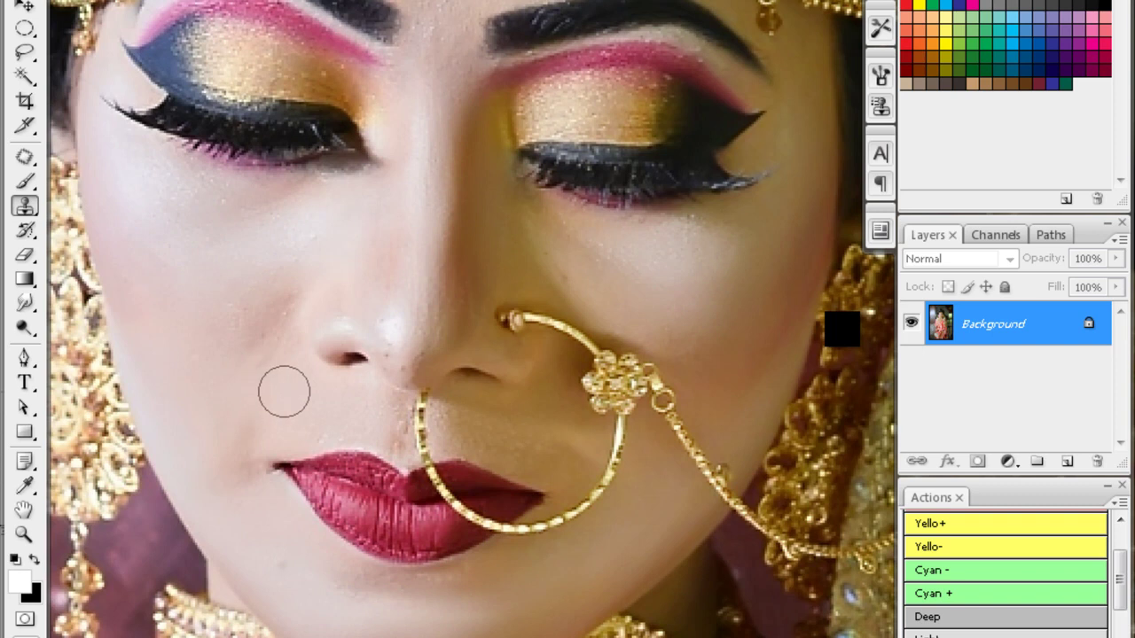
- Smooth the skin along the nose with the Blur tool, then close the portrait
key("r")
scroll(399, 316, "up", 2)
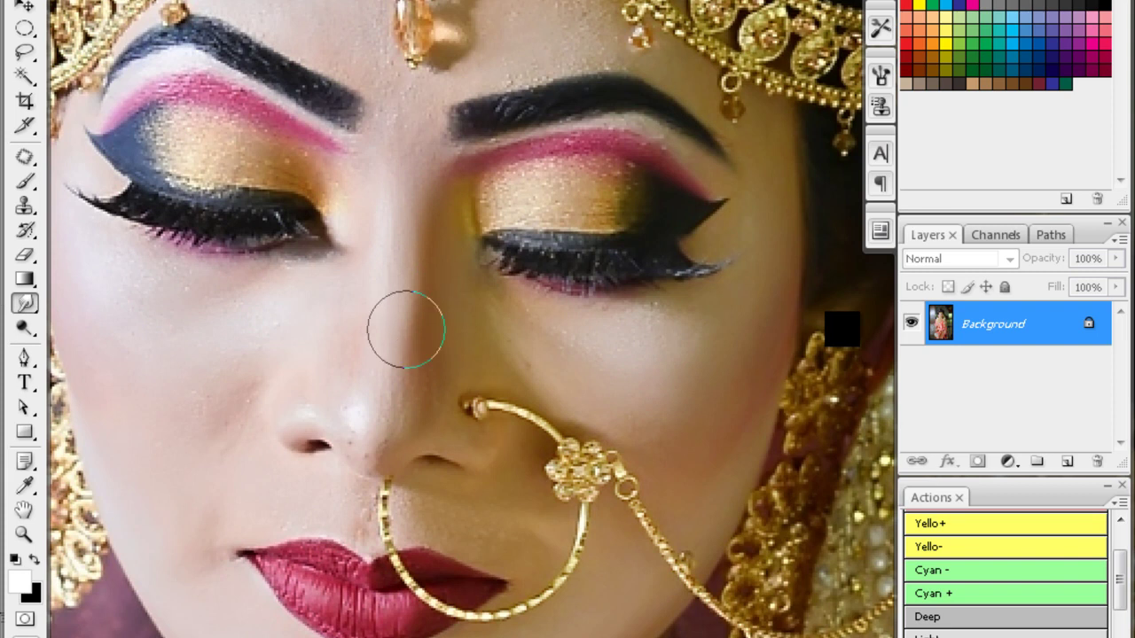
key("ctrl+w")
- Discard the portrait's changes and apply Xe847 colour-constancy correction to the drapes photo
key("n")
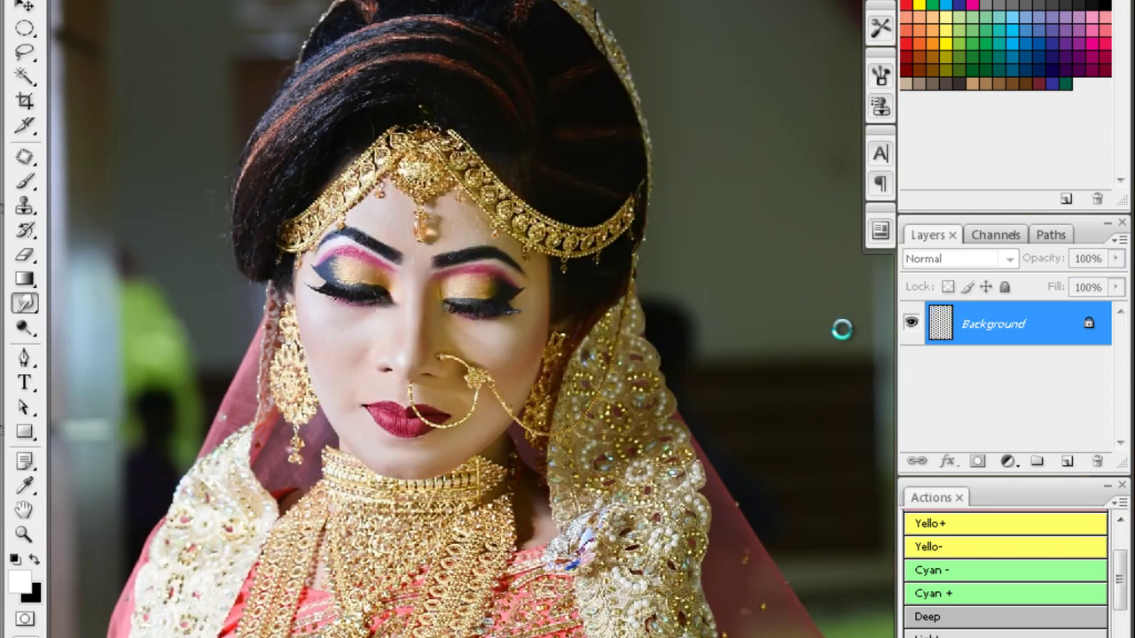
key("c")
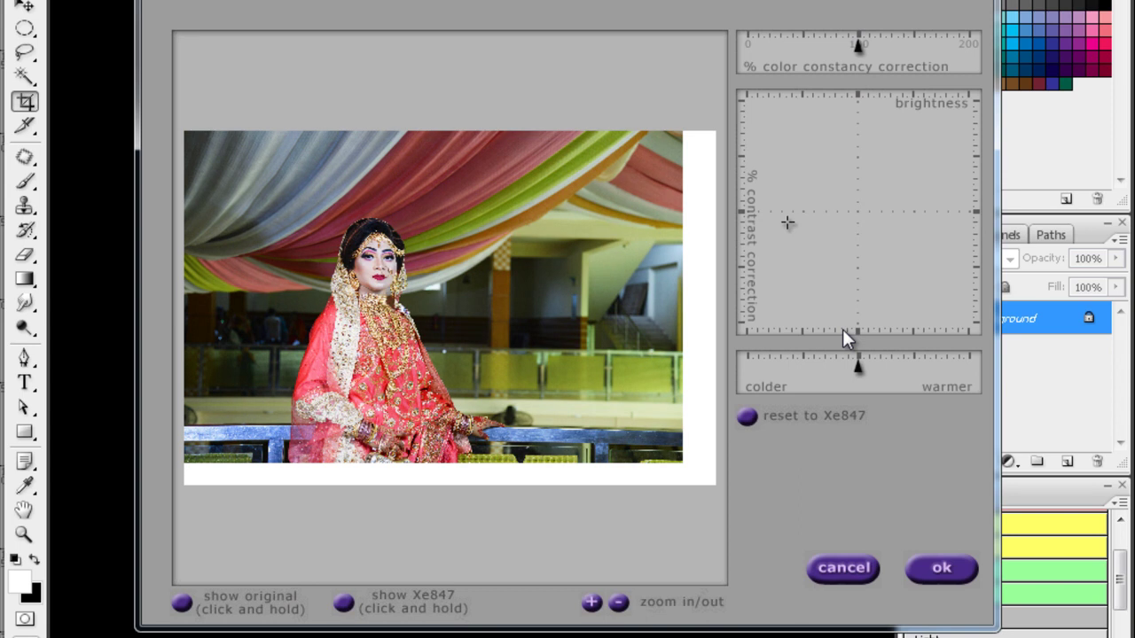
key("Return")
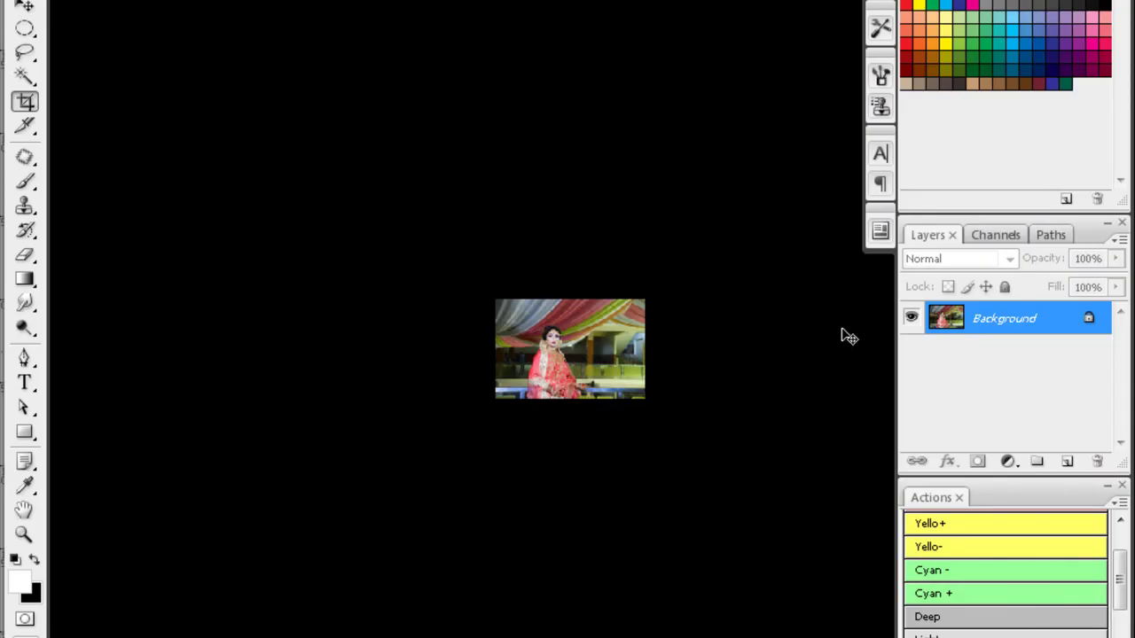
- Inspect the drapes photo close up, then close it without saving
key("ctrl+plus")
key("ctrl+plus")
- Apply 71% noise reduction to the sideways photo of the bride in red
key("ctrl+plus")
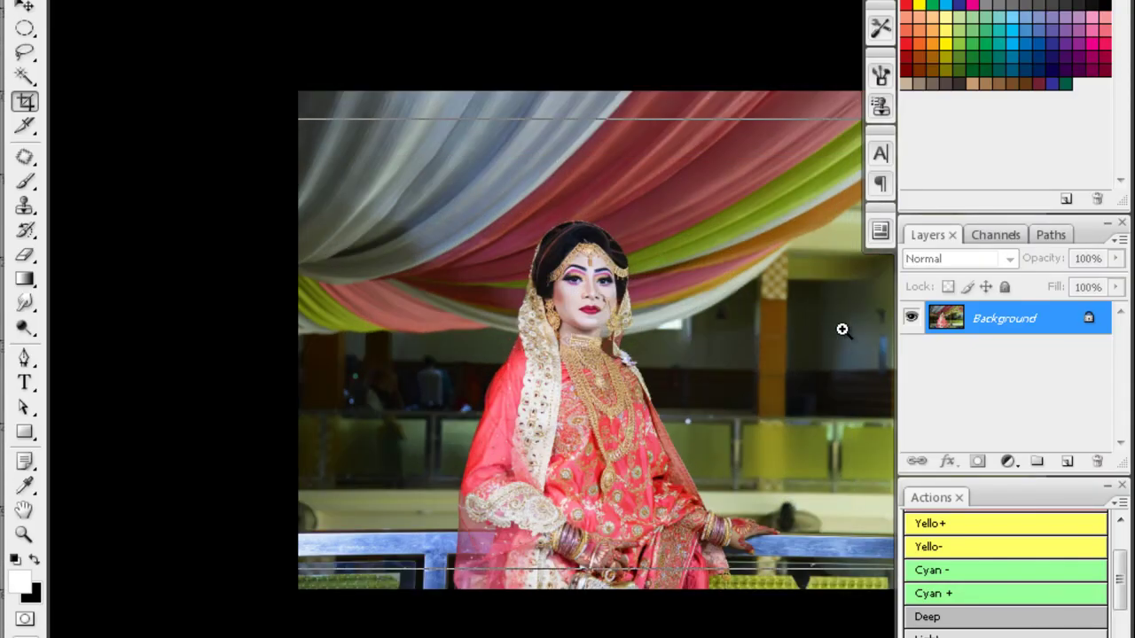
key("ctrl+plus")
key("ctrl+plus")
key("ctrl+plus")
key("ctrl+w")
key("n")
key("ctrl+minus")
key("ctrl+minus")
key("ctrl+plus")
key("ctrl+plus")
key("ctrl+alt+f")
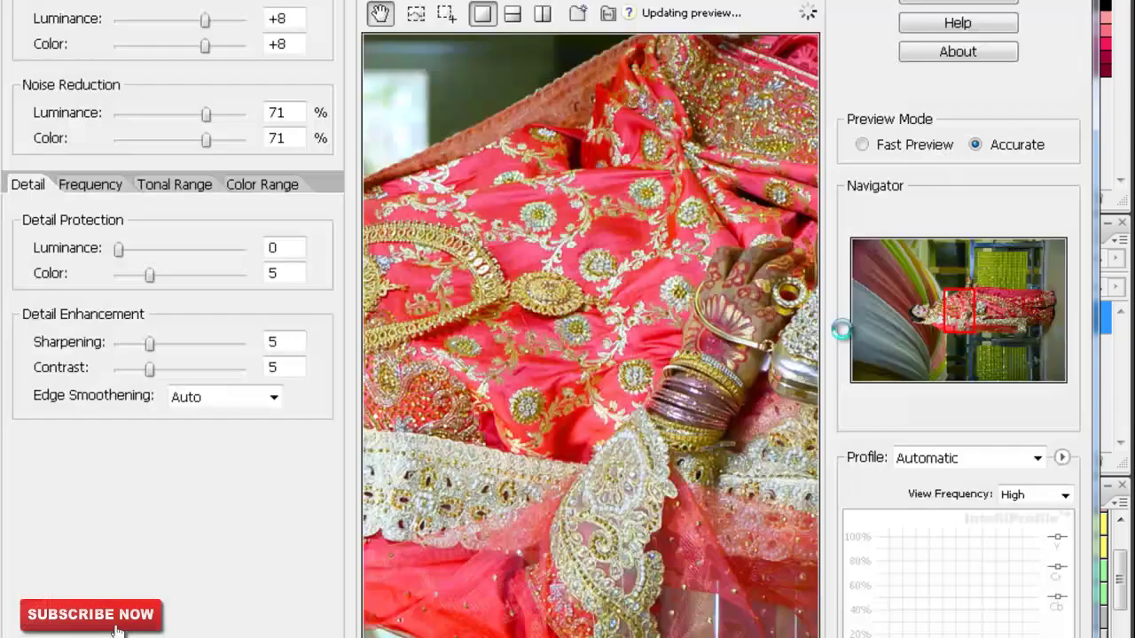
key("Escape")
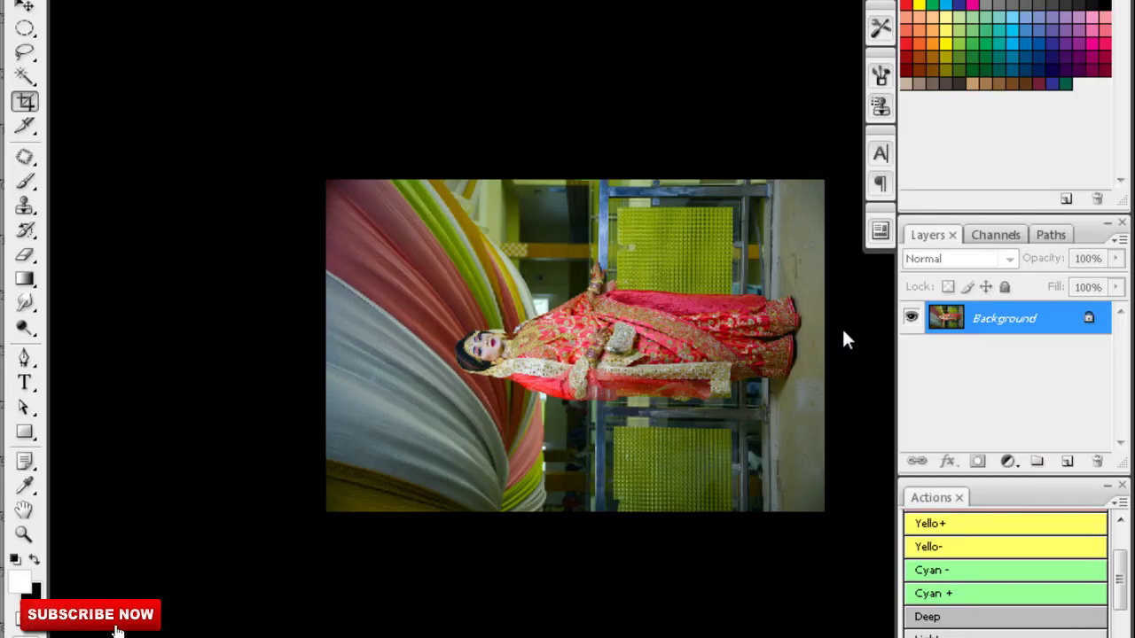
- Close the noise-reduced red-sari photo without saving changes
key("ctrl+w")
key("n")
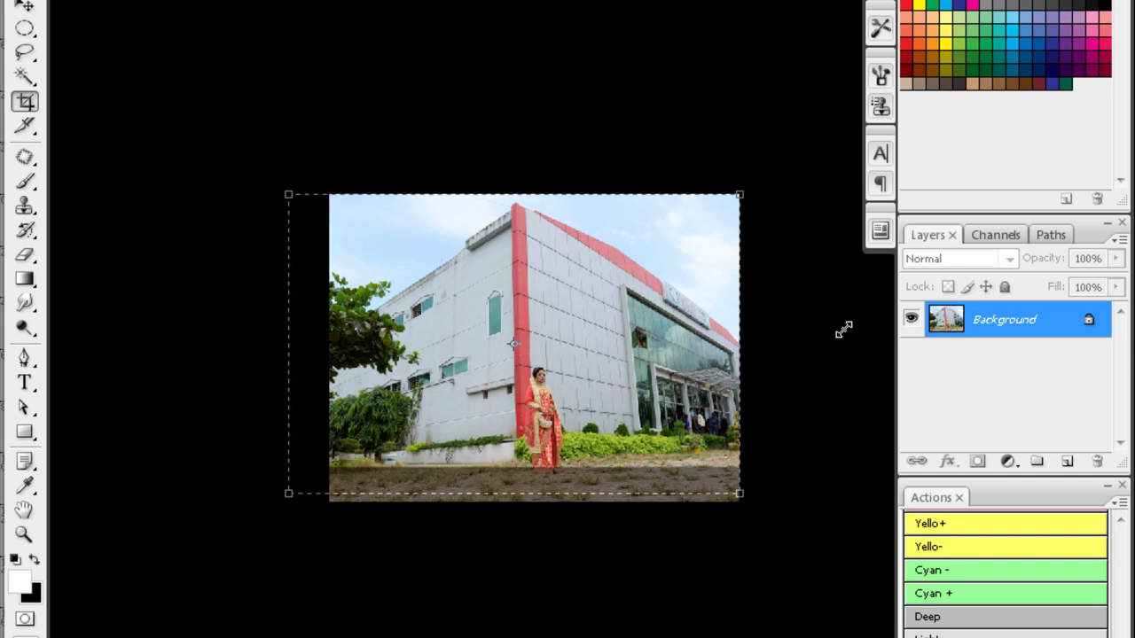
- Commit the wider crop and stretch the photo's left strip over the black border
key("Return")
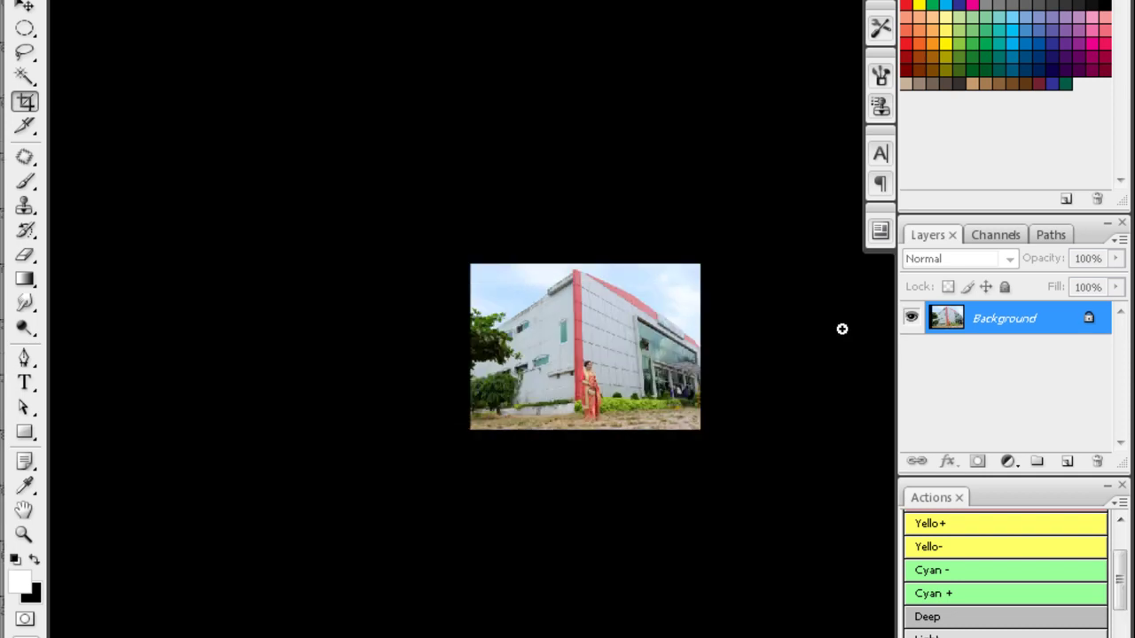
key("f")
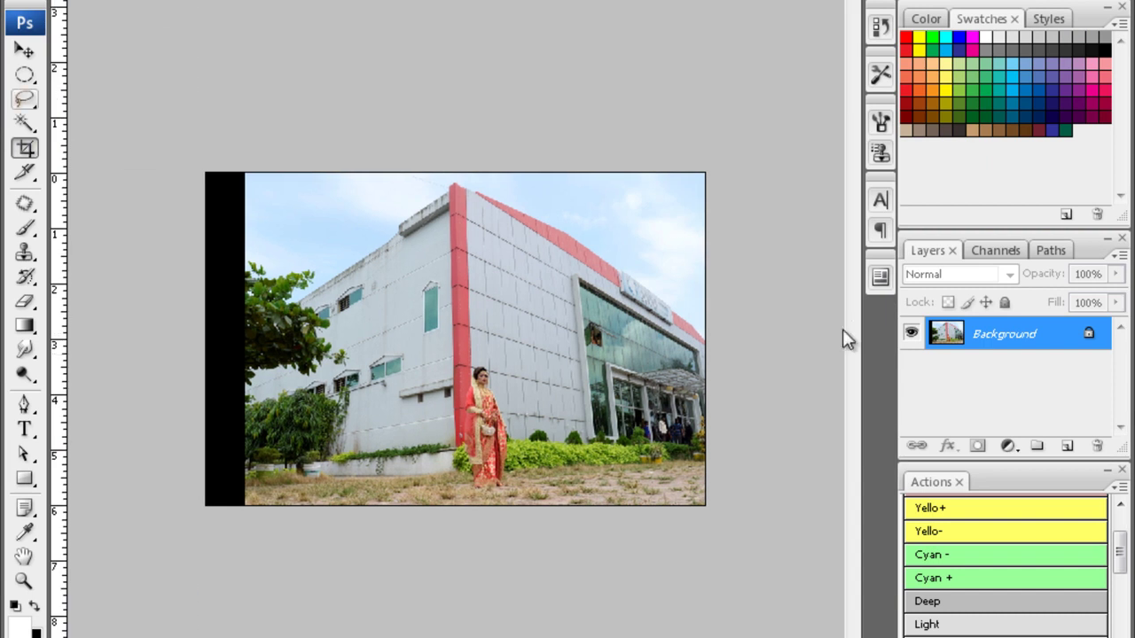
right_click(24, 75)
left_click(98, 72)
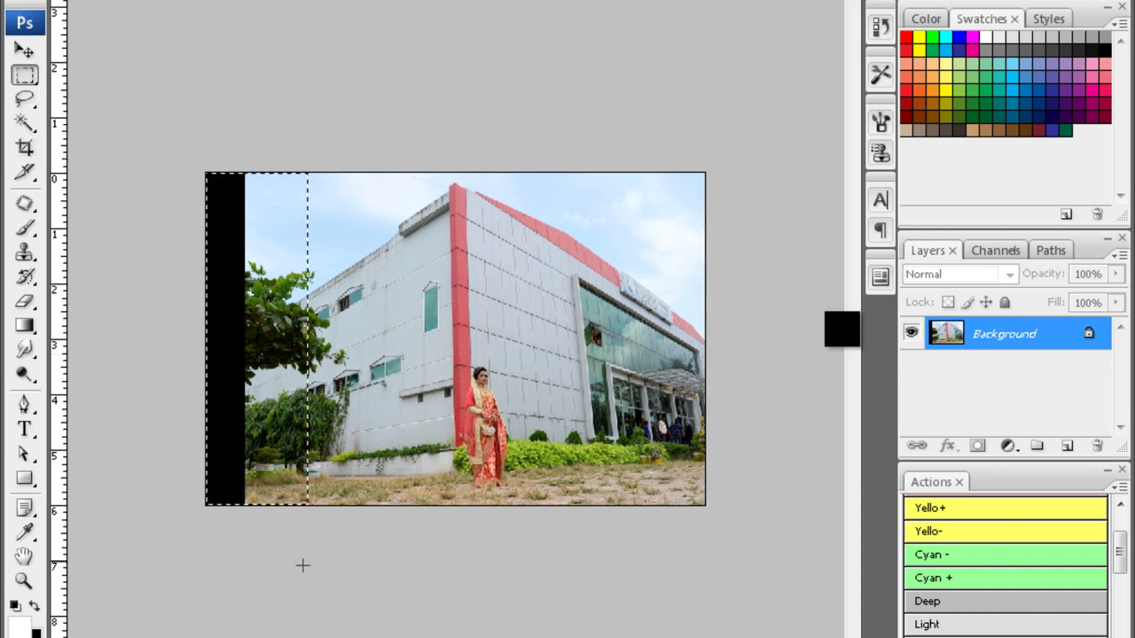
key("ctrl+t")
left_click_drag(206, 338, 141, 339)
key("Return")
key("ctrl+d")
- Fit the whole building photo on screen and pick the Dodge/Burn brushing tool
key("ctrl+0")
key("alt+i")
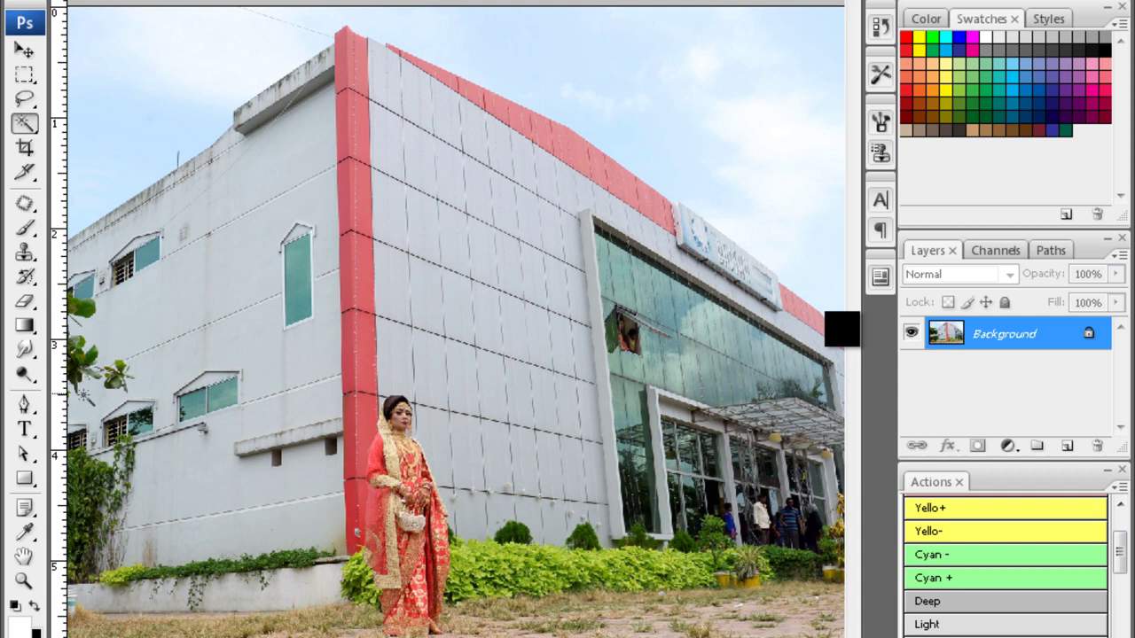
left_click(24, 374)
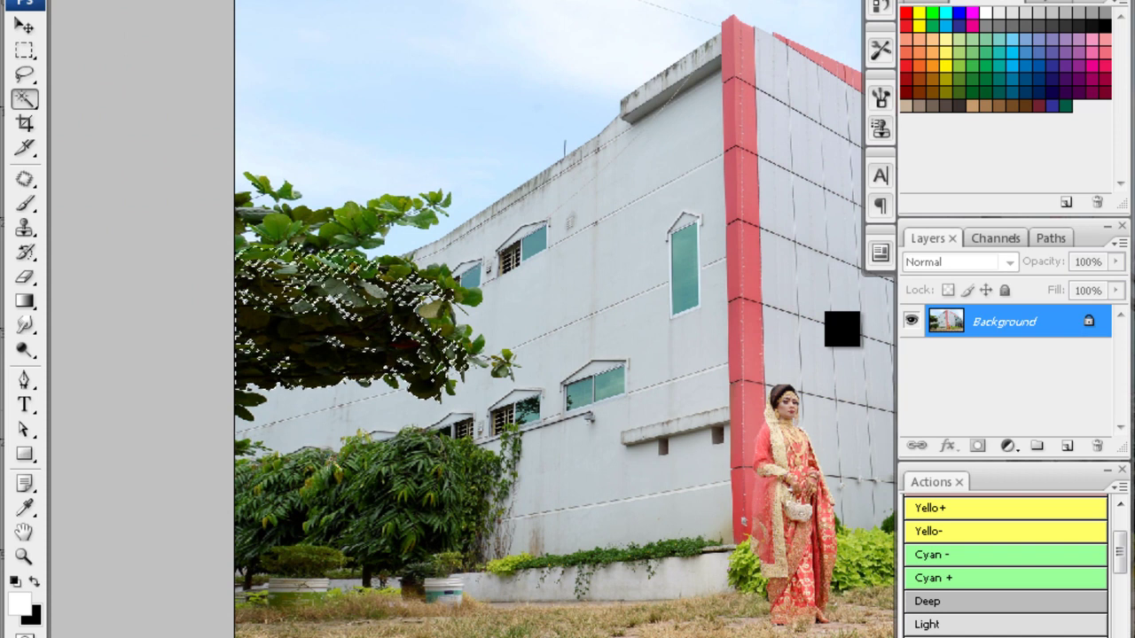
- Add the lower bushes to the foliage selection, feather 20 px and brighten with Curves
left_click(381, 501, "shift")
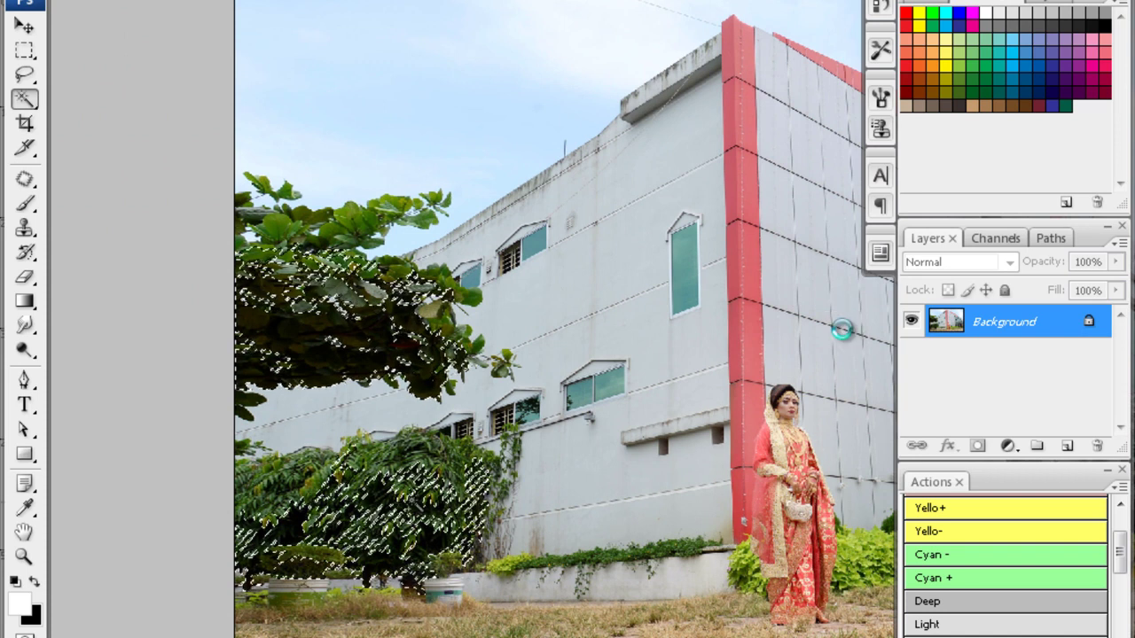
key("ctrl+alt+d")
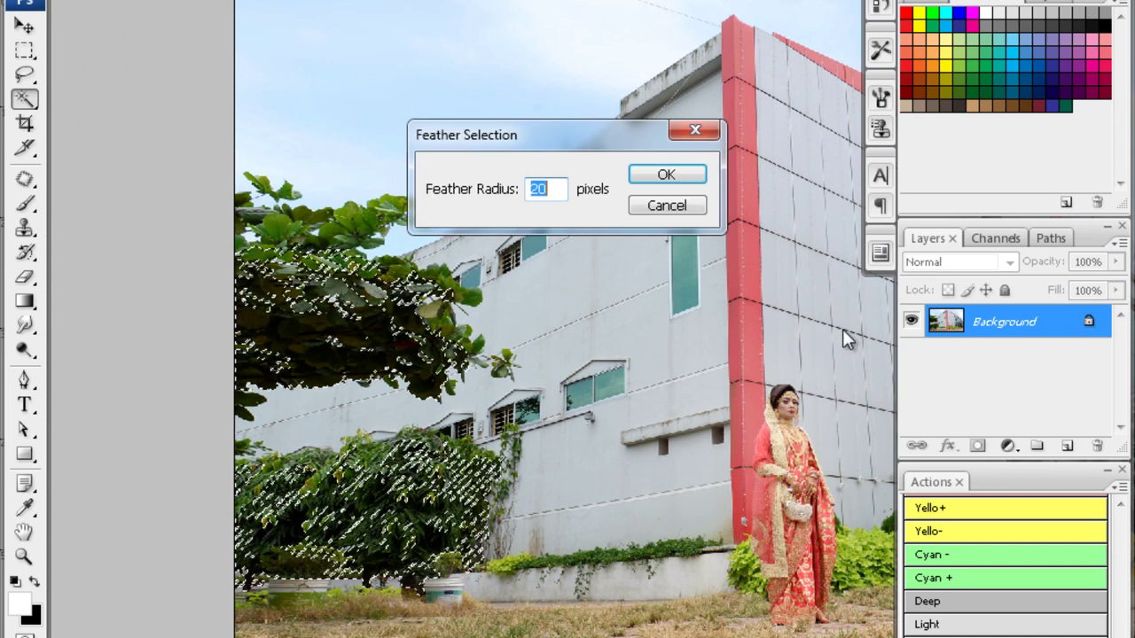
key("Return")
key("ctrl+m")
left_click_drag(843, 324, 845, 261)
key("Return")
- Boost the foliage saturation to 25, deselect and zoom out to the whole photo
key("ctrl+u")
type("25")
key("Return")
key("ctrl+d")
key("ctrl+0")
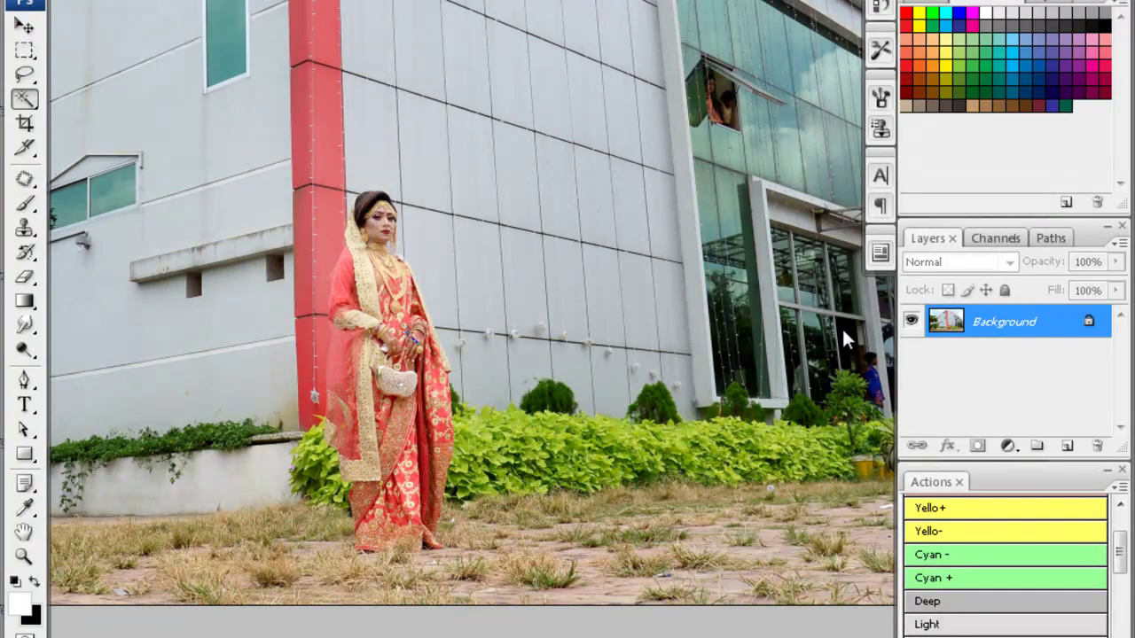
key("ctrl+minus")
key("ctrl+minus")
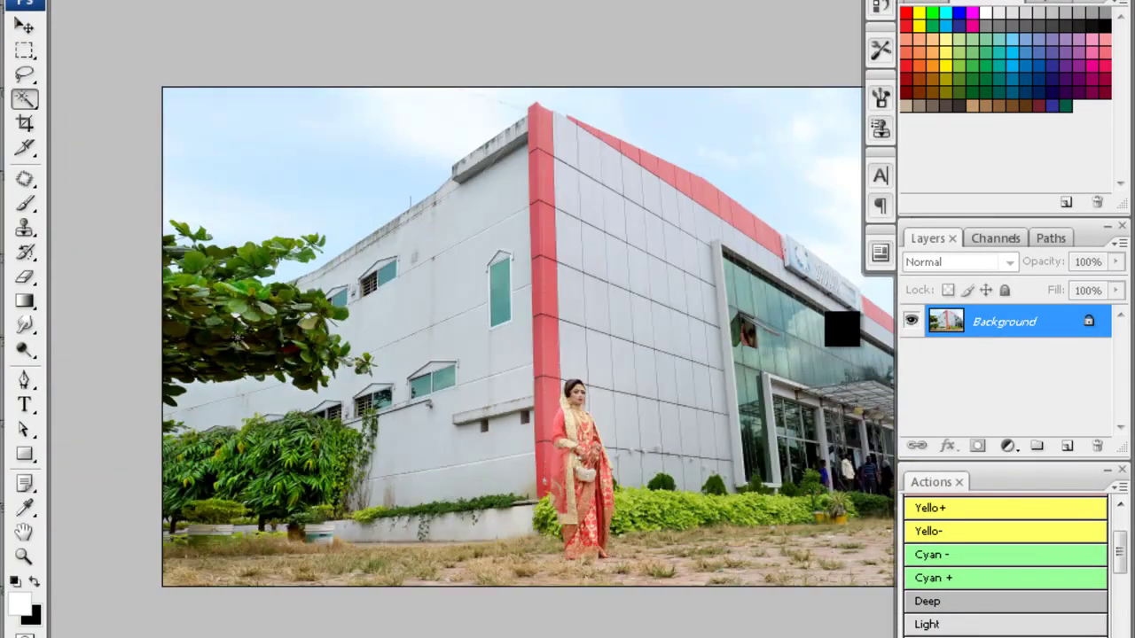
- Select the whole sky with the Magic Wand and feather the selection by 20 pixels
key("o")
left_click(110, 369)
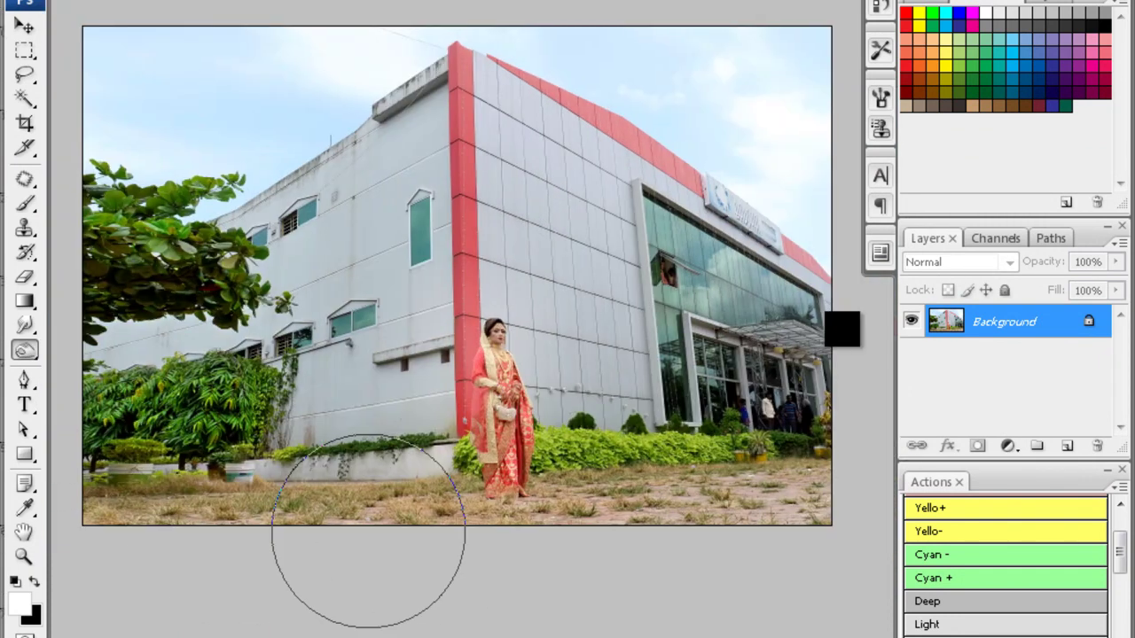
key("w")
left_click(479, 64)
left_click(682, 117, "shift")
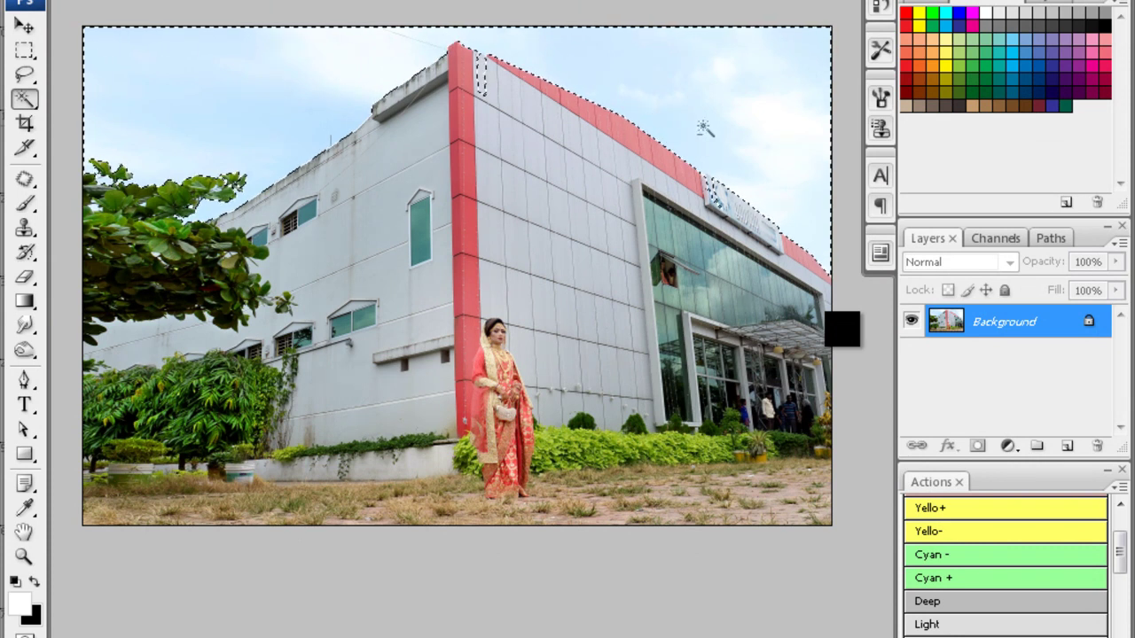
key("ctrl+alt+d")
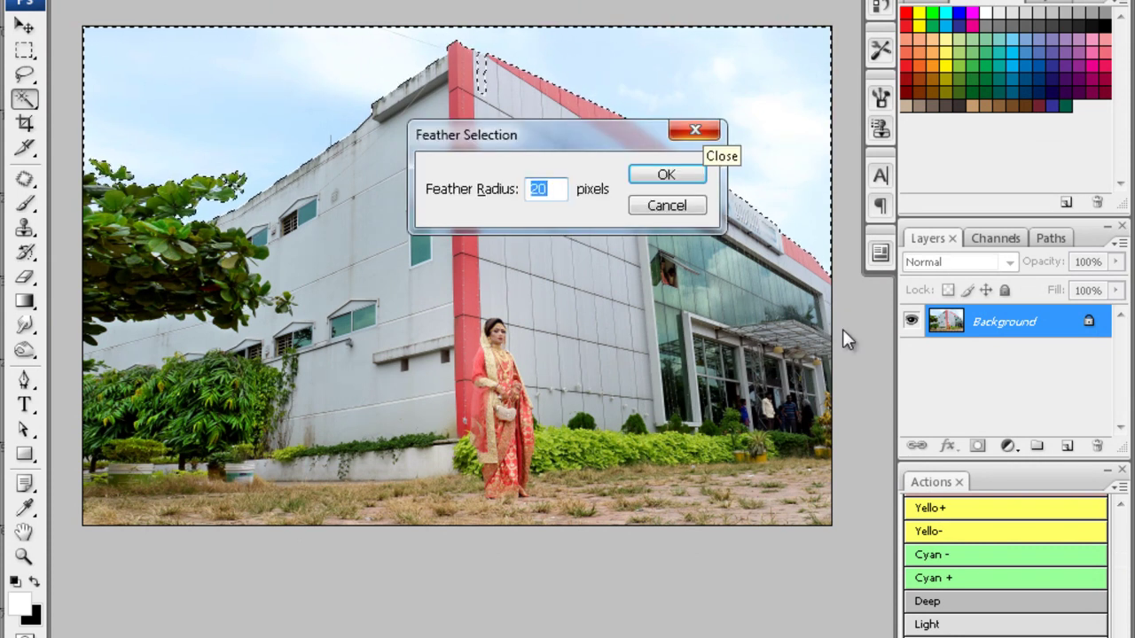
type("20")
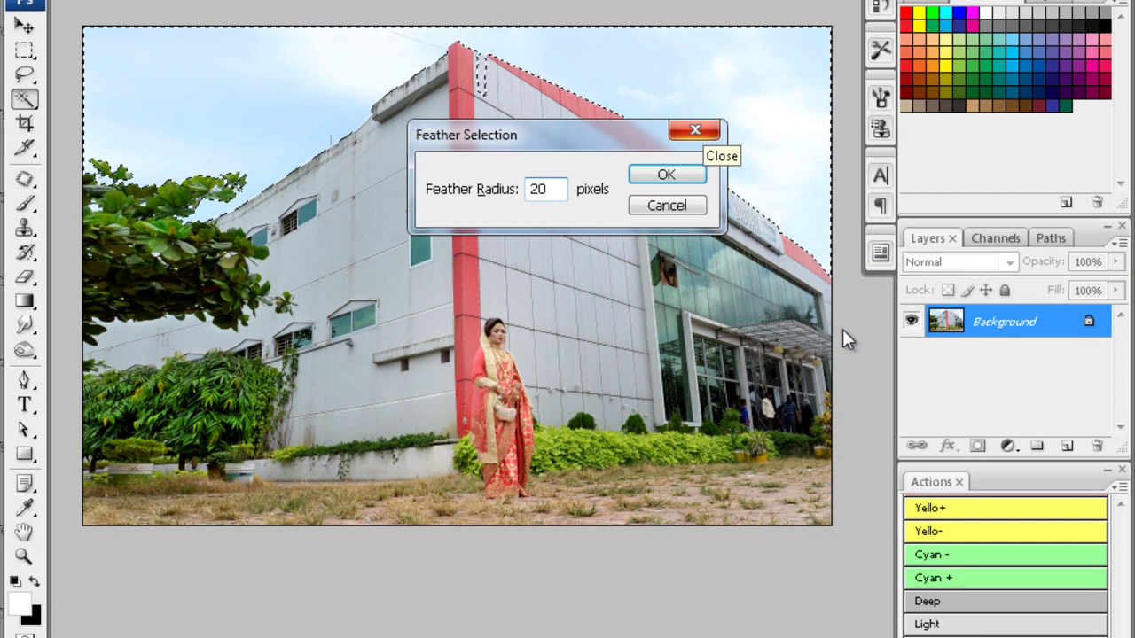
key("Return")
- Darken the sky with a downward Curves adjustment and raise its saturation to +55
key("ctrl+m")
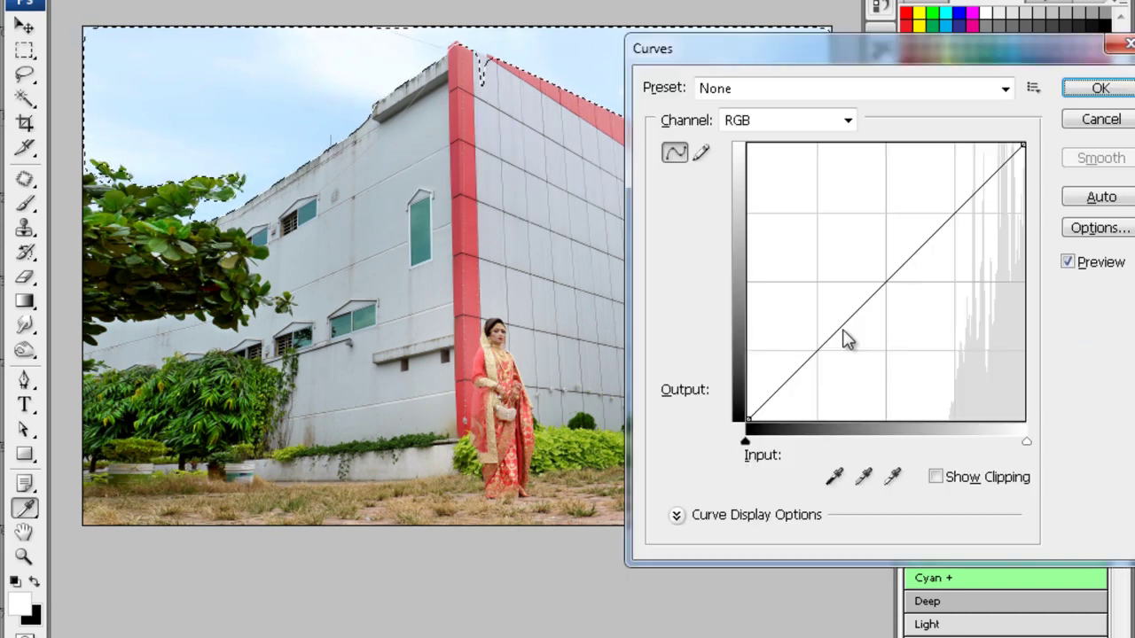
left_click_drag(842, 330, 903, 345)
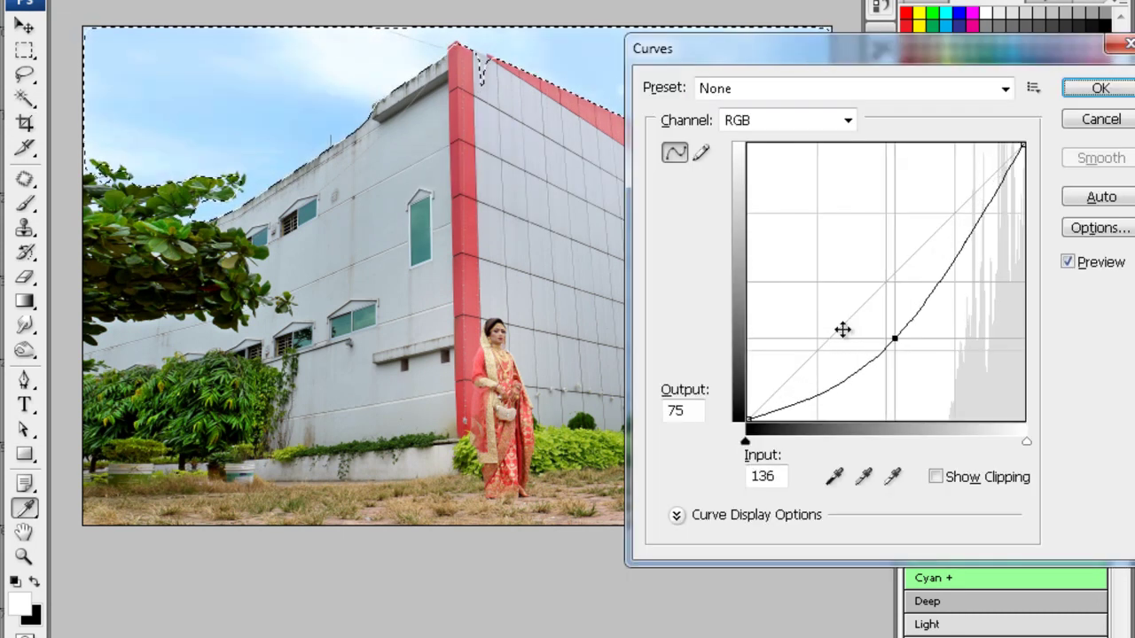
key("Return")
key("ctrl+u")
type("55")
key("Return")
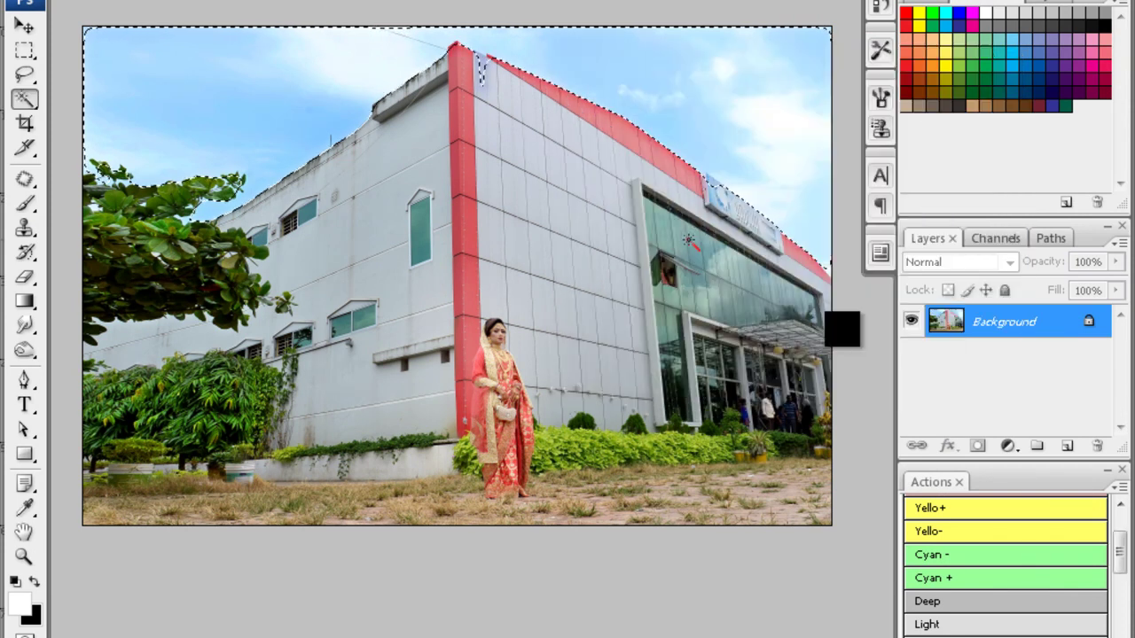
- Deselect the sky, review the photo at different zooms, and close Exposure.jpg
key("f")
key("ctrl+minus")
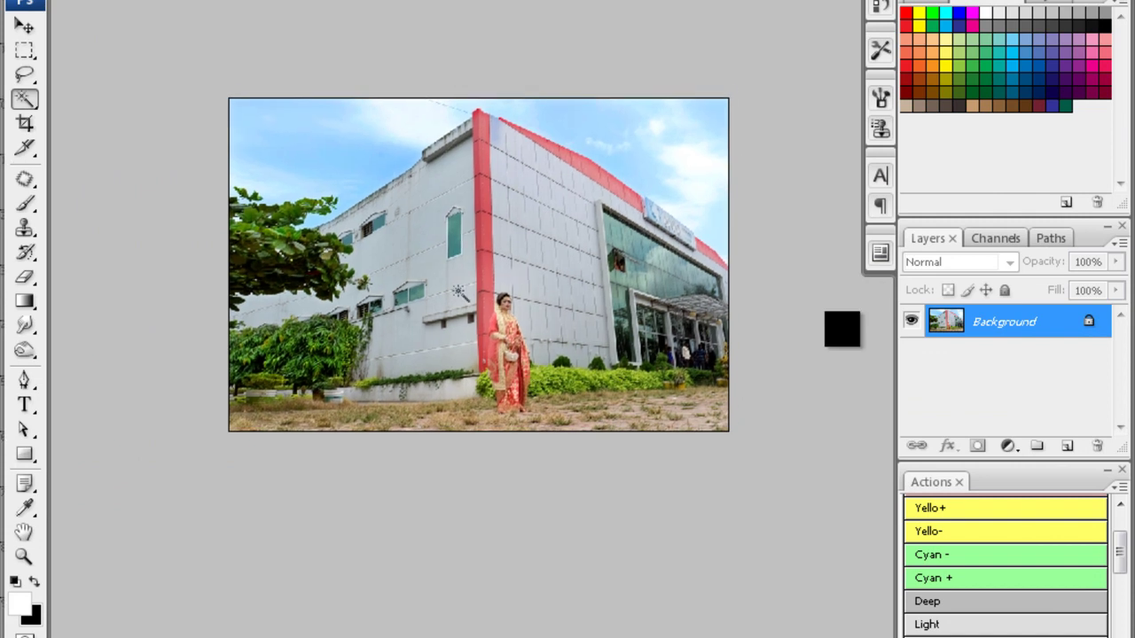
key("ctrl+plus")
key("o")
scroll(843, 329, "right", 5)
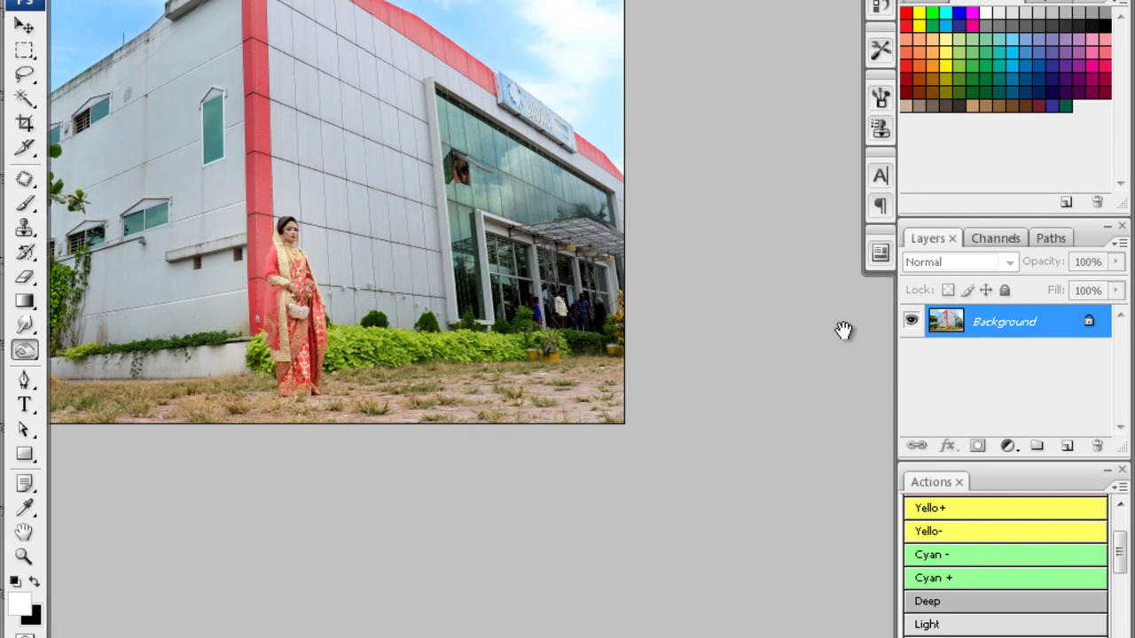
key("ctrl+w")
- Discard changes, fit the next building photo to the window, and brighten it toward cyan
key("n")
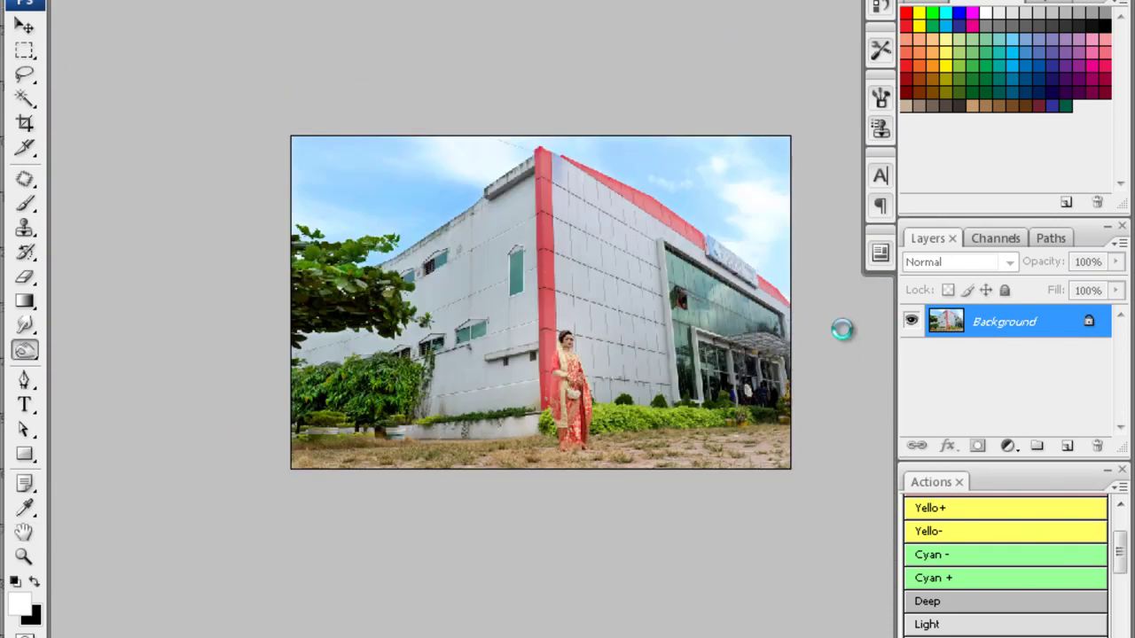
key("c")
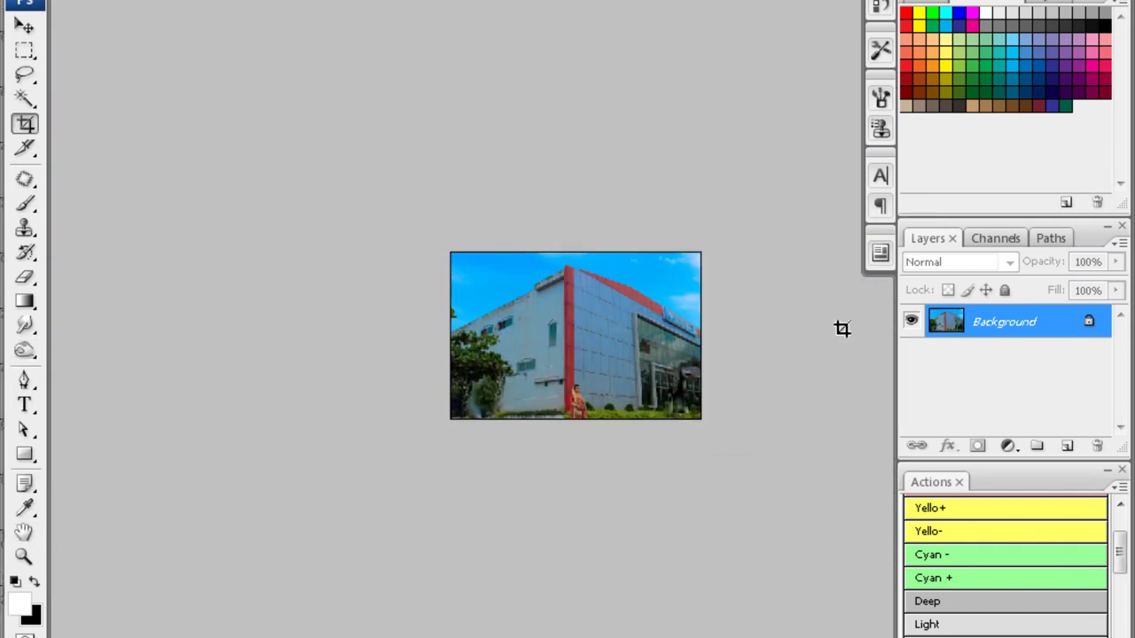
key("ctrl+0")
key("ctrl+shift+b")
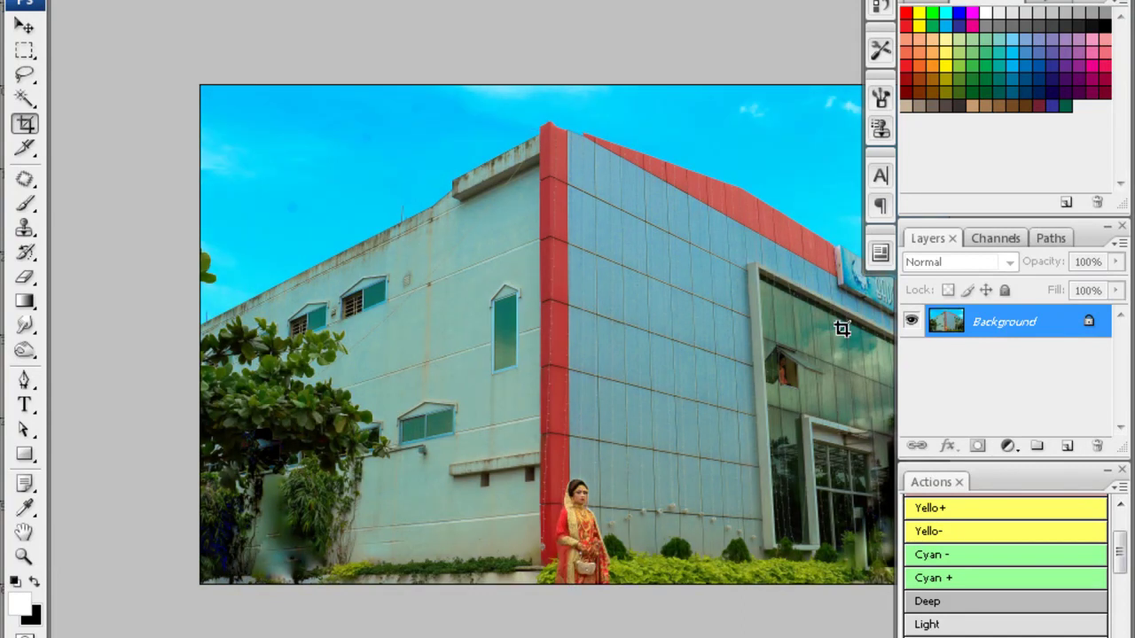
- Zoom in on the bride, apply Noiseware Professional noise reduction, then zoom back out with Dodge selected
key("ctrl+plus")
key("ctrl+plus")
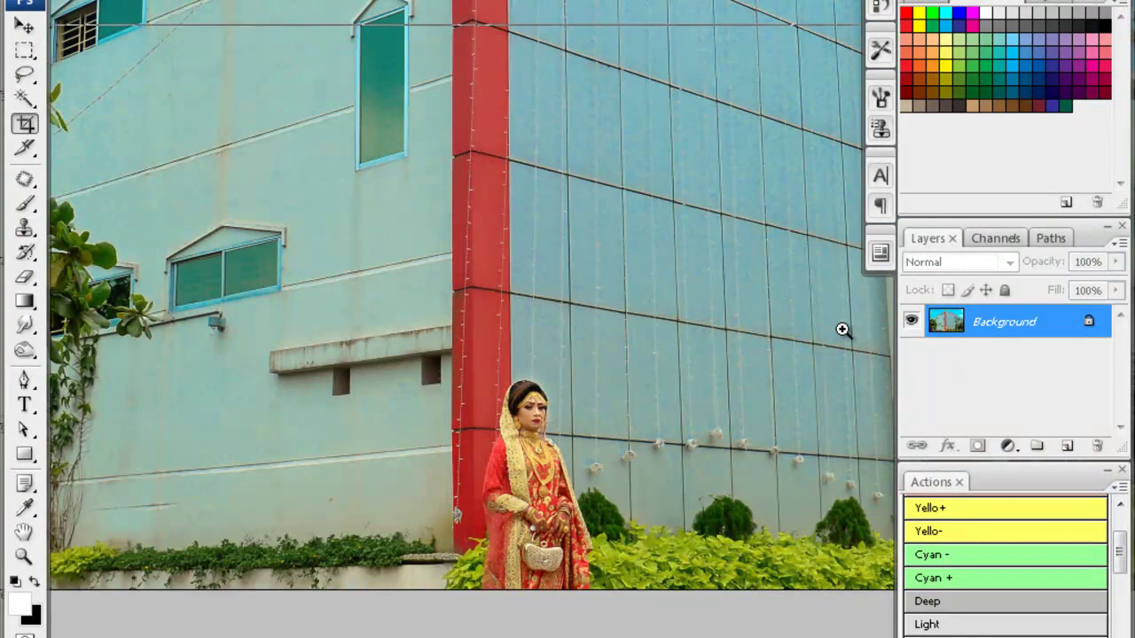
key("ctrl+plus")
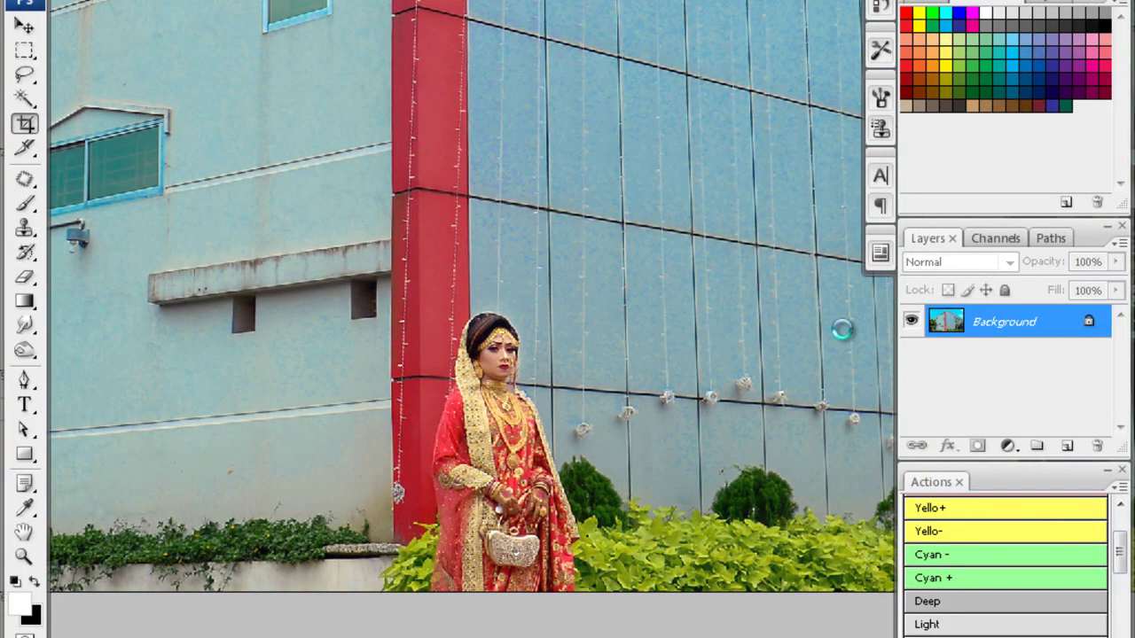
key("ctrl+f")
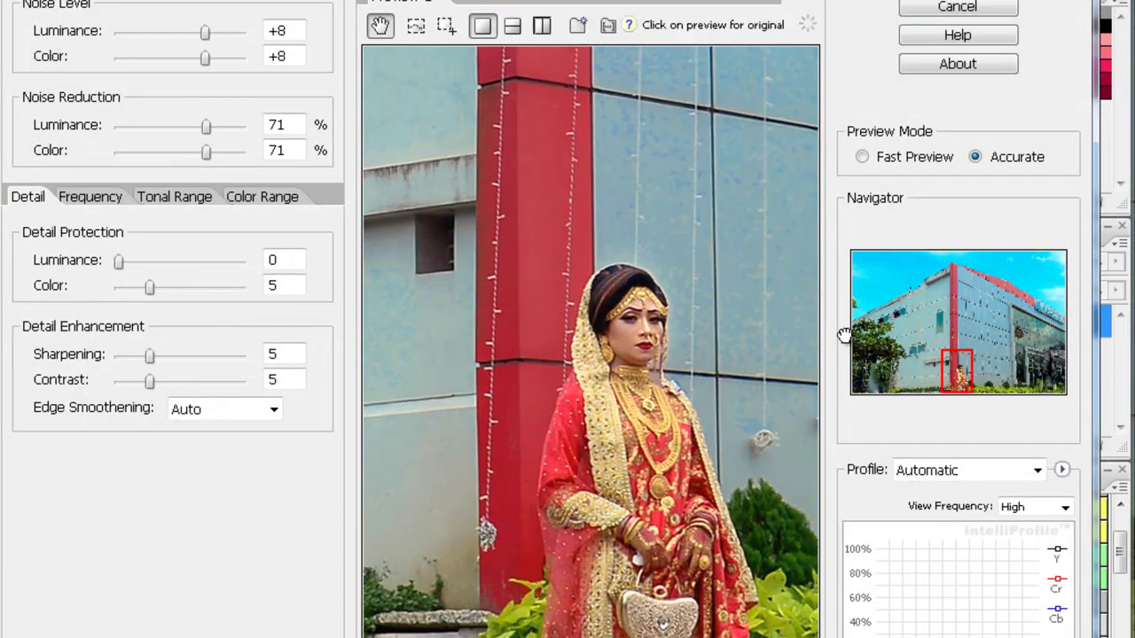
key("Return")
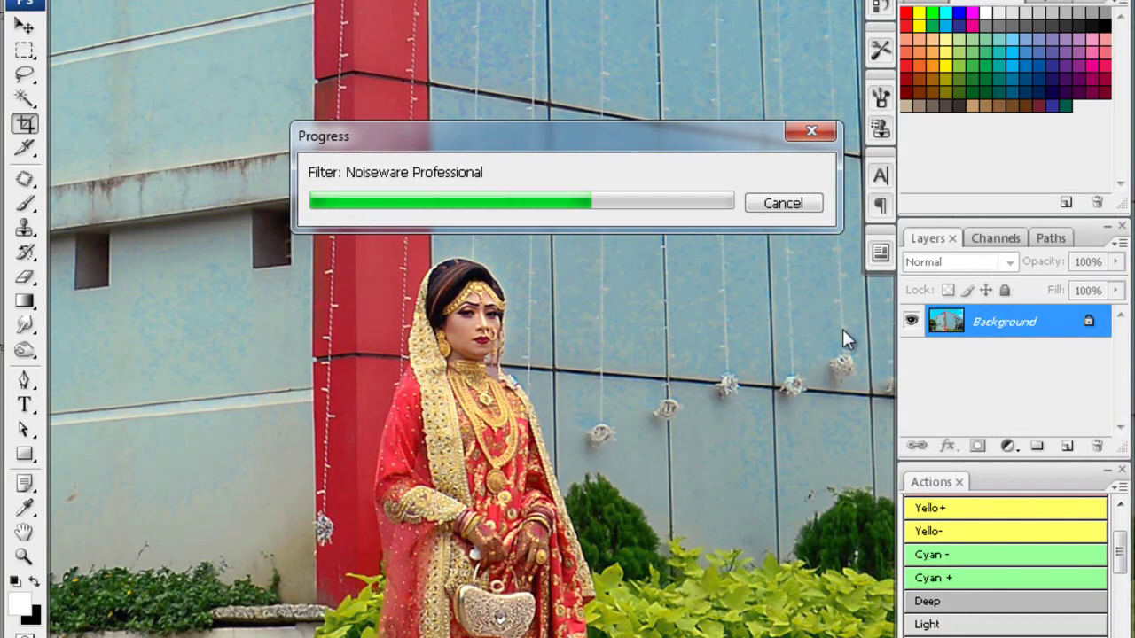
key("o")
left_click(842, 330, "alt")
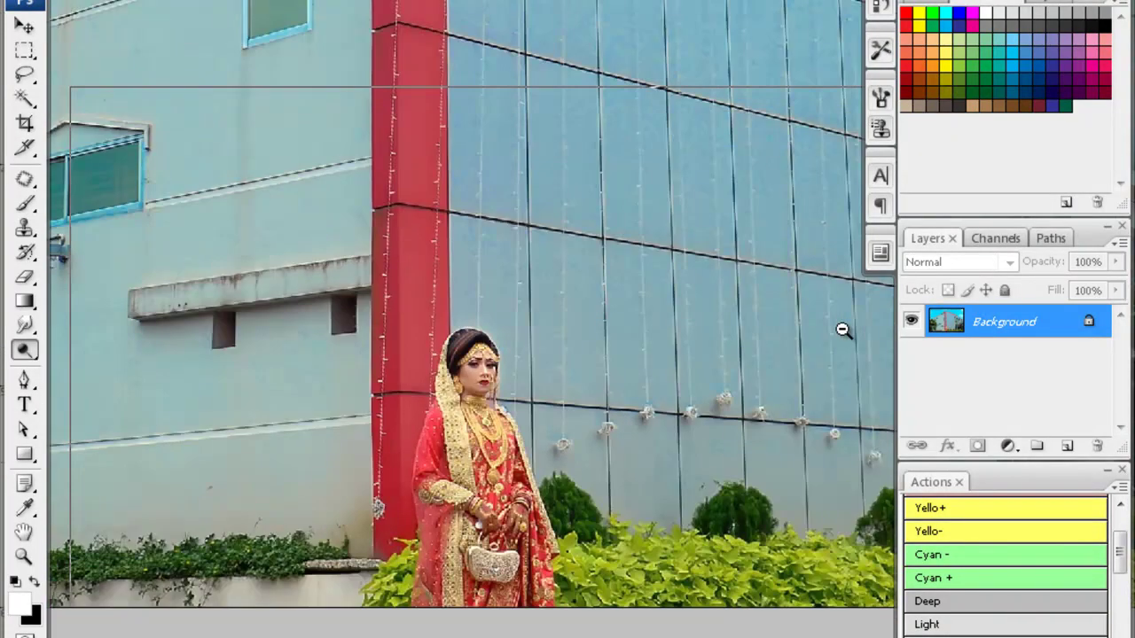
left_click(842, 330, "alt")
left_click(842, 330, "alt")
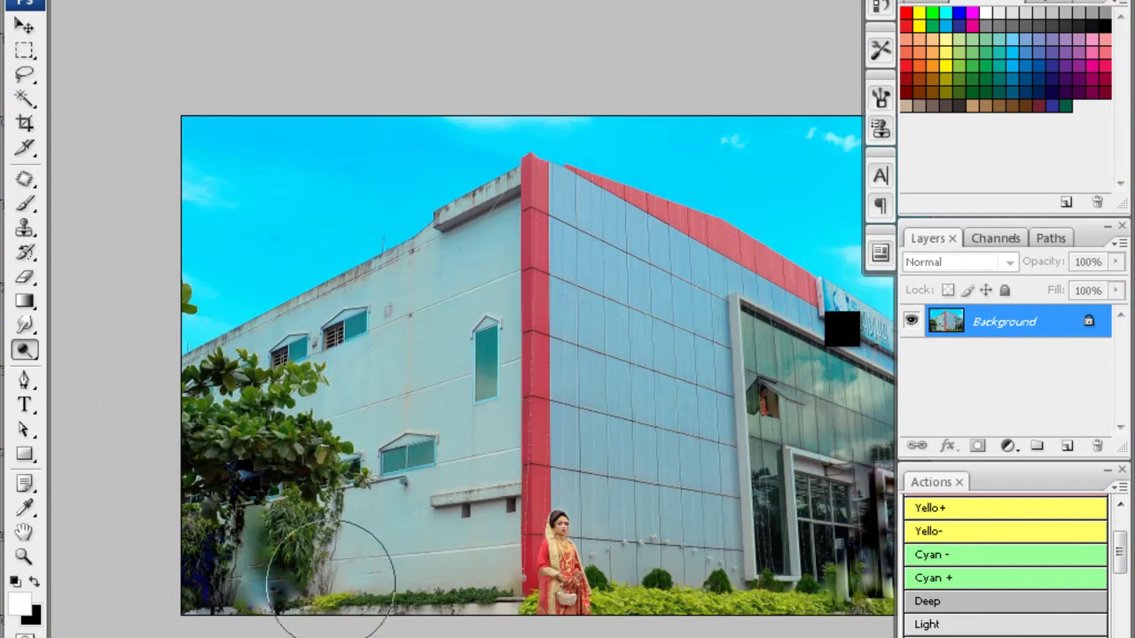
- Inspect the building's right side and switch to the Sponge tool
left_click_drag(658, 396, 526, 362)
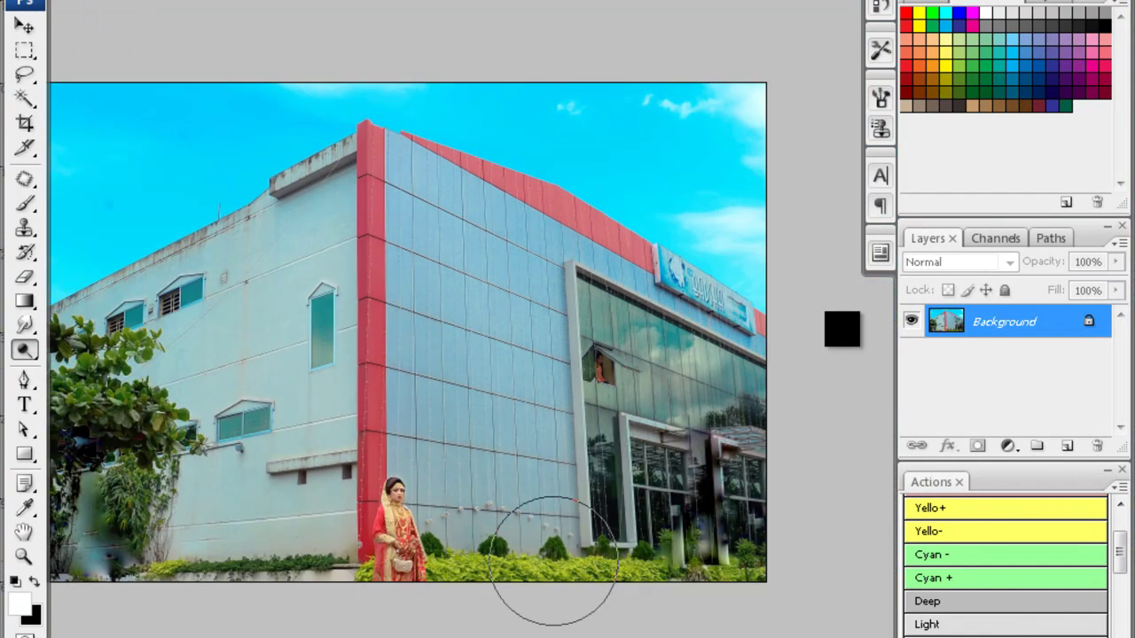
left_click(842, 330, "alt")
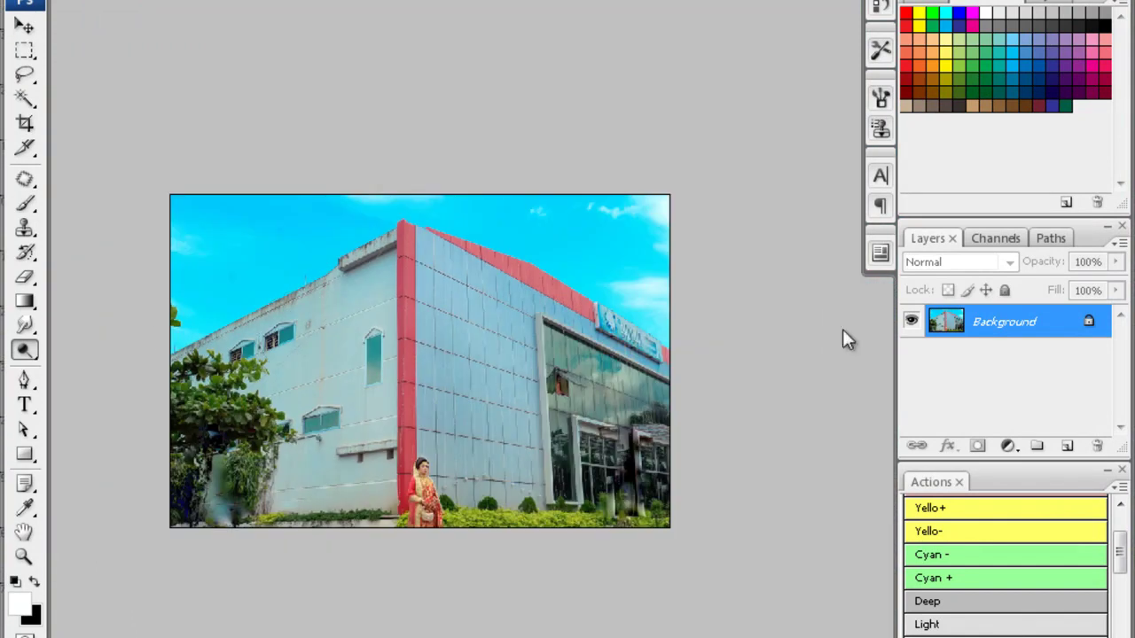
right_click(24, 350)
left_click(106, 391)
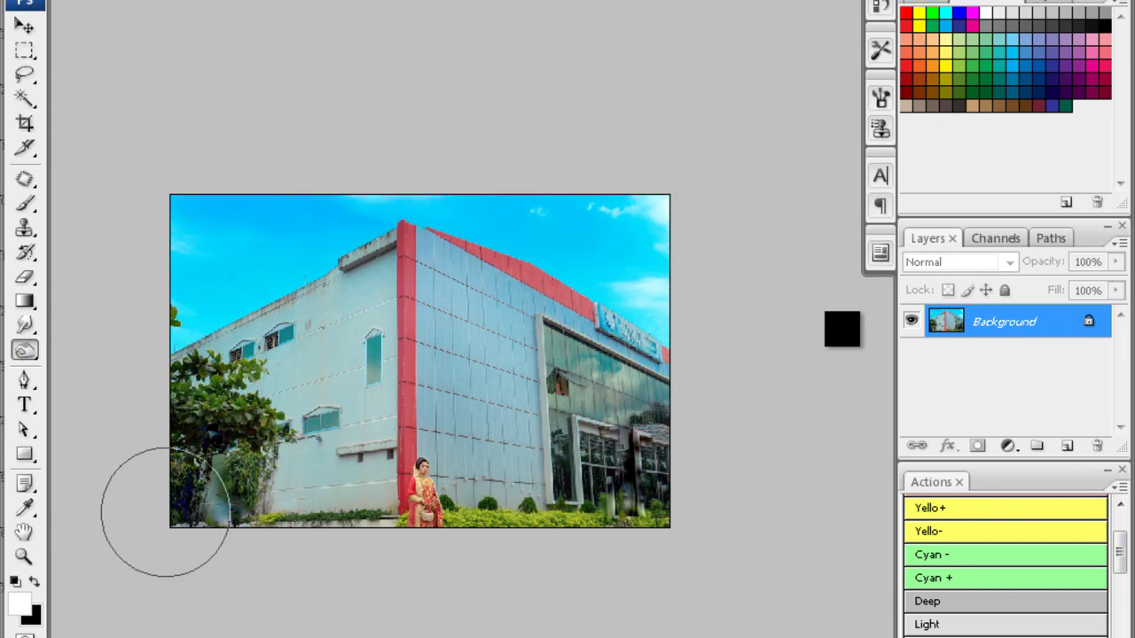
left_click(842, 330, "ctrl")
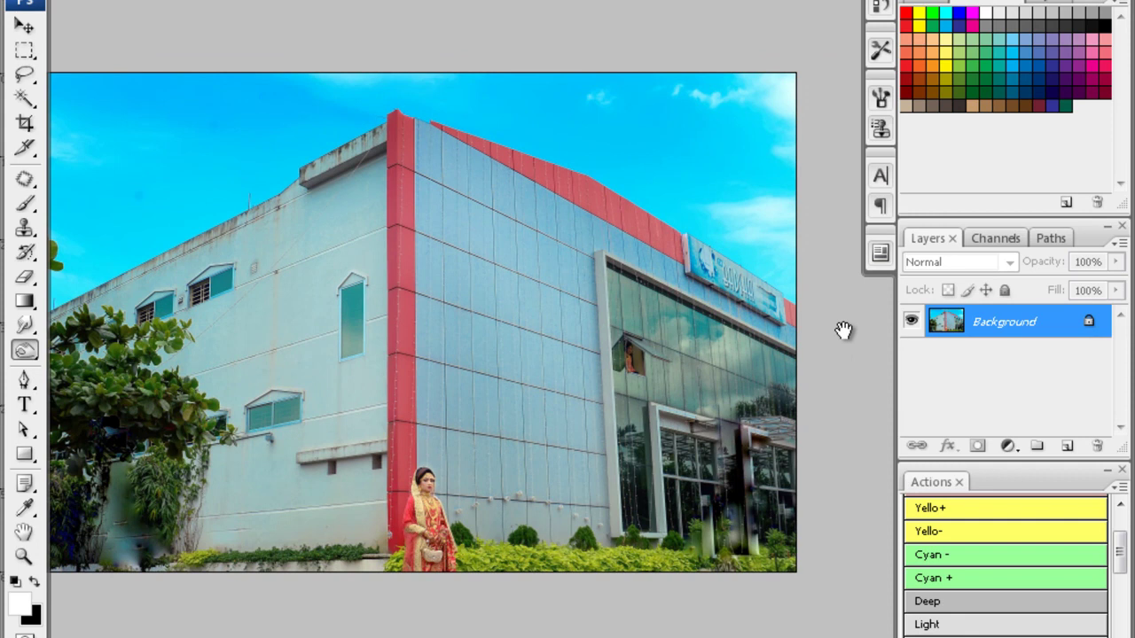
left_click_drag(842, 330, 762, 305)
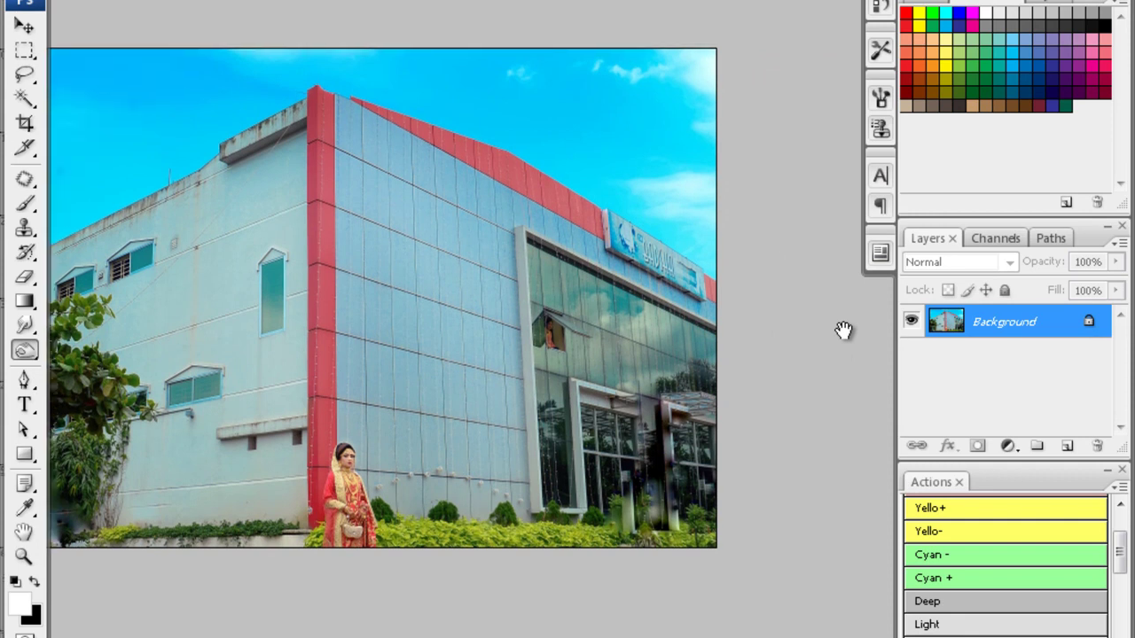
- Close the finished building photo without saving and pick the Crop tool
key("ctrl+w")
key("n")
key("c")
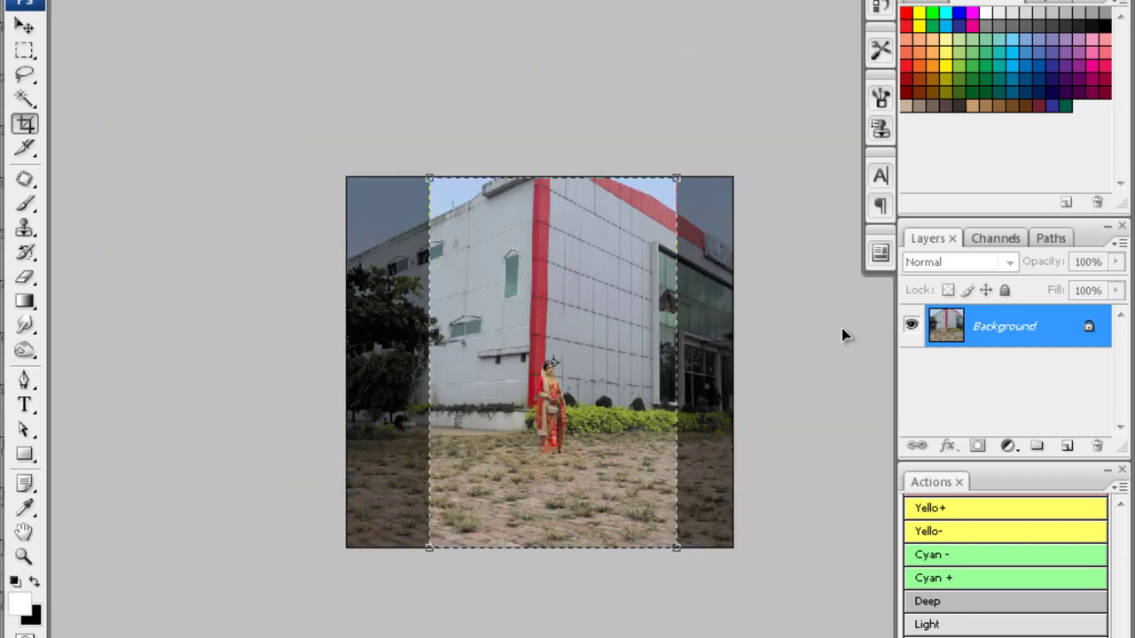
- Commit the tall crop around the bride, apply the cyan shift, and run Noiseware noise reduction
key("Return")
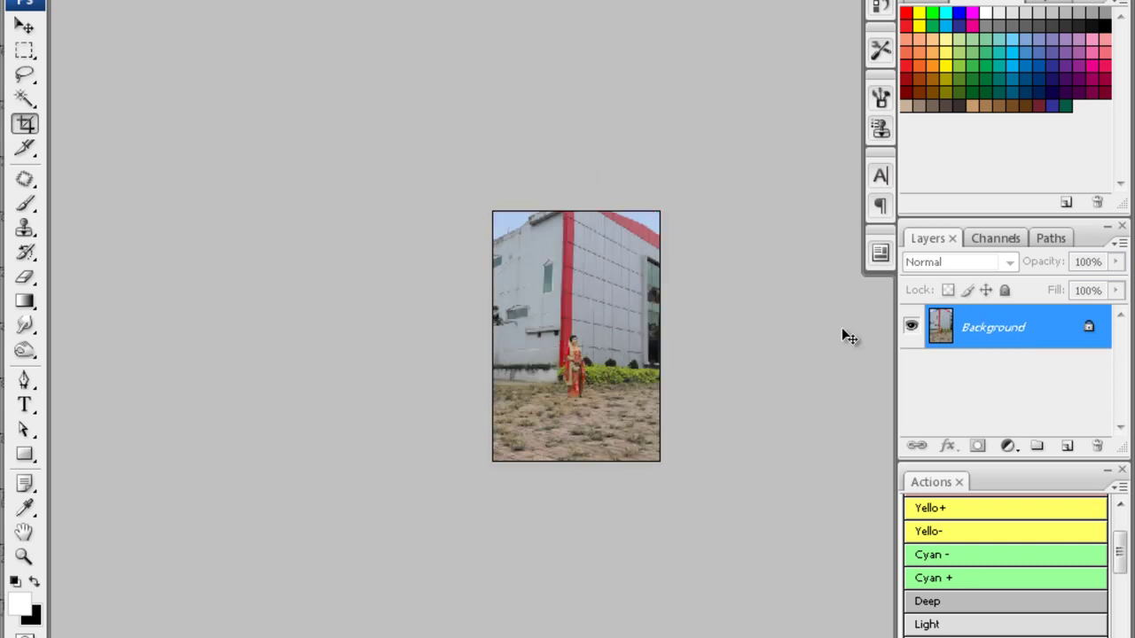
key("ctrl+alt+0")
key("F4")
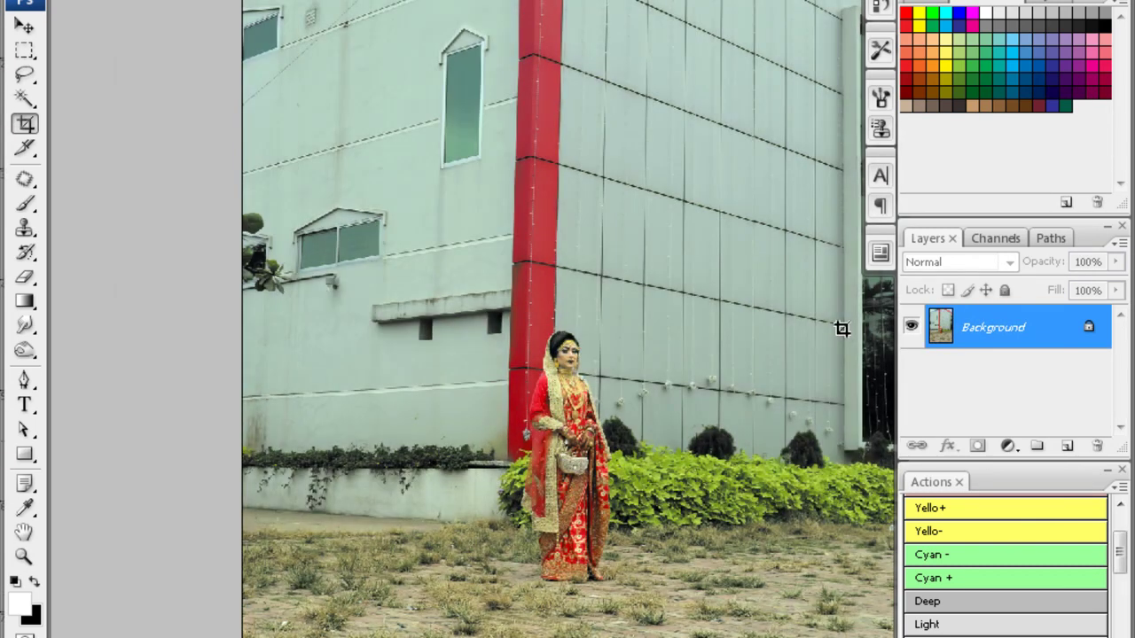
key("ctrl+alt+f")
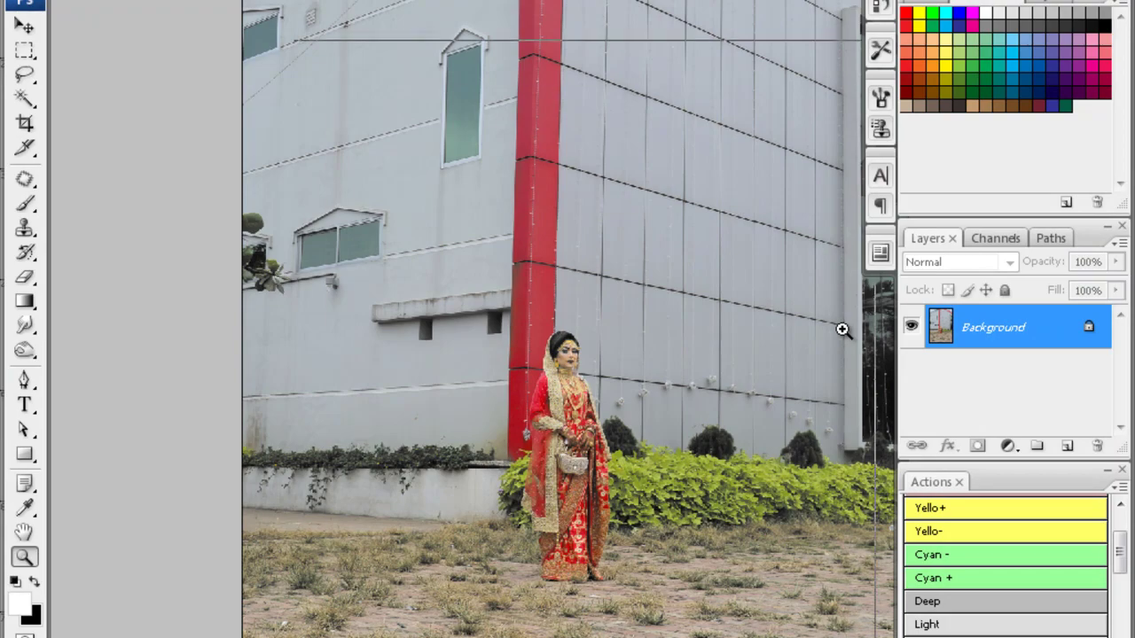
key("Return")
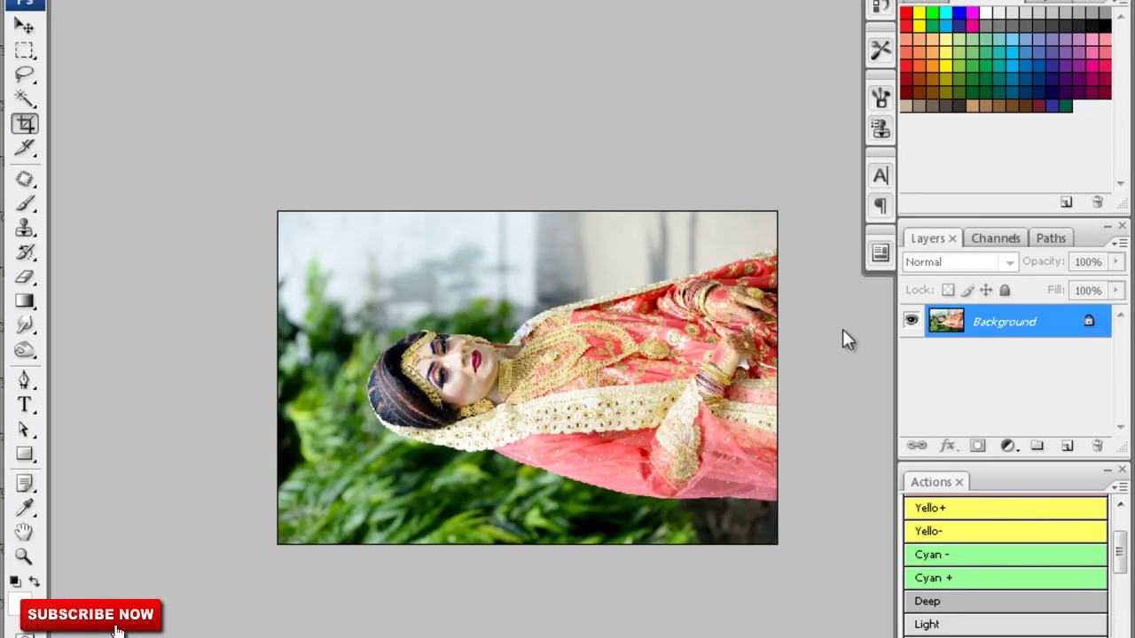
- Zoom into the upright bride's face and apply Portraiture skin smoothing and brightening
key("ctrl+plus")
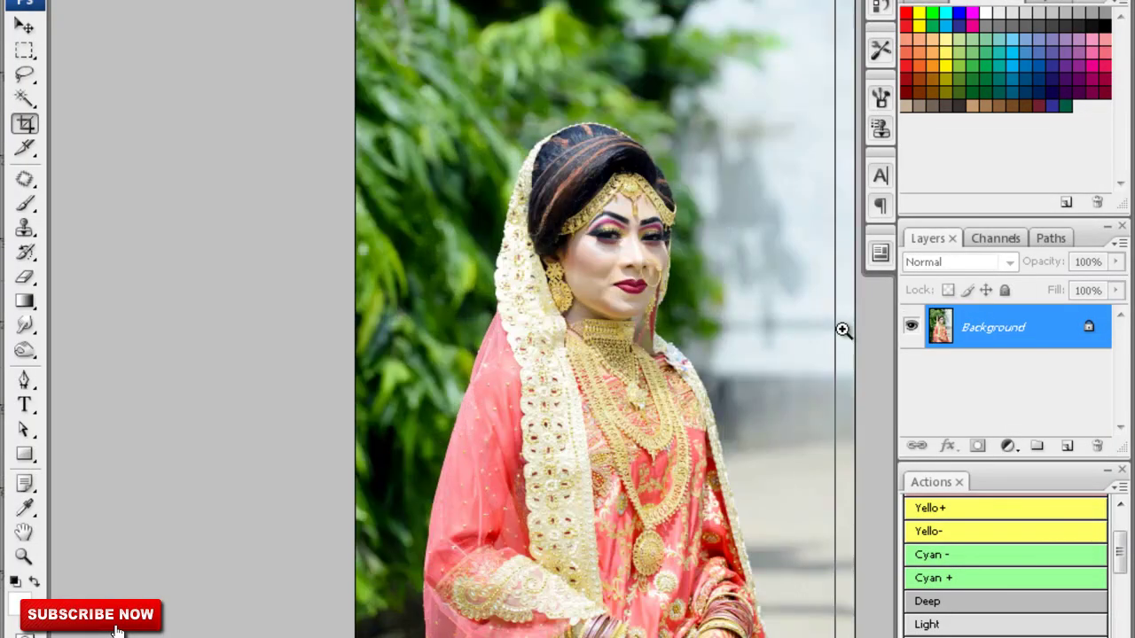
key("ctrl+plus")
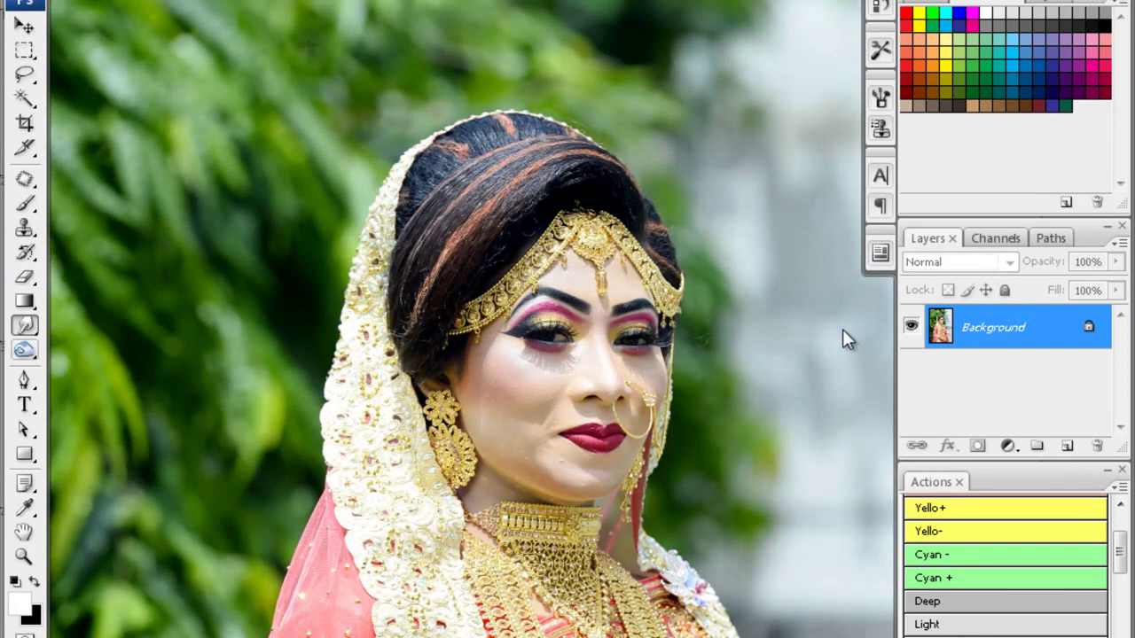
key("ctrl+plus")
key("ctrl+plus")
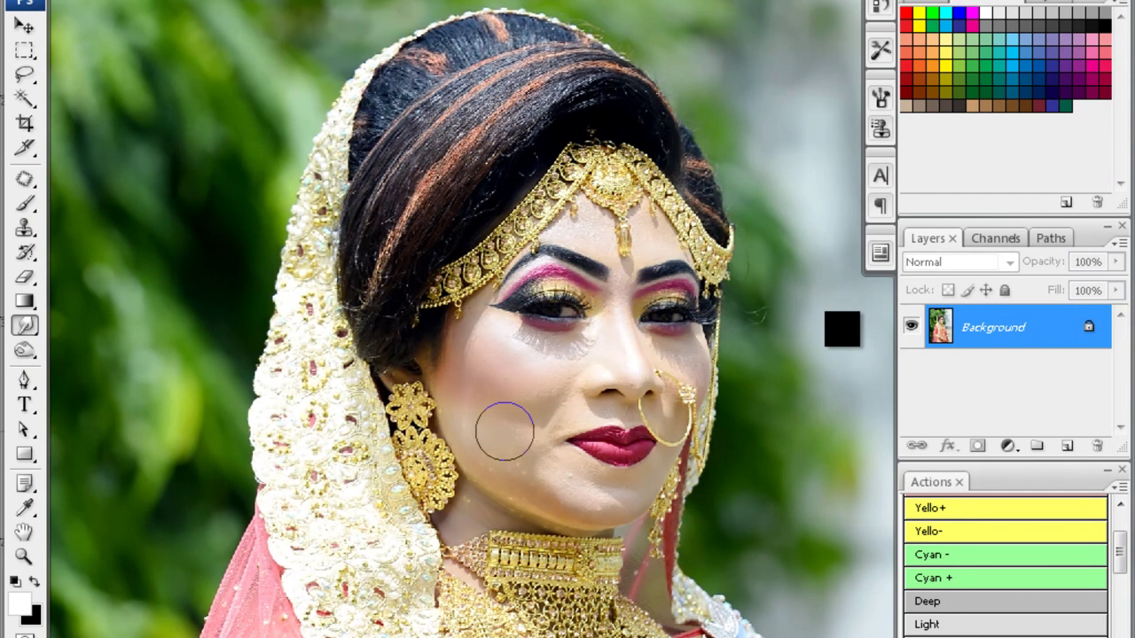
scroll(560, 383, "down", 2)
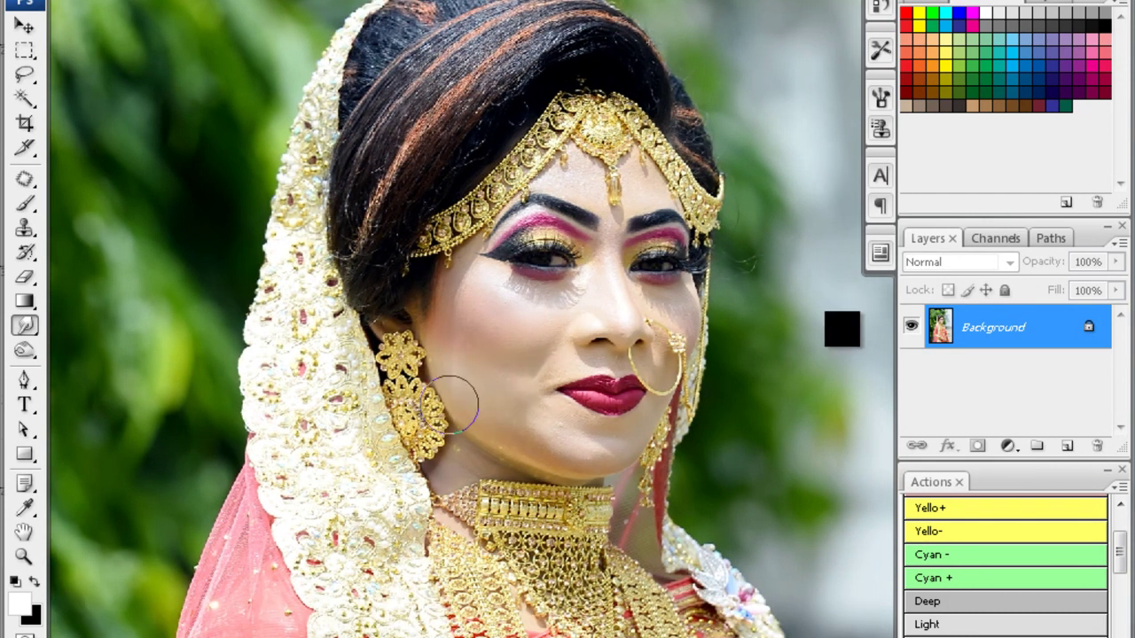
key("ctrl+f")
key("ctrl+minus")
- Zoom out to the whole portrait and close it without saving
key("ctrl+minus")
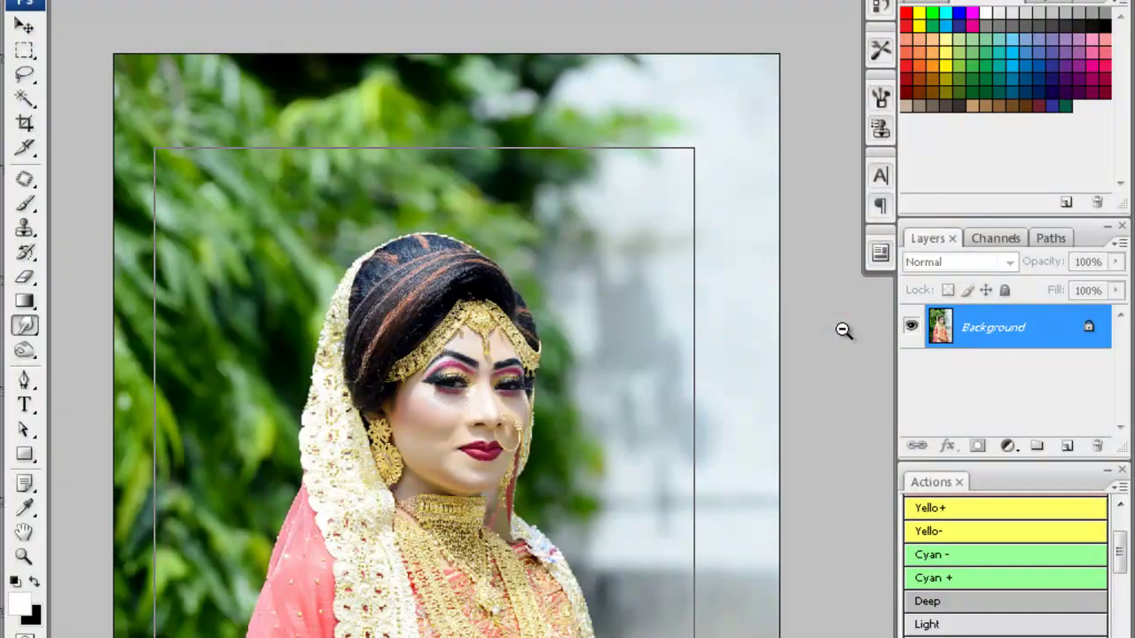
key("ctrl+minus")
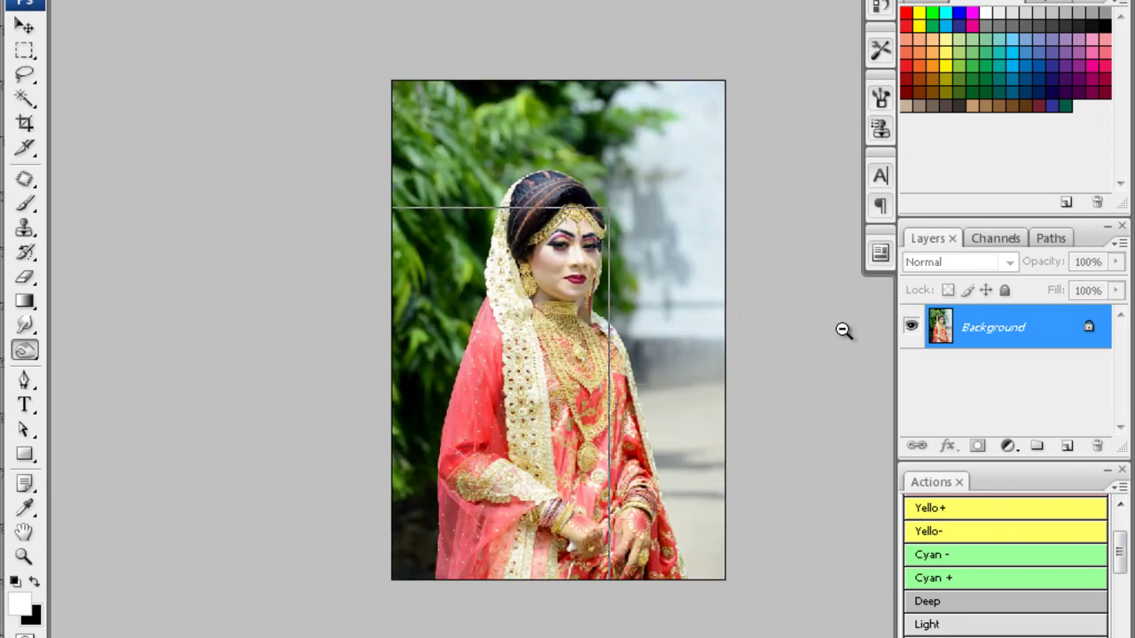
key("ctrl+w")
key("n")
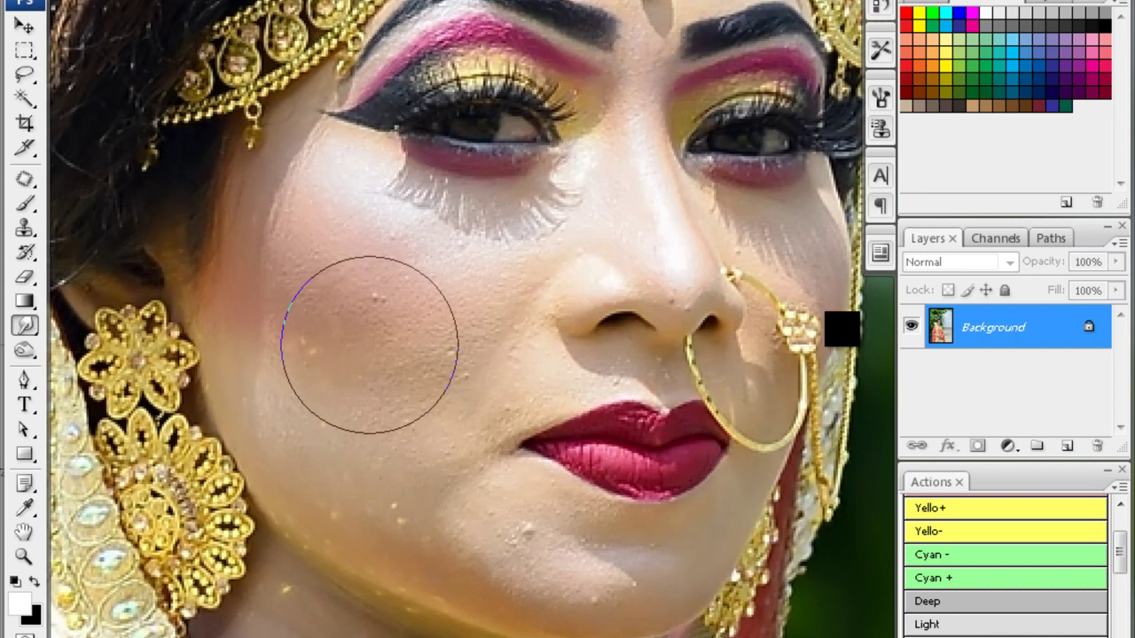
- Bring up the Debut Video Capture recording window from the app launcher
key("alt+space")
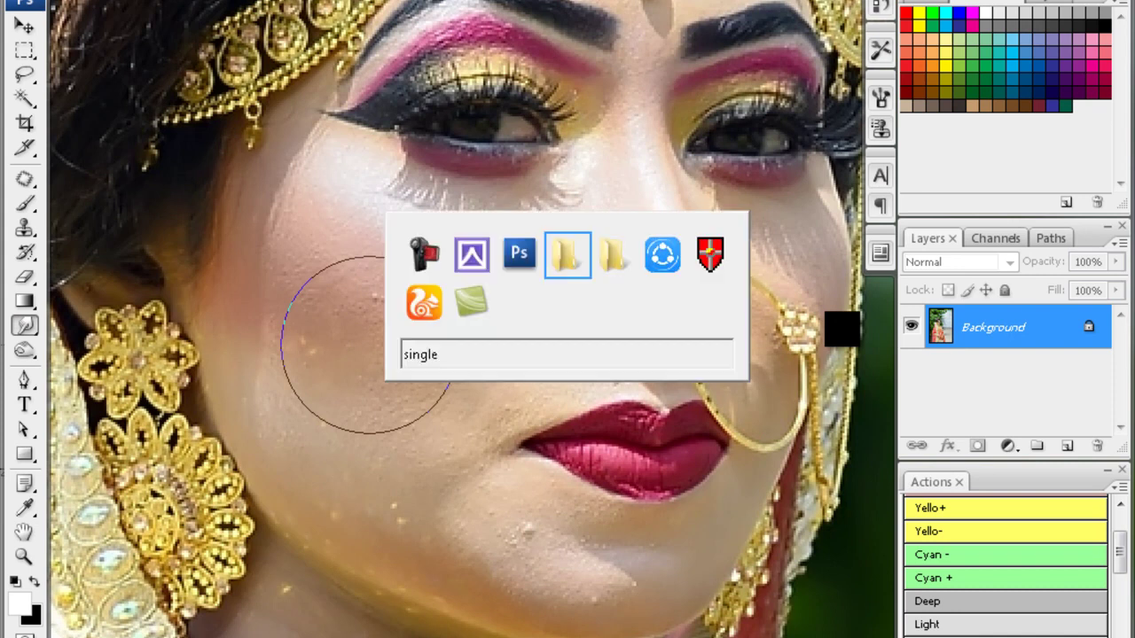
key("Right")
key("Up")
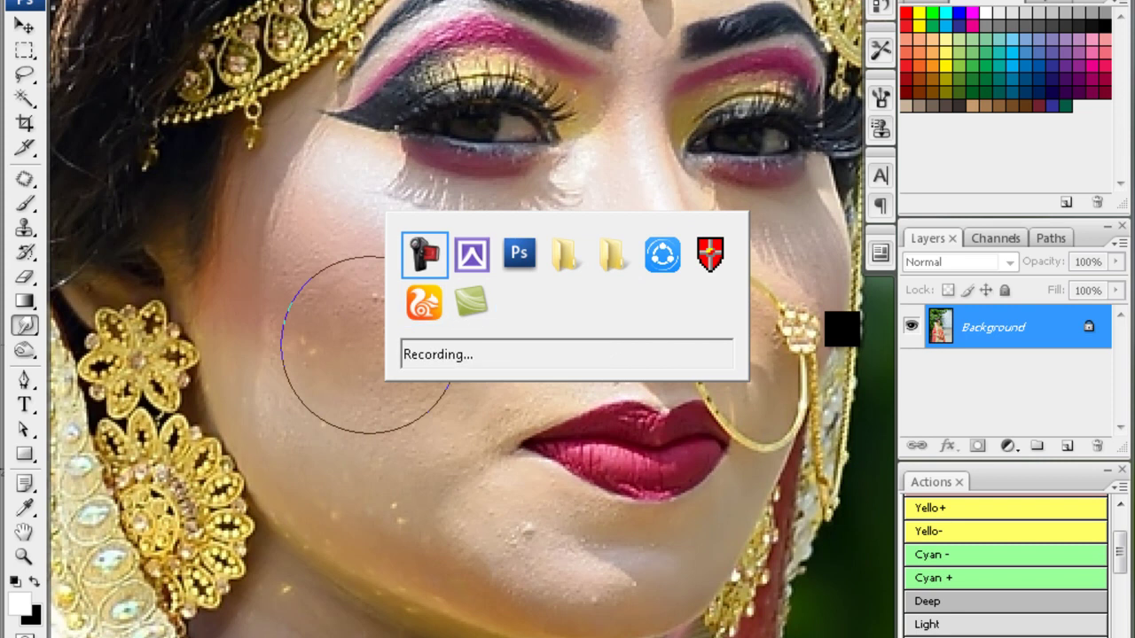
key("Return")
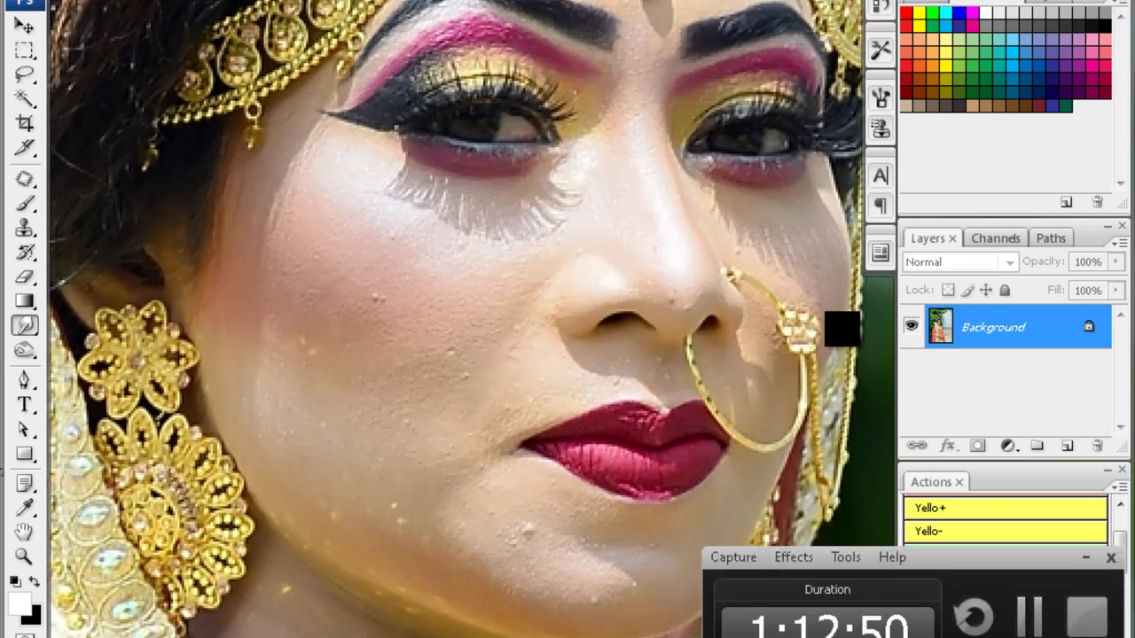